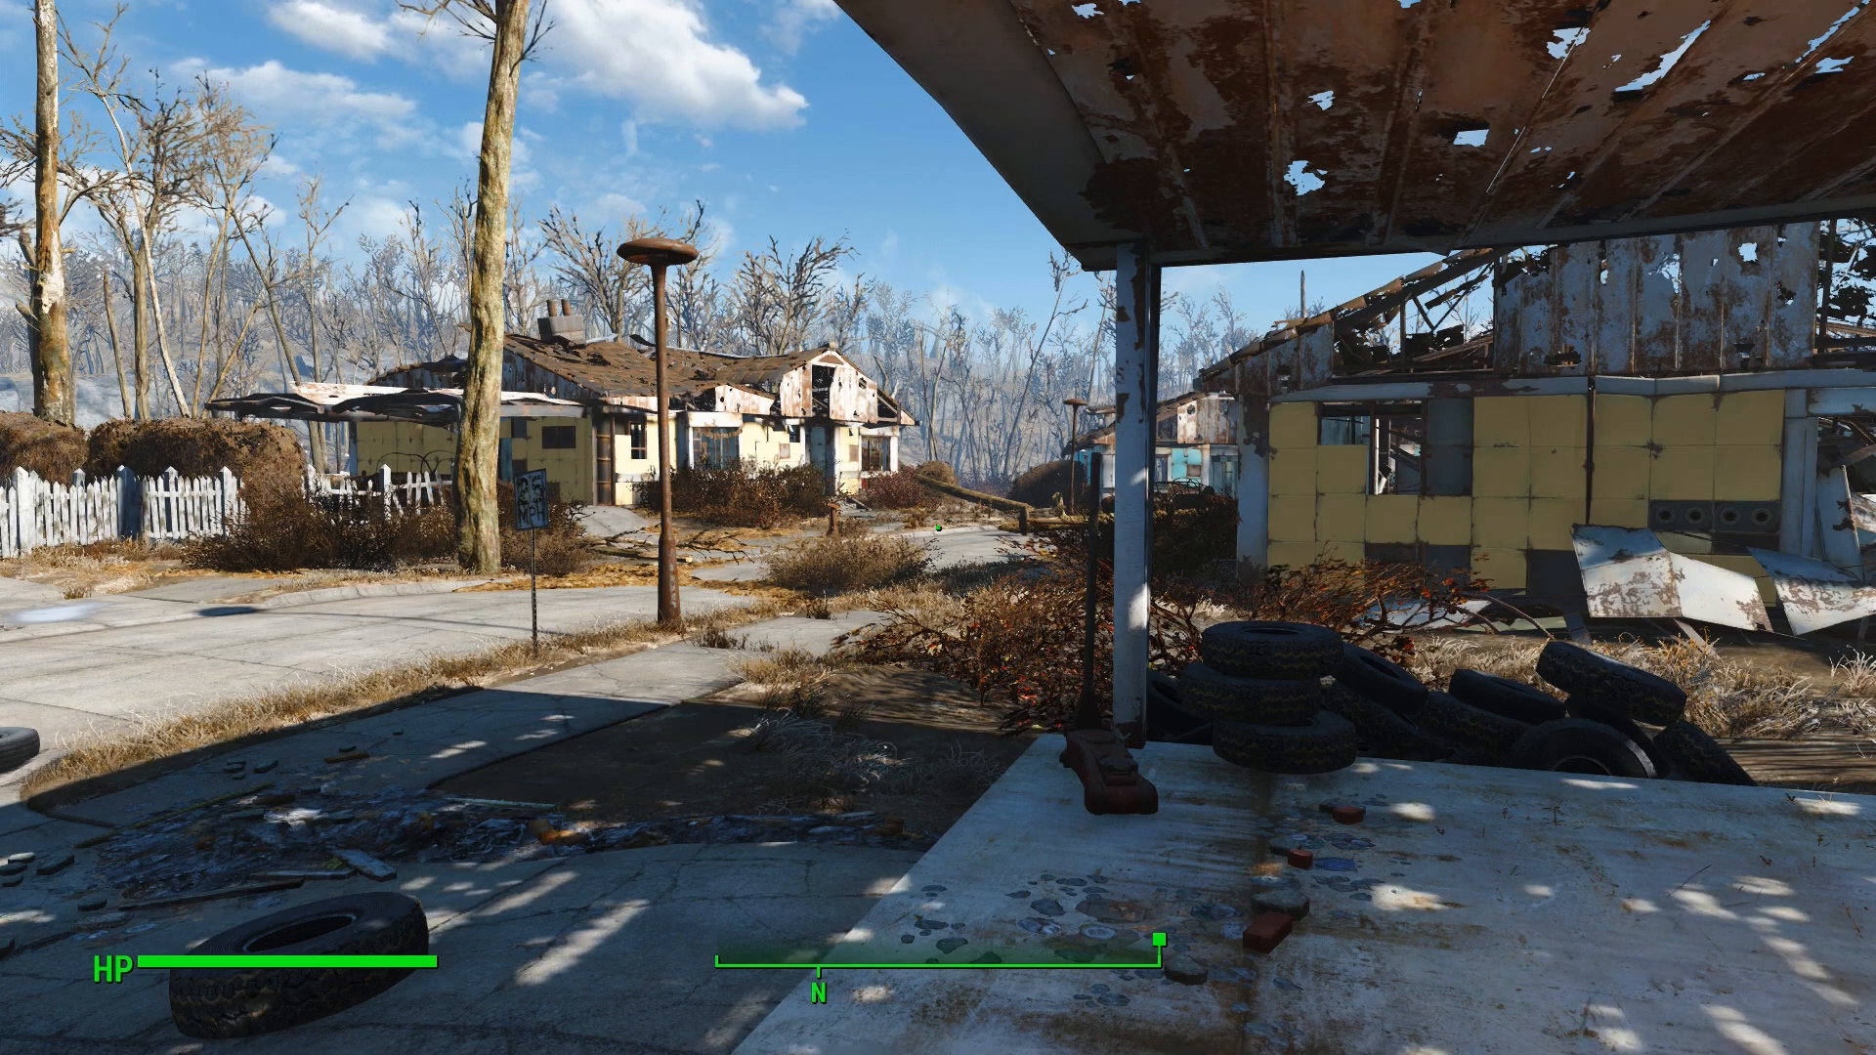
Step: Open the Deployable Turrets Options holotape from the miscellaneous items in the Pip-Boy inventory
key("Tab")
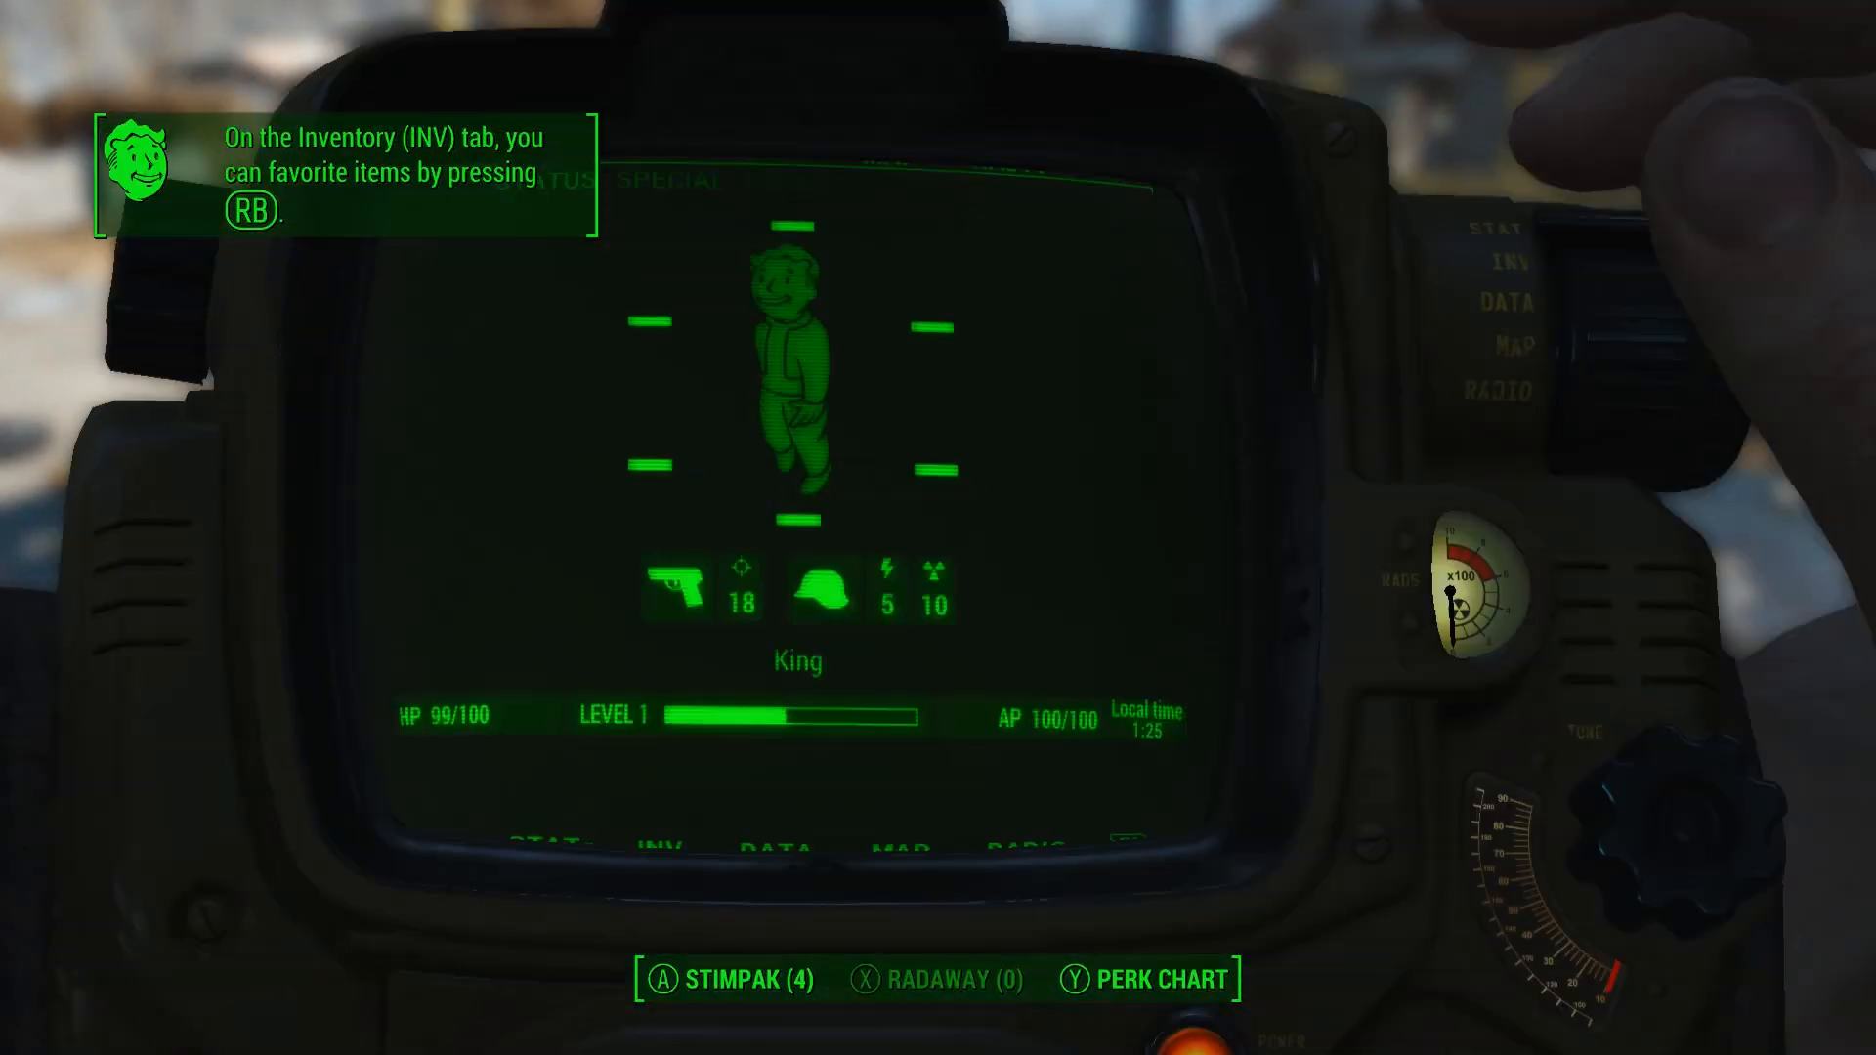
key("e")
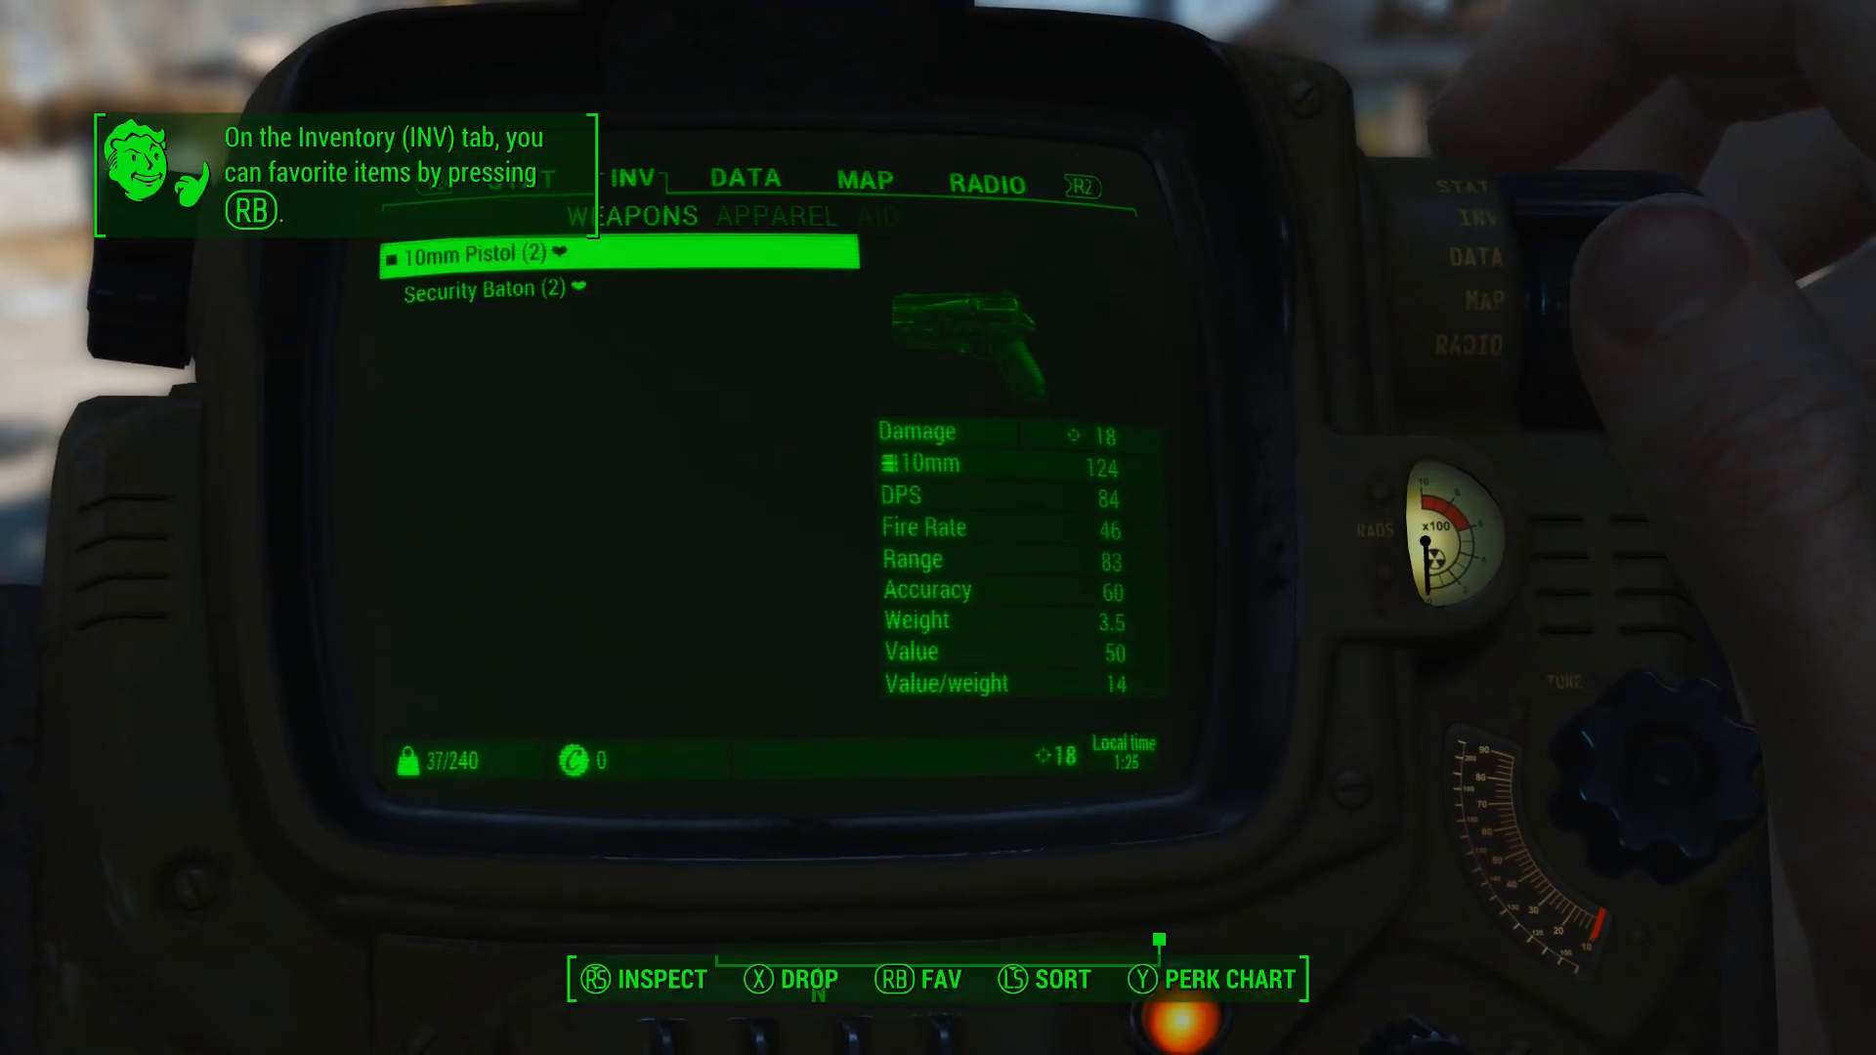
key("d")
key("d")
key("d")
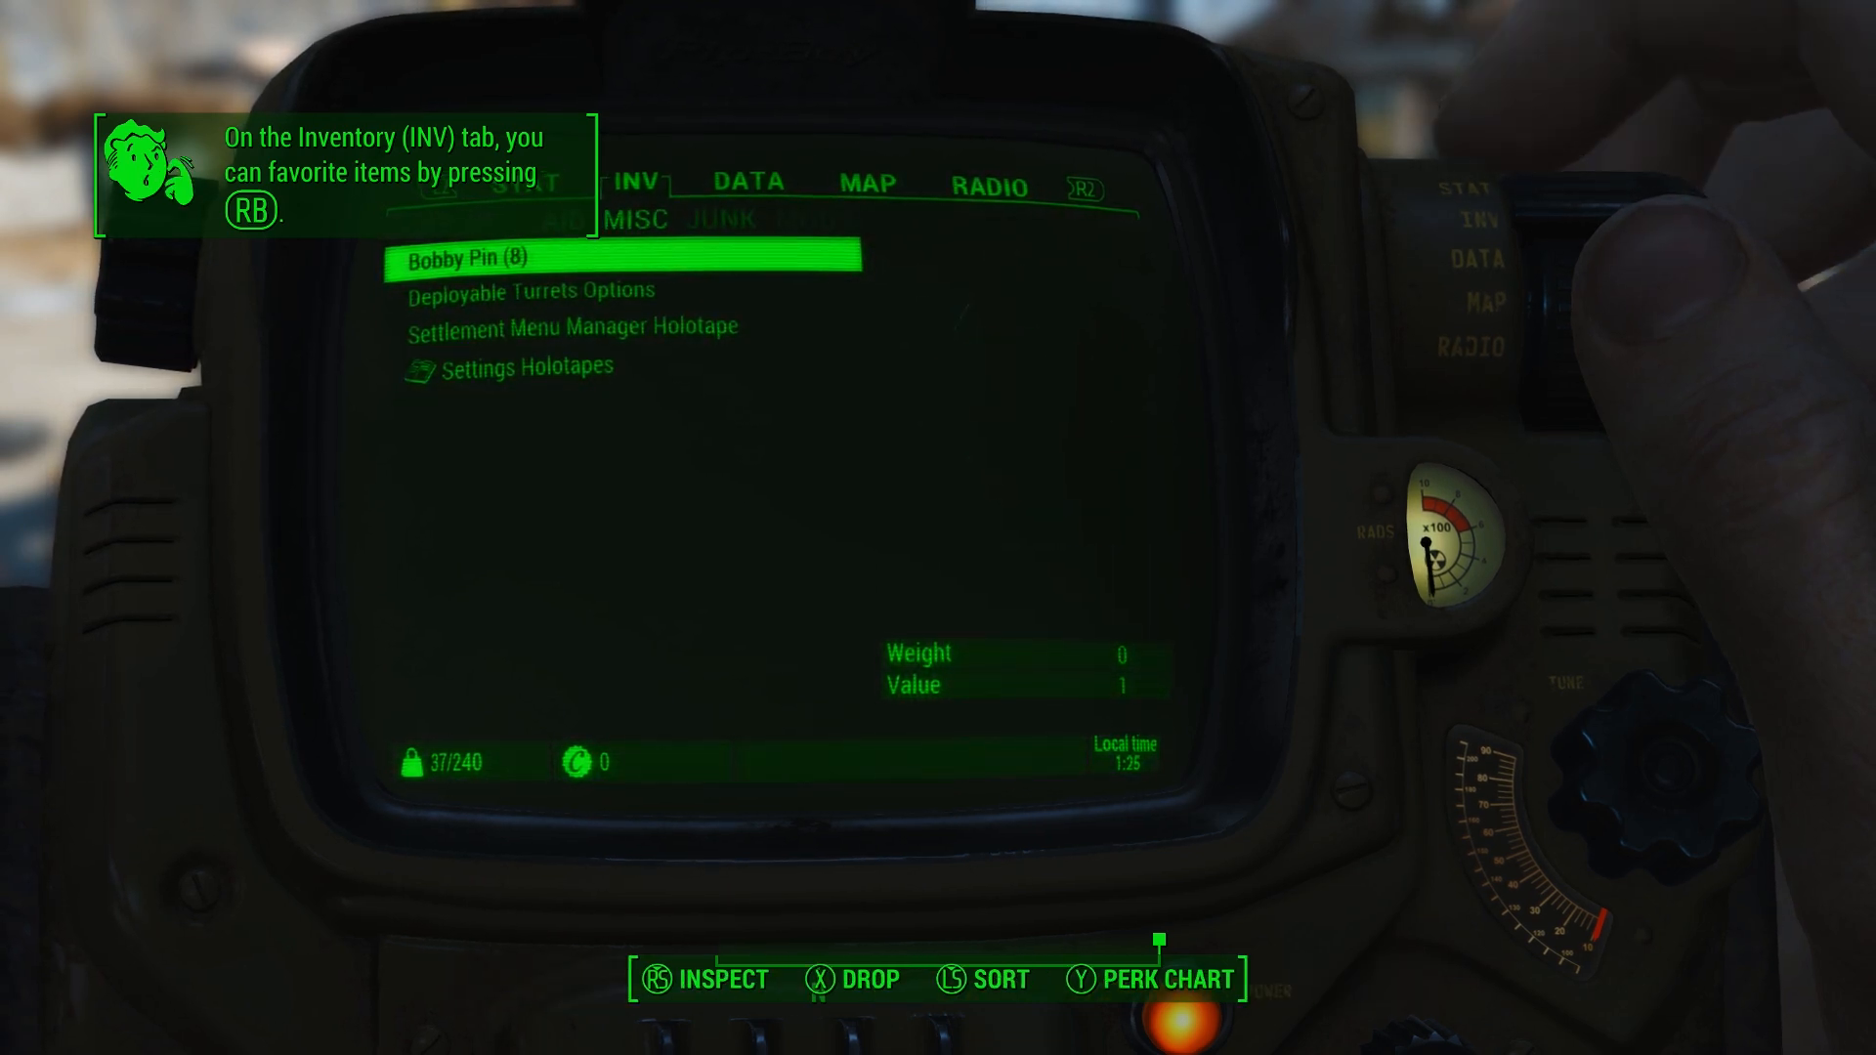
key("s")
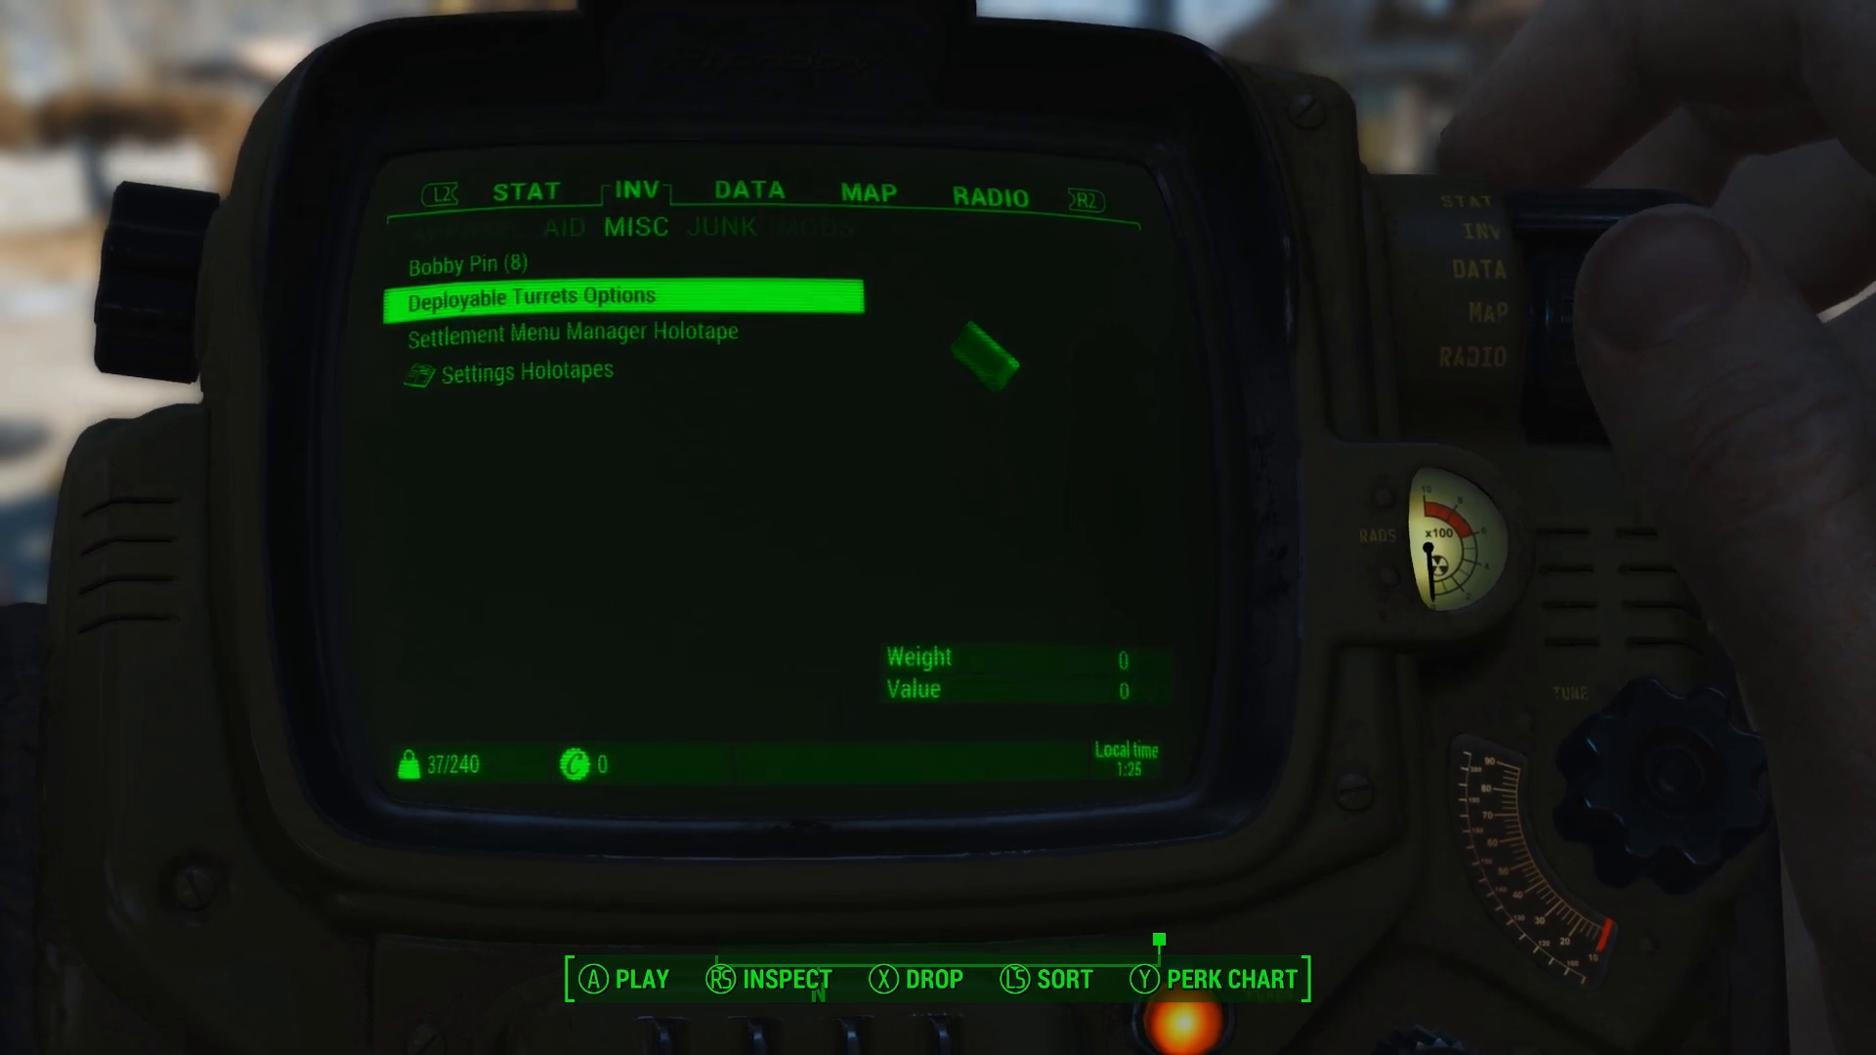
key("e")
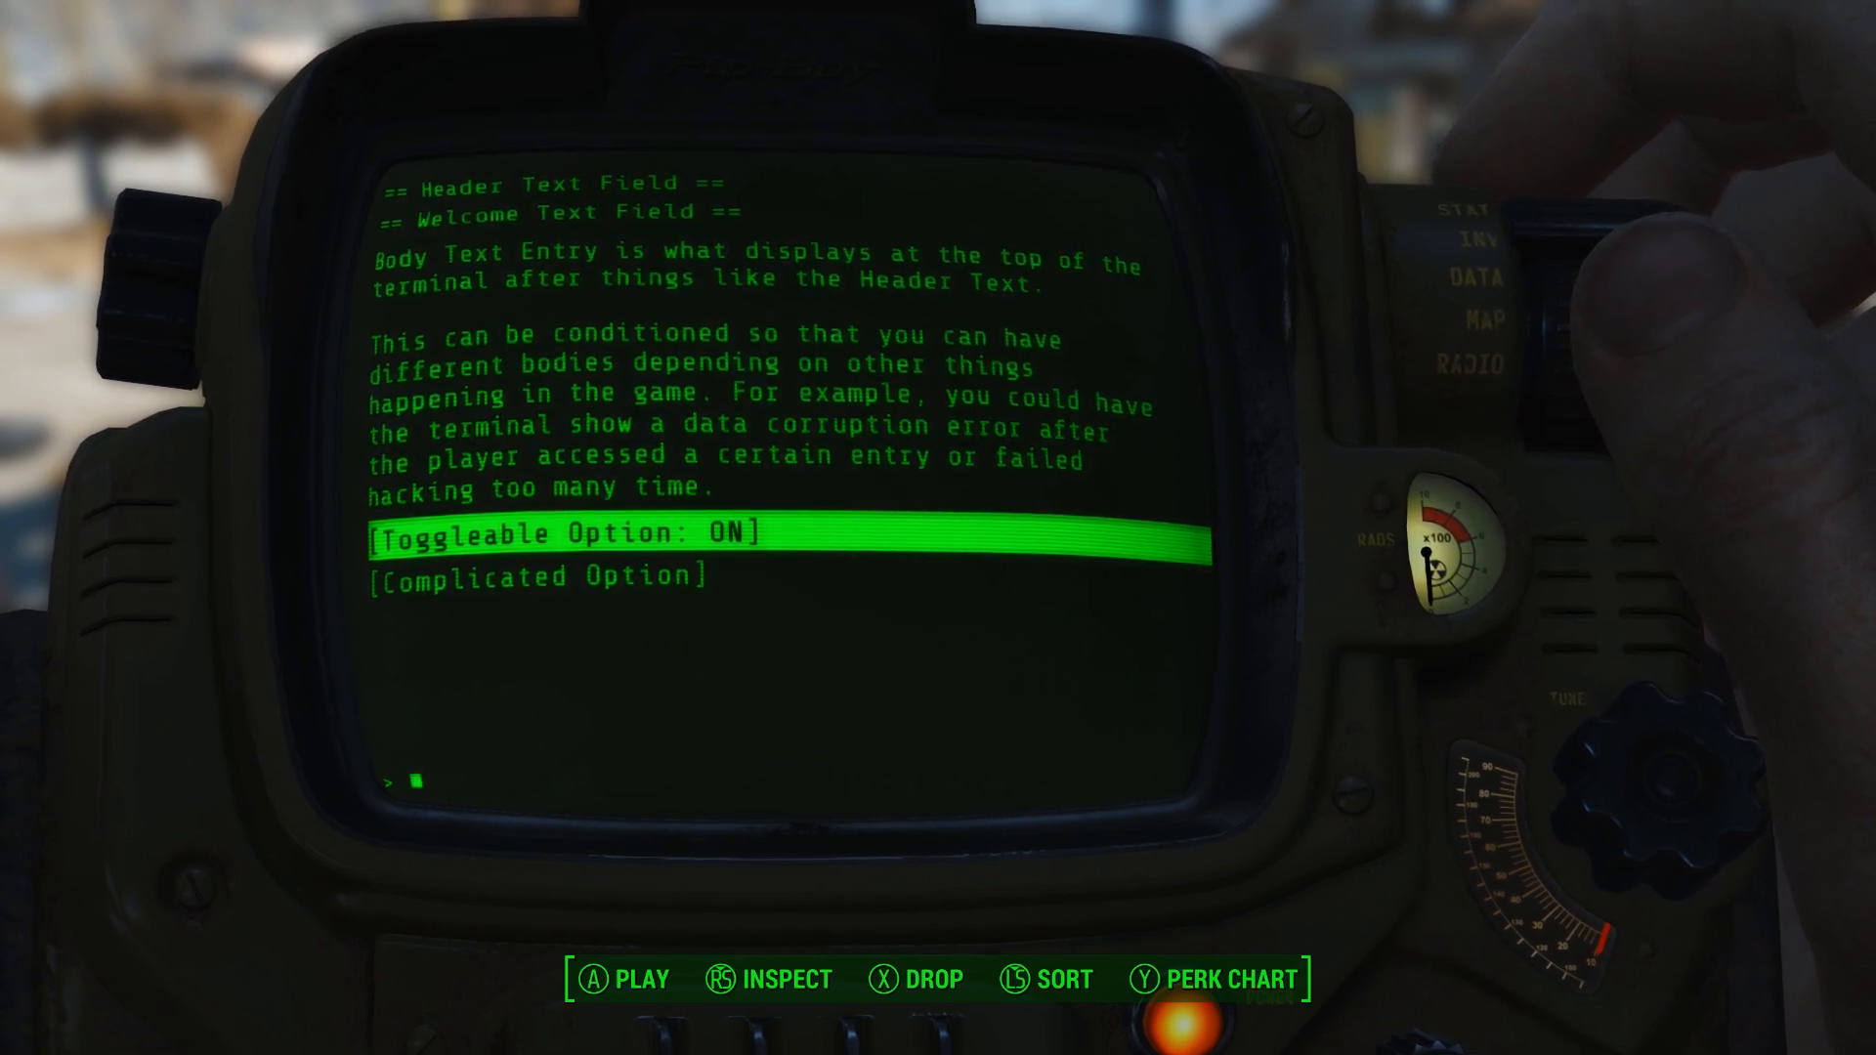
Step: Switch the holotape's Toggleable Option off and back on, passing through its display text
key("Return")
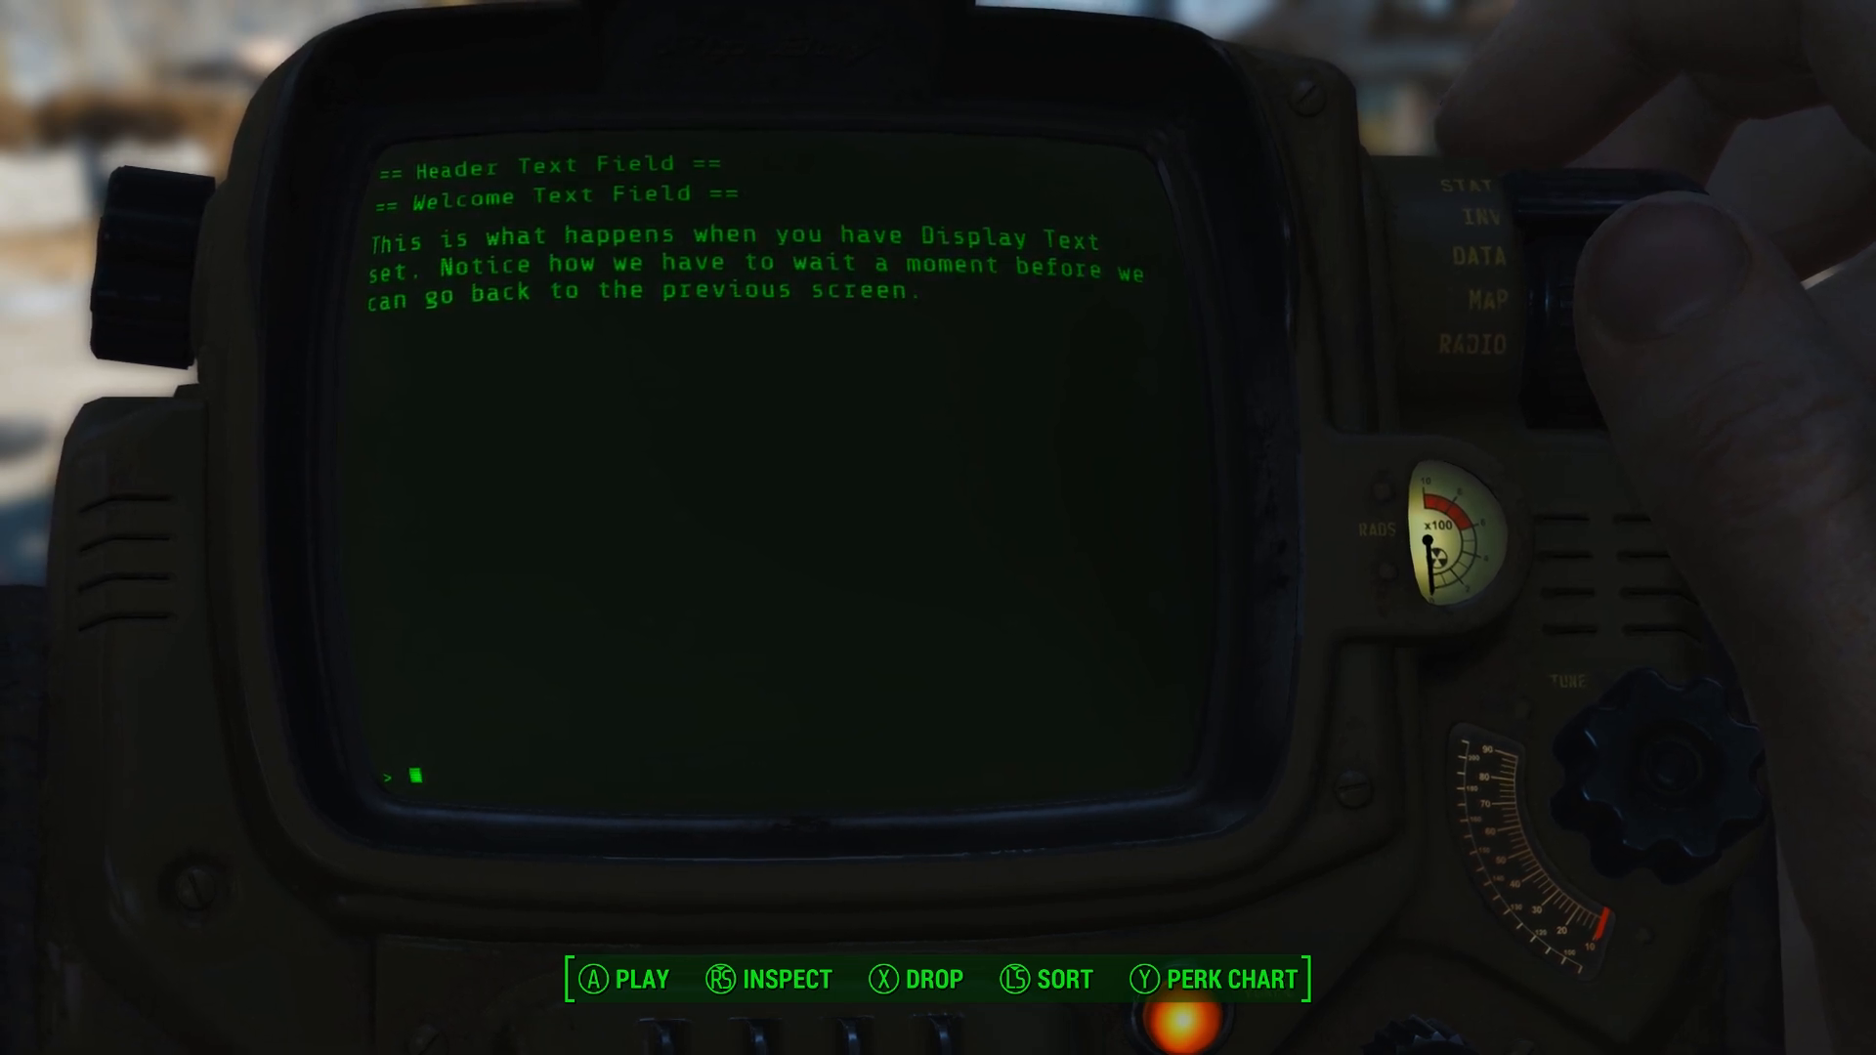
key("Return")
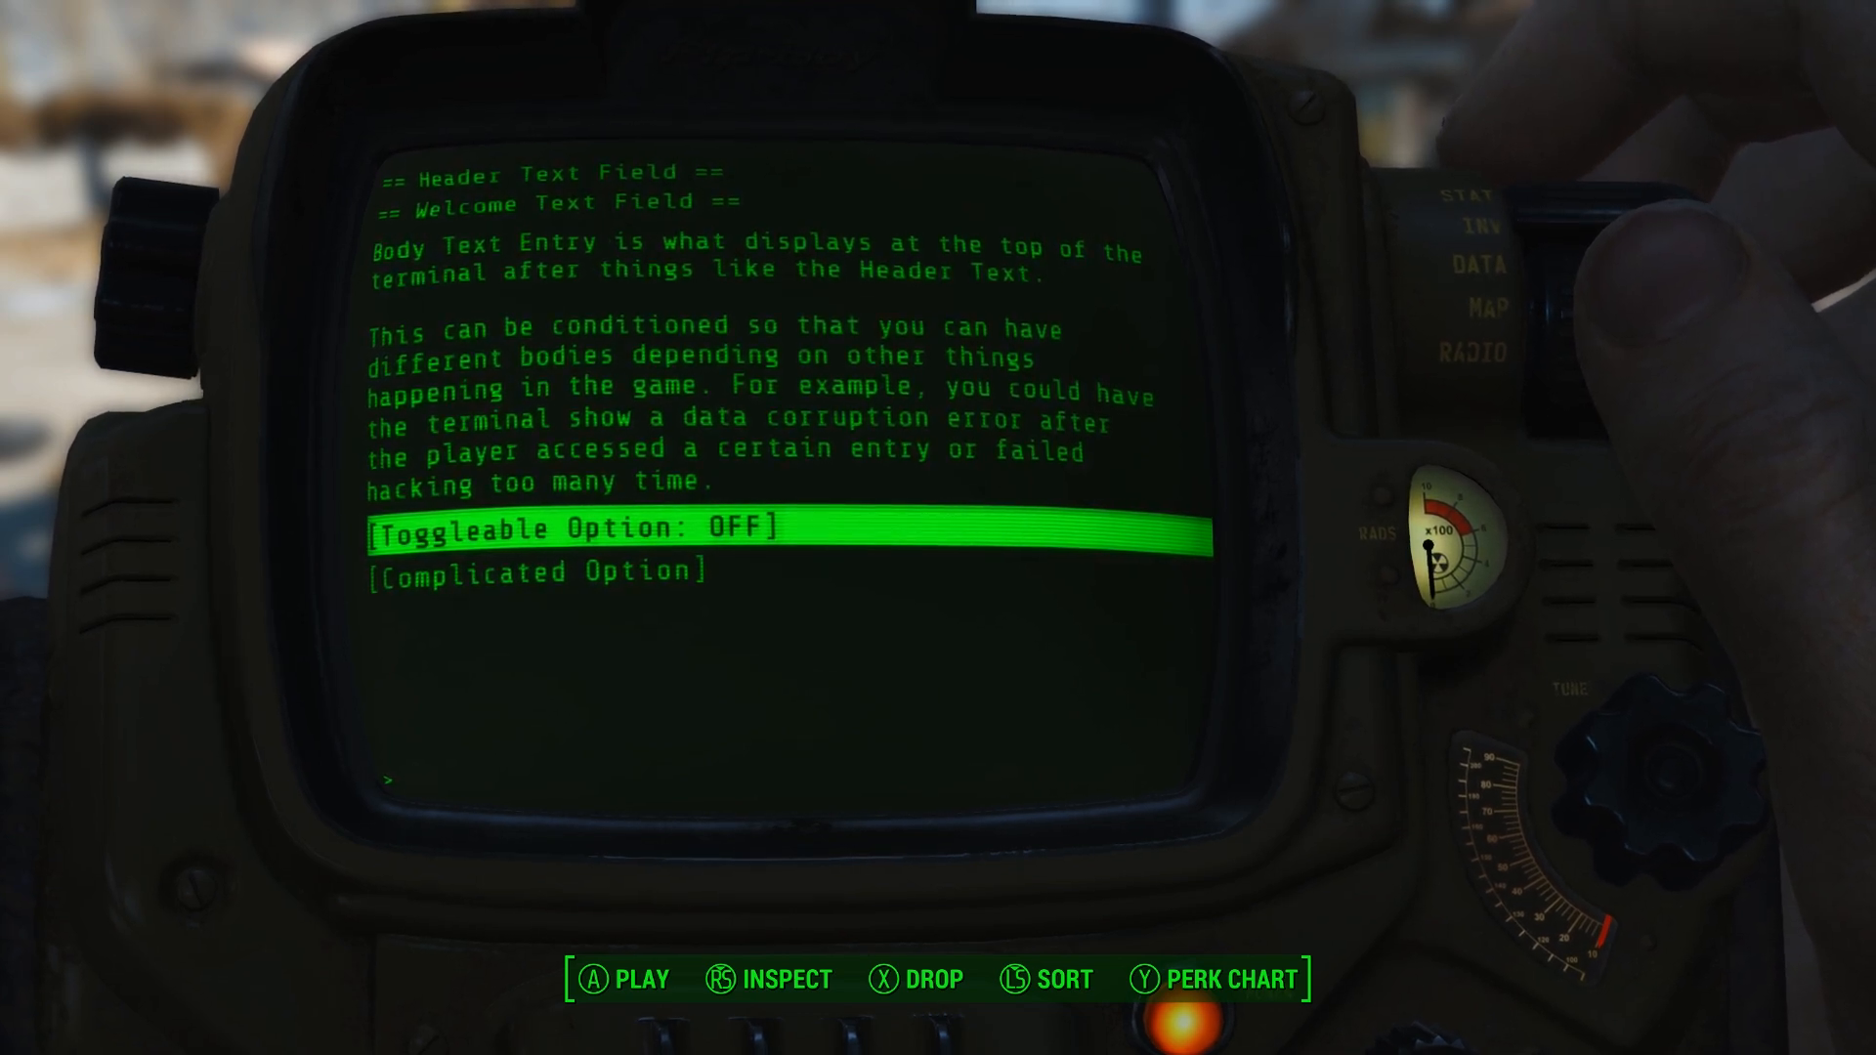
key("Return")
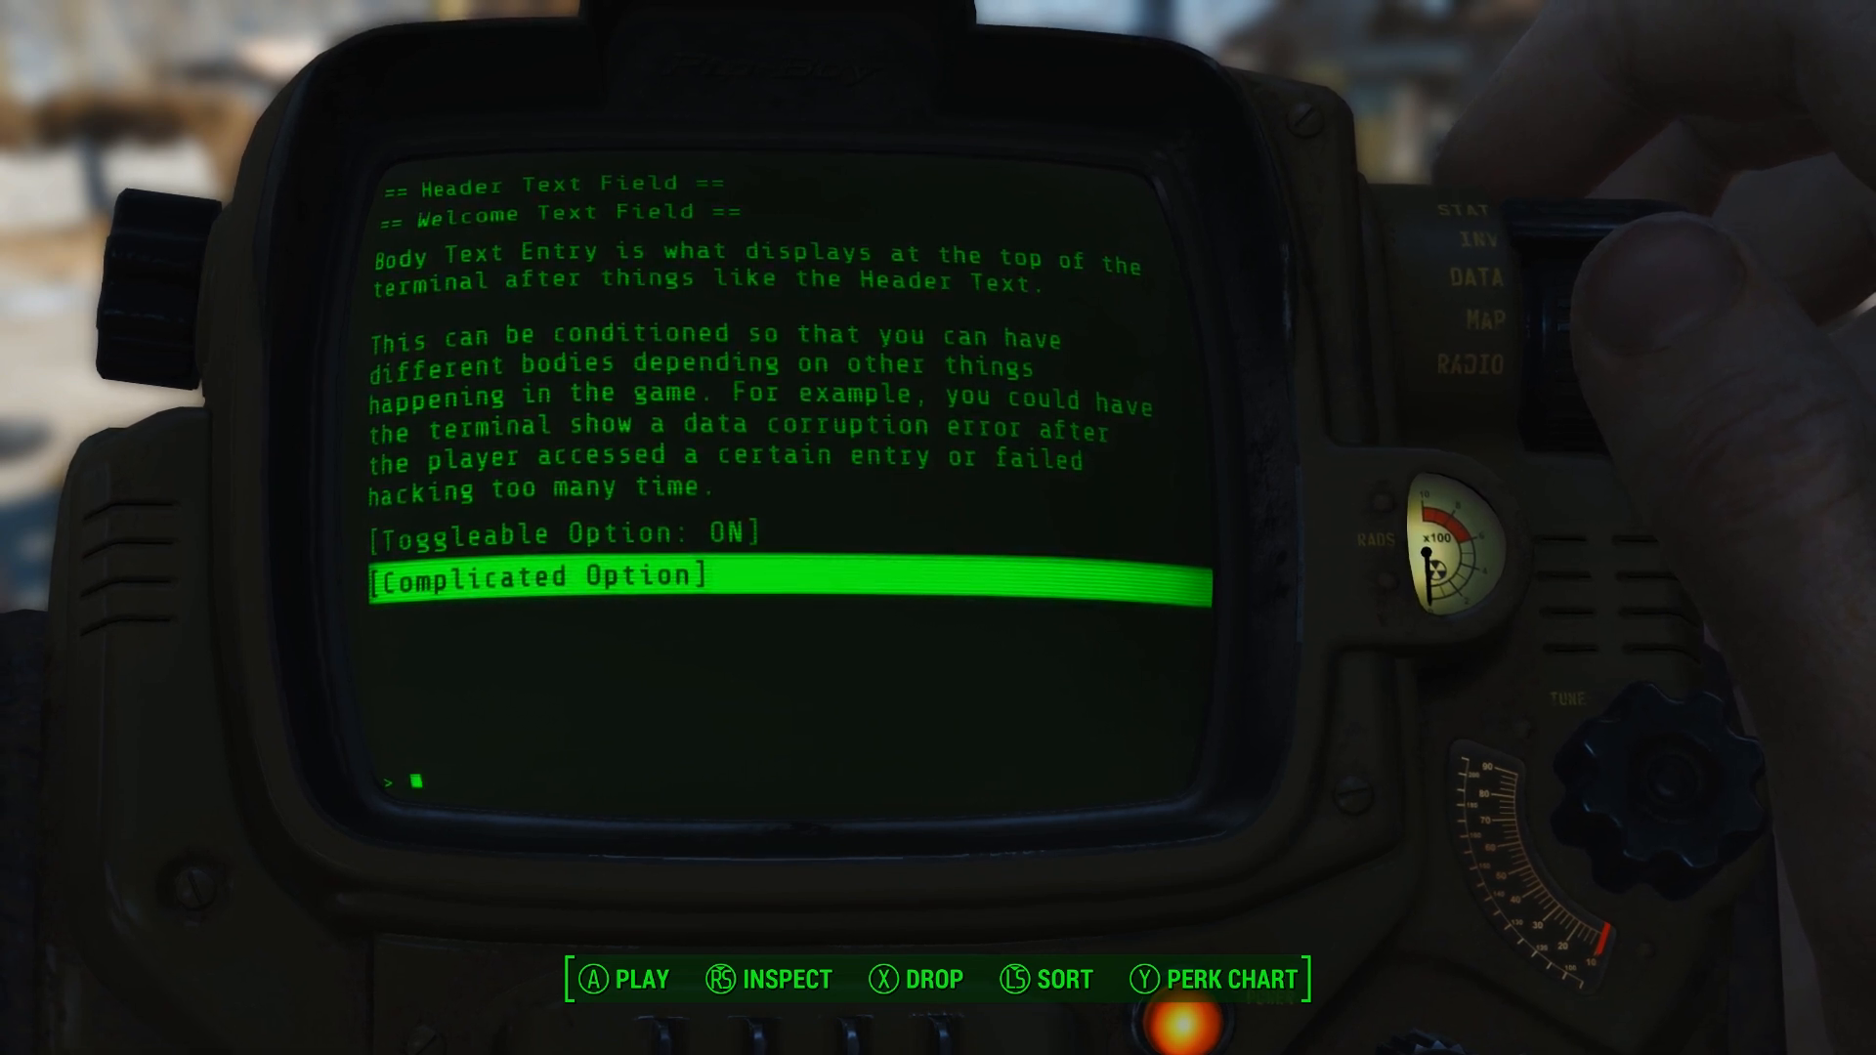
Step: Enter the Complicated Option submenu, go through its four numbered choices and return to the holotape's main screen
key("Return")
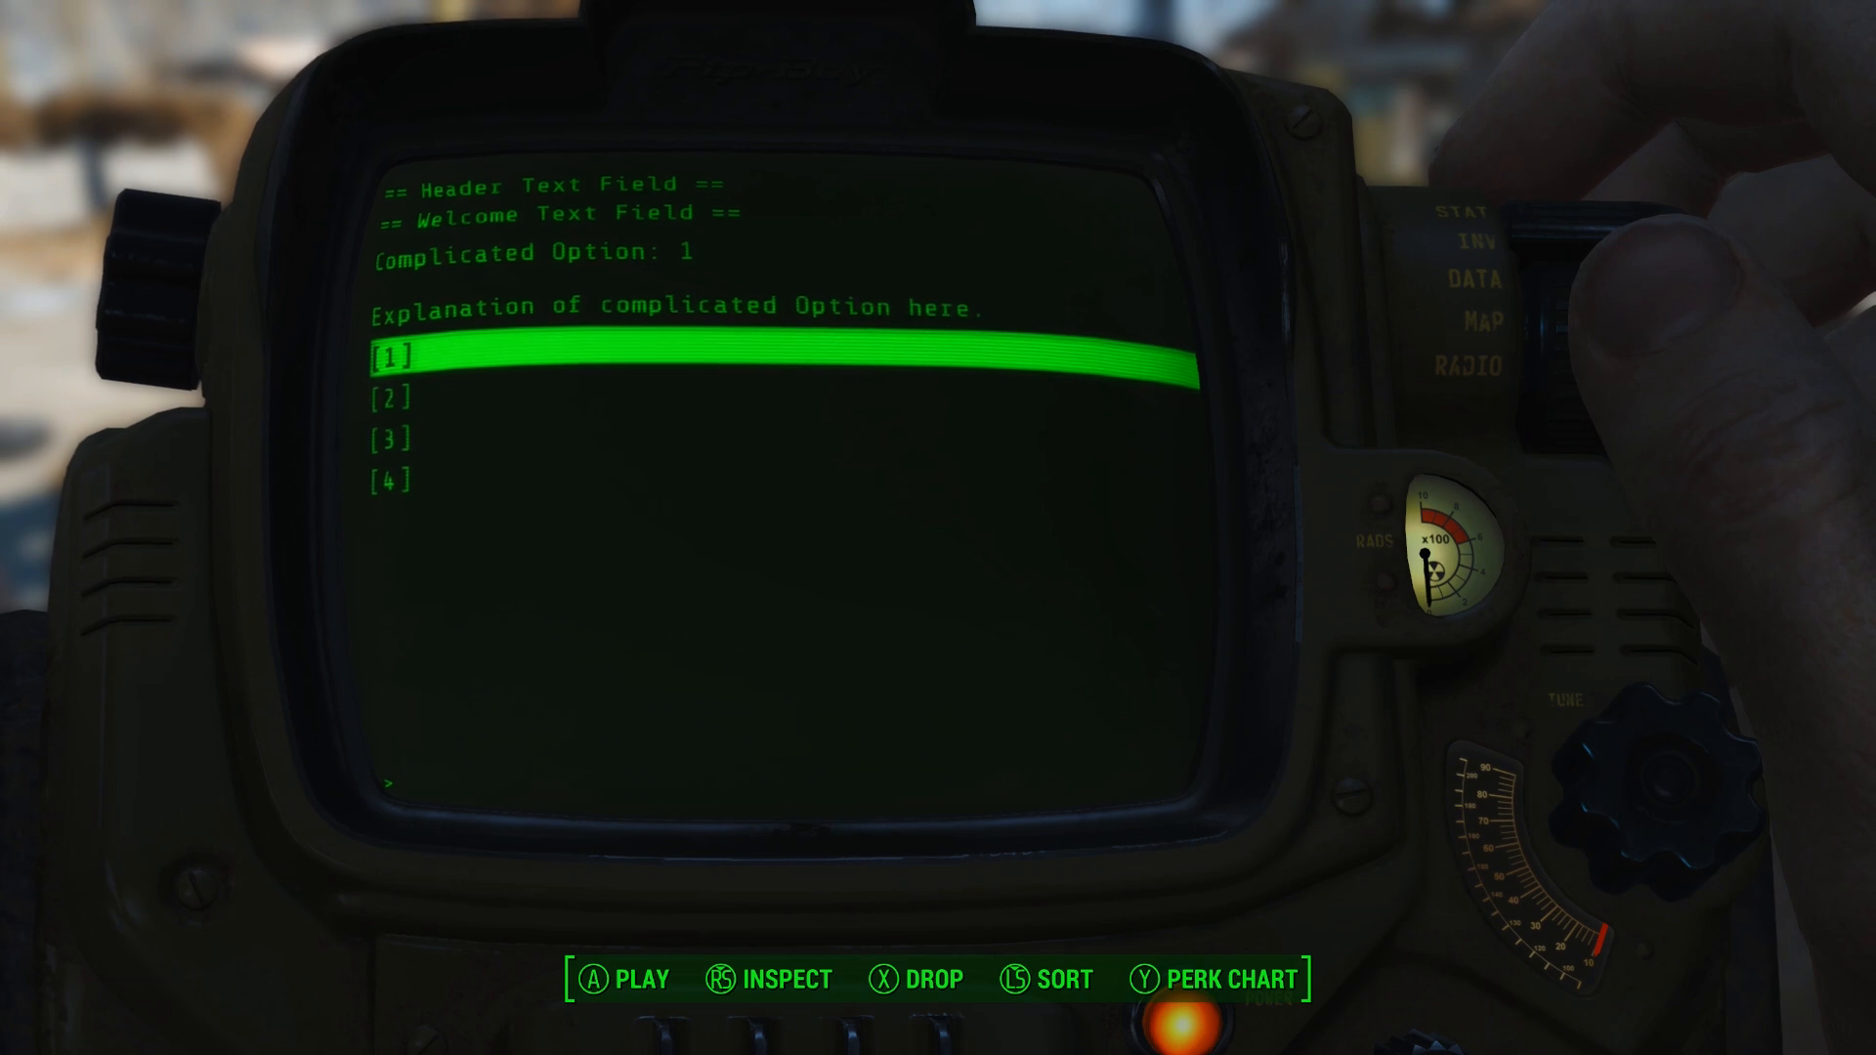
key("Down")
key("Down")
key("Down")
key("Down")
key("Down")
key("Down")
key("Down")
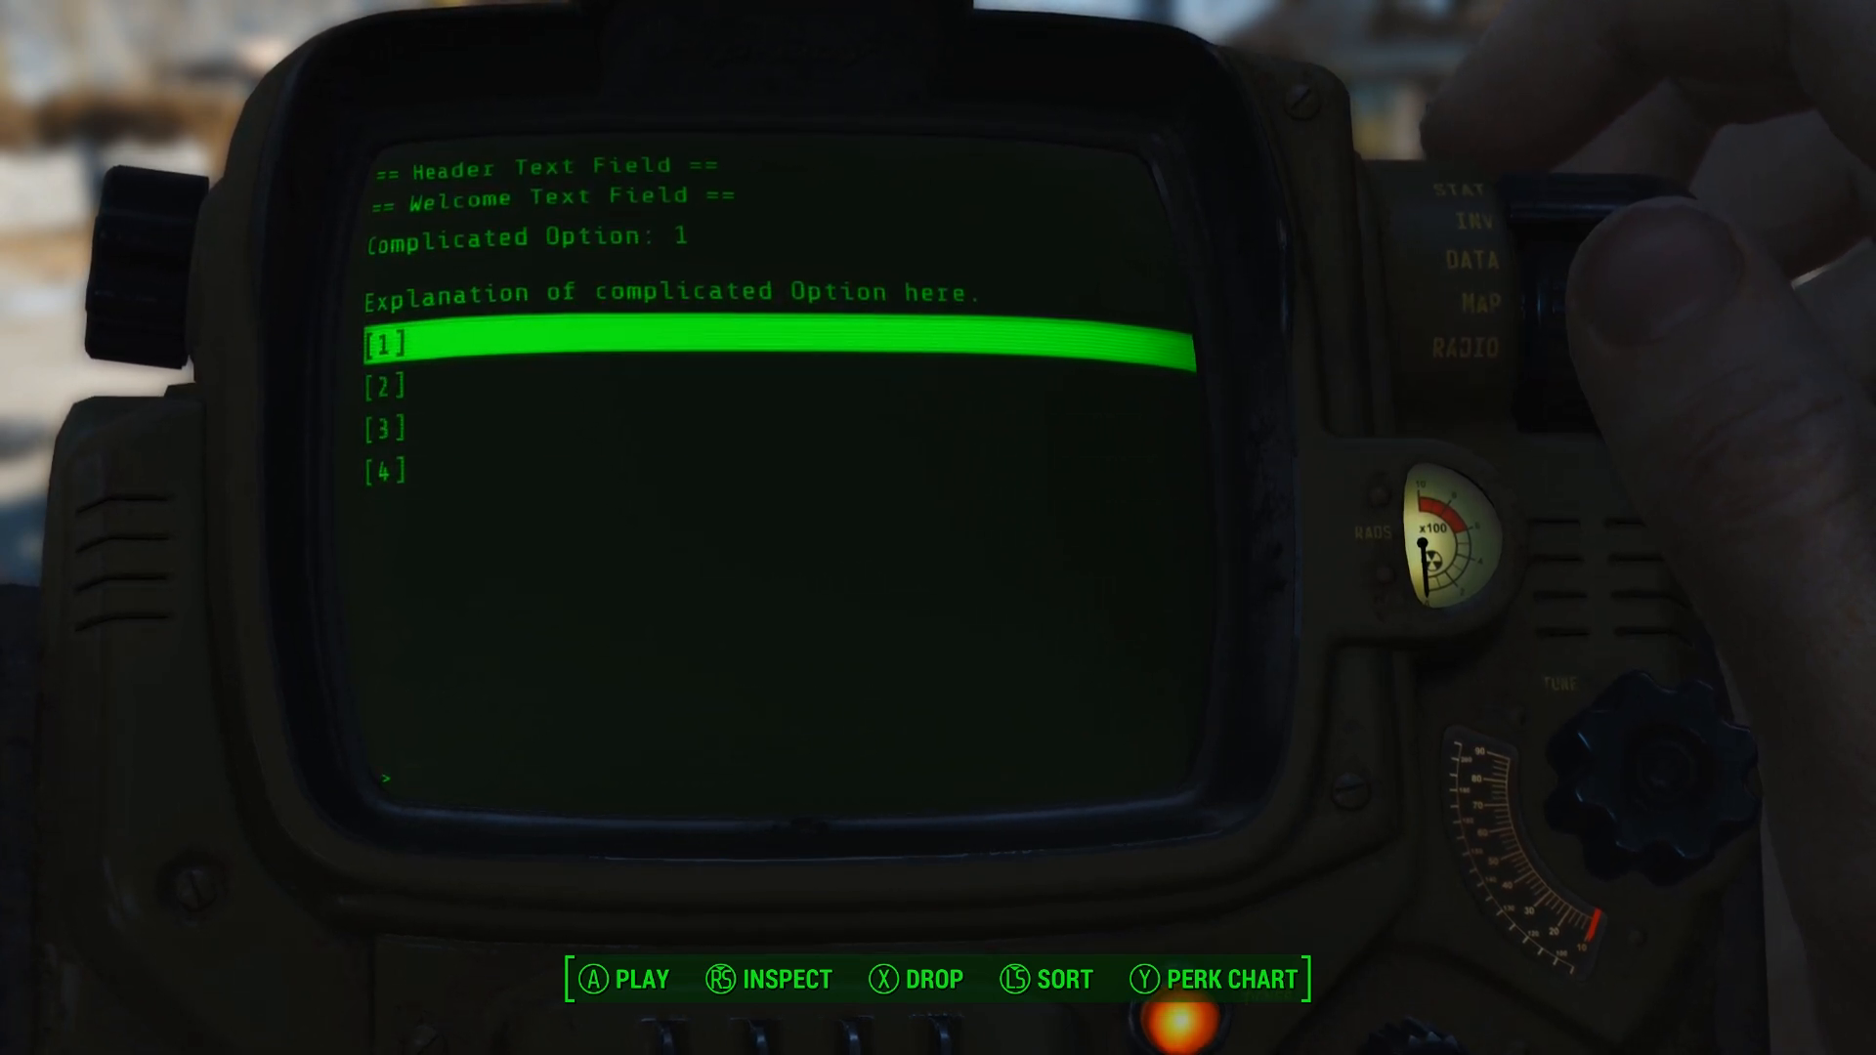
key("Down")
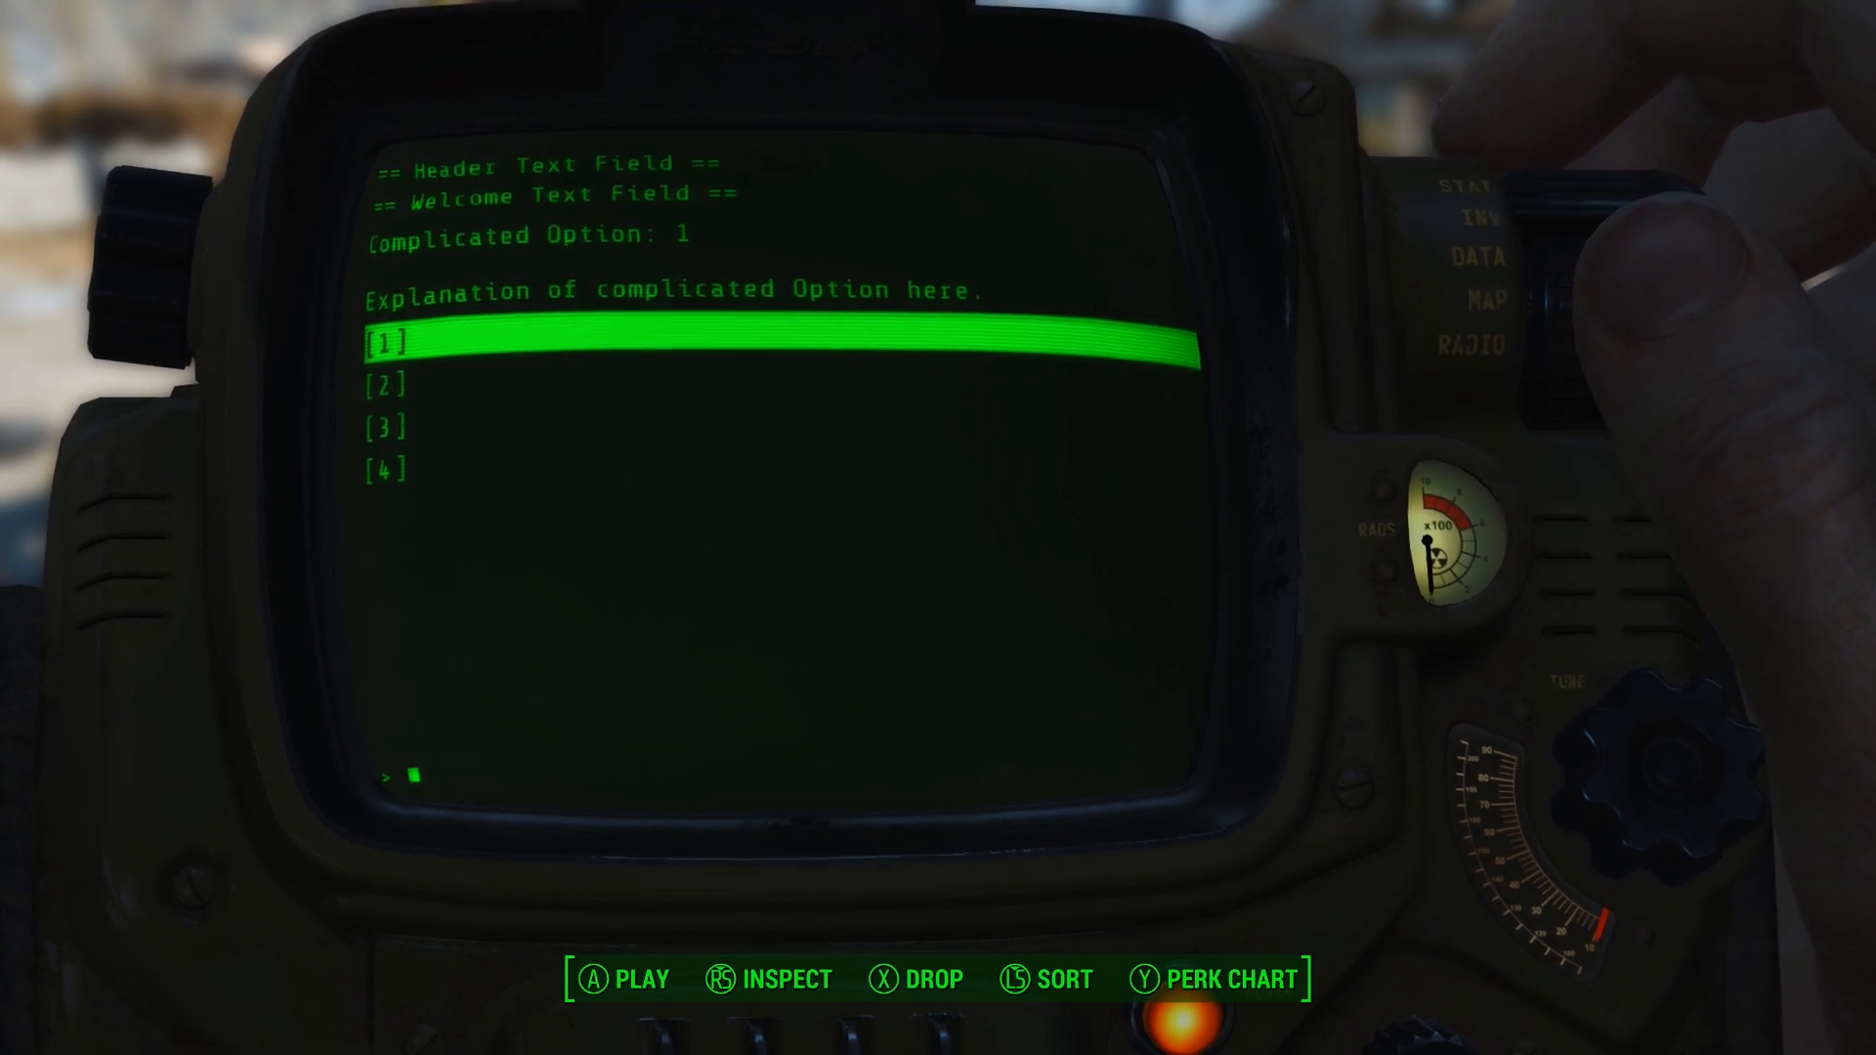
key("Return")
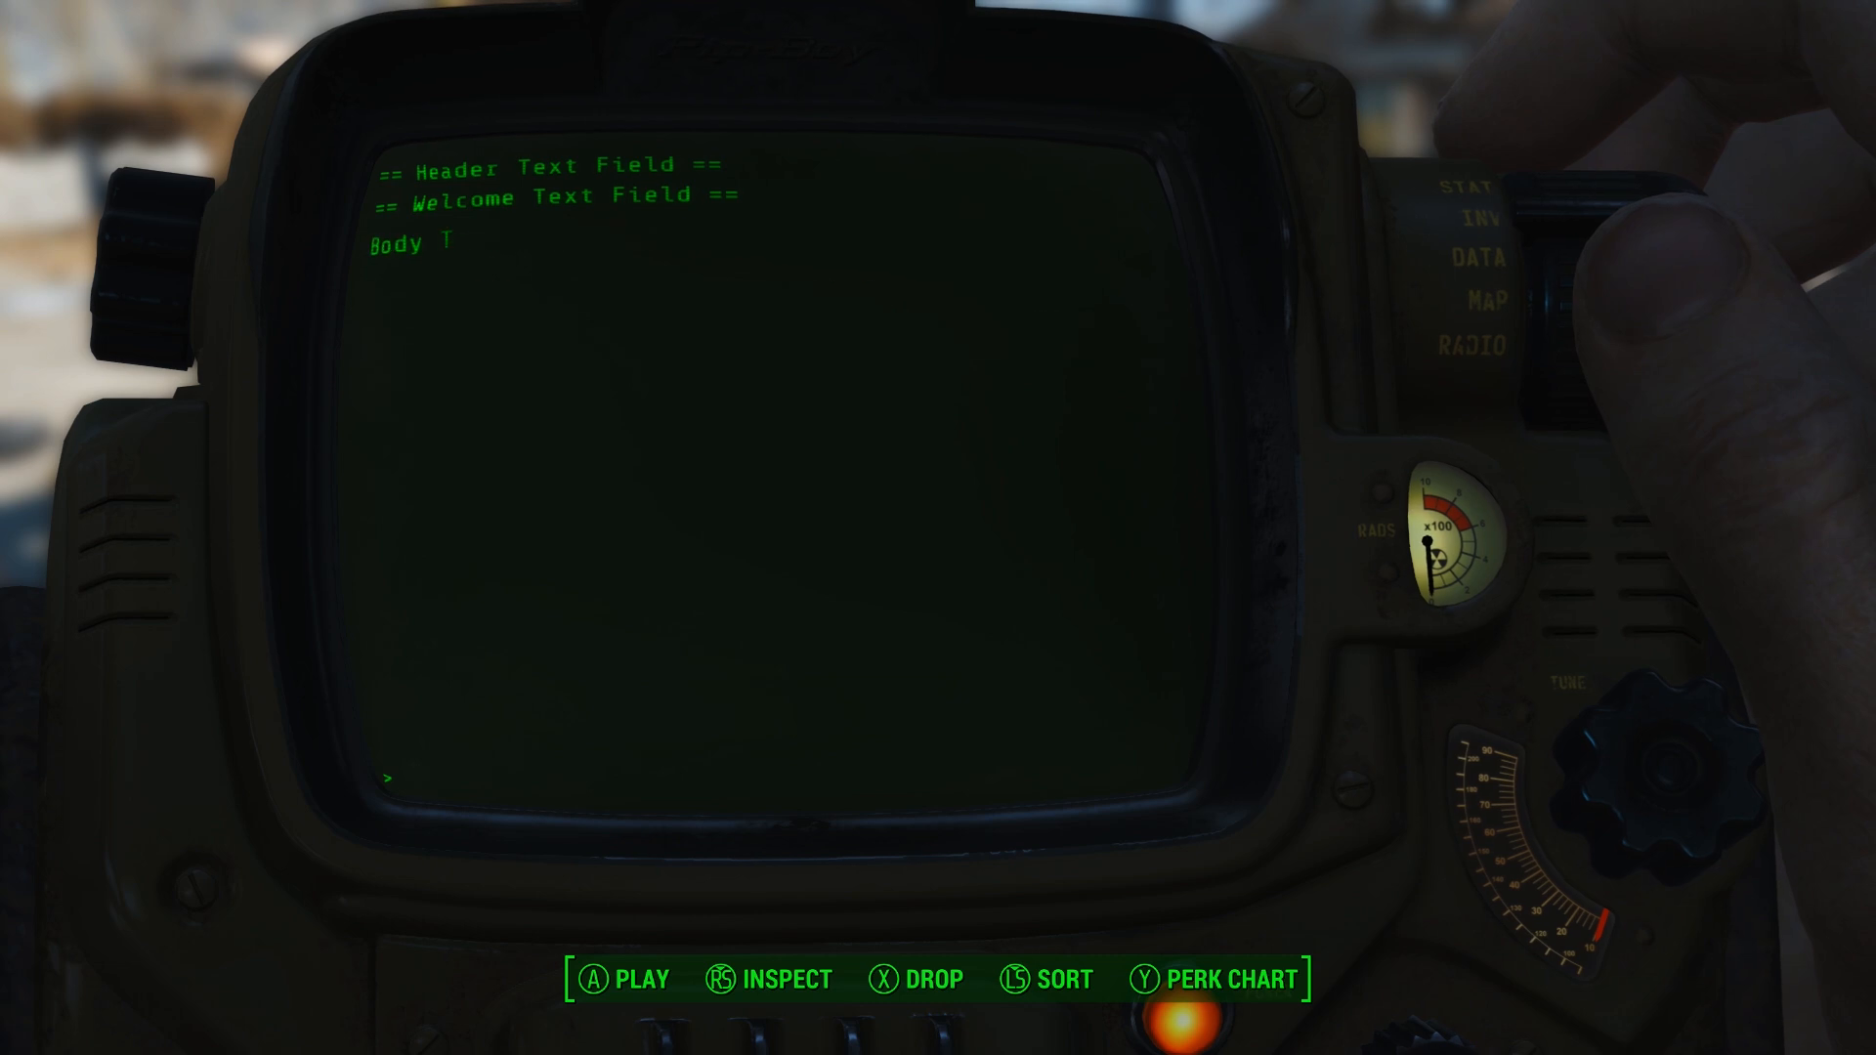
key("Return")
key("Up")
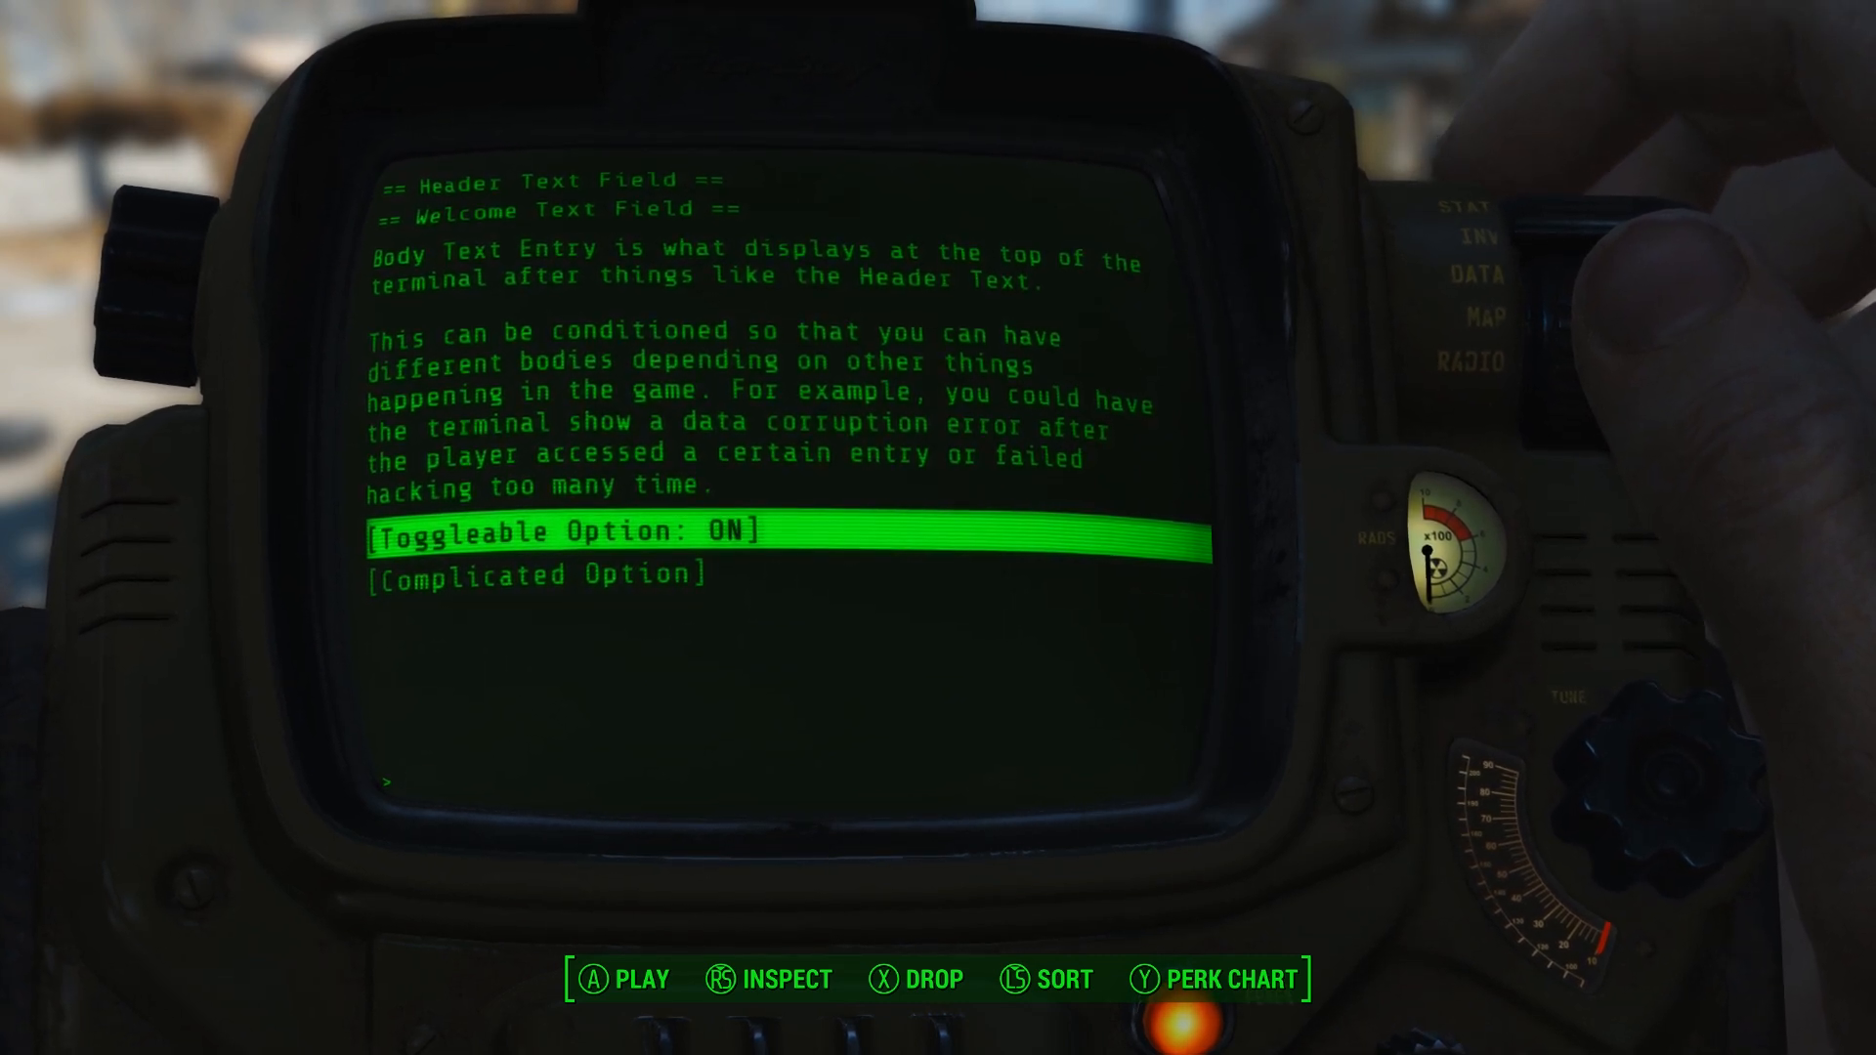
Step: Reopen the Complicated Option submenu from the main screen to show its numbered choices again
key("Down")
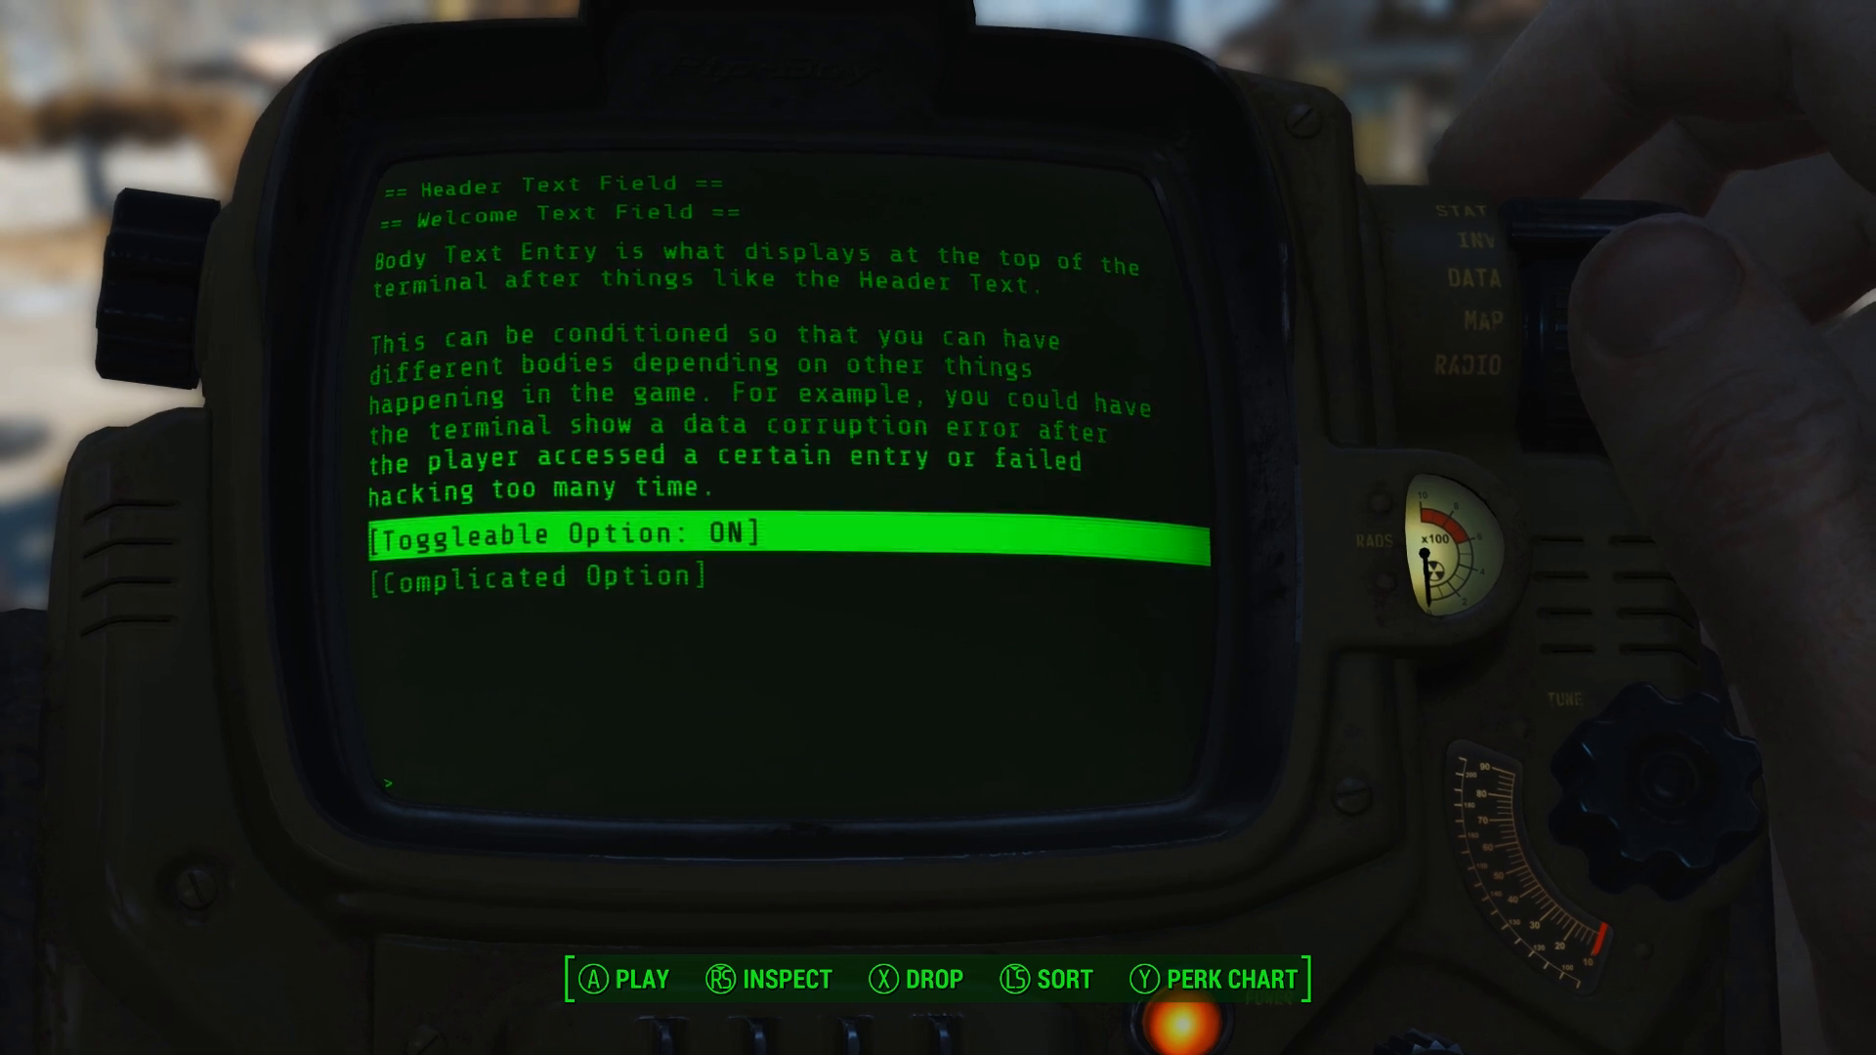
key("Return")
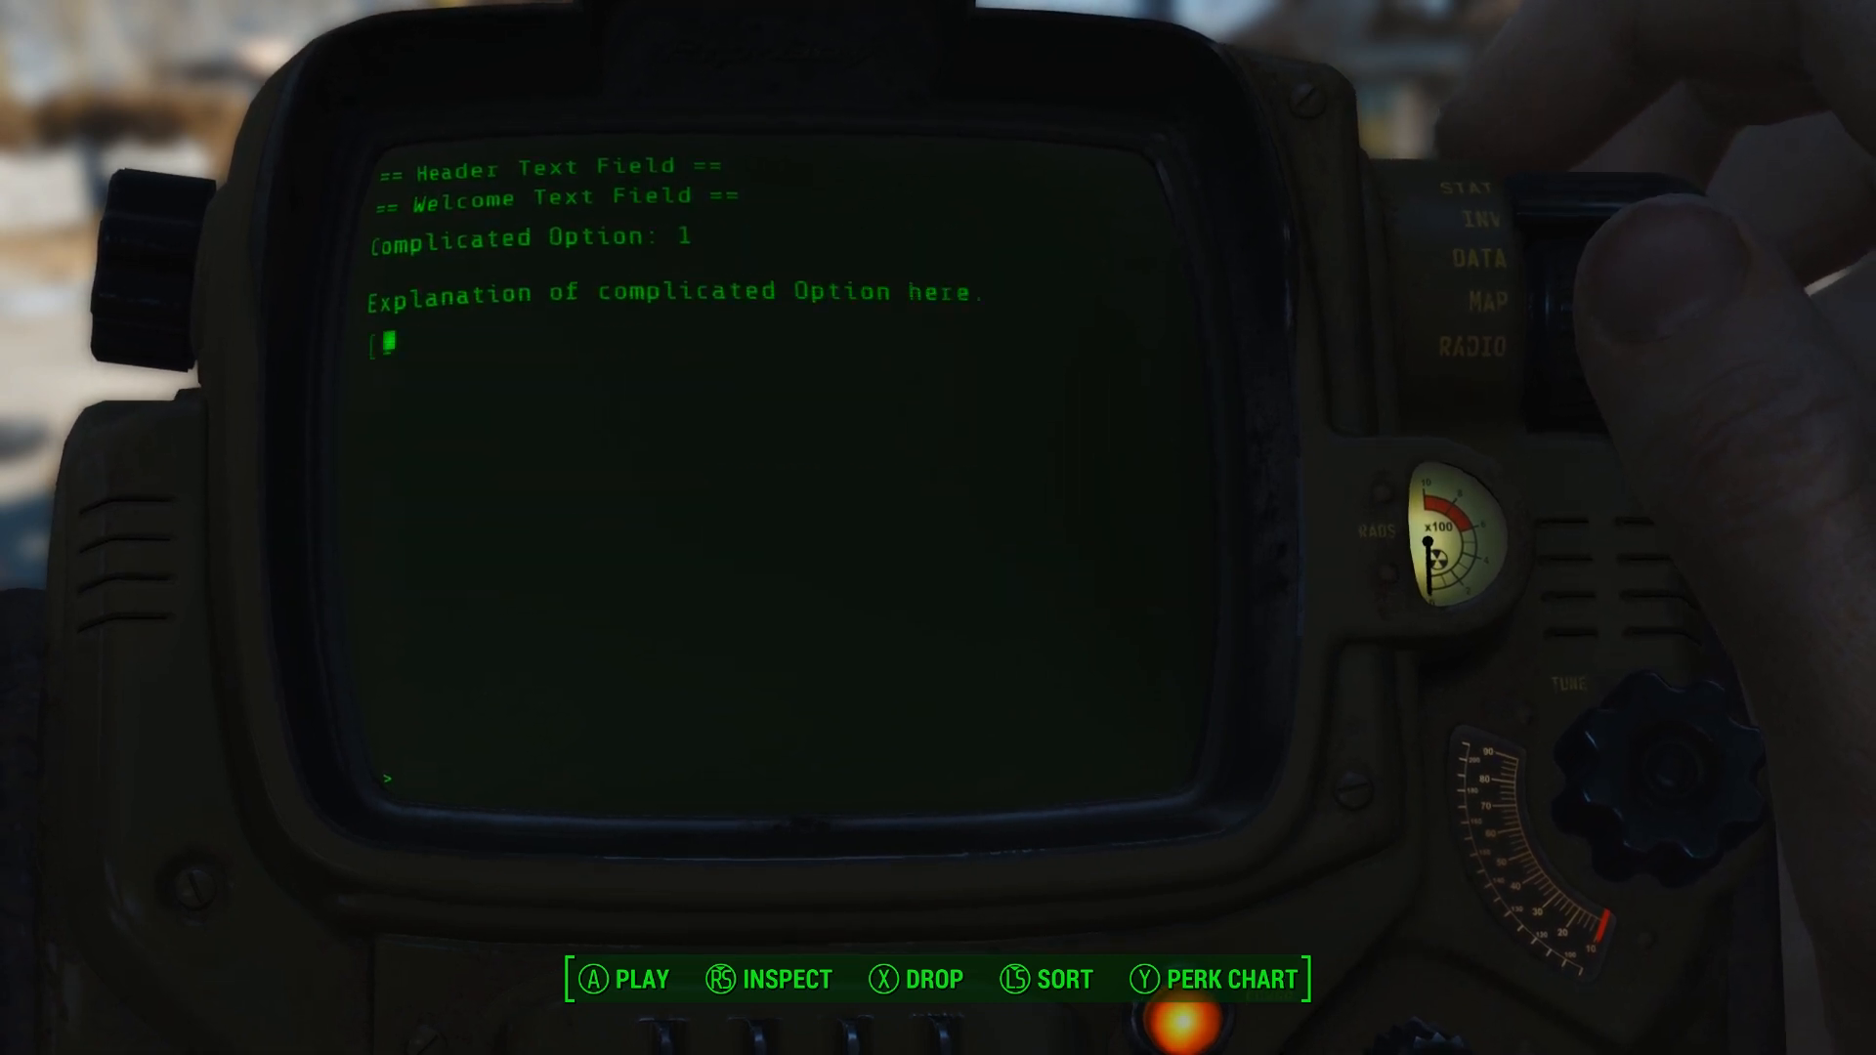
key("Down")
key("Down")
key("Down")
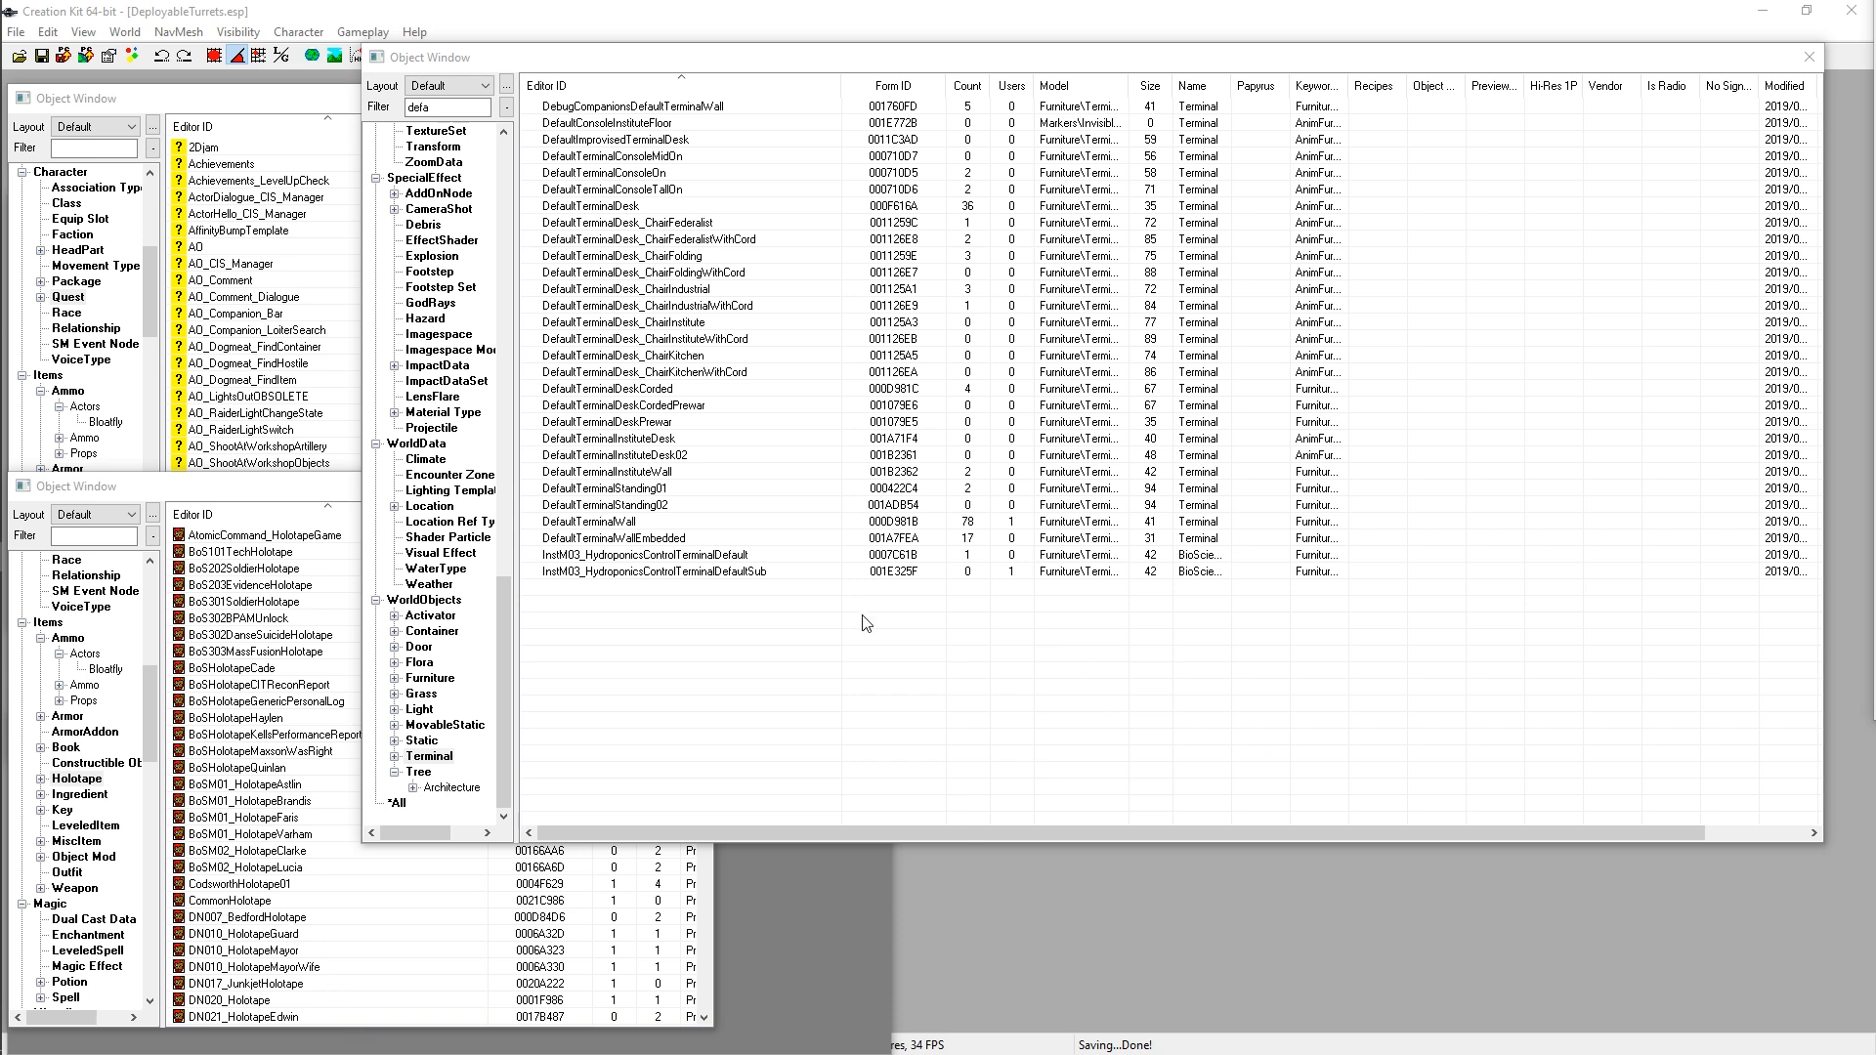
Step: Switch to Creation Kit, examine the type and data settings of the CommonHolotape record, and close it without saving
left_click(256, 907)
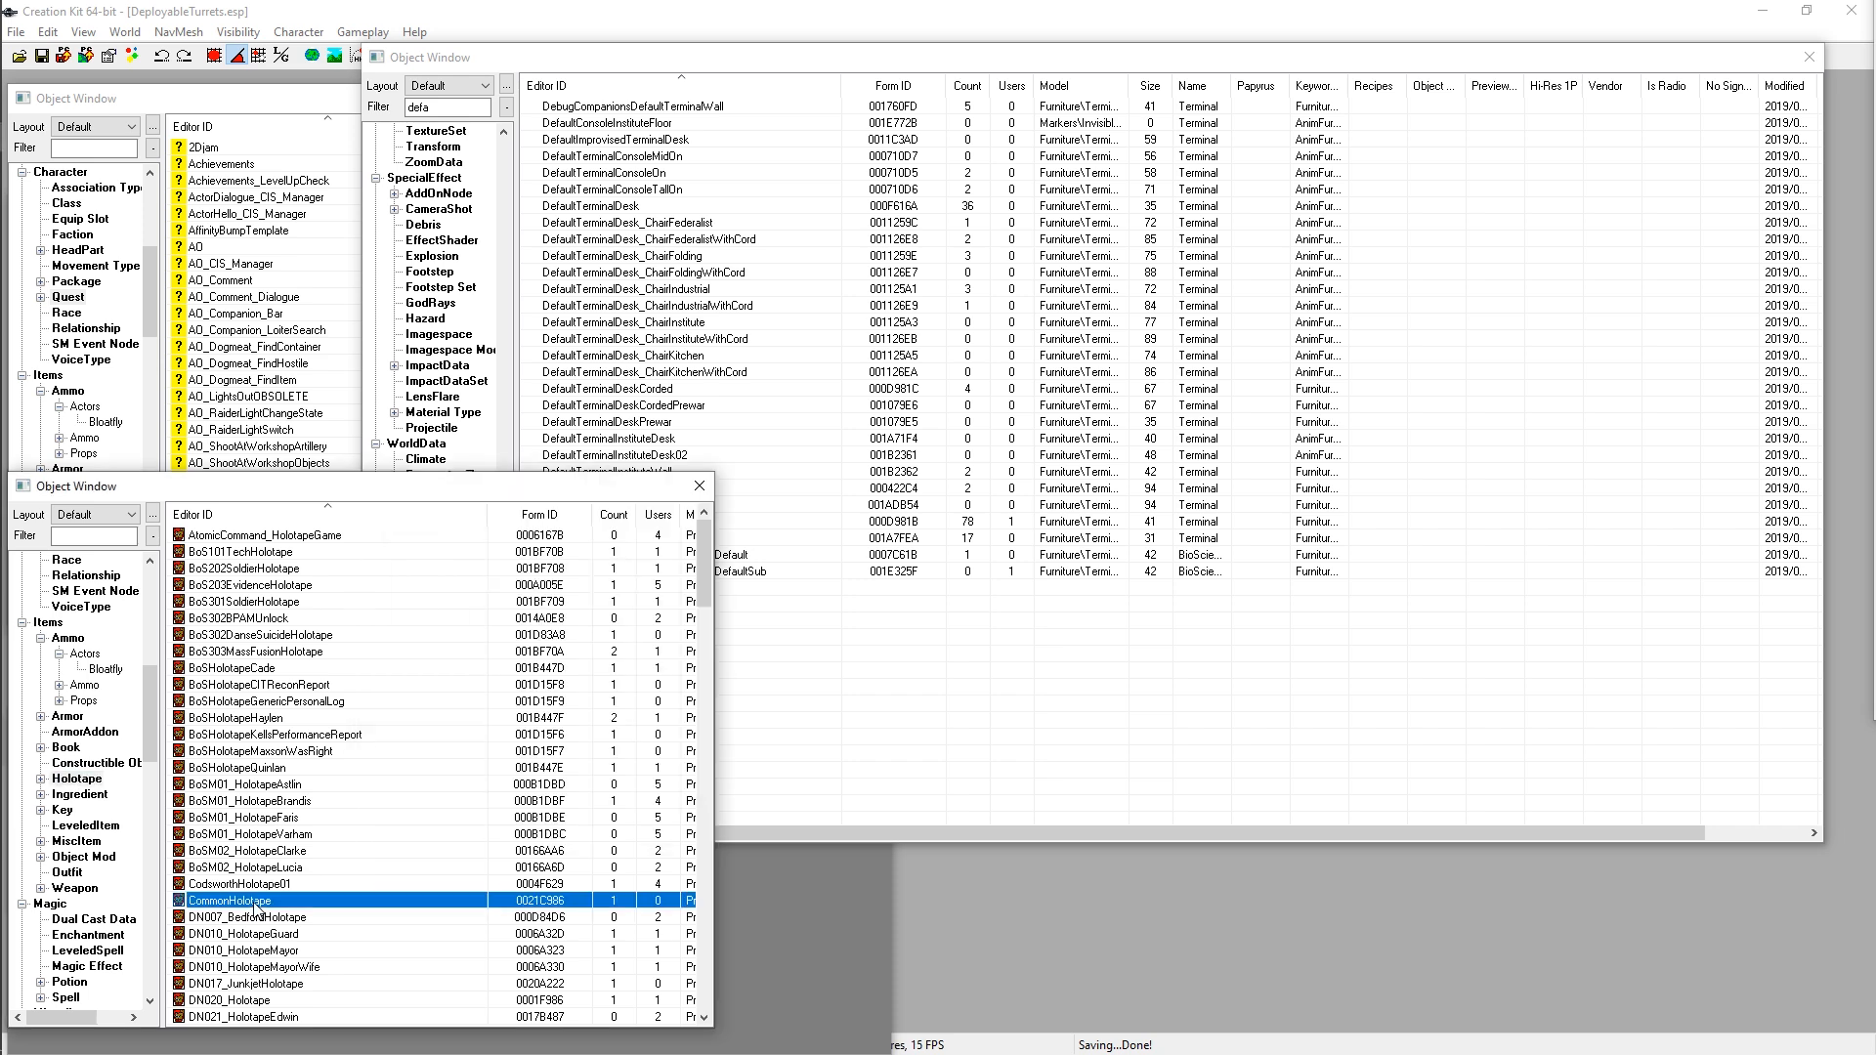
double_click(241, 900)
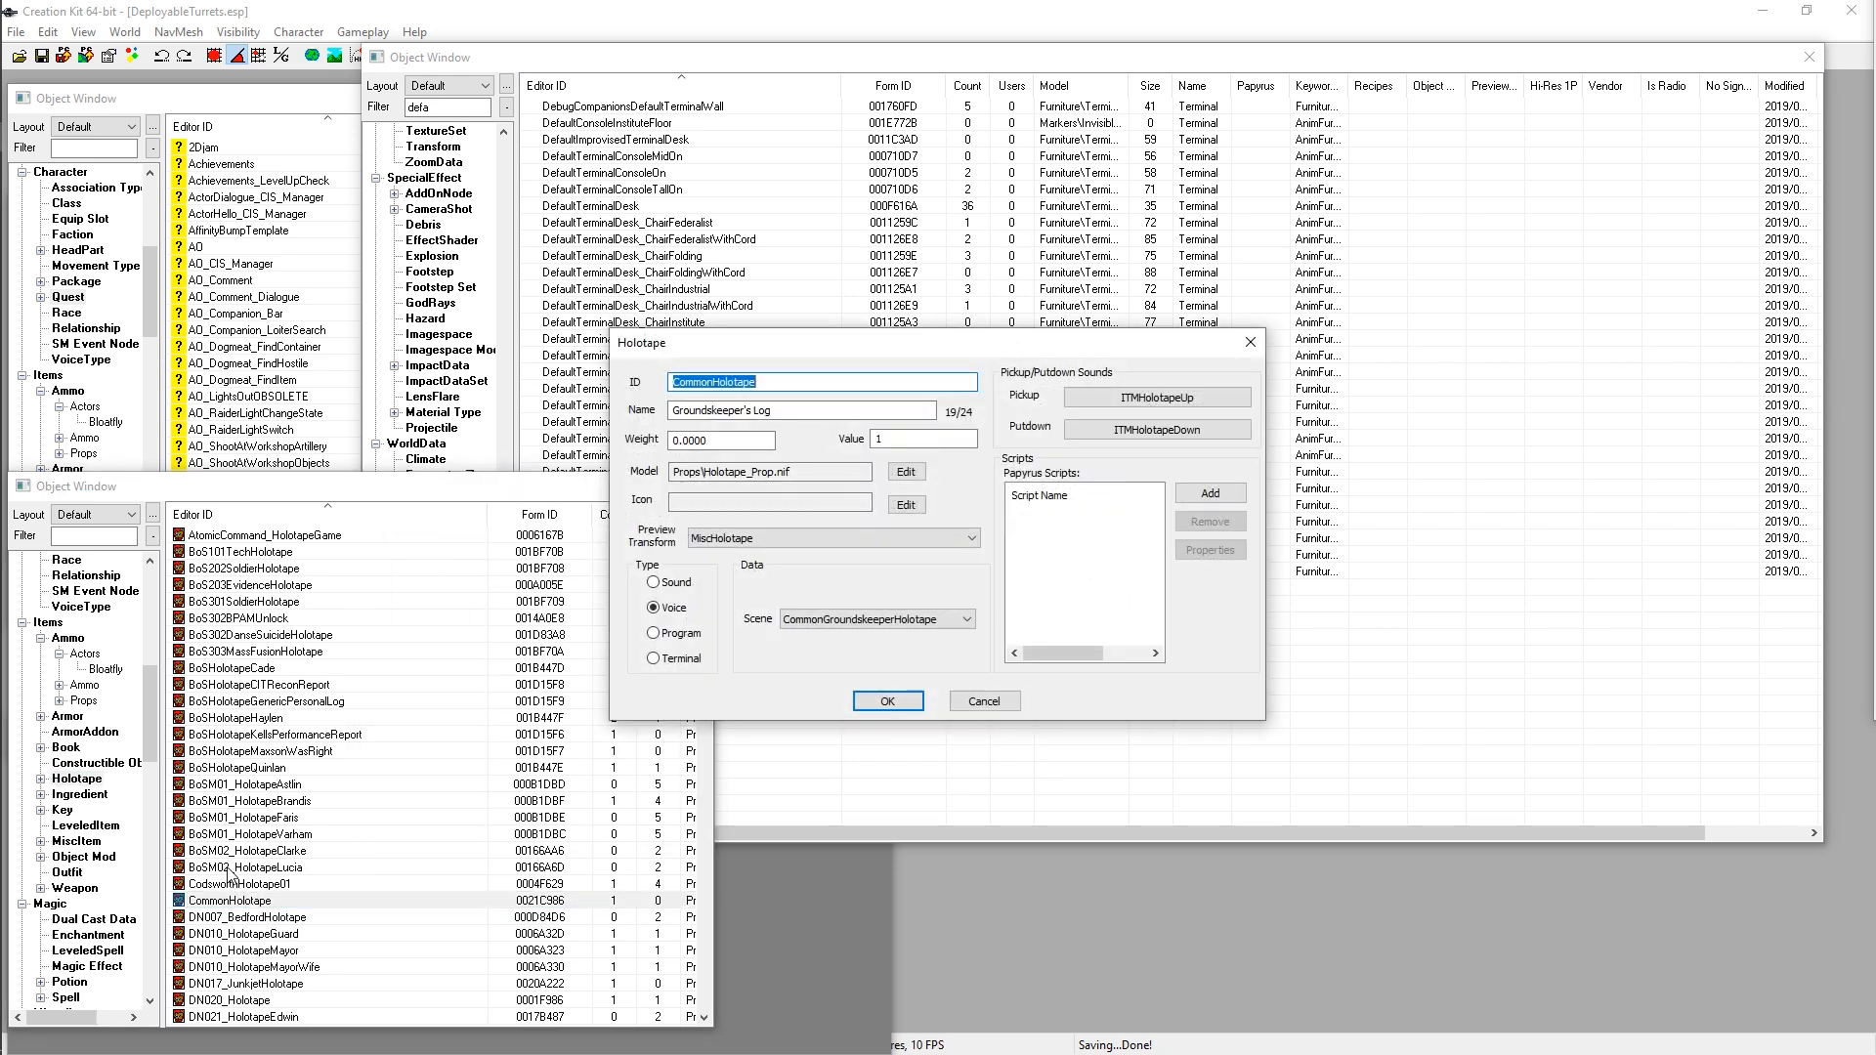
left_click_drag(802, 342, 448, 248)
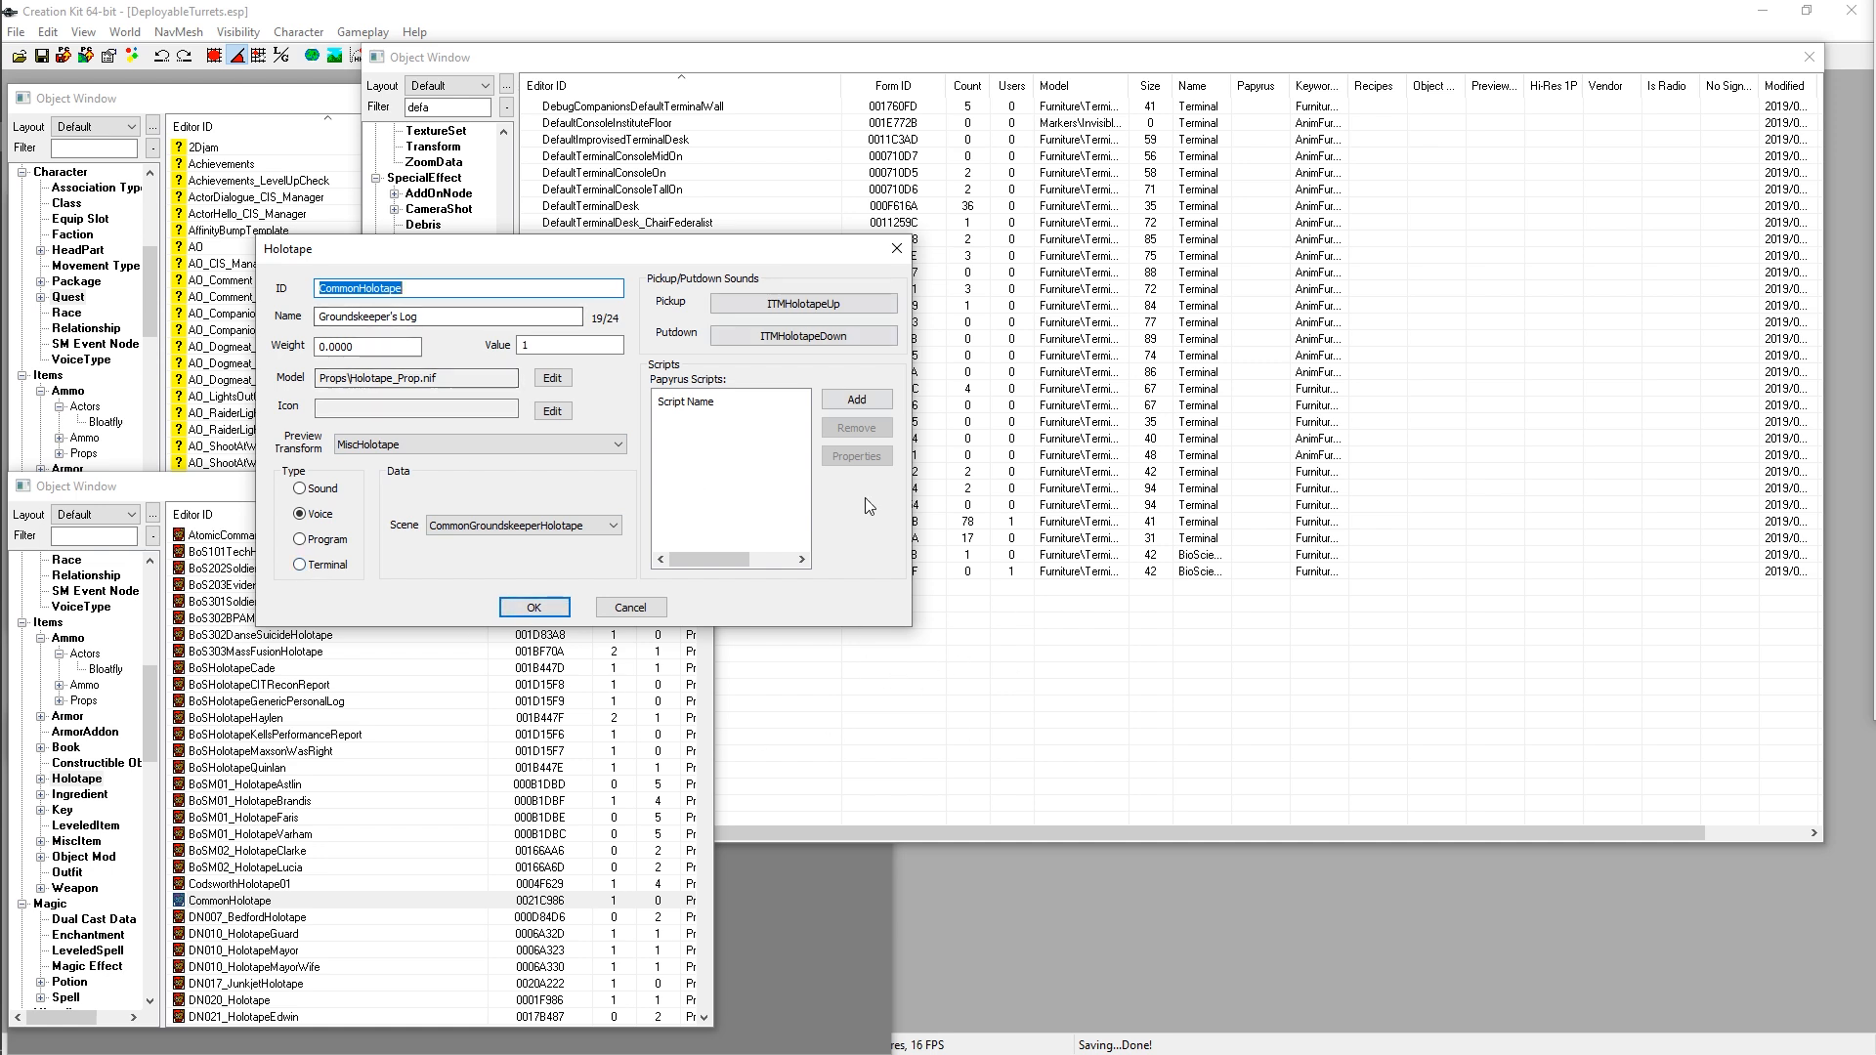
left_click_drag(427, 249, 369, 254)
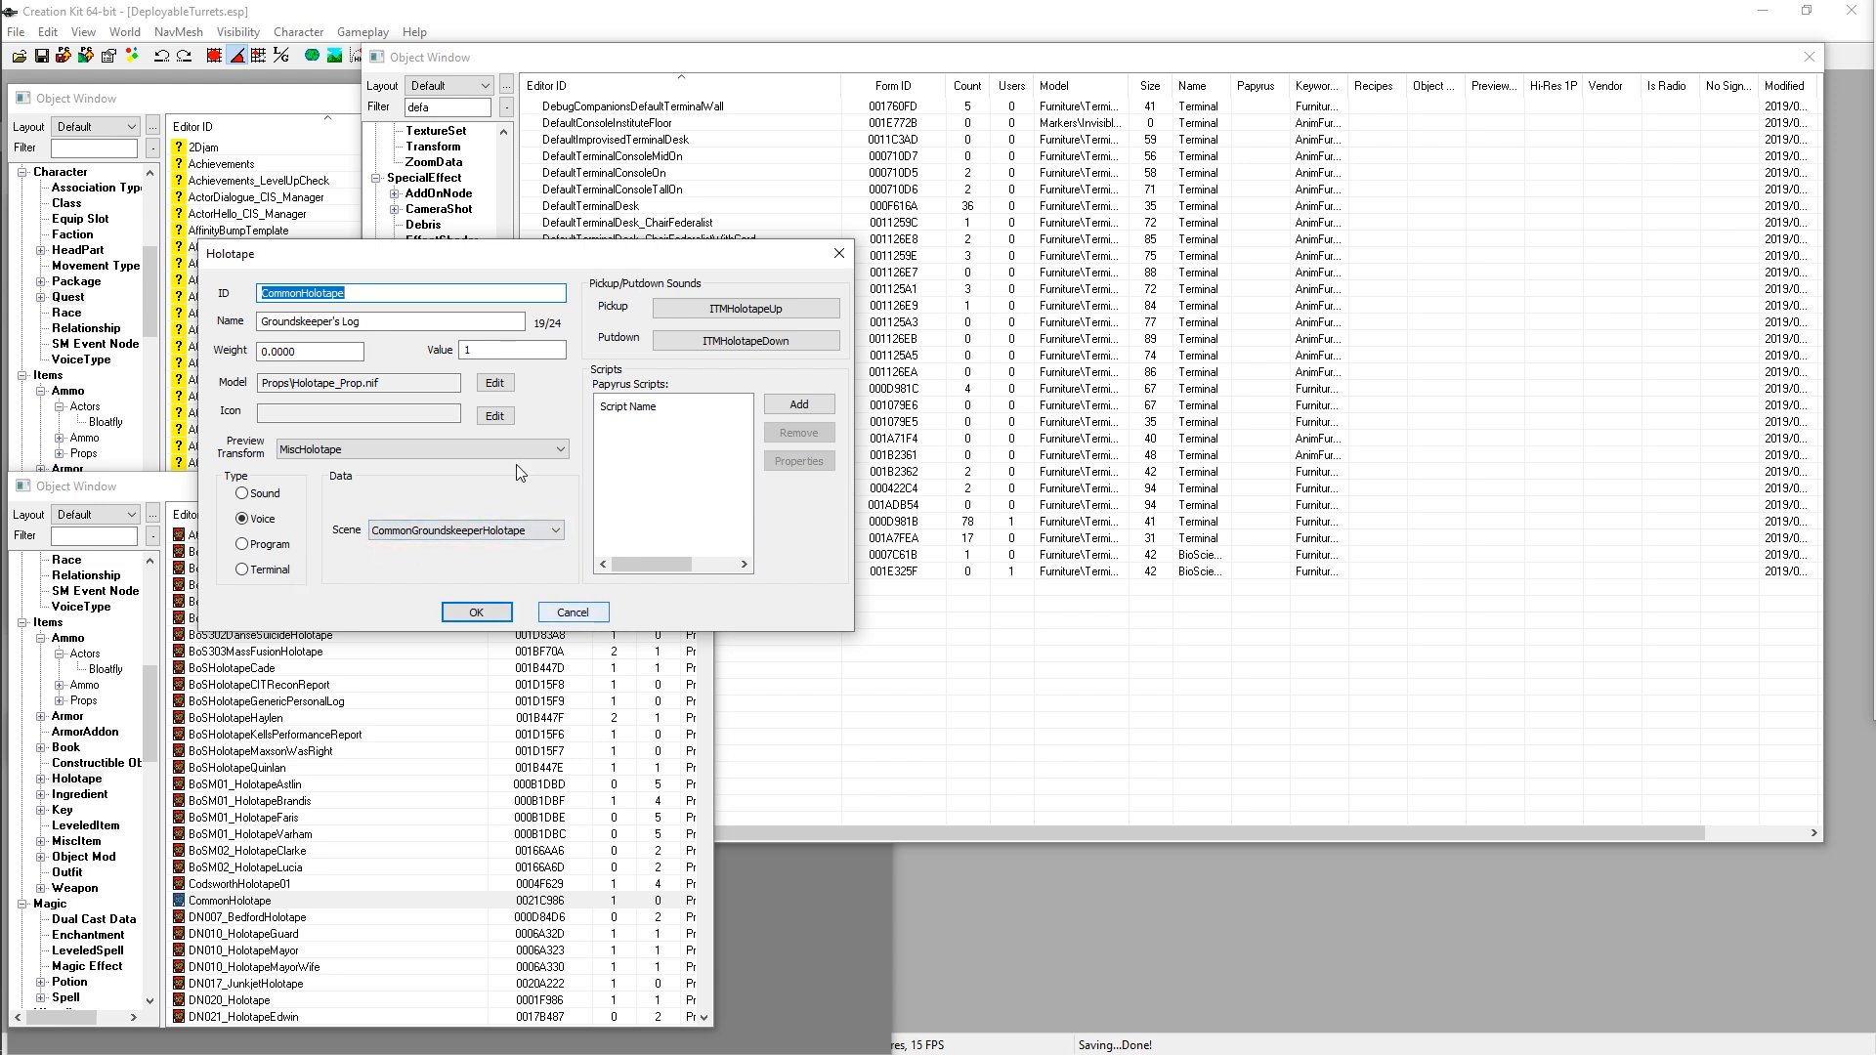
left_click(573, 612)
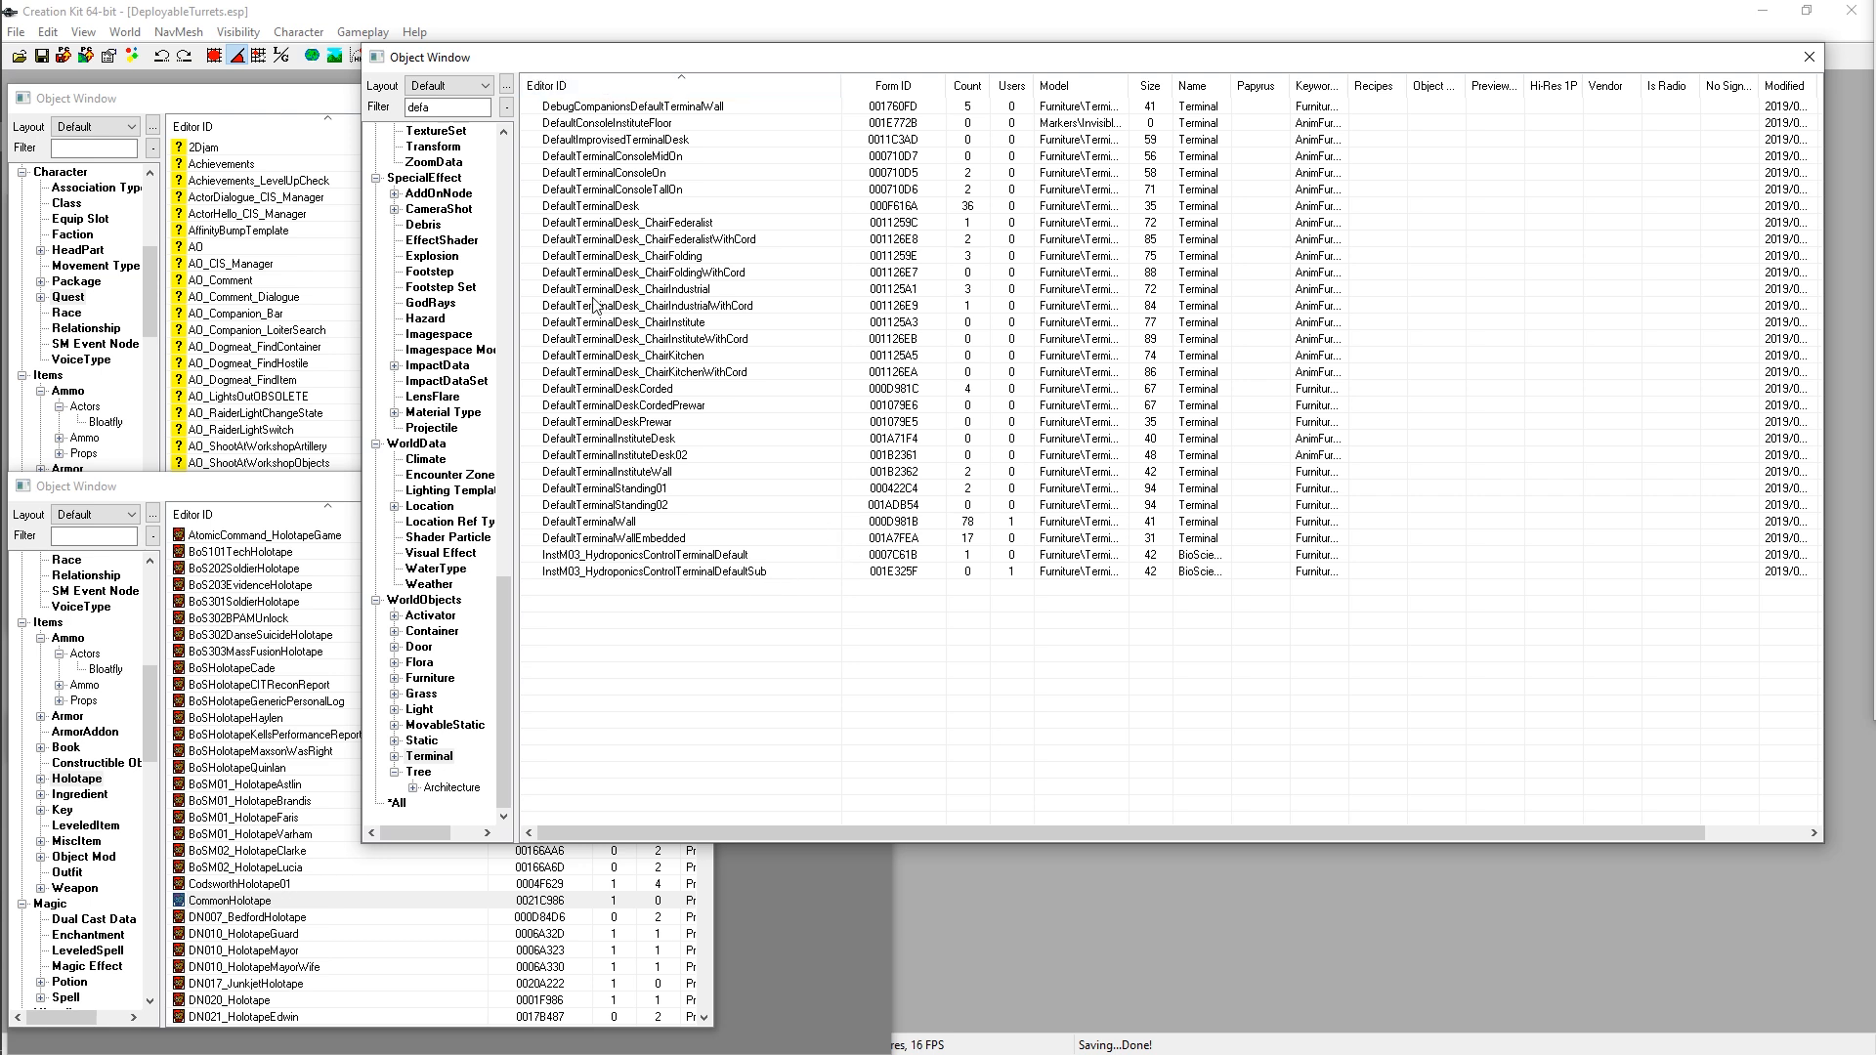
Step: Inspect the DefaultTerminalDesk record and its model preview, and close it without saving
left_click(615, 207)
double_click(615, 207)
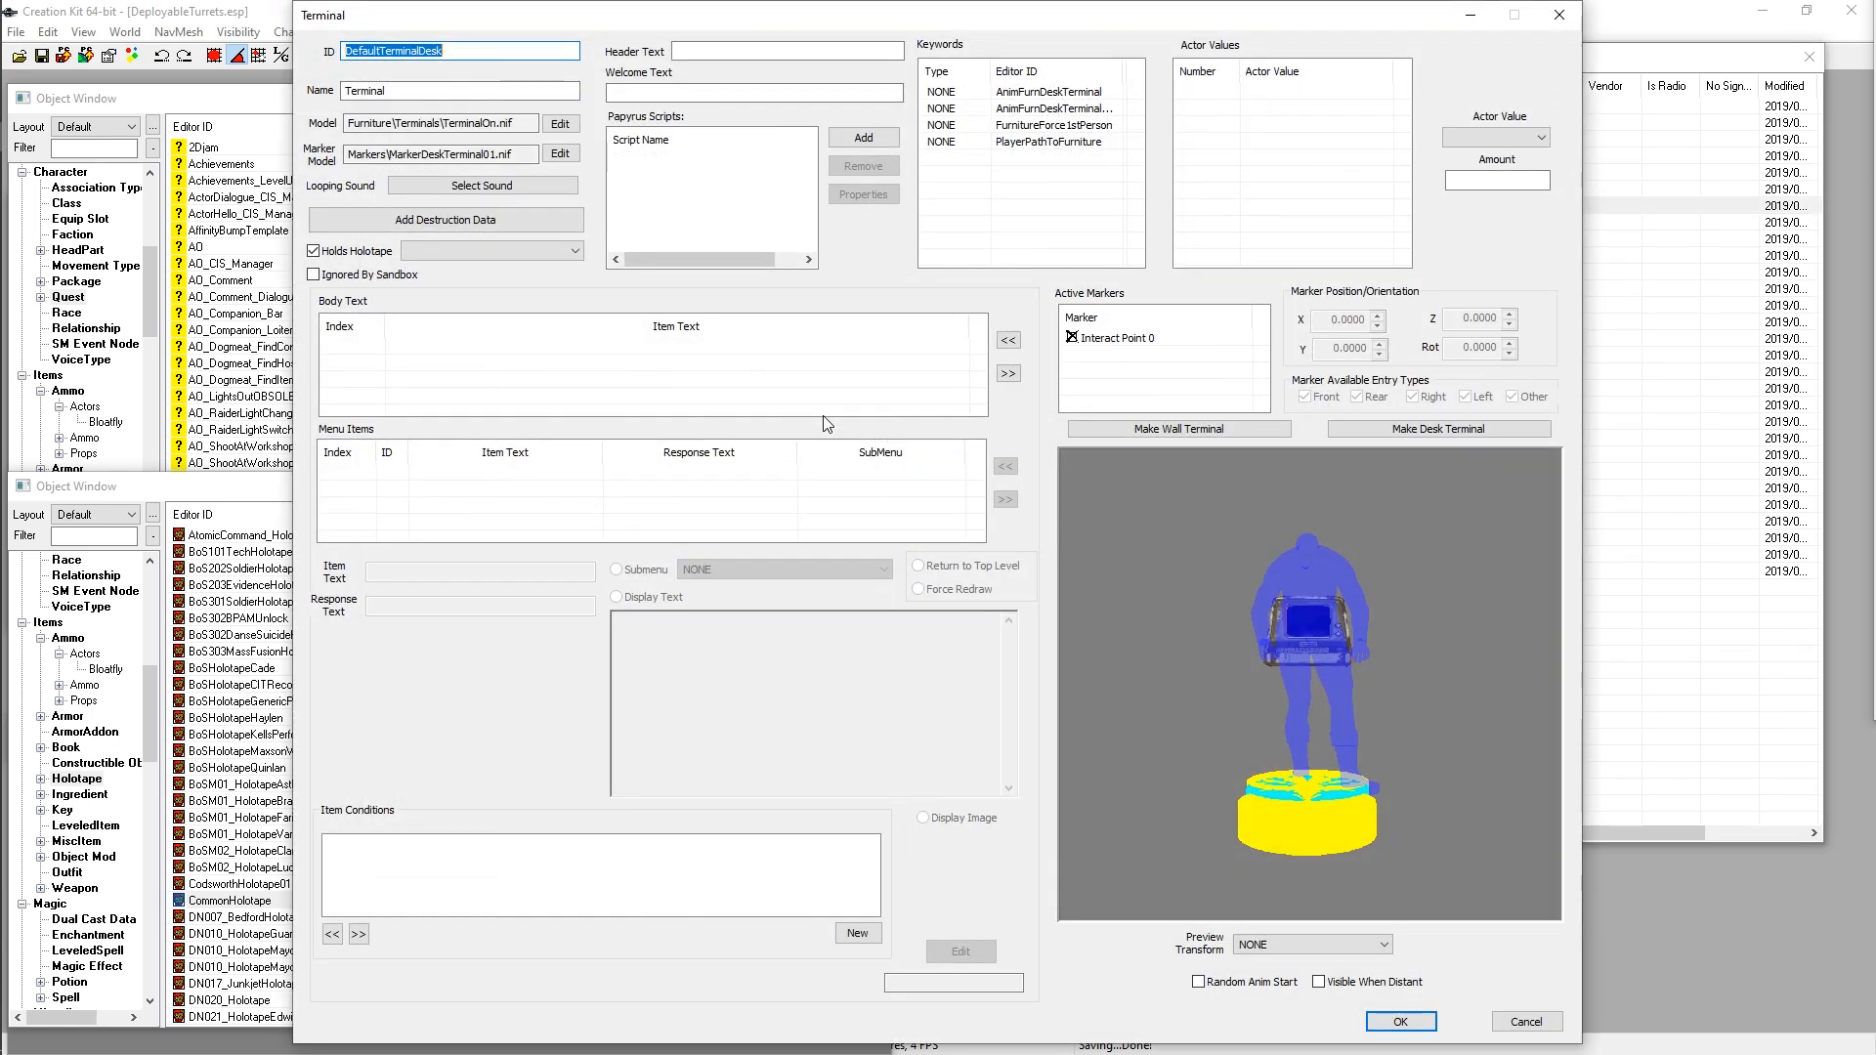
left_click_drag(1235, 626, 1303, 667)
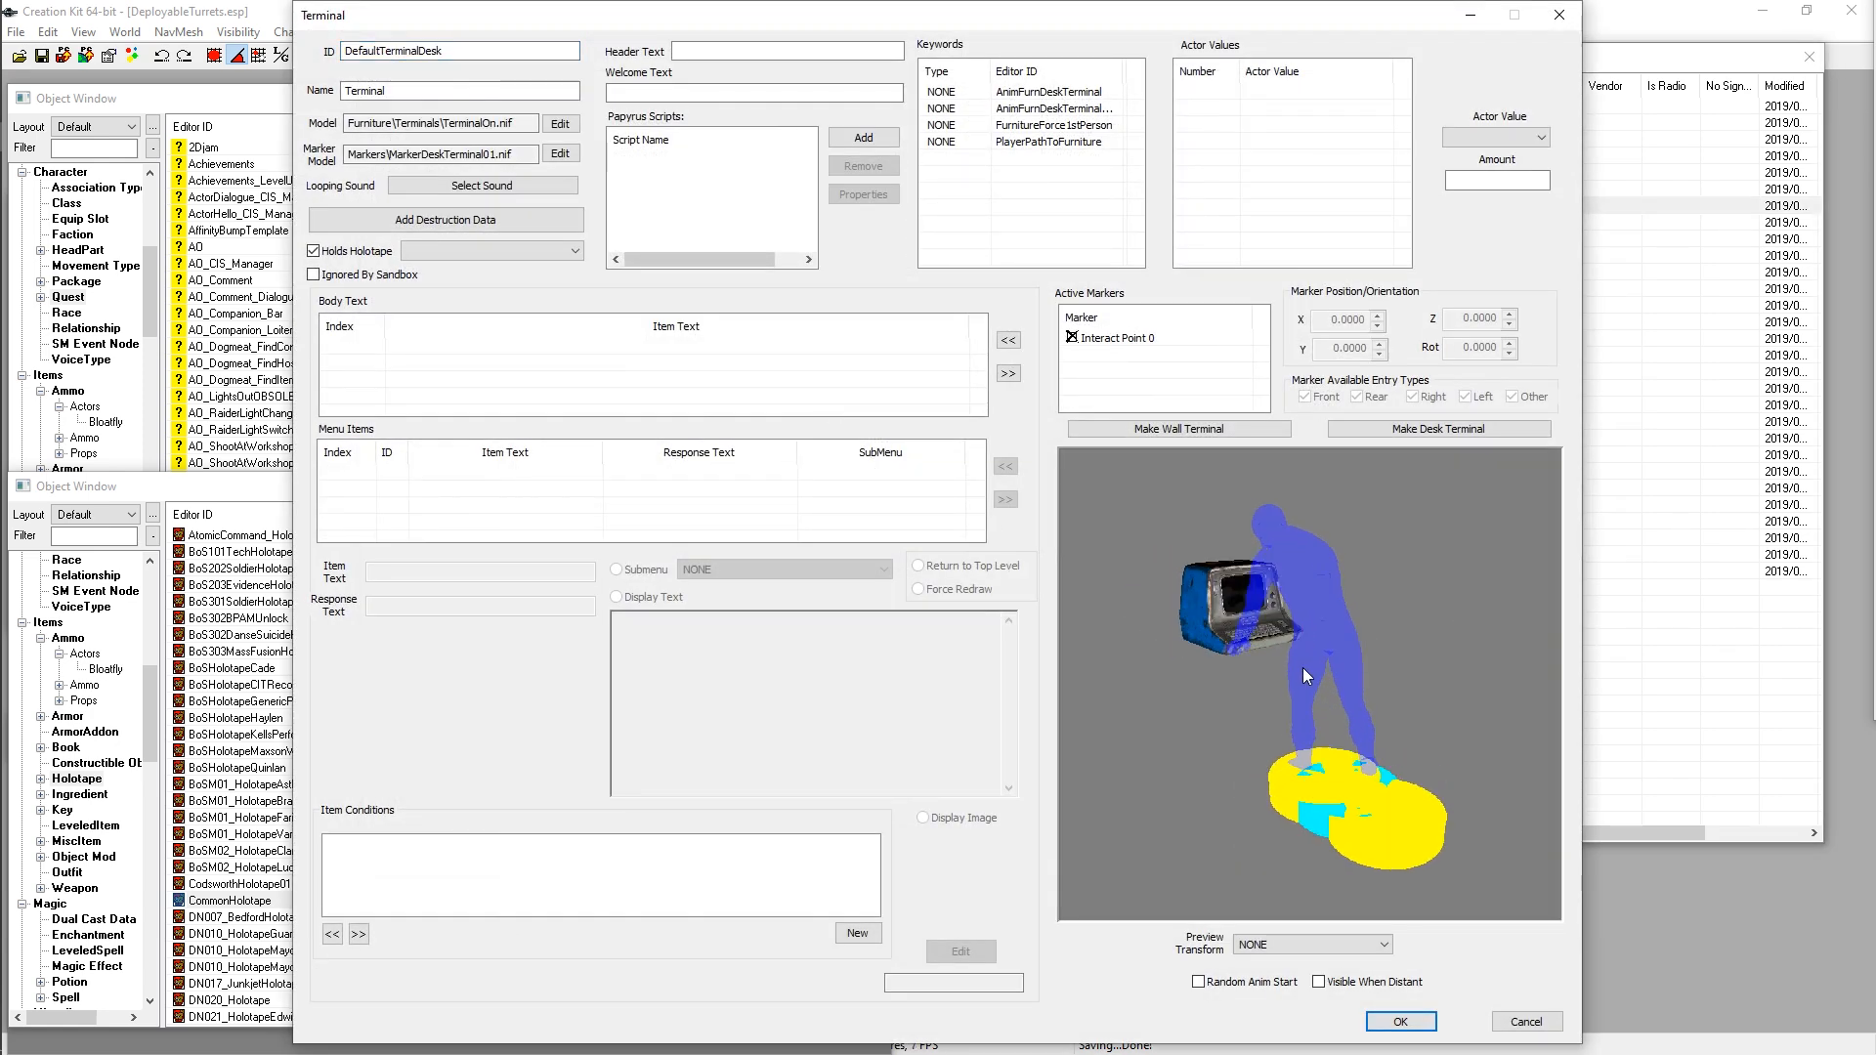
left_click(1532, 1028)
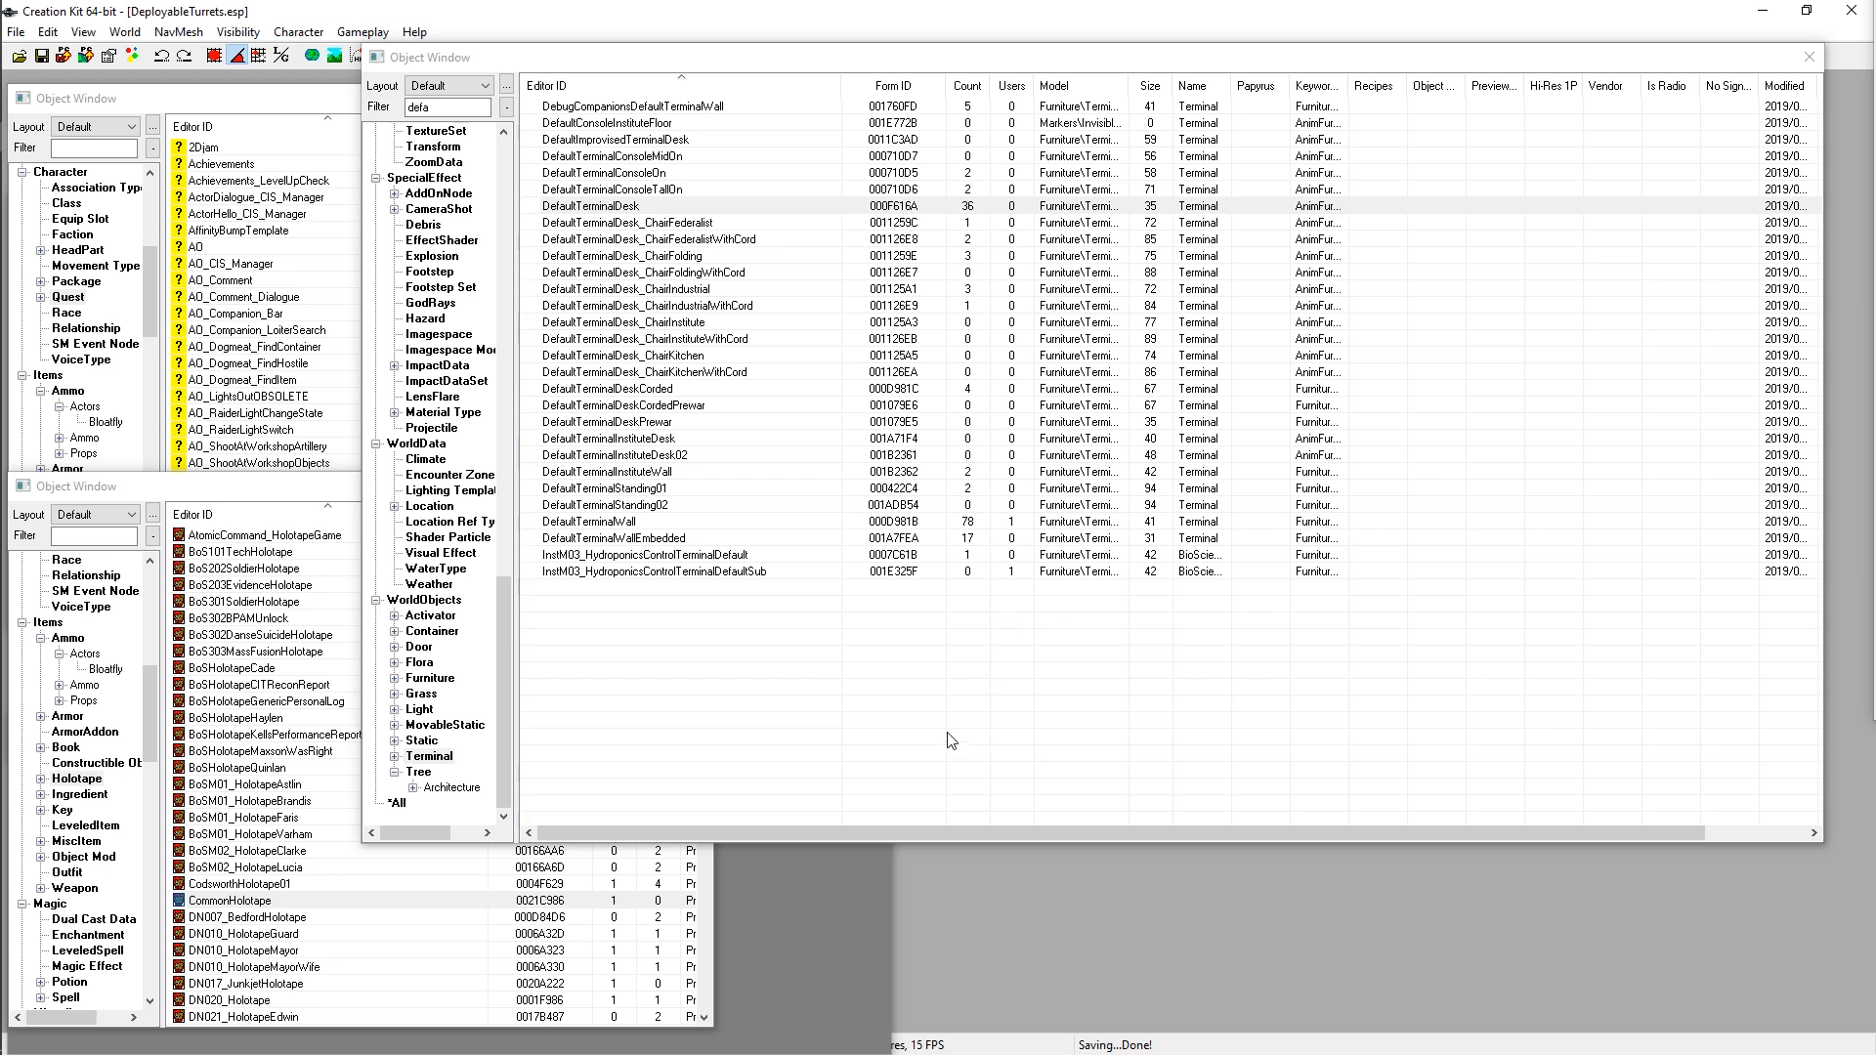
Step: Reopen the DefaultTerminalDesk record and set its ID to kgDT_DemoTerminal_MainScreen
left_click(630, 212)
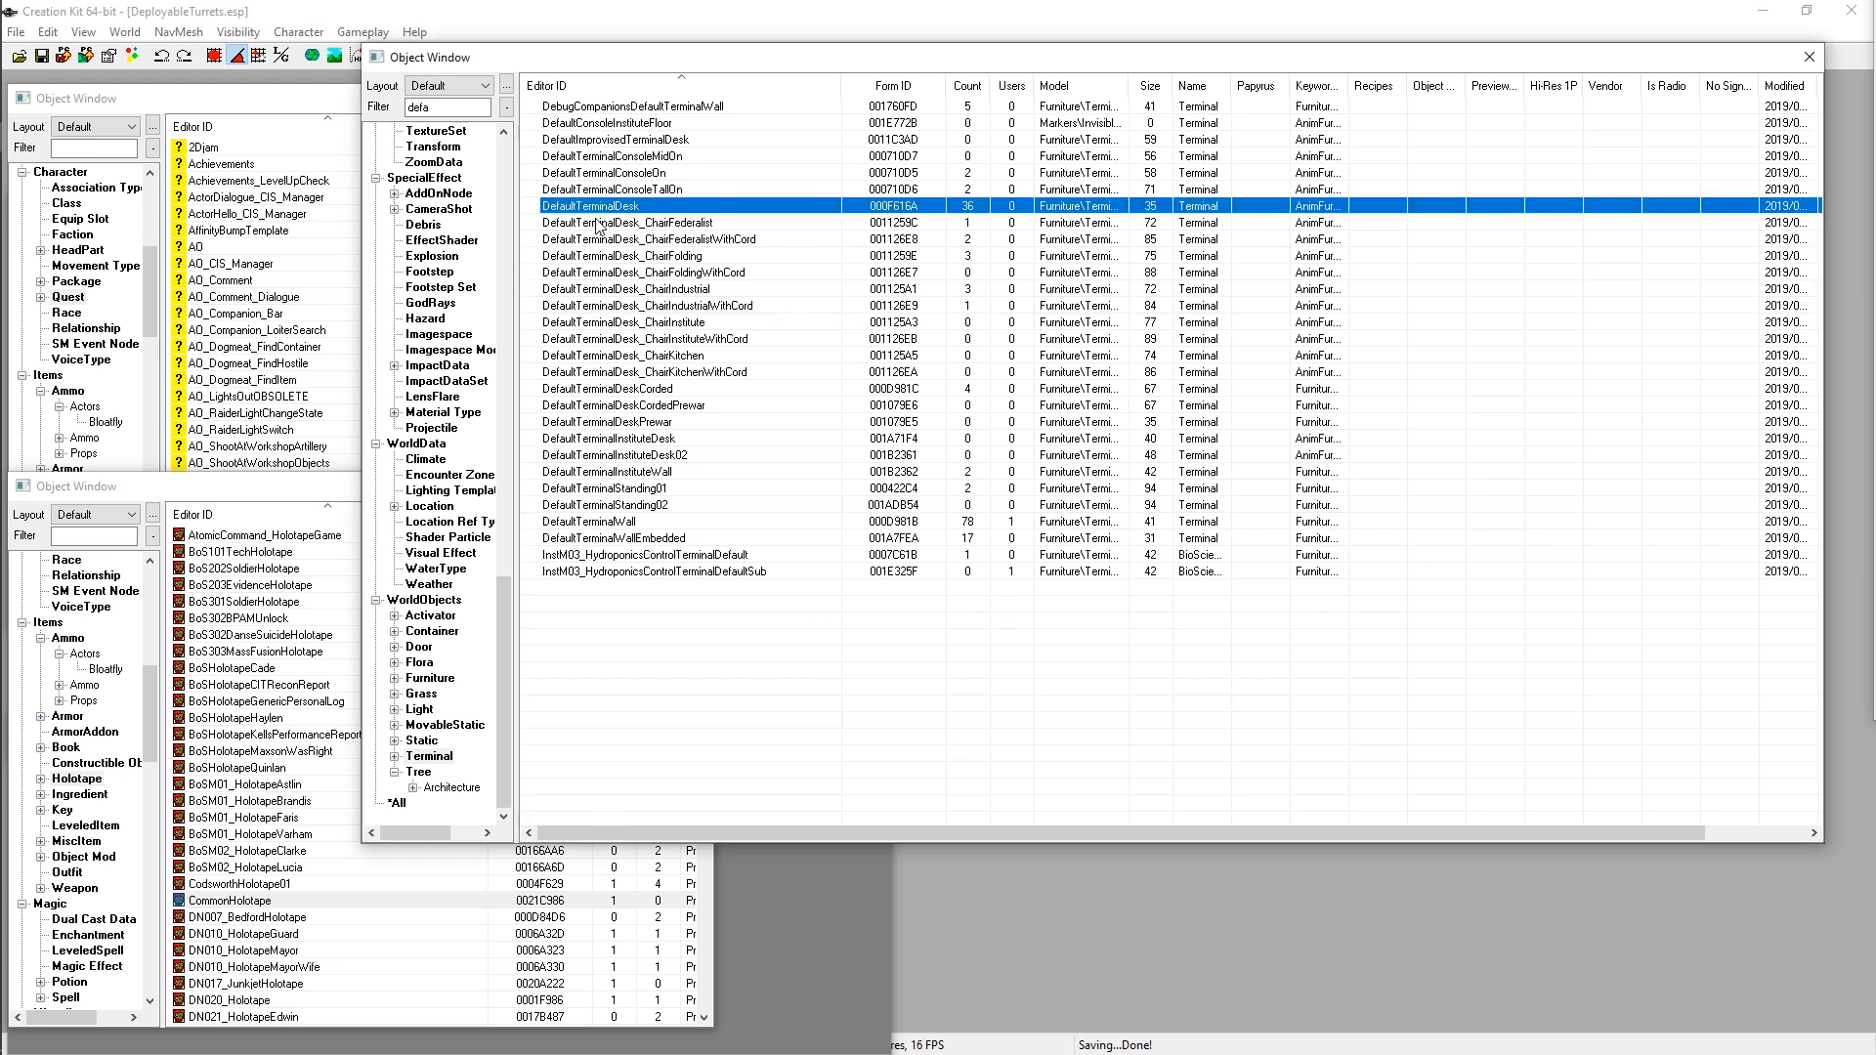
left_click(599, 241)
left_click(595, 223)
left_click(595, 207)
double_click(595, 207)
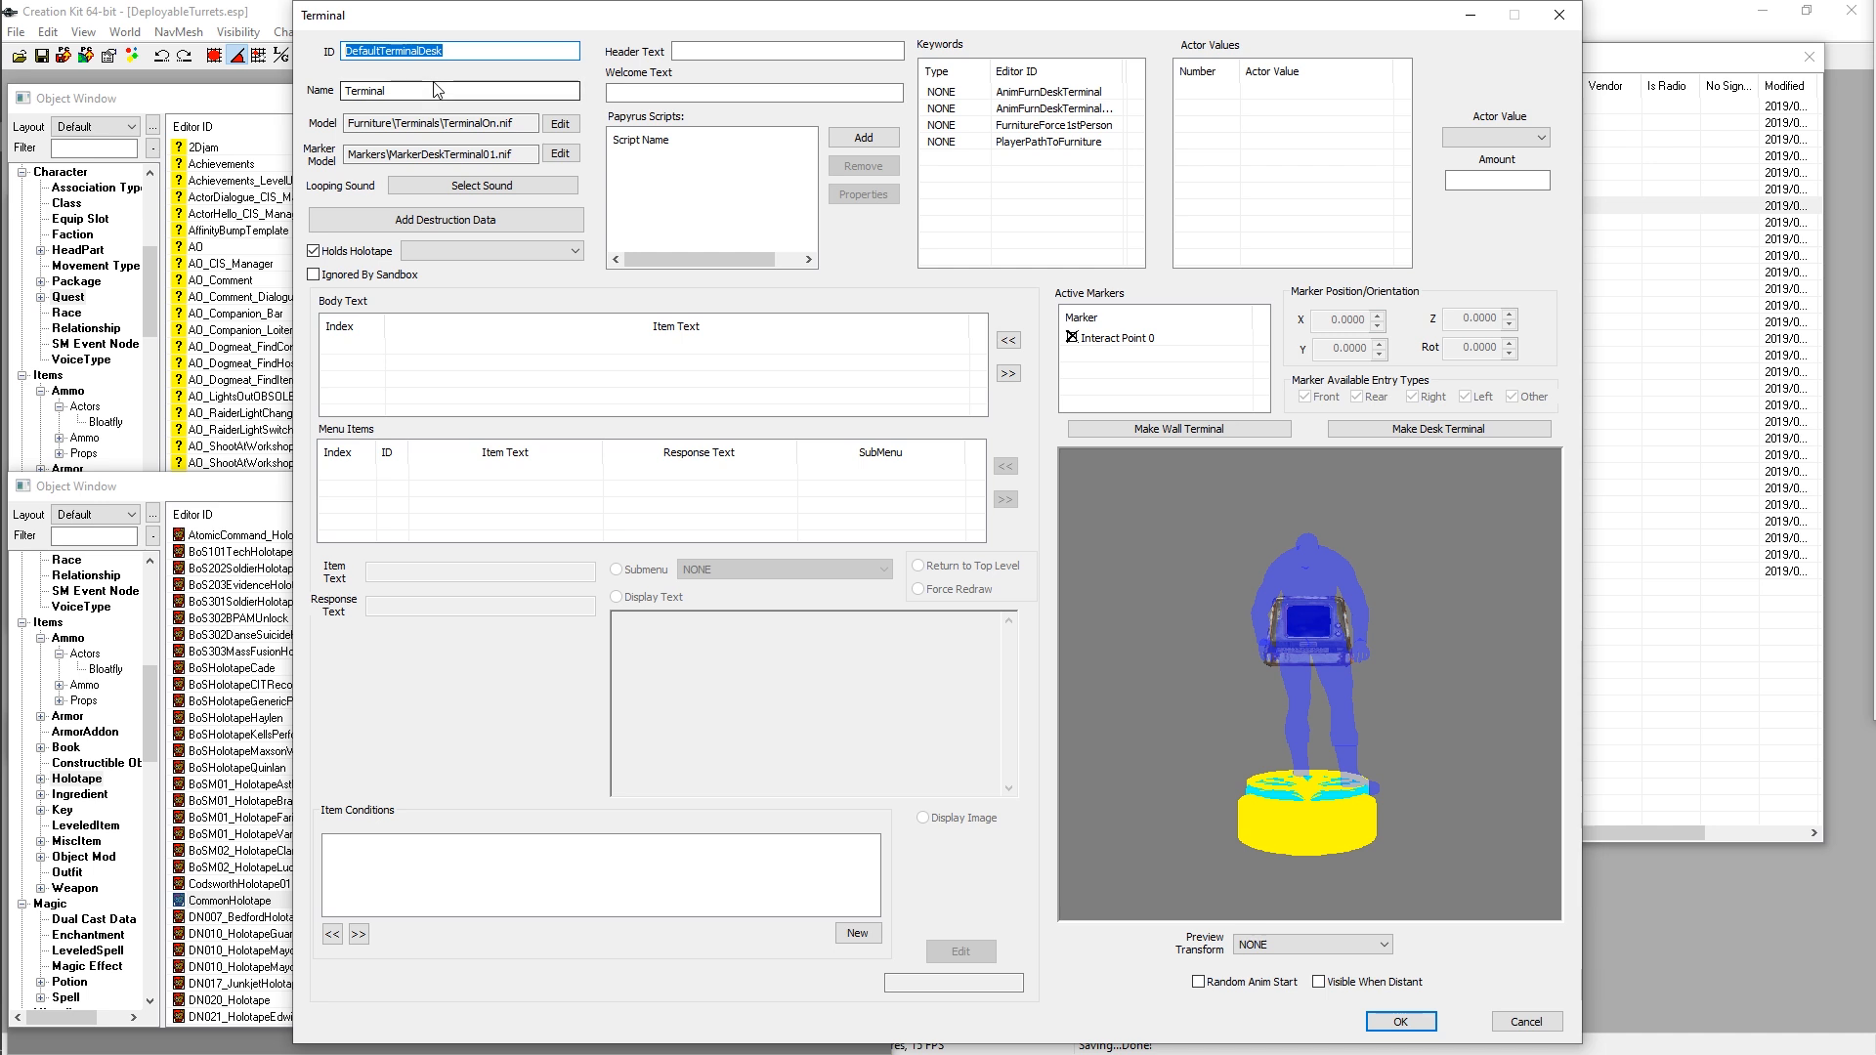
type("kgDT_")
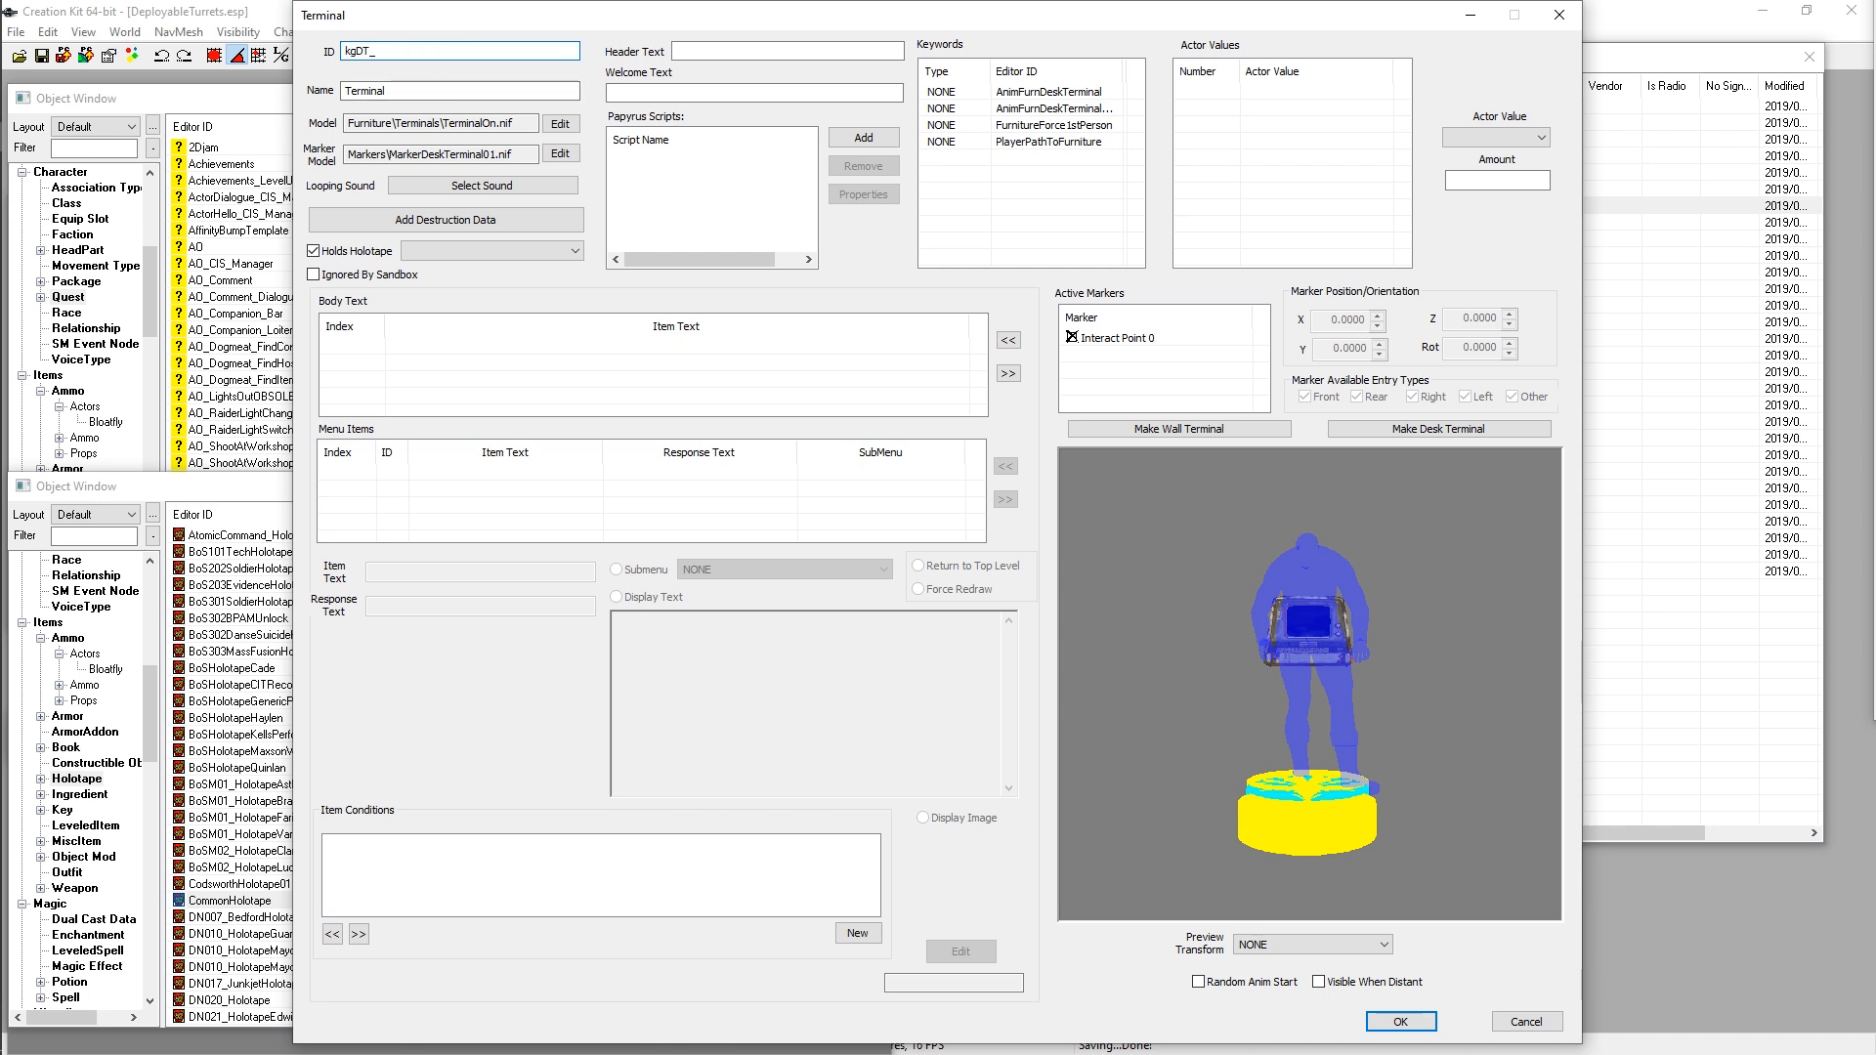
type("DemoTerminal_MainScreen")
left_click(1852, 731)
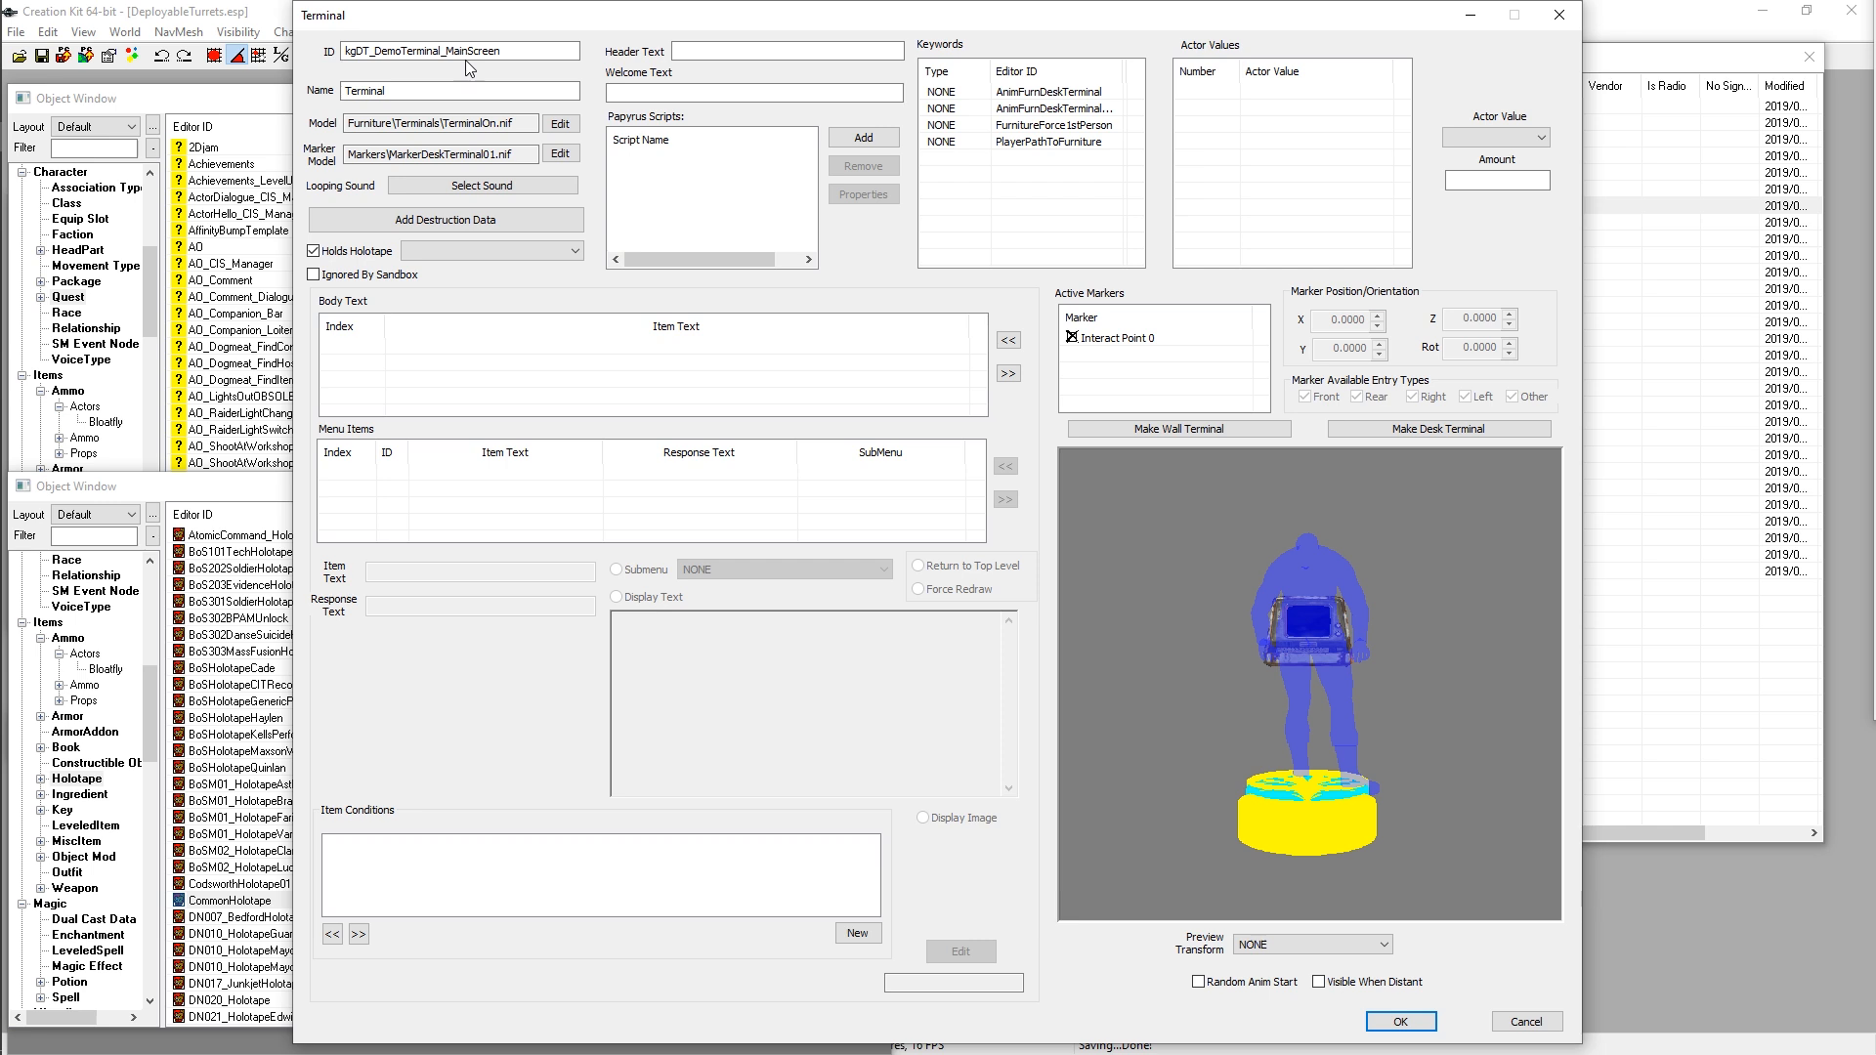
Step: Open a new blank terminal form and arrange it alongside the kgDT_DemoTerminal_MainScreen form for comparison
left_click_drag(537, 15, 503, 33)
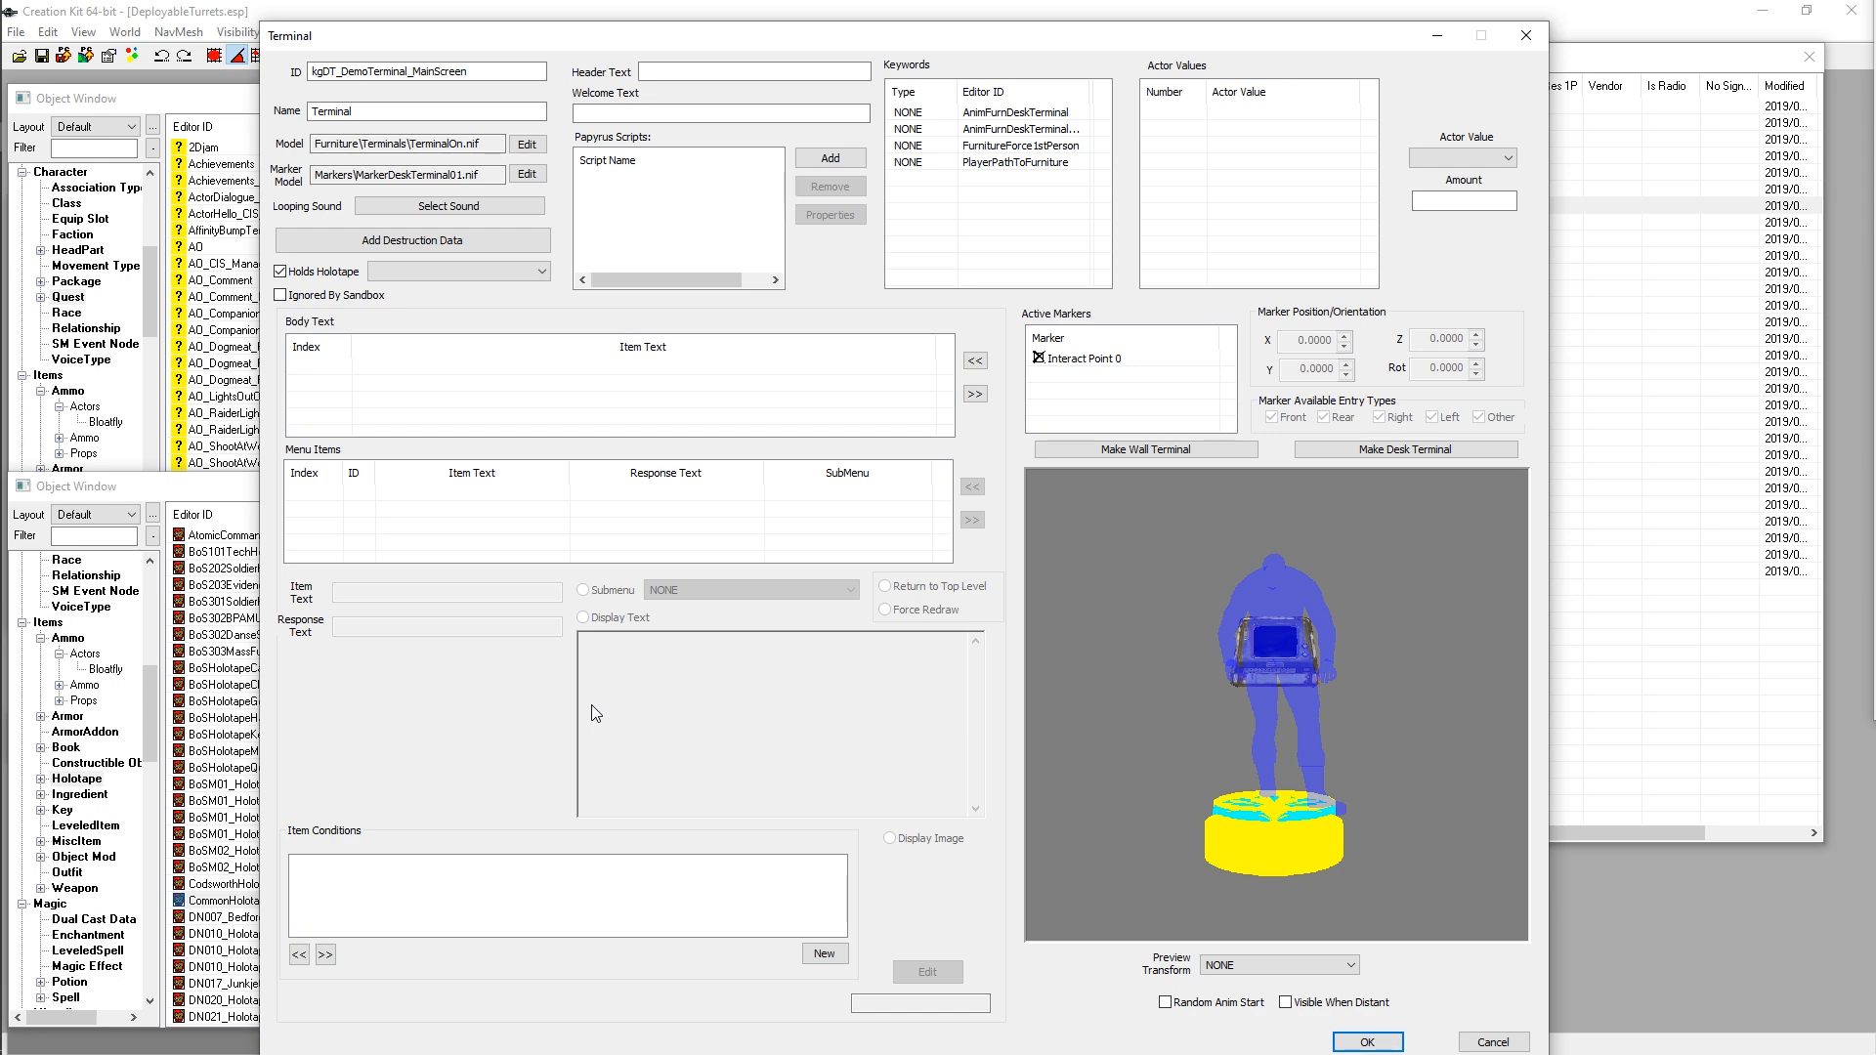
left_click(1638, 829)
right_click(1648, 663)
left_click(1696, 673)
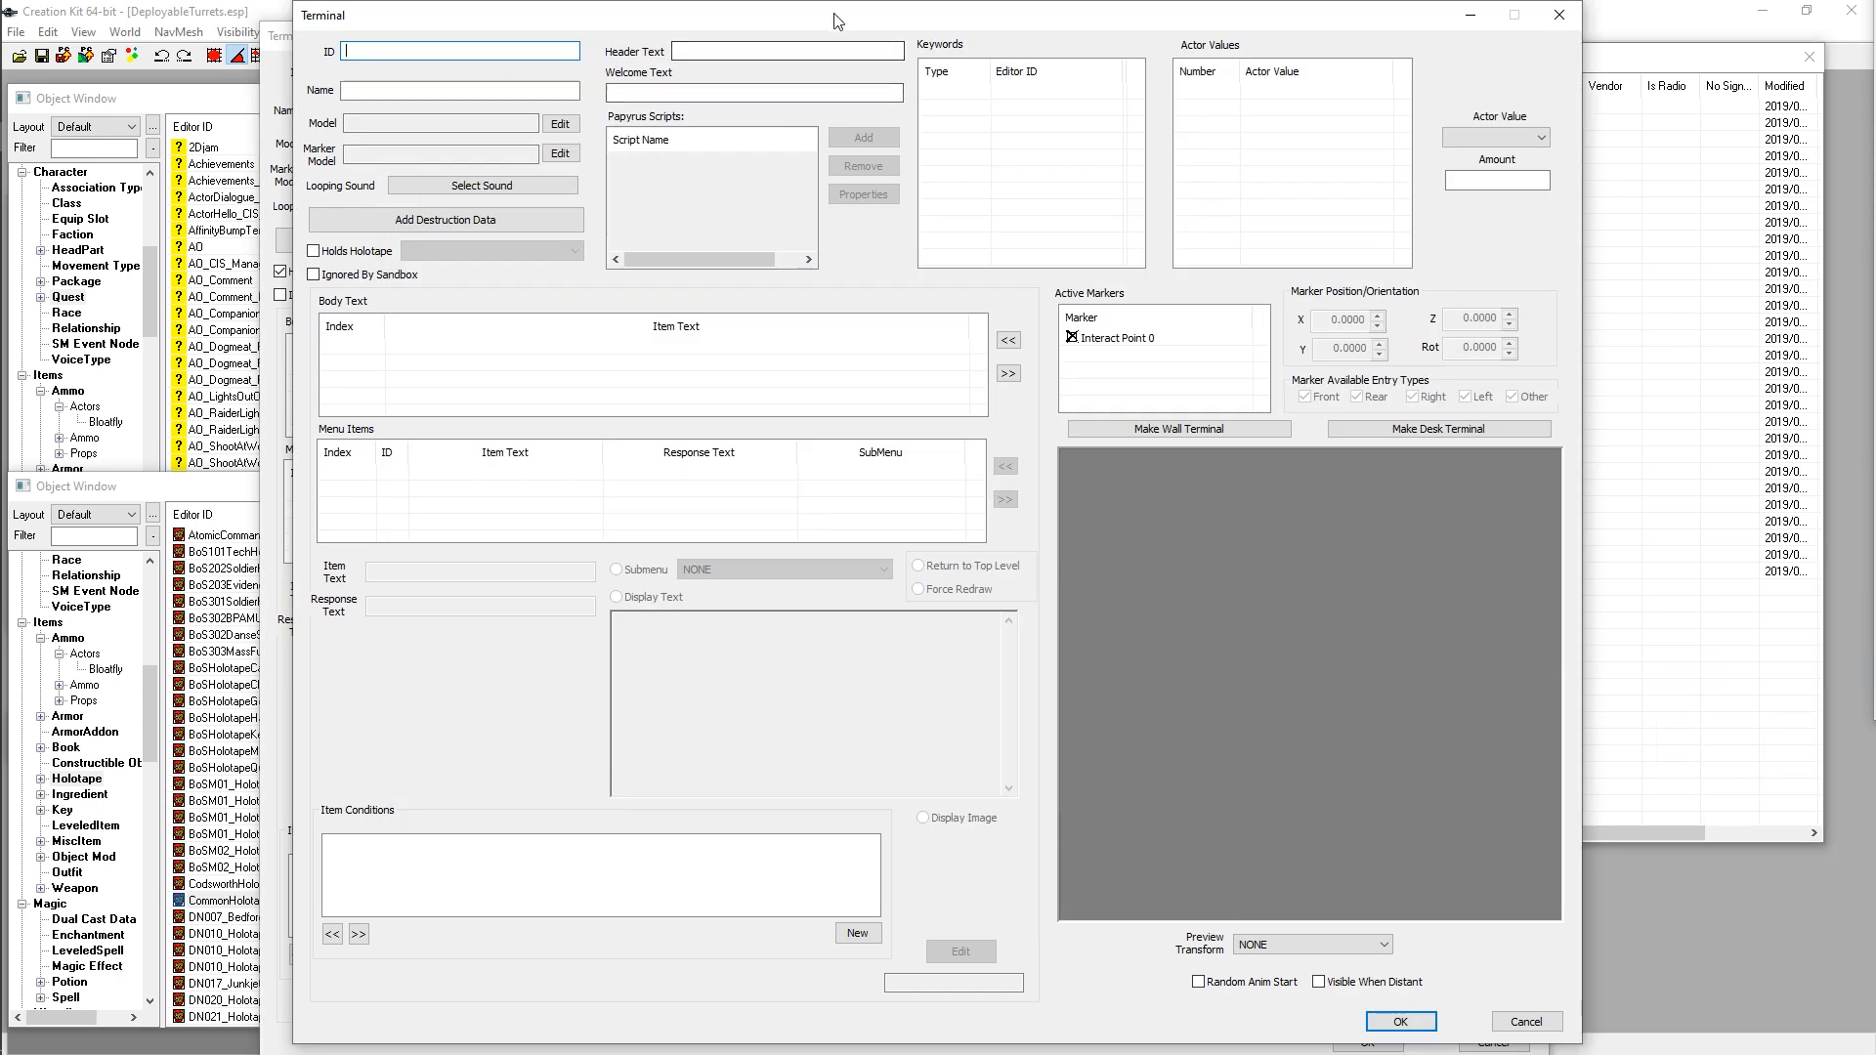
left_click_drag(897, 26, 635, 82)
left_click_drag(338, 42, 404, 27)
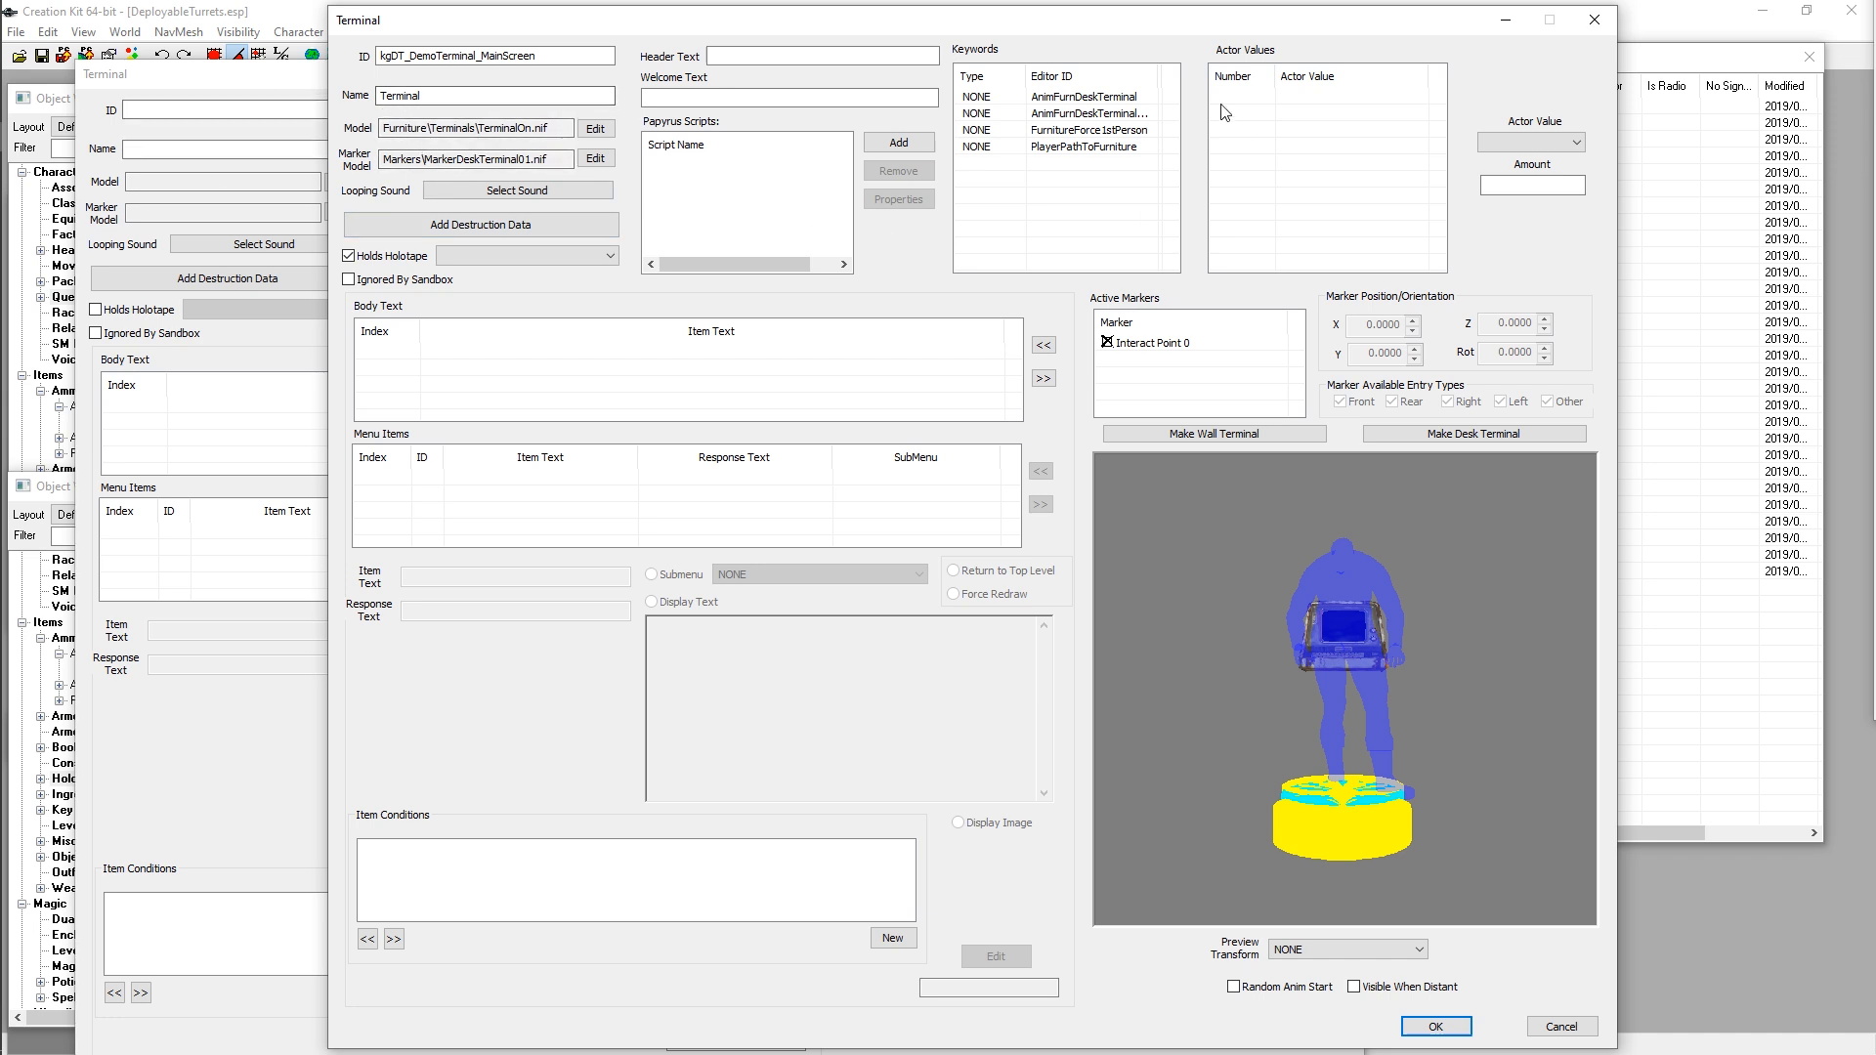
Step: Examine the main-screen terminal's full keyword names and Interact Point 0 marker, and compare them with the blank terminal form
left_click_drag(1142, 203, 1012, 96)
left_click(1081, 188)
left_click_drag(1152, 66, 1227, 66)
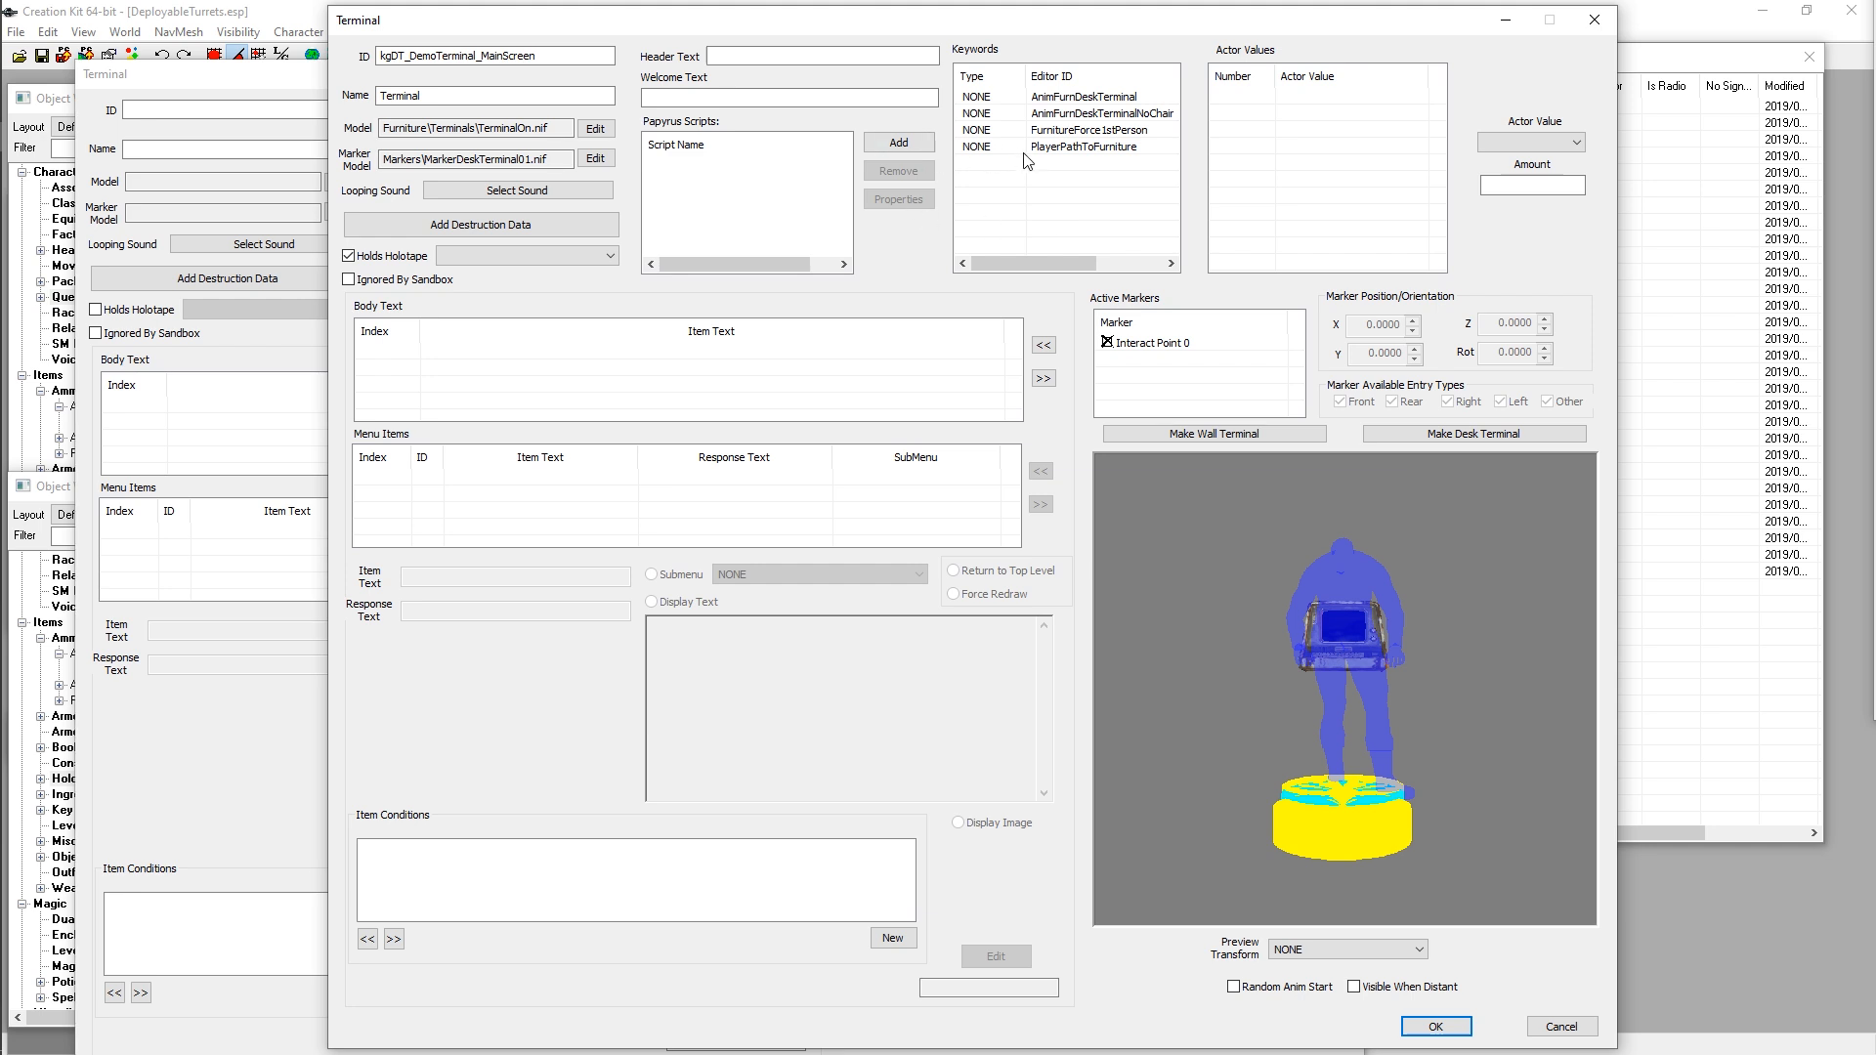
left_click(1153, 348)
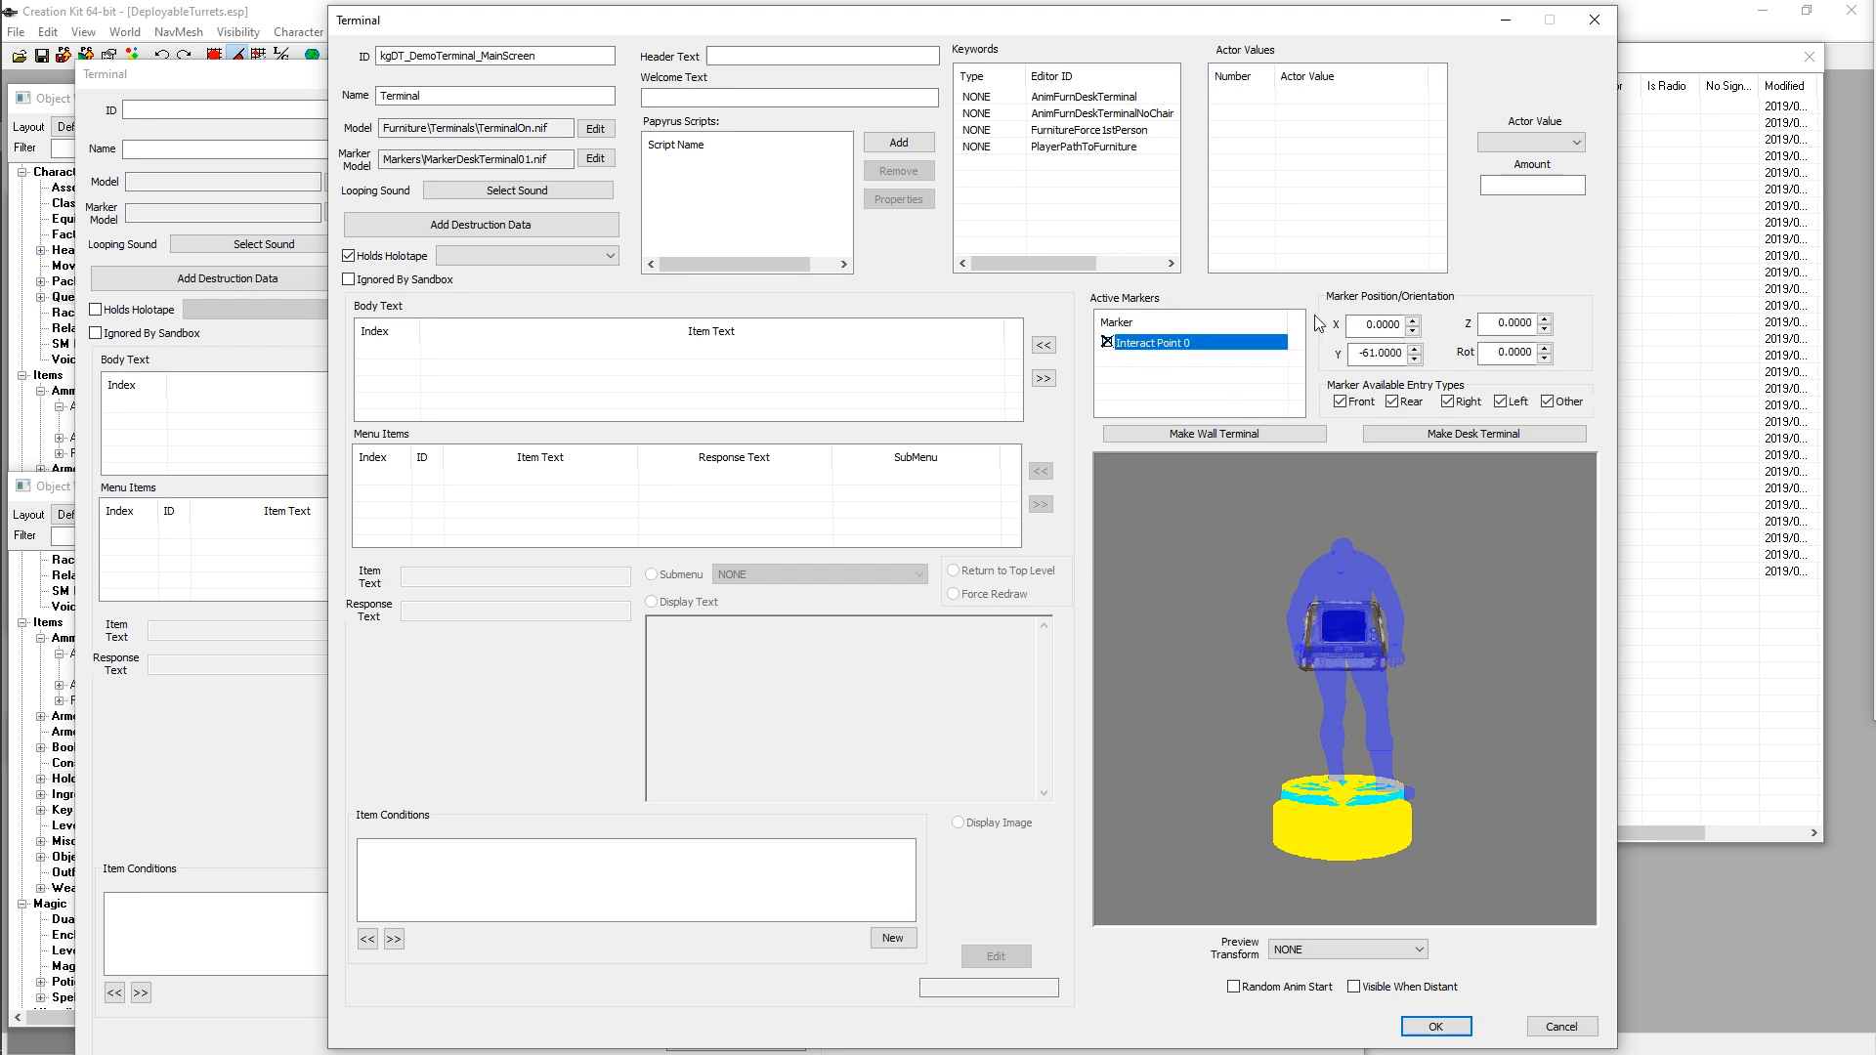
mouse_move(1288, 641)
left_mouse_down()
mouse_move(1323, 656)
mouse_move(1289, 677)
mouse_move(1411, 549)
left_mouse_up()
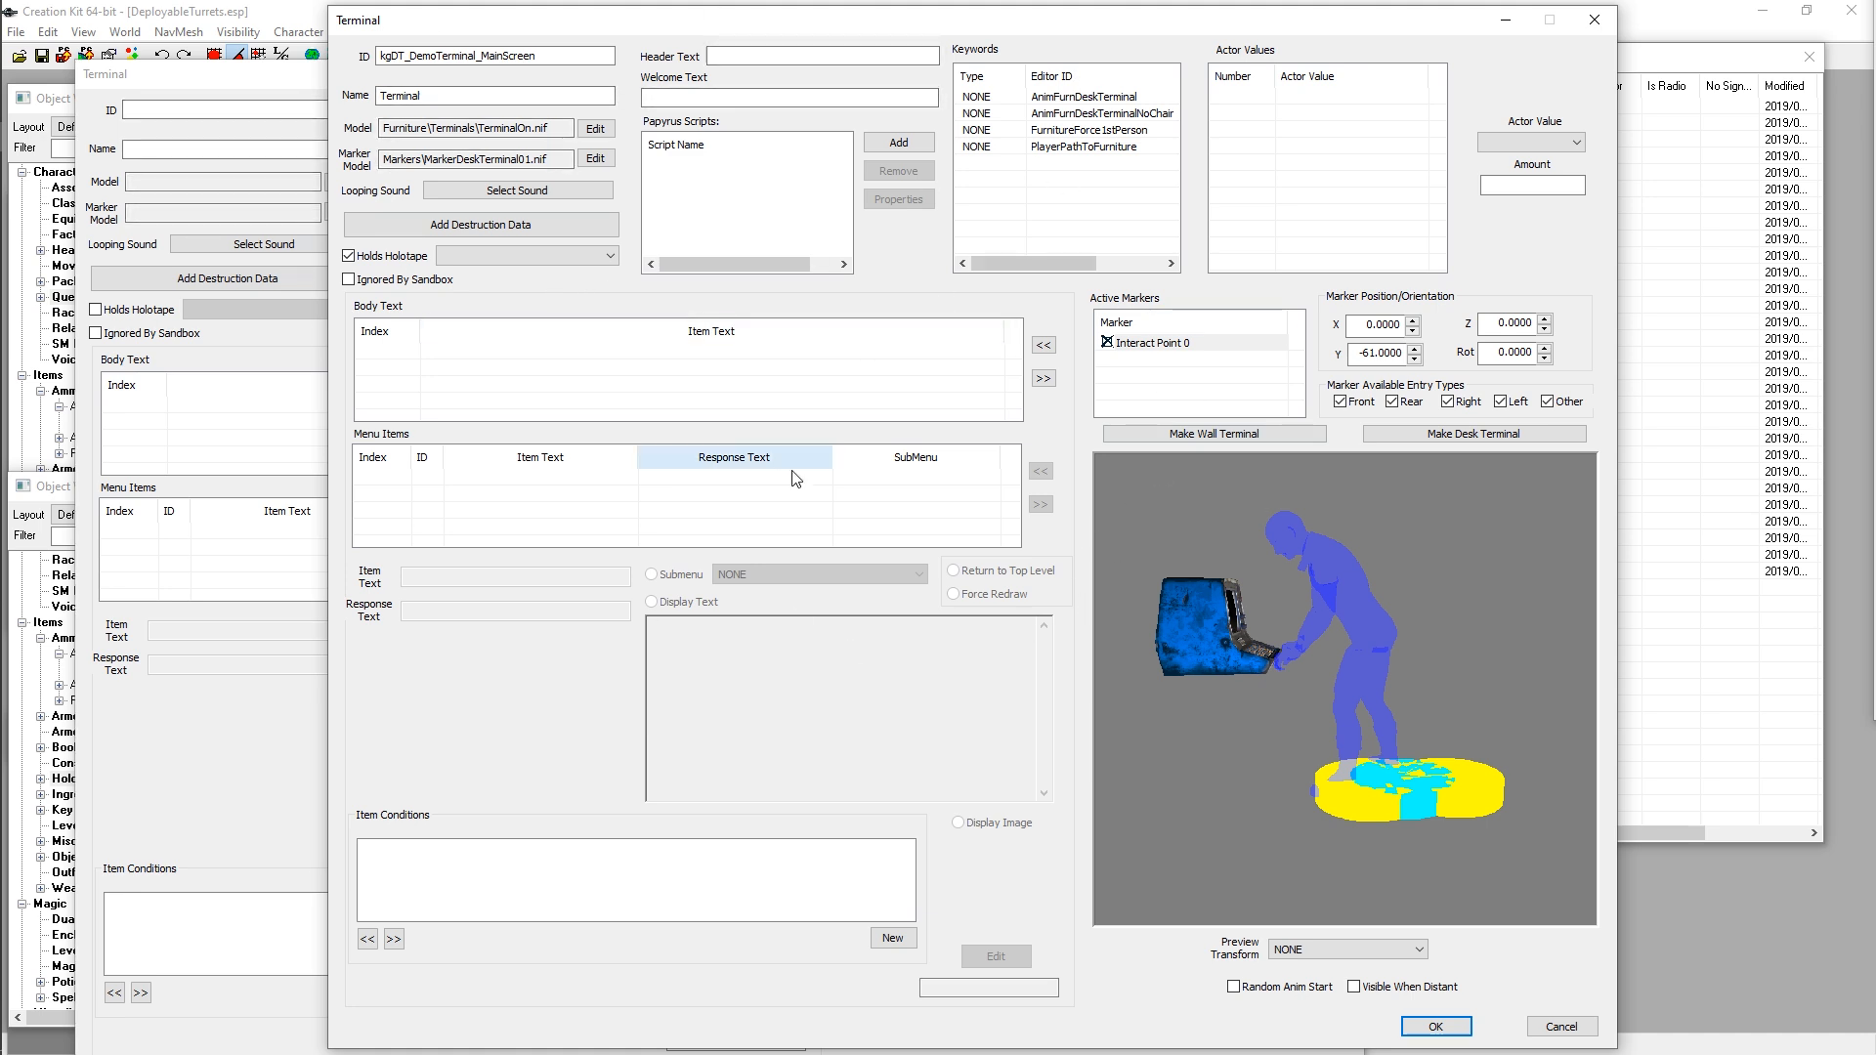
left_click(245, 493)
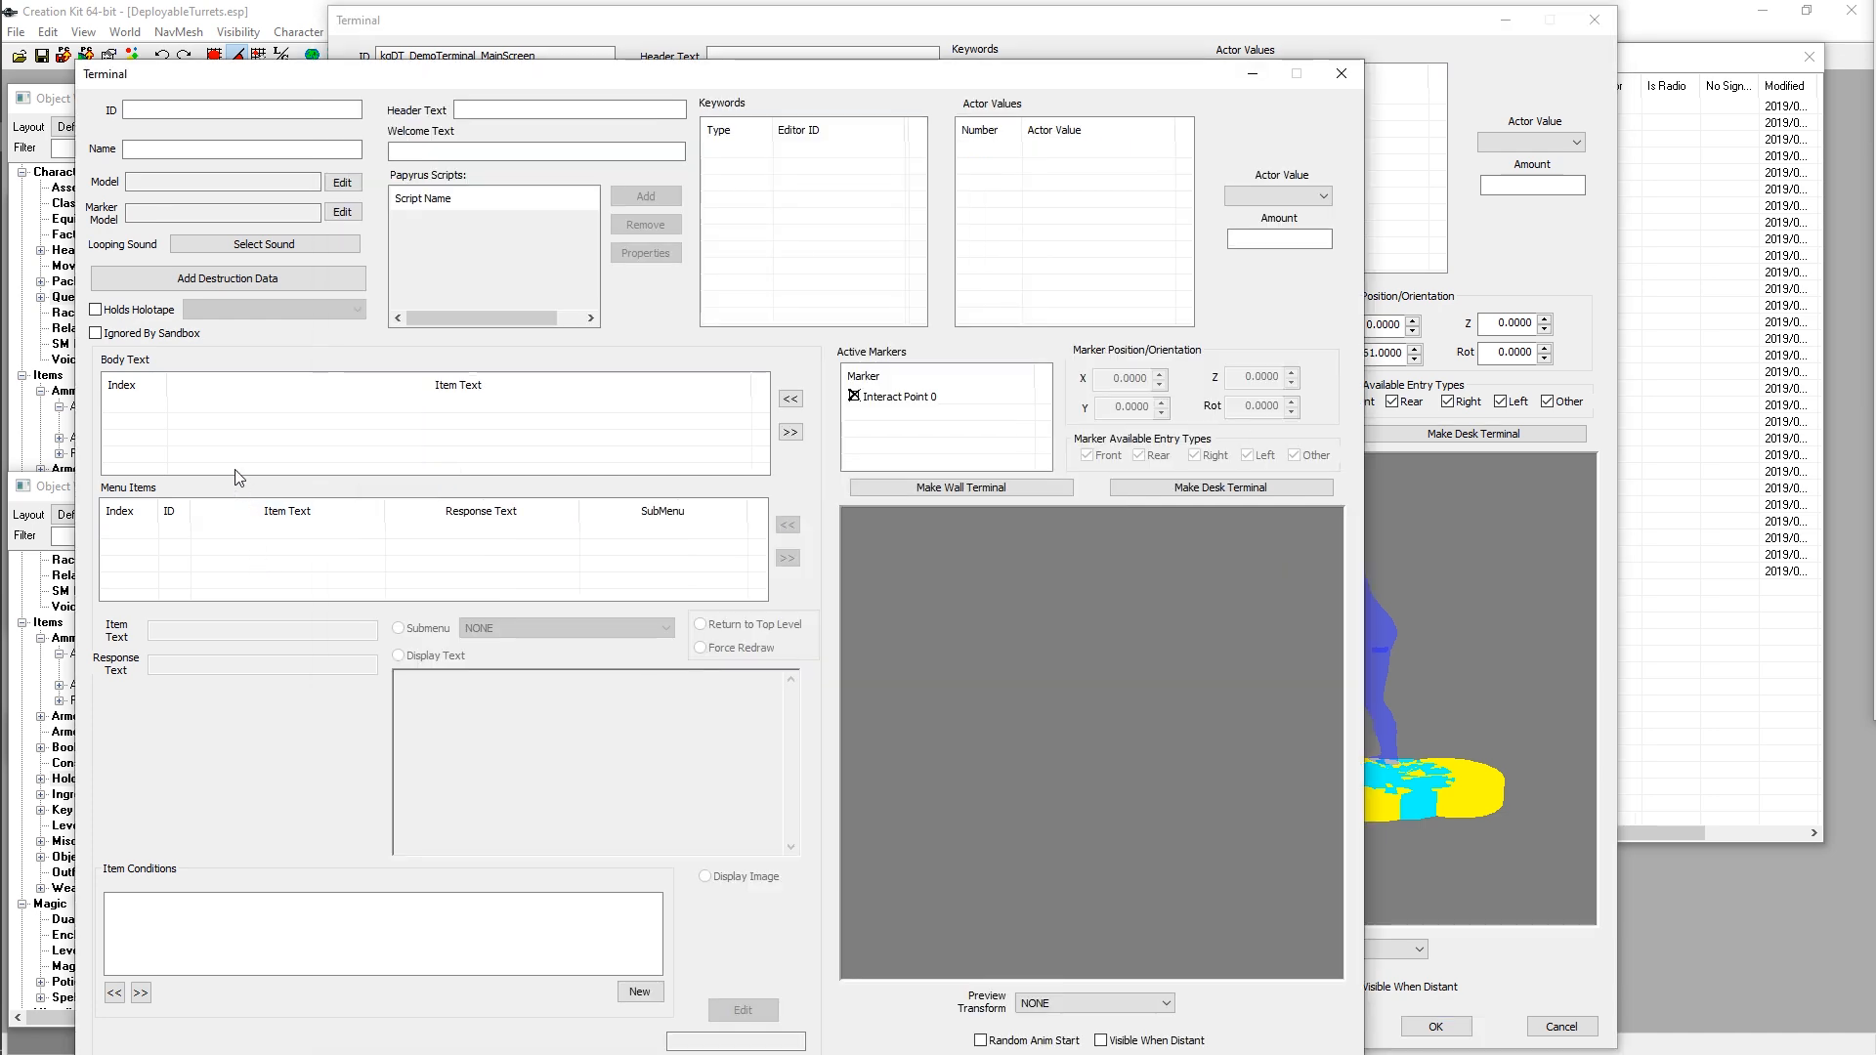
Step: Close the blank terminal form and review the main-screen terminal's header text and welcome text fields
left_click(1339, 75)
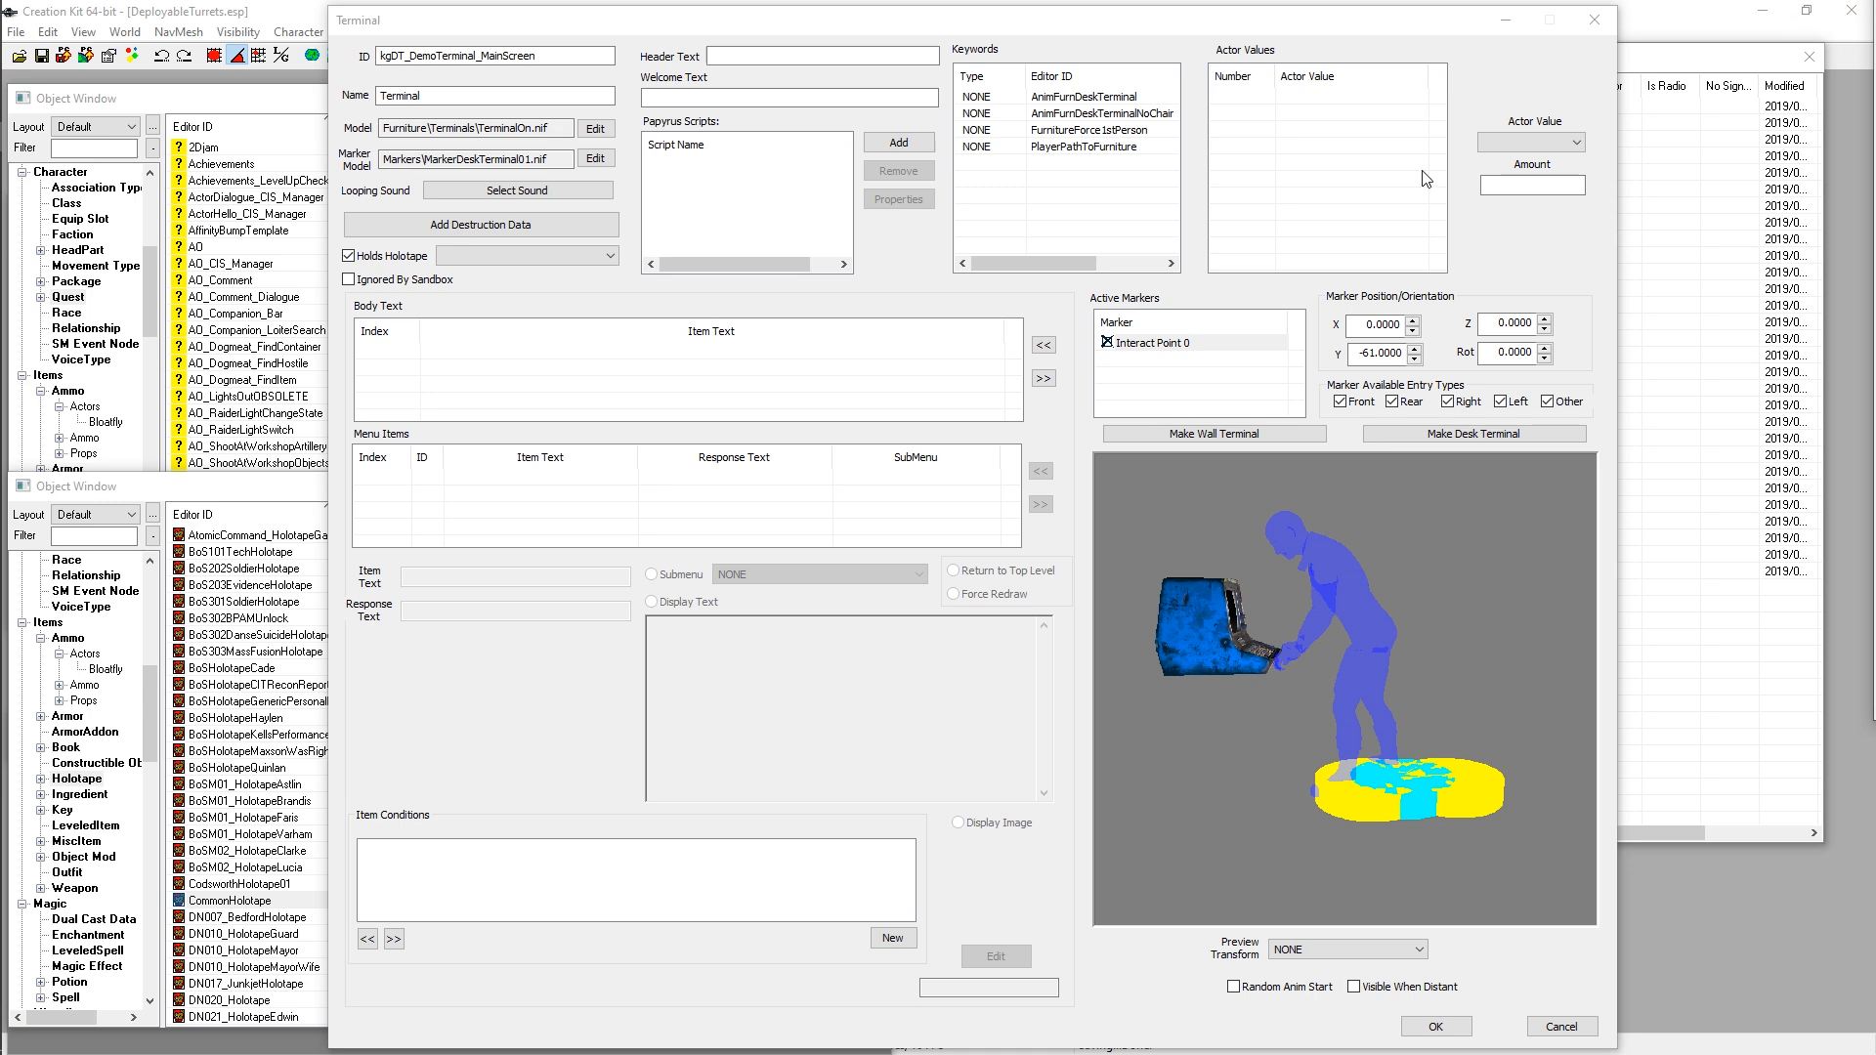
left_click(781, 64)
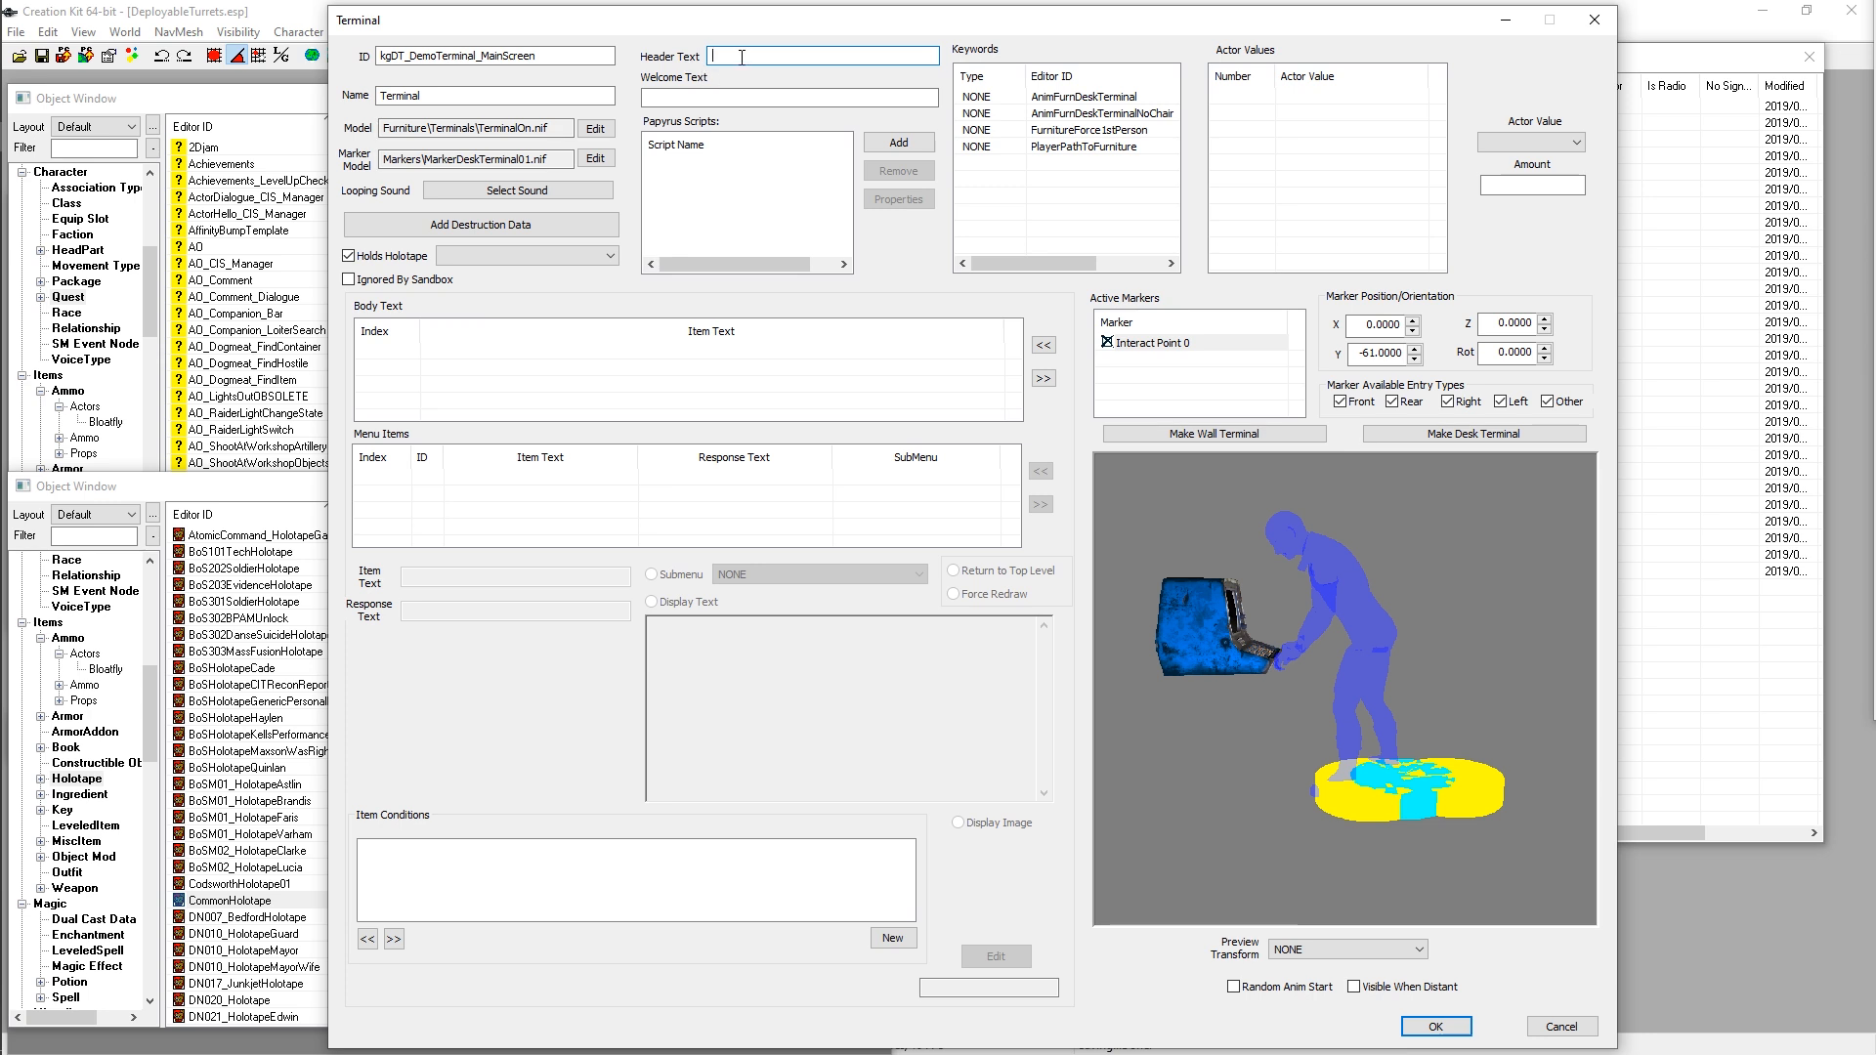
left_click(681, 98)
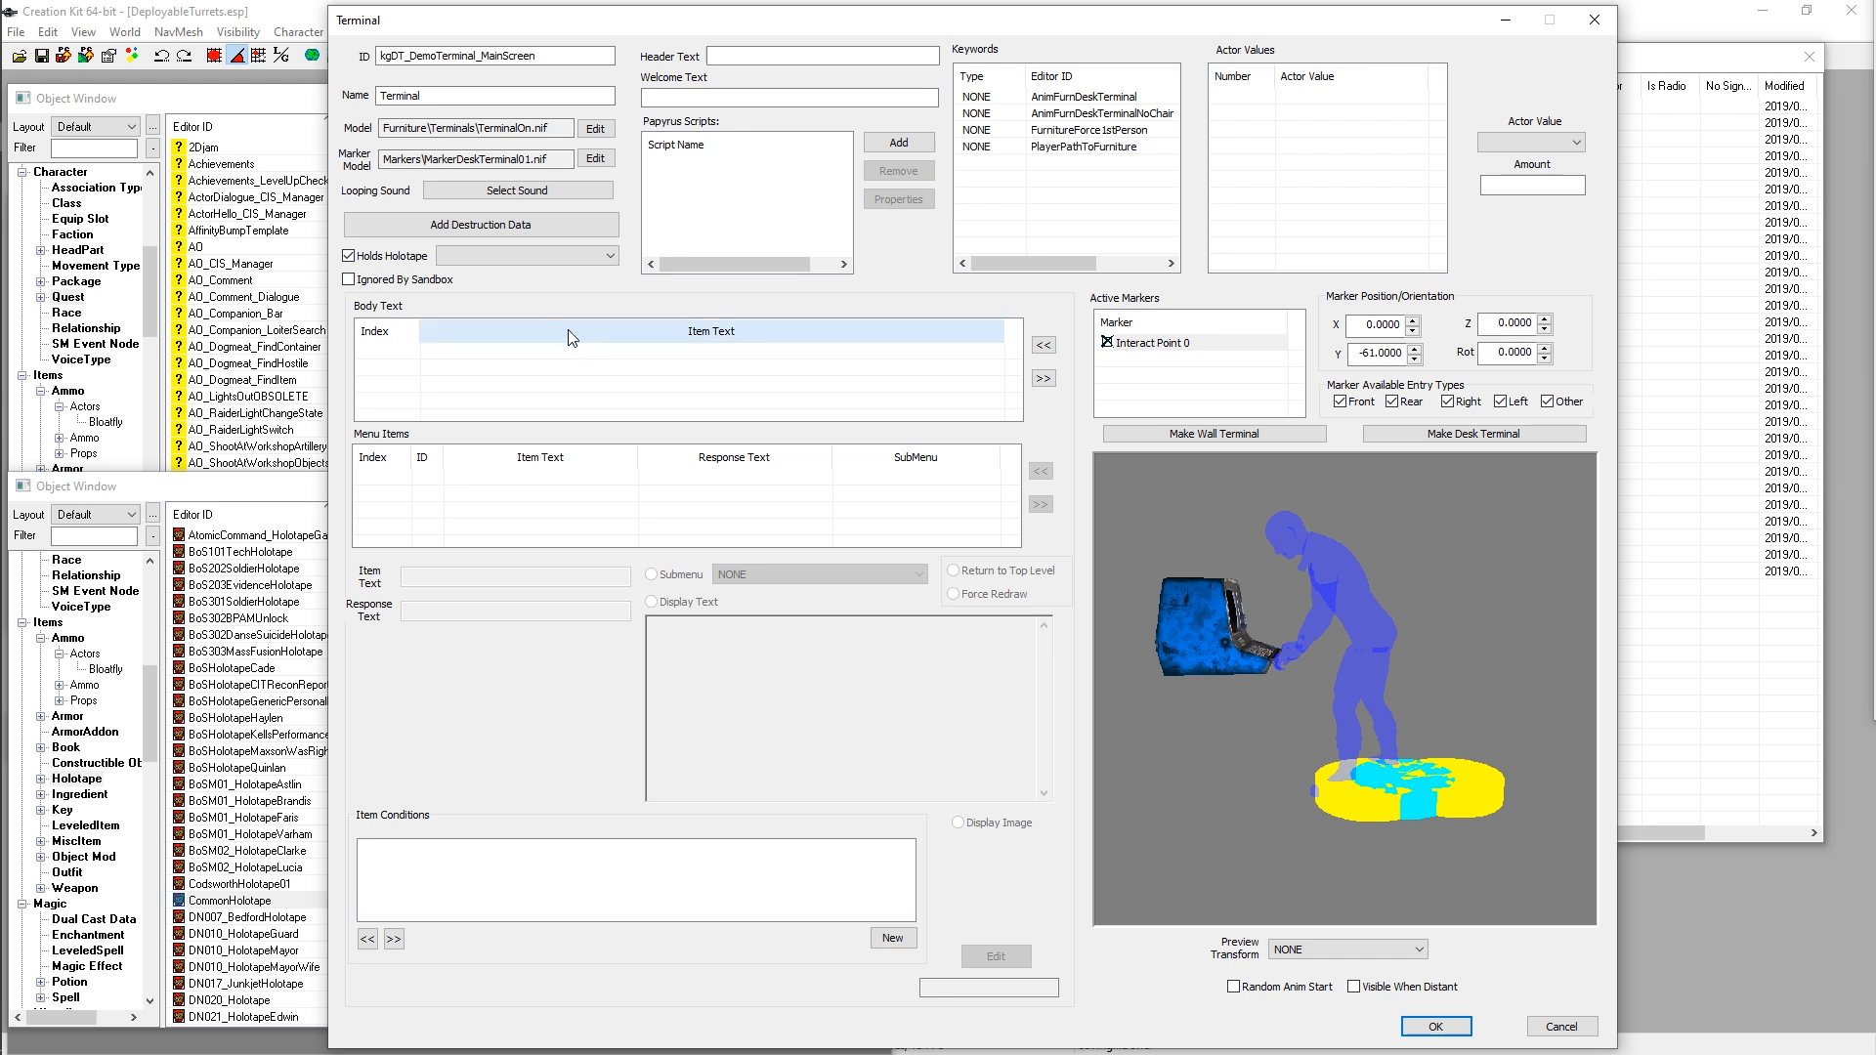
Step: Add a body text item to the main-screen terminal with the display text "First Entry"
right_click(518, 355)
left_click(547, 366)
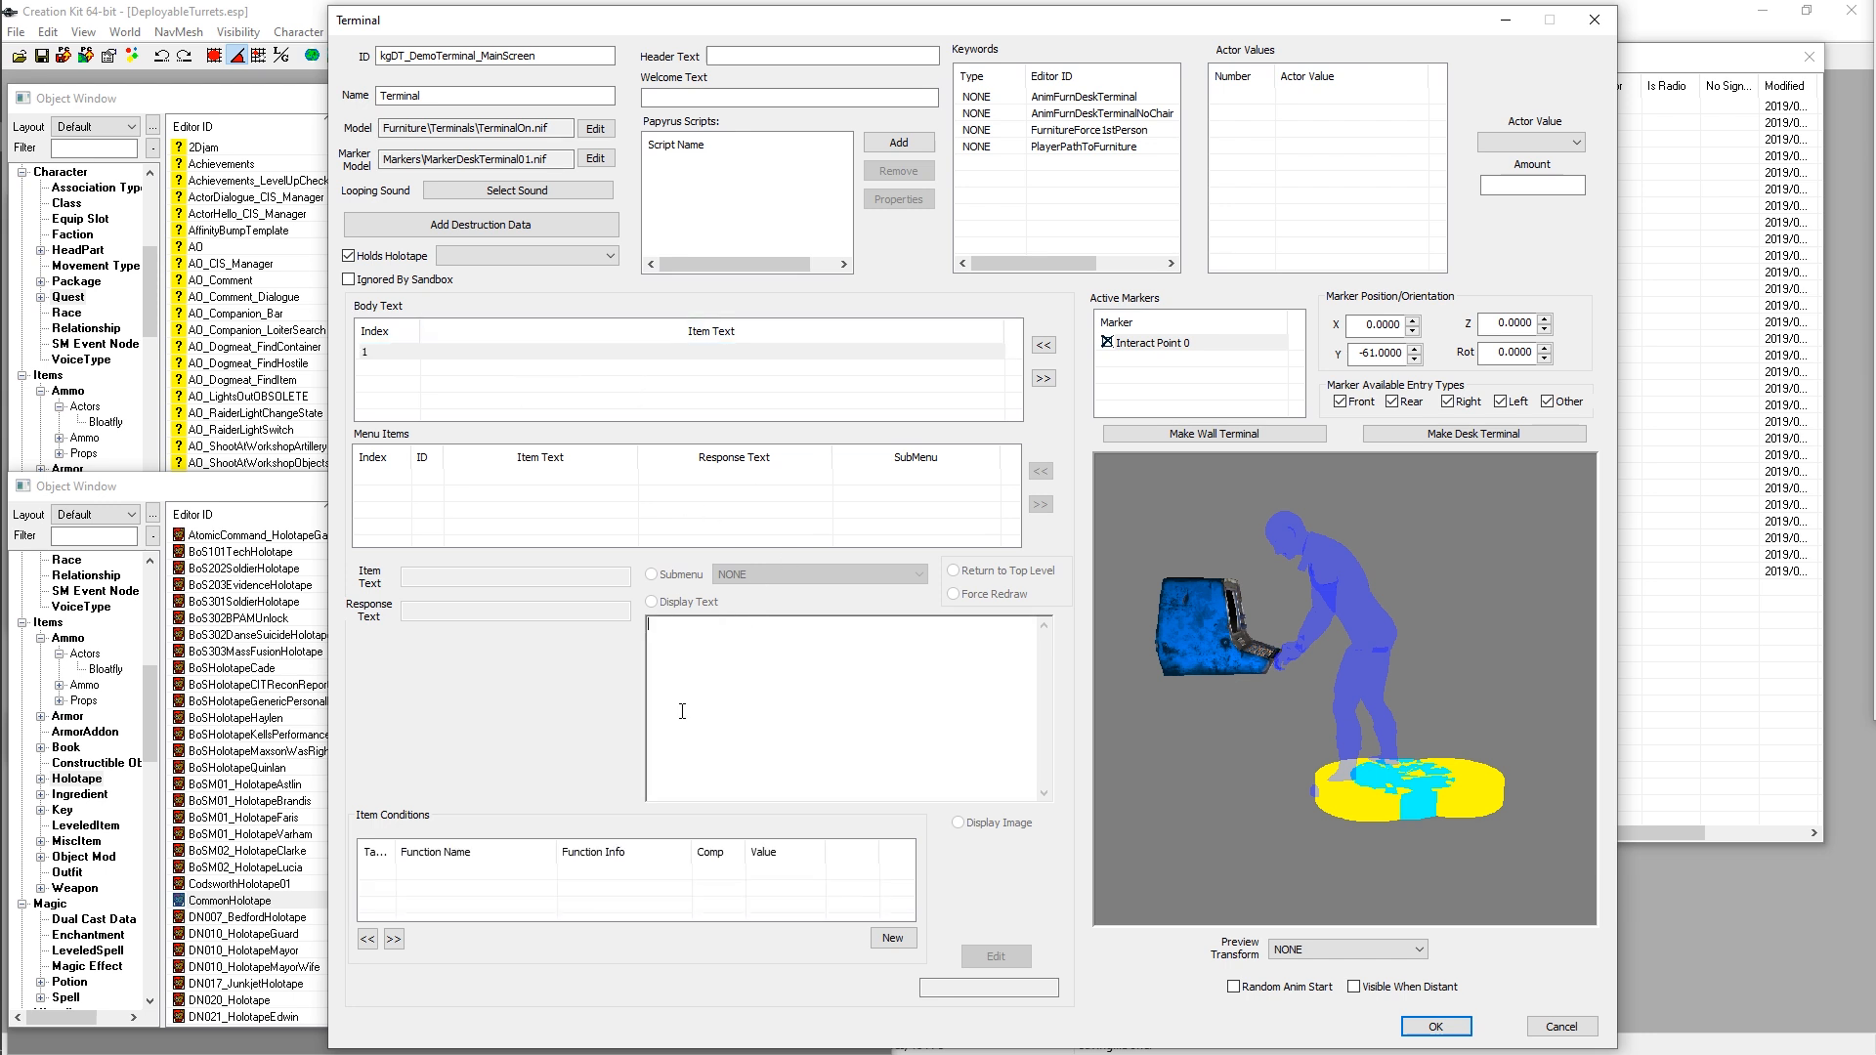
left_click(737, 688)
Step: Add a second body text item with the display text "Second Entry"
right_click(699, 383)
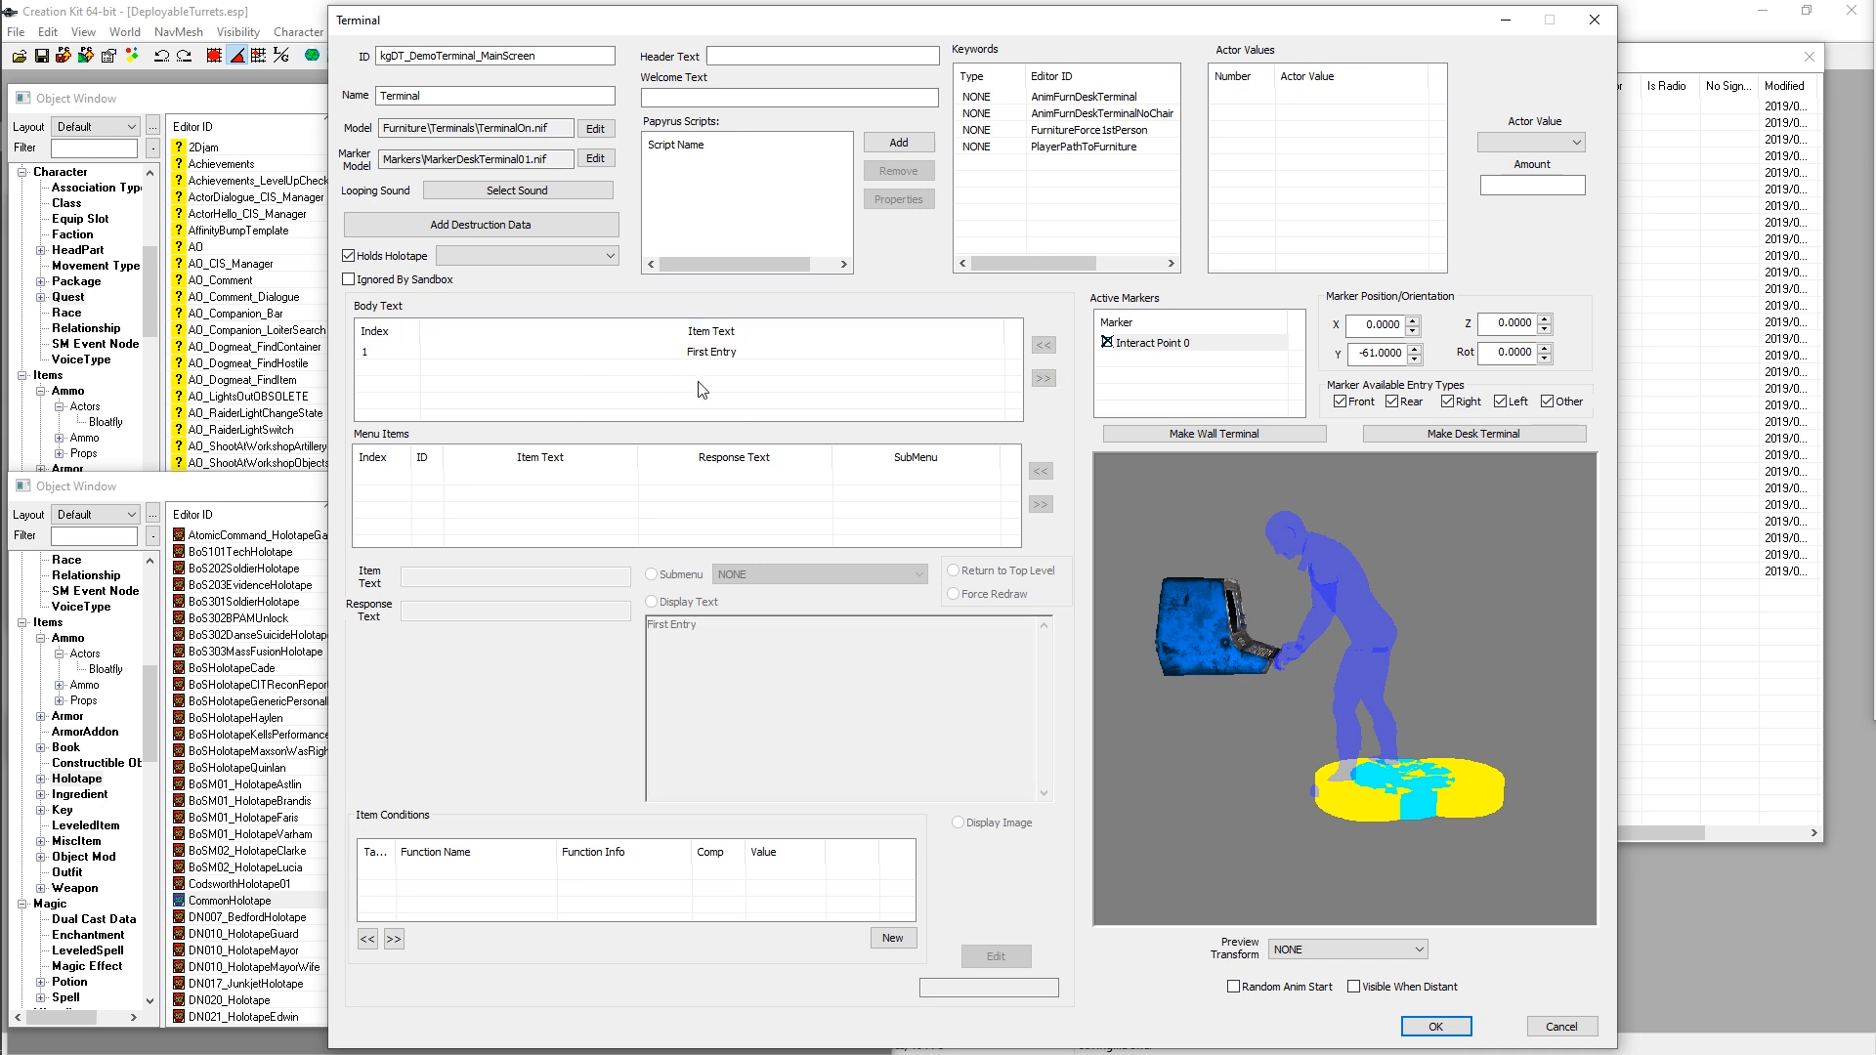
left_click(721, 397)
left_click(741, 718)
type("Second Ent")
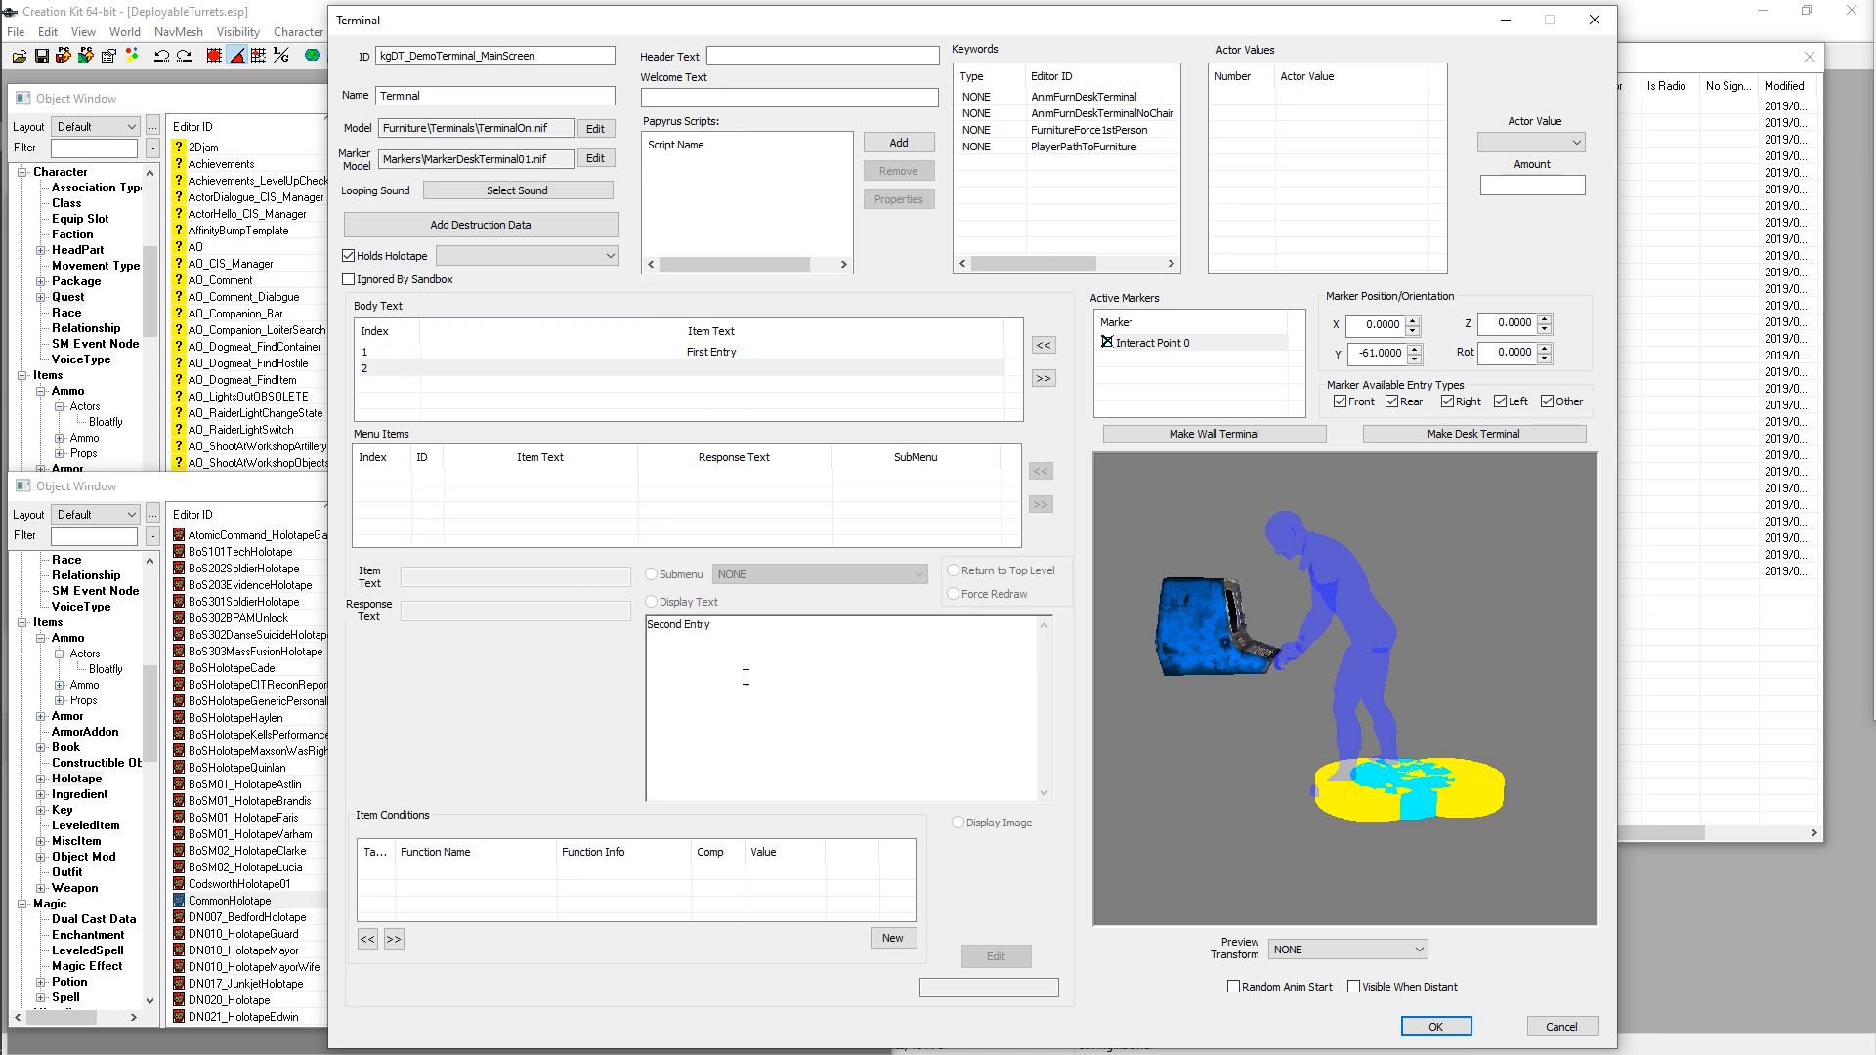
left_click(729, 479)
Step: Switch between the First Entry and Second Entry body texts to compare their display text and item conditions
left_click(718, 352)
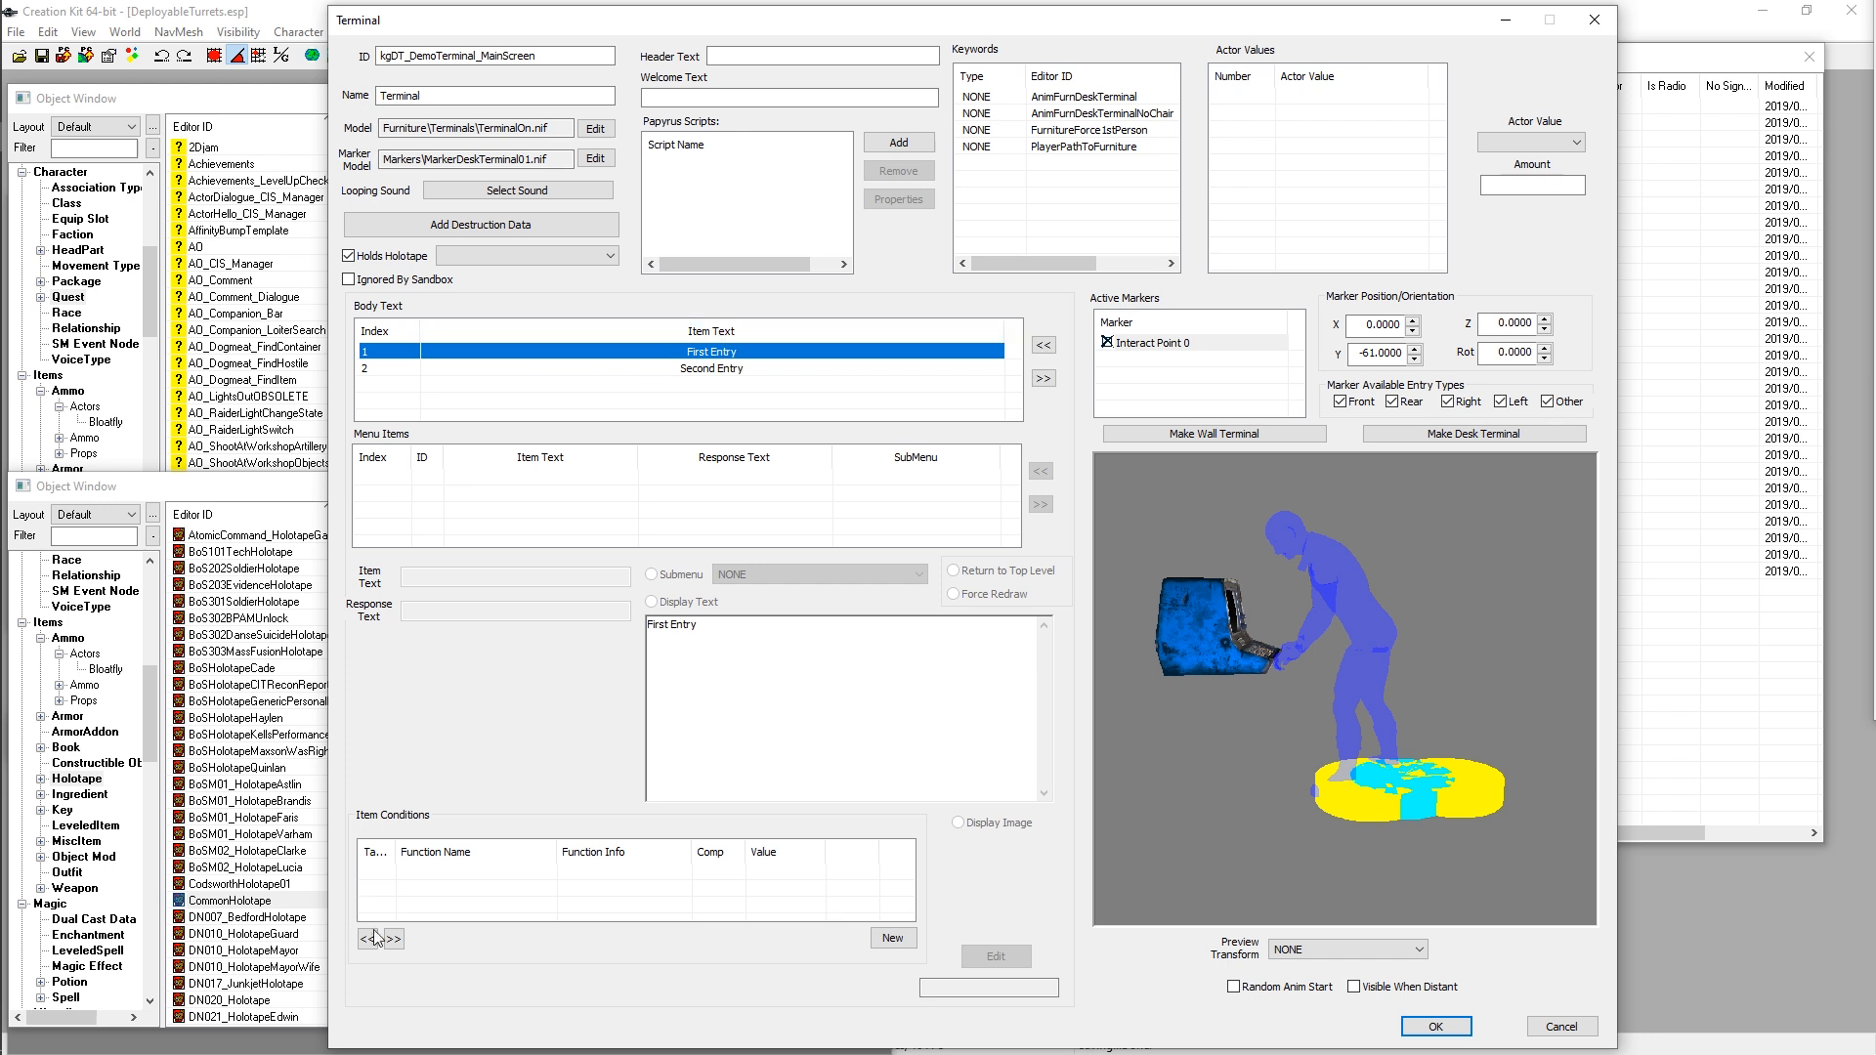
left_click(453, 875)
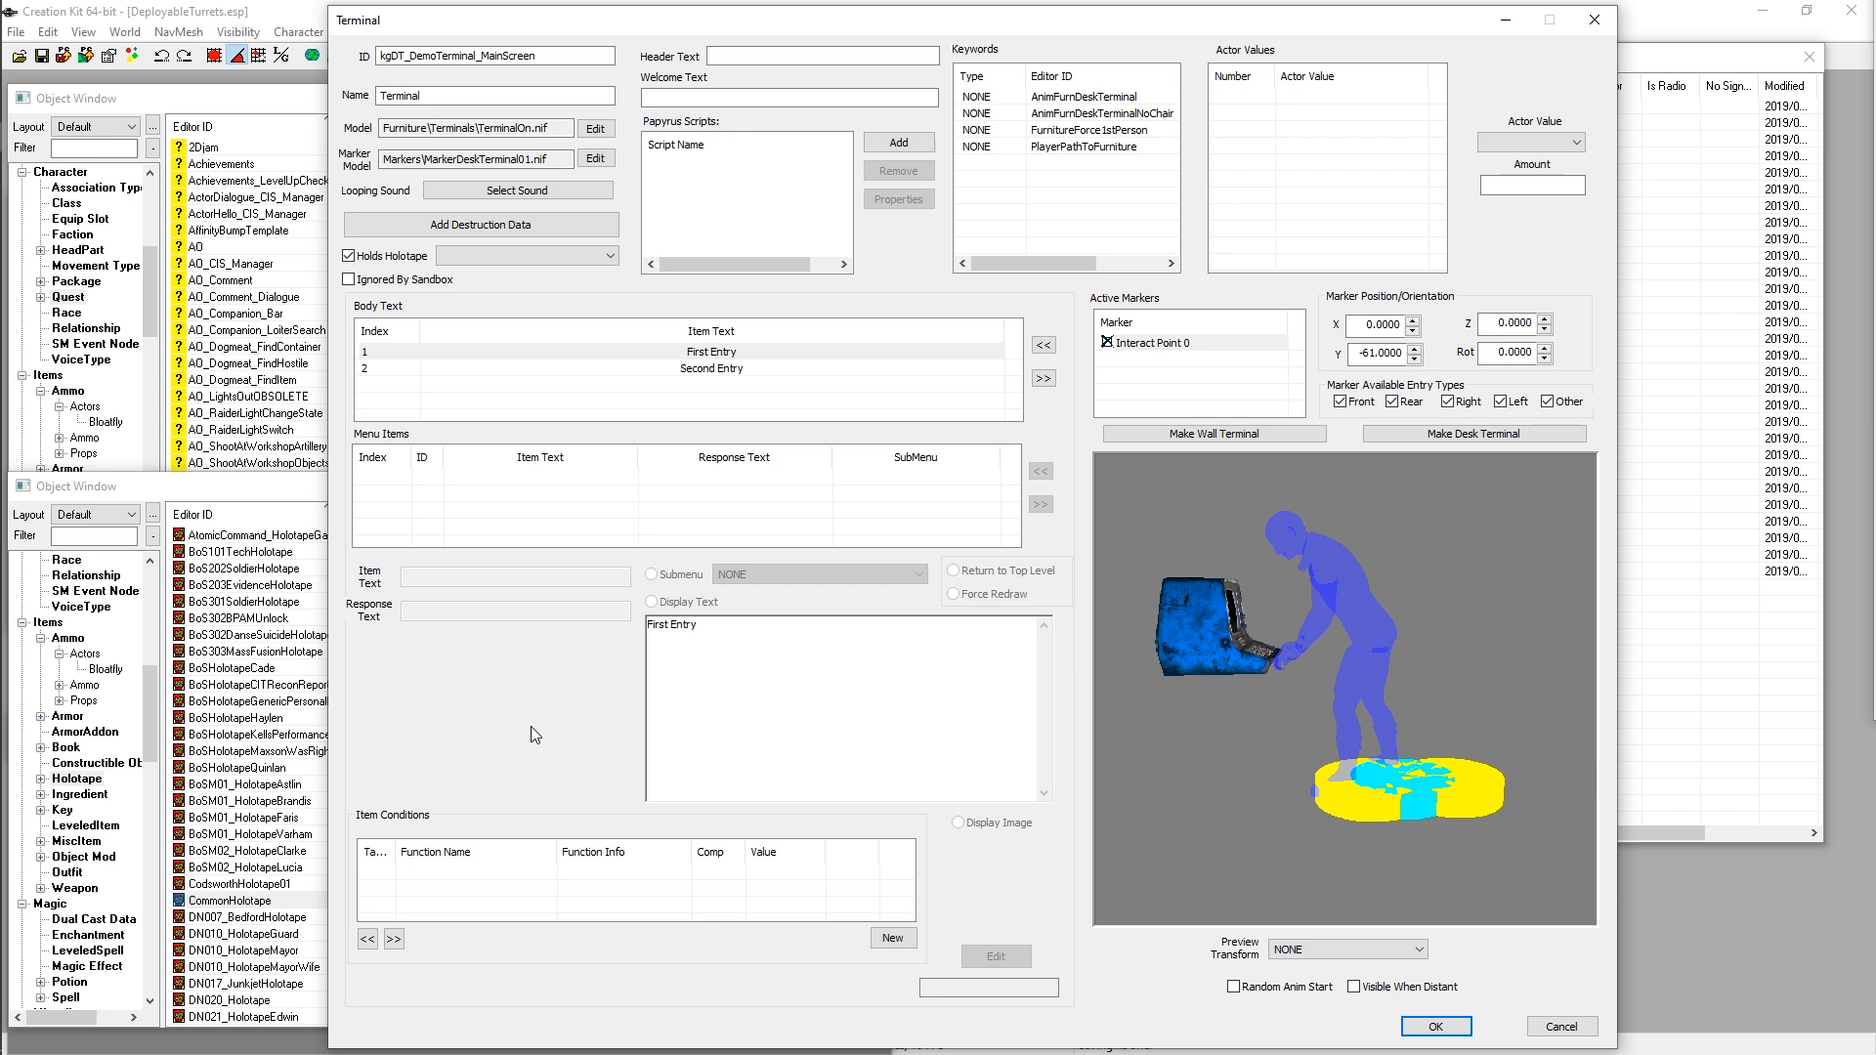
left_click(752, 368)
left_click(750, 354)
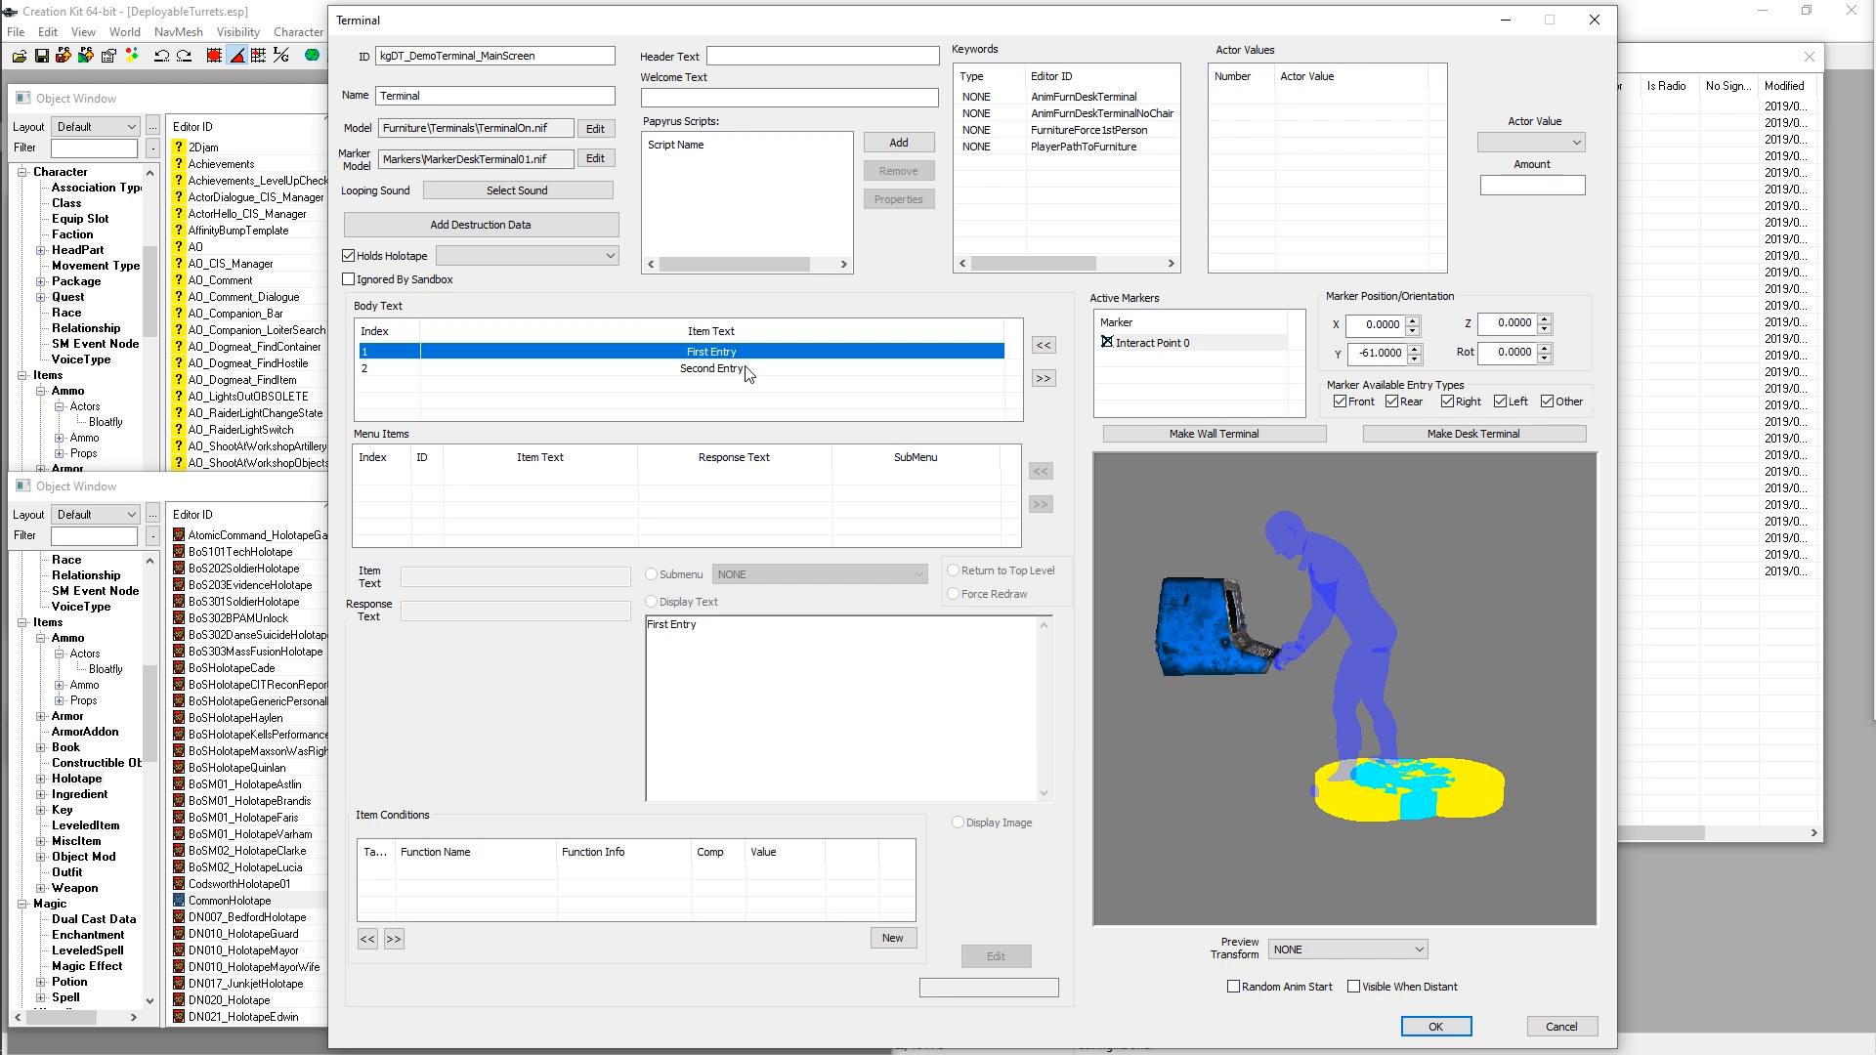
left_click(743, 375)
left_click(738, 354)
left_click(700, 373)
left_click(719, 354)
left_click(732, 370)
left_click(719, 353)
left_click(850, 665)
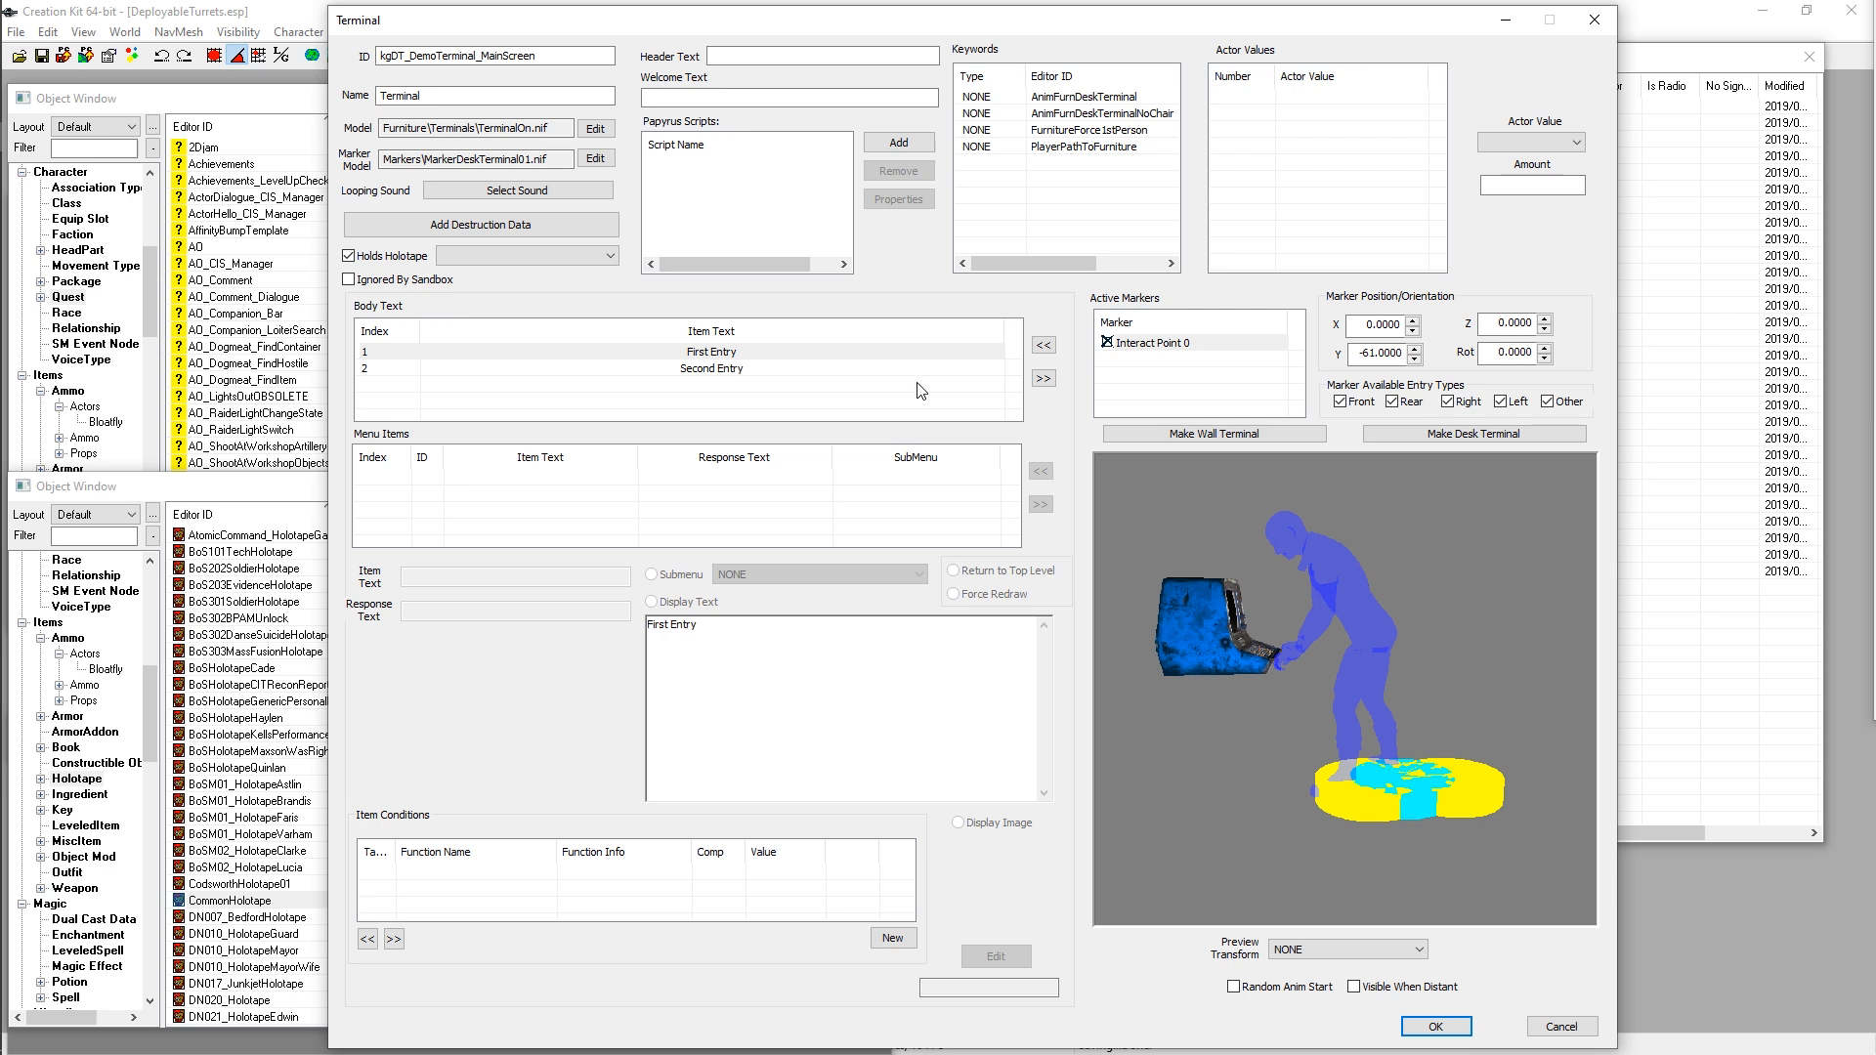
left_click(754, 369)
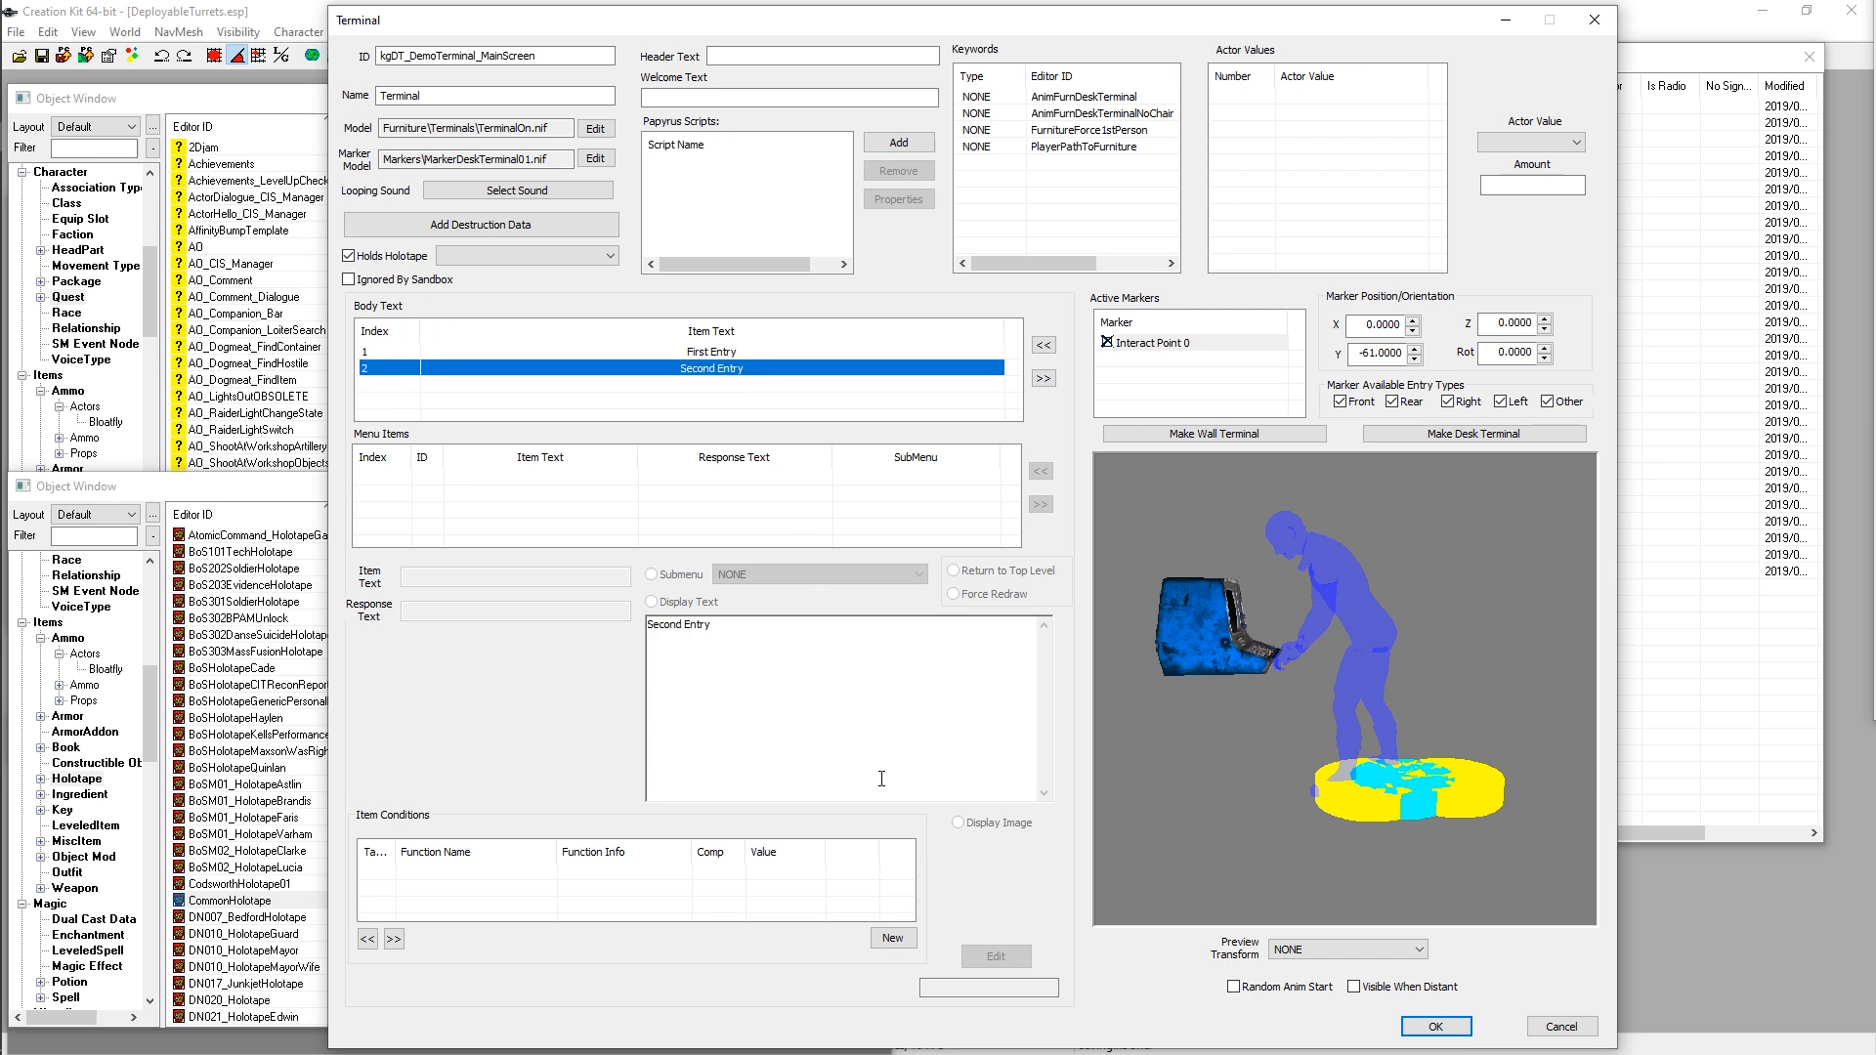
left_click(716, 354)
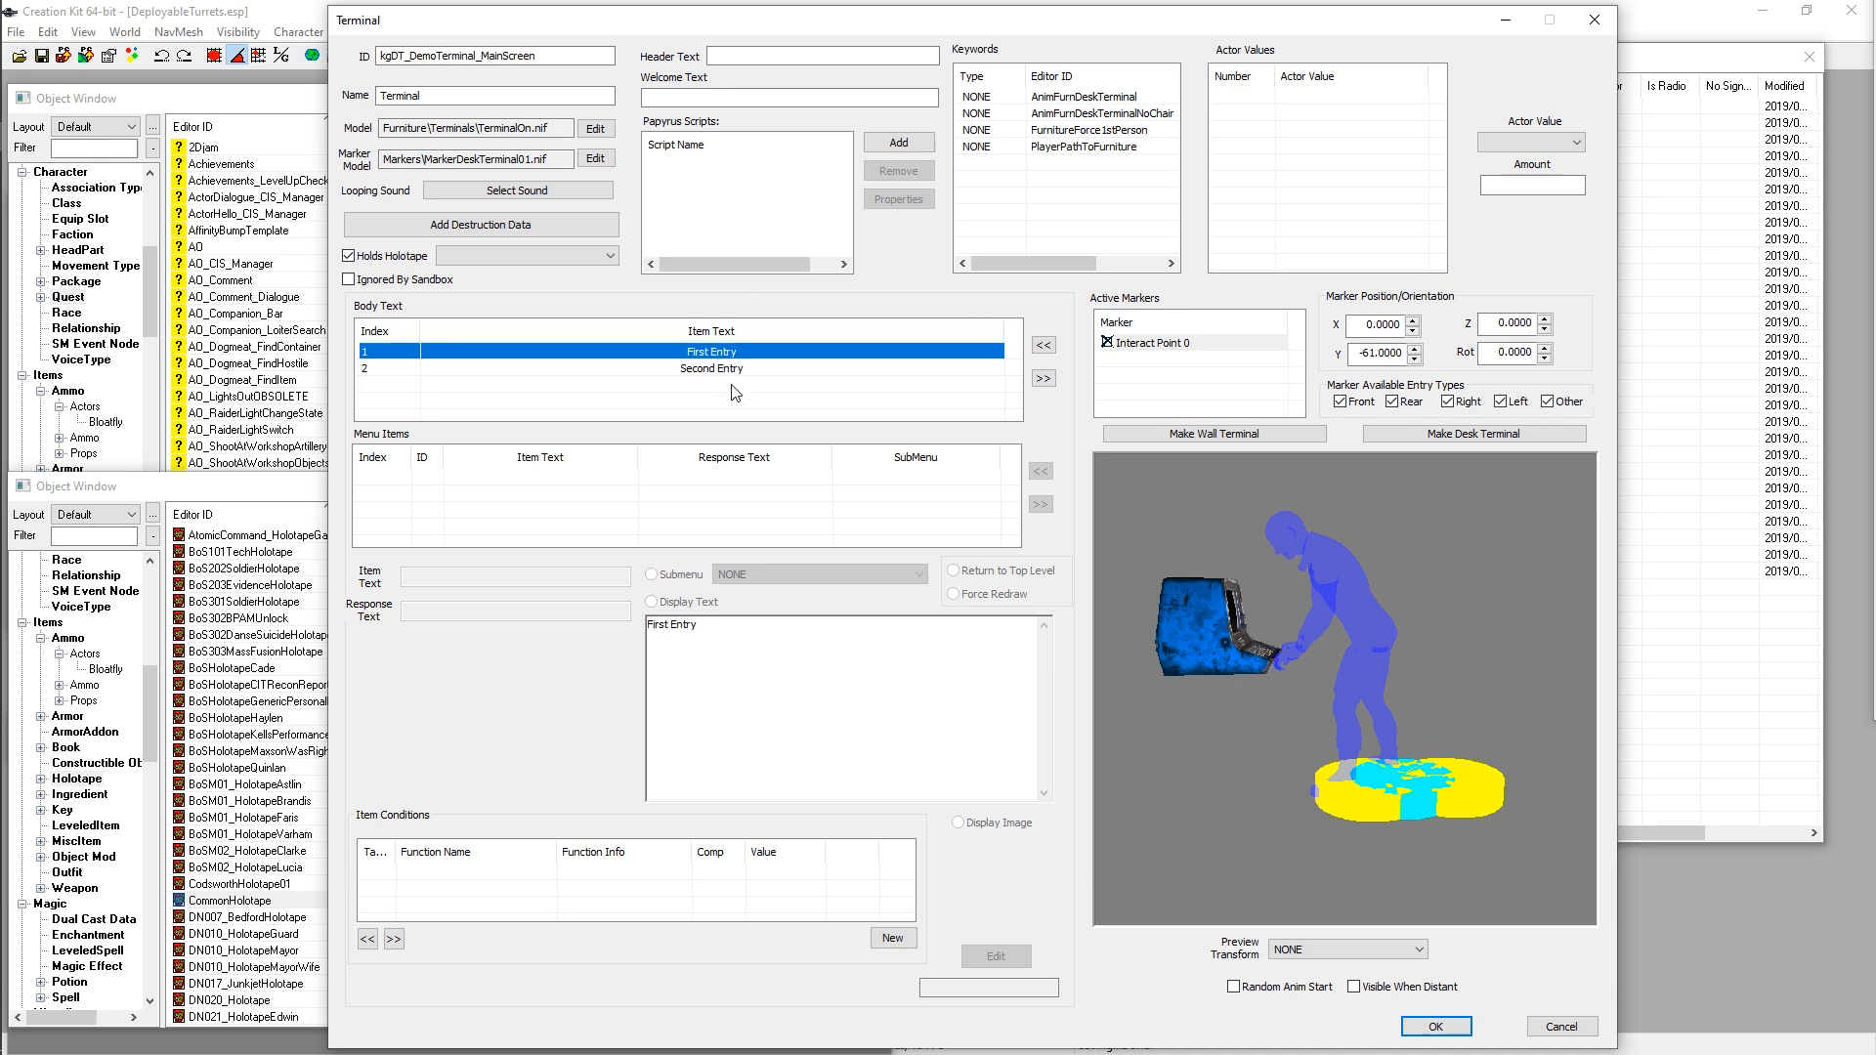
left_click(722, 370)
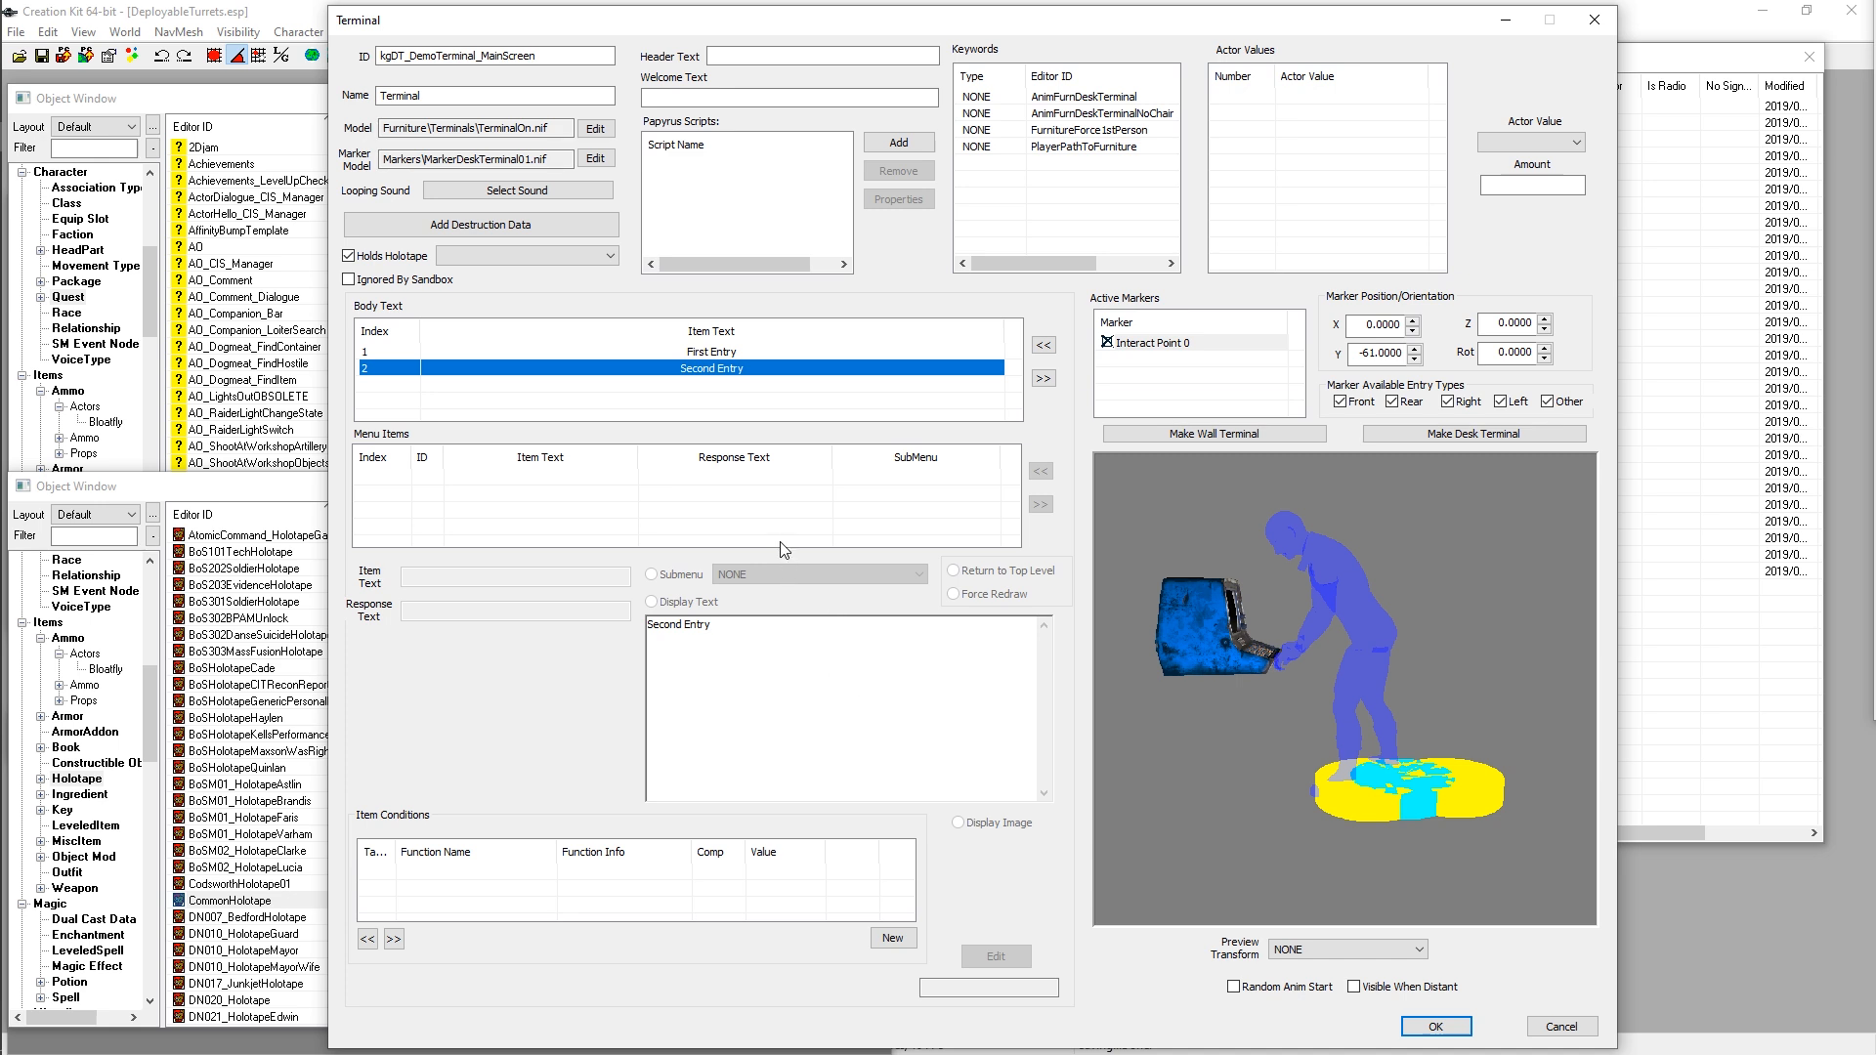
left_click(705, 354)
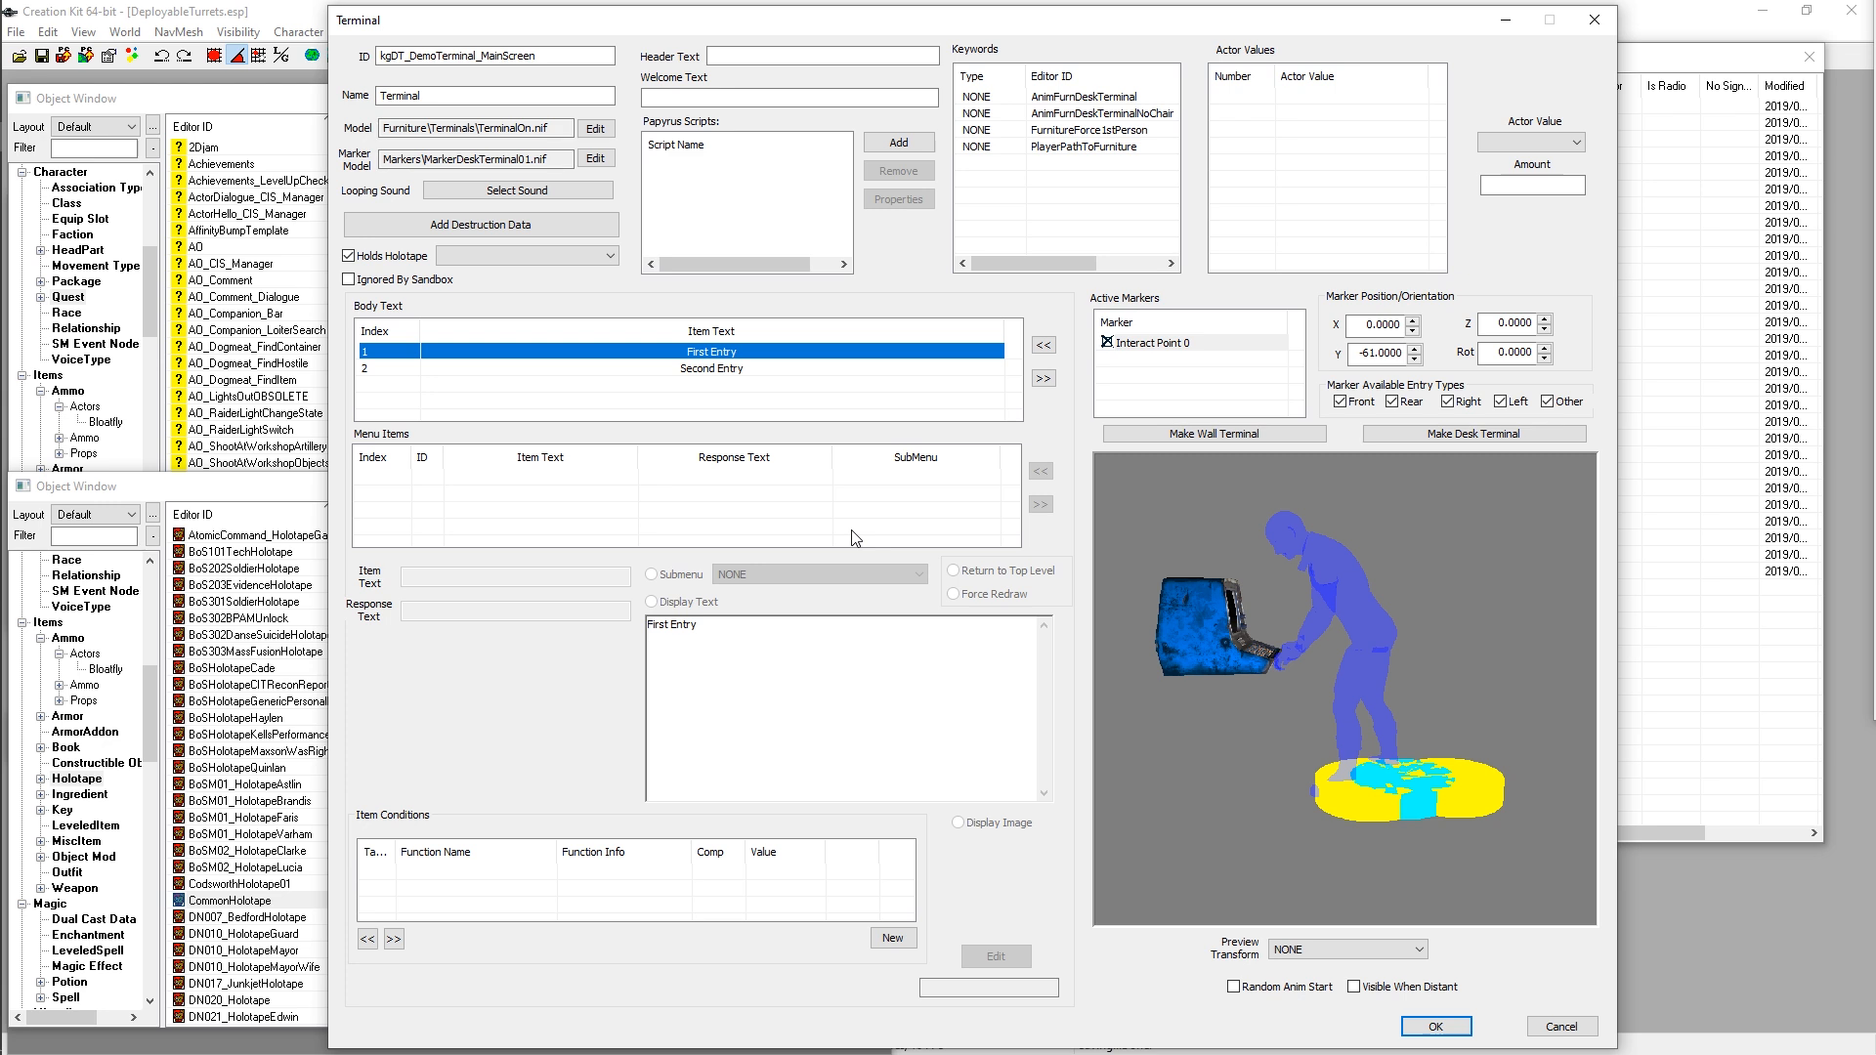
Step: Examine the marker model path, the terminal's model preview and the holotapes available for the Holds Holotape setting, without choosing one
left_click(520, 162)
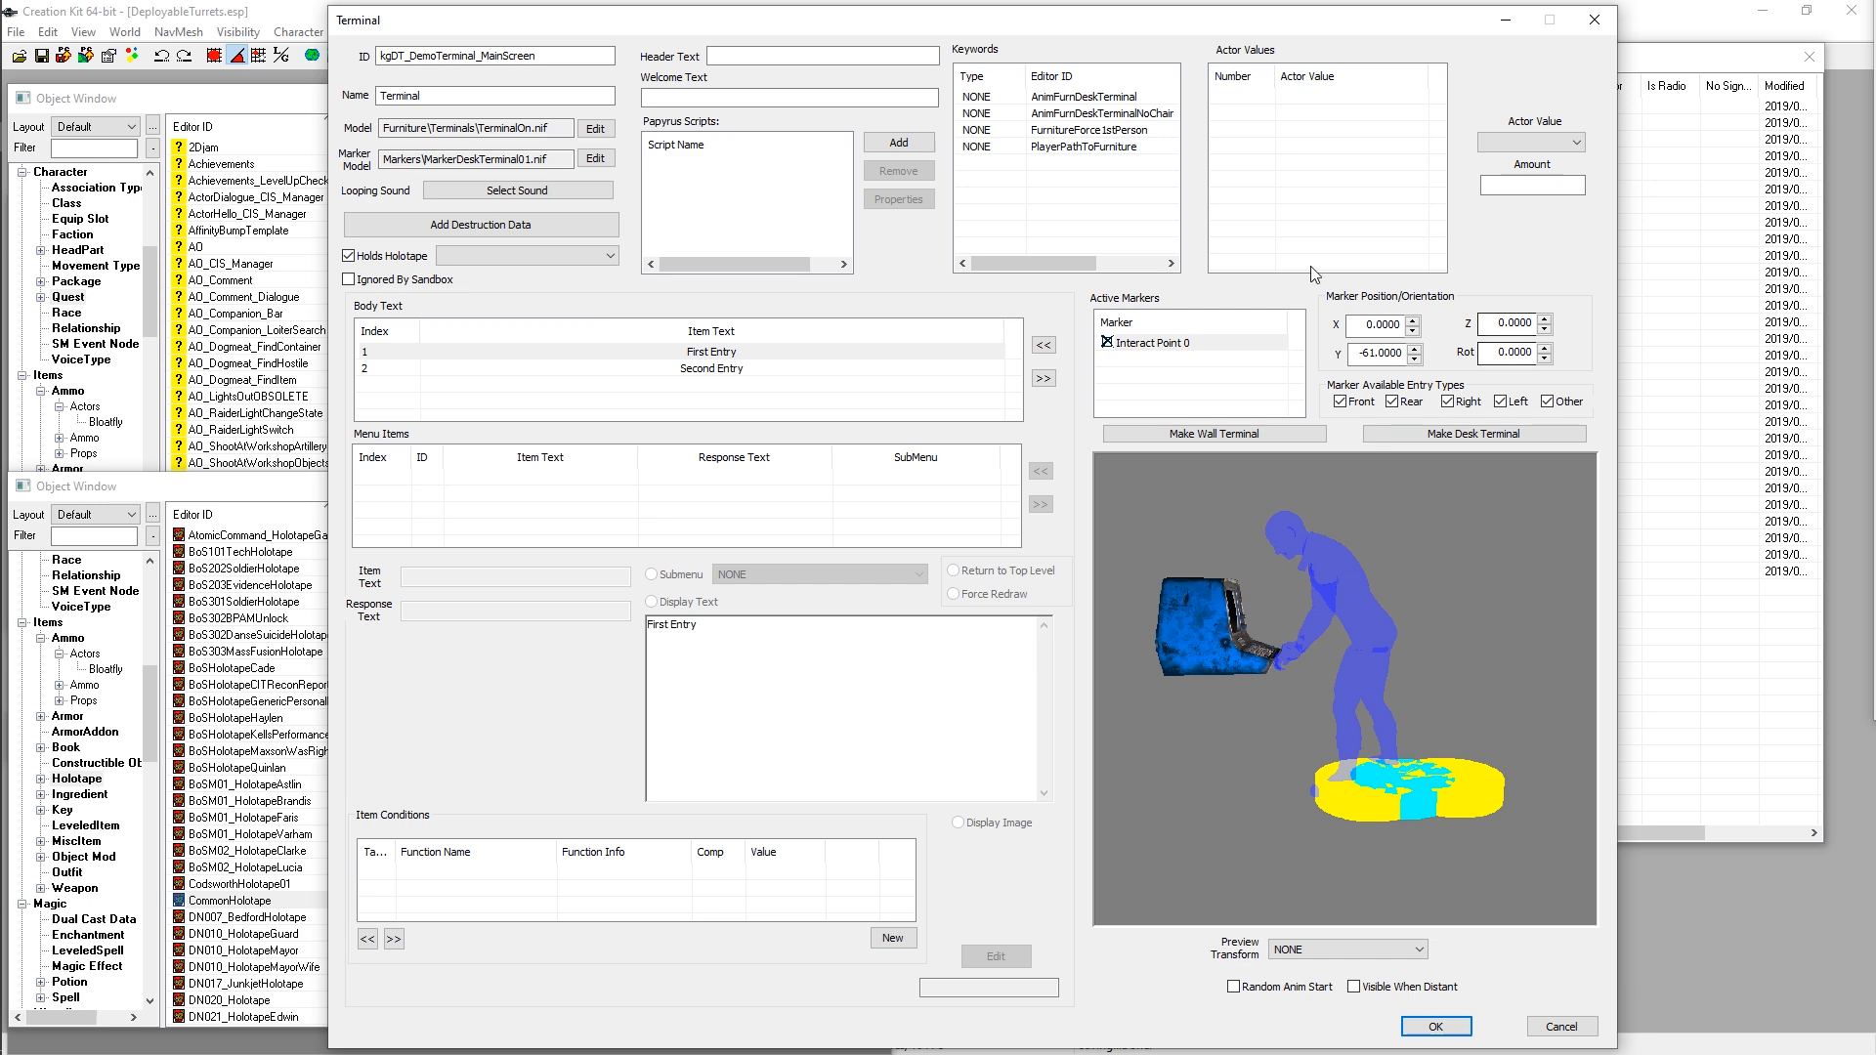
left_click(563, 259)
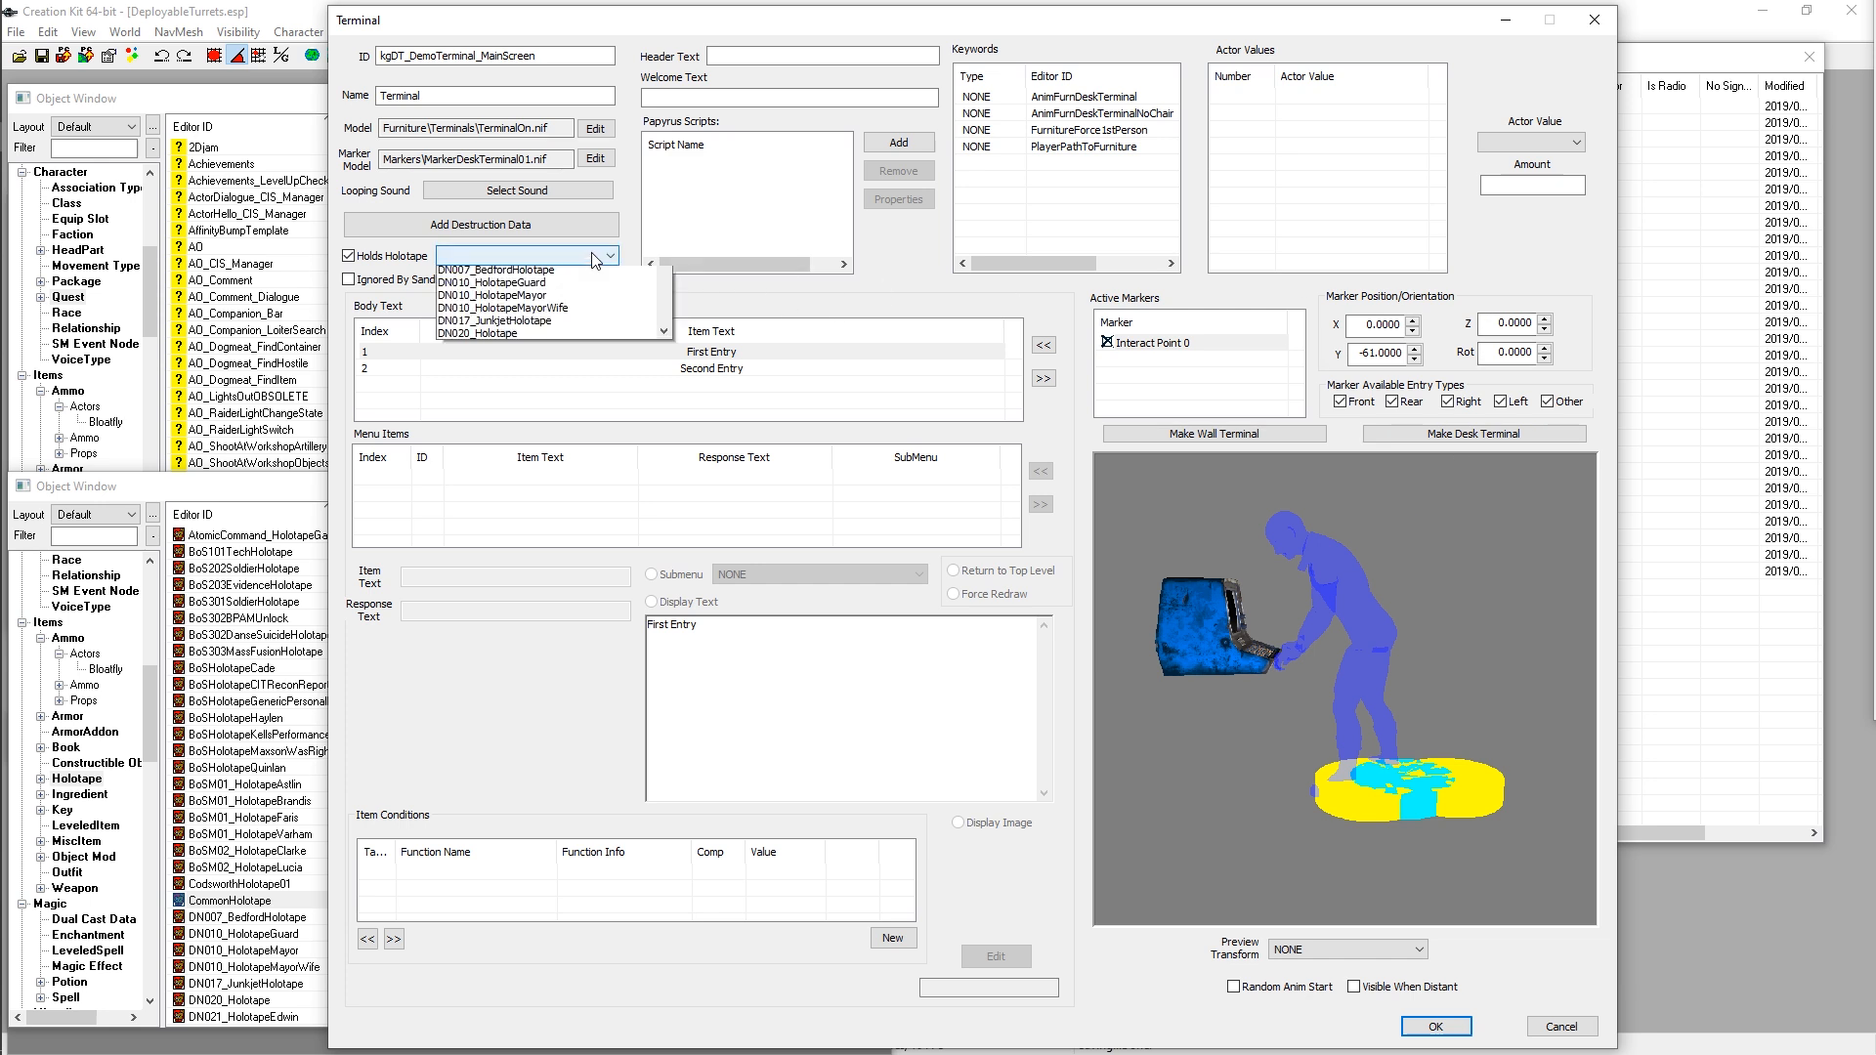
left_click(763, 219)
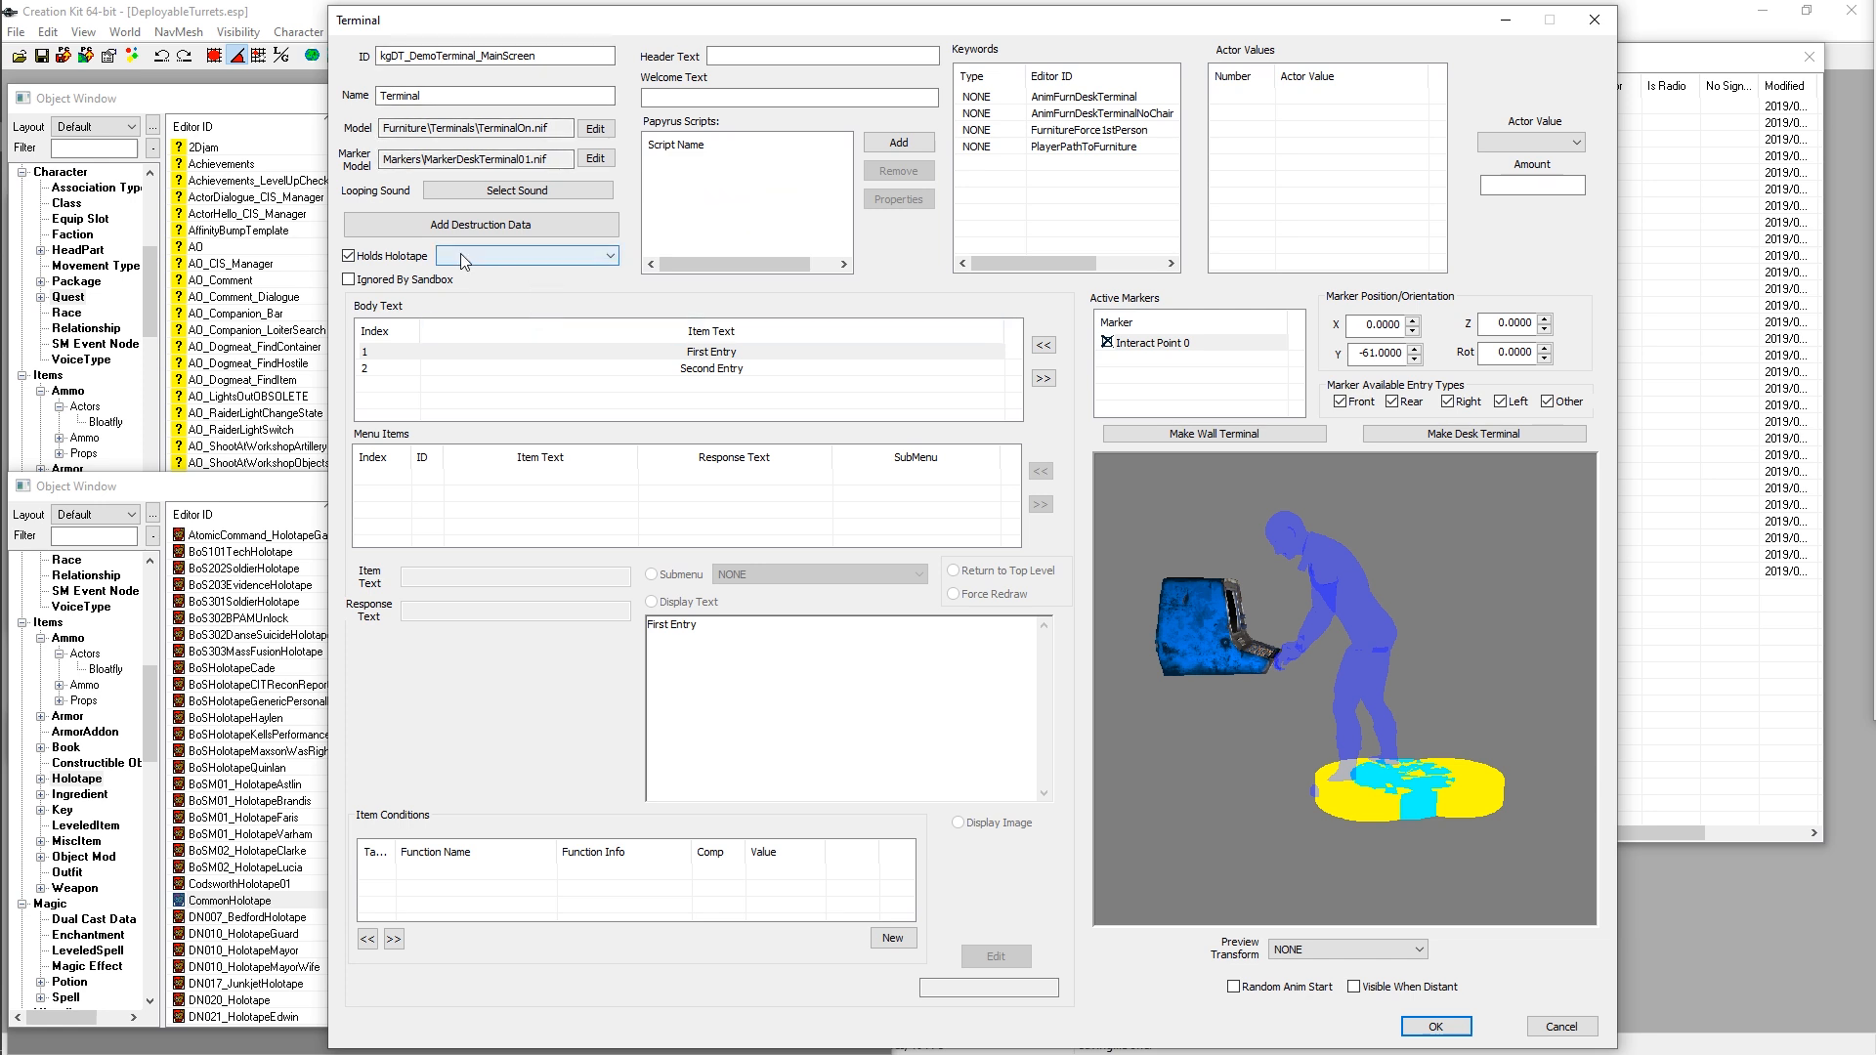
left_click(516, 55)
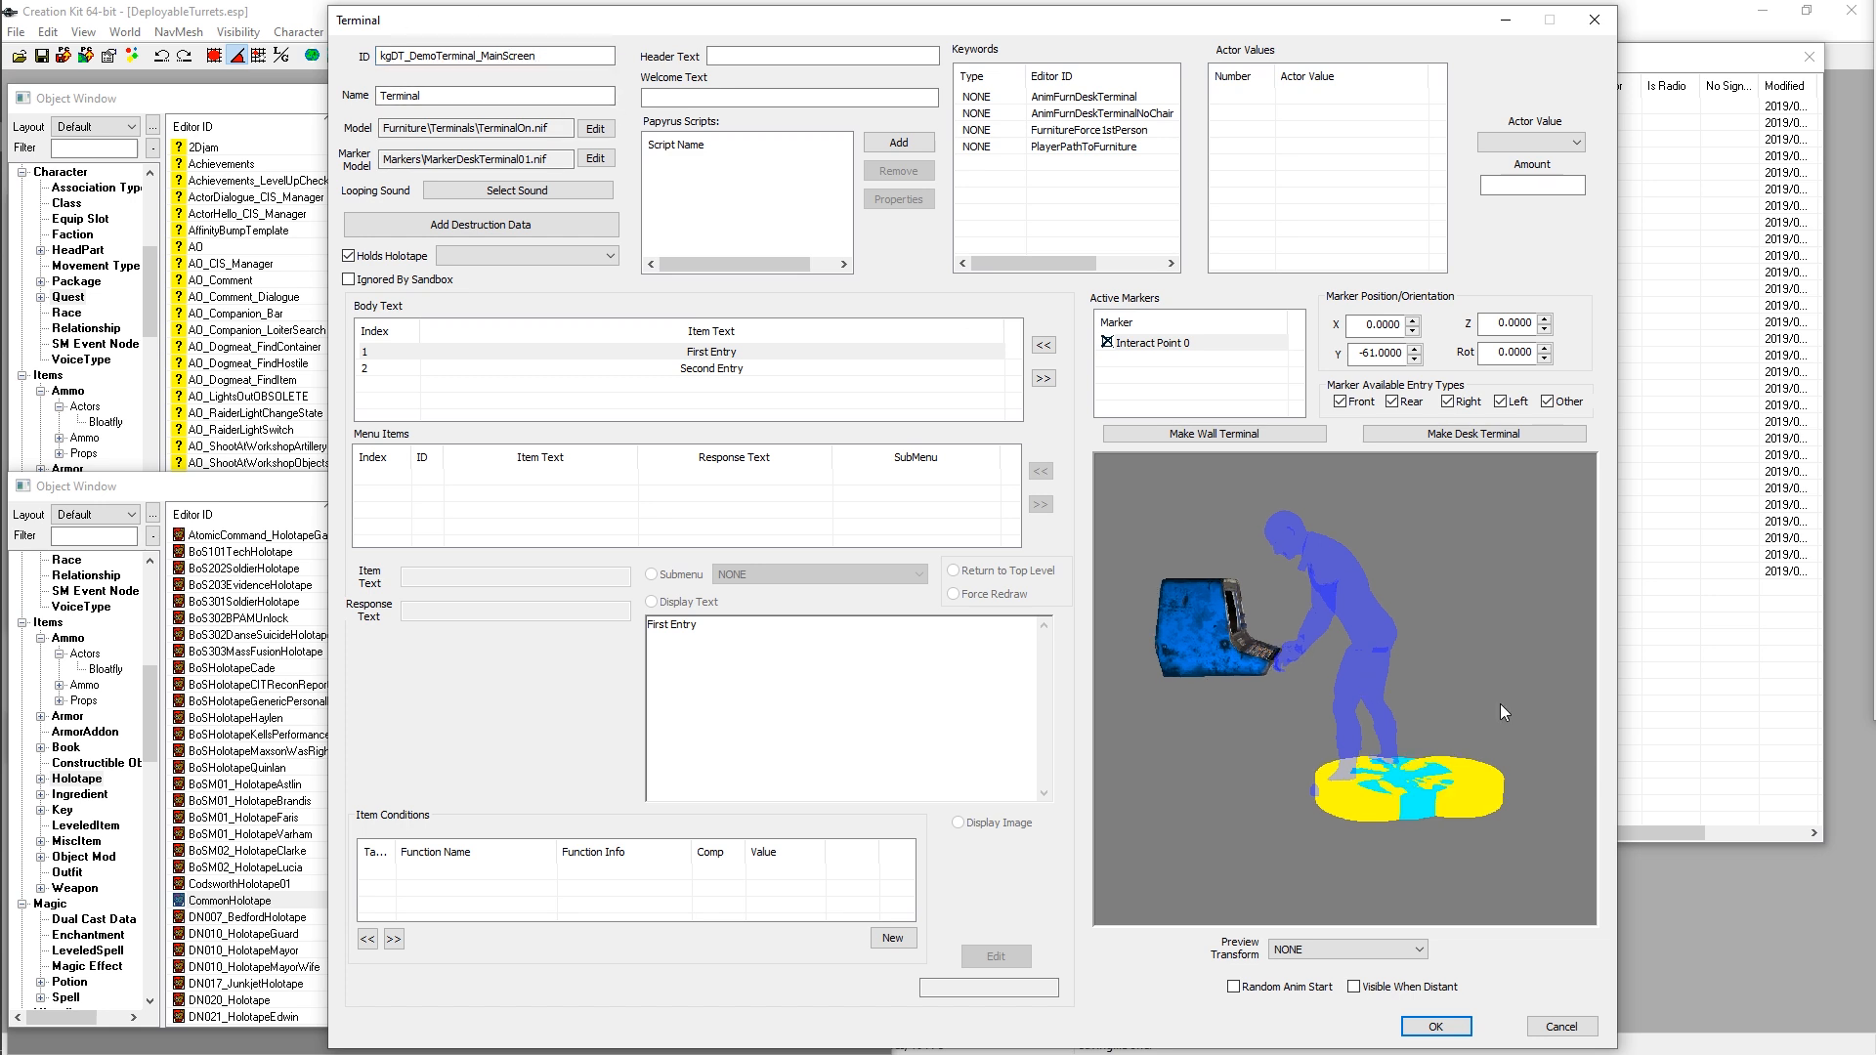
left_click_drag(1511, 695, 1409, 717)
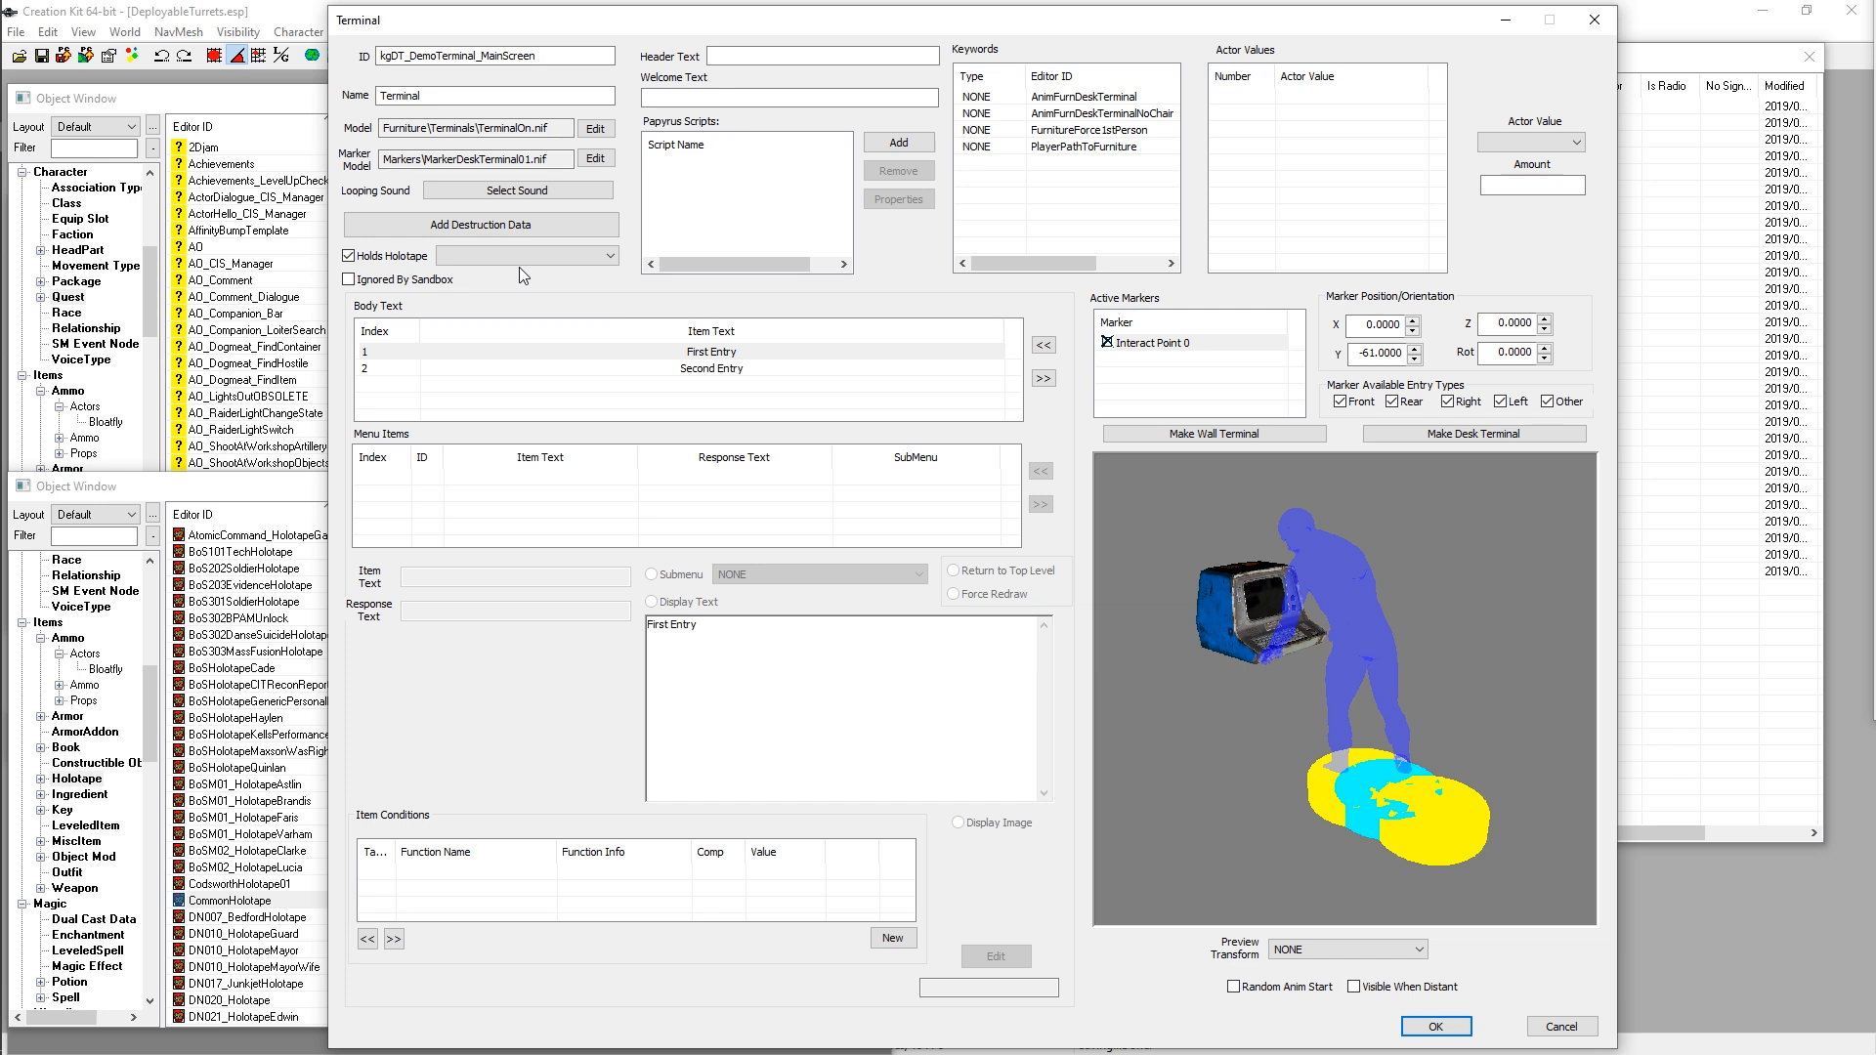
left_click(561, 256)
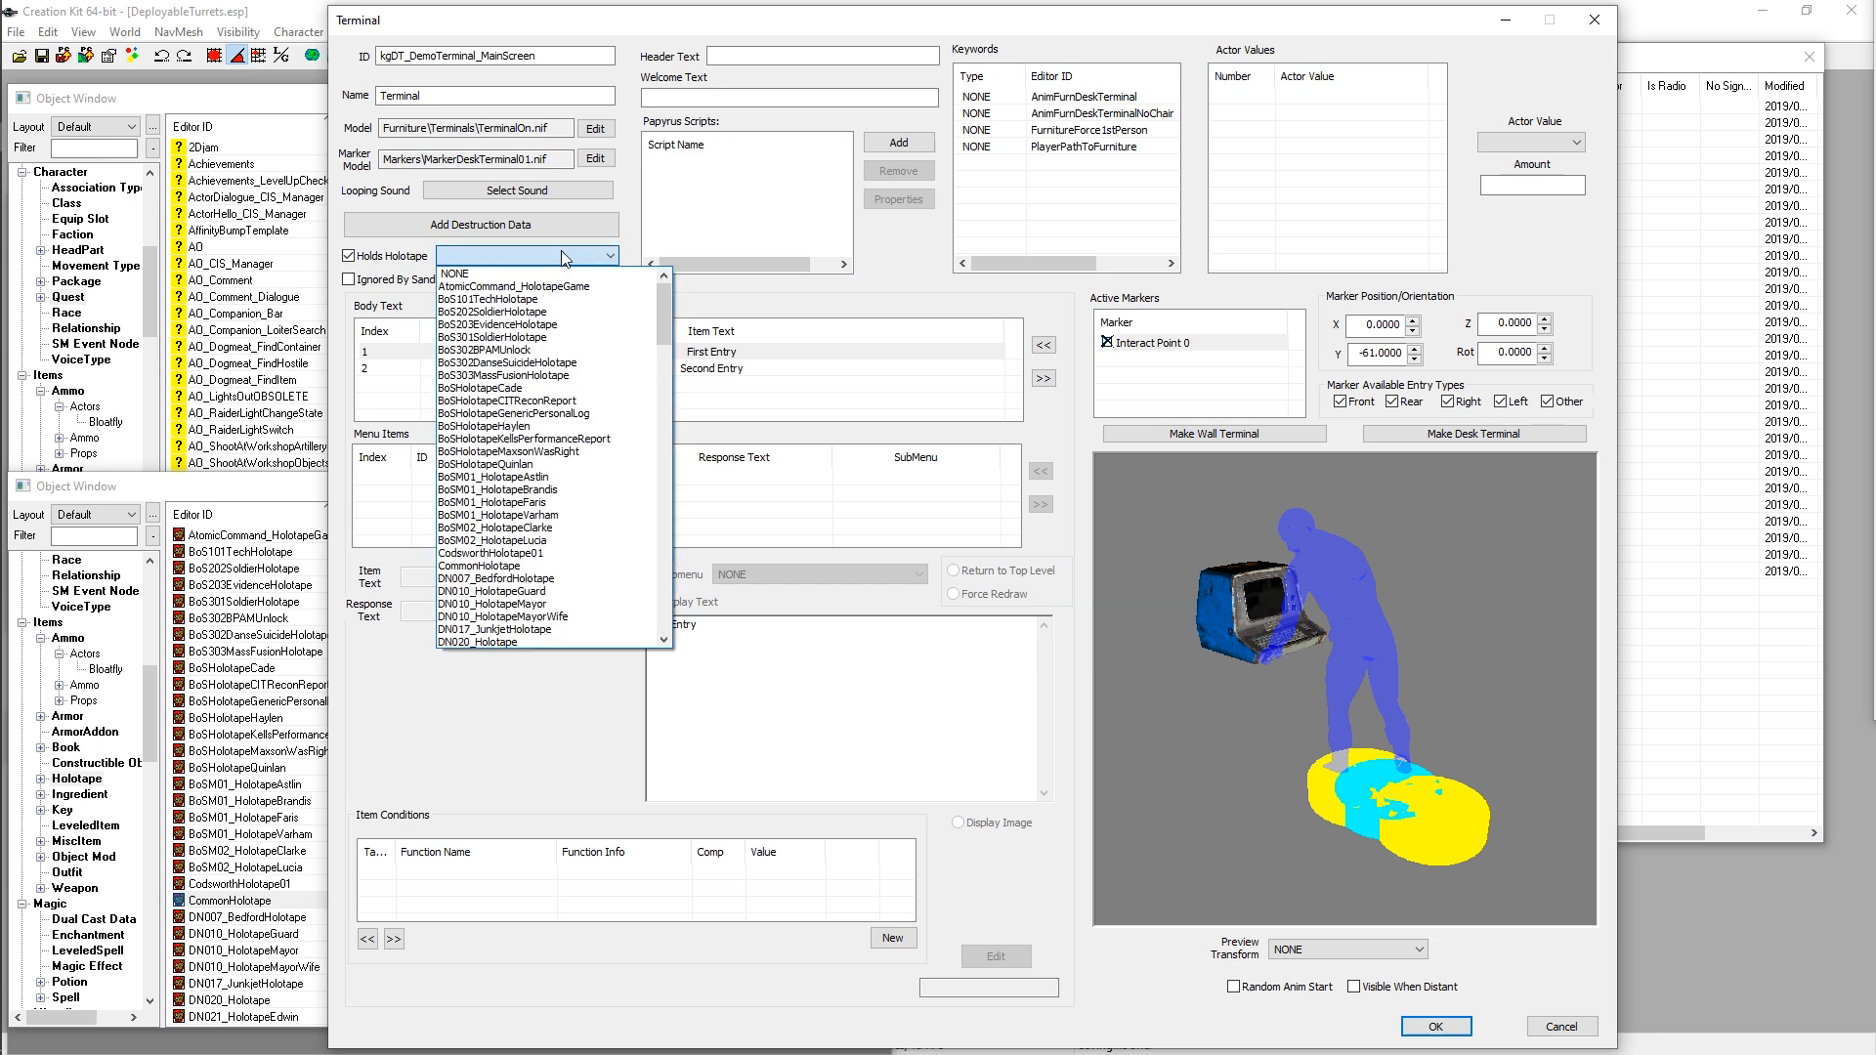
left_click(723, 246)
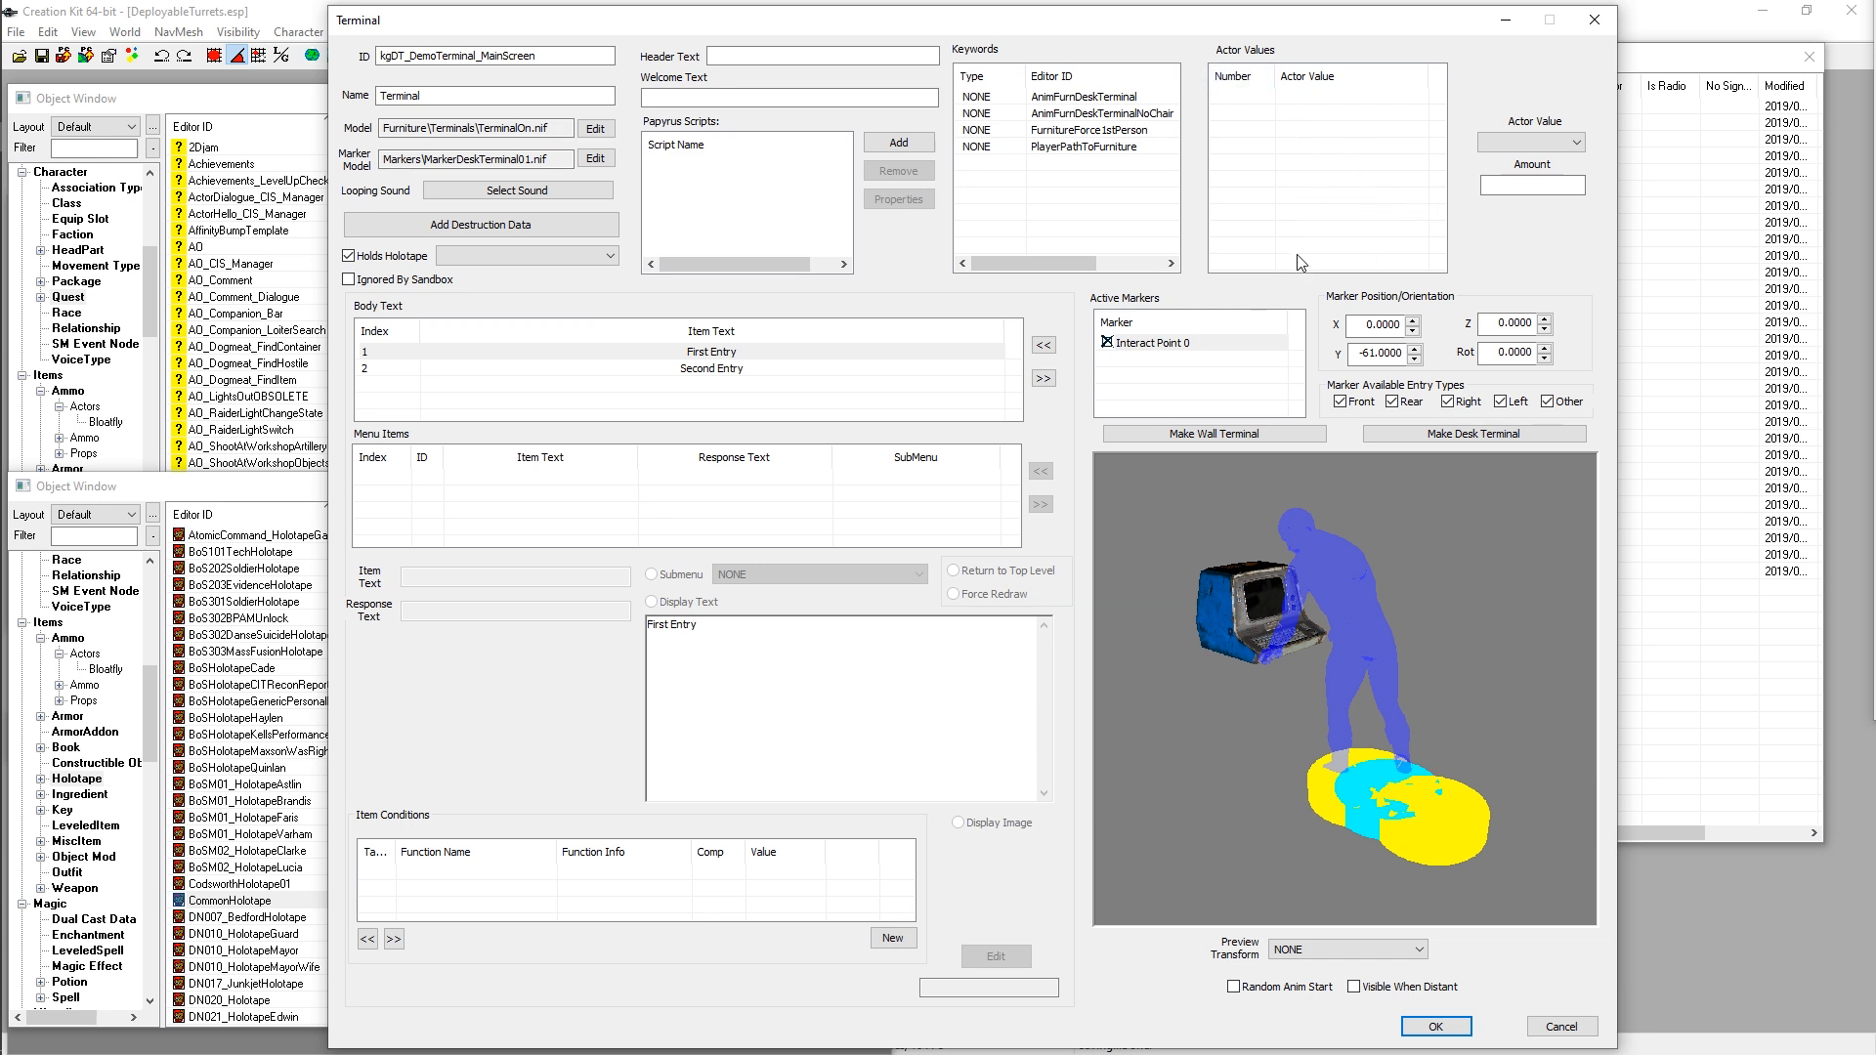
Step: Examine the Interact Point 0 marker and the terminal's model preview from several angles
left_click_drag(1526, 707, 1439, 645)
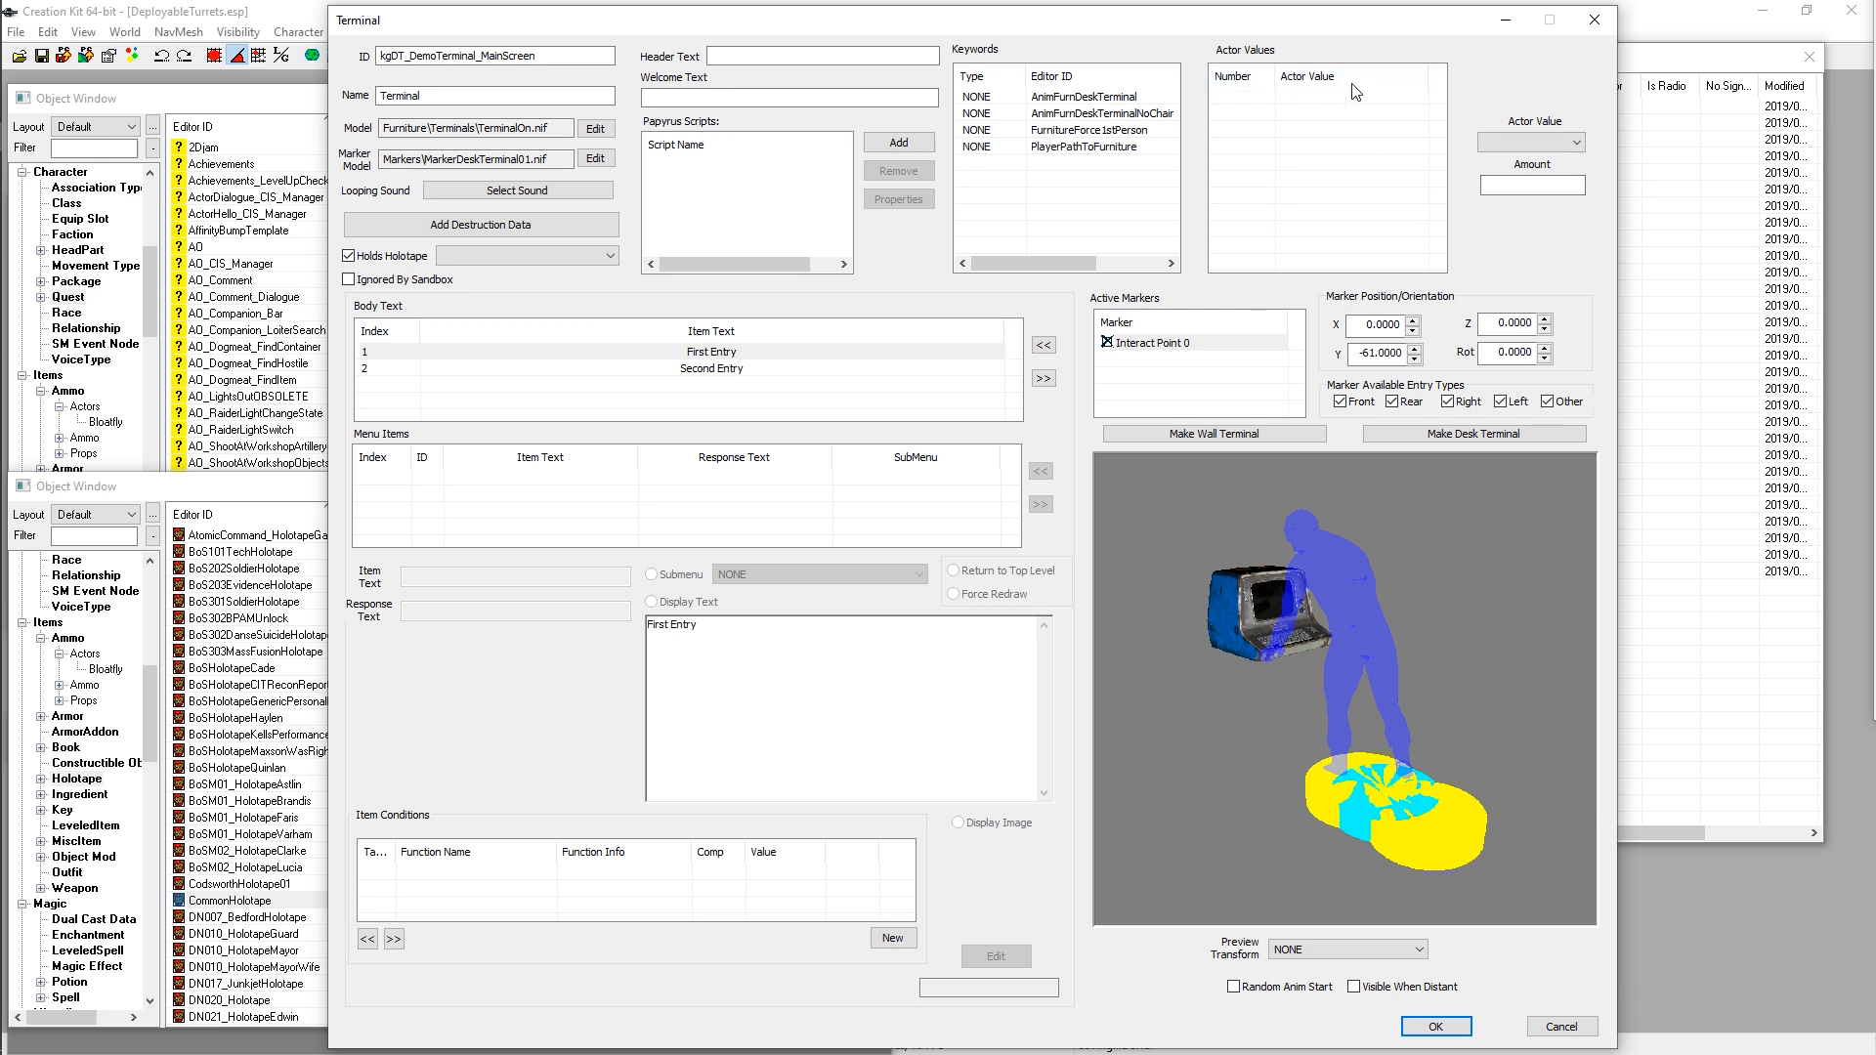
left_click(1202, 343)
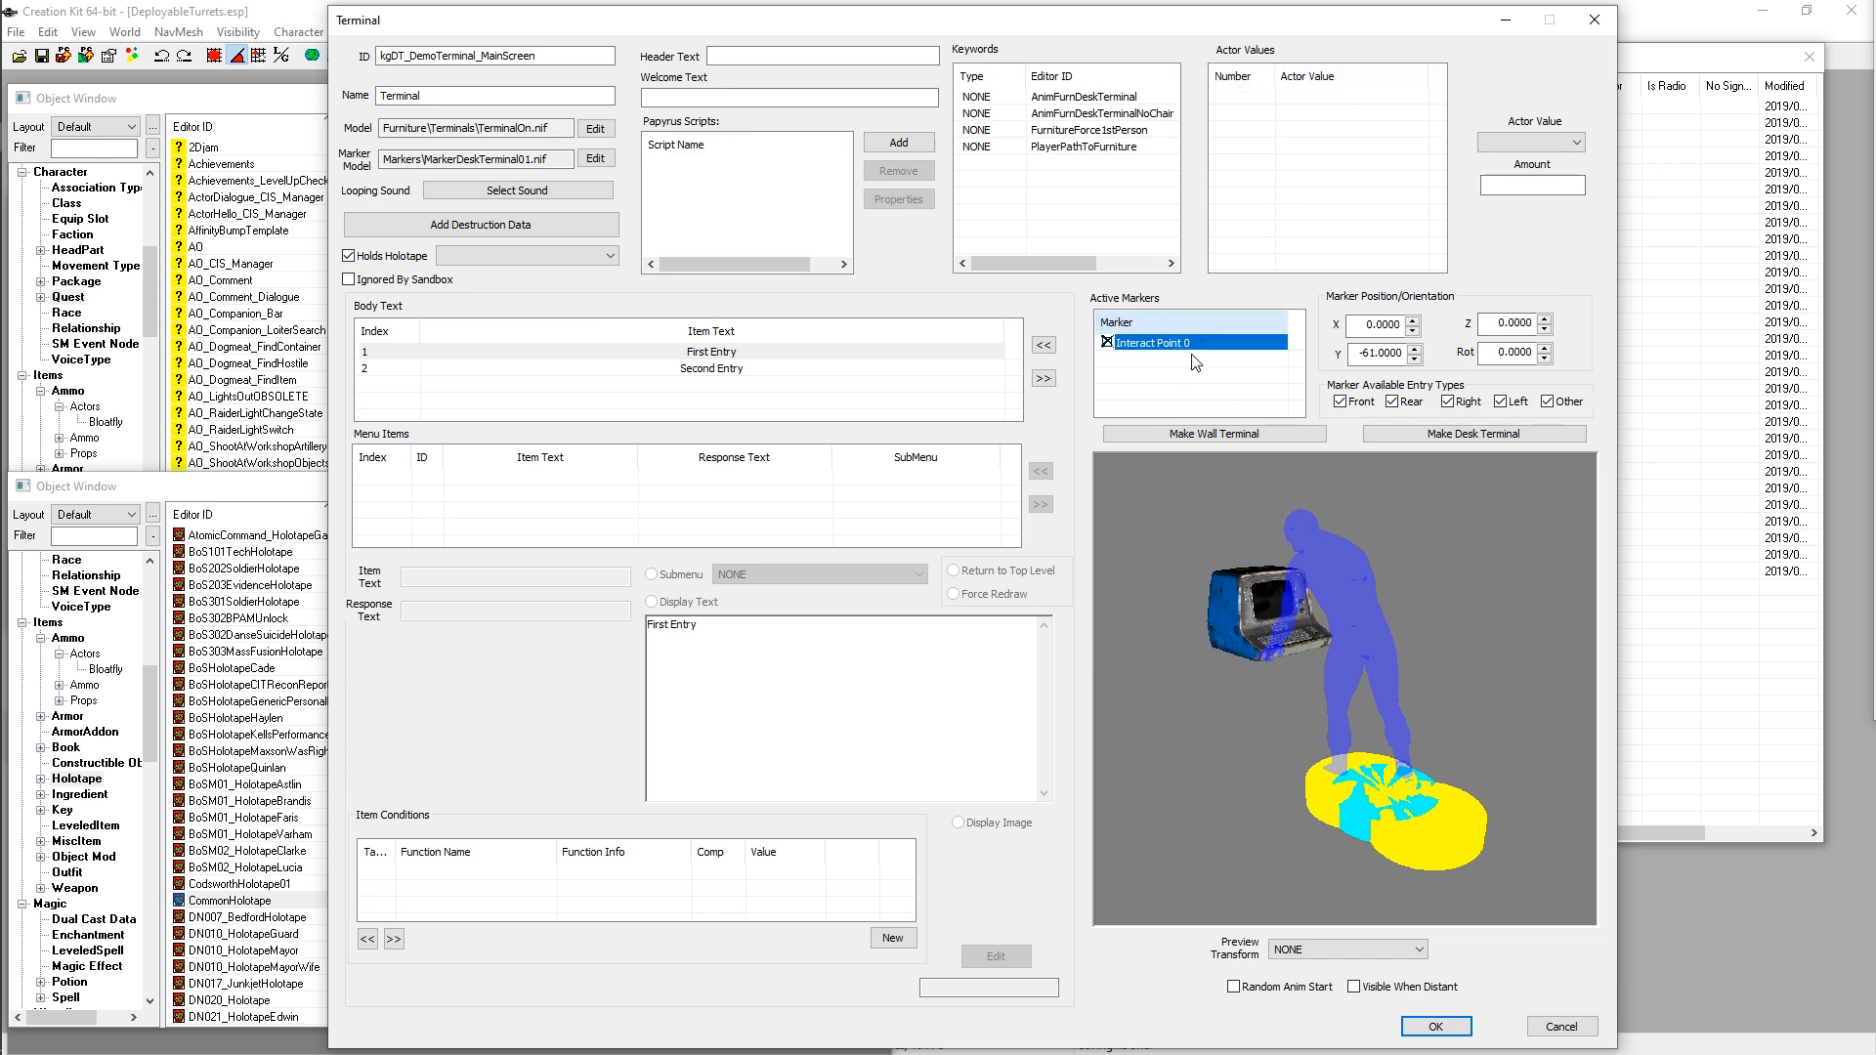
left_click_drag(1368, 604, 1426, 613)
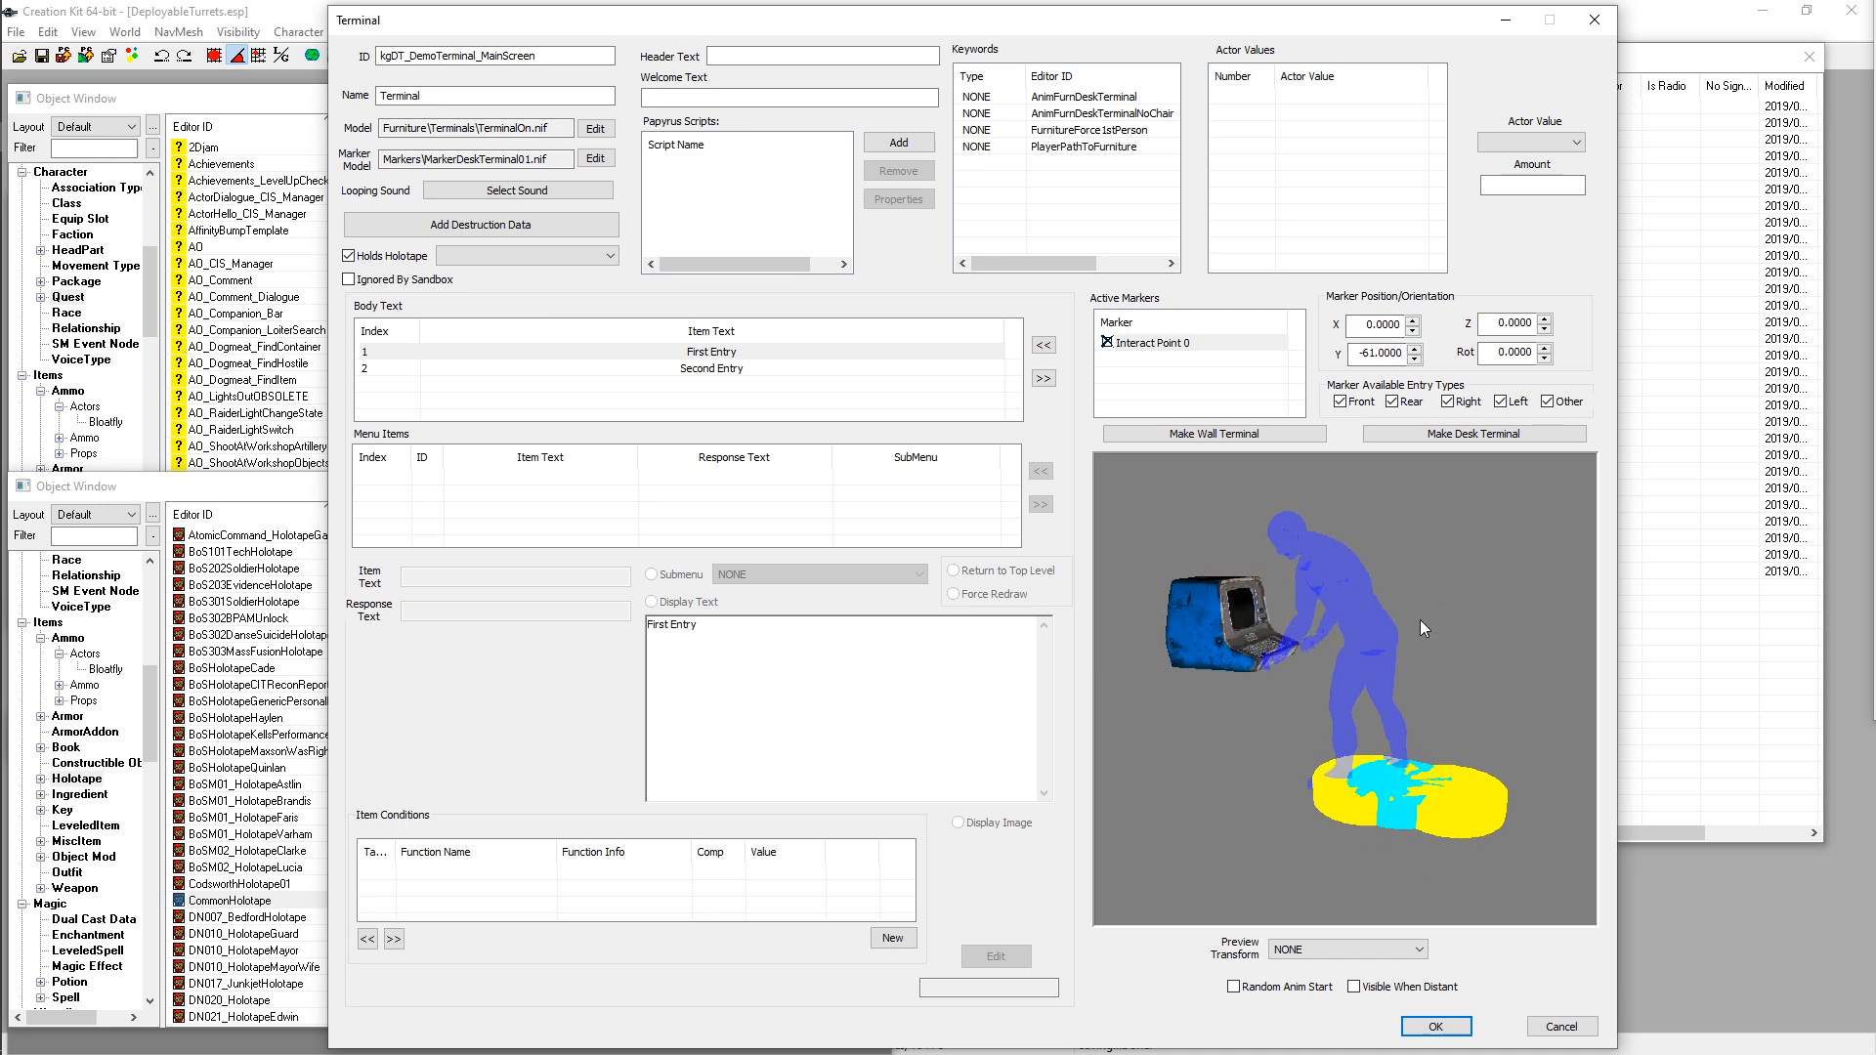
left_click_drag(1344, 700, 1317, 548)
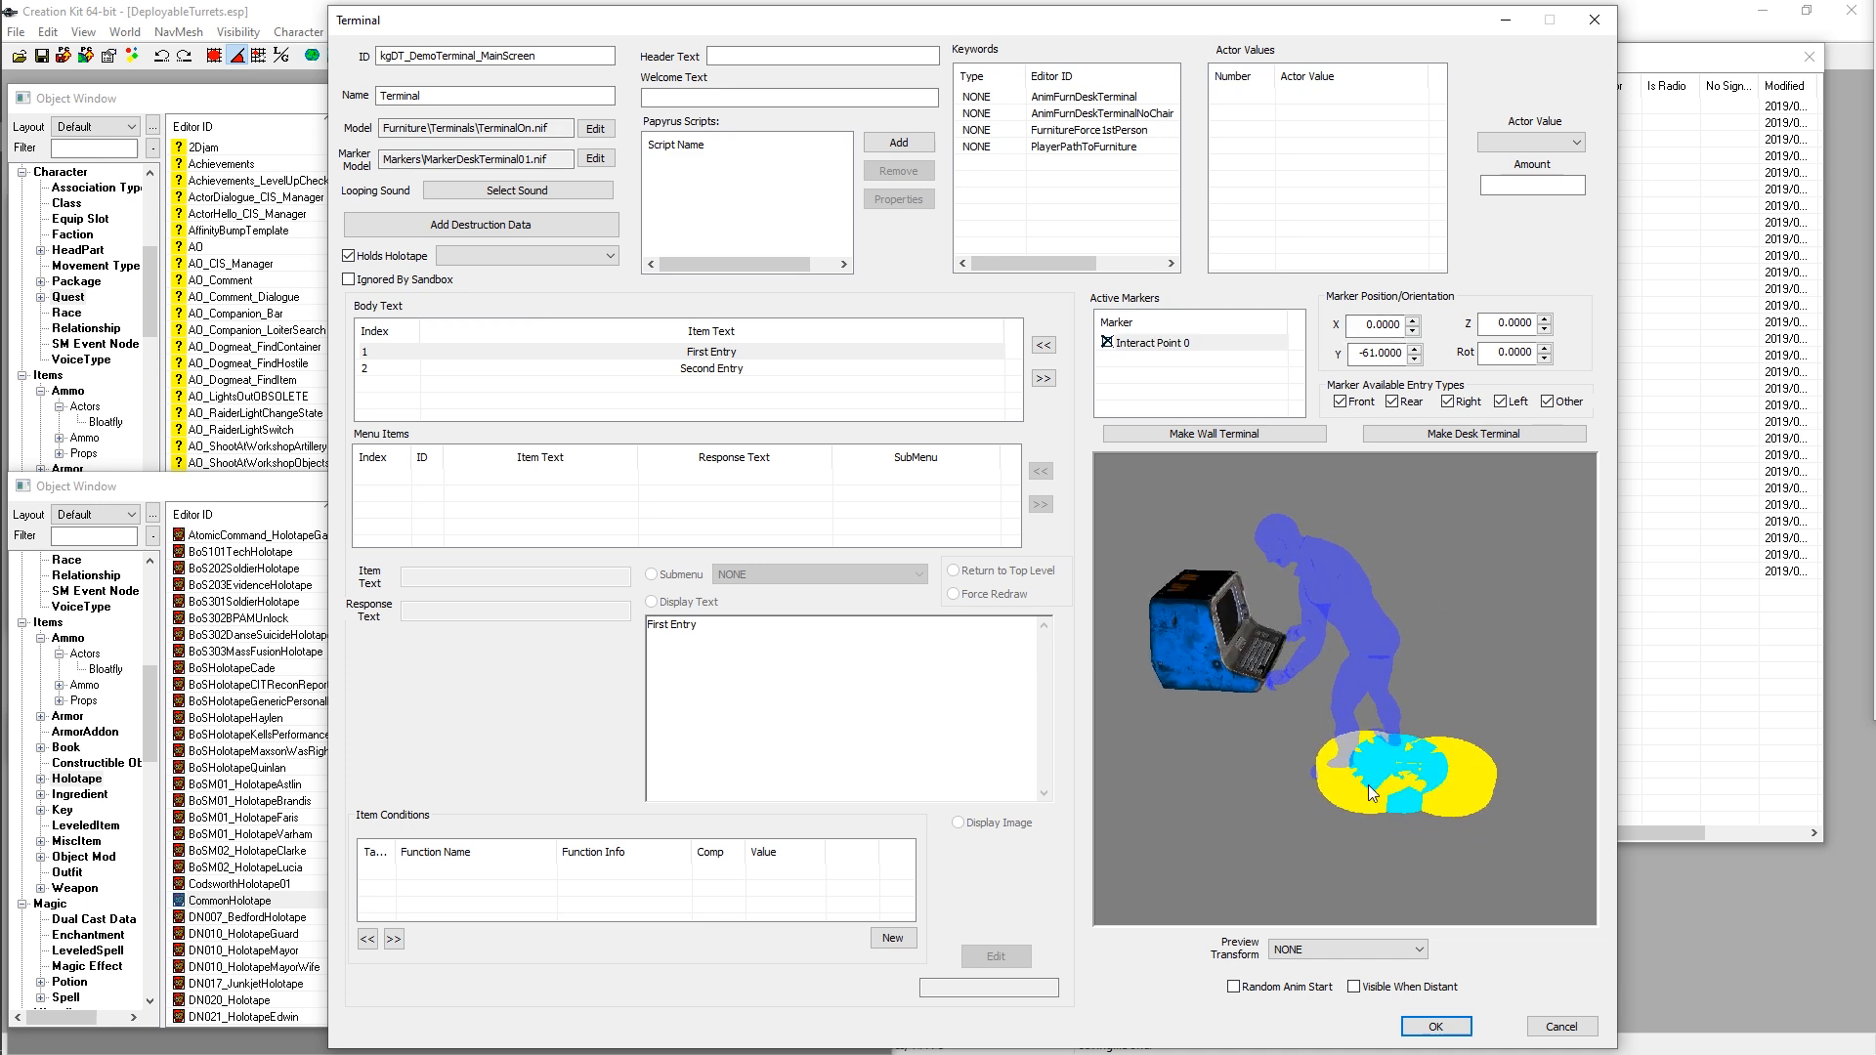
mouse_move(1333, 766)
left_mouse_down()
mouse_move(1405, 737)
mouse_move(1409, 776)
left_mouse_up()
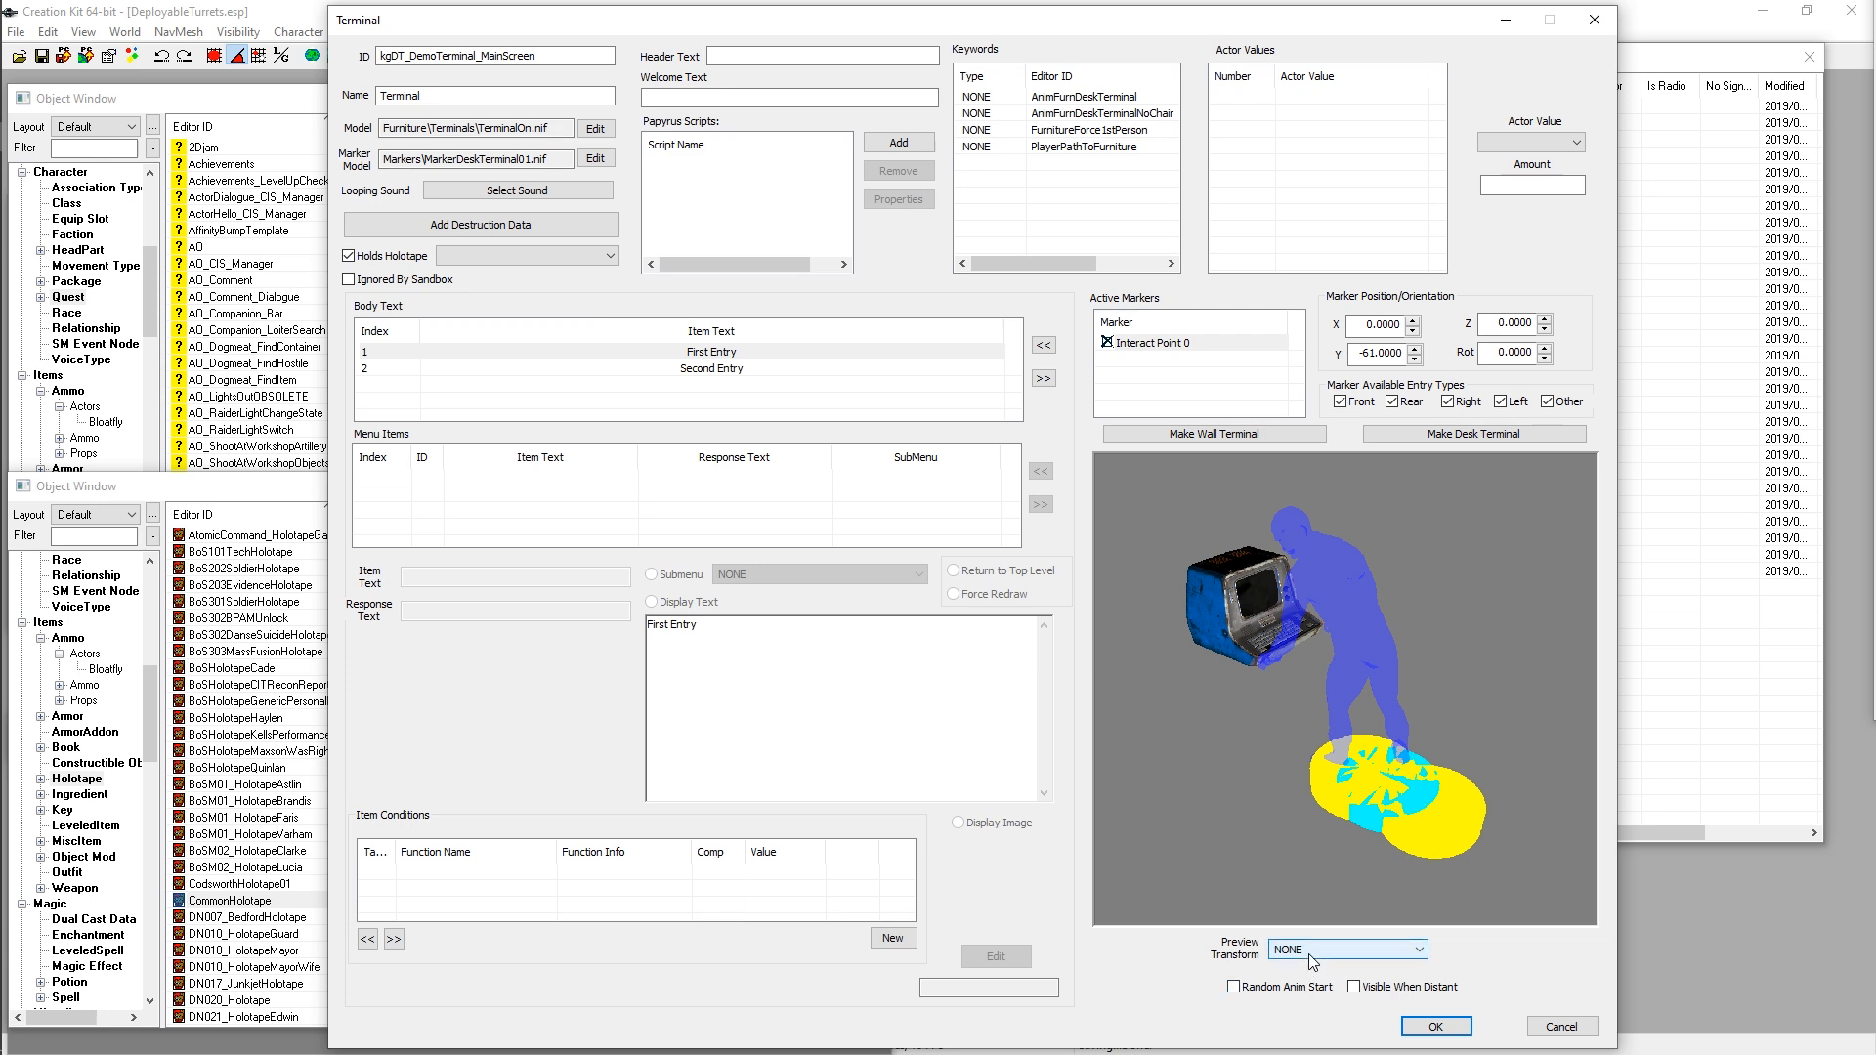
mouse_move(1275, 689)
middle_mouse_down()
mouse_move(1261, 628)
mouse_move(1268, 708)
mouse_move(1268, 665)
middle_mouse_up()
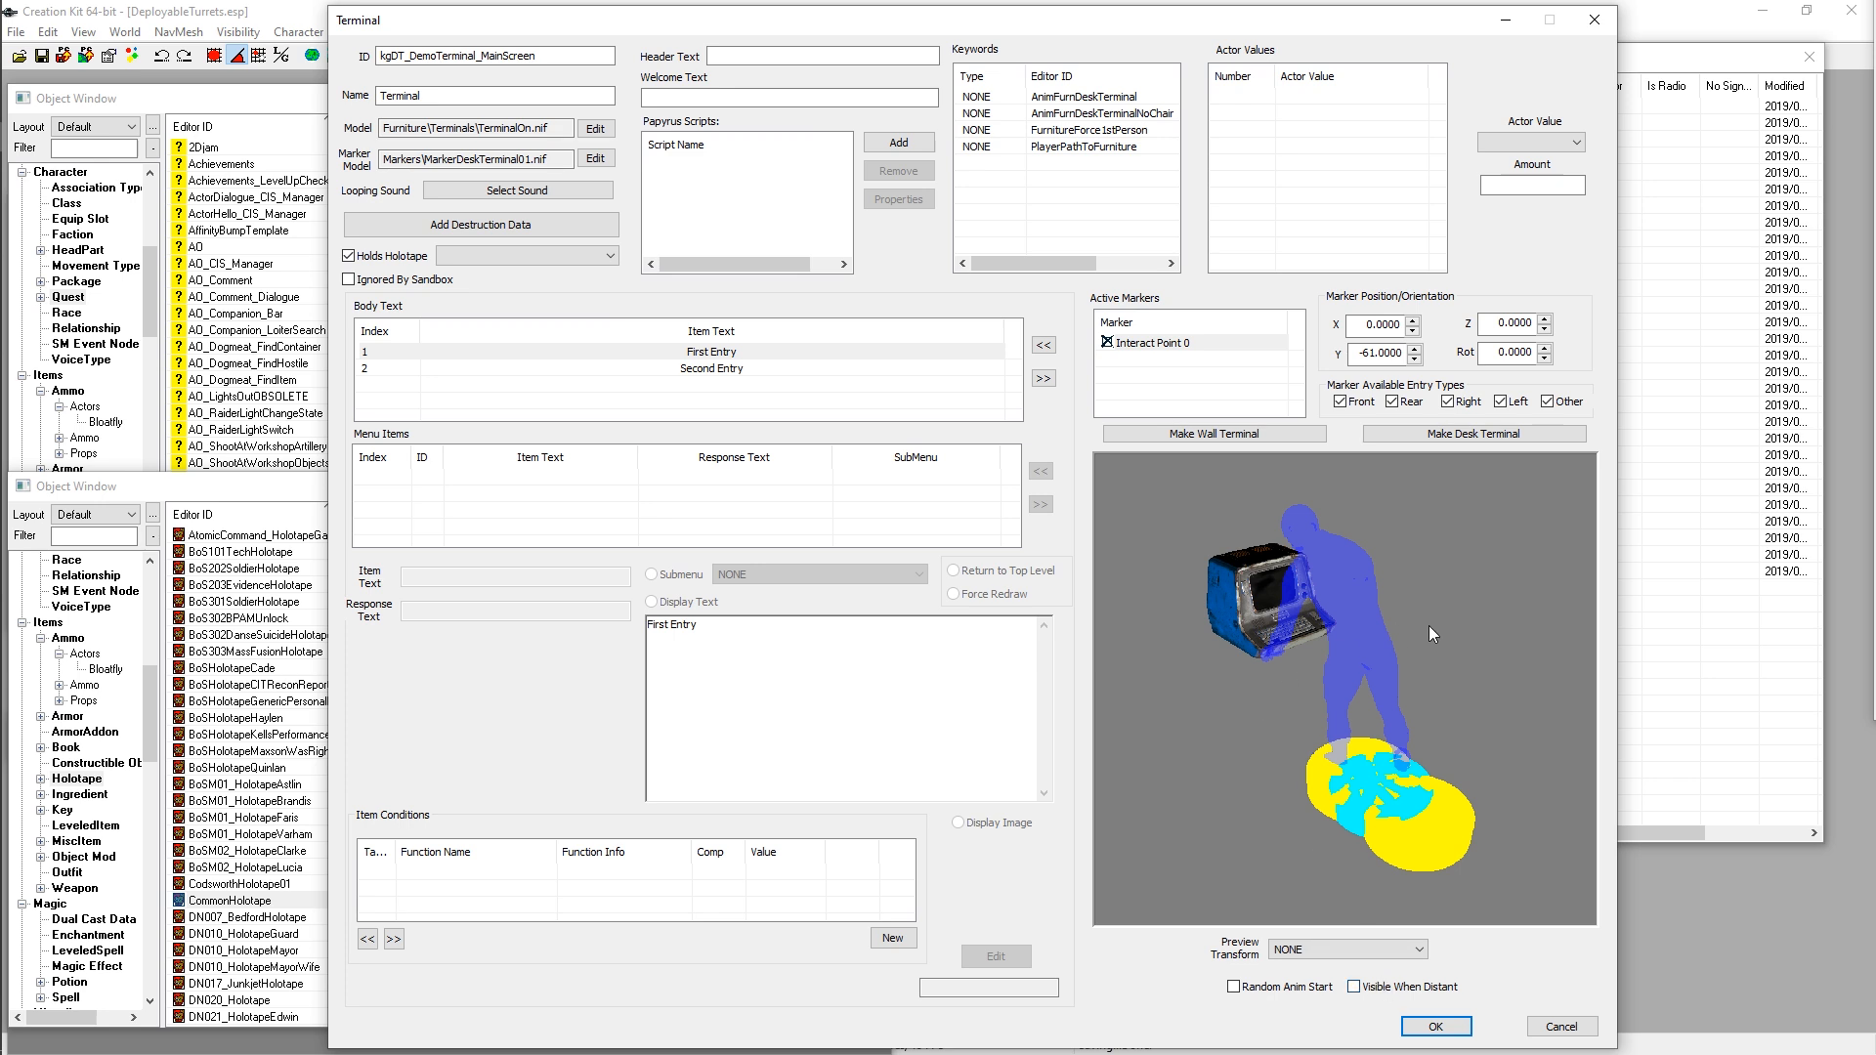
mouse_move(1429, 625)
left_mouse_down()
mouse_move(1387, 596)
mouse_move(1399, 607)
left_mouse_up()
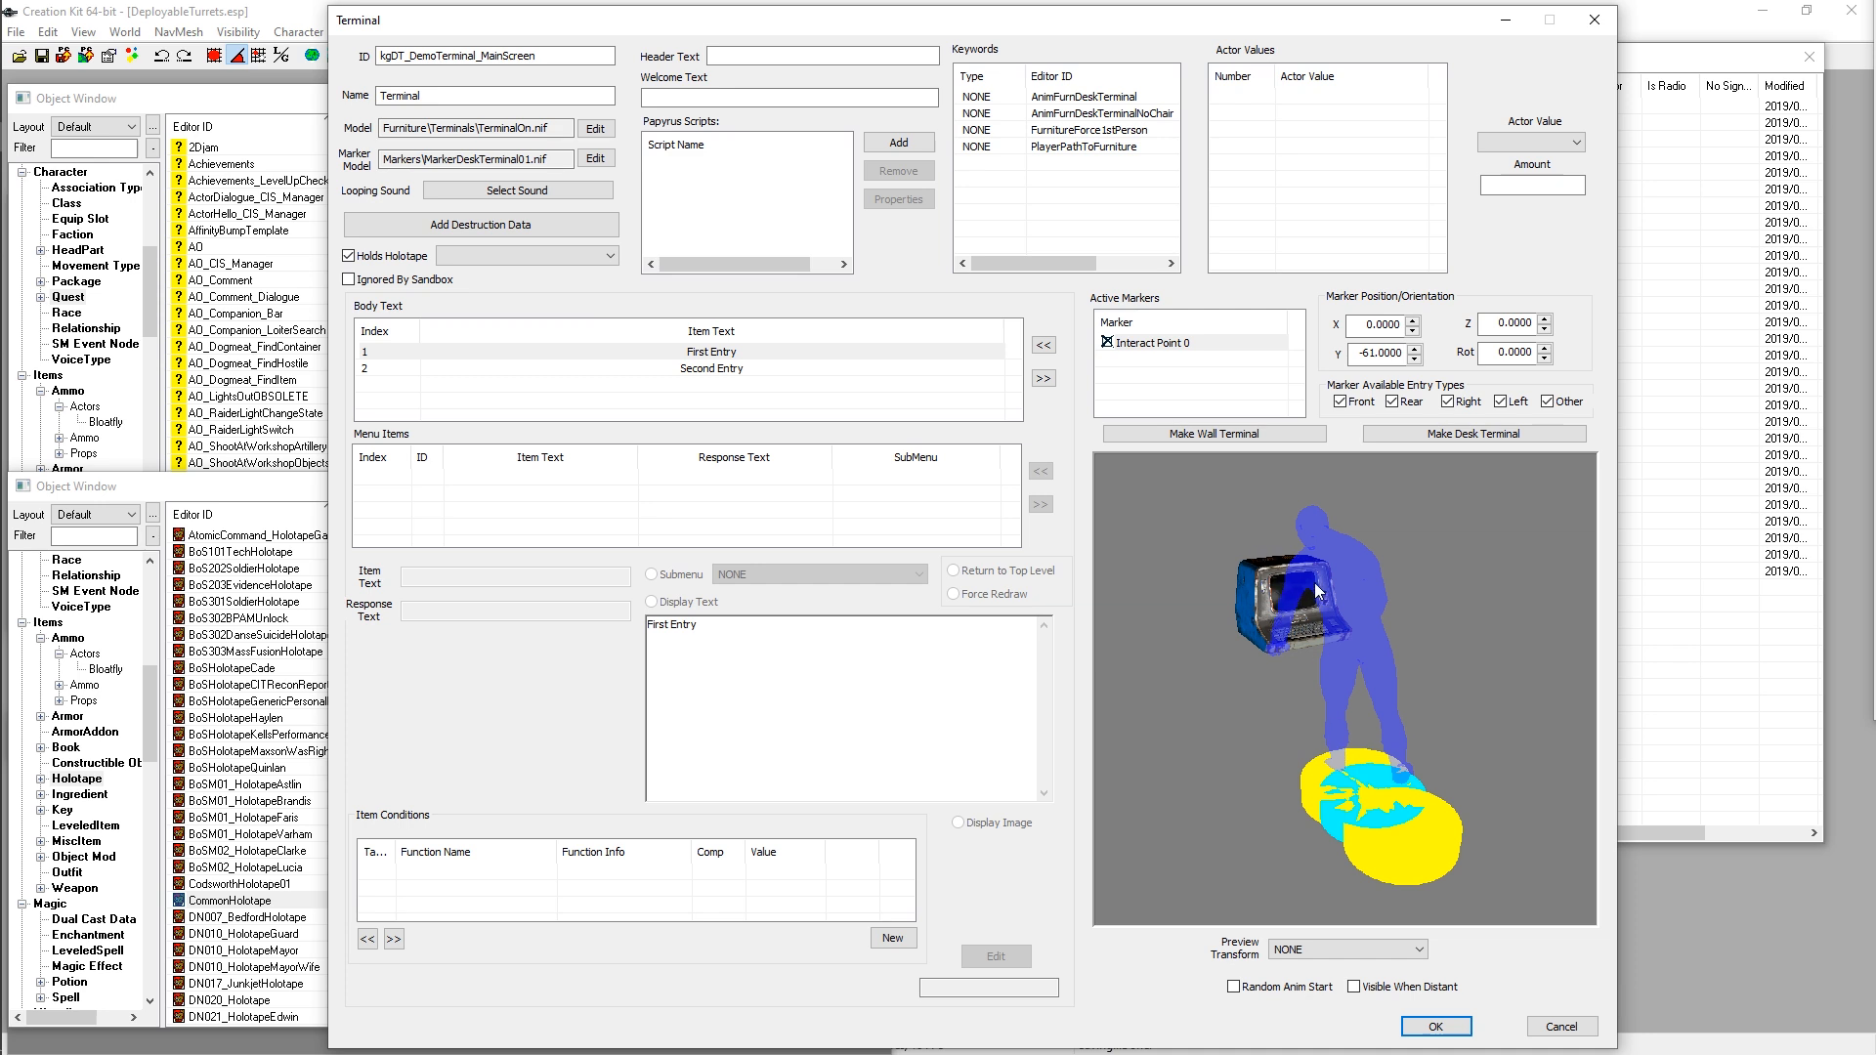
mouse_move(1292, 725)
left_mouse_down()
mouse_move(1274, 764)
mouse_move(1313, 666)
mouse_move(1251, 565)
left_mouse_up()
mouse_move(1284, 723)
left_mouse_down()
mouse_move(1247, 727)
mouse_move(1239, 707)
left_mouse_up()
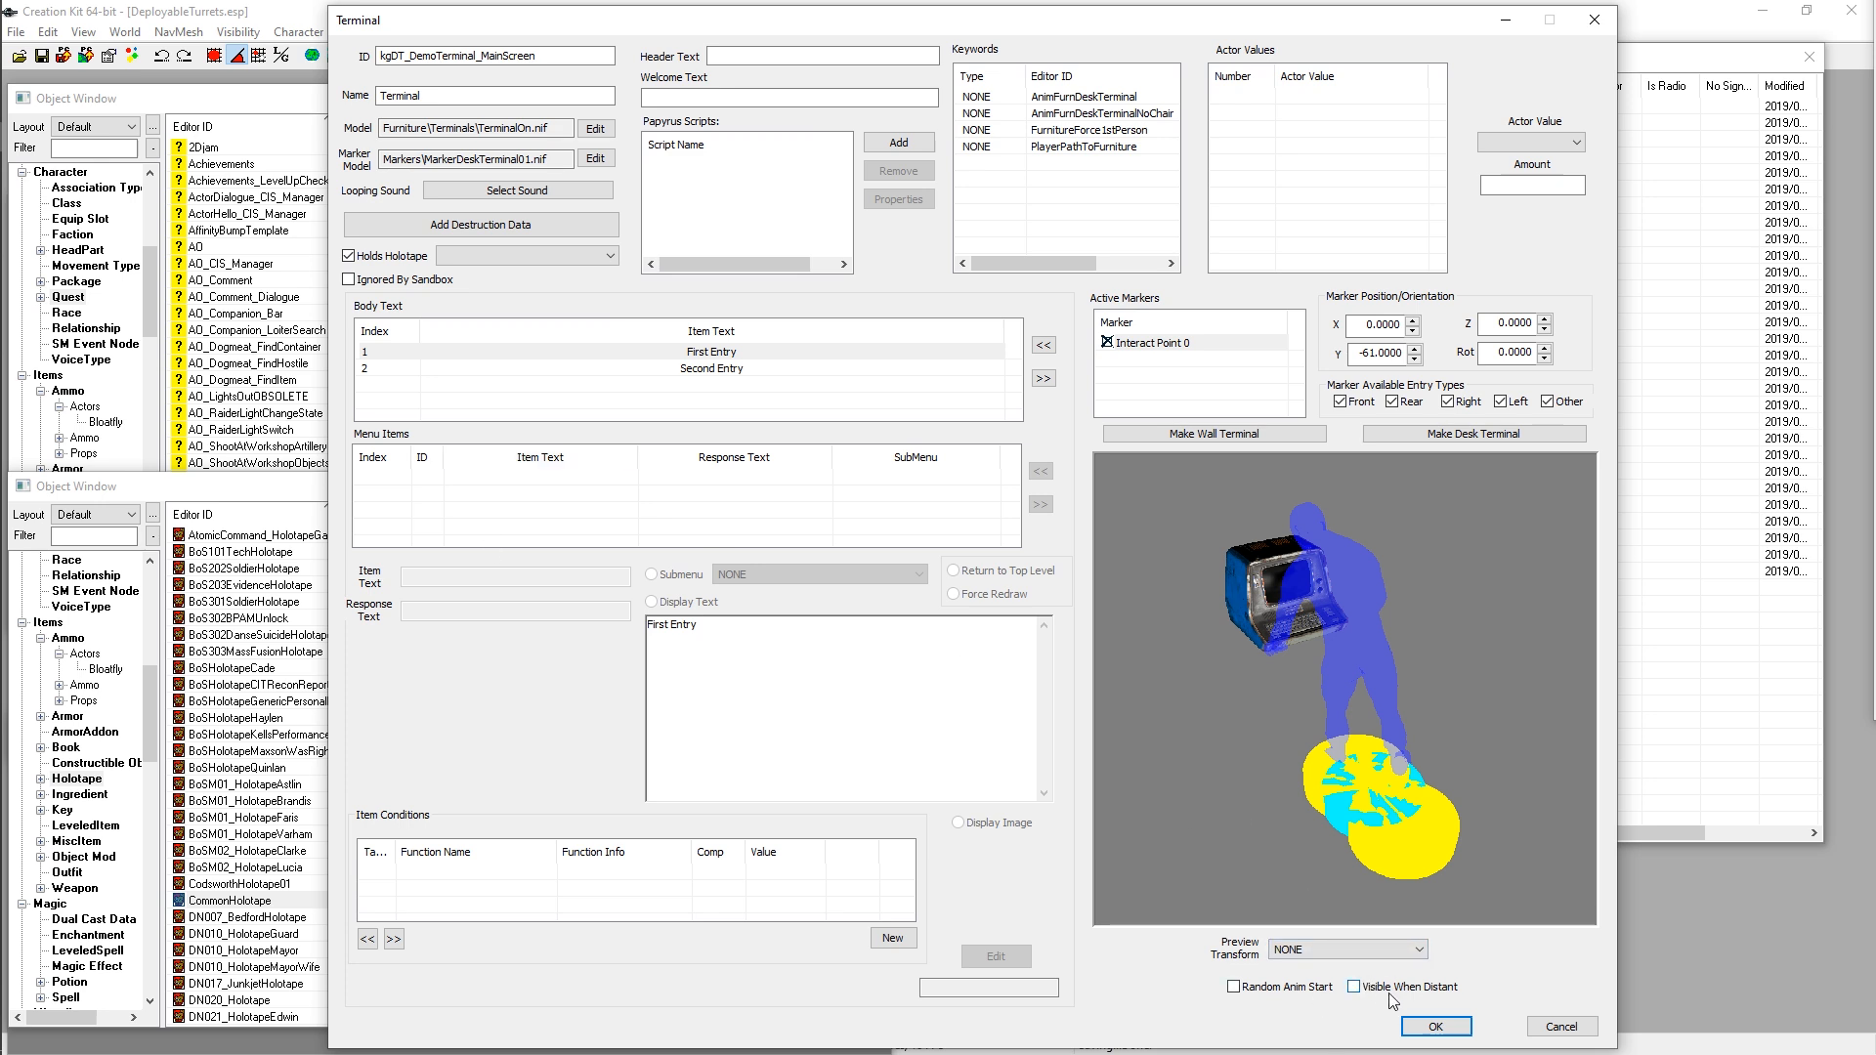
left_click_drag(1309, 635, 1309, 632)
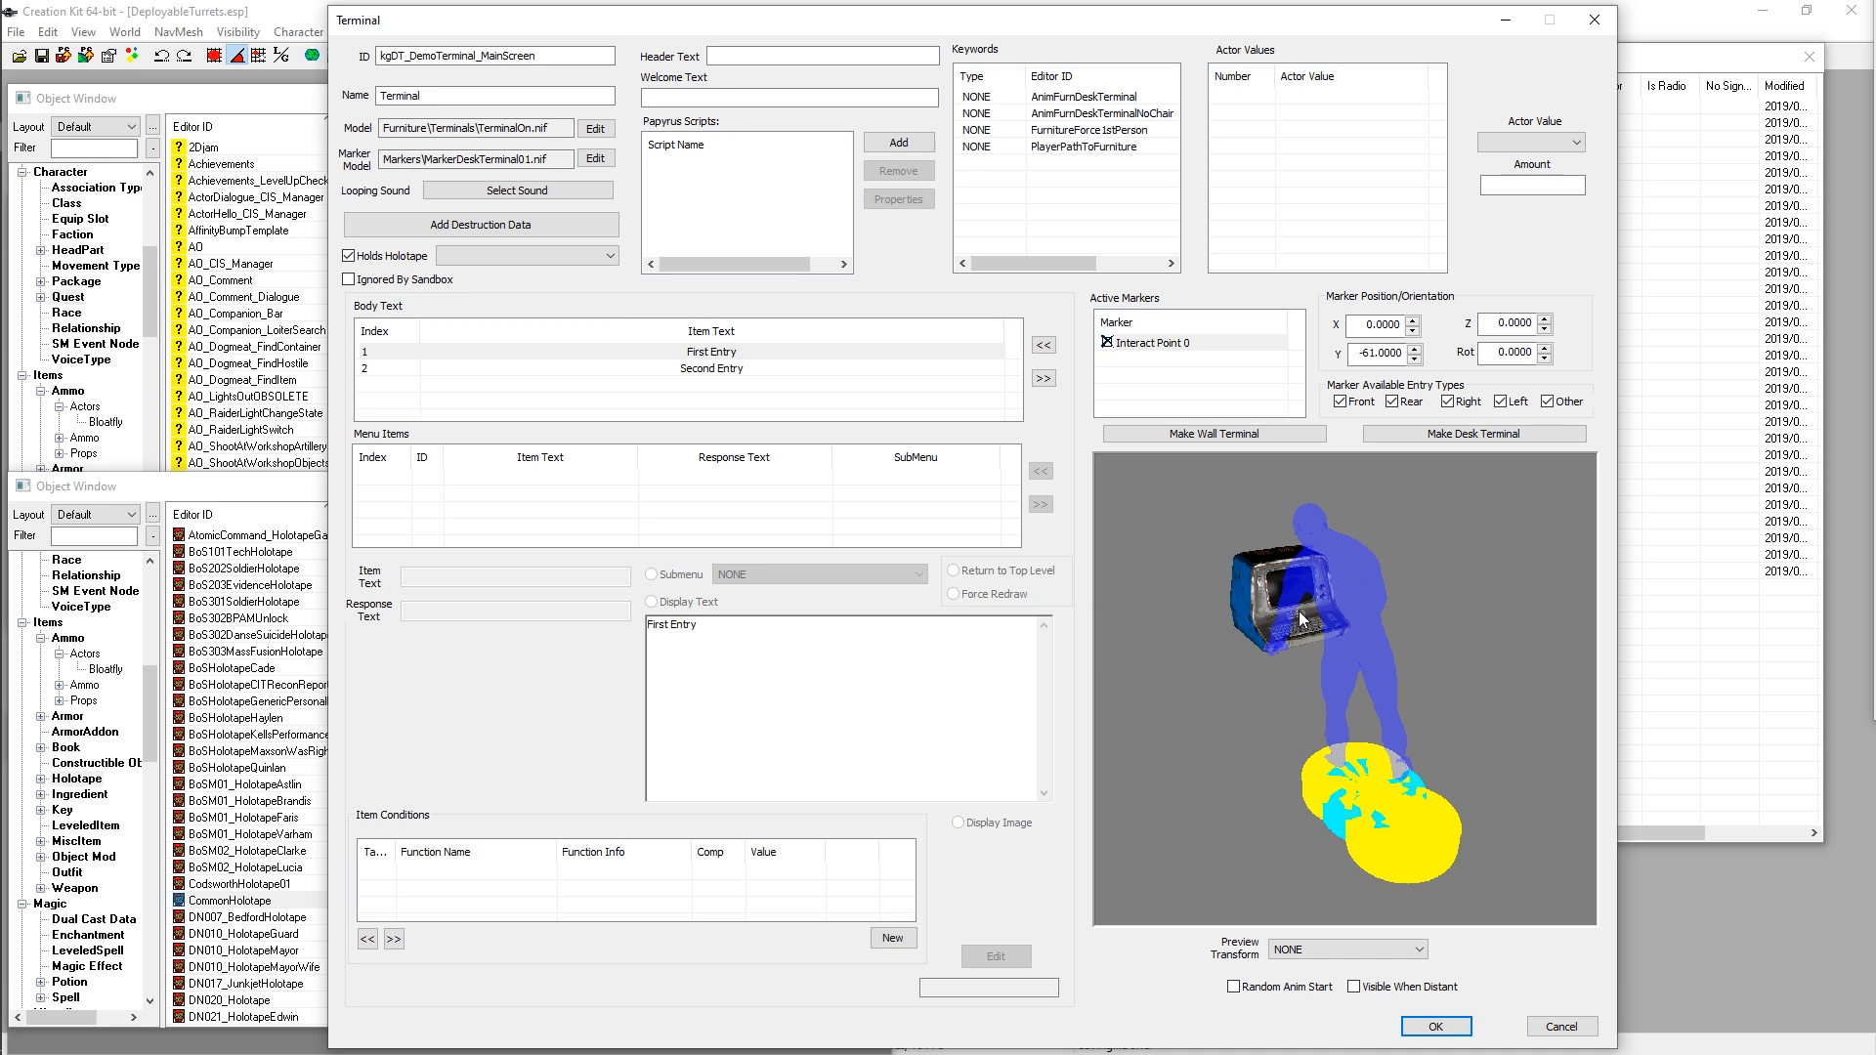
mouse_move(1280, 607)
middle_mouse_down()
mouse_move(1268, 594)
mouse_move(1297, 616)
mouse_move(1280, 561)
middle_mouse_up()
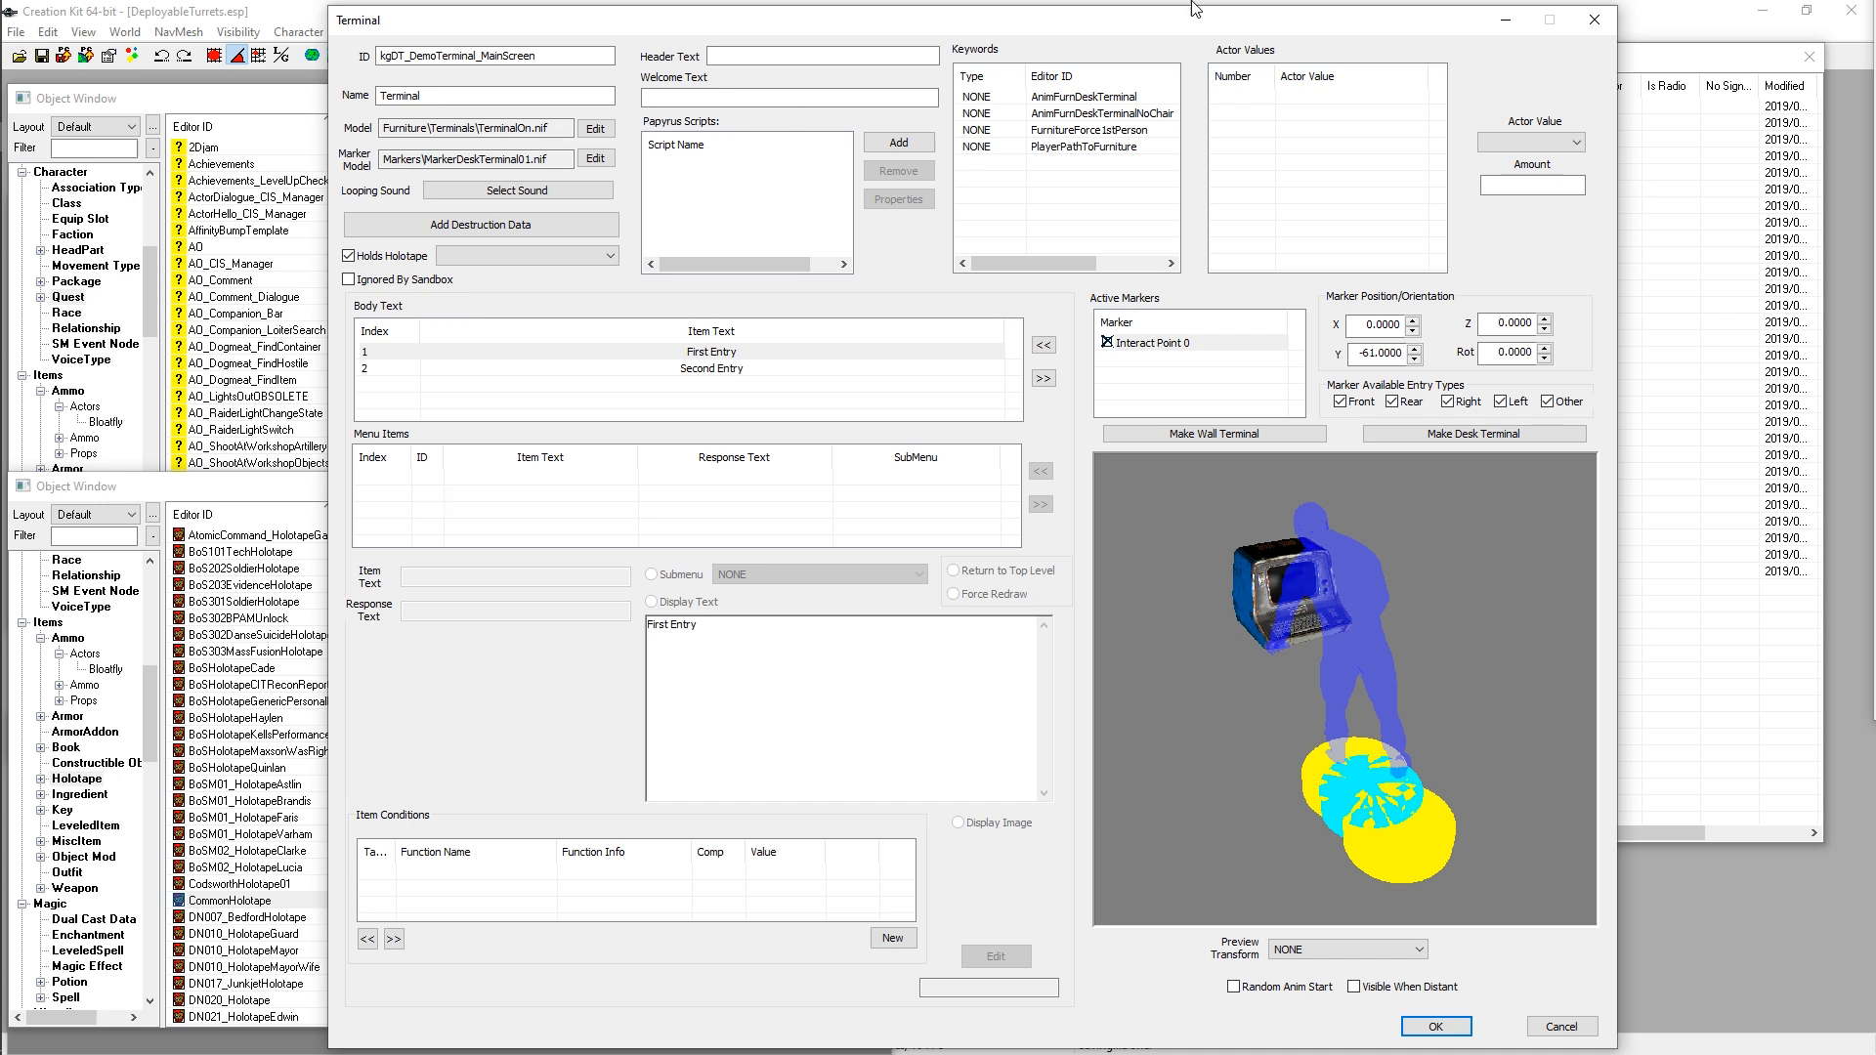
mouse_move(1317, 714)
left_mouse_down()
mouse_move(1345, 651)
mouse_move(1348, 683)
left_mouse_up()
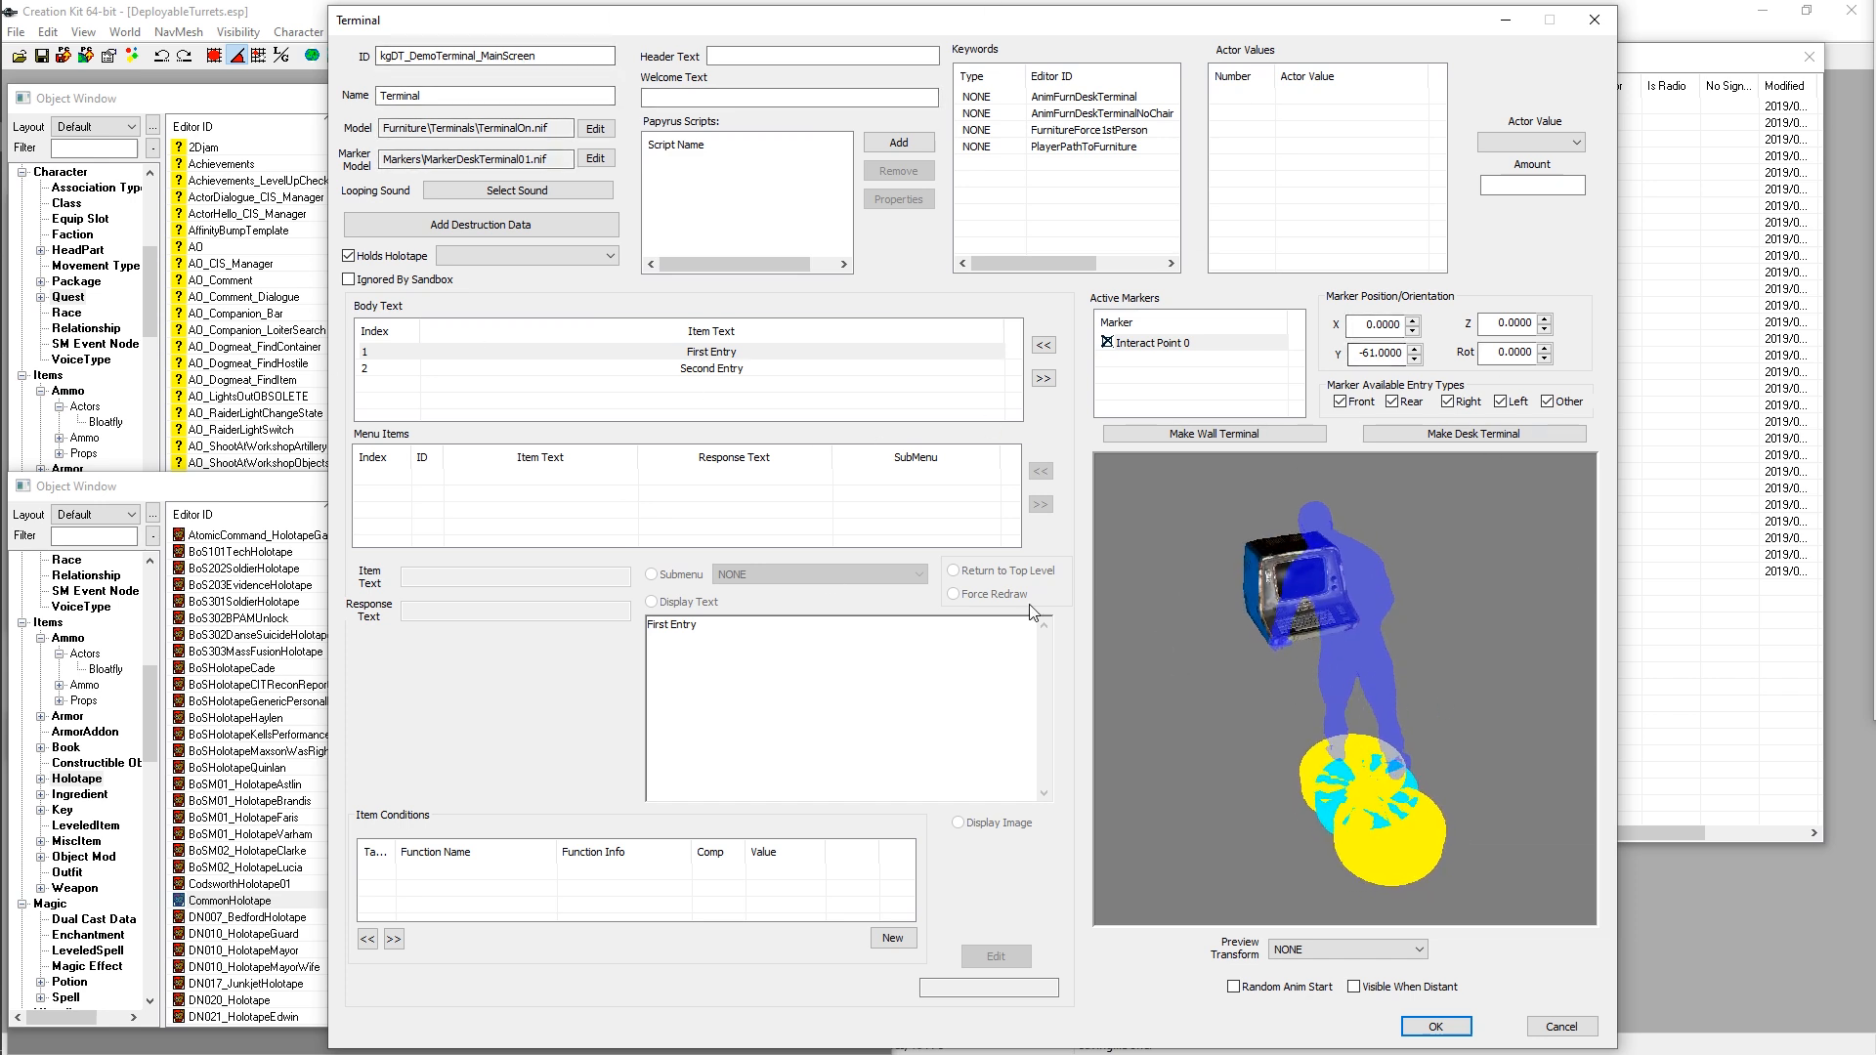
Step: Delete the Second Entry item from the terminal's body text
left_click(710, 370)
left_click(709, 369)
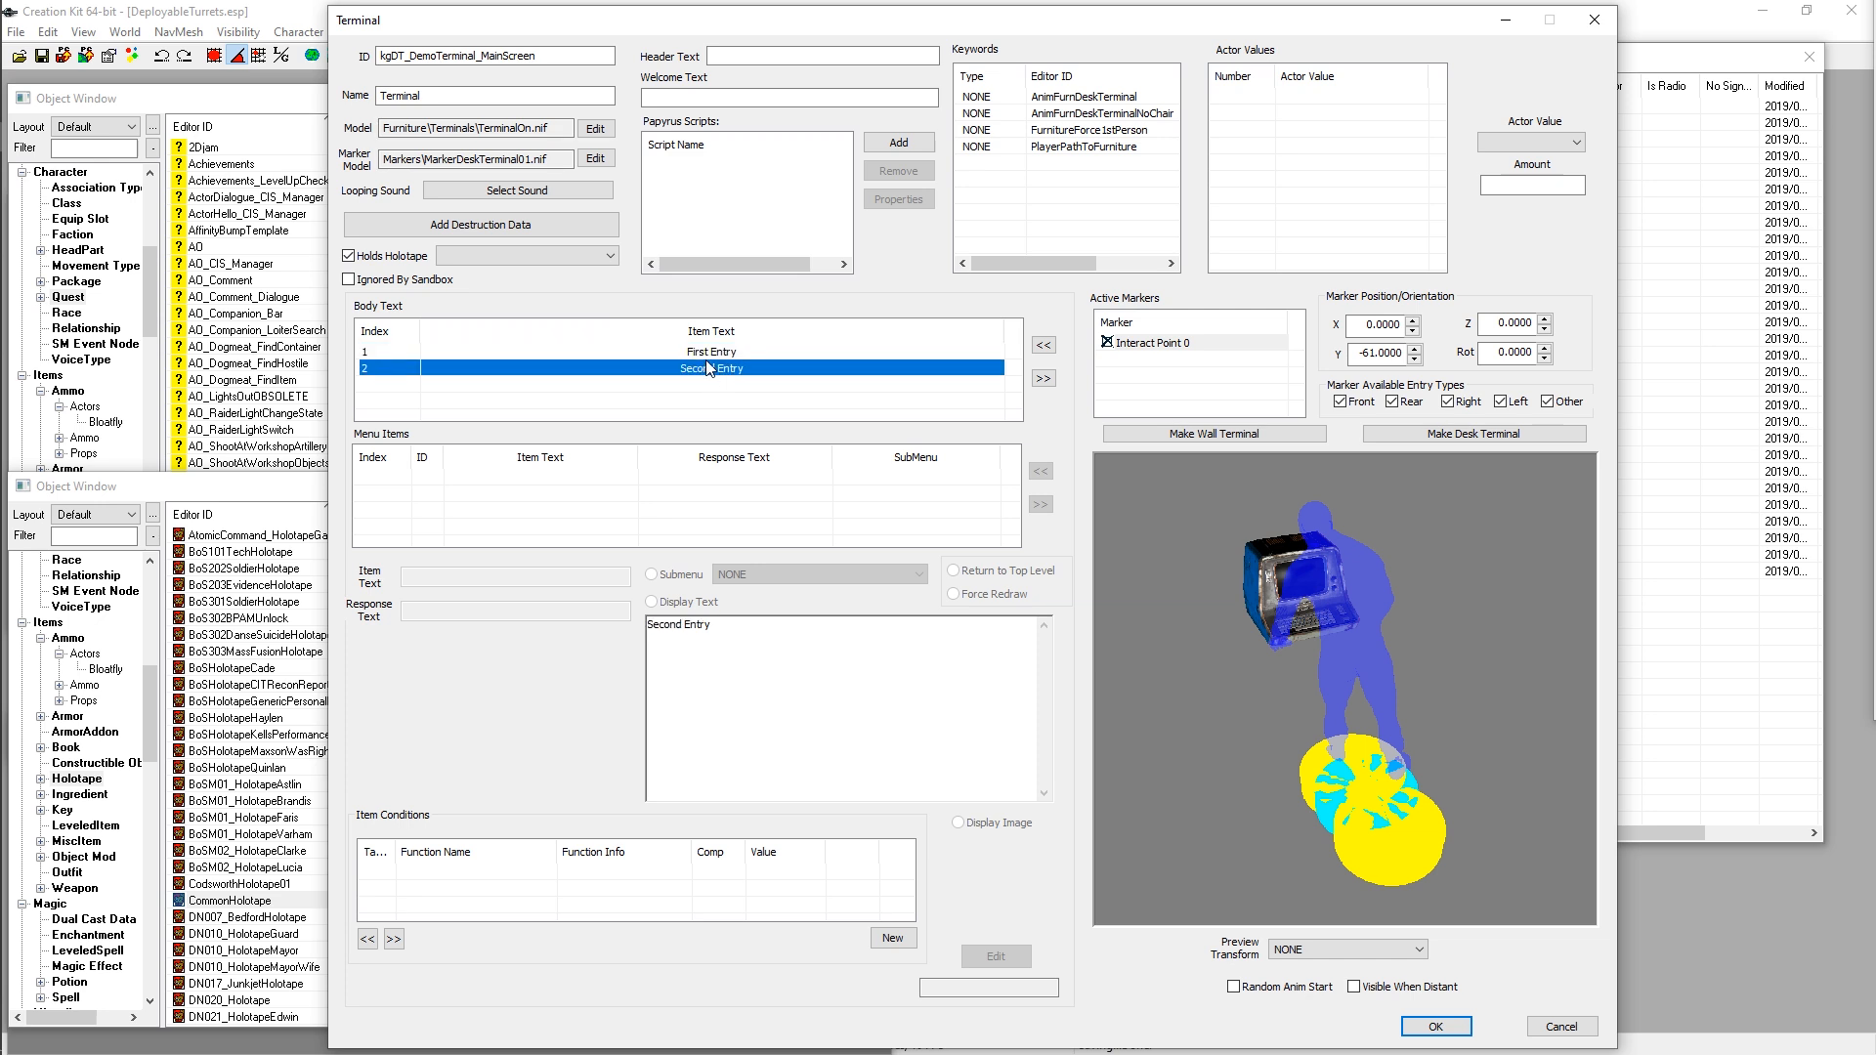
right_click(721, 374)
left_click(788, 402)
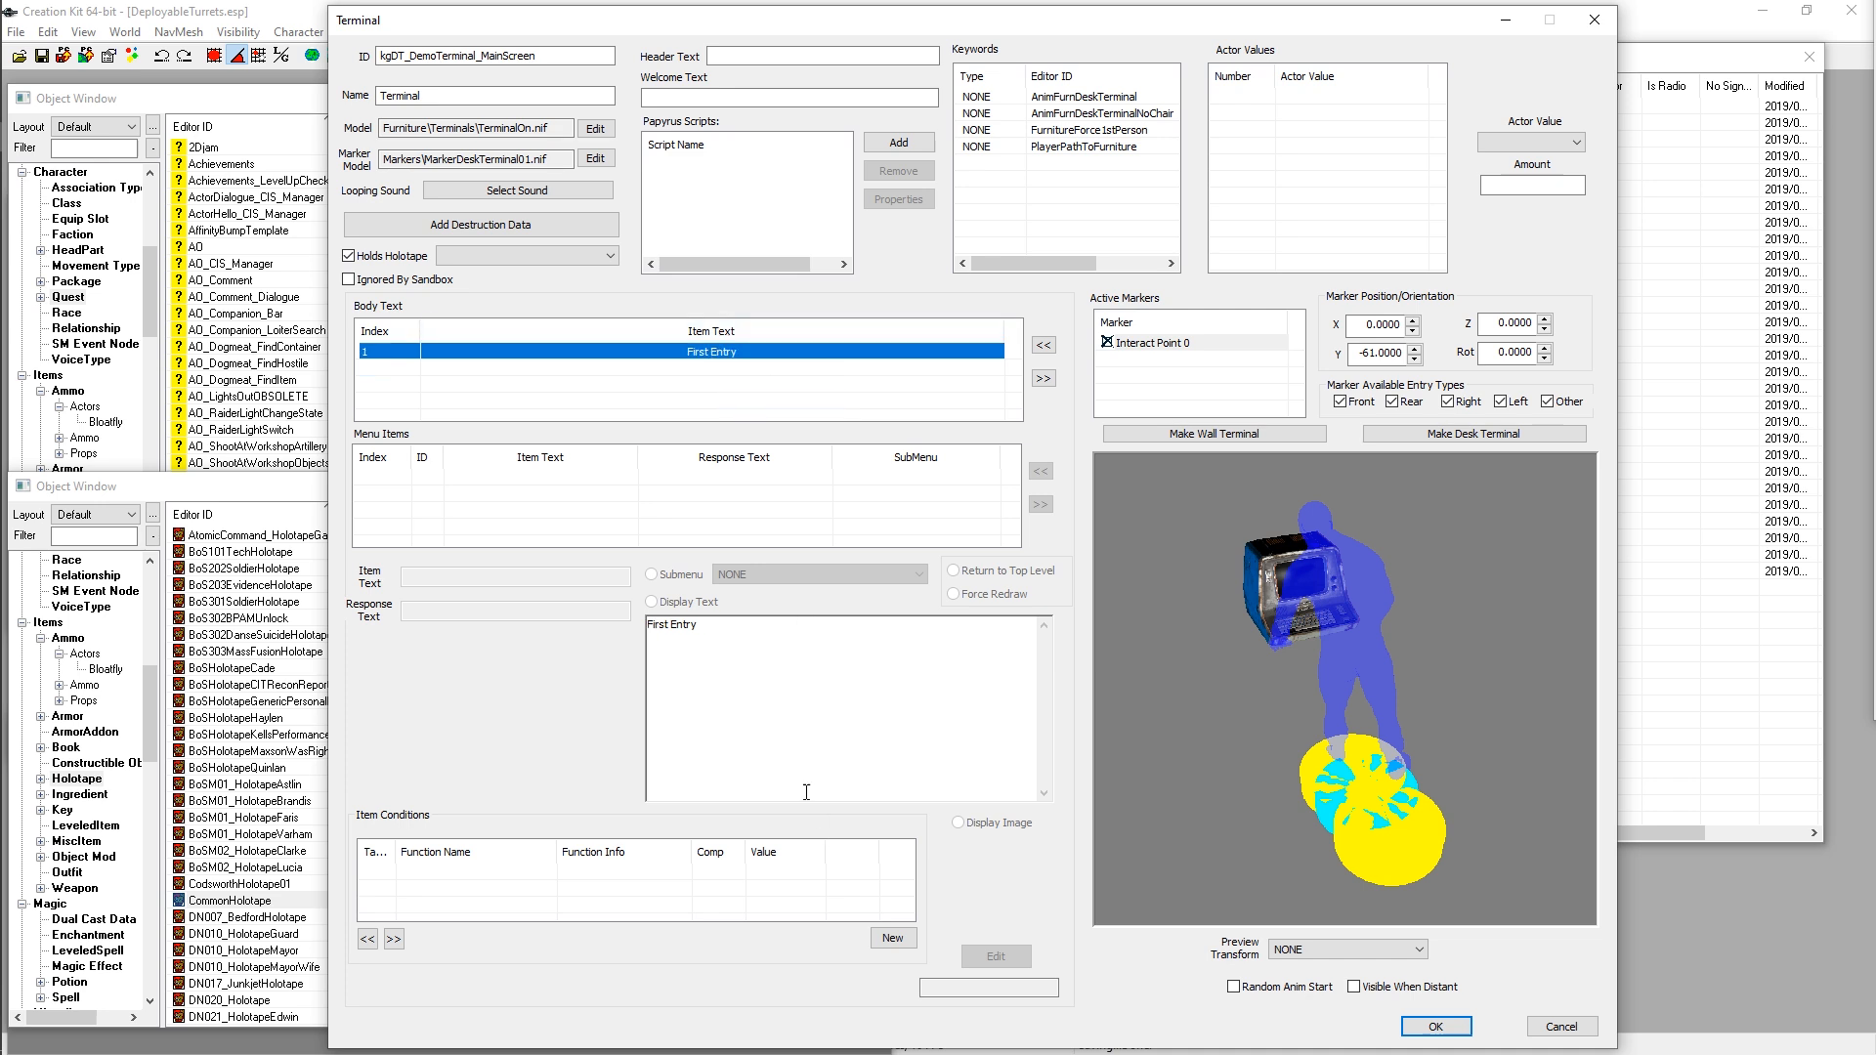
left_click_drag(712, 628, 595, 630)
left_click(720, 365)
left_click(717, 352)
left_click(779, 382)
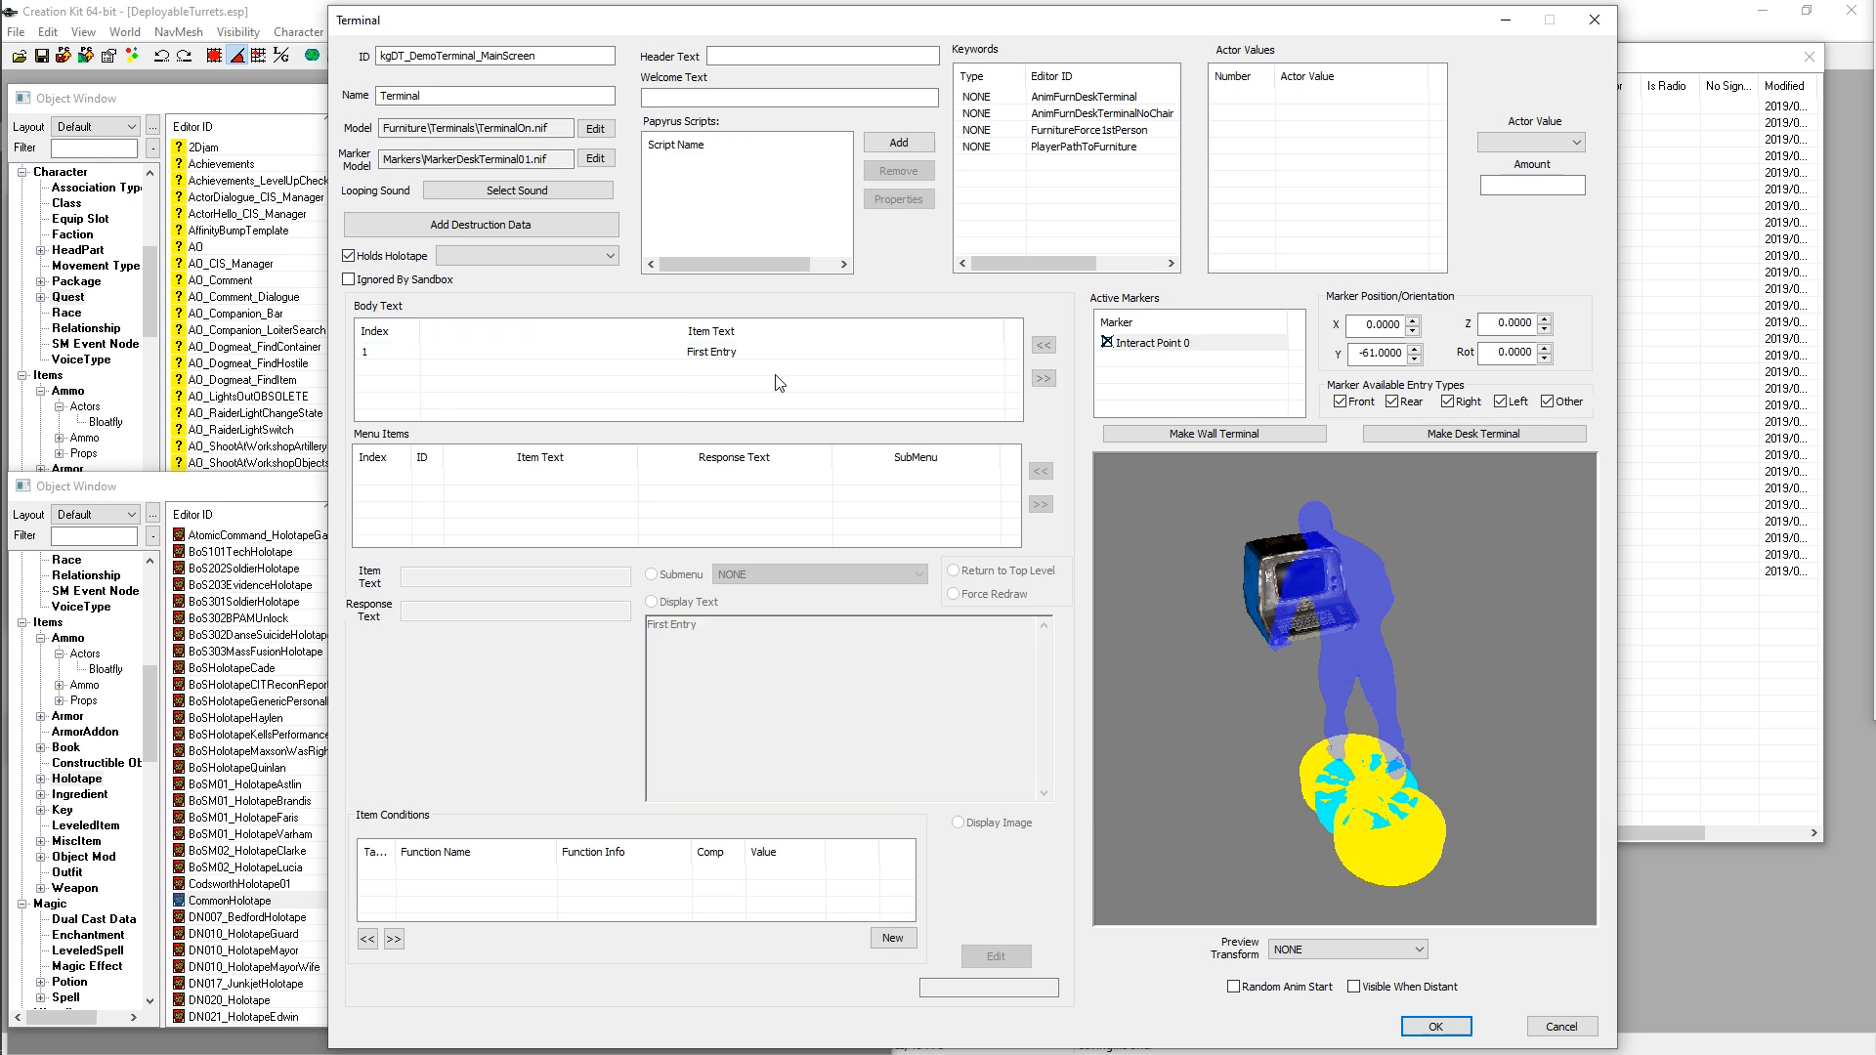
Step: Examine the display text and item conditions of the First Entry body text item
left_click(712, 354)
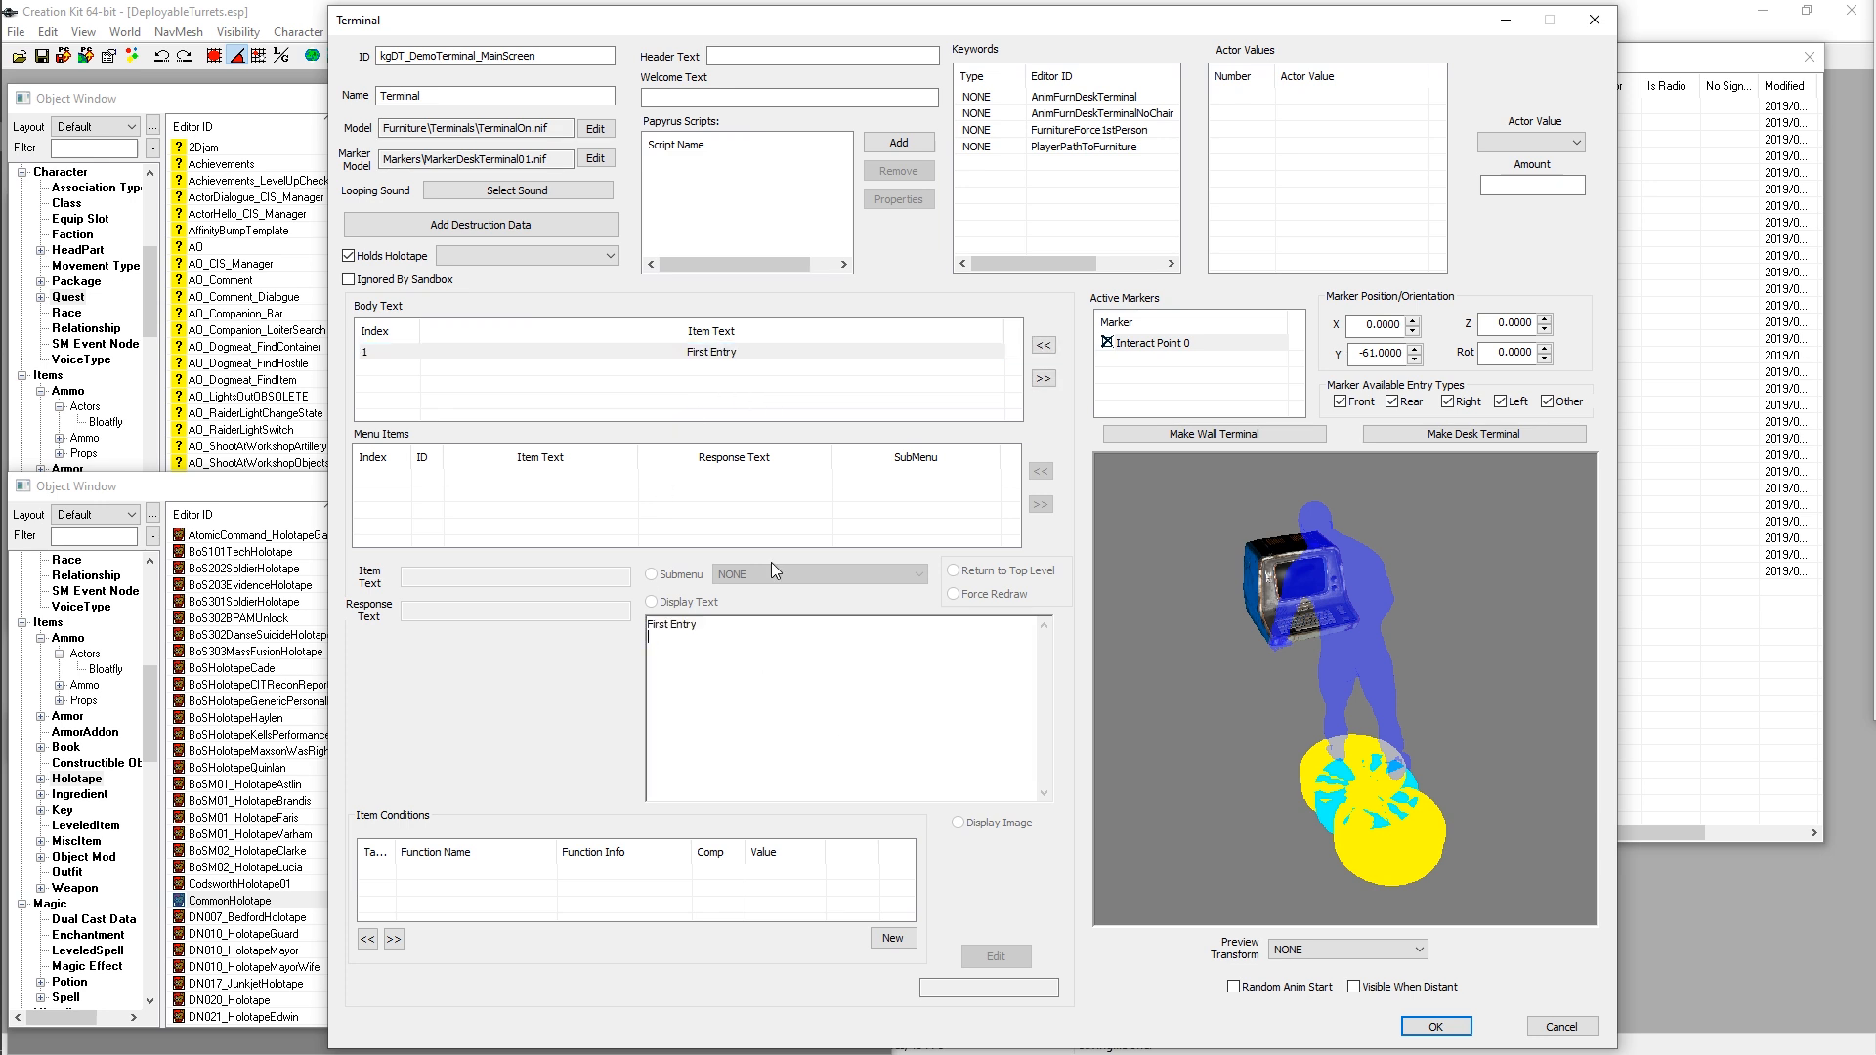
left_click(624, 370)
left_click(712, 354)
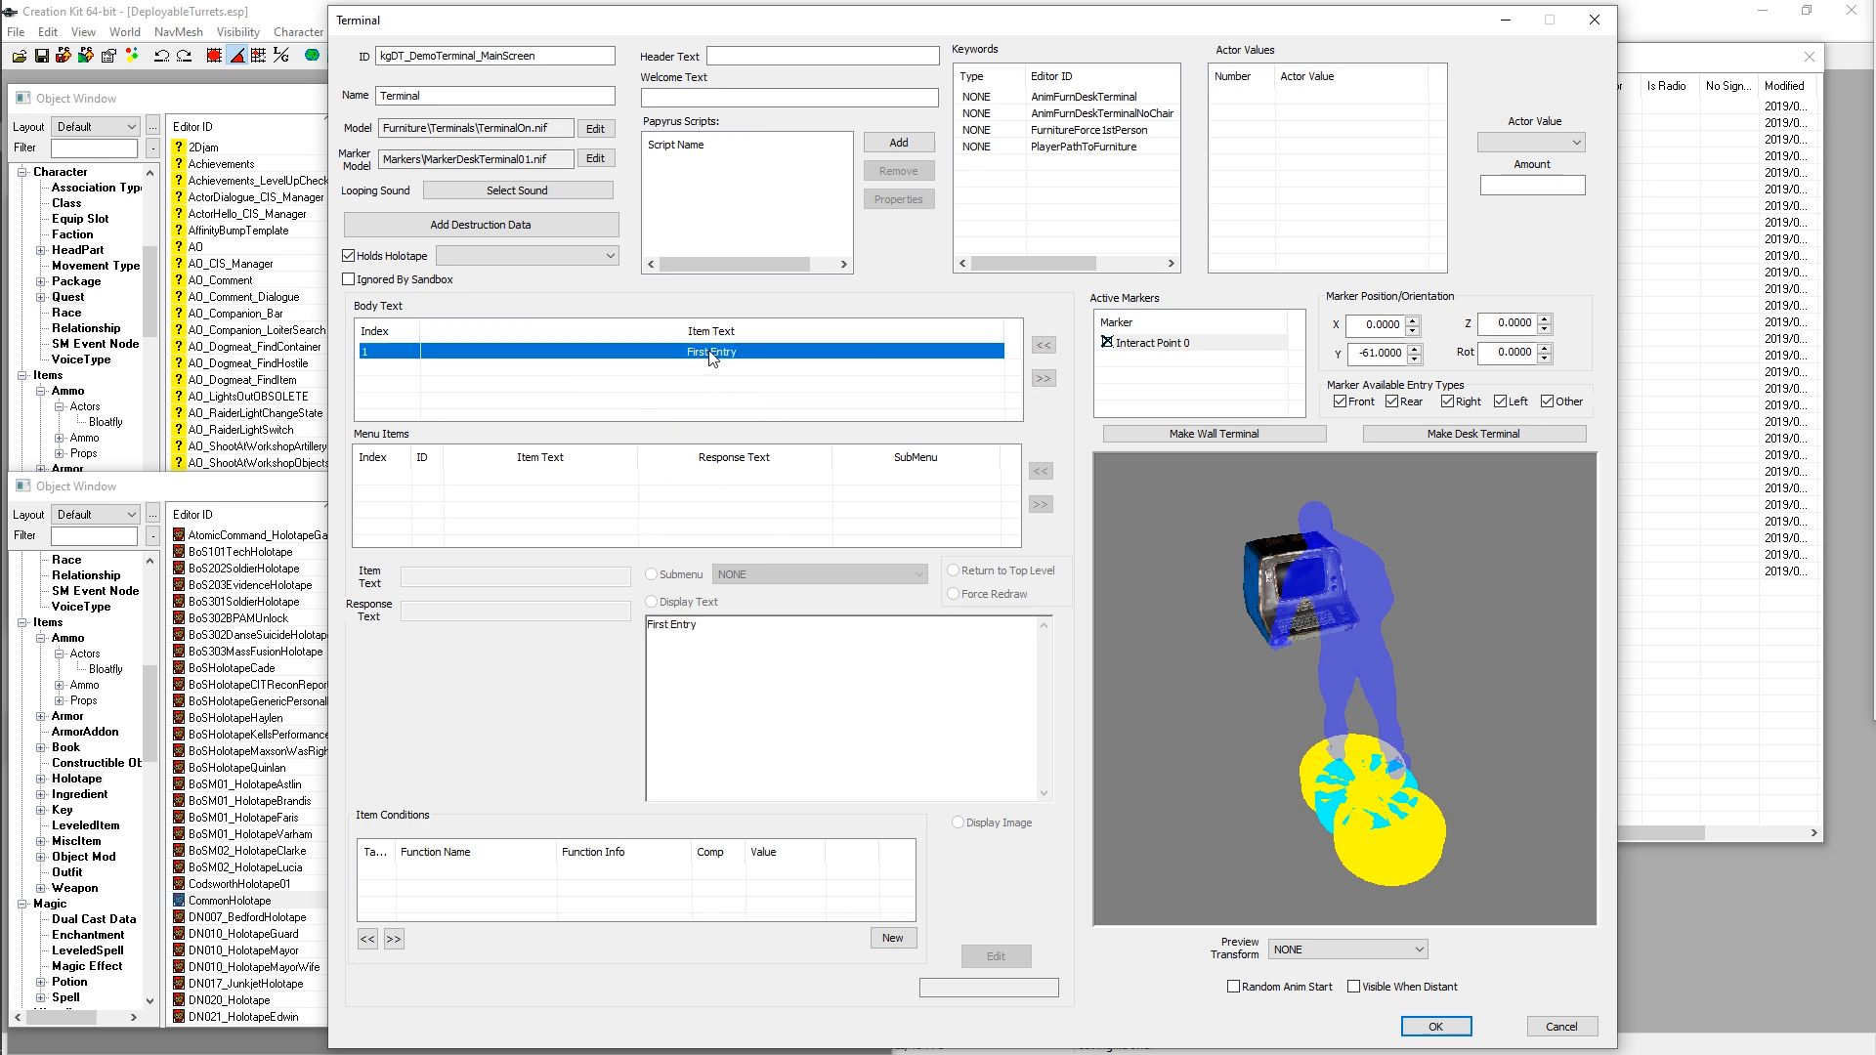
left_click(607, 376)
left_click(740, 356)
left_click(706, 381)
left_click(734, 356)
left_click(701, 383)
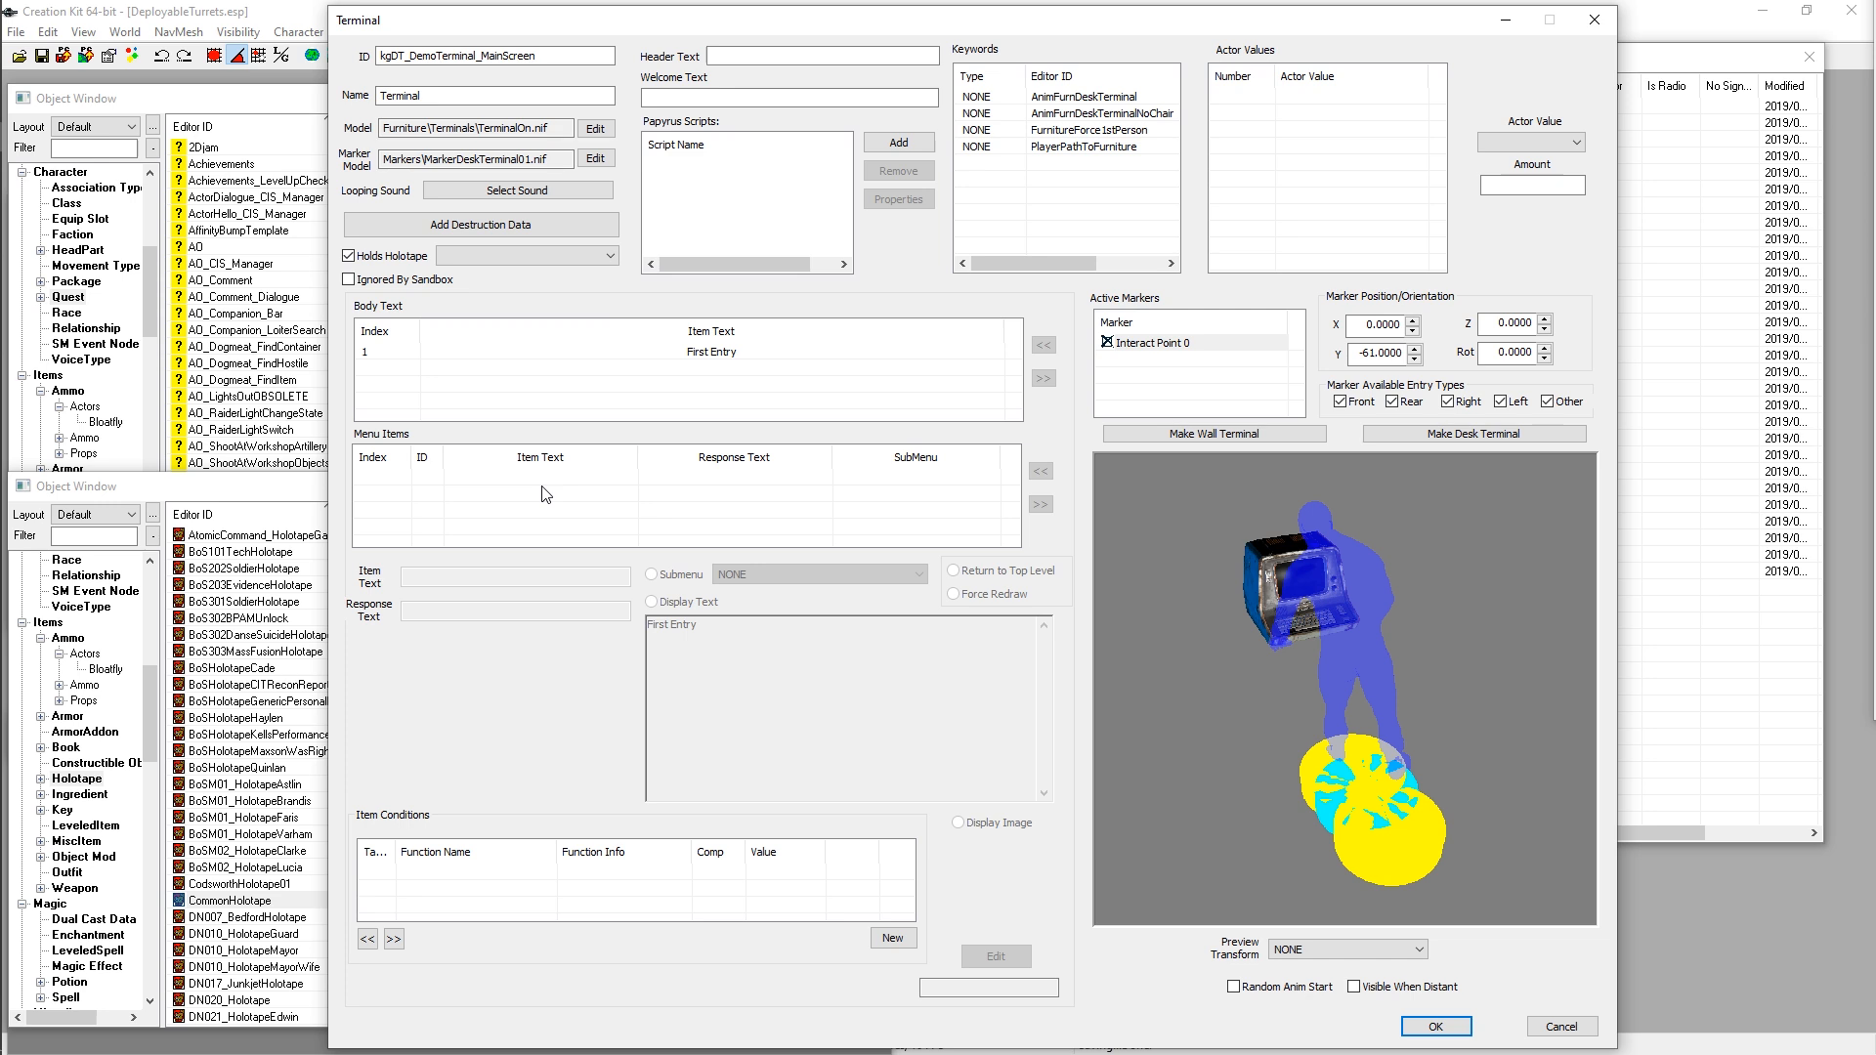
Step: Add a menu item with the item text "Toggleable Option: ON", ignoring the spelling suggestion for "Toggleable"
right_click(597, 482)
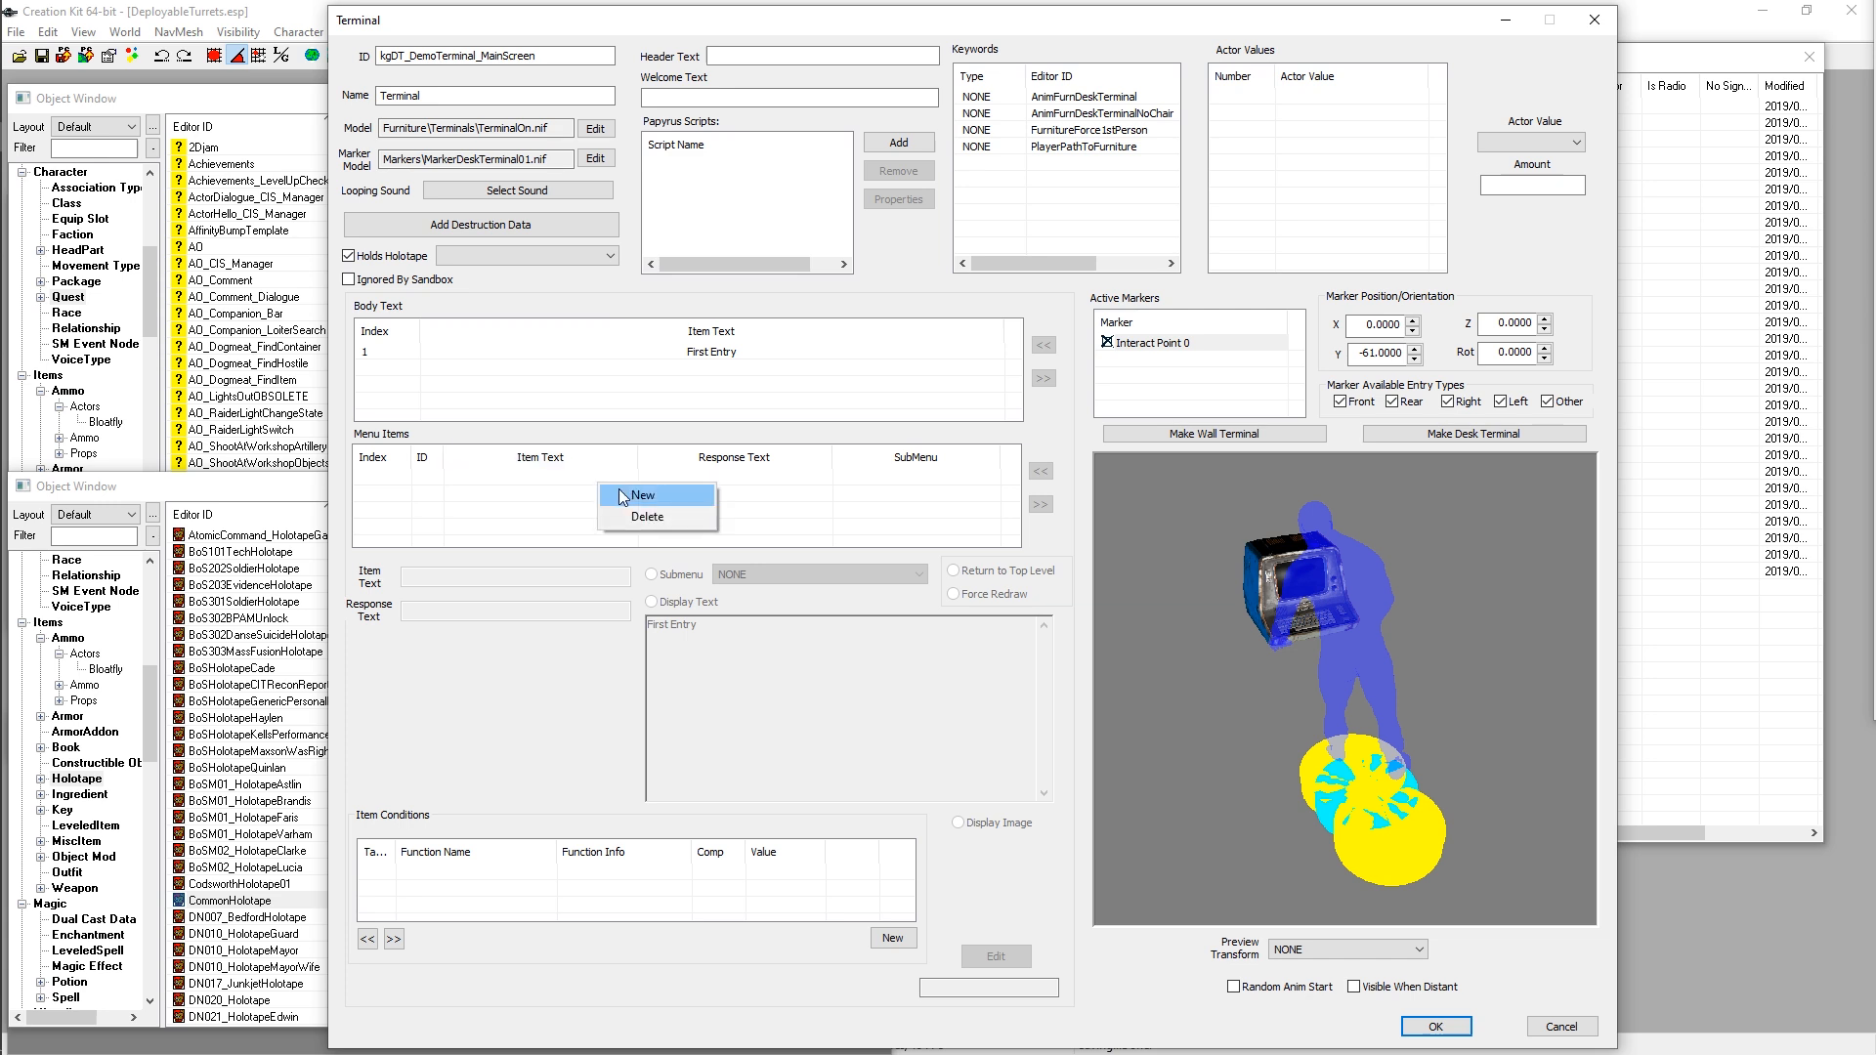
left_click(617, 494)
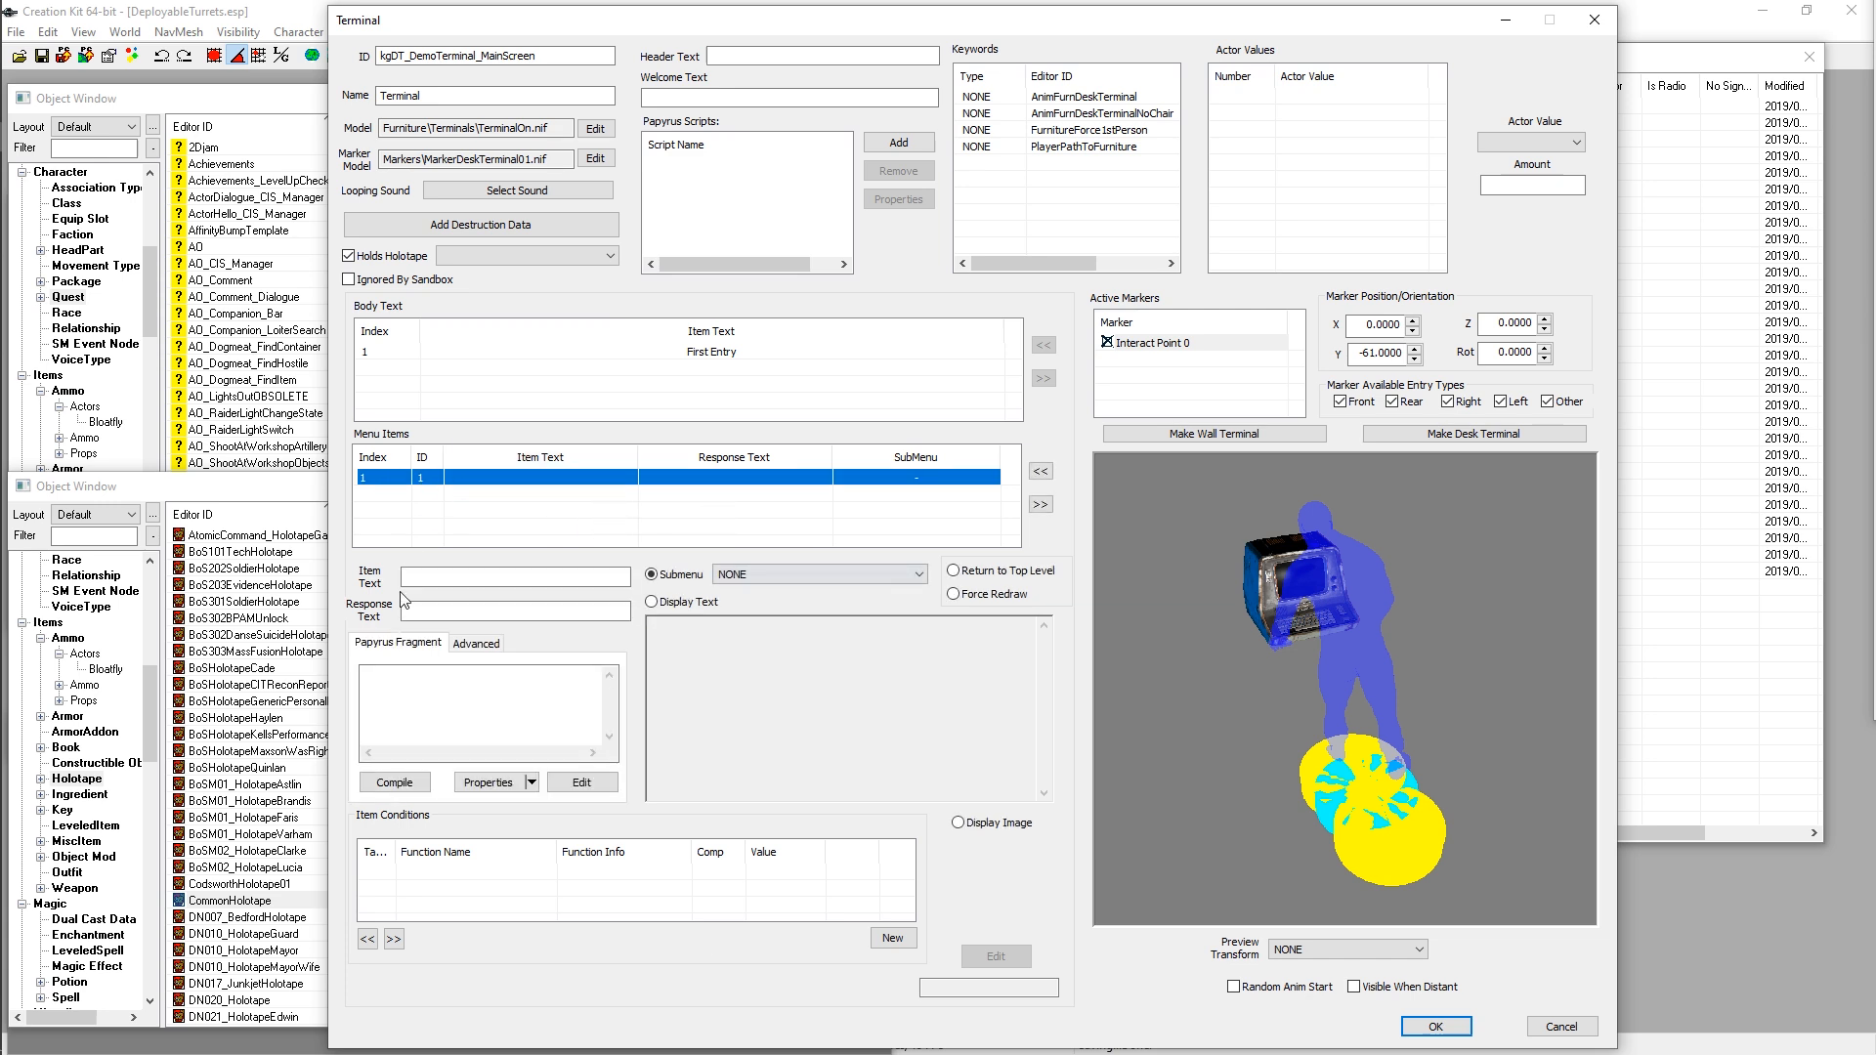
left_click(440, 672)
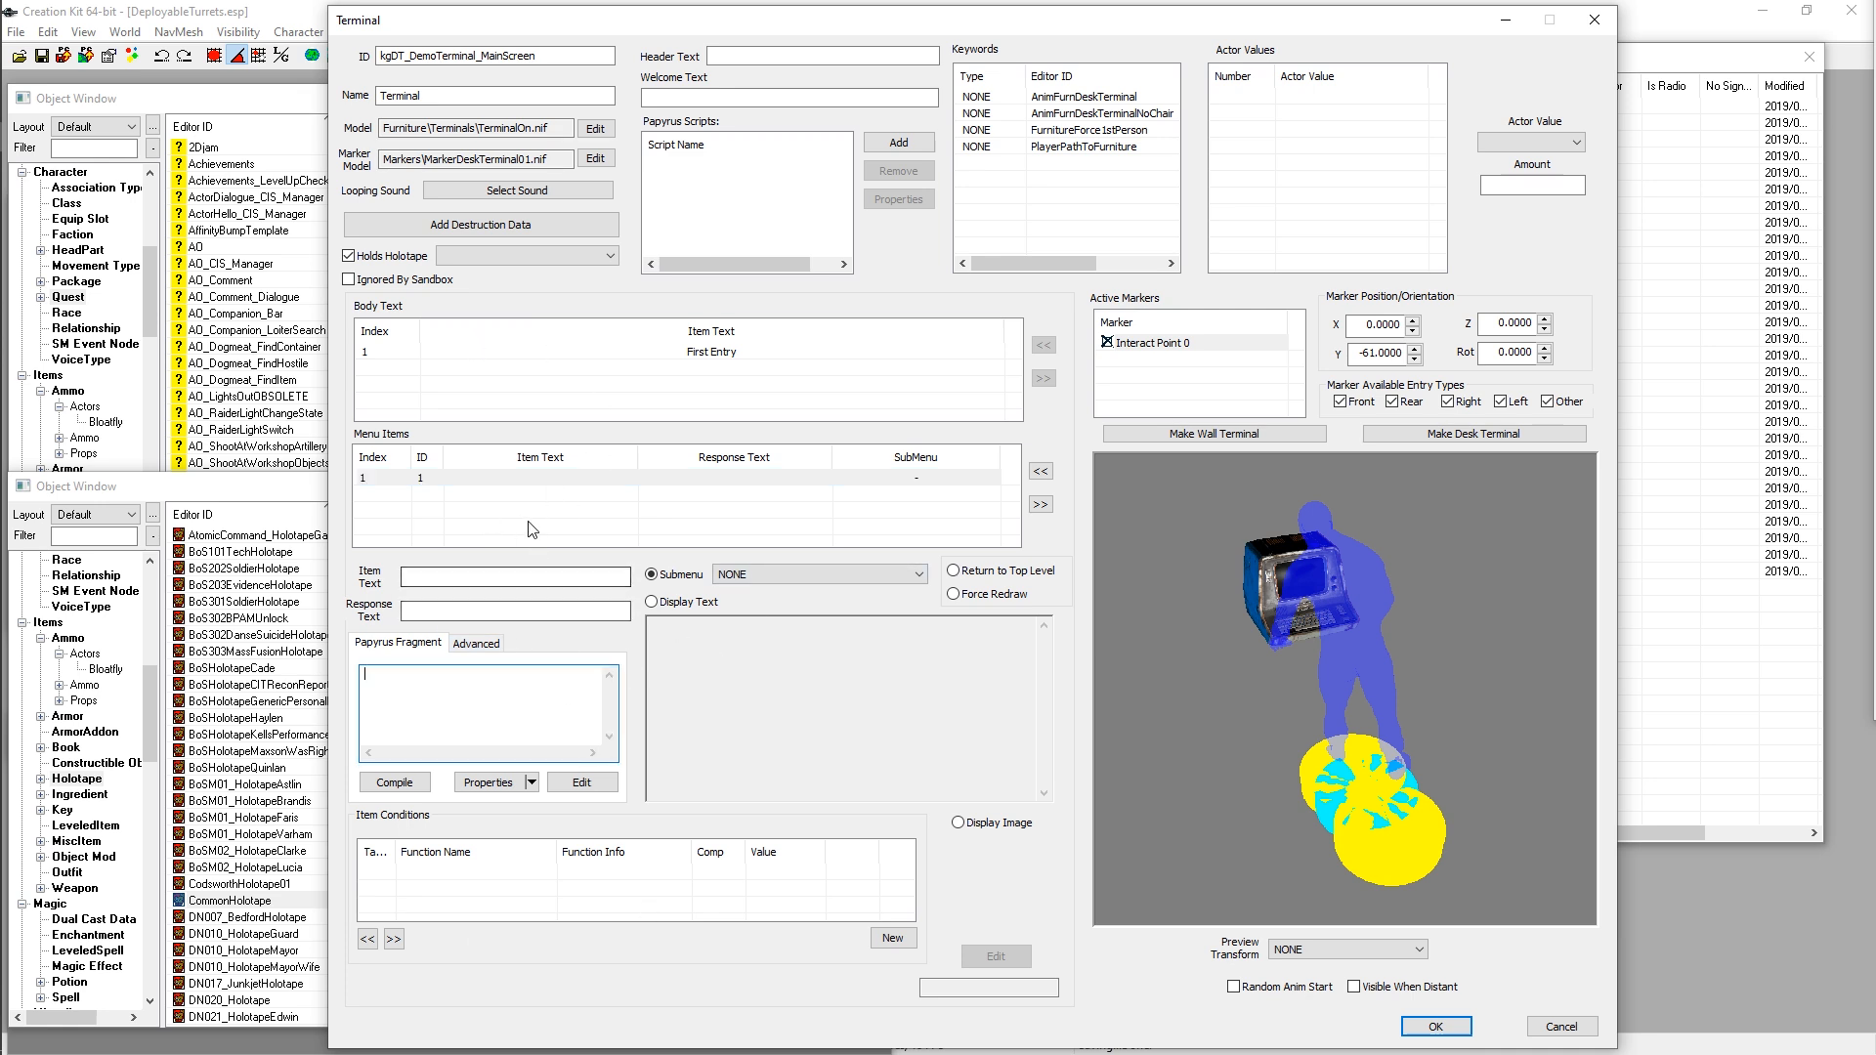
left_click(445, 576)
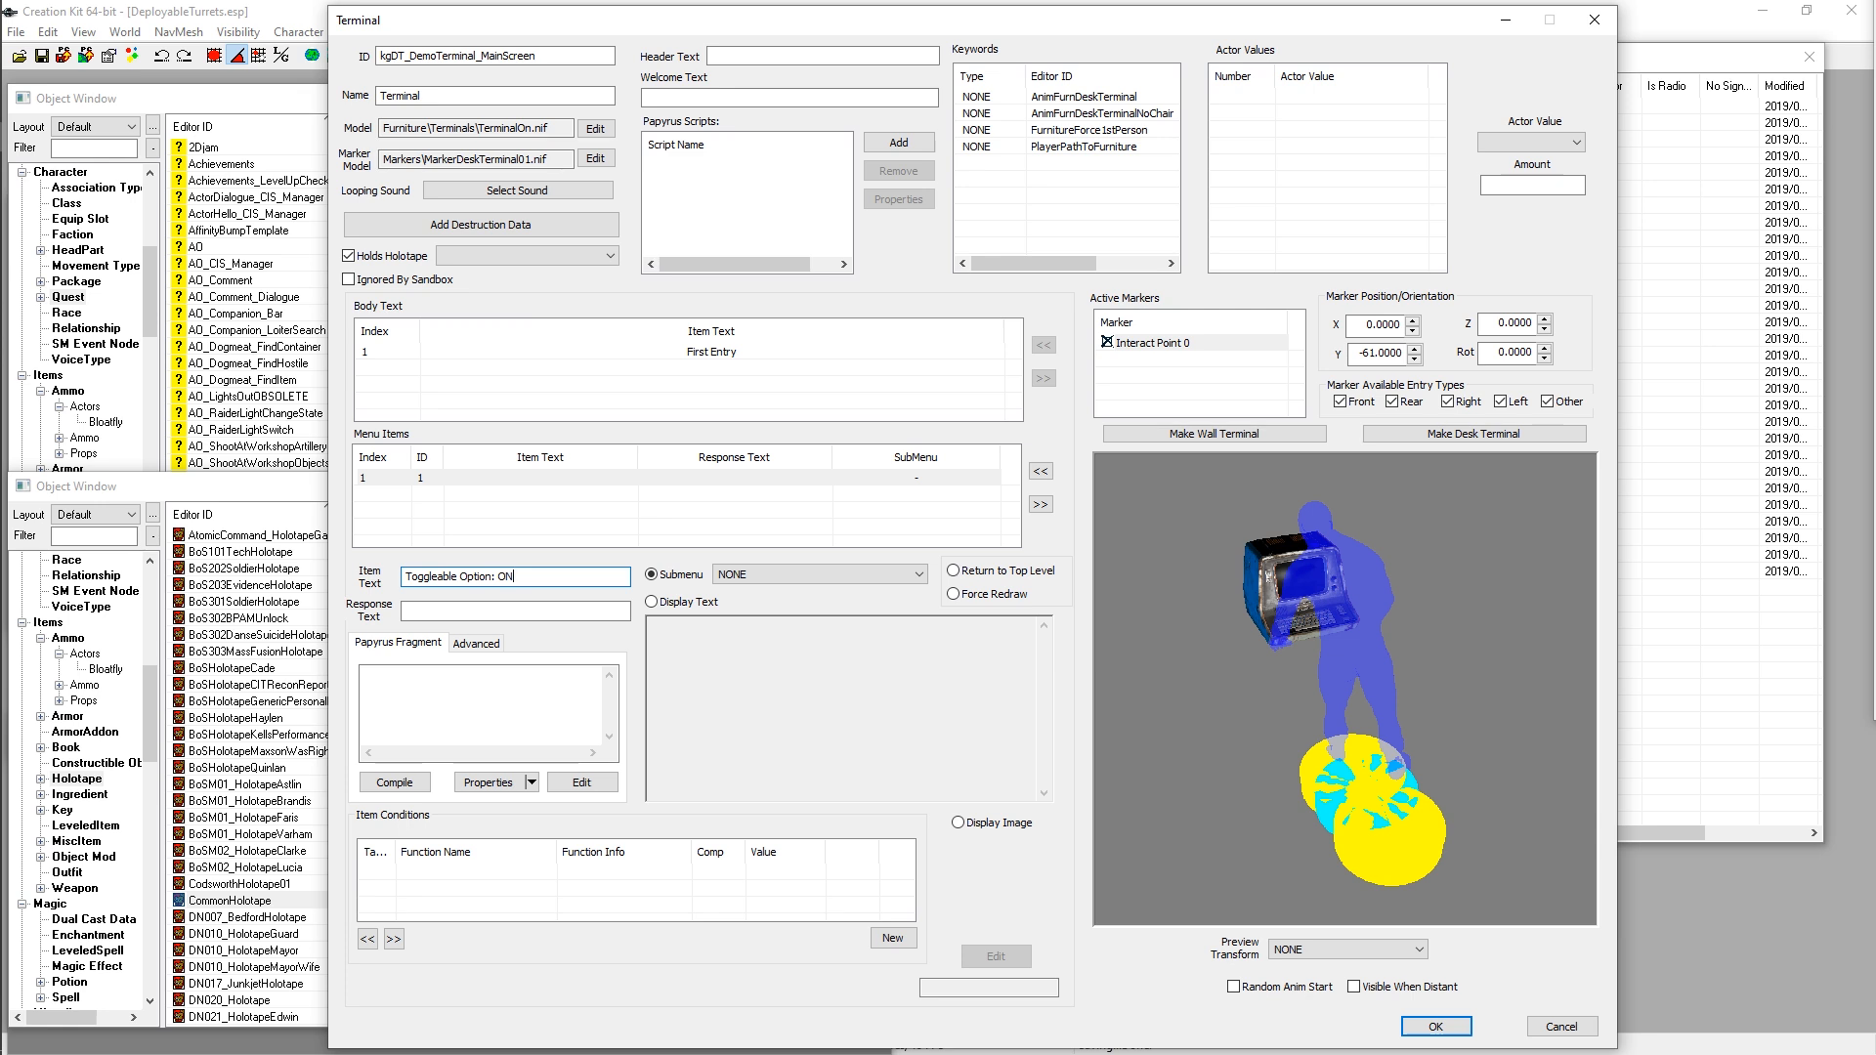
left_click(592, 488)
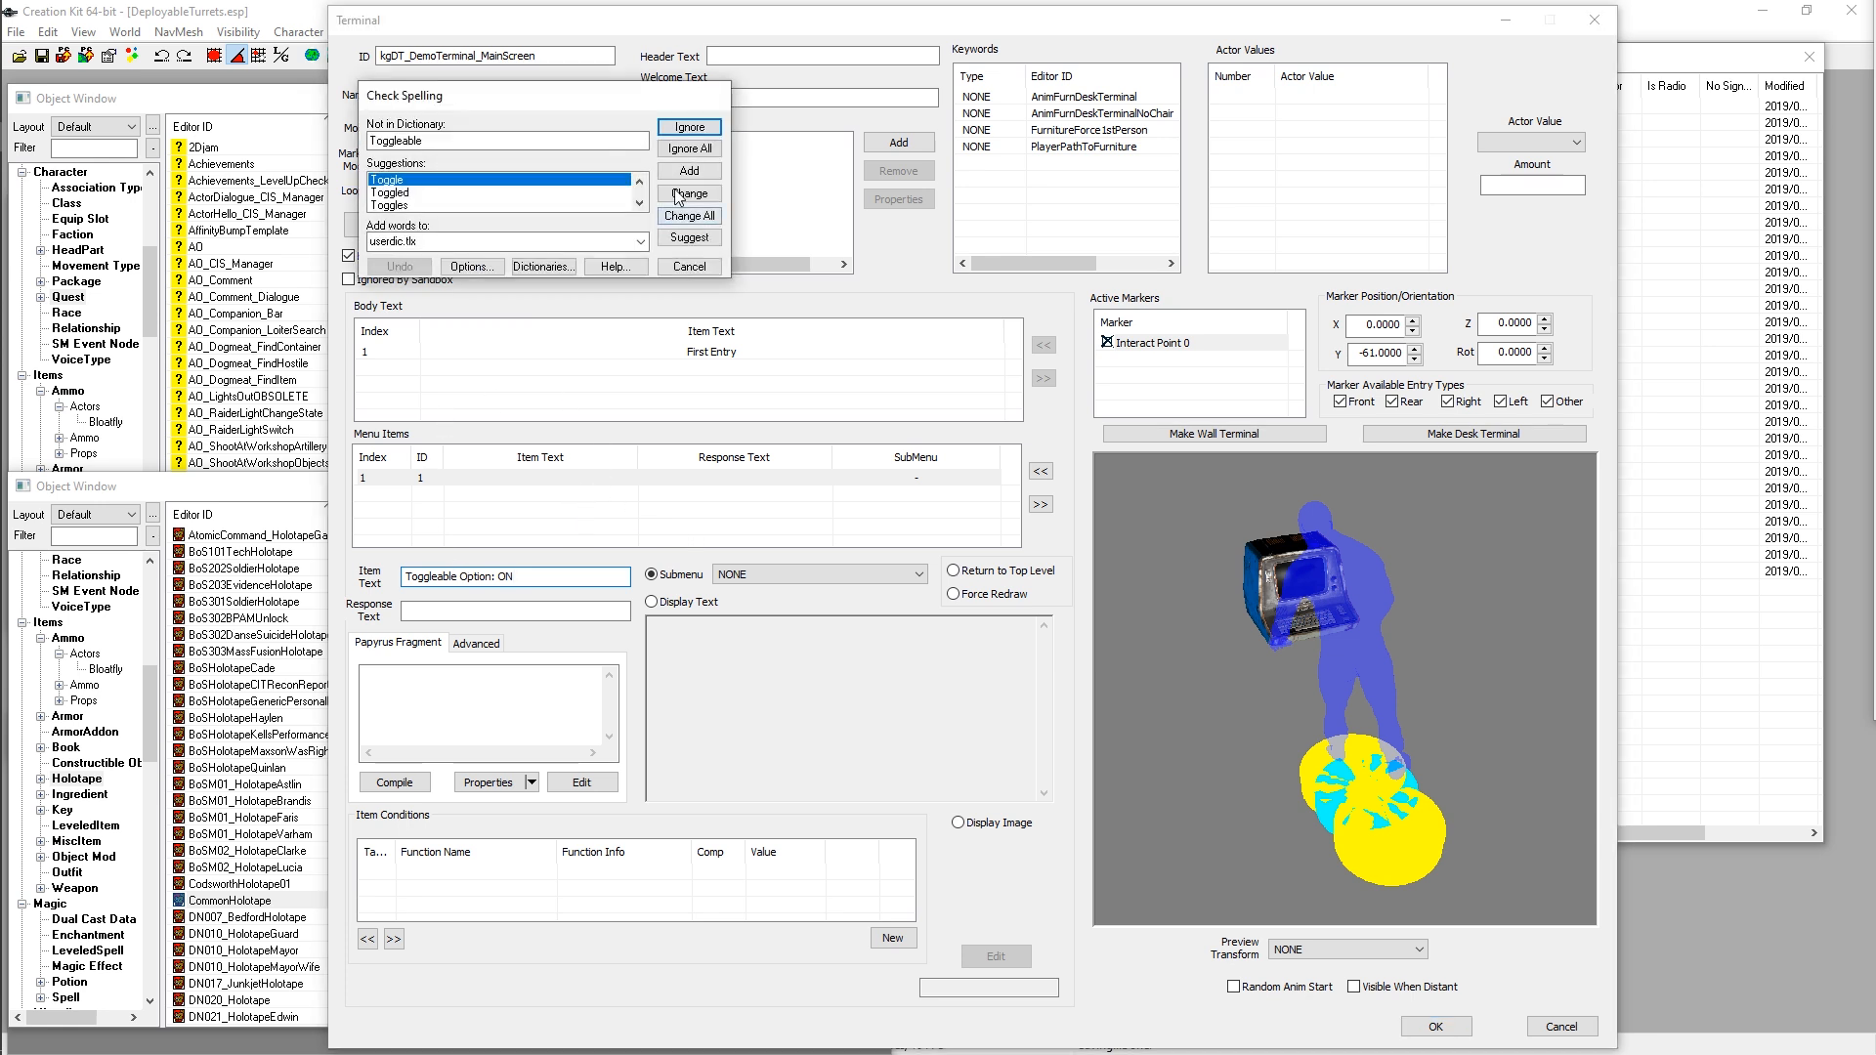
left_click(689, 127)
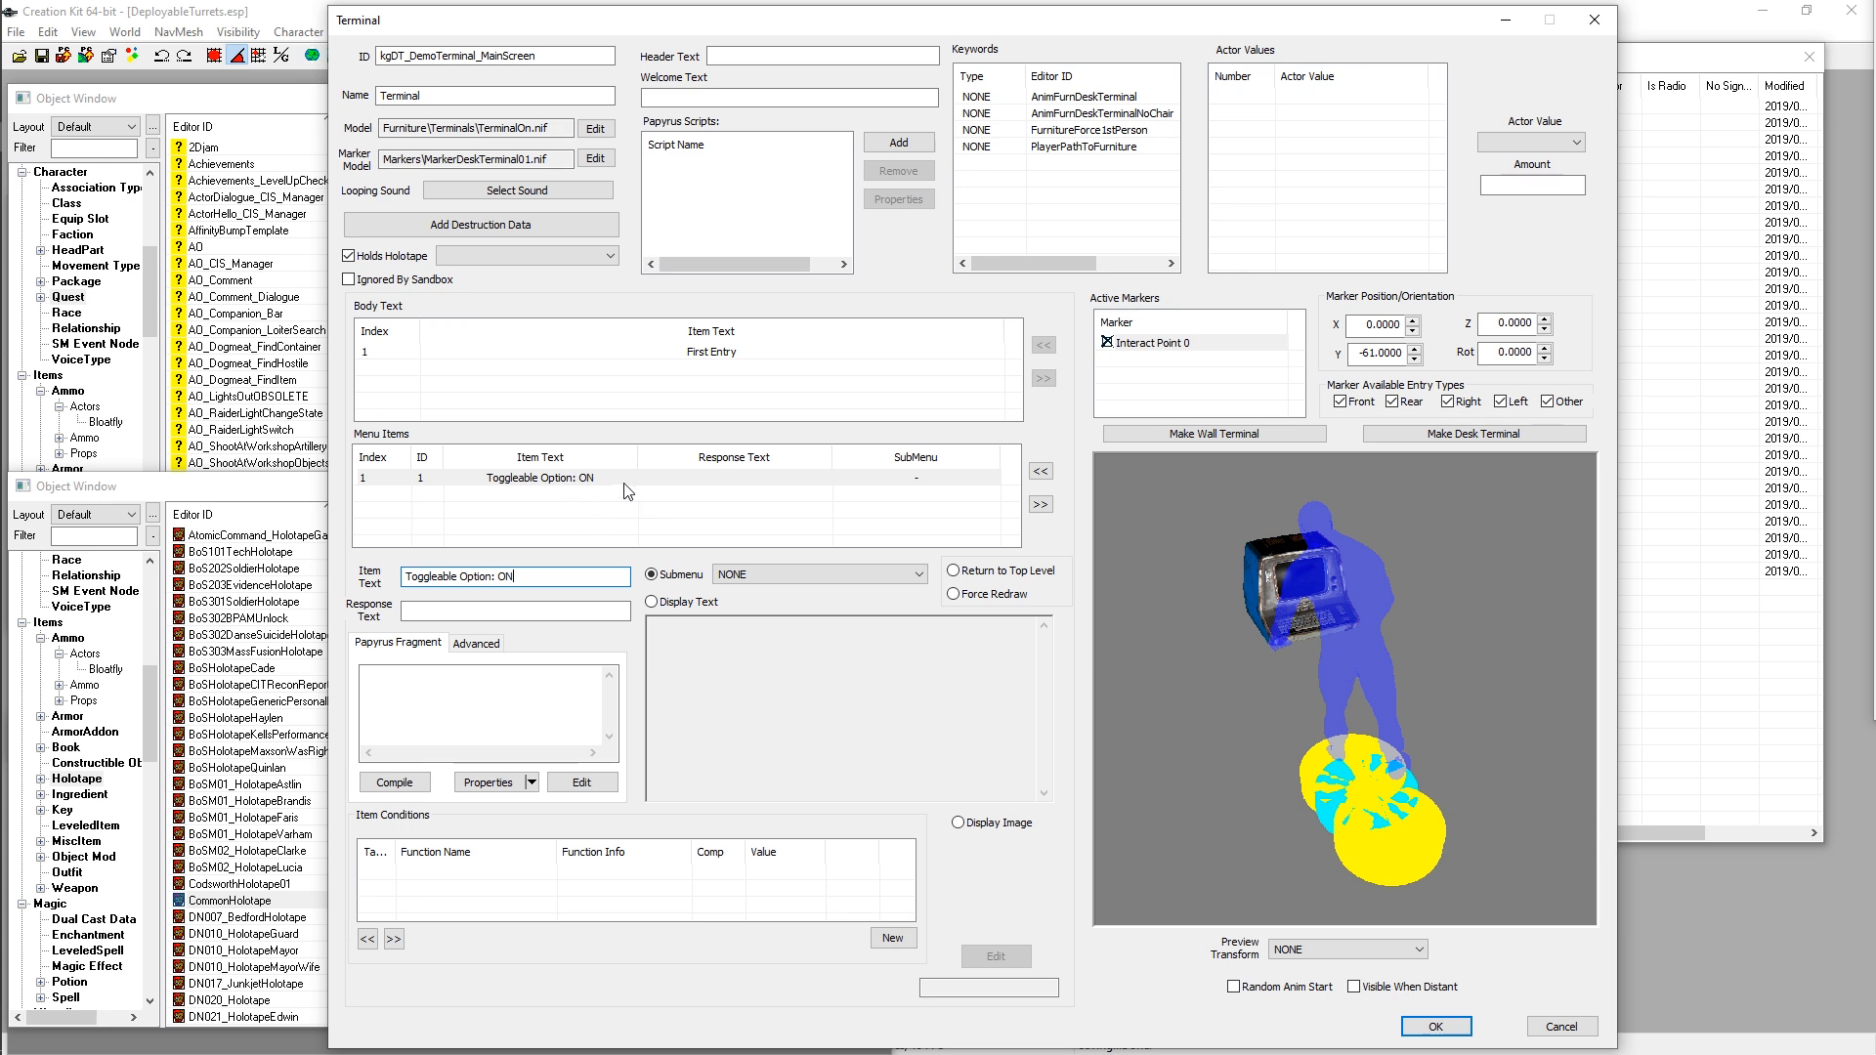
Step: Examine the item text of the Toggleable Option: ON entry and how it is listed in the menu items
left_click_drag(532, 577, 404, 576)
left_click(508, 575)
left_click_drag(538, 578, 495, 589)
left_click(521, 579)
left_click(576, 481)
left_click(538, 574)
left_click(546, 479)
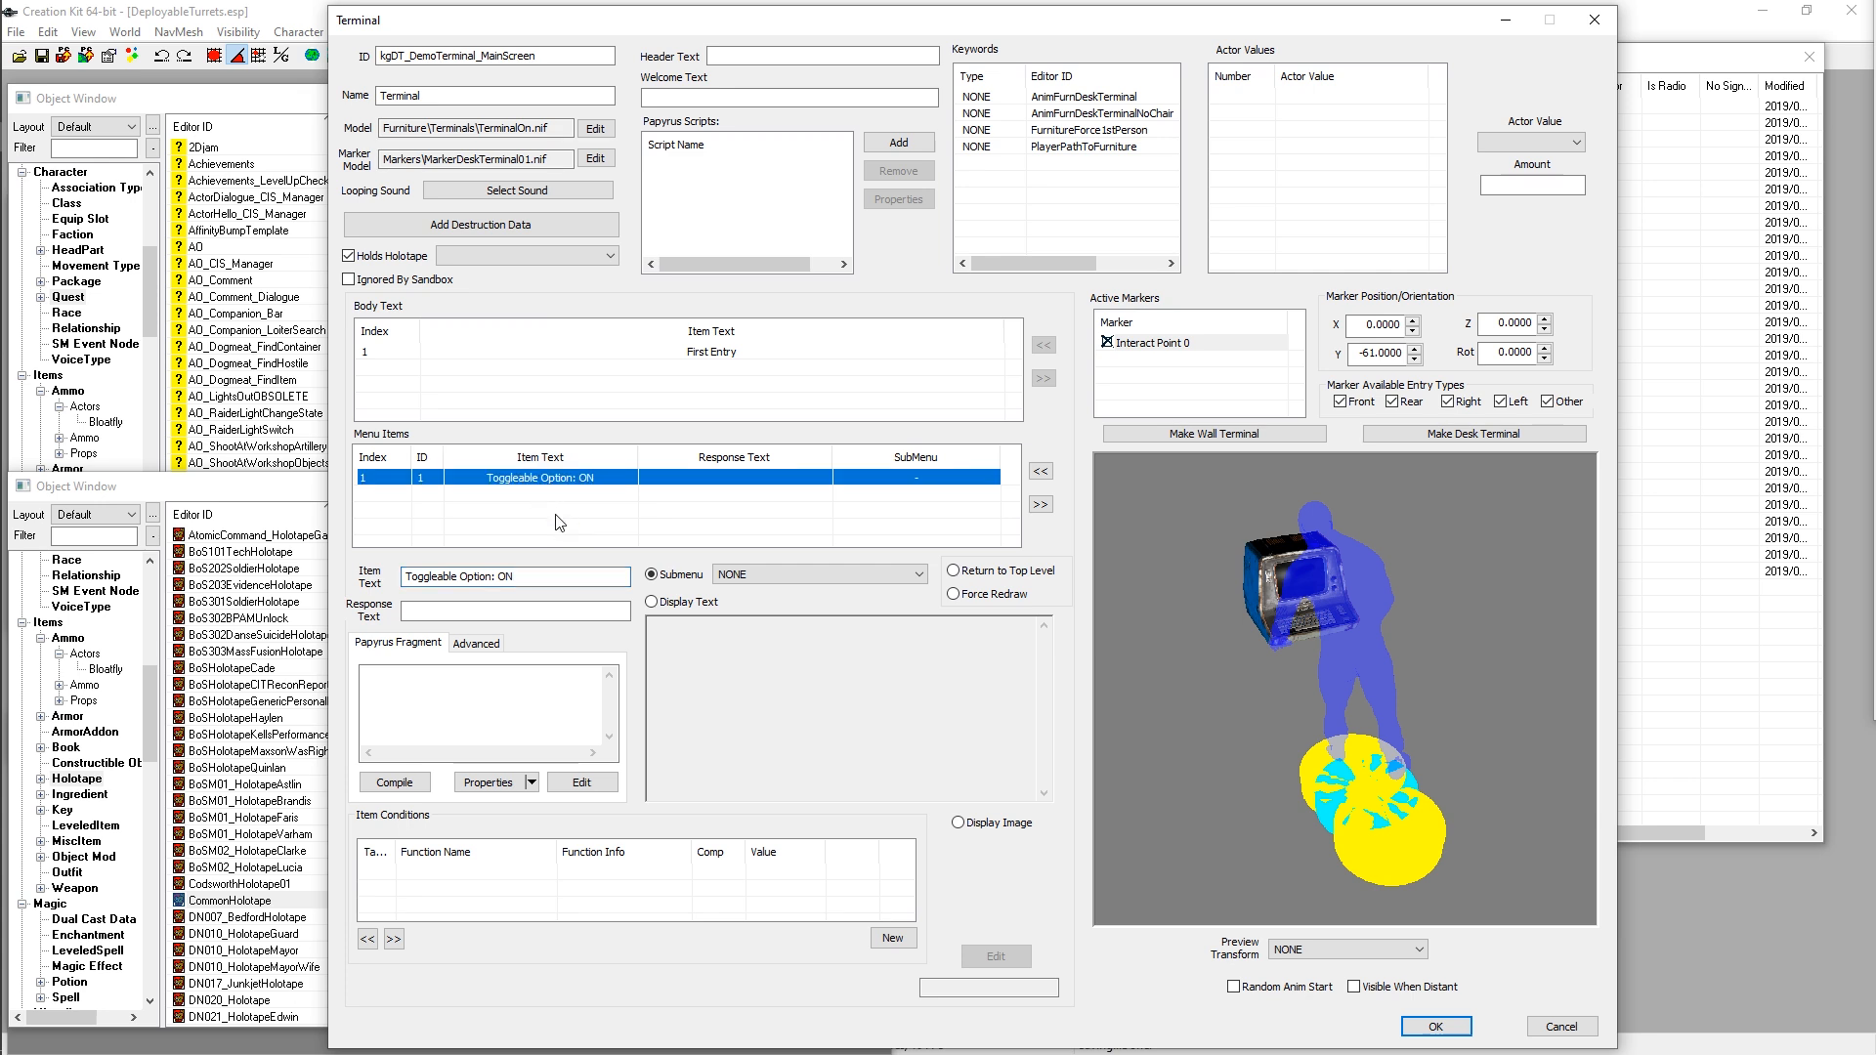
left_click(548, 503)
left_click(549, 481)
left_click(559, 500)
Step: Add a second menu item with the item text "Toggleable Option: OFF"
right_click(560, 497)
left_click(594, 510)
left_click(520, 576)
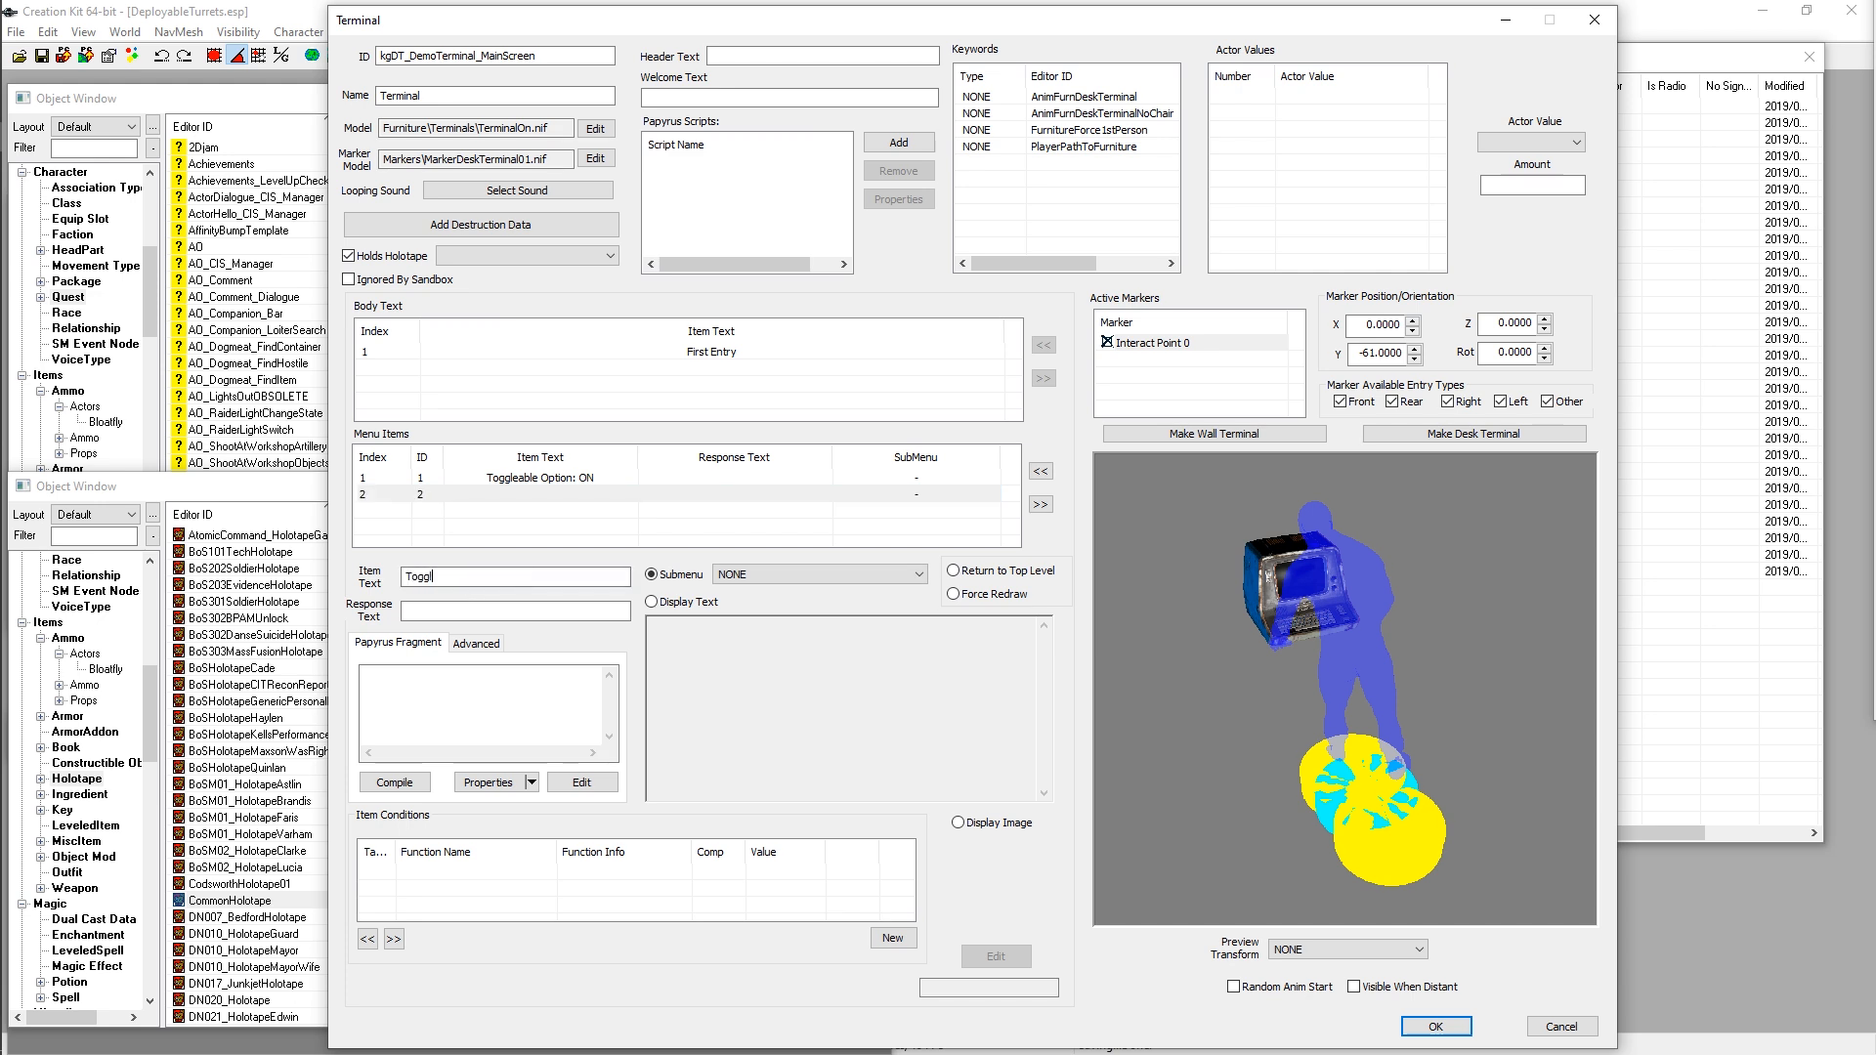
type("Toggleable Option: OFF")
left_click(592, 494)
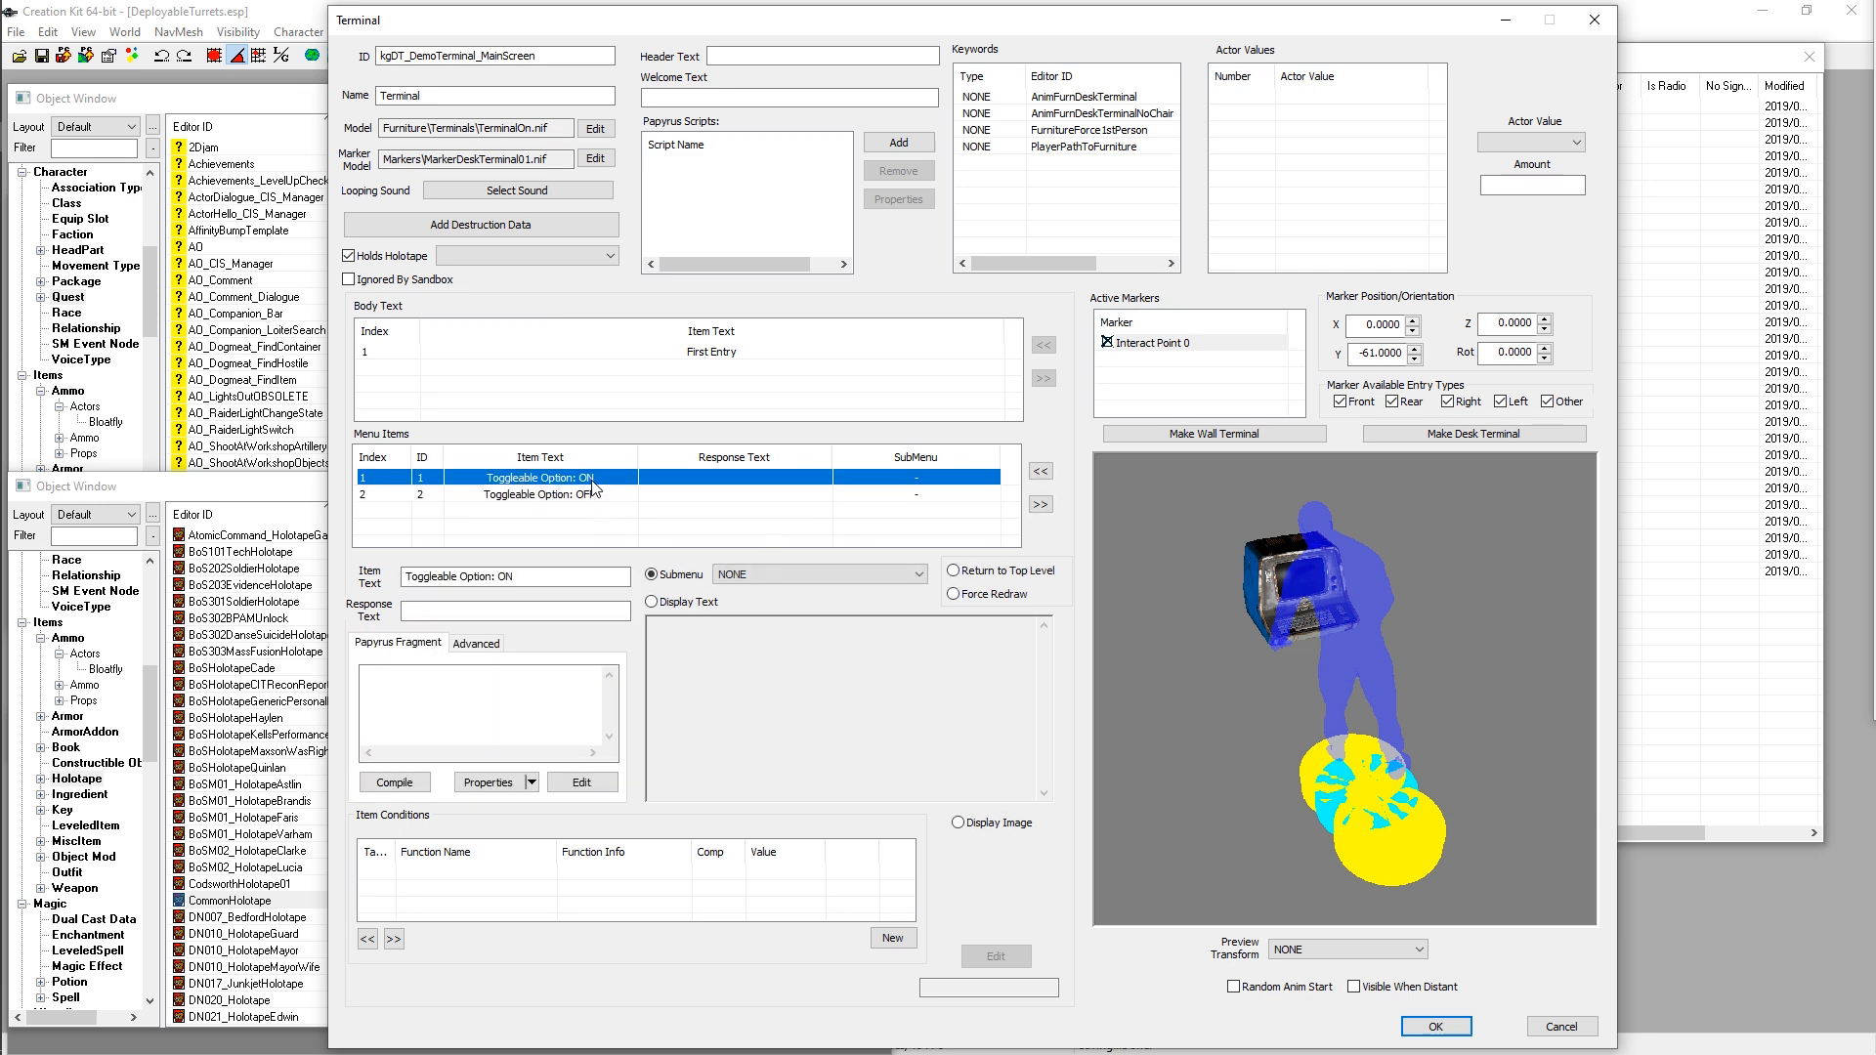
Step: Set the response text of the Toggleable Option: ON menu item to "Turning option Off..."
left_click(586, 480)
left_click(537, 498)
left_click(545, 478)
left_click(563, 496)
left_click(571, 479)
left_click(471, 608)
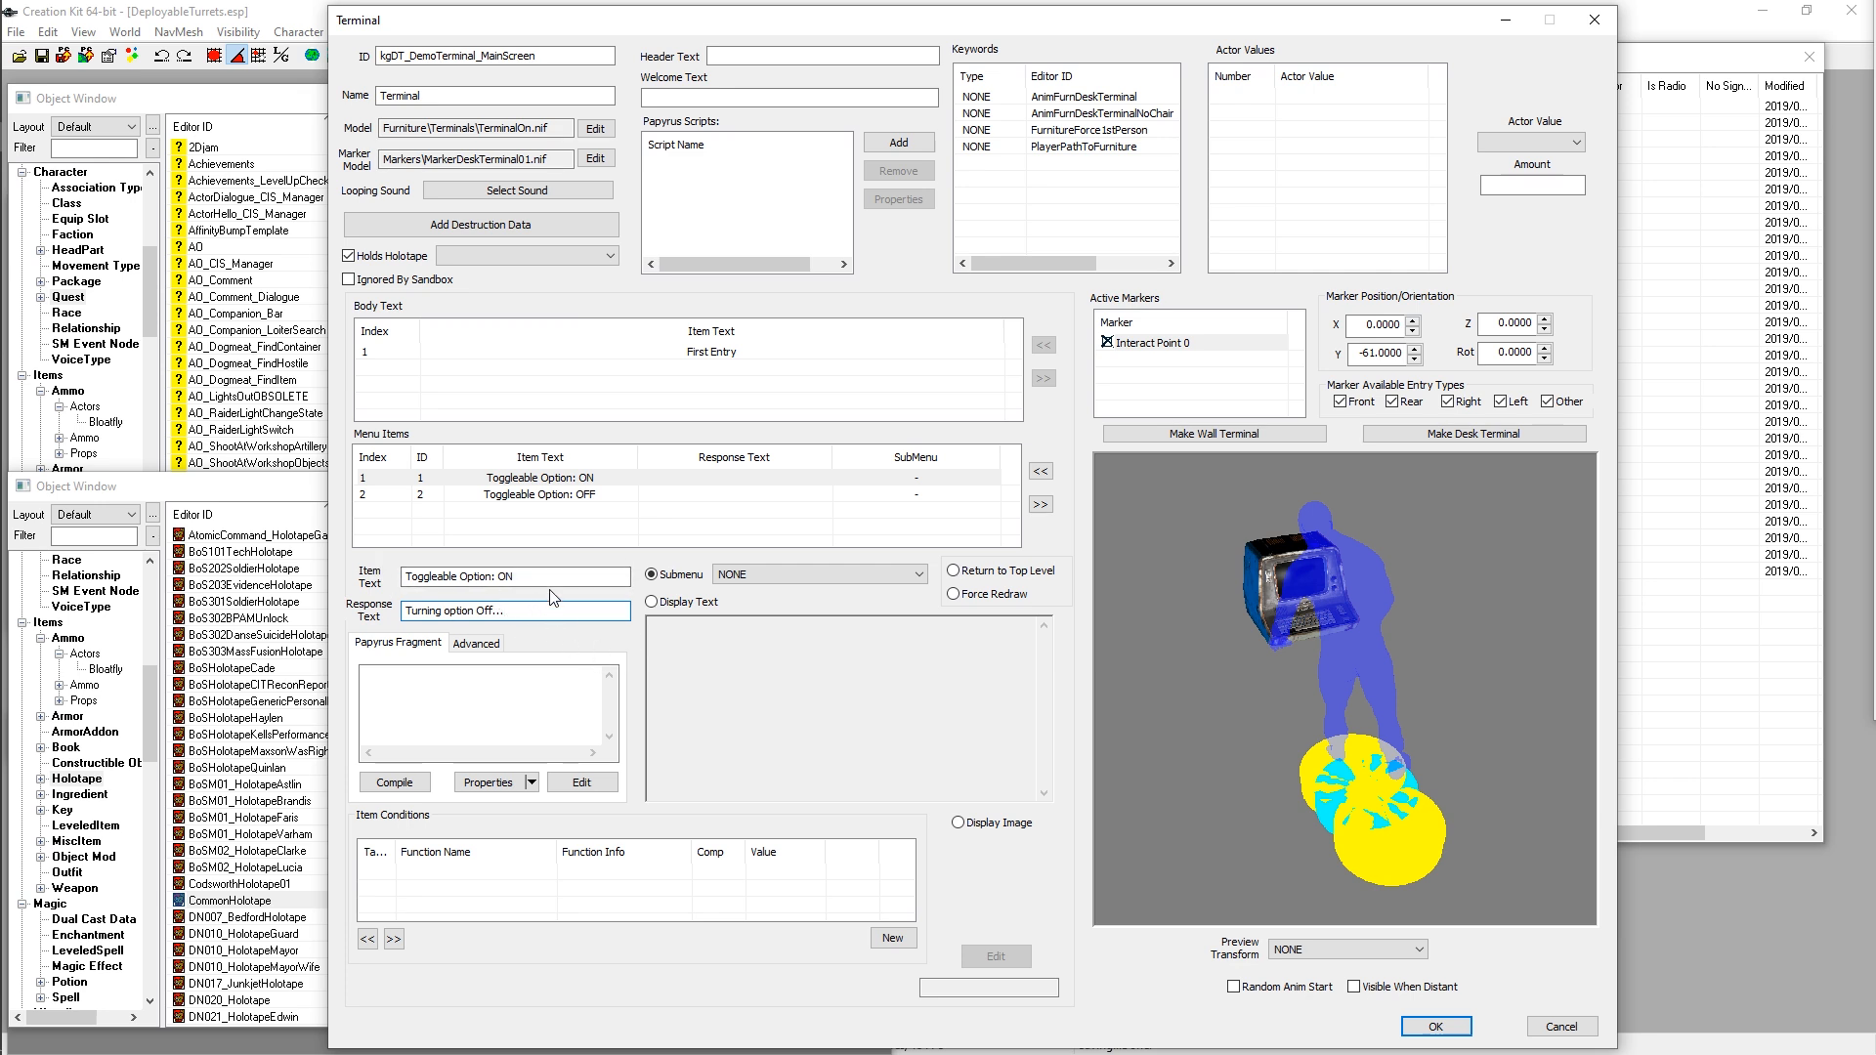
left_click_drag(545, 610, 361, 600)
left_click(558, 616)
left_click_drag(583, 615, 382, 614)
left_click(548, 616)
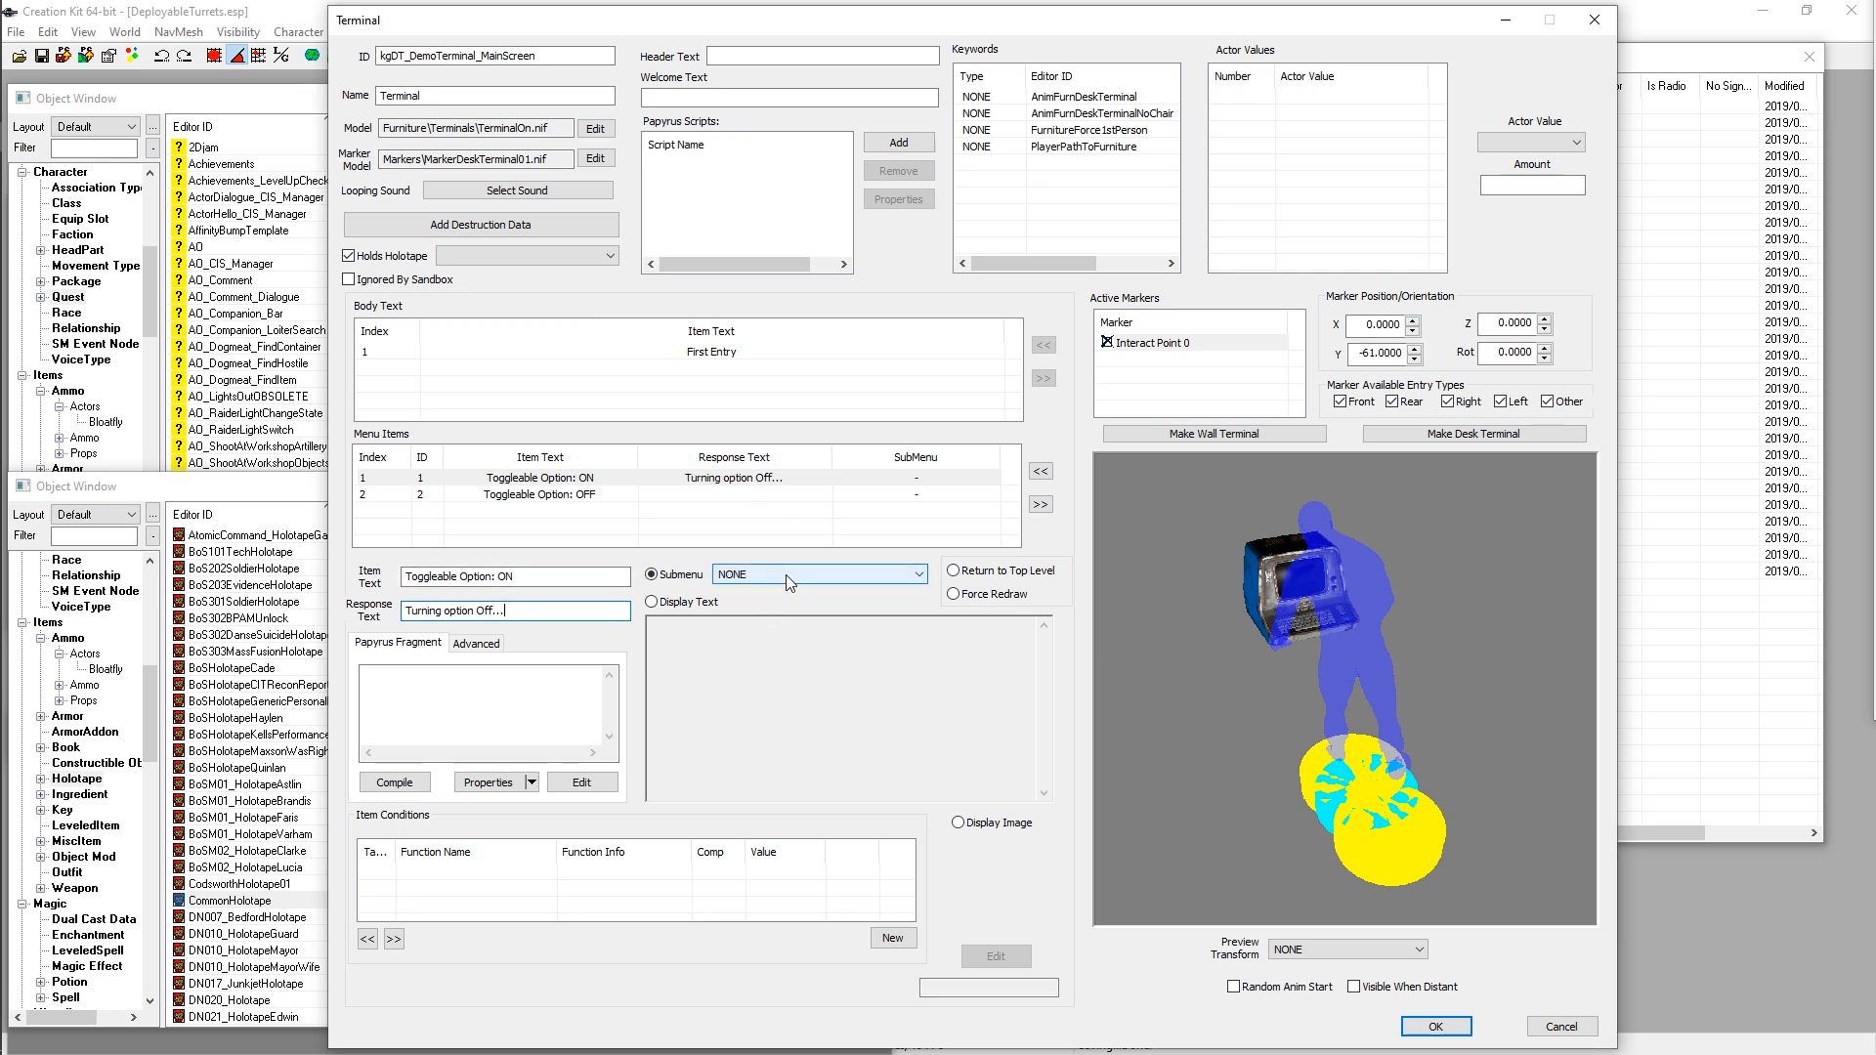
Step: Try the Display Text option on the Toggleable Option: ON menu item and return it to Submenu
left_click(777, 571)
left_click(782, 559)
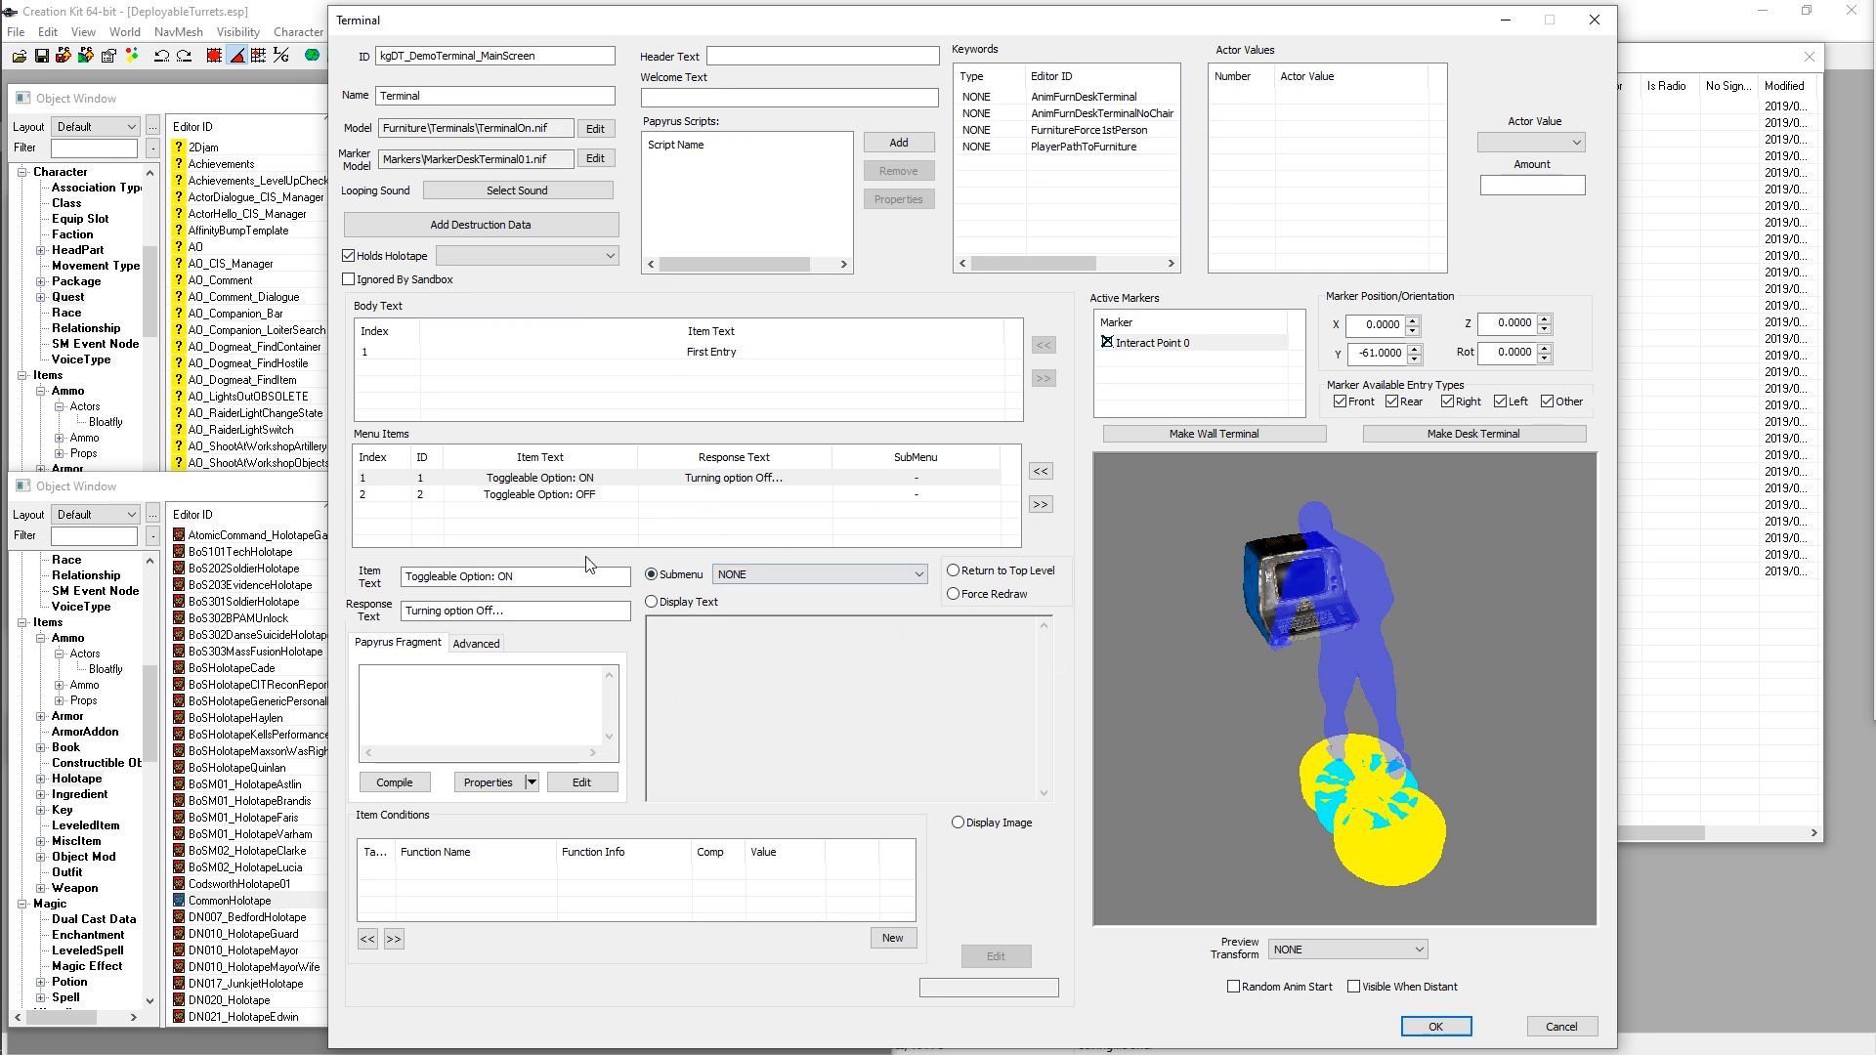
left_click(687, 603)
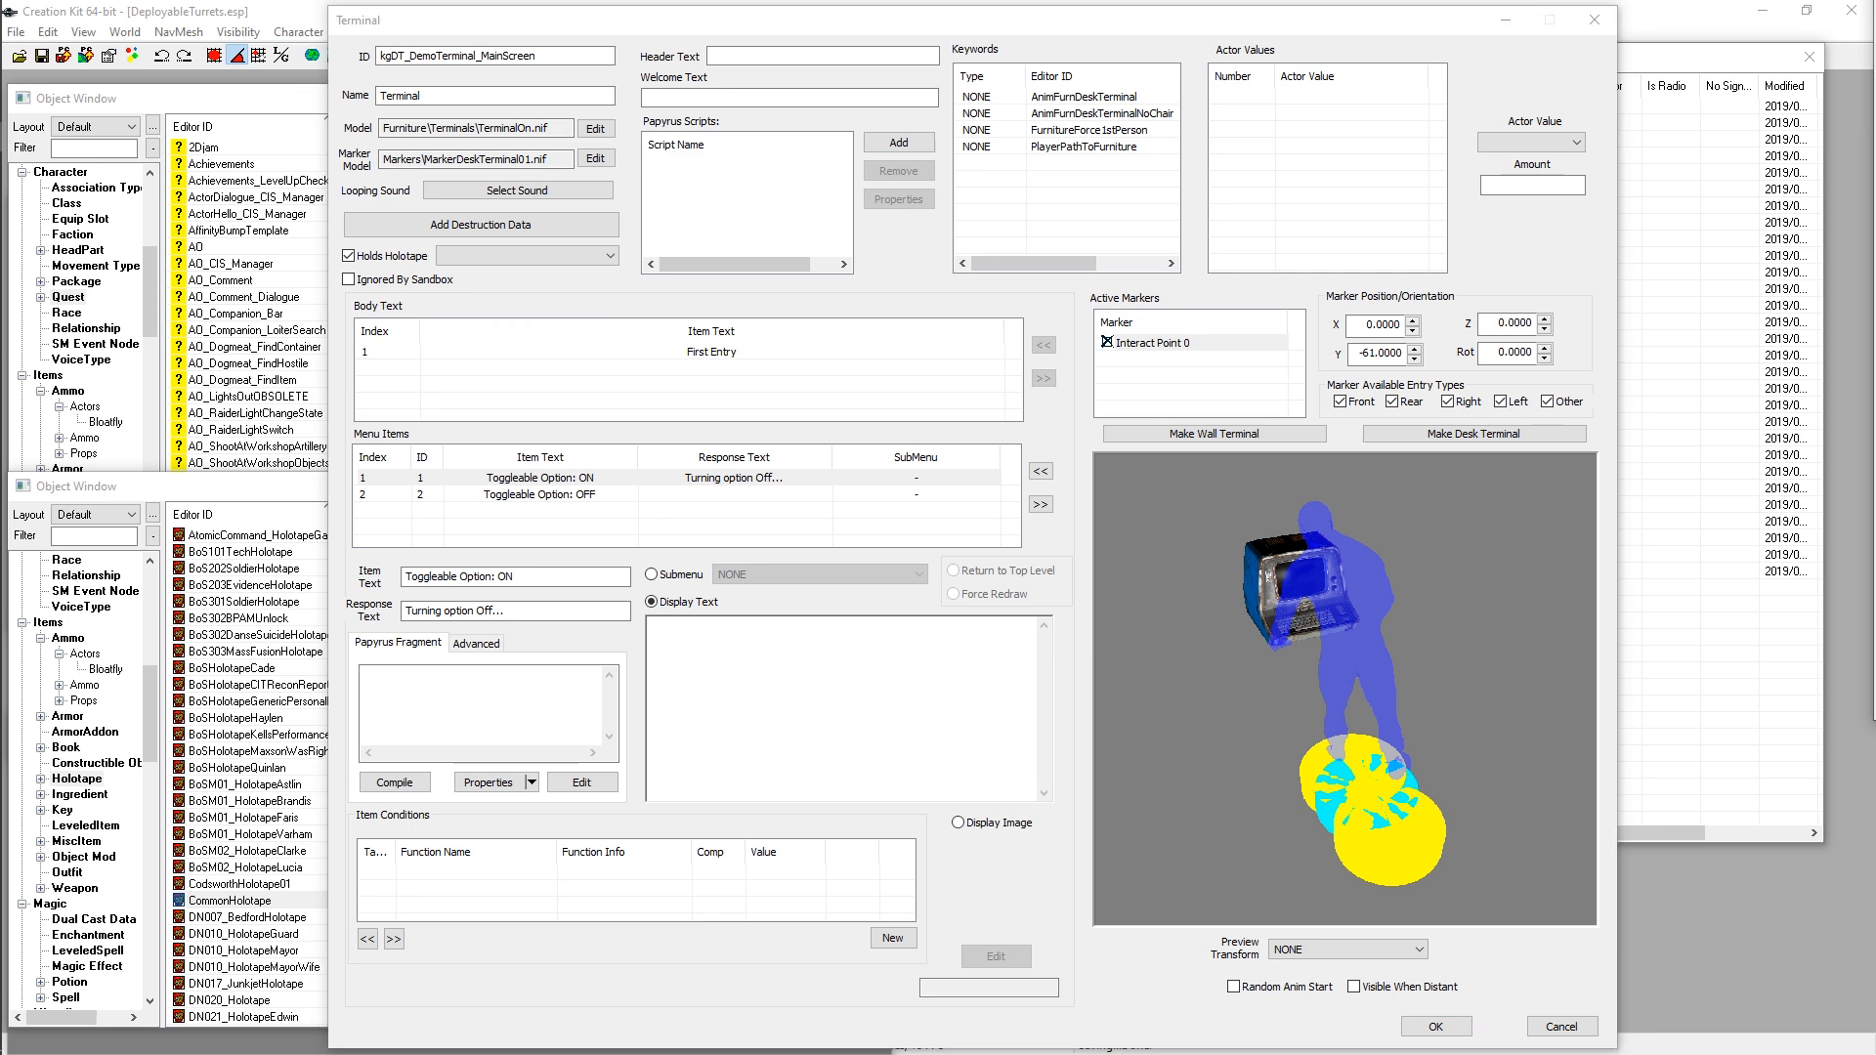
left_click(905, 652)
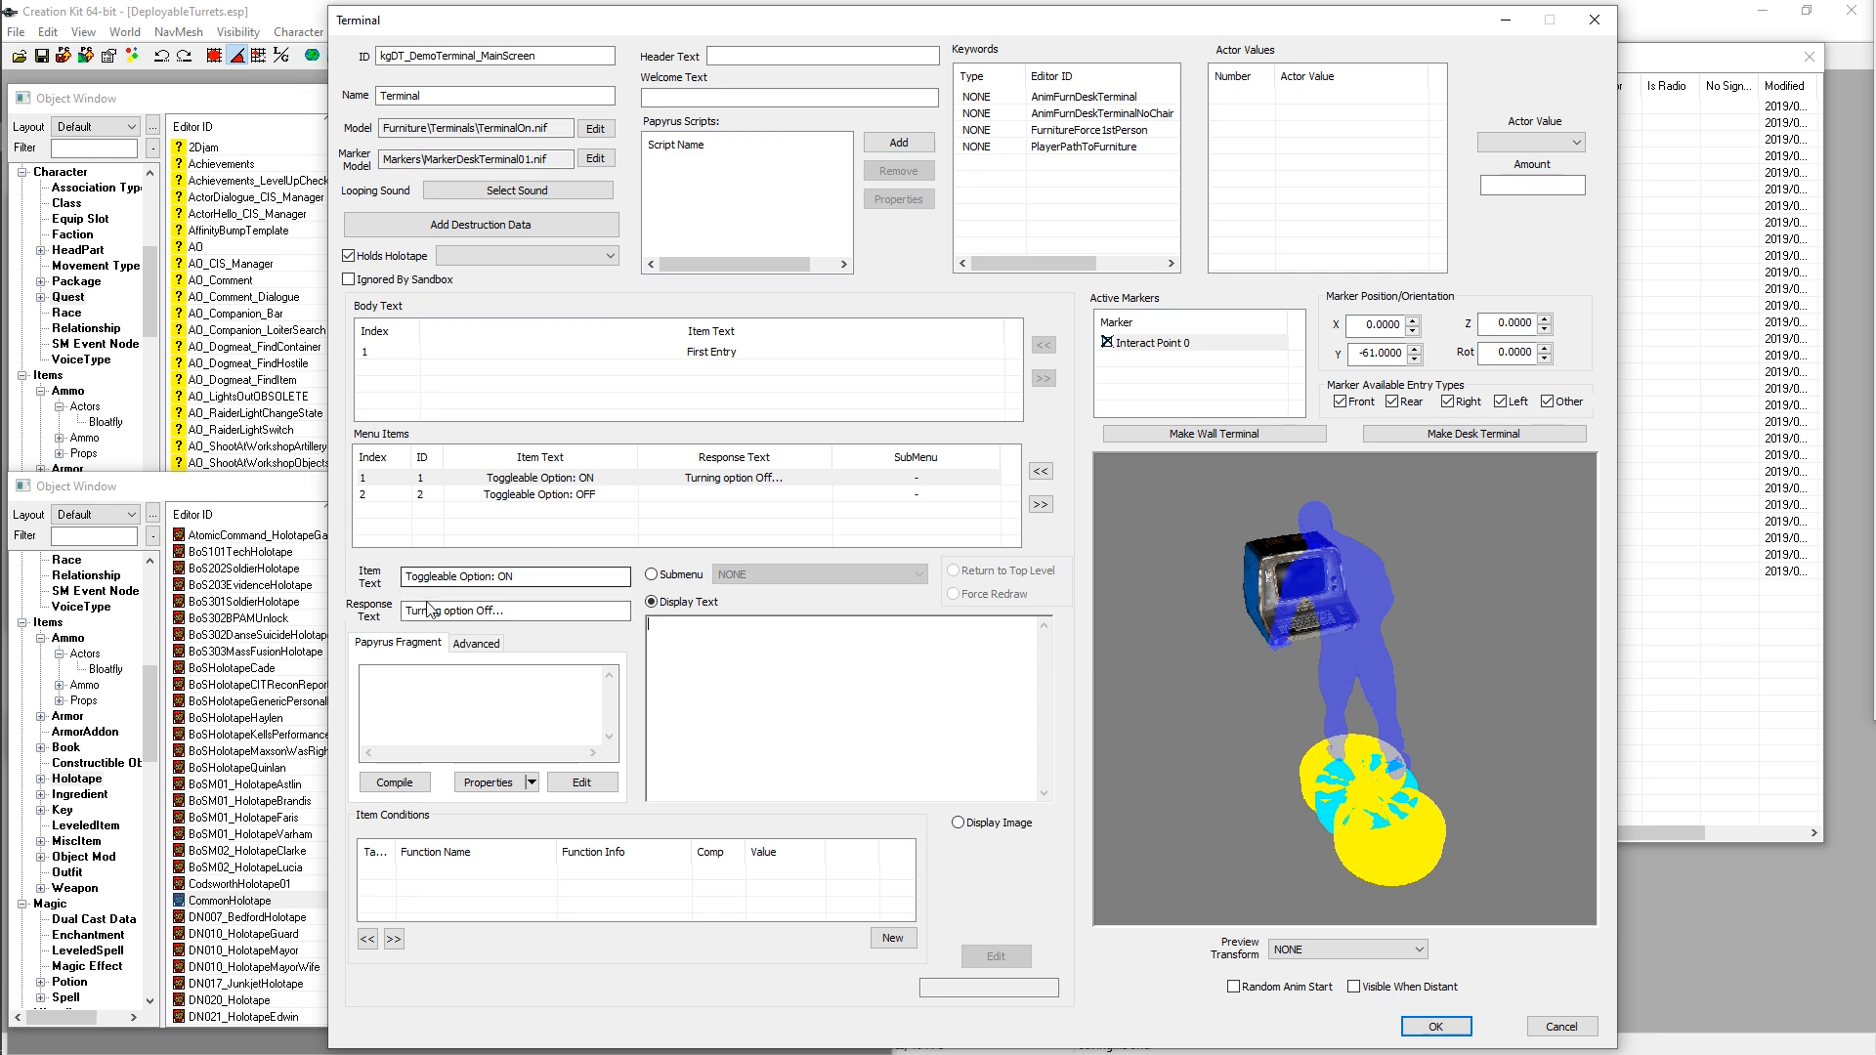
left_click_drag(494, 577, 406, 577)
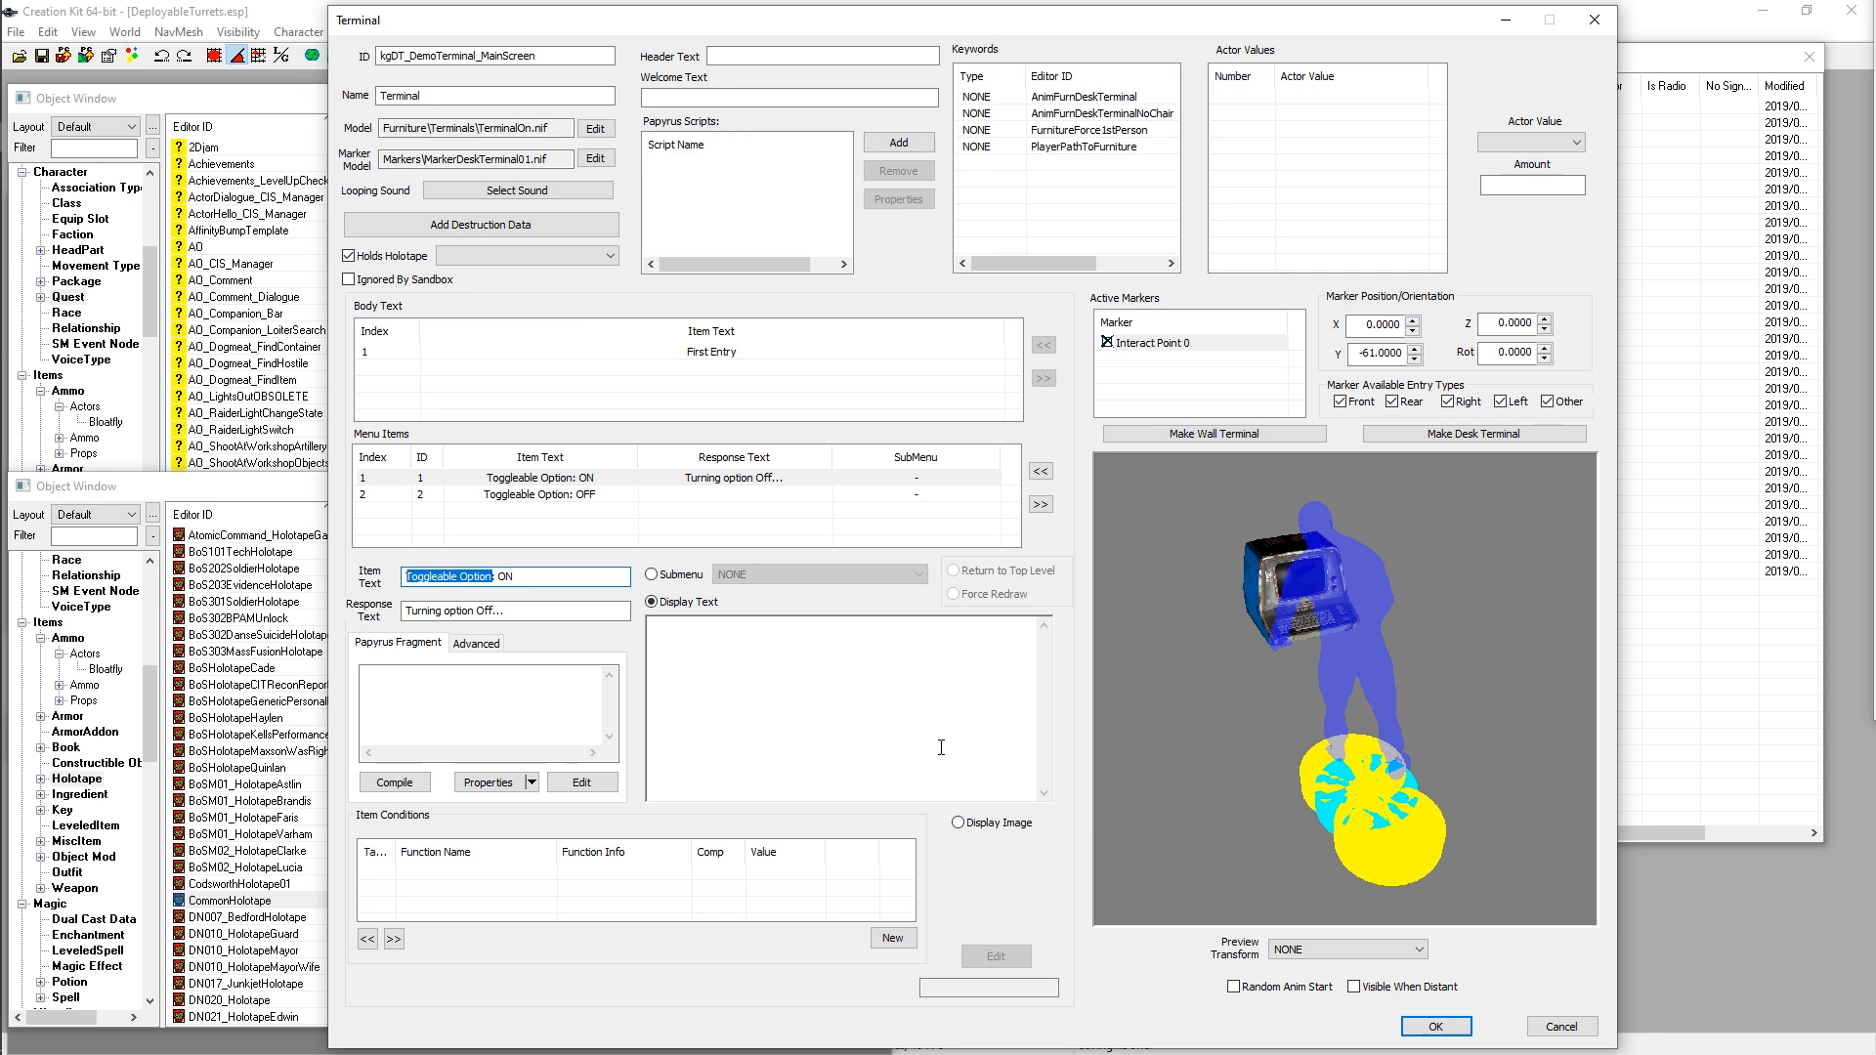
left_click(894, 739)
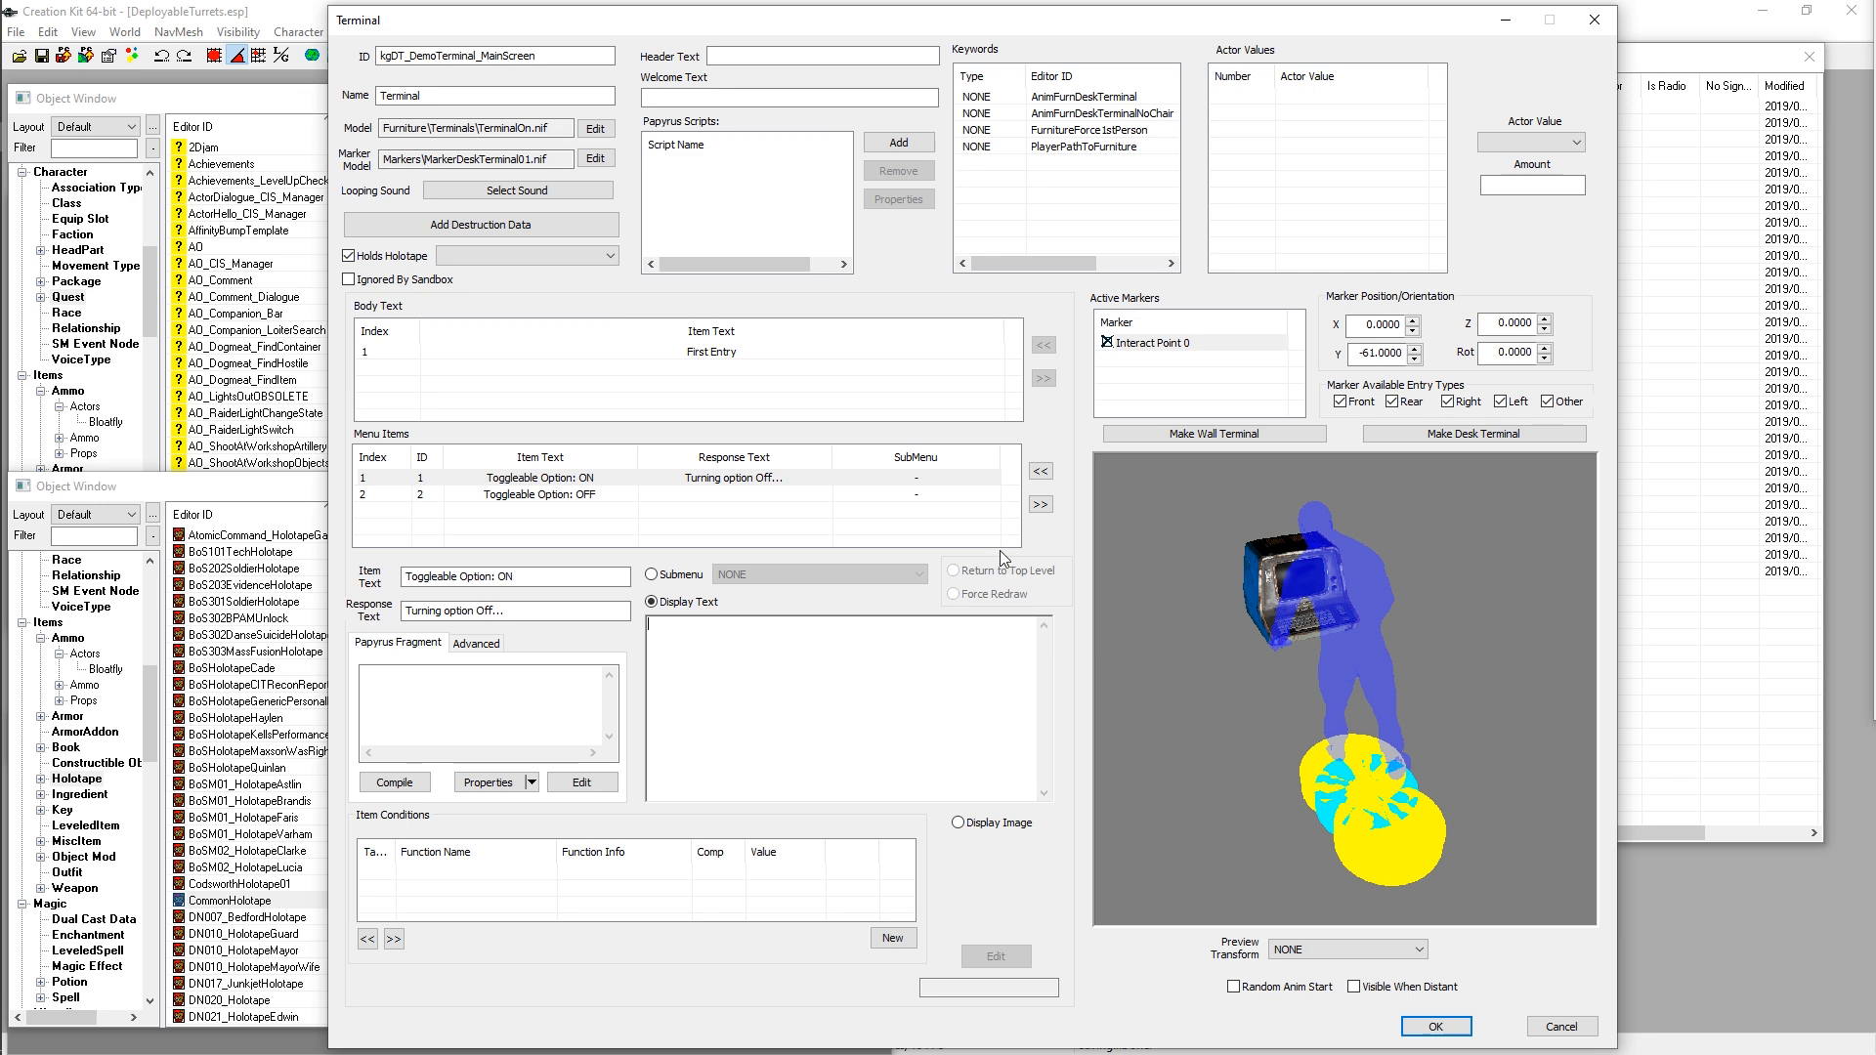
left_click(673, 577)
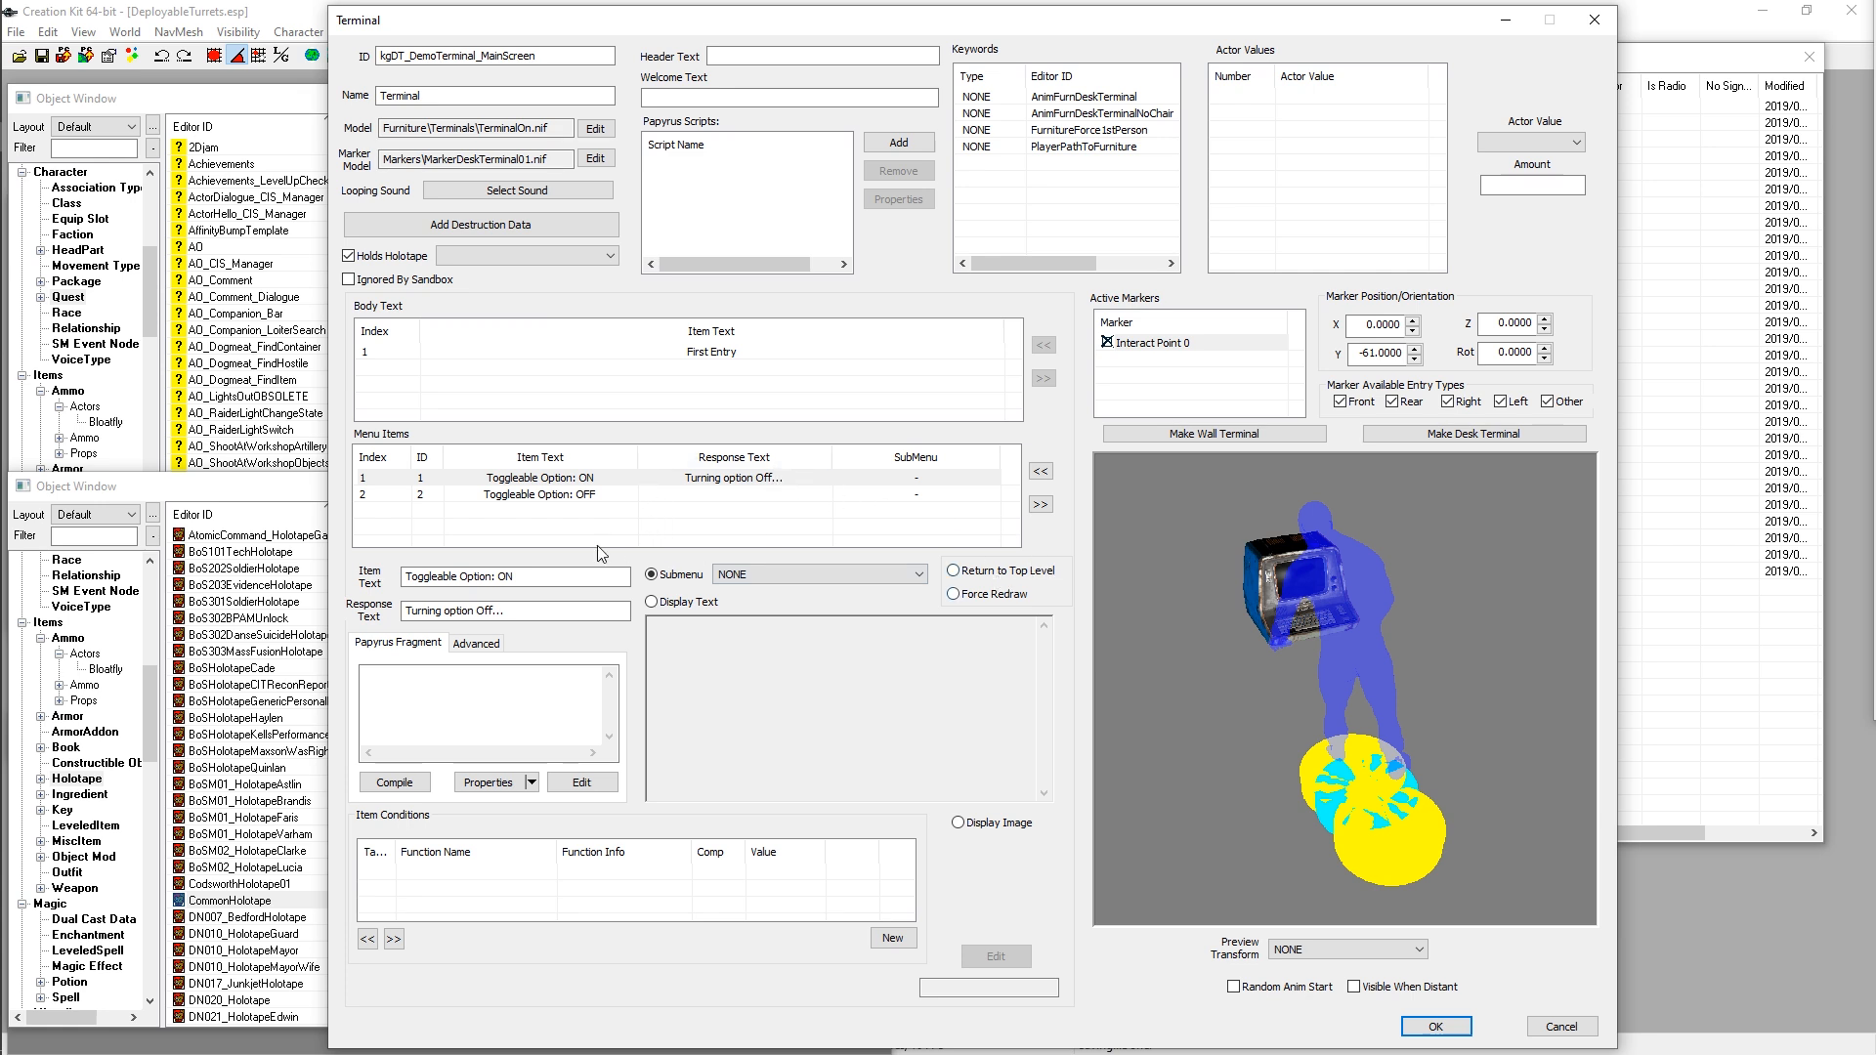
Step: Add a third menu item with the item text "Main Menu" and set it to Return to Top Level
right_click(574, 519)
left_click(646, 524)
left_click(502, 576)
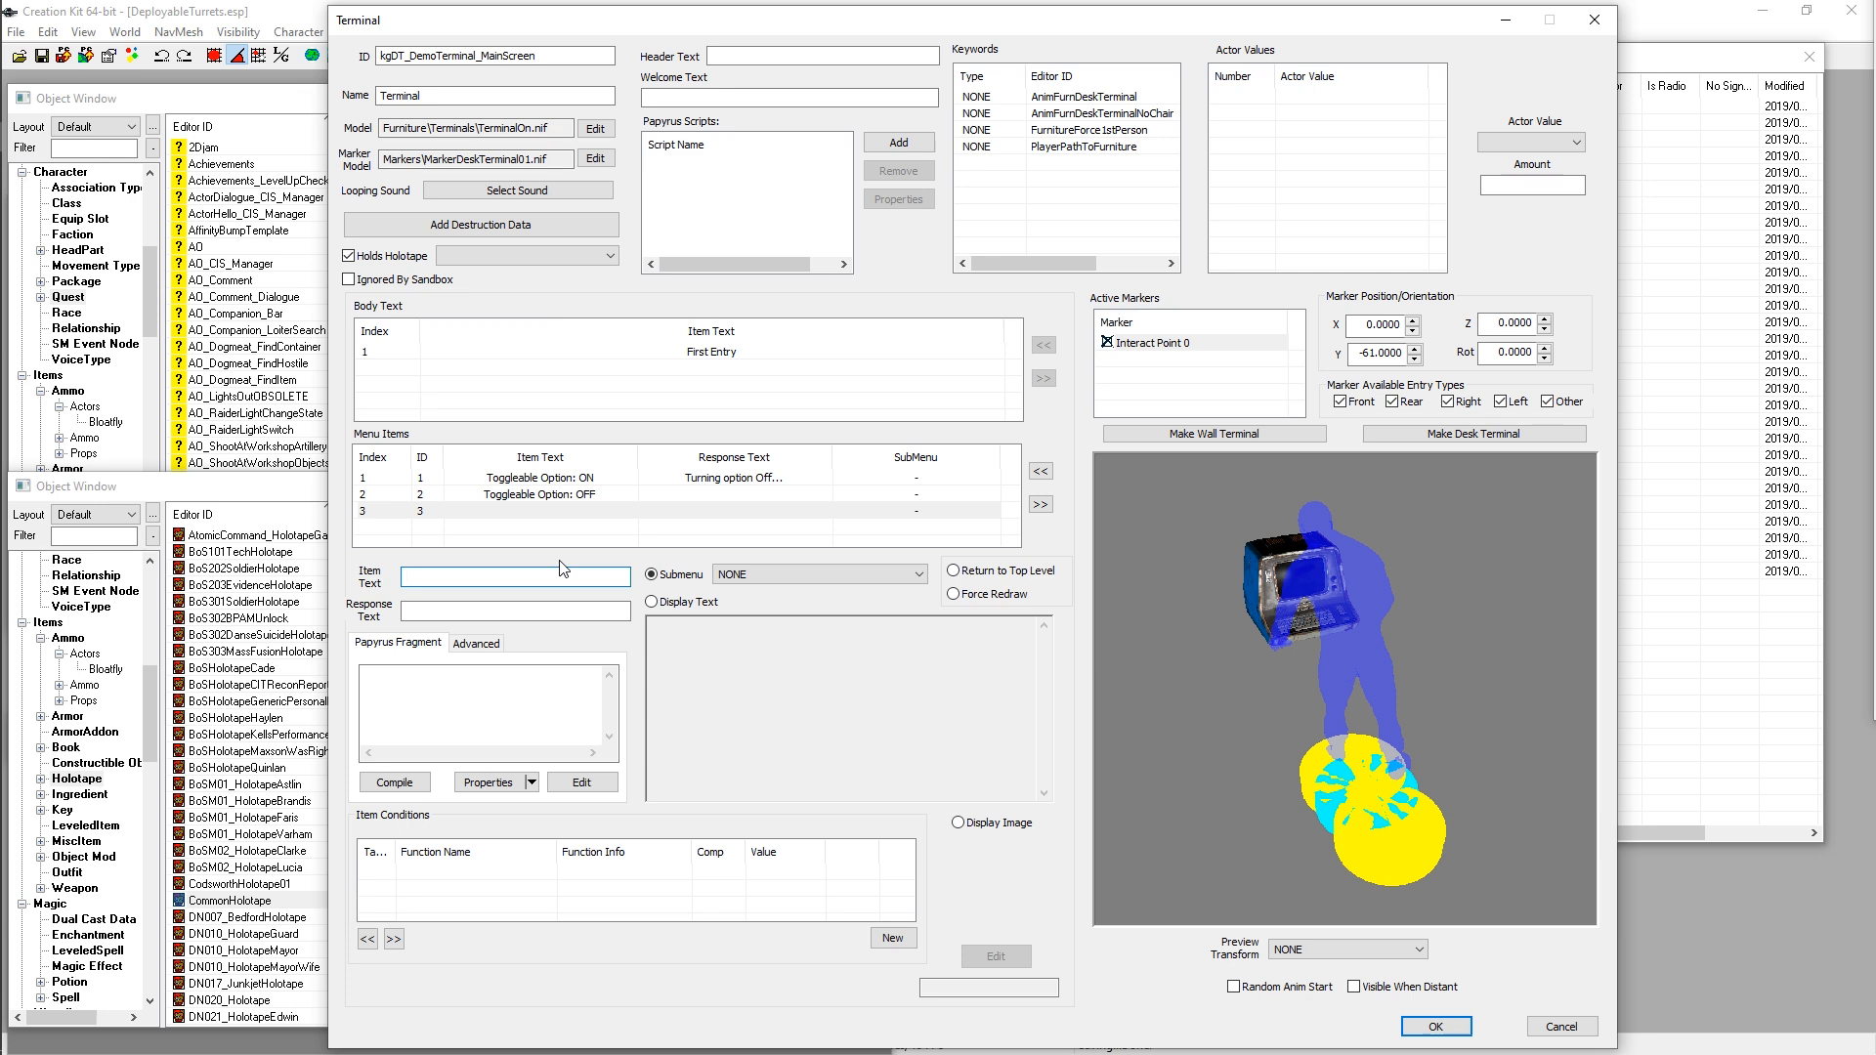
type("Main Menu")
left_click(498, 512)
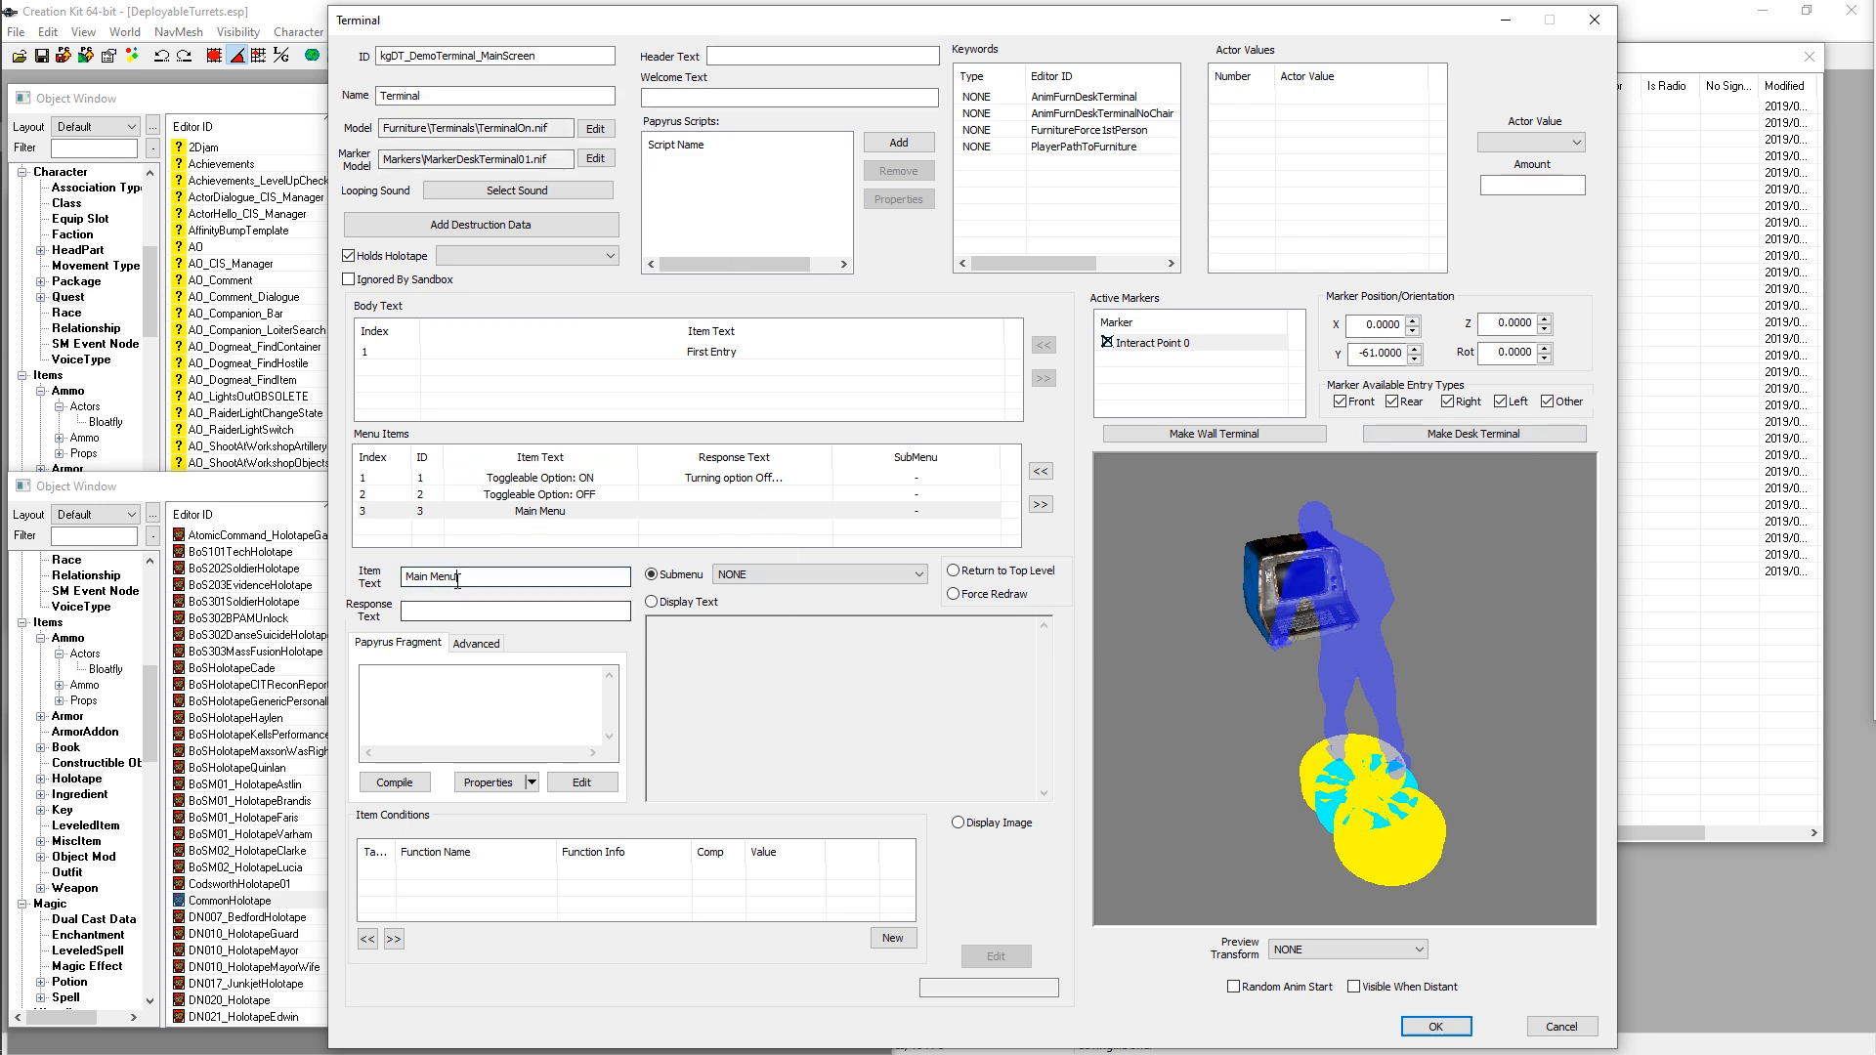
left_click(981, 573)
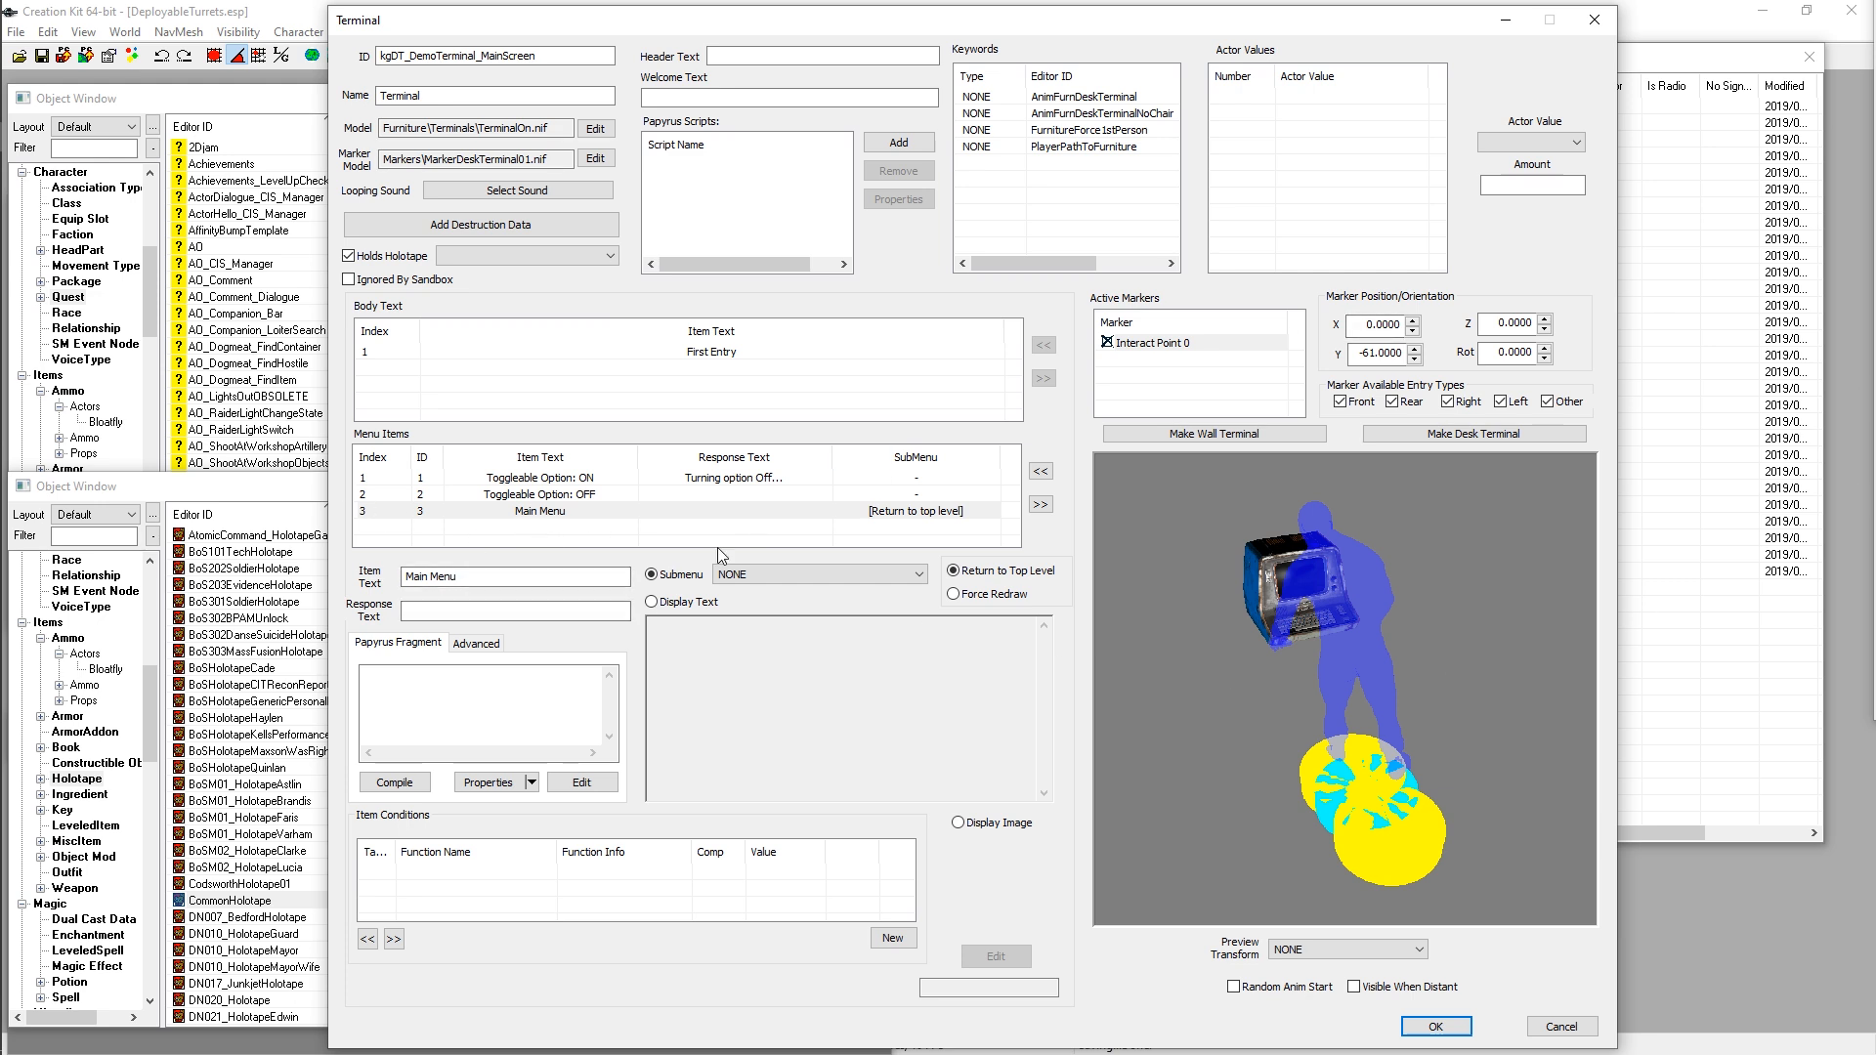
Step: Delete the Main Menu item from the terminal's menu items
right_click(901, 513)
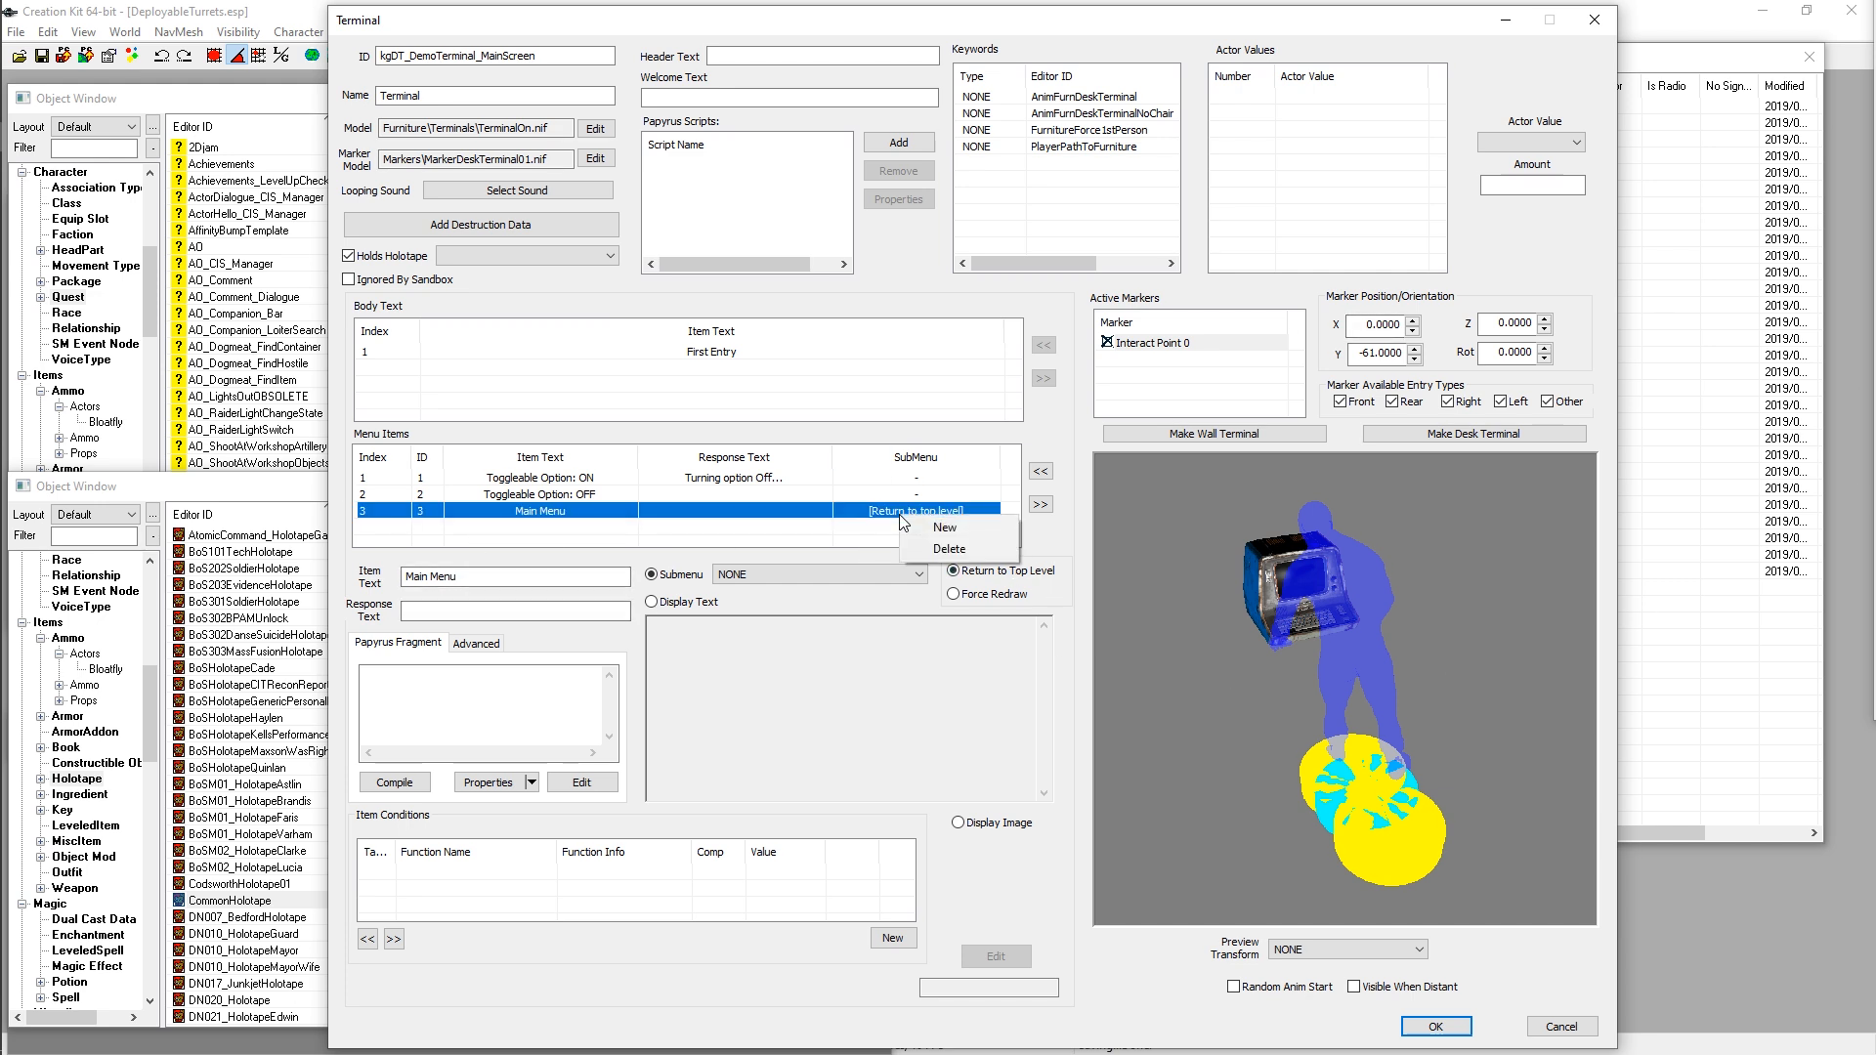
left_click(962, 549)
Step: Set both the Toggleable Option: ON and Toggleable Option: OFF menu items to Force Redraw
left_click(729, 478)
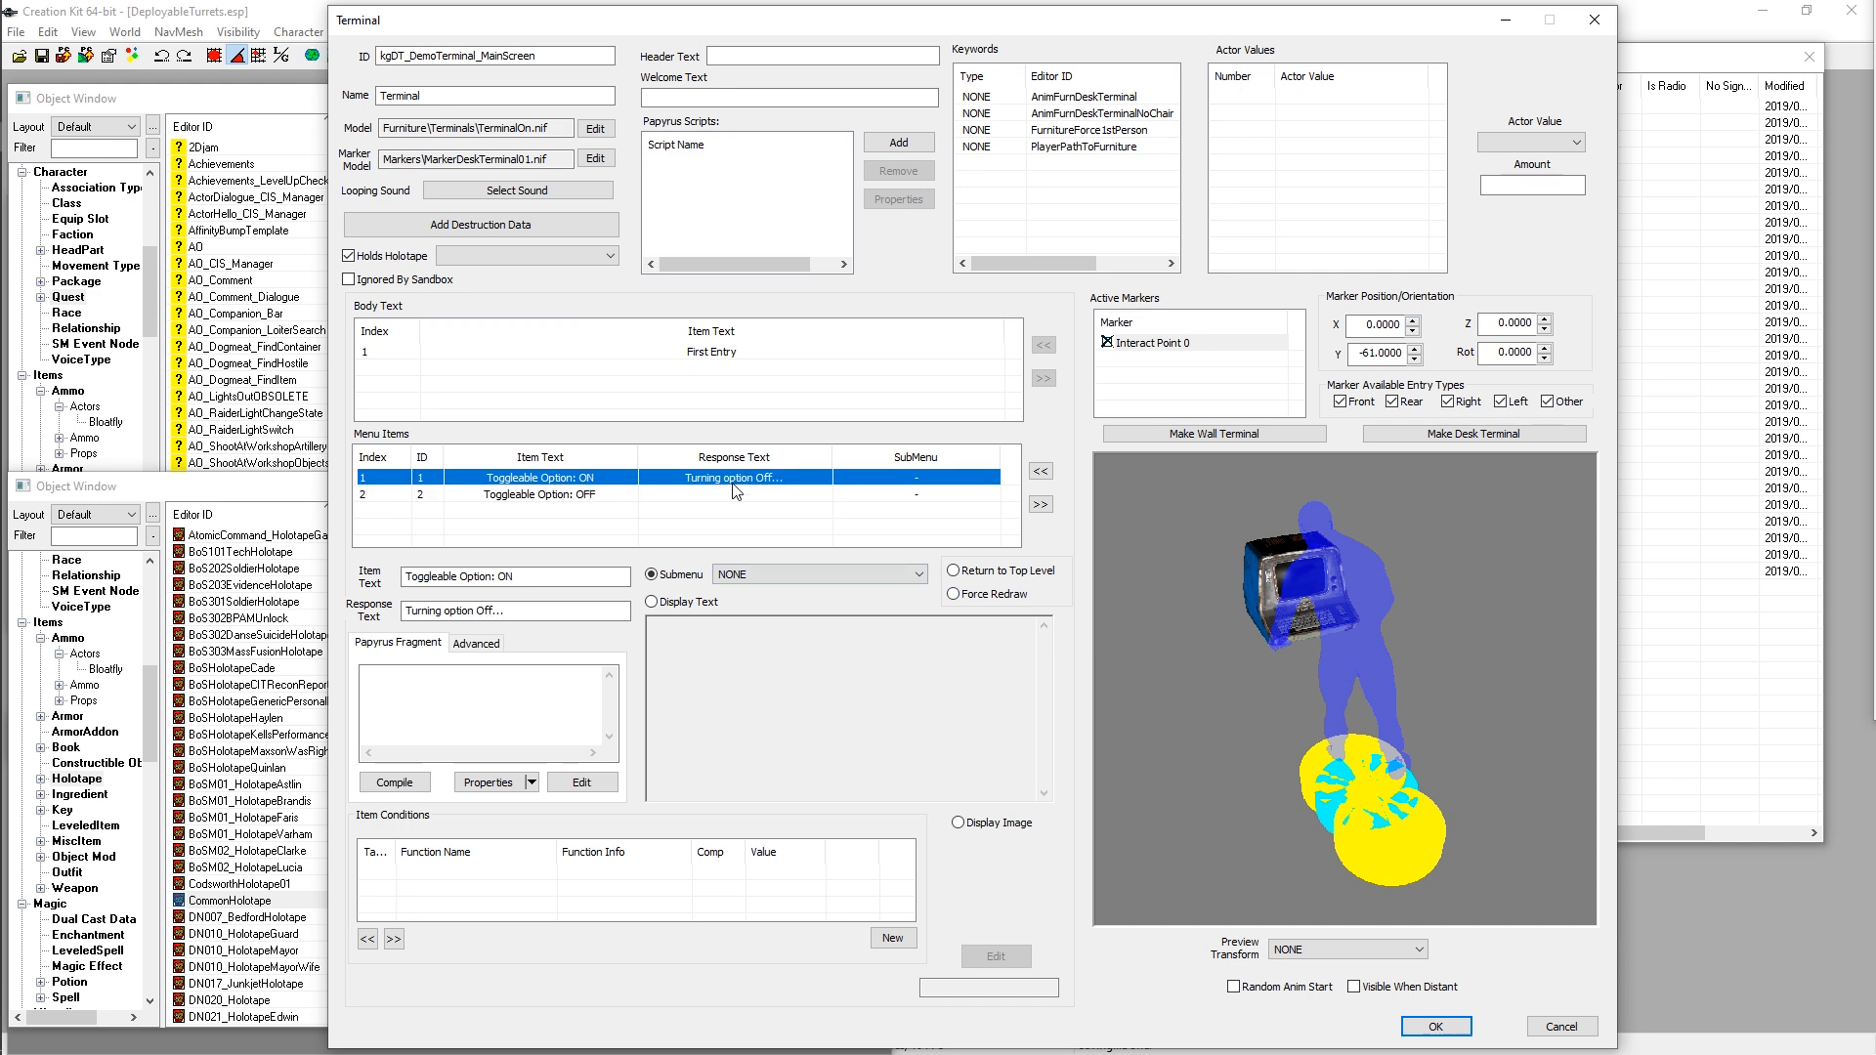
left_click(1000, 595)
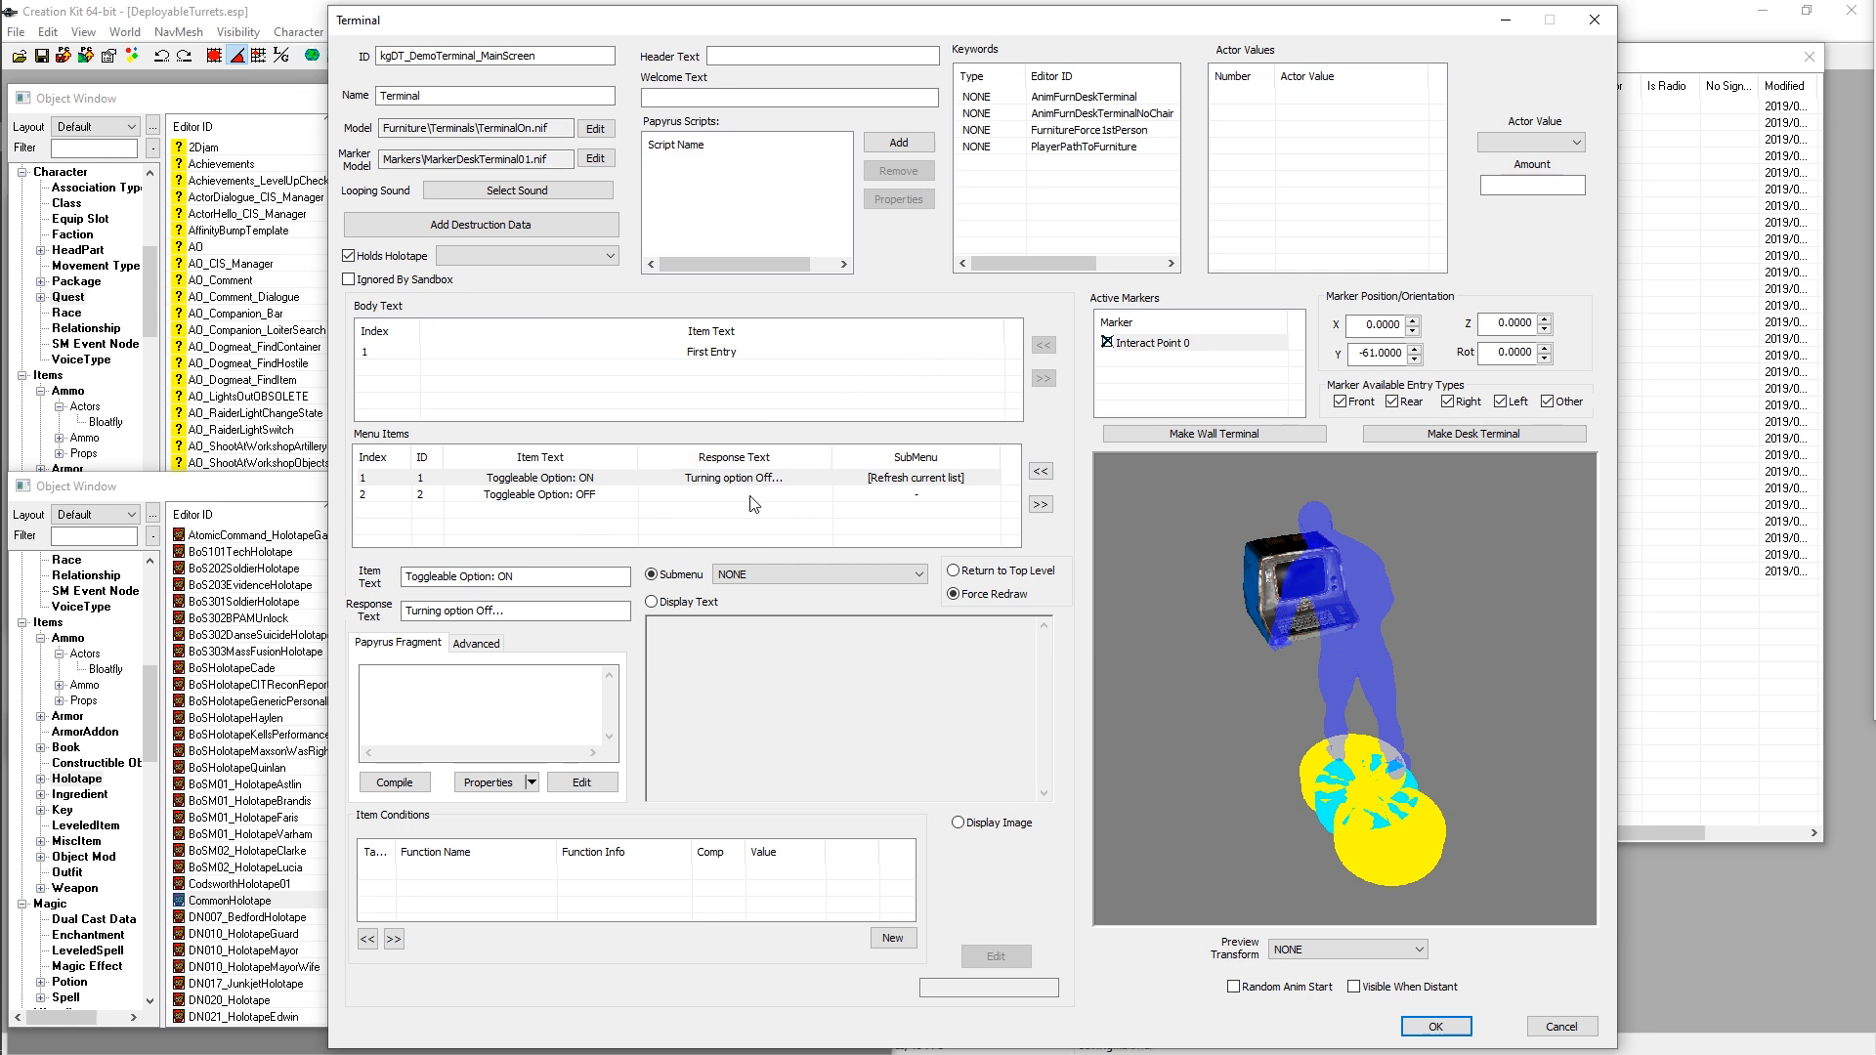
left_click(580, 496)
left_click(586, 478)
left_click(588, 495)
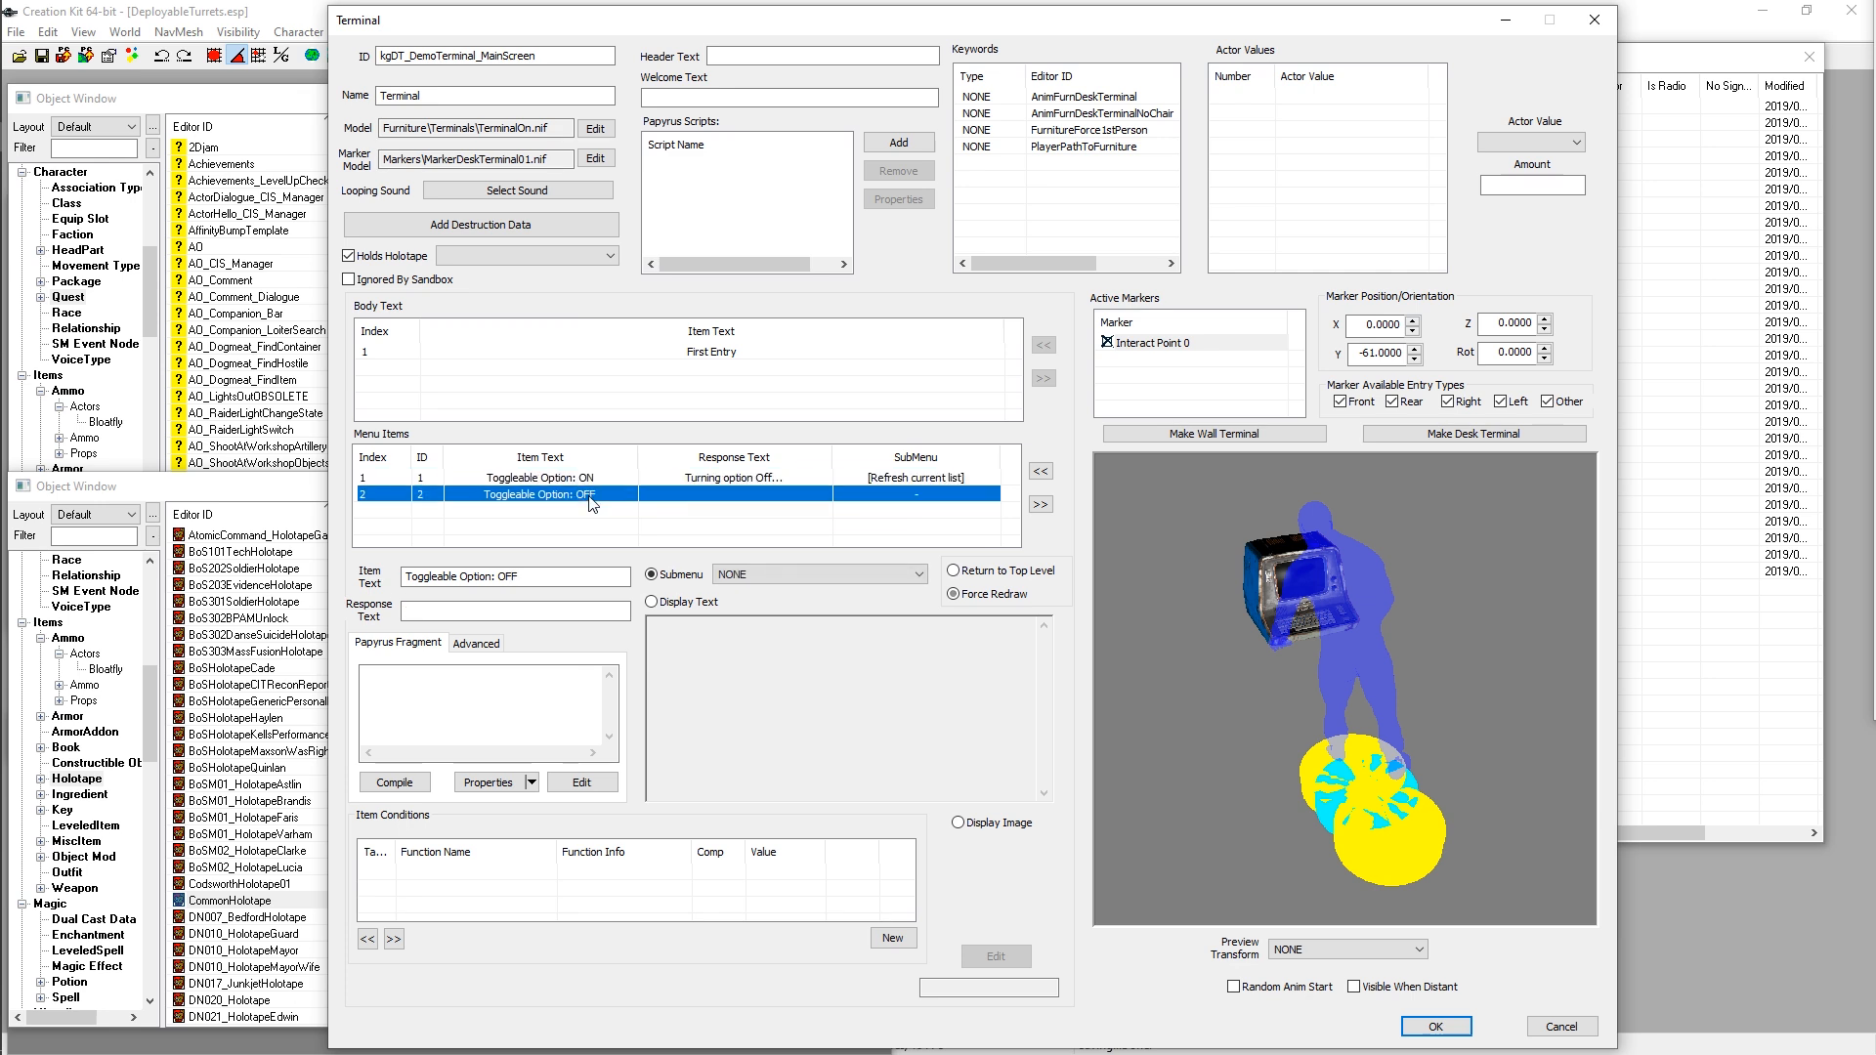
left_click(588, 479)
left_click(588, 495)
left_click(589, 479)
left_click(590, 496)
left_click(953, 594)
Step: Switch between the ON and OFF menu items to compare their item text, response text and submenu settings
left_click(624, 479)
left_click(602, 495)
left_click(602, 478)
left_click(601, 495)
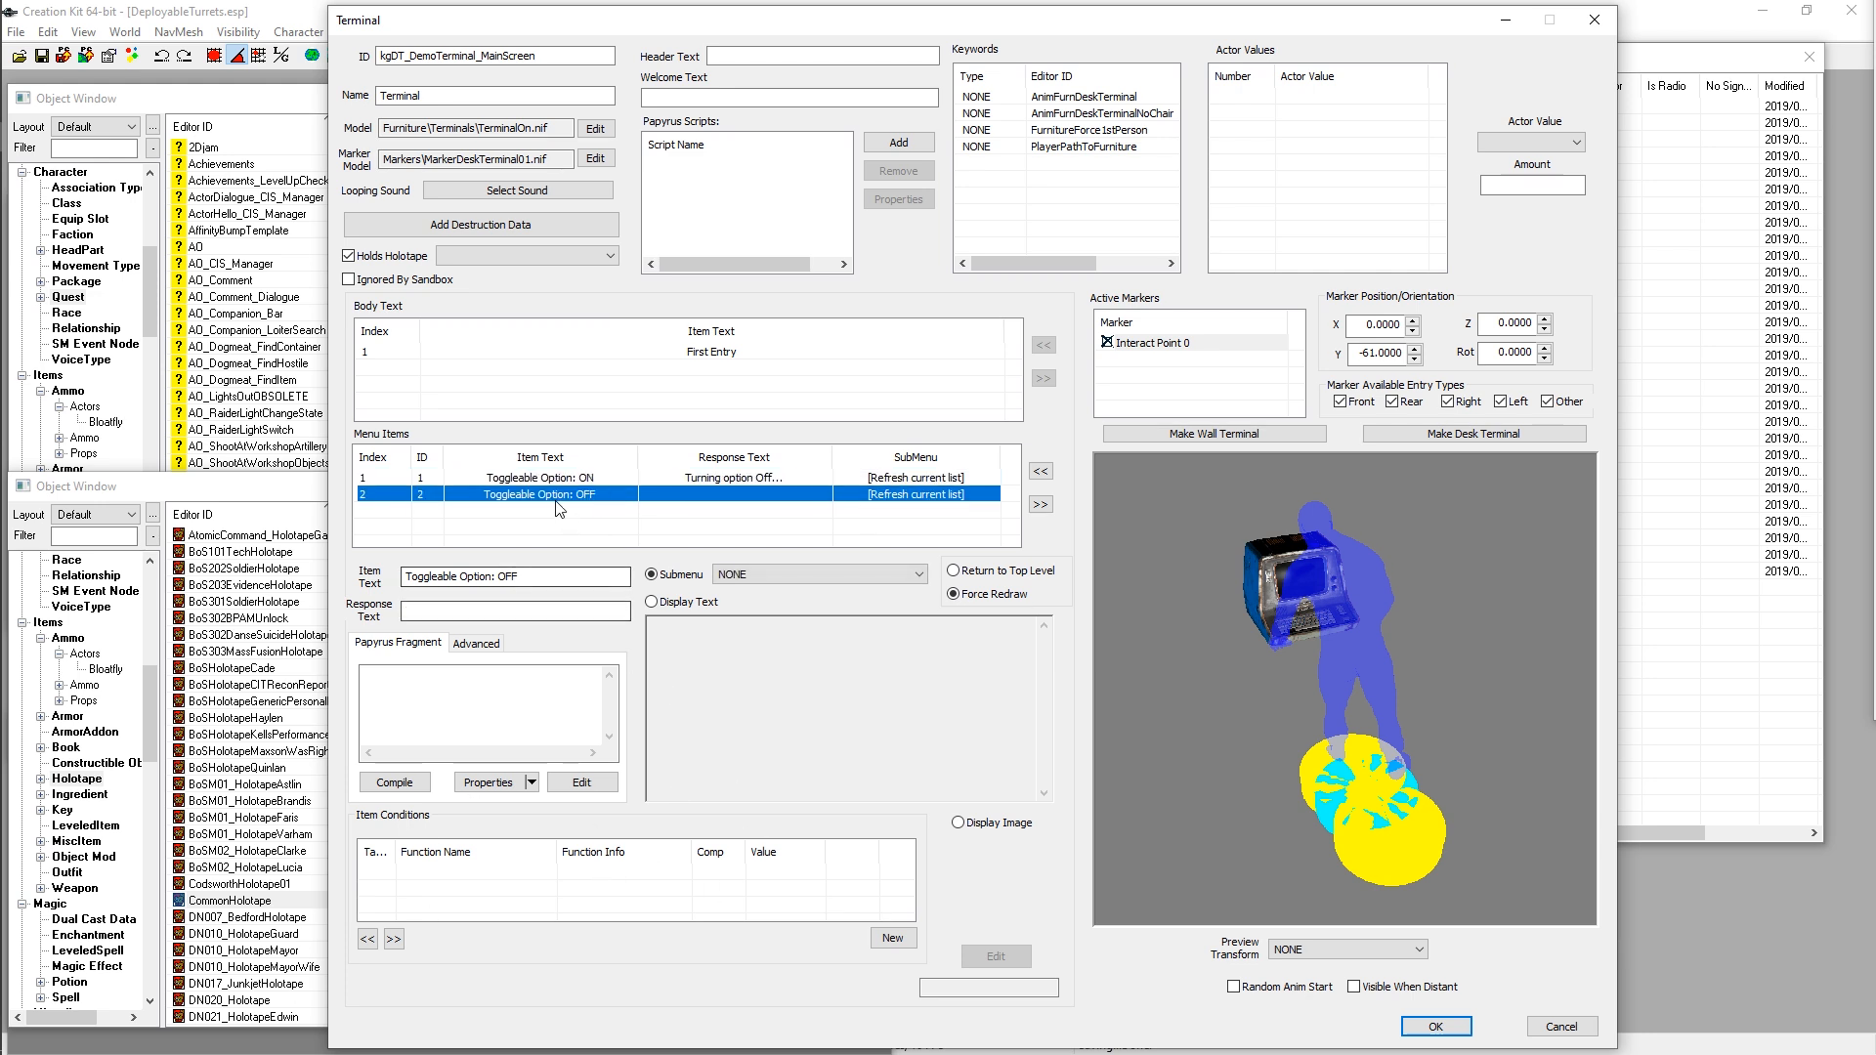
left_click(534, 479)
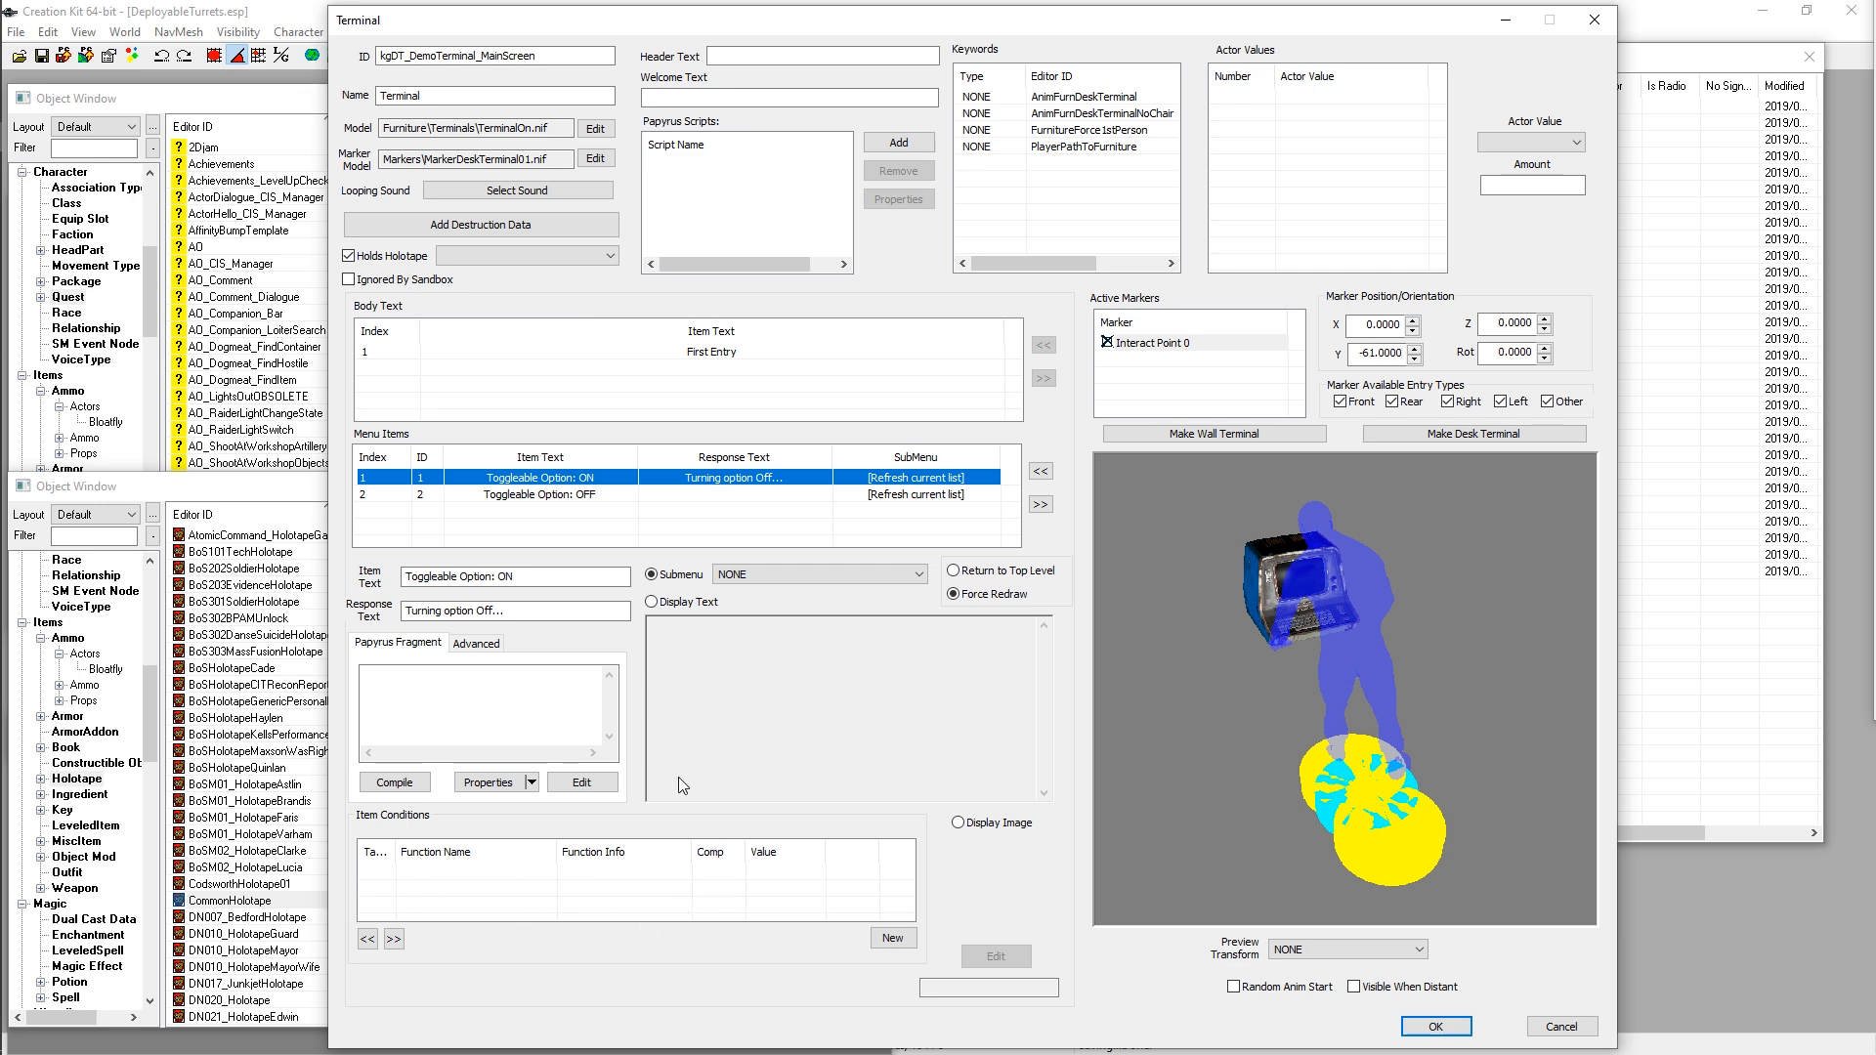
left_click(579, 494)
left_click(577, 480)
left_click(580, 493)
left_click(578, 479)
left_click(576, 497)
left_click(572, 477)
left_click(584, 496)
left_click(590, 479)
left_click(589, 496)
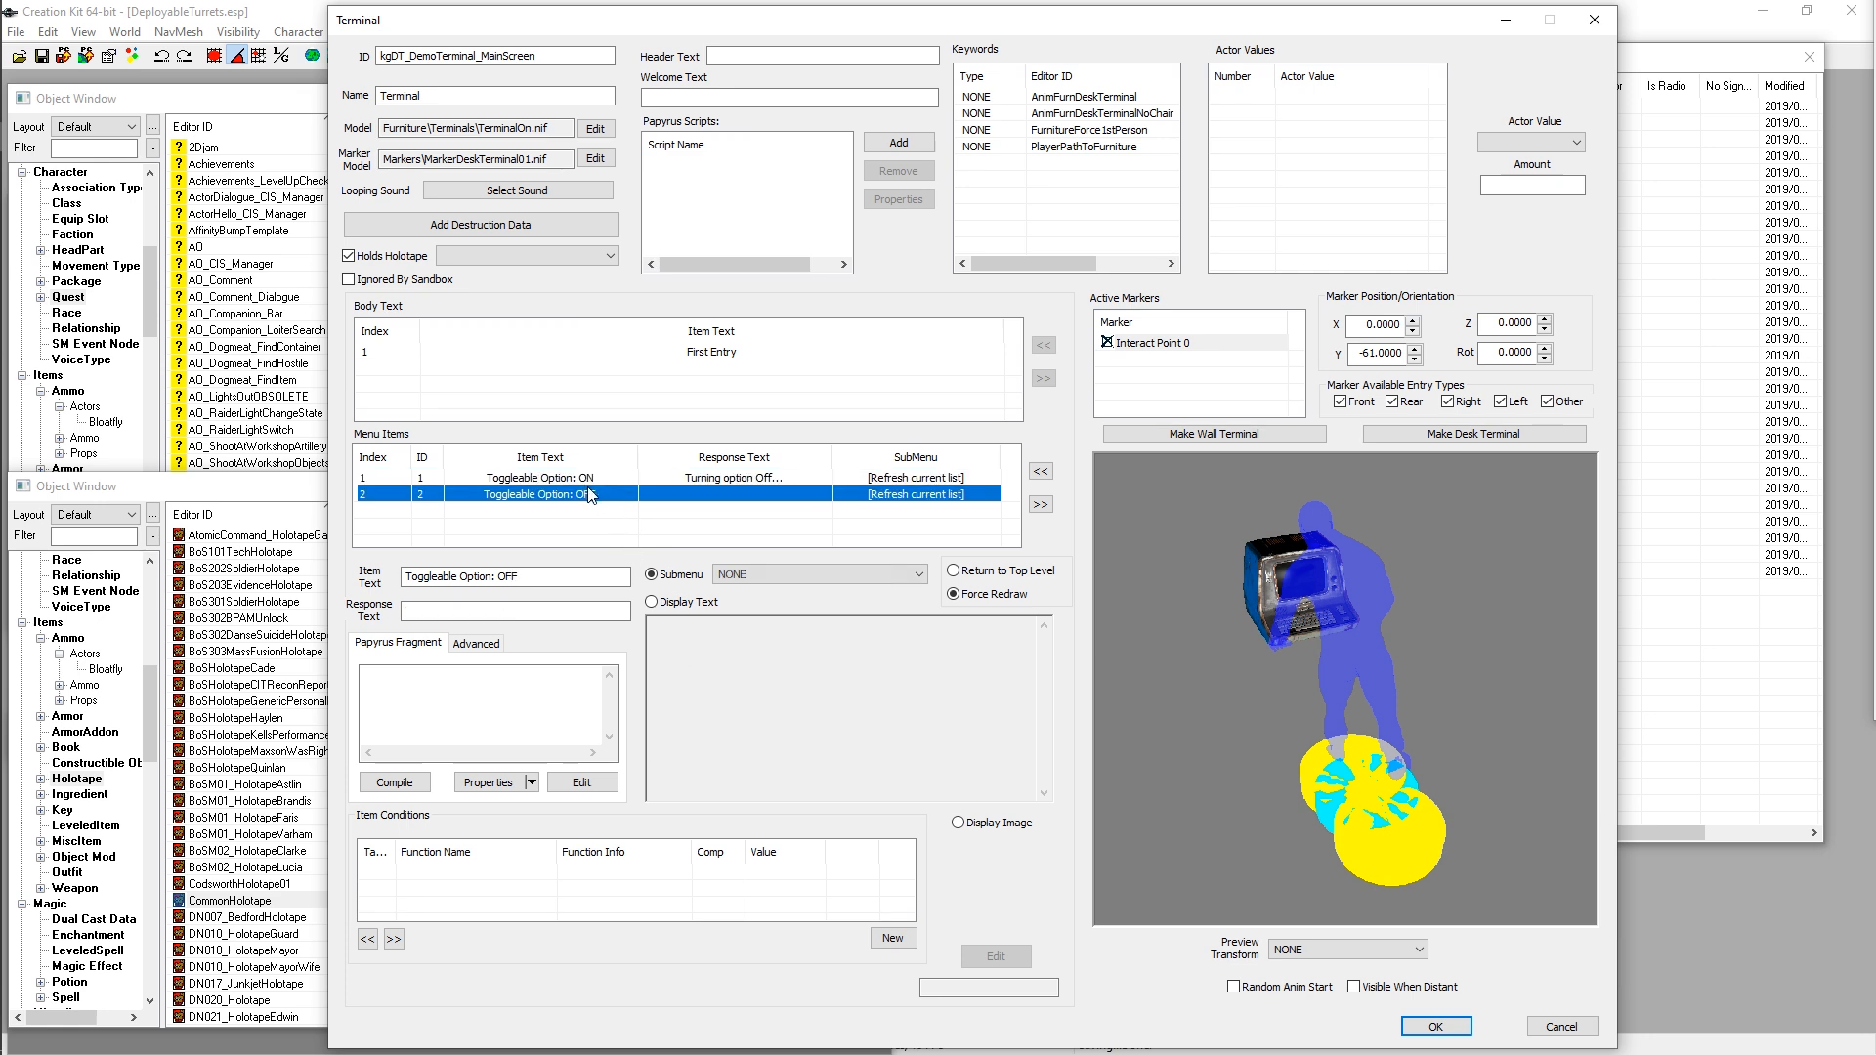
left_click(726, 478)
left_click(767, 509)
left_click(743, 478)
Step: Set the response text of the Toggleable Option: OFF menu item to "Turning option On..."
left_click(684, 494)
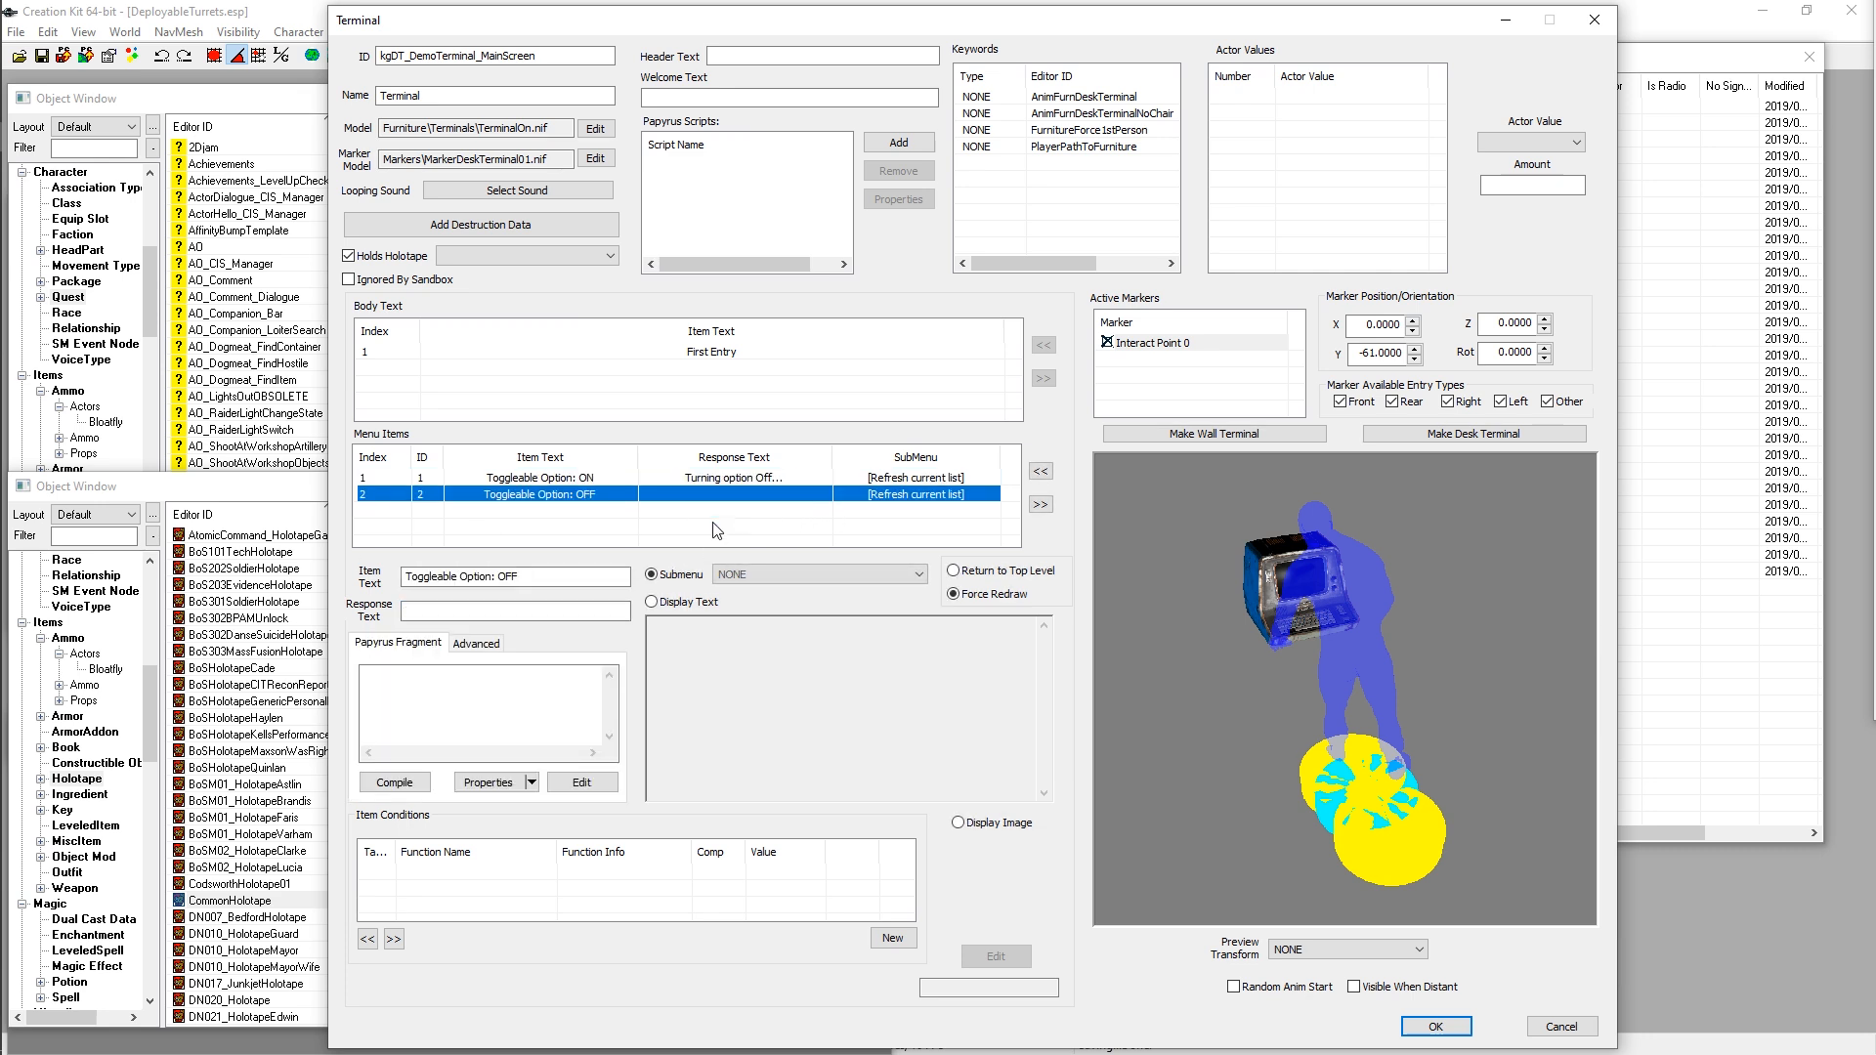
left_click(585, 610)
type("Turning option Off...")
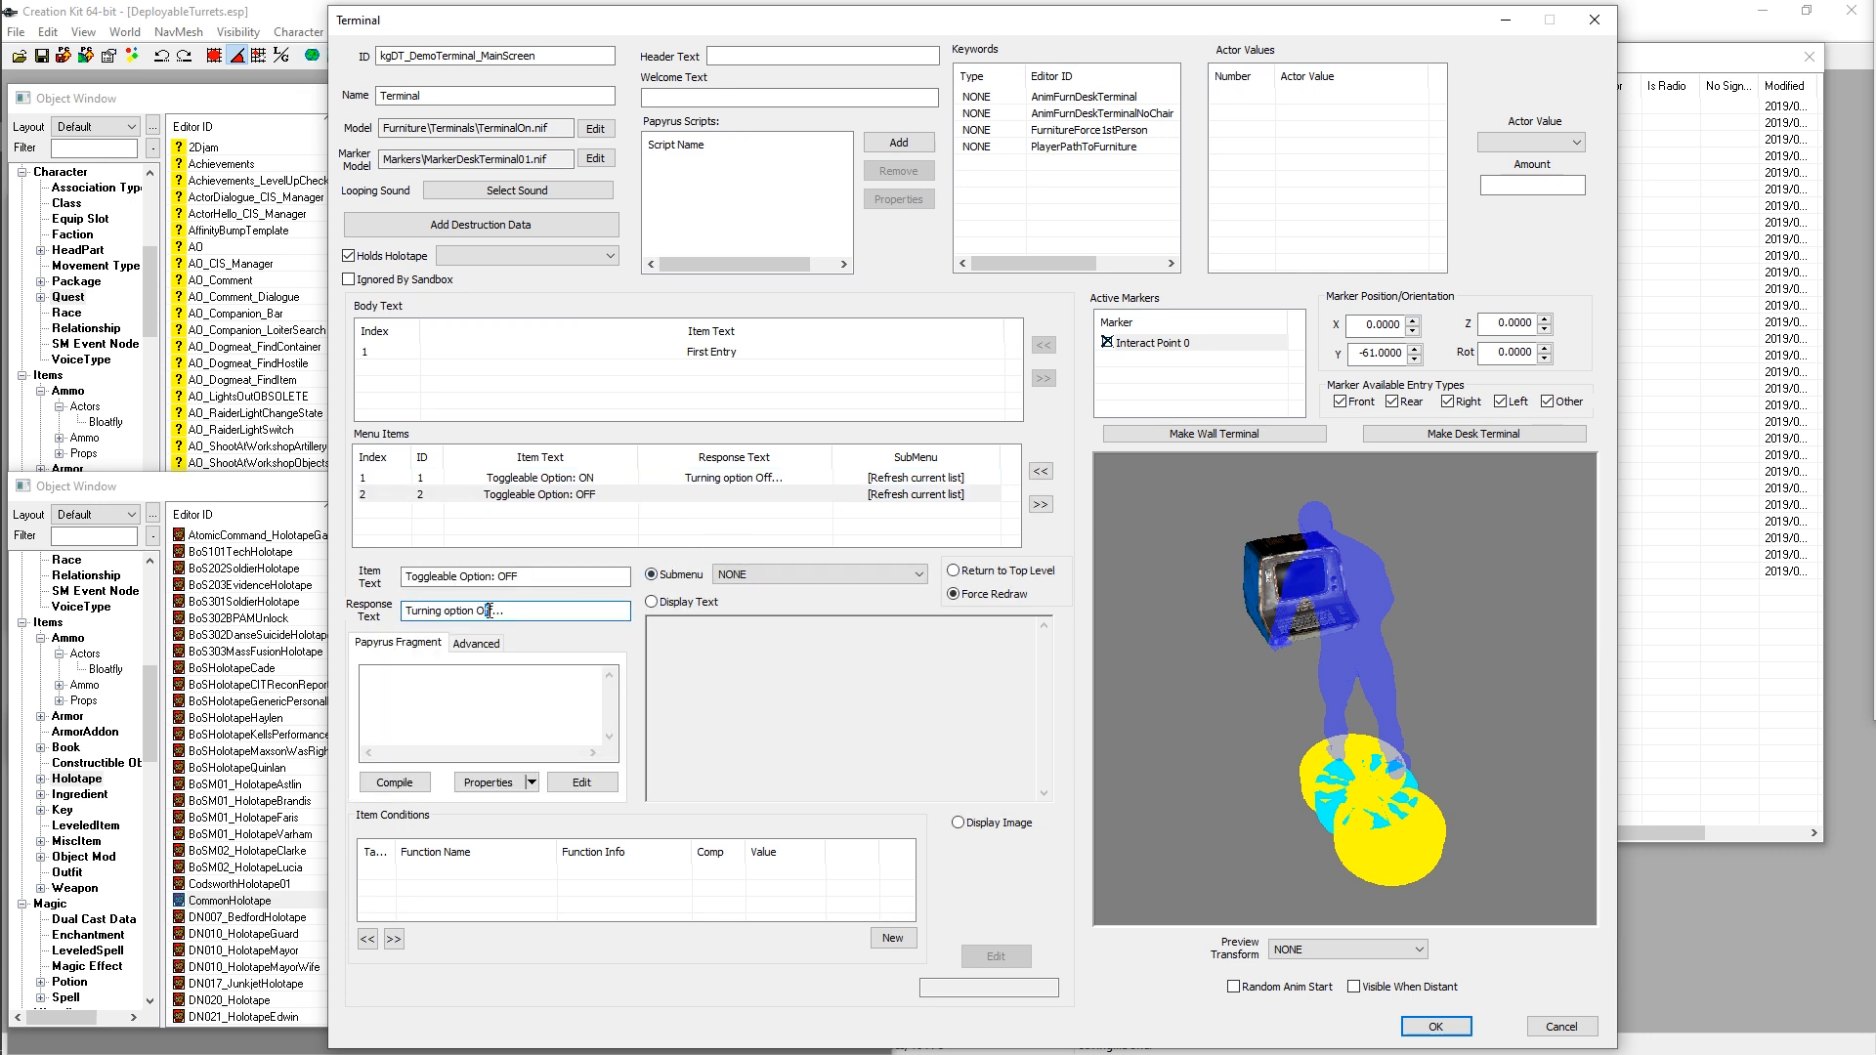
type("n")
left_click(591, 495)
left_click(586, 478)
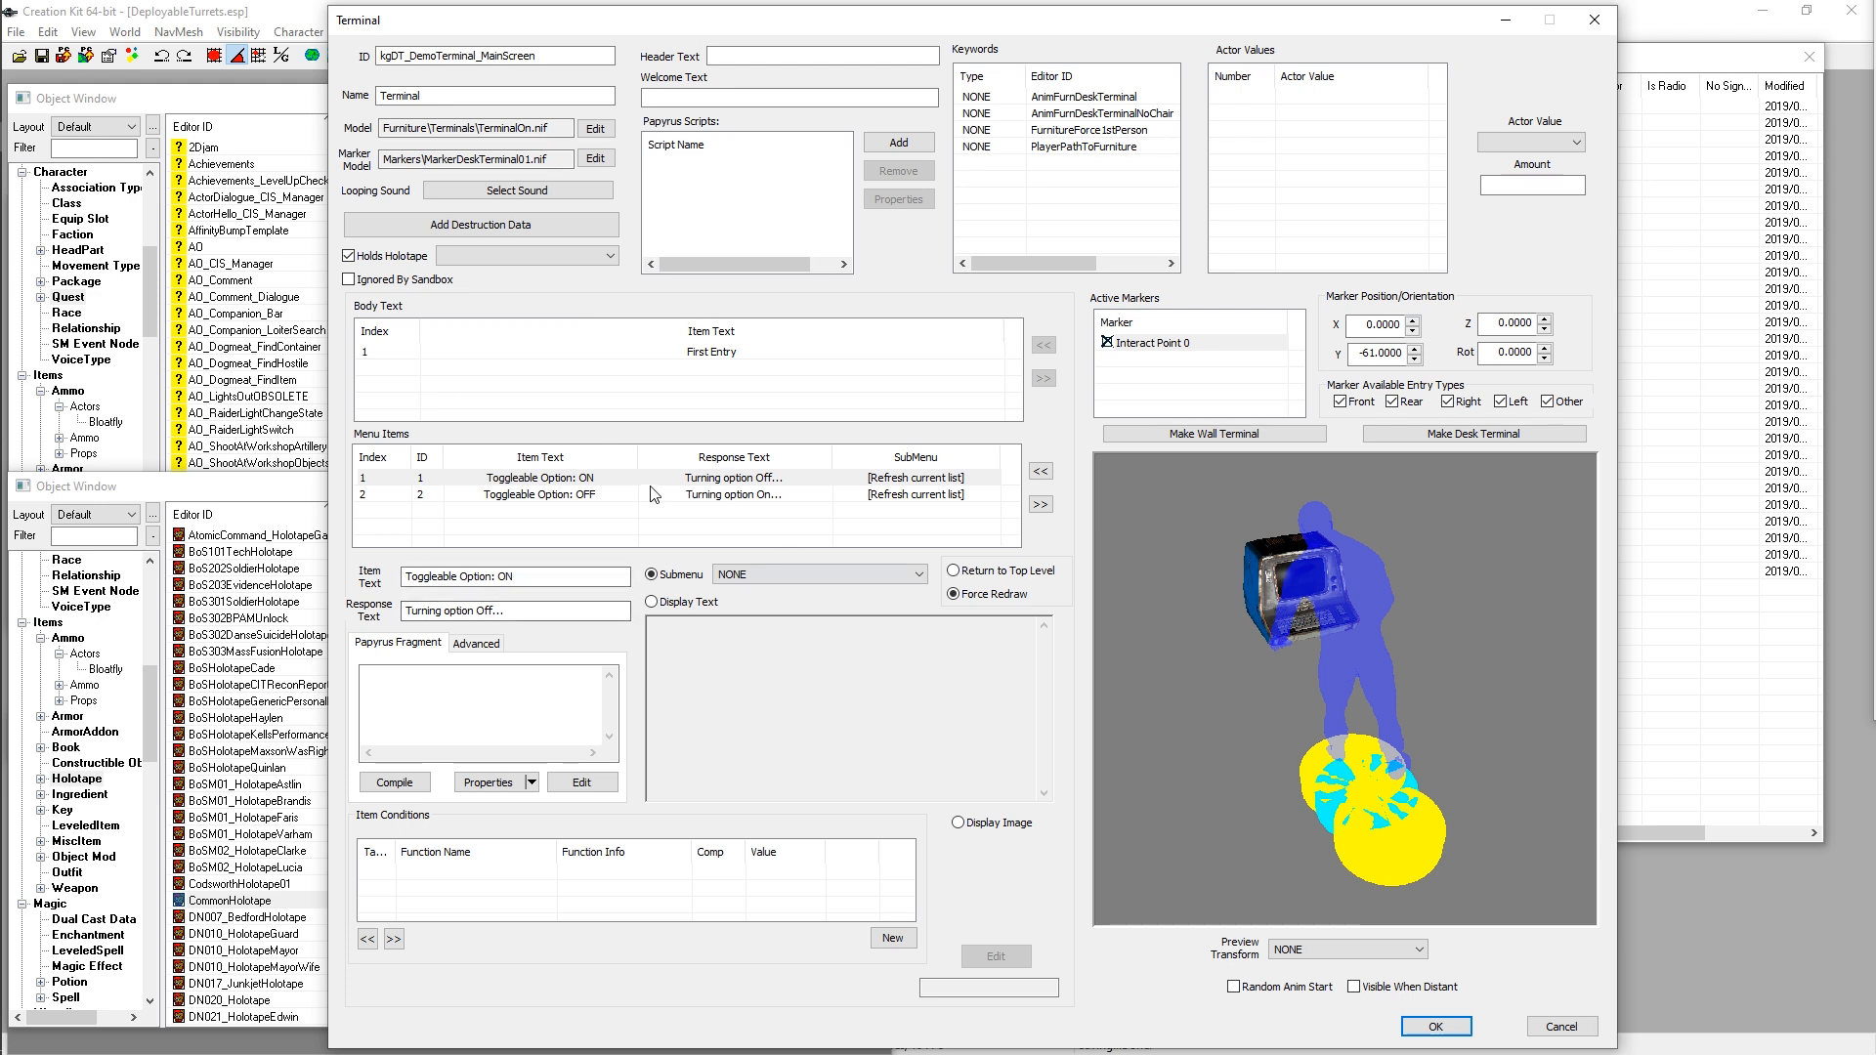
Step: Move the Terminal window aside and select the Toggleable Option: ON menu item
left_click_drag(737, 27, 875, 35)
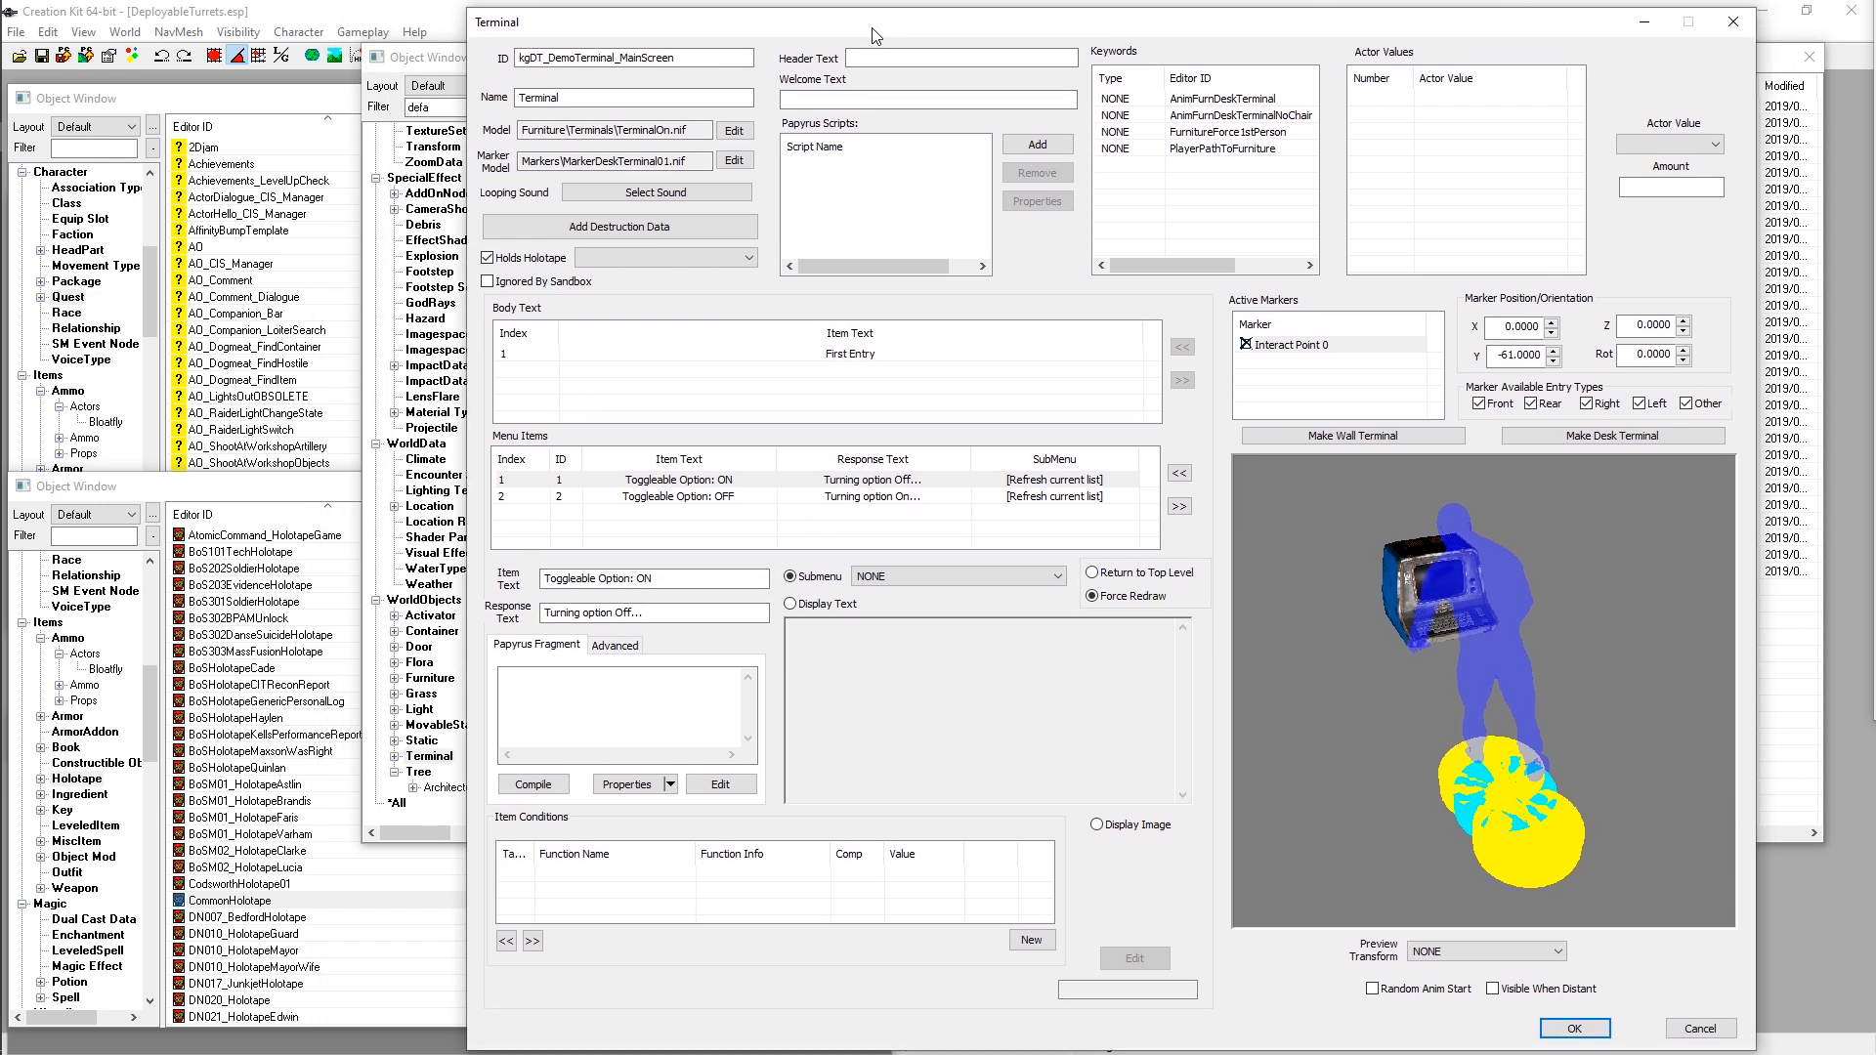
left_click(718, 495)
left_click(710, 483)
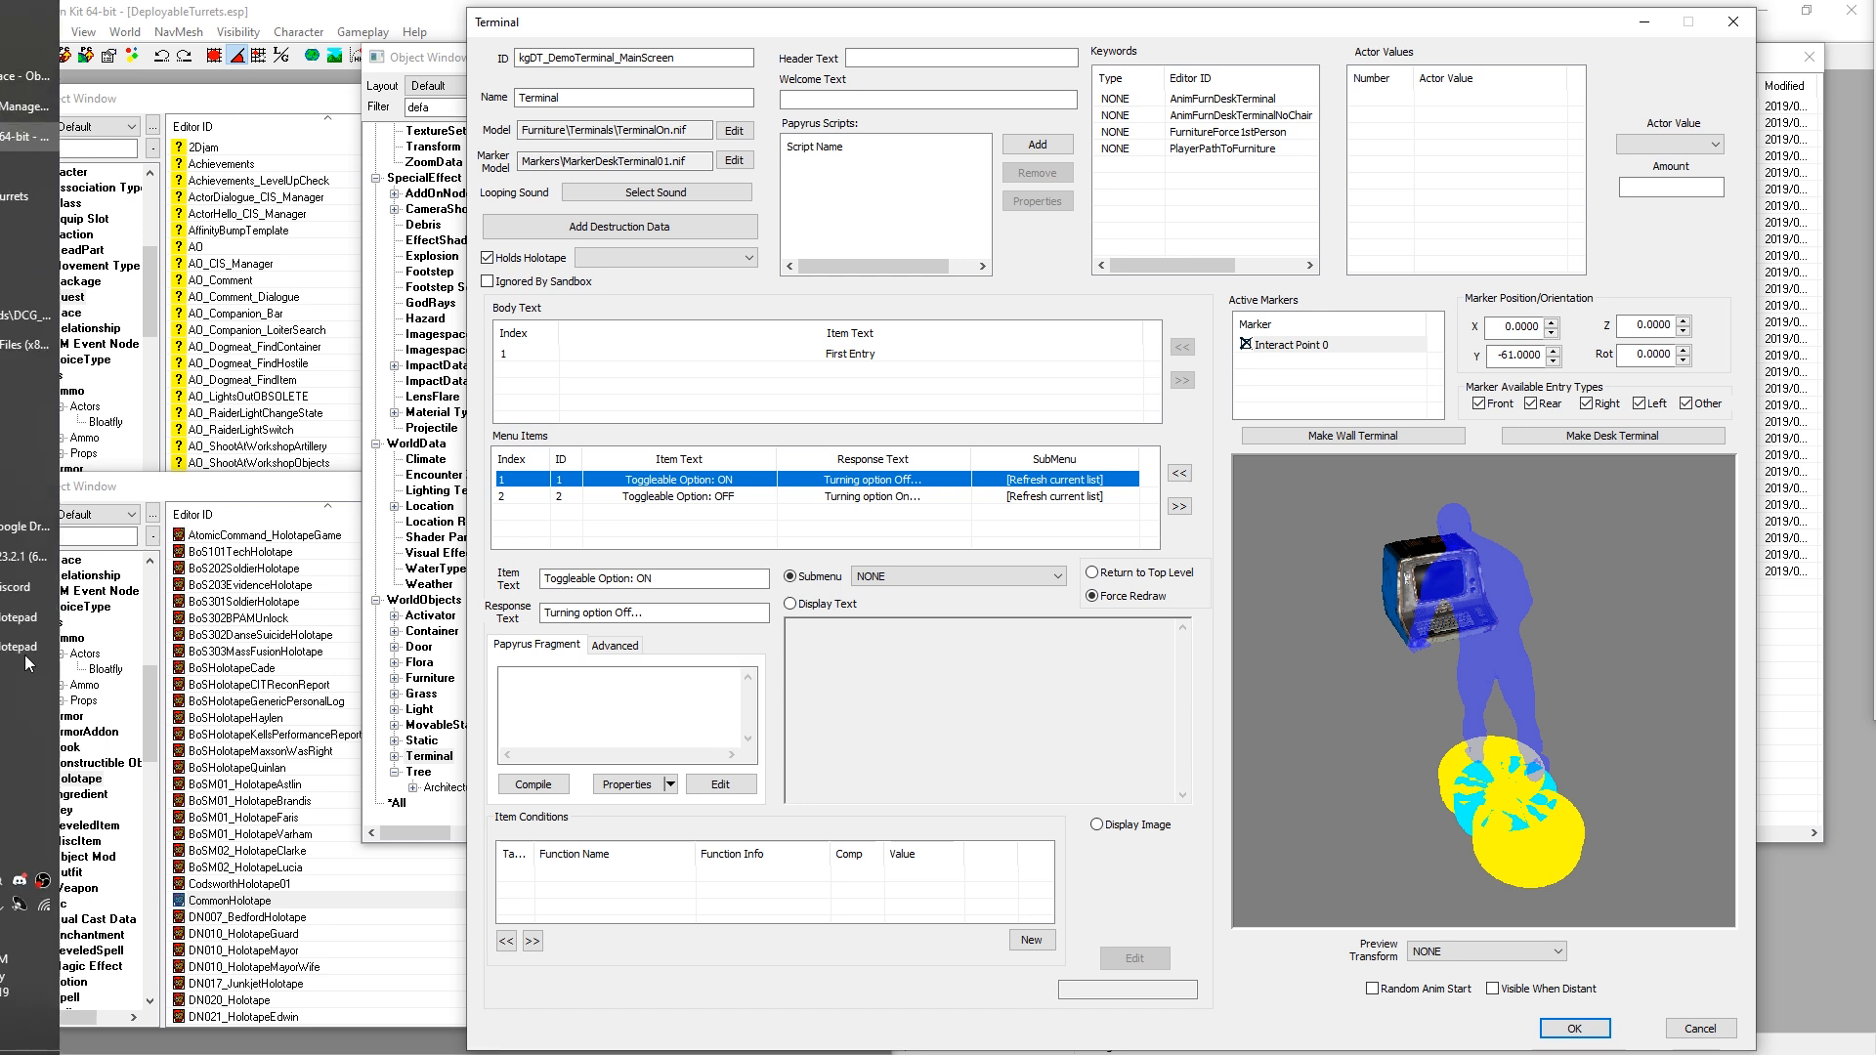
Step: Start a new Global form in the Global category and set its ID to kgDT_ToggleableDemoGlobal
scroll(98, 772, "down", 10)
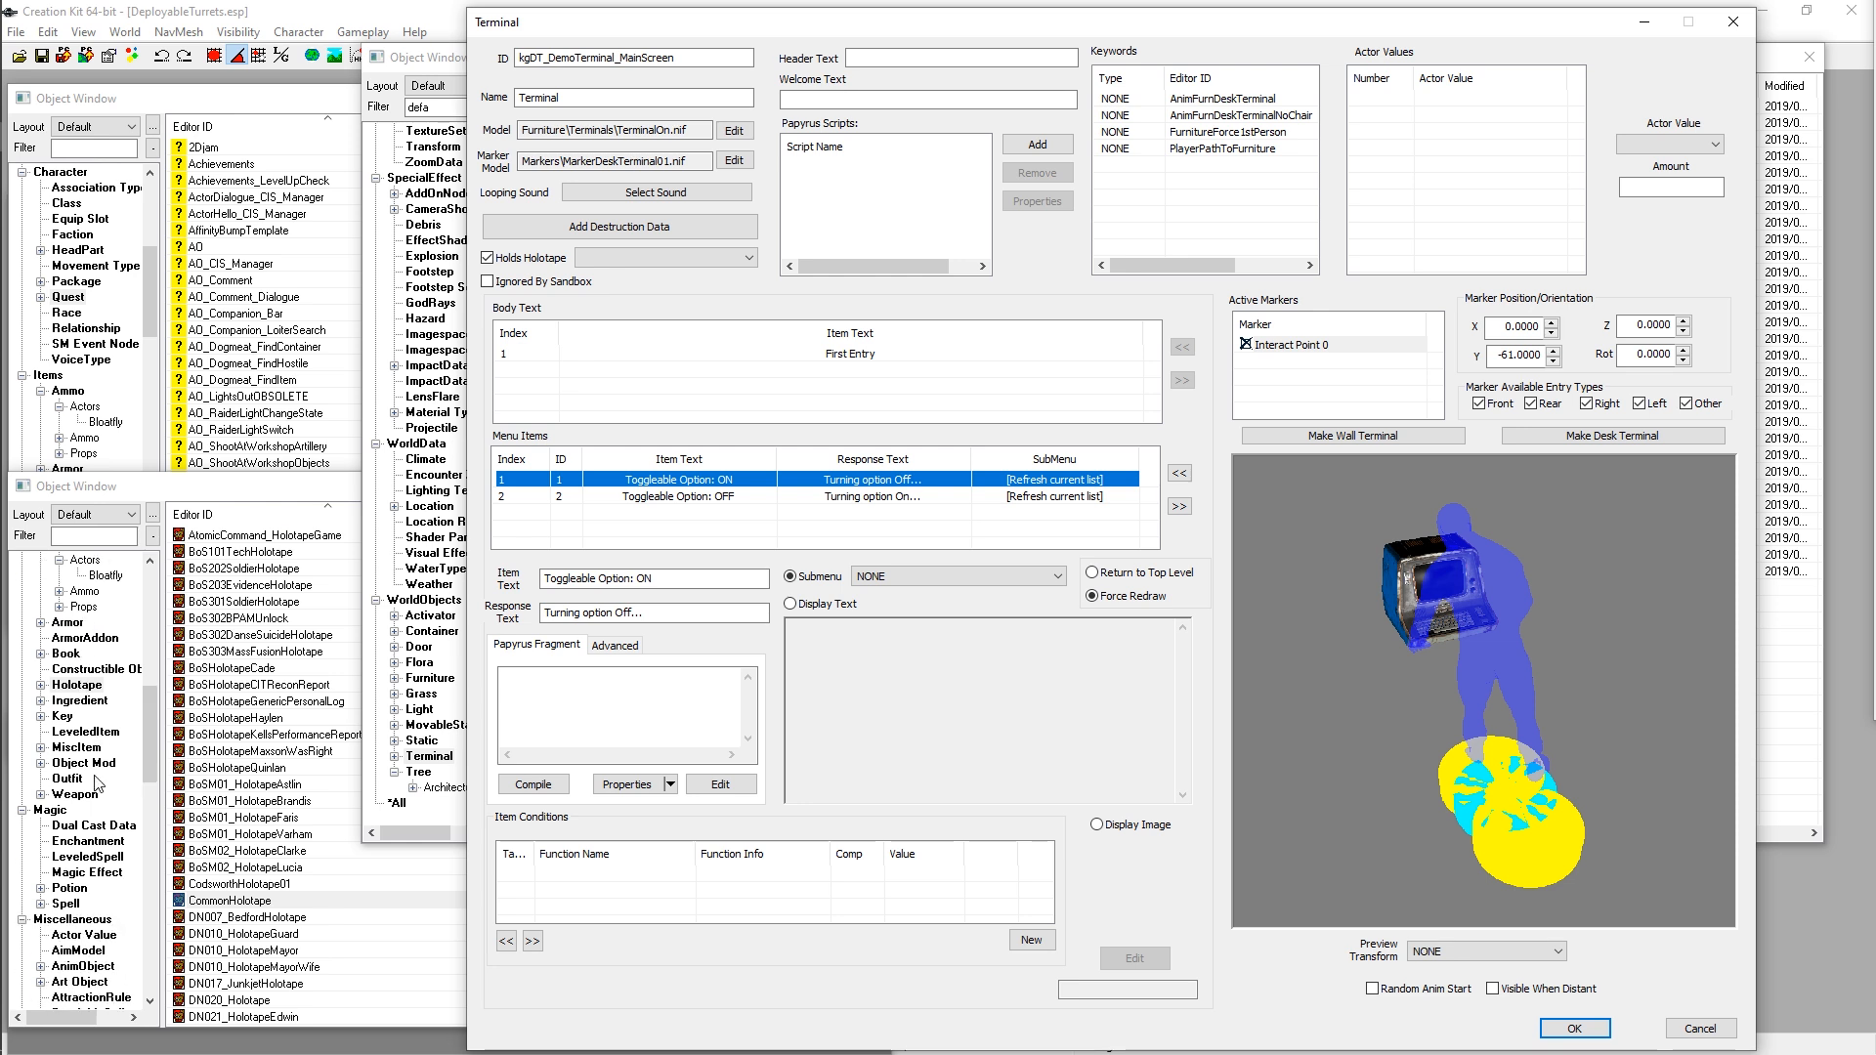
left_click(76, 763)
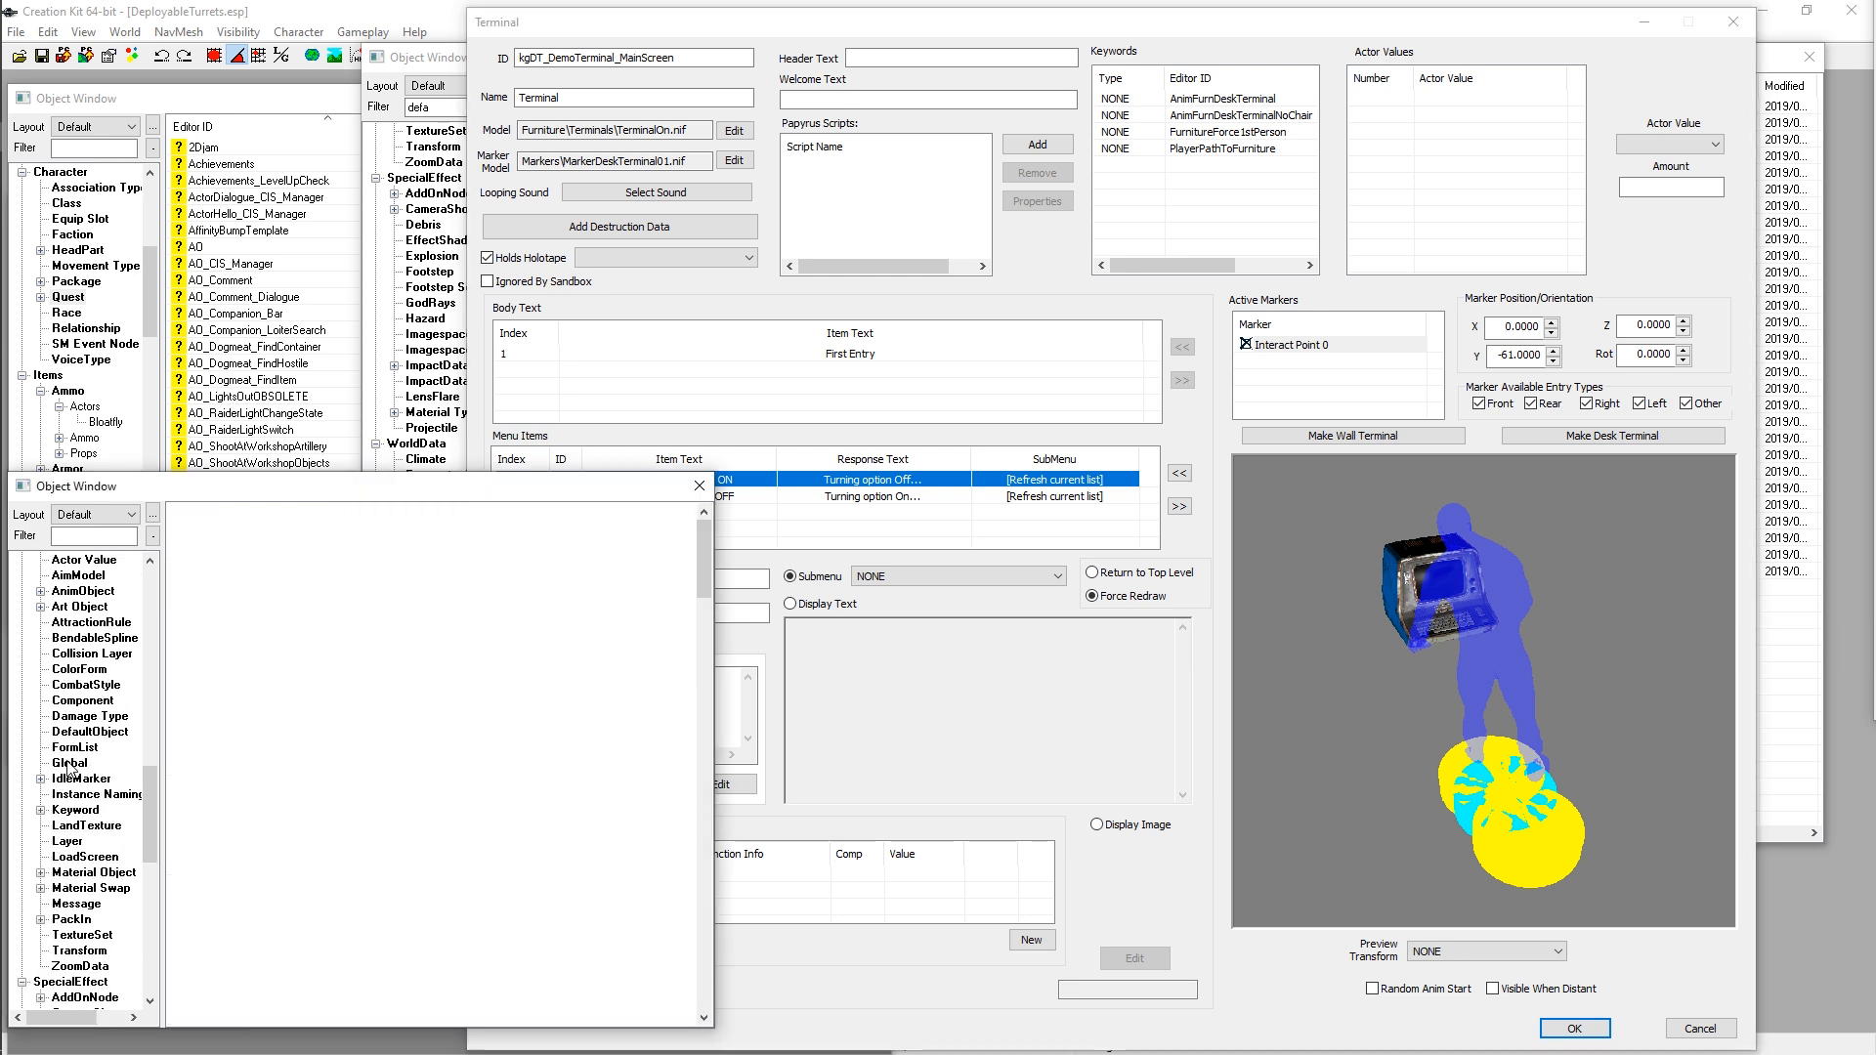
right_click(240, 569)
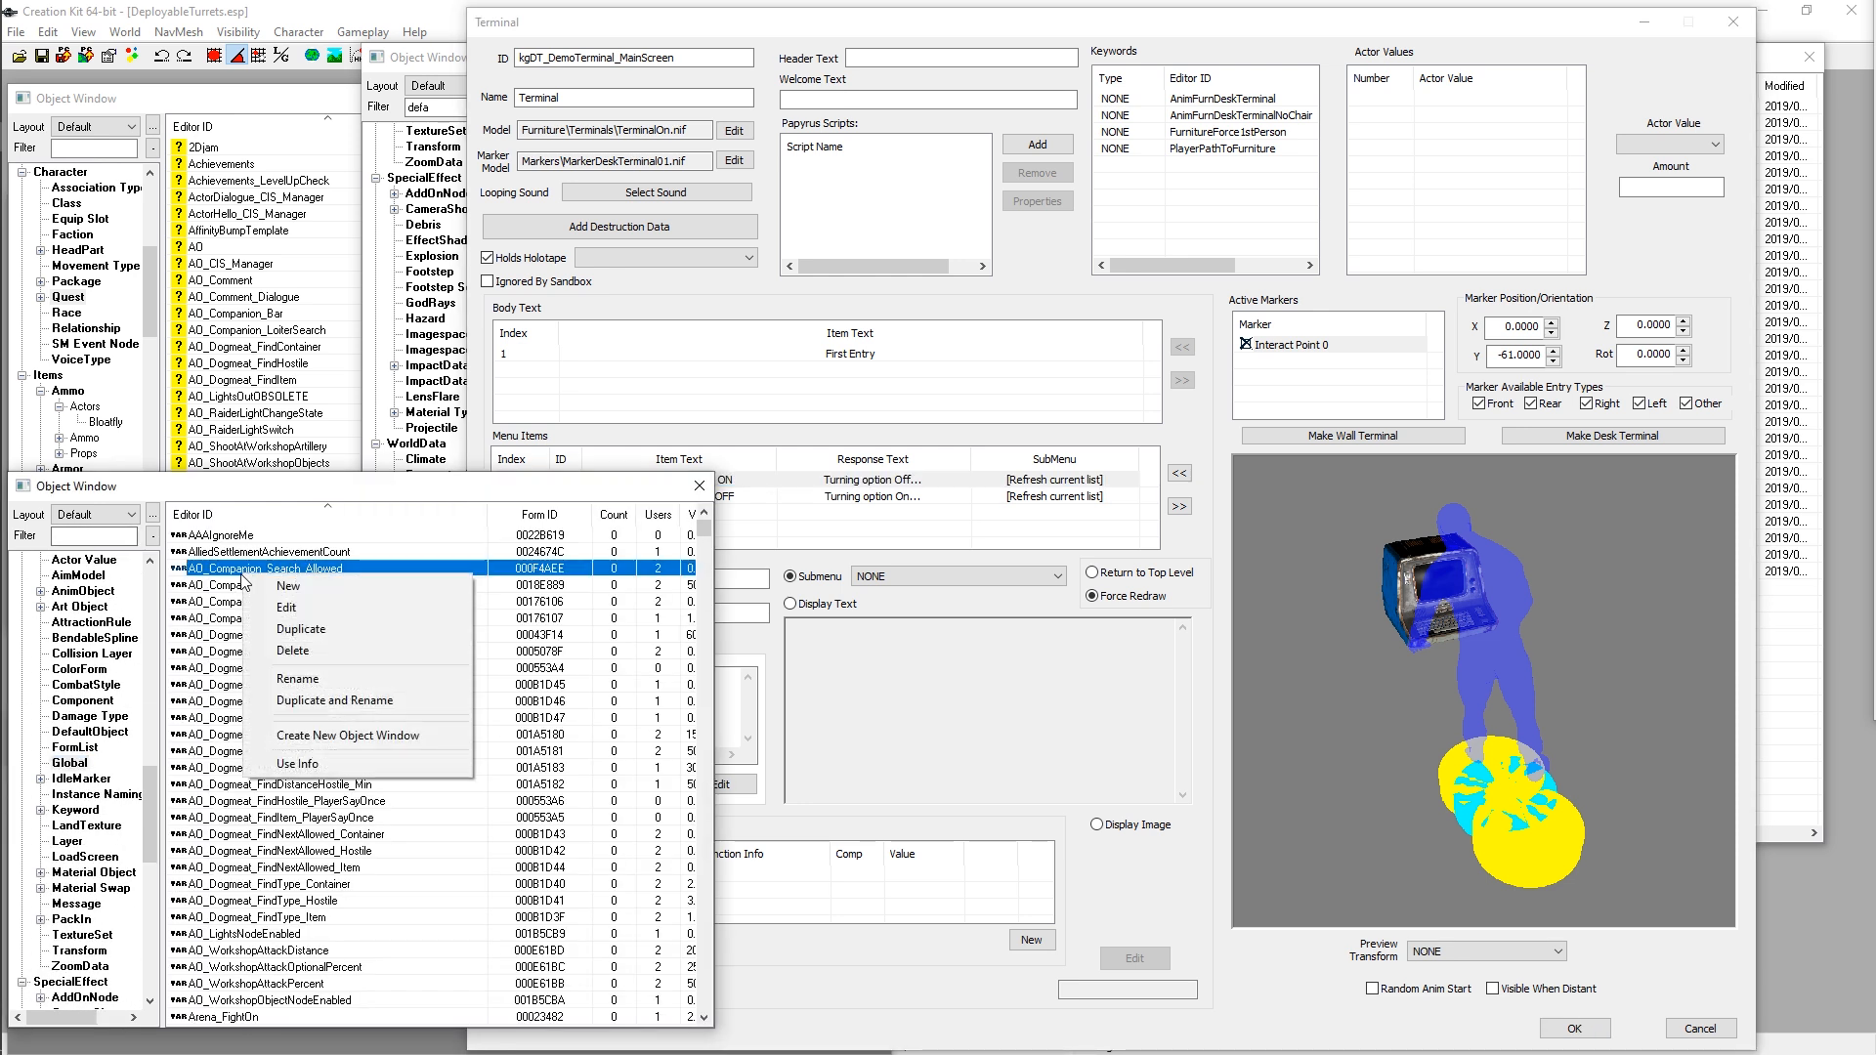
left_click(288, 583)
left_click_drag(904, 461, 375, 194)
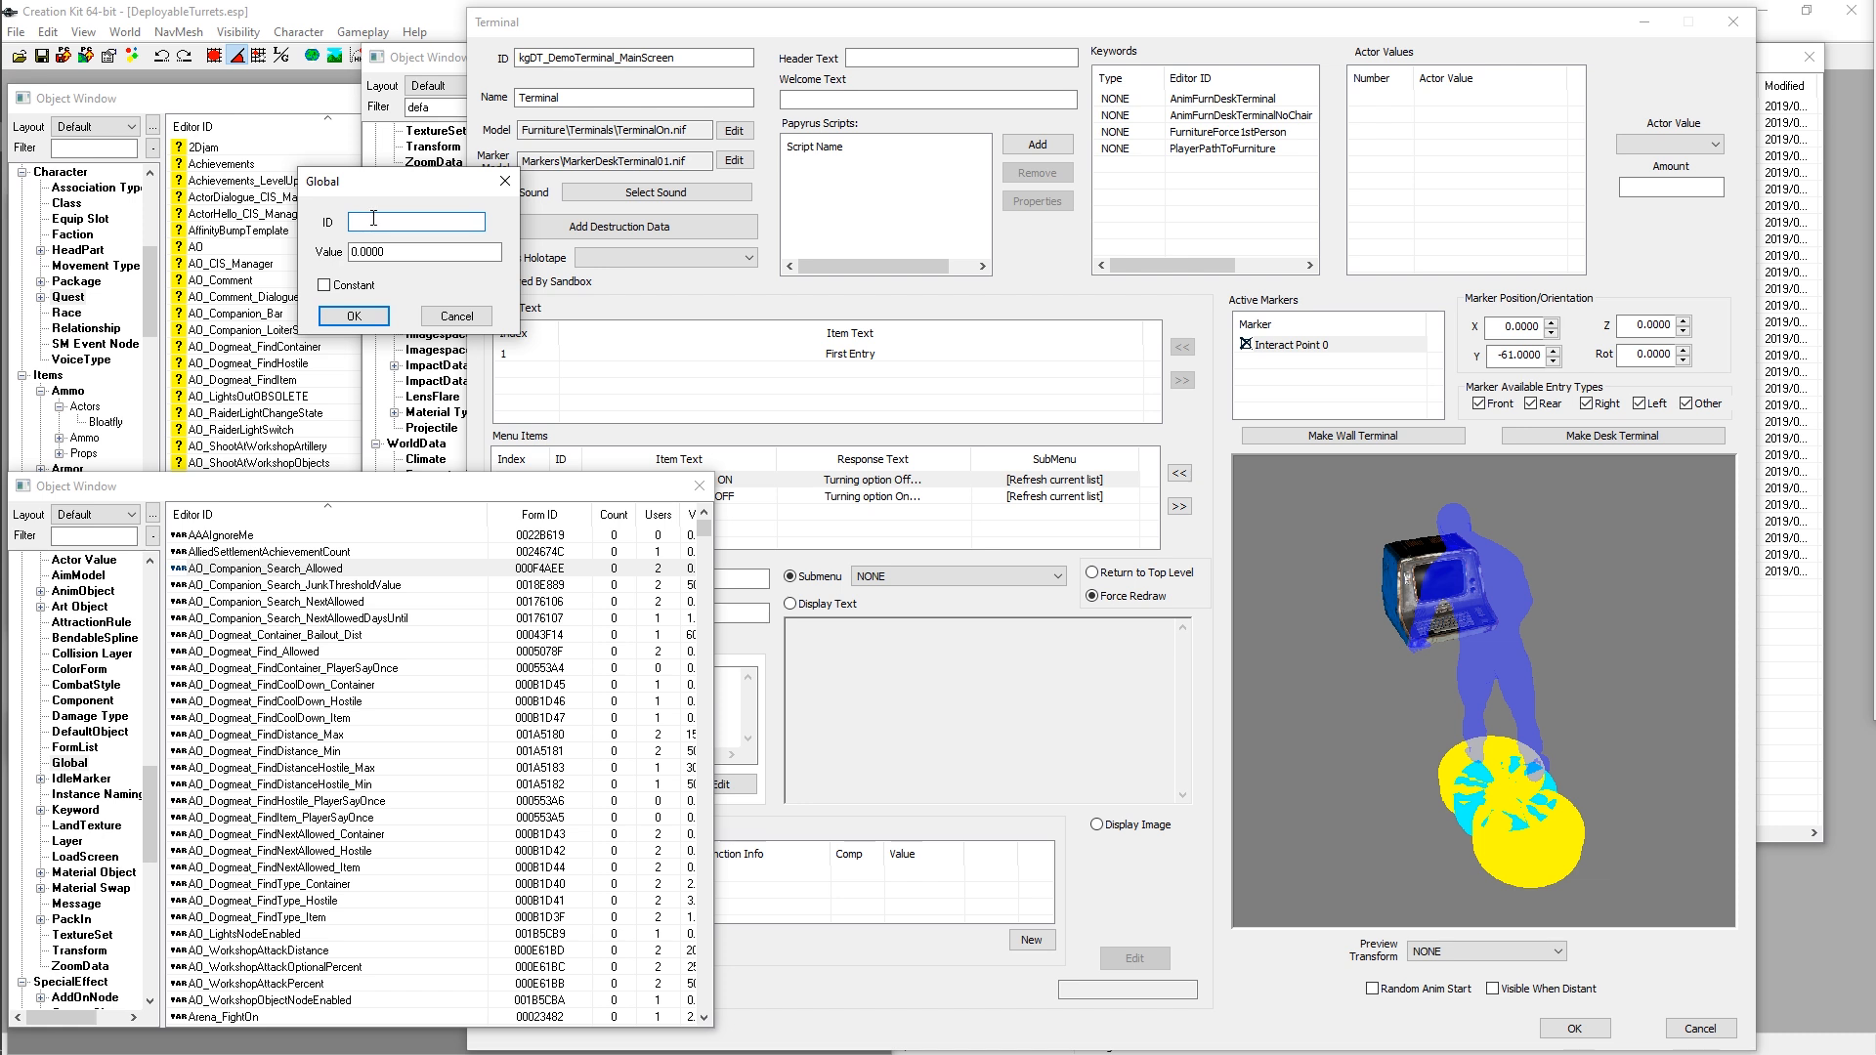
key("Tab")
left_click(400, 222)
left_click_drag(398, 183, 348, 89)
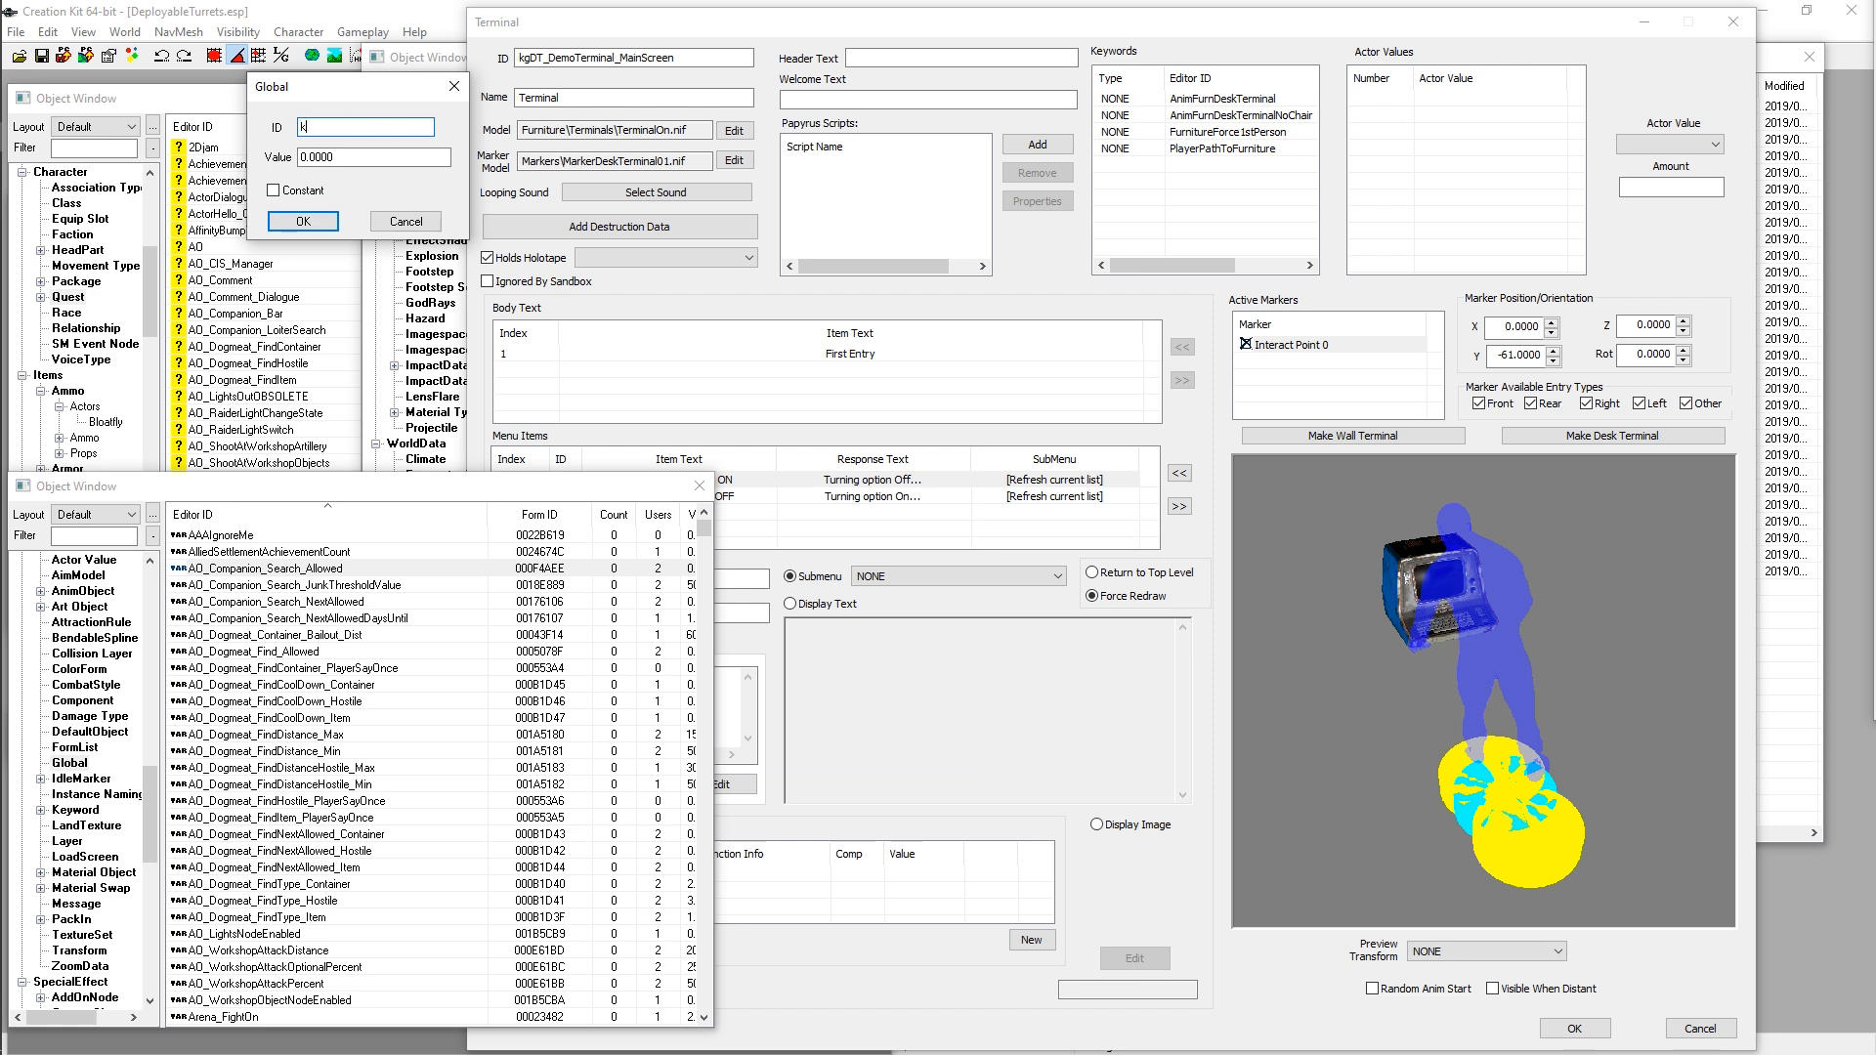
type("DT")
type("_ToggleableDemoGlobal")
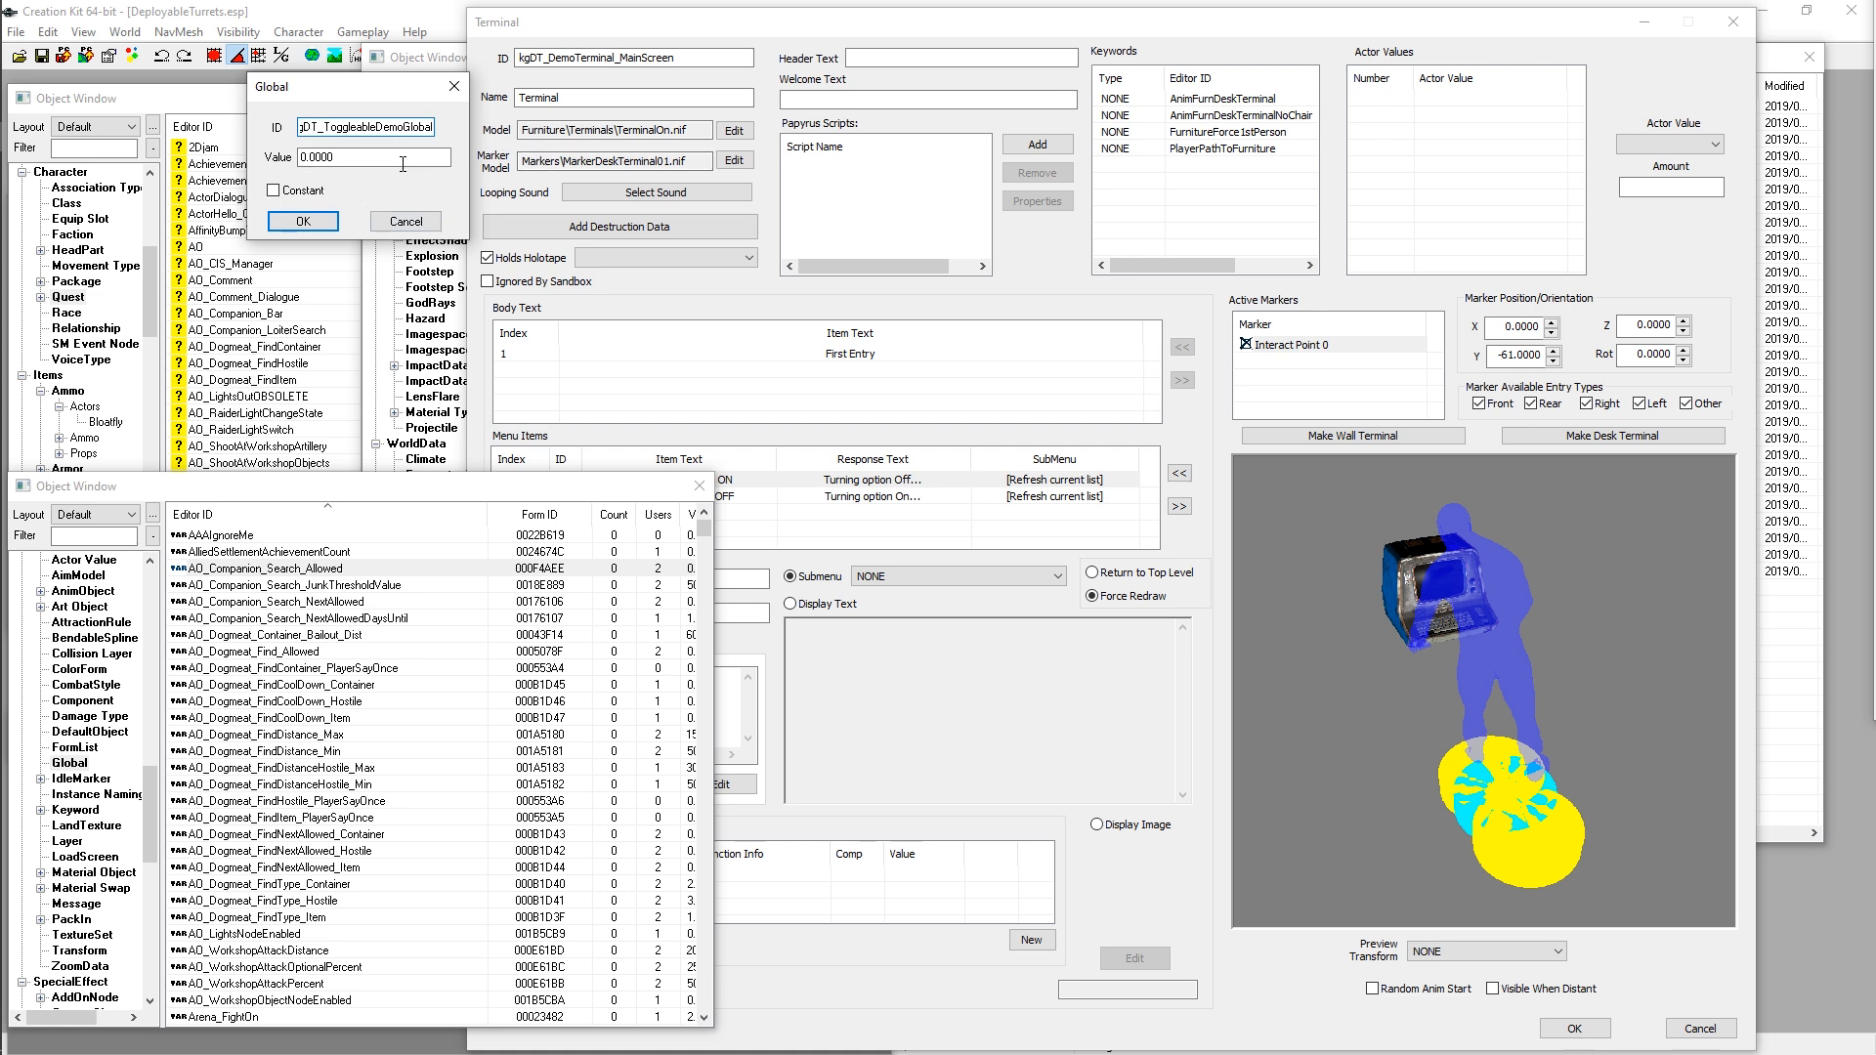
Step: Set the new Global's value to 1 and move its dialog clear of the Terminal window
key("Tab")
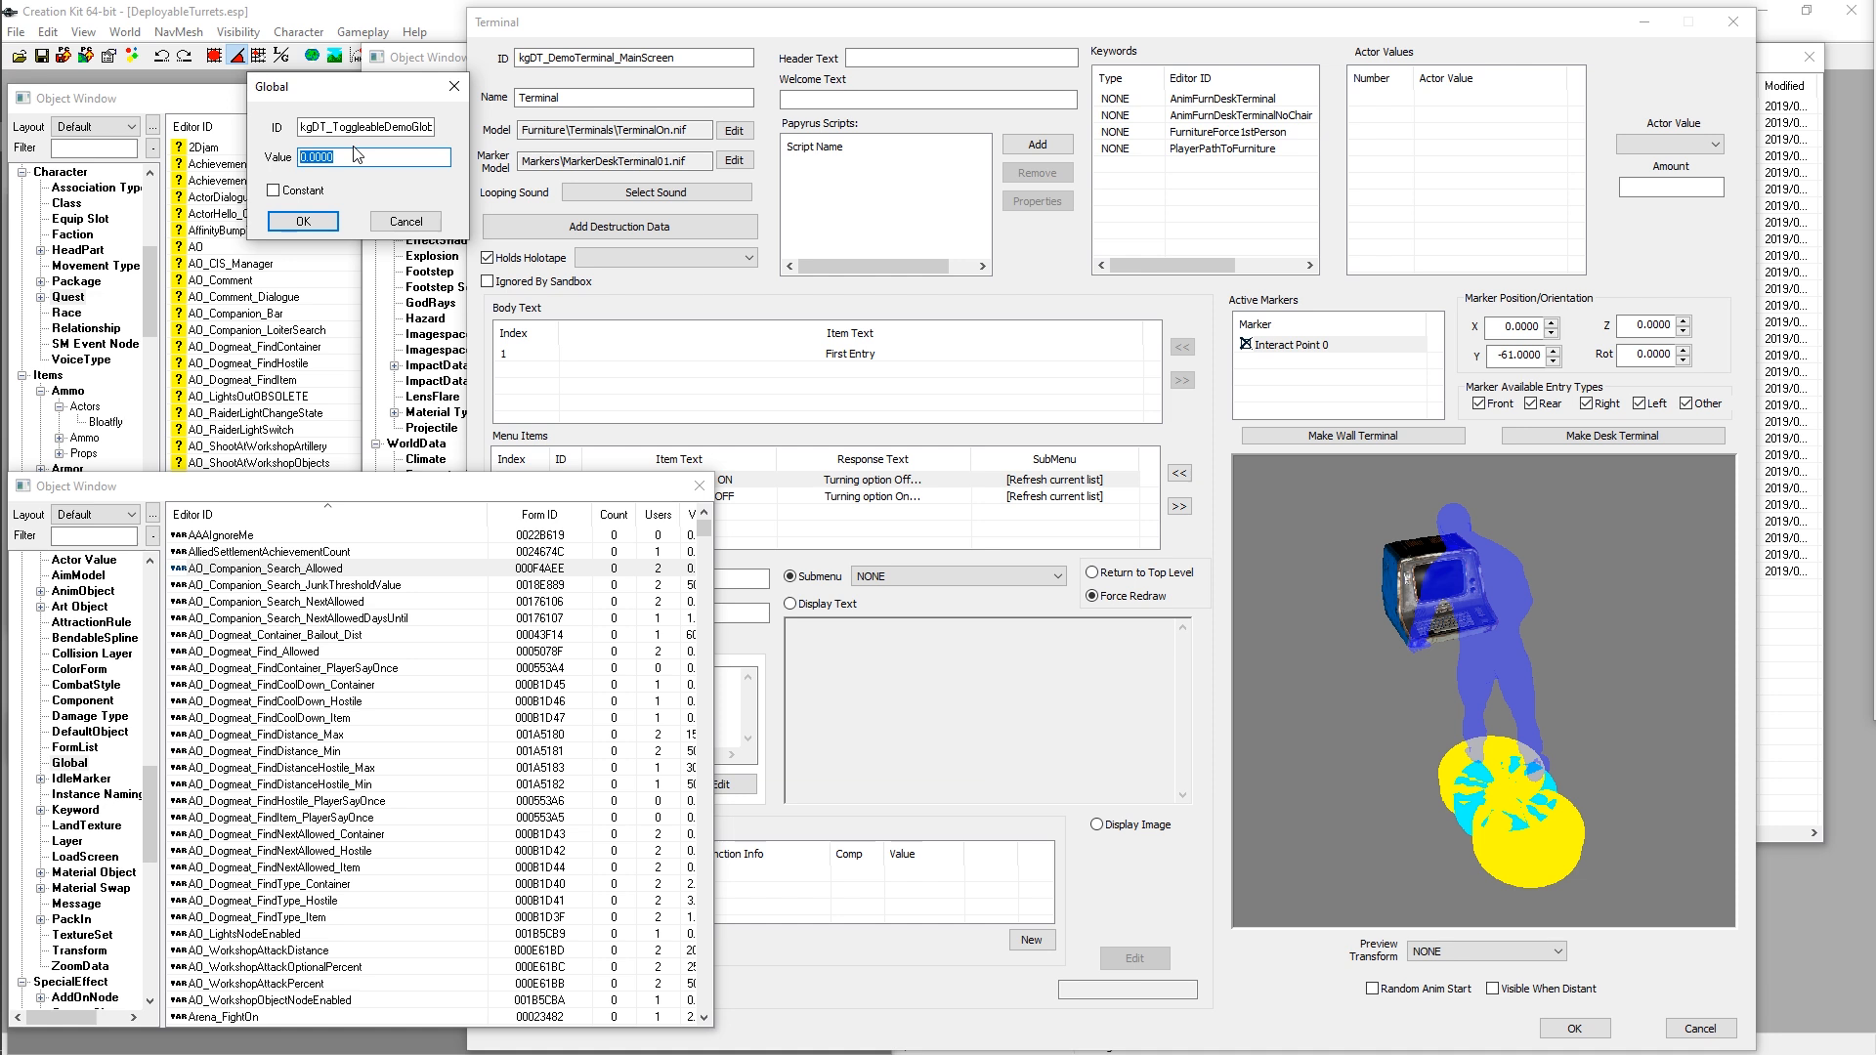
type("1")
double_click(323, 156)
left_click_drag(351, 86, 299, 62)
Step: Examine how the new Global's value relates to the Toggleable Option: ON and OFF menu items
left_click(735, 432)
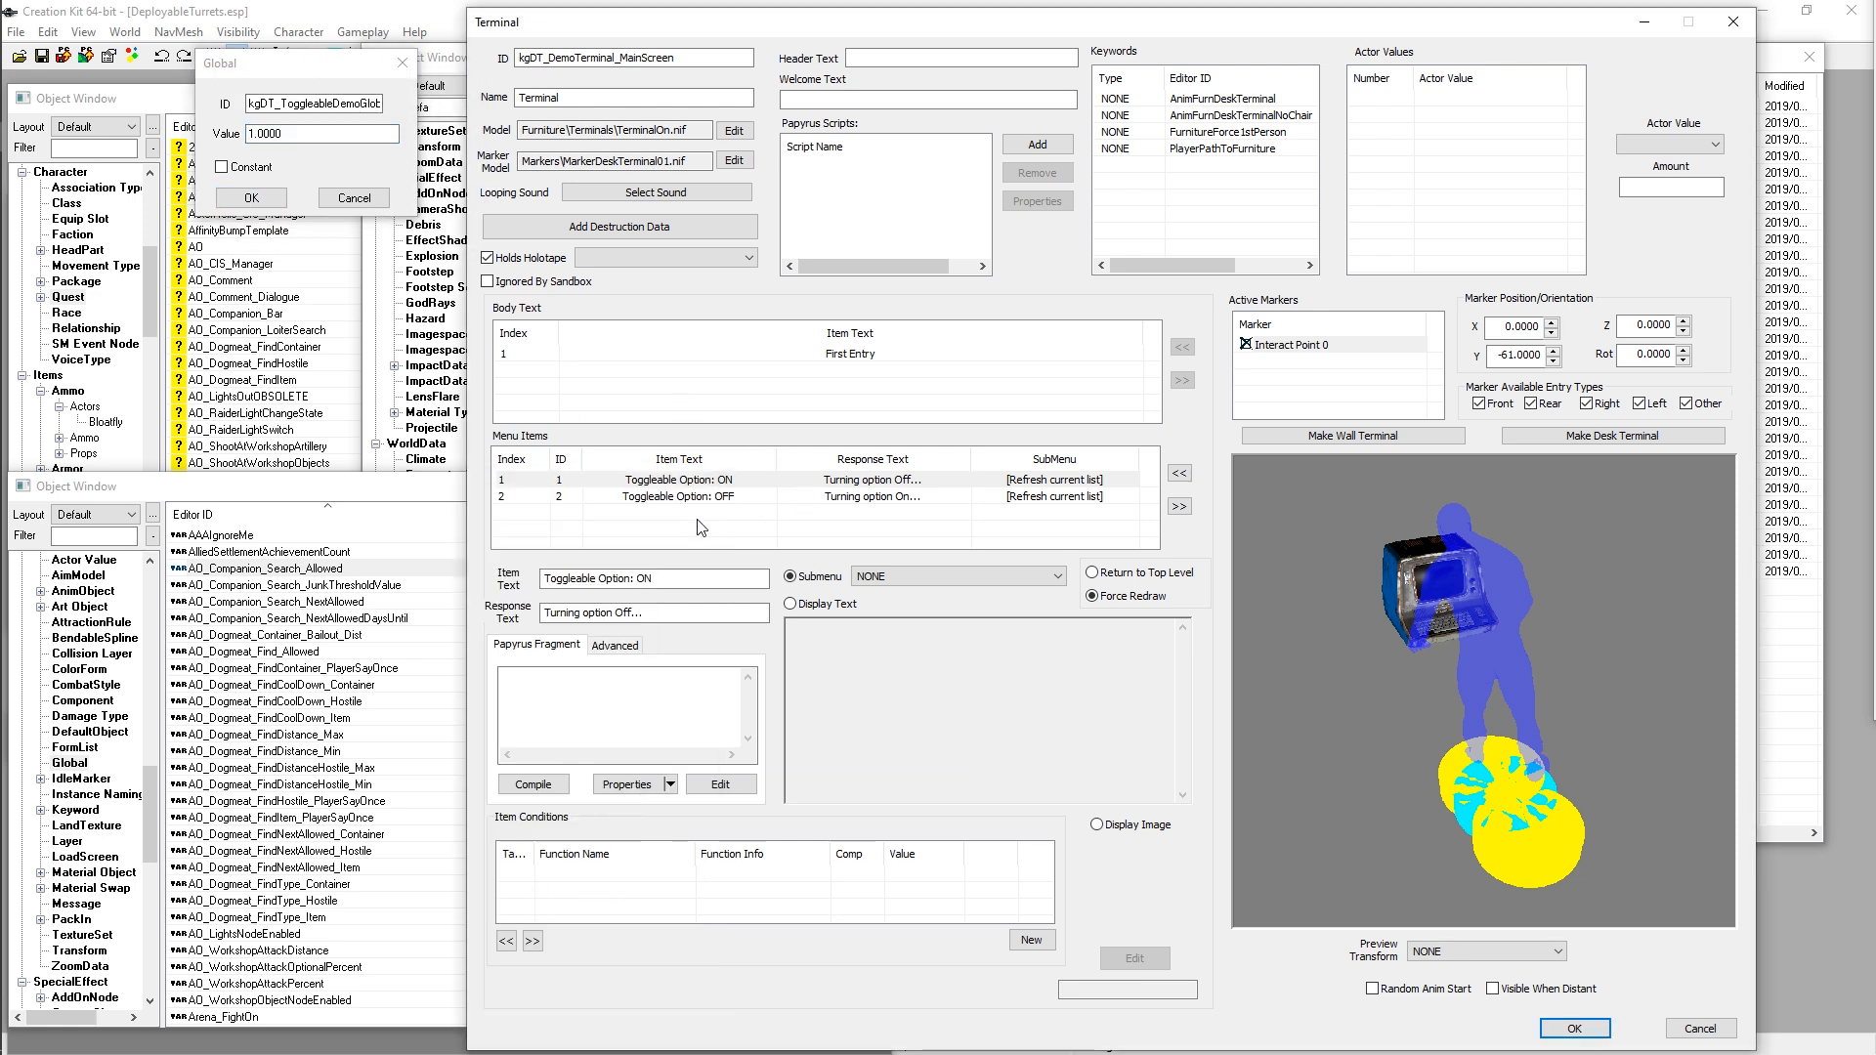
left_click(733, 483)
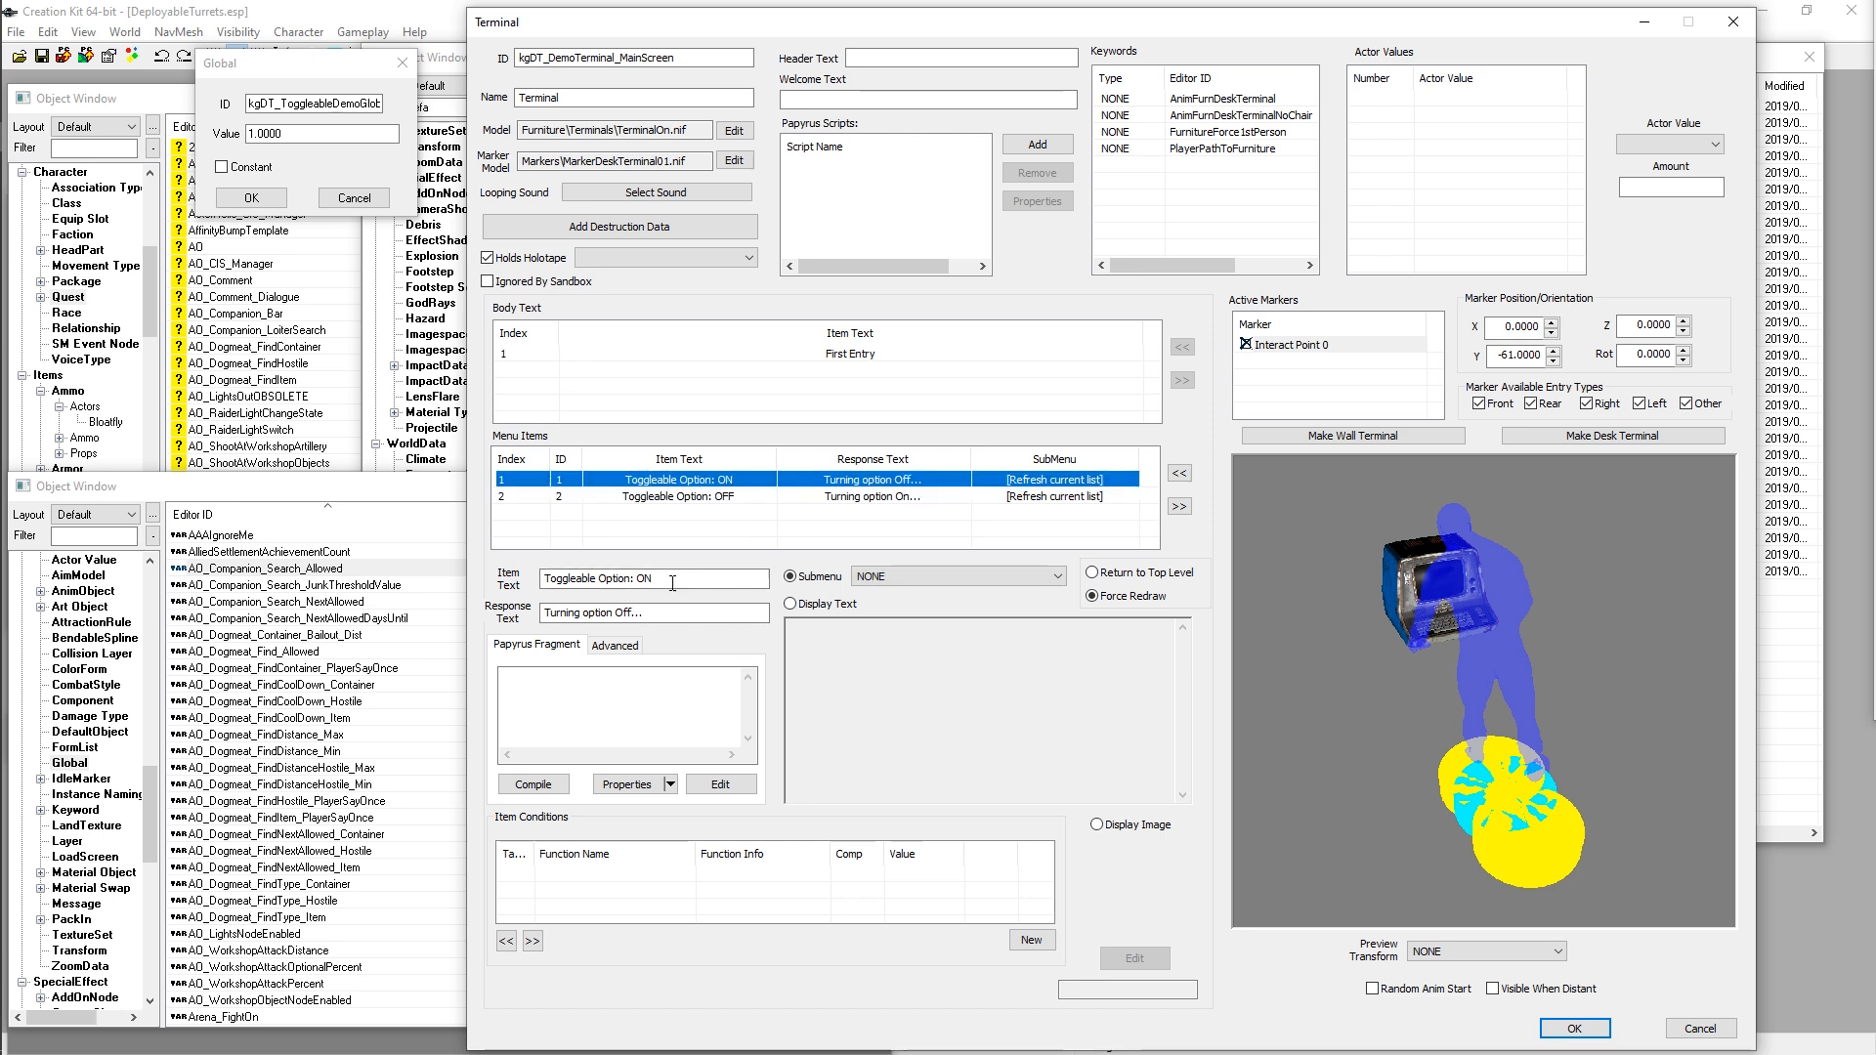
left_click_drag(667, 580, 647, 579)
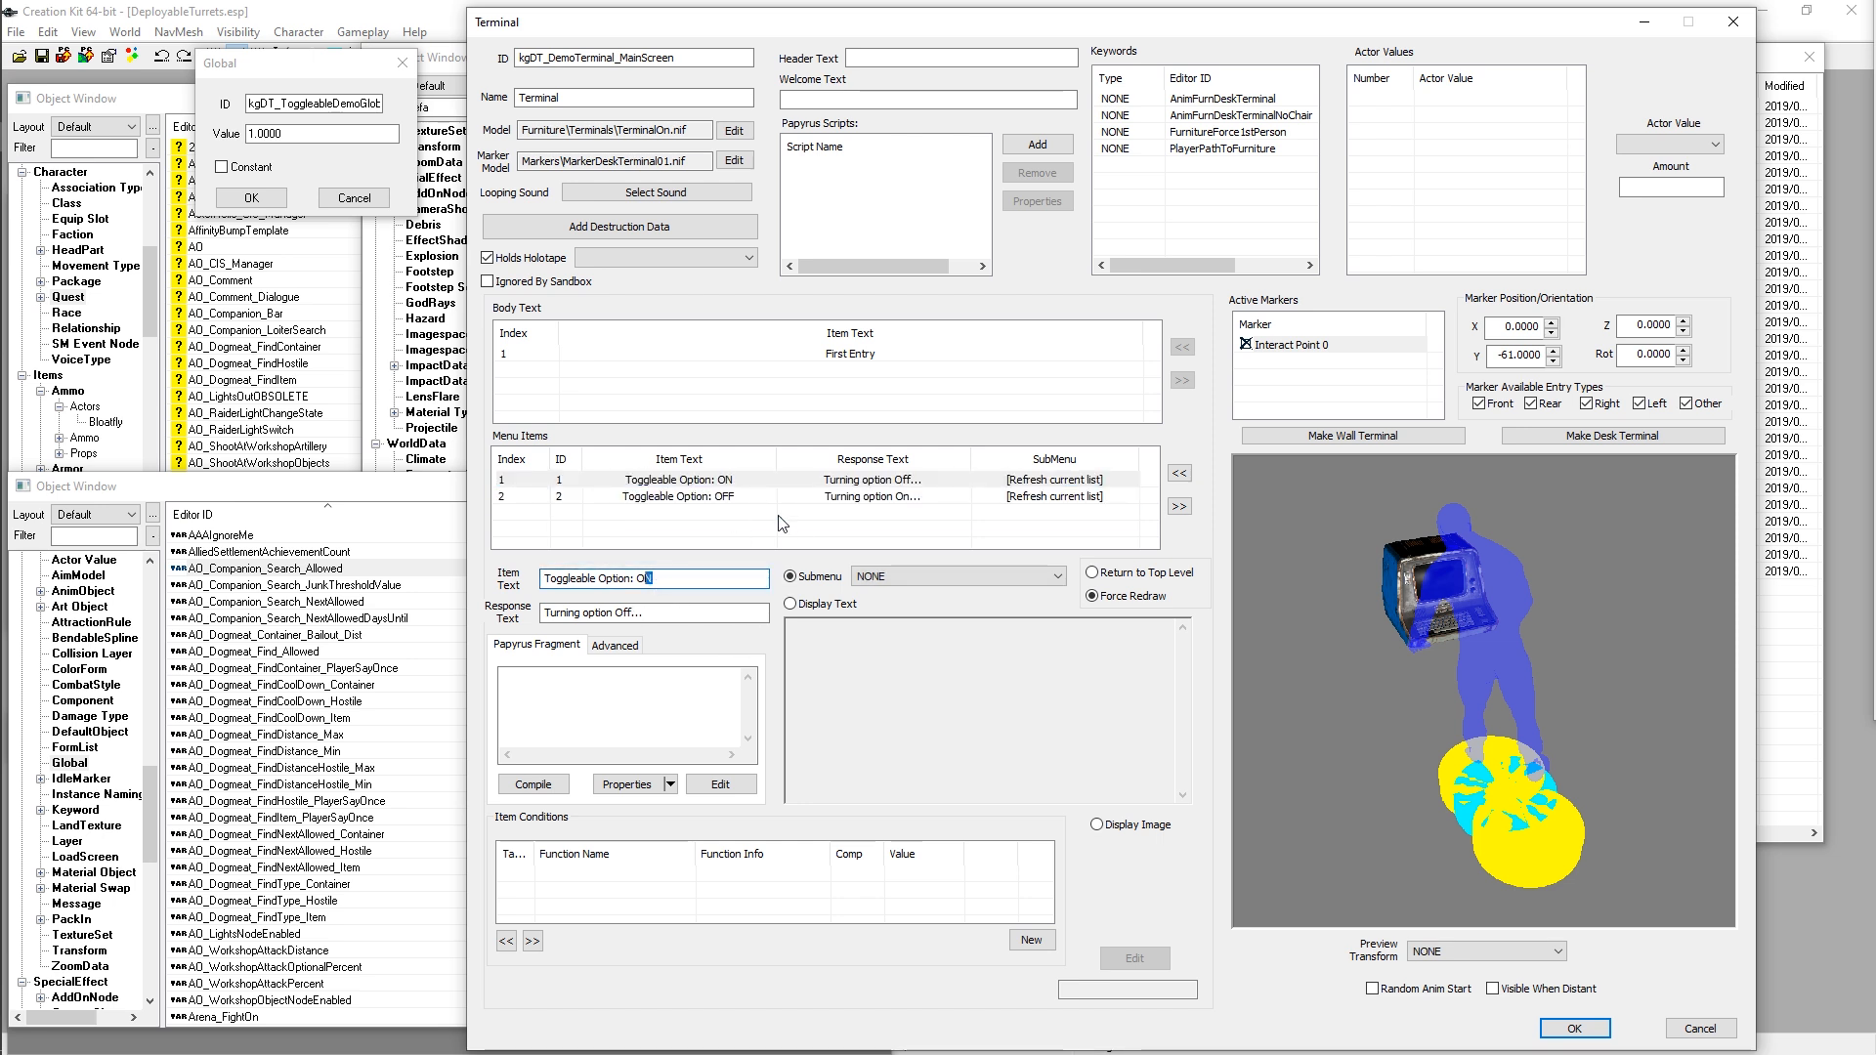
left_click(734, 499)
left_click(733, 479)
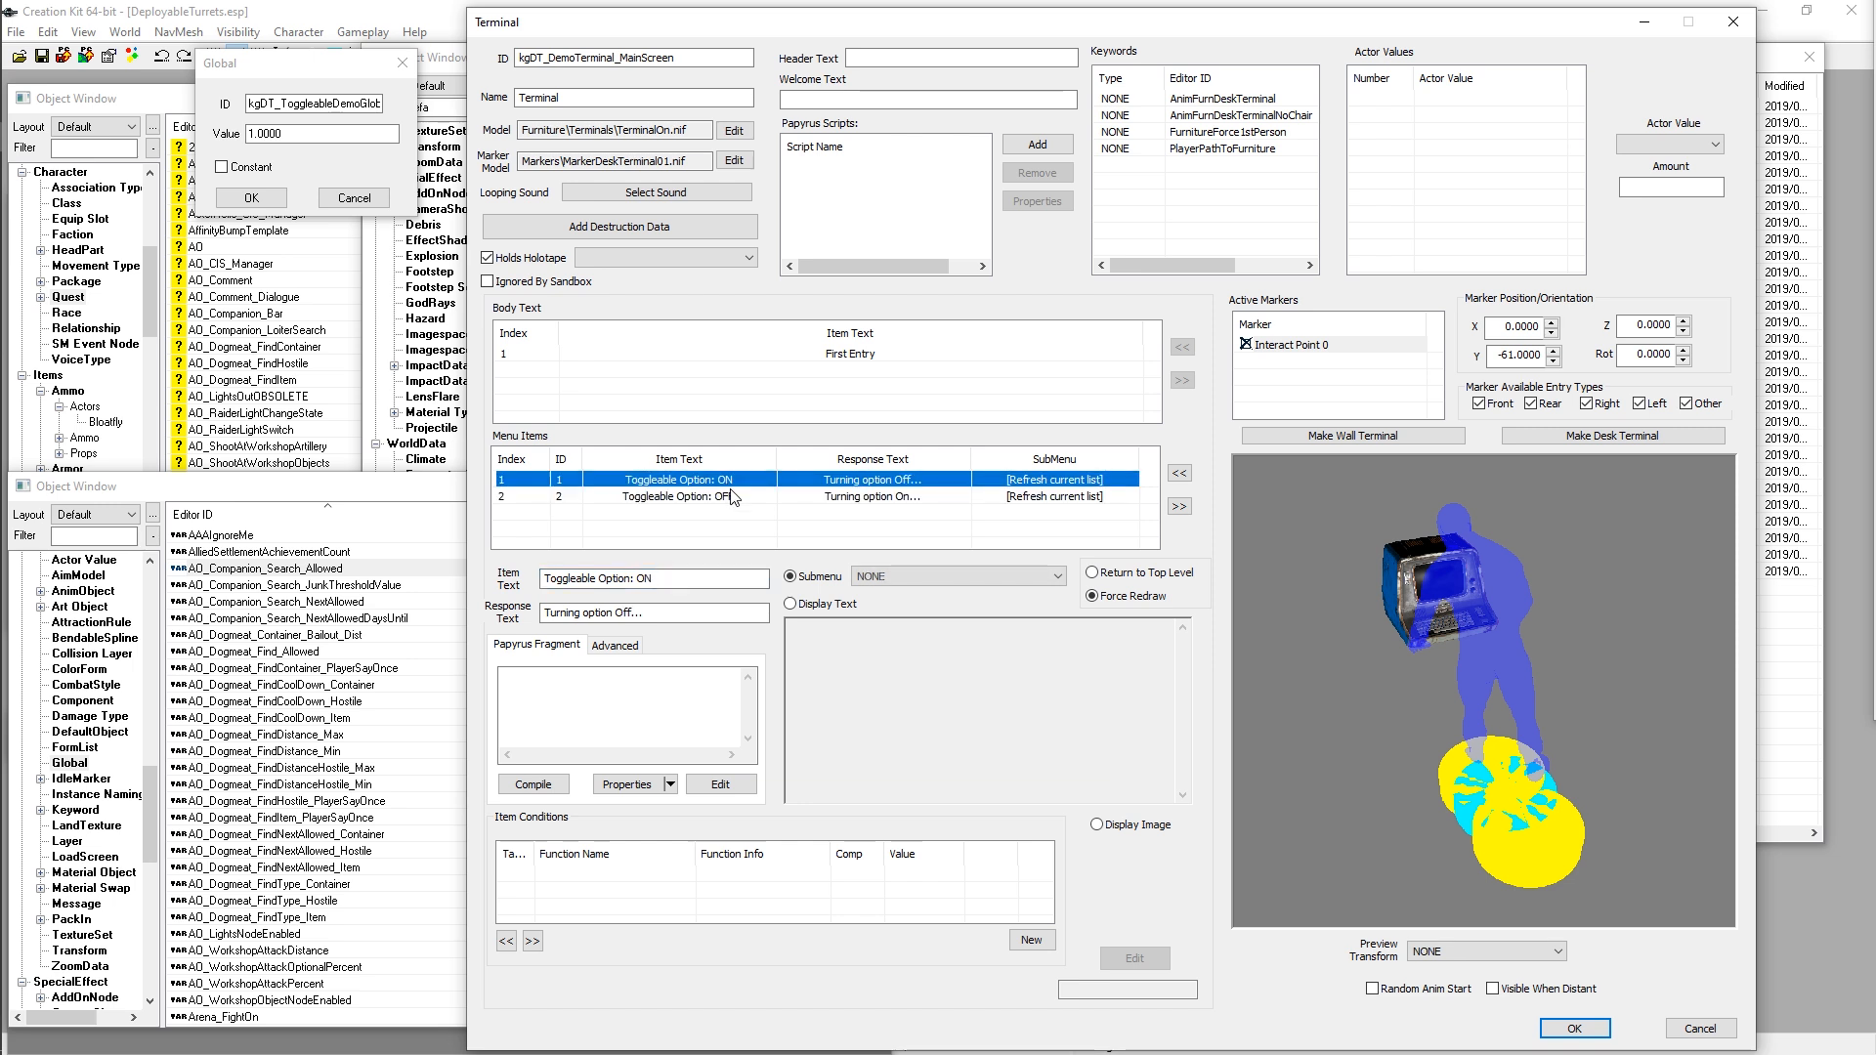
left_click(352, 129)
left_click_drag(308, 117, 205, 119)
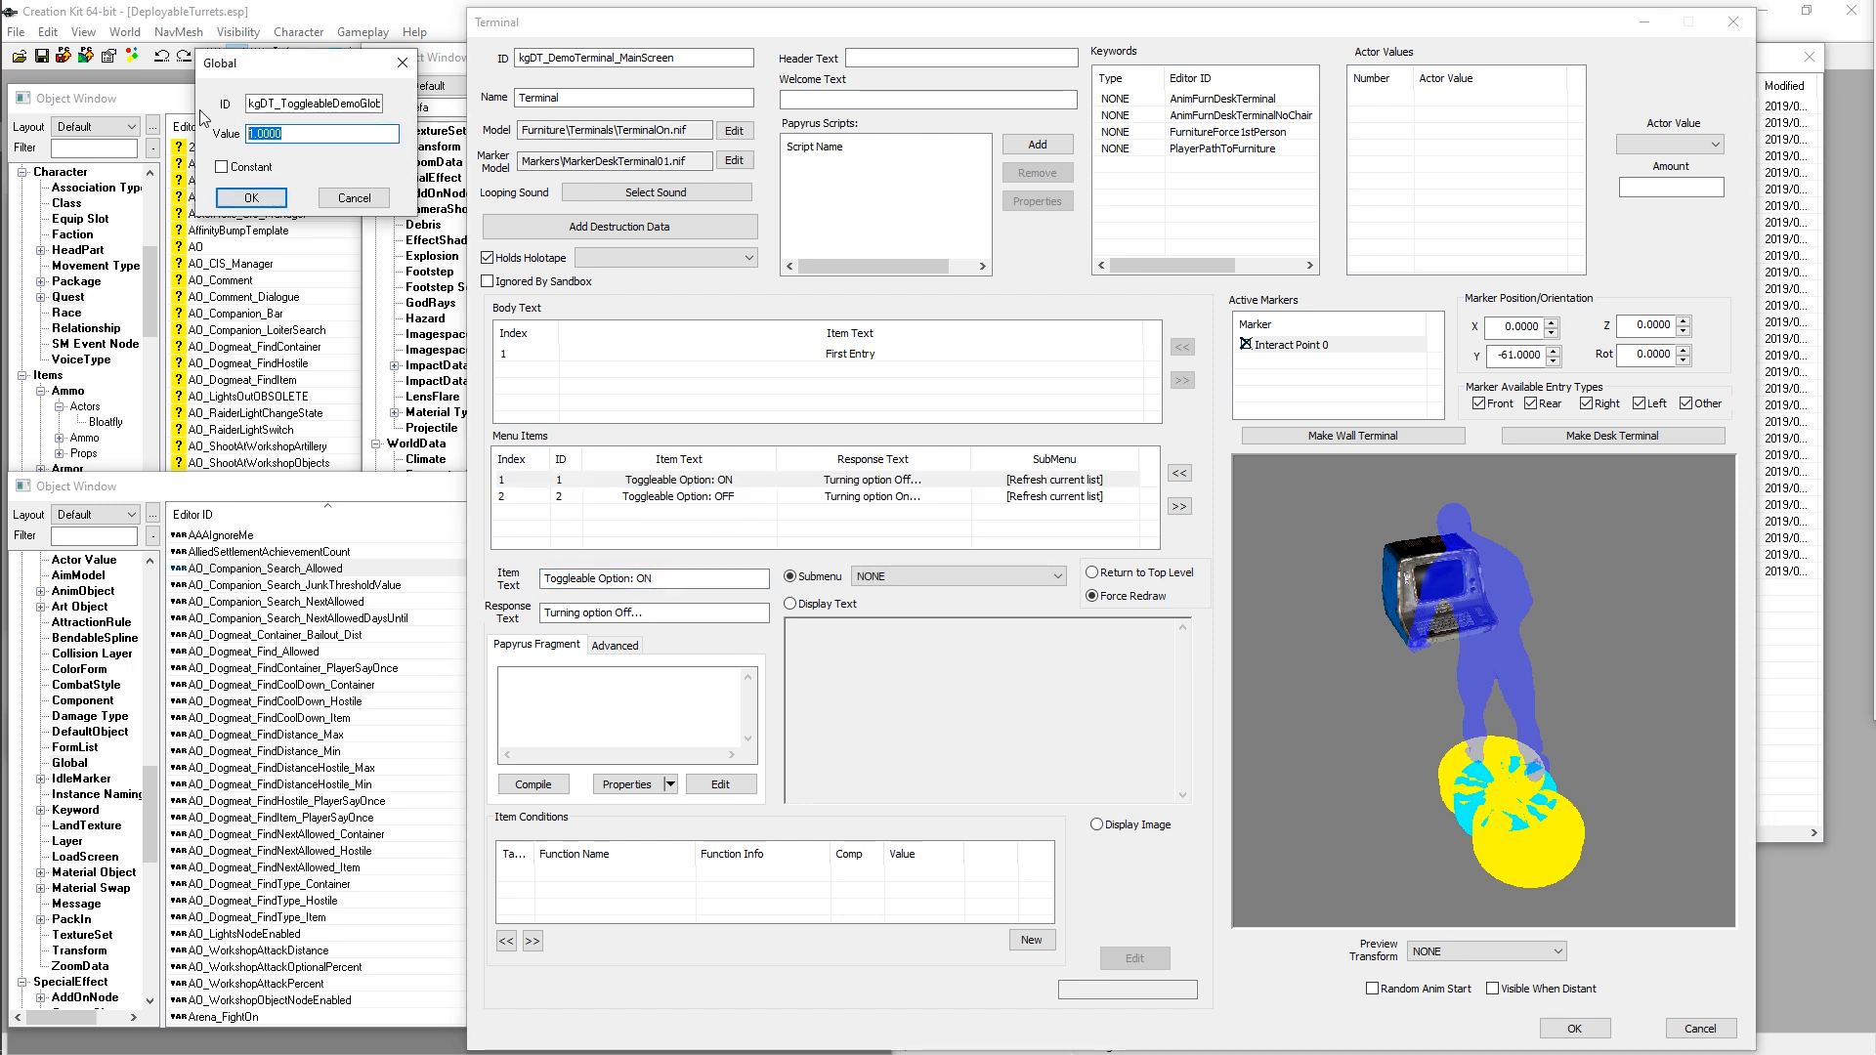
left_click(321, 130)
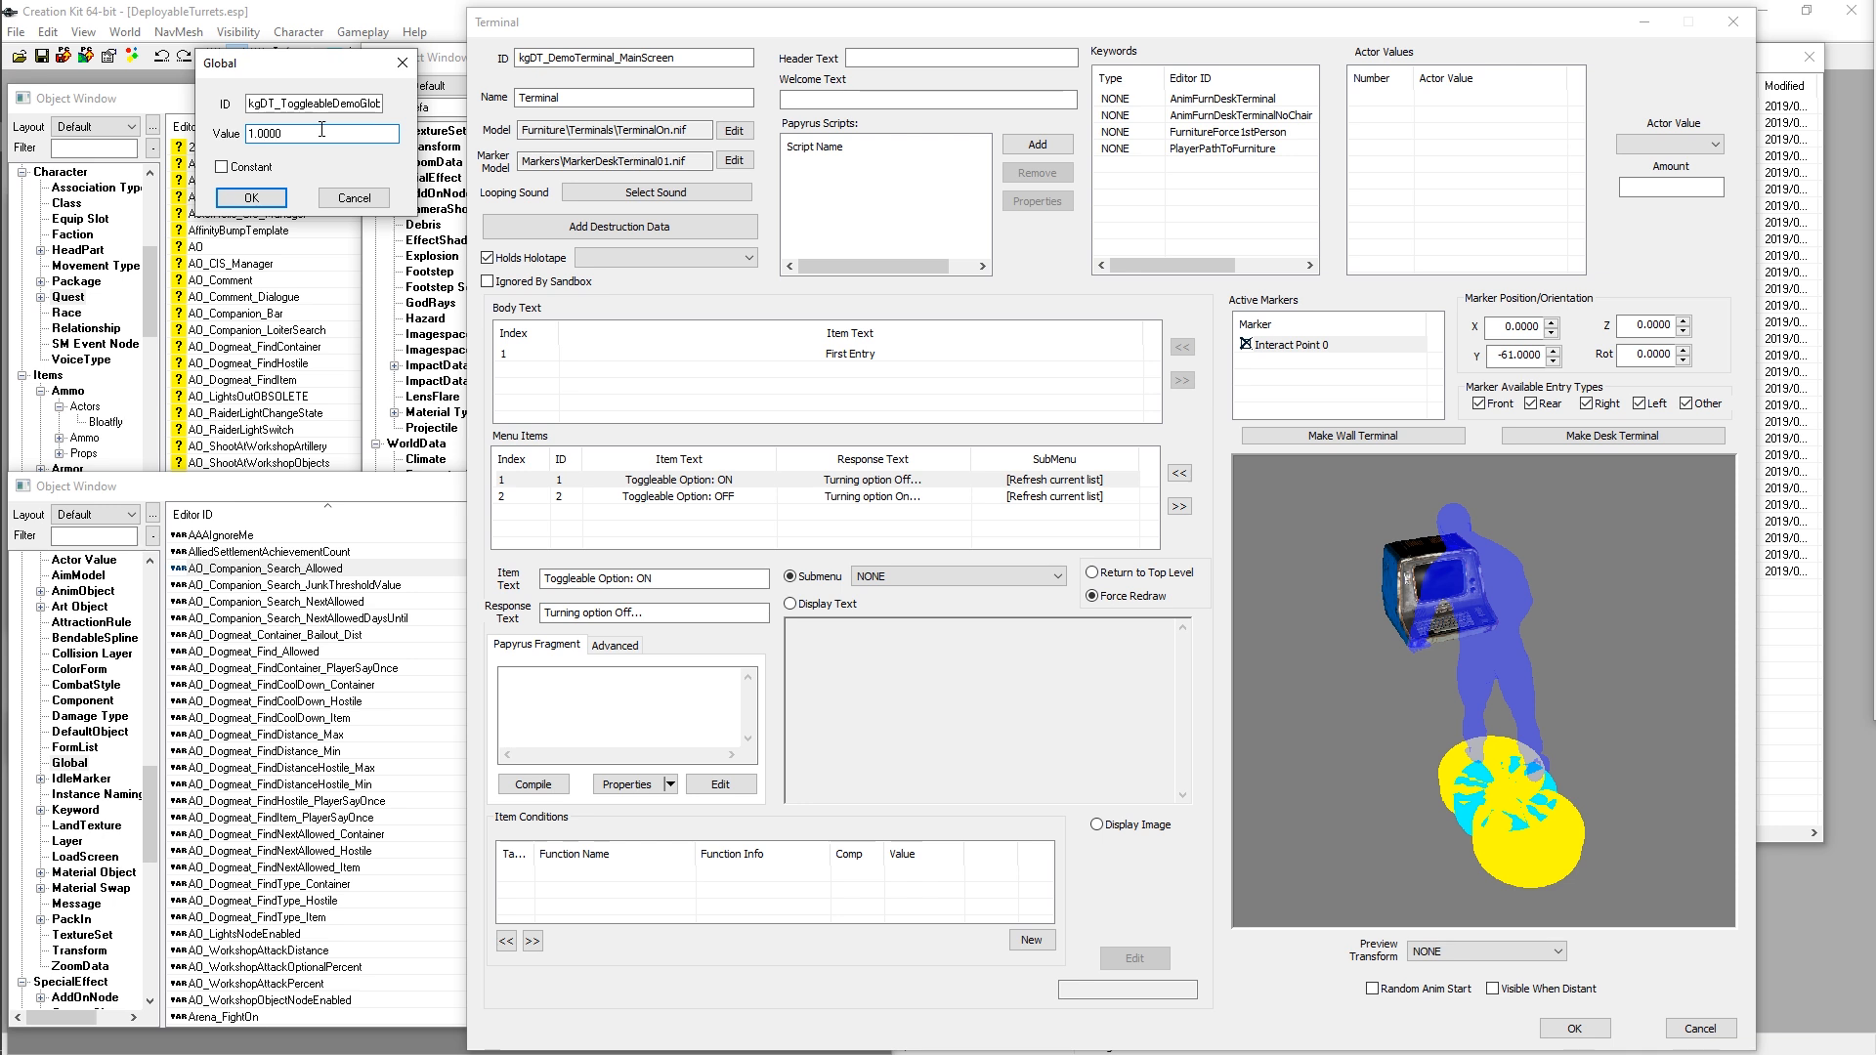
left_click_drag(293, 63, 324, 65)
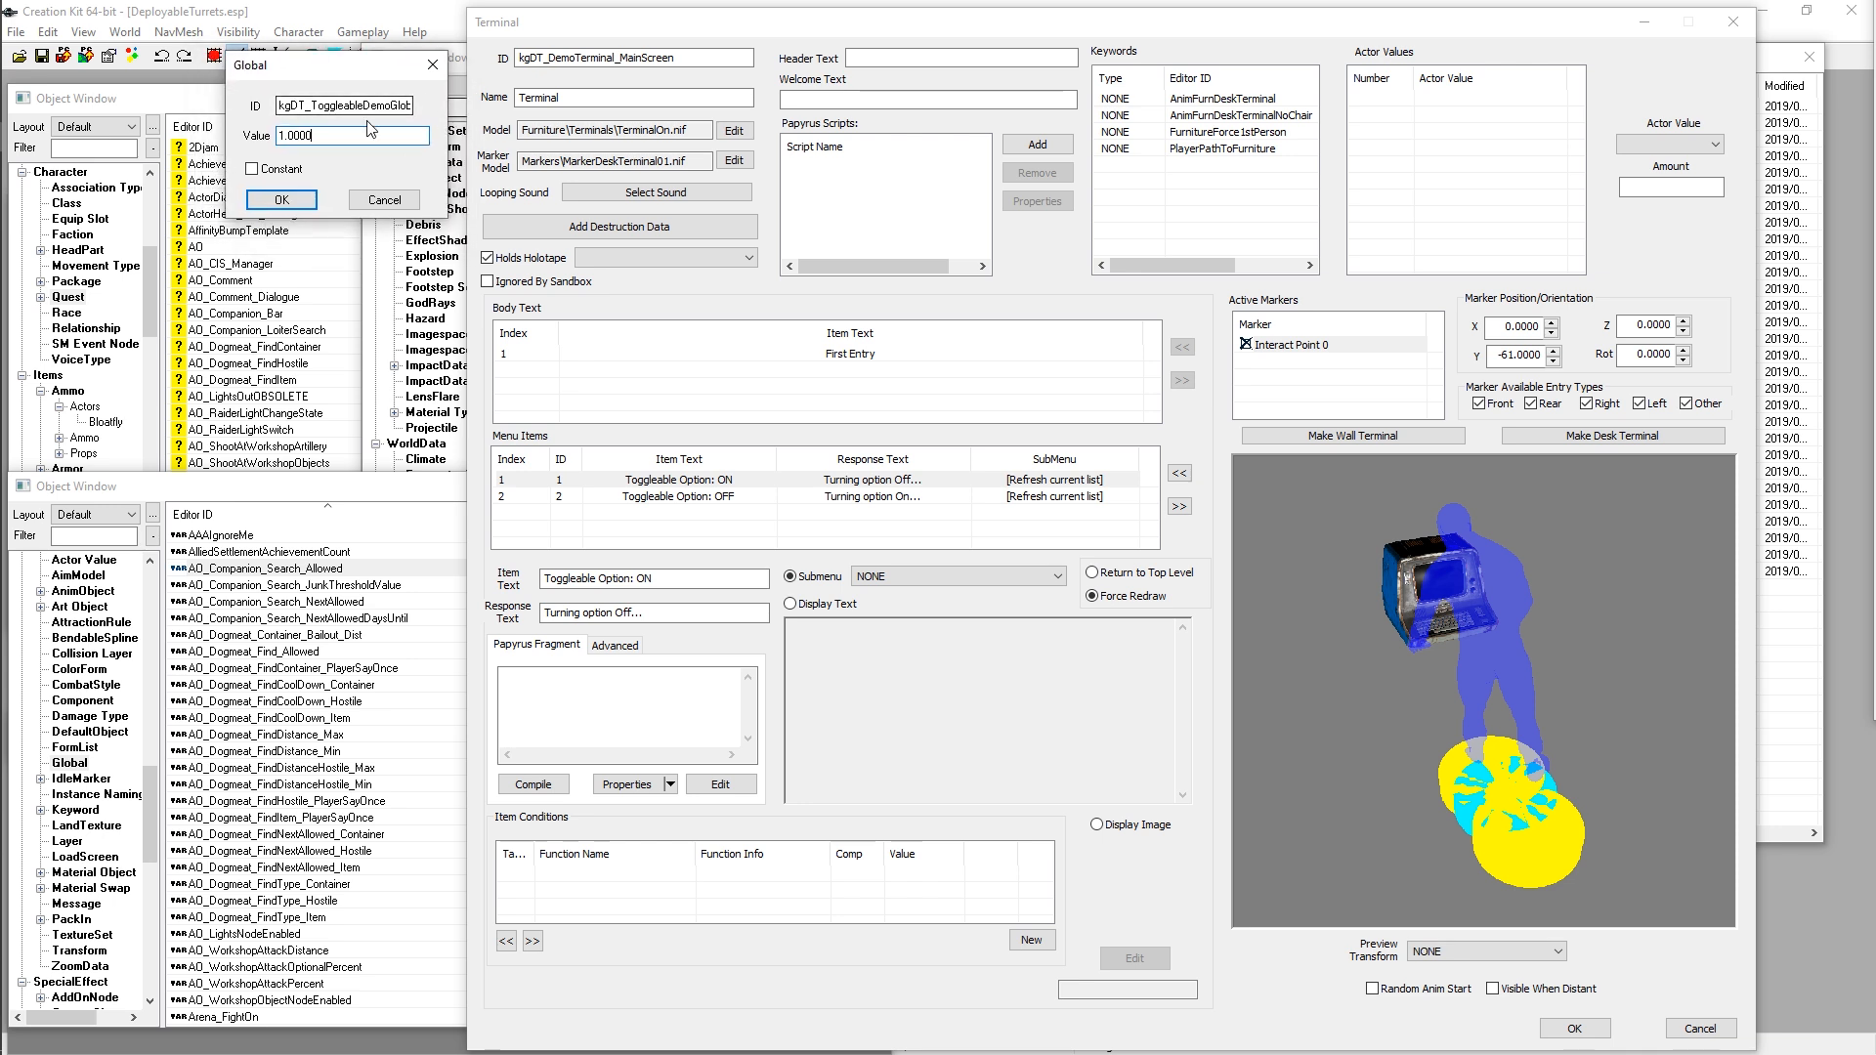
left_click_drag(337, 136, 217, 139)
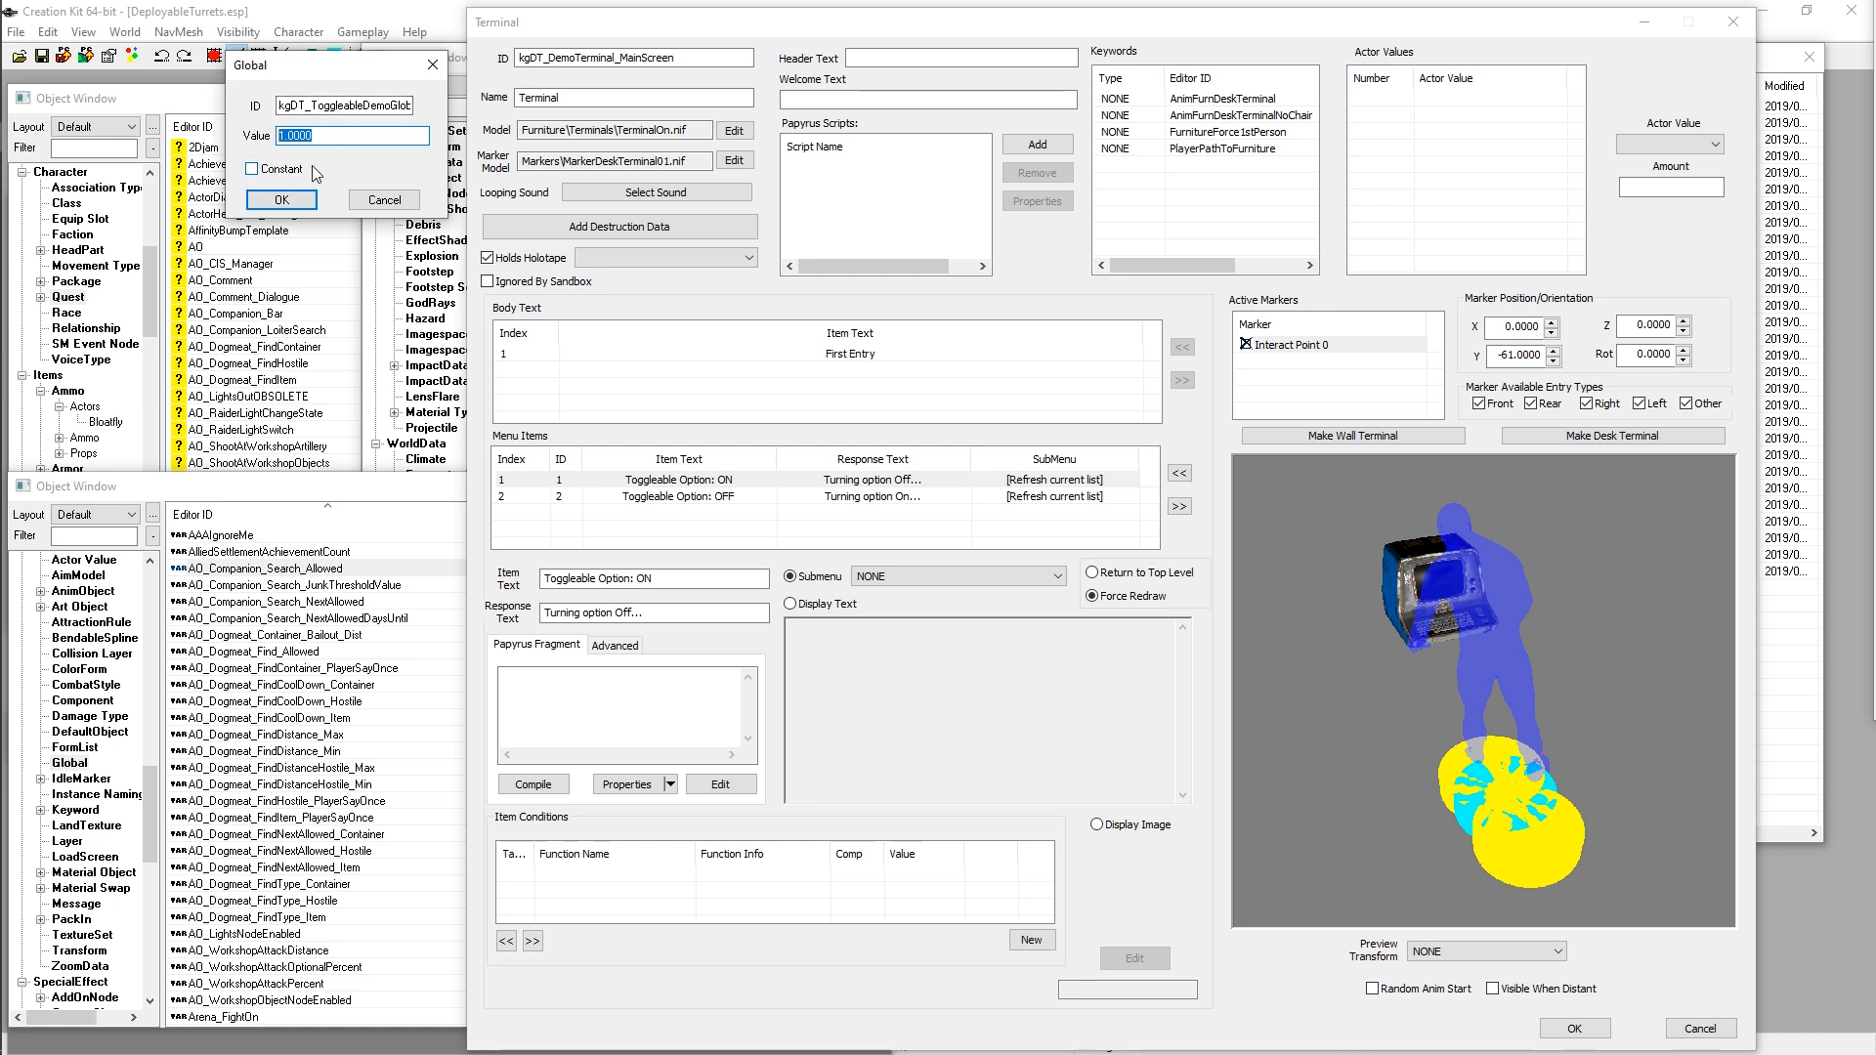
left_click(349, 136)
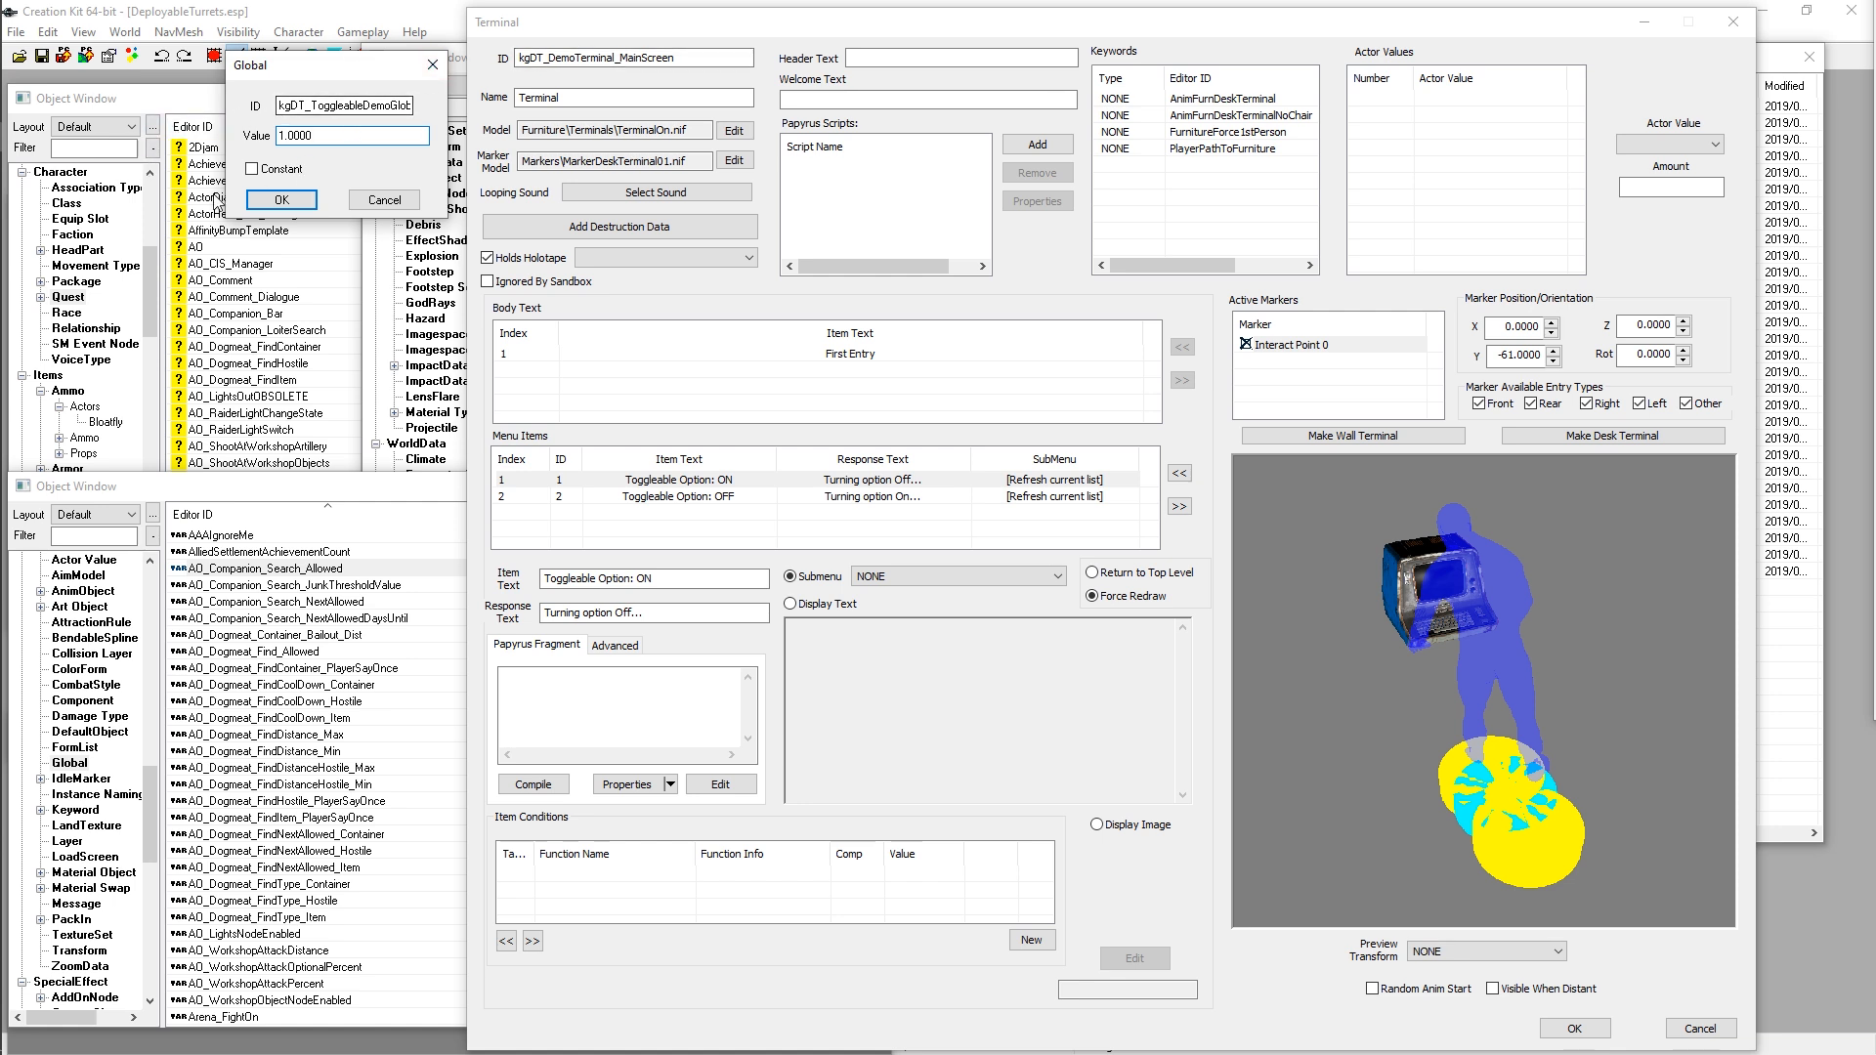
left_click_drag(327, 142, 265, 145)
left_click(306, 138)
left_click_drag(300, 75, 339, 85)
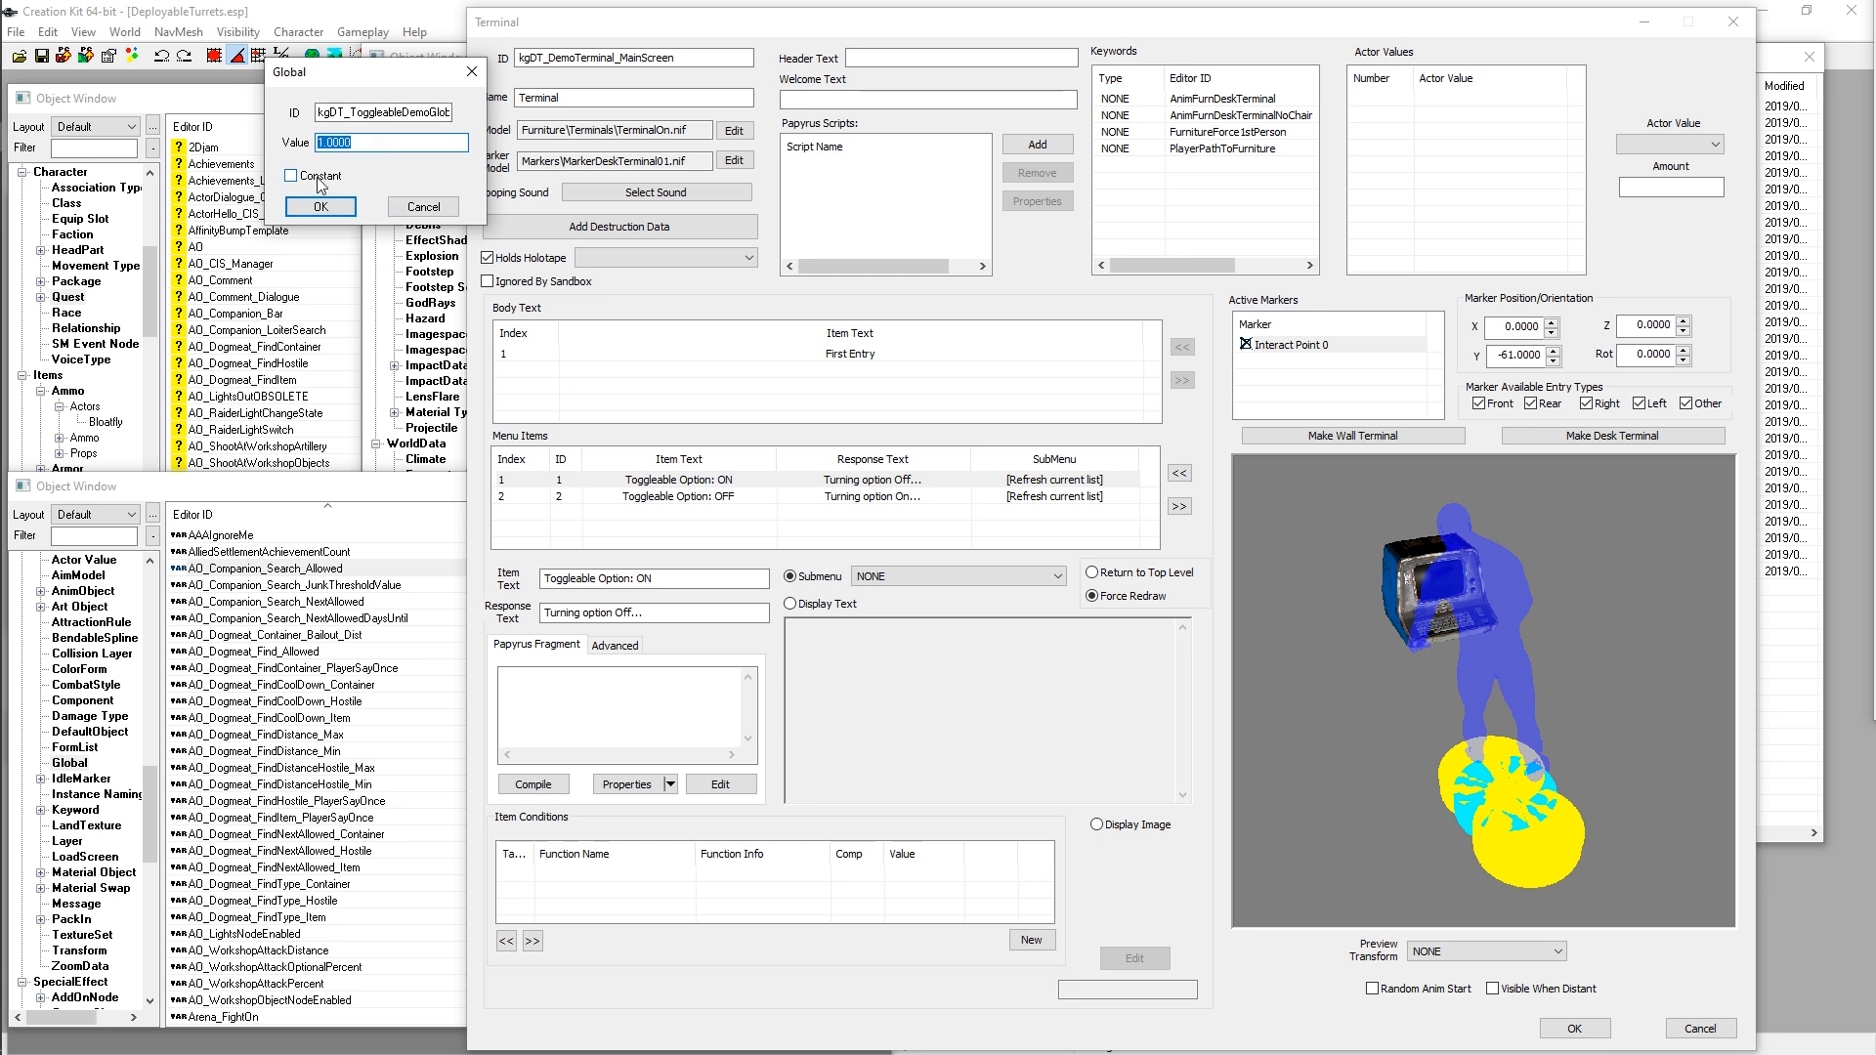
left_click(370, 142)
left_click_drag(371, 72, 276, 80)
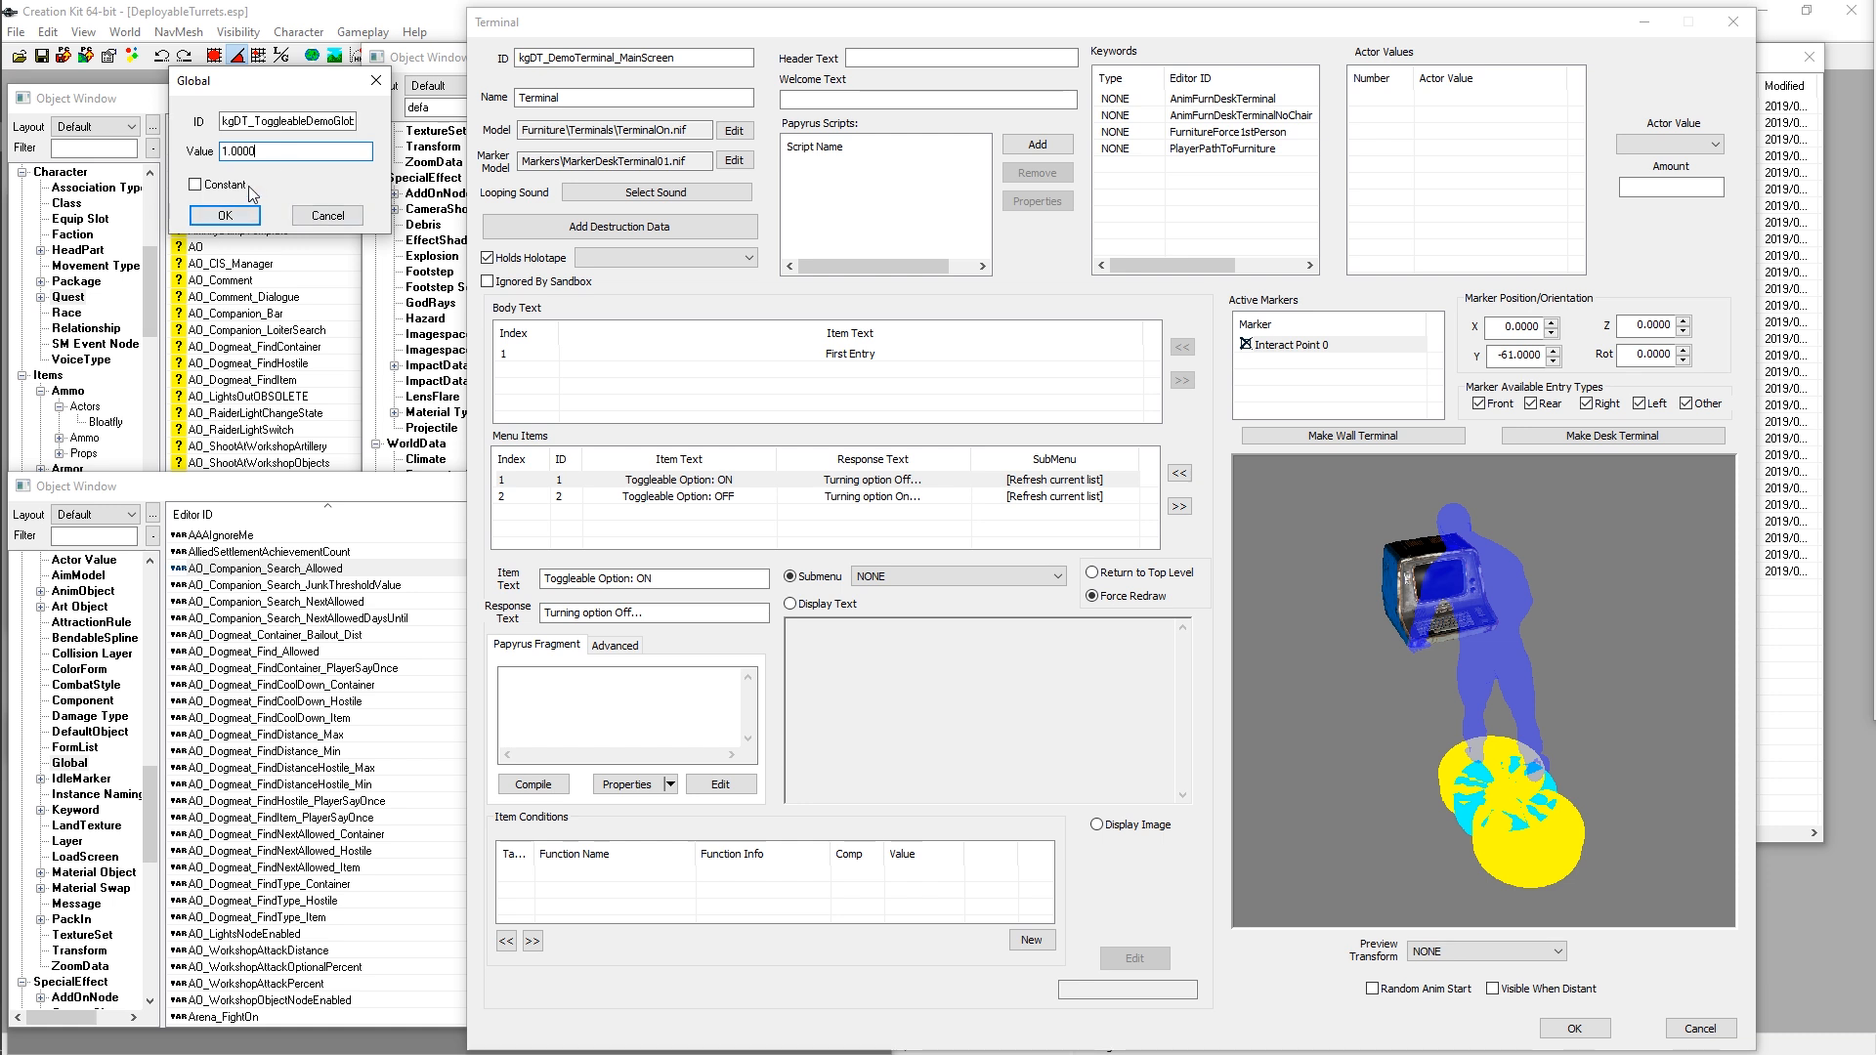
left_click_drag(332, 80, 322, 70)
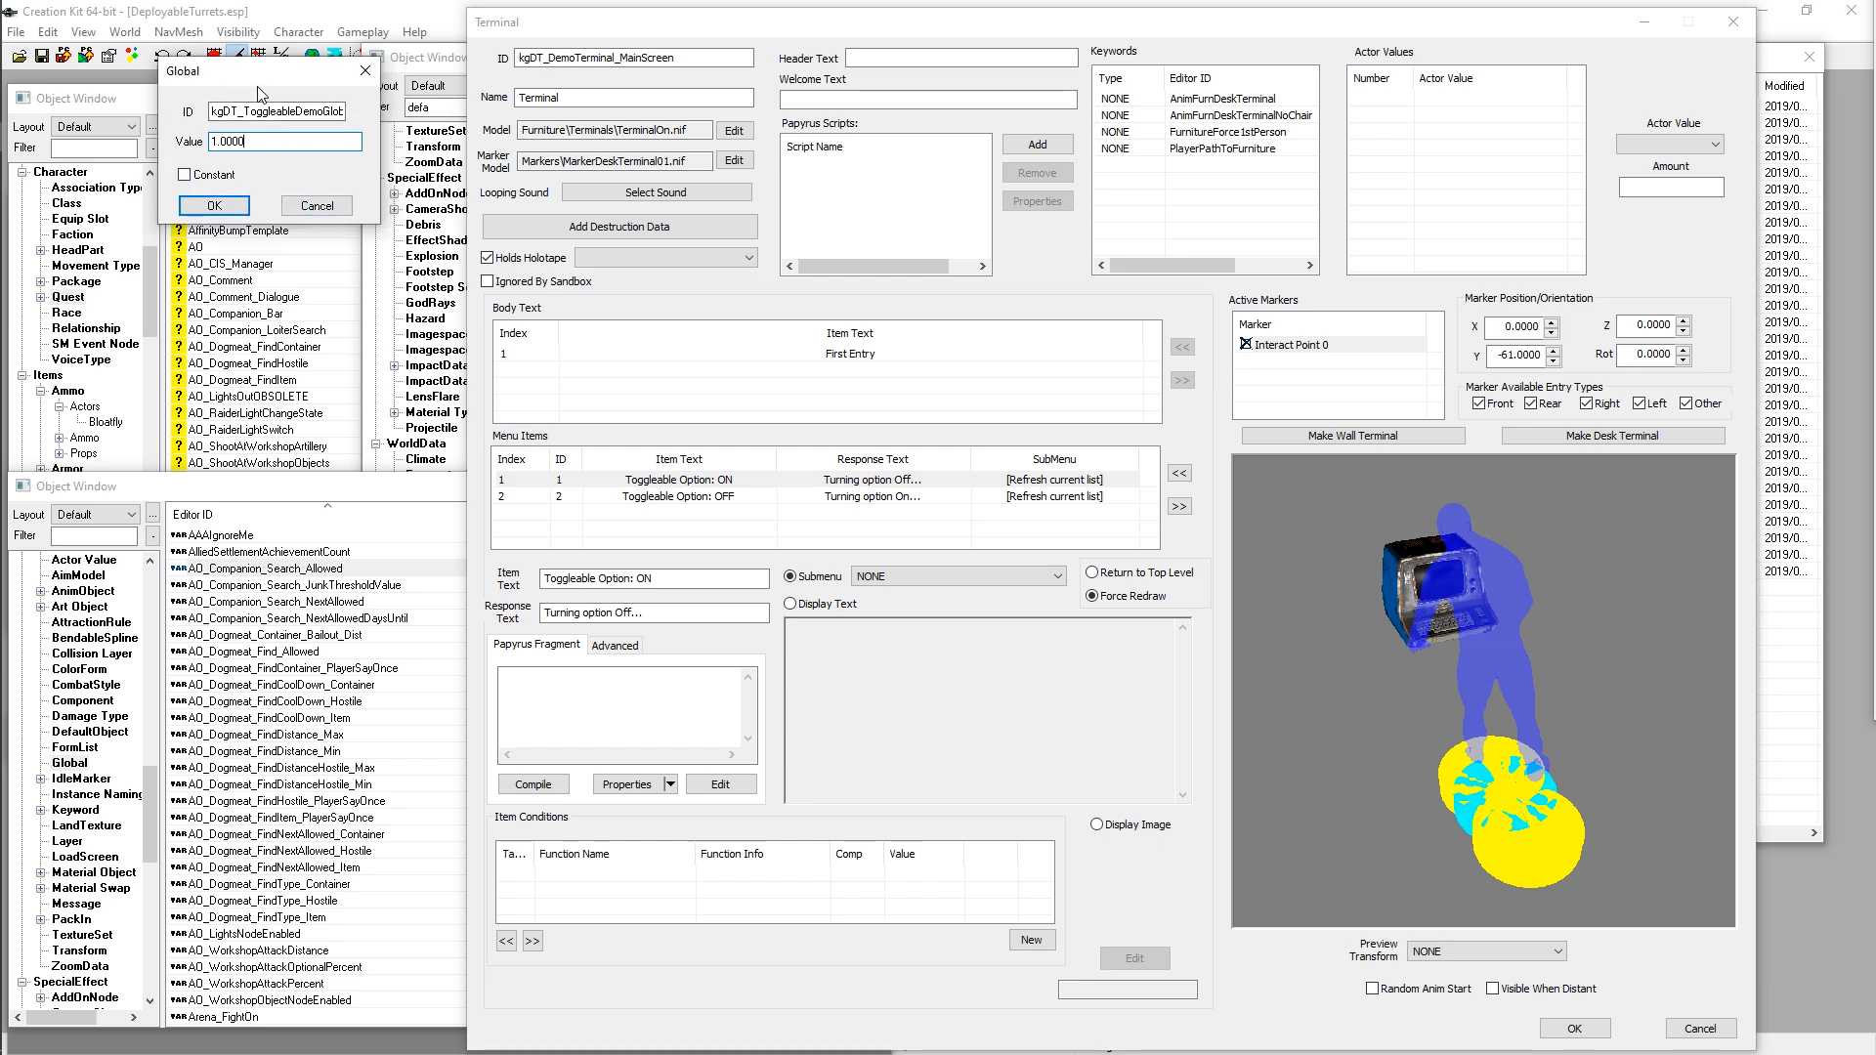
Step: Filter the Global forms by "kgdt" and cancel the creation of the new Global
left_click(97, 535)
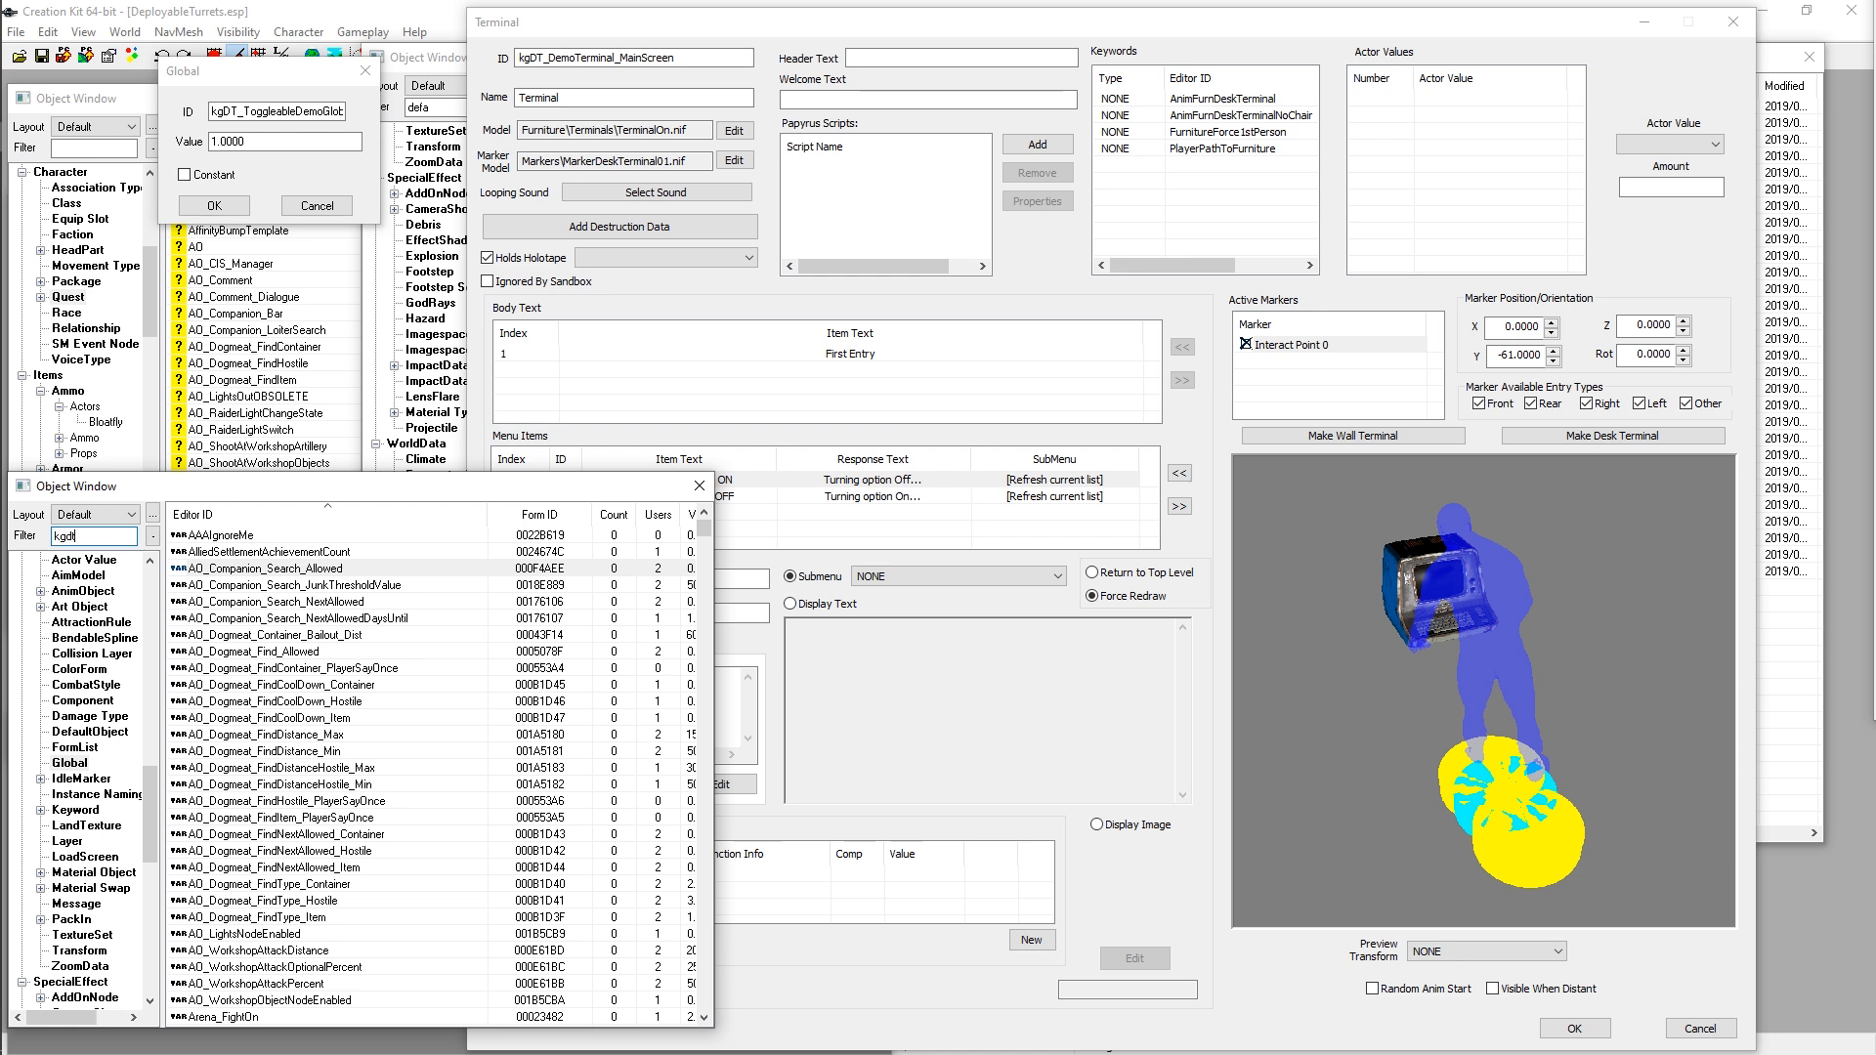
left_click(322, 204)
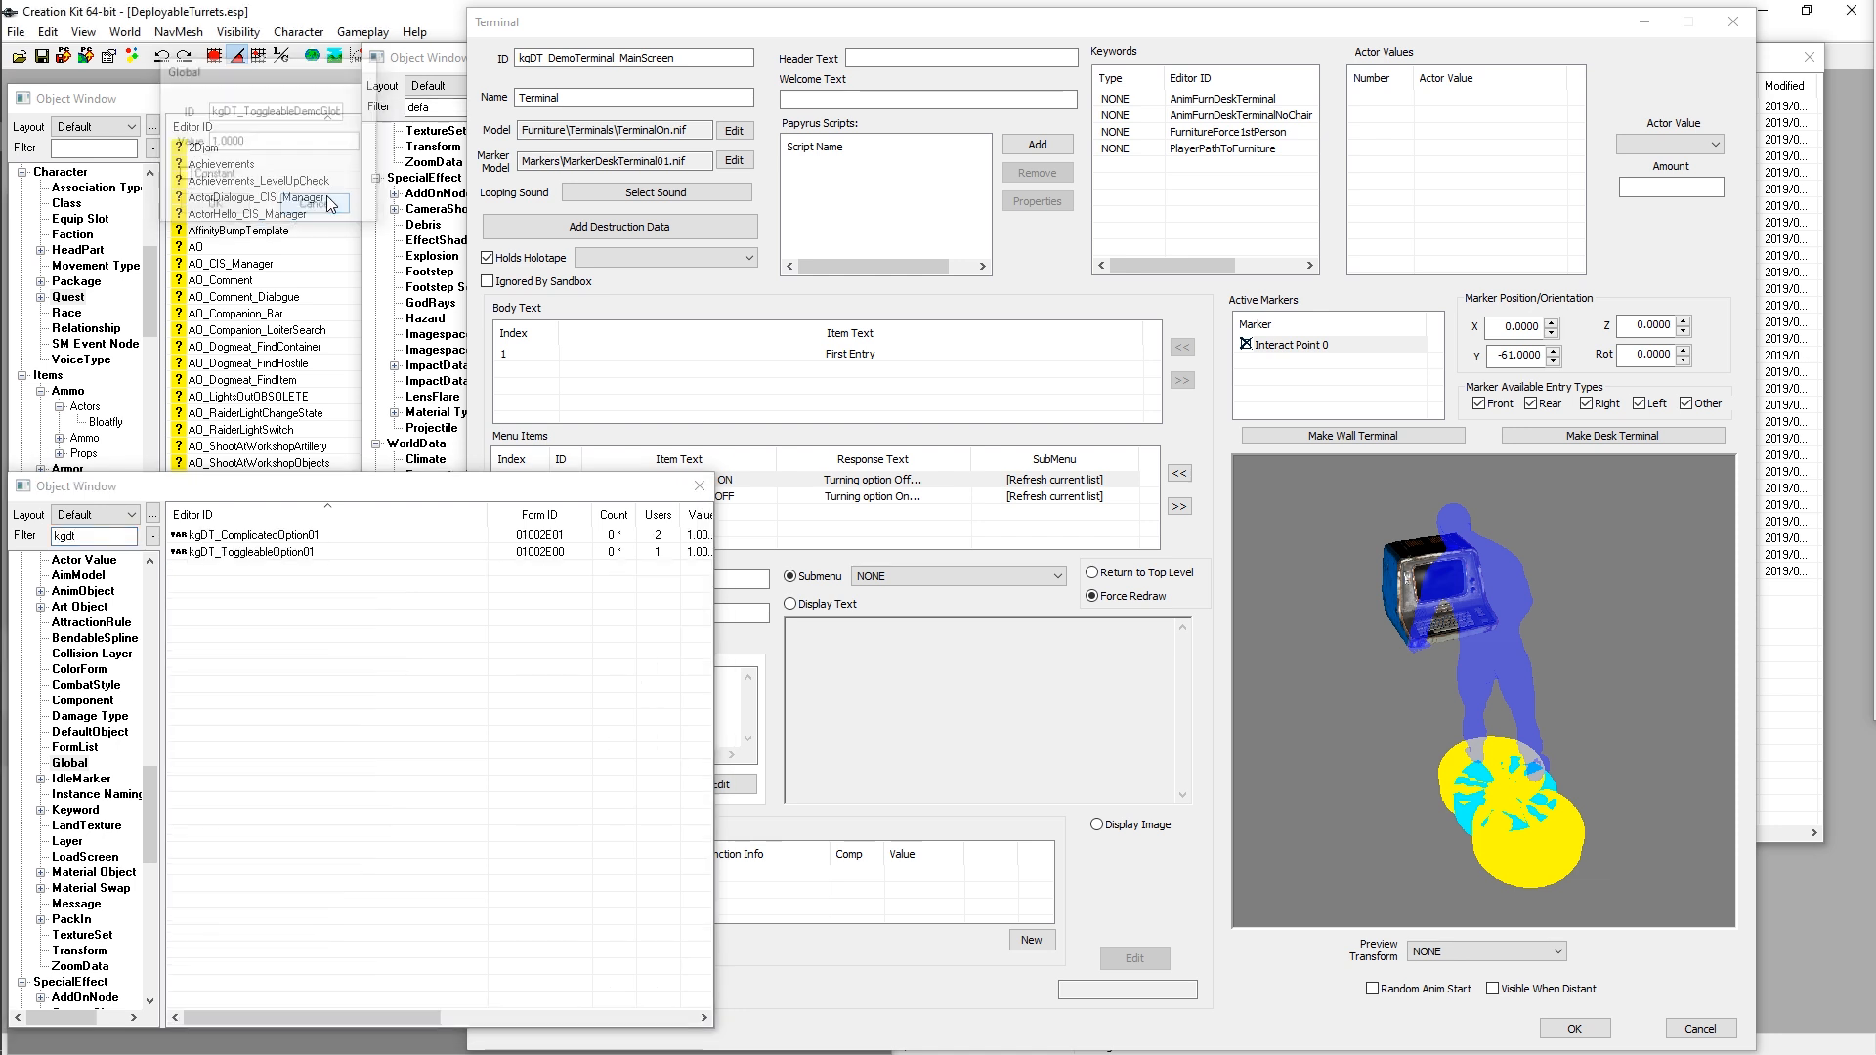
left_click(853, 448)
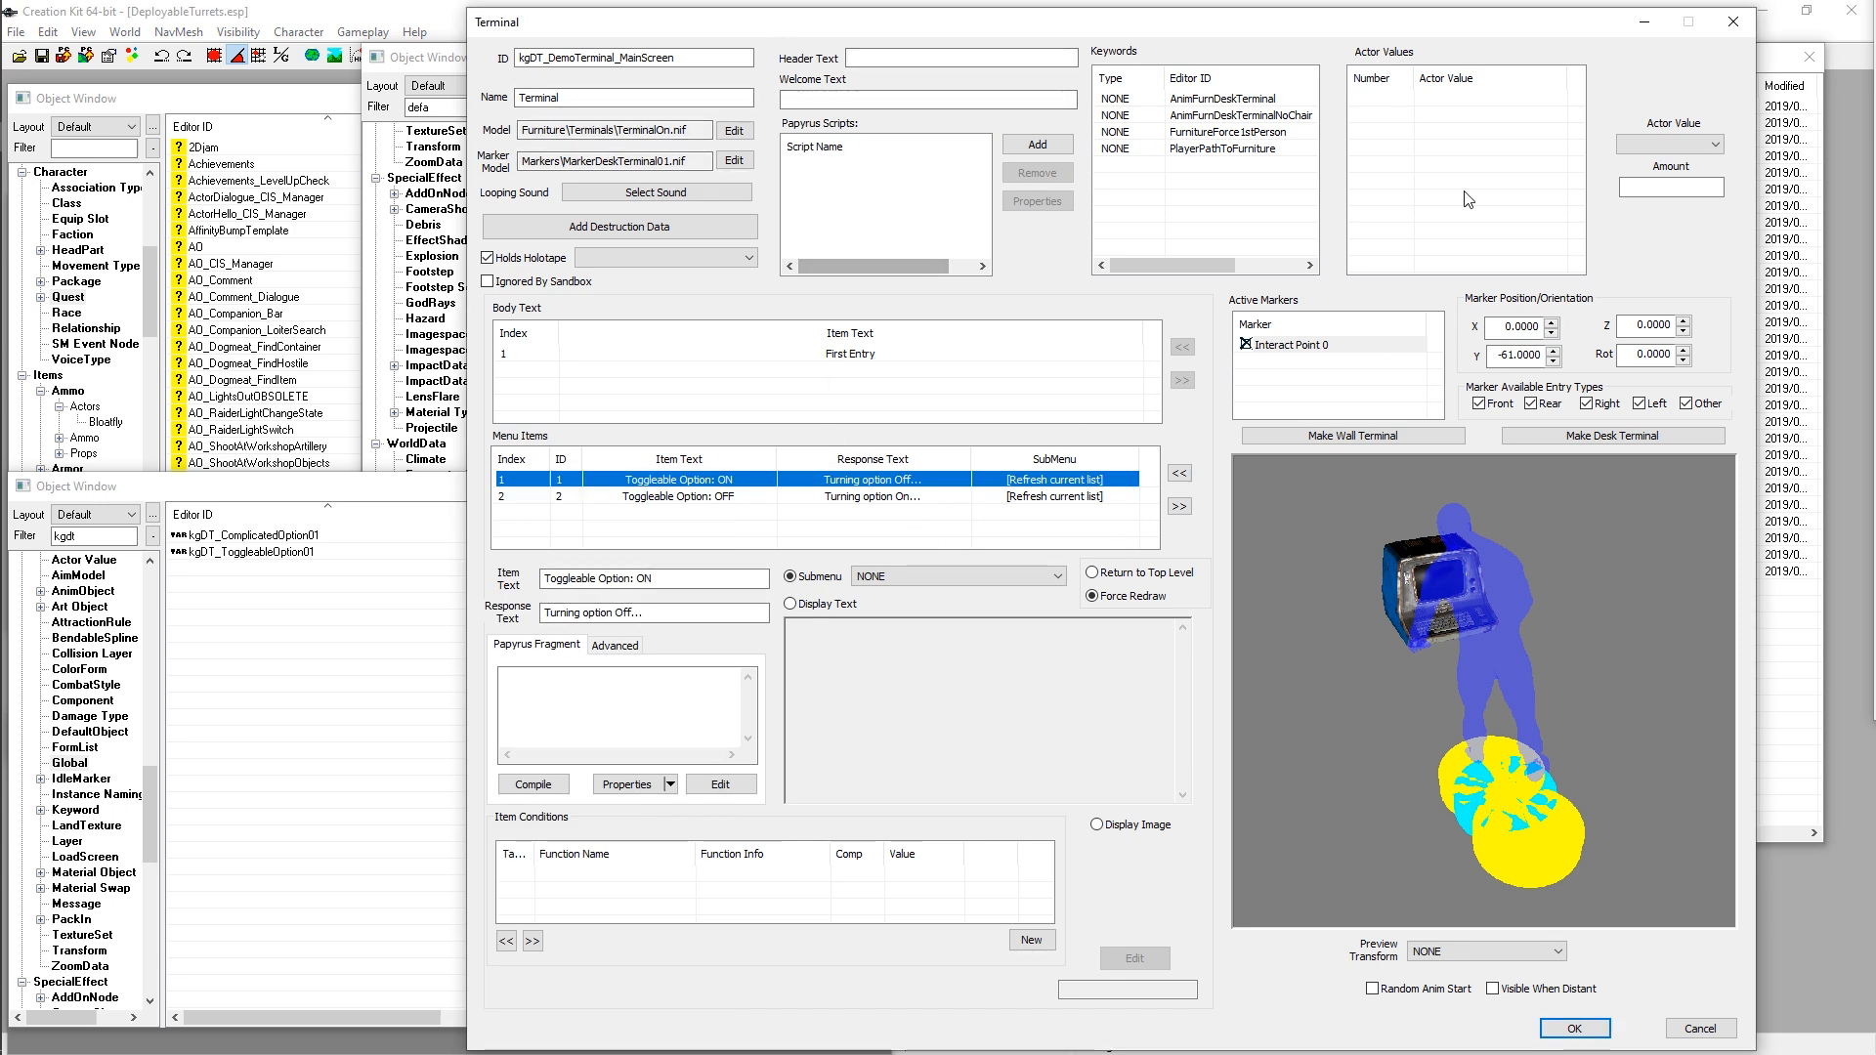
left_click(1770, 272)
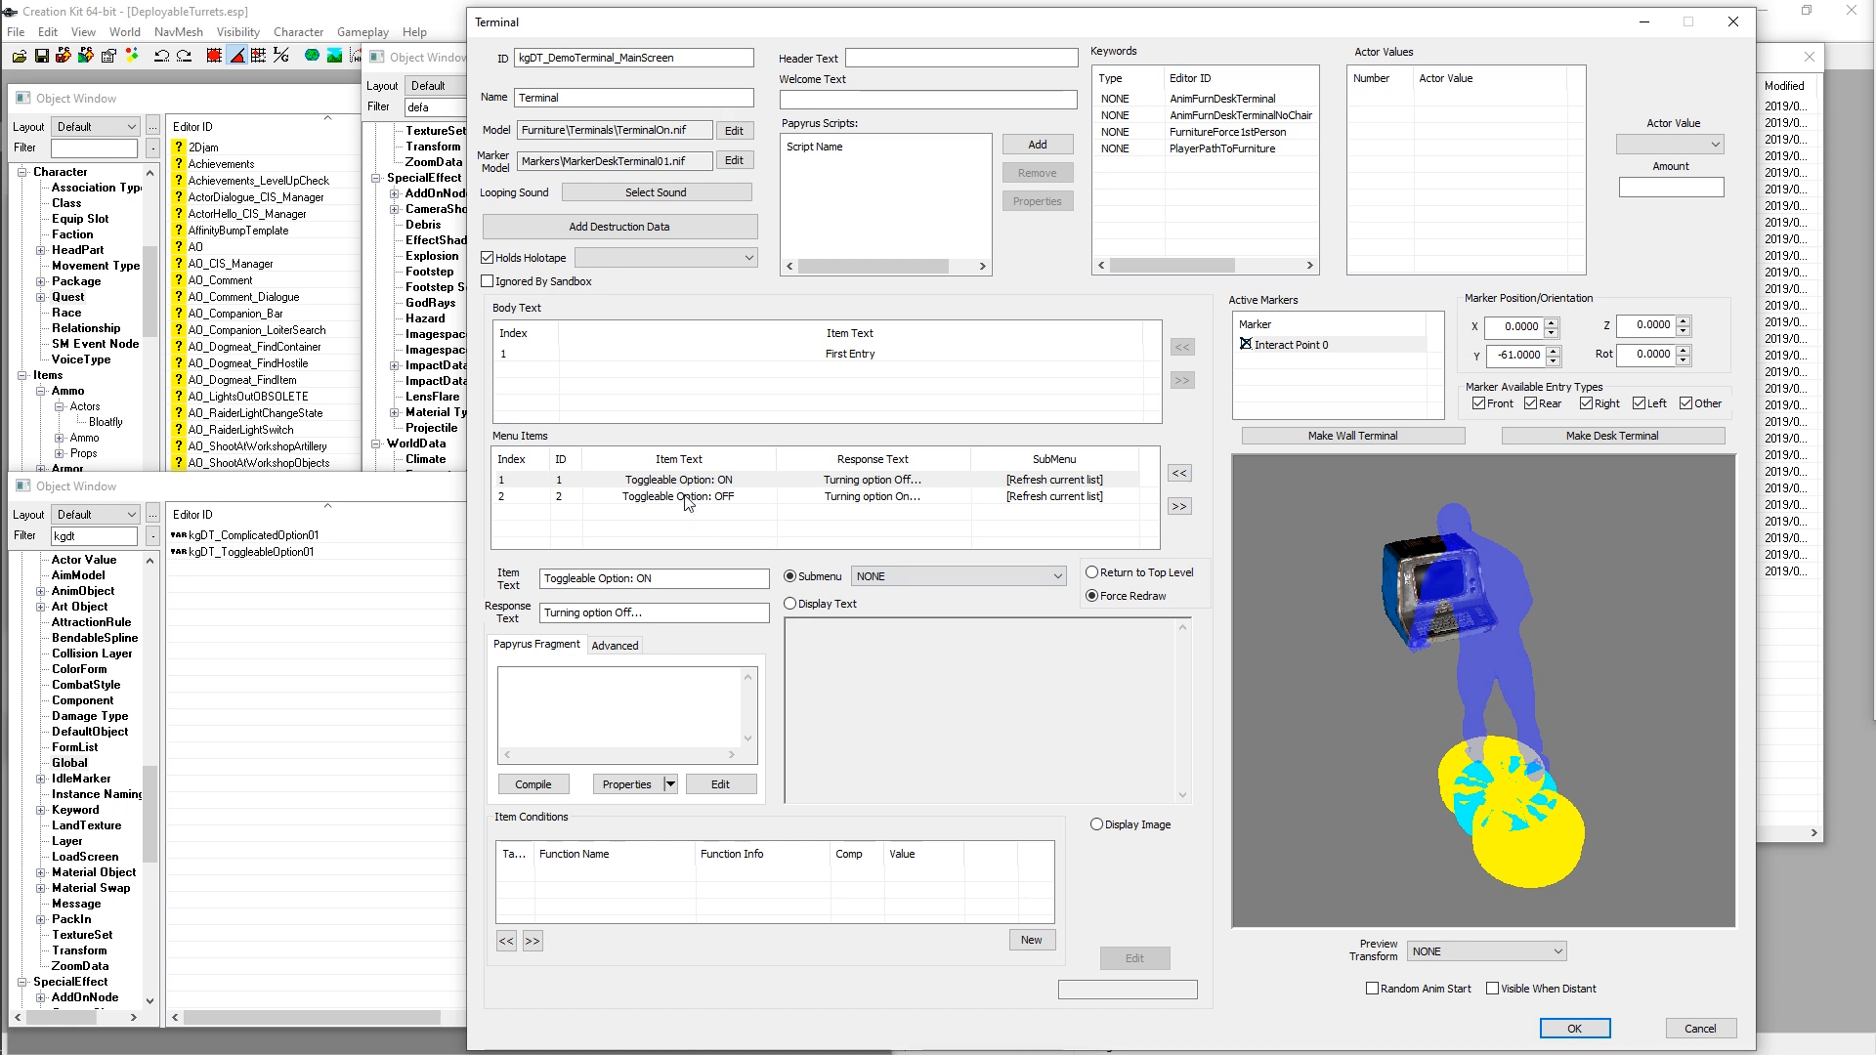
left_click(286, 557)
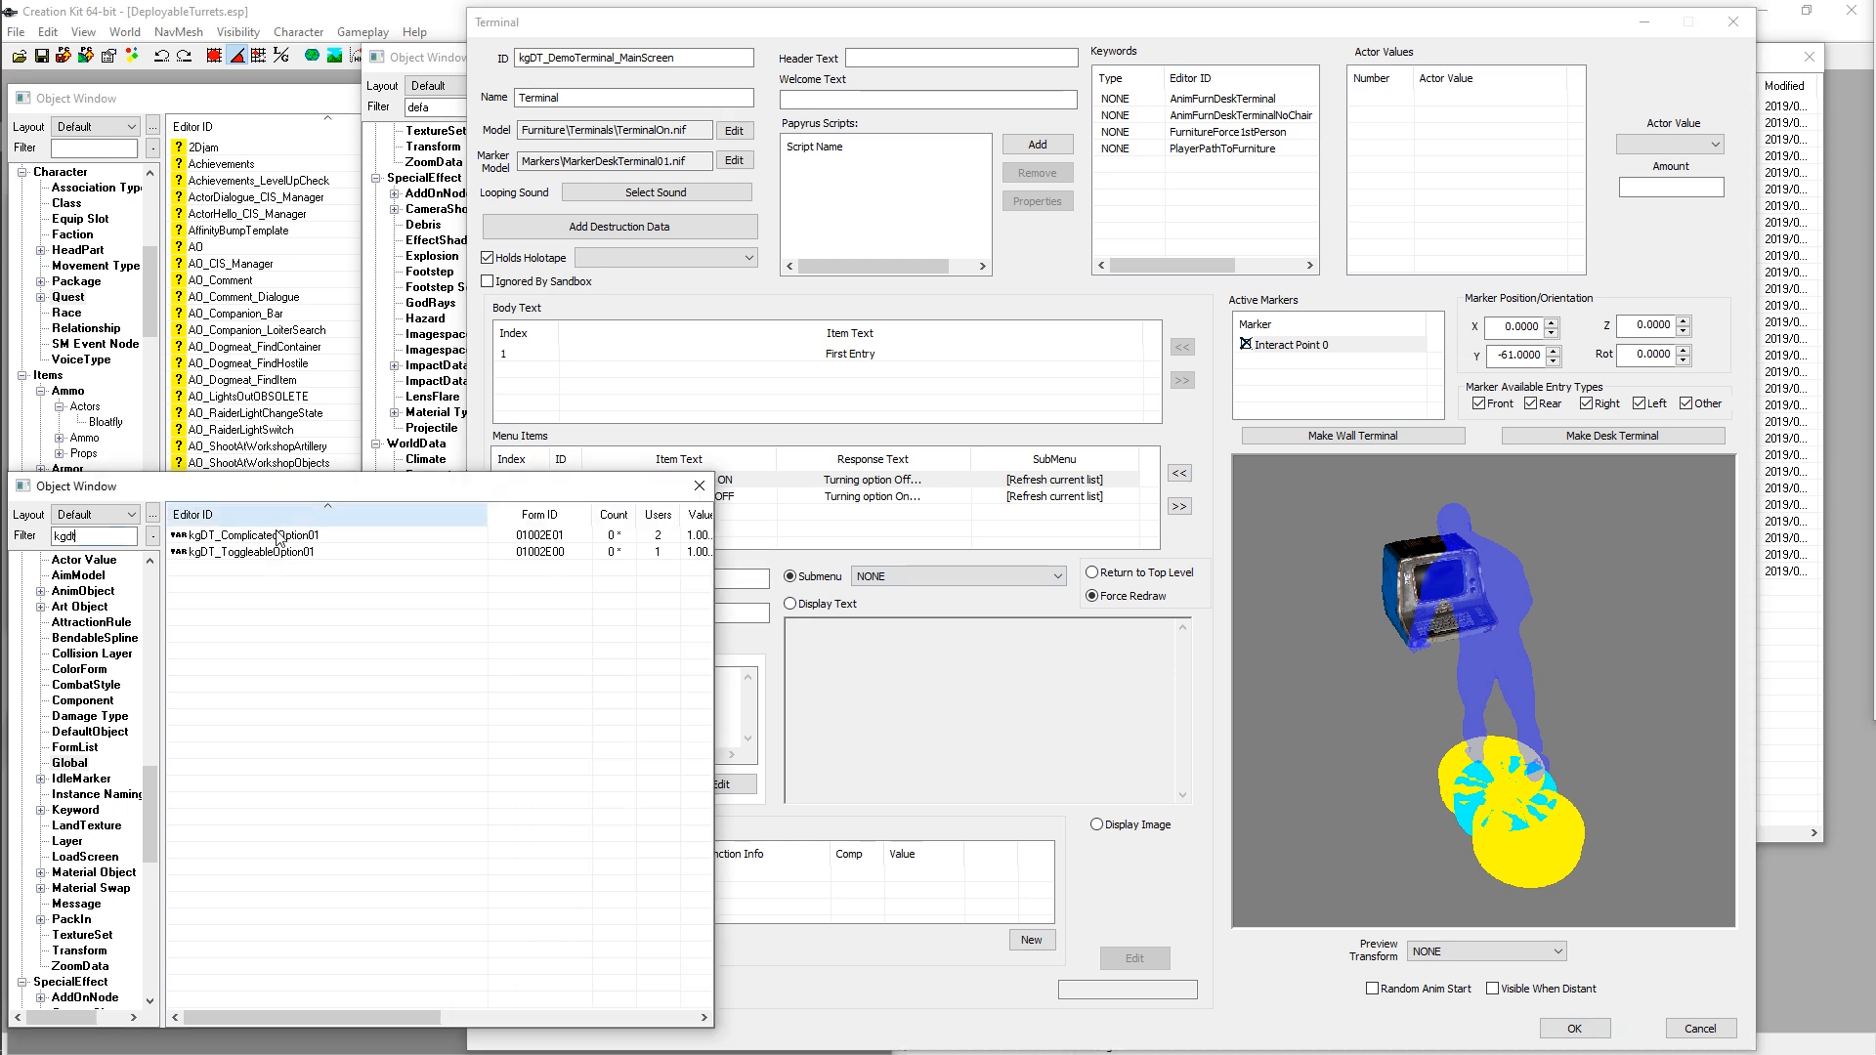
left_click(894, 482)
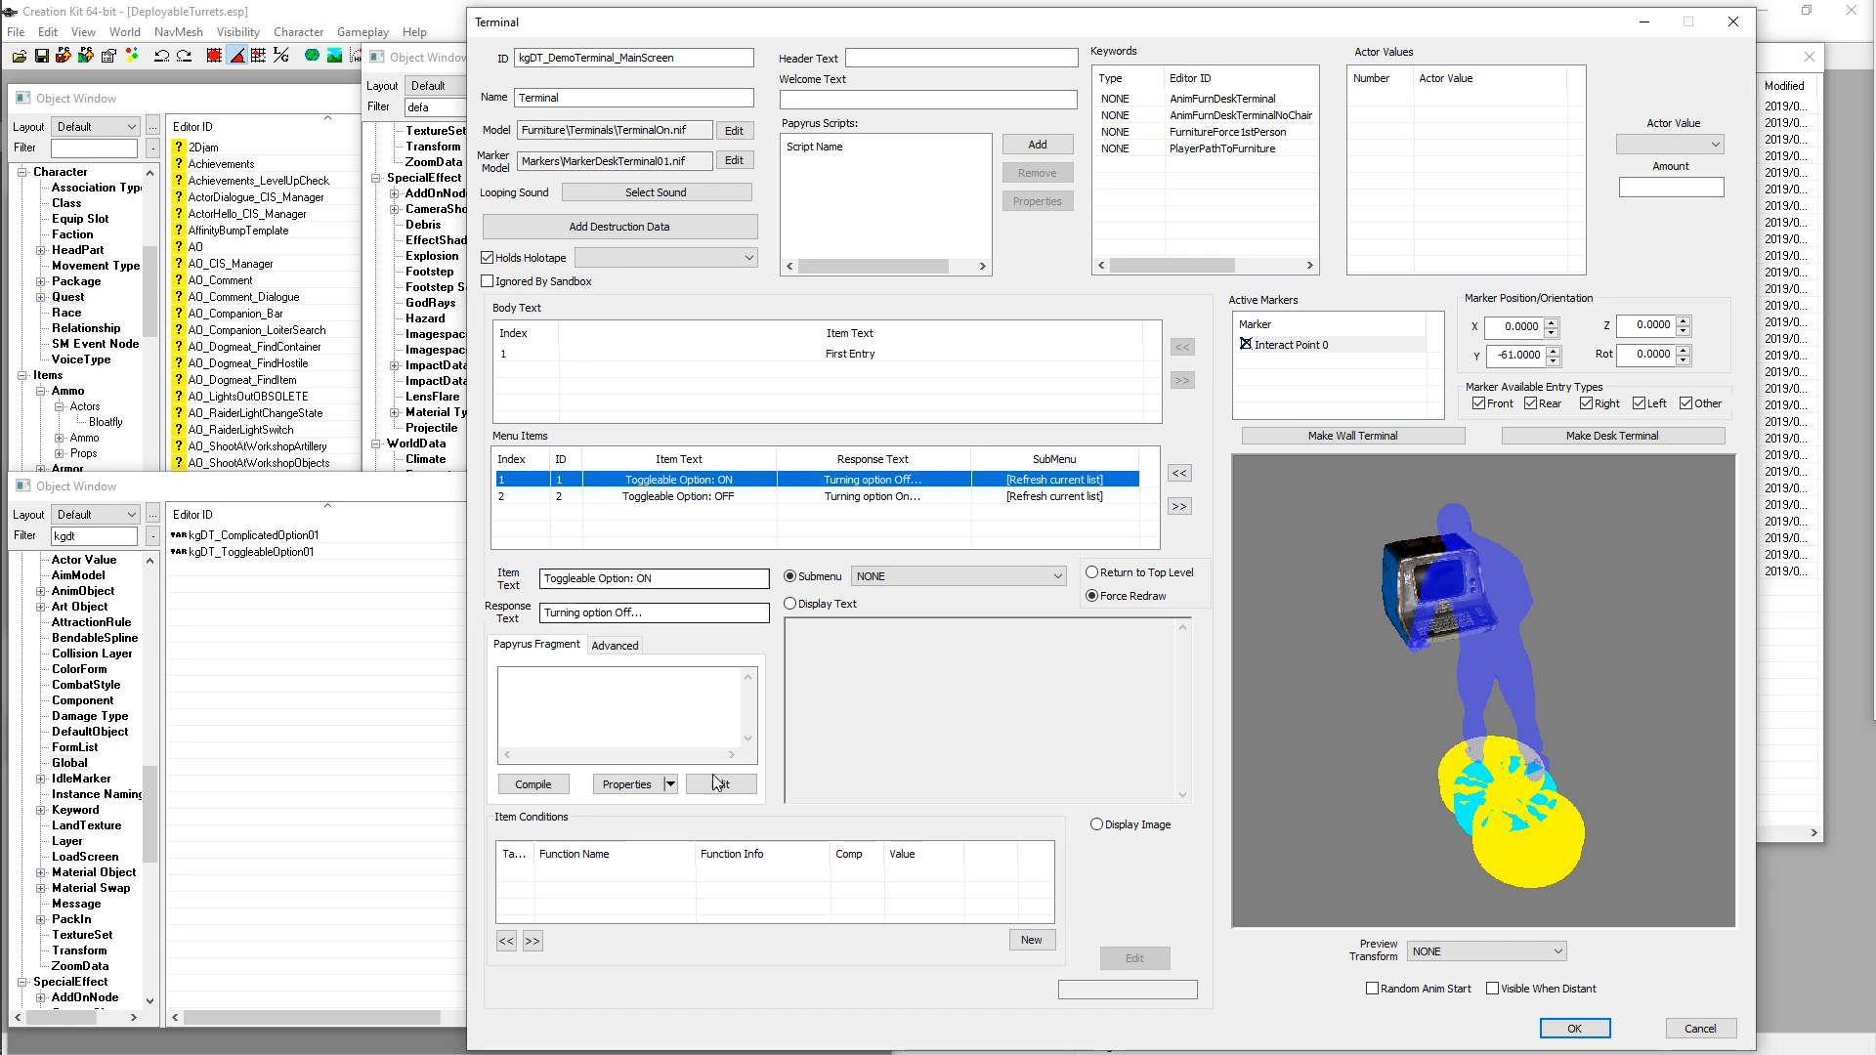
left_click(605, 897)
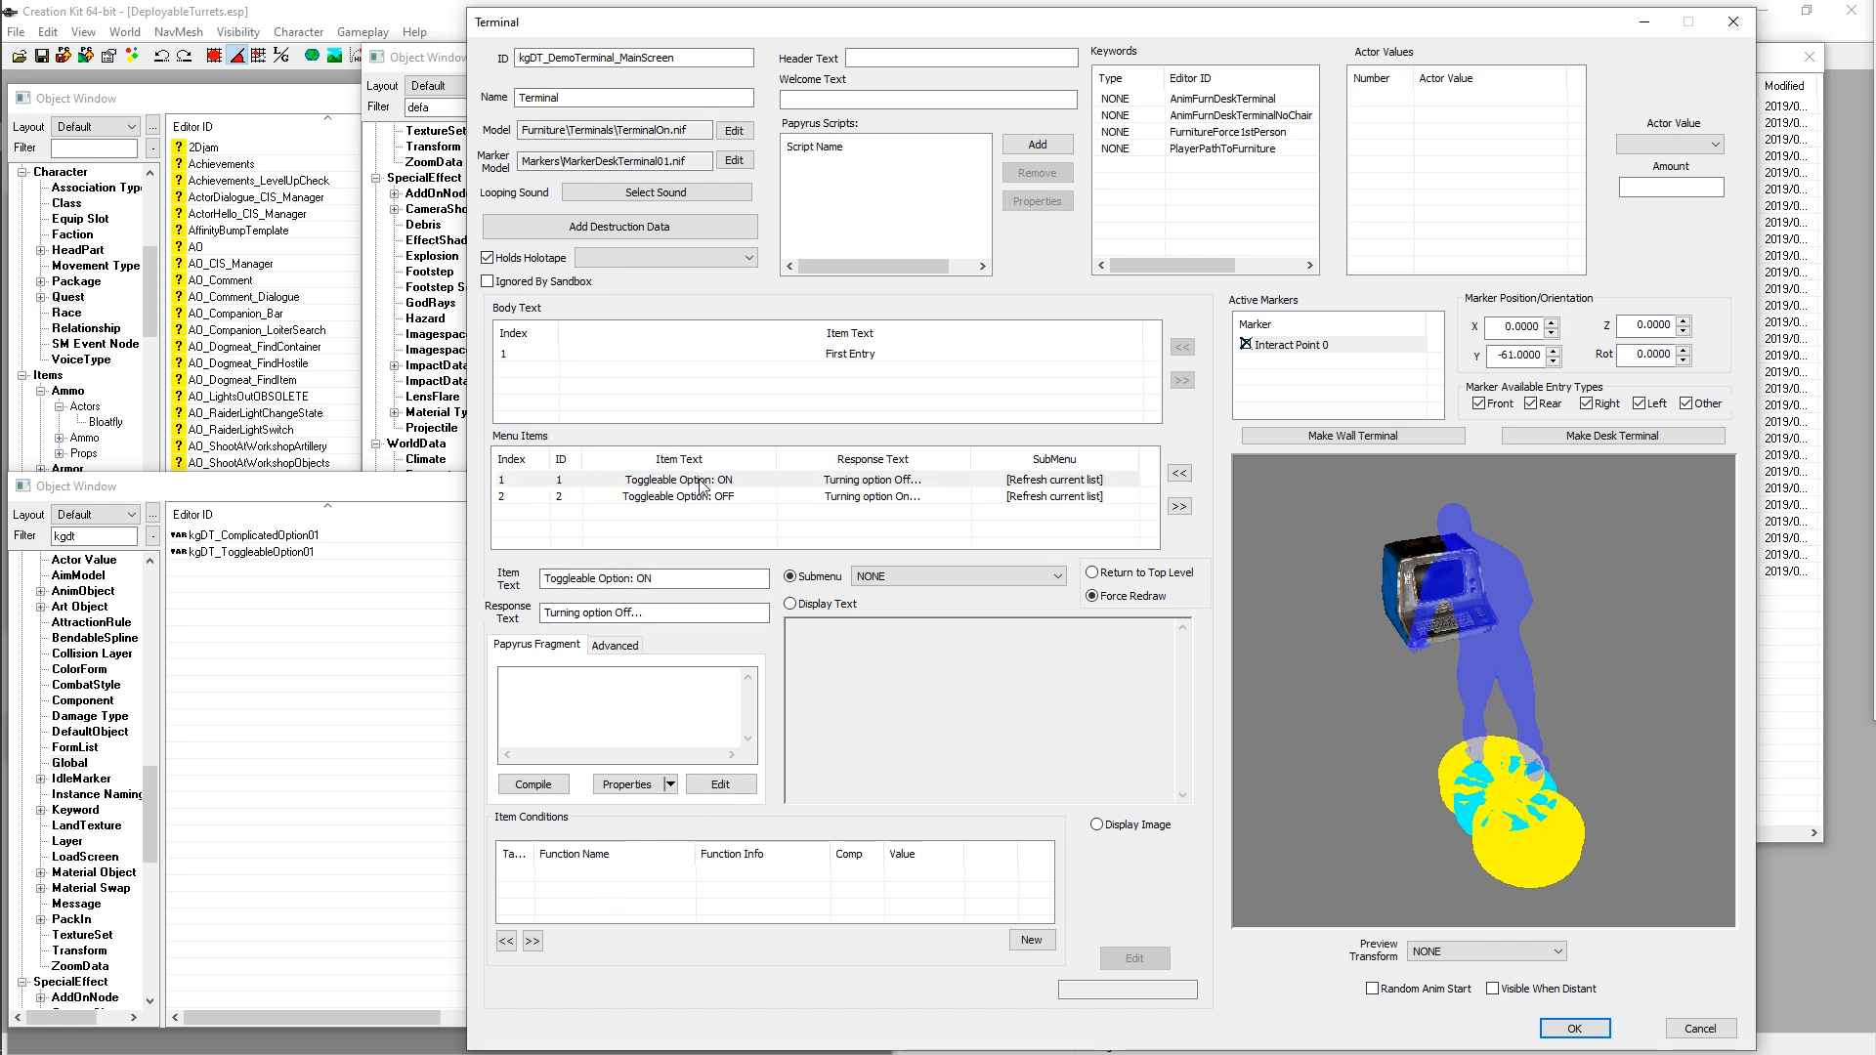
left_click(652, 481)
left_click(656, 496)
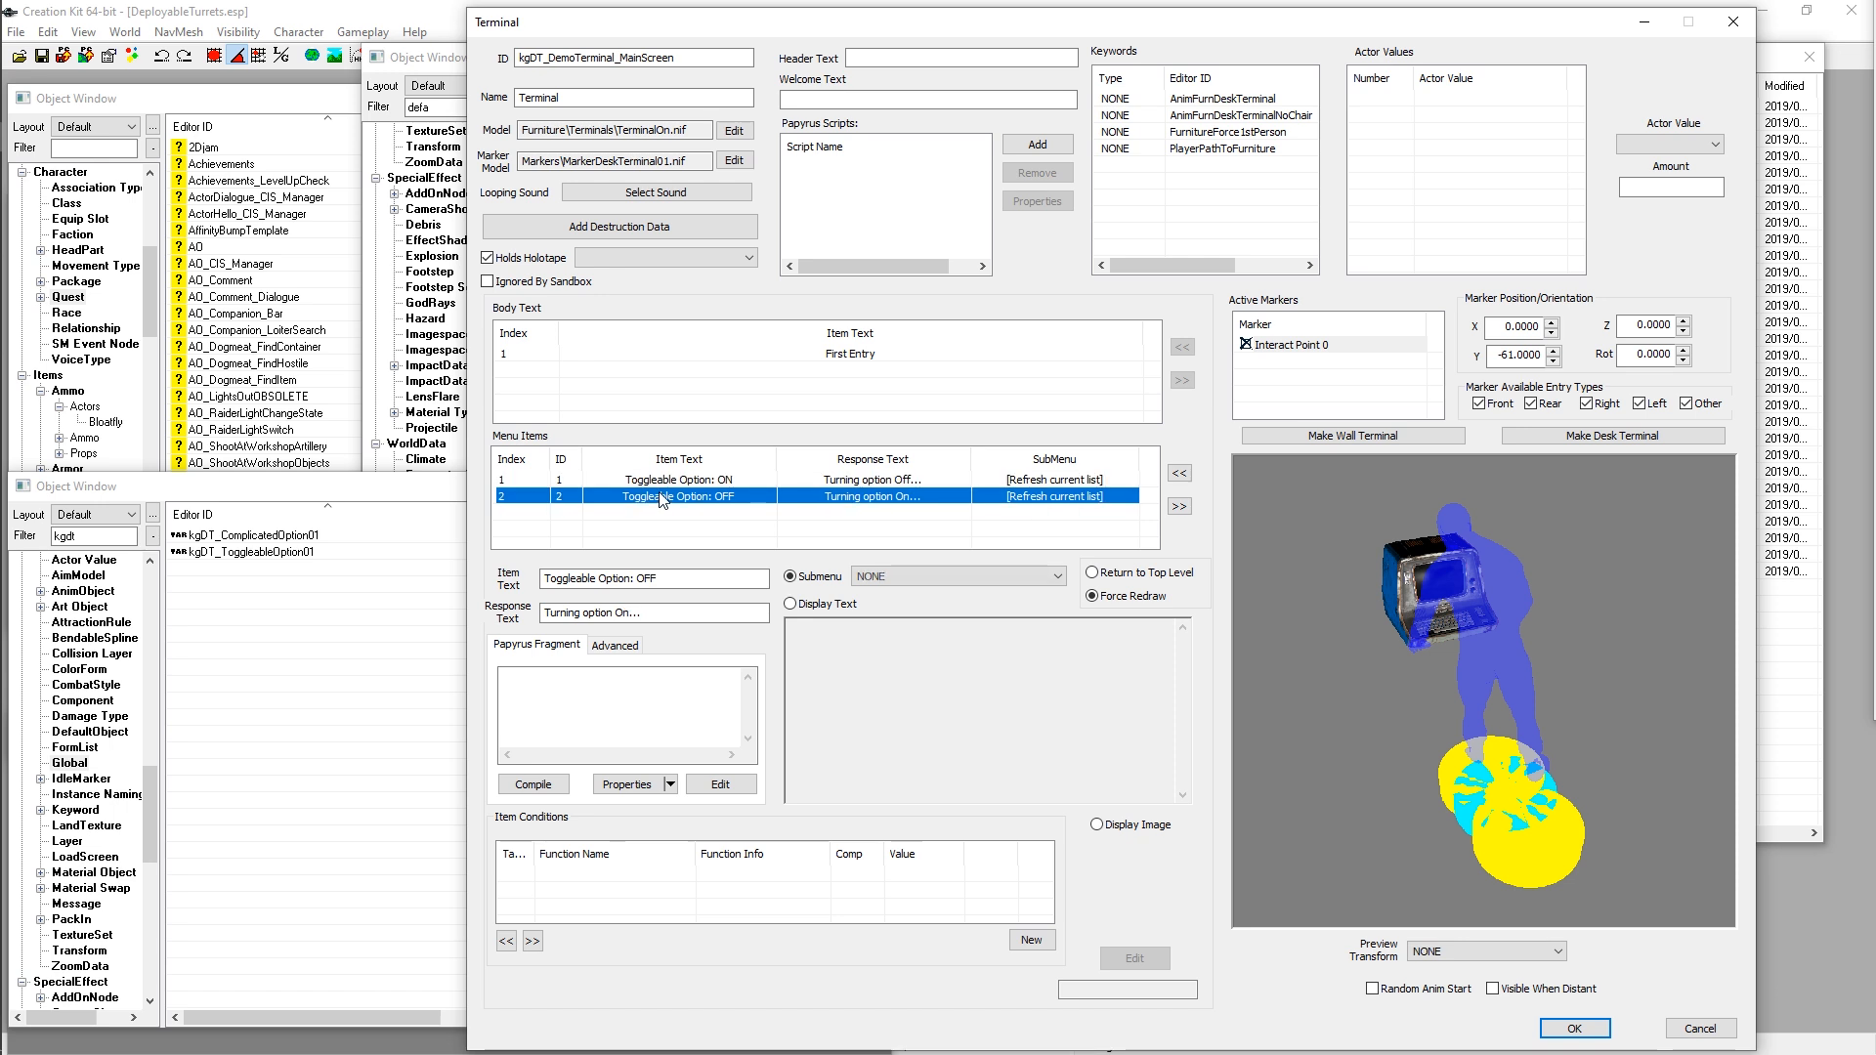
left_click(884, 353)
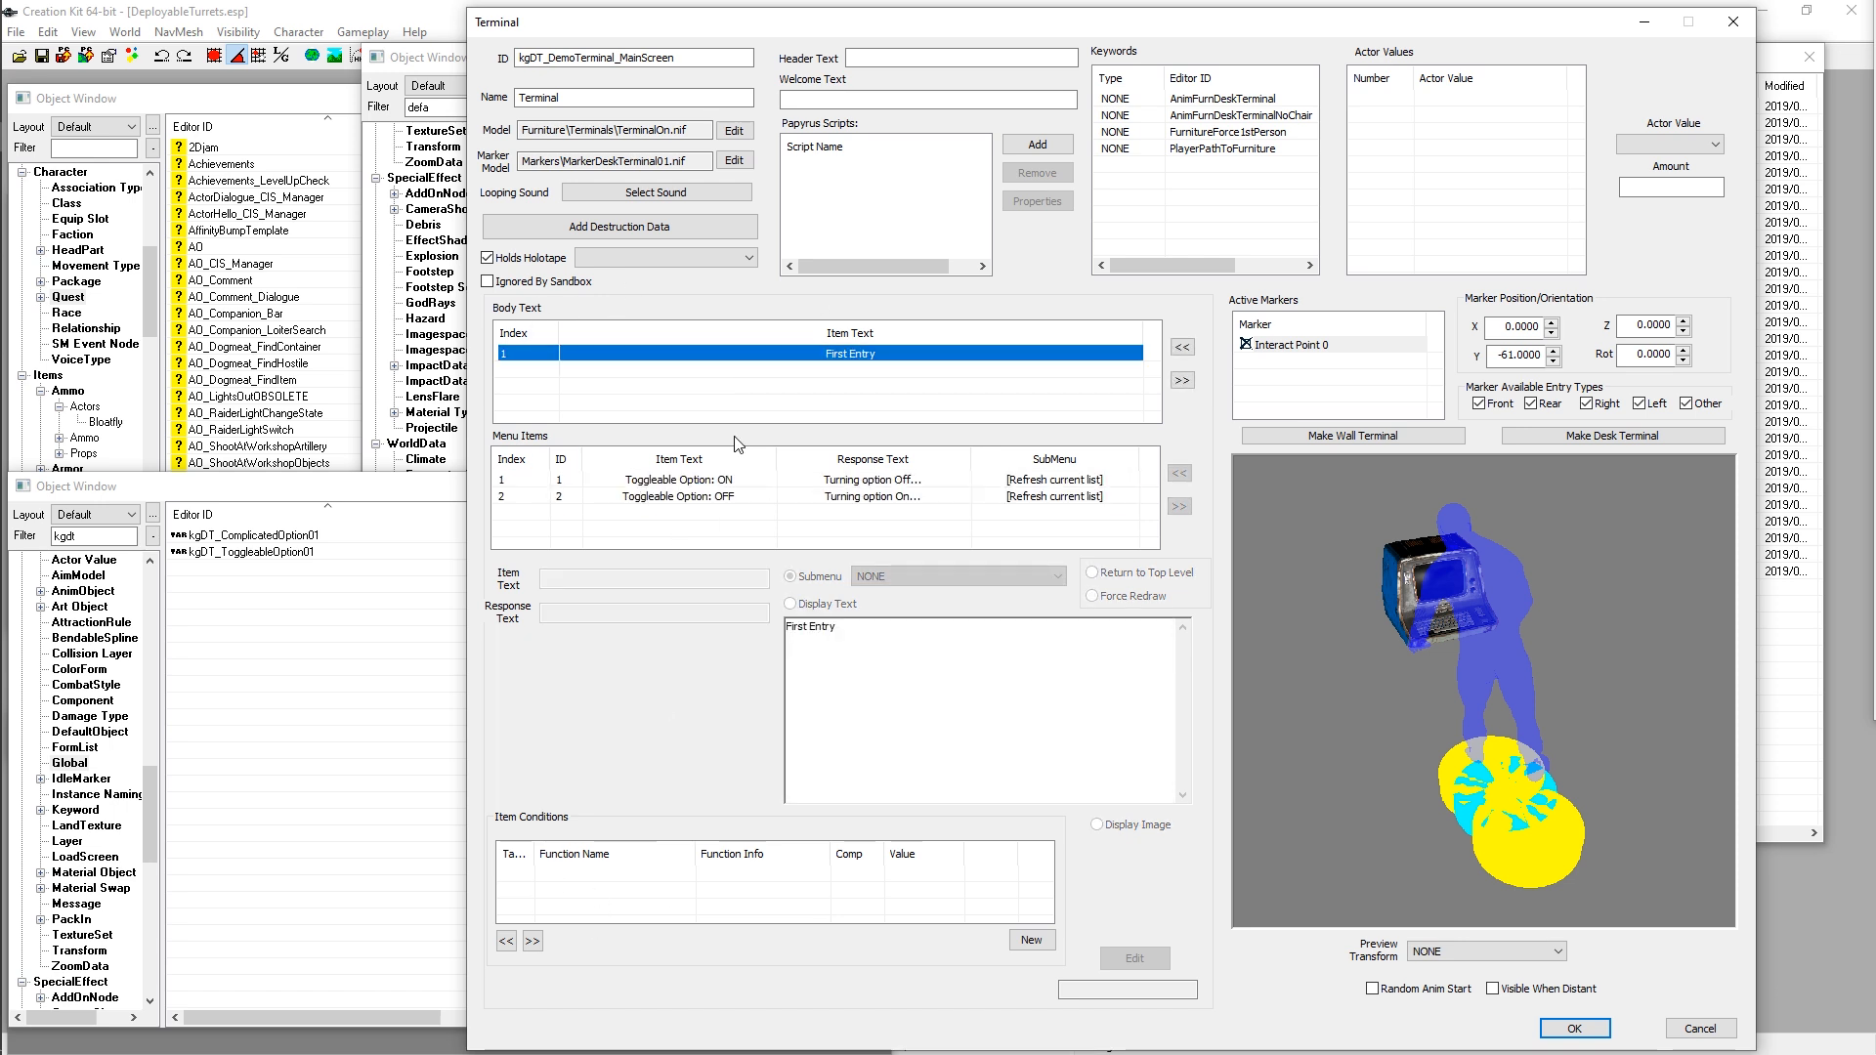
Step: Add a new item condition to the Toggleable Option: ON menu item and move its dialog above the conditions list
left_click(667, 480)
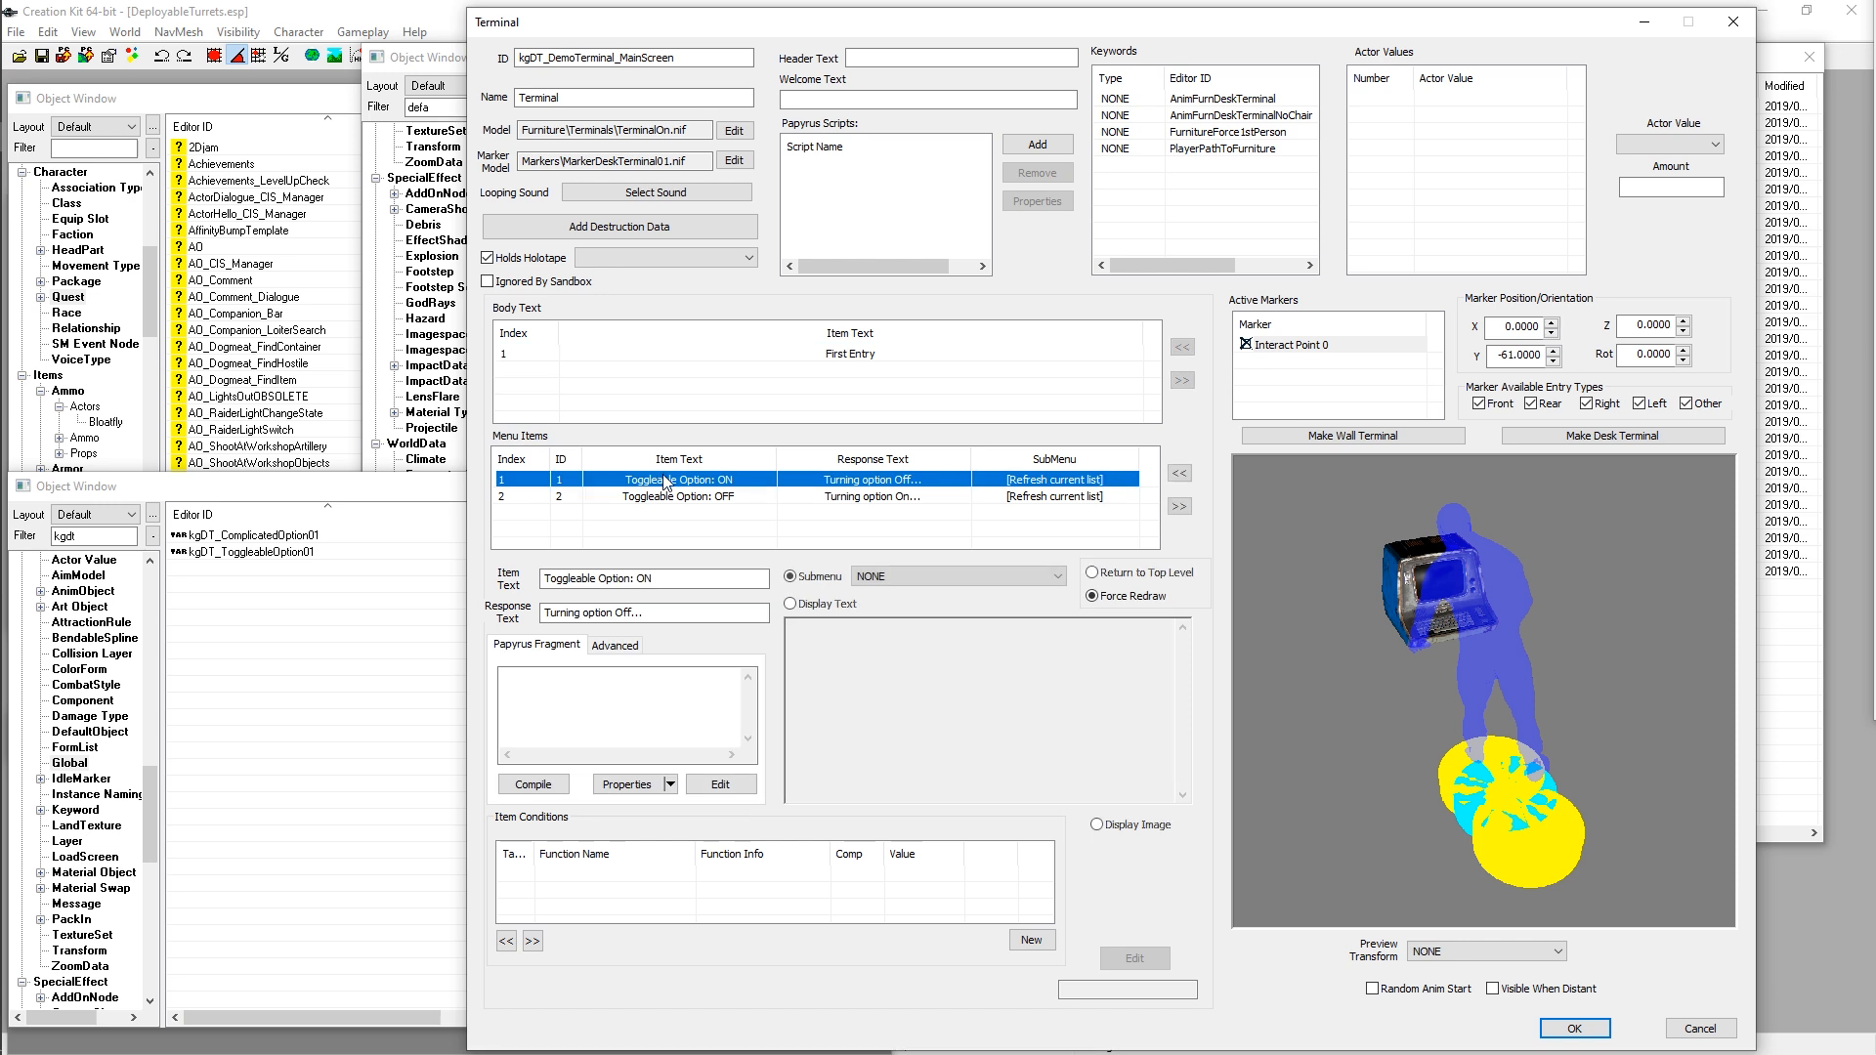
right_click(598, 877)
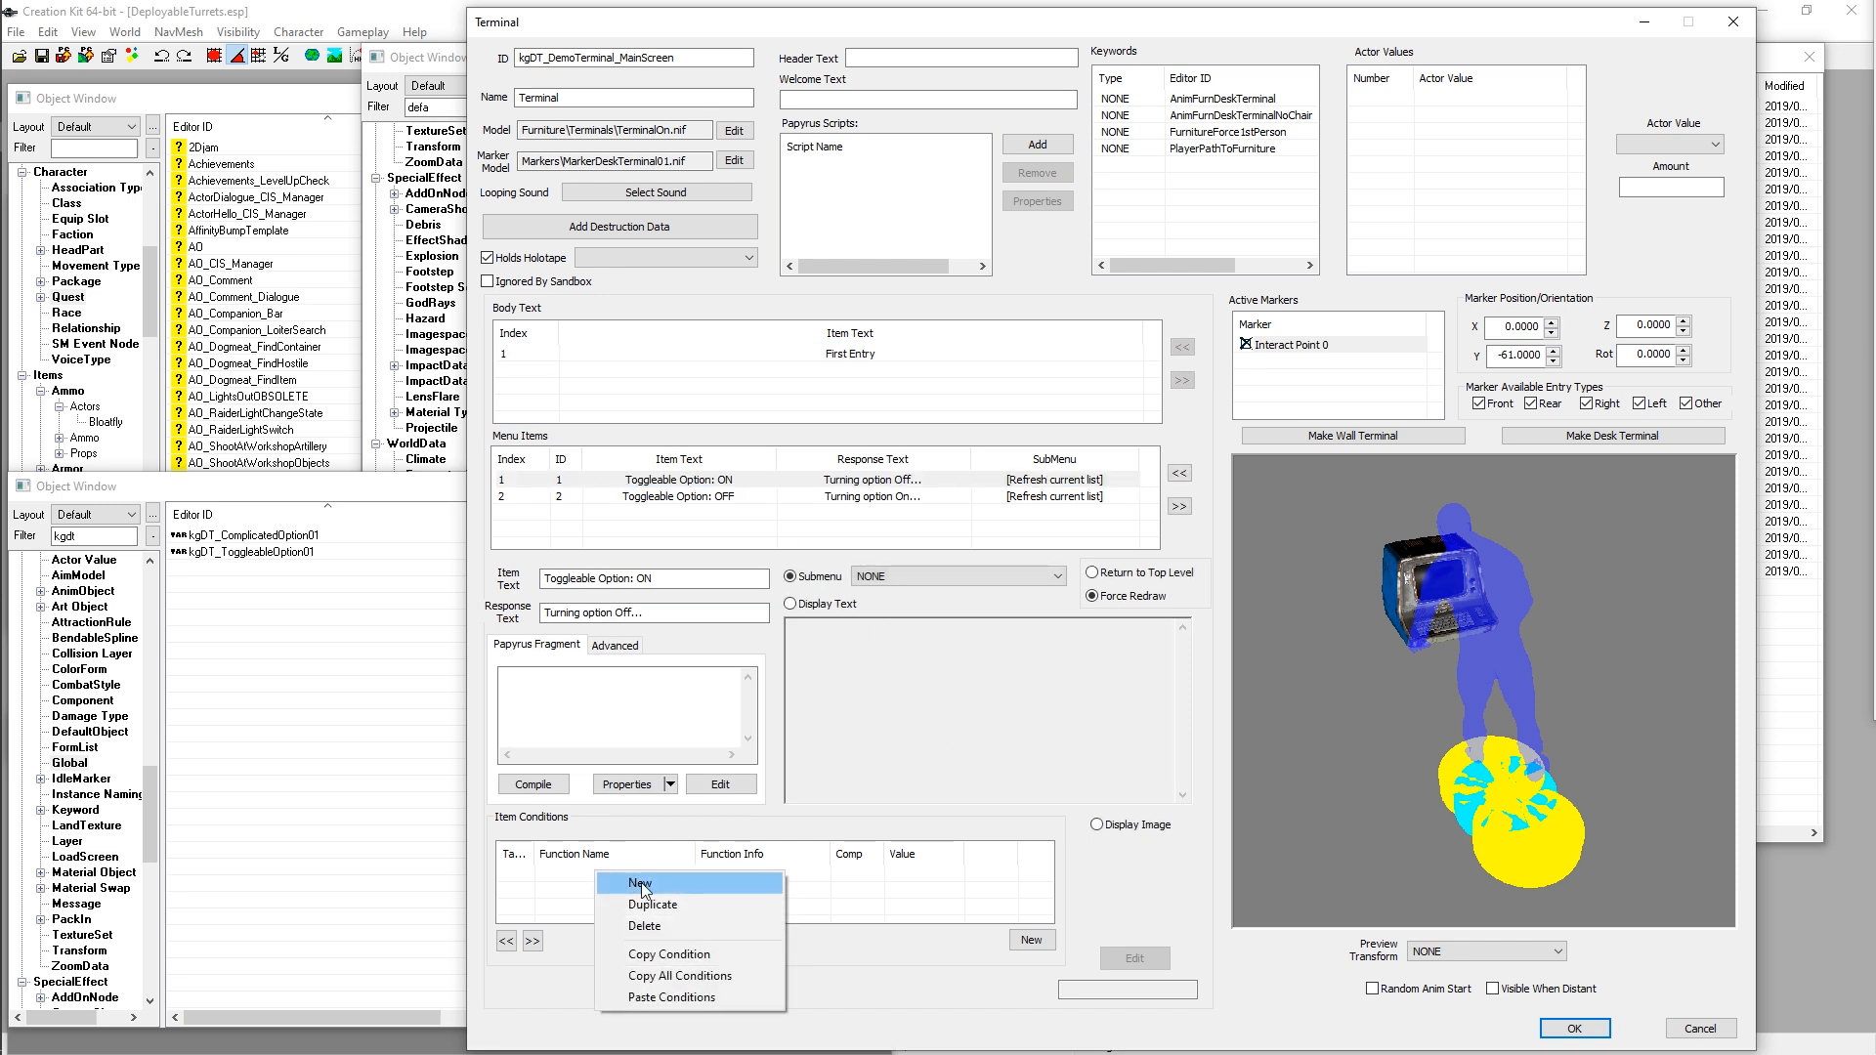
left_click(643, 883)
left_click_drag(756, 917, 715, 609)
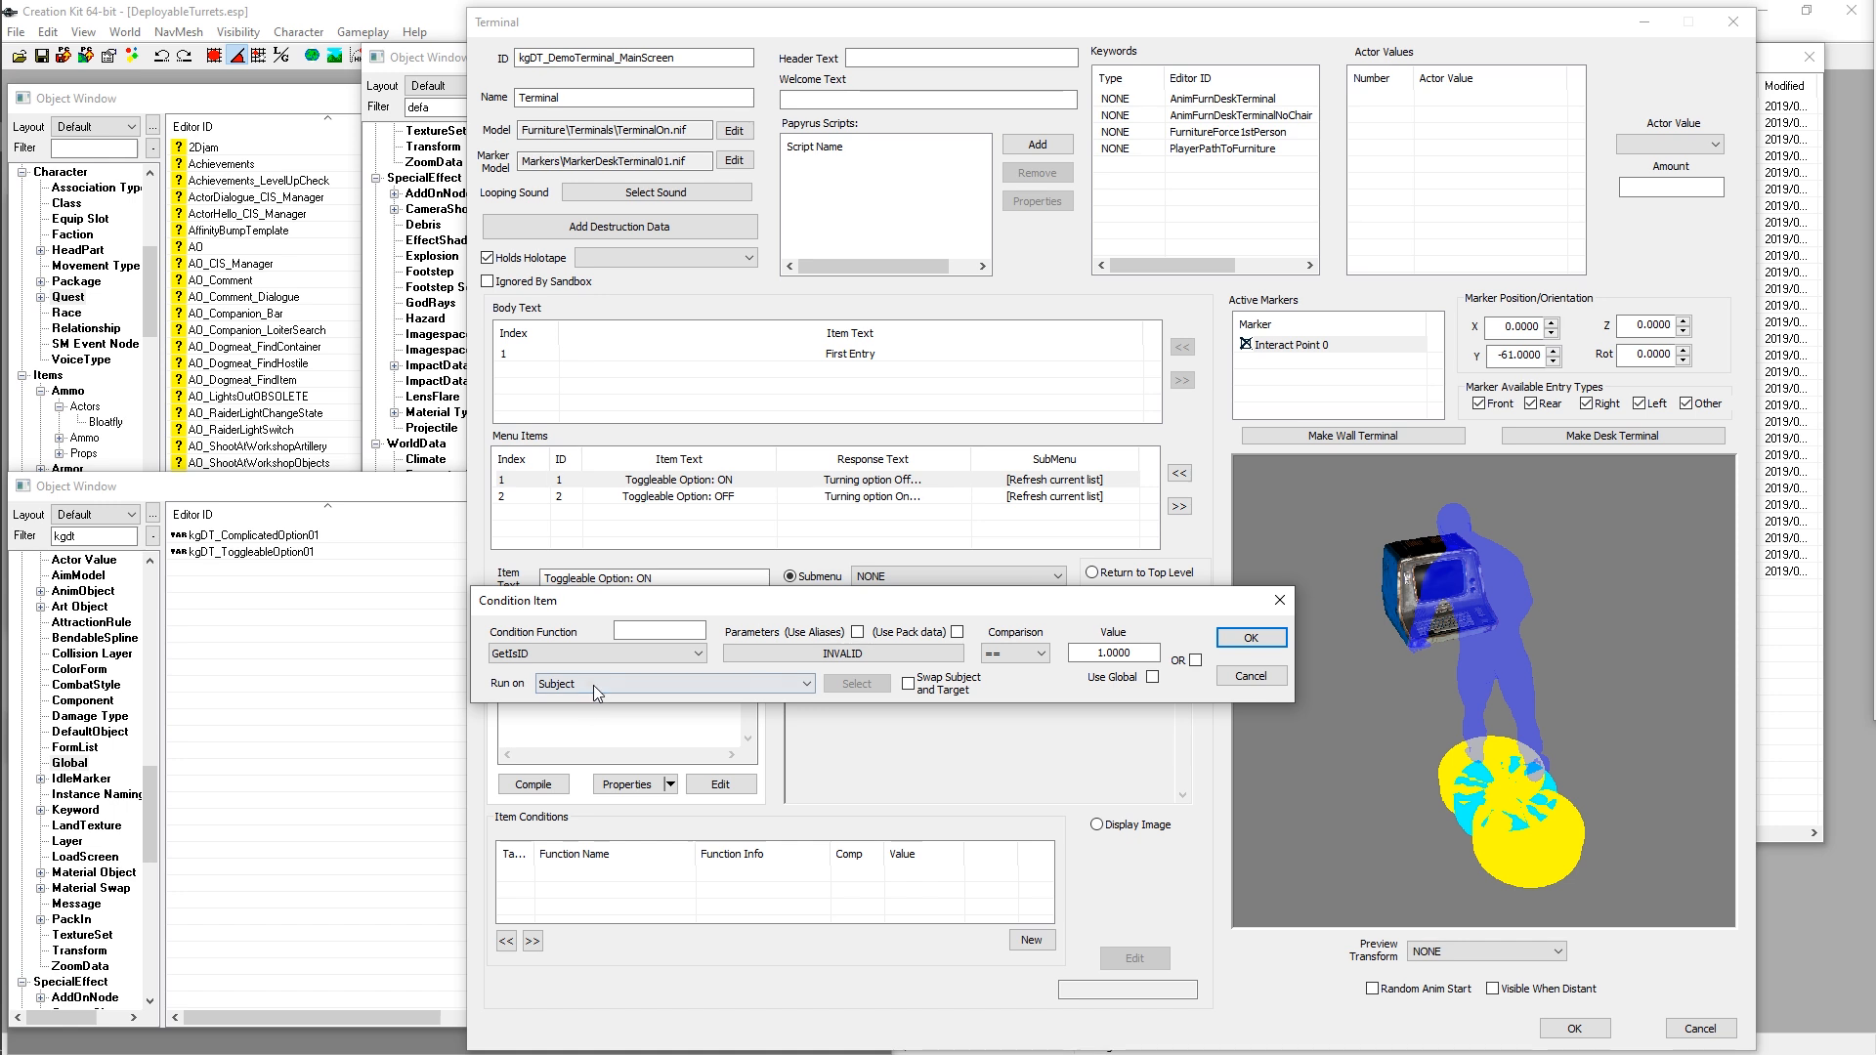
Step: Examine the available condition functions for the Toggleable Option: ON item condition
left_click(572, 655)
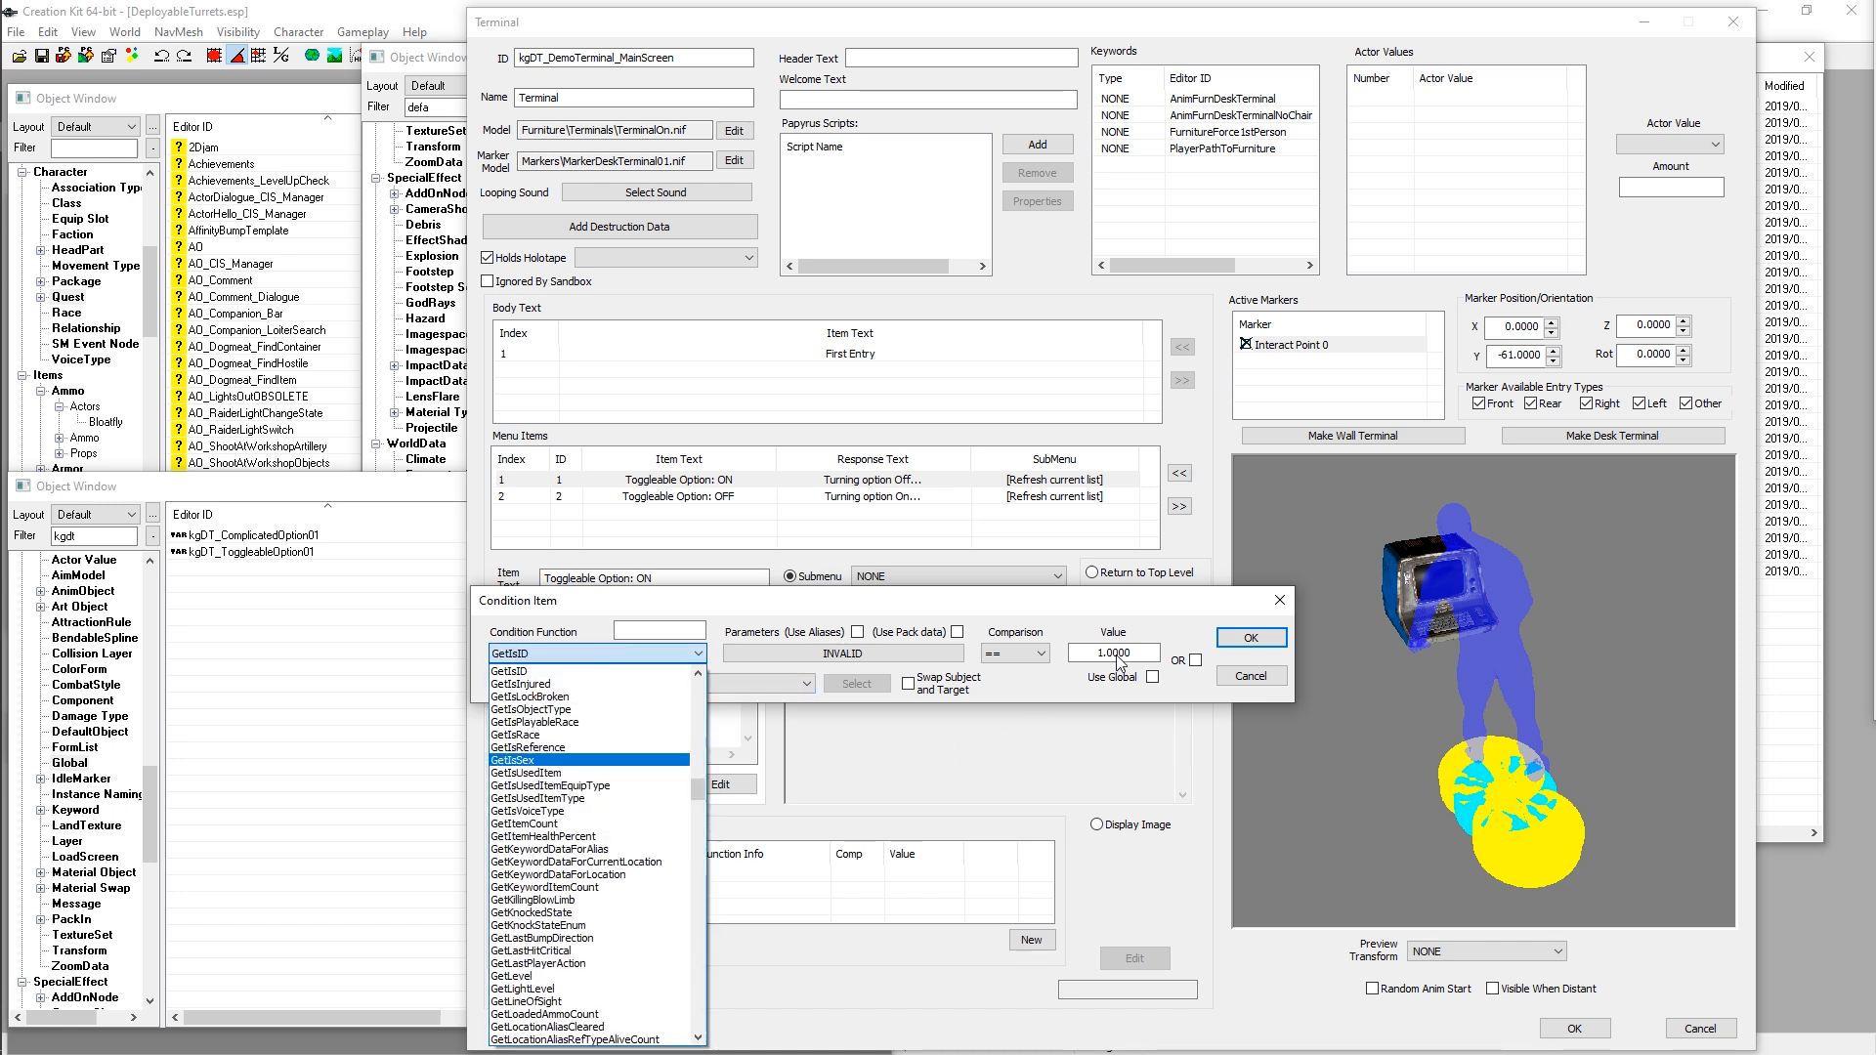
left_click(572, 645)
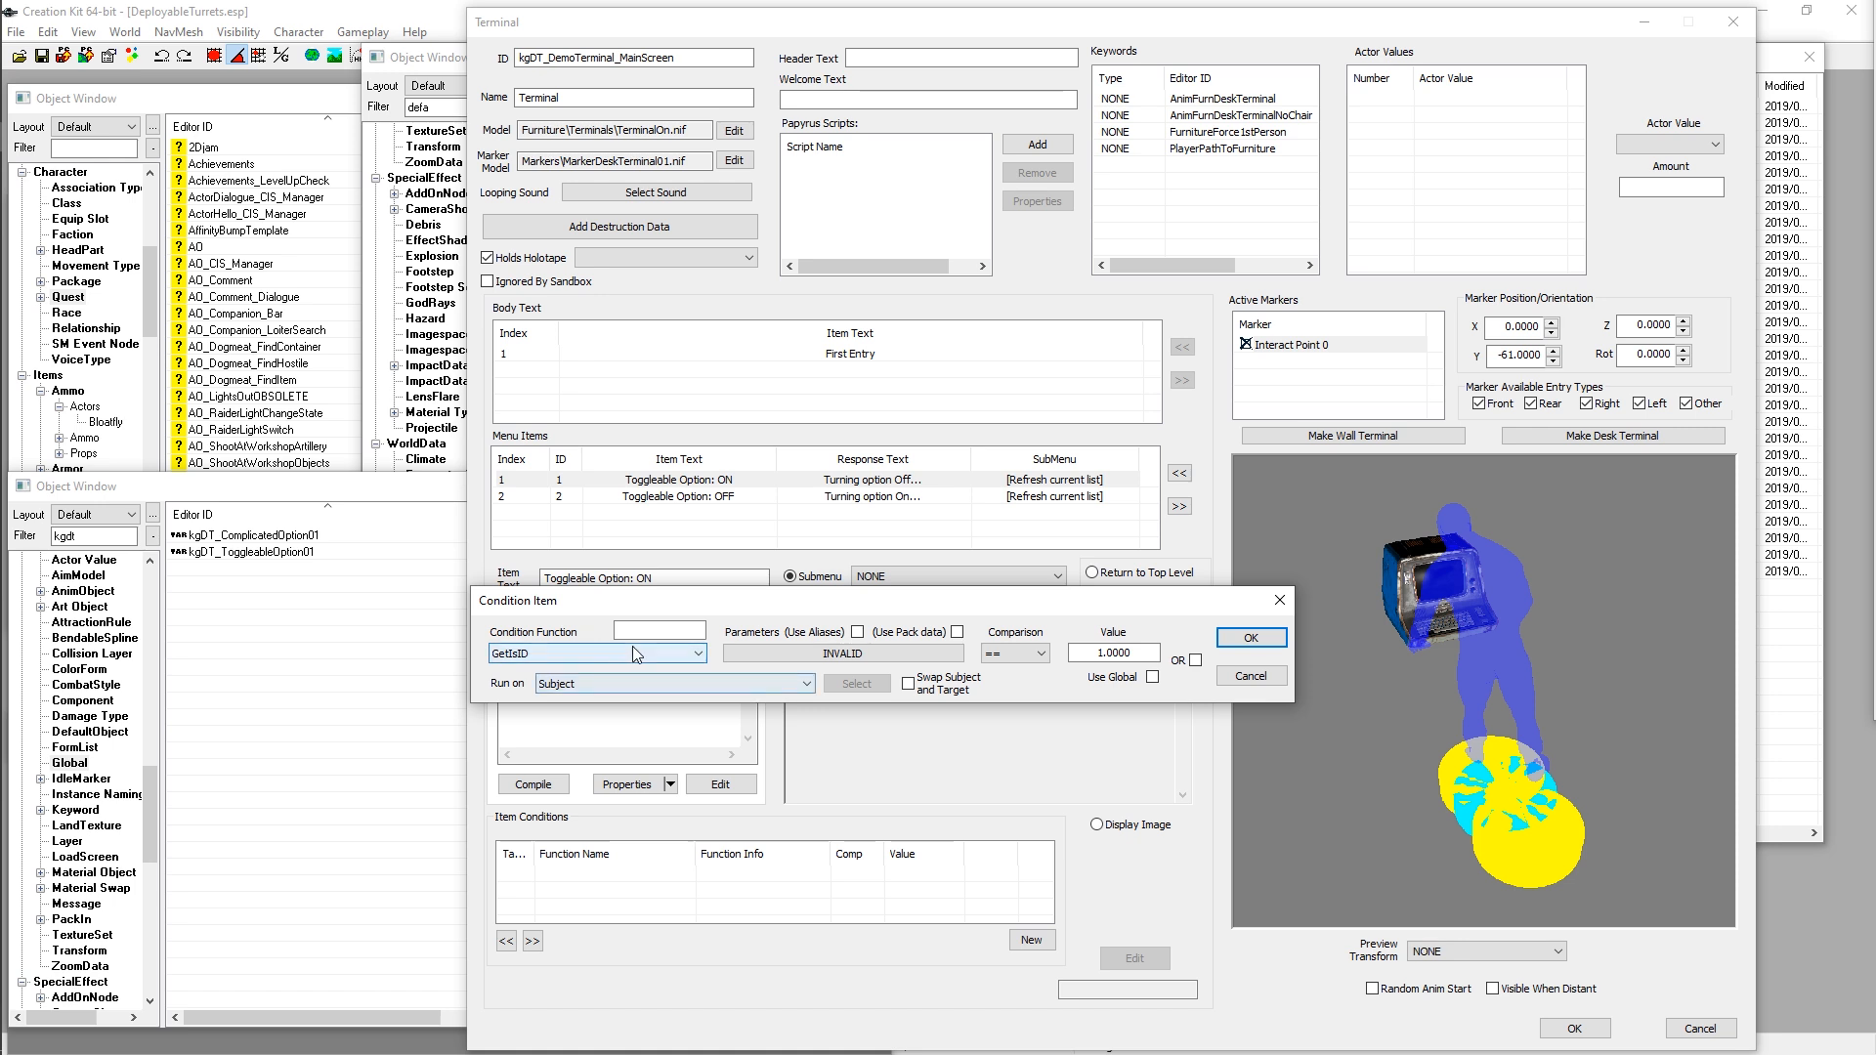
left_click(609, 654)
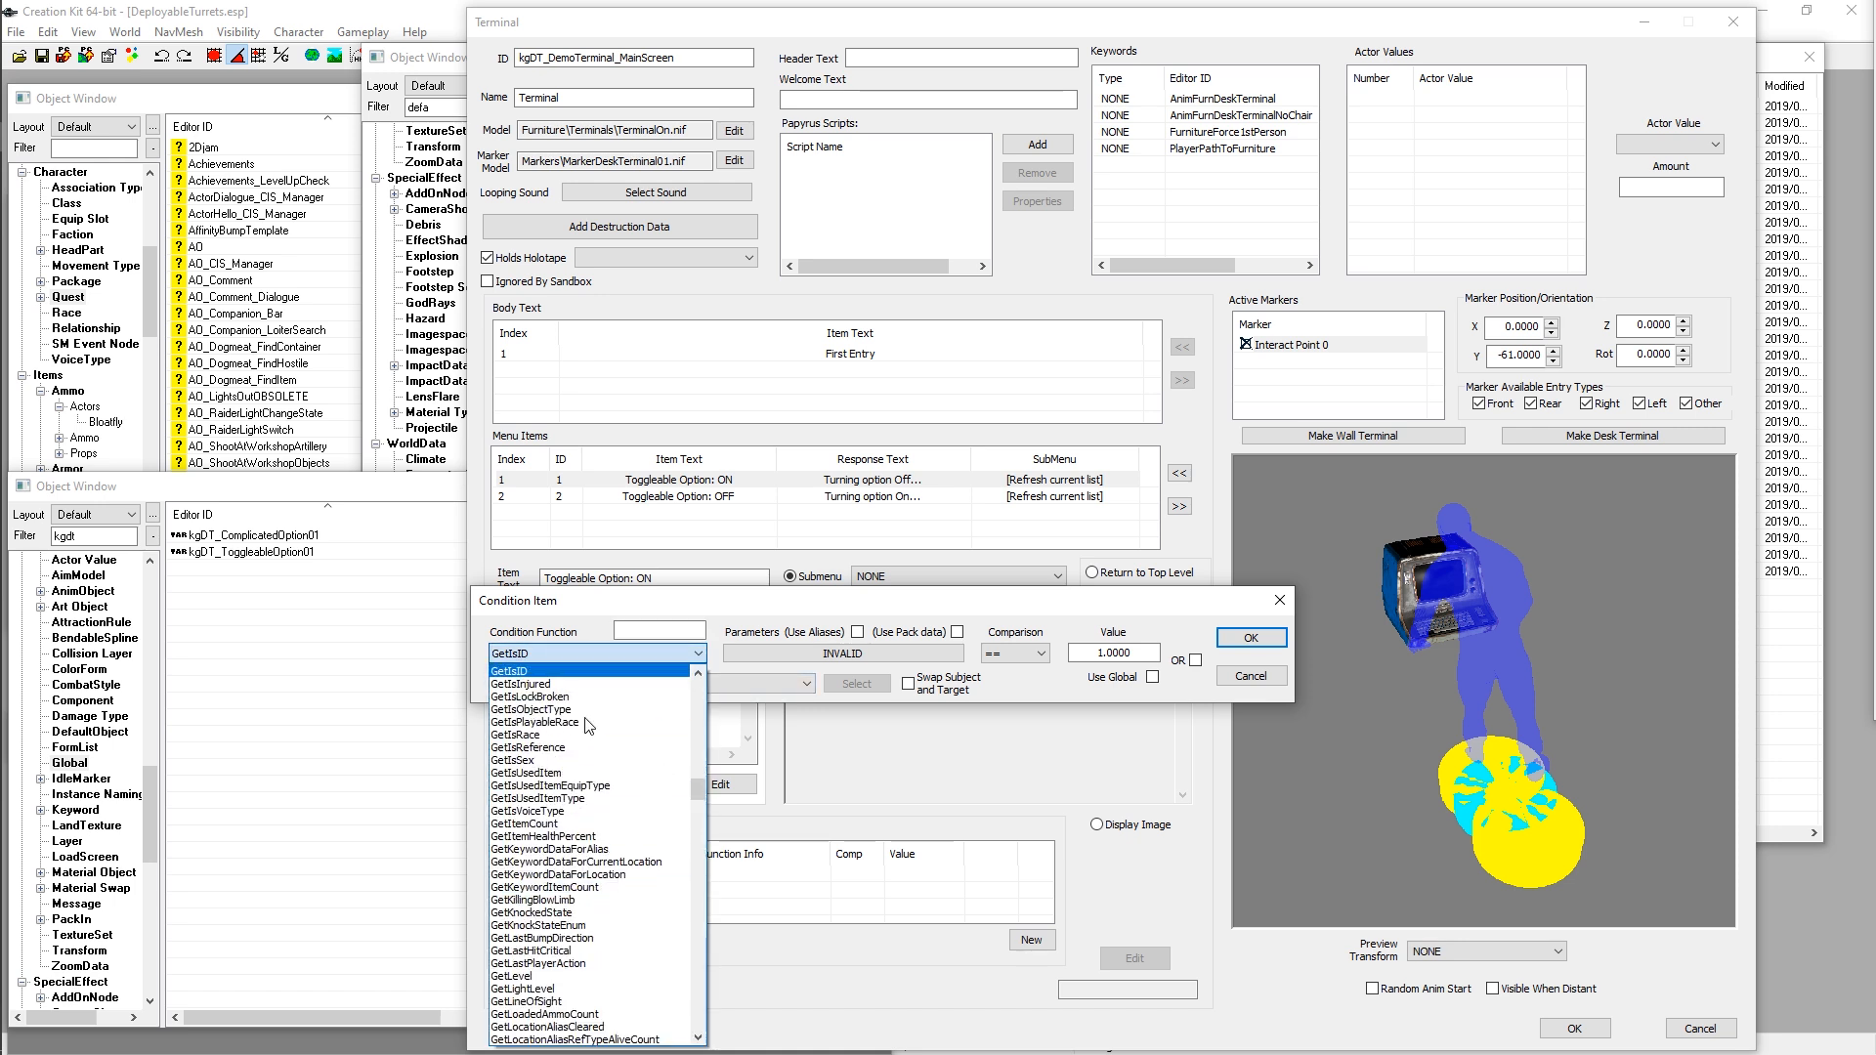
left_click(575, 659)
left_click(574, 658)
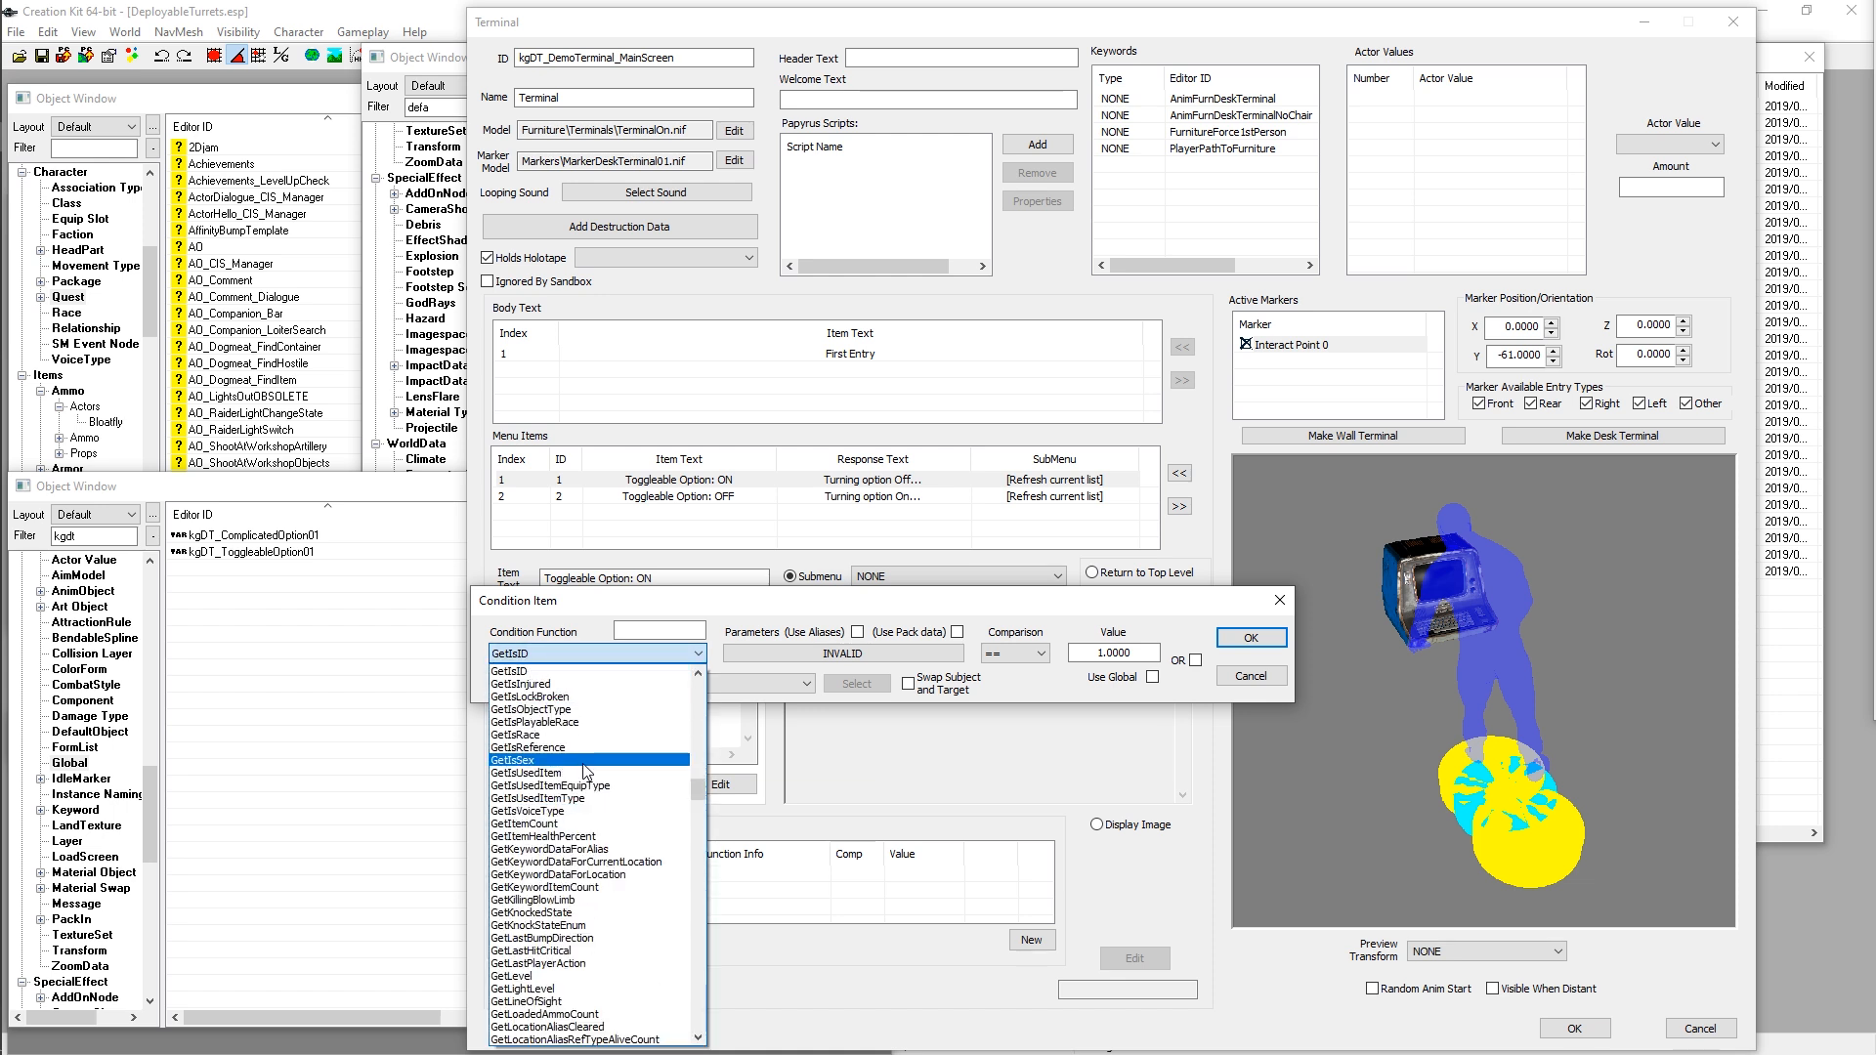
left_click(513, 656)
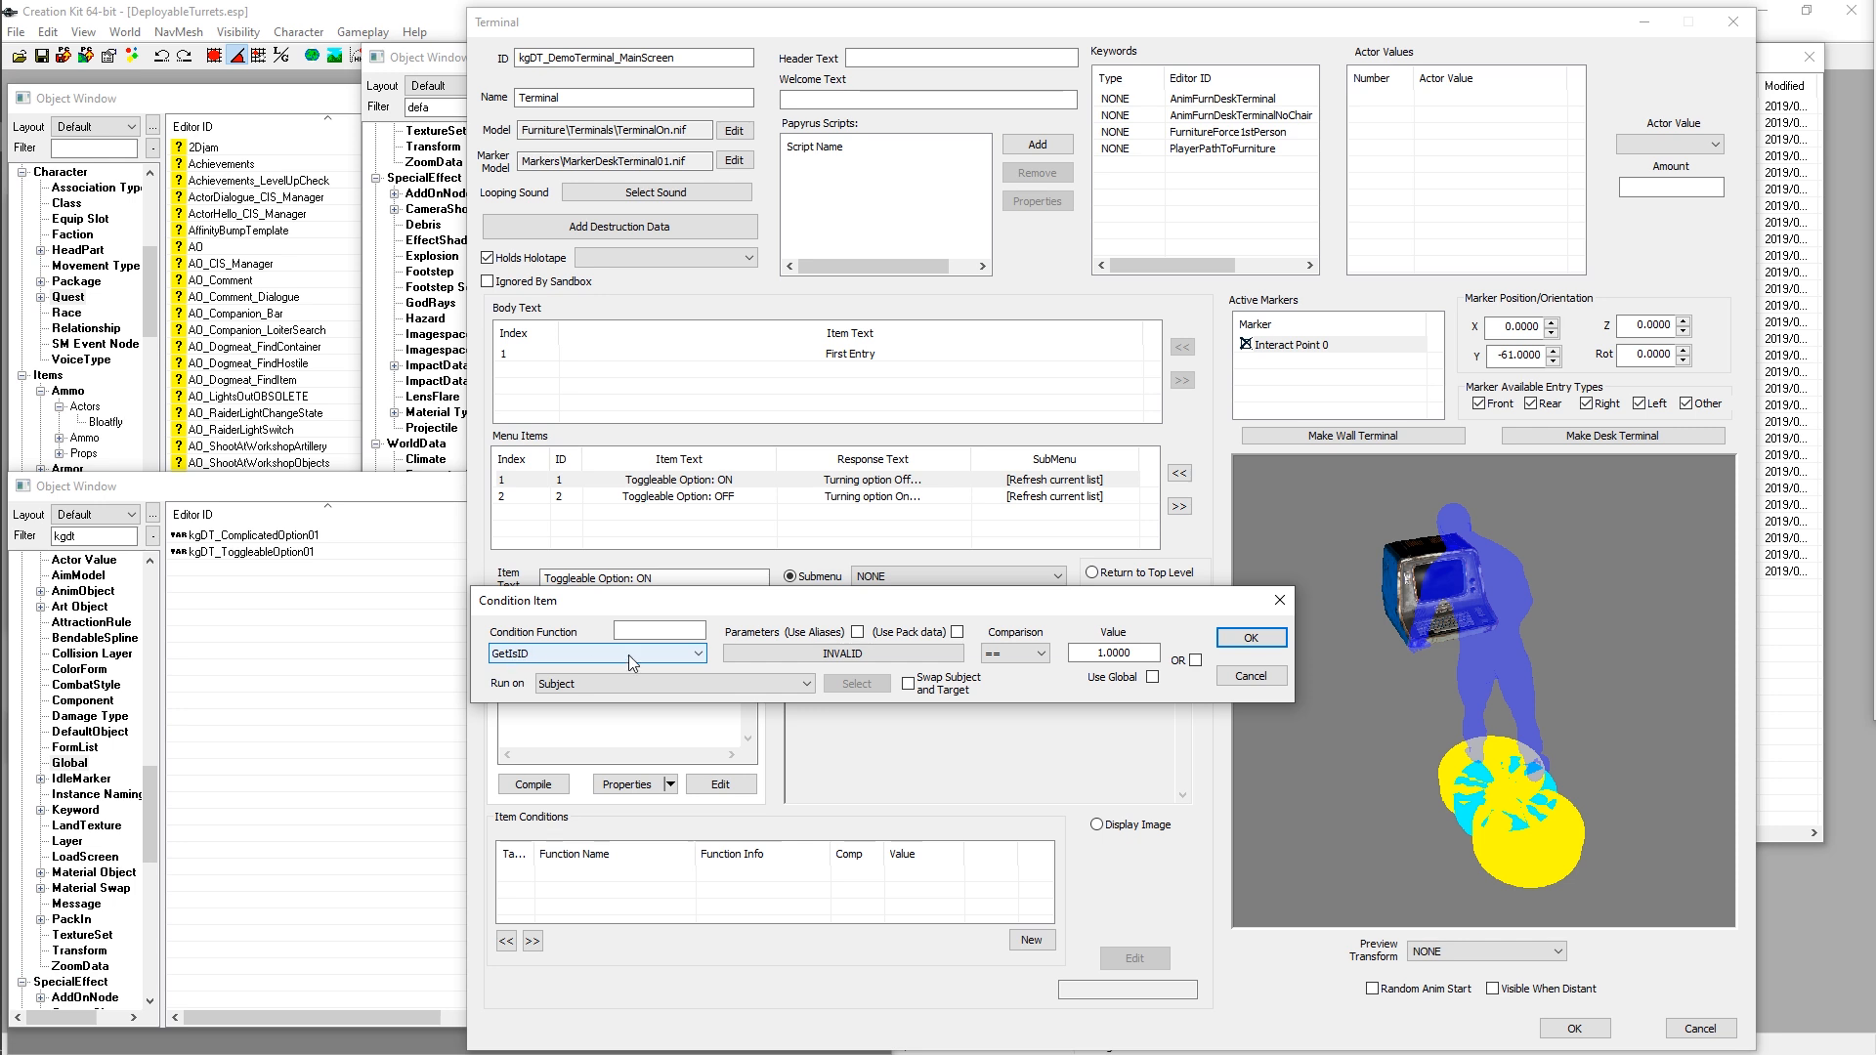
left_click(650, 631)
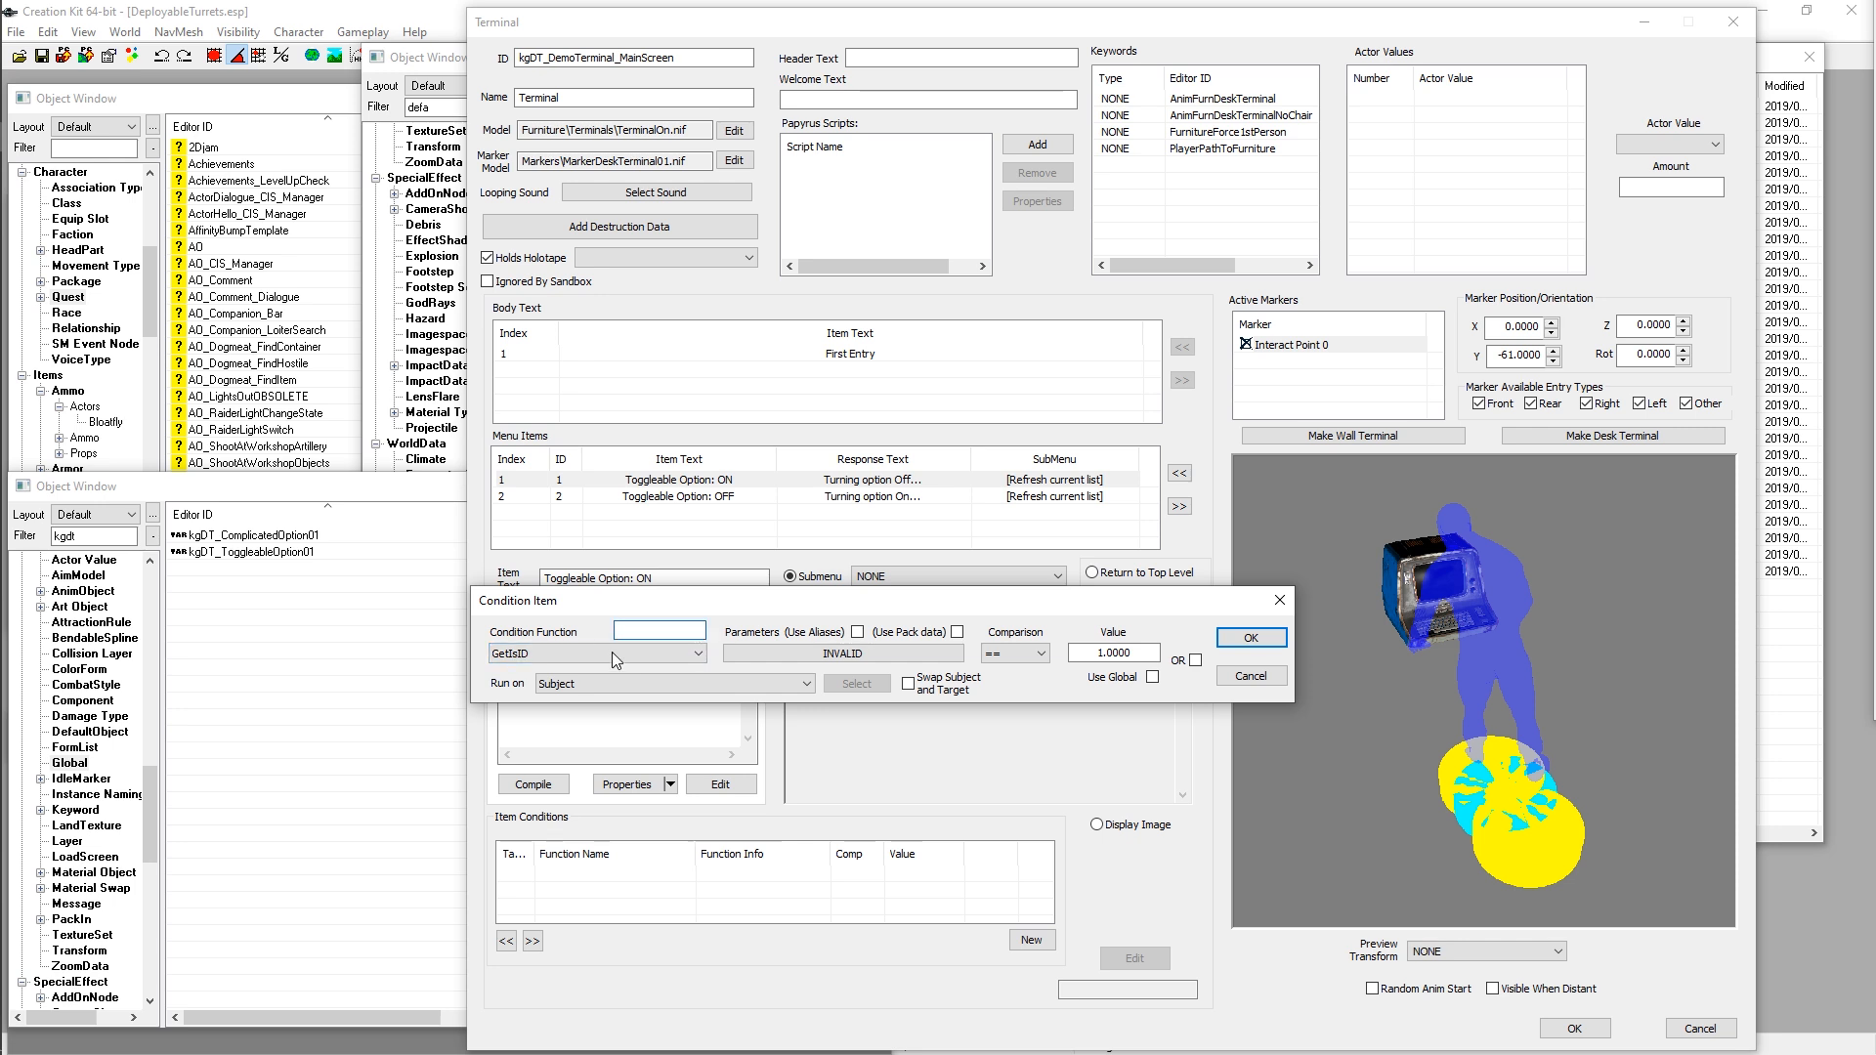
left_click(636, 652)
scroll(509, 885, "down", 4)
scroll(509, 884, "down", 4)
left_click(545, 639)
left_click(653, 630)
left_click(587, 653)
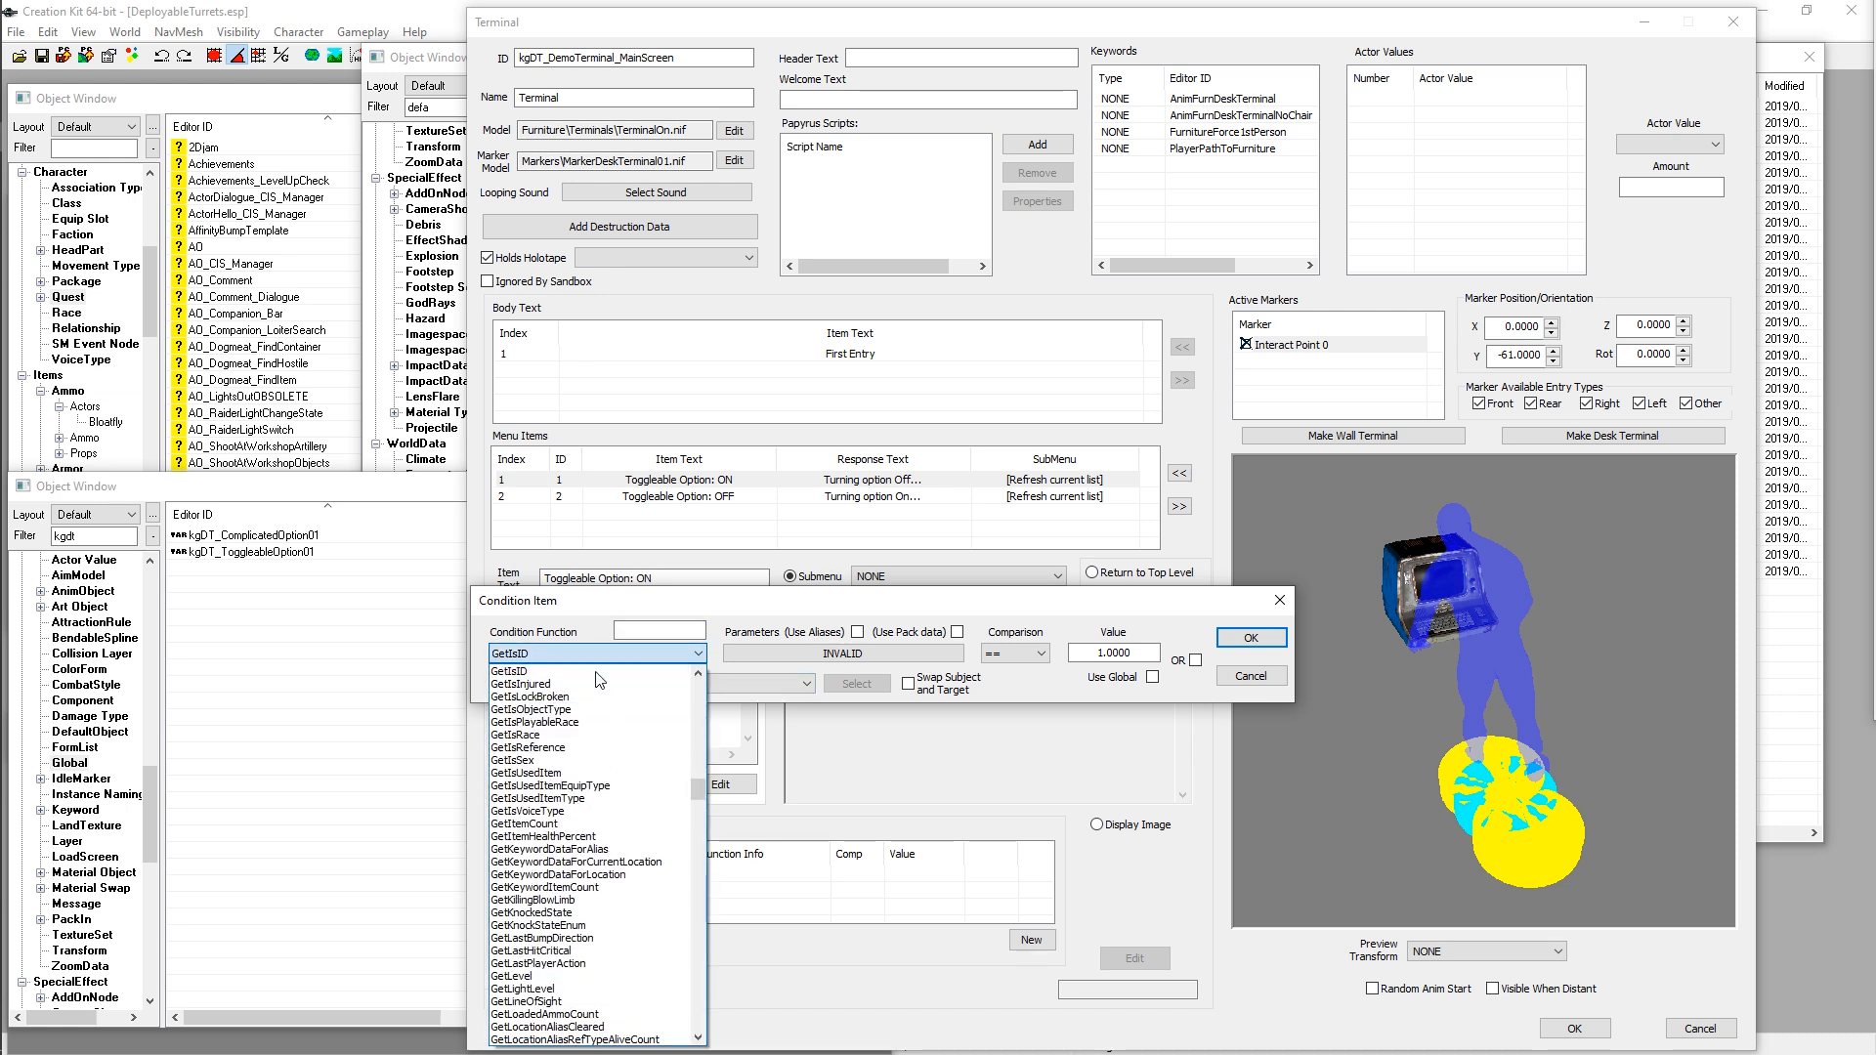
left_click(523, 672)
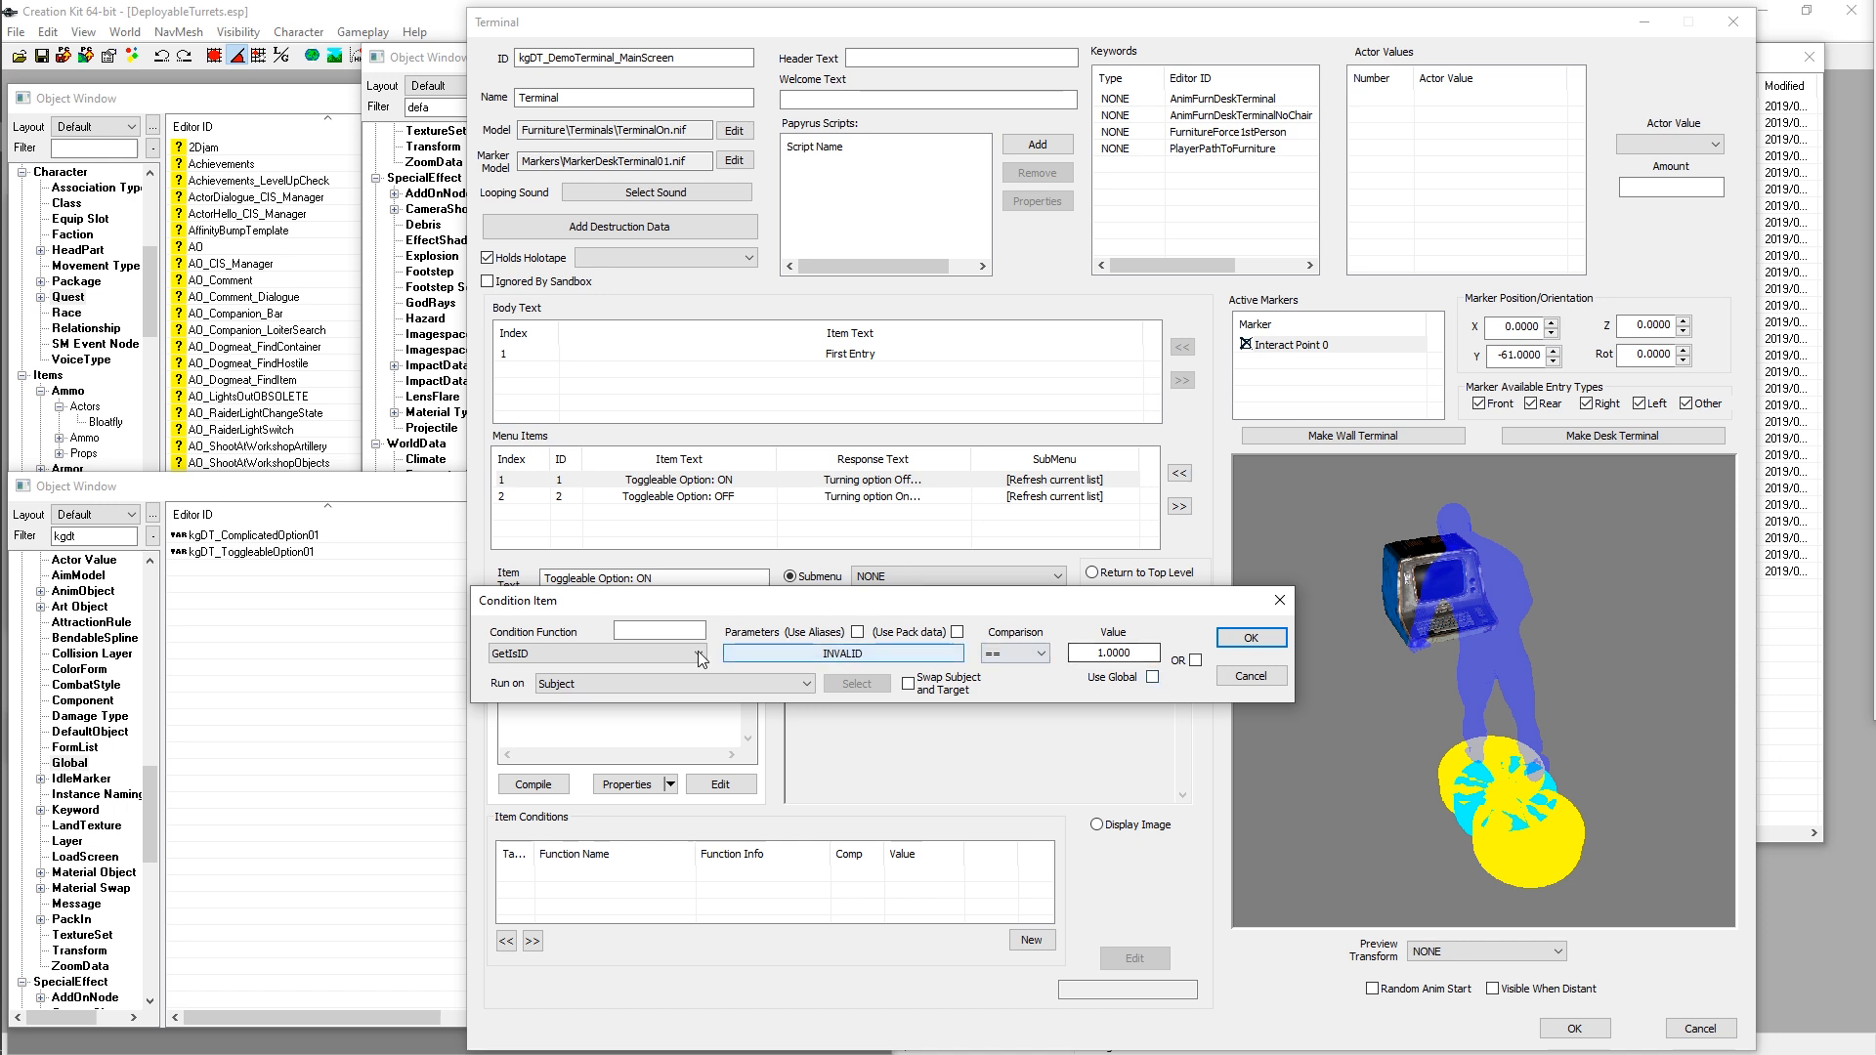
Step: Set the condition function of the Toggleable Option: ON item condition to GetGlobalValue
left_click(533, 653)
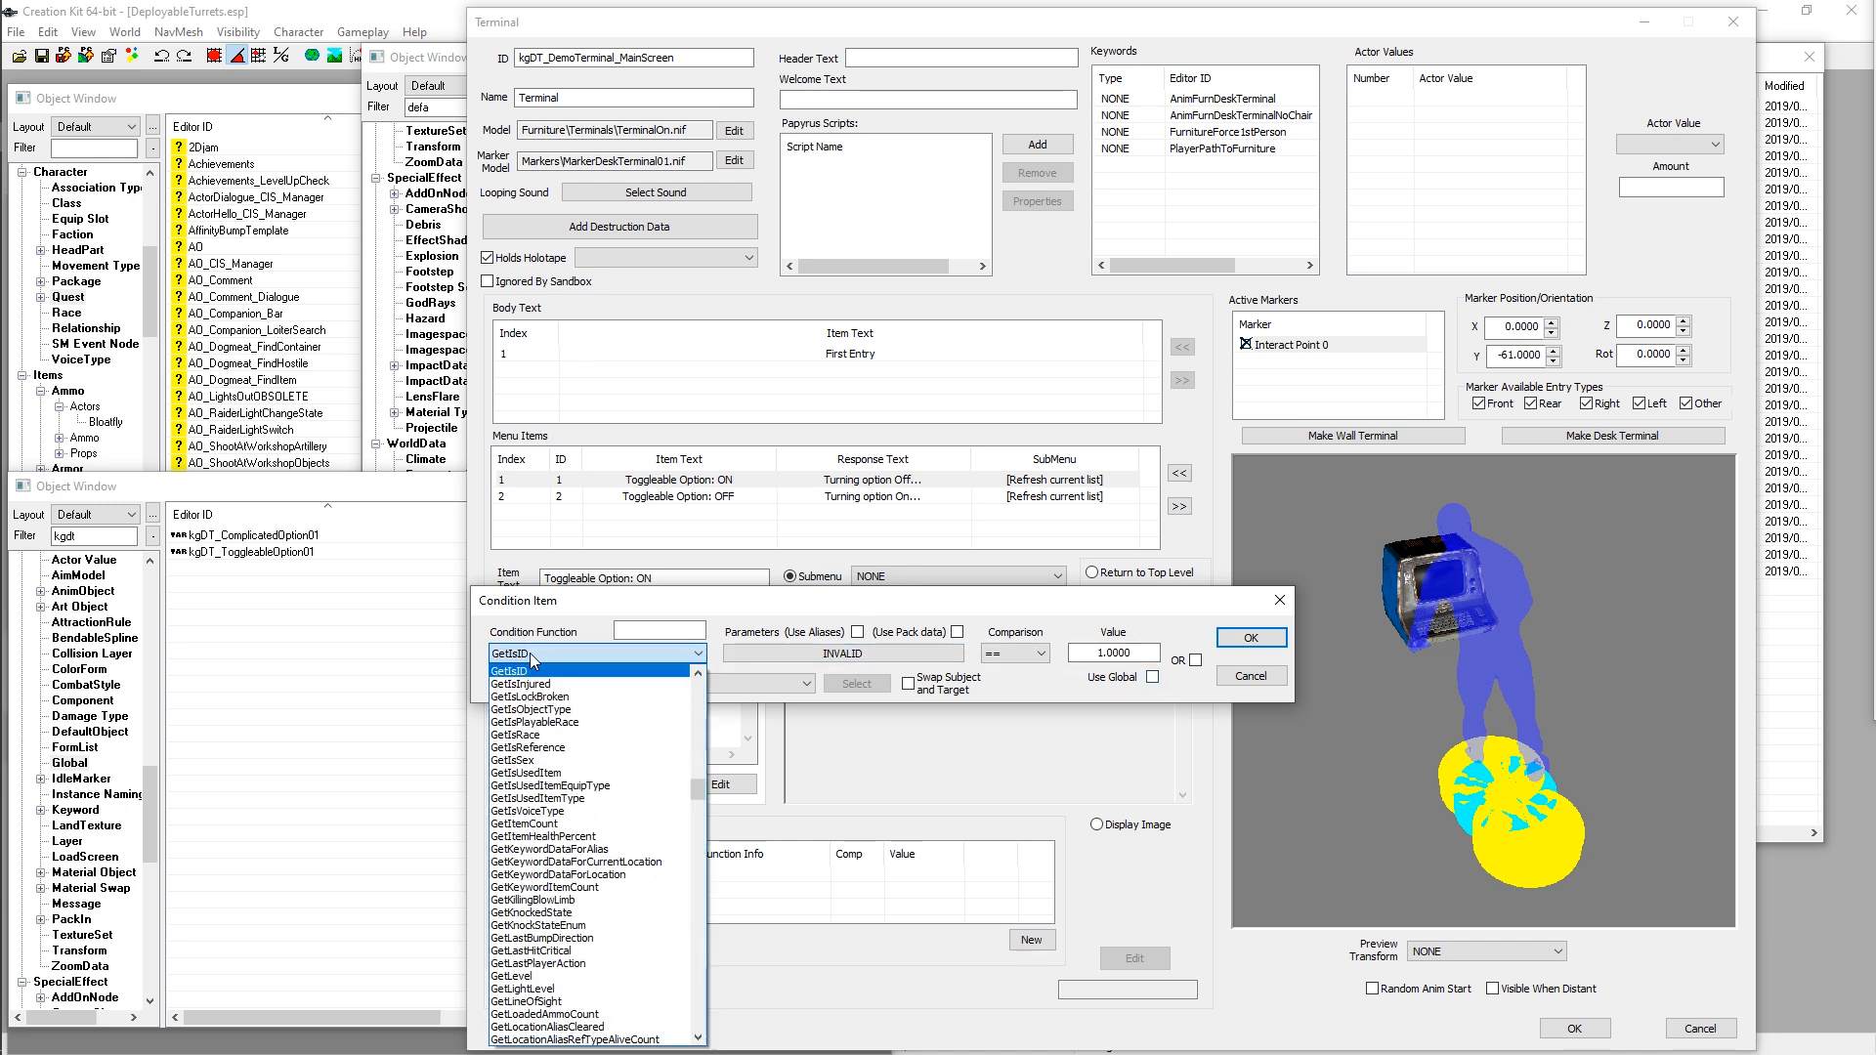
scroll(611, 848, "down", 8)
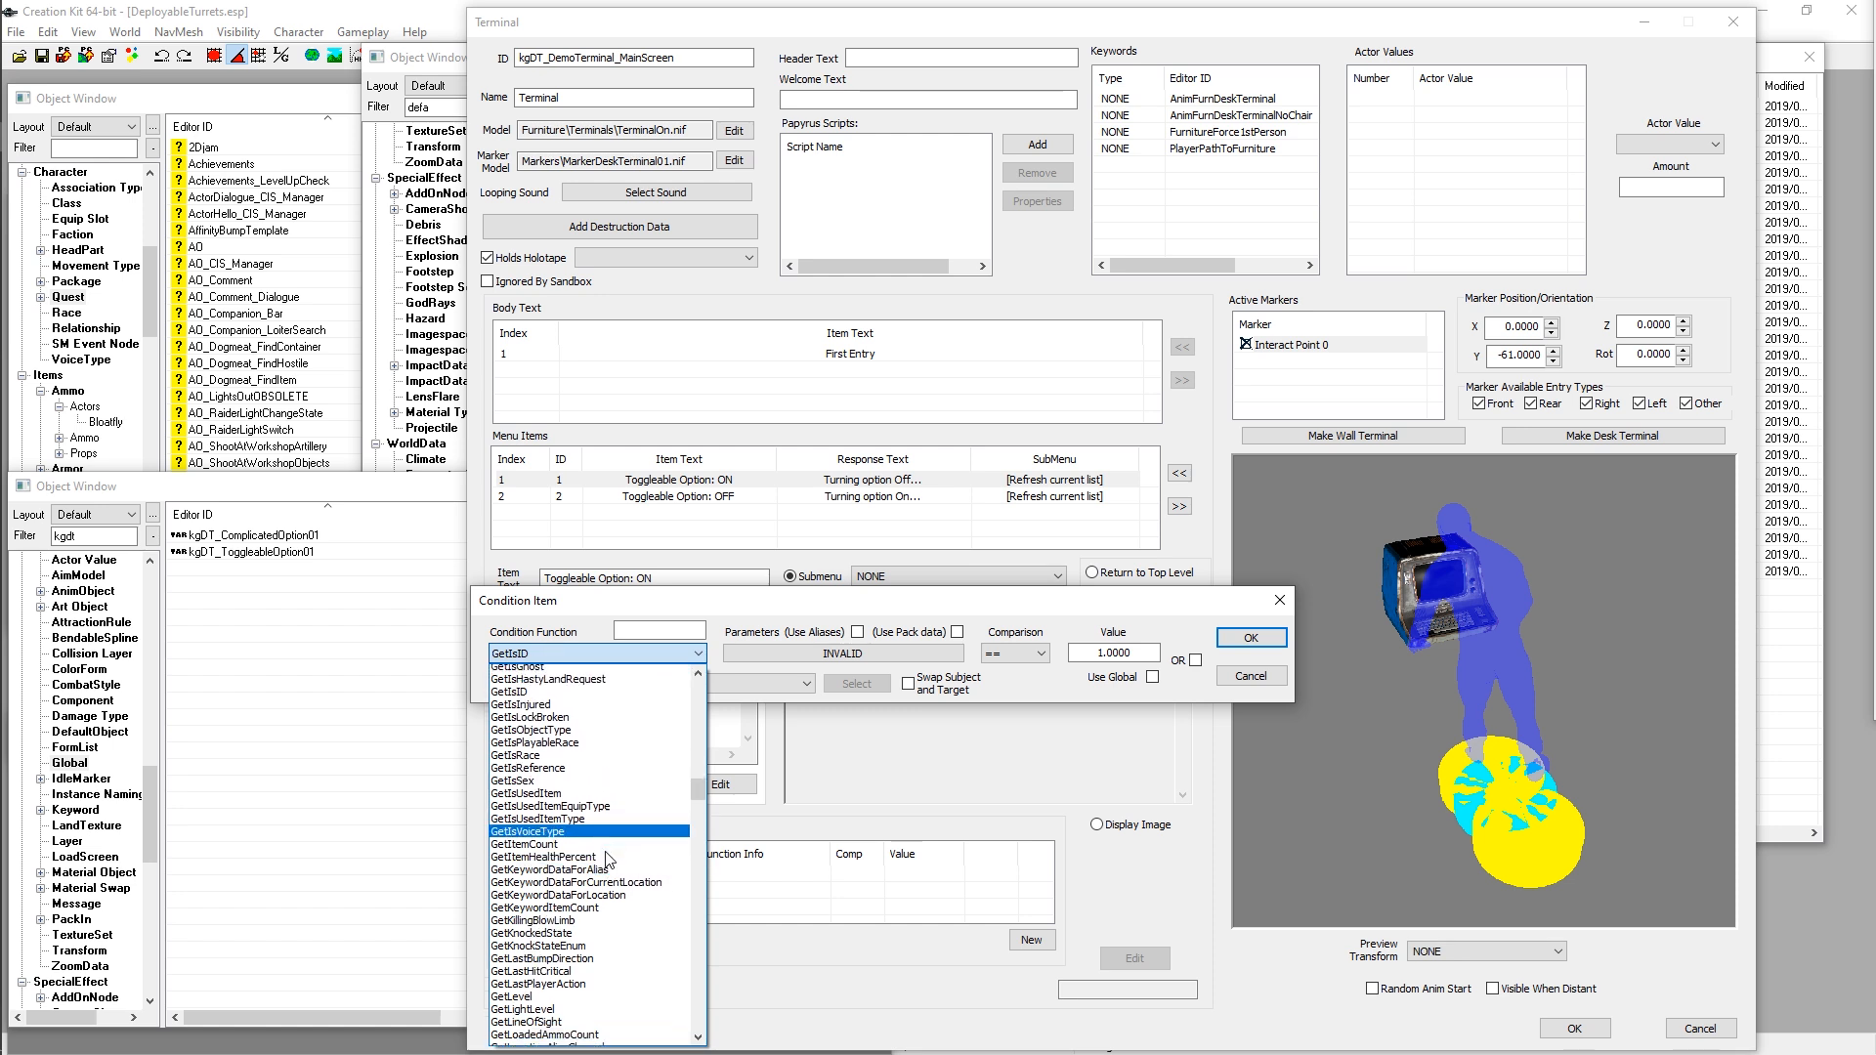
scroll(612, 856, "up", 6)
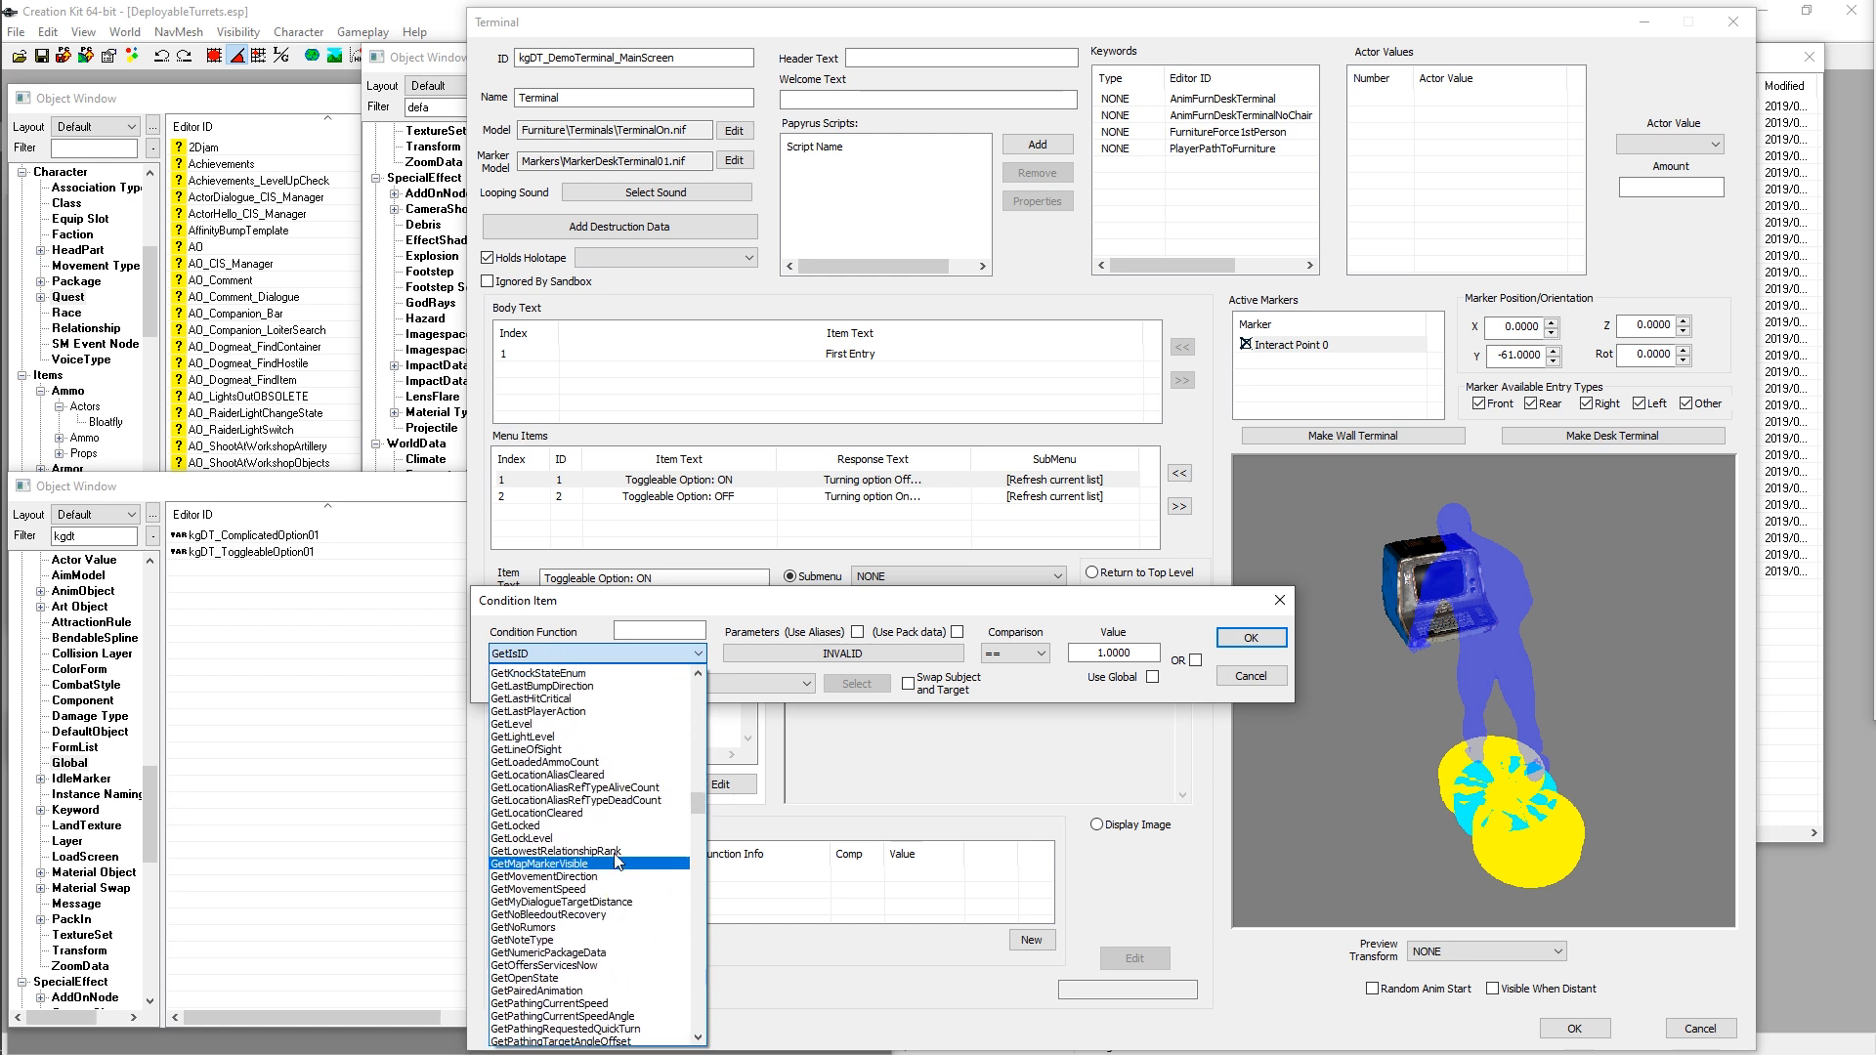
scroll(615, 866, "up", 6)
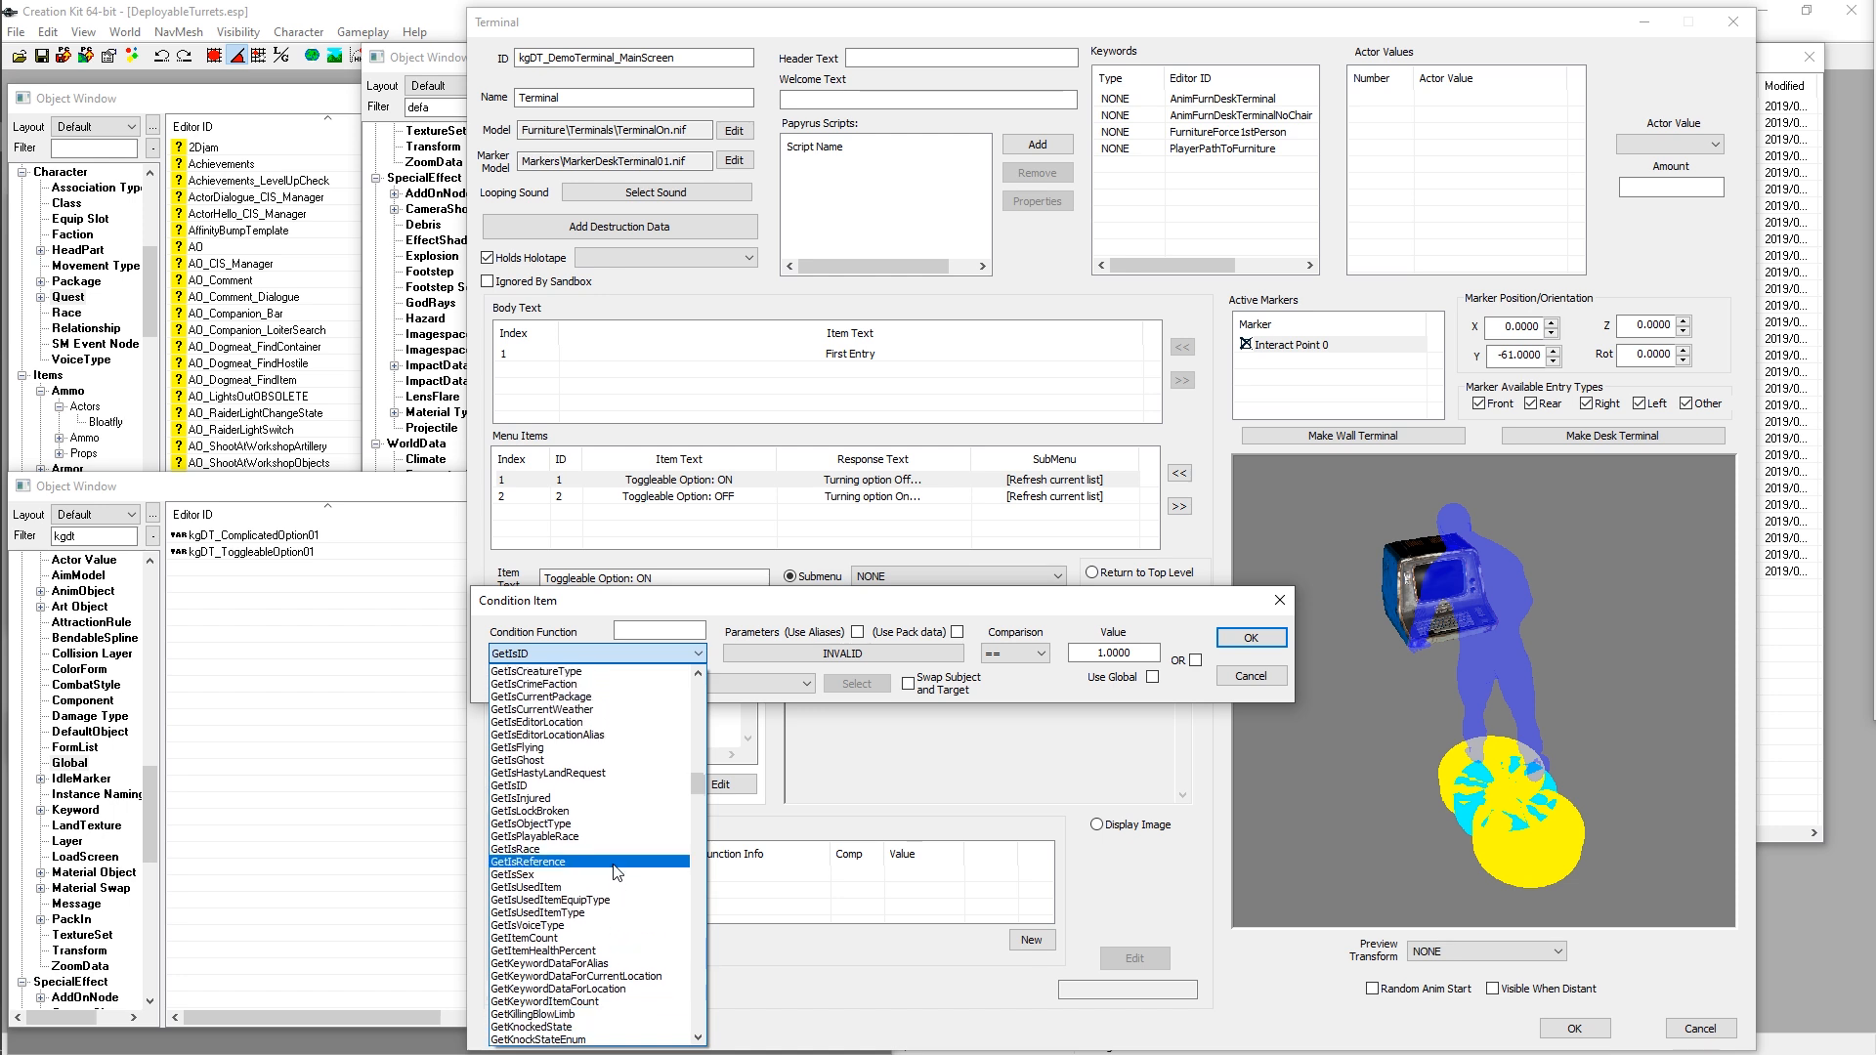
scroll(612, 867, "up", 10)
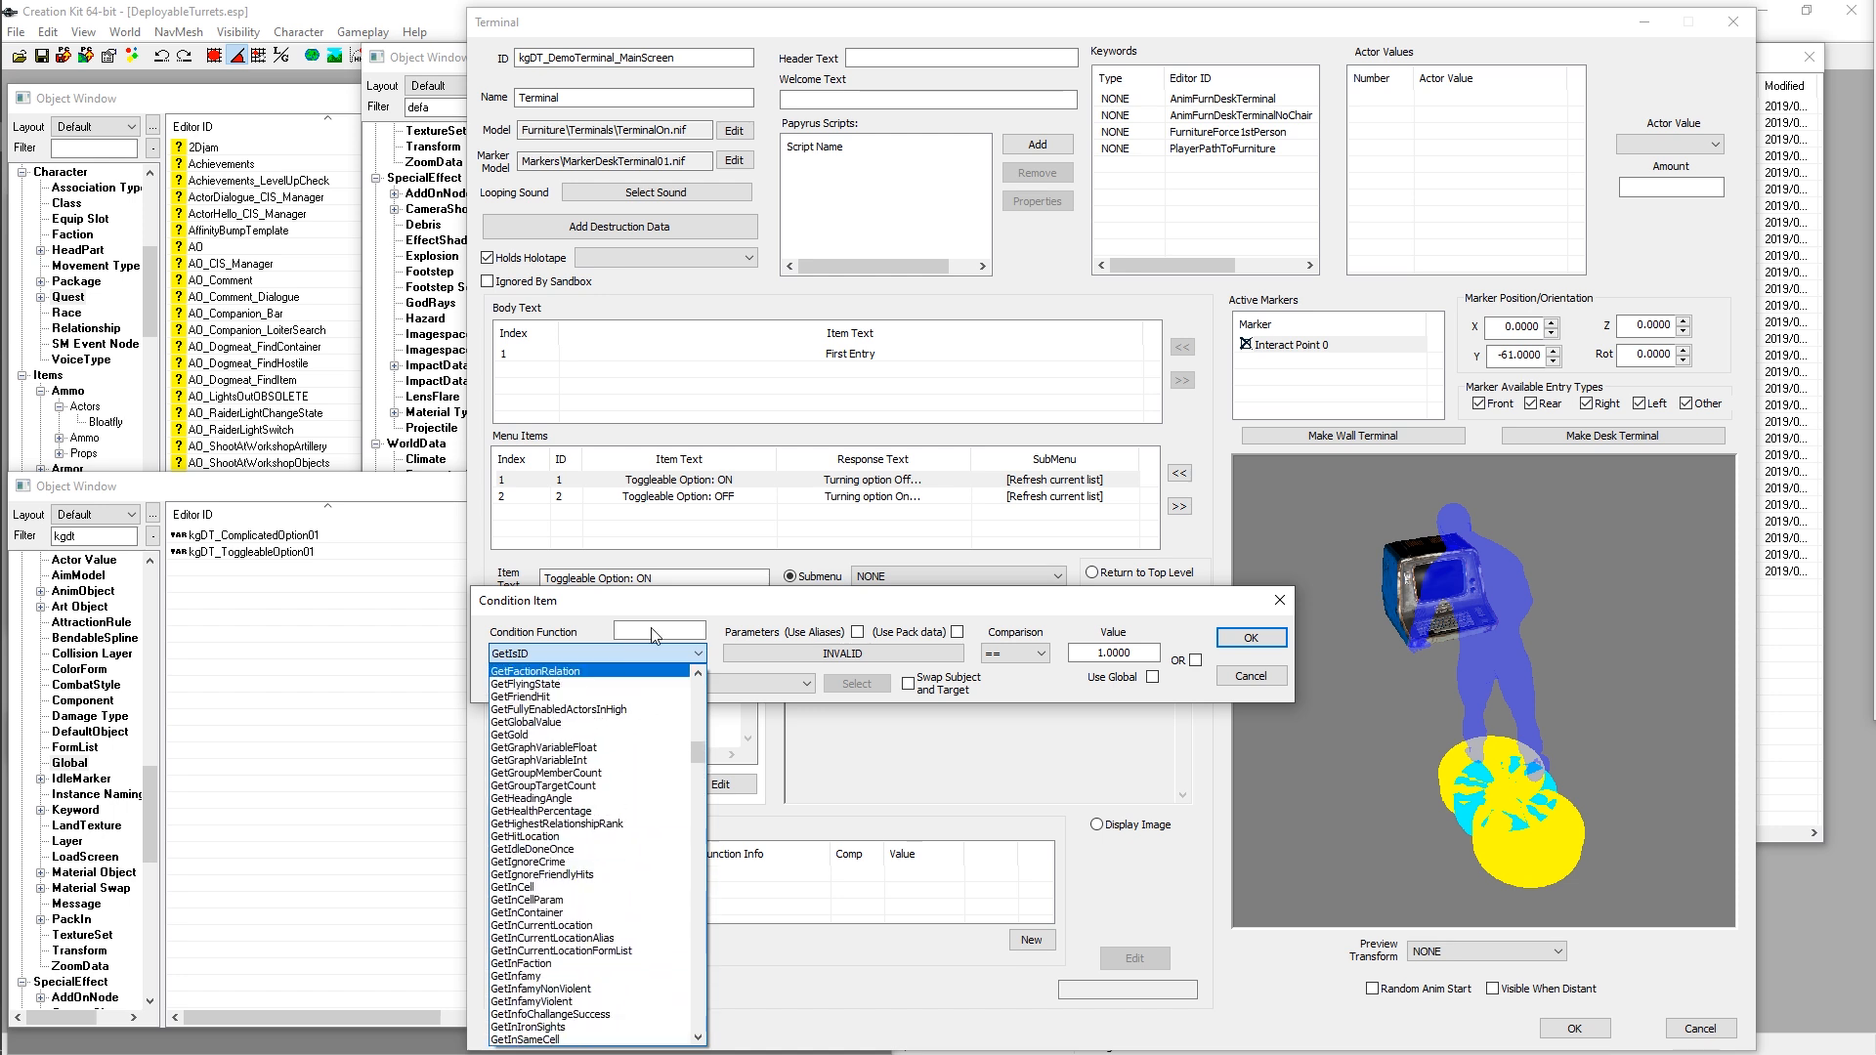
left_click(528, 722)
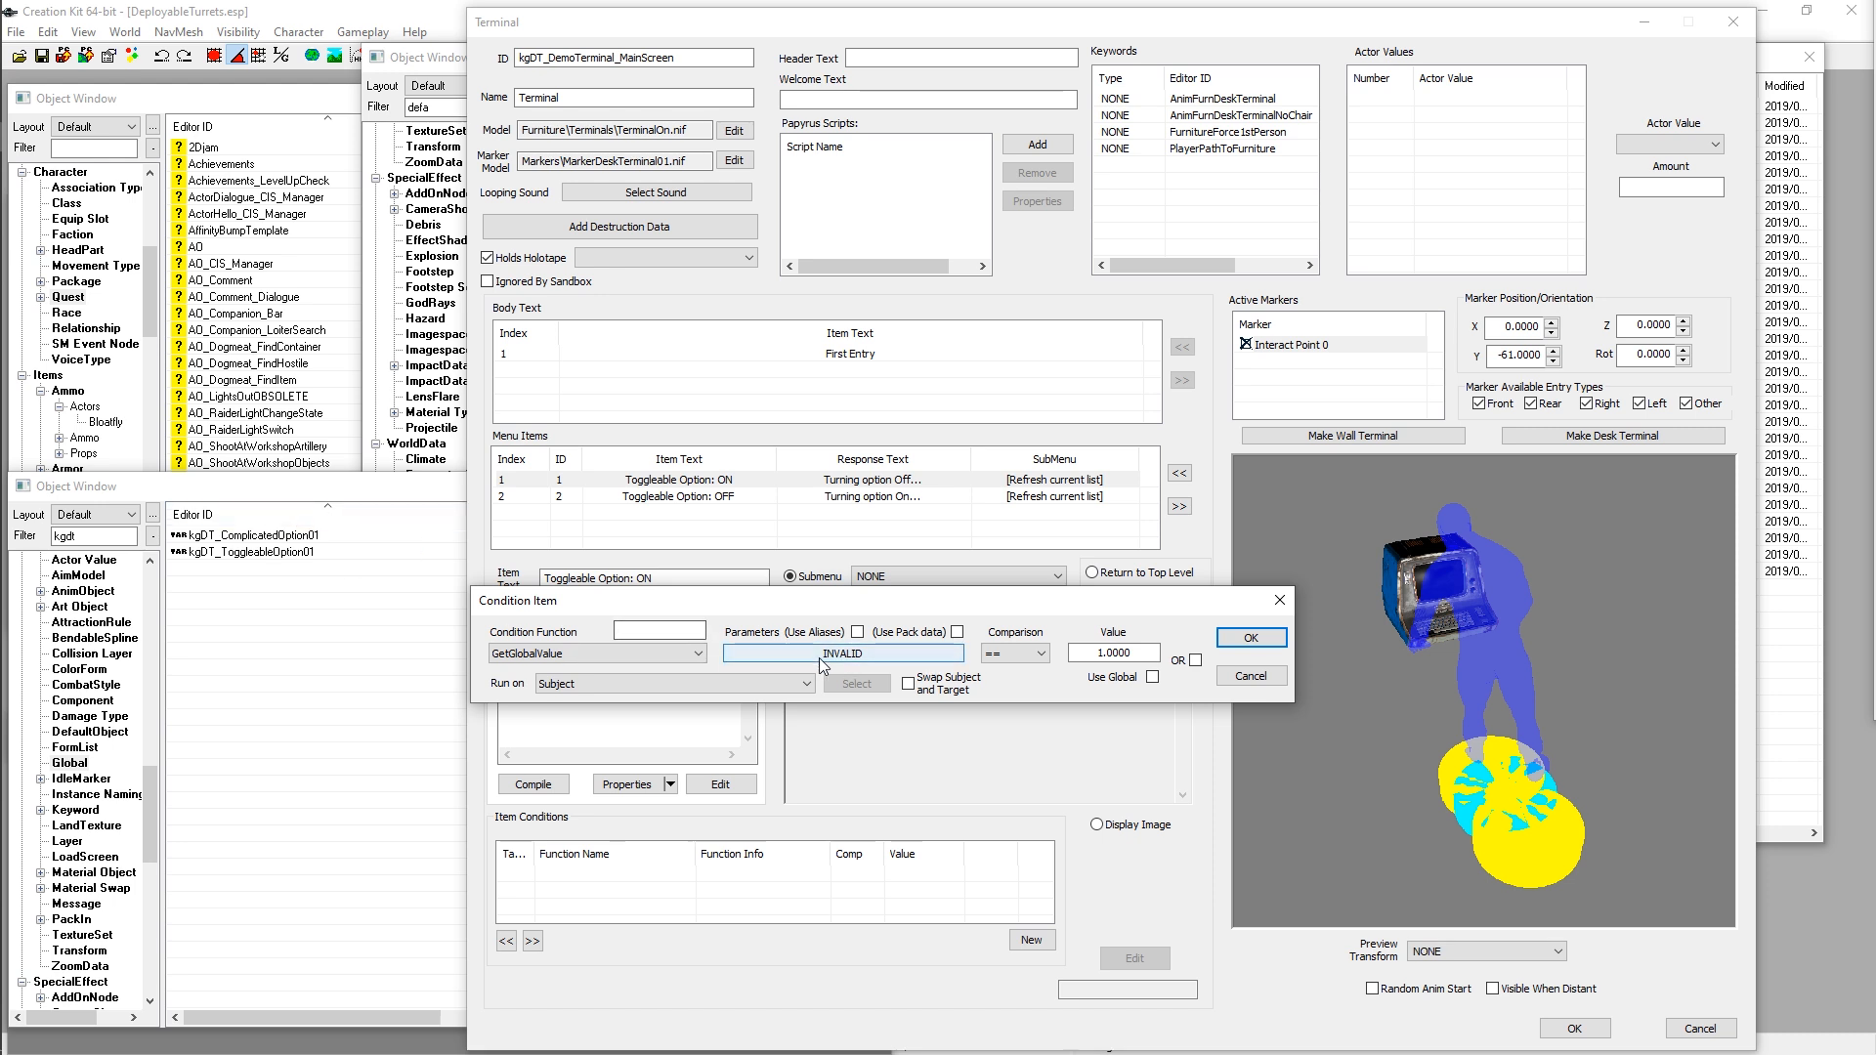
Step: Set the Global parameter of the GetGlobalValue condition to kgDT_ToggleableOption01
left_click(850, 663)
left_click(664, 725)
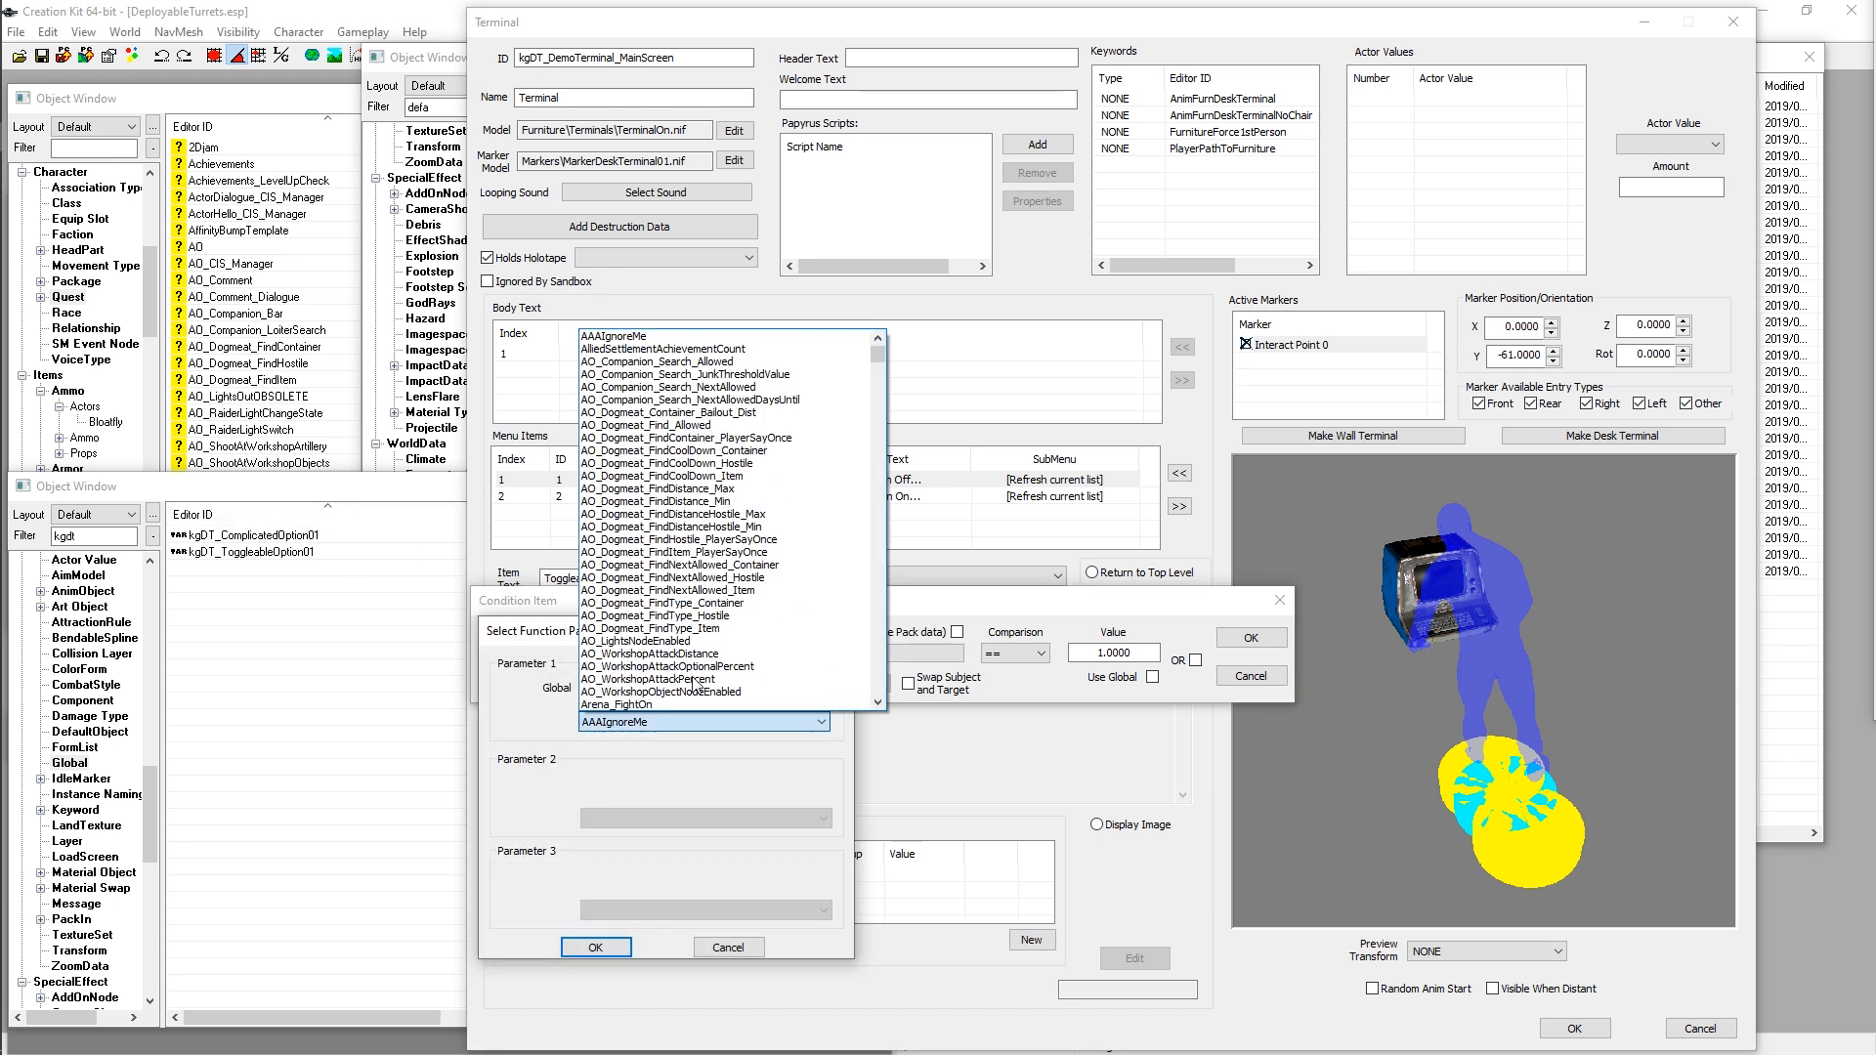
type("kgDT_ComplicatedOption01")
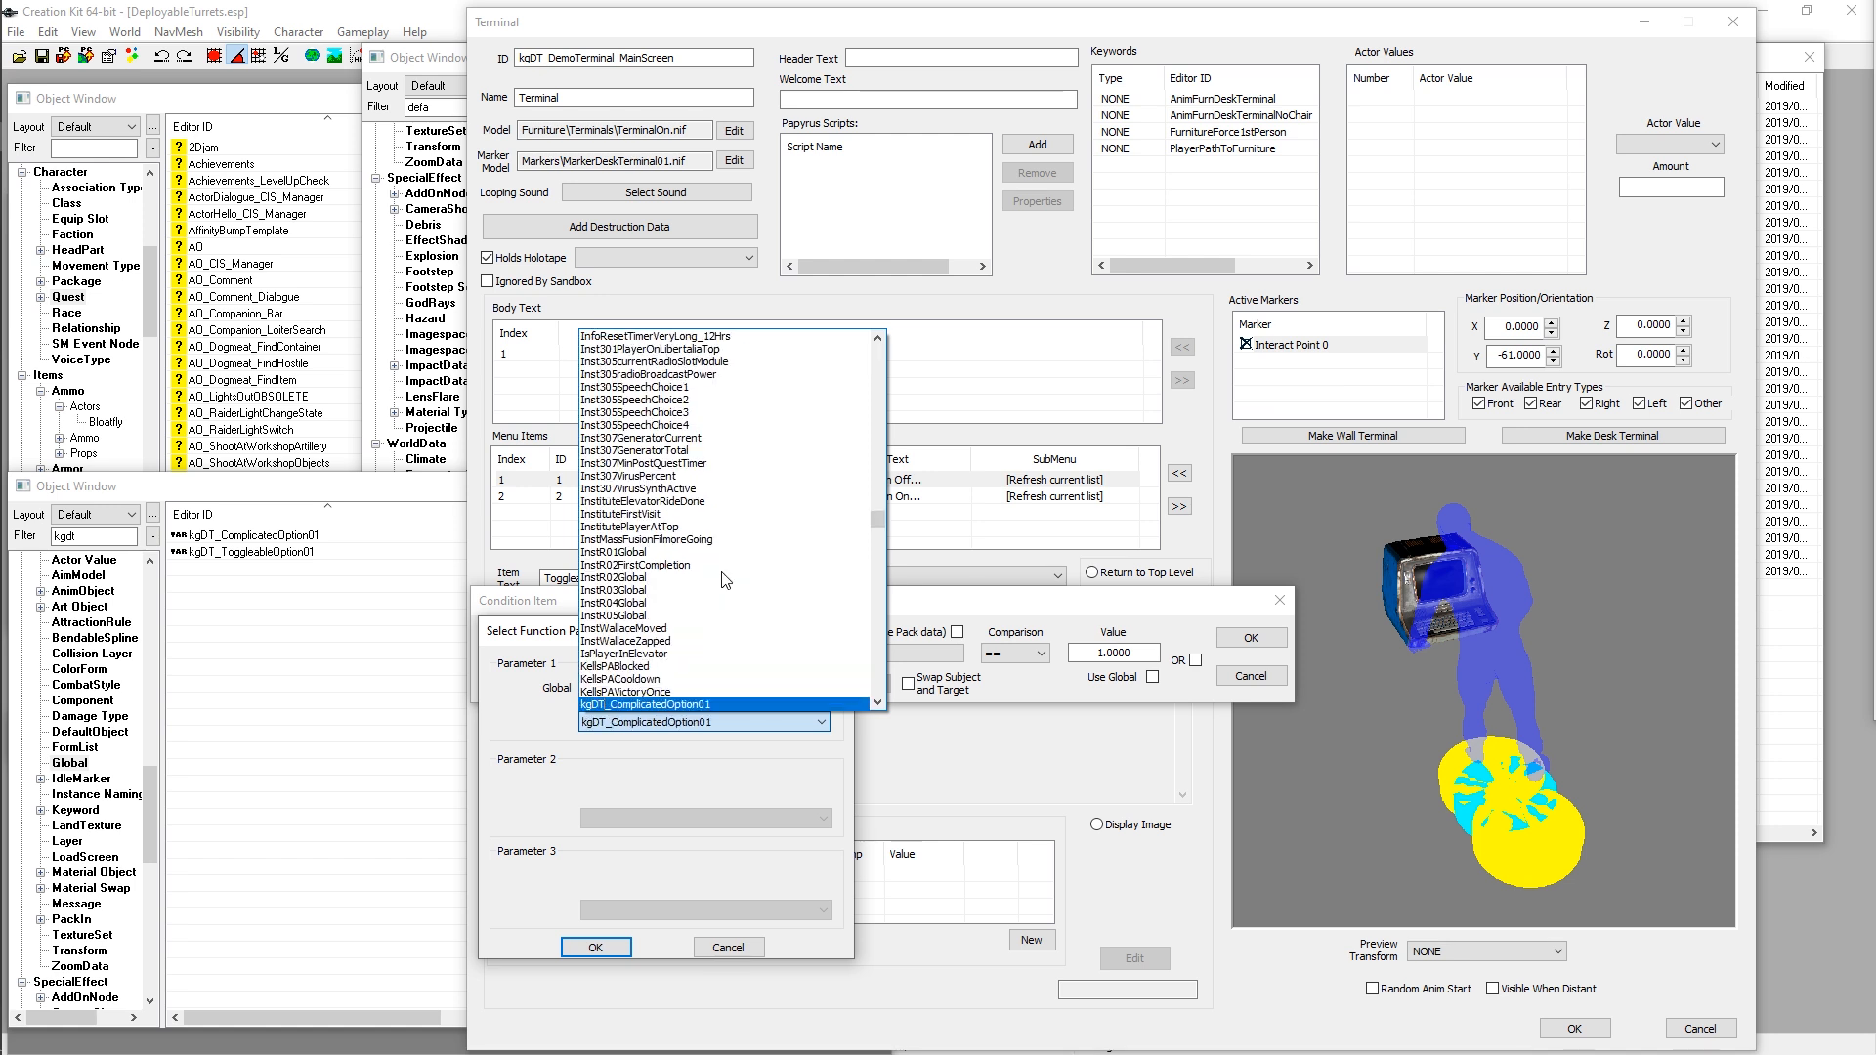
key("Down")
key("Return")
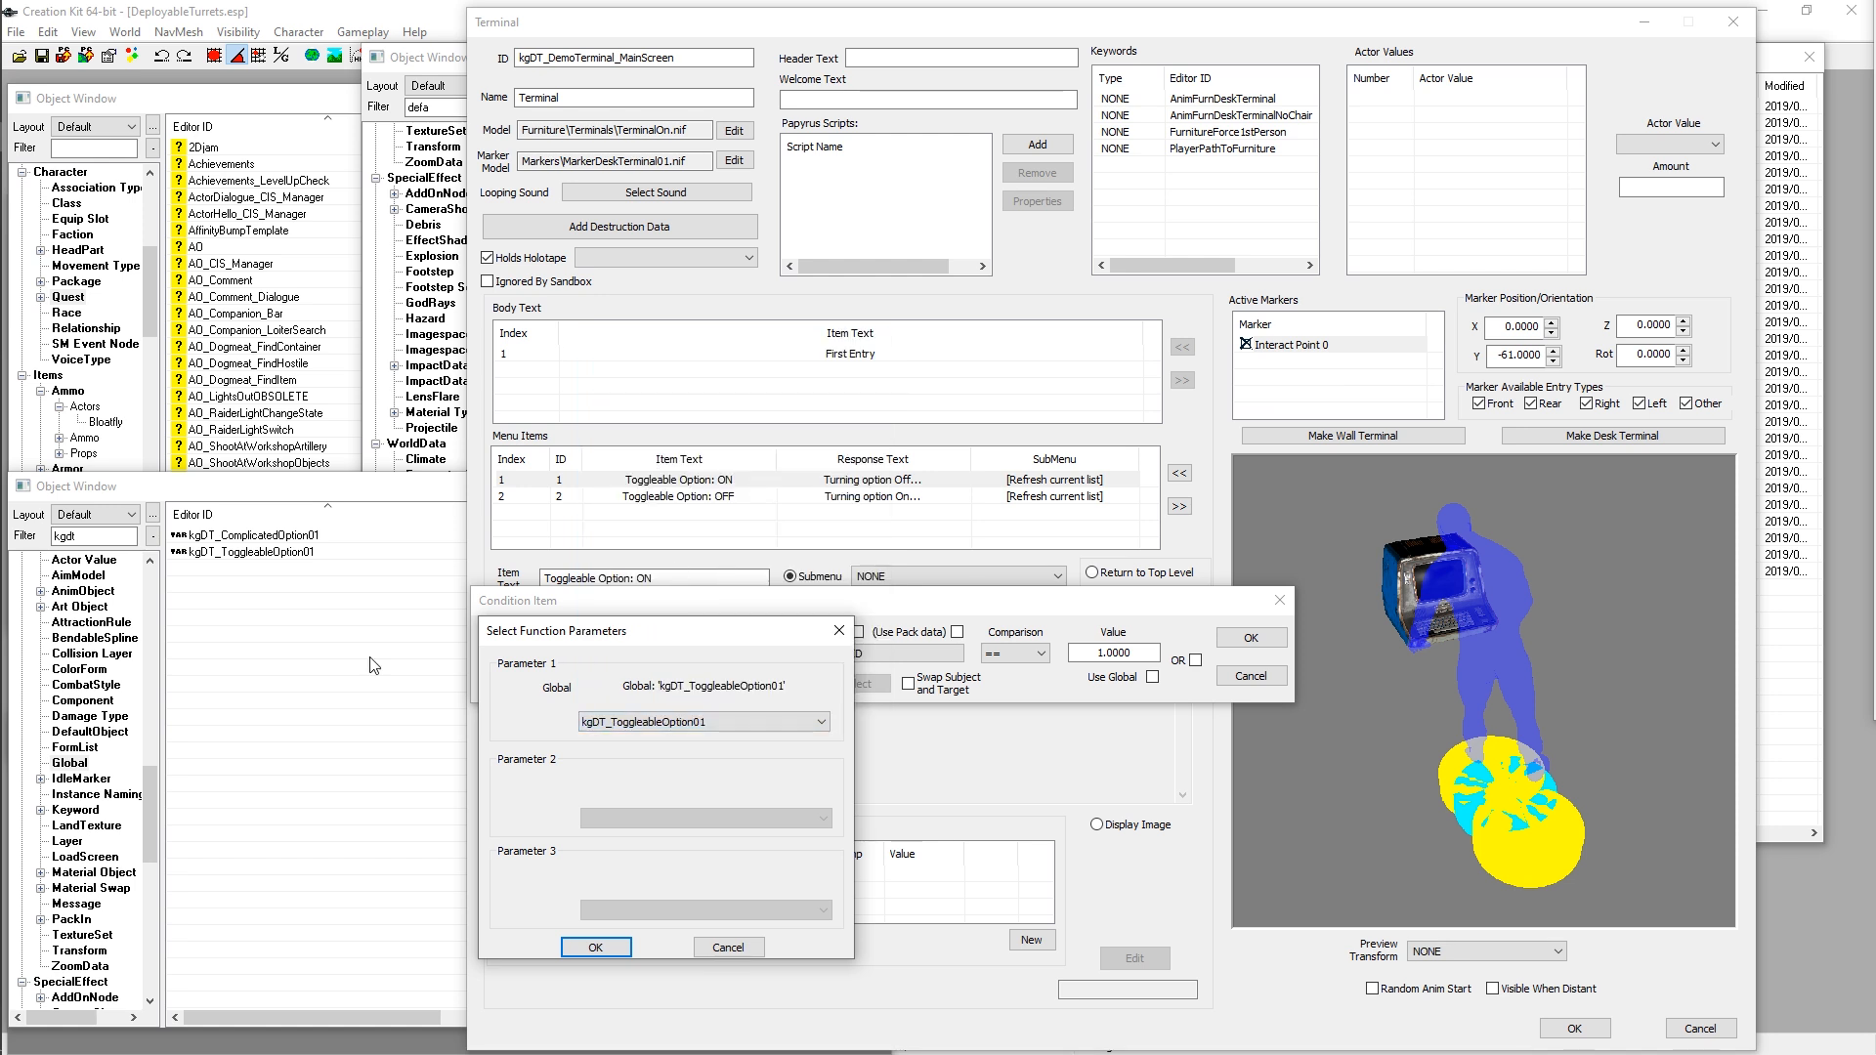
left_click(613, 947)
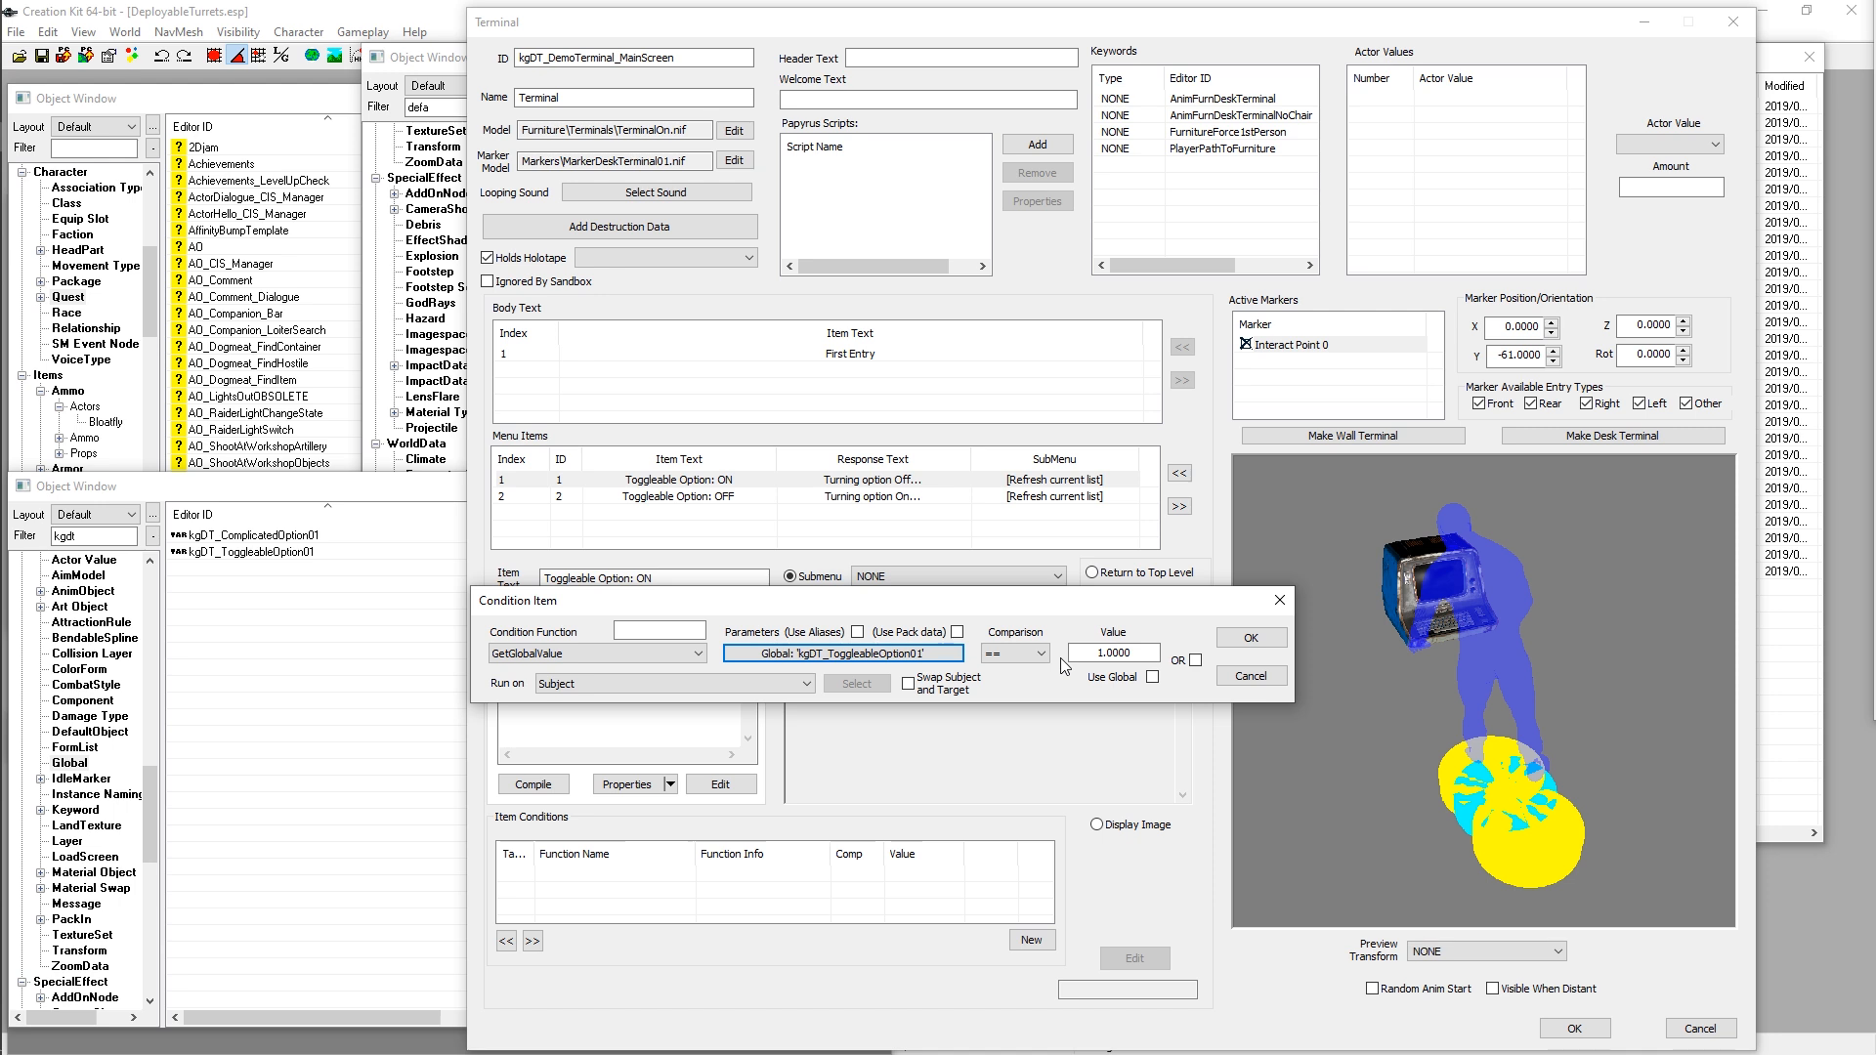
Step: Confirm the kgDT_ToggleableOption01 condition with comparison == and value 1.0000 for the Toggleable Option: ON menu item
double_click(1092, 653)
left_click(1096, 652)
left_click_drag(1142, 653, 1086, 652)
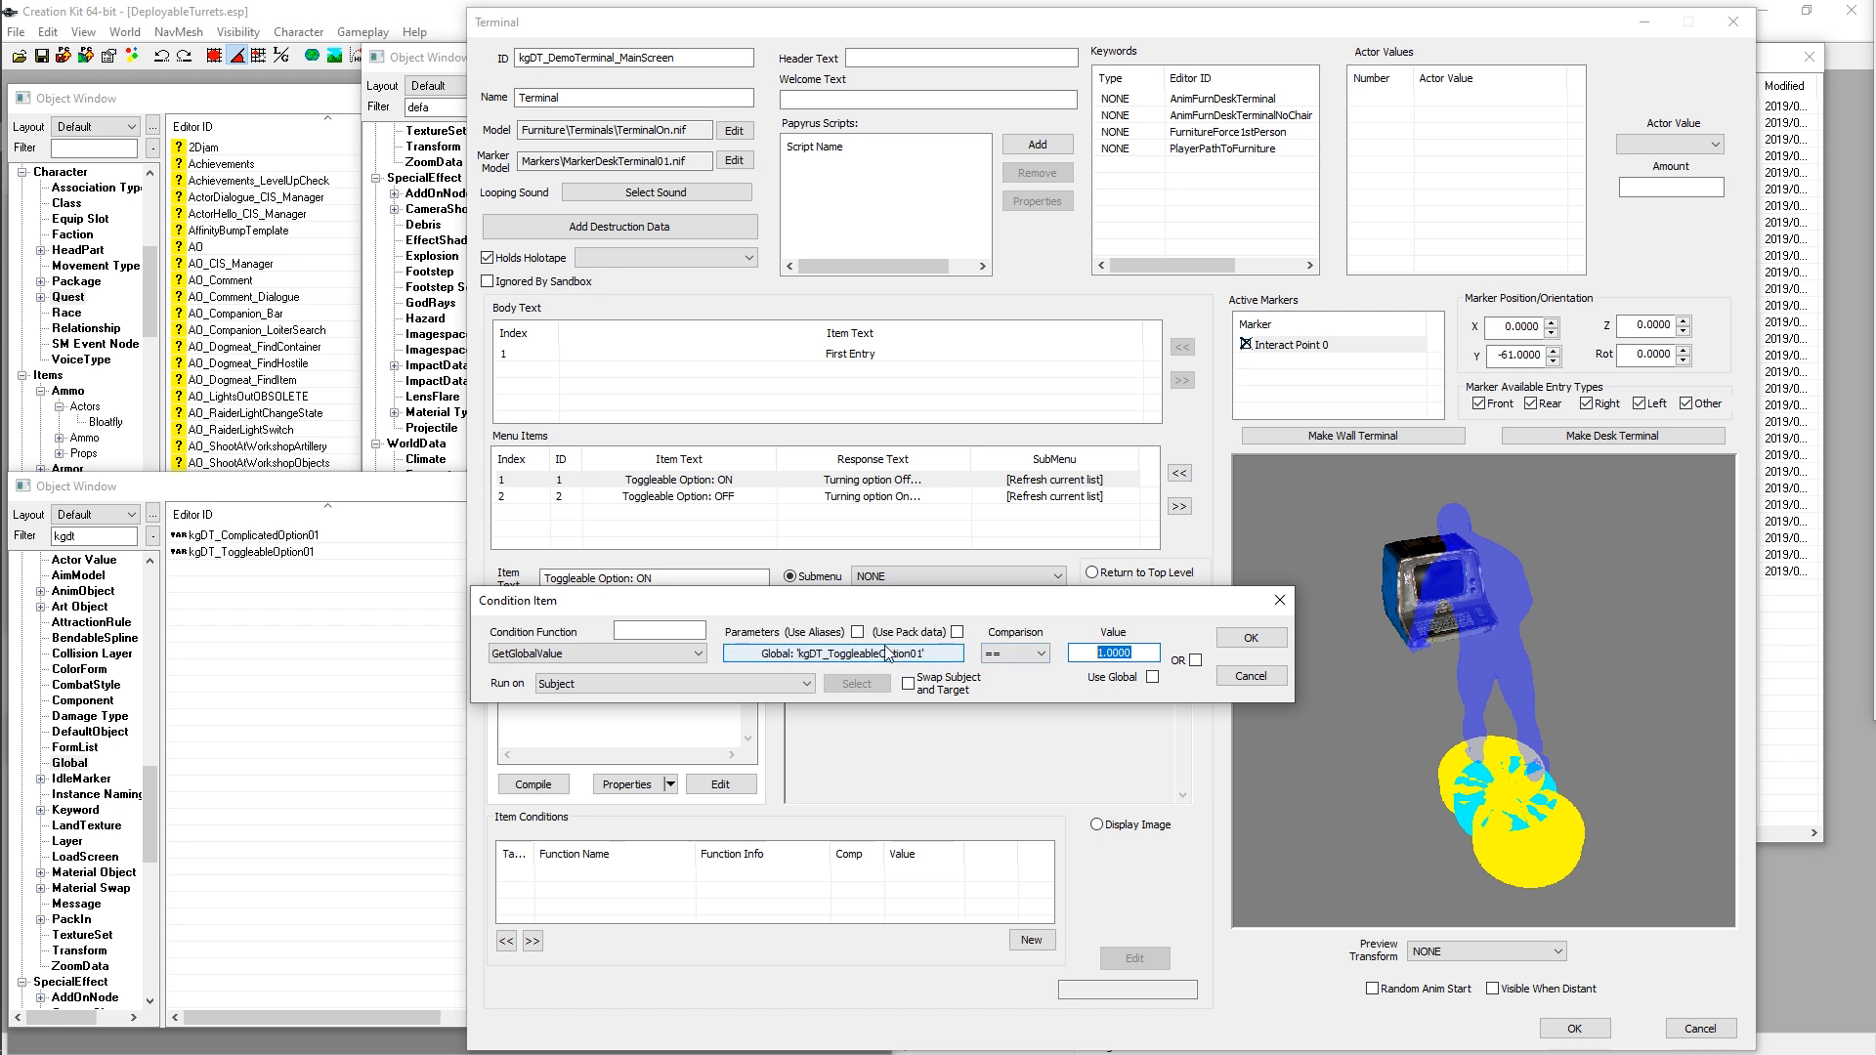
left_click(1082, 651)
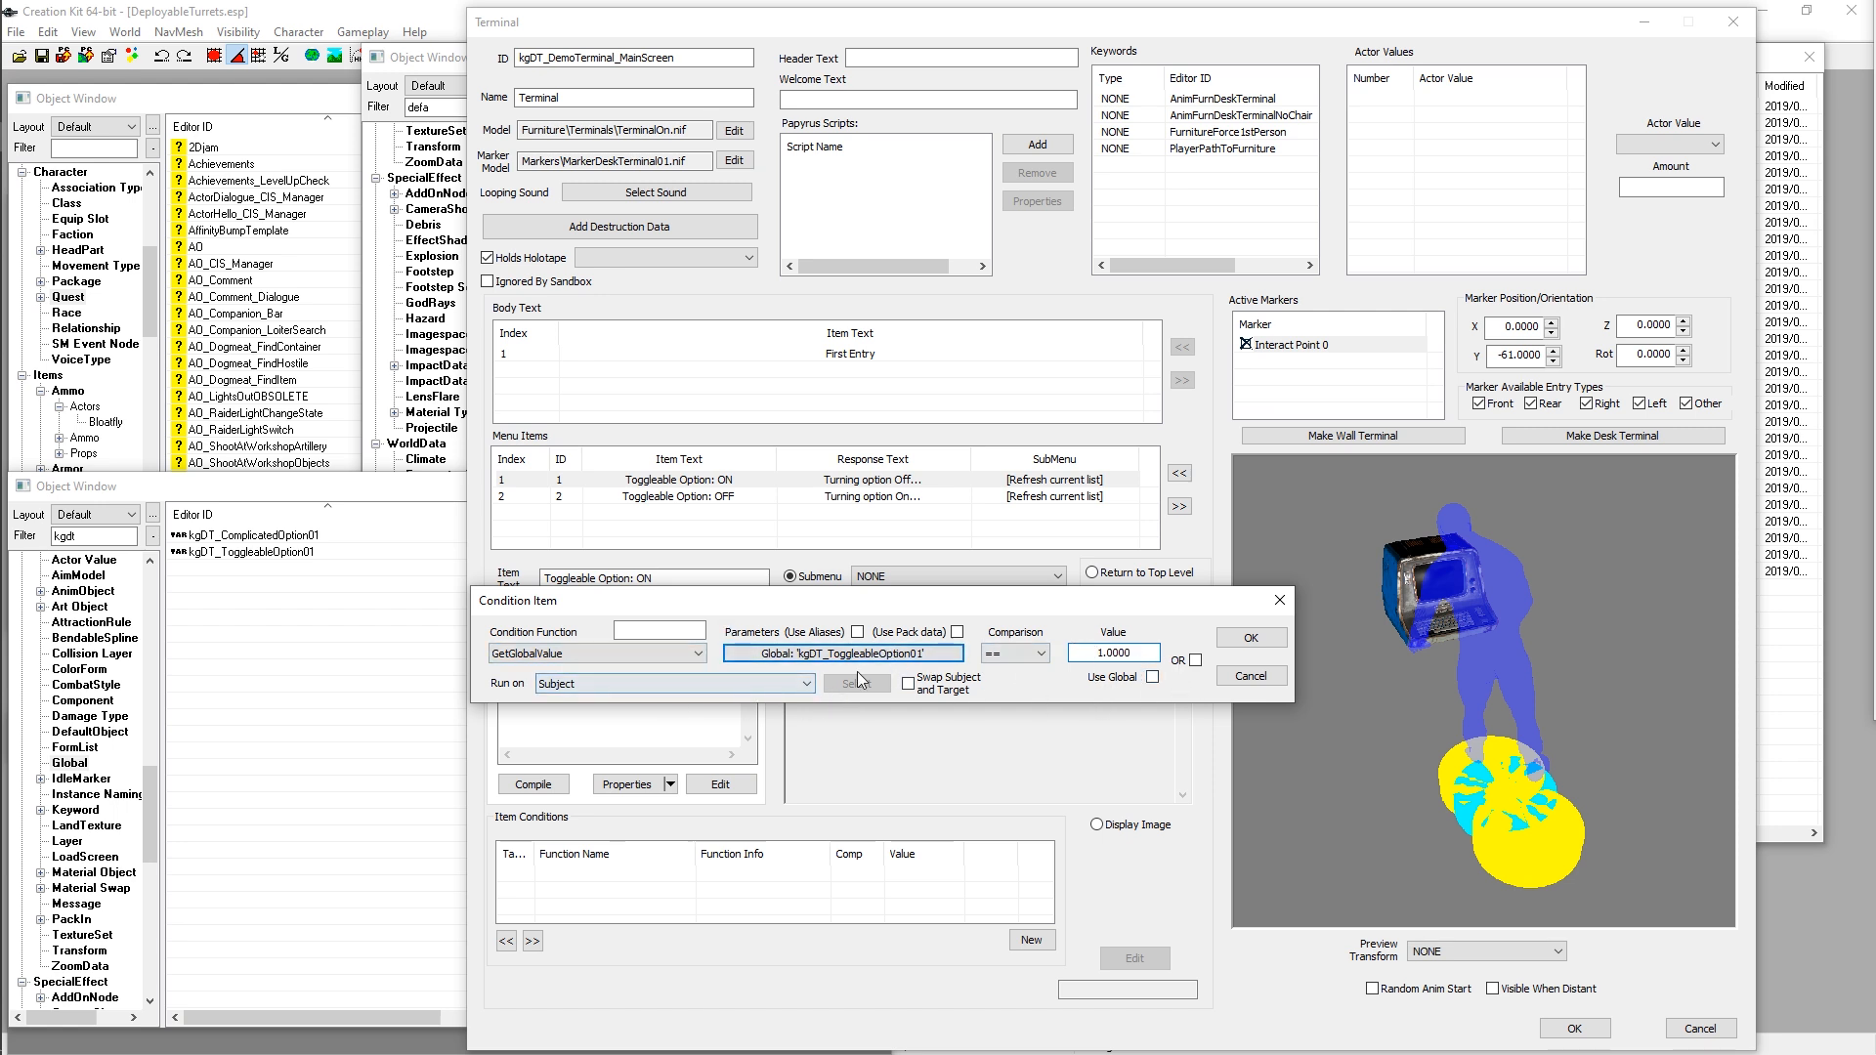
left_click_drag(1033, 614, 1055, 551)
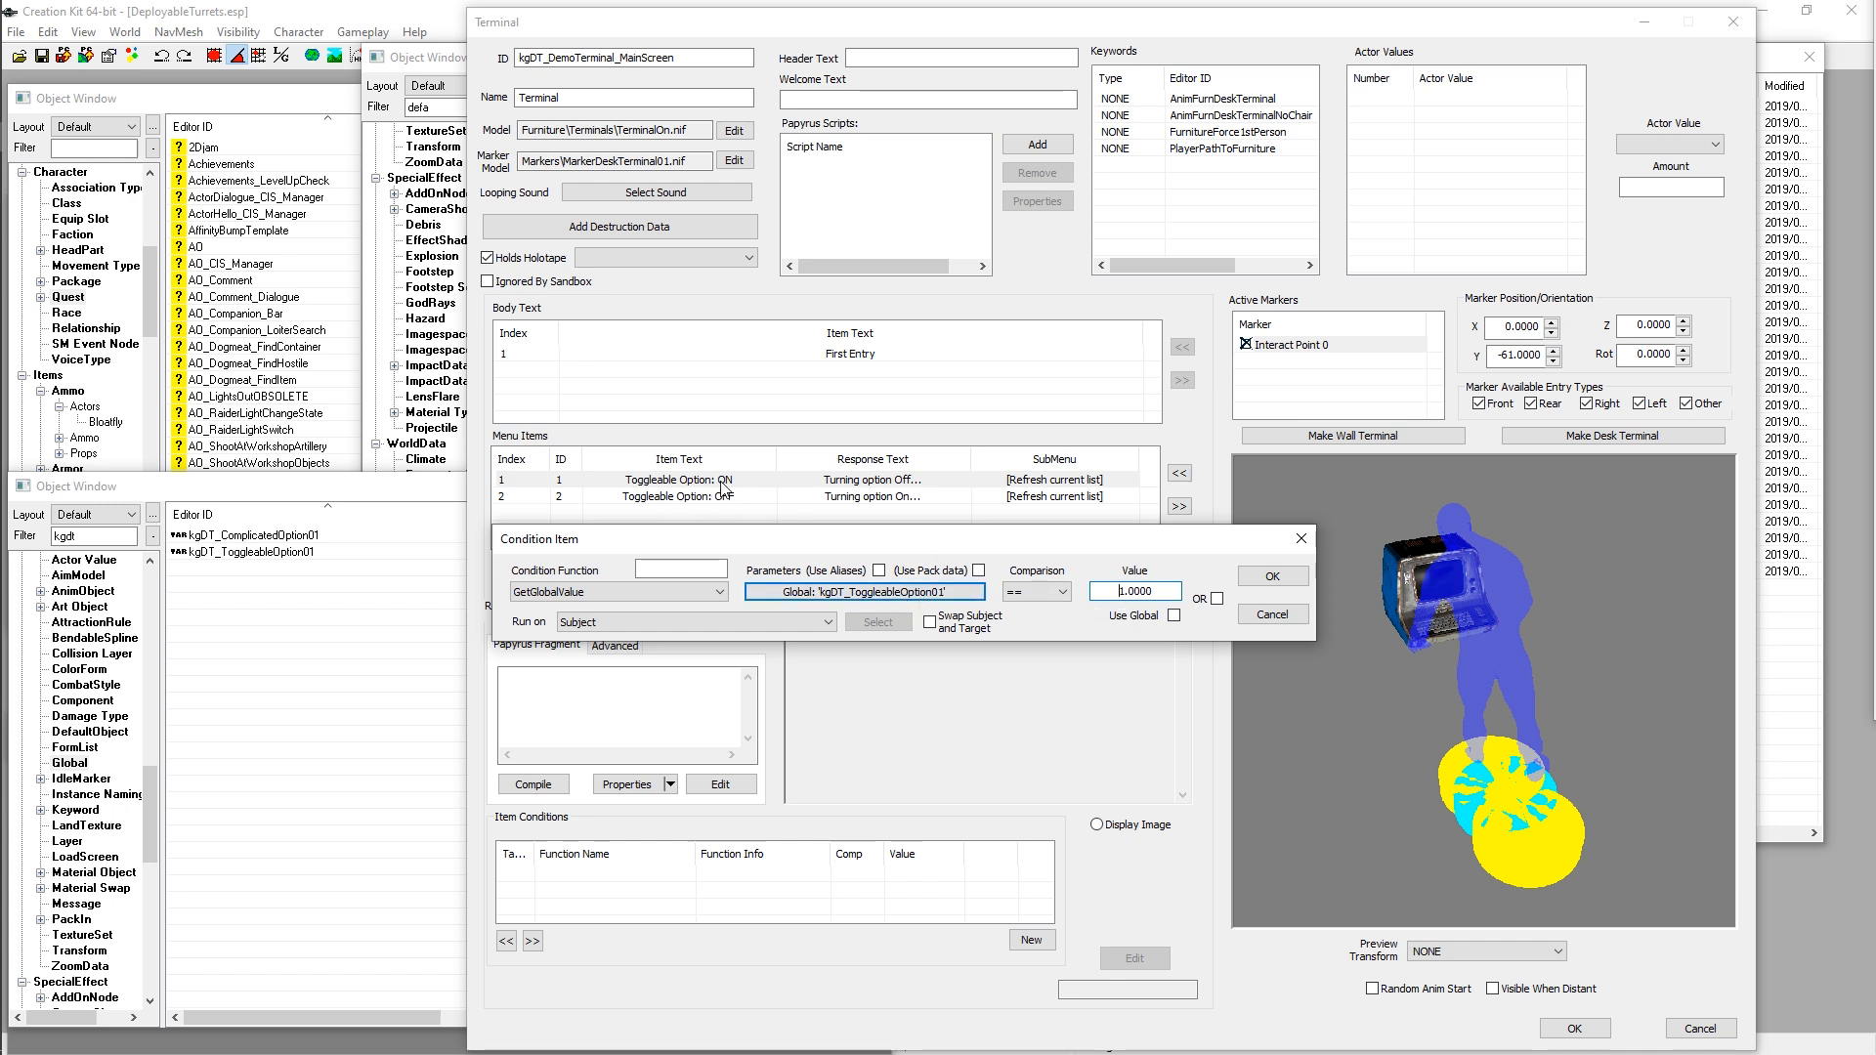
left_click(1260, 576)
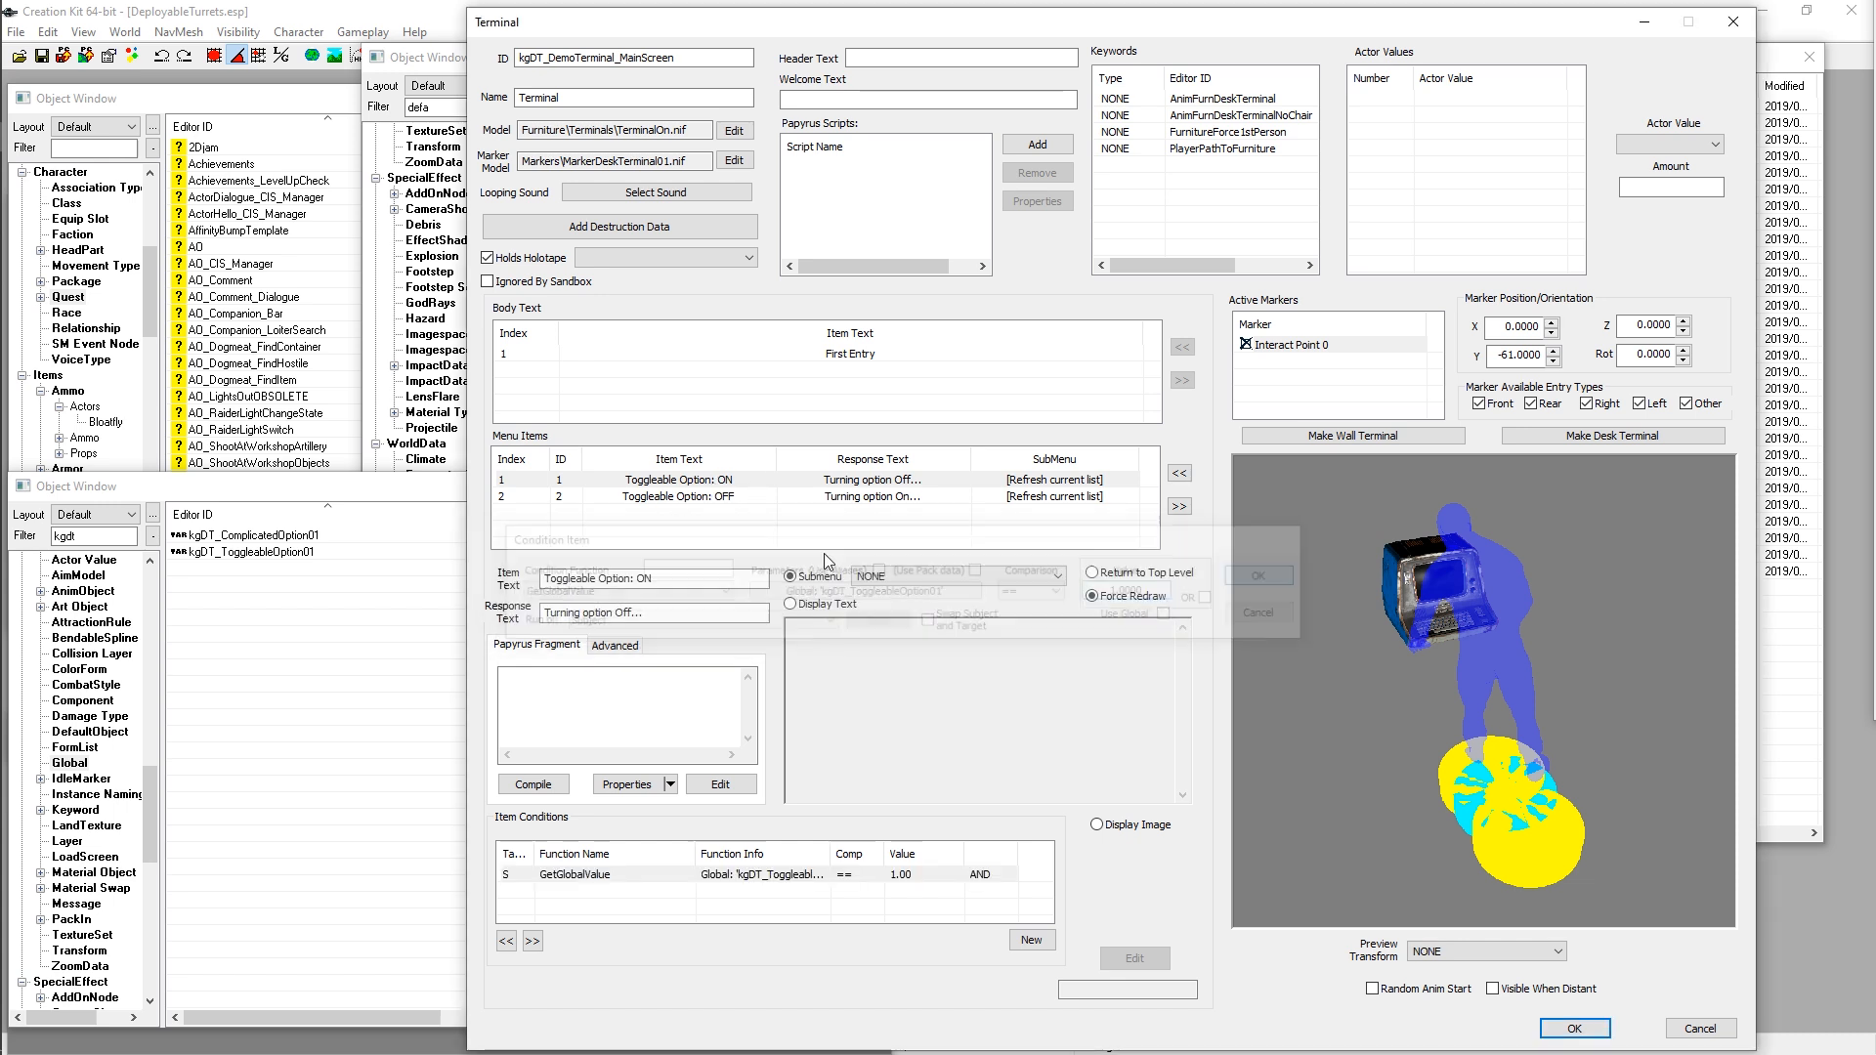
Step: Compare the item conditions of the Toggleable Option: ON and OFF menu items, including the full Function Info text
left_click(716, 497)
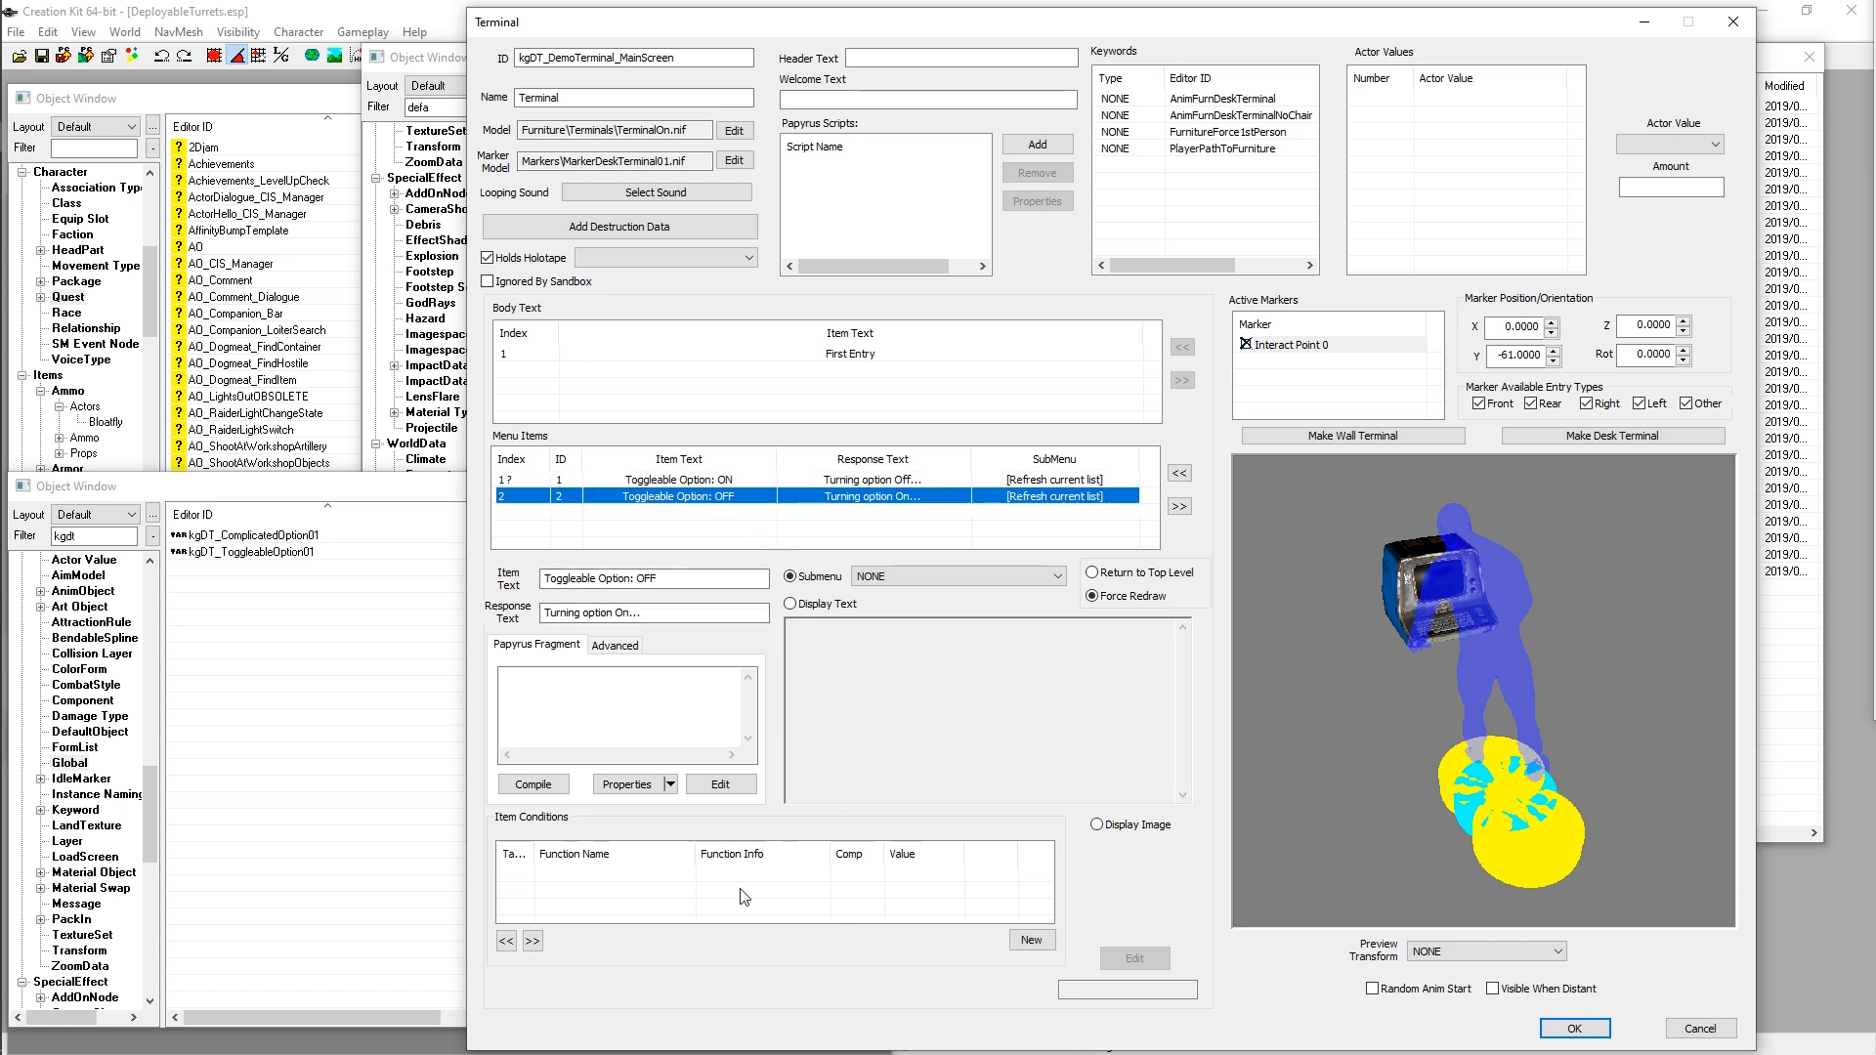
left_click(718, 479)
left_click(730, 494)
left_click(730, 481)
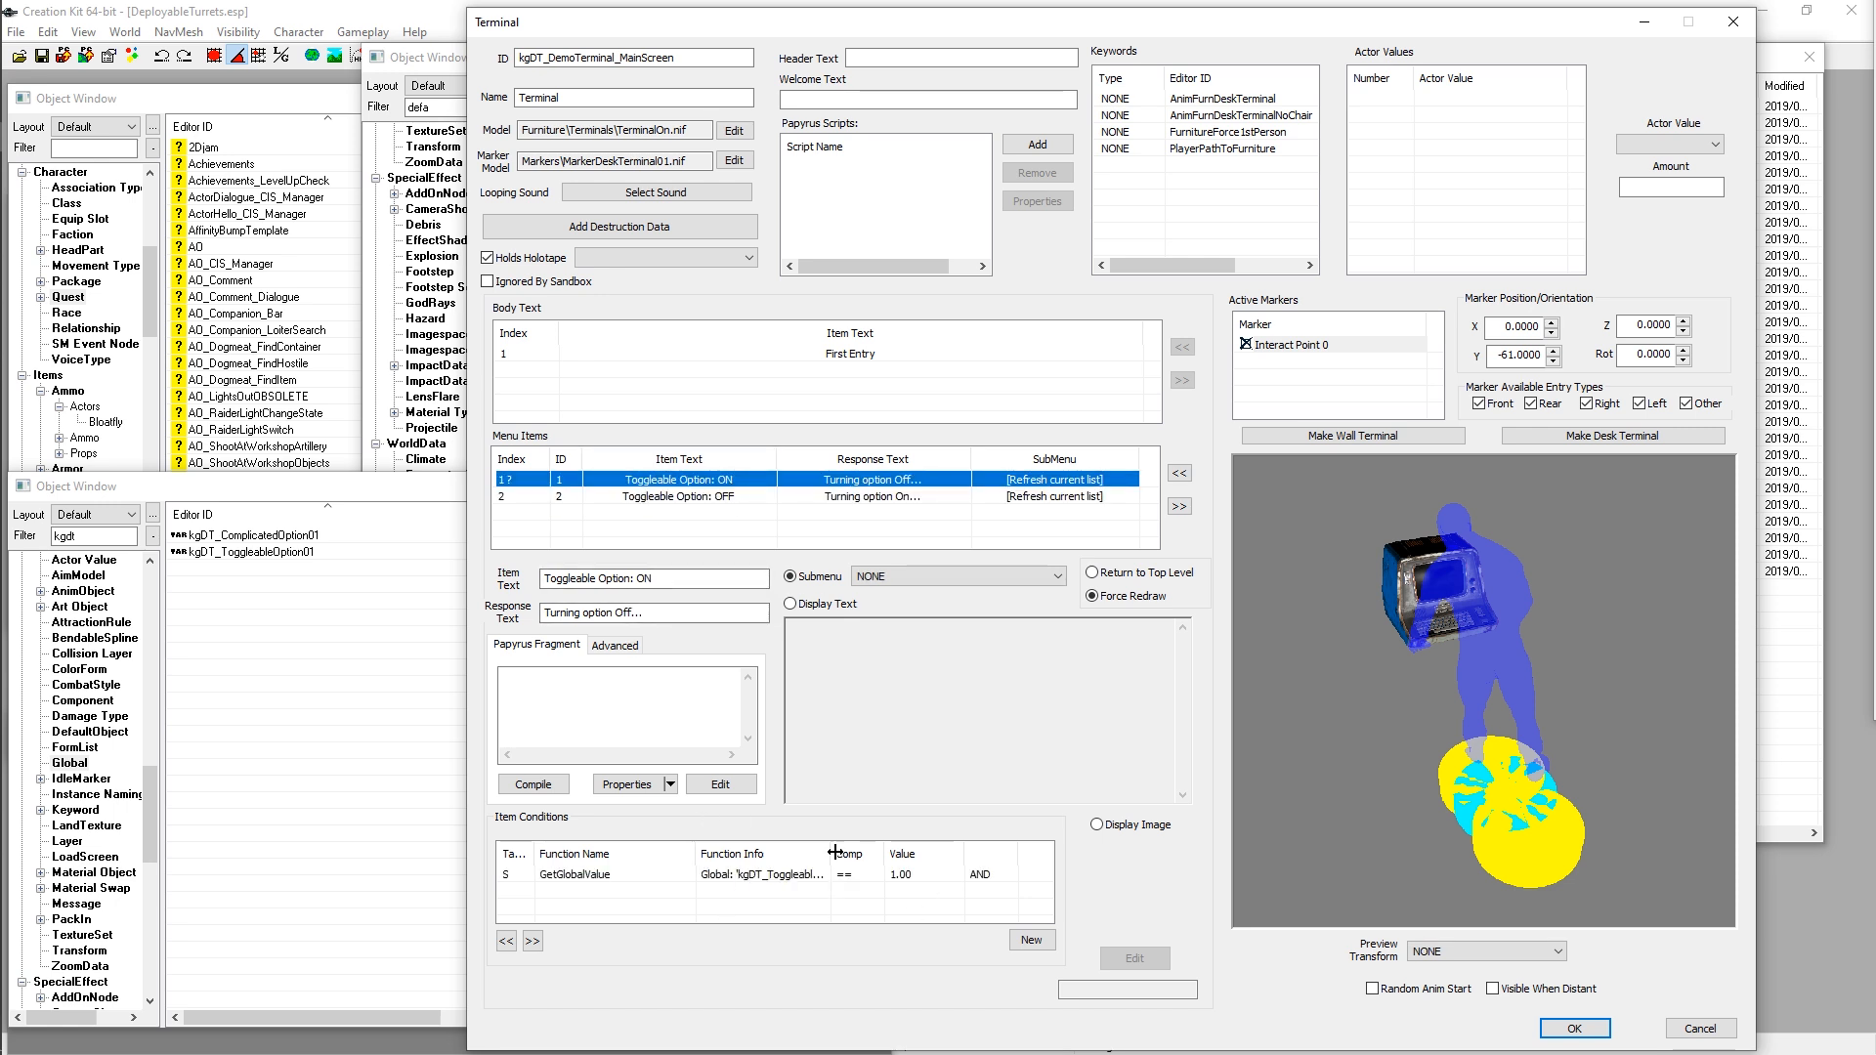
left_click_drag(833, 849, 933, 849)
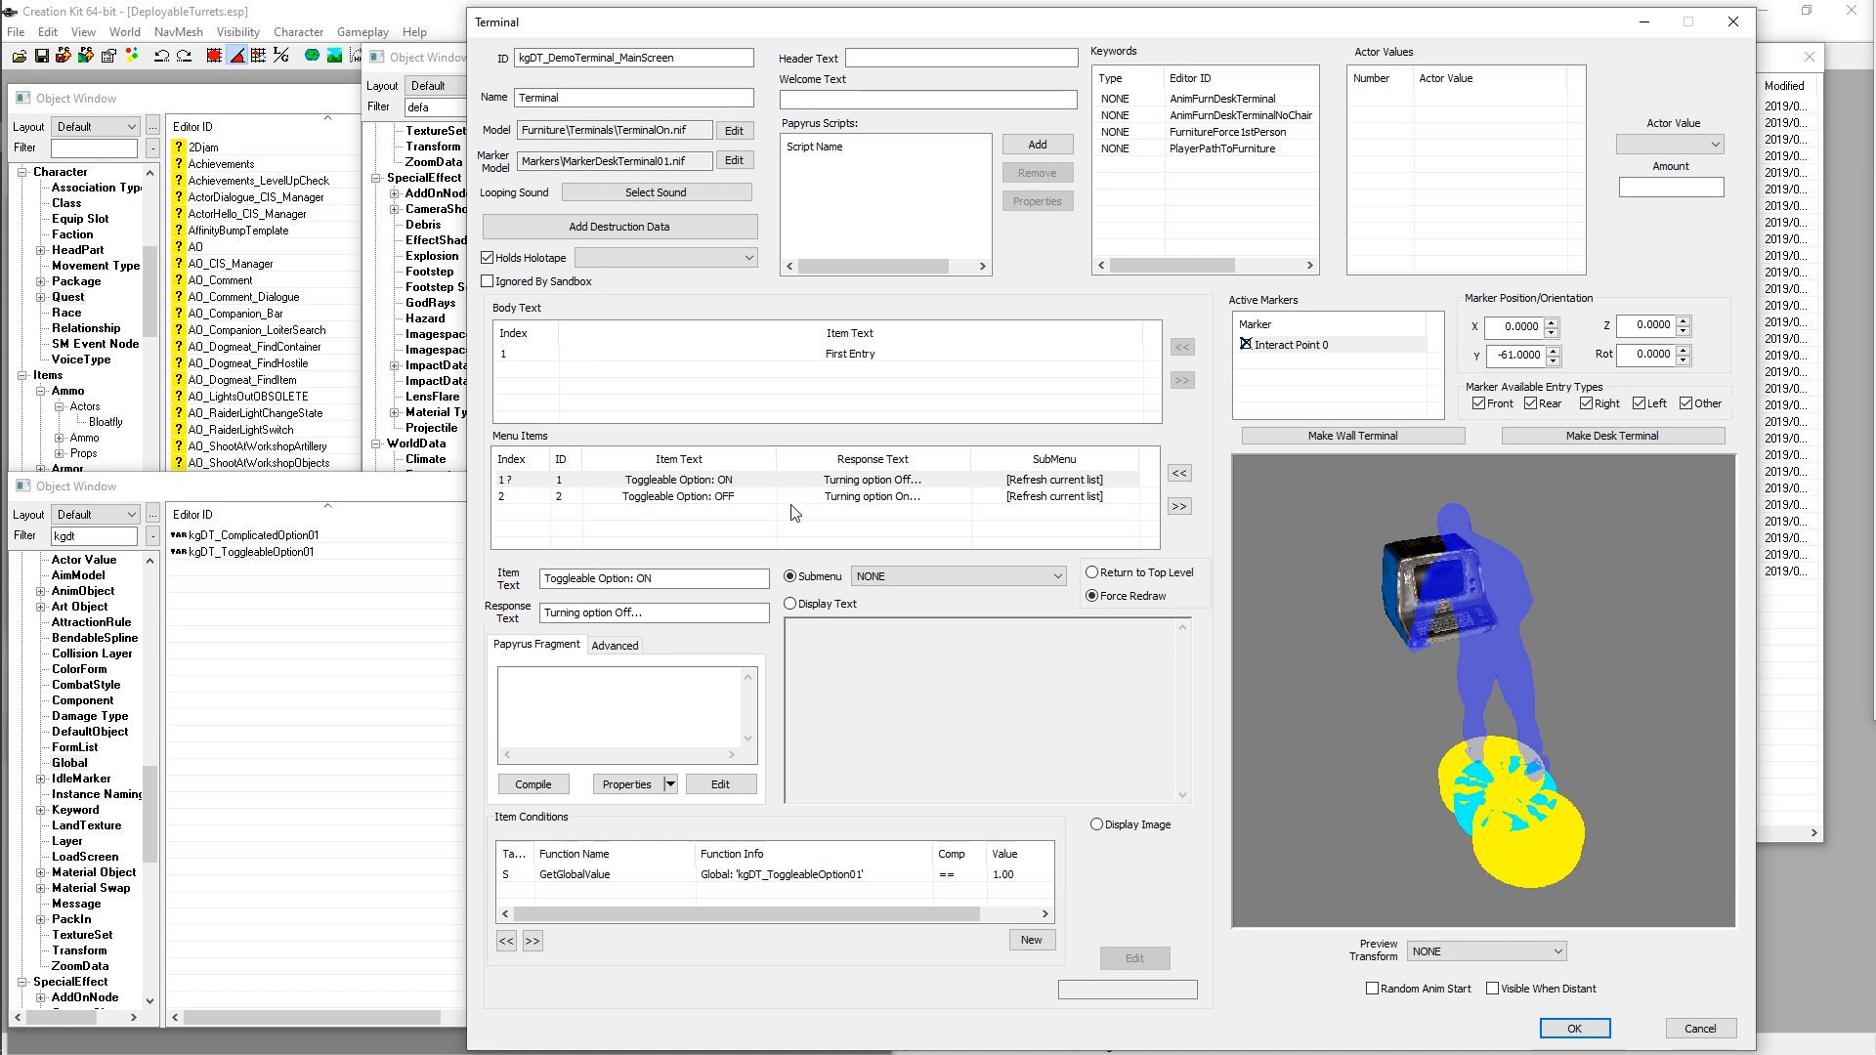
left_click(734, 498)
left_click(734, 481)
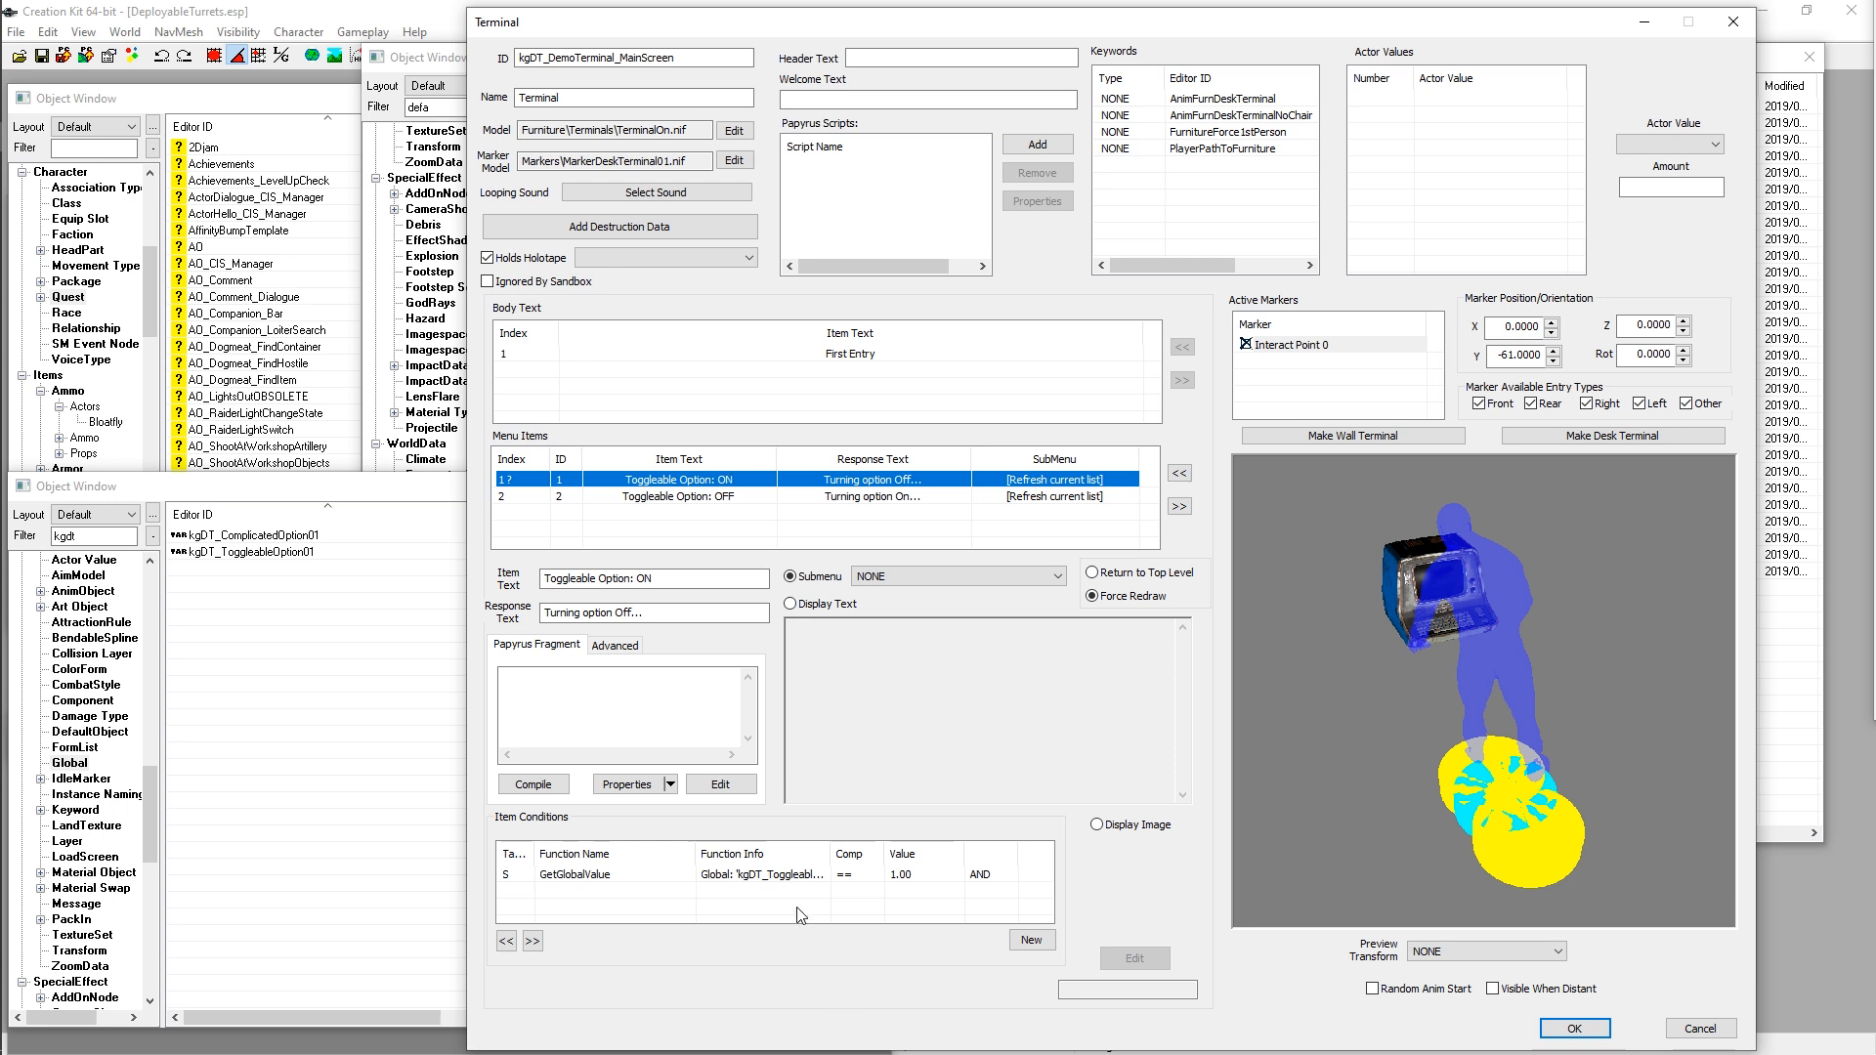
key("Down")
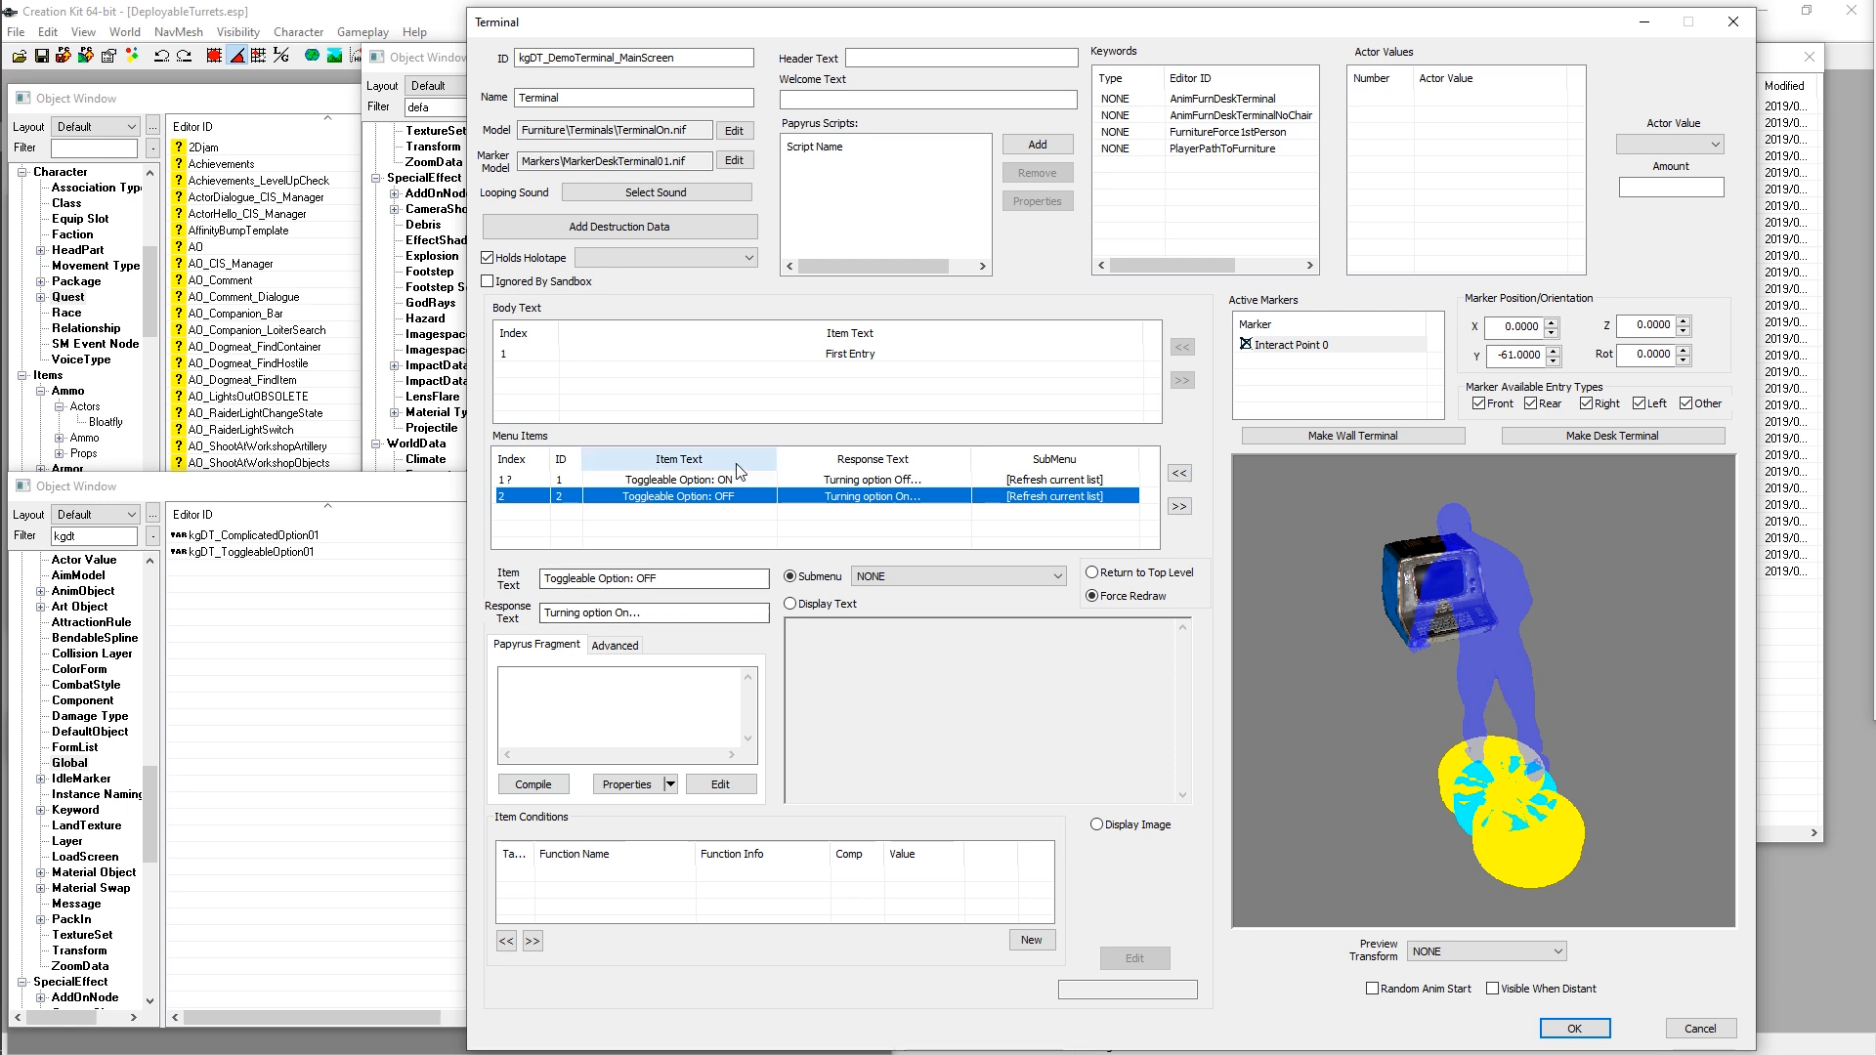
Step: Copy the GetGlobalValue condition from the Toggleable Option: ON menu item and paste it into the Toggleable Option: OFF item
left_click(706, 479)
right_click(755, 877)
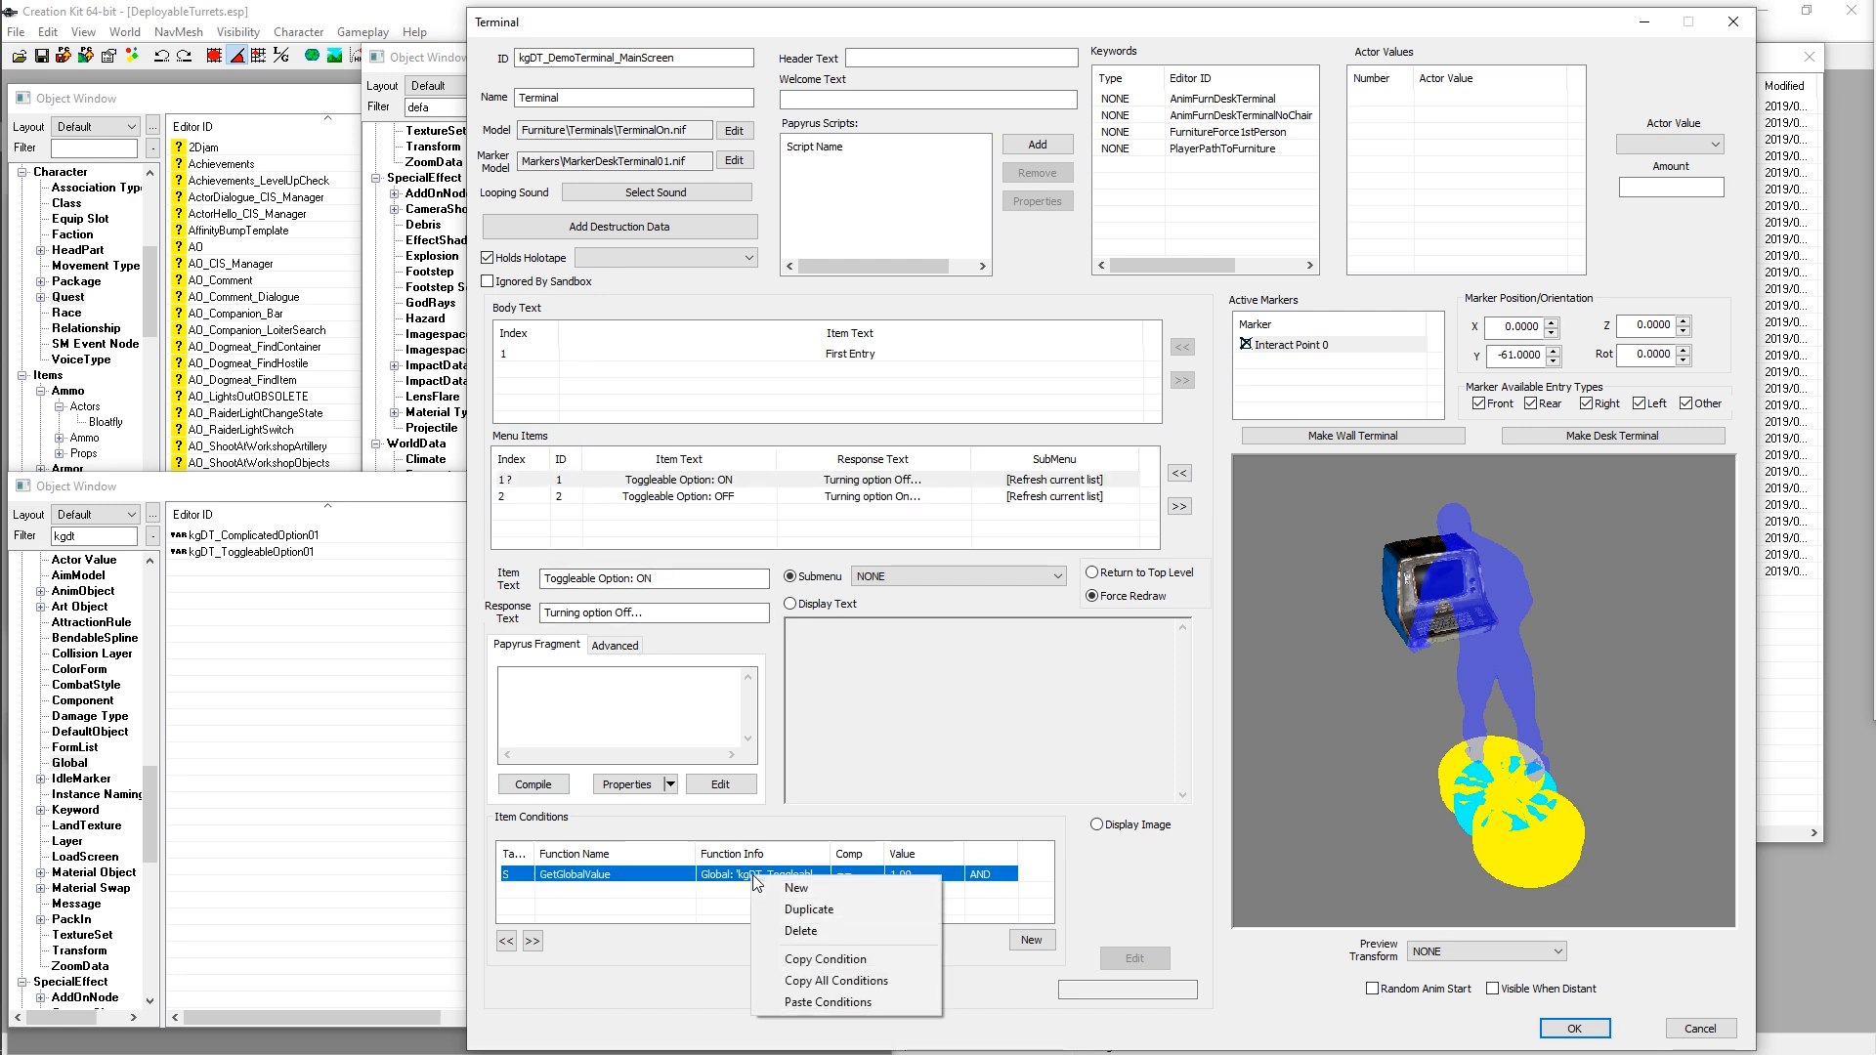
left_click(836, 958)
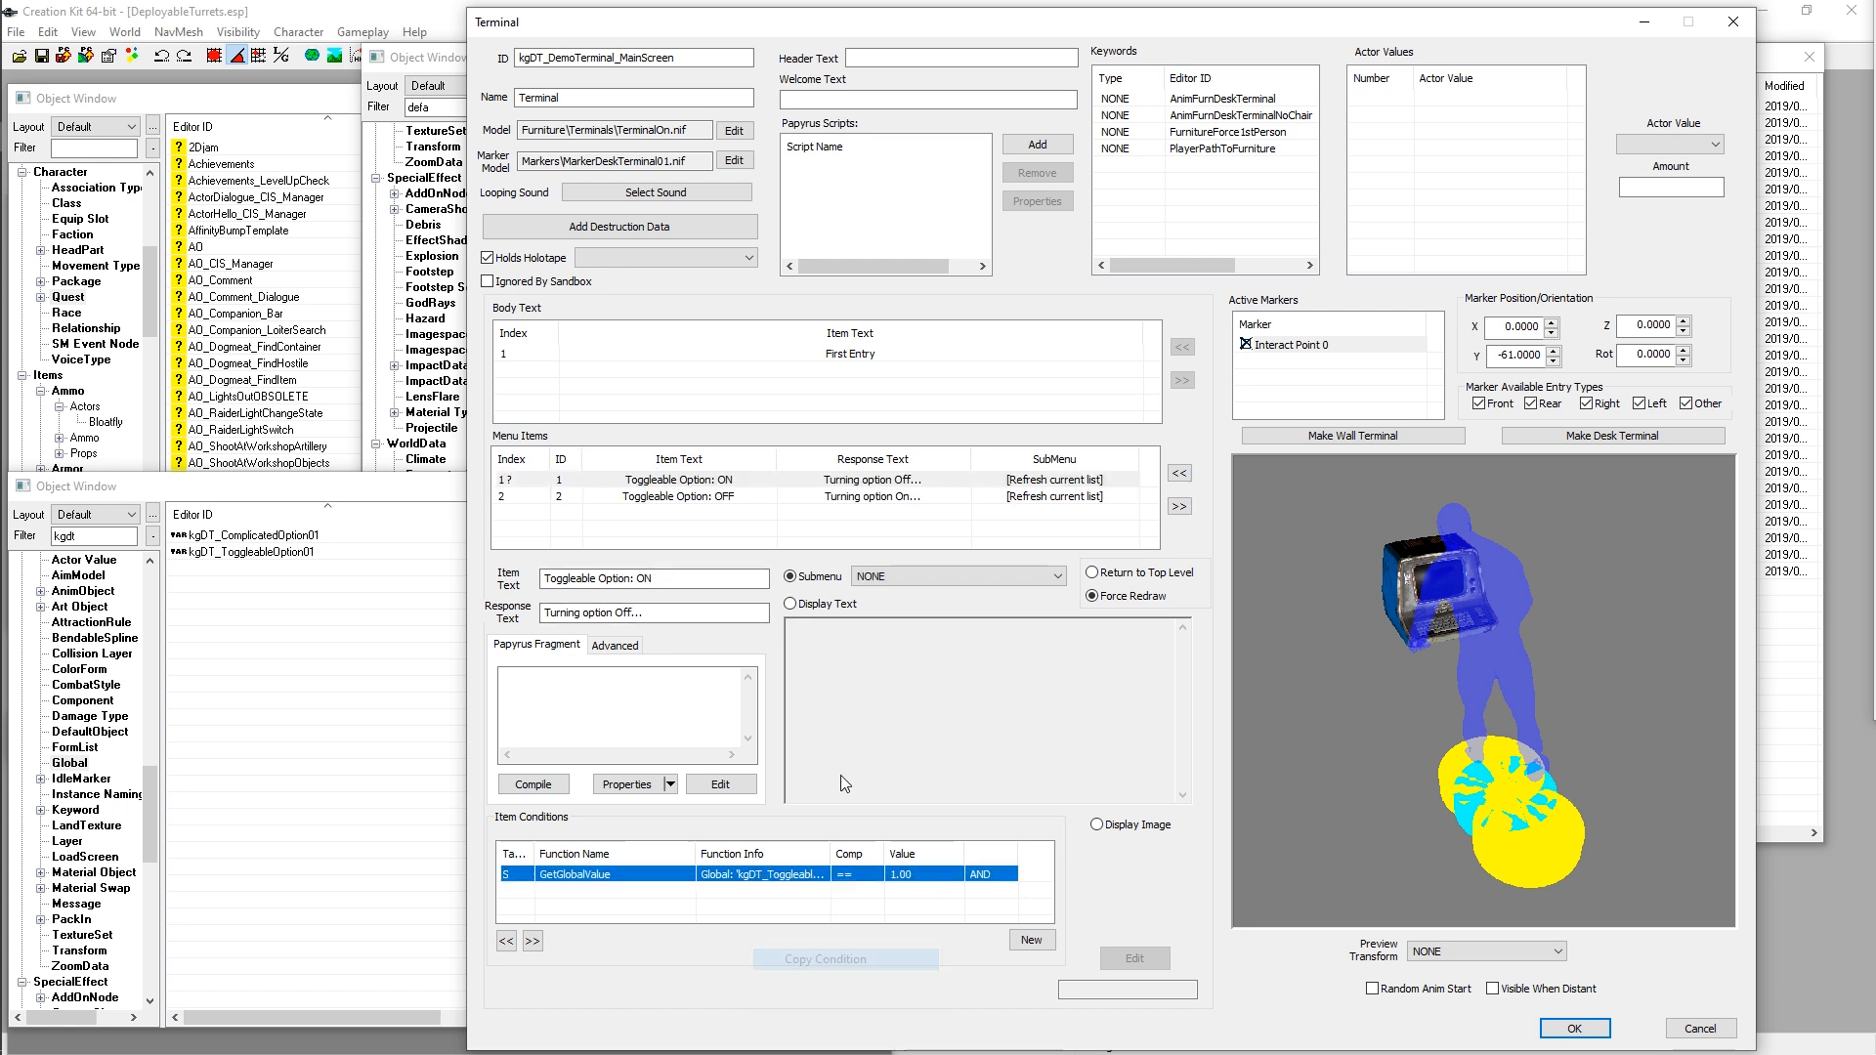
left_click(718, 497)
right_click(786, 899)
left_click(858, 1024)
Step: Set the comparison value of the Toggleable Option: OFF item's GetGlobalValue condition to 0
double_click(788, 875)
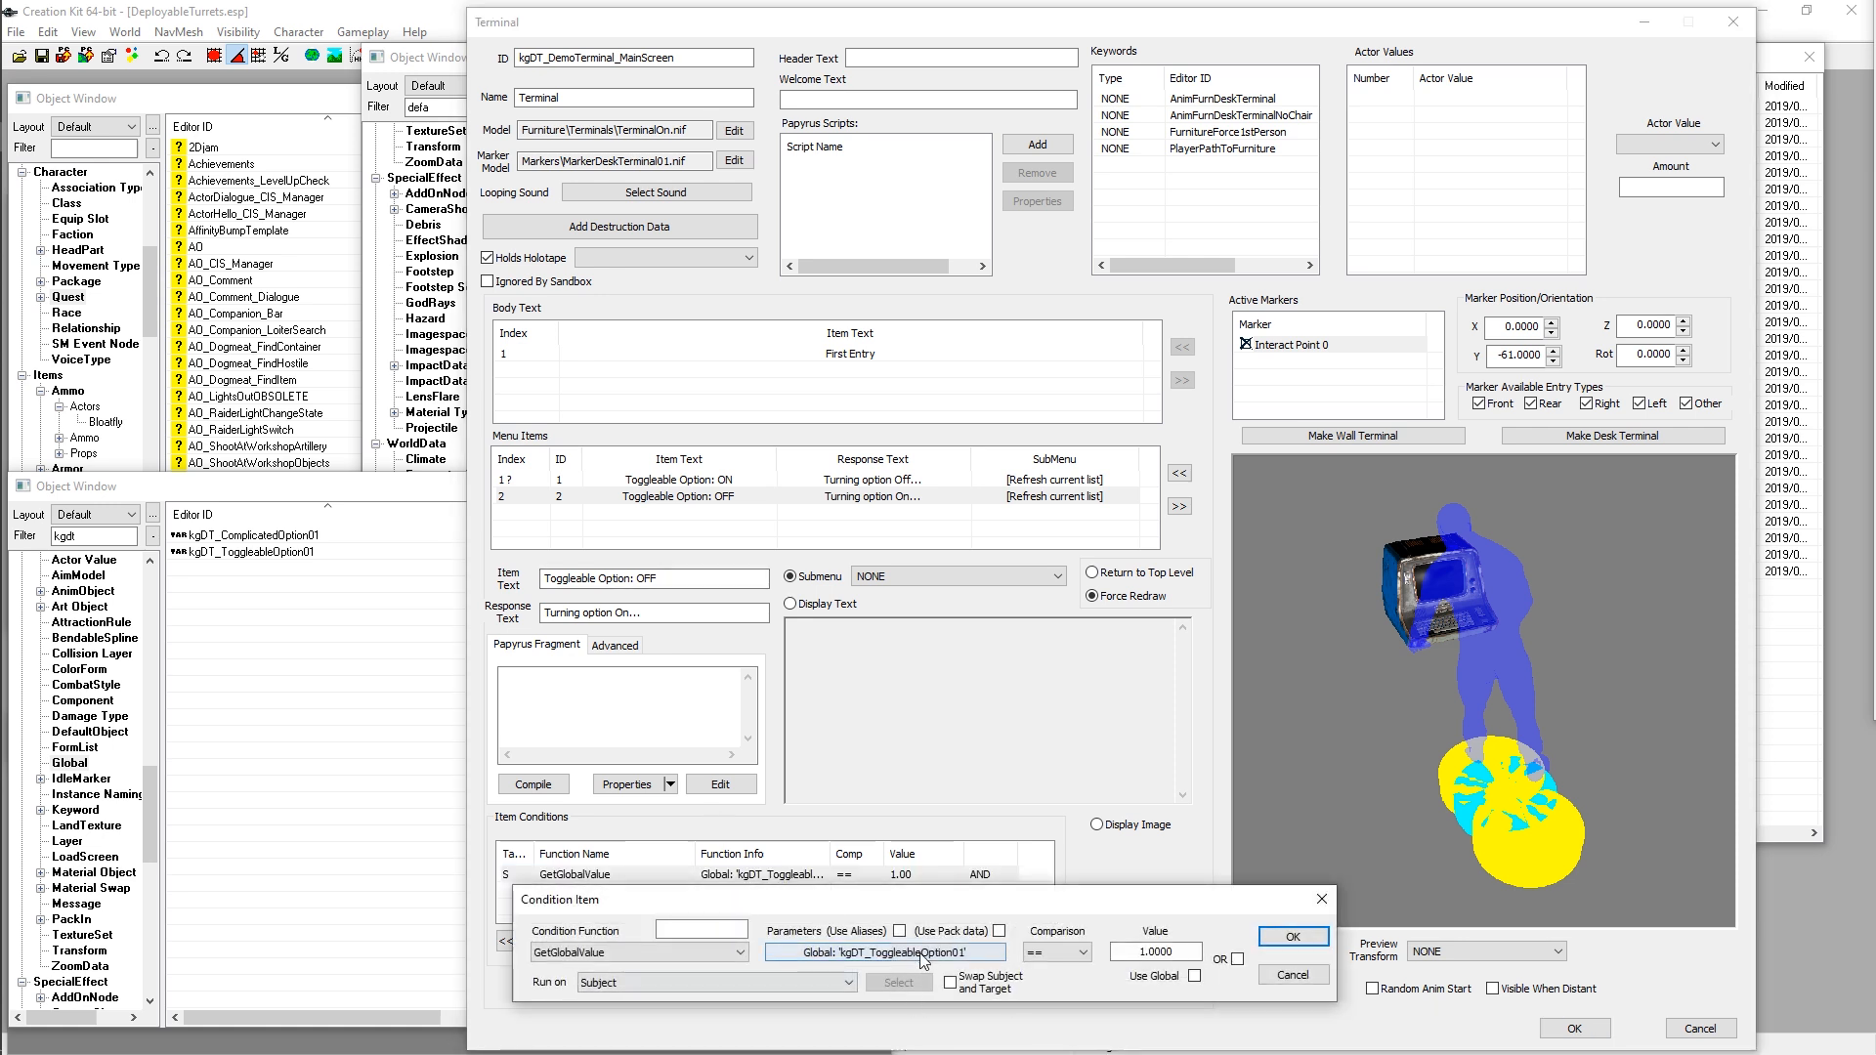
double_click(1132, 948)
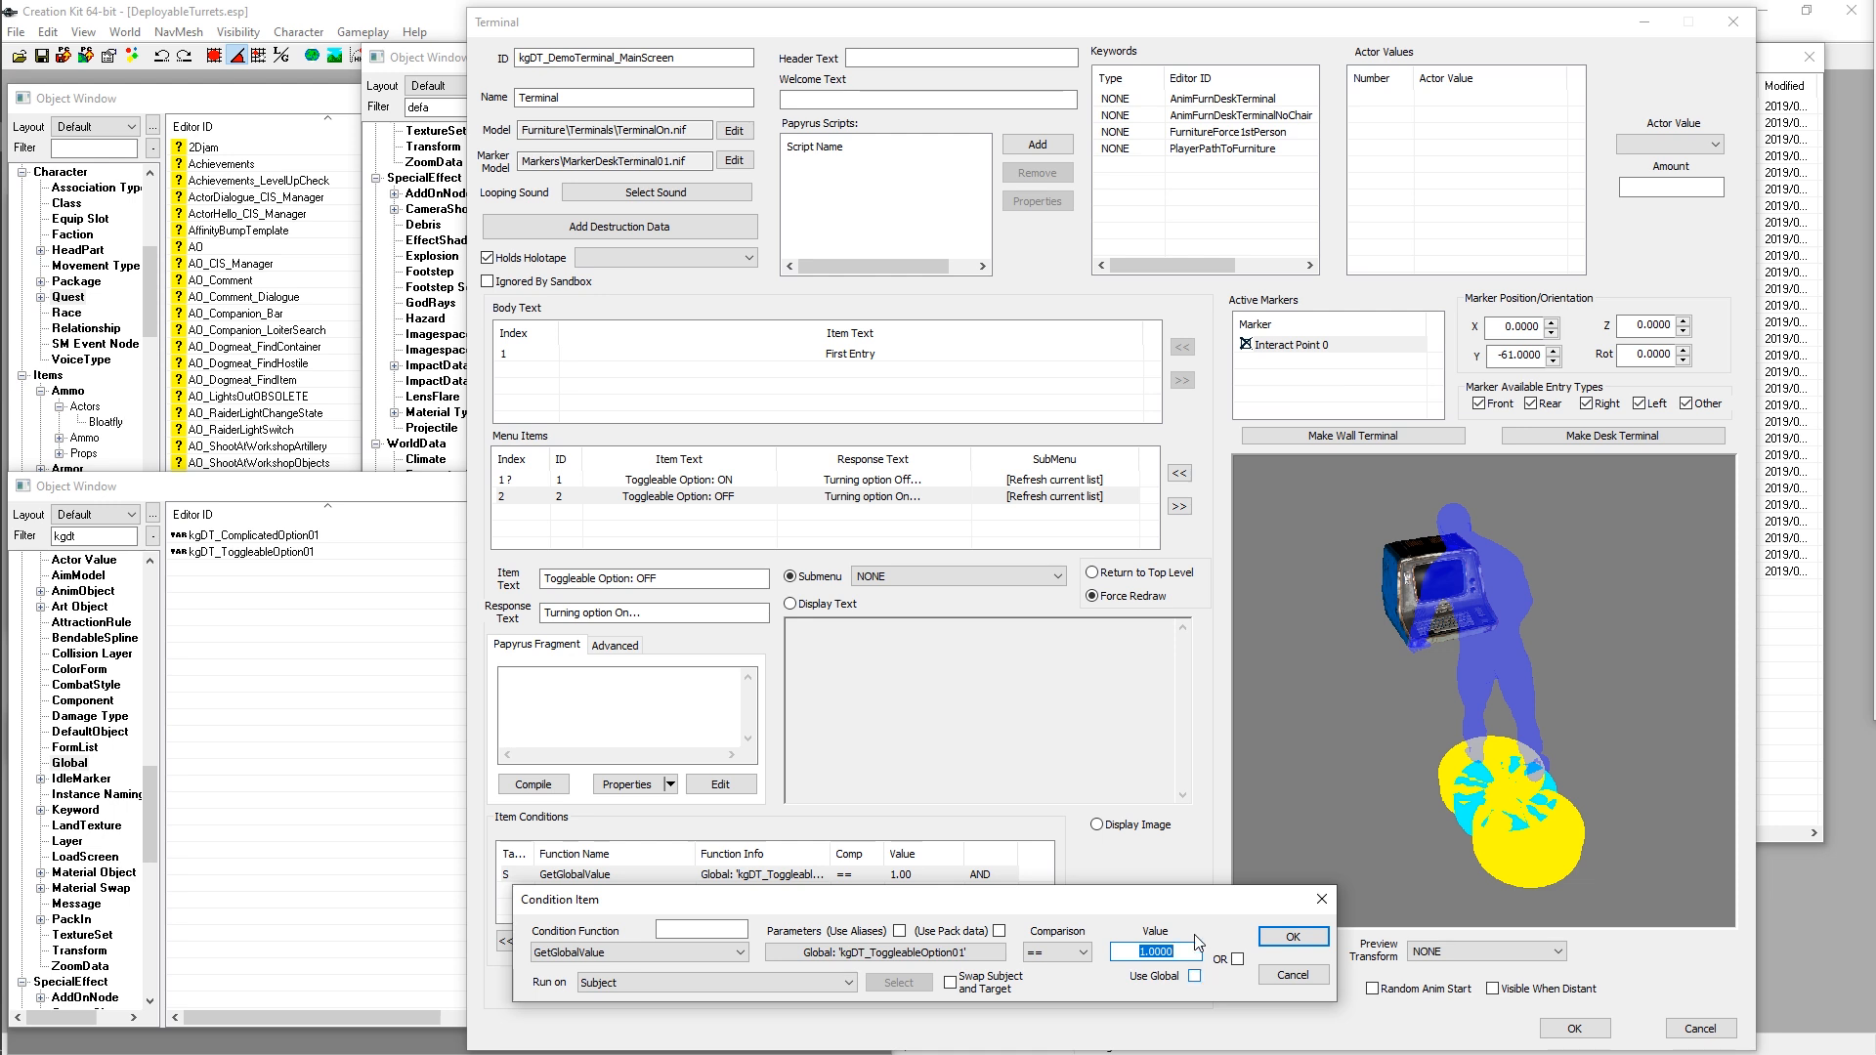
type("0")
left_click(1292, 936)
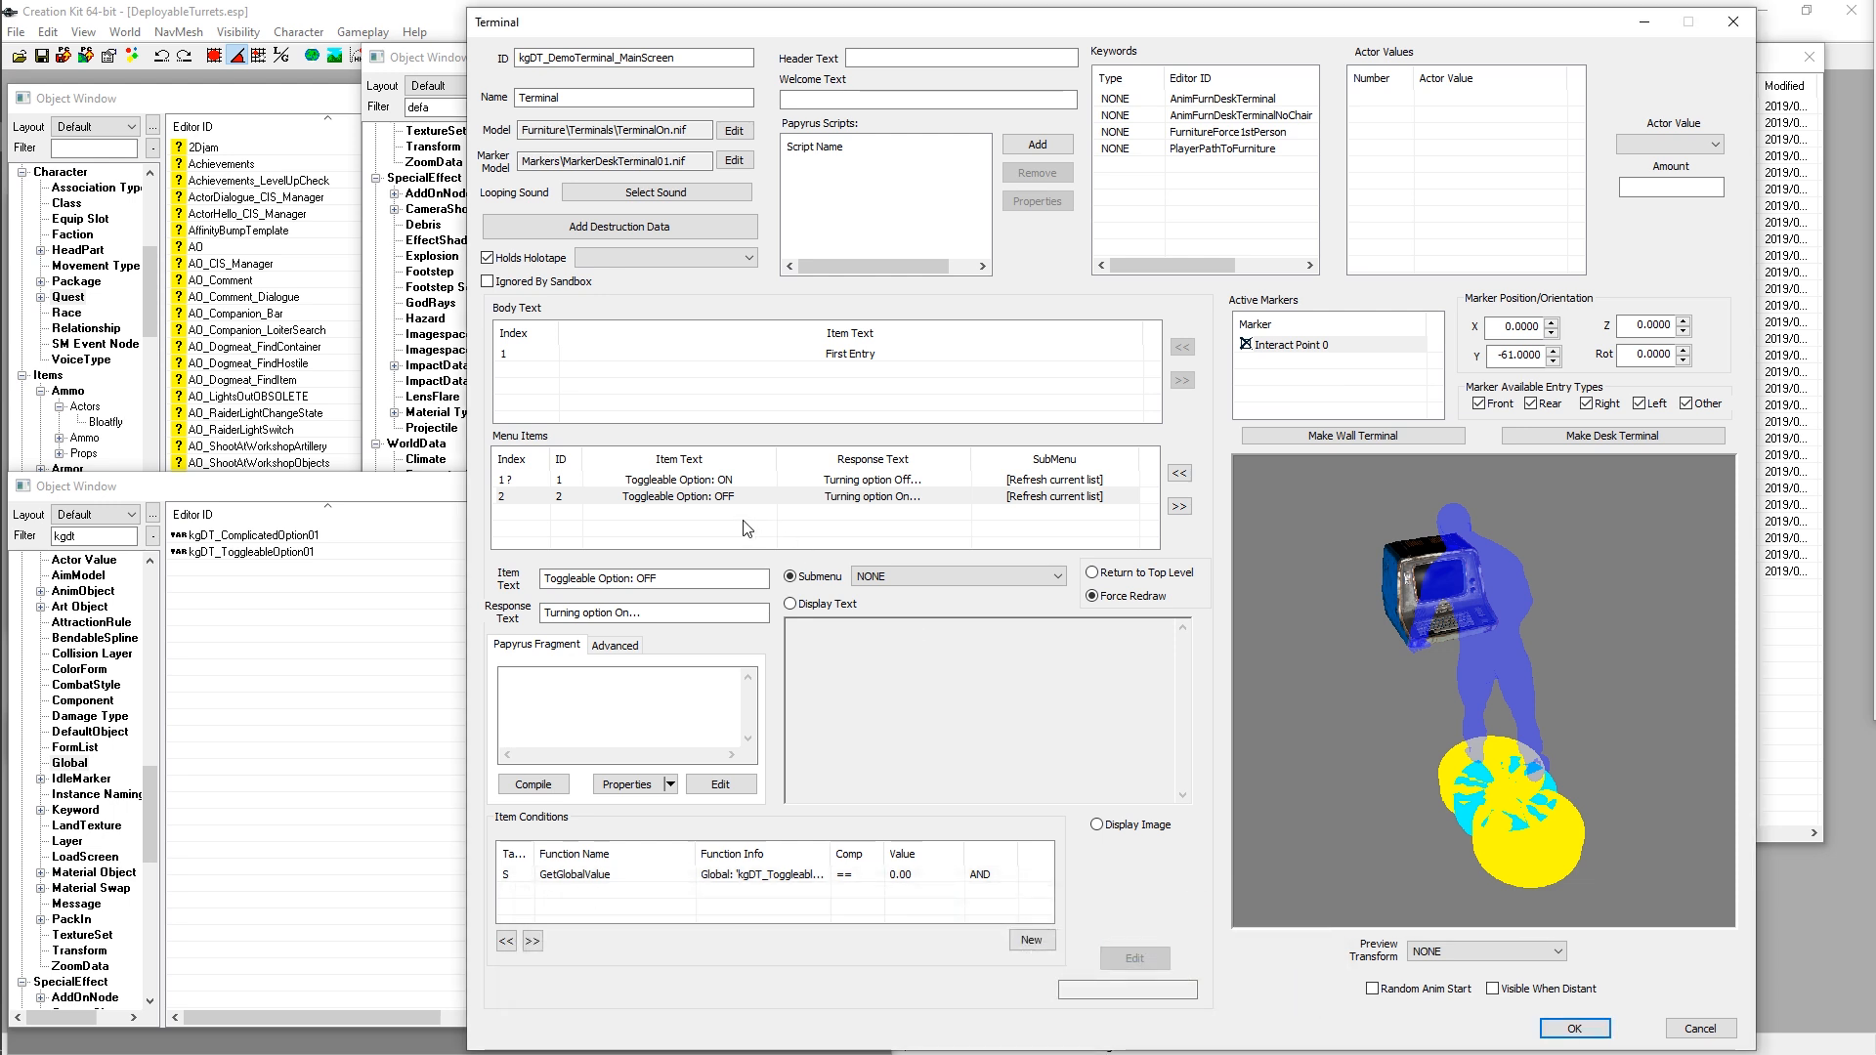
Step: Review the Toggleable Option: ON item's condition with the Function Info column widened to fit the full Global name
left_click(858, 480)
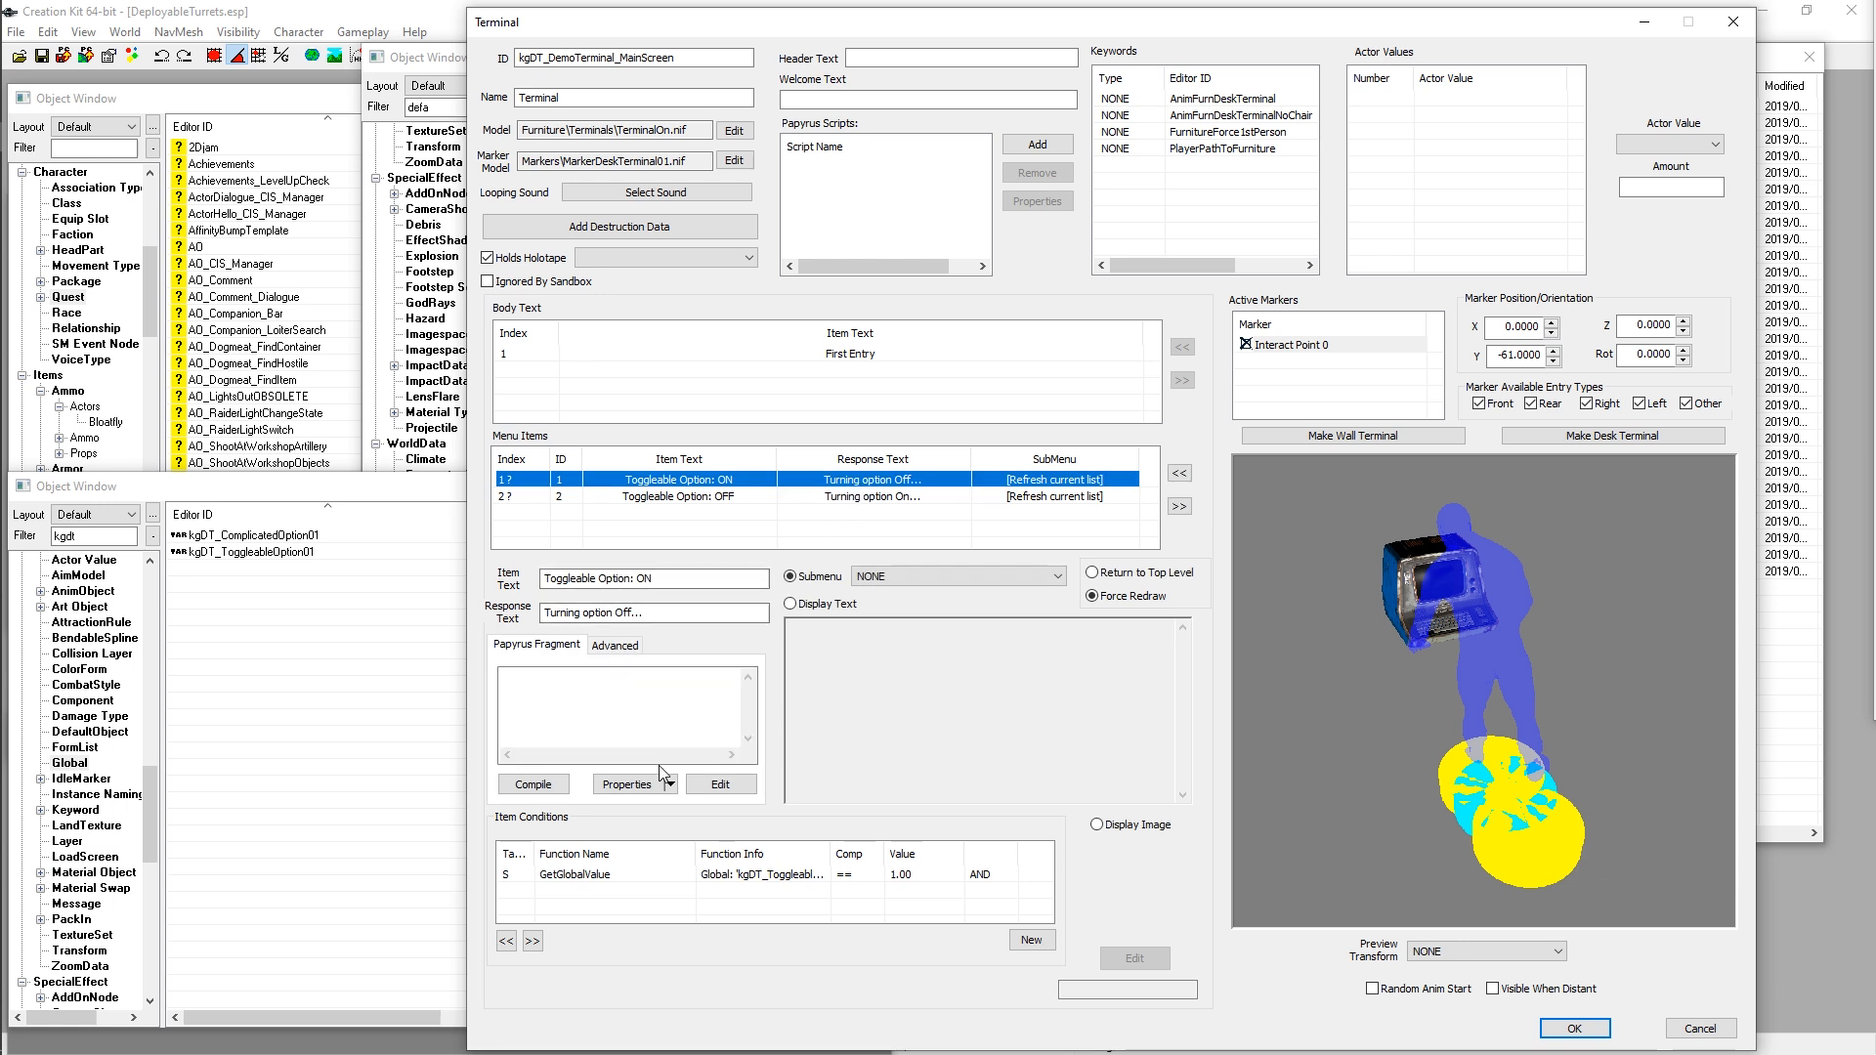
double_click(833, 855)
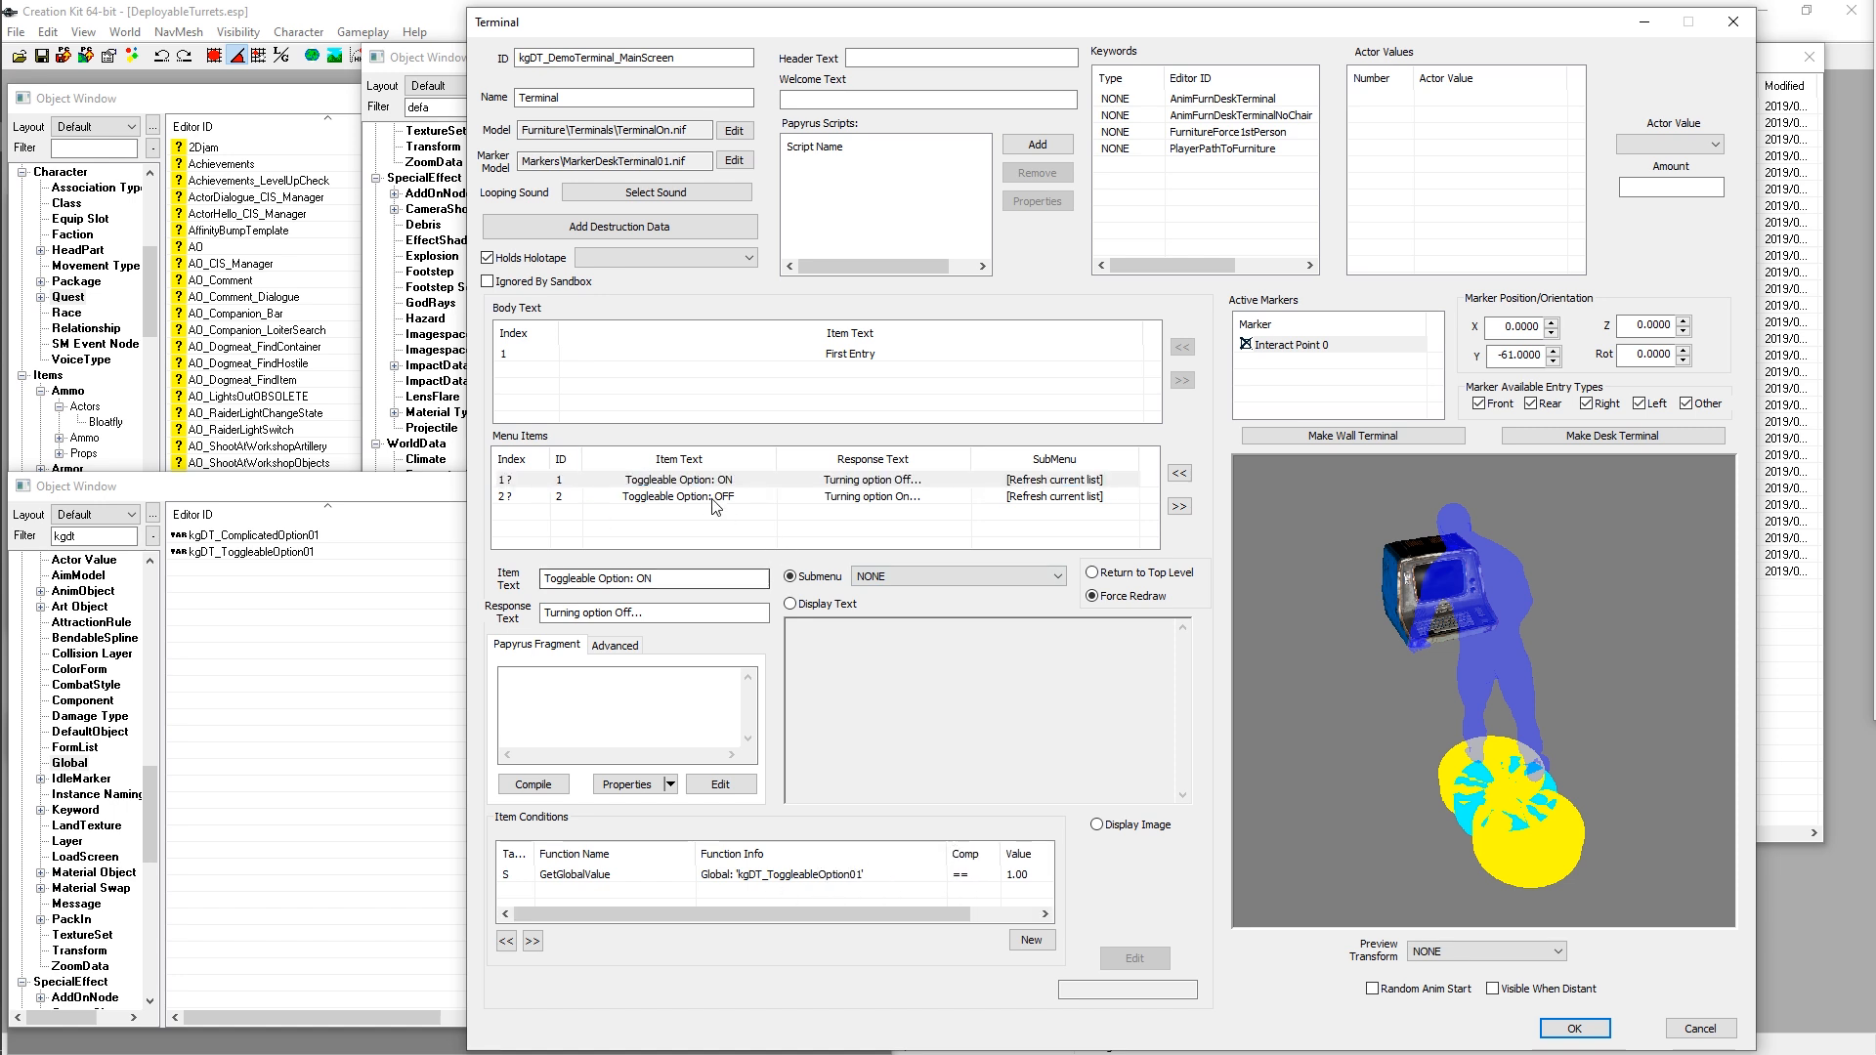
left_click(703, 482)
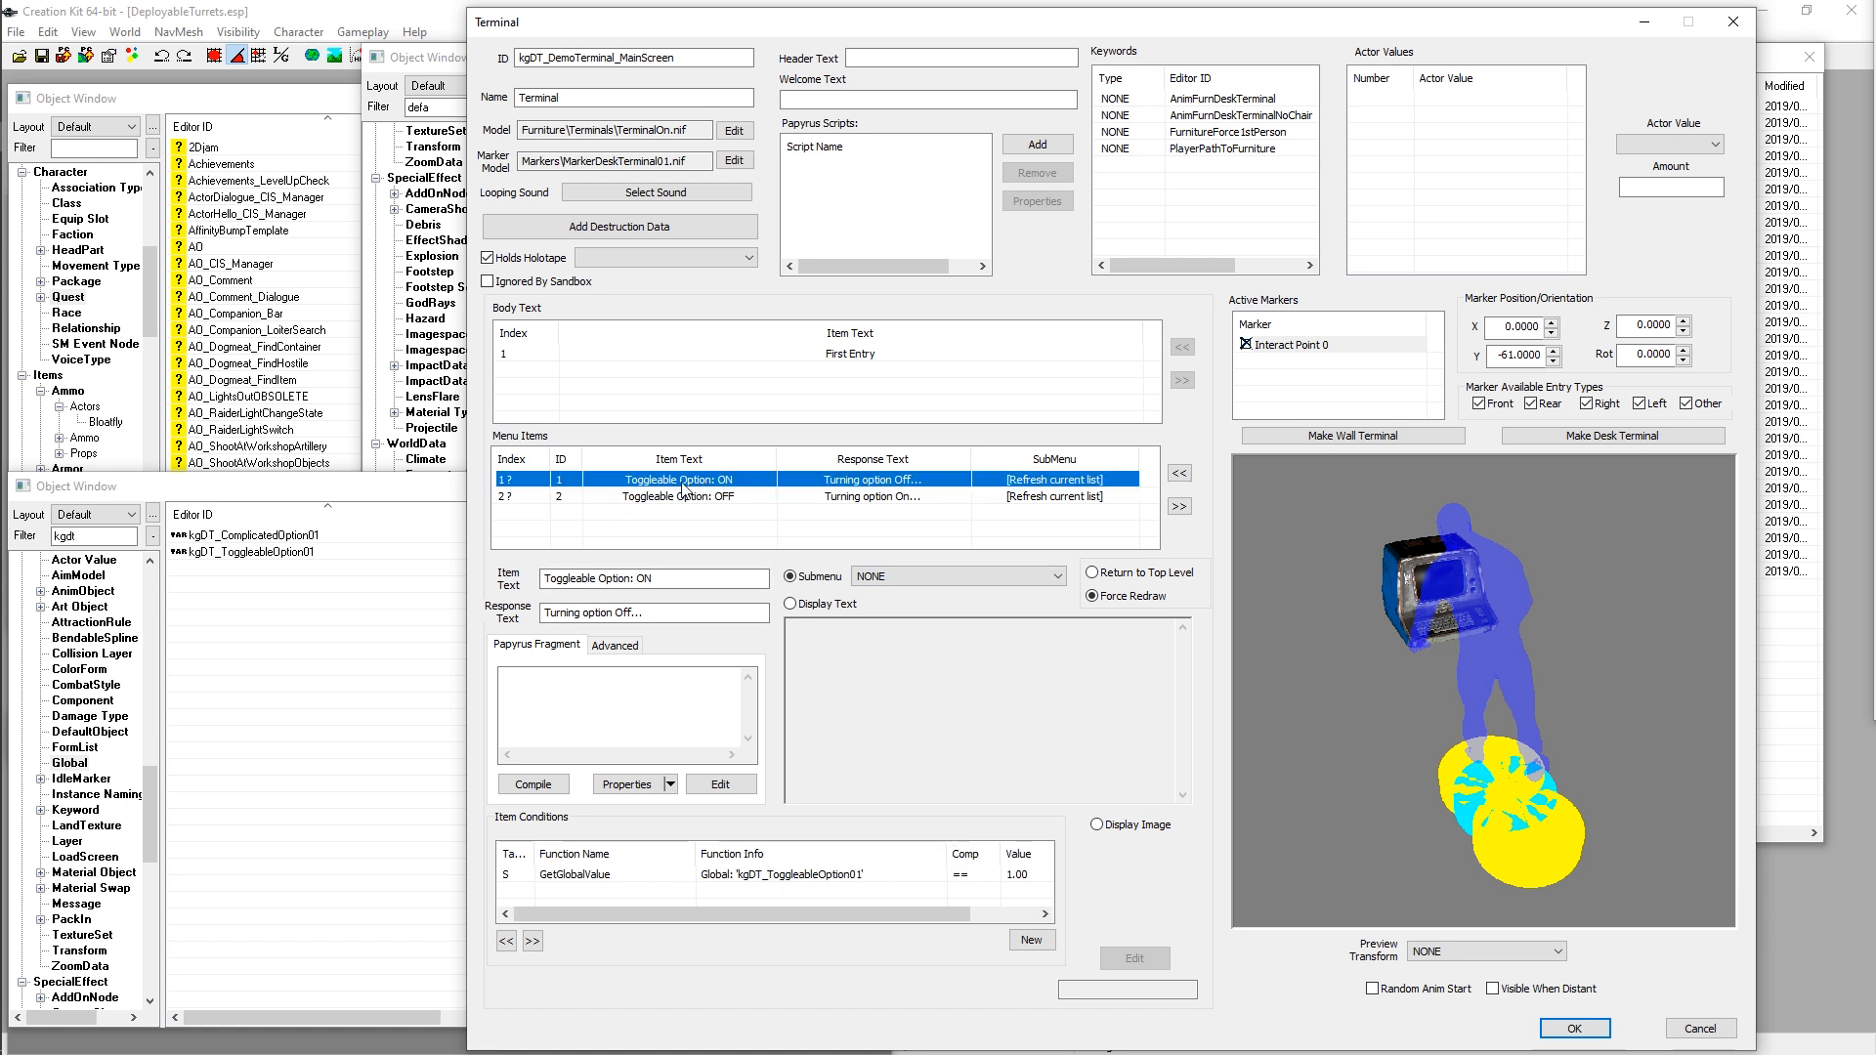
Step: Check the value of the Global kgDT_ToggleableOption01 against the conditions of the Toggleable Option: ON and OFF menu items
left_click(729, 498)
left_click(734, 482)
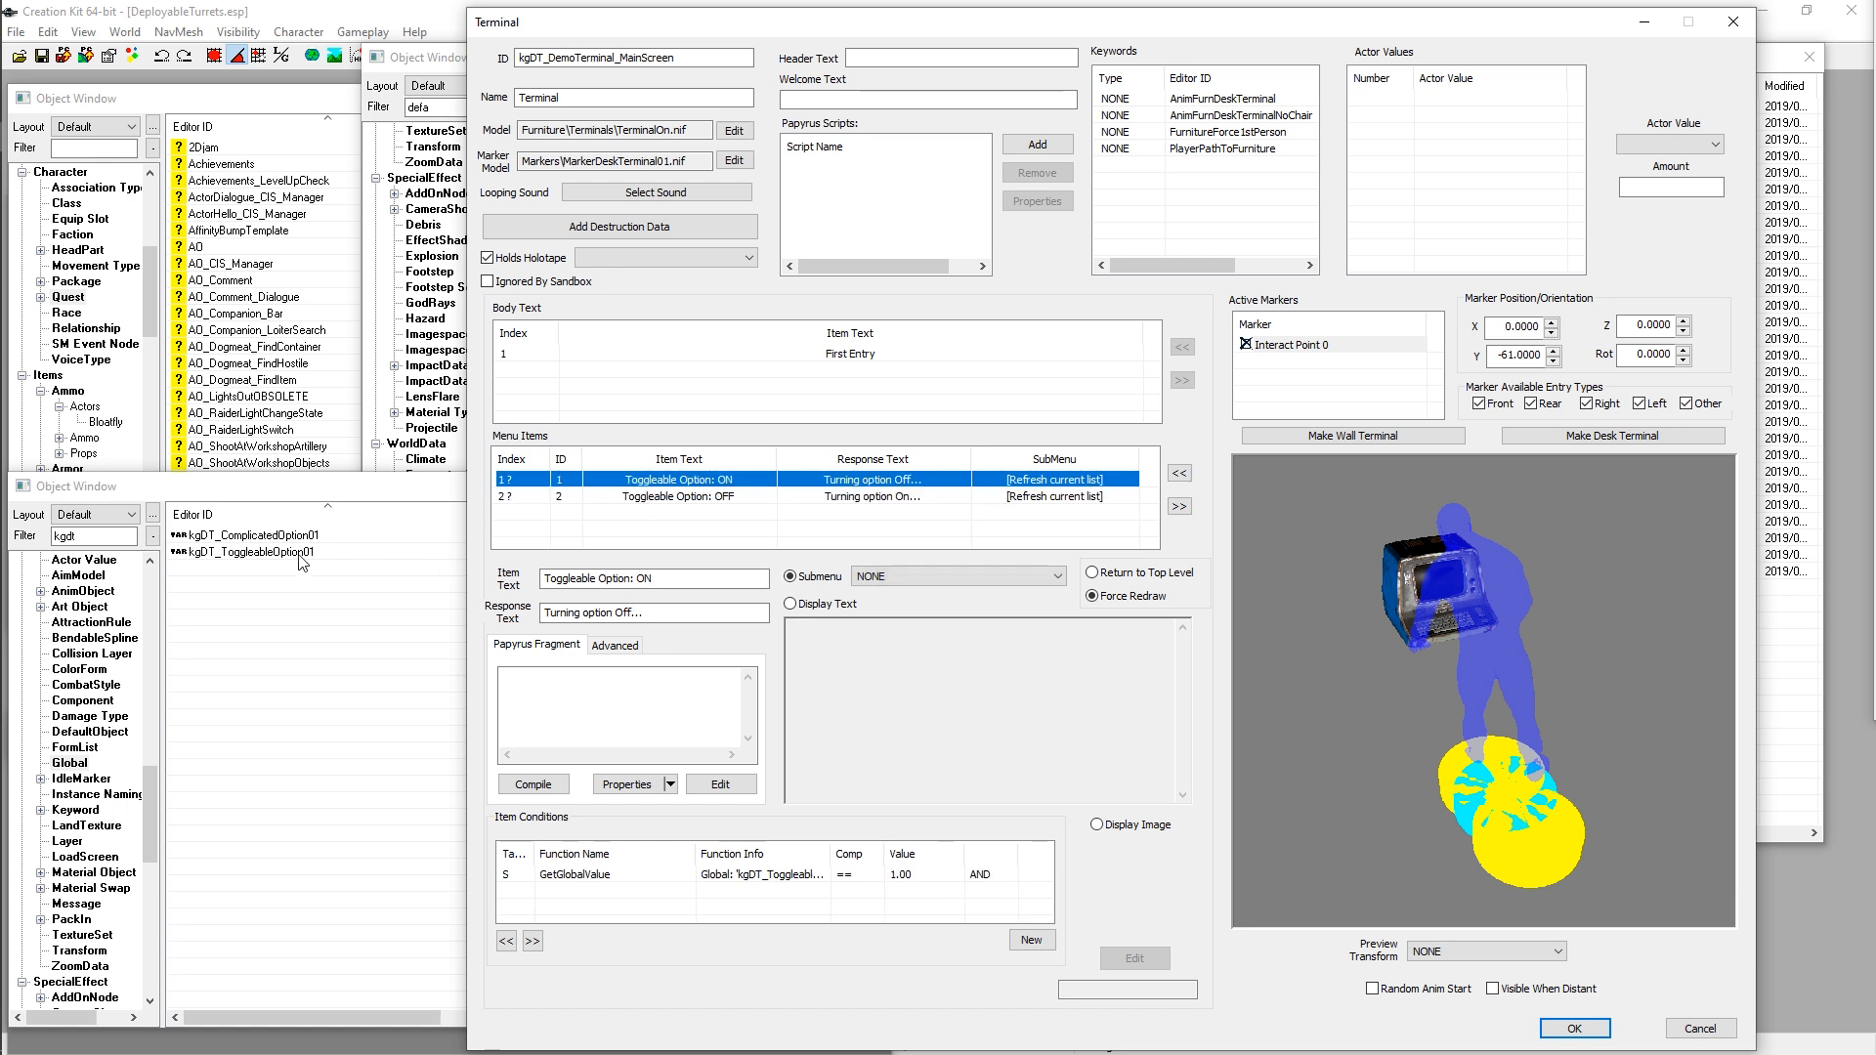
double_click(254, 552)
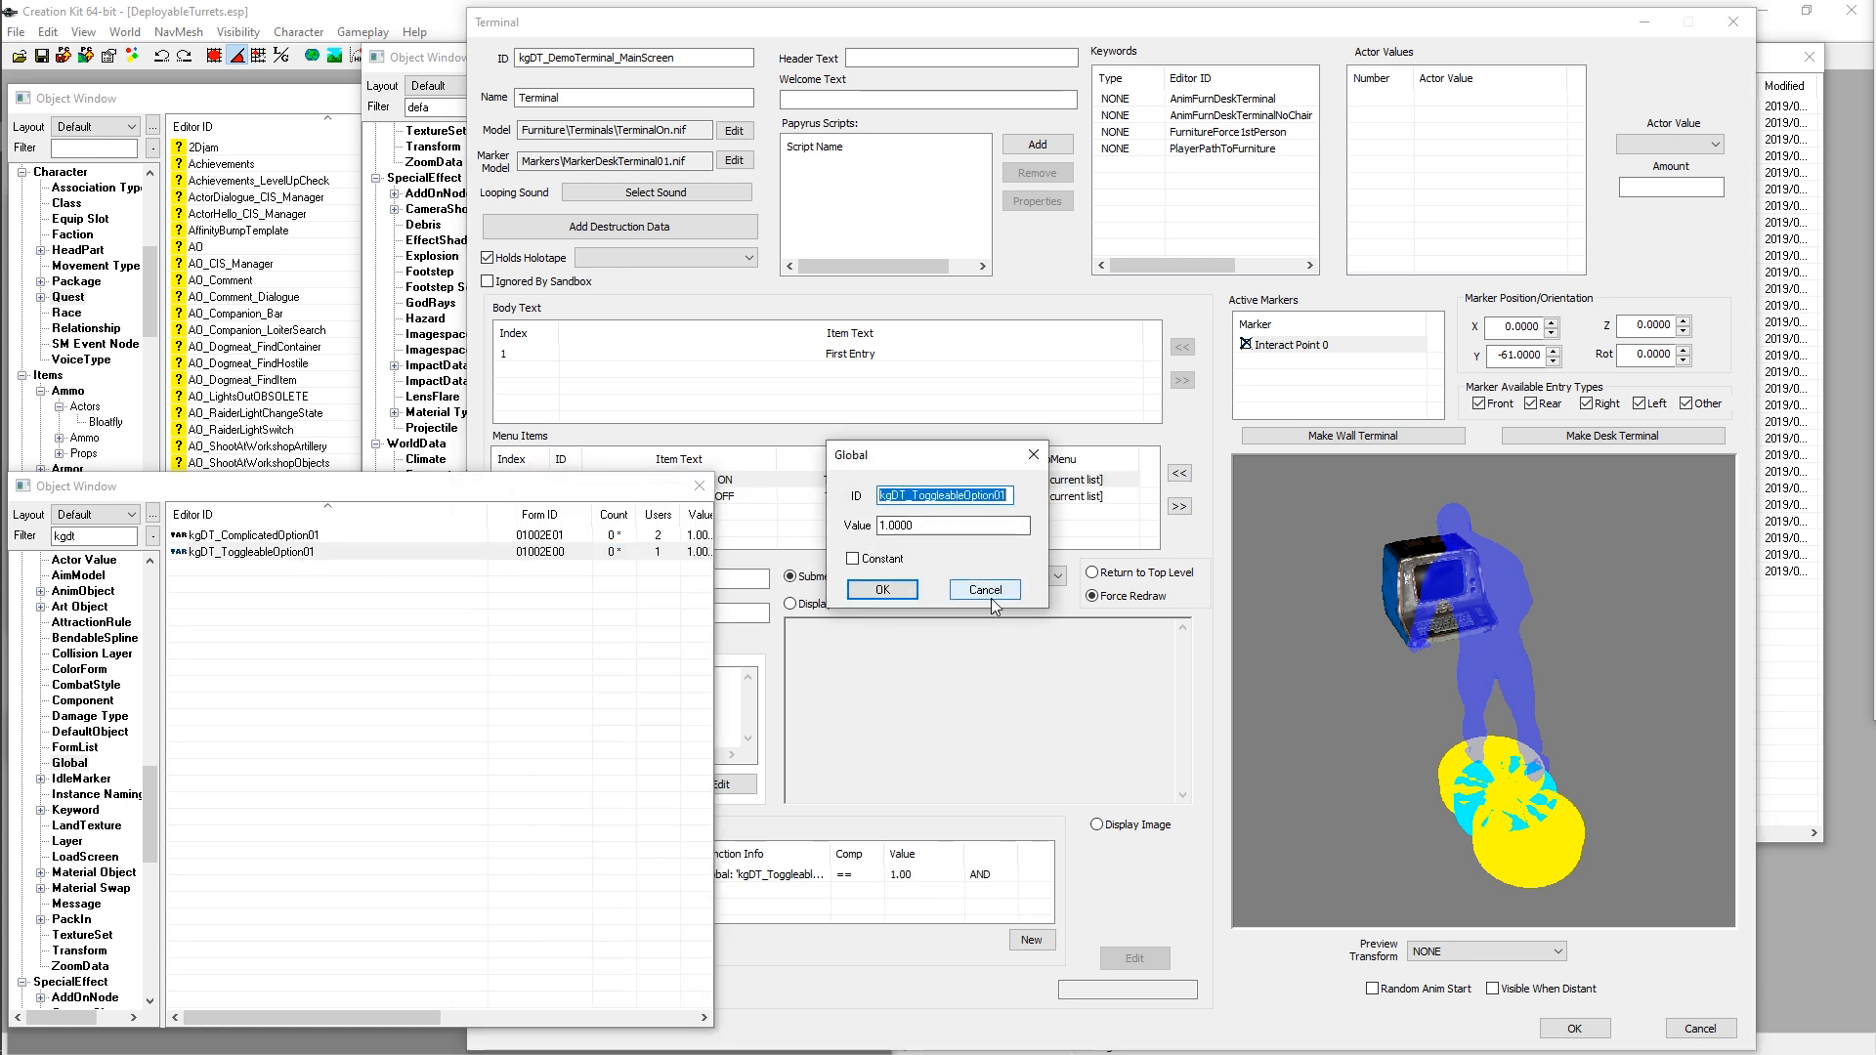
left_click(991, 597)
left_click(793, 486)
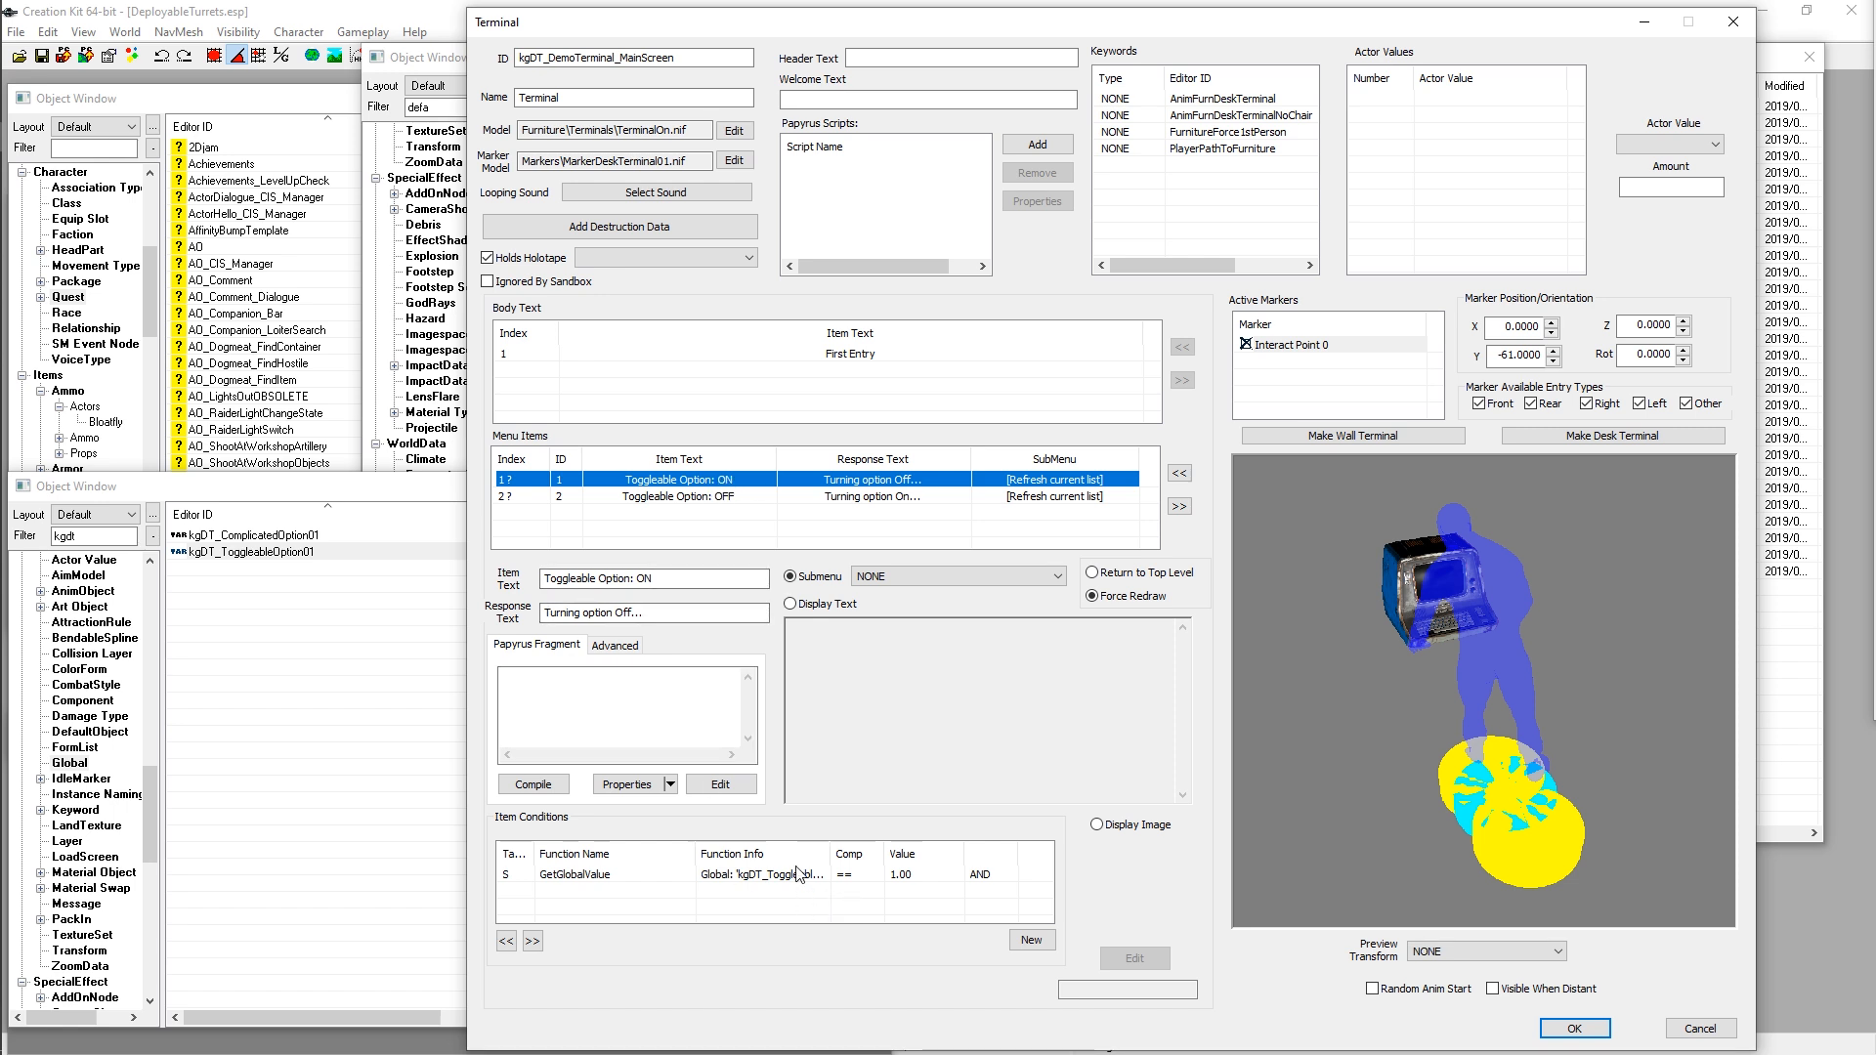
left_click(711, 498)
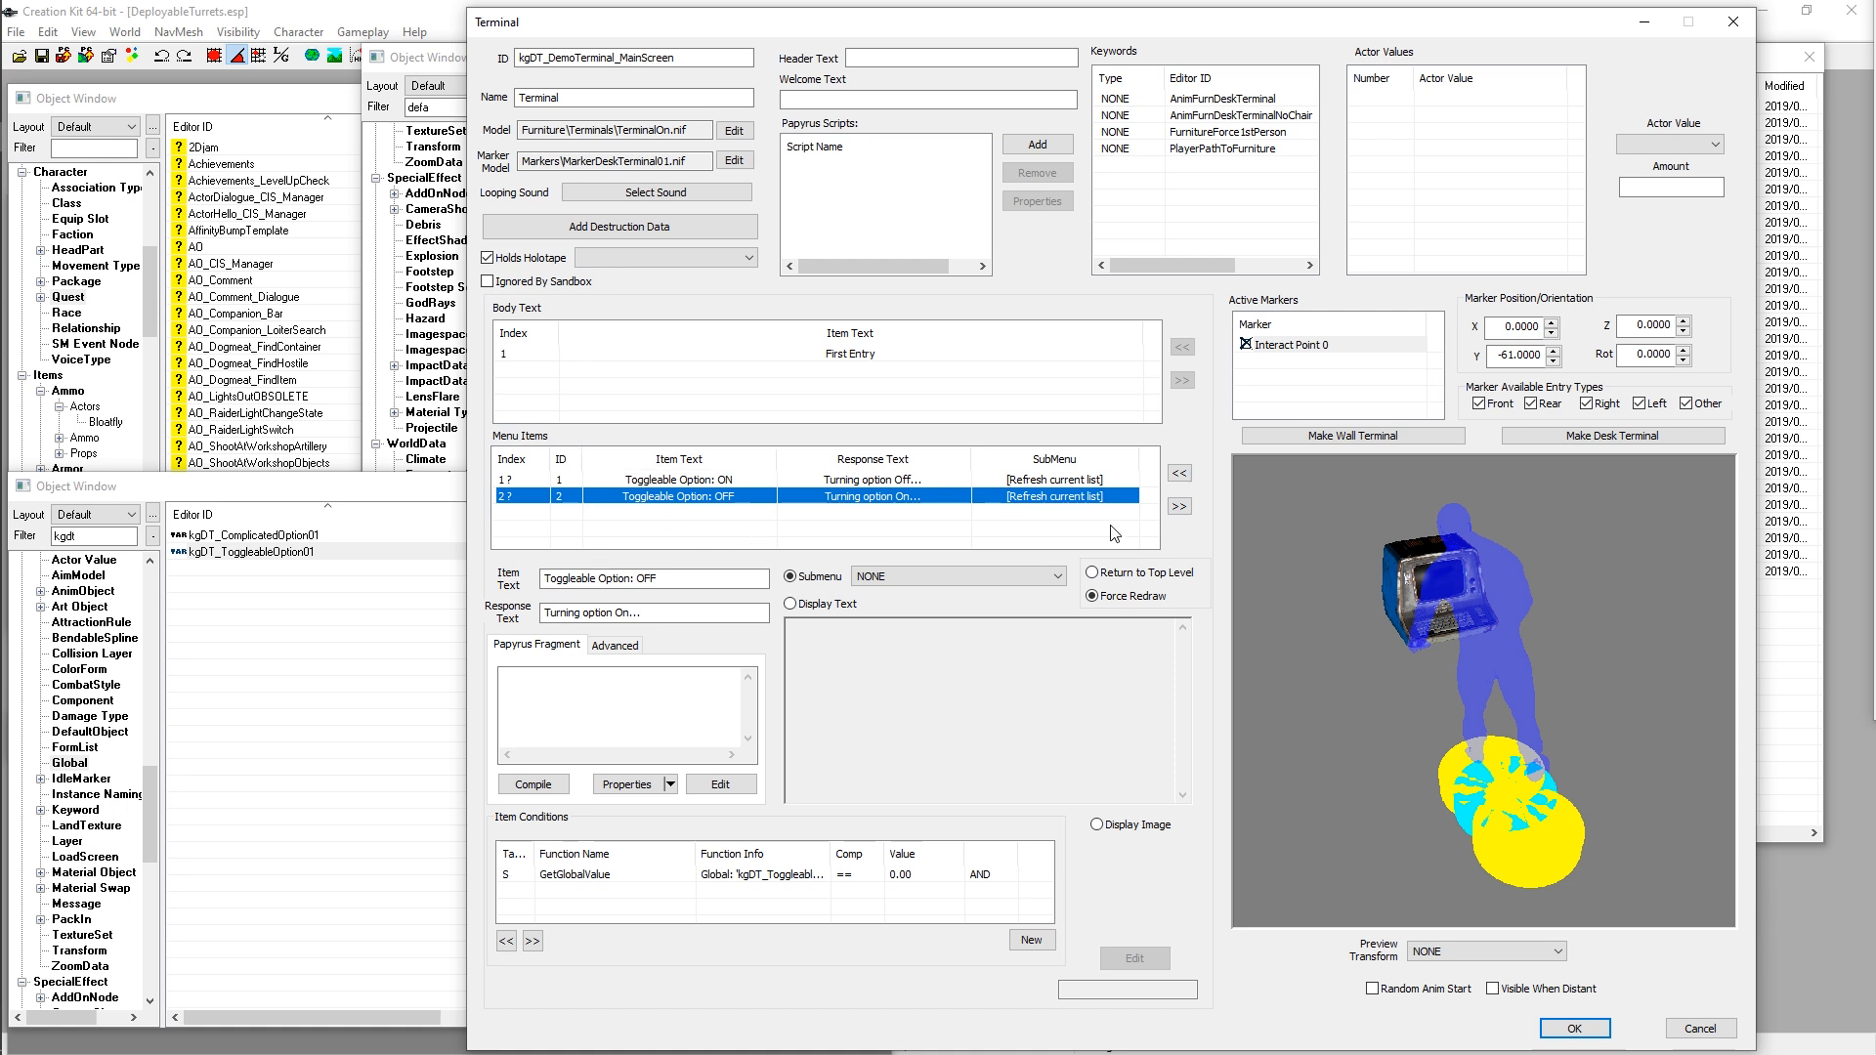
Step: Save the terminal as a new form under the ID kgDT_DemoTerminal_MainScreen
left_click(963, 100)
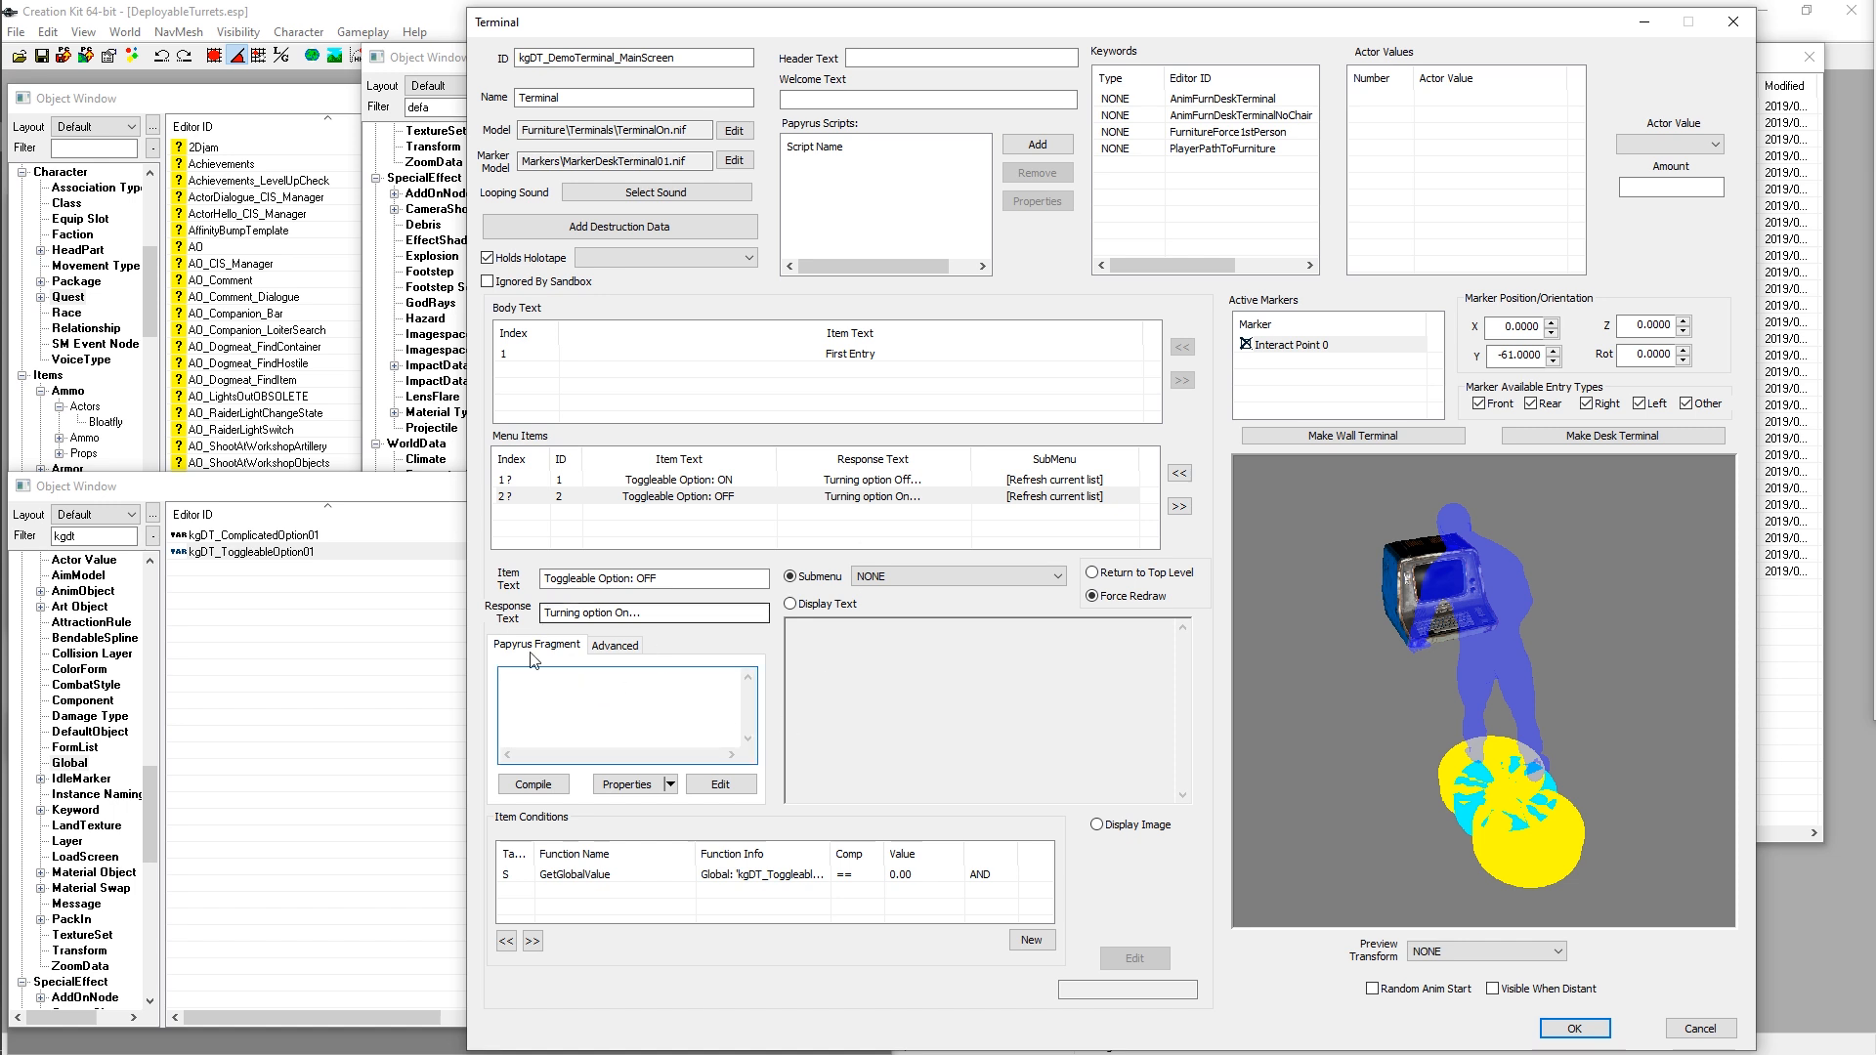
left_click(590, 704)
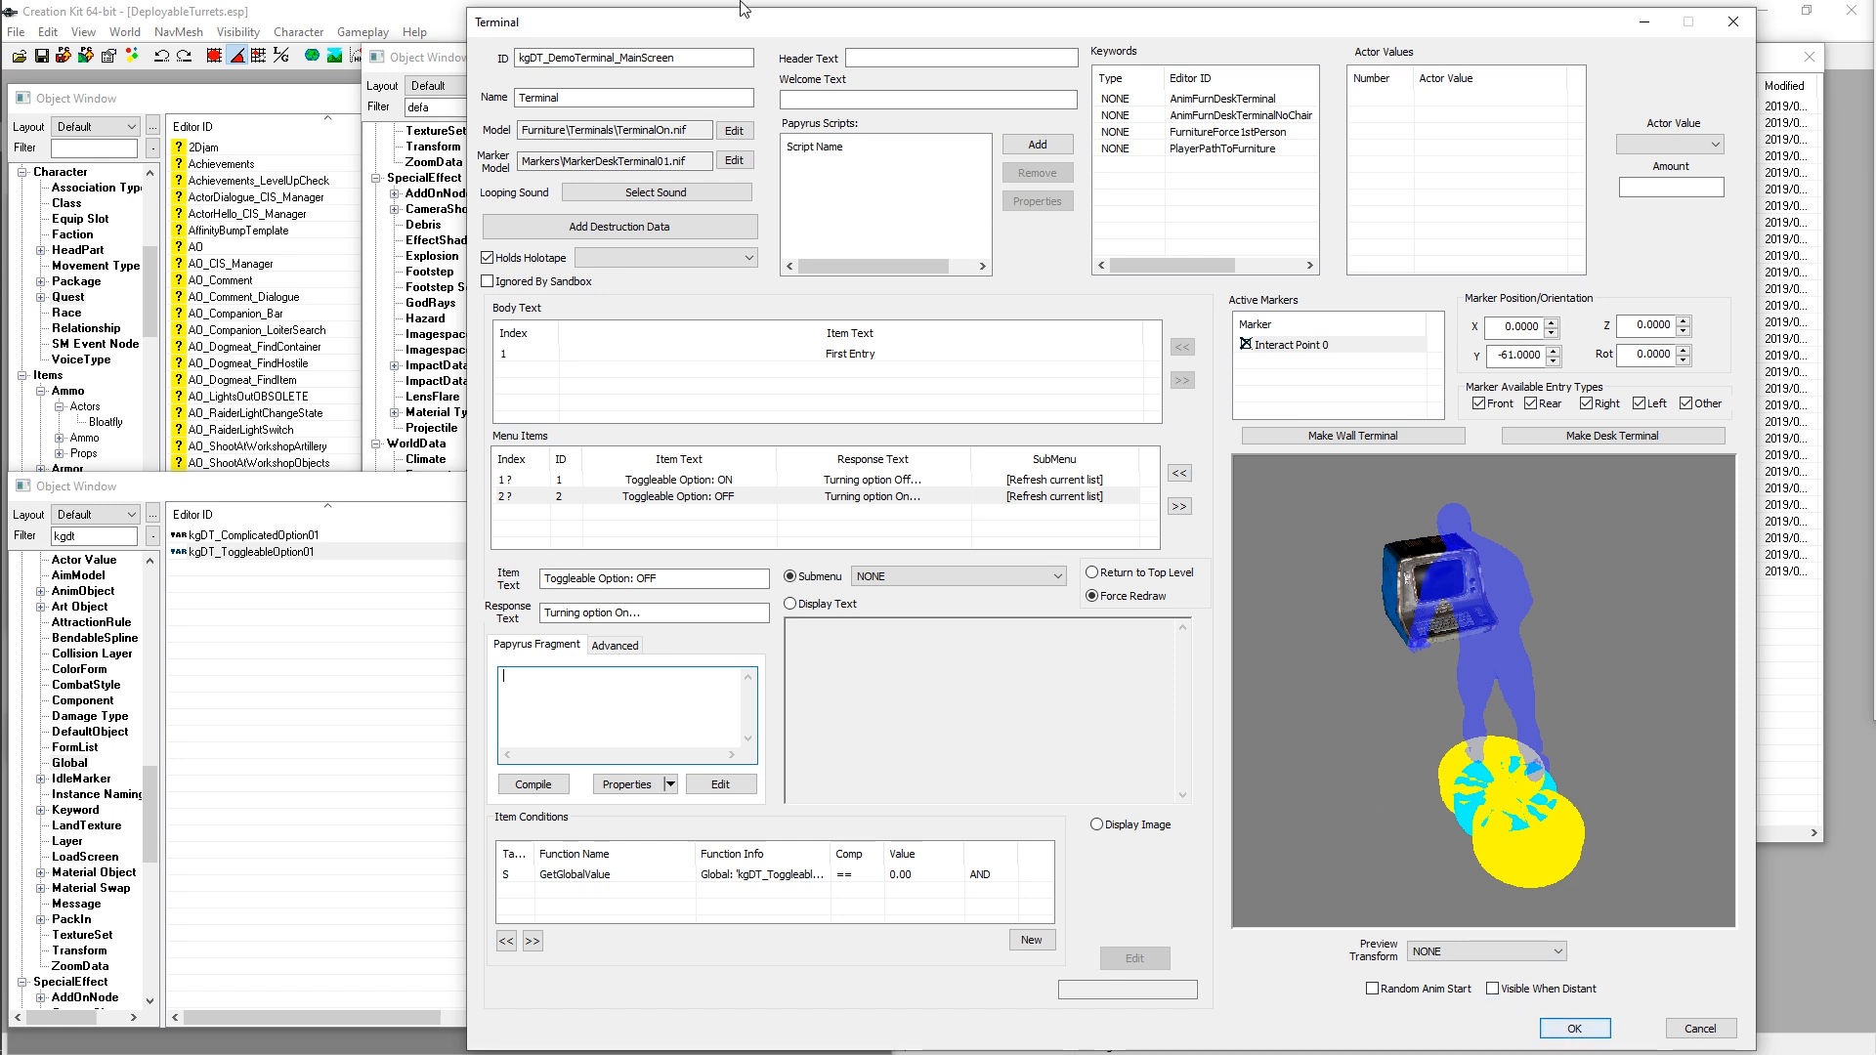
left_click(1599, 1021)
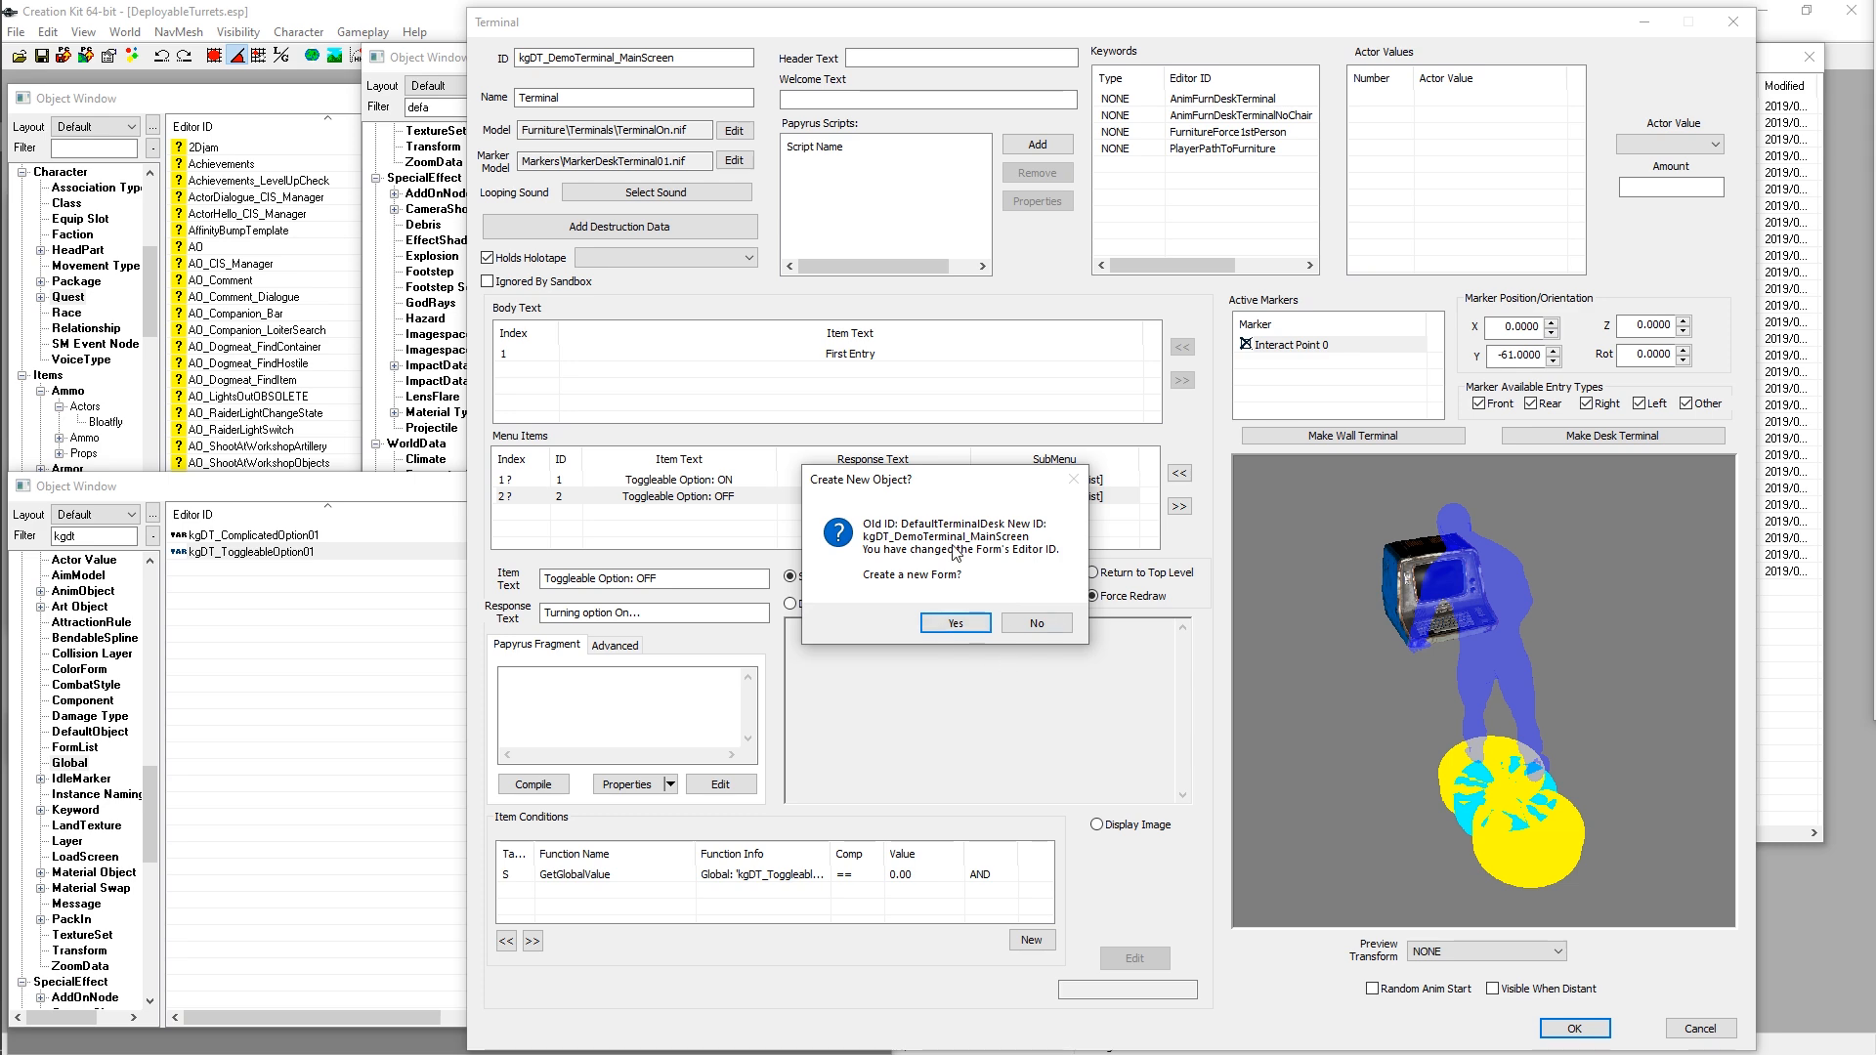
left_click(953, 621)
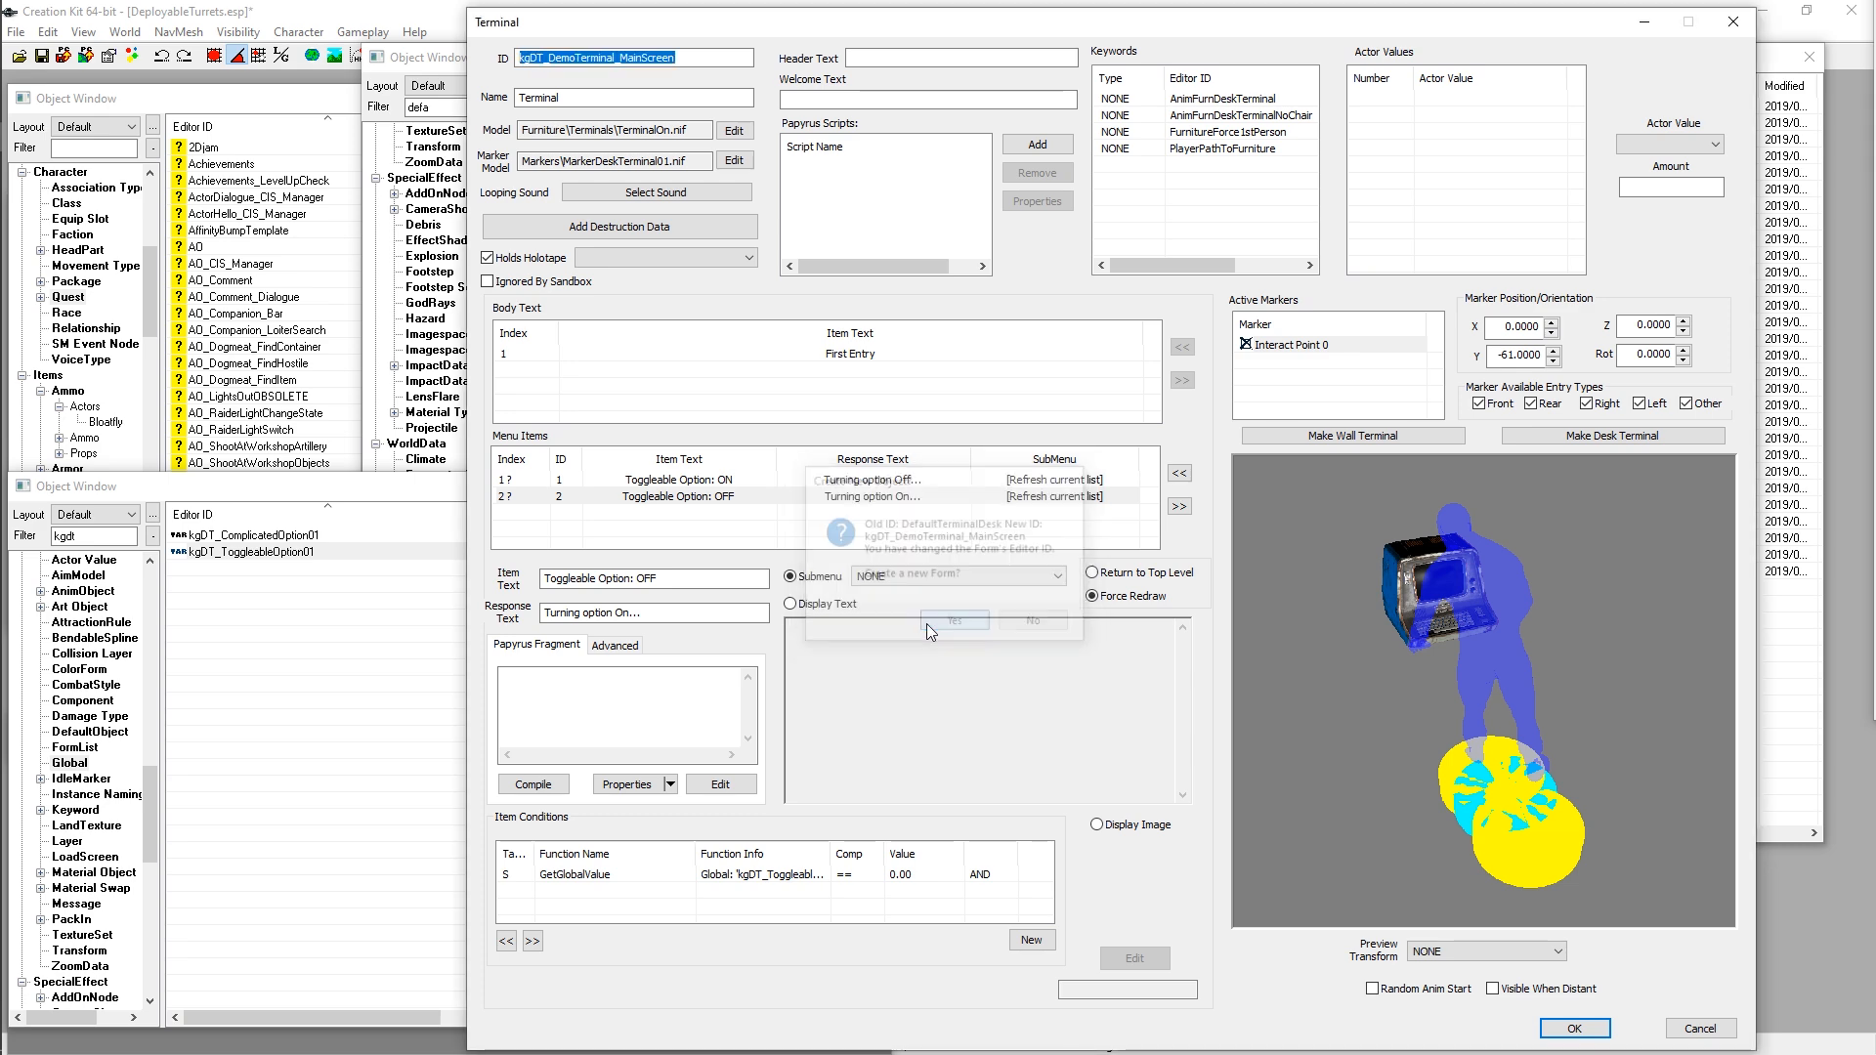
Step: Filter the terminal list by kgdt and reopen kgDT_DemoTerminal_MainScreen
left_click(445, 107)
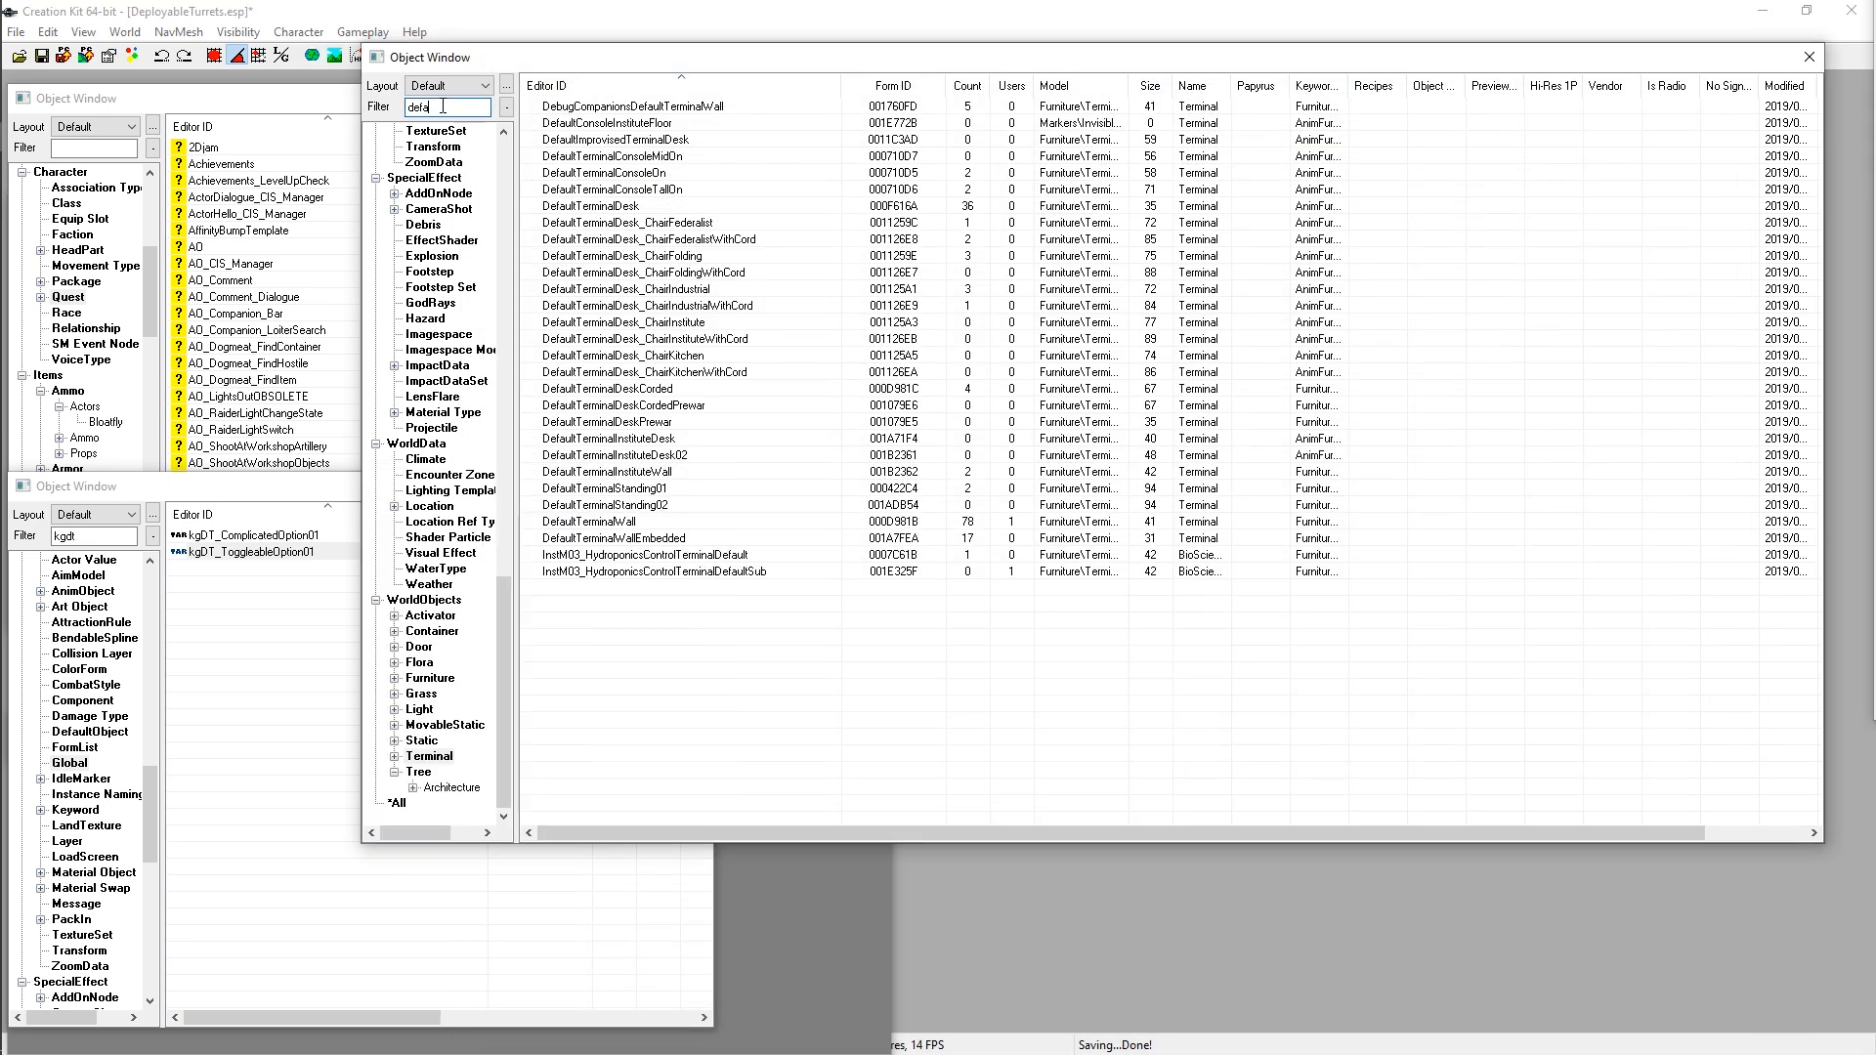
key("BackSpace")
key("BackSpace")
key("BackSpace")
key("BackSpace")
type("kgdt")
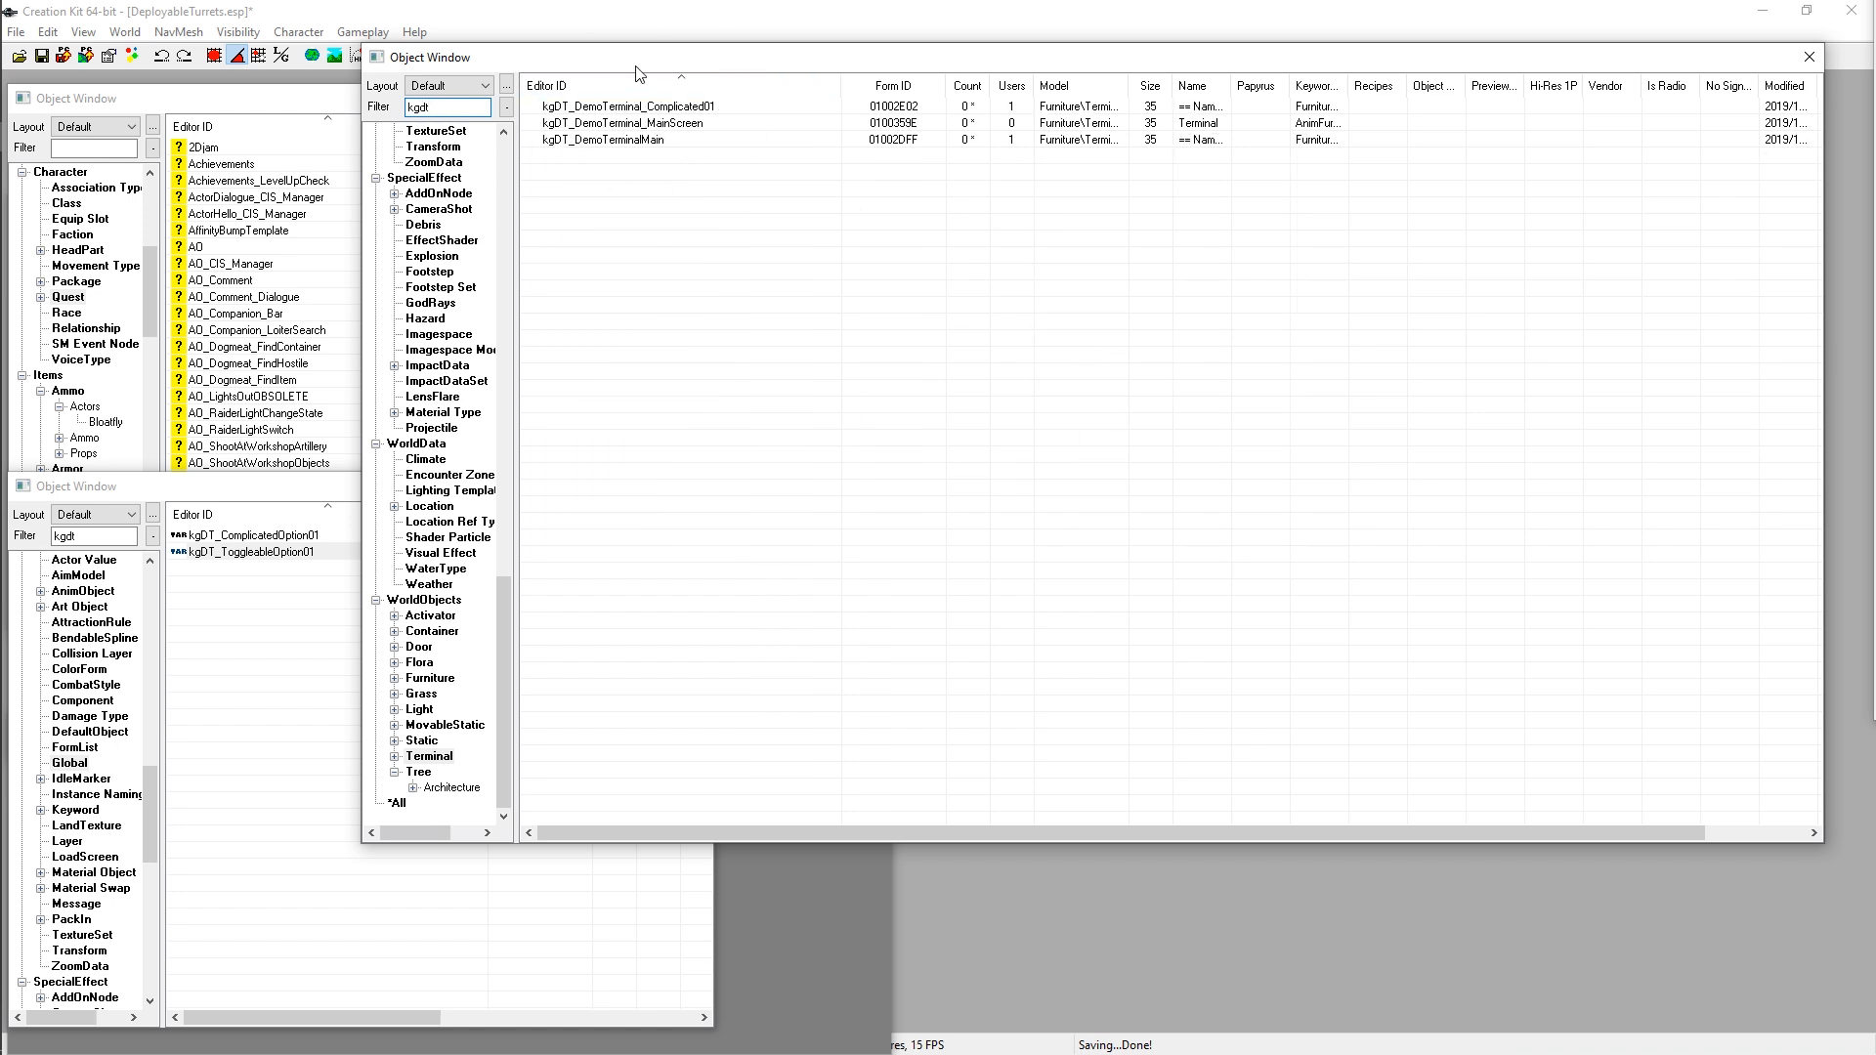
left_click(691, 127)
key("Delete")
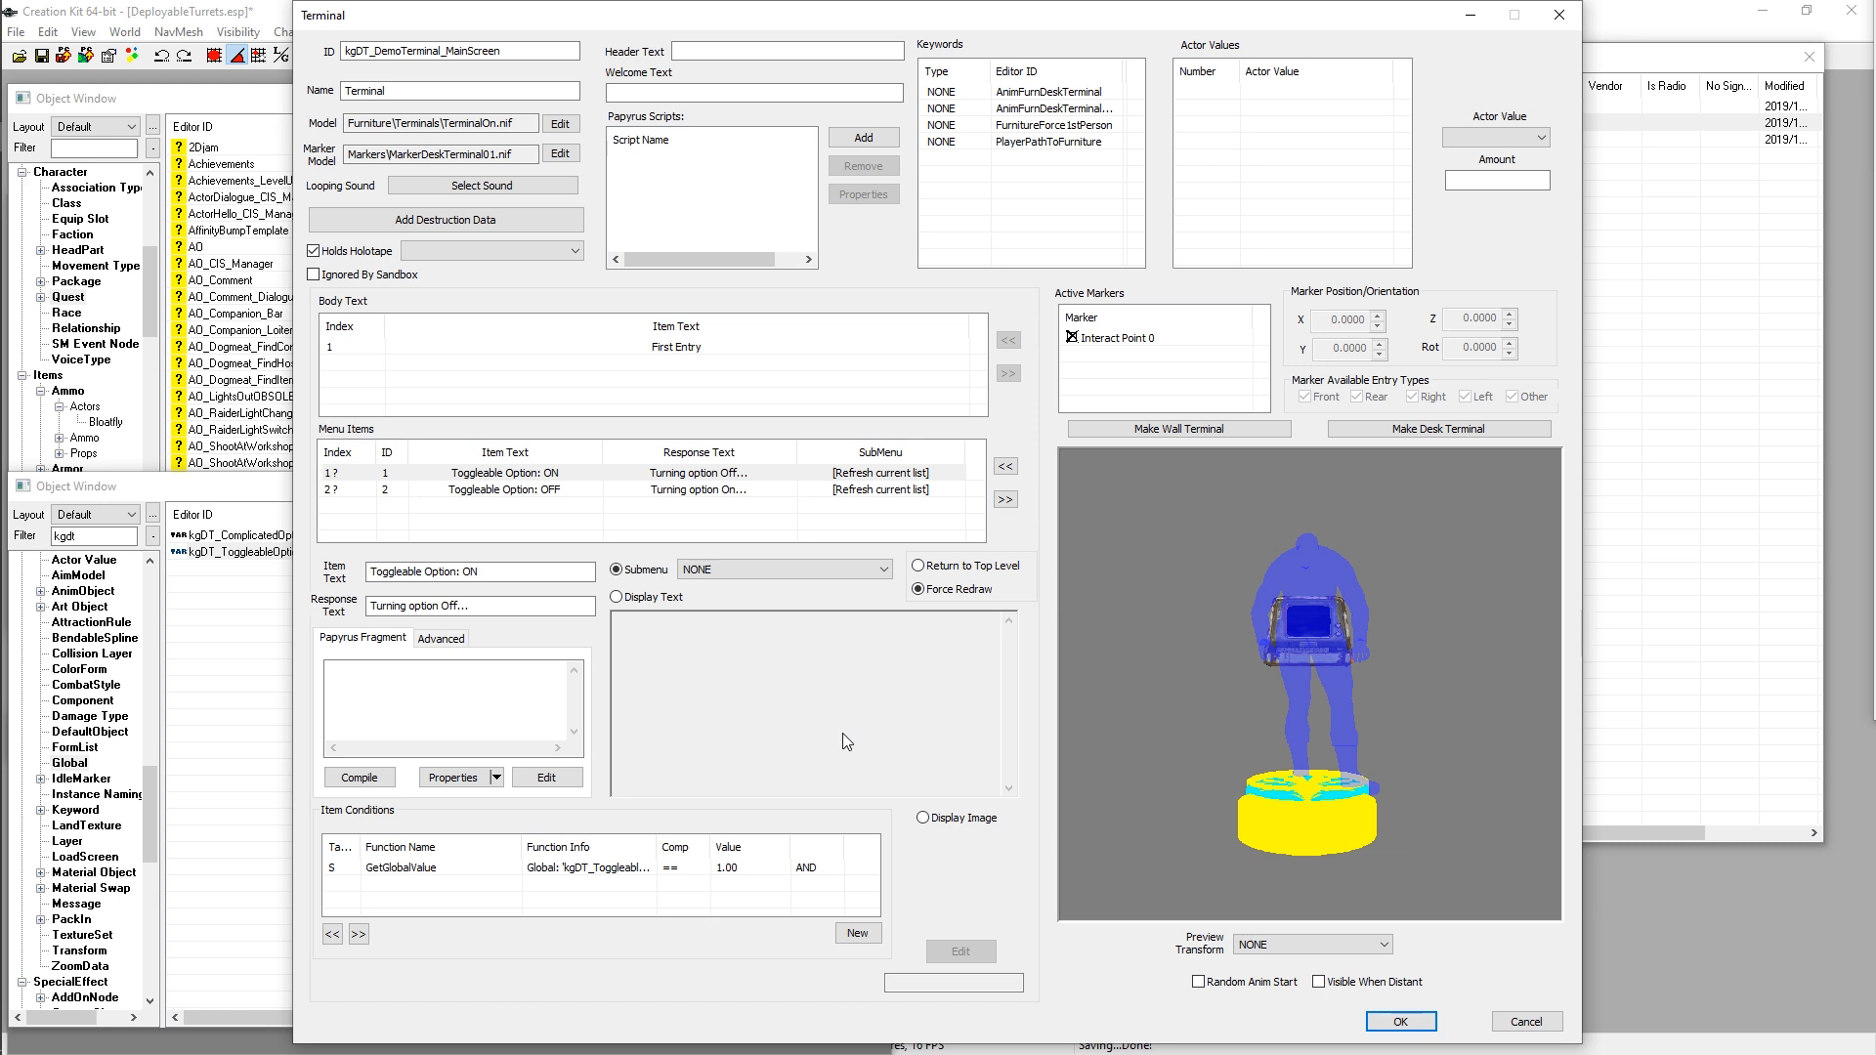
Step: Compile the placeholder Papyrus fragment "int x" for the Toggleable Option: ON item, and save and reopen the terminal
left_click(441, 693)
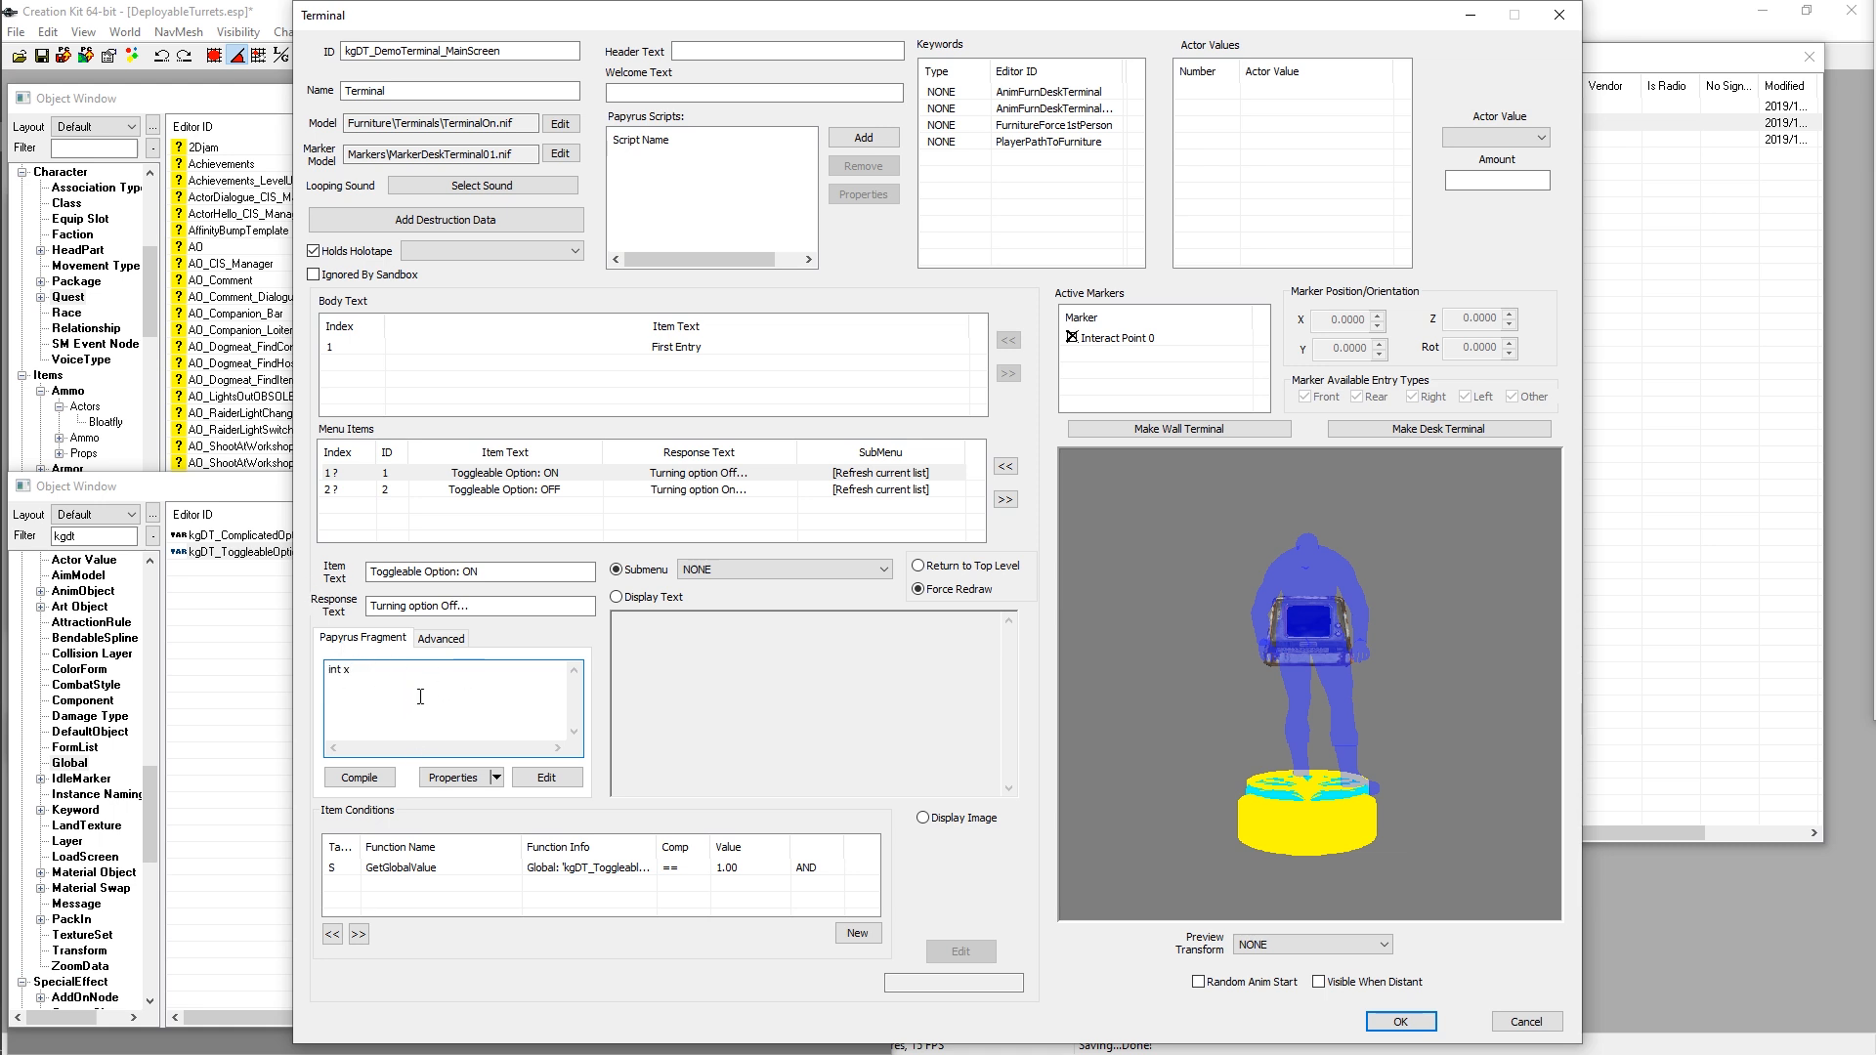
left_click(375, 781)
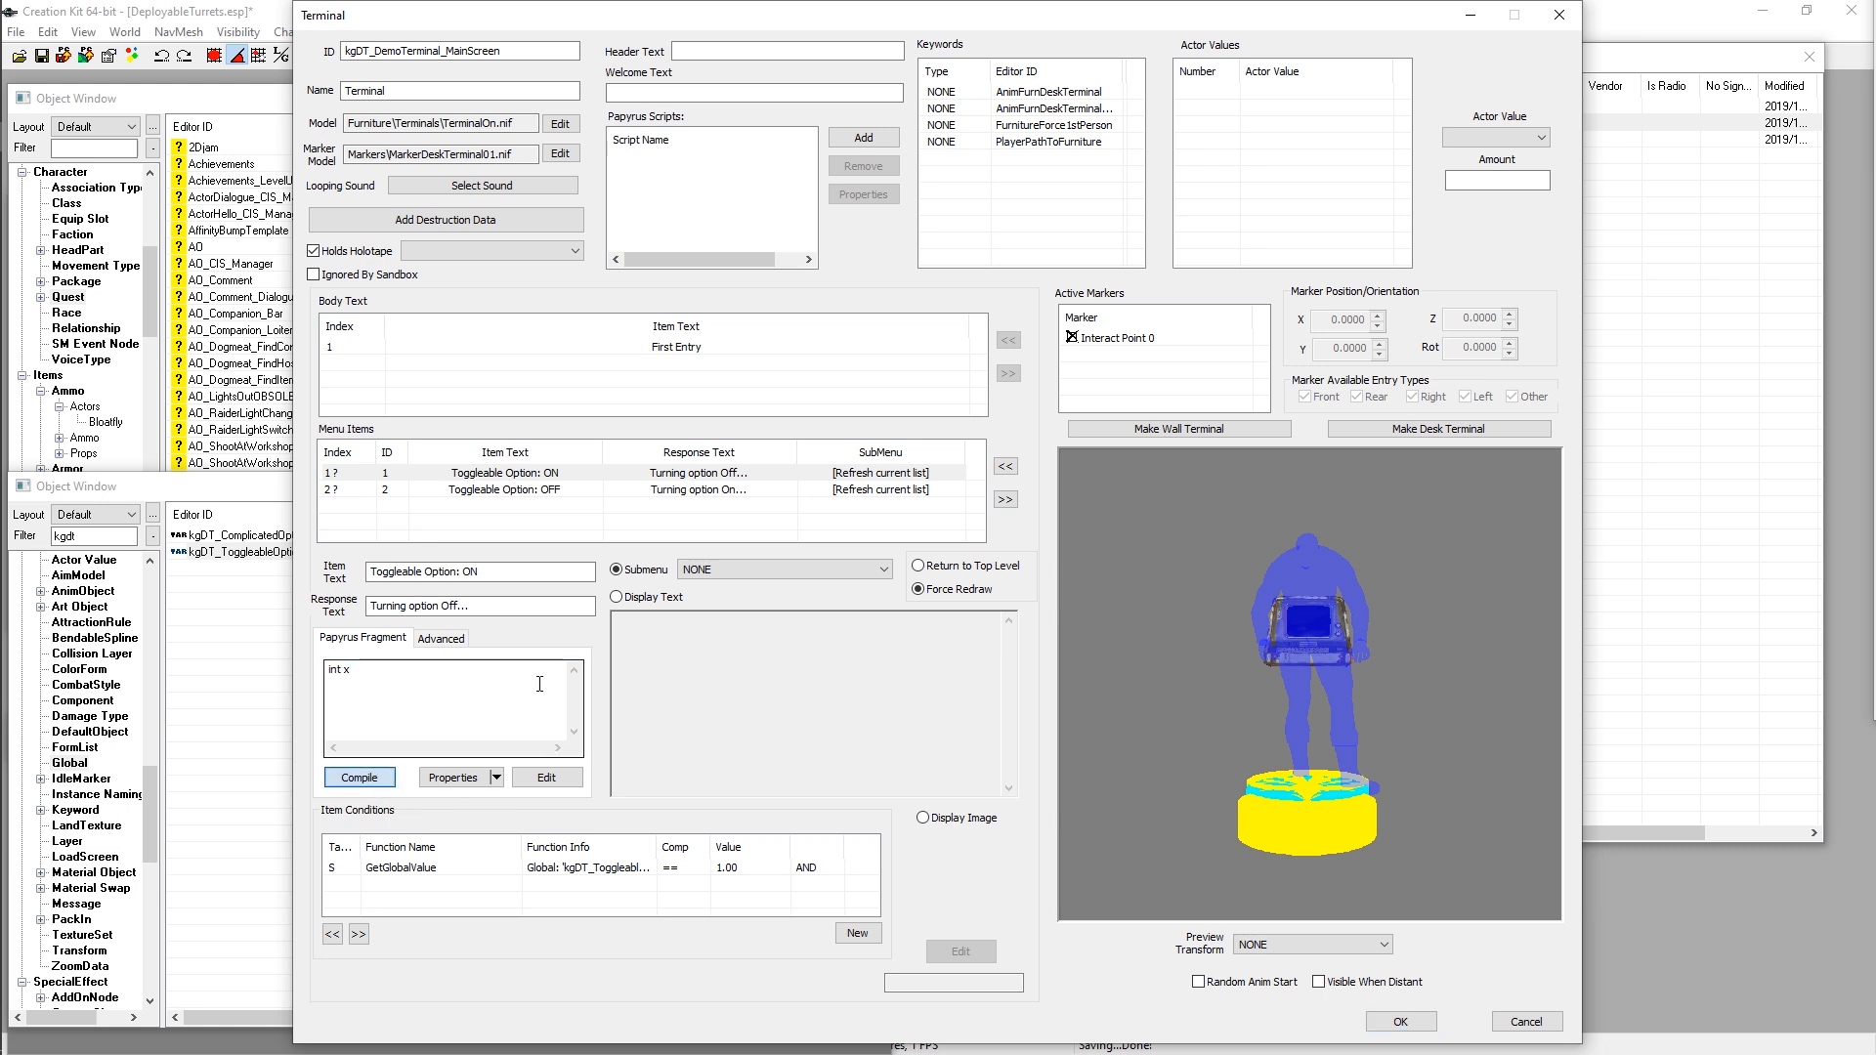
left_click(387, 665)
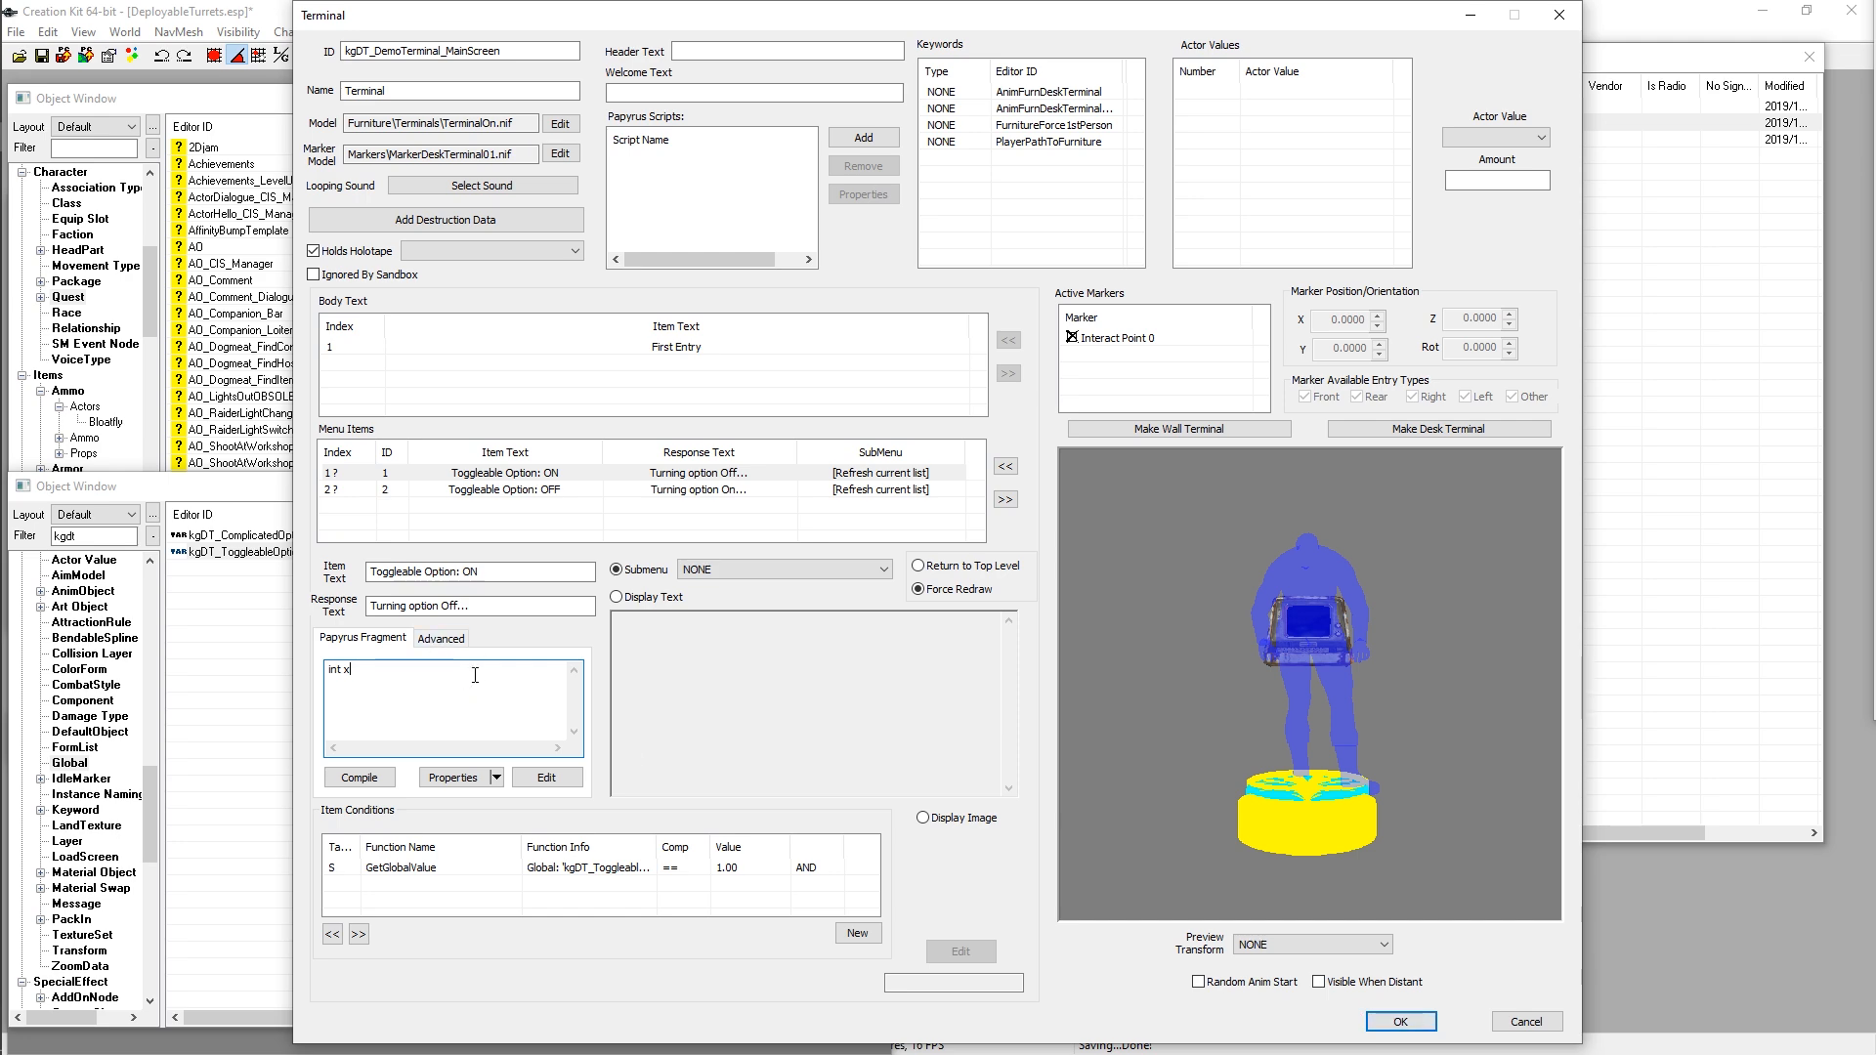
left_click(1407, 1024)
left_click(745, 545)
double_click(705, 125)
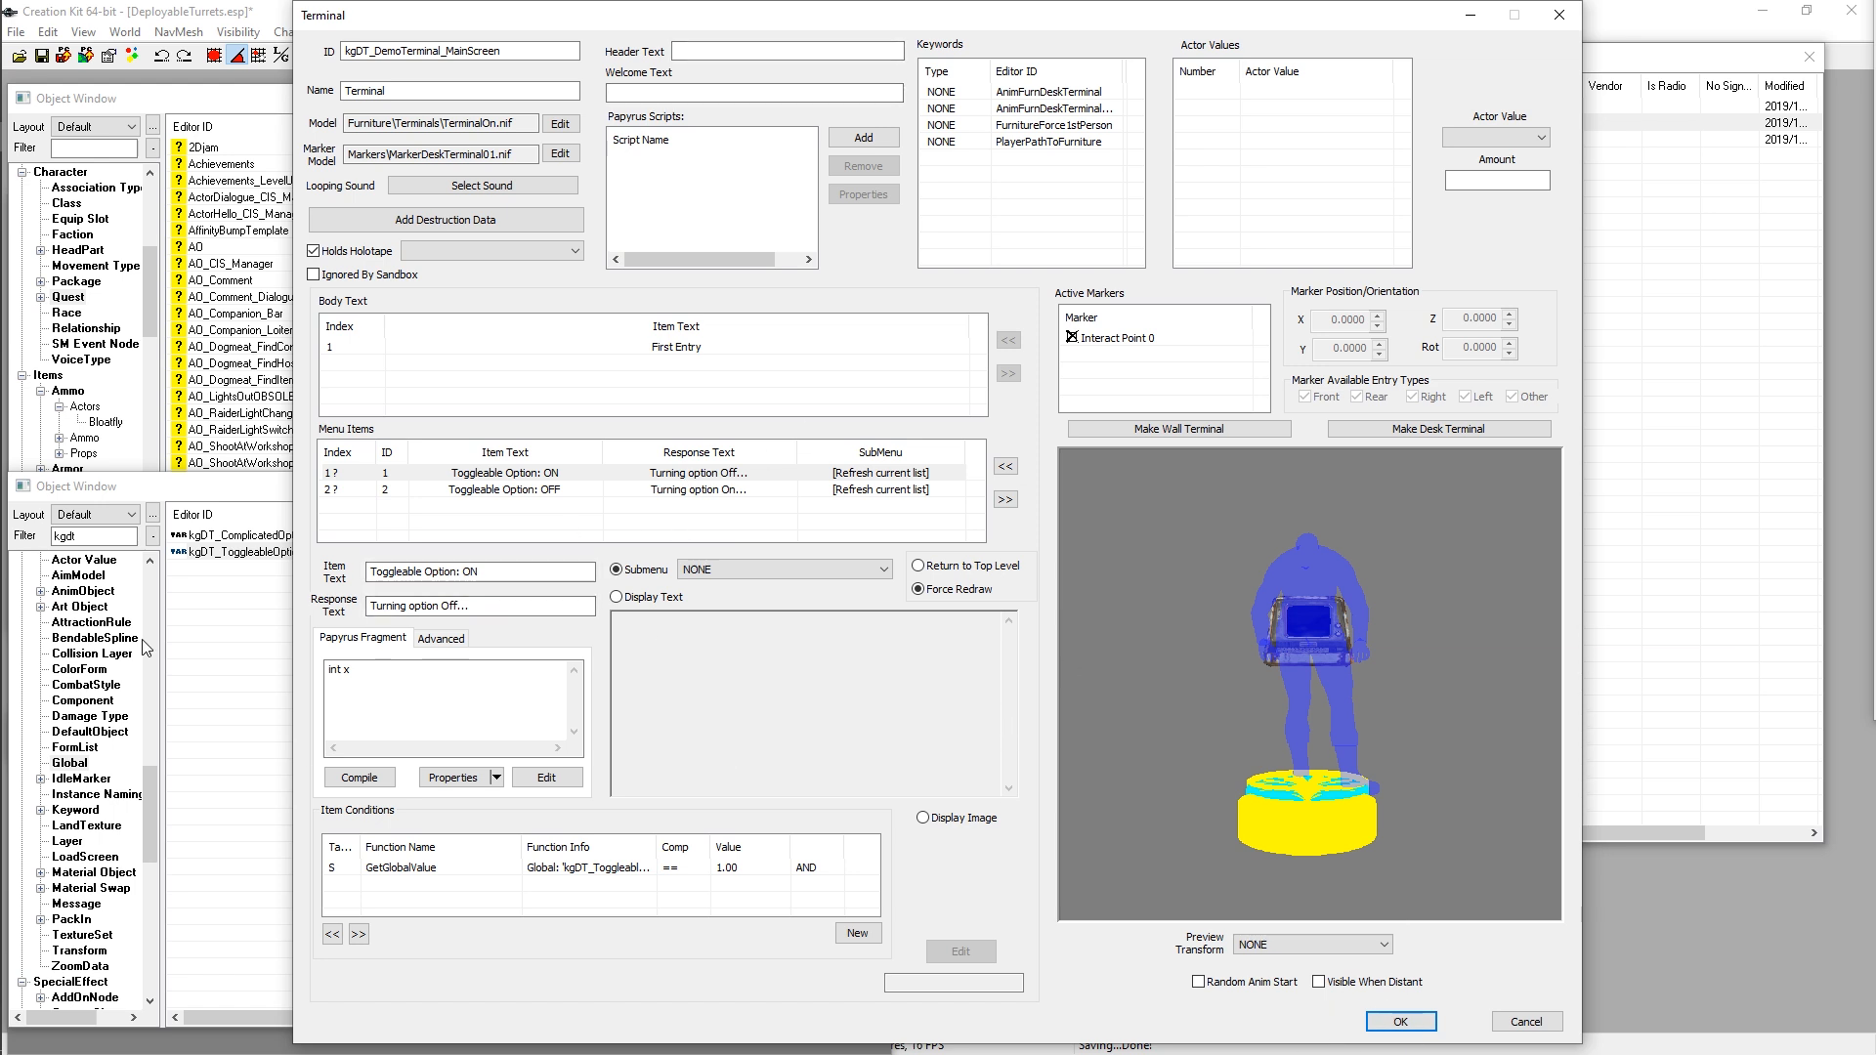
Step: Examine the script name and function name generated for the Toggleable Option: ON item's Papyrus fragment
left_click(442, 639)
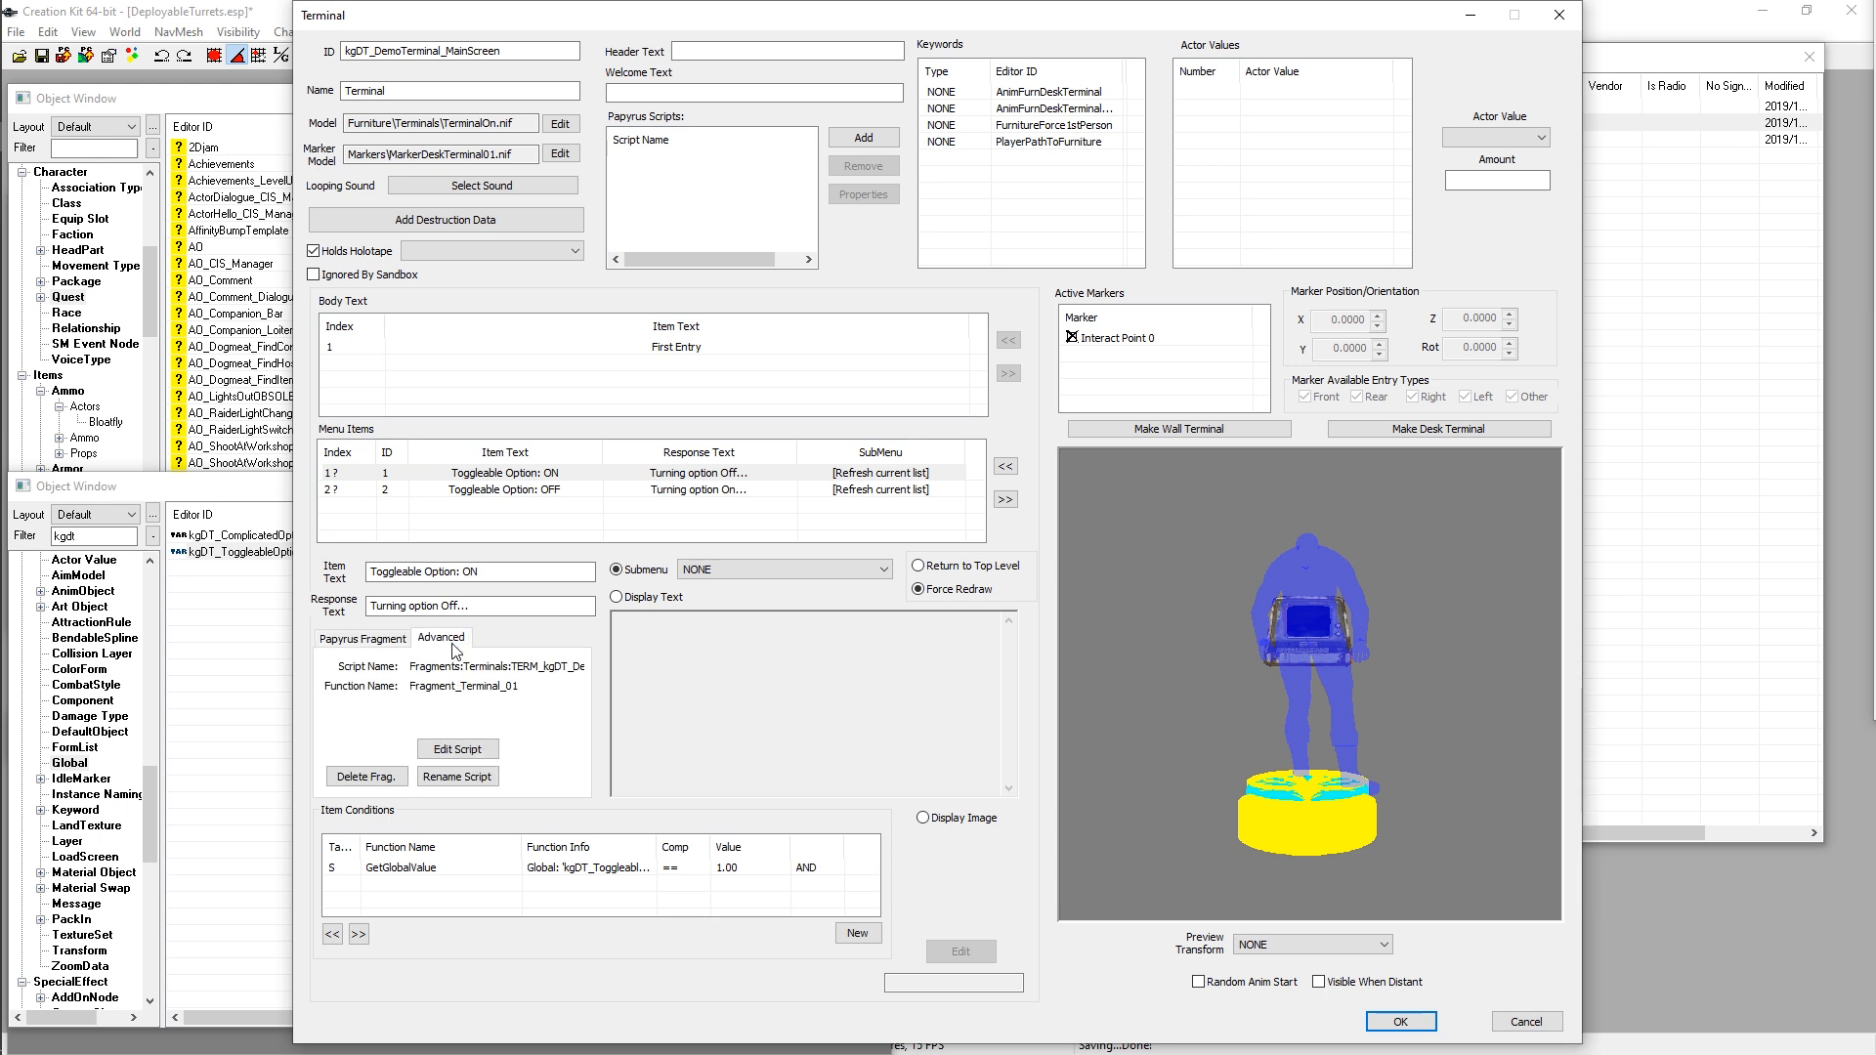
left_click(401, 641)
left_click(455, 645)
left_click(362, 645)
left_click(448, 645)
Step: Rename the fragment script's namespace to DeployableTurrets:Fragments:Terminals
left_click(457, 776)
left_click_drag(481, 110, 384, 110)
left_click(383, 110)
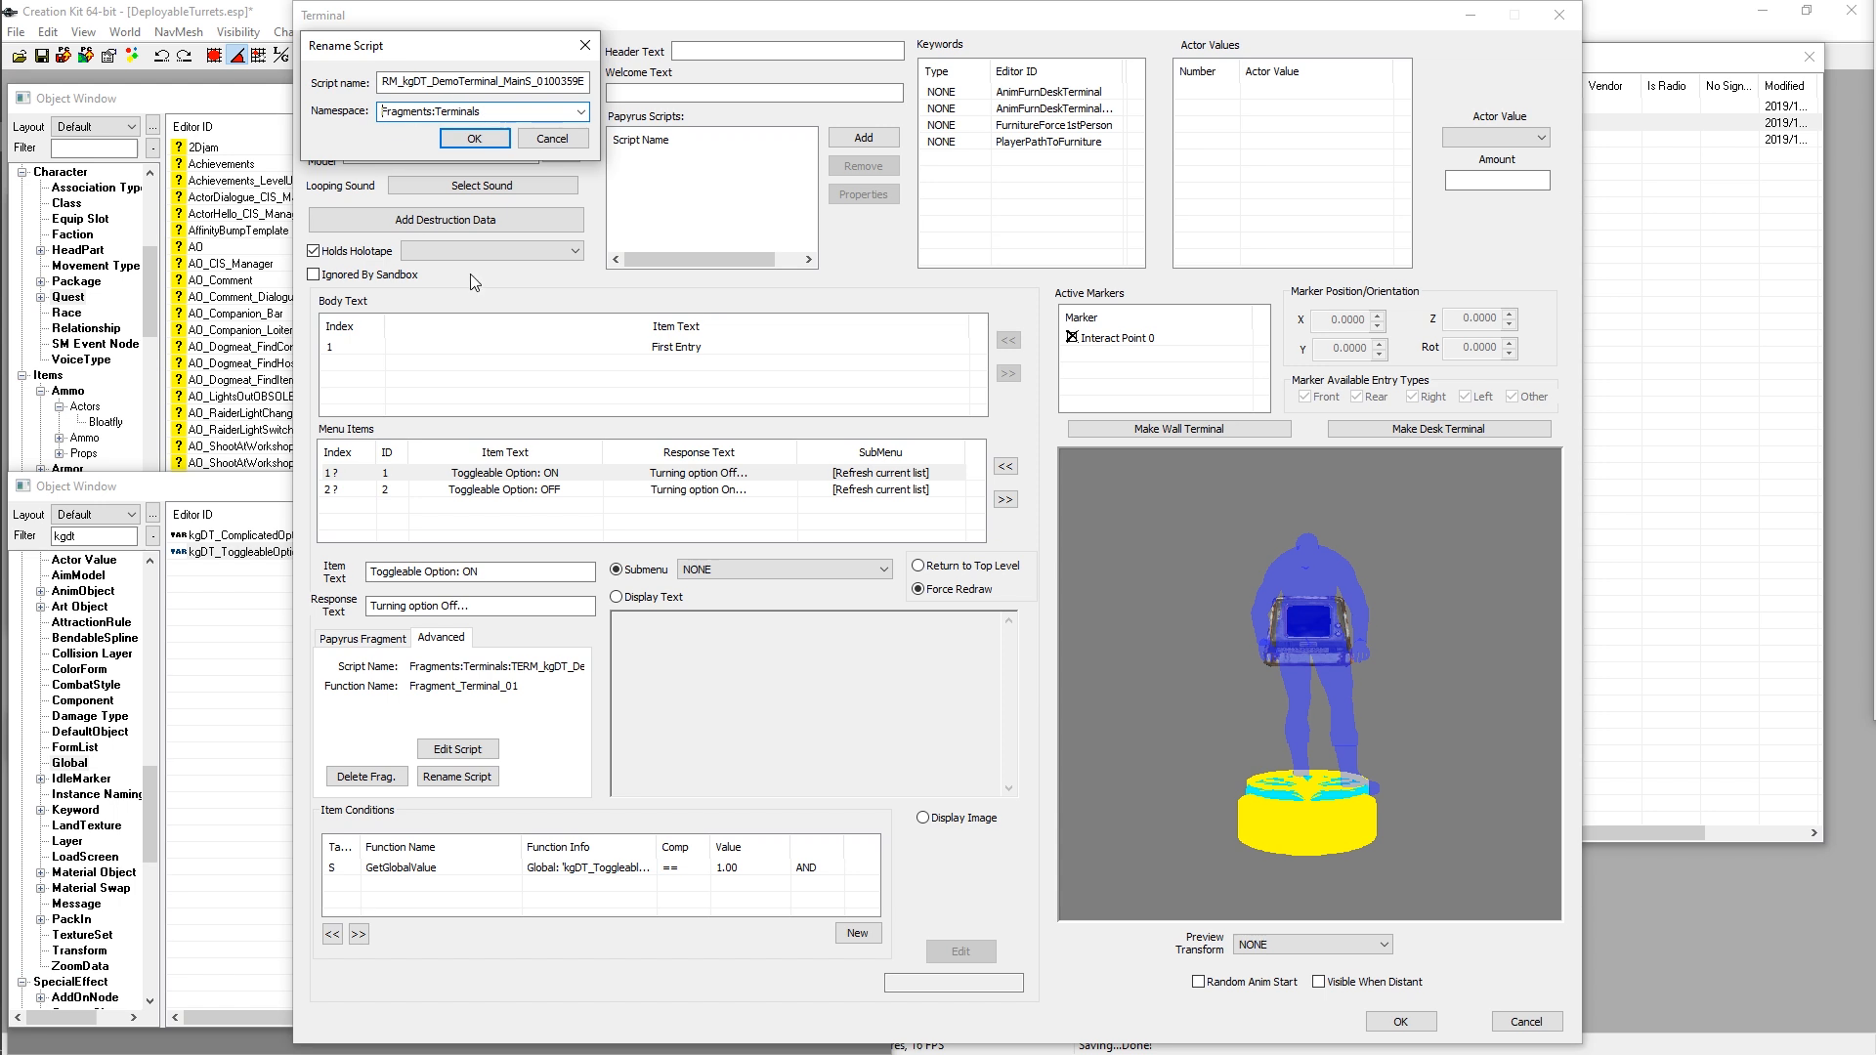
type("DeployableTurrets:")
left_click_drag(471, 111, 355, 110)
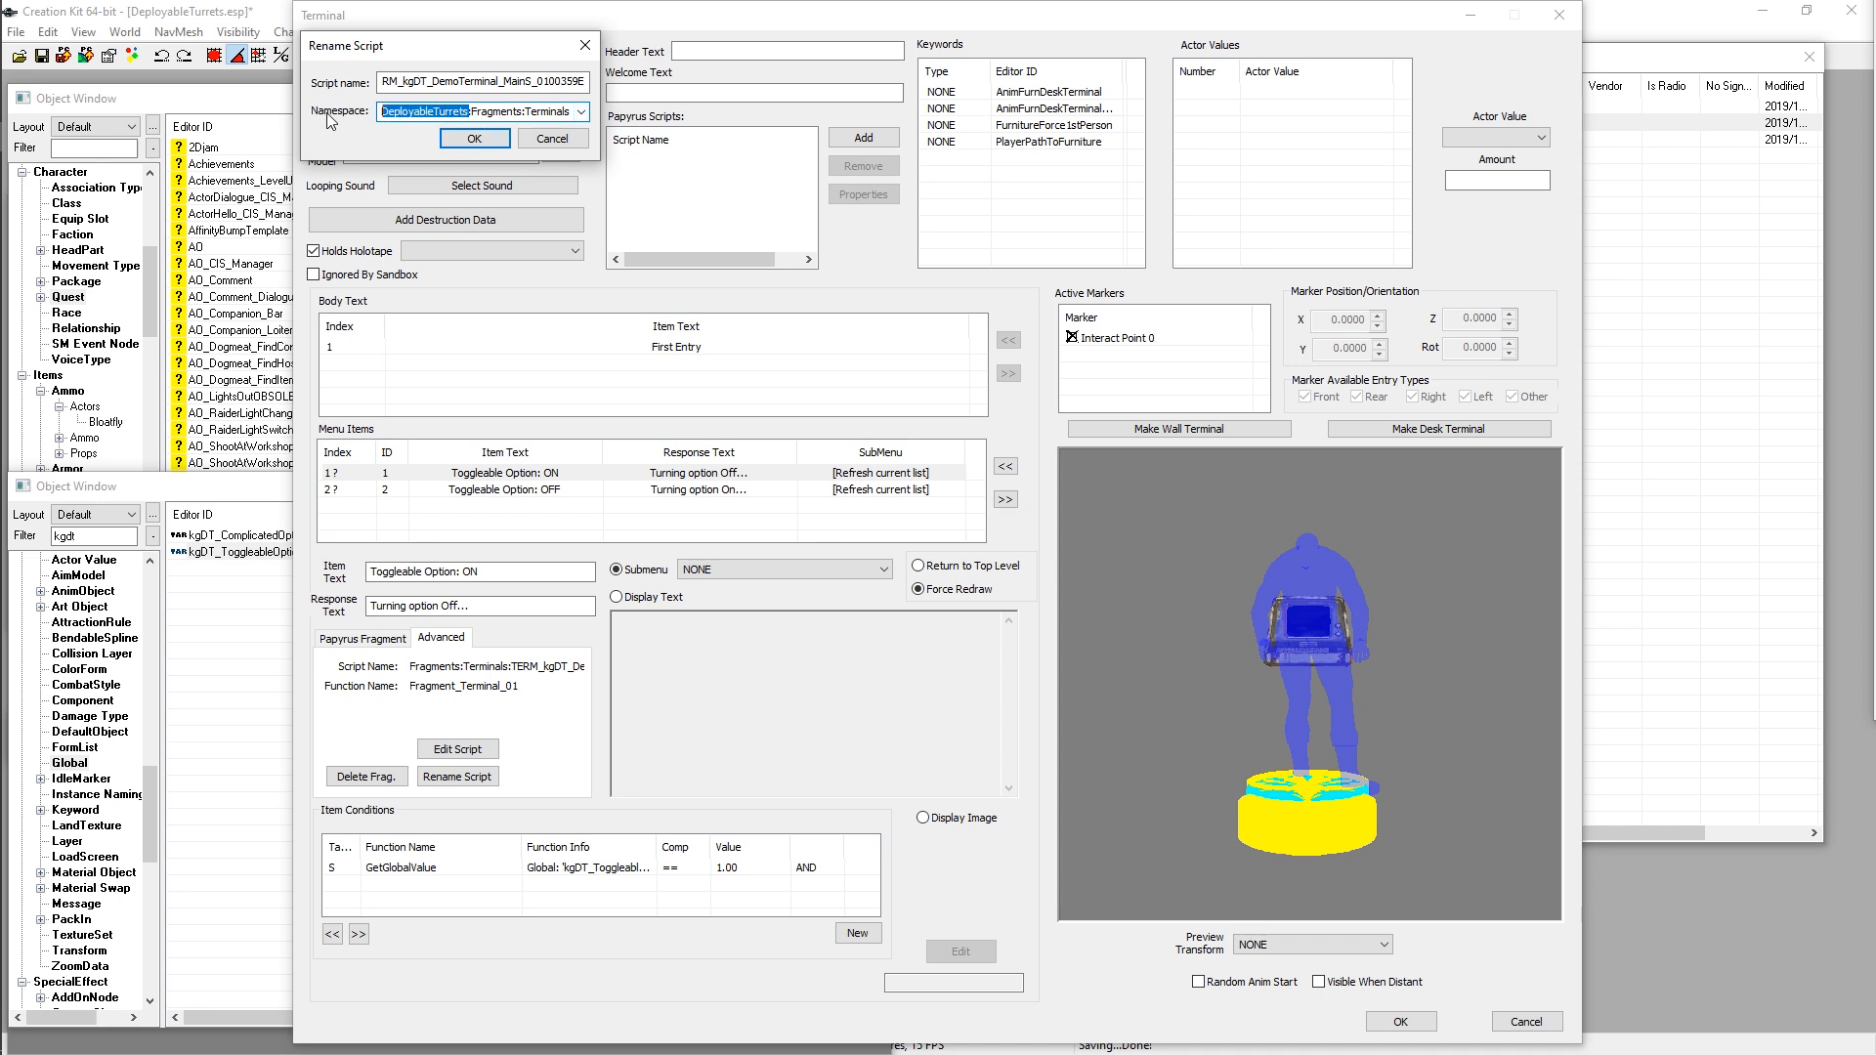
left_click(471, 112)
left_click_drag(467, 110, 332, 113)
left_click_drag(472, 111, 594, 127)
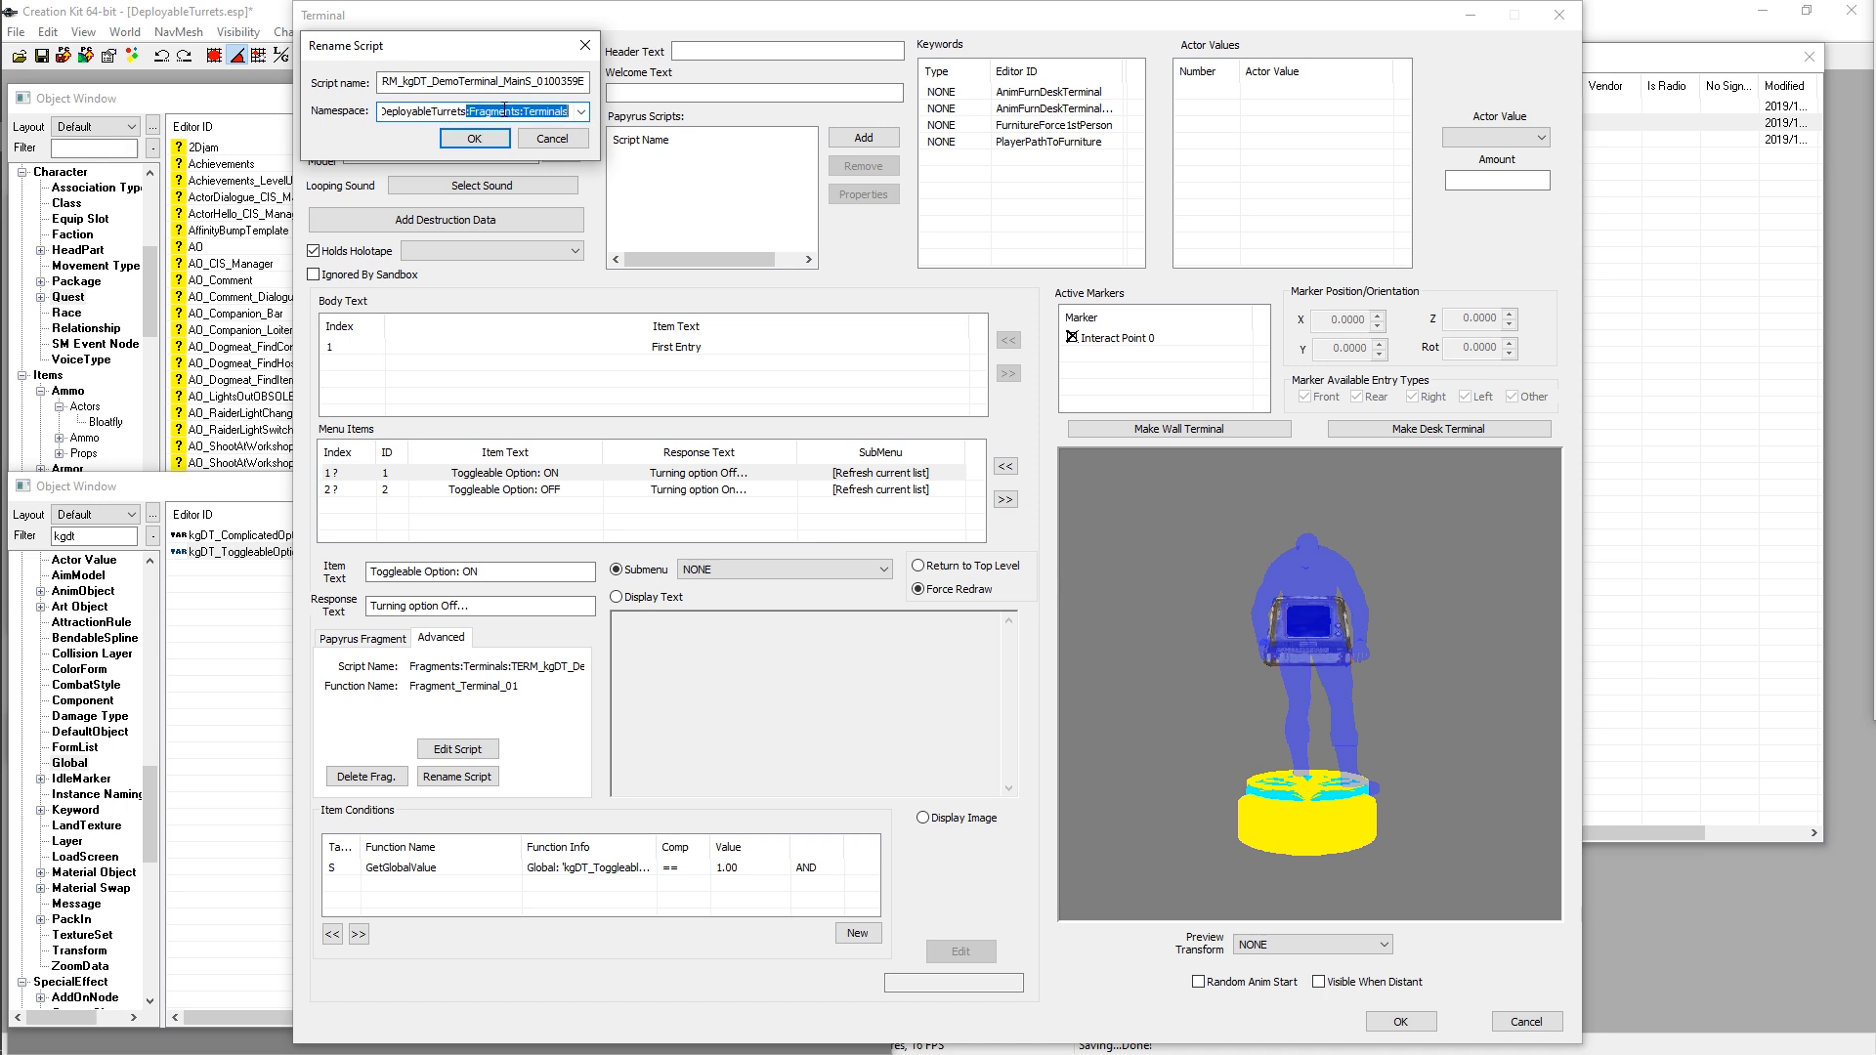
left_click(434, 113)
left_click_drag(466, 112, 212, 121)
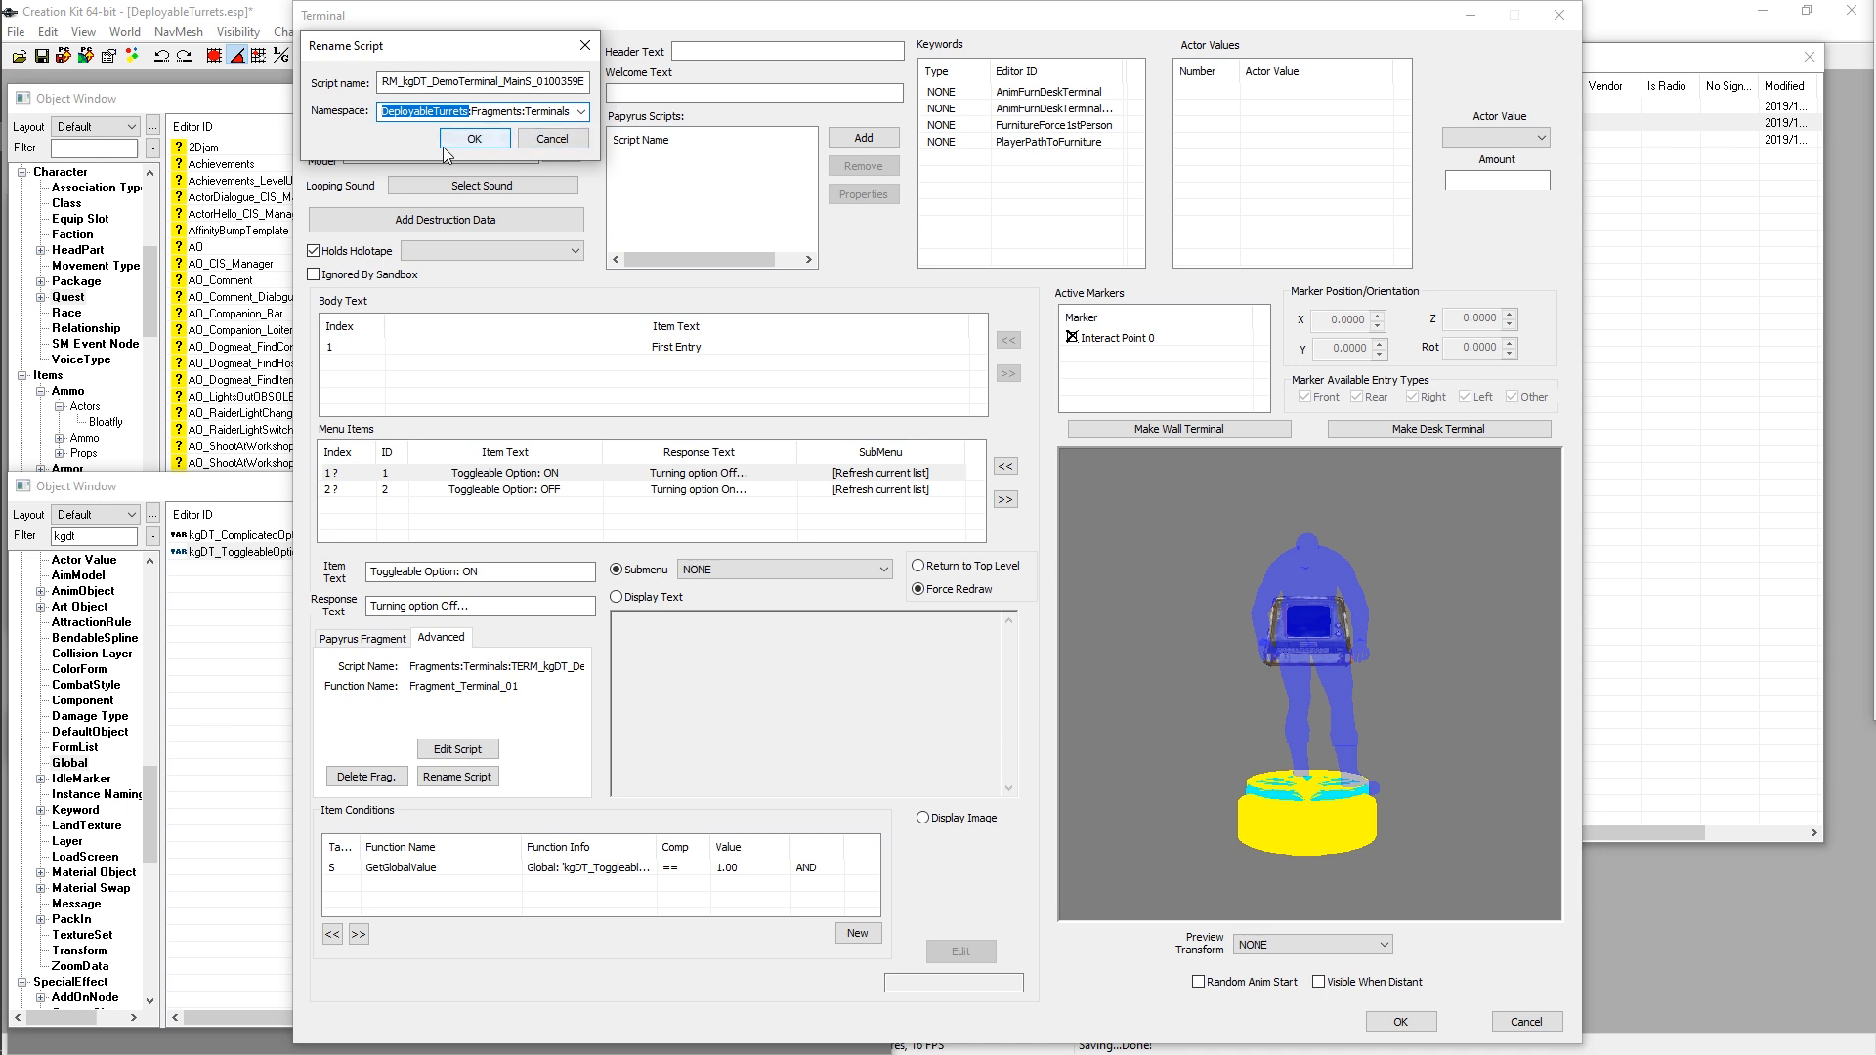
left_click(469, 142)
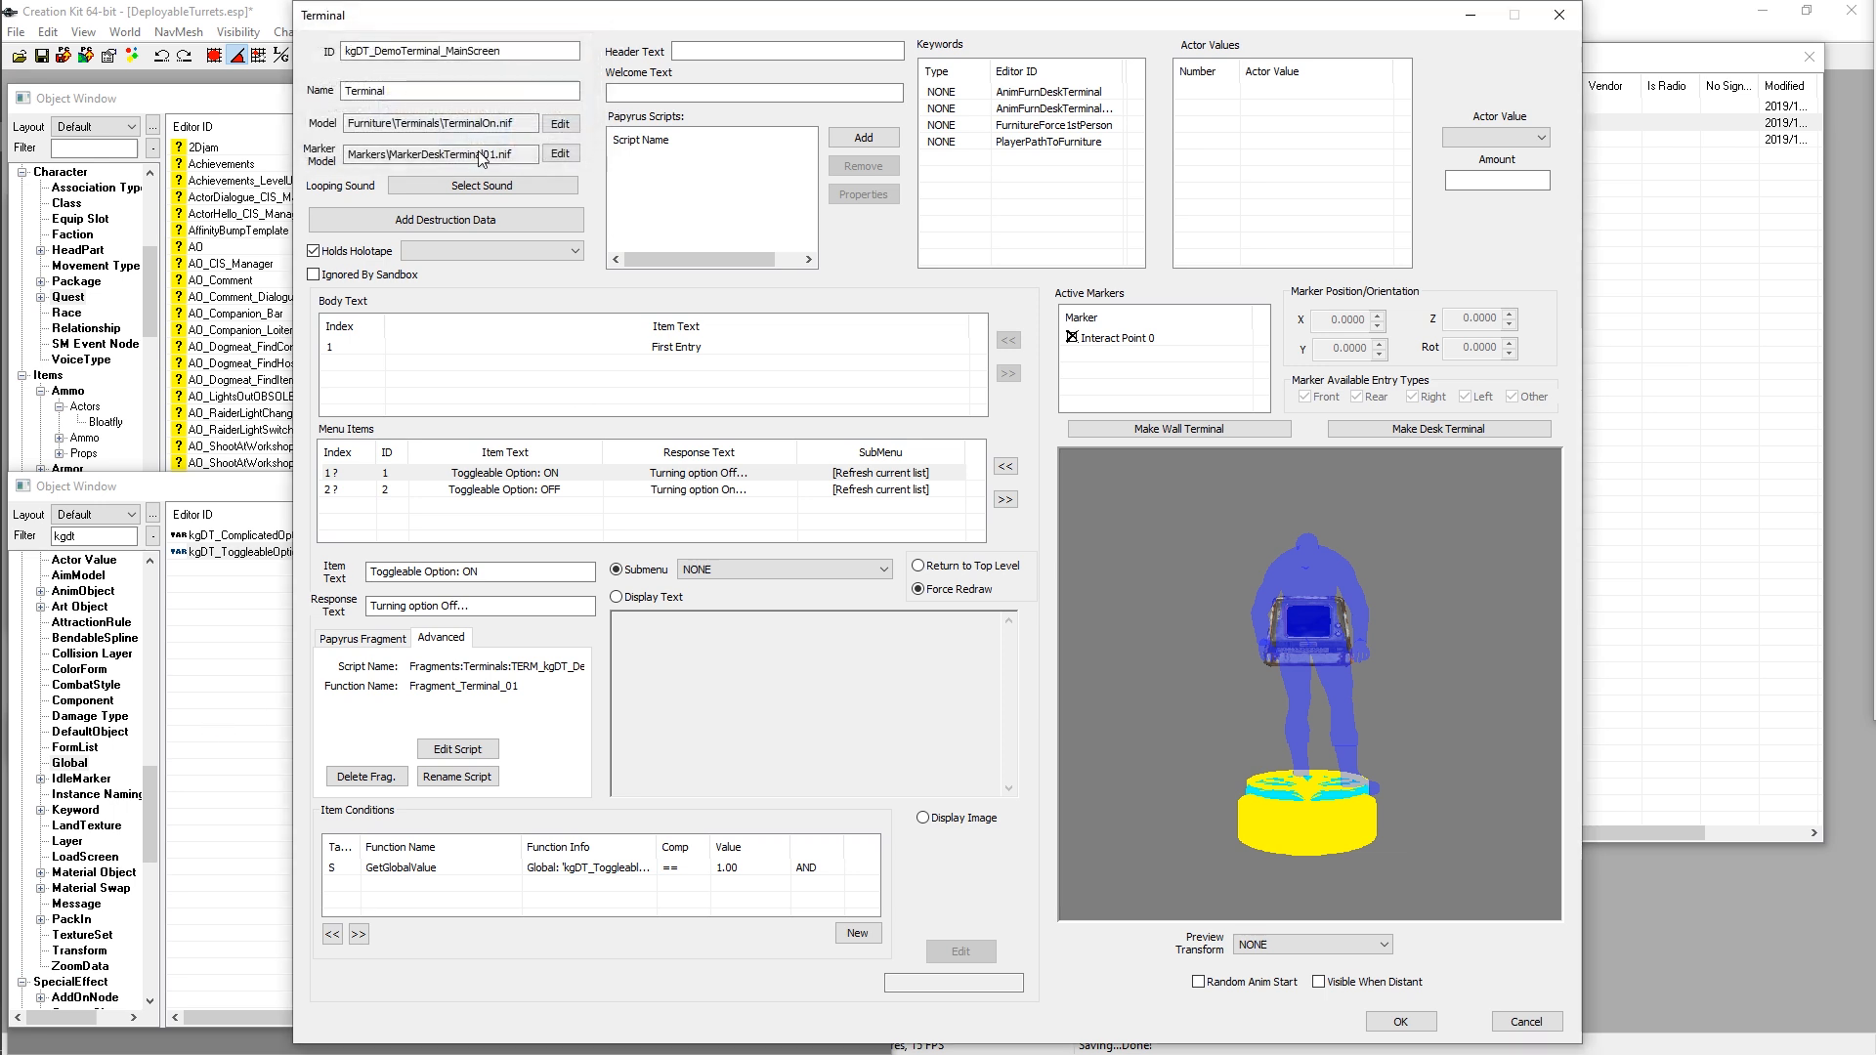
Step: Check the renamed script's full name and the fragment code of the Toggleable Option: ON item
left_click(363, 638)
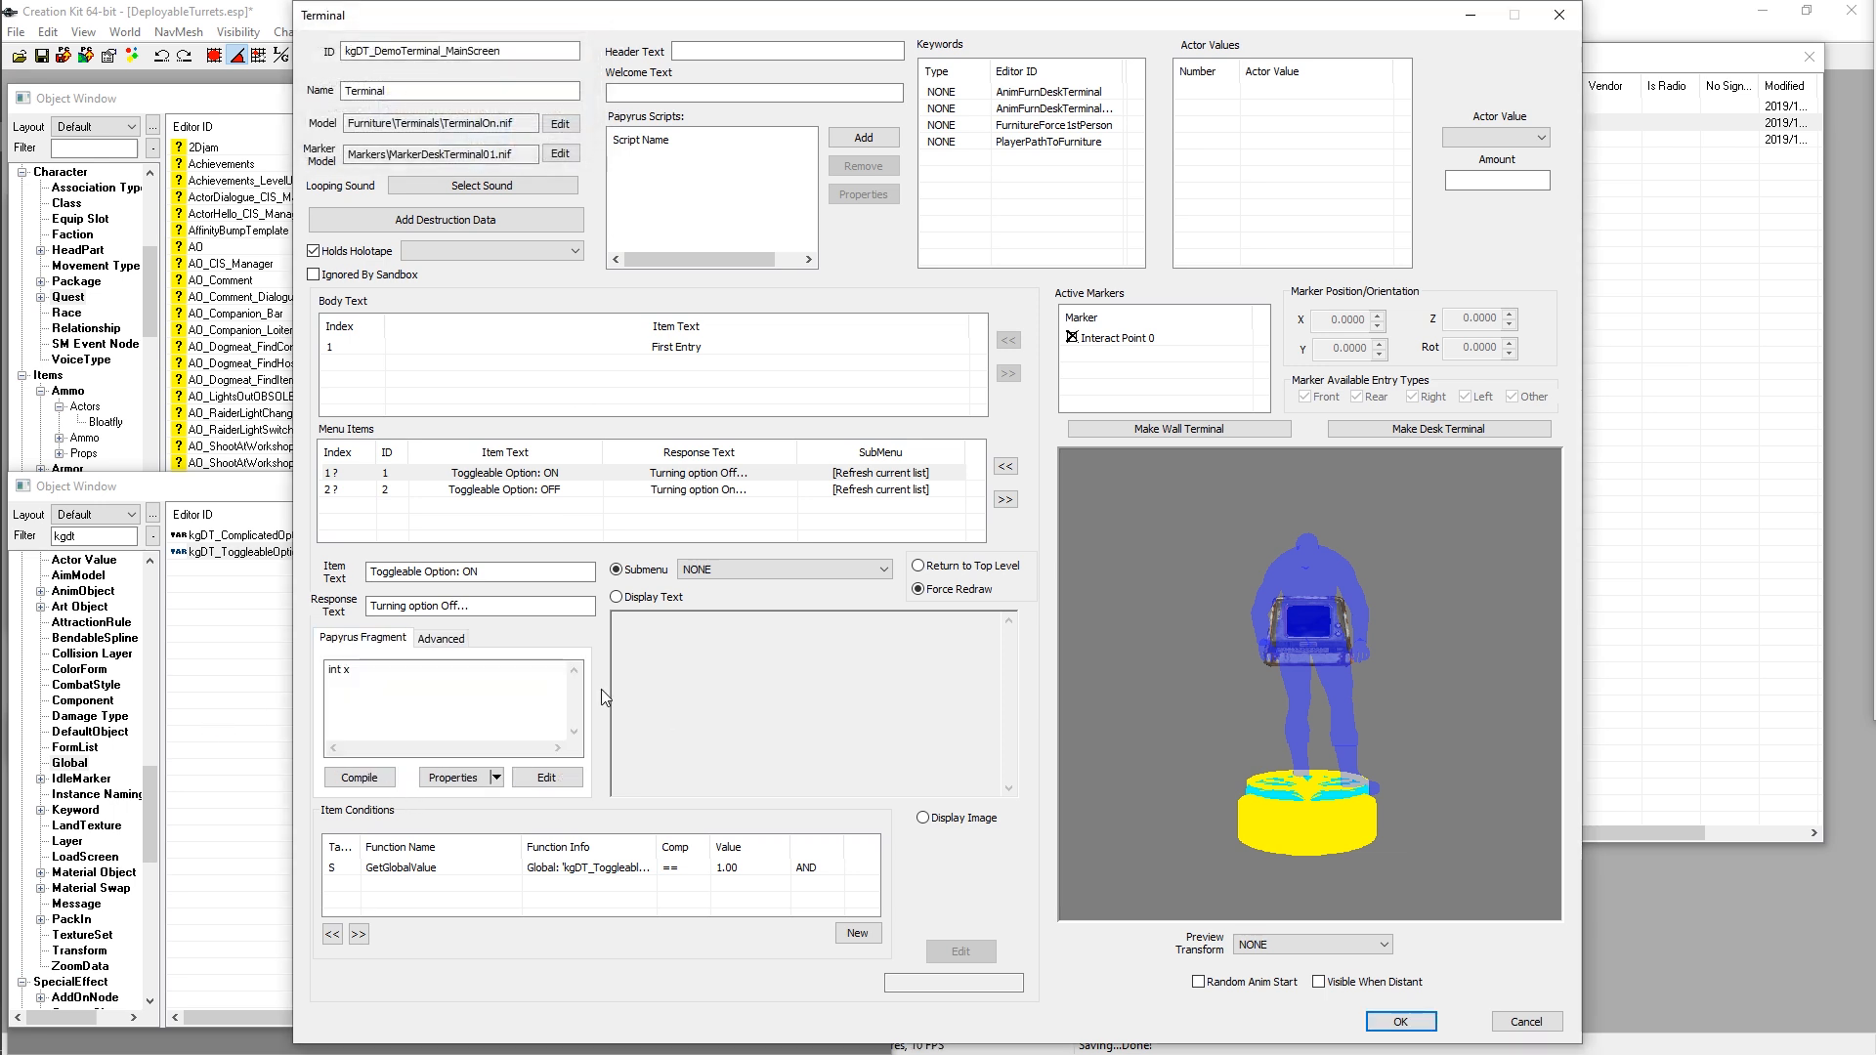
left_click(441, 639)
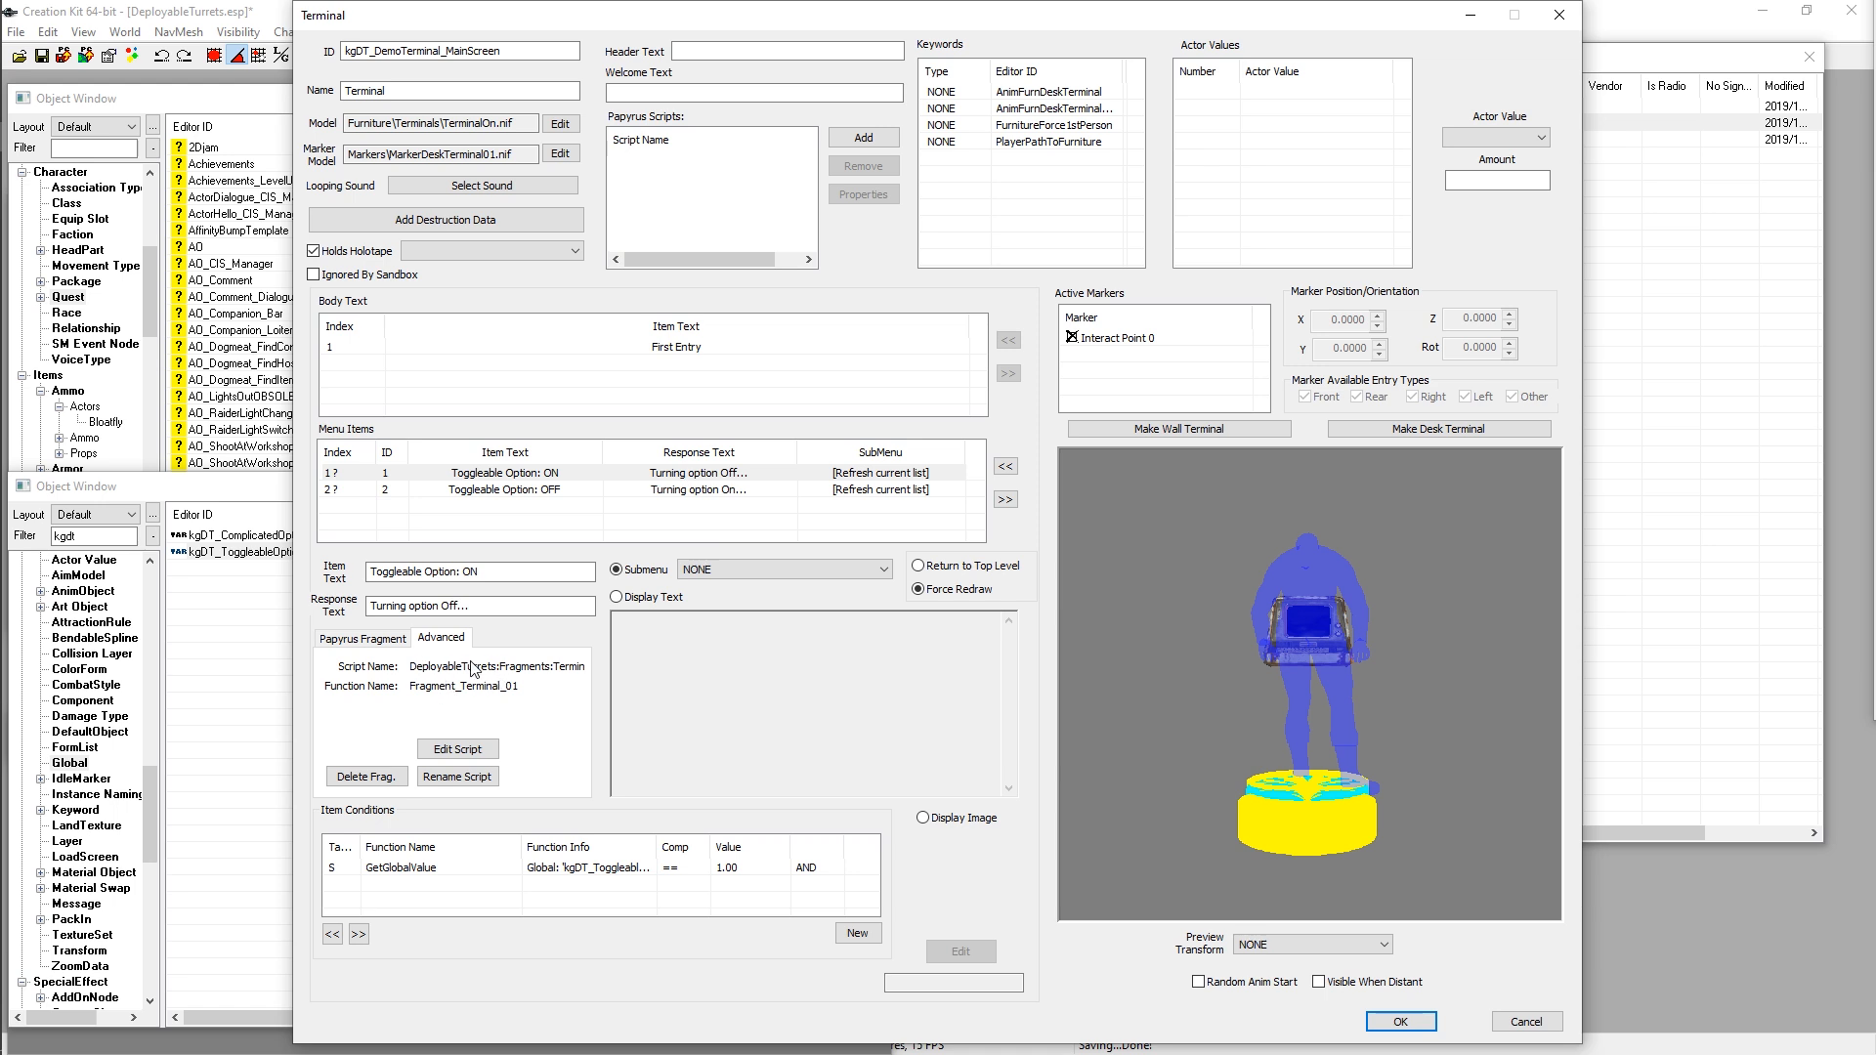
left_click(404, 645)
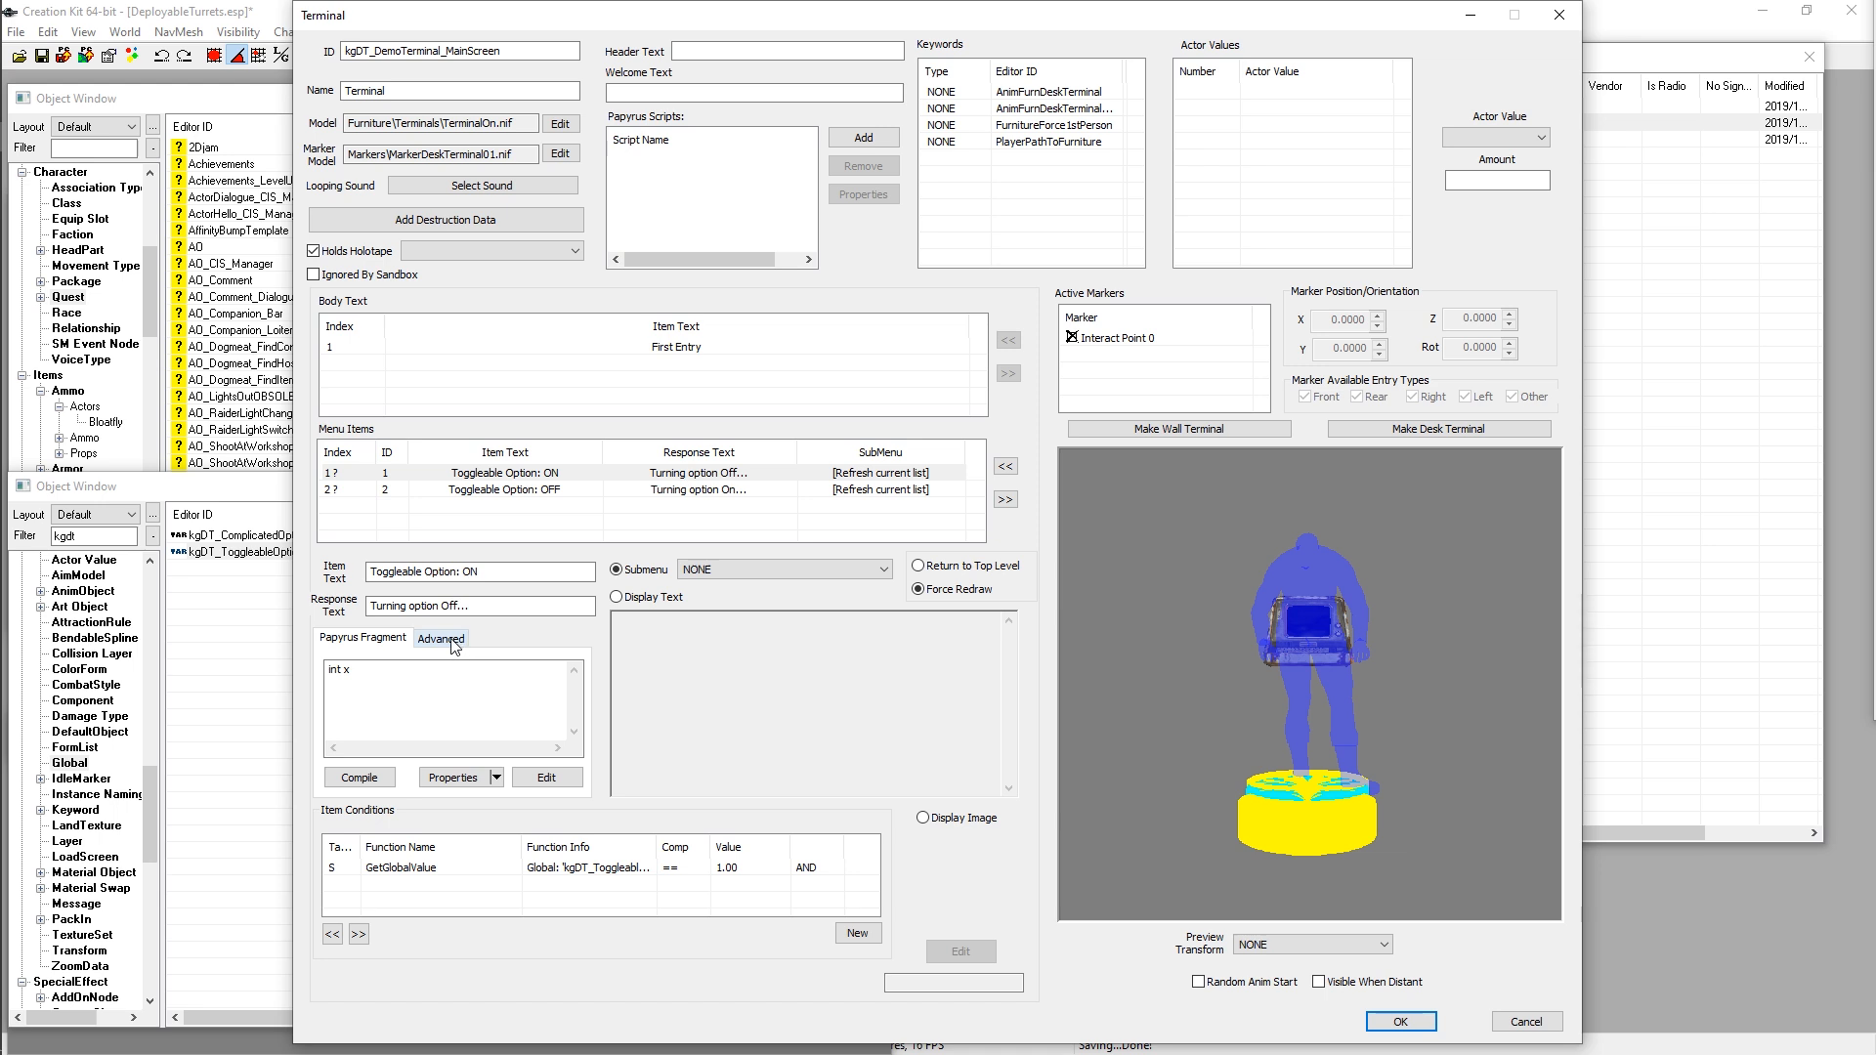
left_click(437, 643)
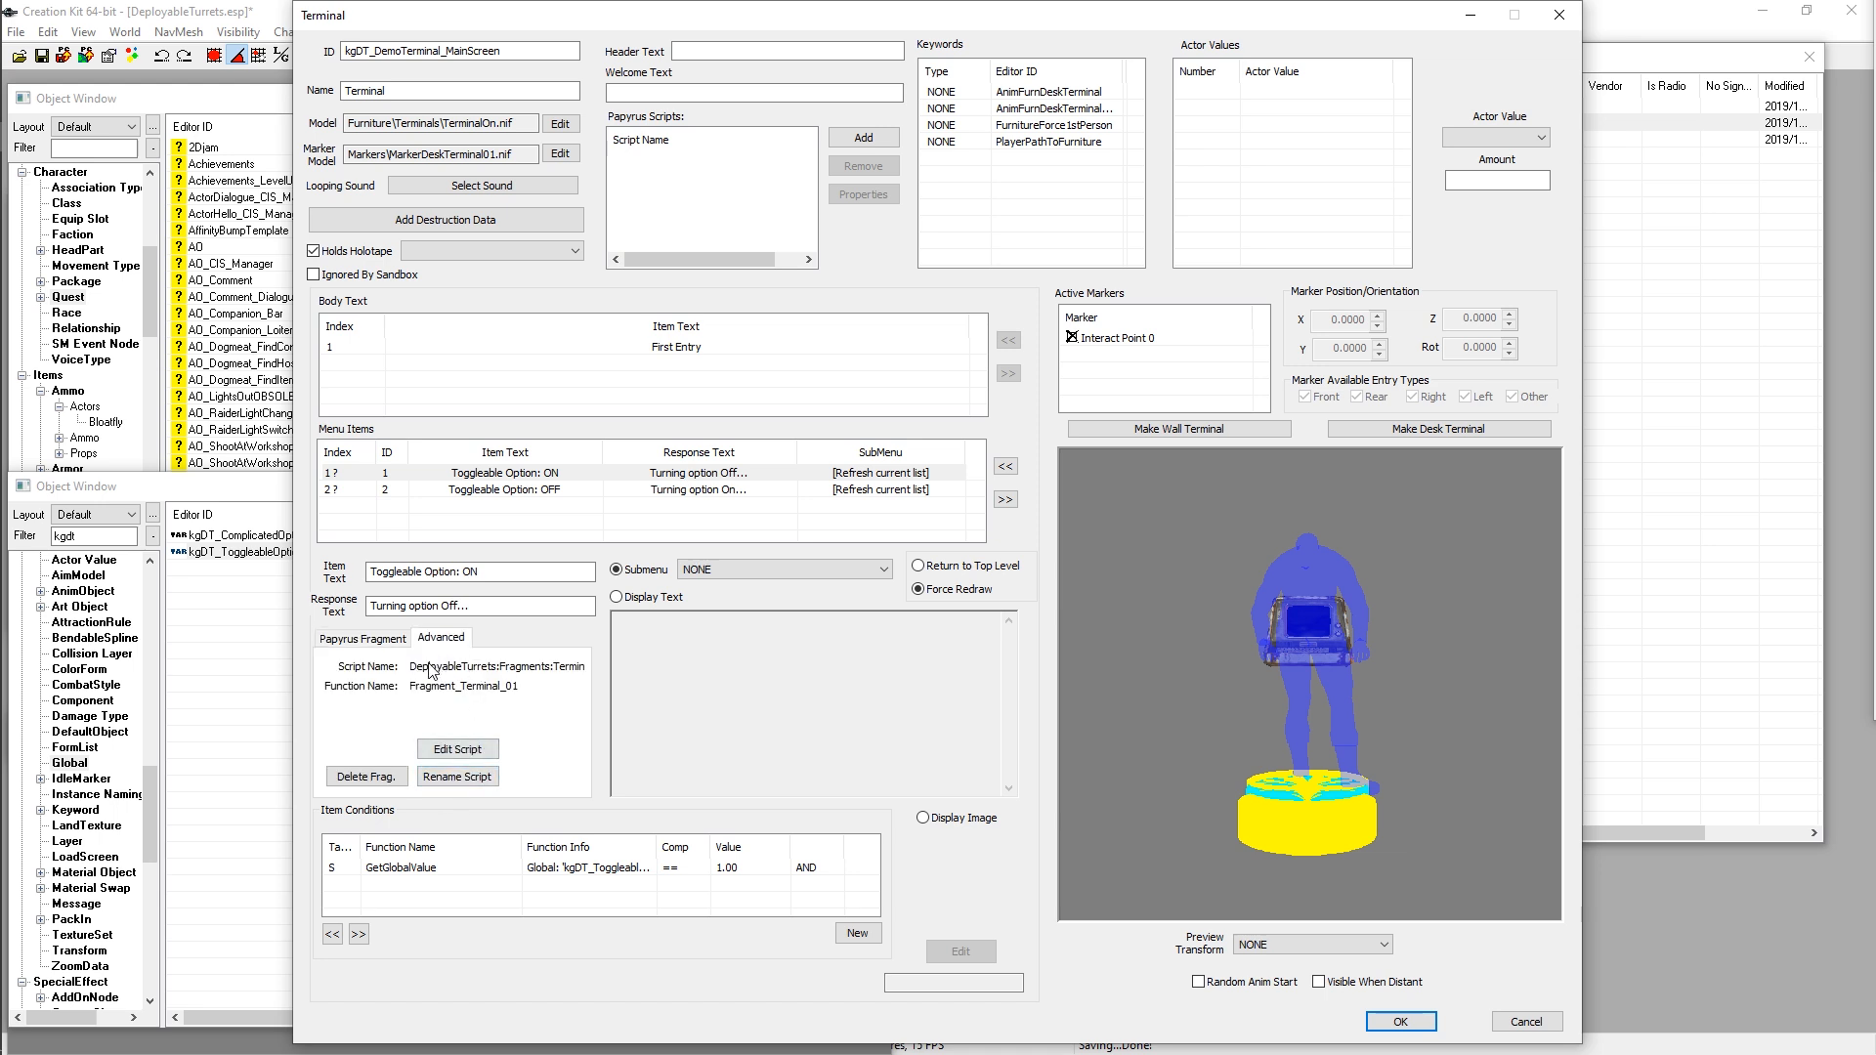
left_click(378, 646)
left_click(431, 674)
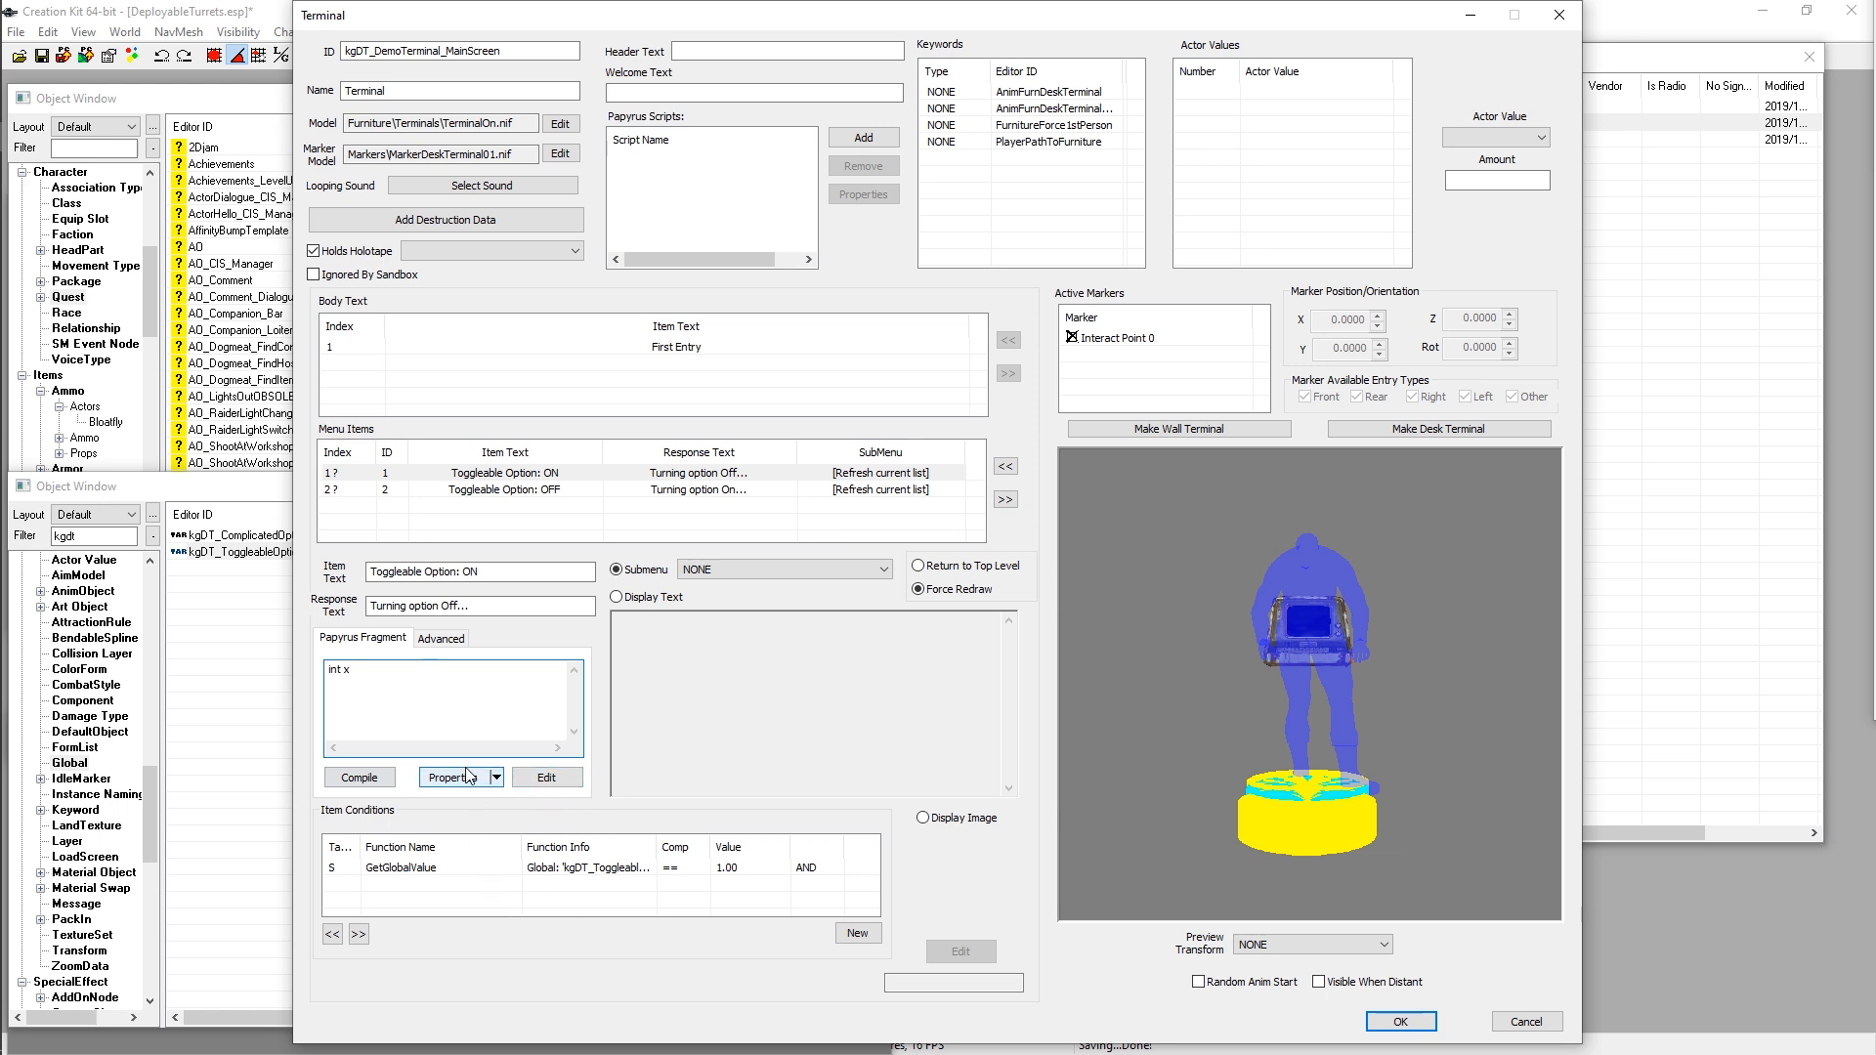
Step: Open the properties of the Toggleable Option: ON fragment script, keeping the Global list accessible beside the windows
left_click_drag(614, 23, 681, 26)
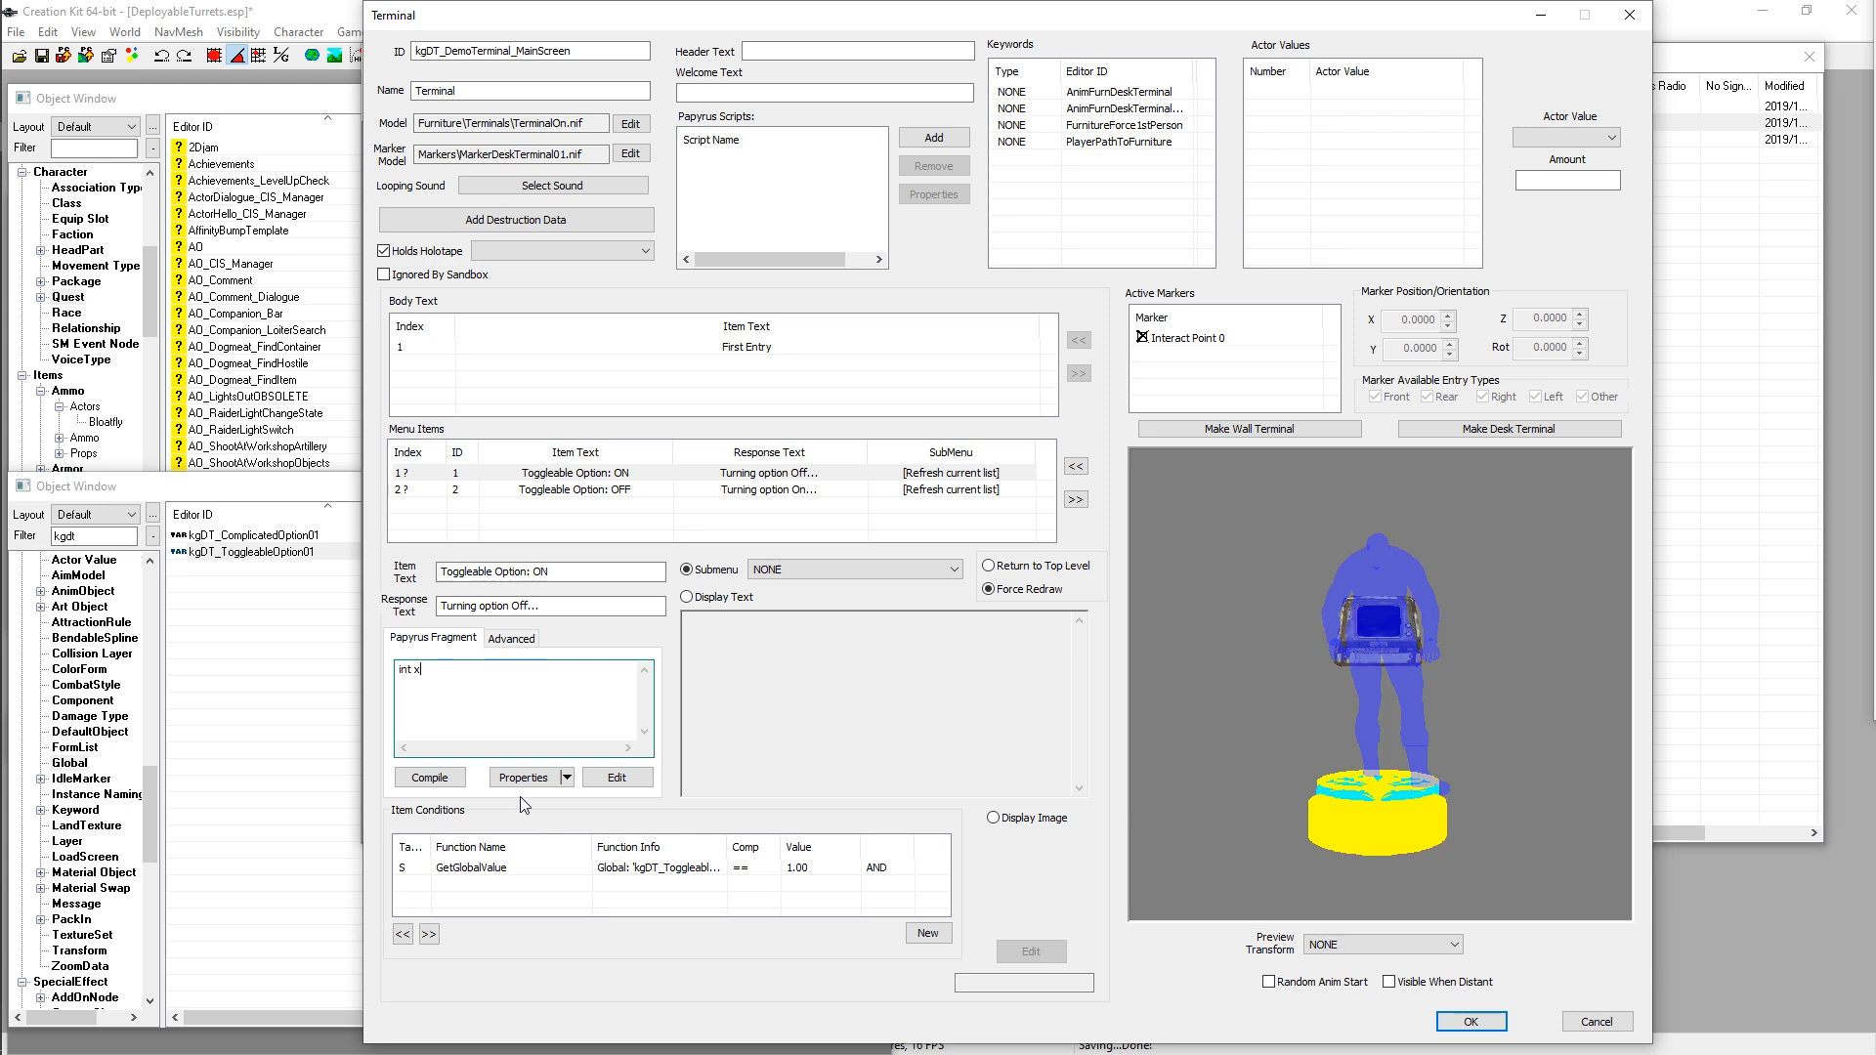
left_click_drag(423, 670, 401, 671)
left_click(583, 683)
left_click(519, 778)
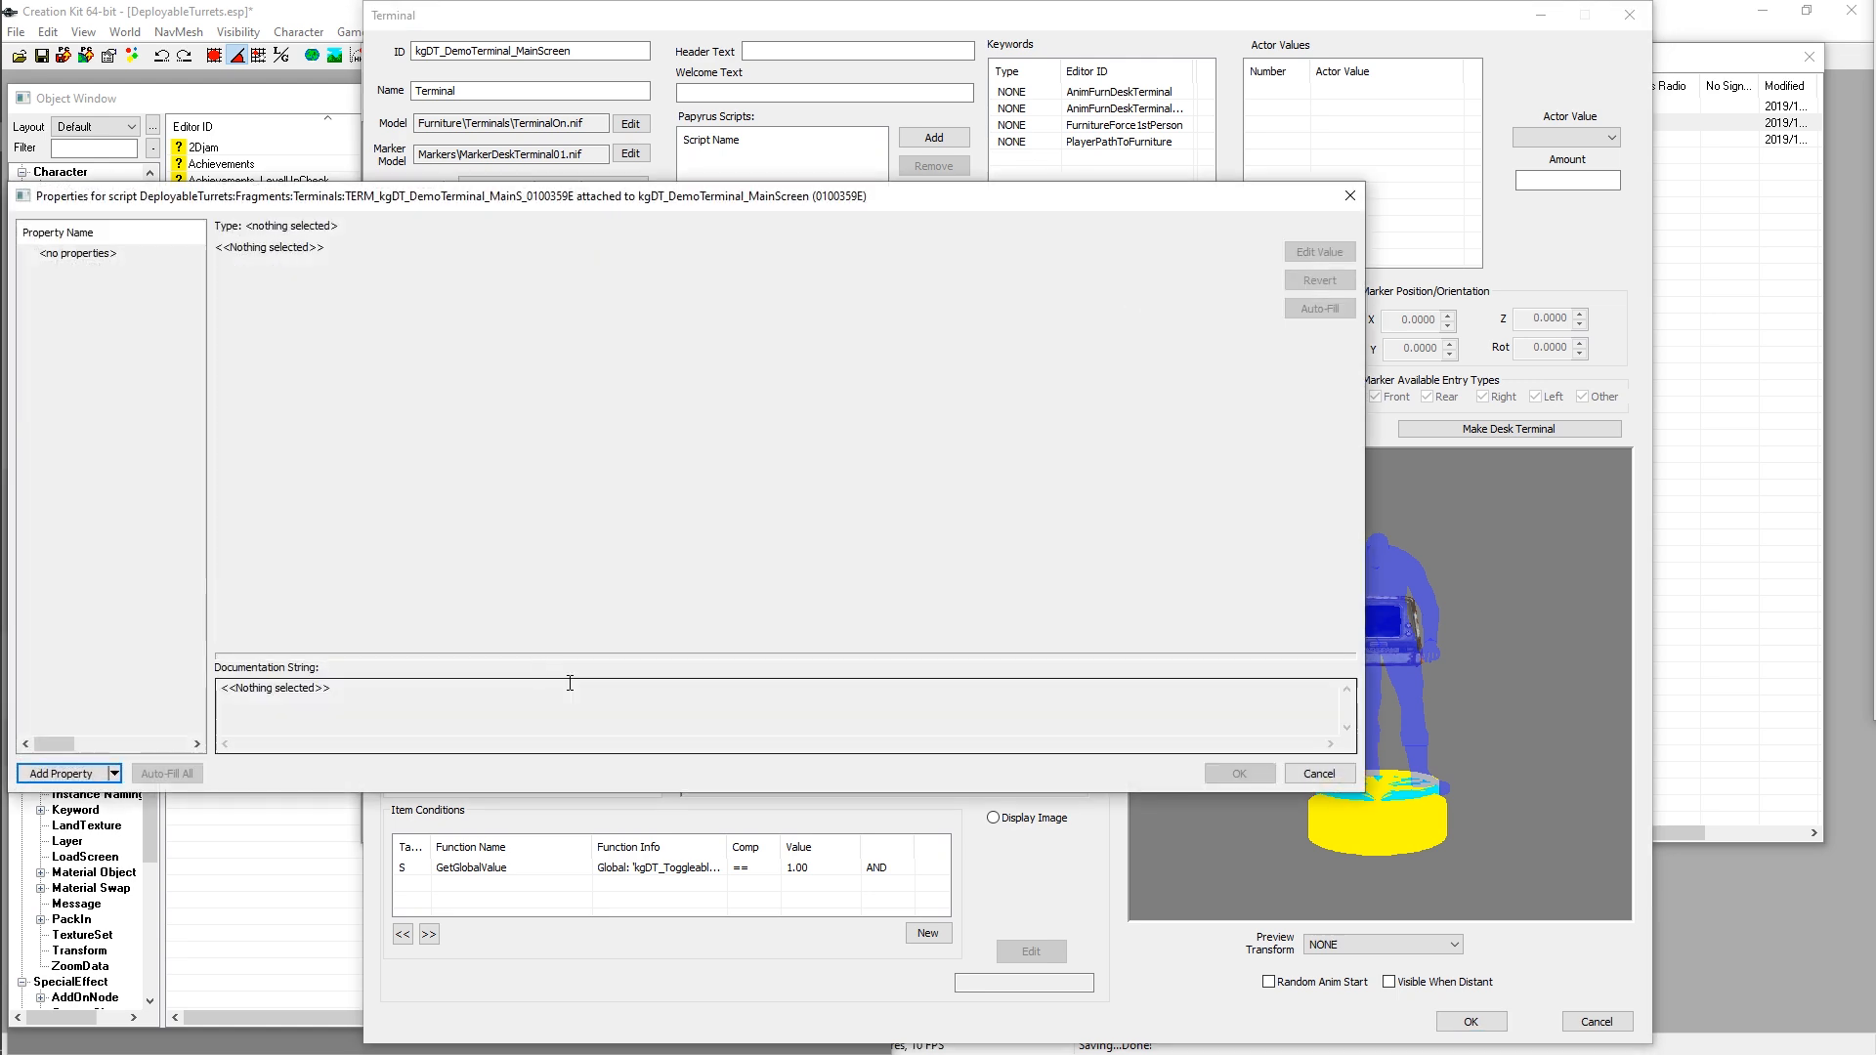
left_click_drag(381, 213, 677, 55)
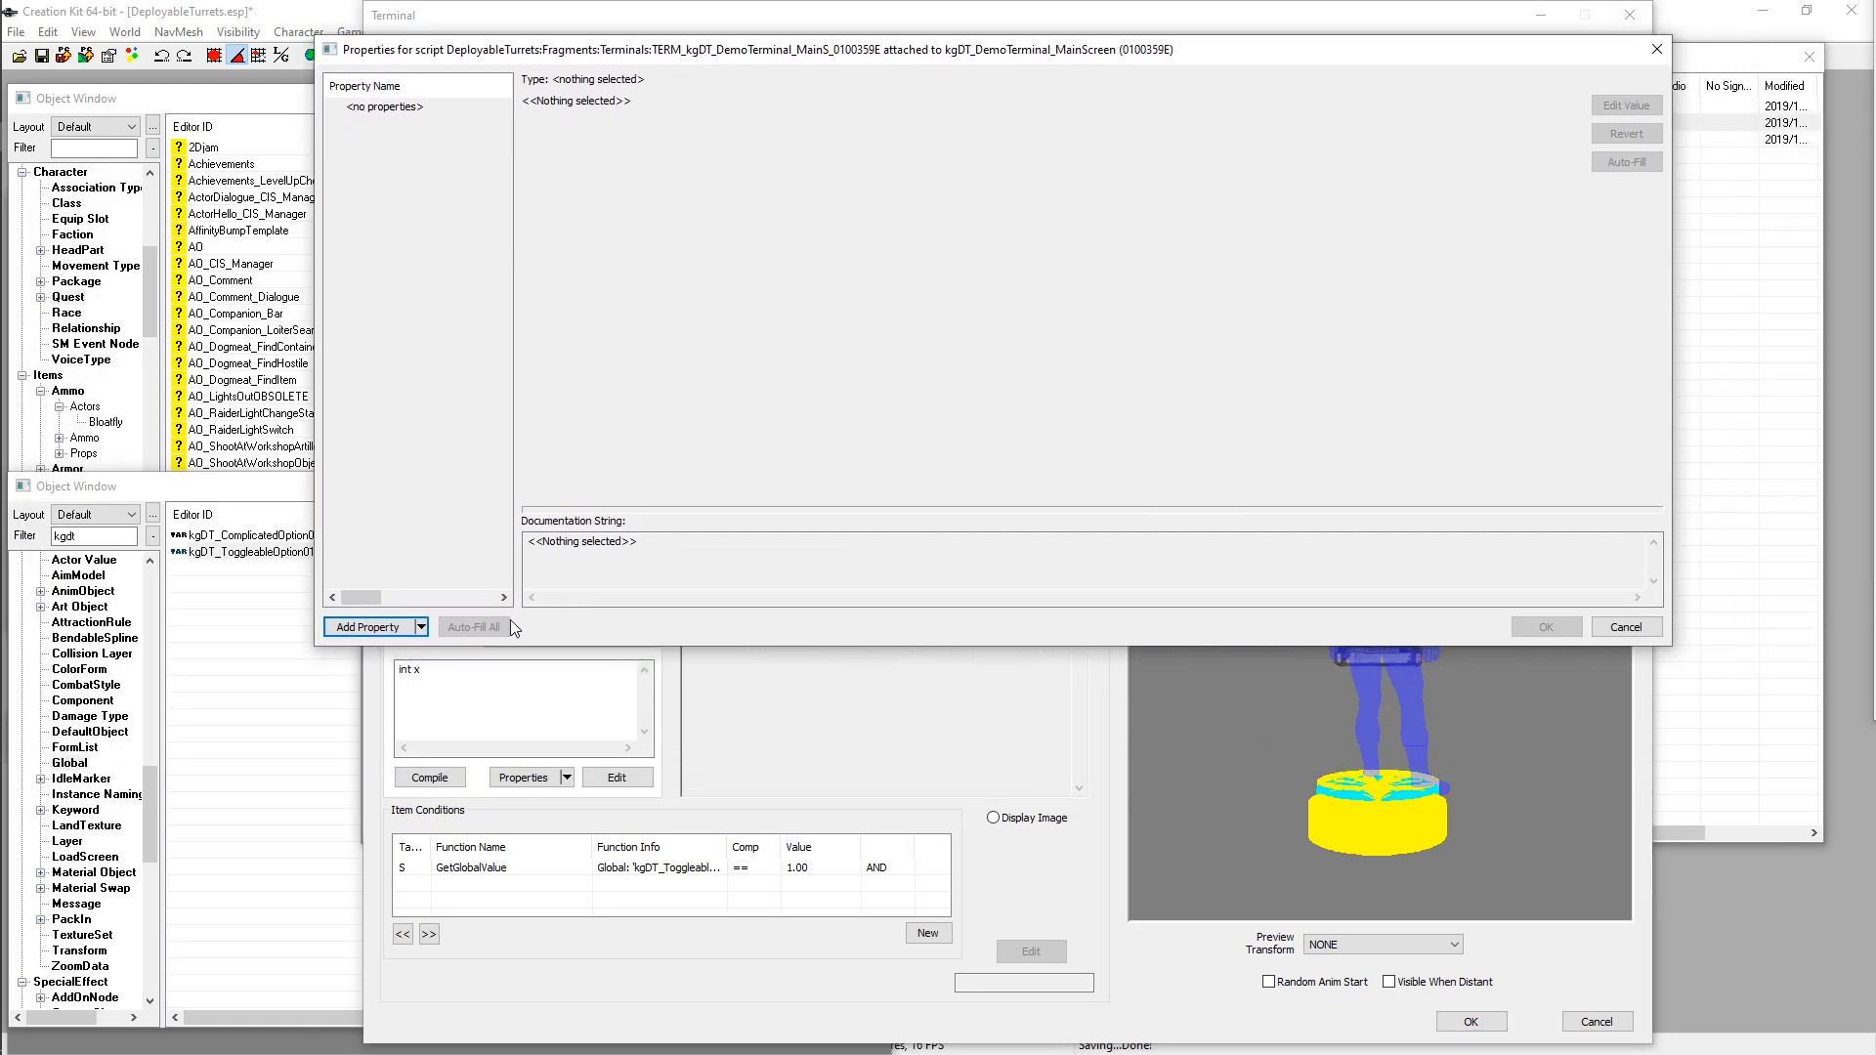
Step: Start a new property on the fragment script with the type GlobalVariable
left_click(363, 628)
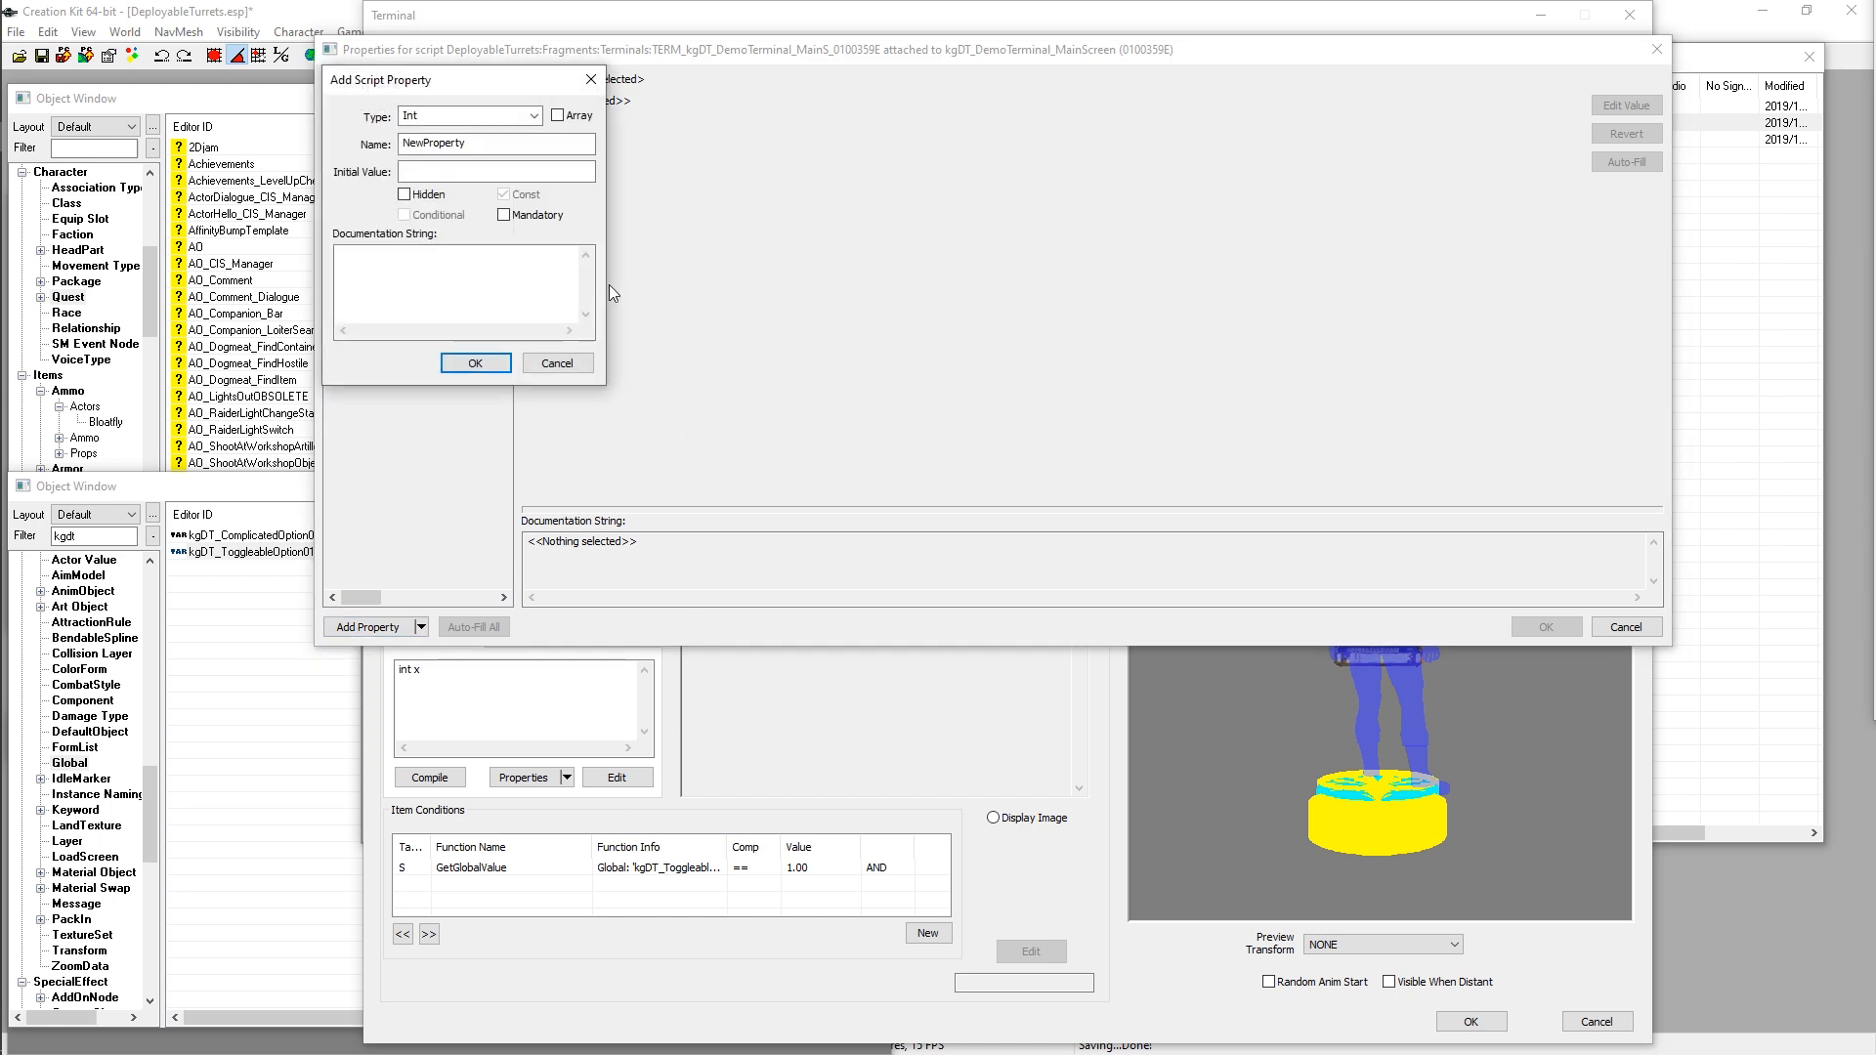
left_click(532, 114)
scroll(488, 363, "down", 1)
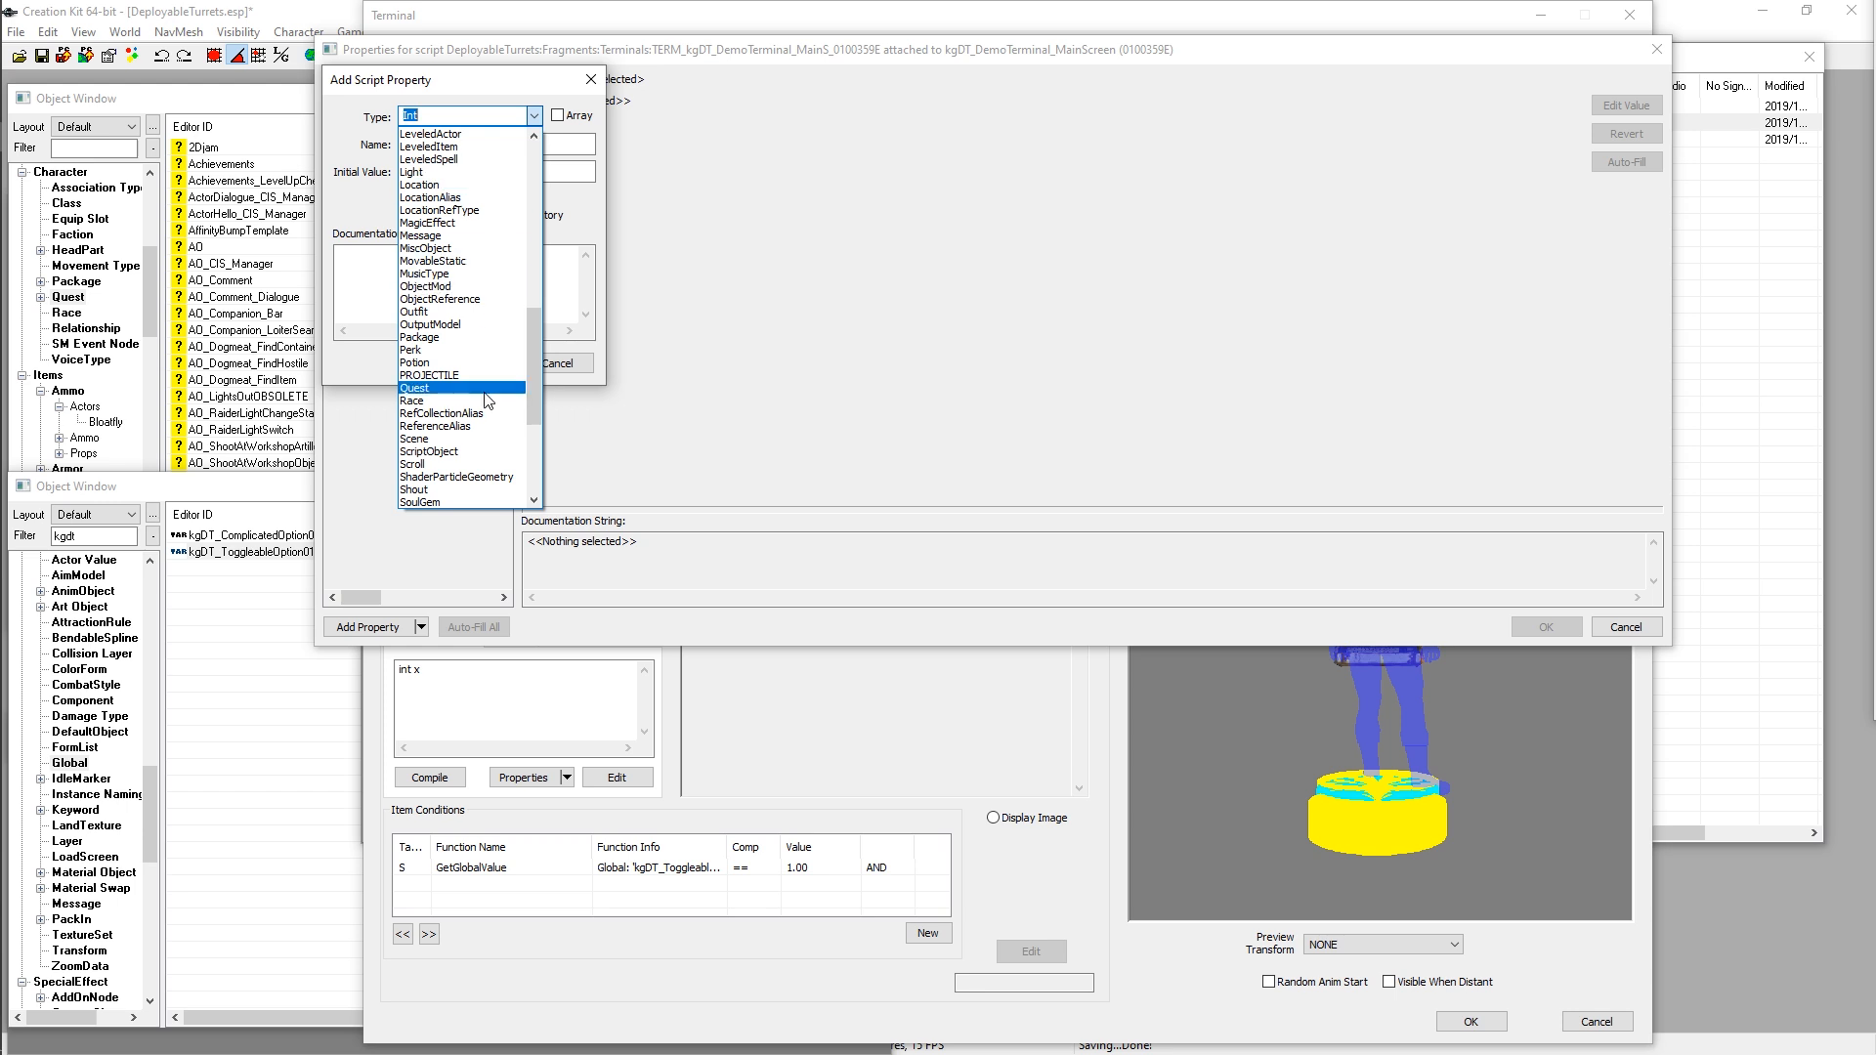
scroll(500, 396, "up", 1)
scroll(497, 381, "up", 5)
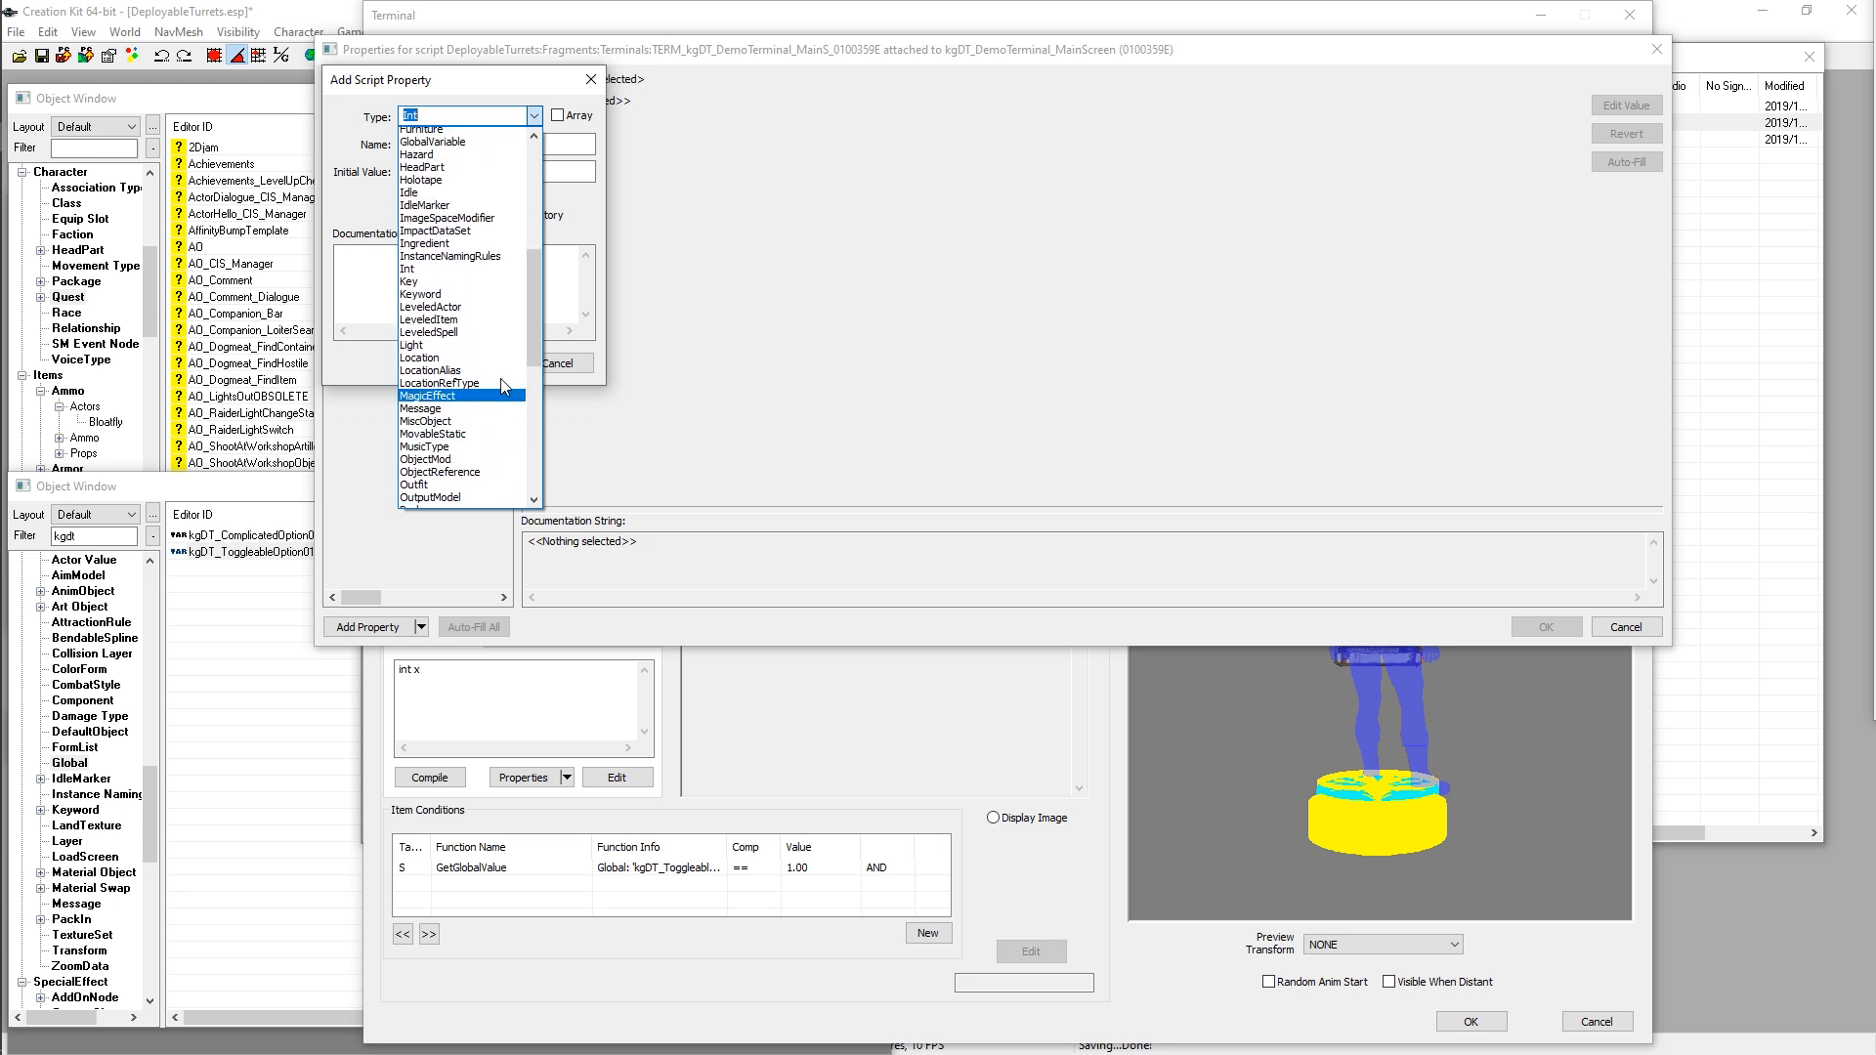
left_click(463, 202)
key("Tab")
key("Tab")
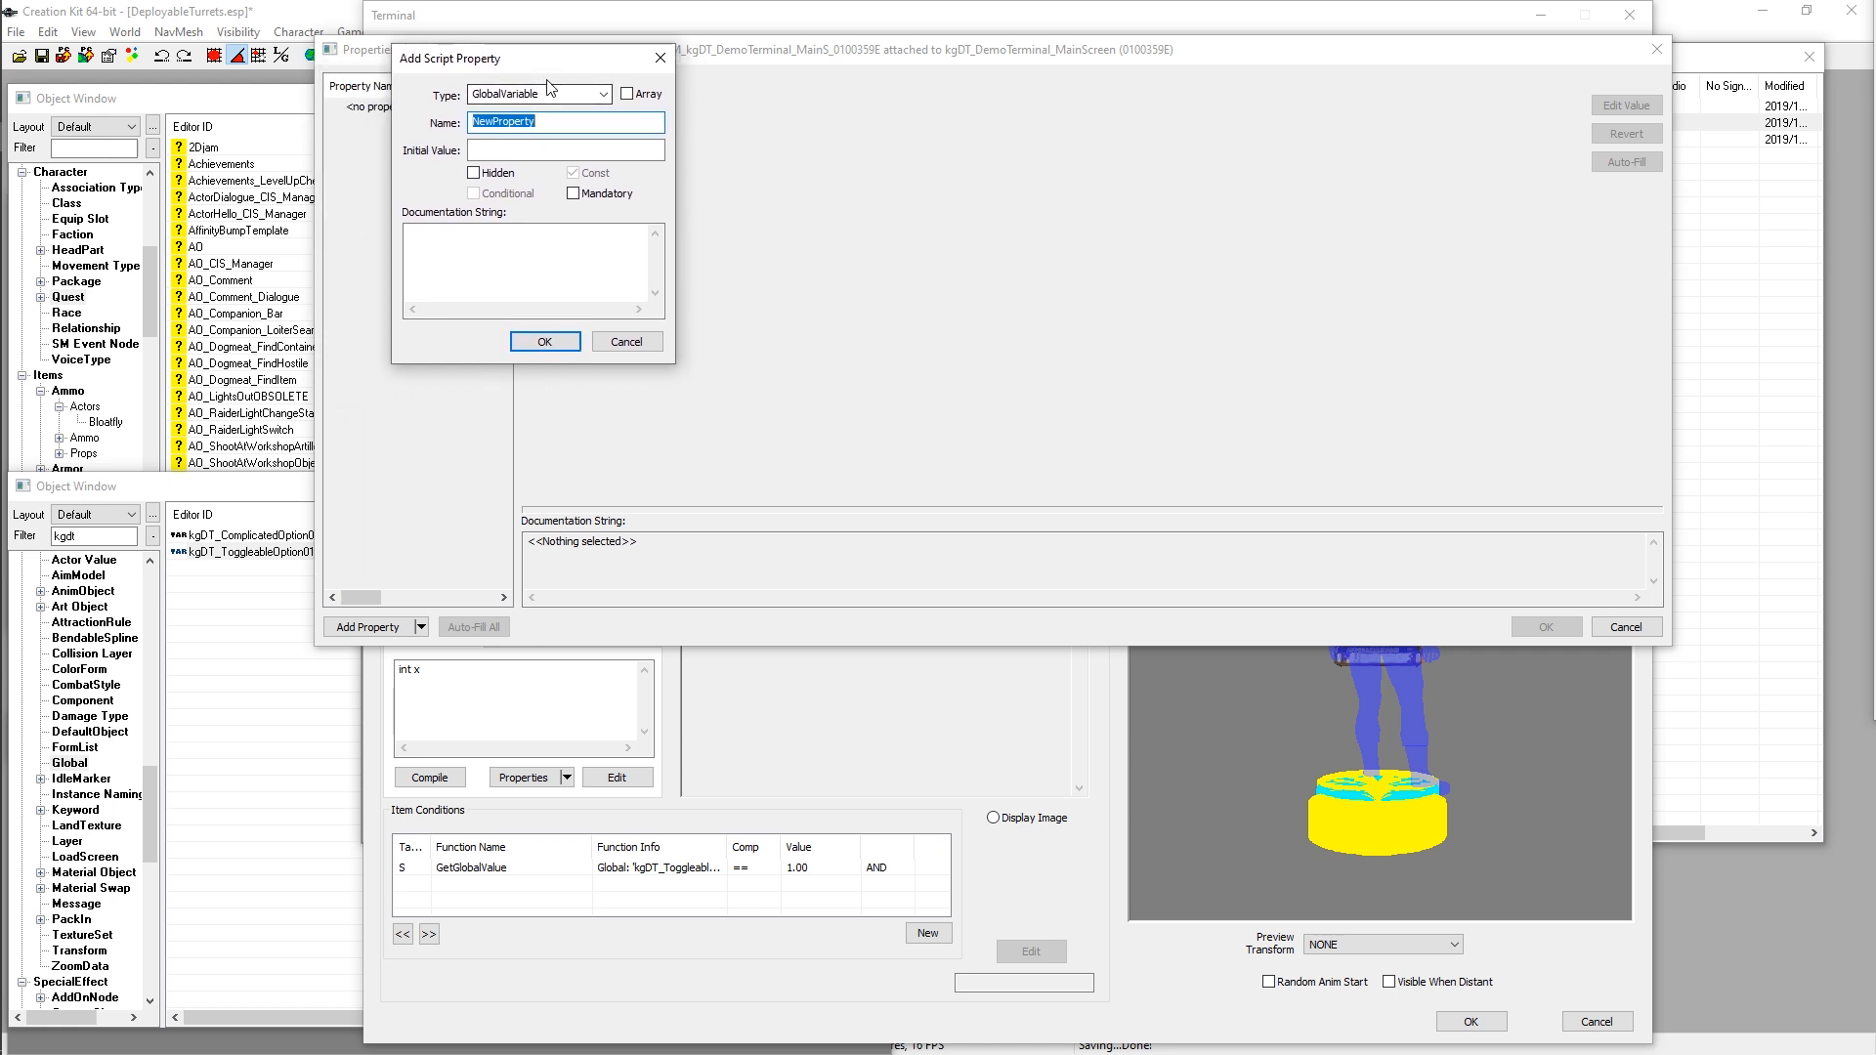
Step: Copy the editor ID of the Global kgDT_ToggleableOption01 from the Global list
left_click(251, 754)
left_click(261, 553)
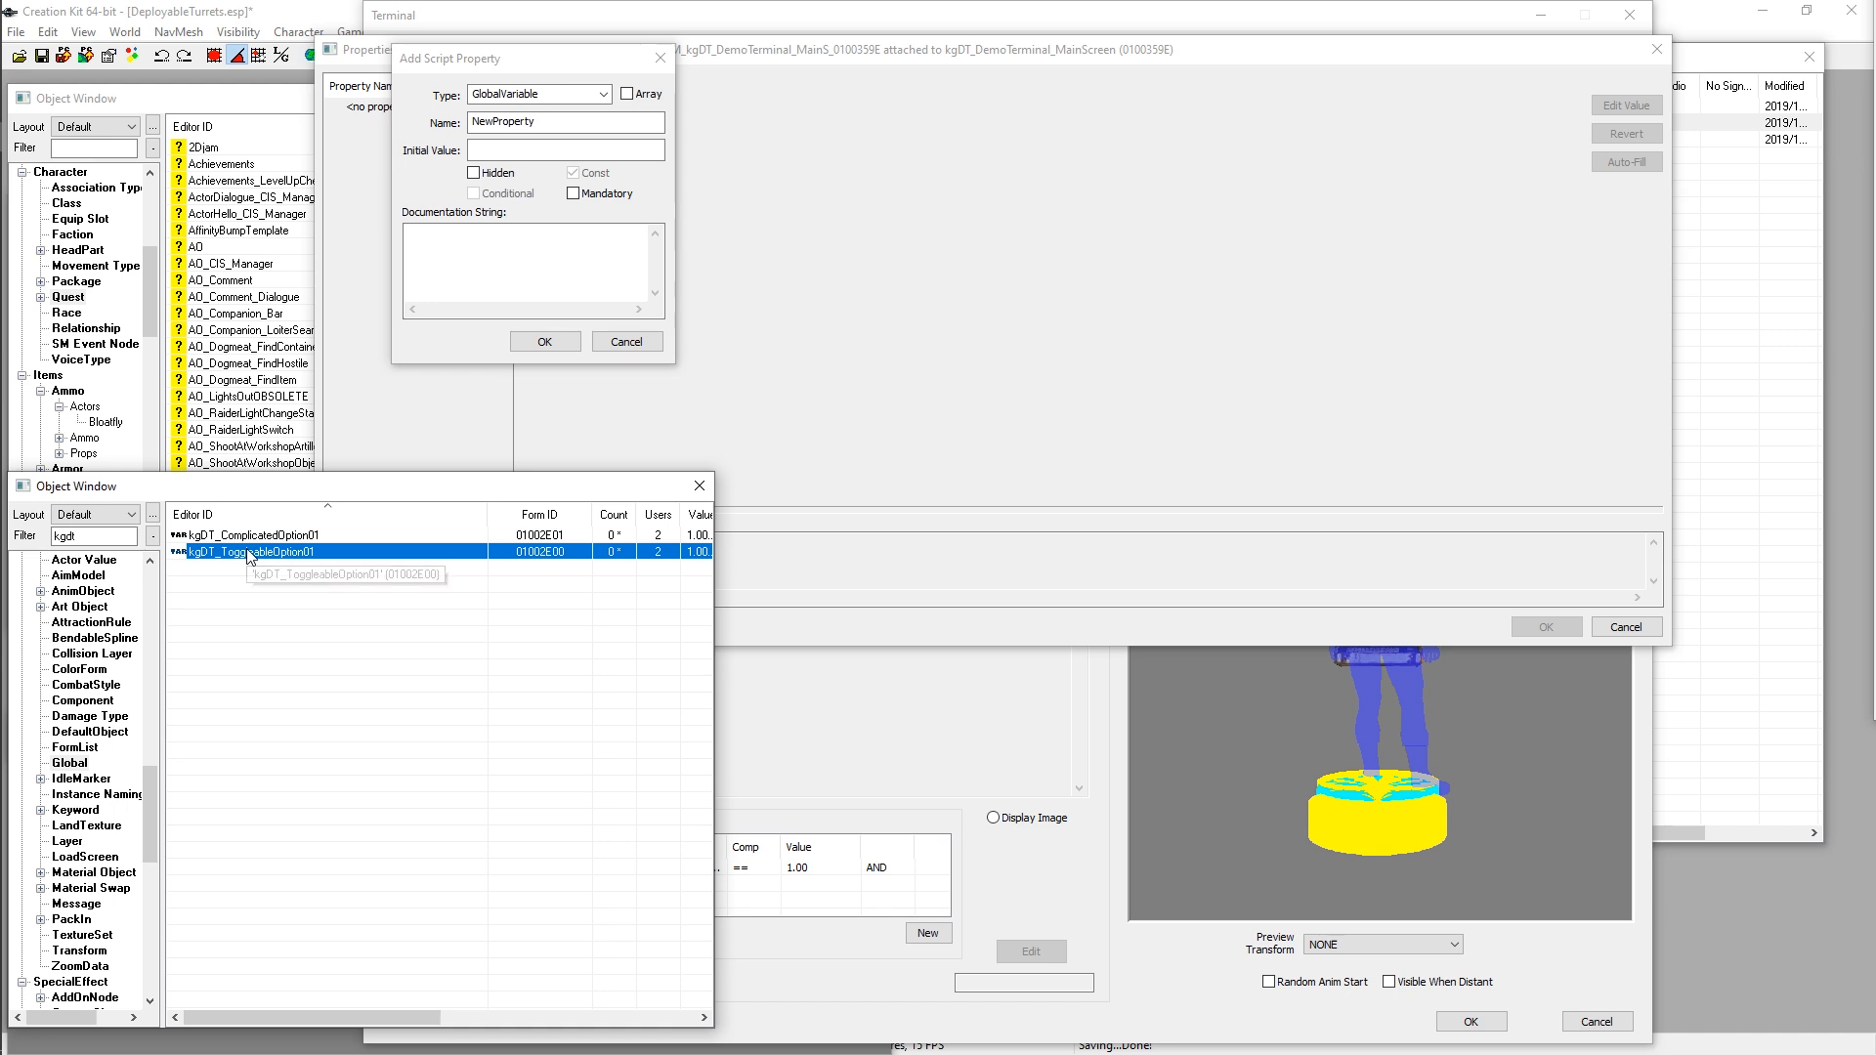
left_click(246, 555)
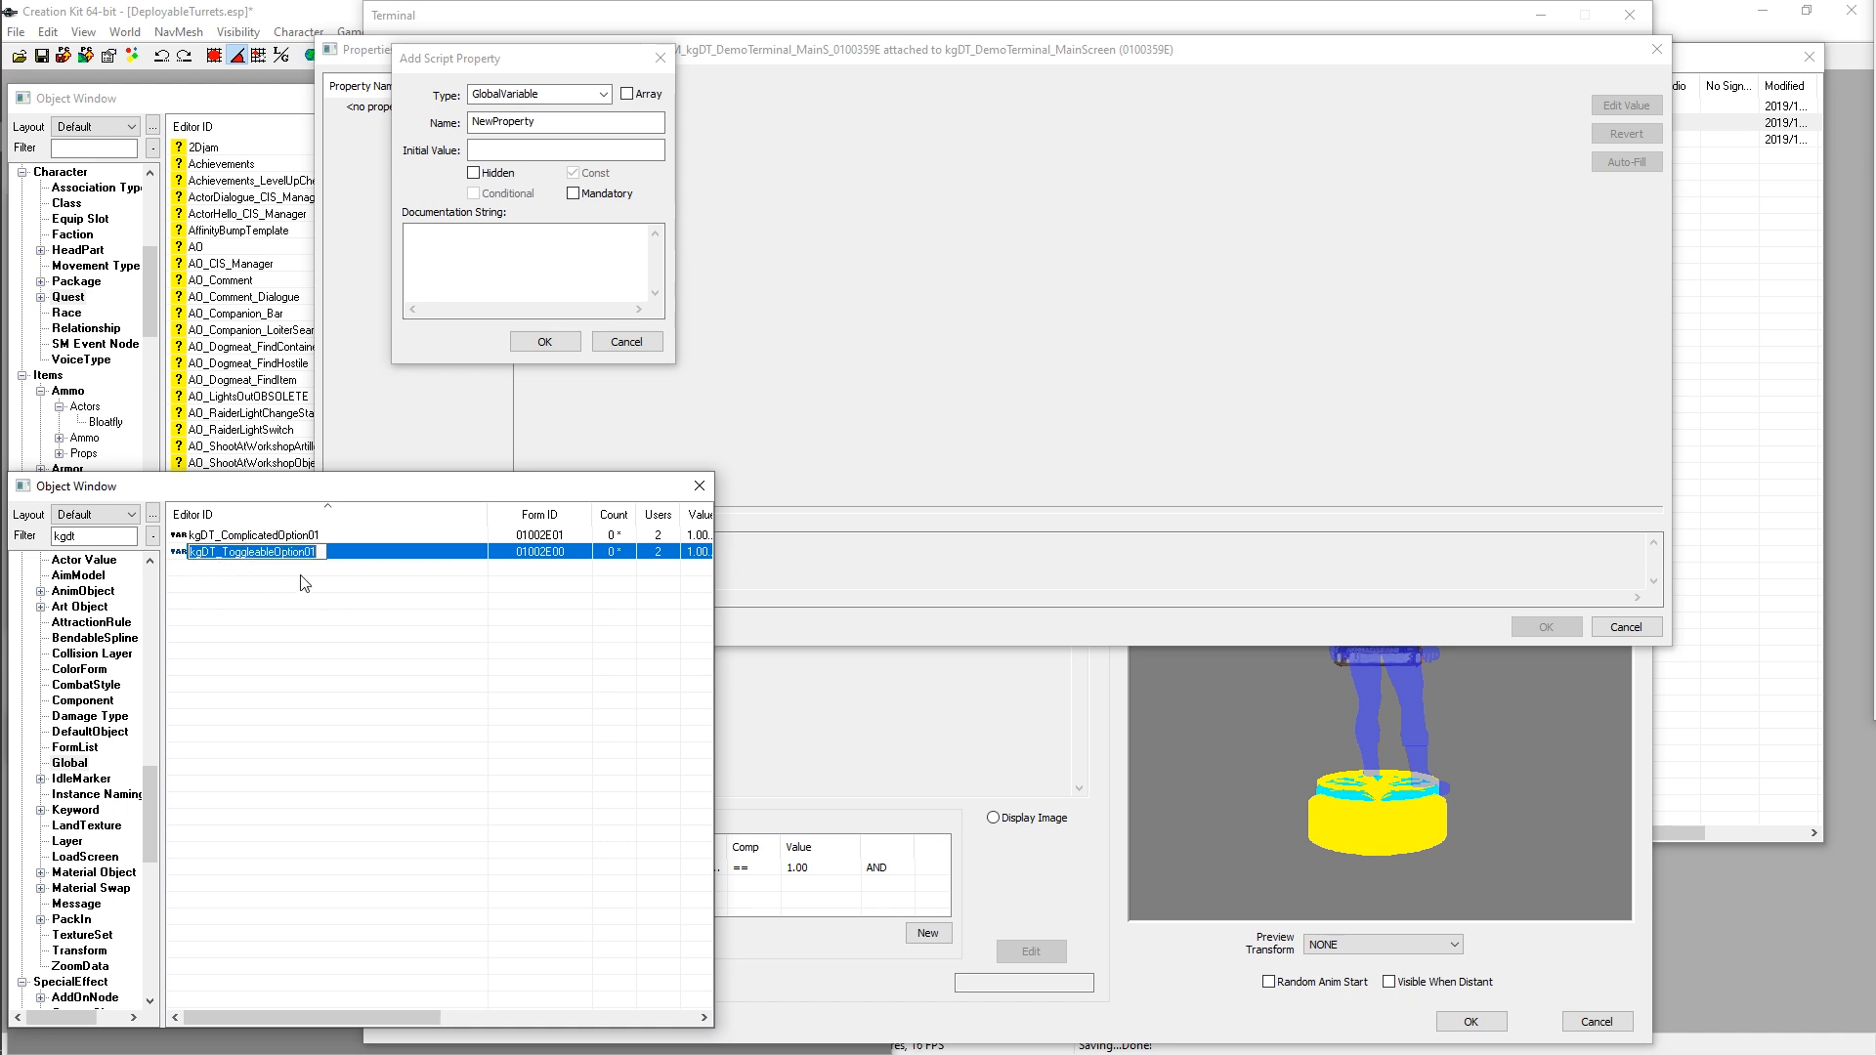
right_click(256, 552)
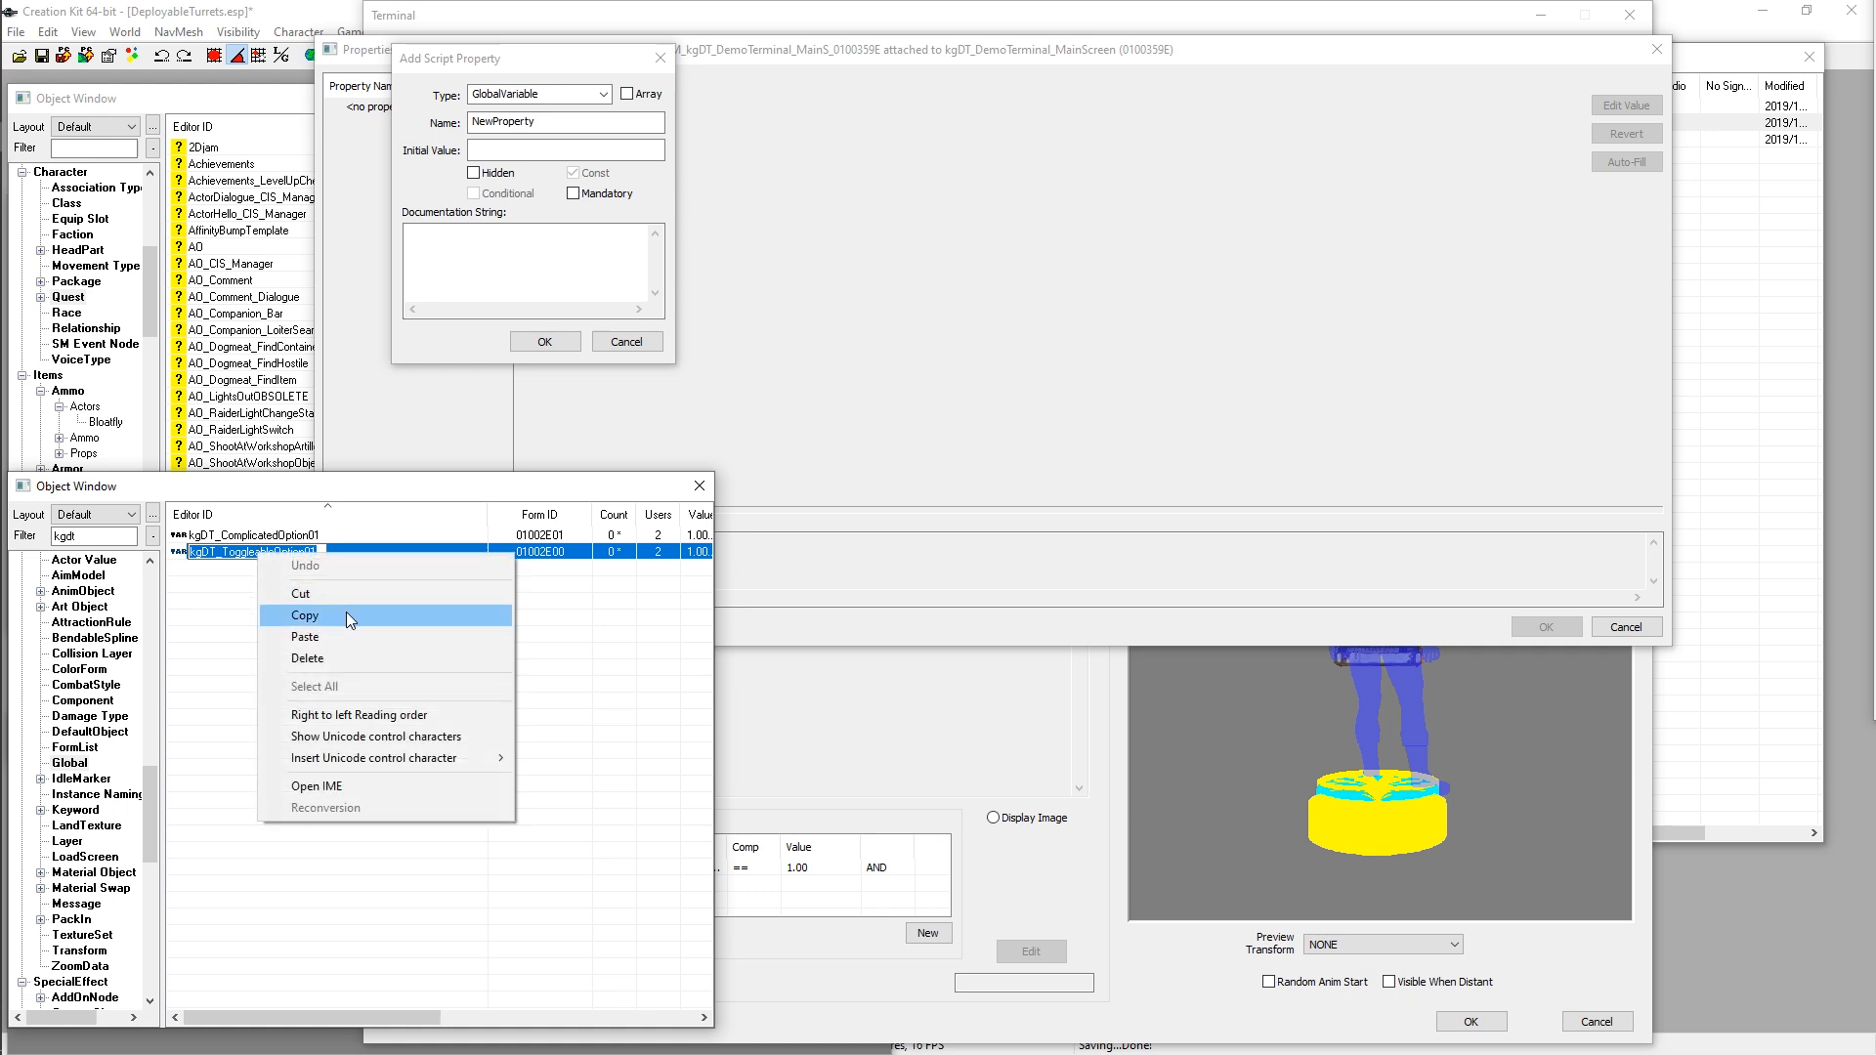
left_click(341, 616)
Step: Name the new GlobalVariable property kgDT_ToggleableOption01, add it, and accept the fragment script's properties
left_click(505, 124)
double_click(505, 124)
right_click(505, 124)
left_click(565, 201)
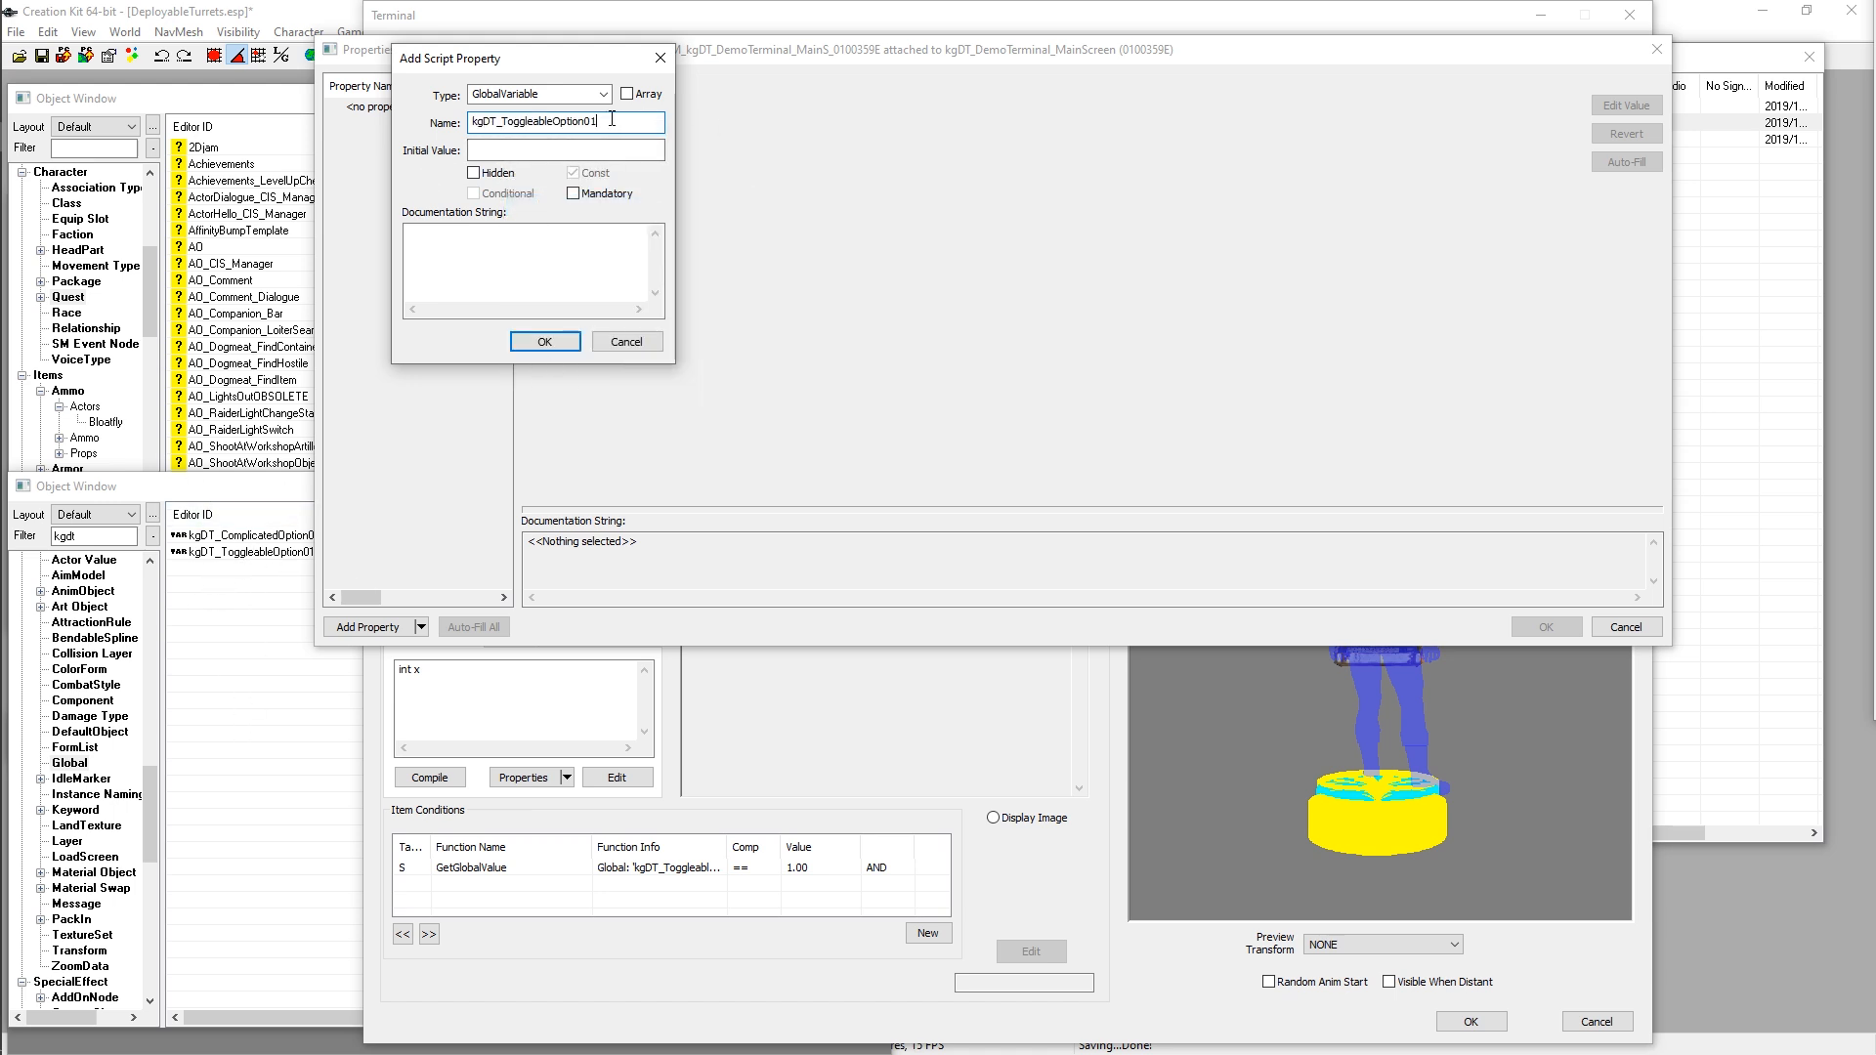
left_click(544, 341)
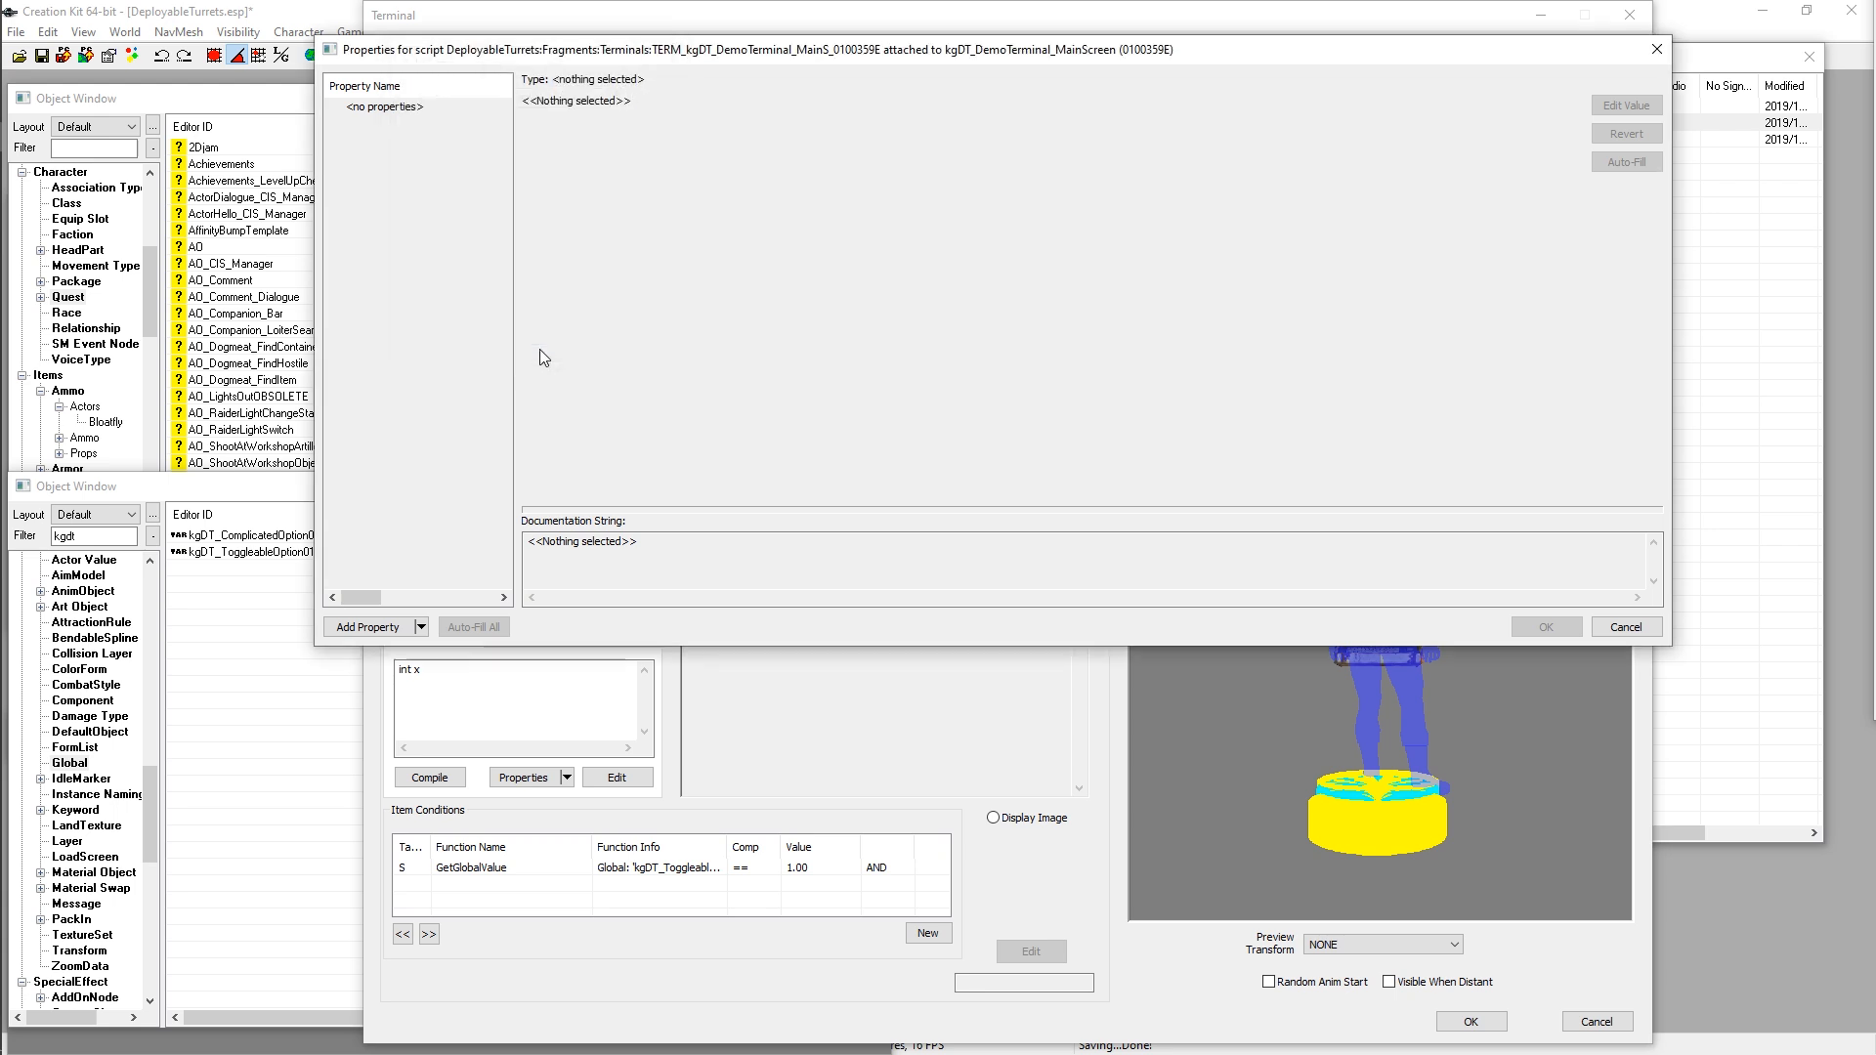
left_click(406, 107)
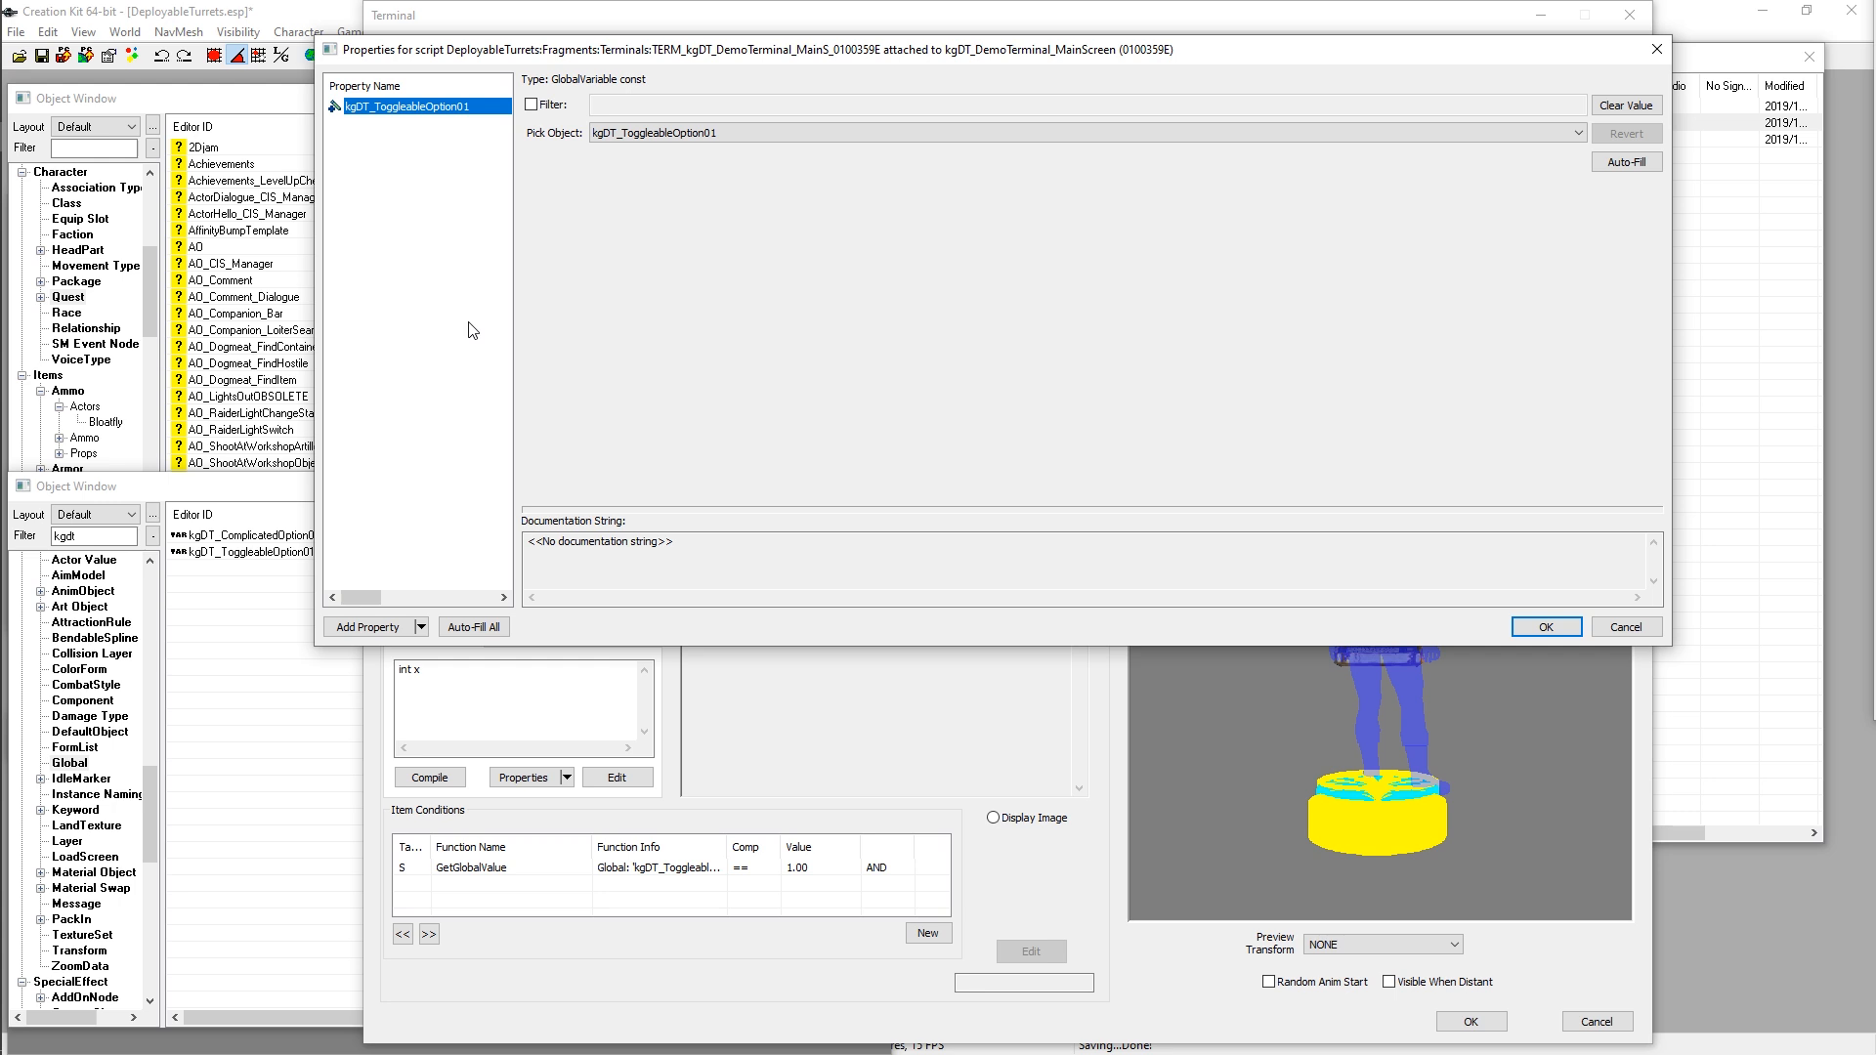
left_click(1546, 626)
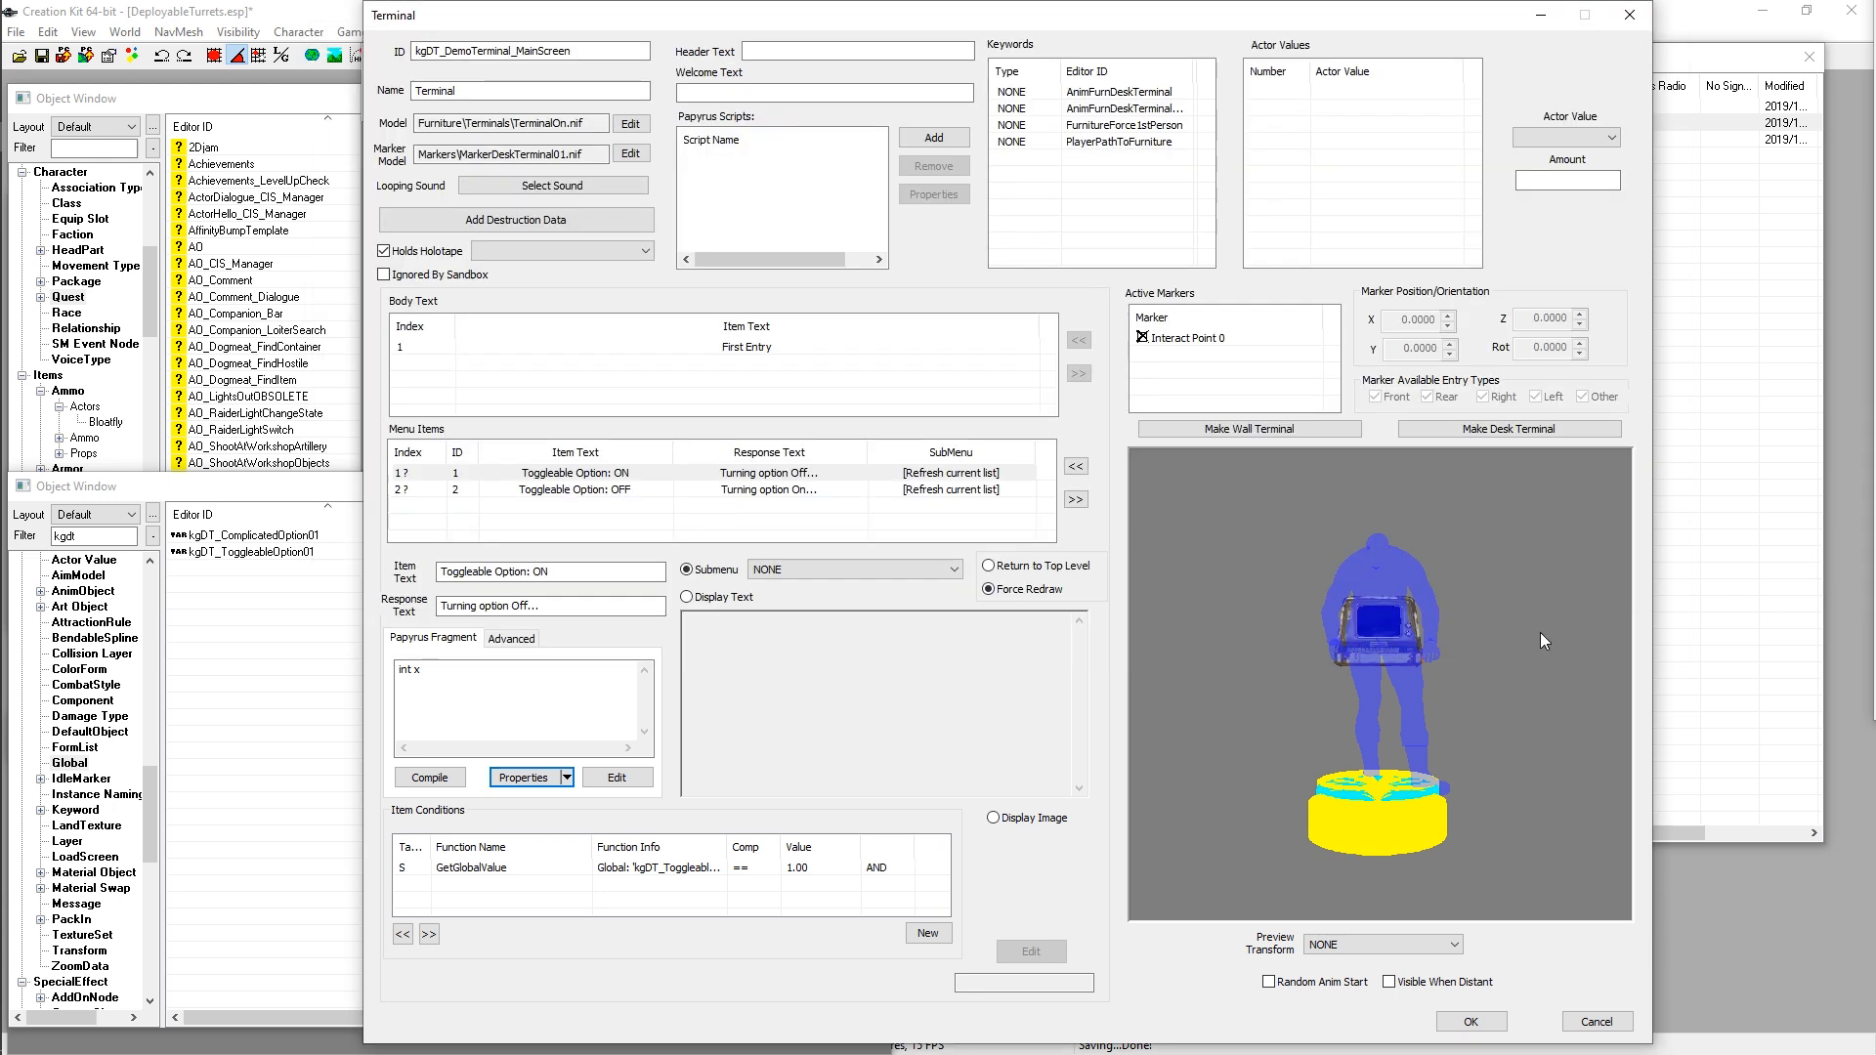
Step: Replace the Toggleable Option: ON item's fragment code with kgDT_ToggleableOption01.SetValueInt(1)
left_click(567, 689)
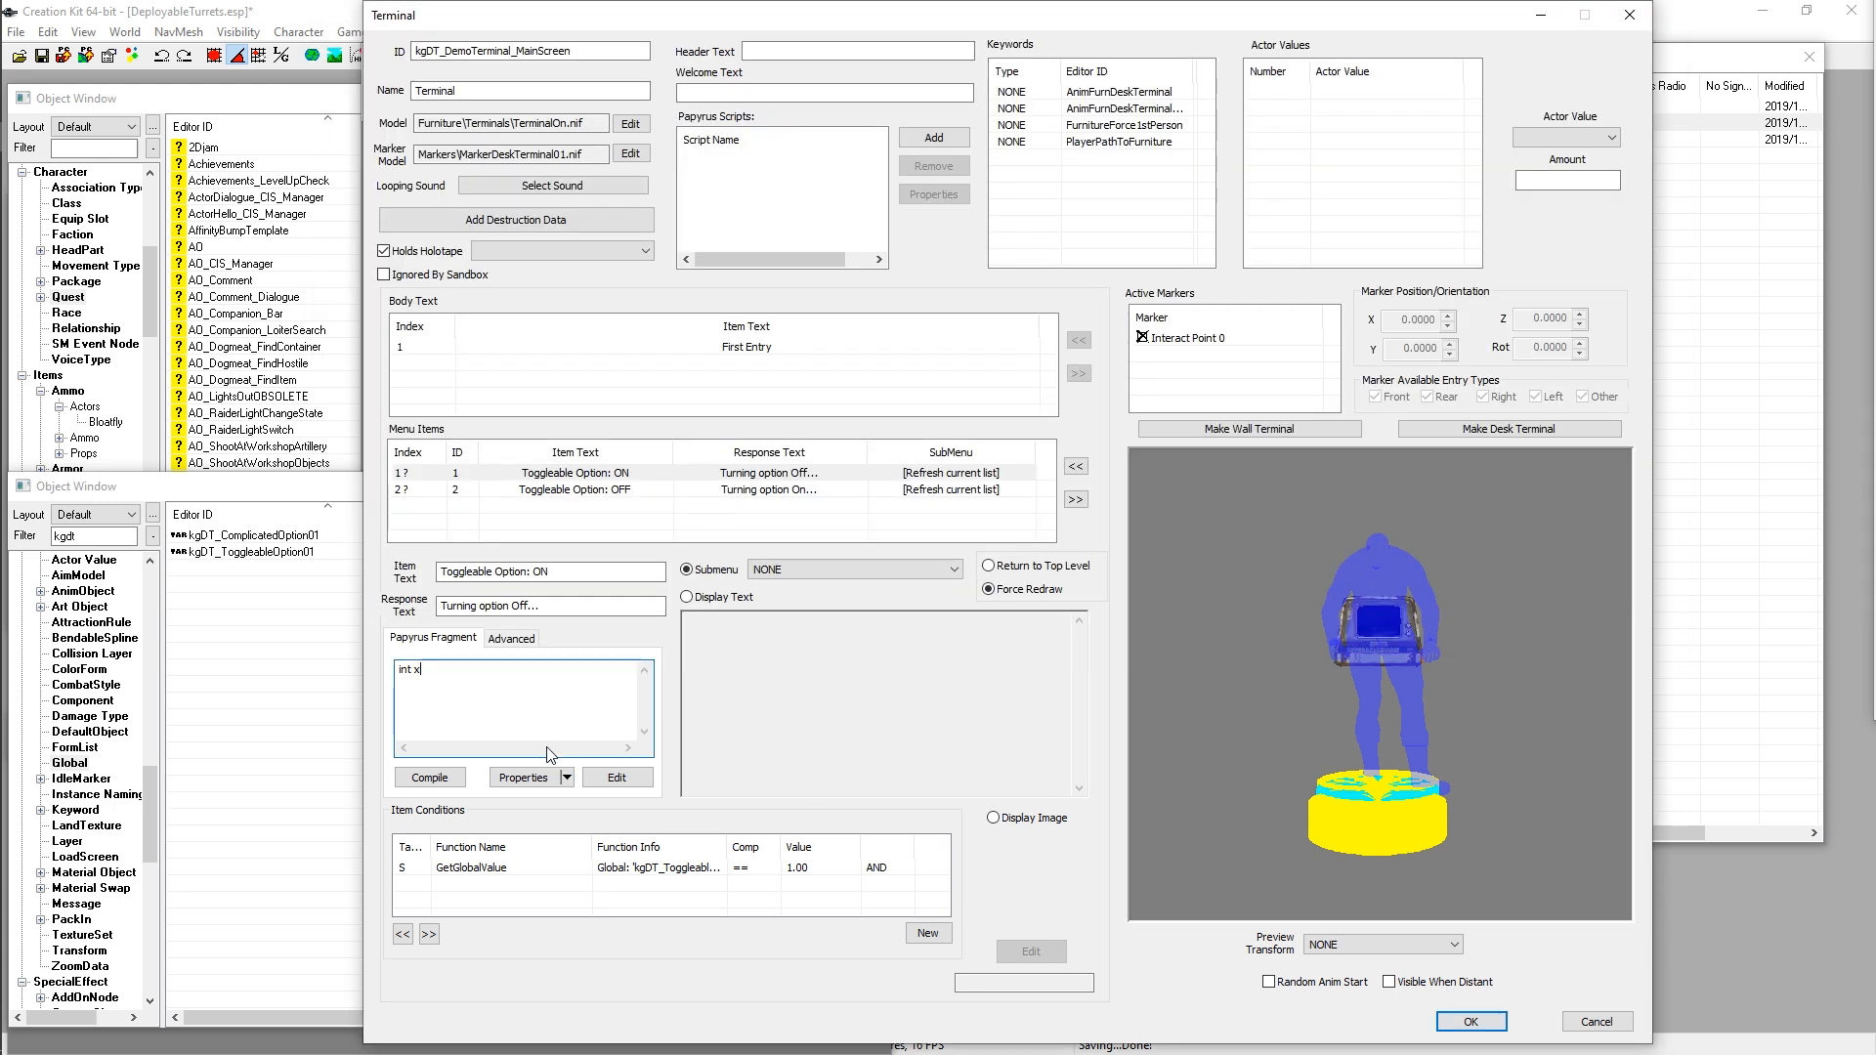
key("ctrl+a")
key("Delete")
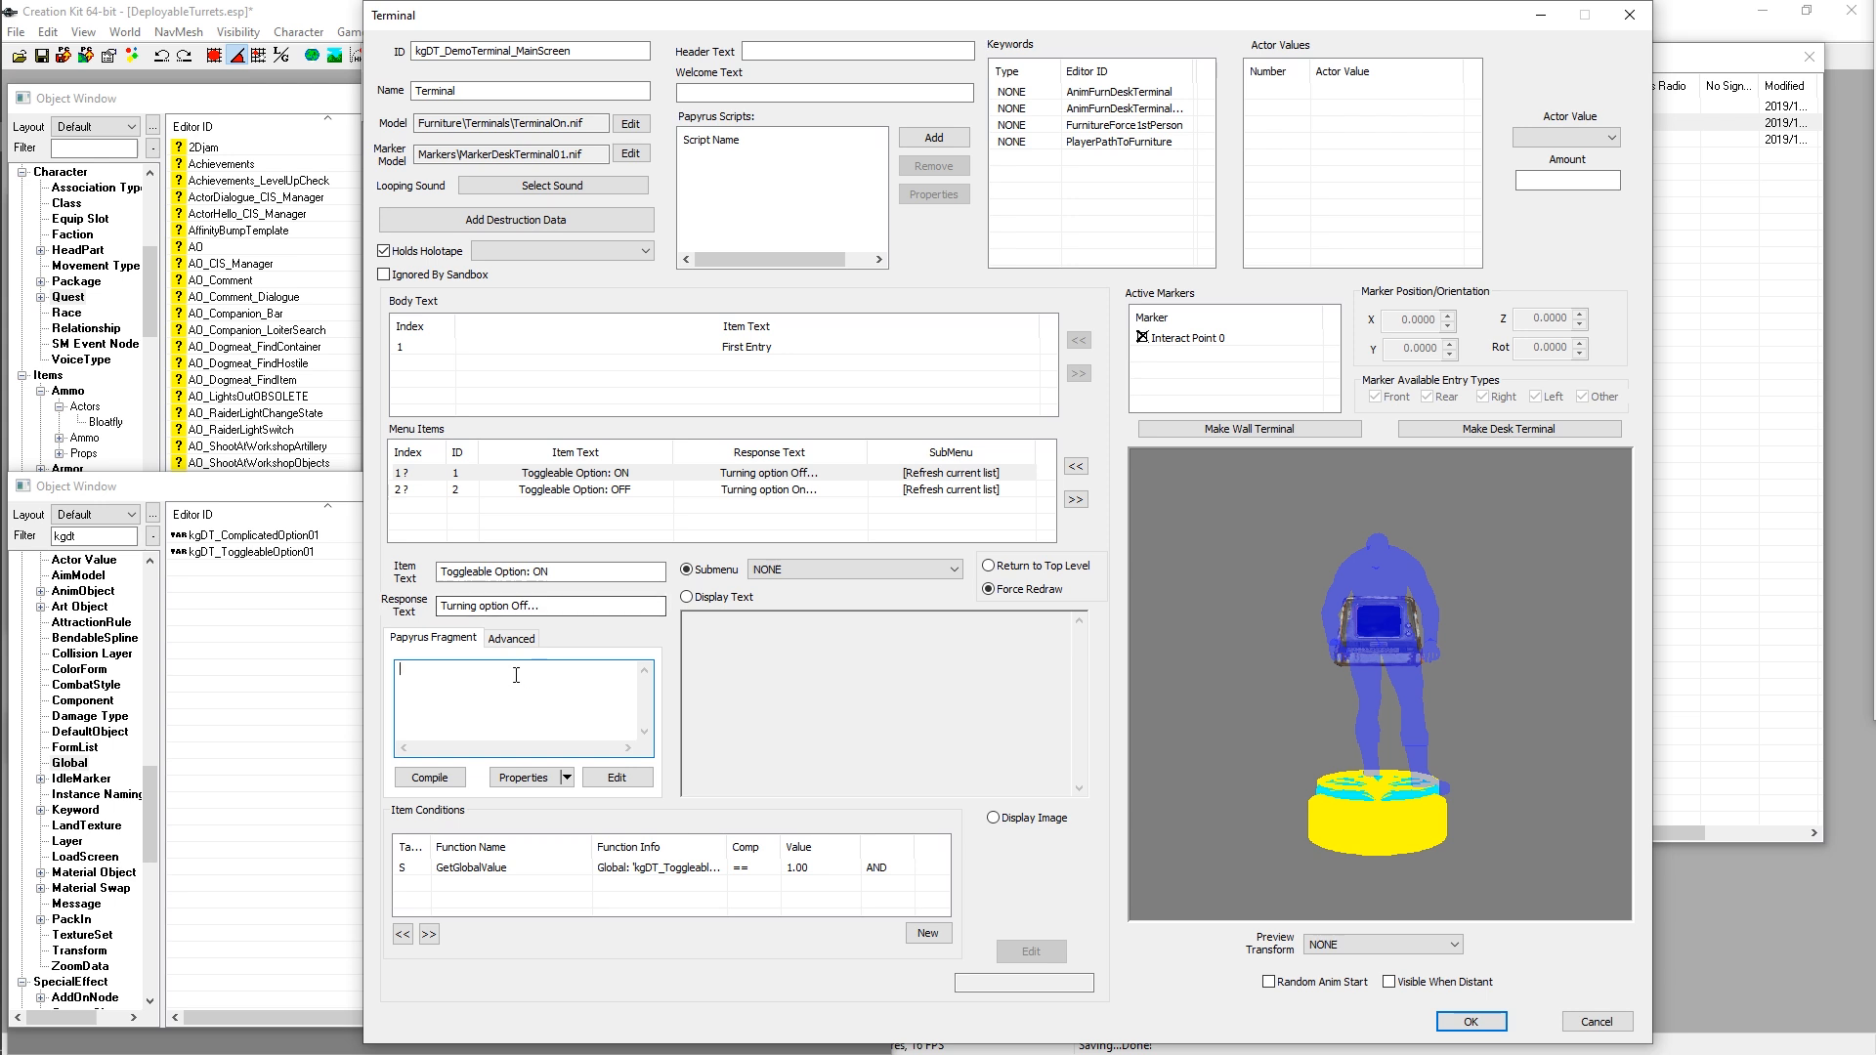
type("kgDT_ToggleableOption01")
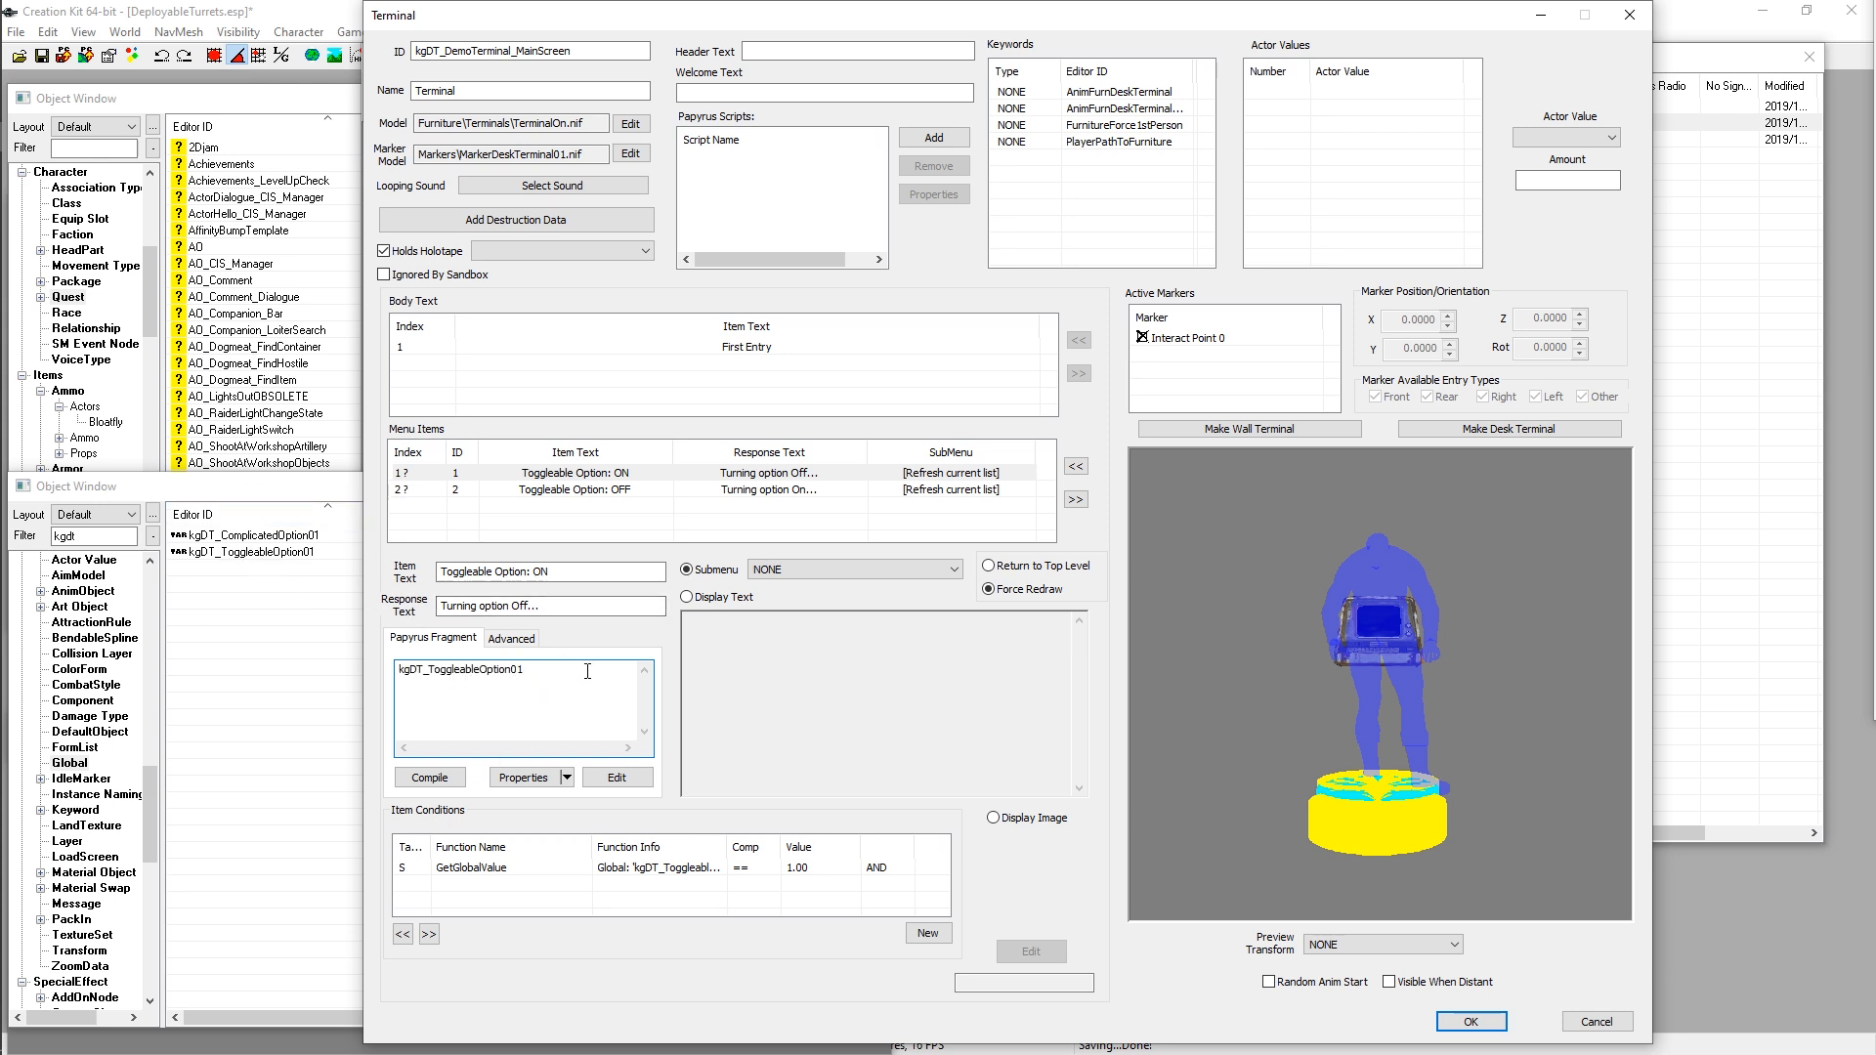
type(".SetValueInt")
double_click(523, 669)
left_click(526, 669)
left_click_drag(528, 669, 583, 676)
left_click(590, 669)
double_click(589, 669)
left_click(603, 674)
left_click(621, 681)
double_click(590, 669)
type("1")
Step: Try the decimal form of the call with argument 1.0 in the fragment, and restore SetValueInt(1)
key("Delete")
key("Delete")
key("Delete")
left_click(579, 670)
type(".0")
key("BackSpace")
key("BackSpace")
type("Int")
left_click_drag(527, 670, 586, 670)
left_click(615, 684)
type(")")
left_click_drag(526, 670, 583, 676)
left_click(613, 676)
Step: Set the SetValueInt argument to 0 in the Toggleable Option: ON item's fragment and compile it
left_click(617, 474)
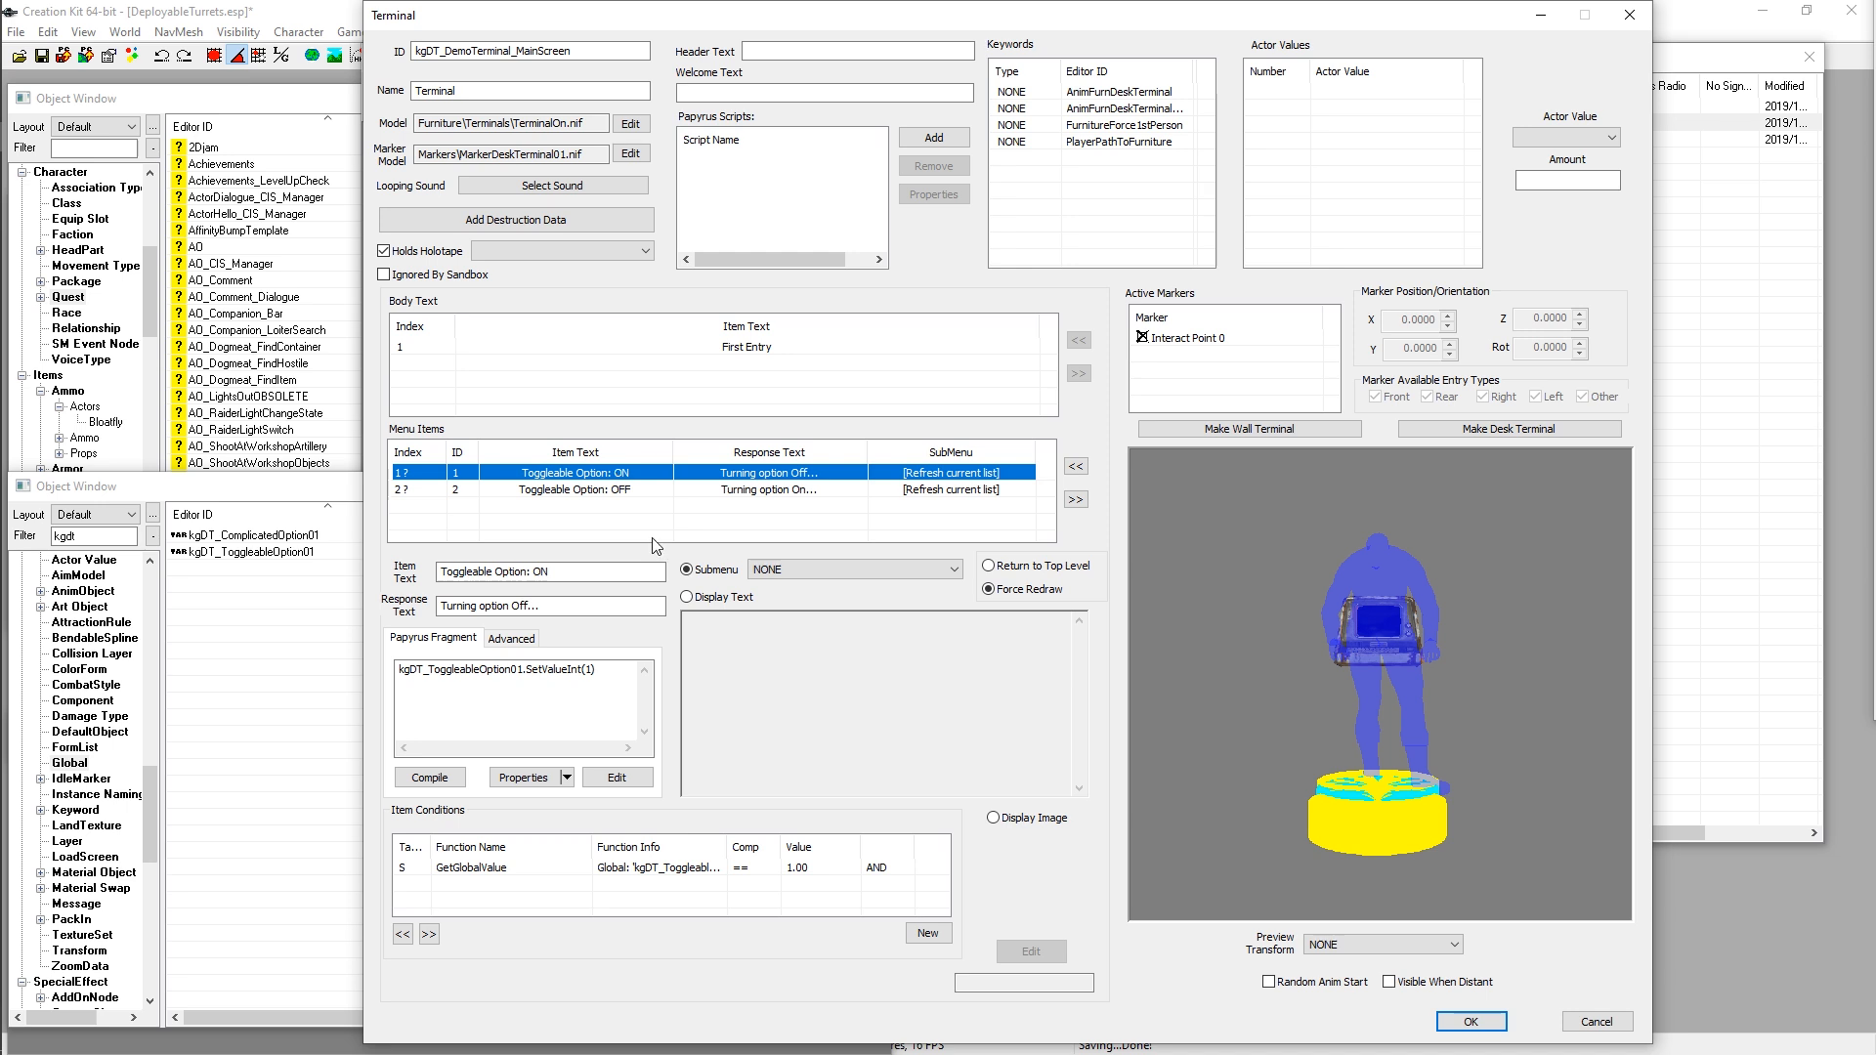
left_click(626, 491)
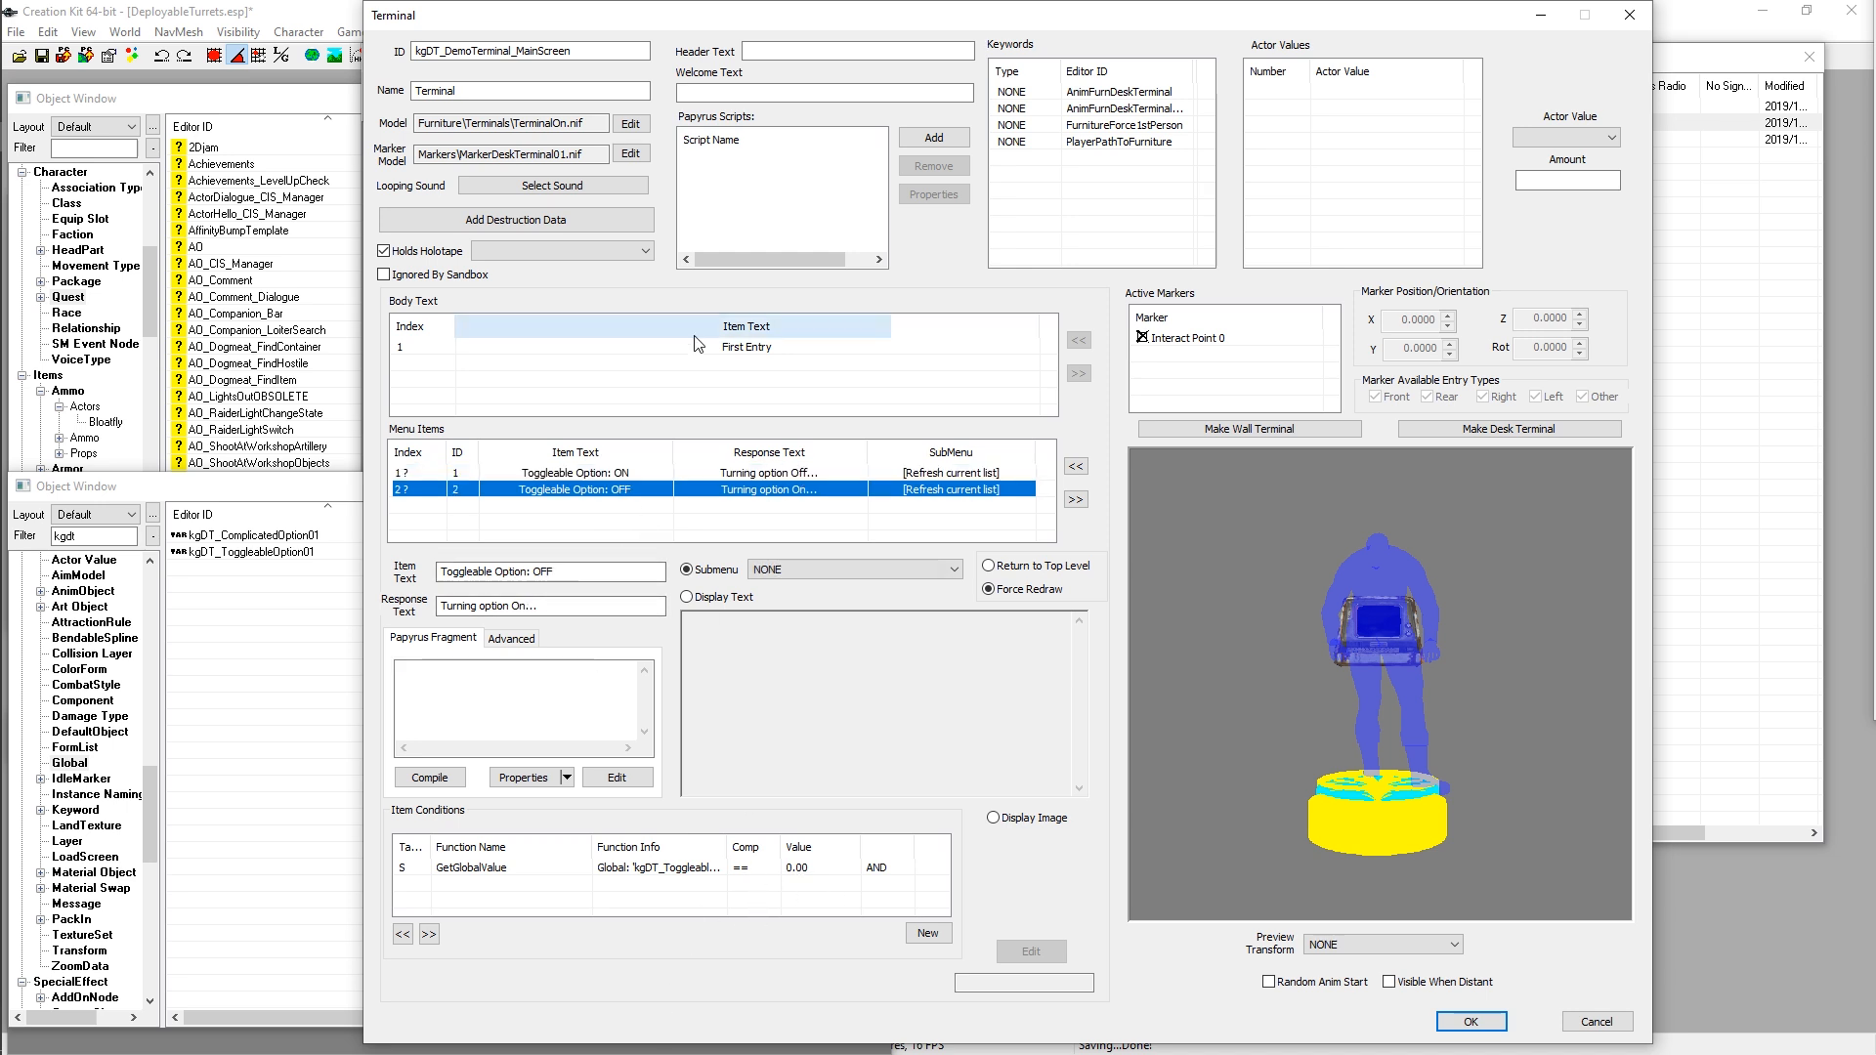
left_click(635, 473)
double_click(588, 671)
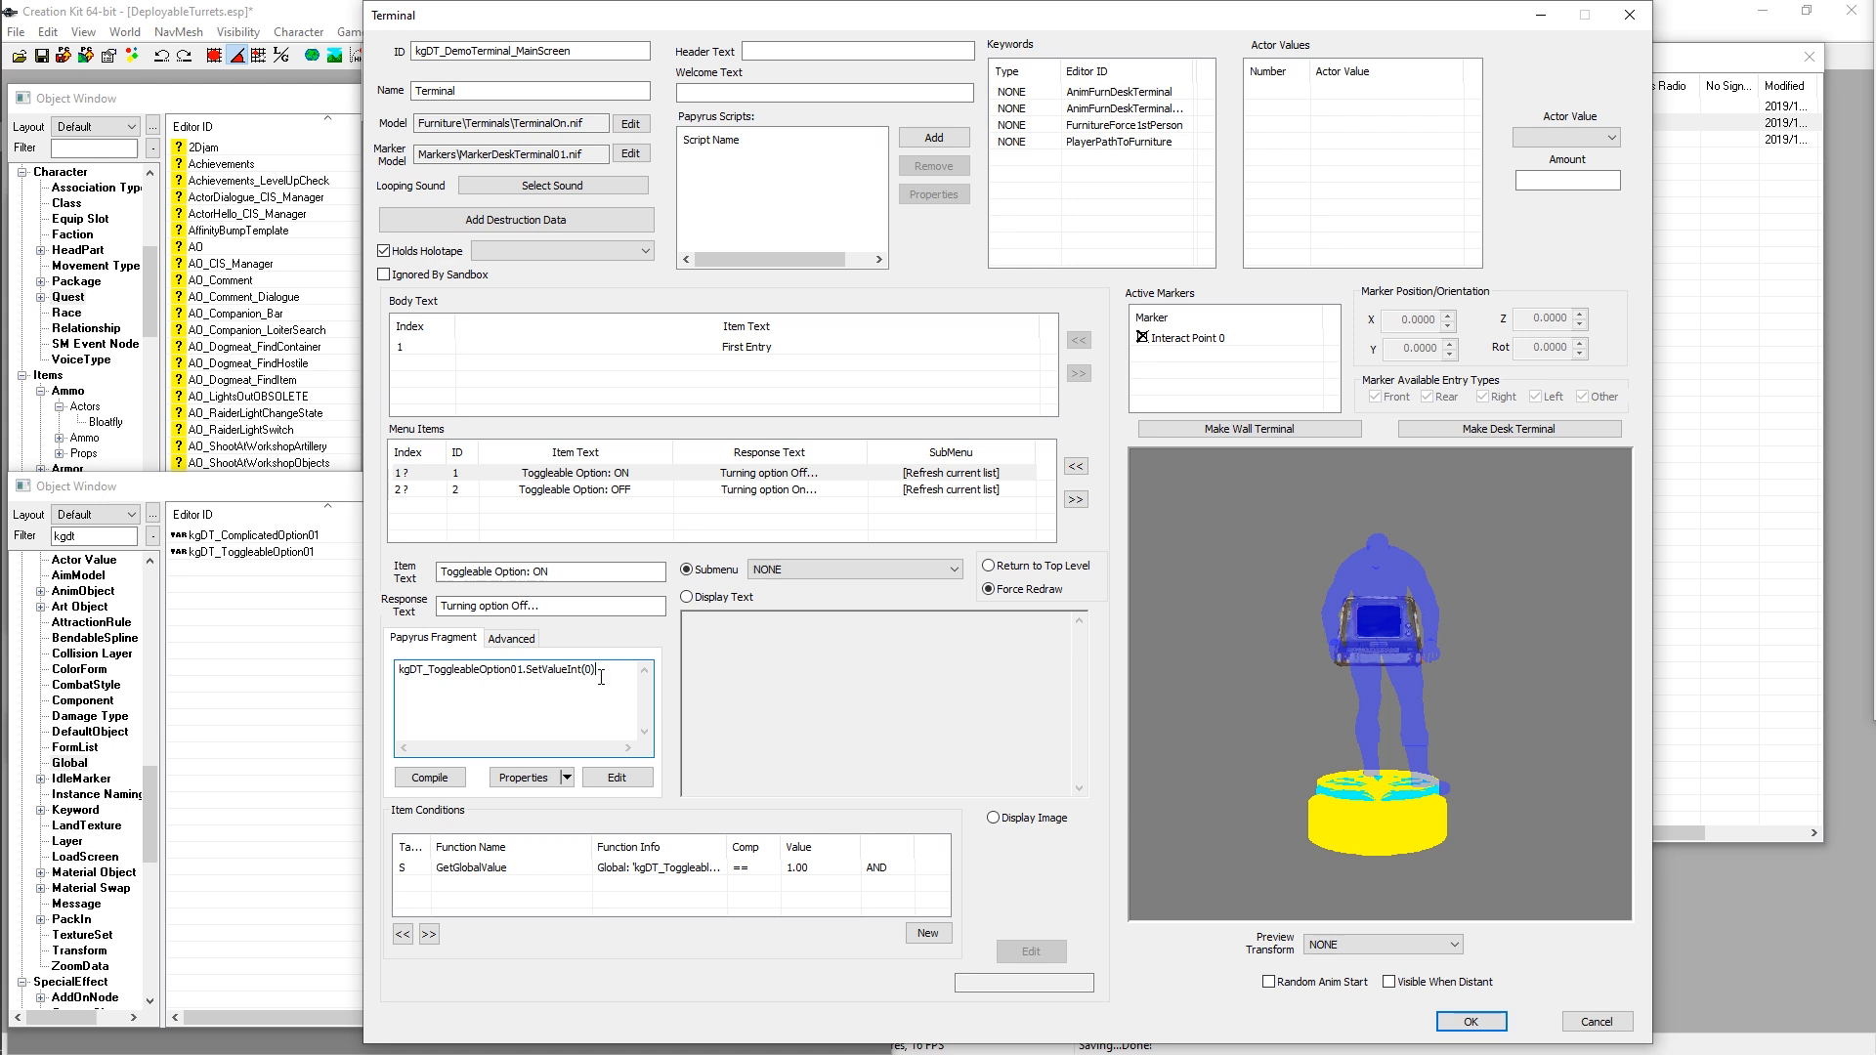
left_click(430, 778)
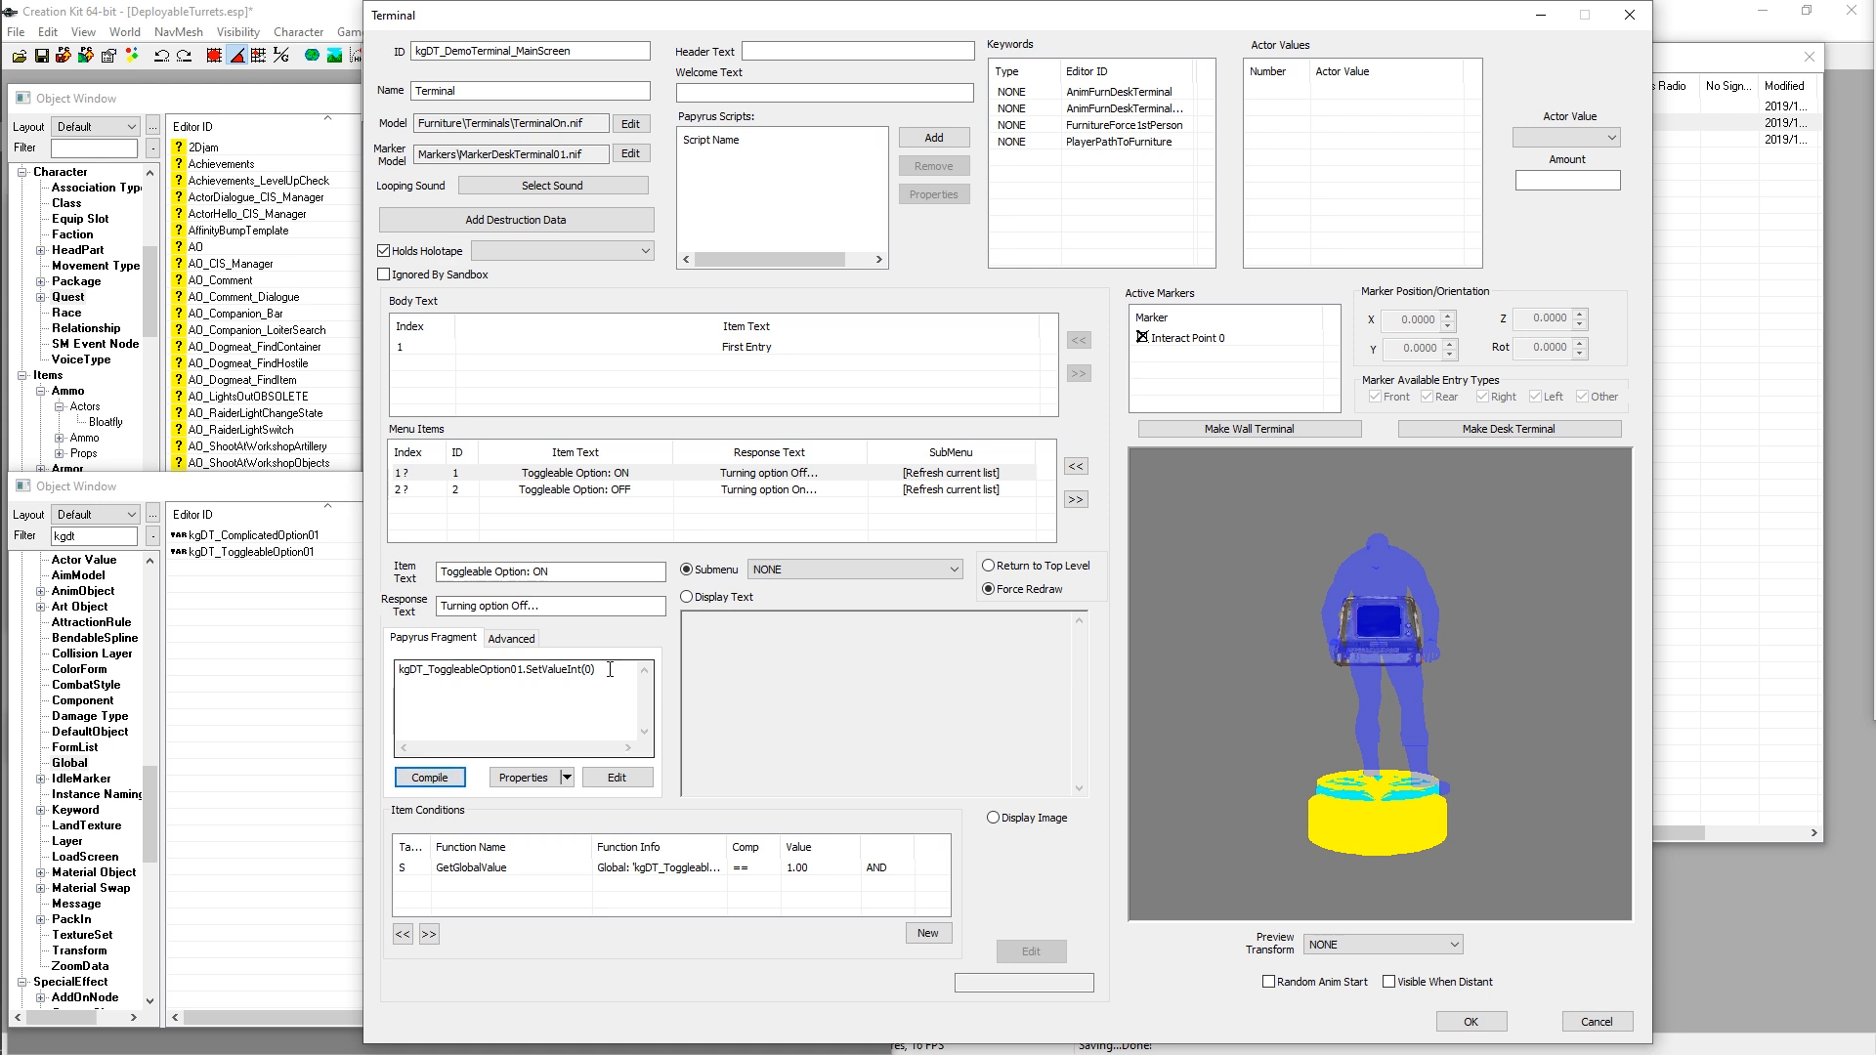
Step: Copy the whole fragment code from the Toggleable Option: ON item
left_click(599, 475)
left_click_drag(615, 684, 399, 672)
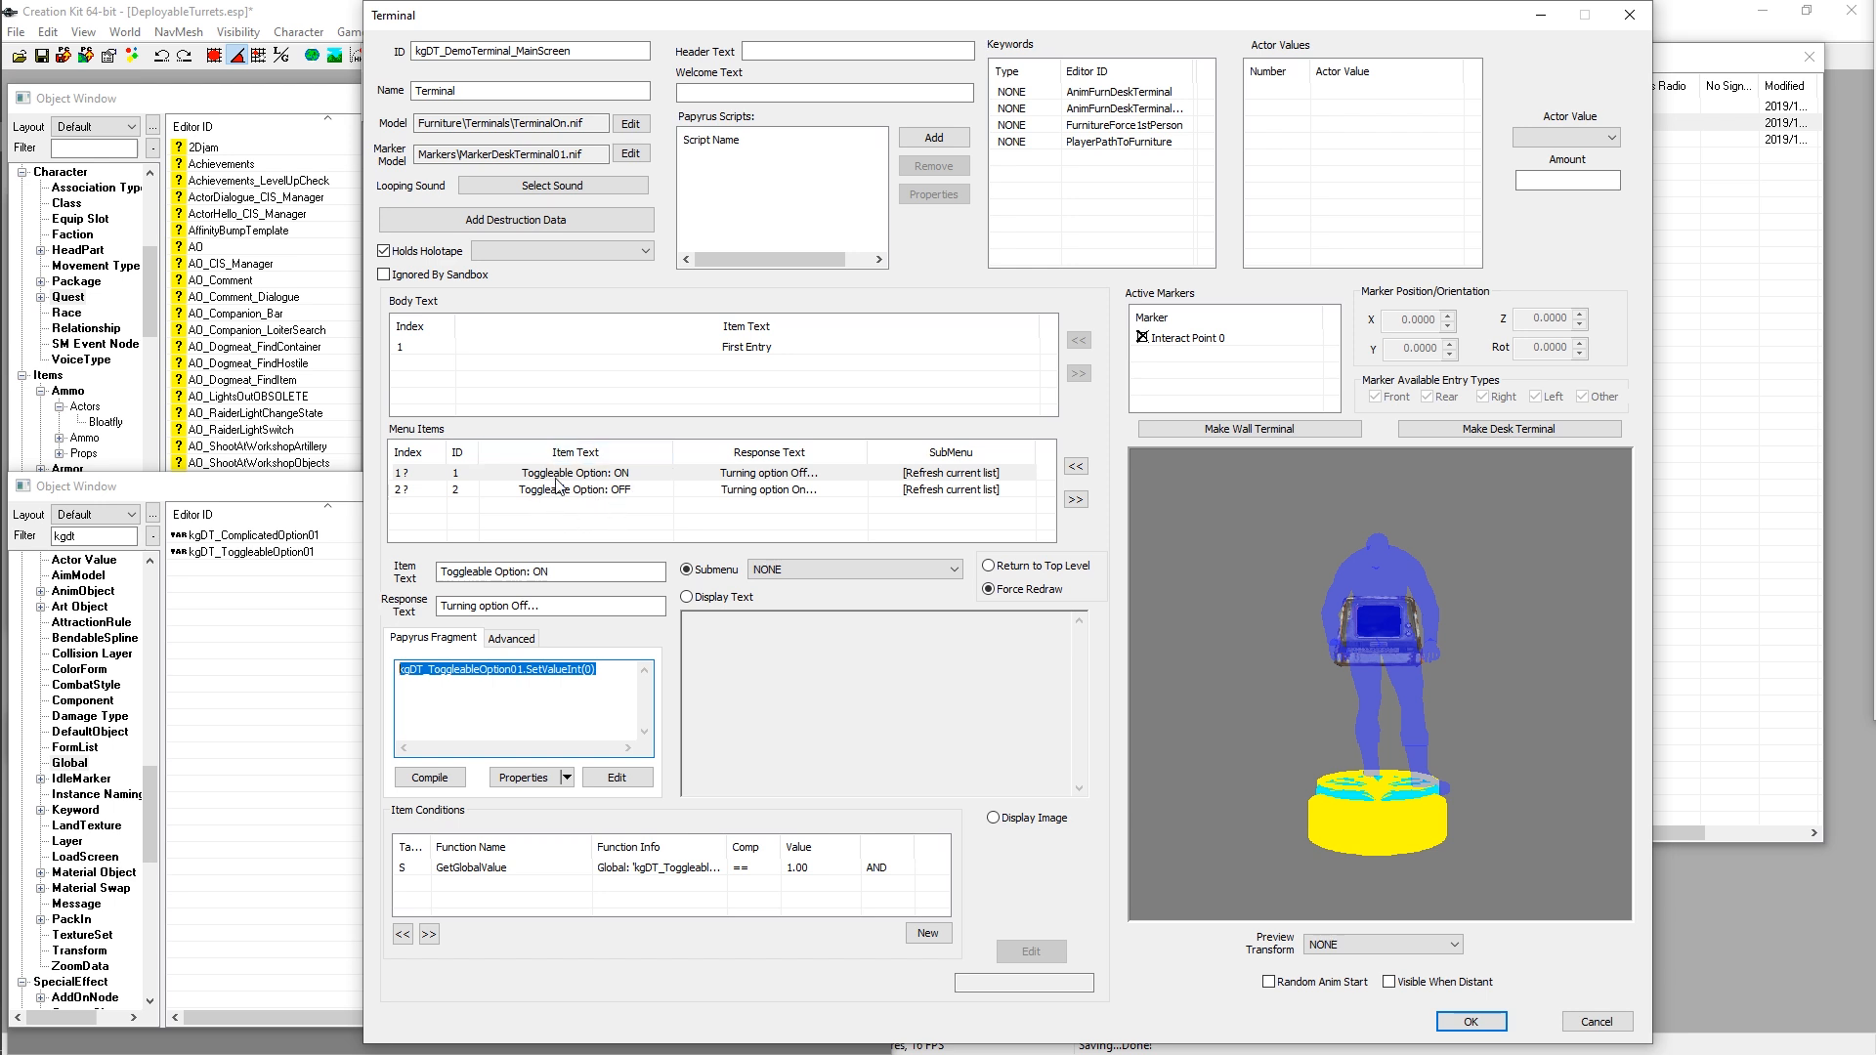
left_click(613, 489)
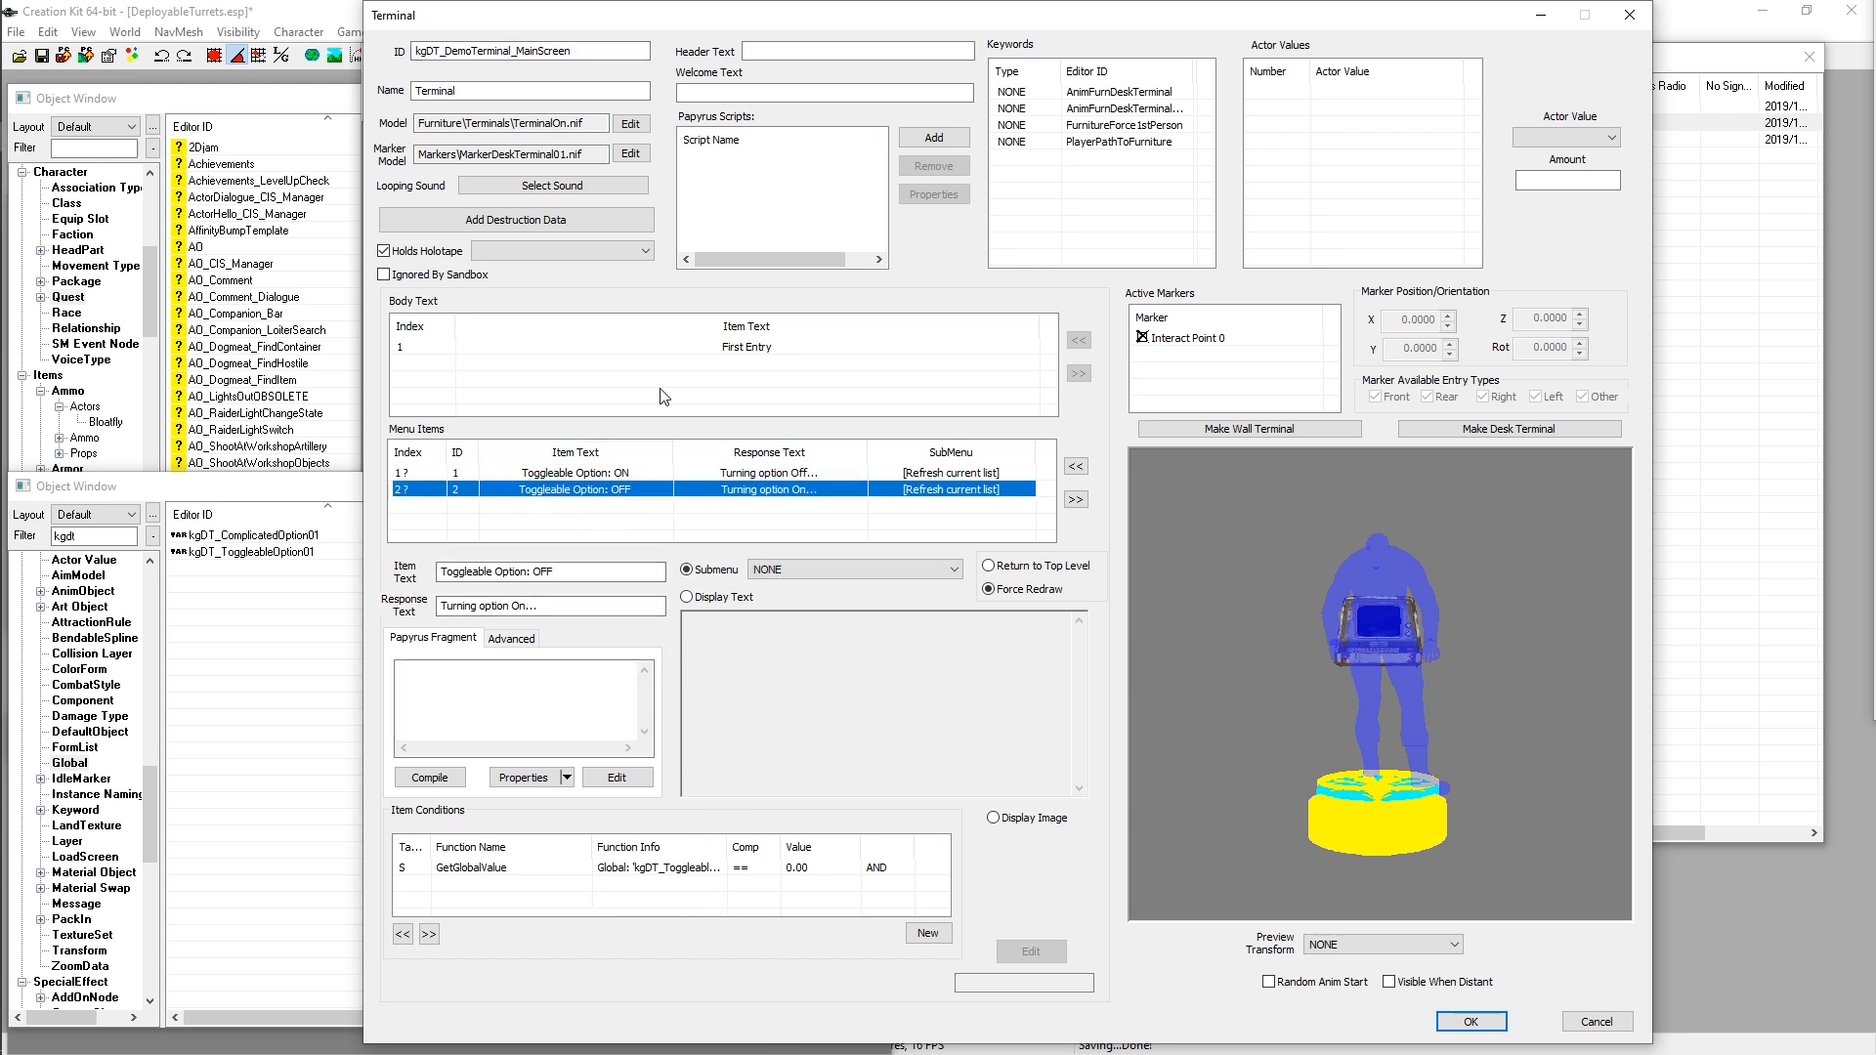
left_click(630, 474)
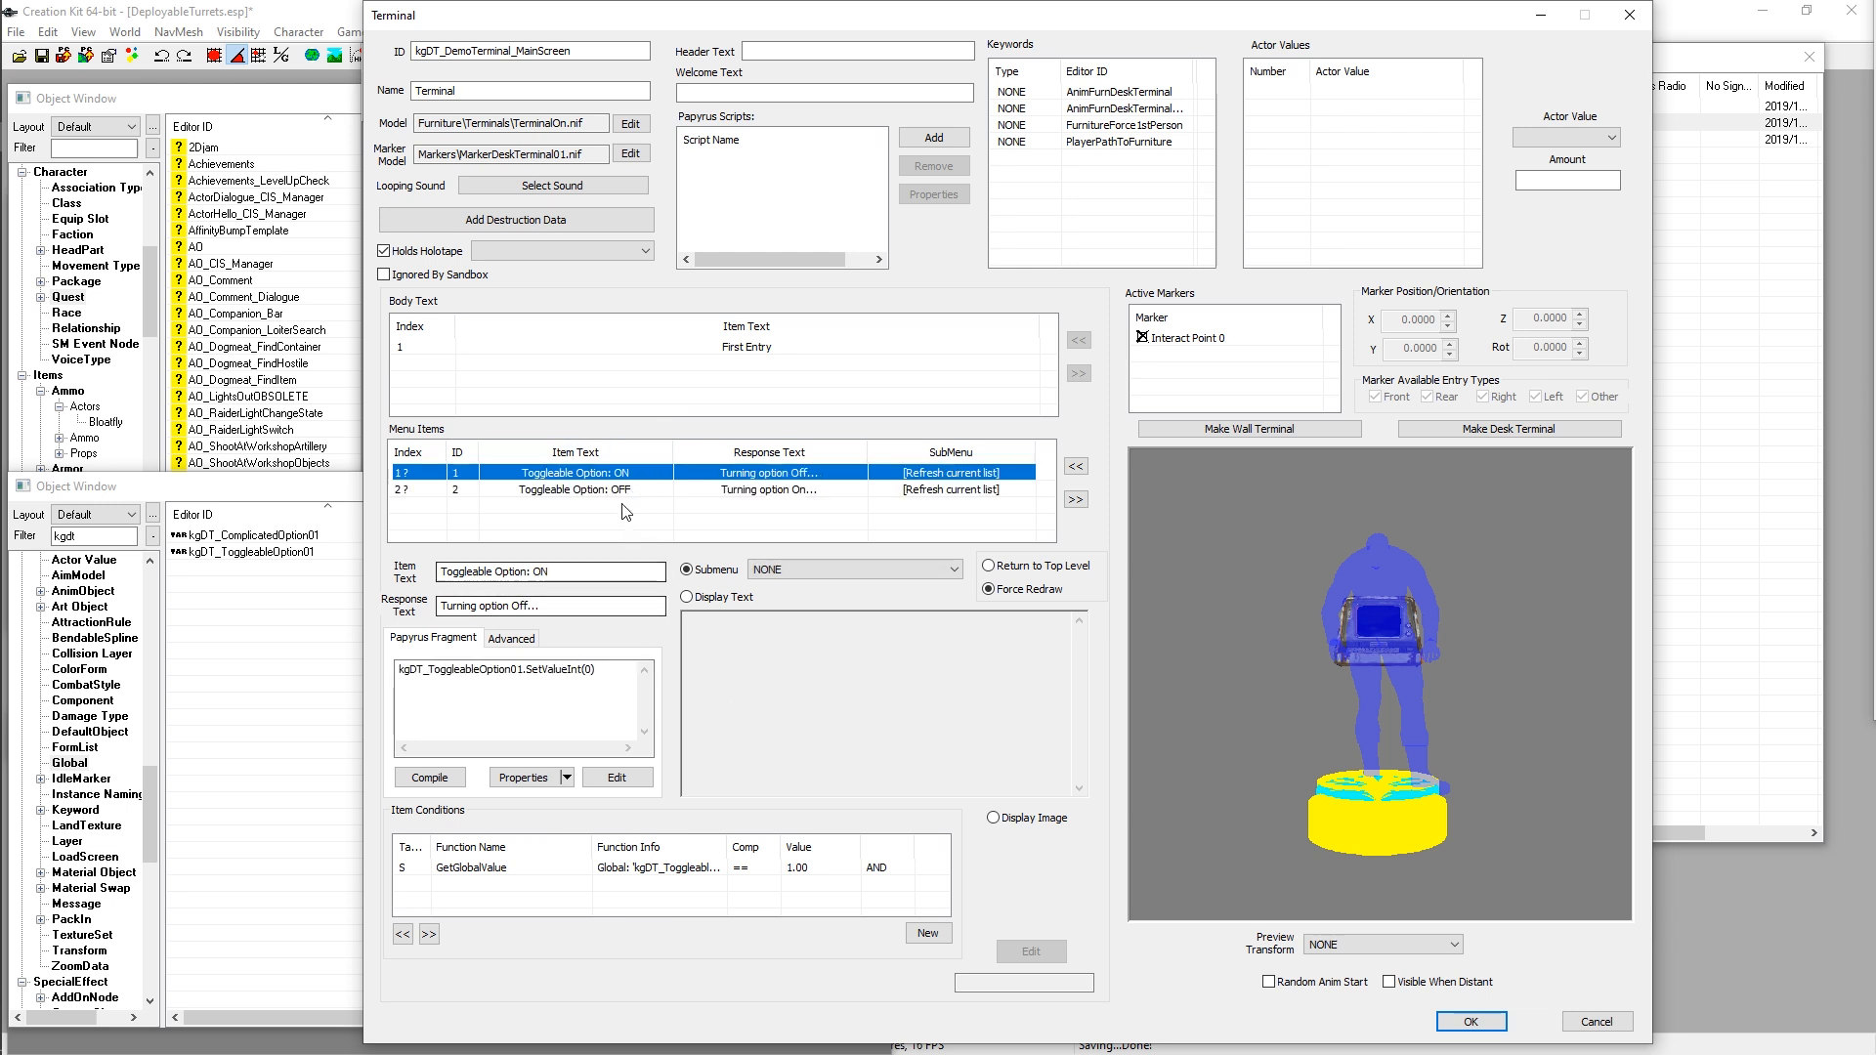
key("Down")
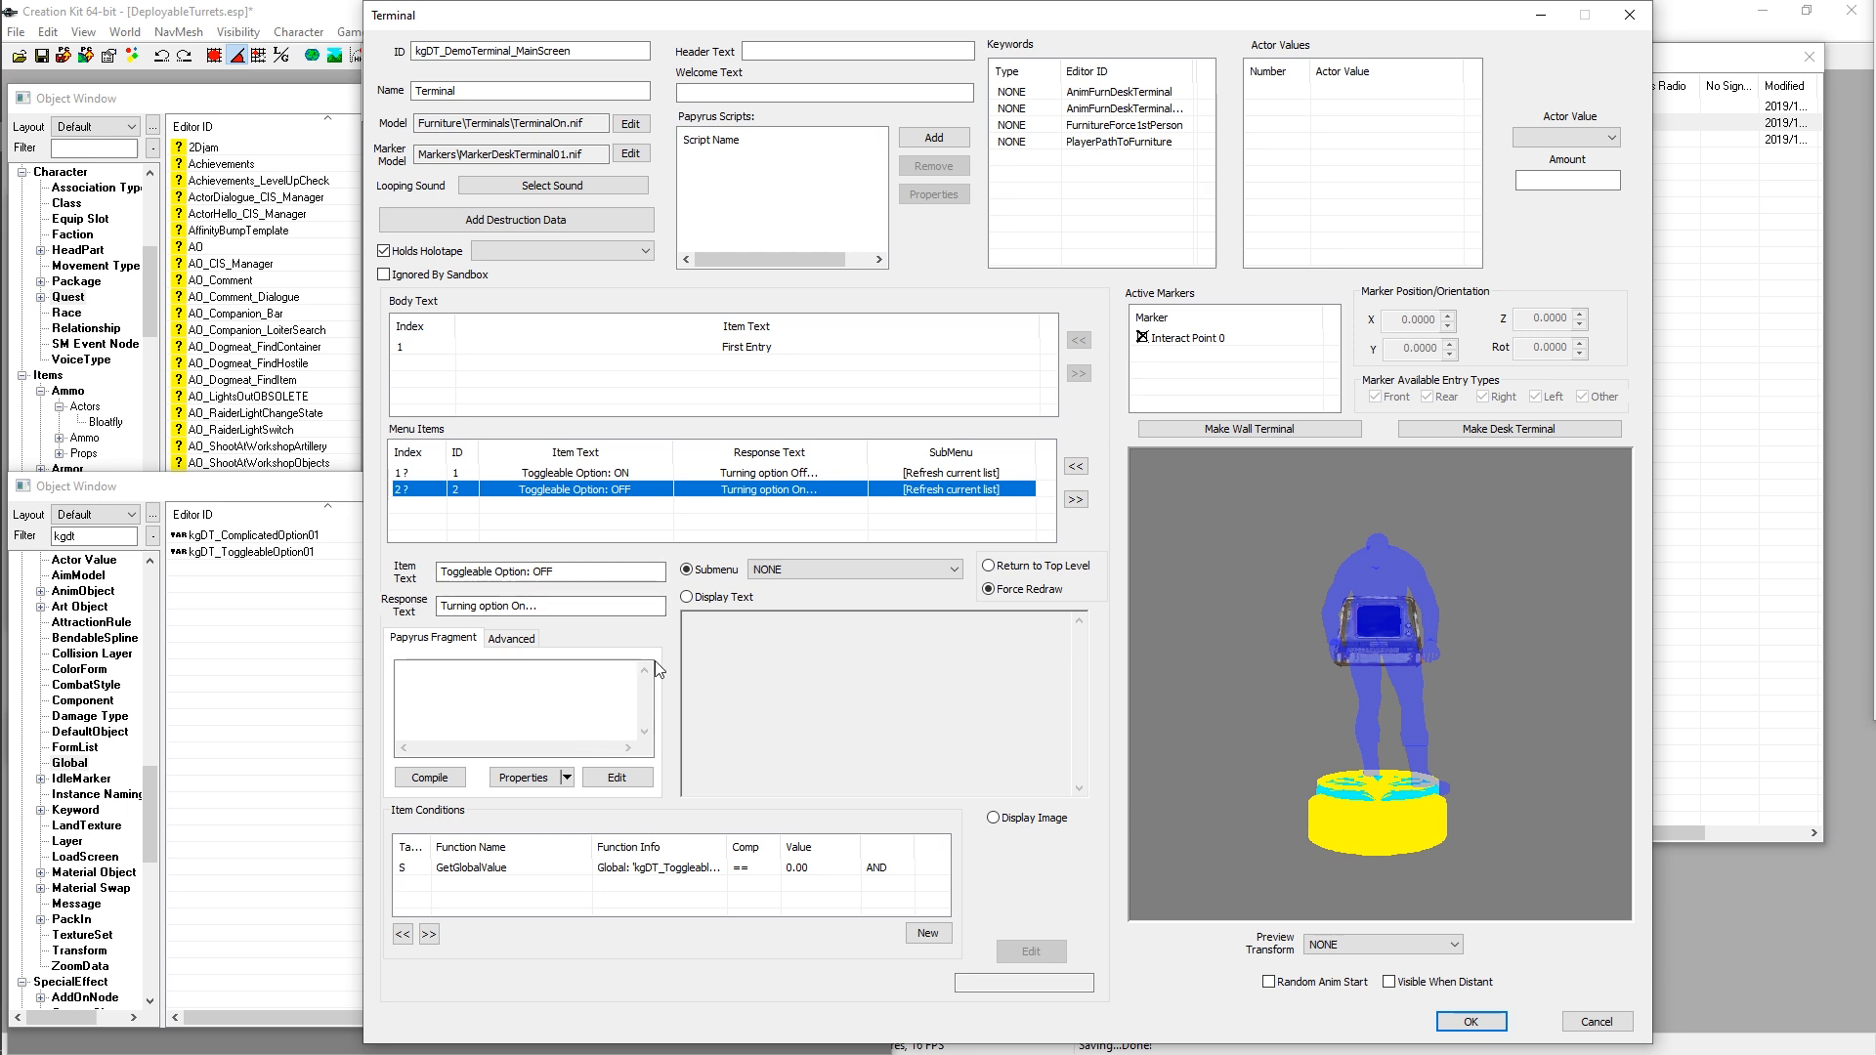
left_click(431, 702)
left_click(599, 476)
left_click_drag(606, 669, 580, 667)
key("ctrl+a")
right_click(483, 670)
left_click(506, 715)
Step: Paste the code into the Toggleable Option: OFF item's fragment, set its argument to 1, and compile it
left_click(599, 491)
right_click(540, 681)
left_click(565, 766)
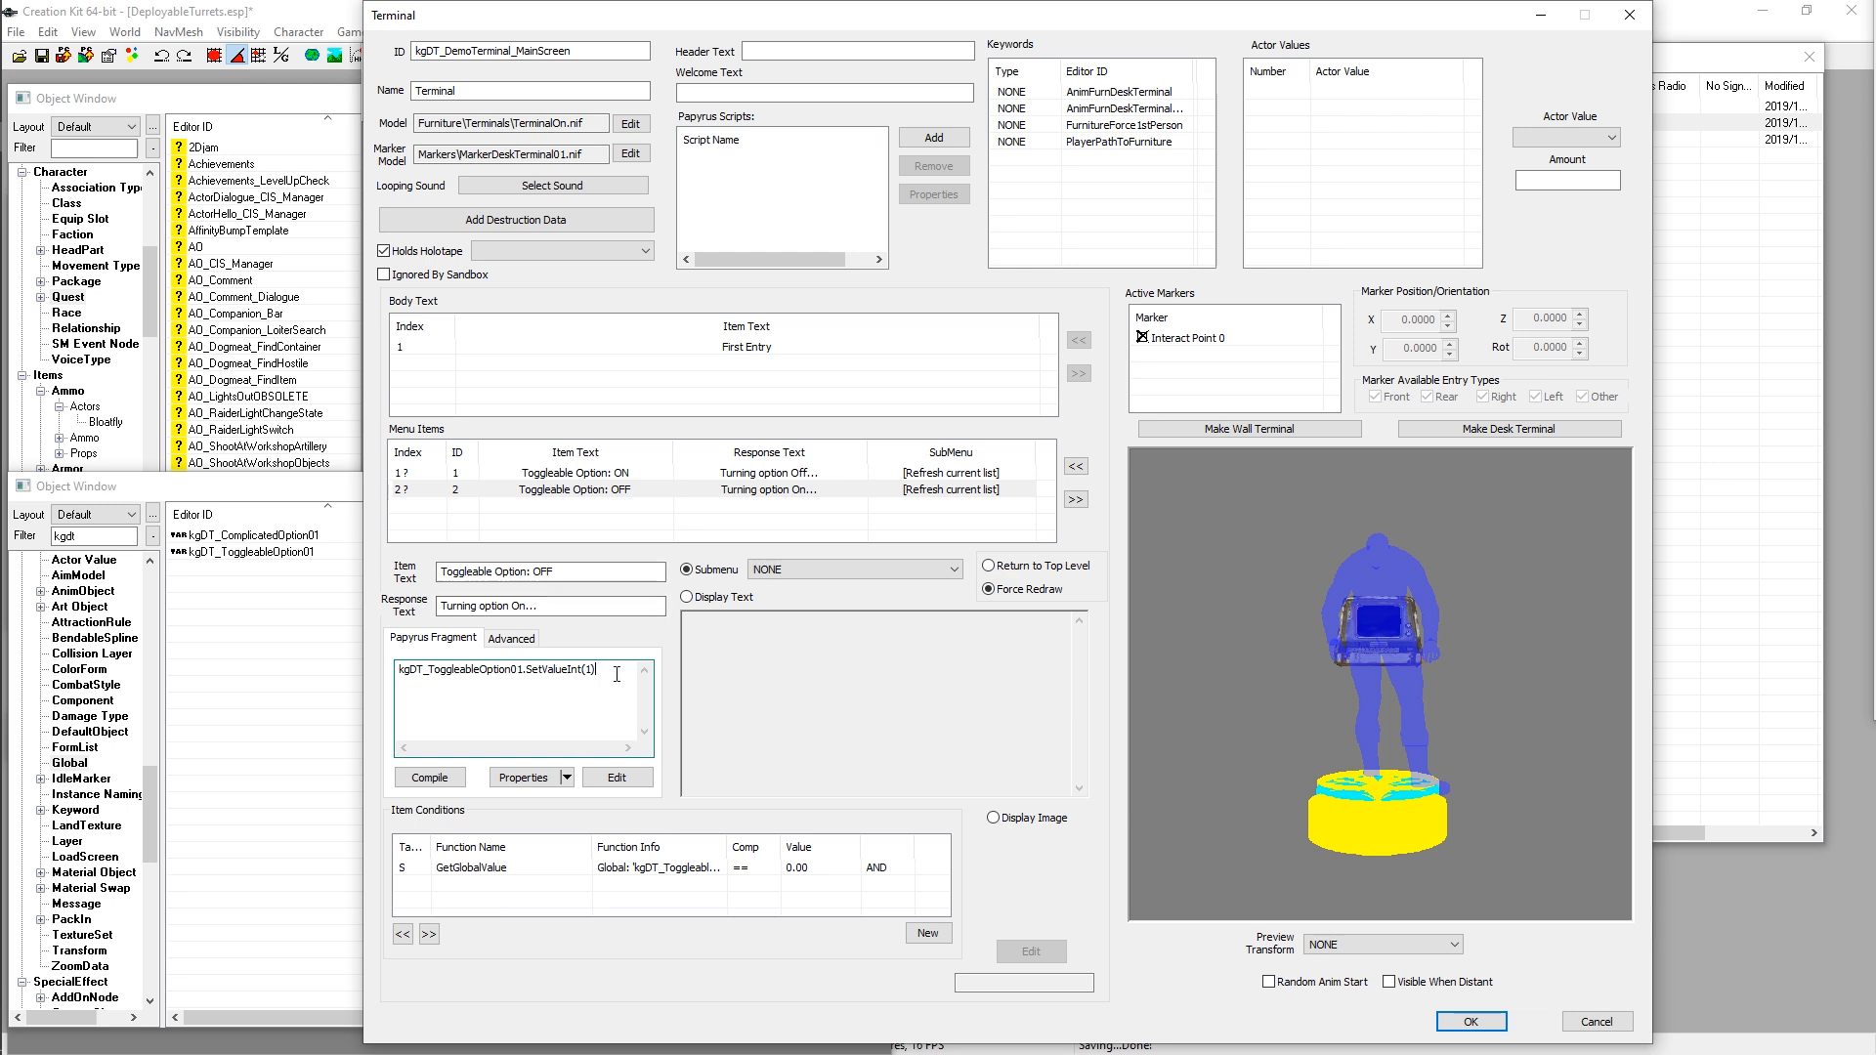
left_click(428, 780)
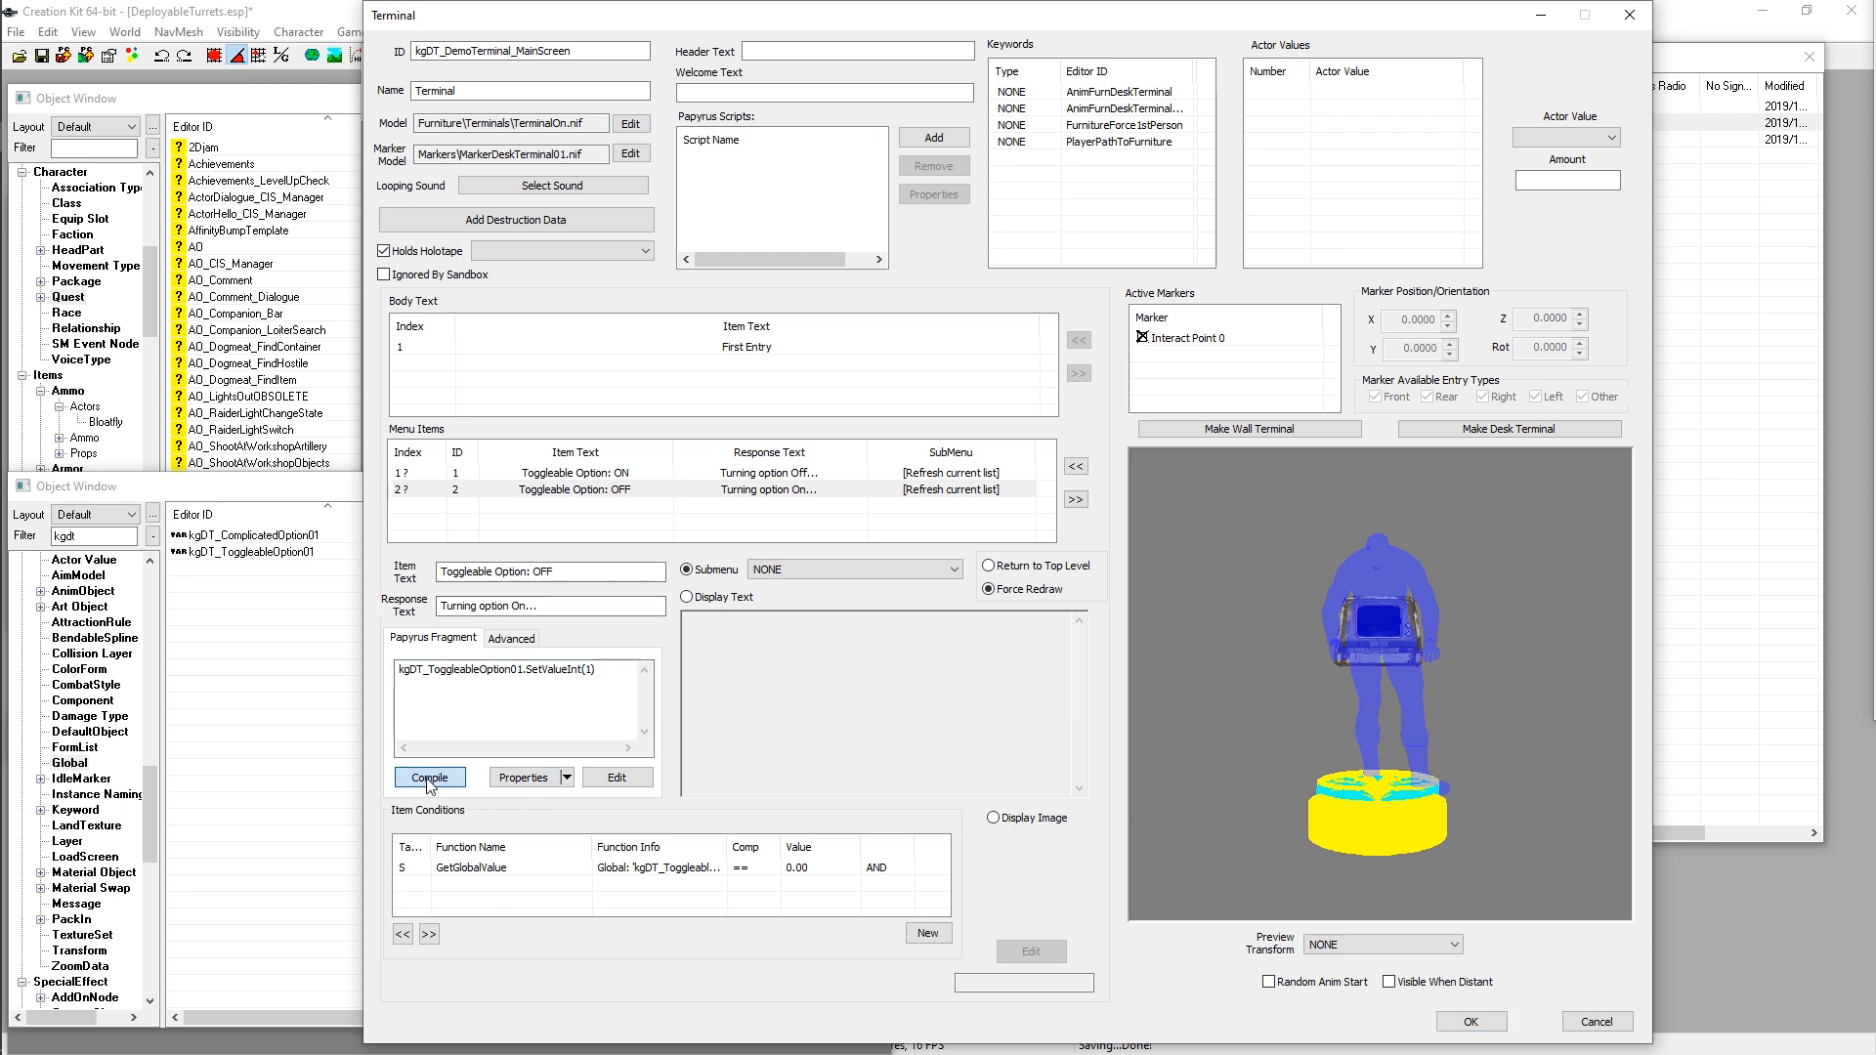
left_click(628, 669)
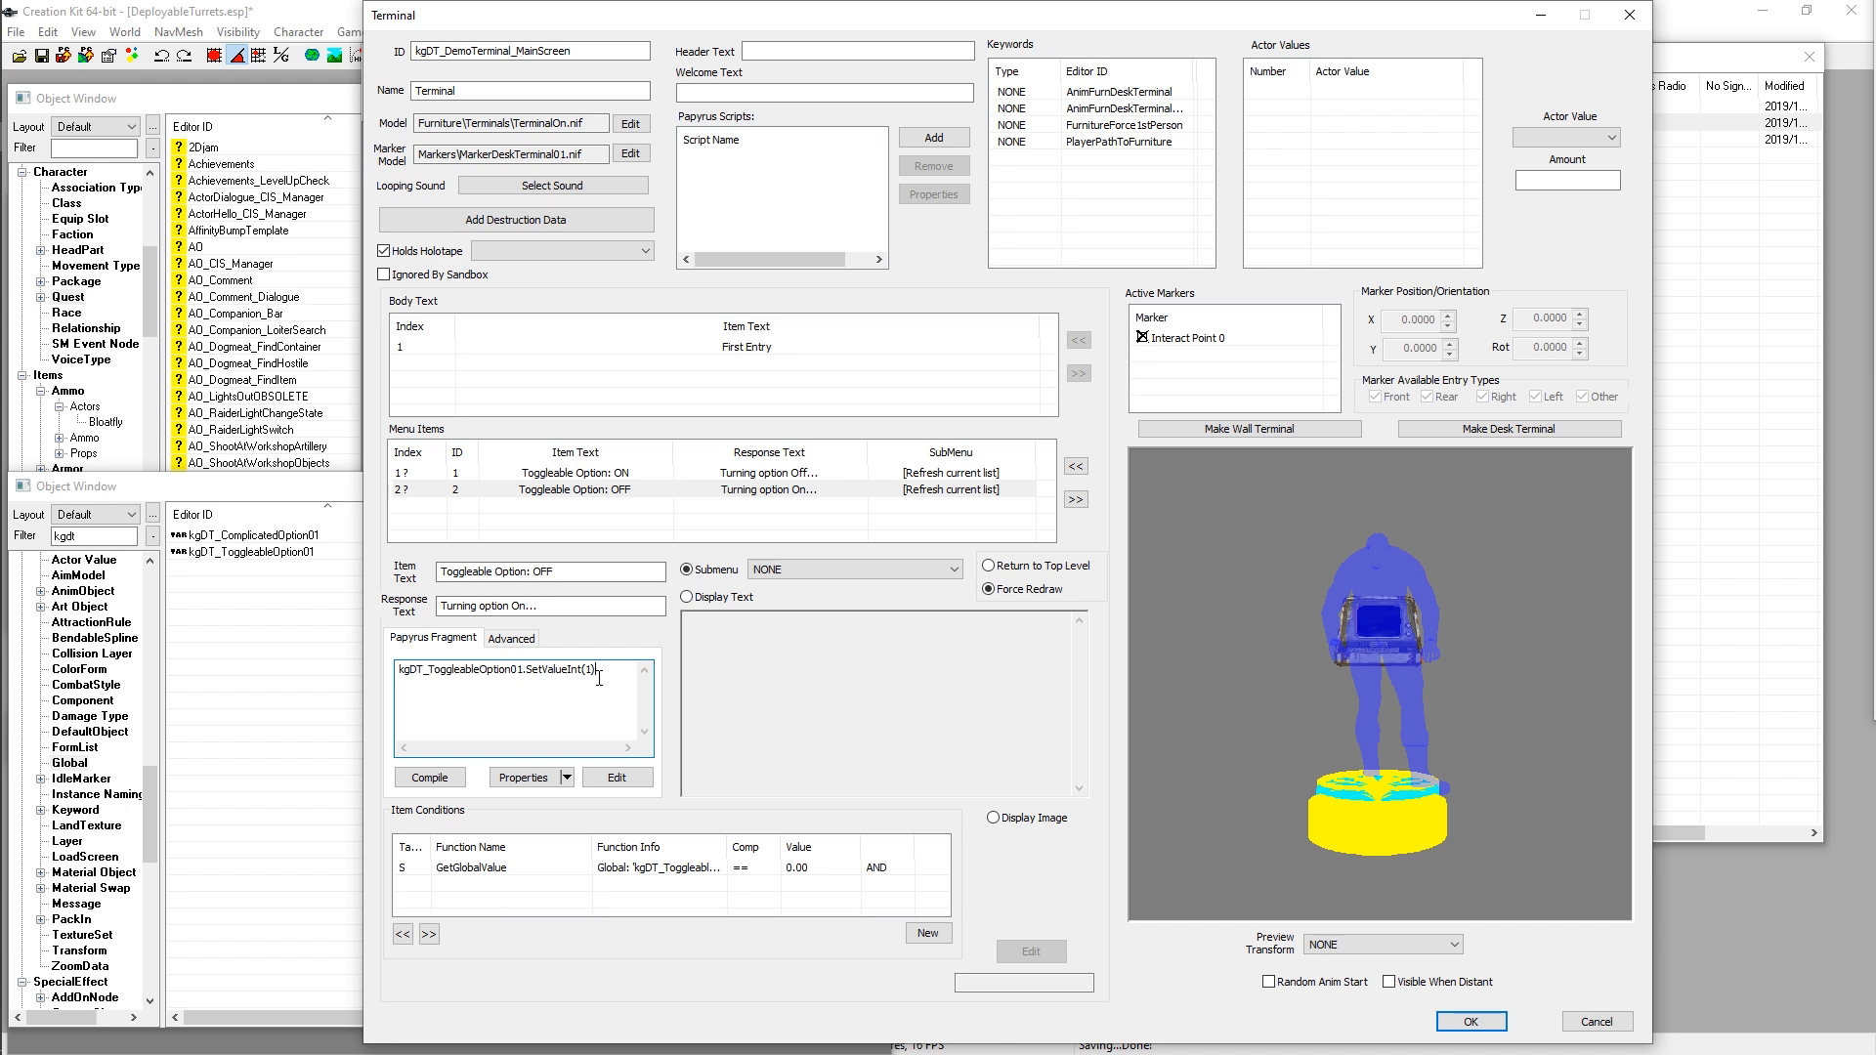
Step: Compare the fragment code and item conditions of the Toggleable Option: ON and OFF menu items
left_click(606, 473)
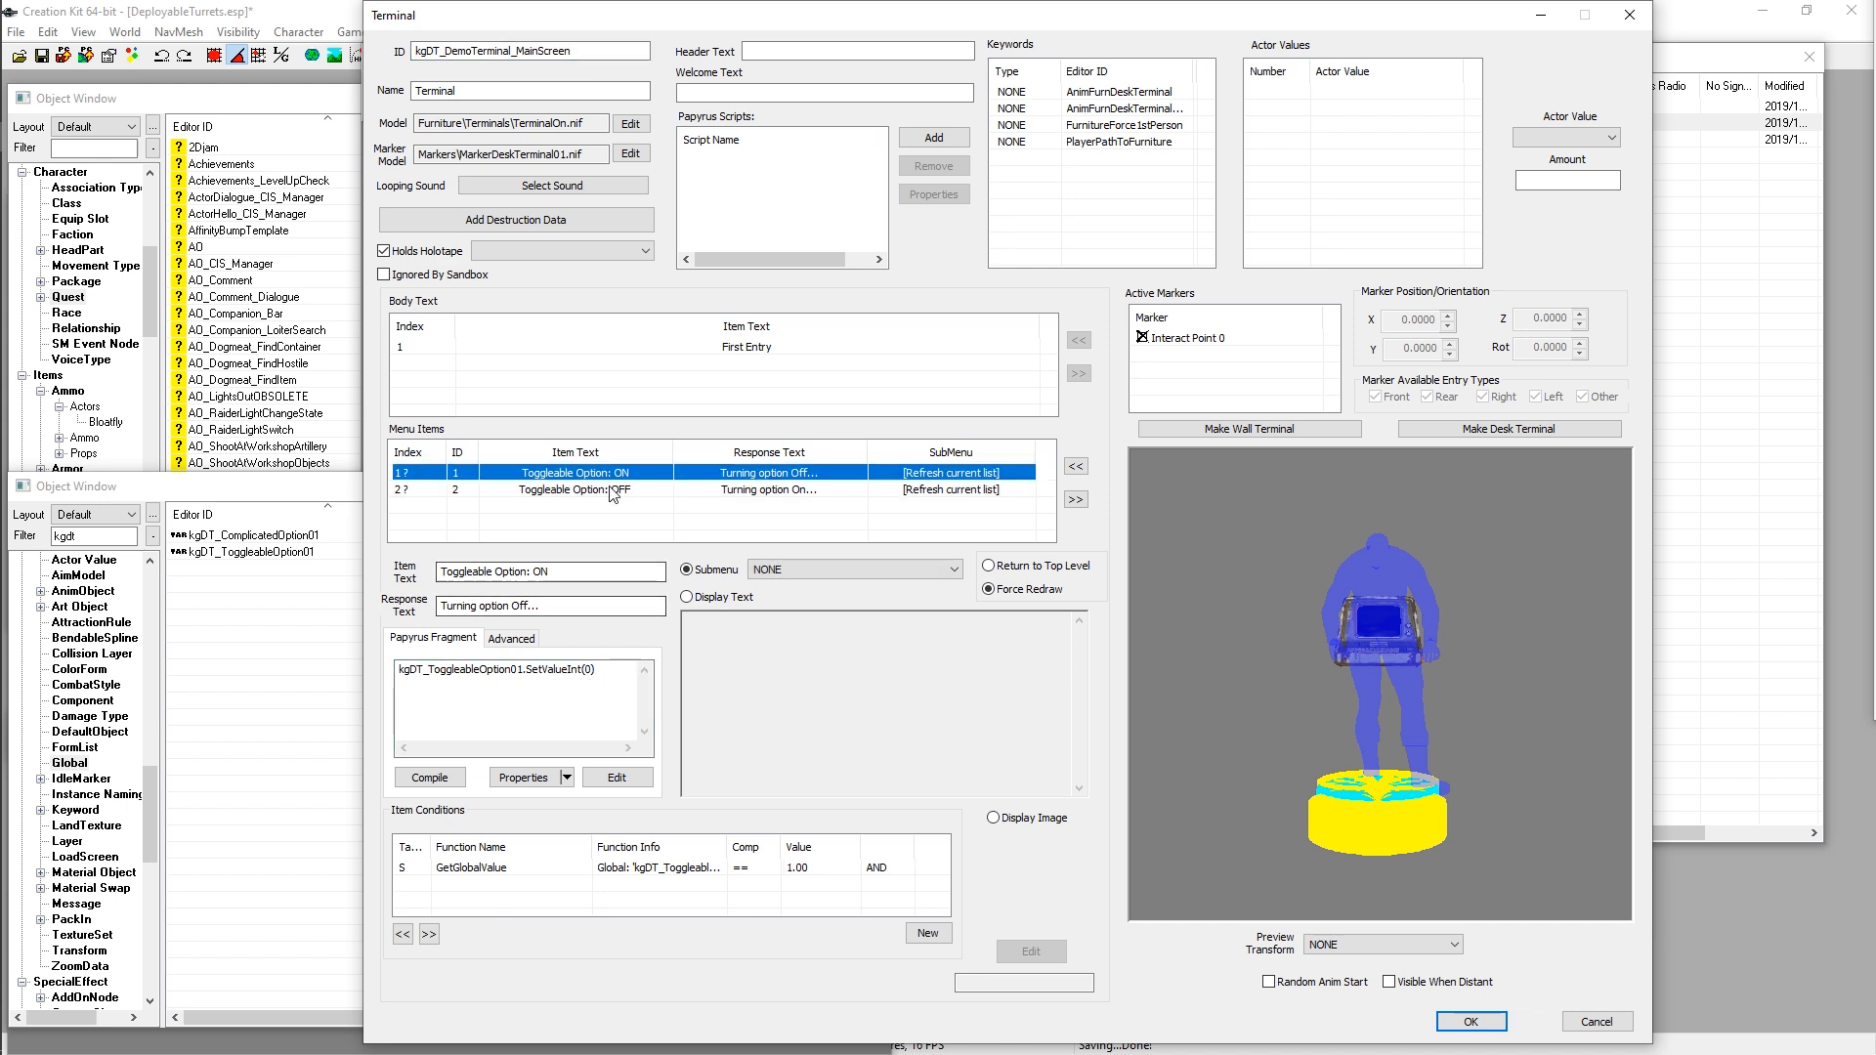
left_click(612, 490)
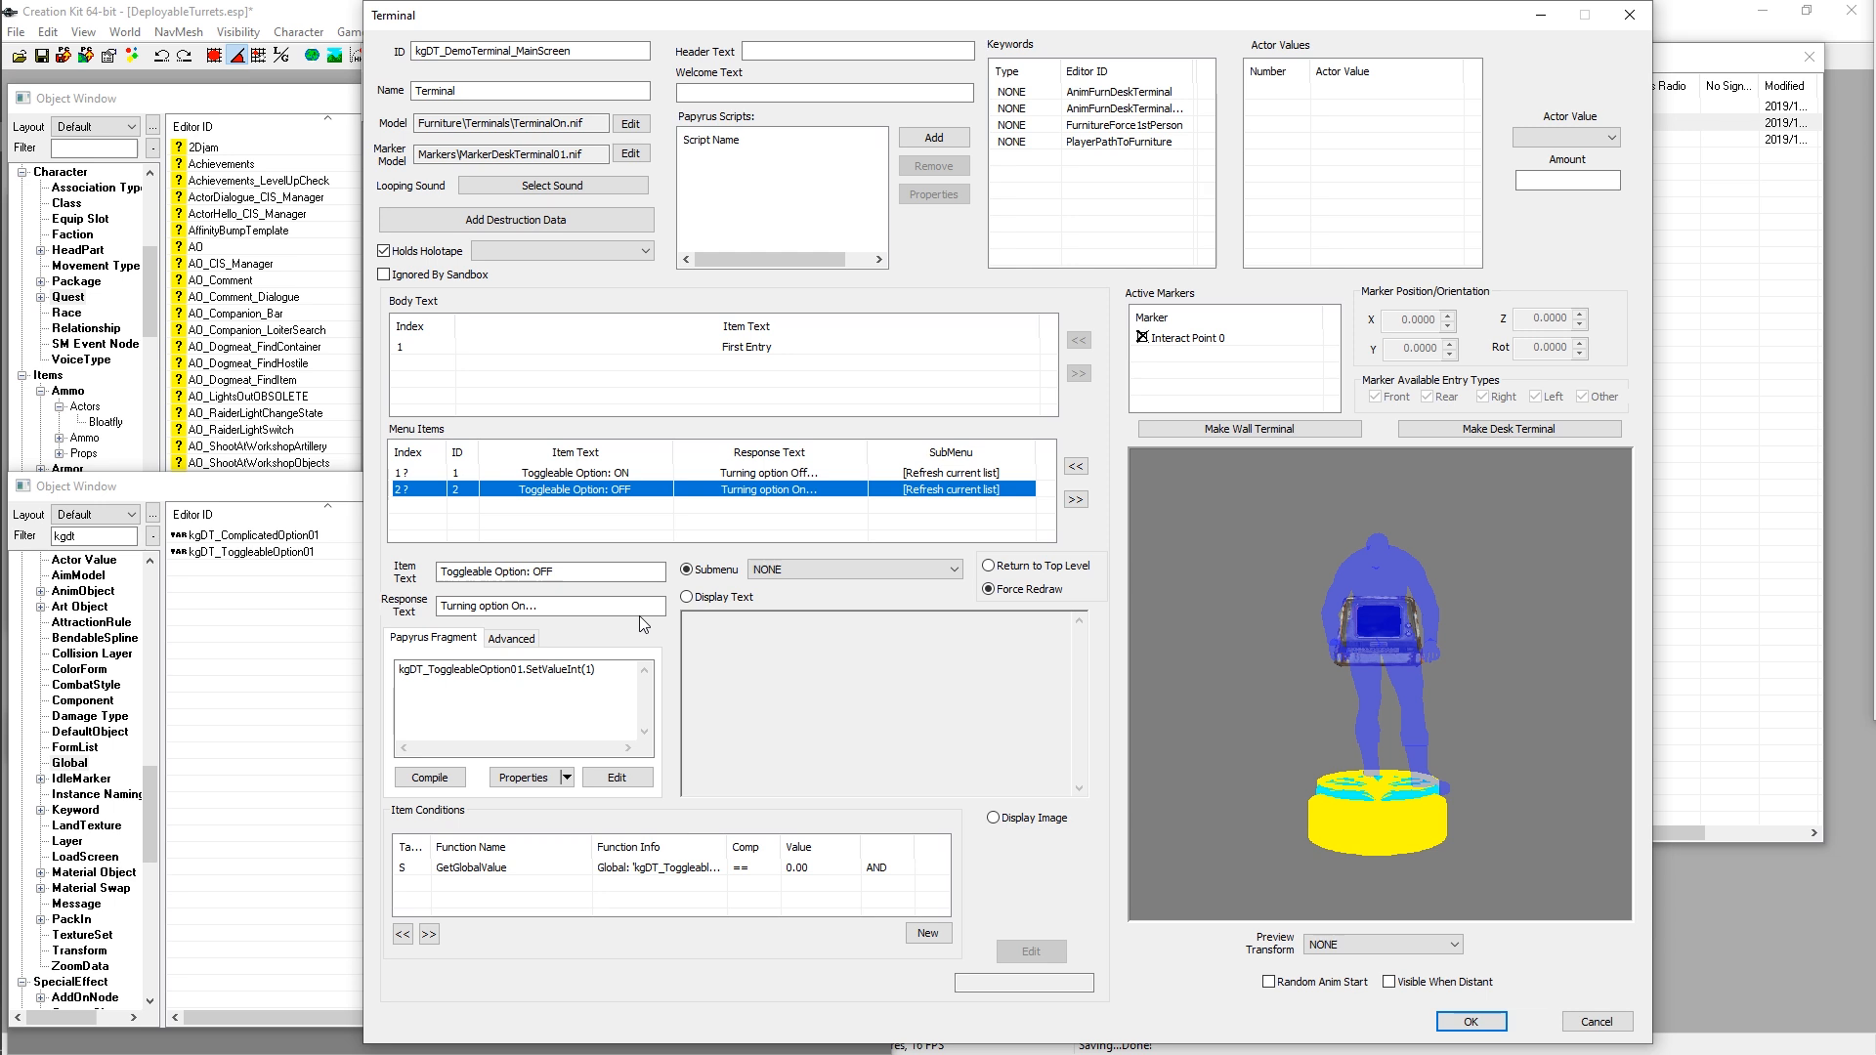
left_click(641, 713)
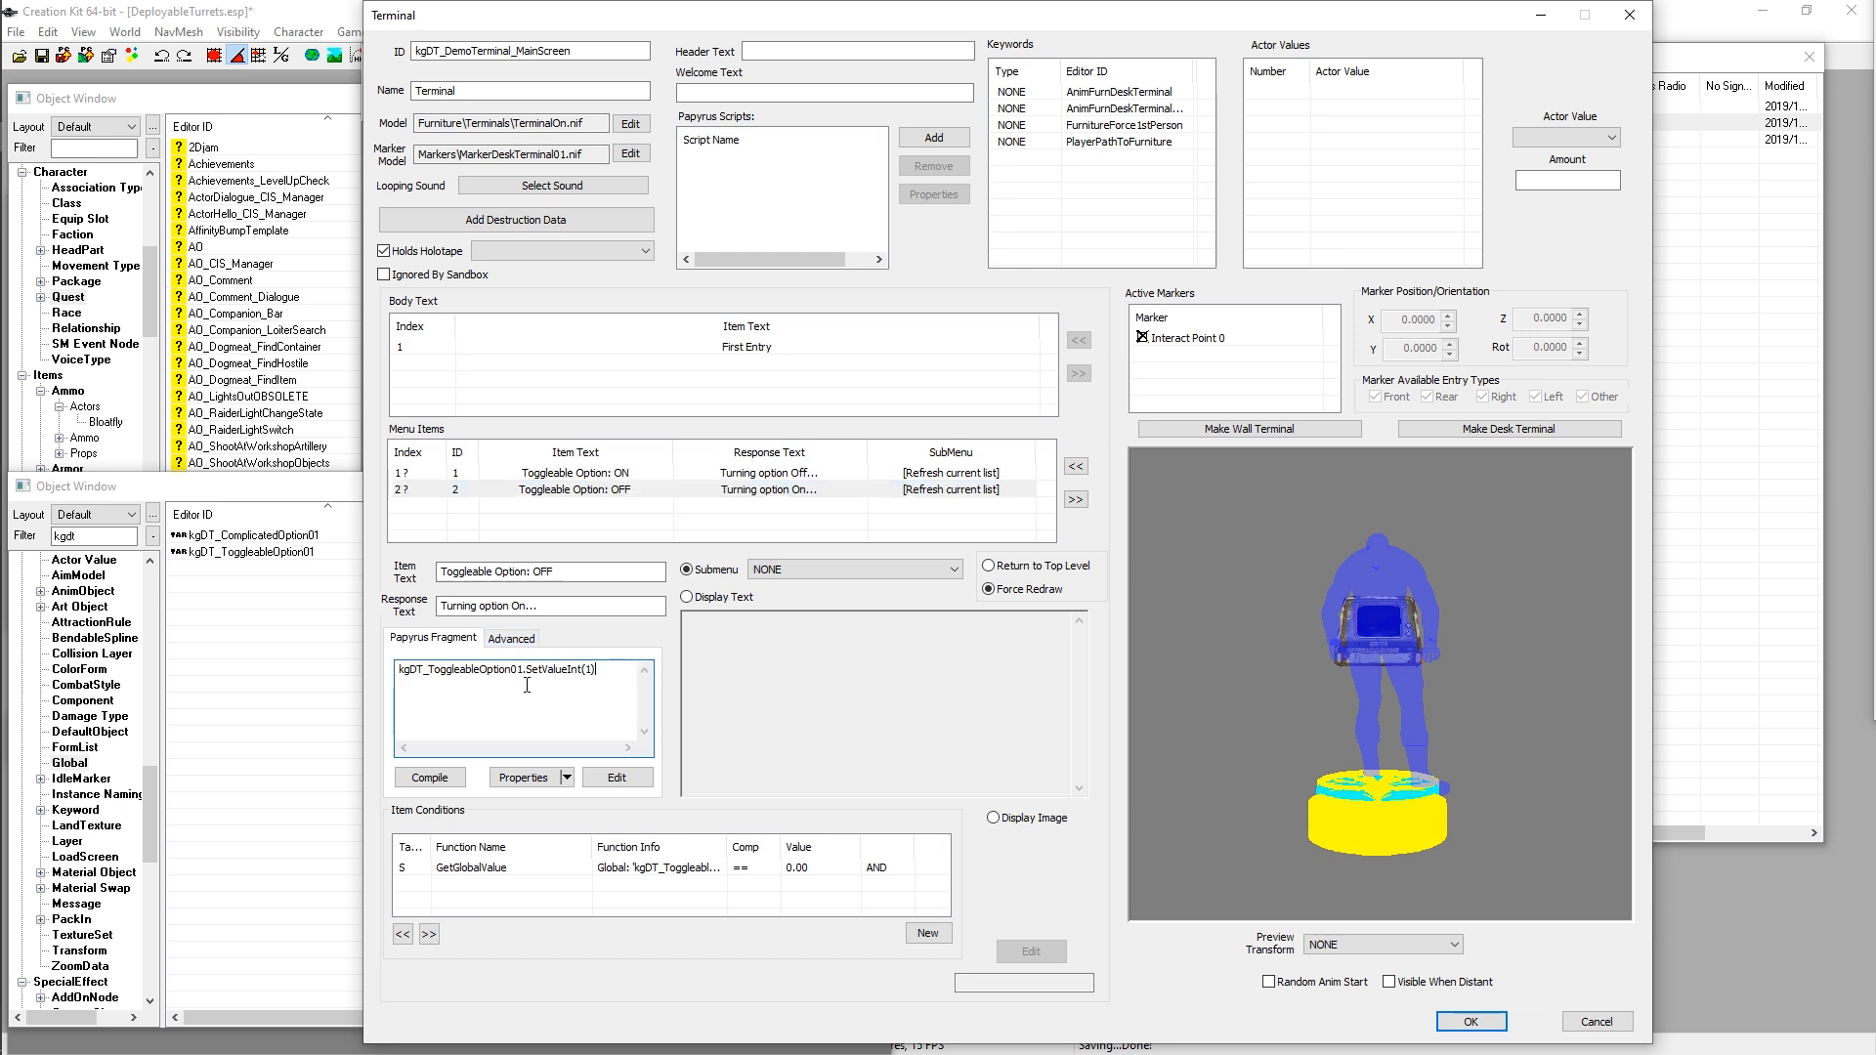
left_click(581, 473)
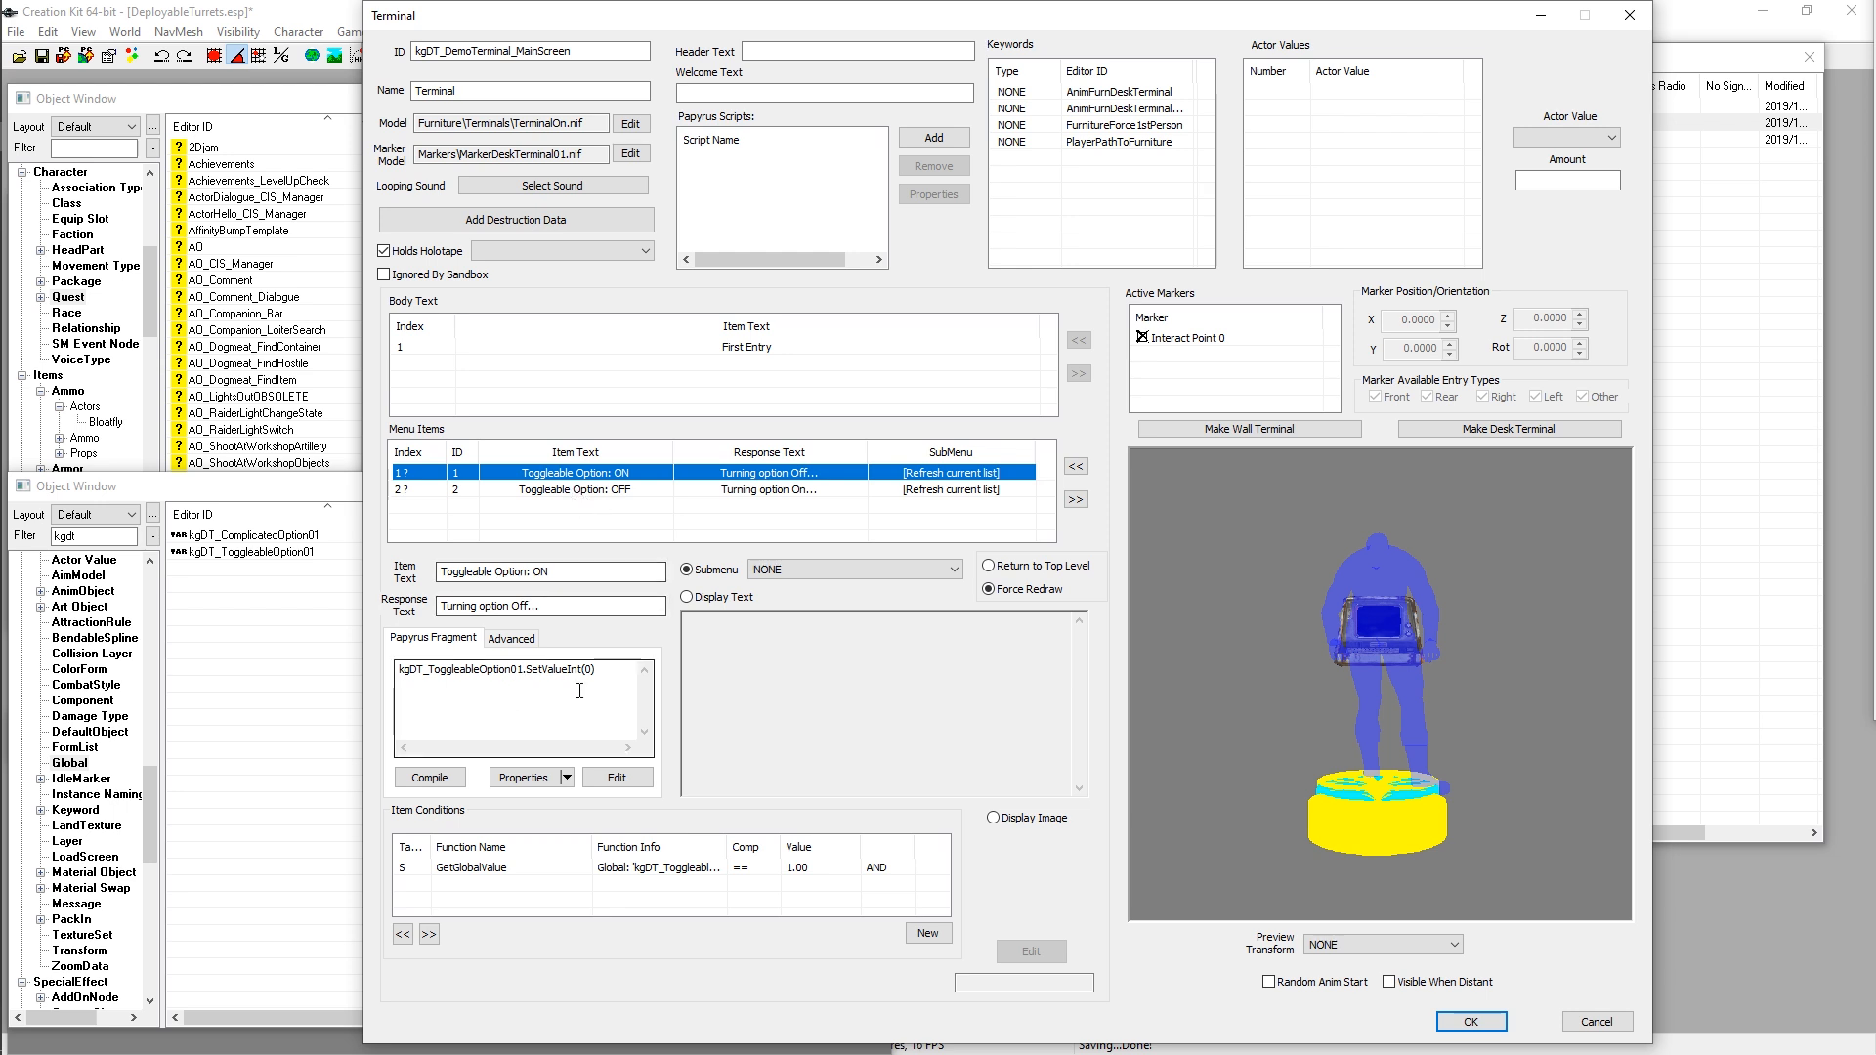
left_click(619, 491)
left_click(609, 478)
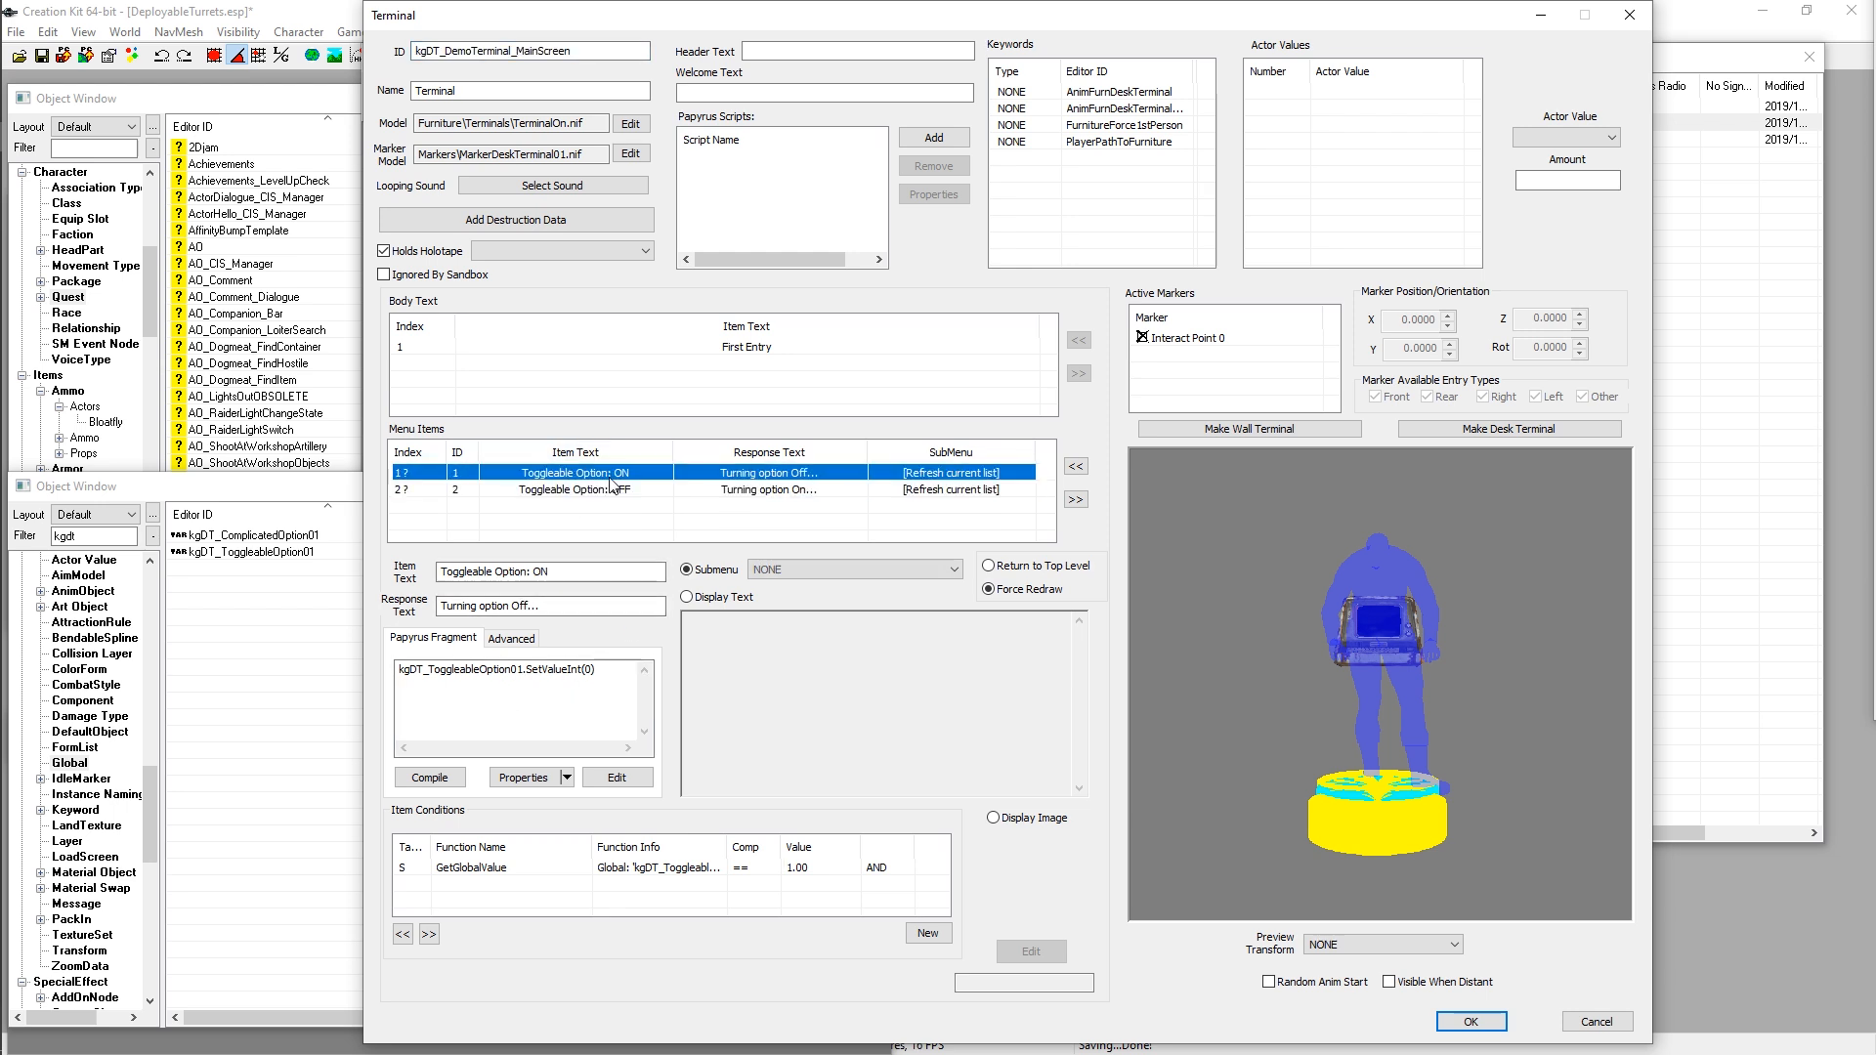
left_click(619, 494)
left_click(616, 476)
left_click(618, 491)
left_click(616, 475)
left_click(590, 490)
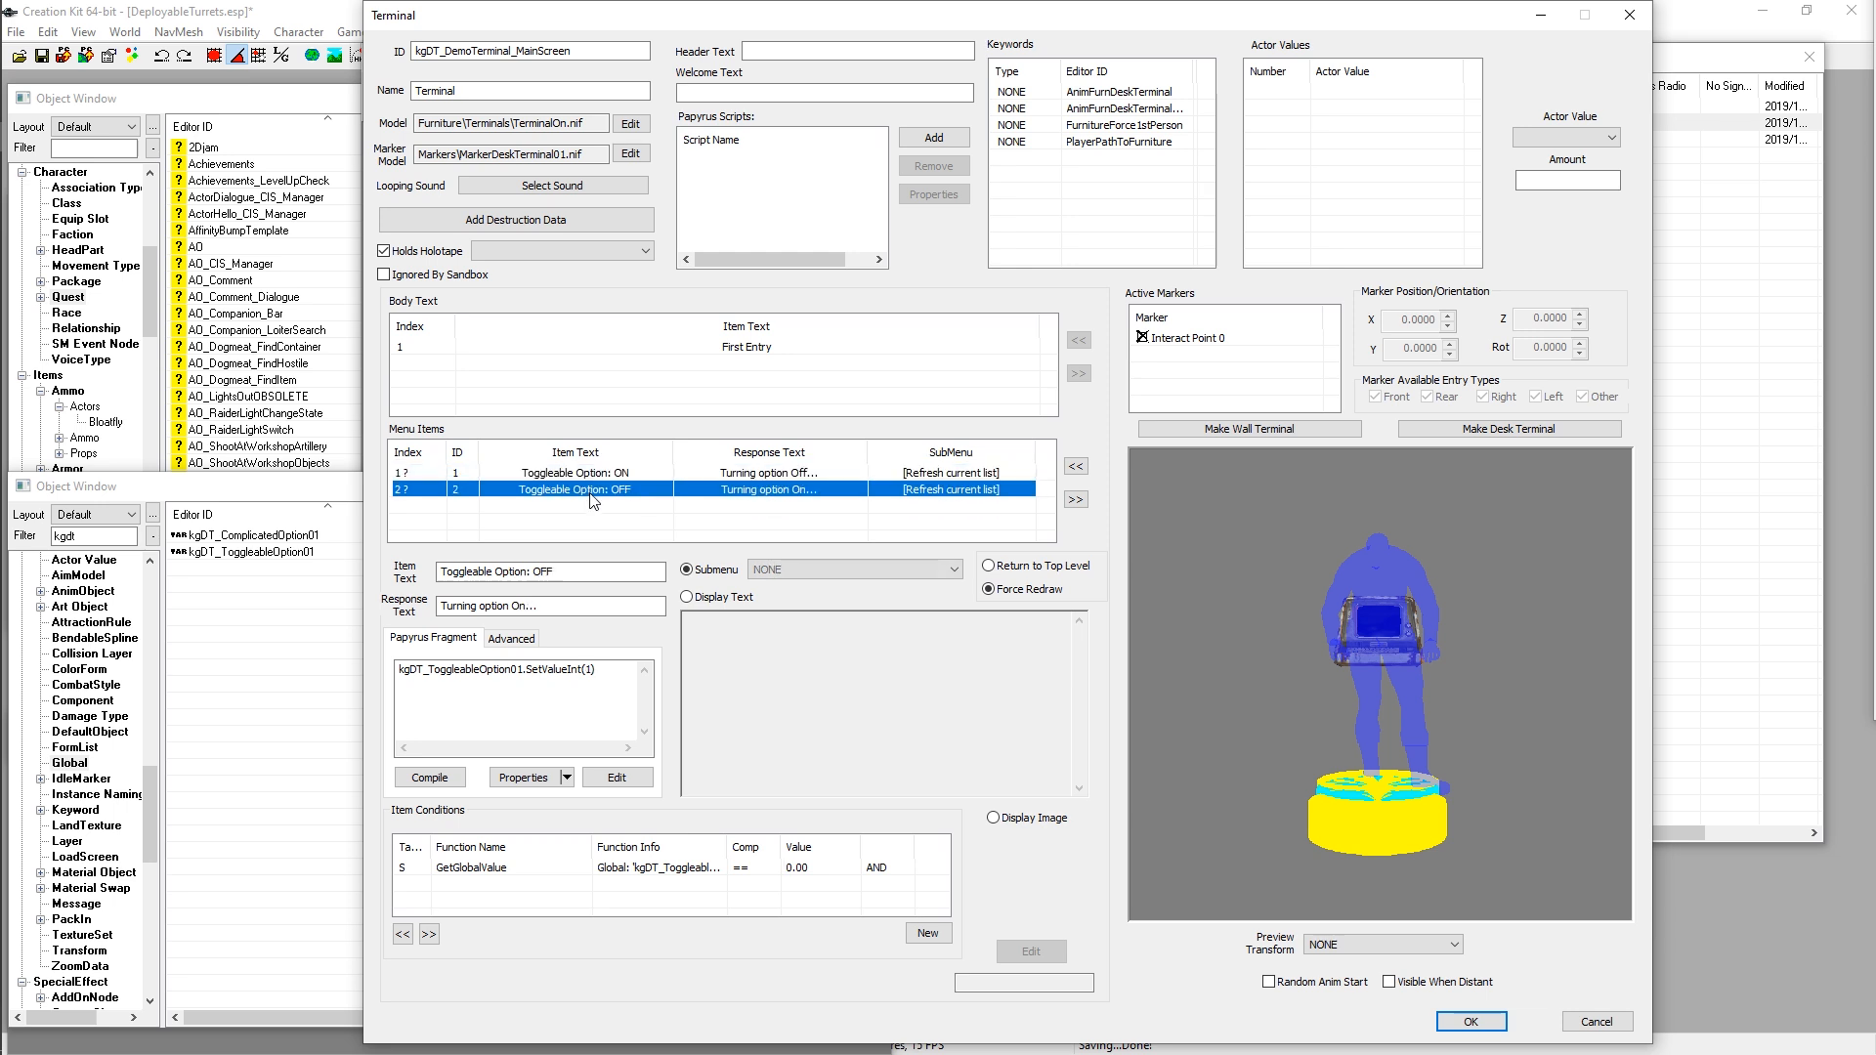
left_click(579, 474)
left_click(584, 490)
left_click(552, 474)
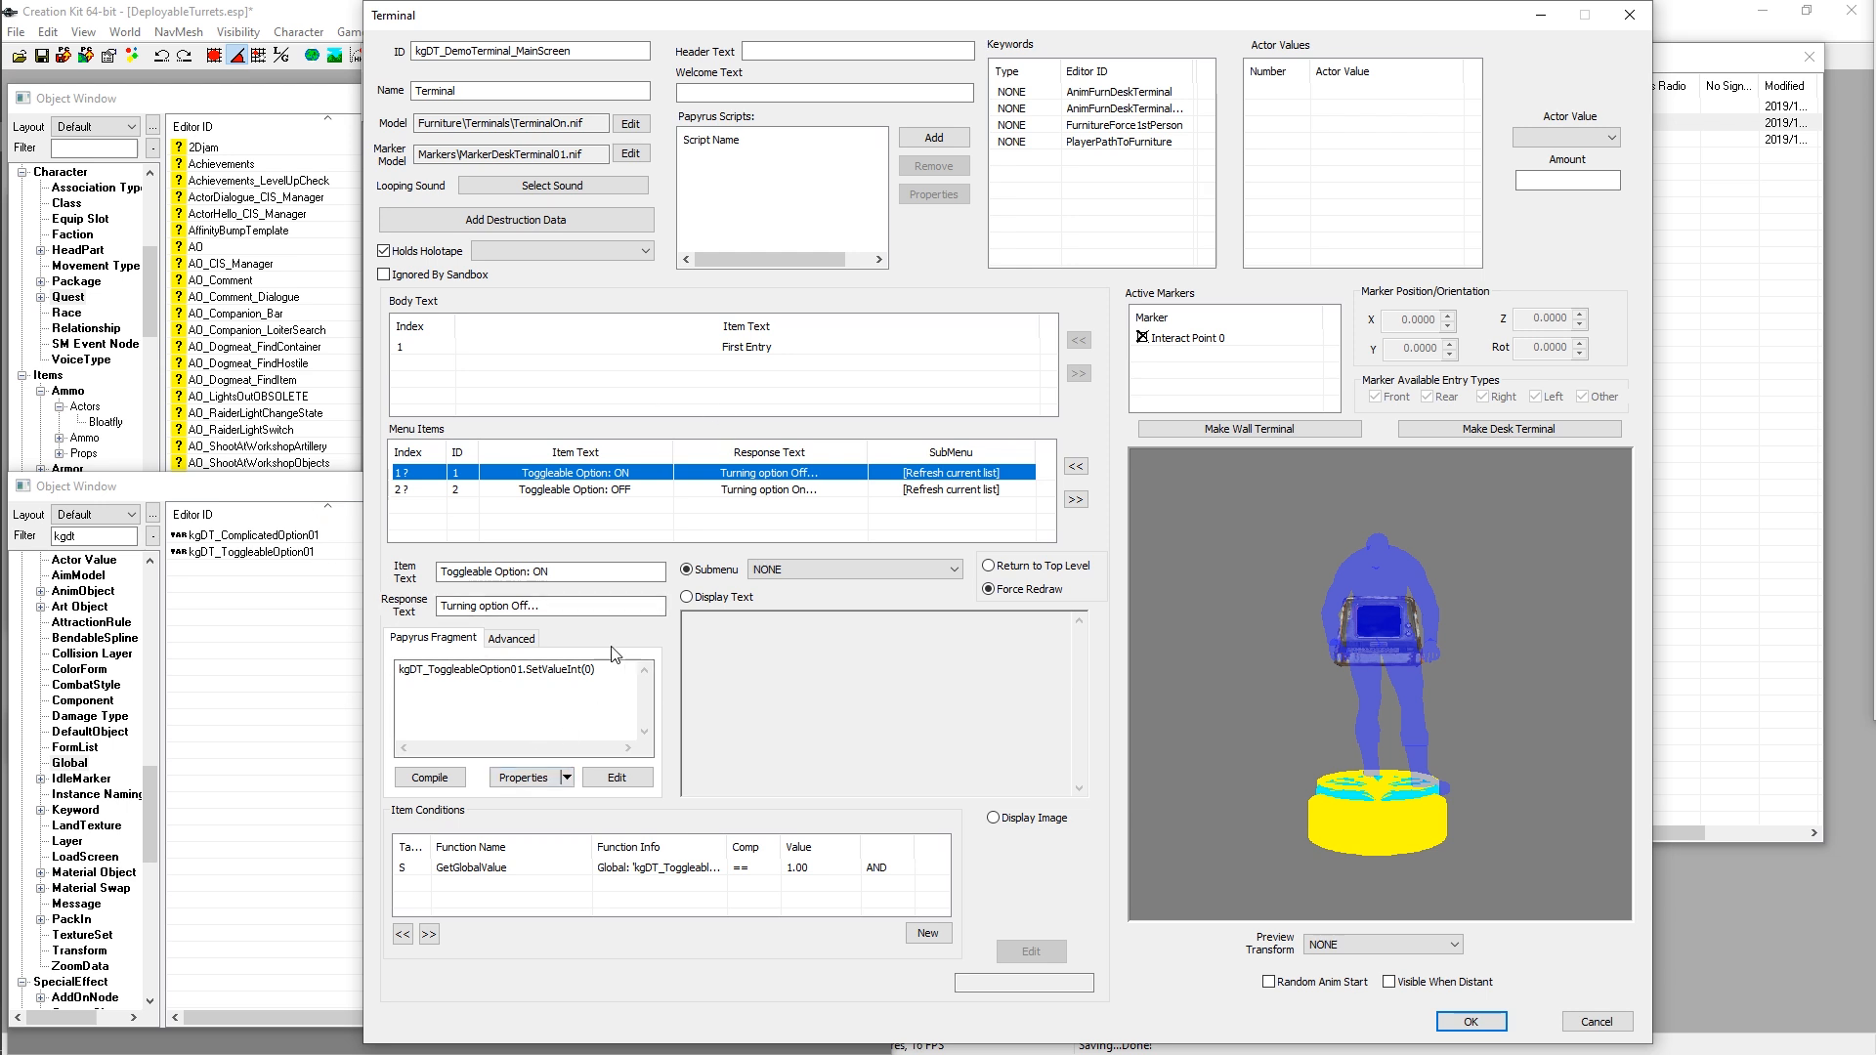
left_click(528, 519)
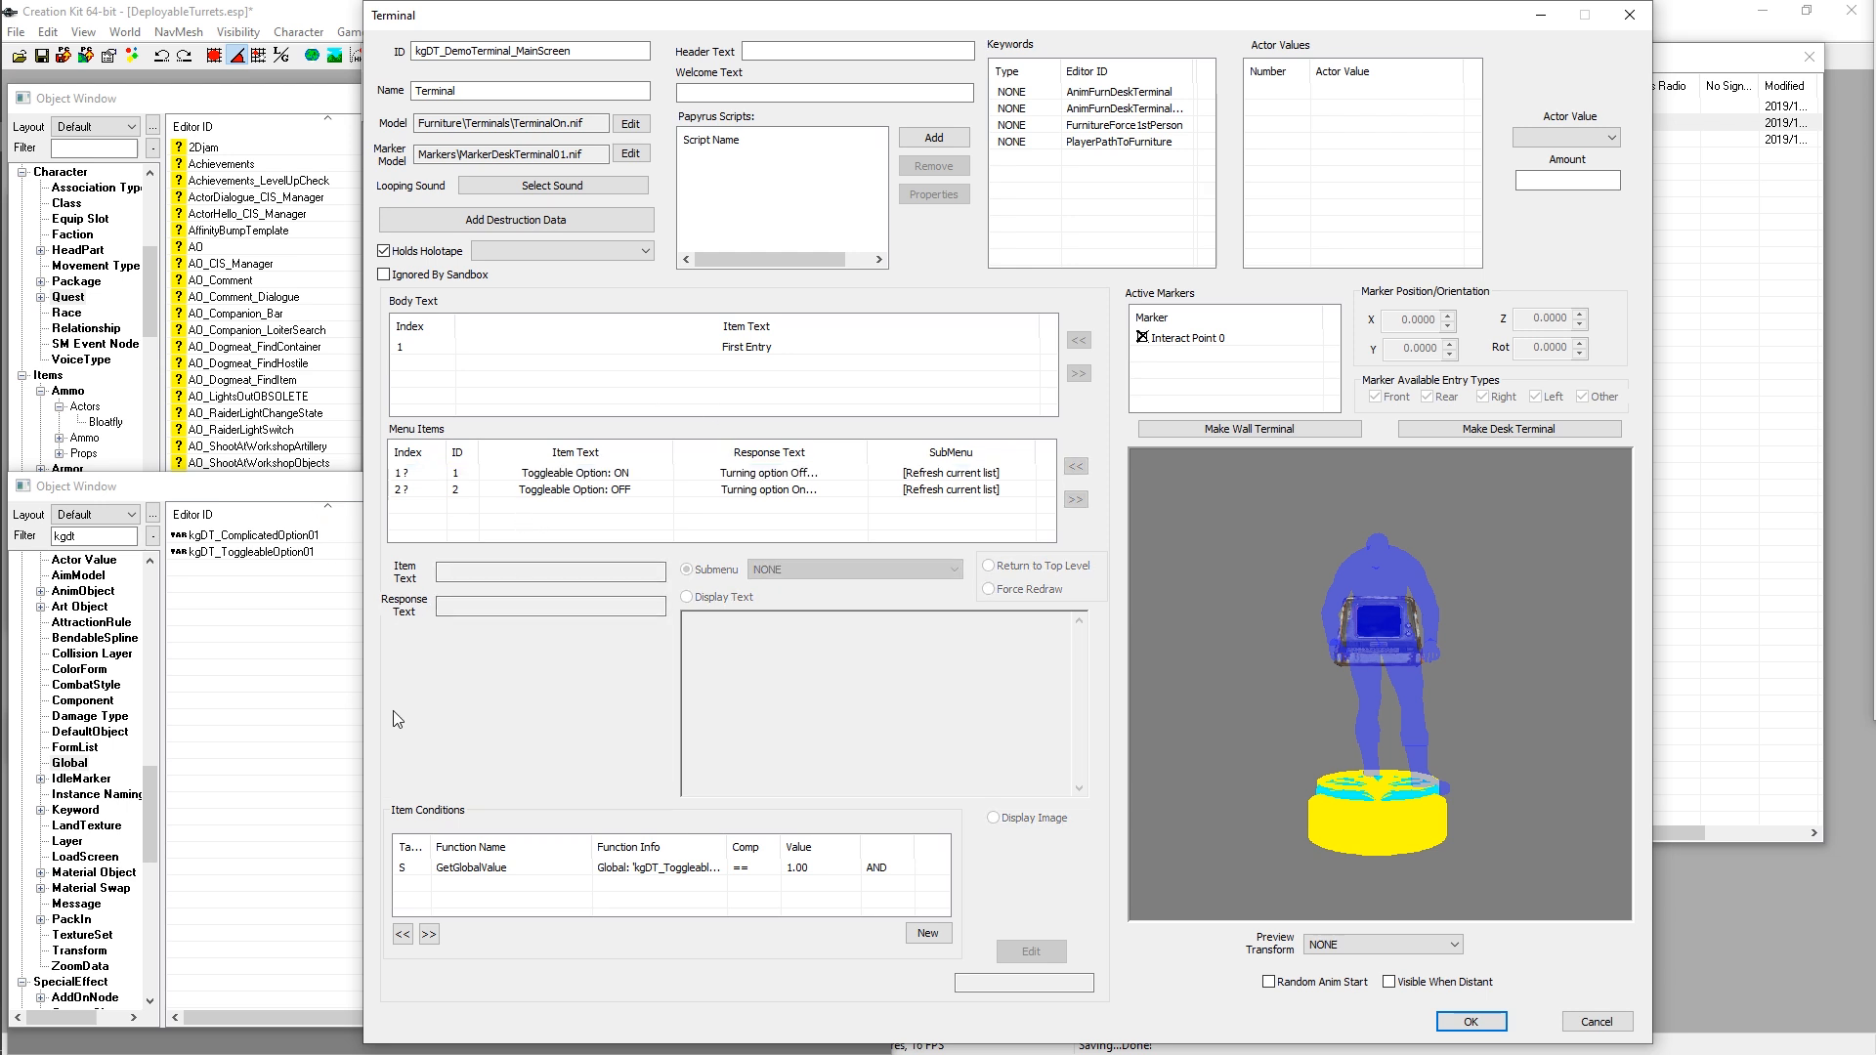
Step: Filter the other object list by kgdt, show its Constructible Object category, and start a new Constructible Object
left_click(96, 149)
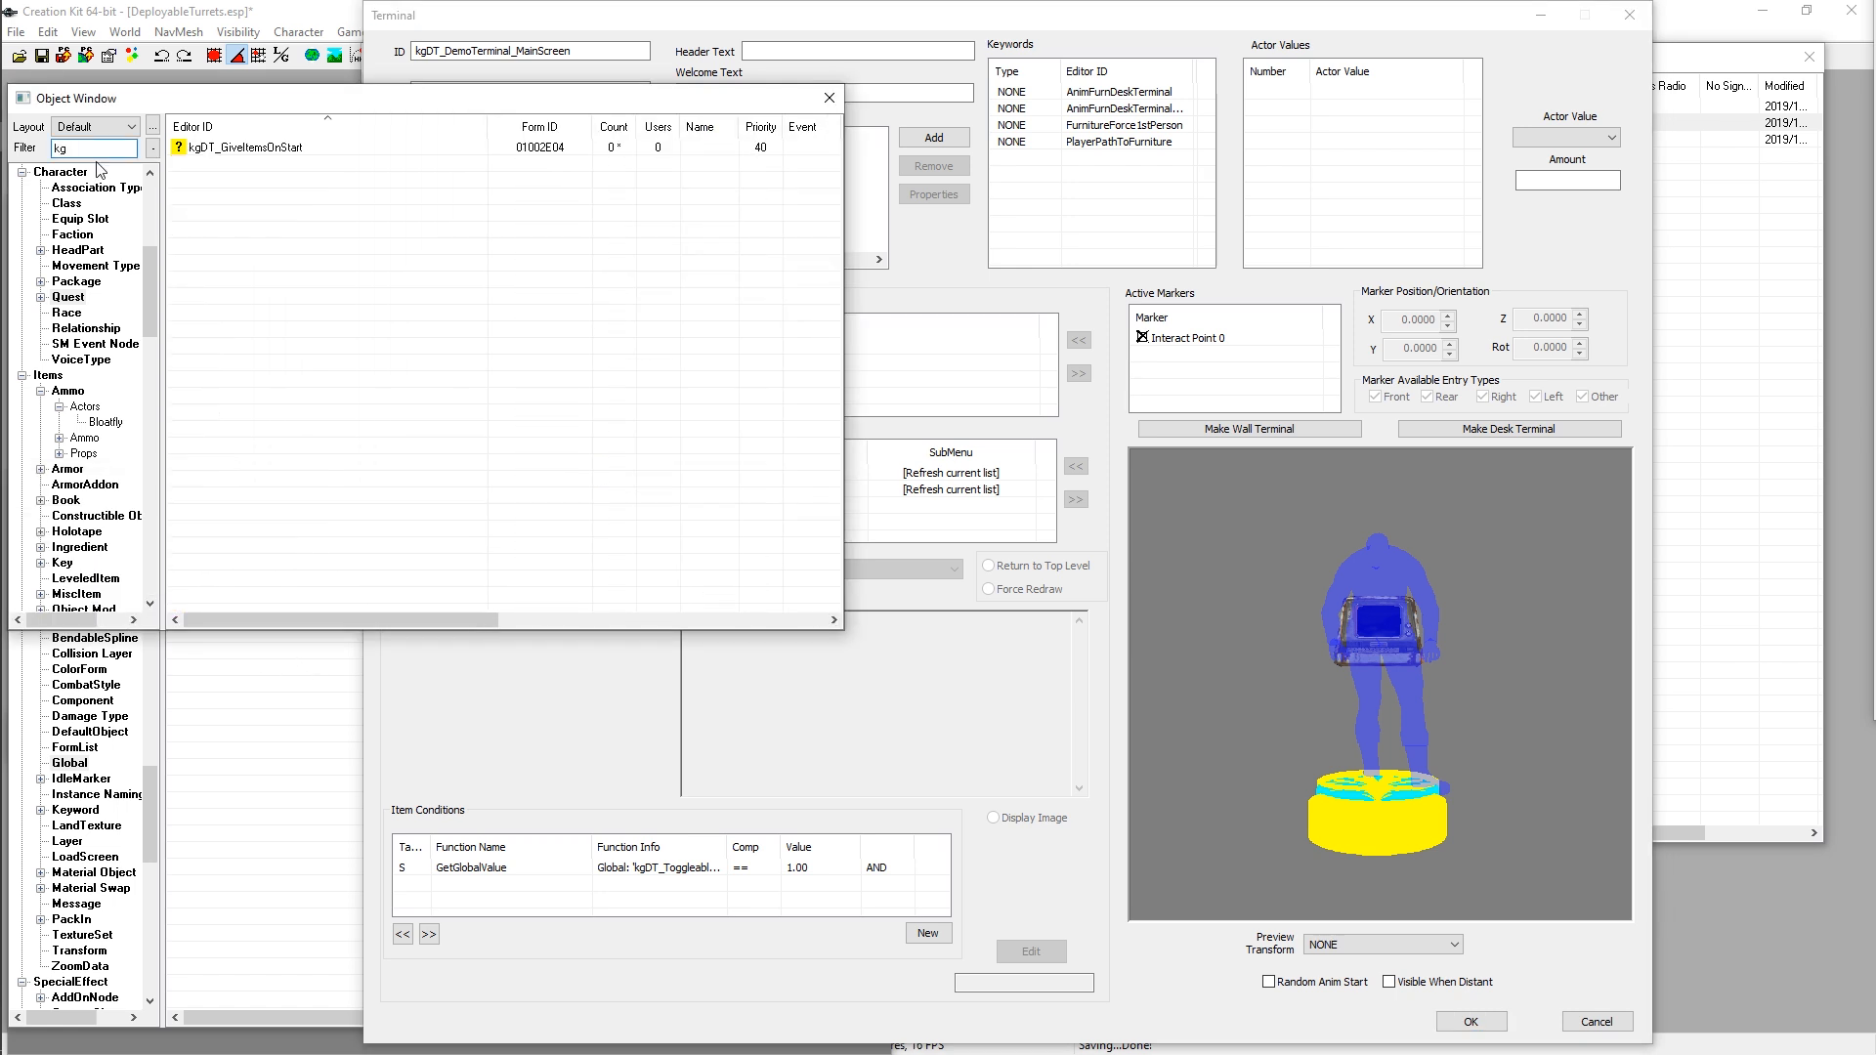
scroll(109, 400, "down", 2)
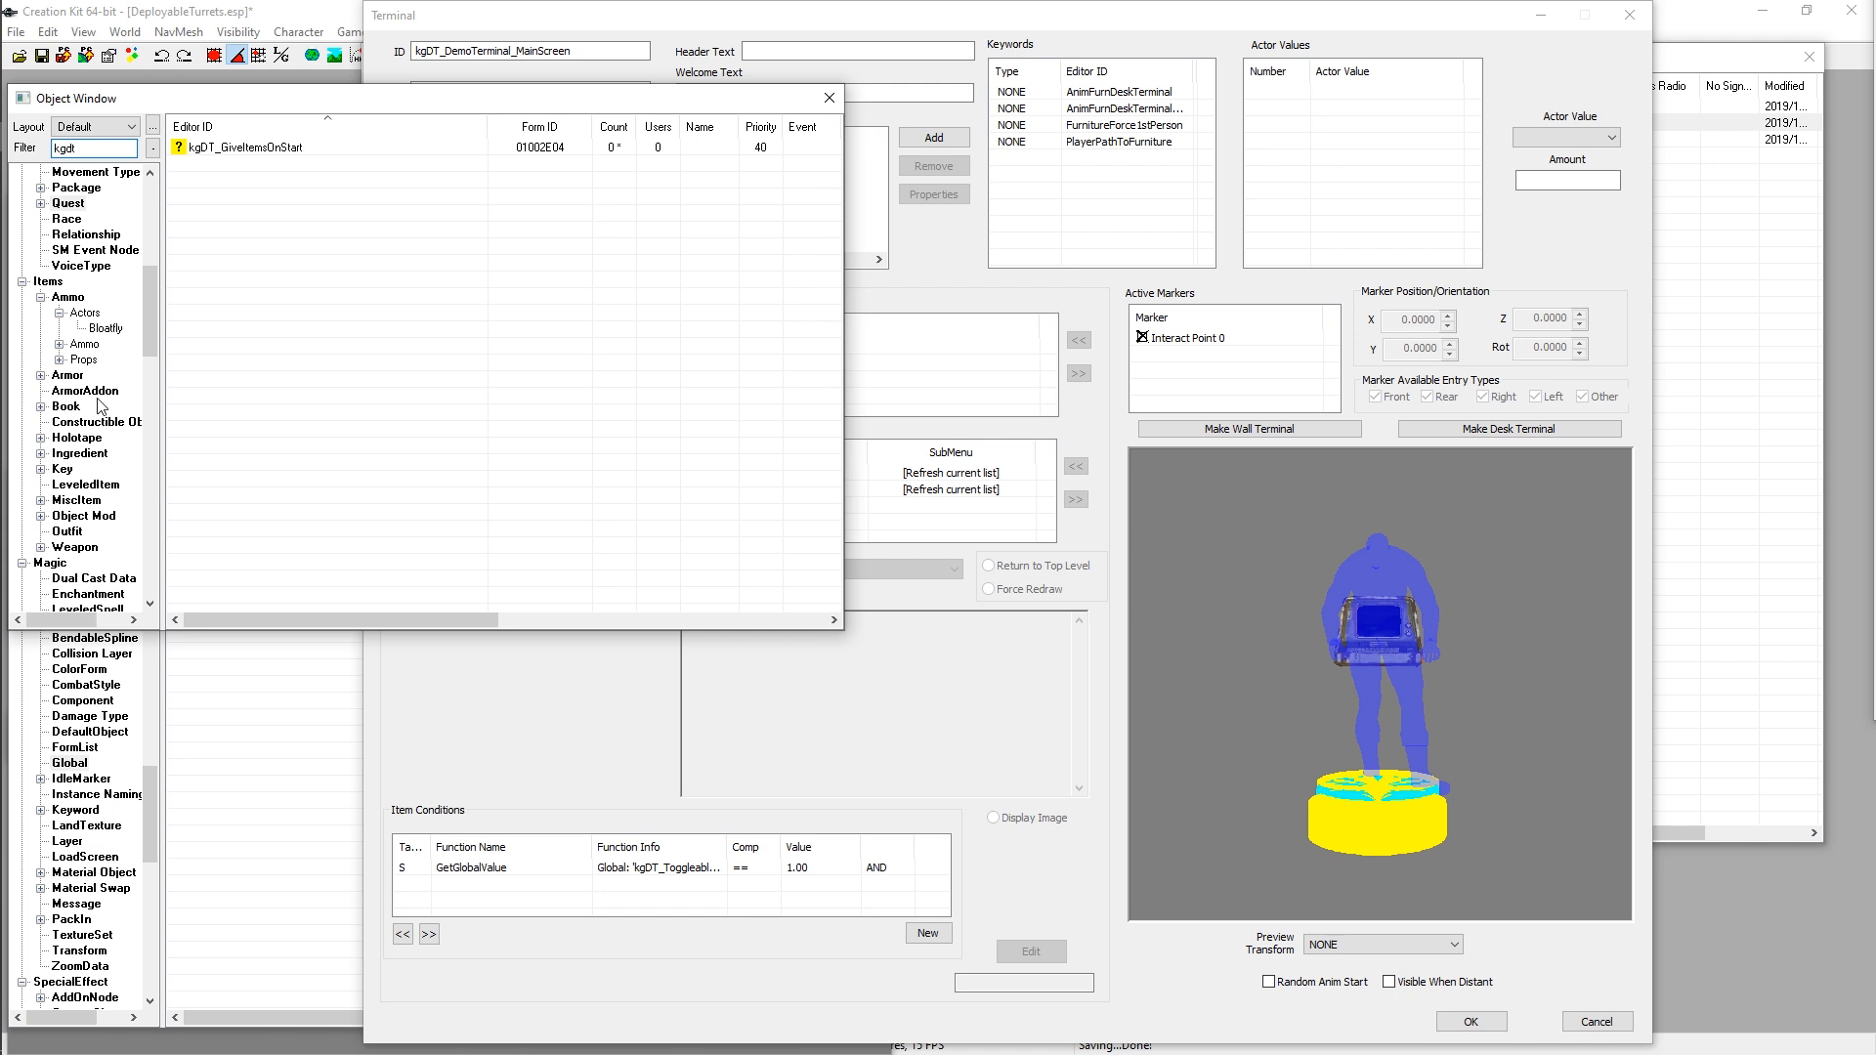
left_click(98, 422)
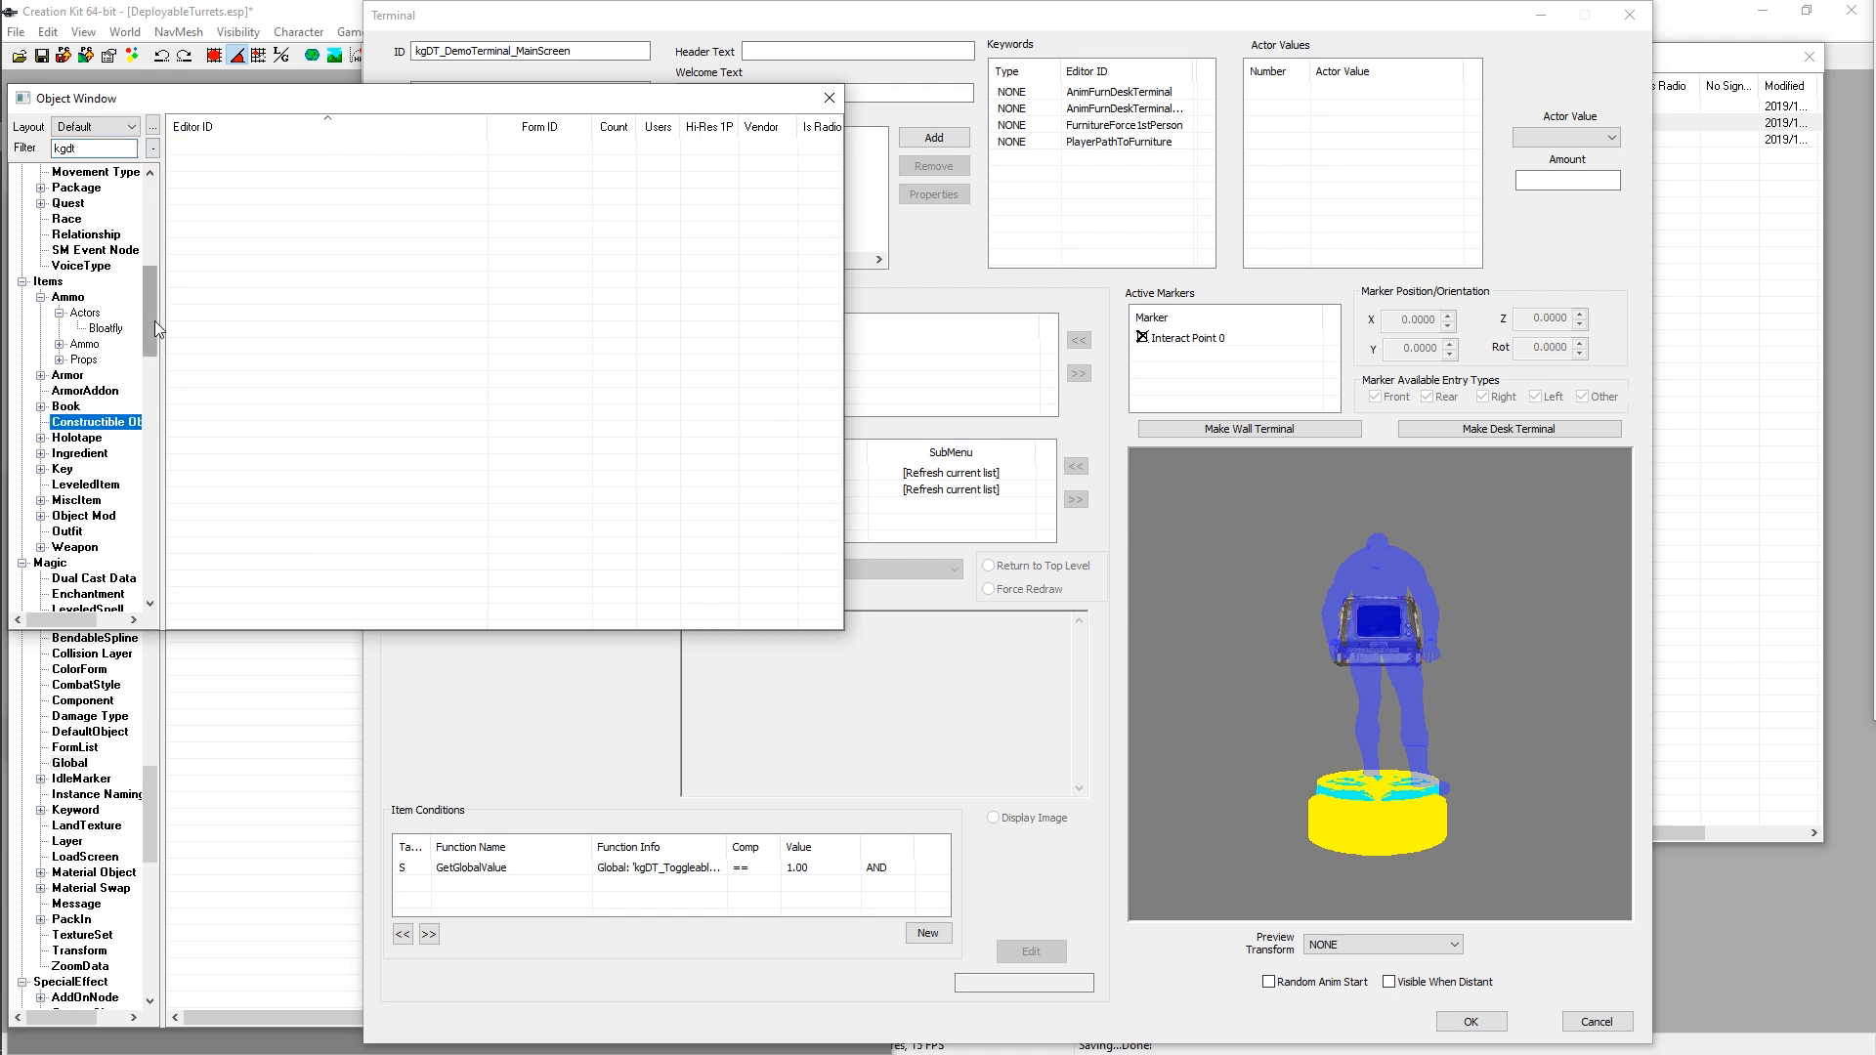
left_click(889, 542)
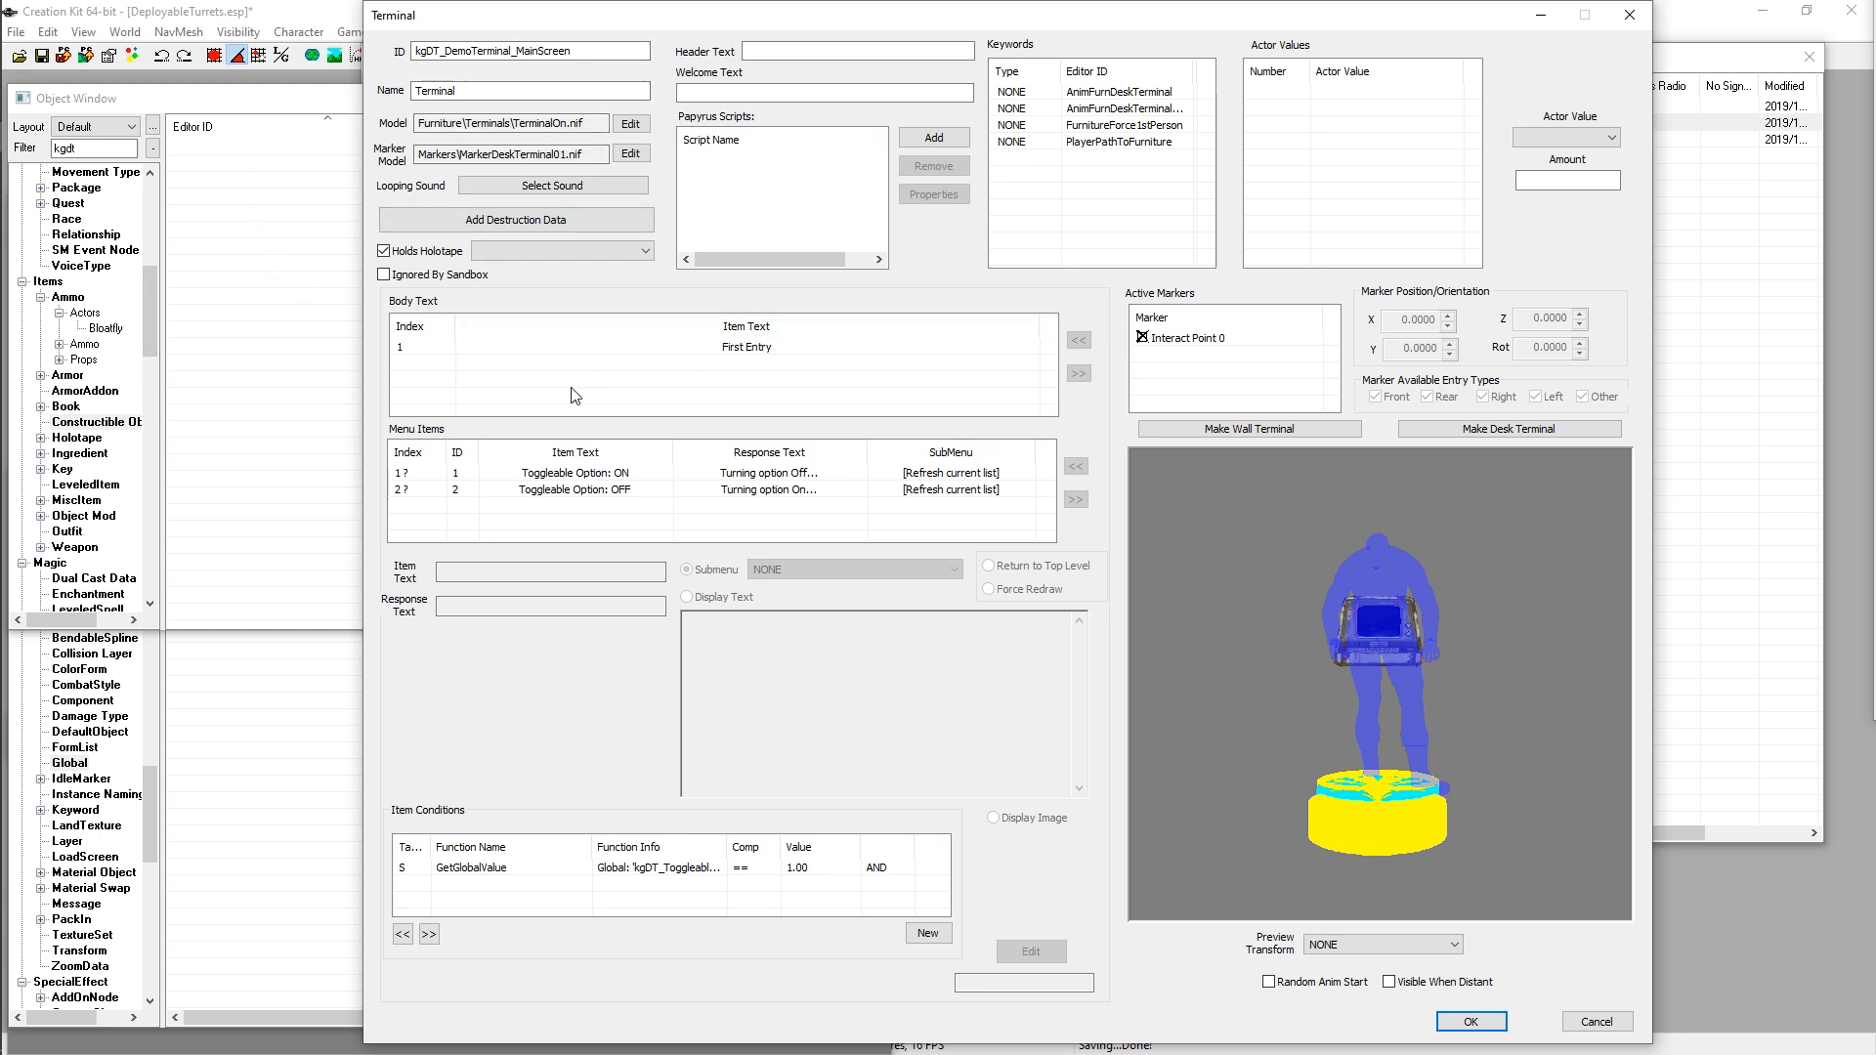
right_click(267, 188)
left_click(300, 184)
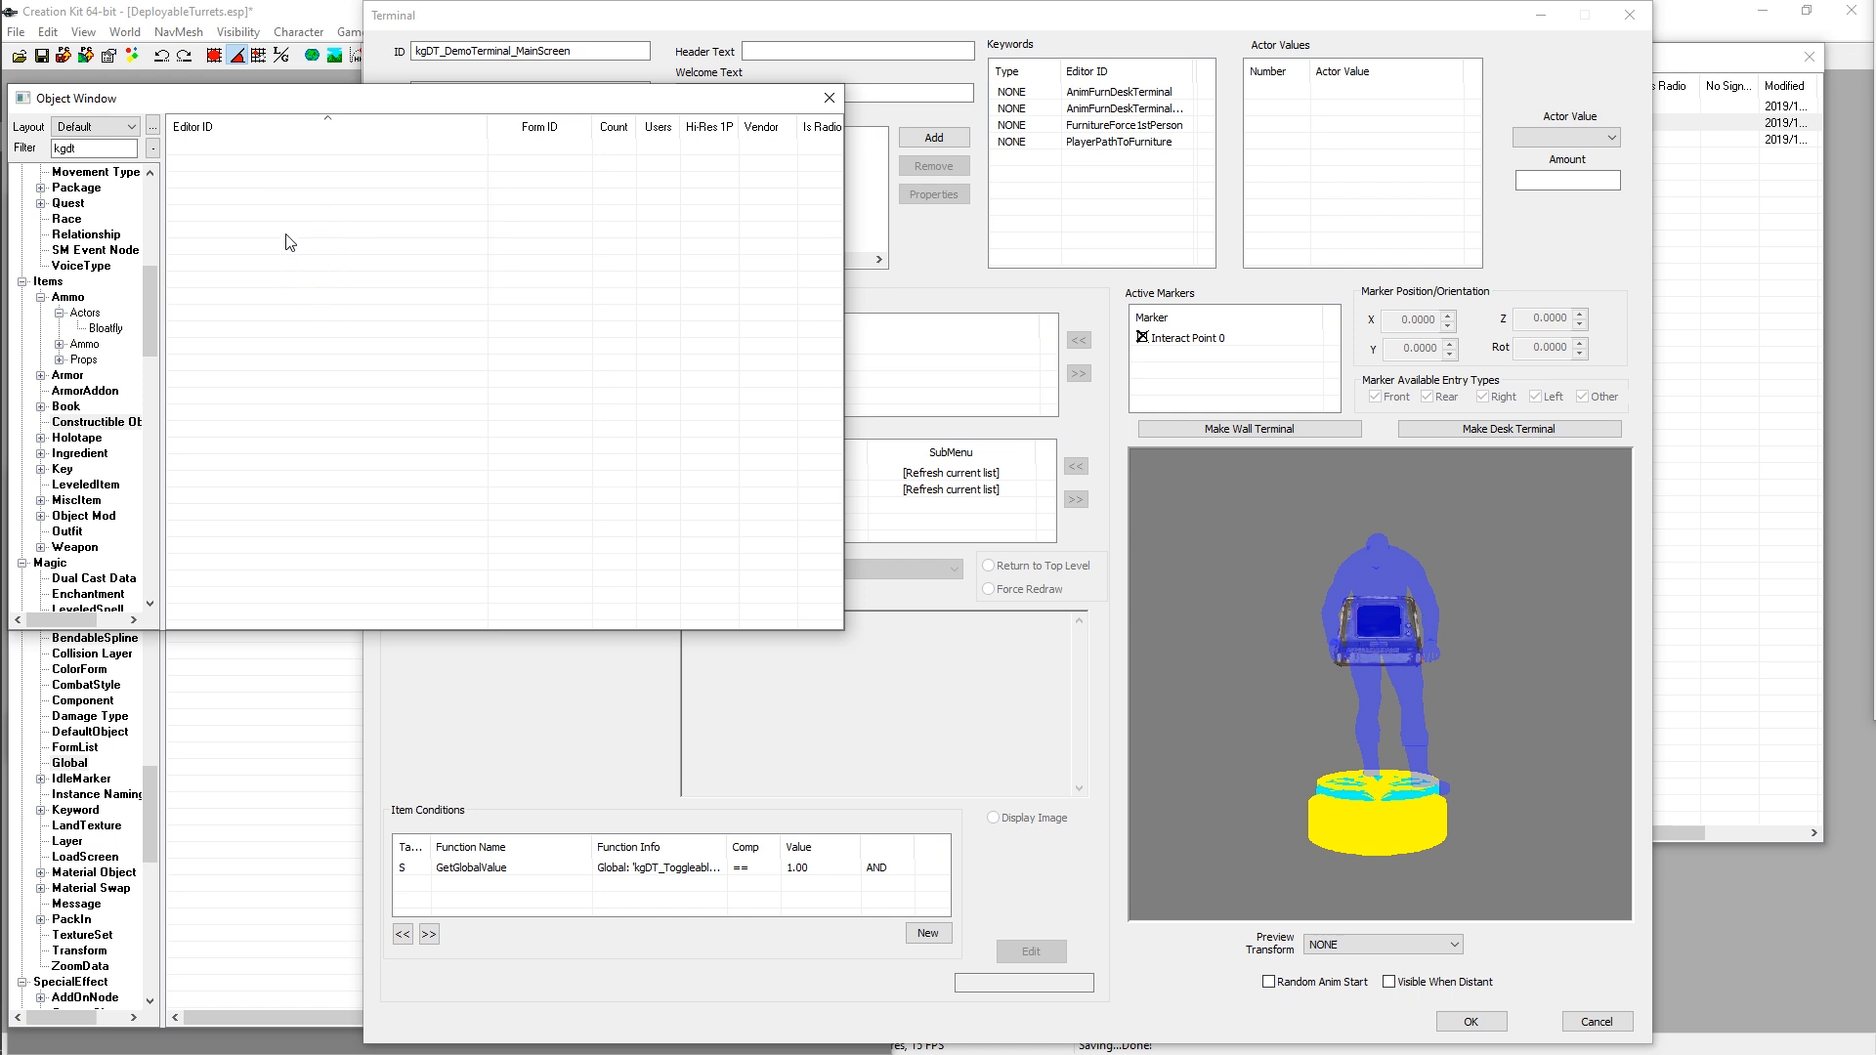
left_click_drag(659, 259, 436, 89)
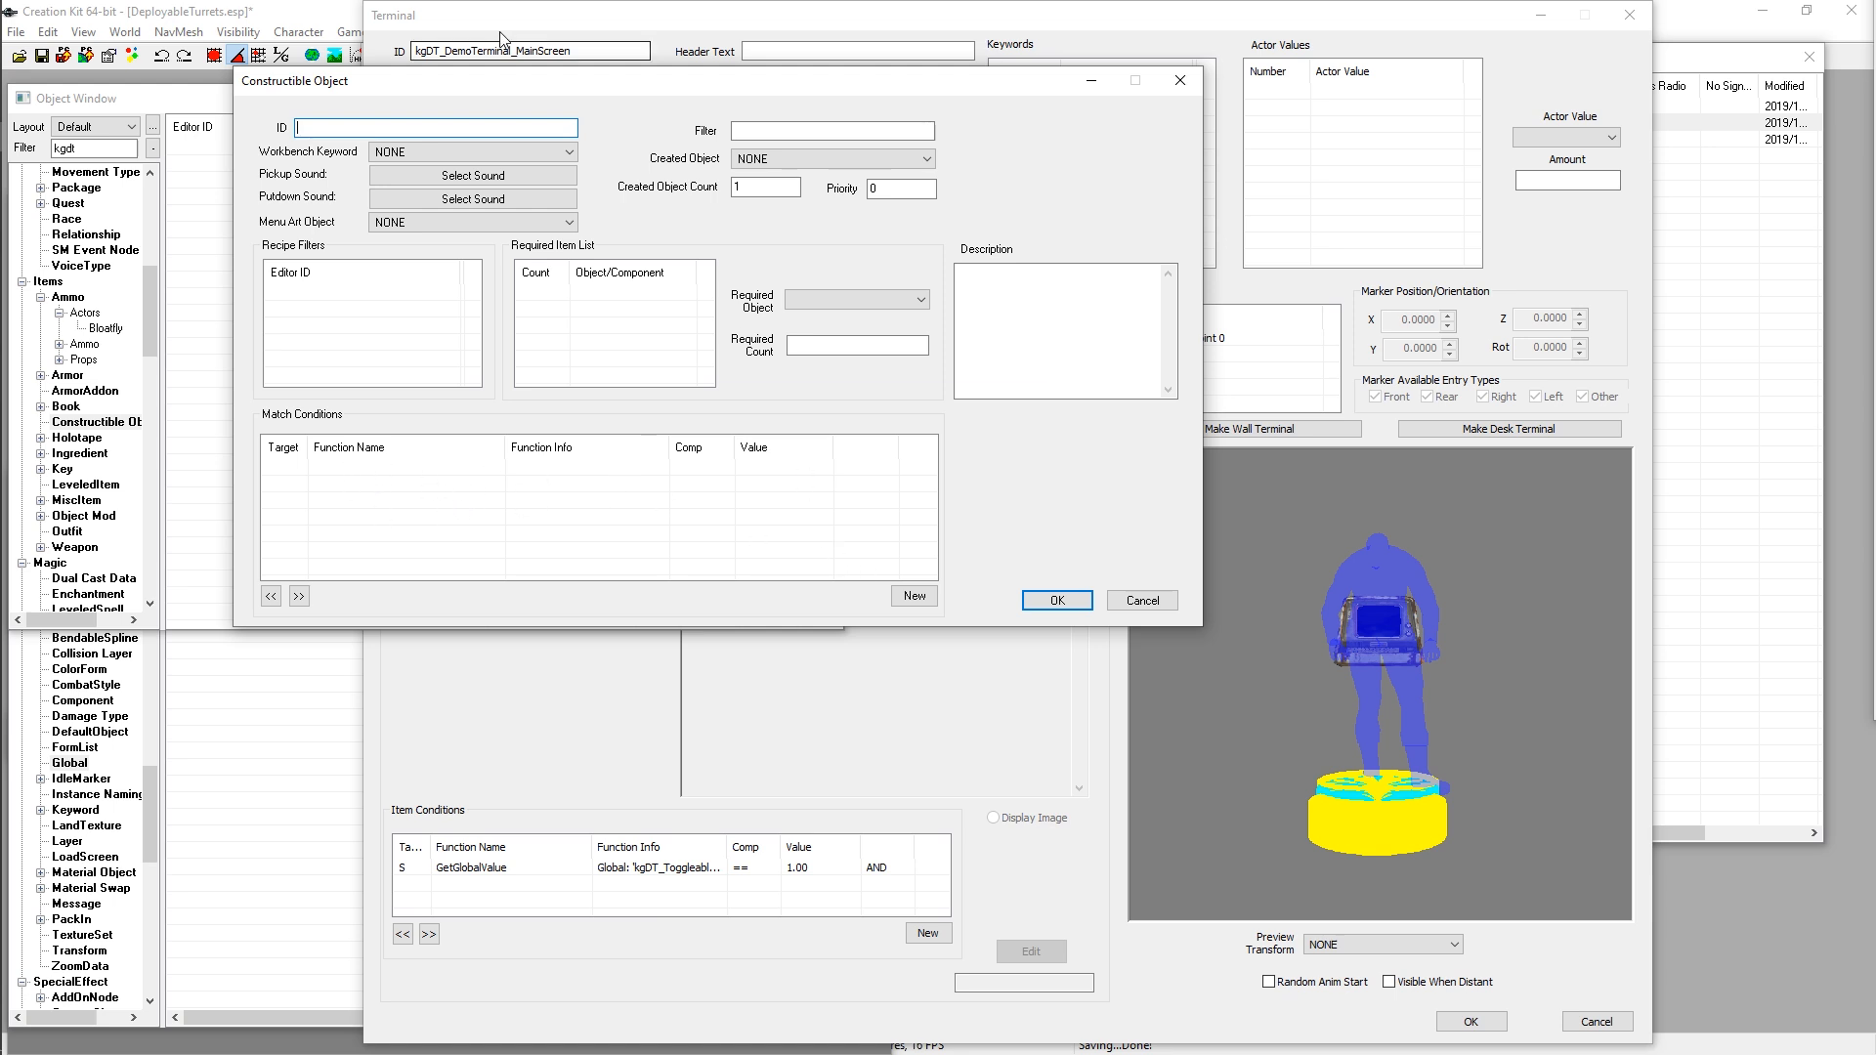
Step: Compare the Constructible Object form's match conditions with the terminal's item conditions, and cancel the new form
left_click_drag(620, 26, 709, 27)
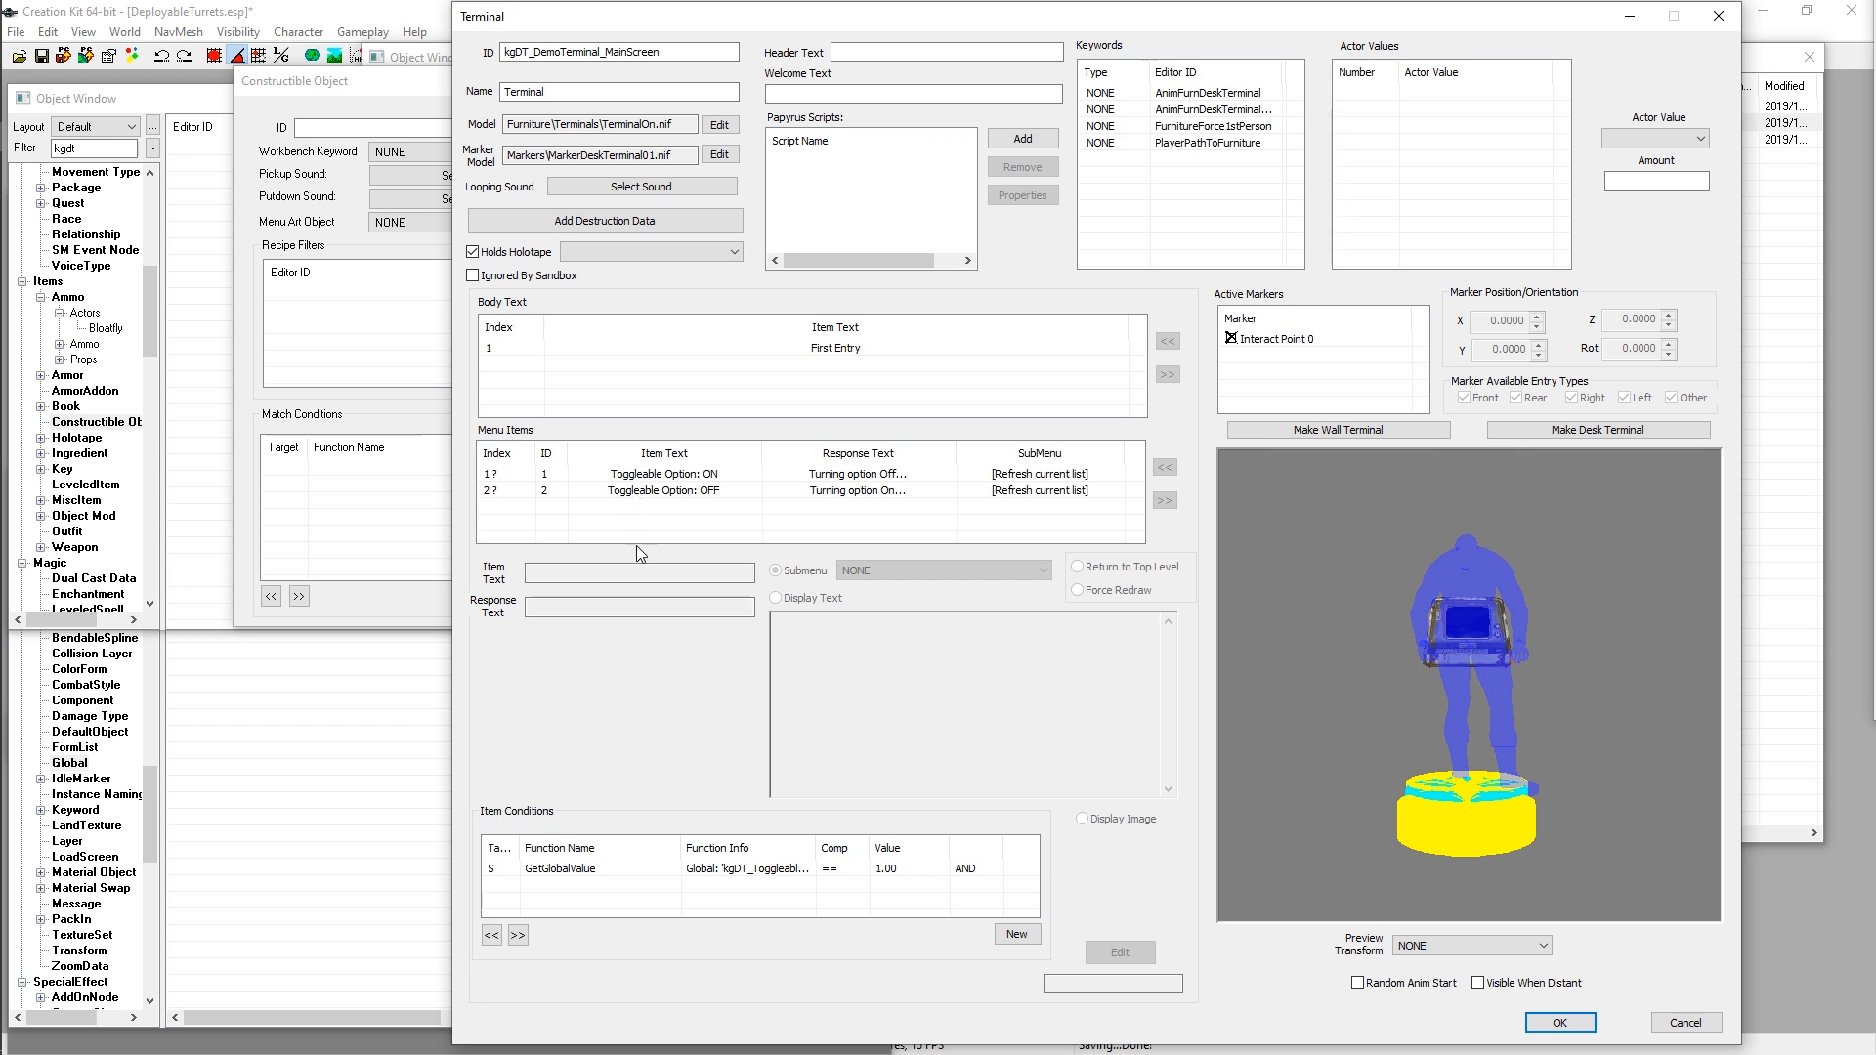
left_click(339, 473)
left_click(760, 729)
left_click(641, 476)
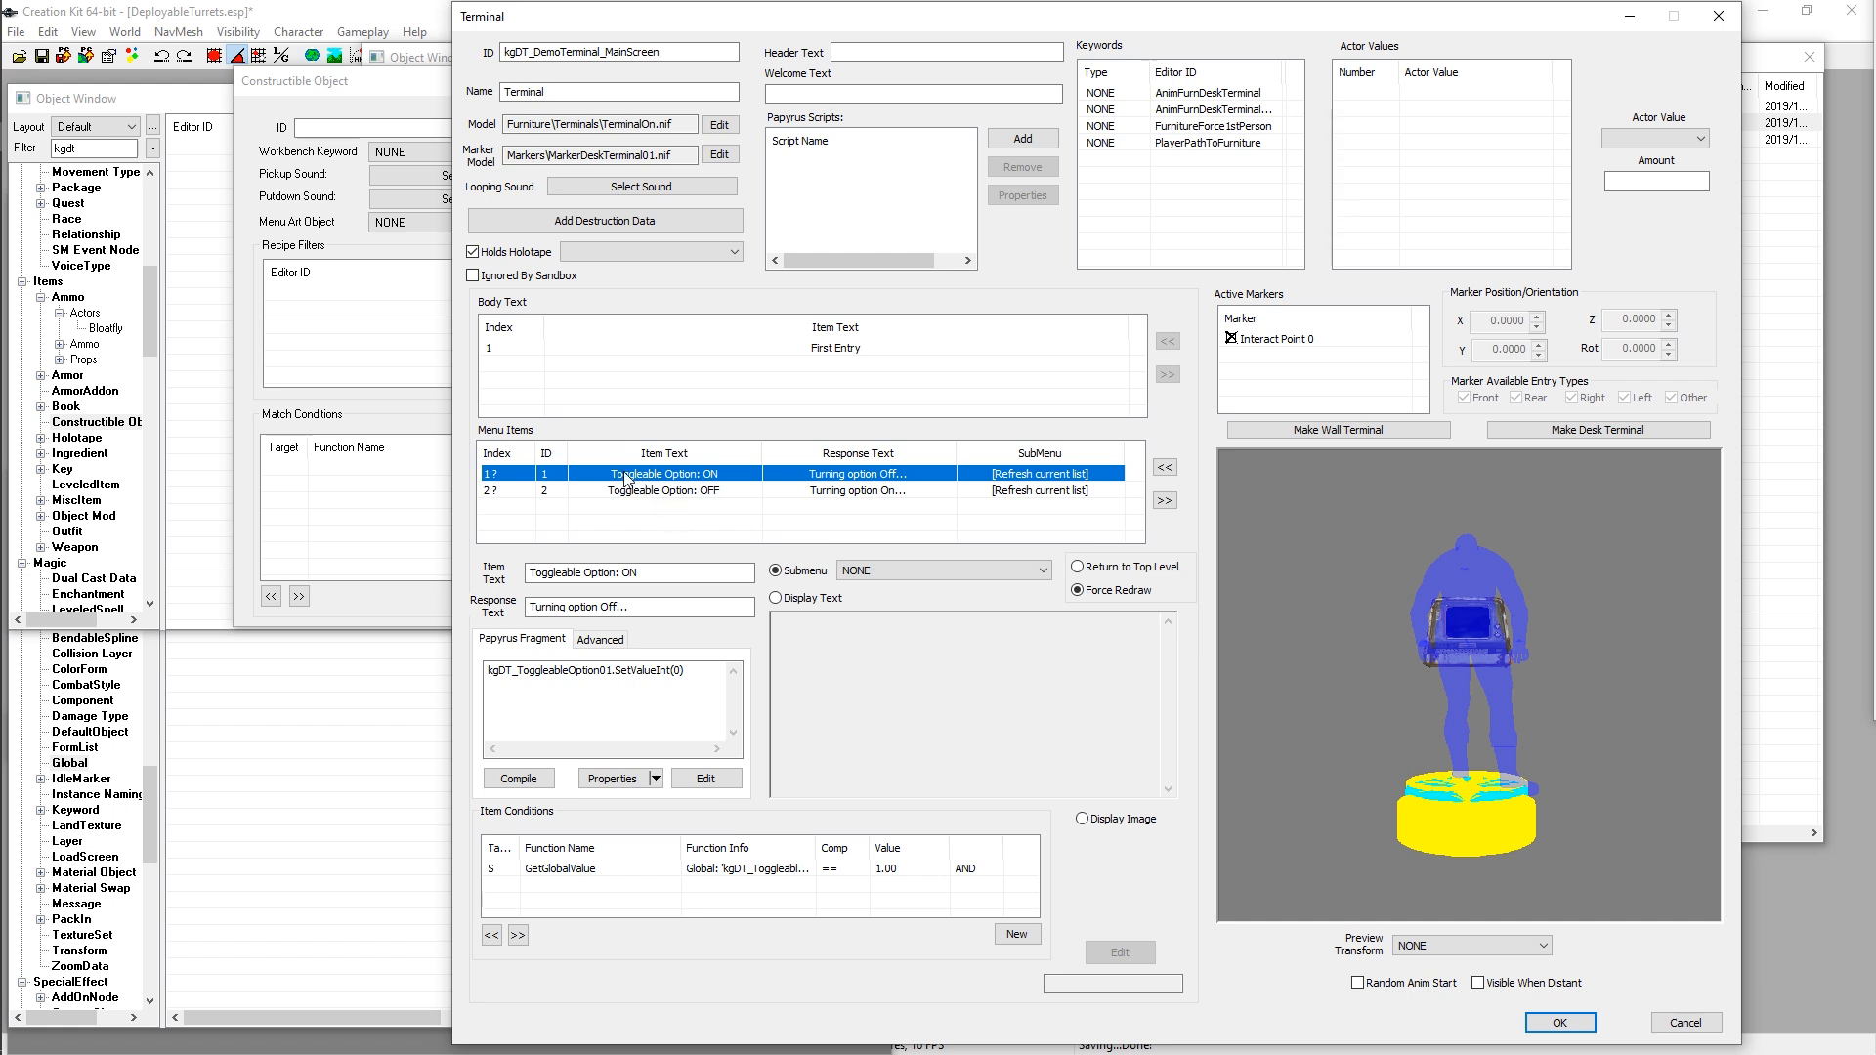
left_click(366, 401)
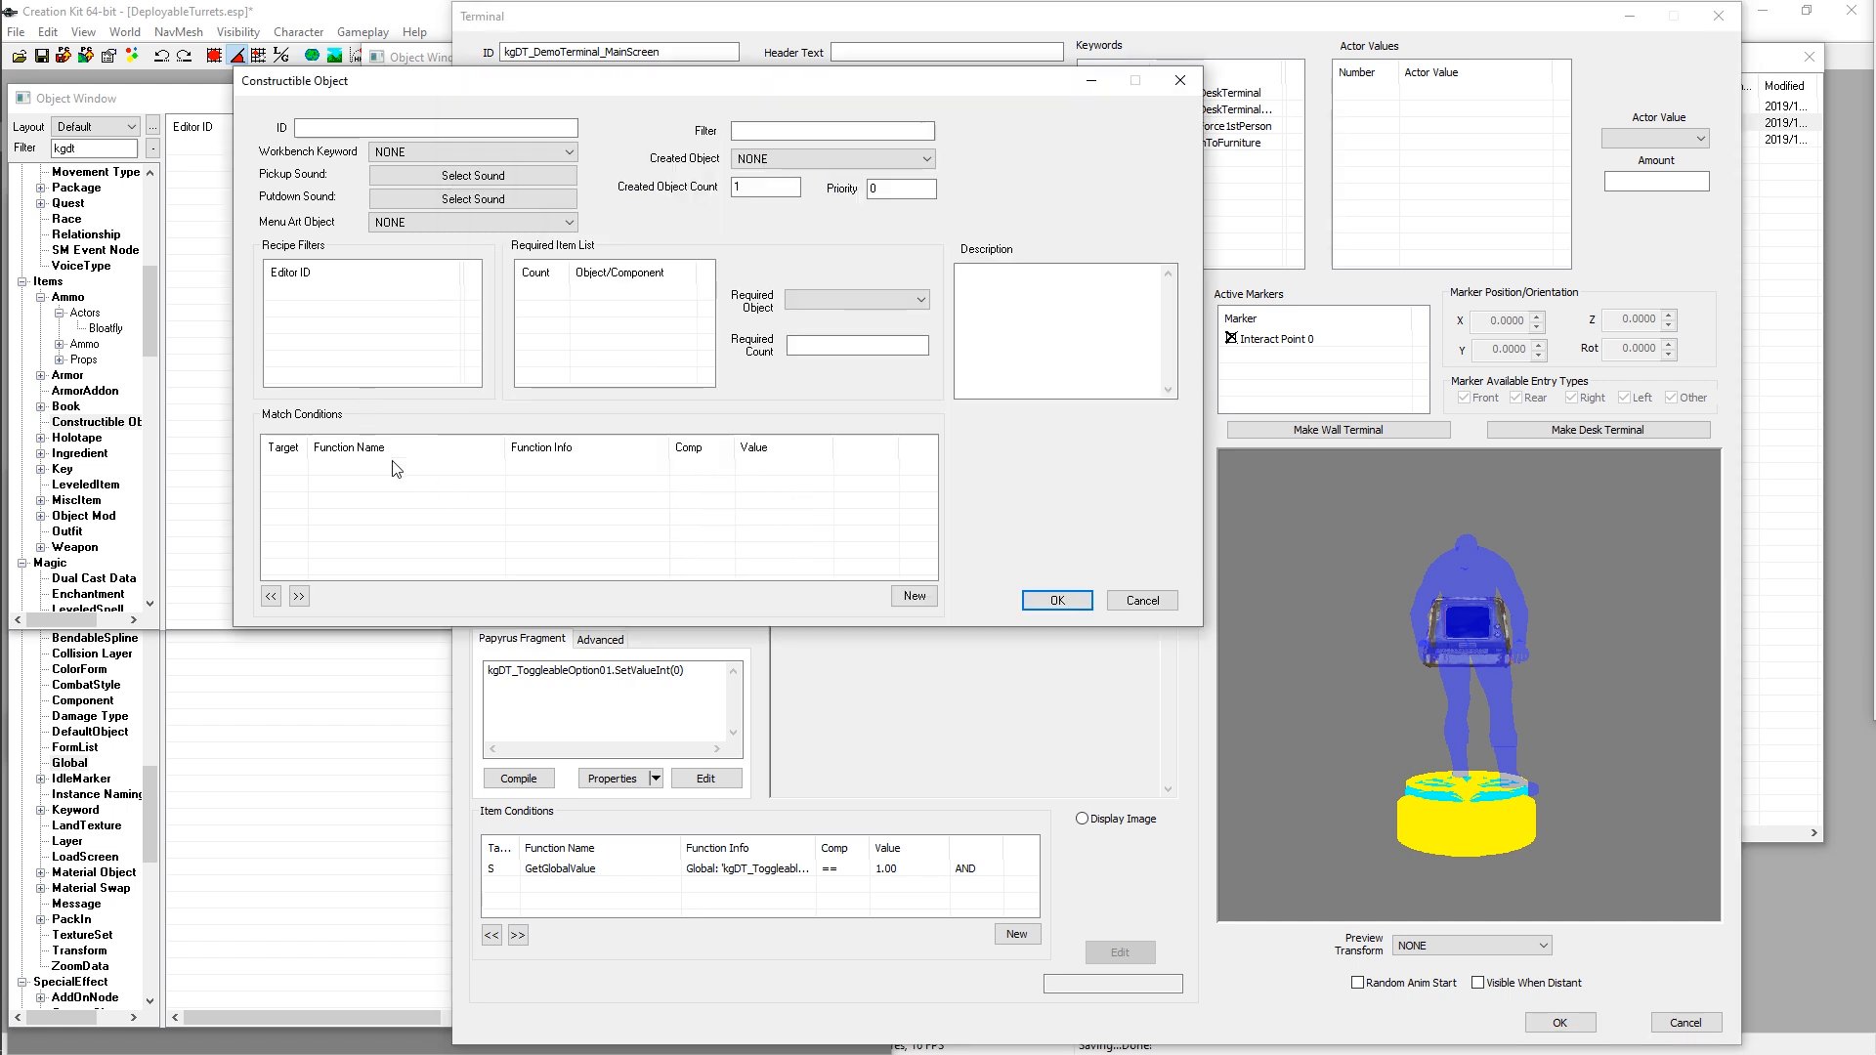
left_click_drag(451, 82, 339, 69)
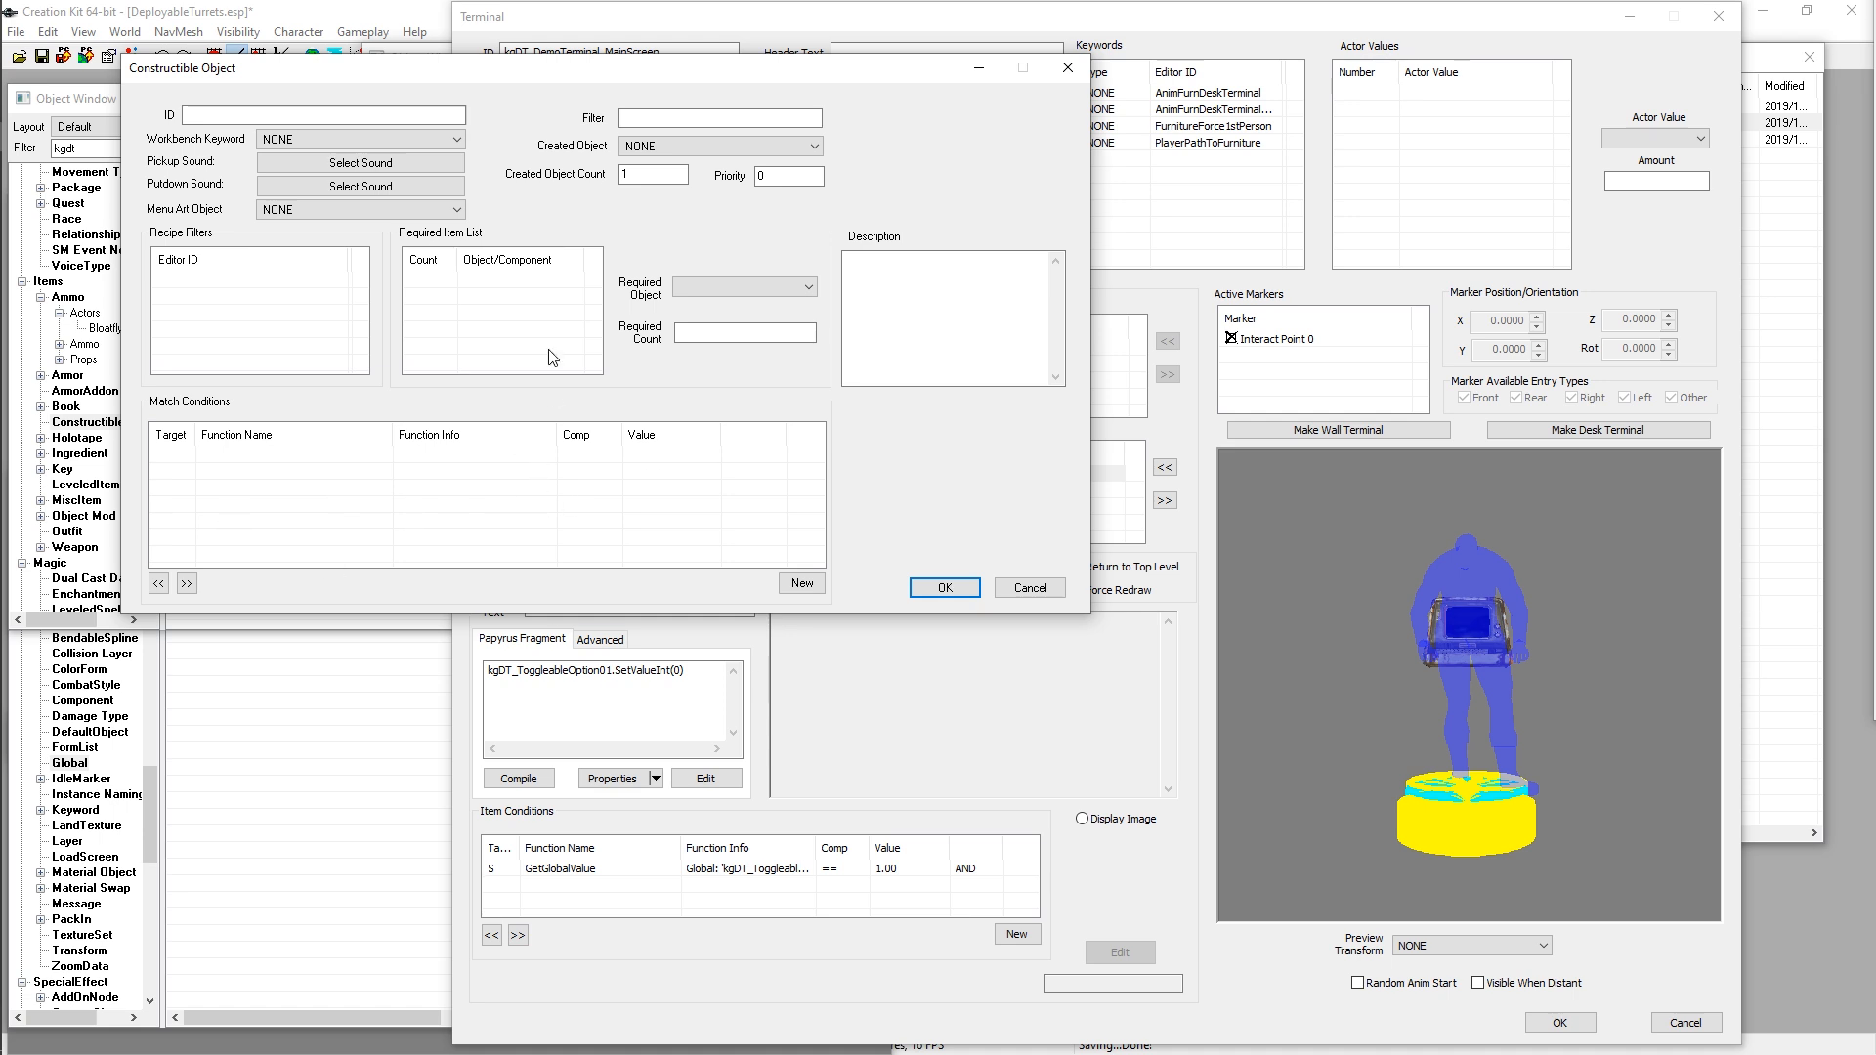
left_click(1036, 589)
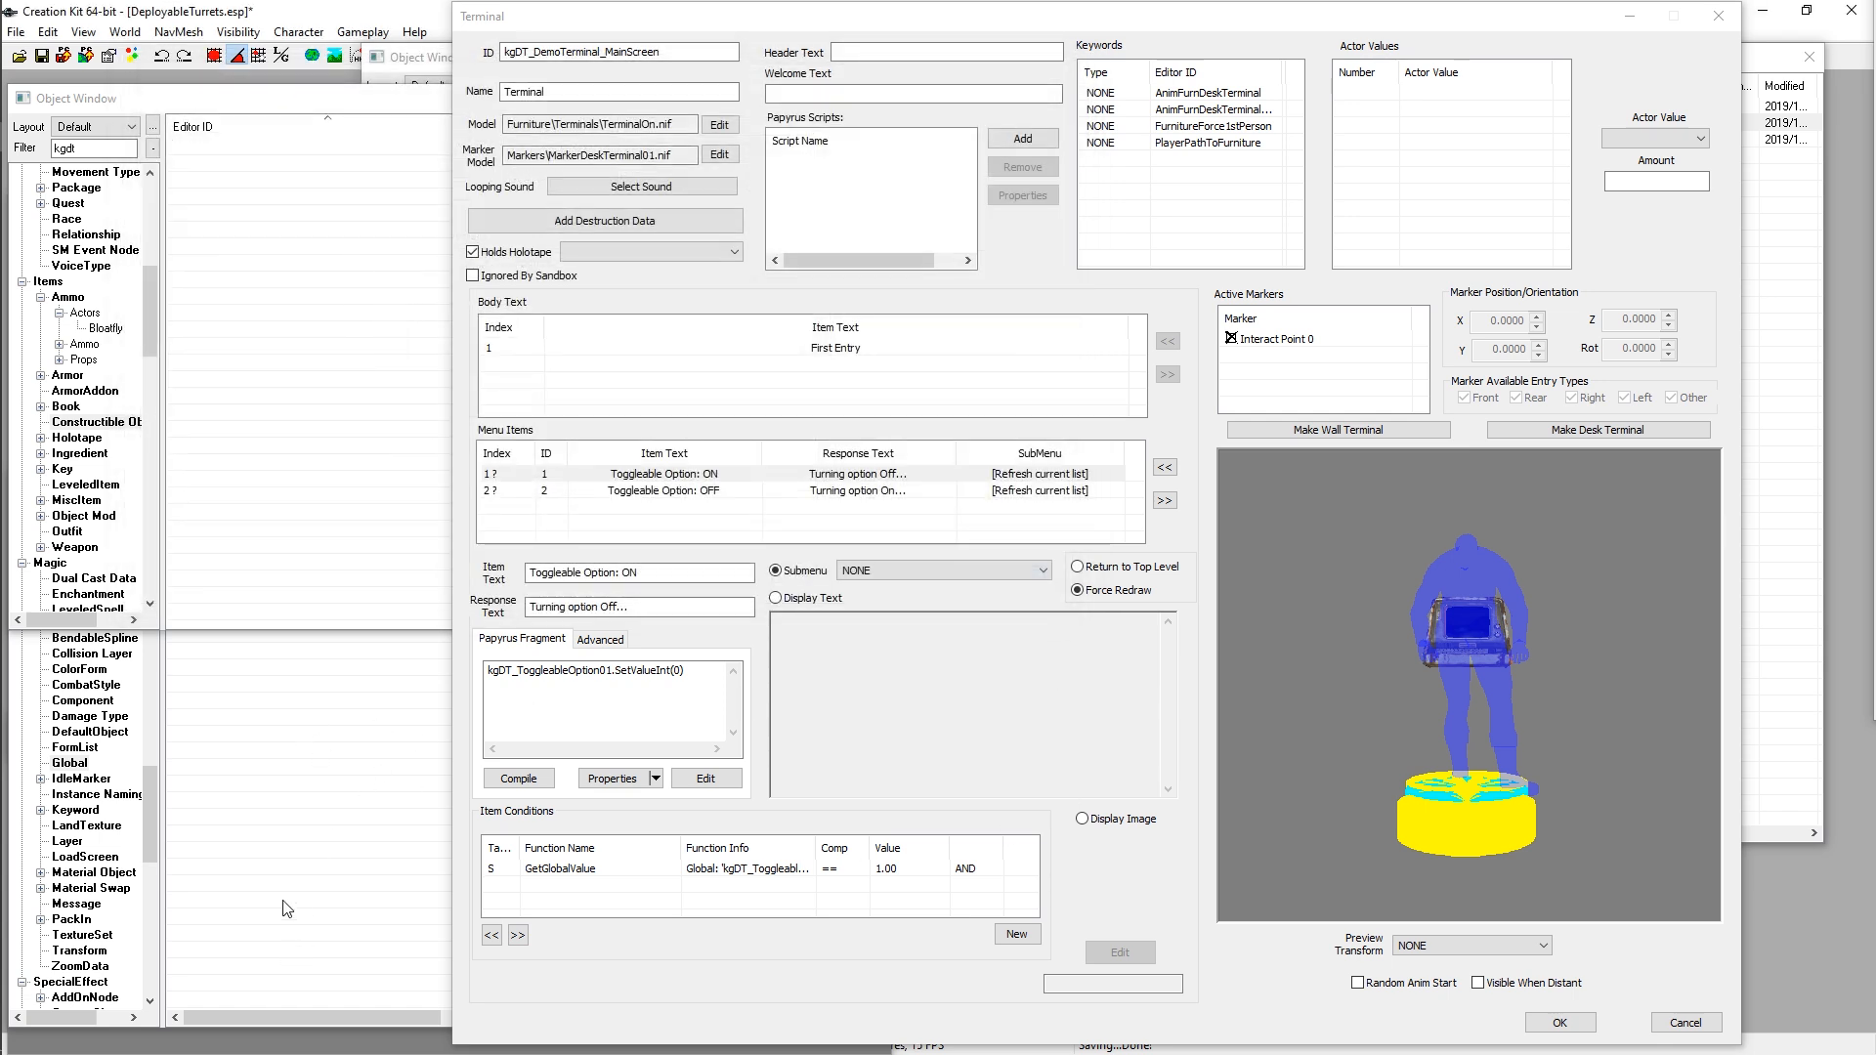
Step: Check the "Toggleable Option: OFF" menu item against the kgDT globals and accept the kgDT_DemoTerminal_MainScreen terminal
left_click(253, 831)
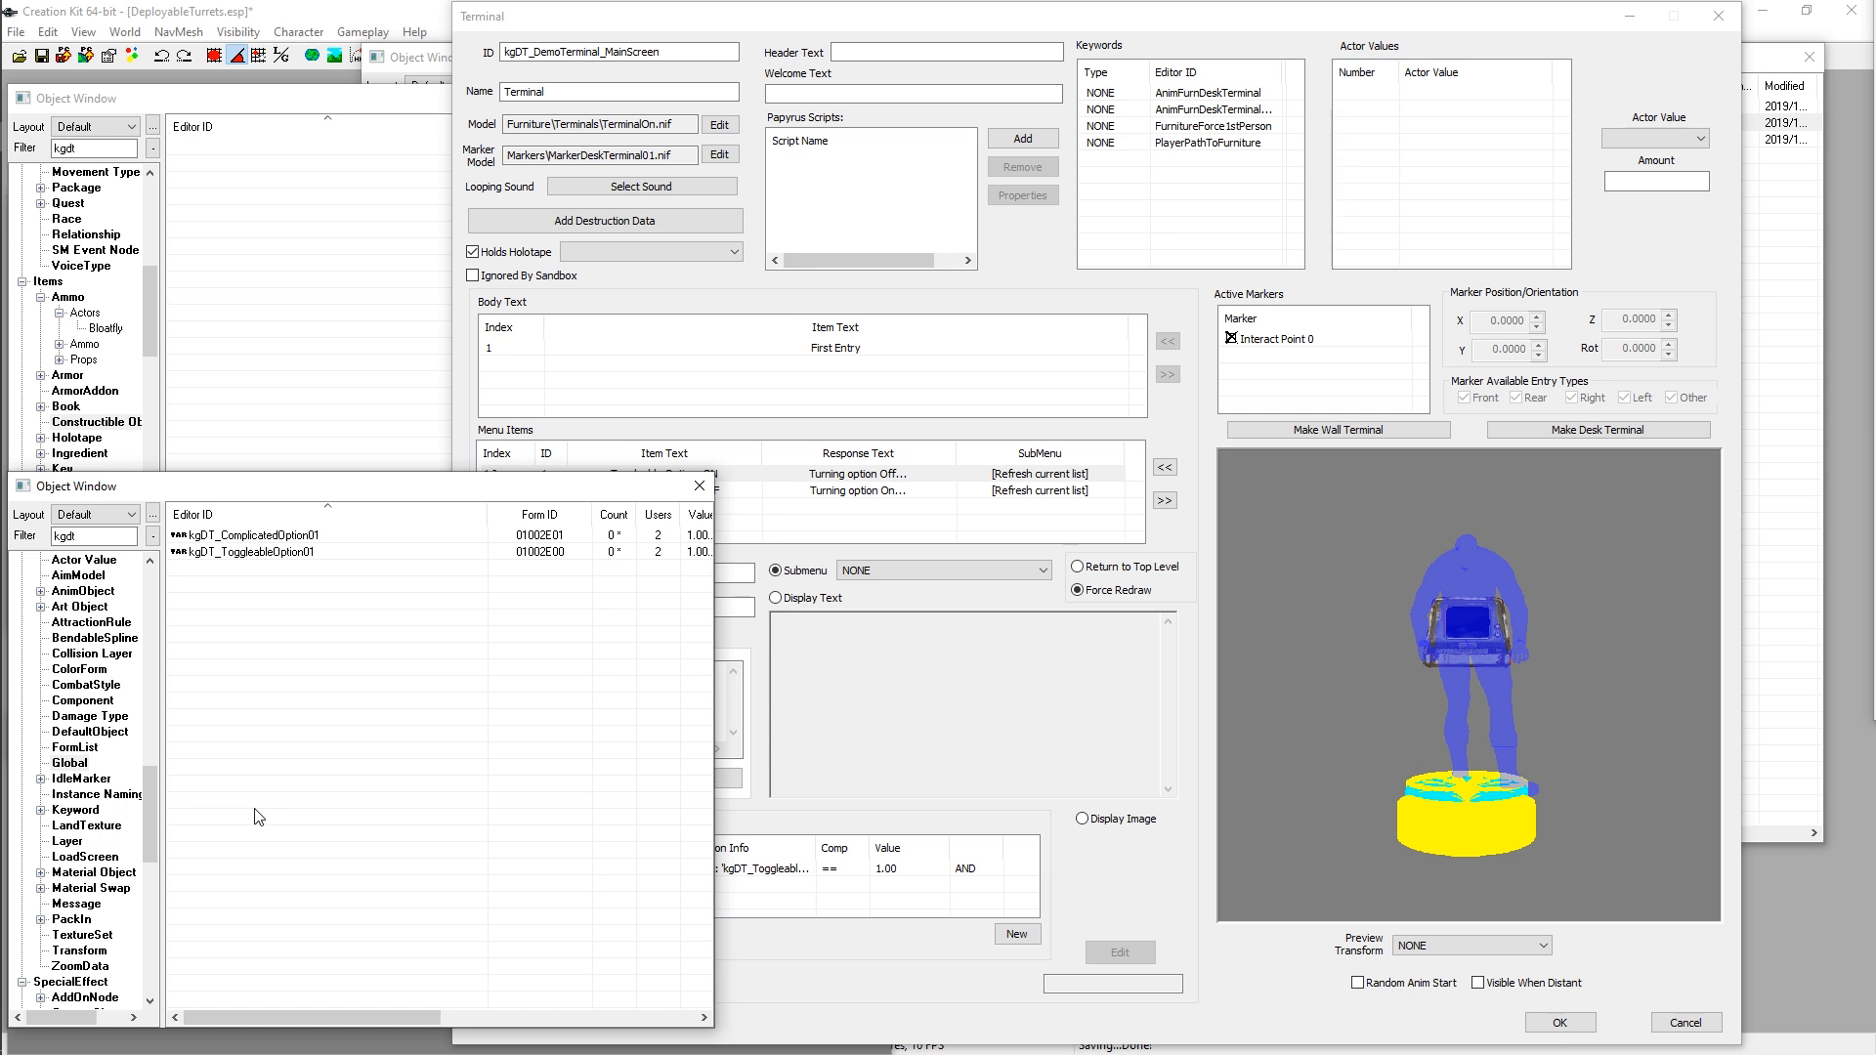
left_click(1116, 645)
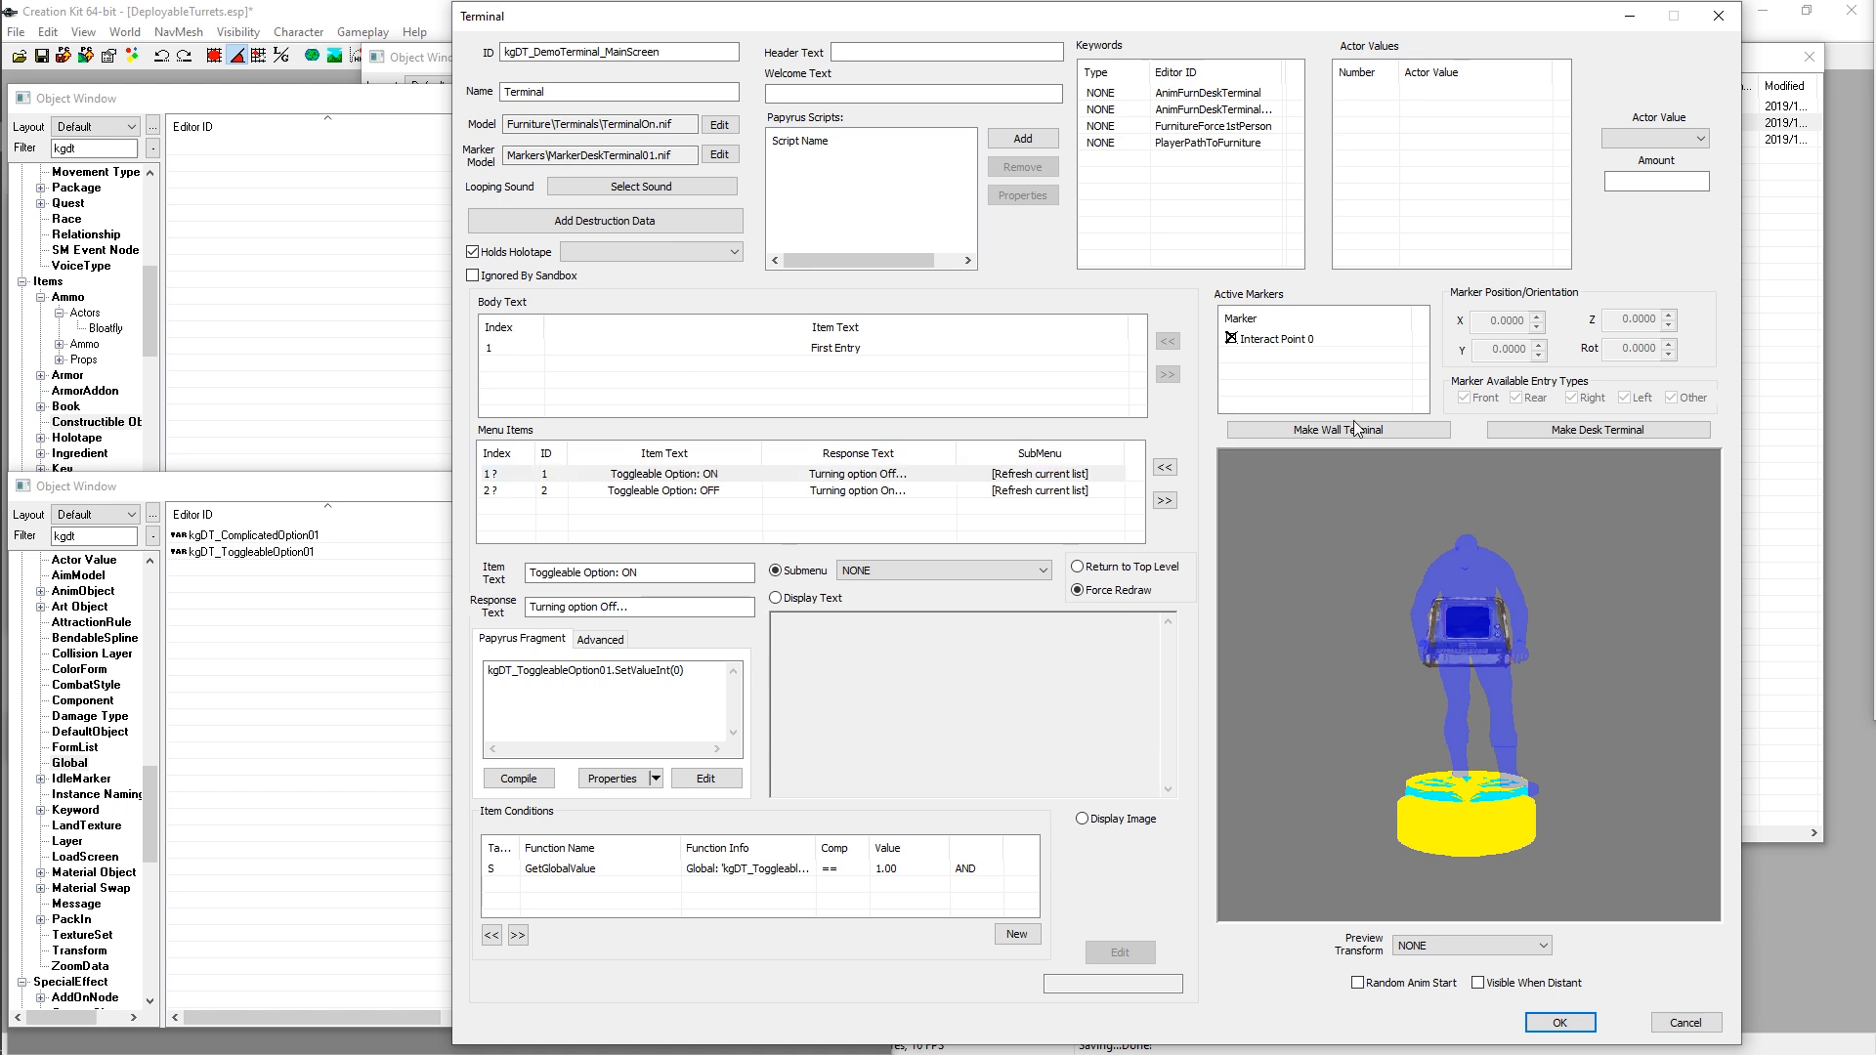
left_click(680, 493)
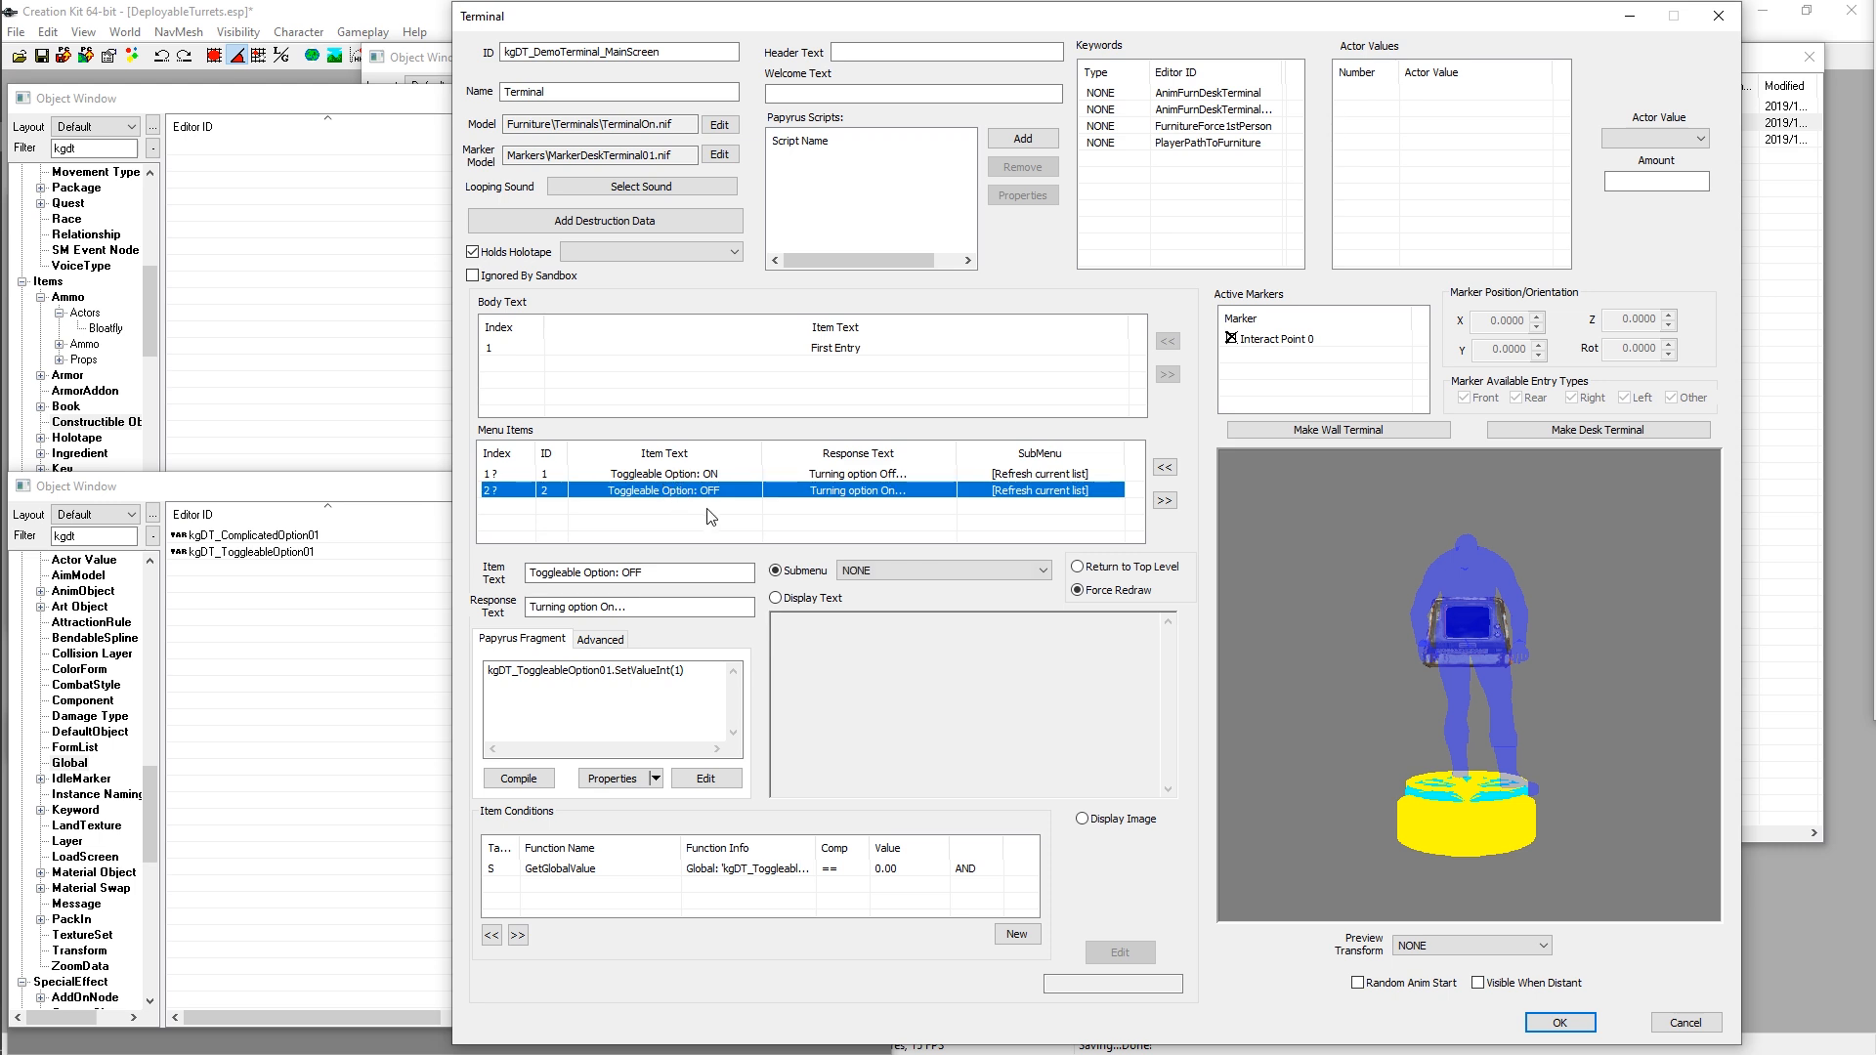
left_click(1566, 1029)
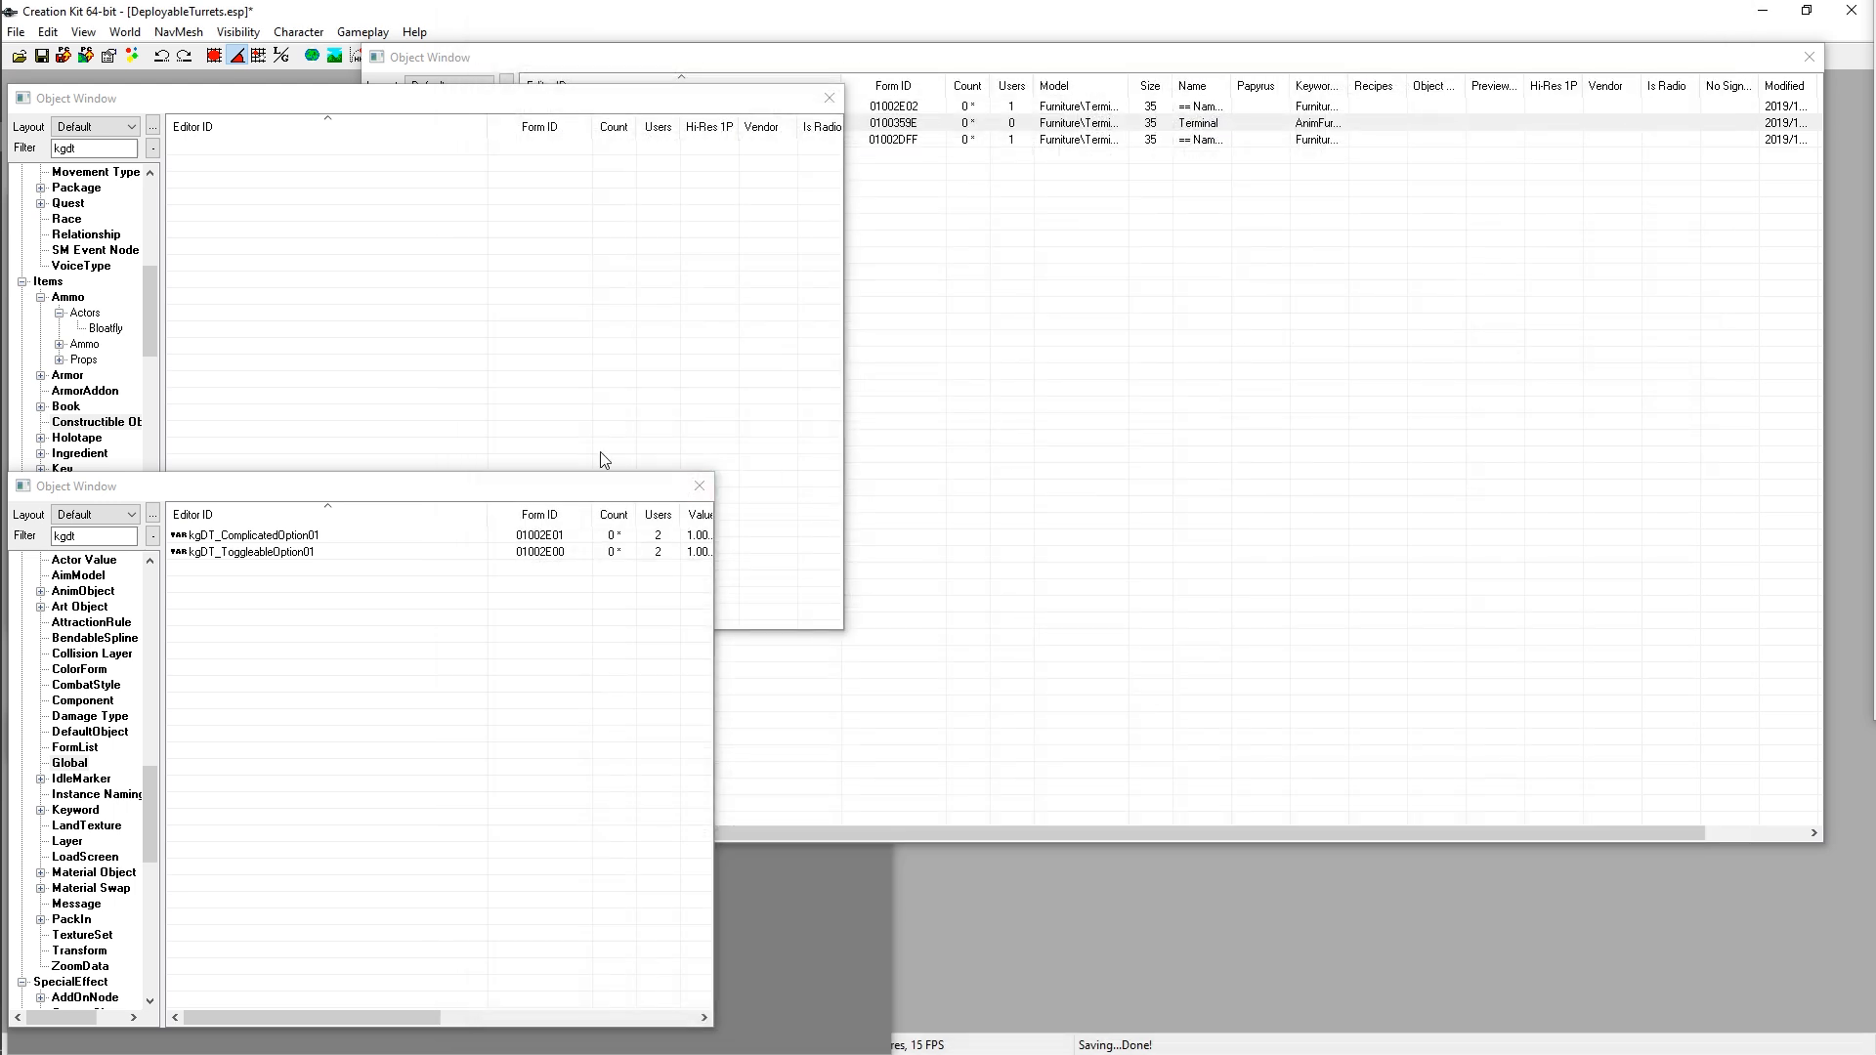
Step: Open the kgDT_DemoTerminal_Complicated01 terminal for editing and move its window clear of the global list
left_click(1262, 496)
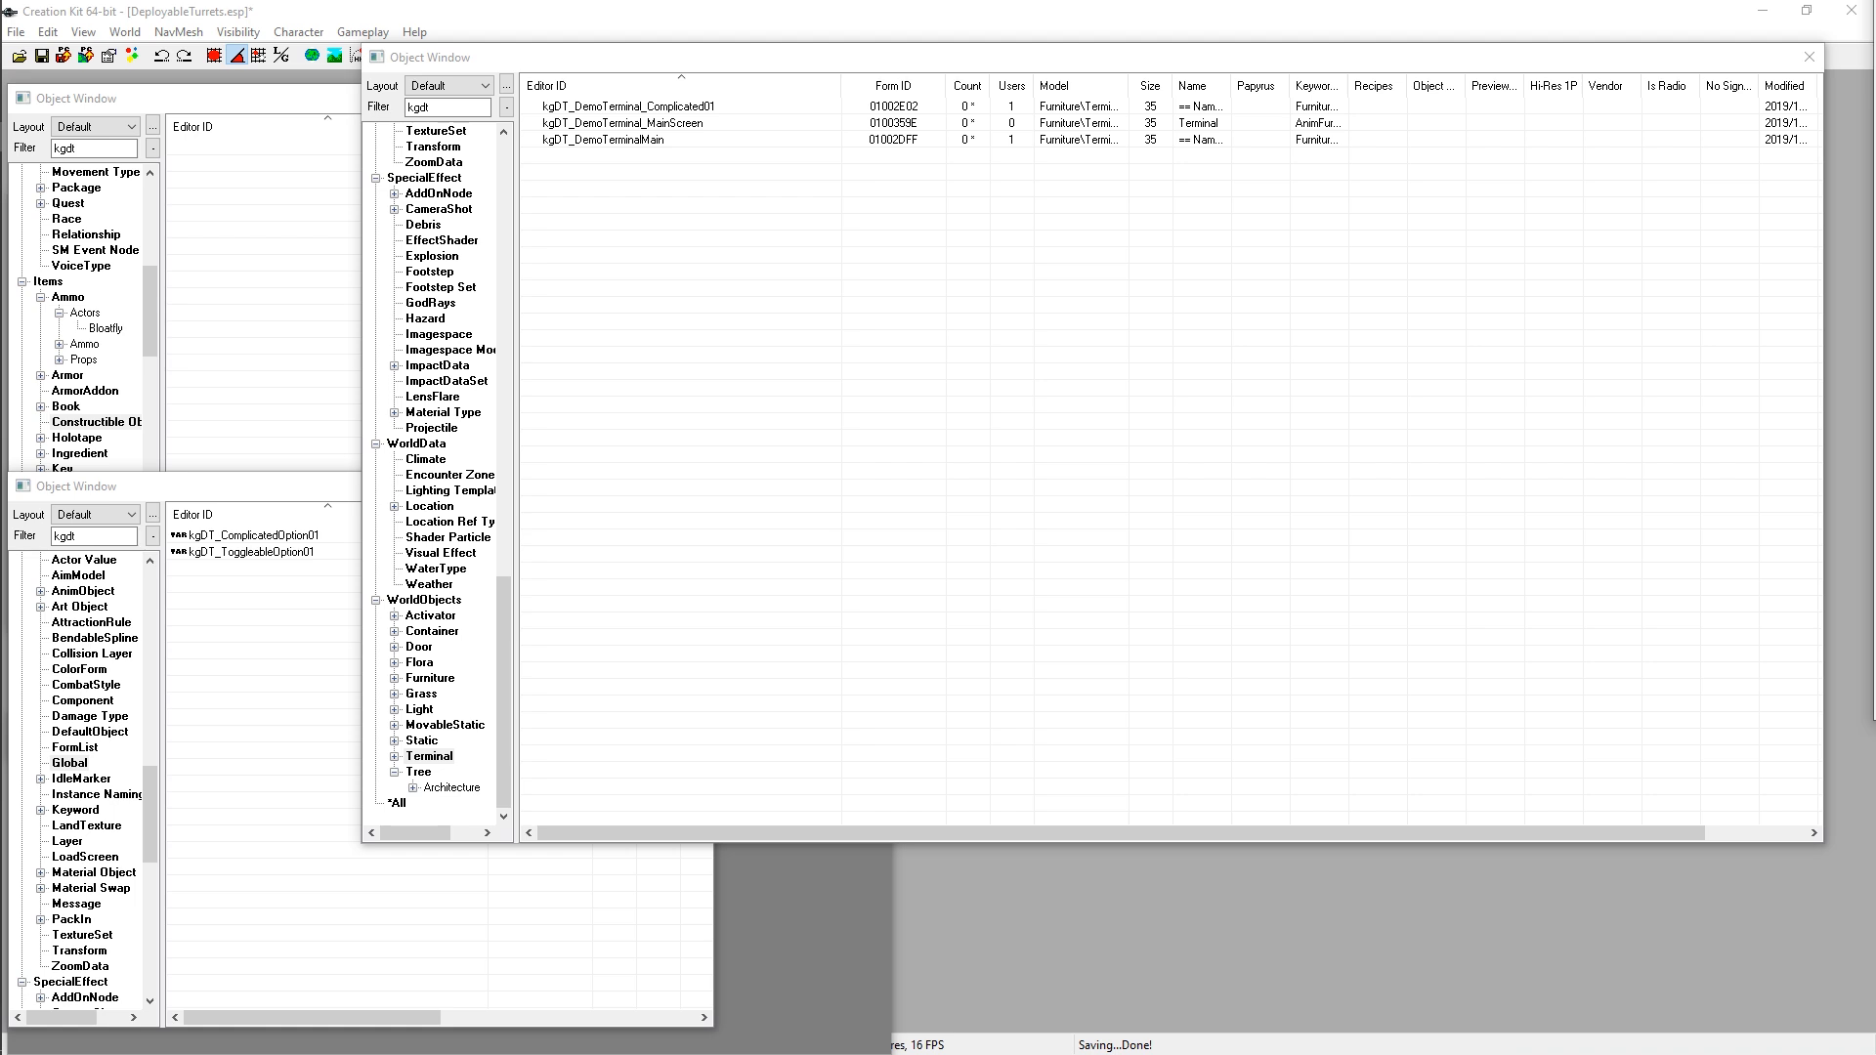
left_click(1234, 460)
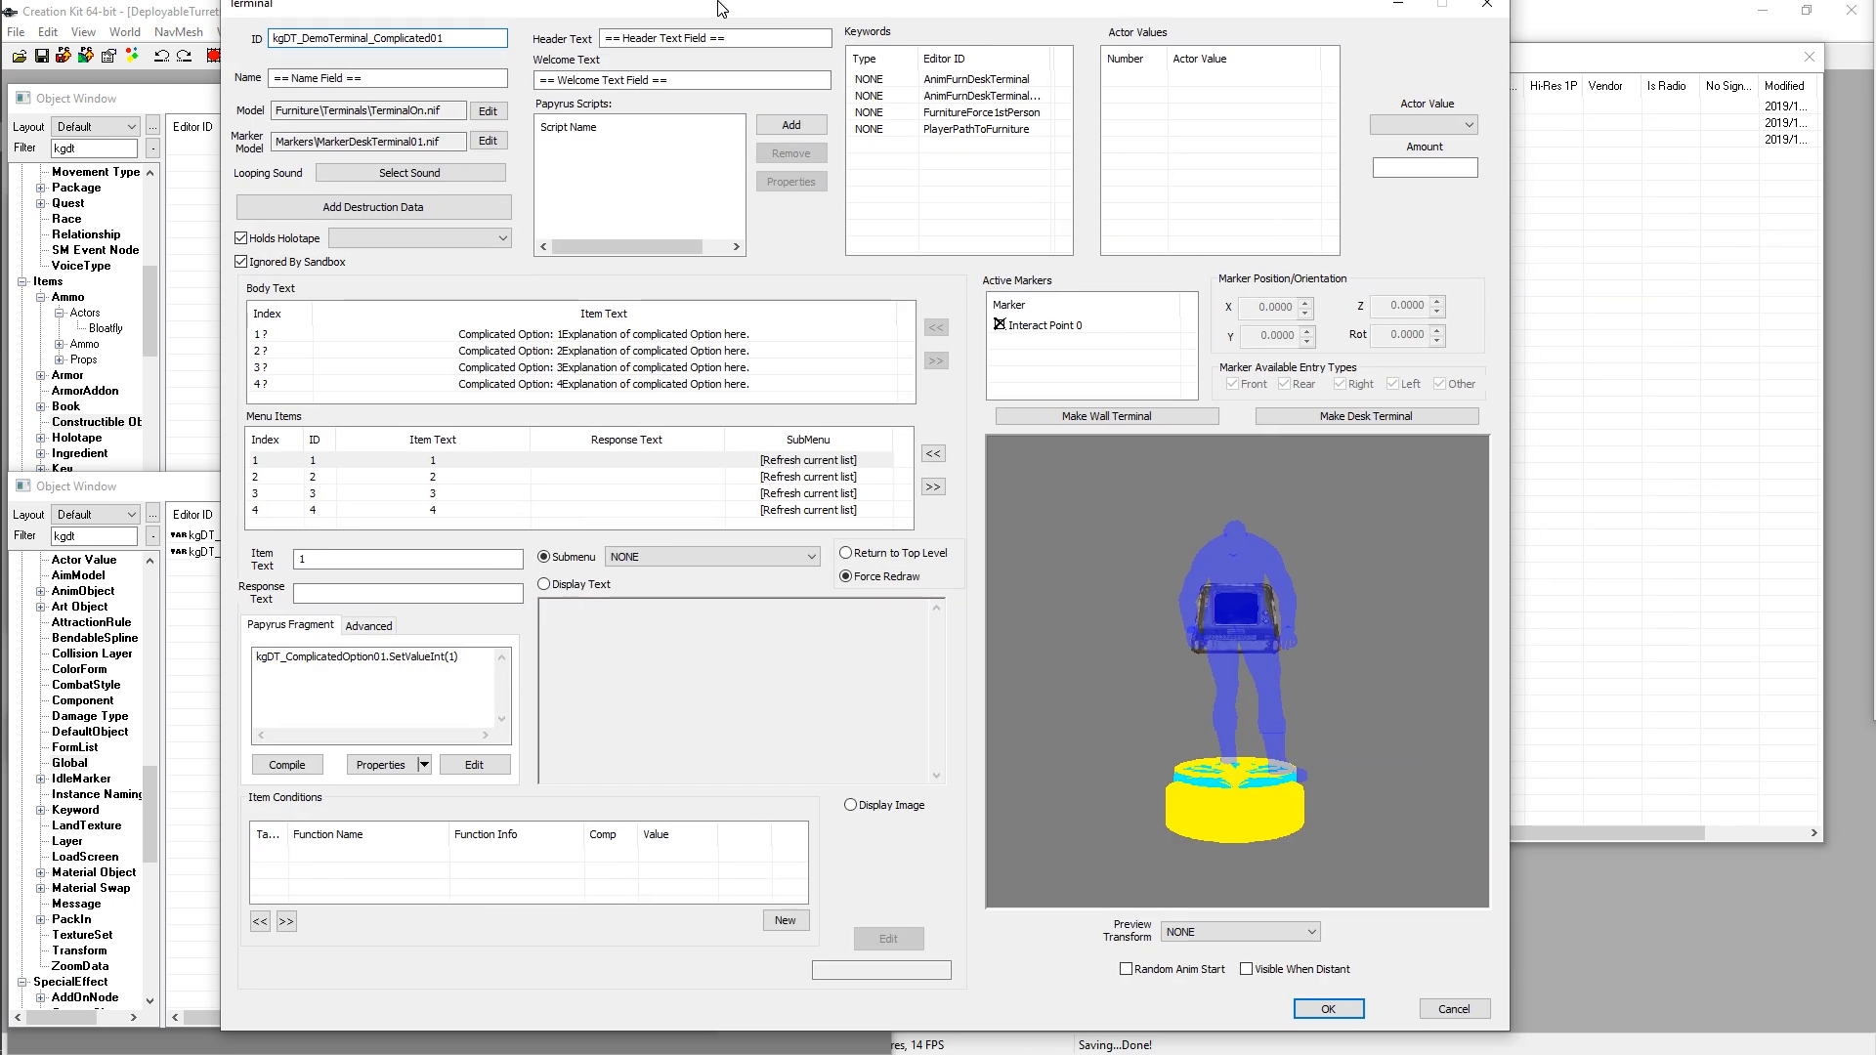
left_click_drag(728, 29, 975, 39)
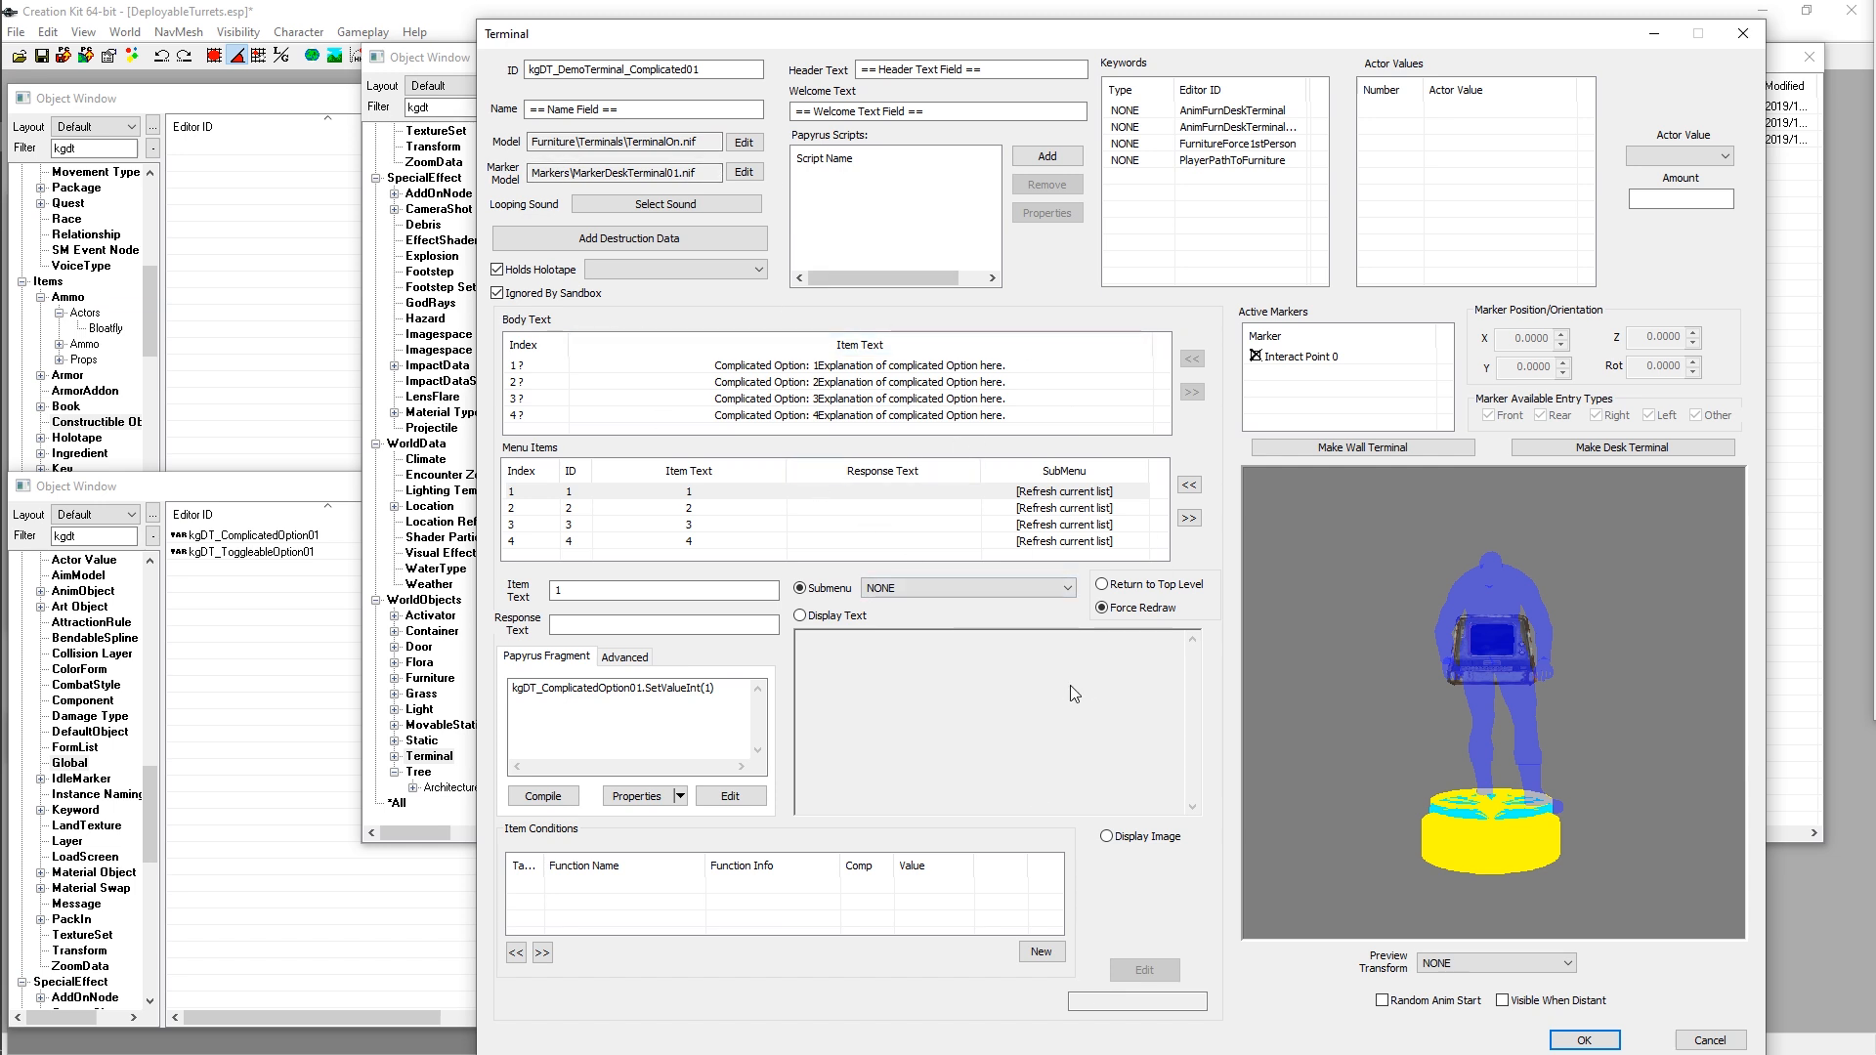
Step: Examine the heading line in the text of the first body text entry
left_click(801, 369)
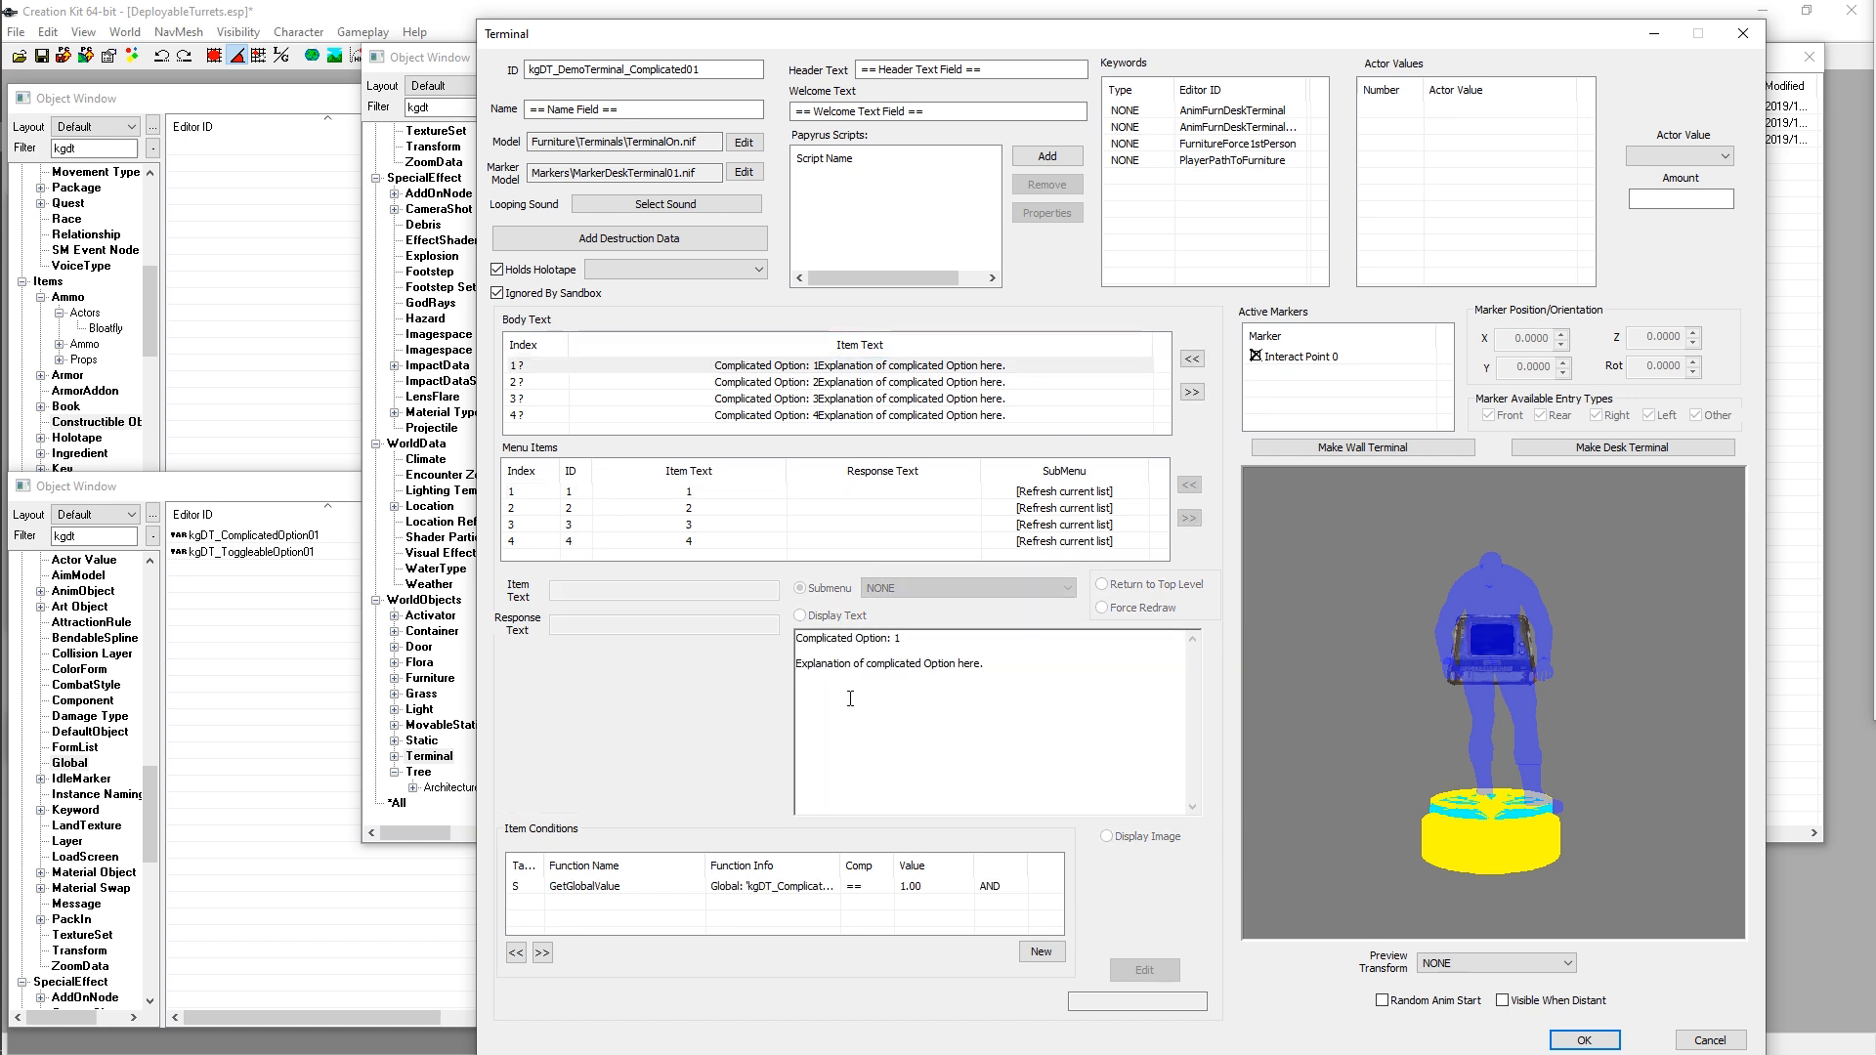
left_click_drag(923, 640, 786, 644)
left_click(909, 644)
left_click_drag(924, 643, 730, 642)
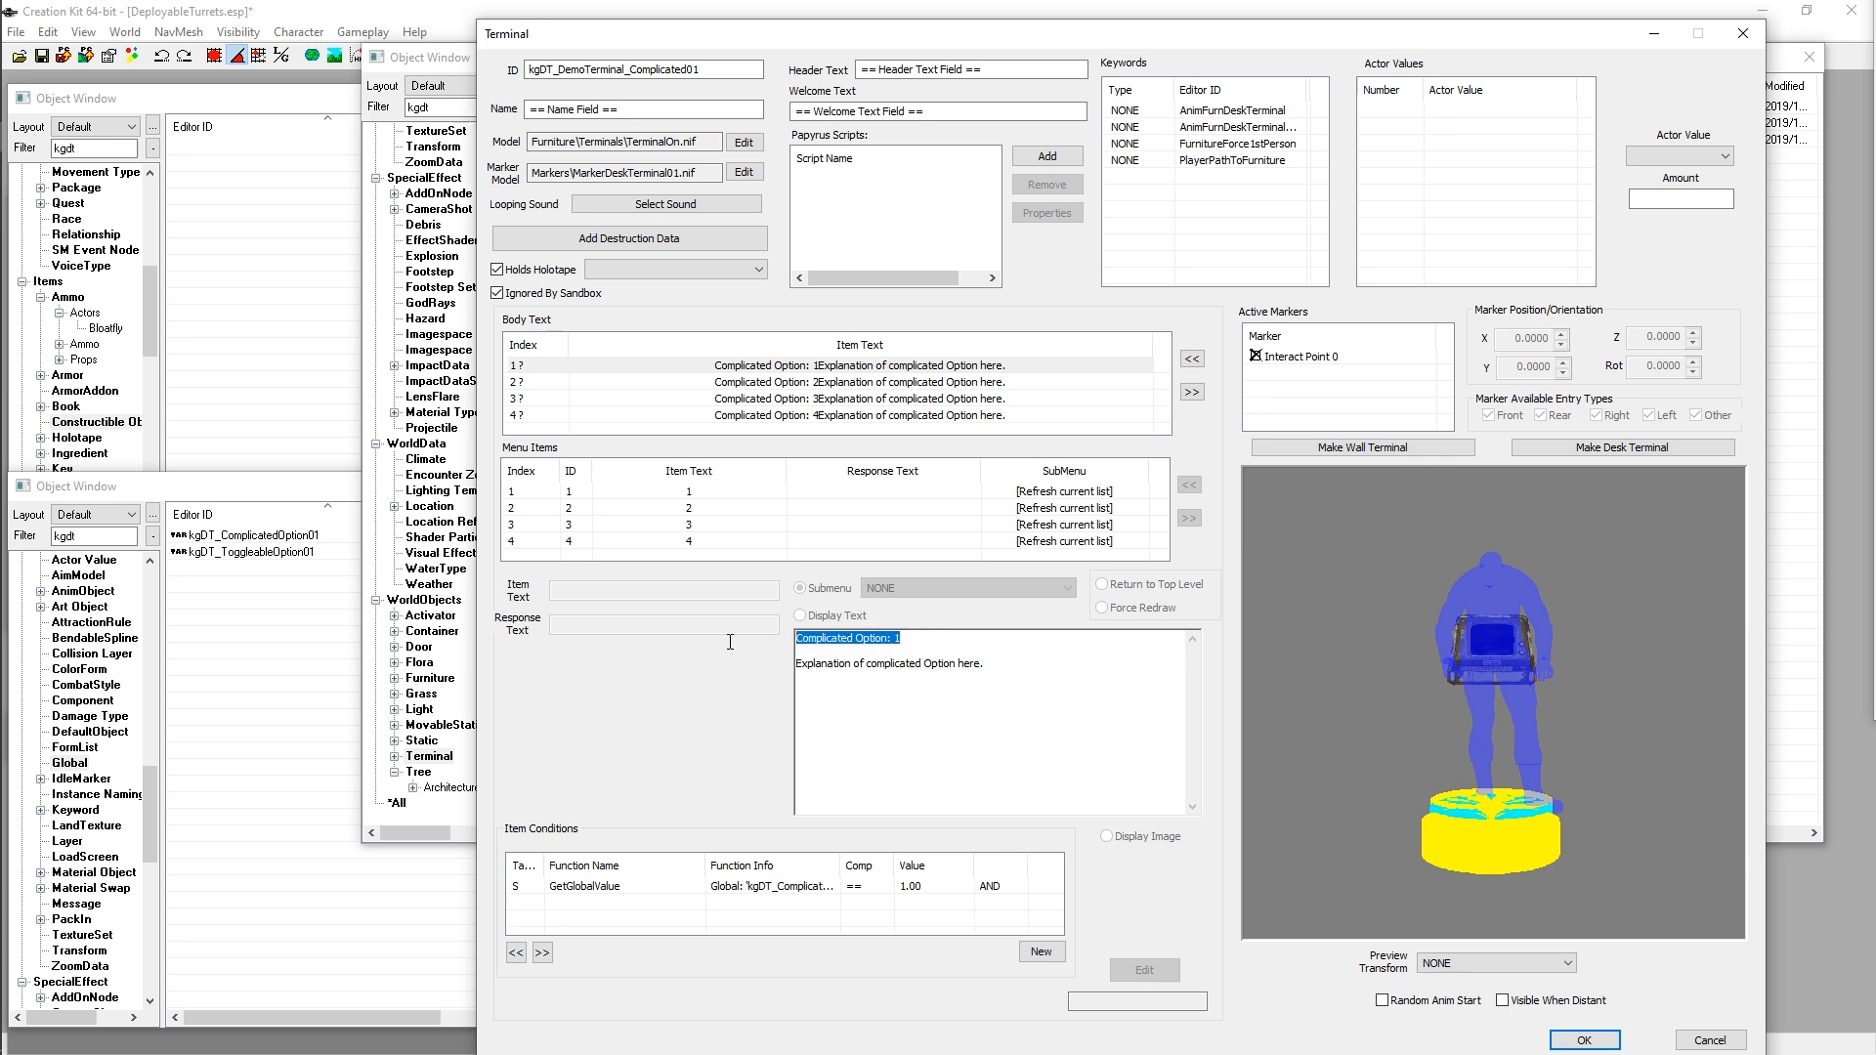
left_click(917, 637)
Step: Compare the display text and item conditions of the four Complicated Option body text entries
left_click(790, 380)
left_click(824, 399)
left_click(851, 417)
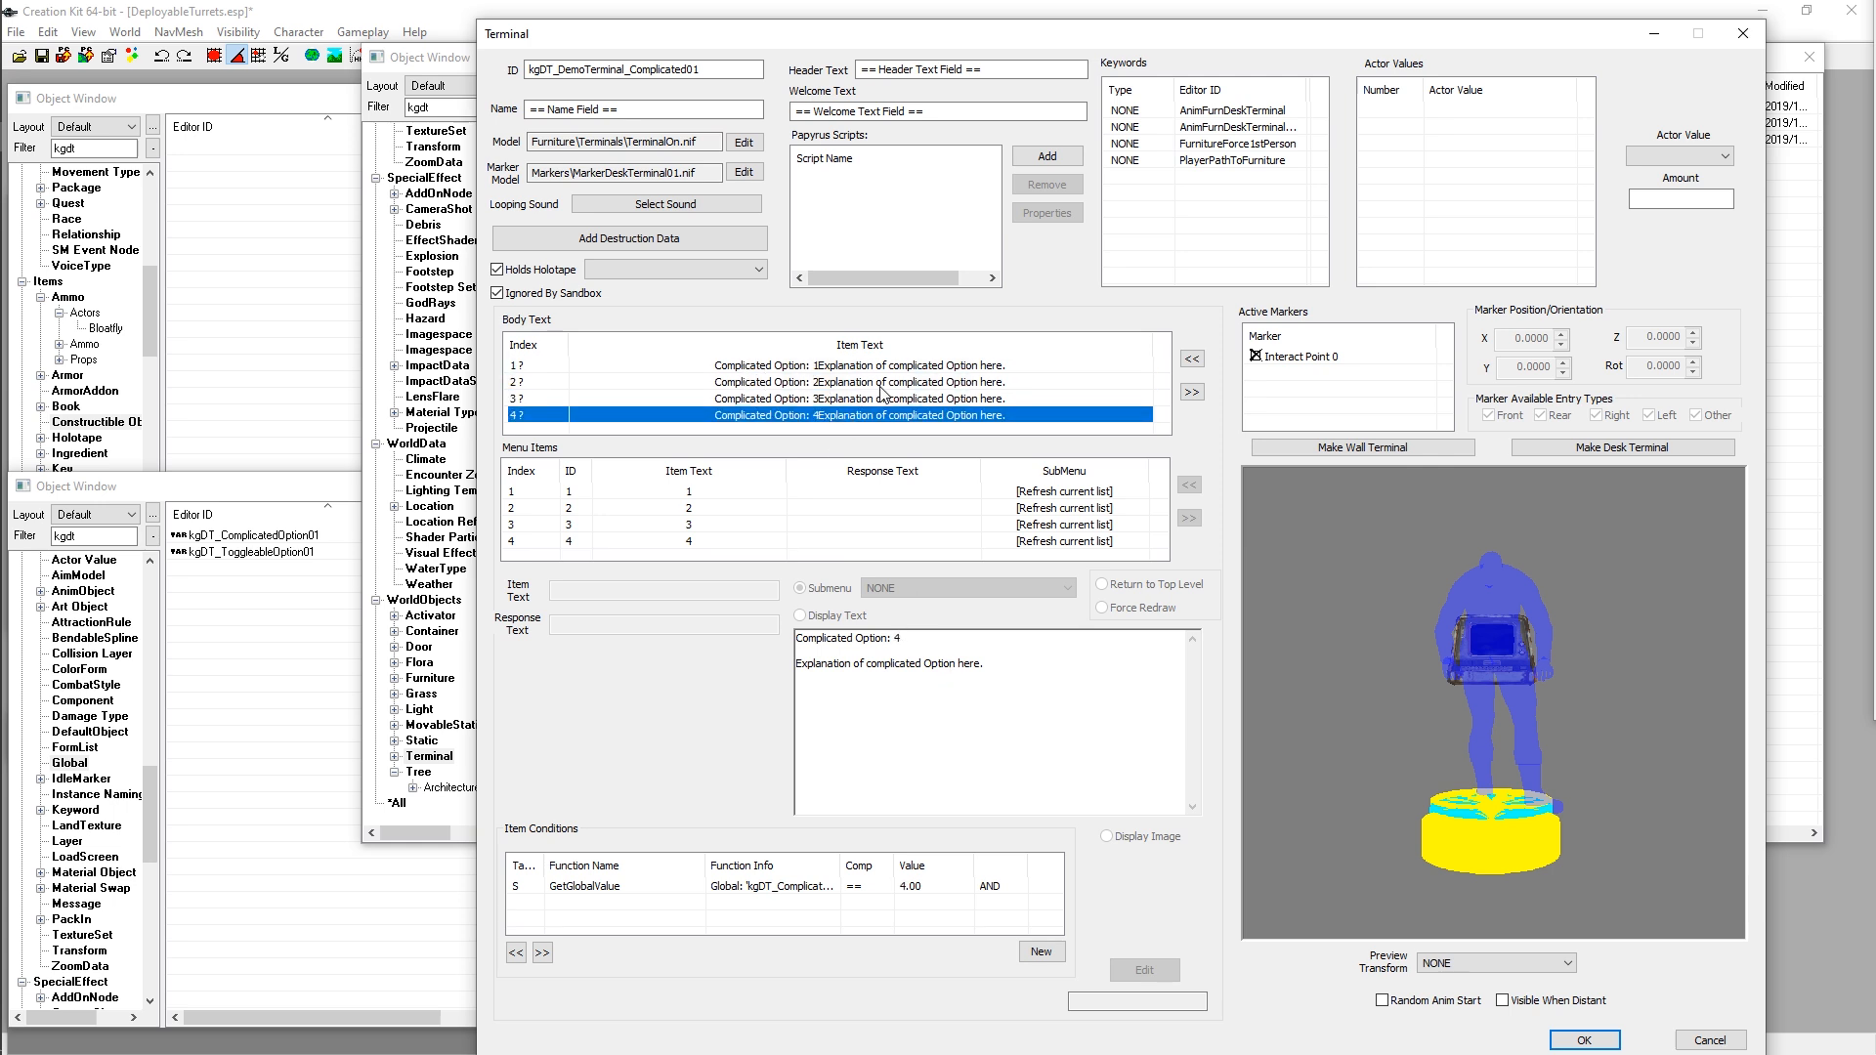
left_click(869, 366)
left_click(867, 382)
left_click(876, 400)
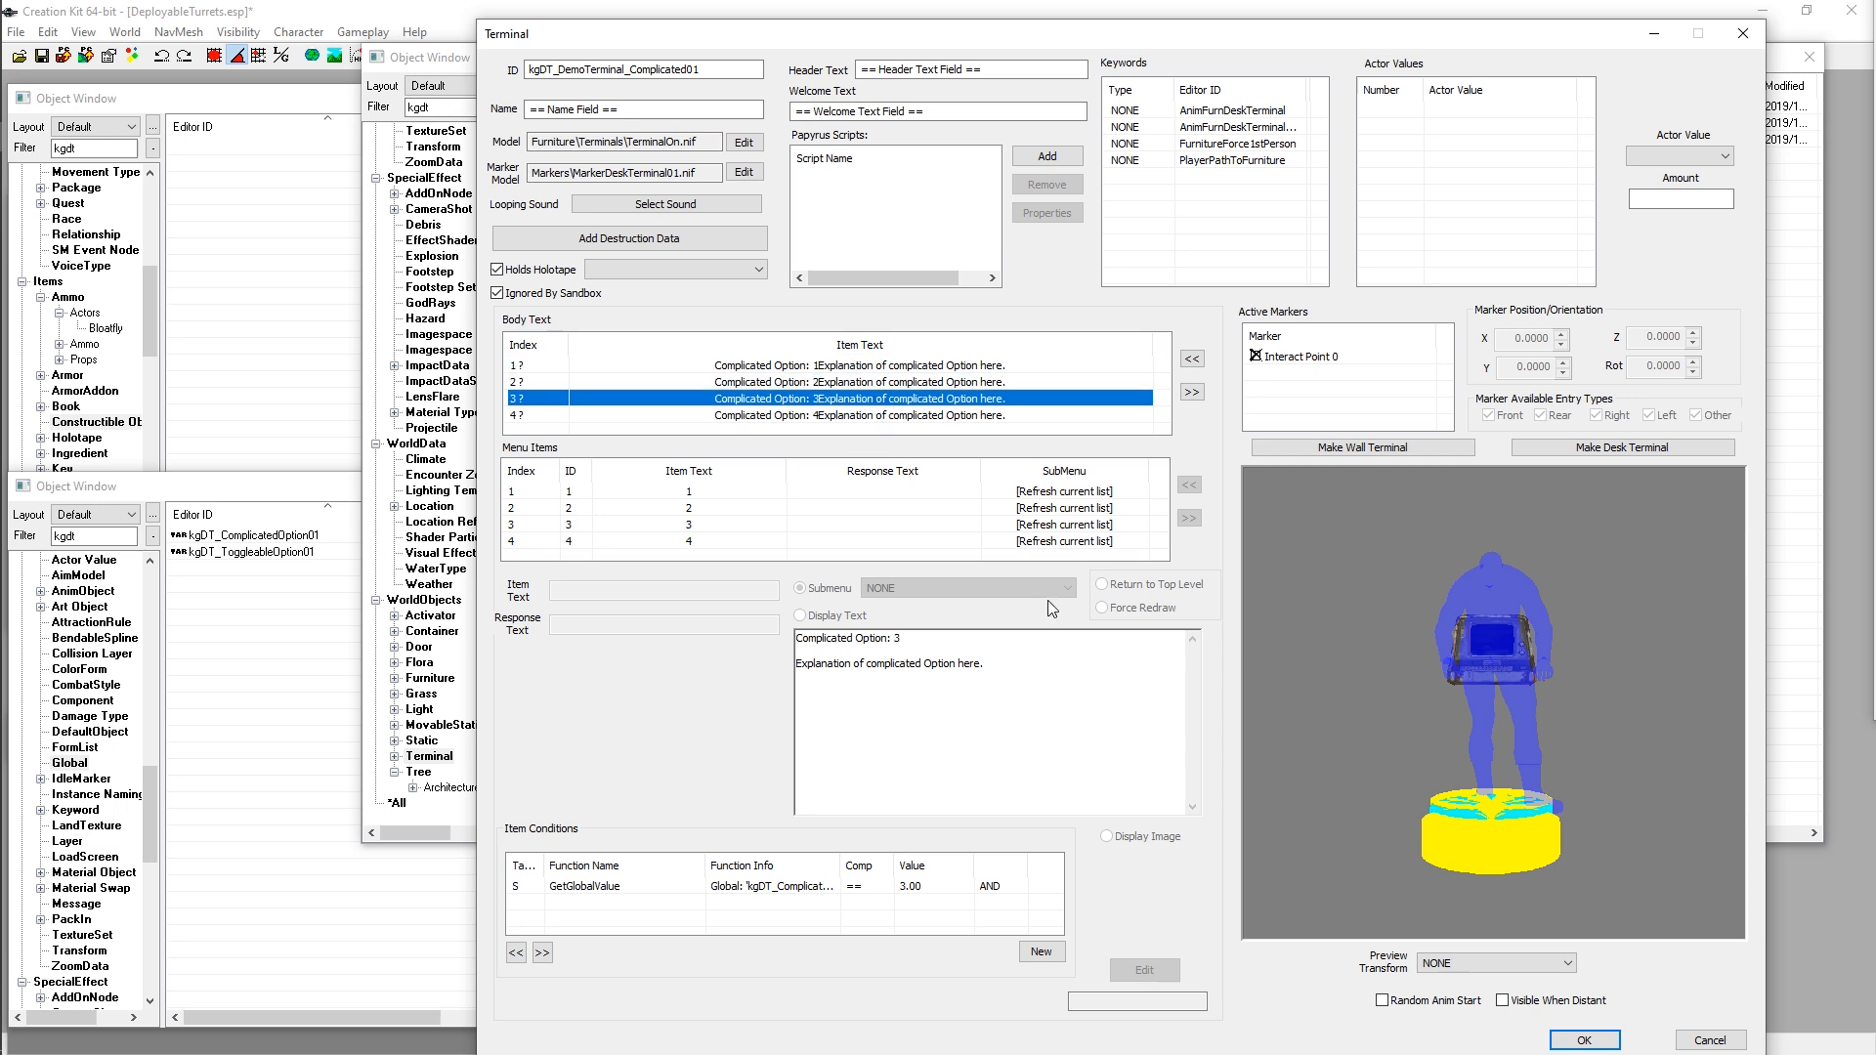
left_click(892, 418)
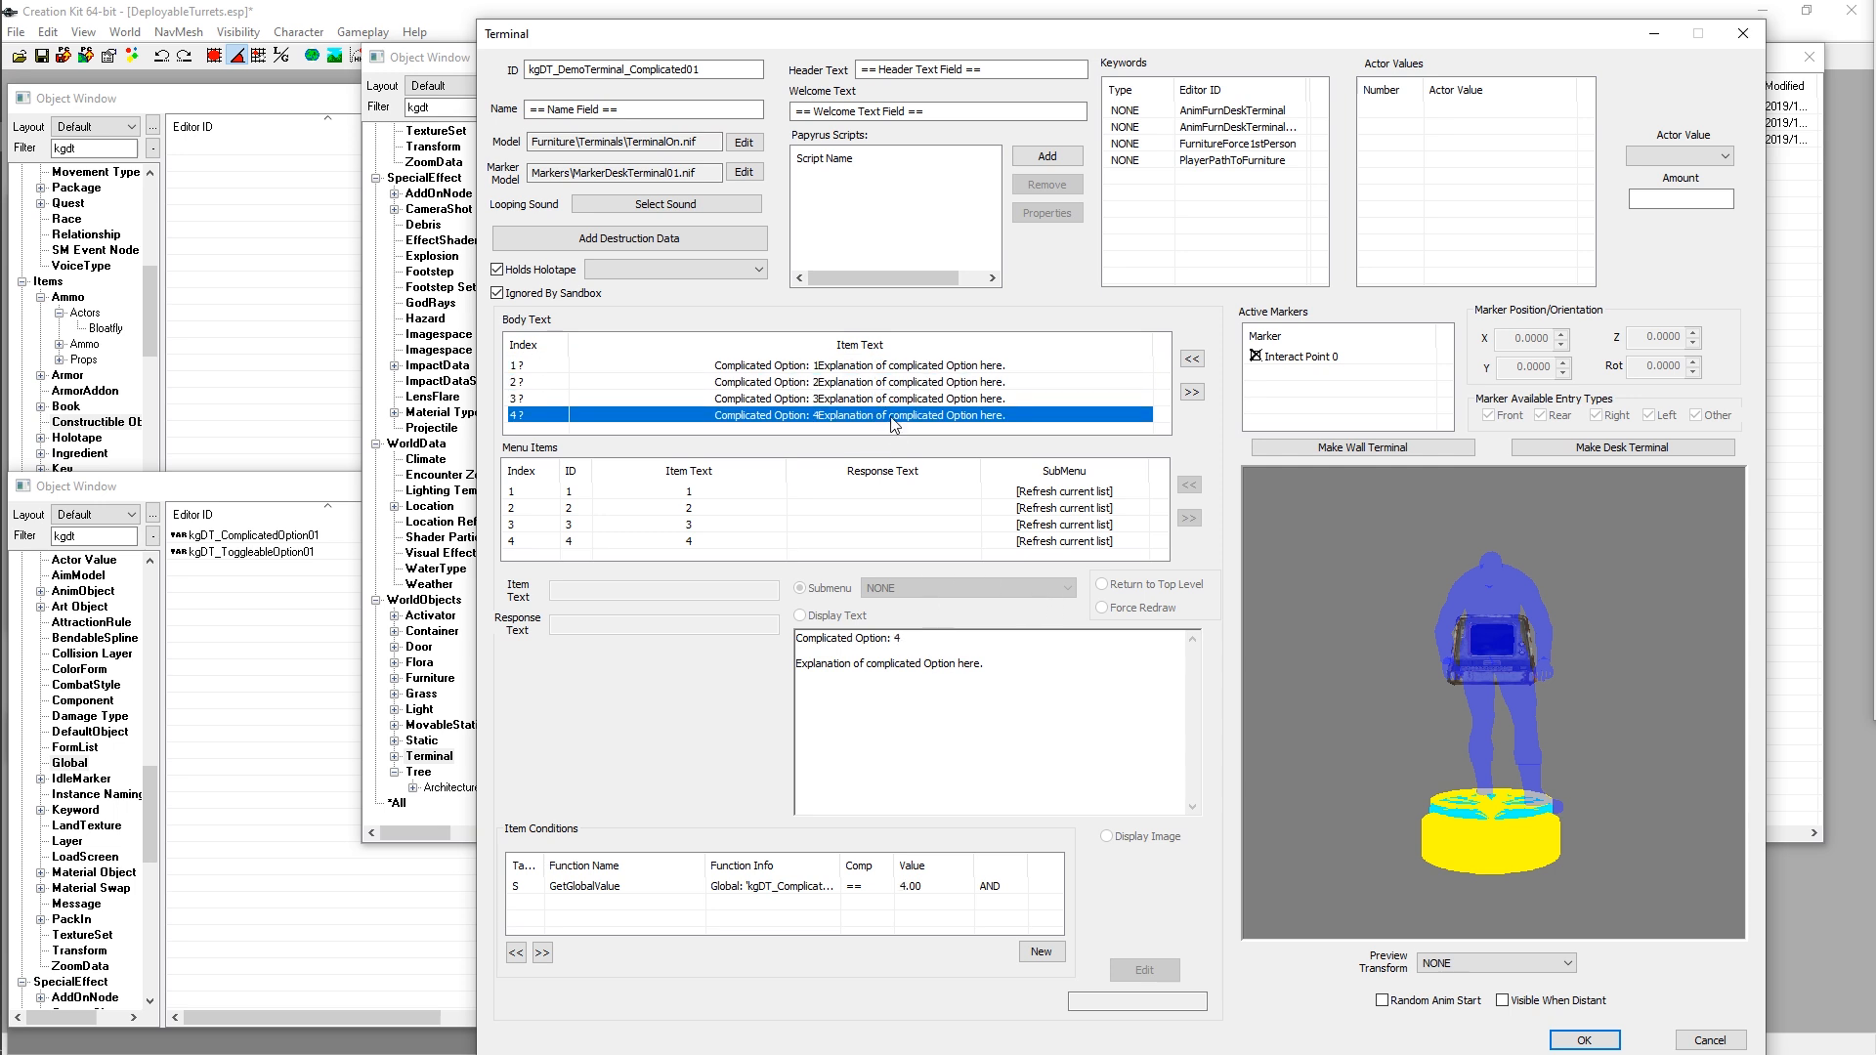
double_click(898, 641)
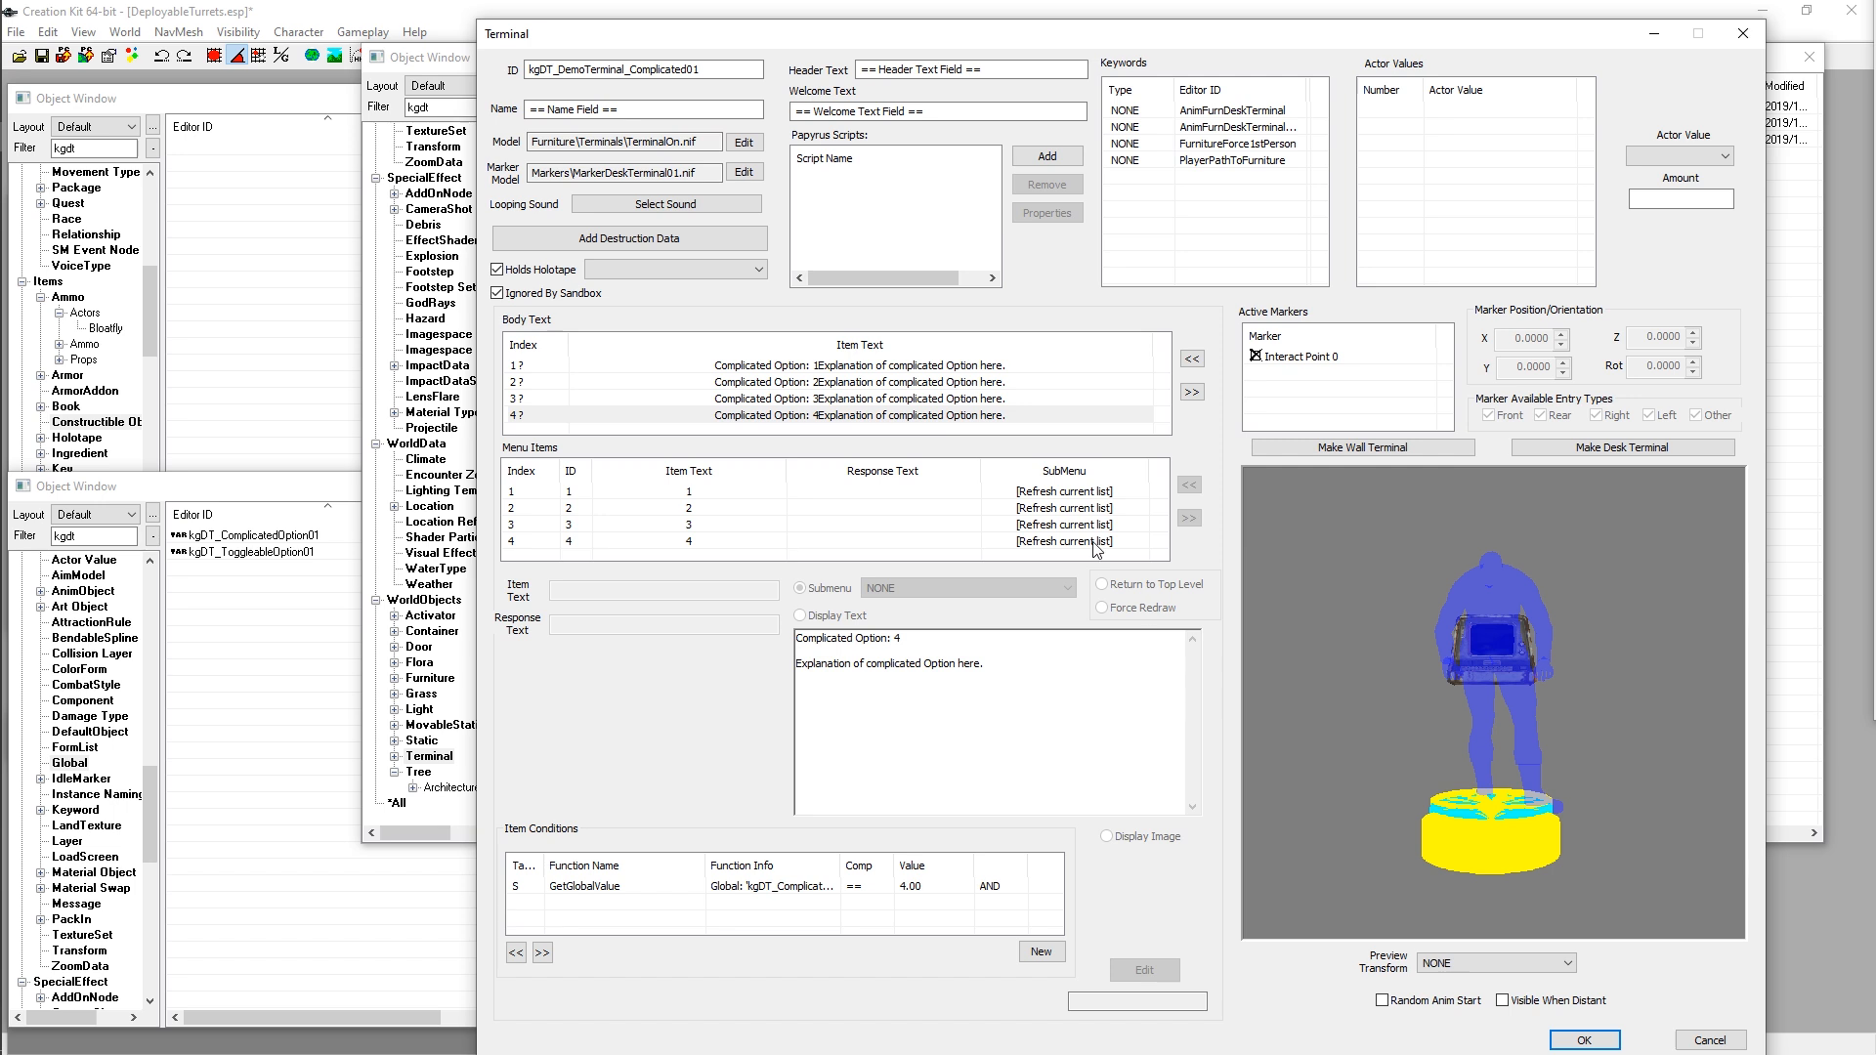
left_click(863, 366)
left_click(868, 383)
left_click(885, 400)
left_click(891, 415)
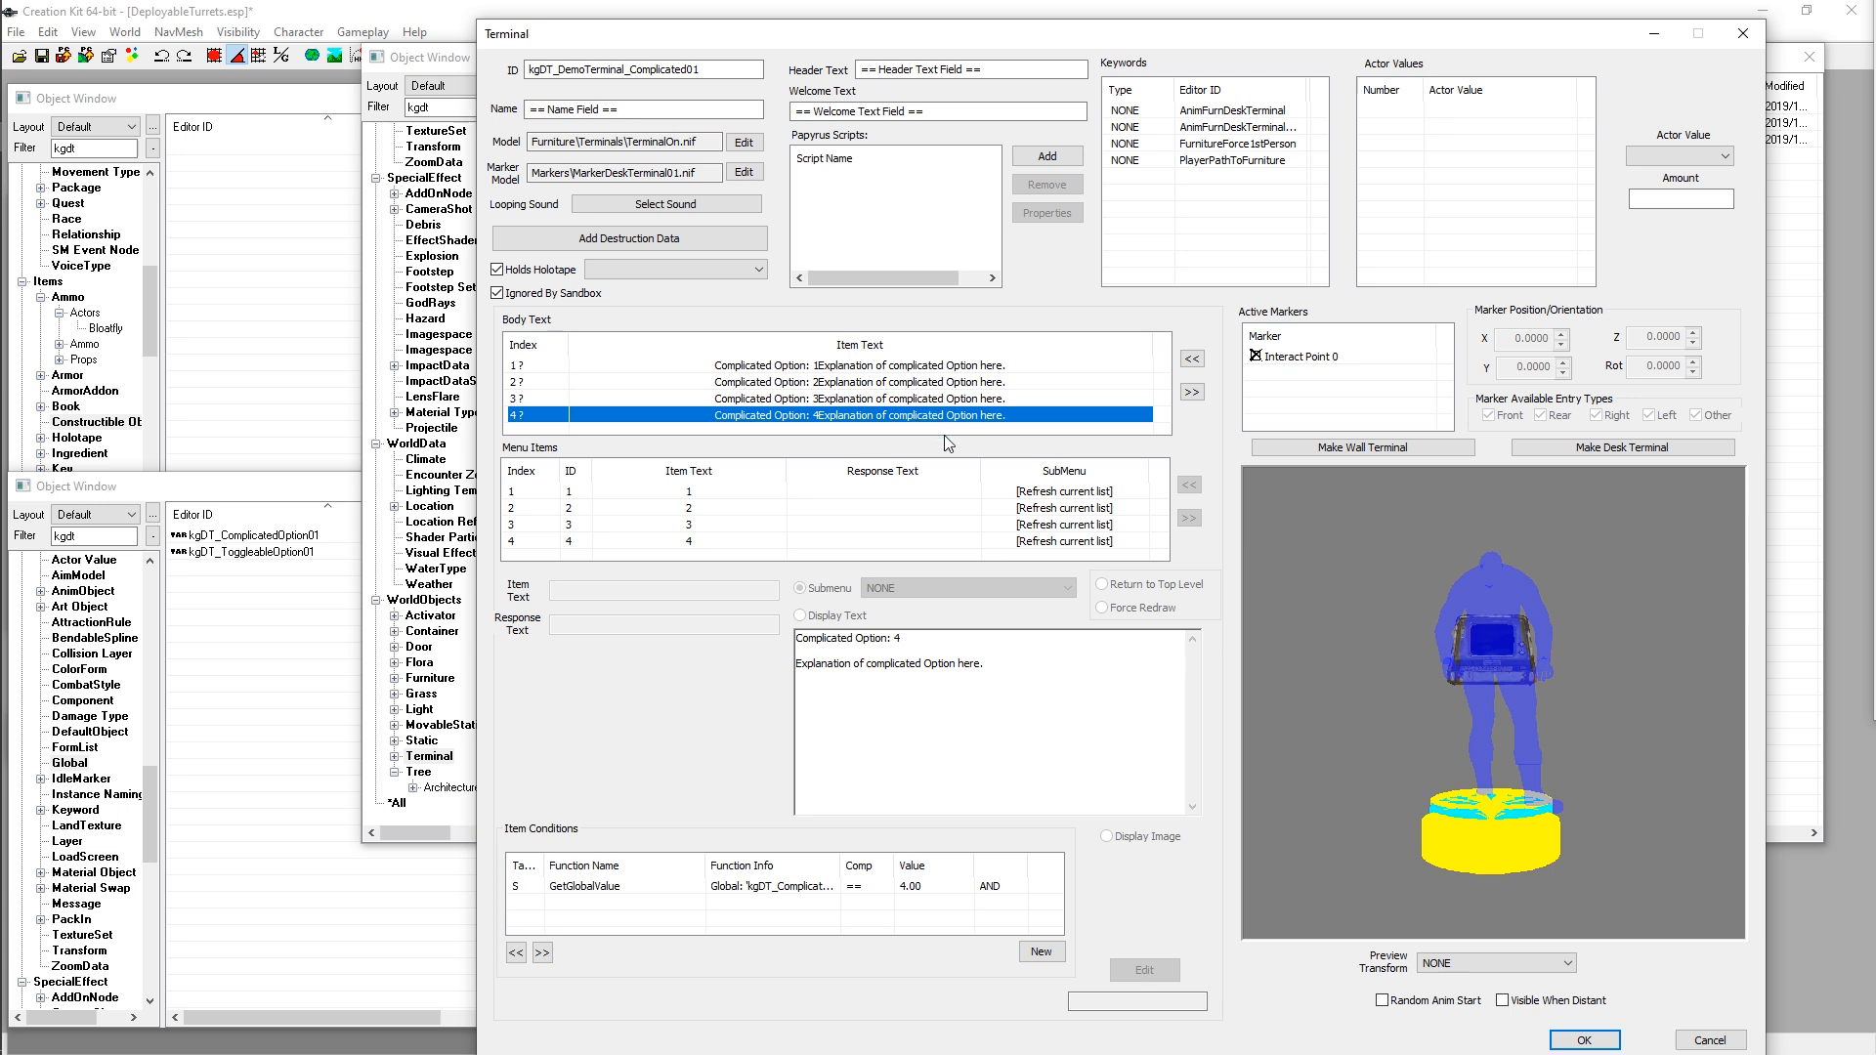
left_click(862, 368)
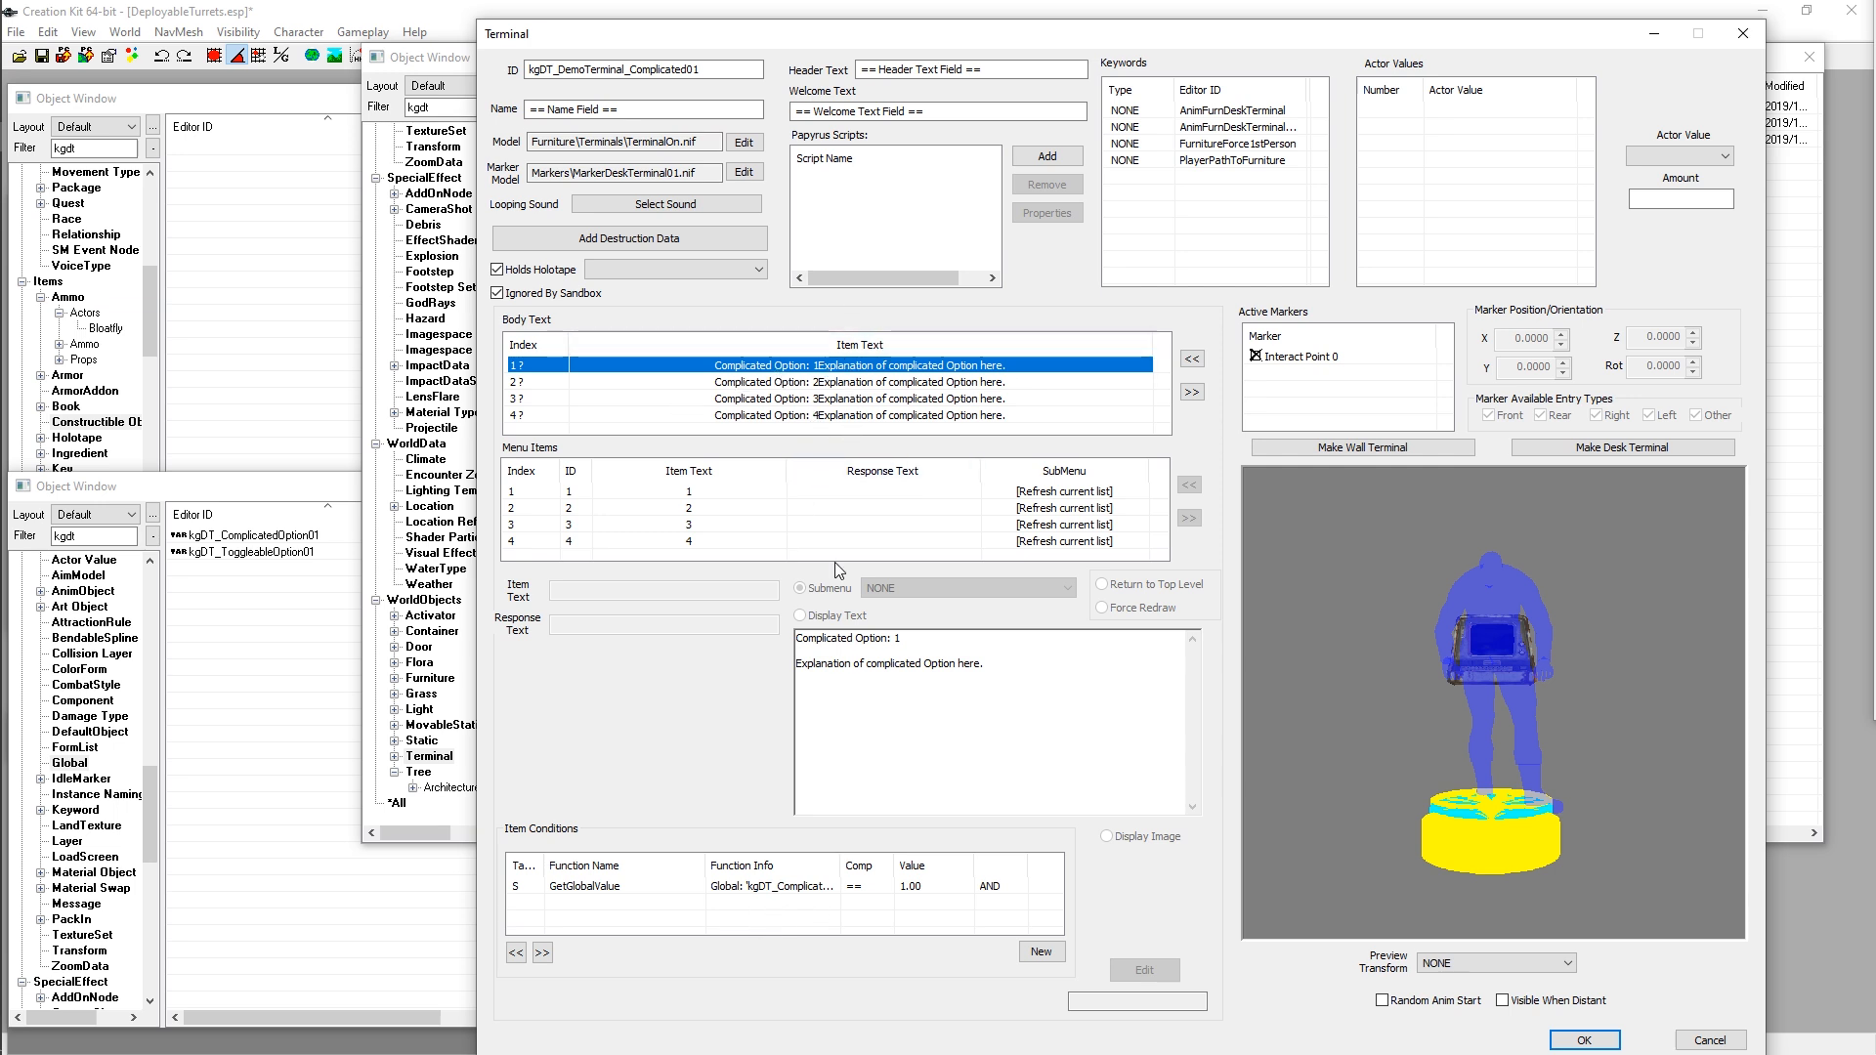
Step: Widen the condition's Function Info column to read the global's name, and compare the condition values across the body text entries
left_click_drag(841, 860, 911, 854)
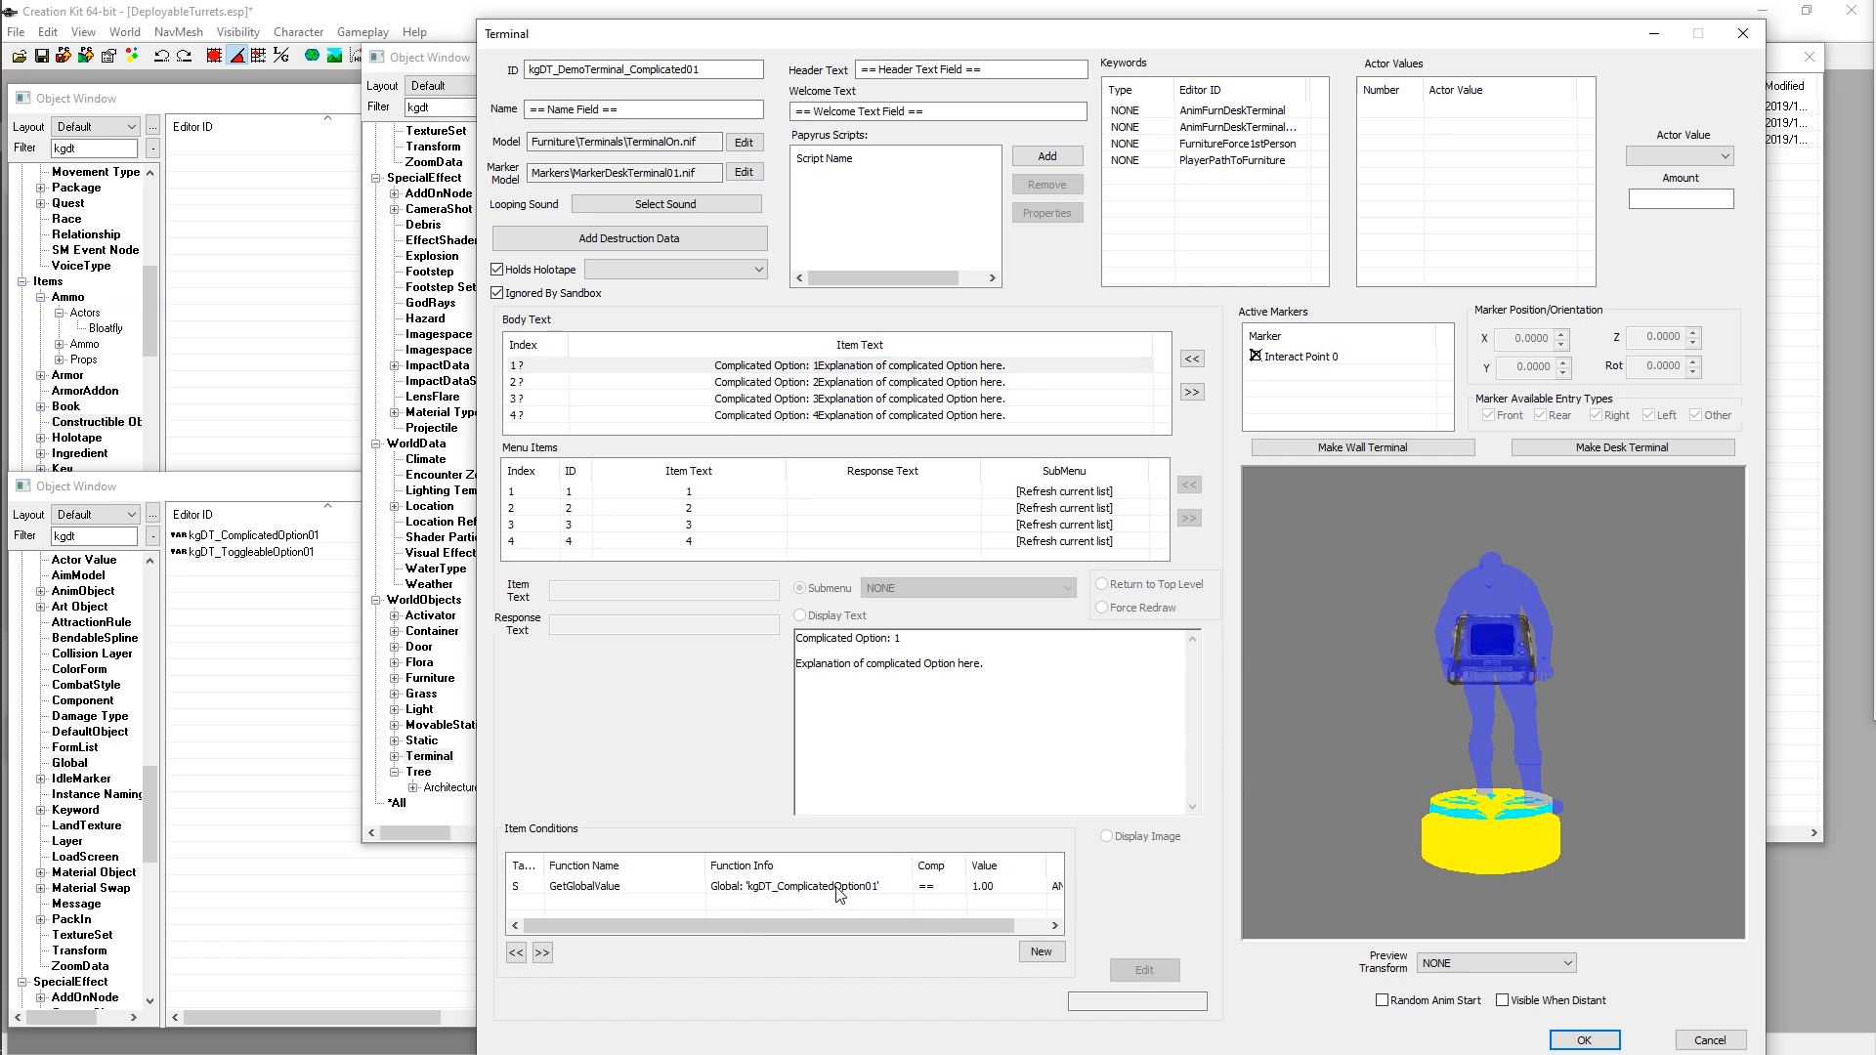
left_click(921, 387)
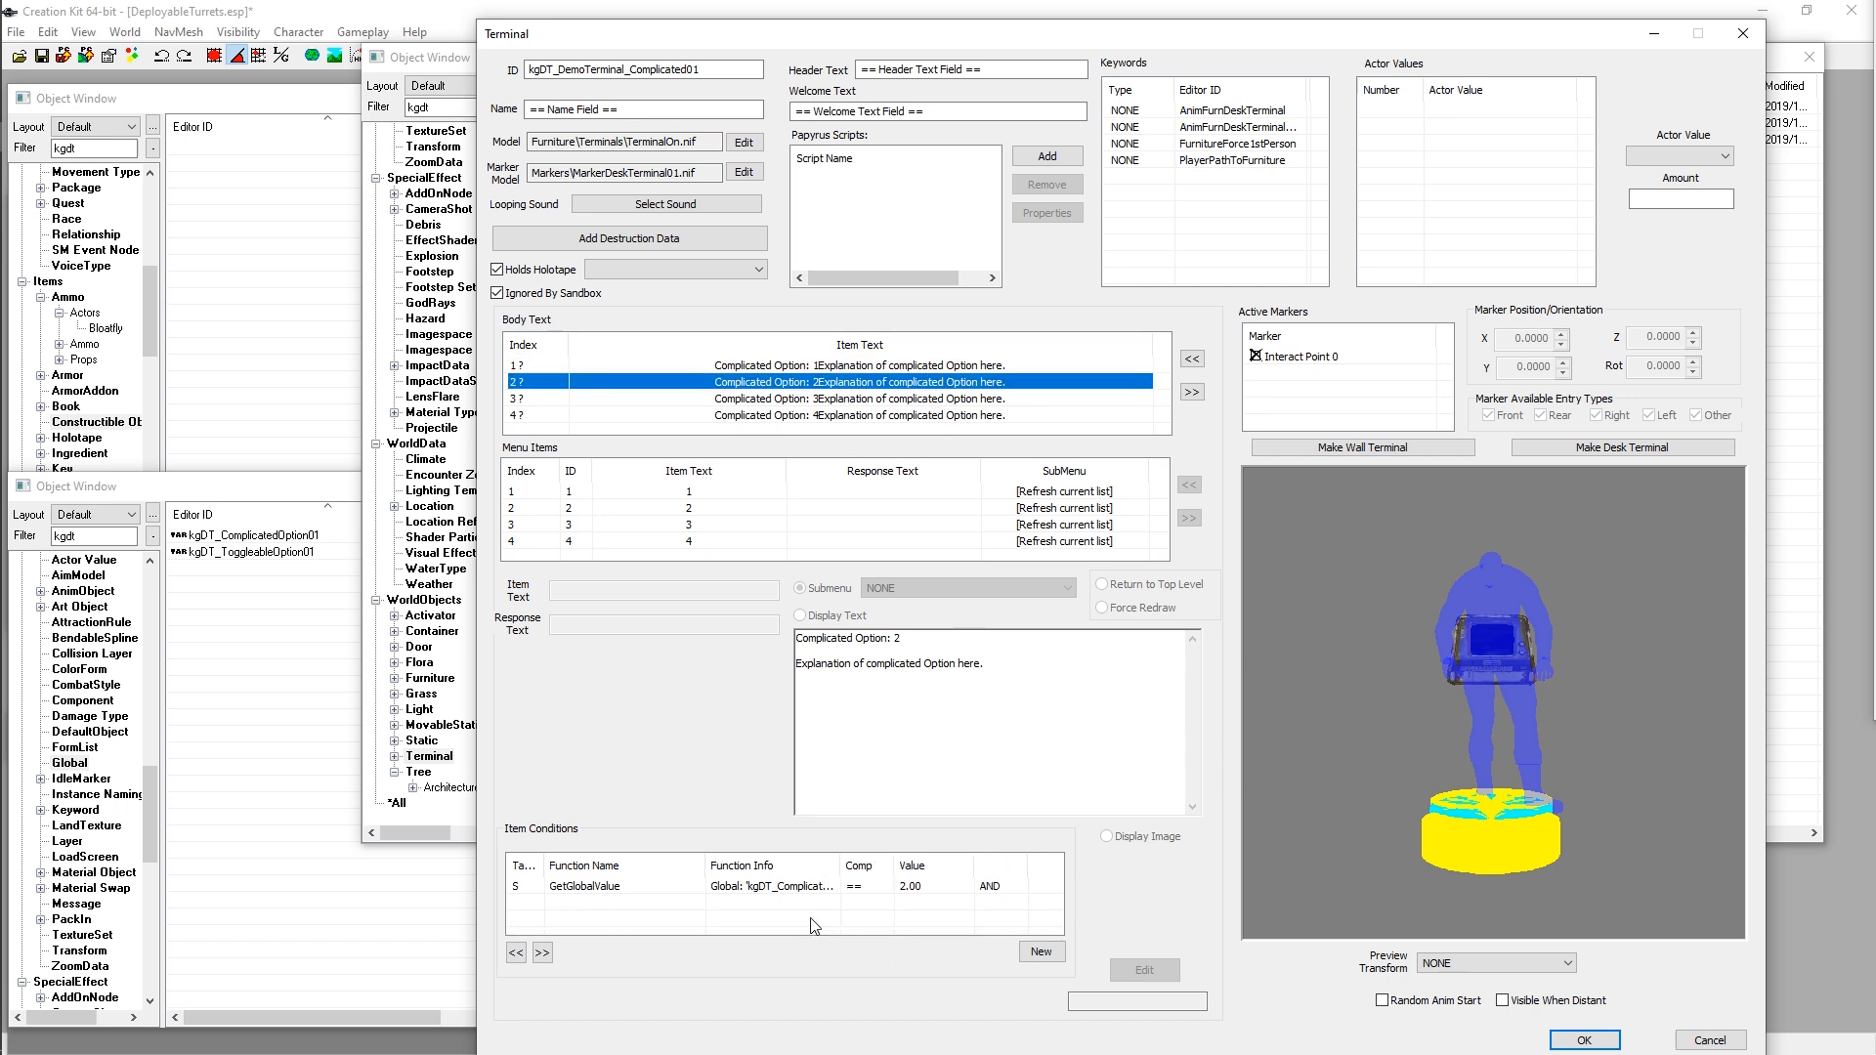
left_click(844, 399)
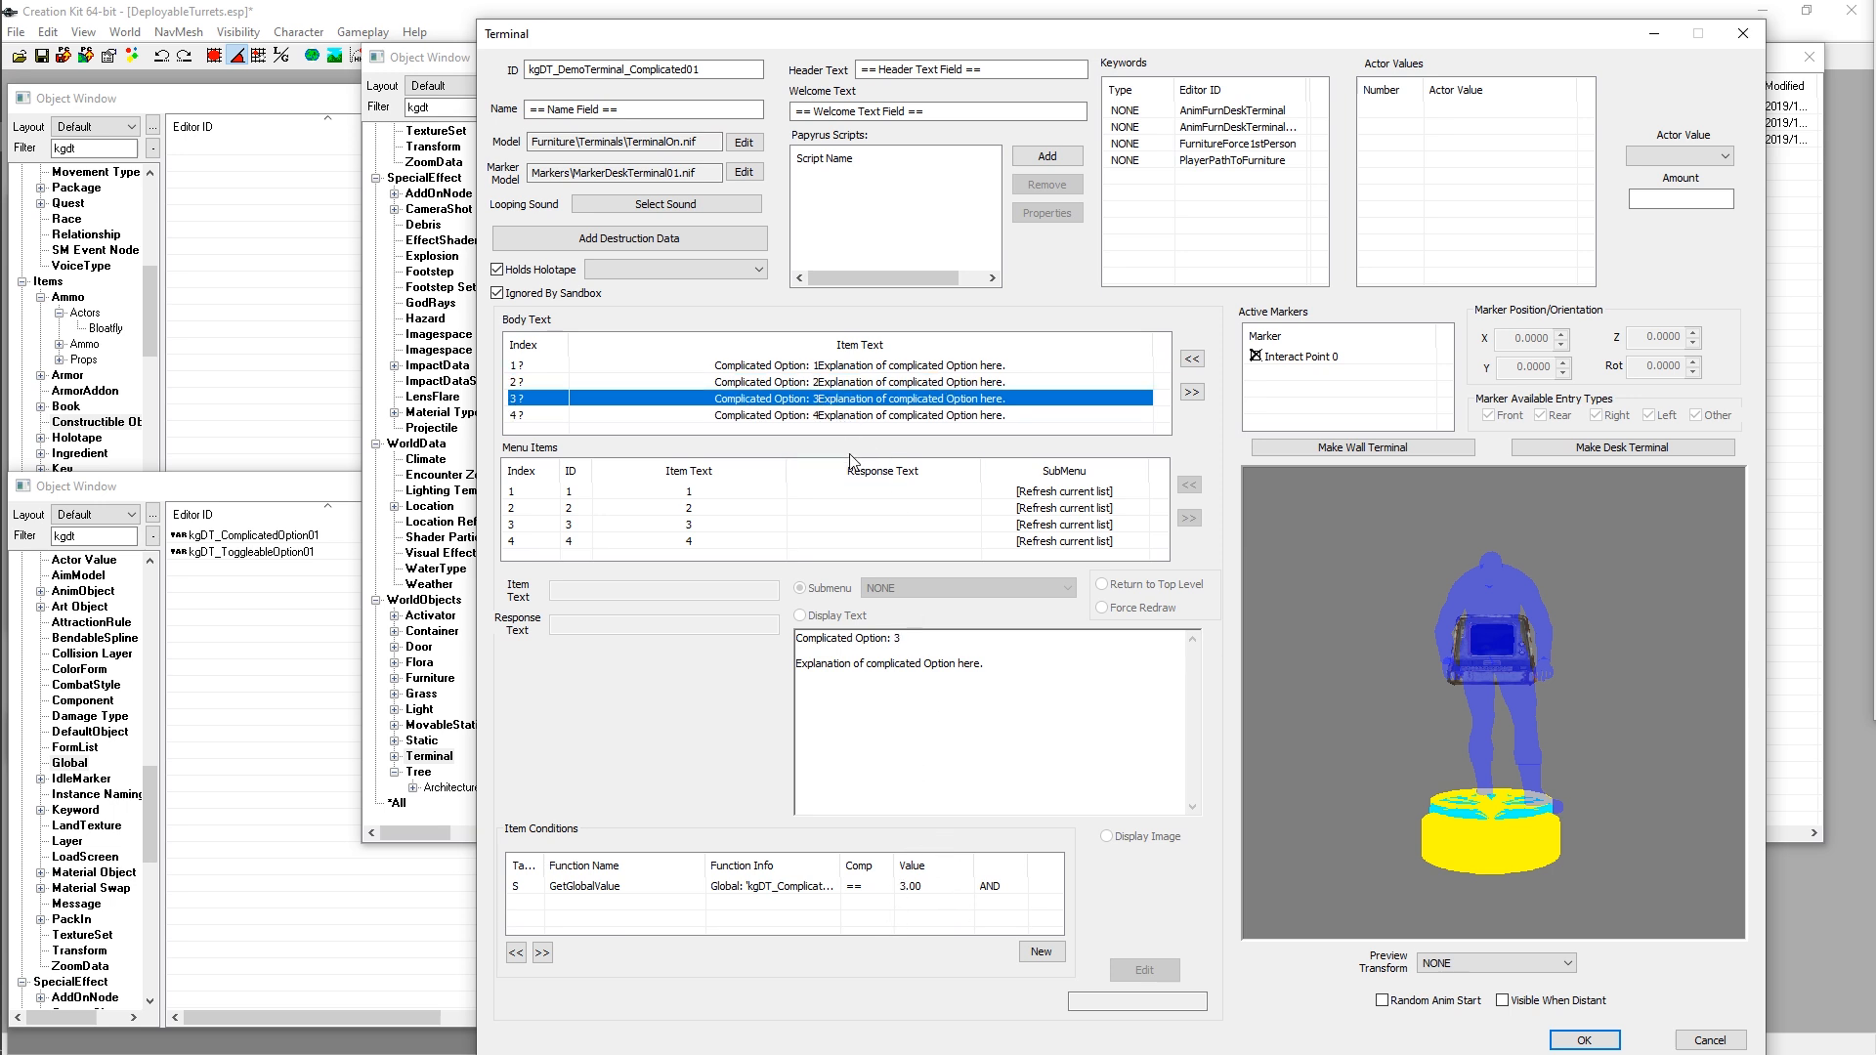
left_click(838, 417)
left_click(824, 366)
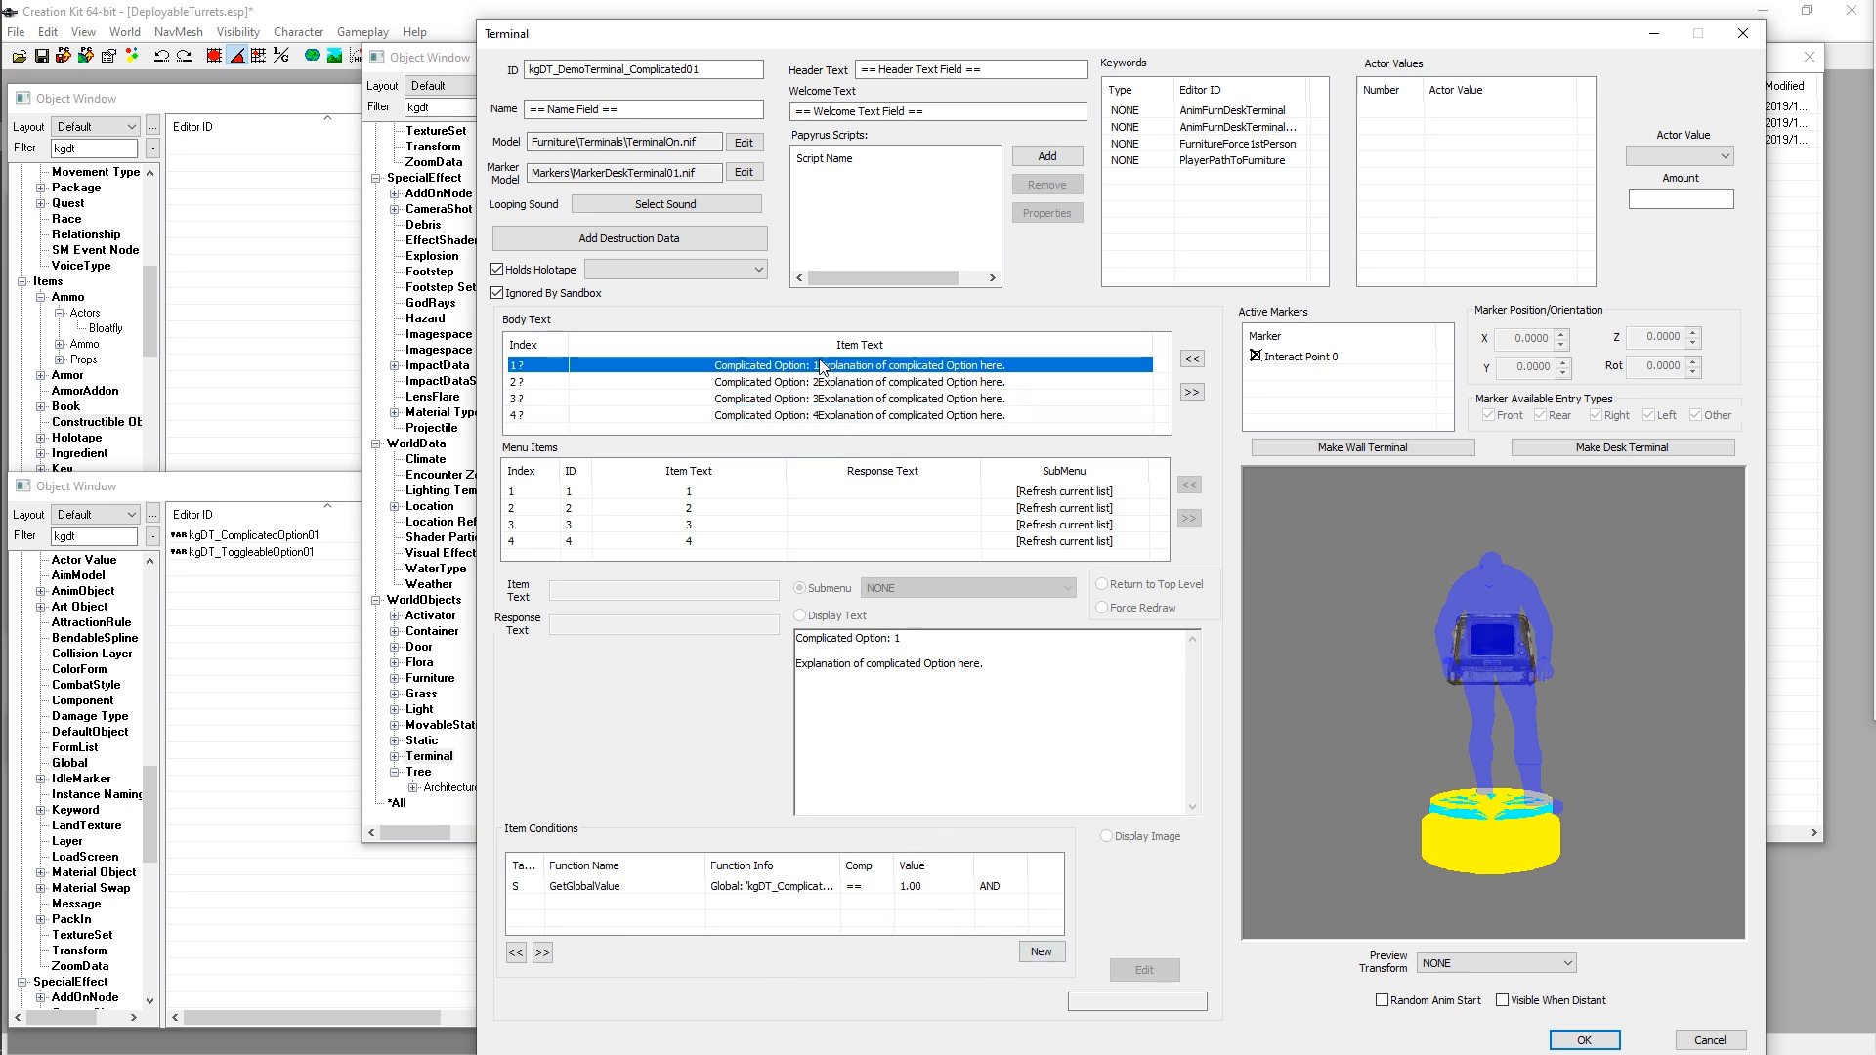
Step: Compare the item text and Papyrus fragments of menu items 1 to 4
left_click(616, 492)
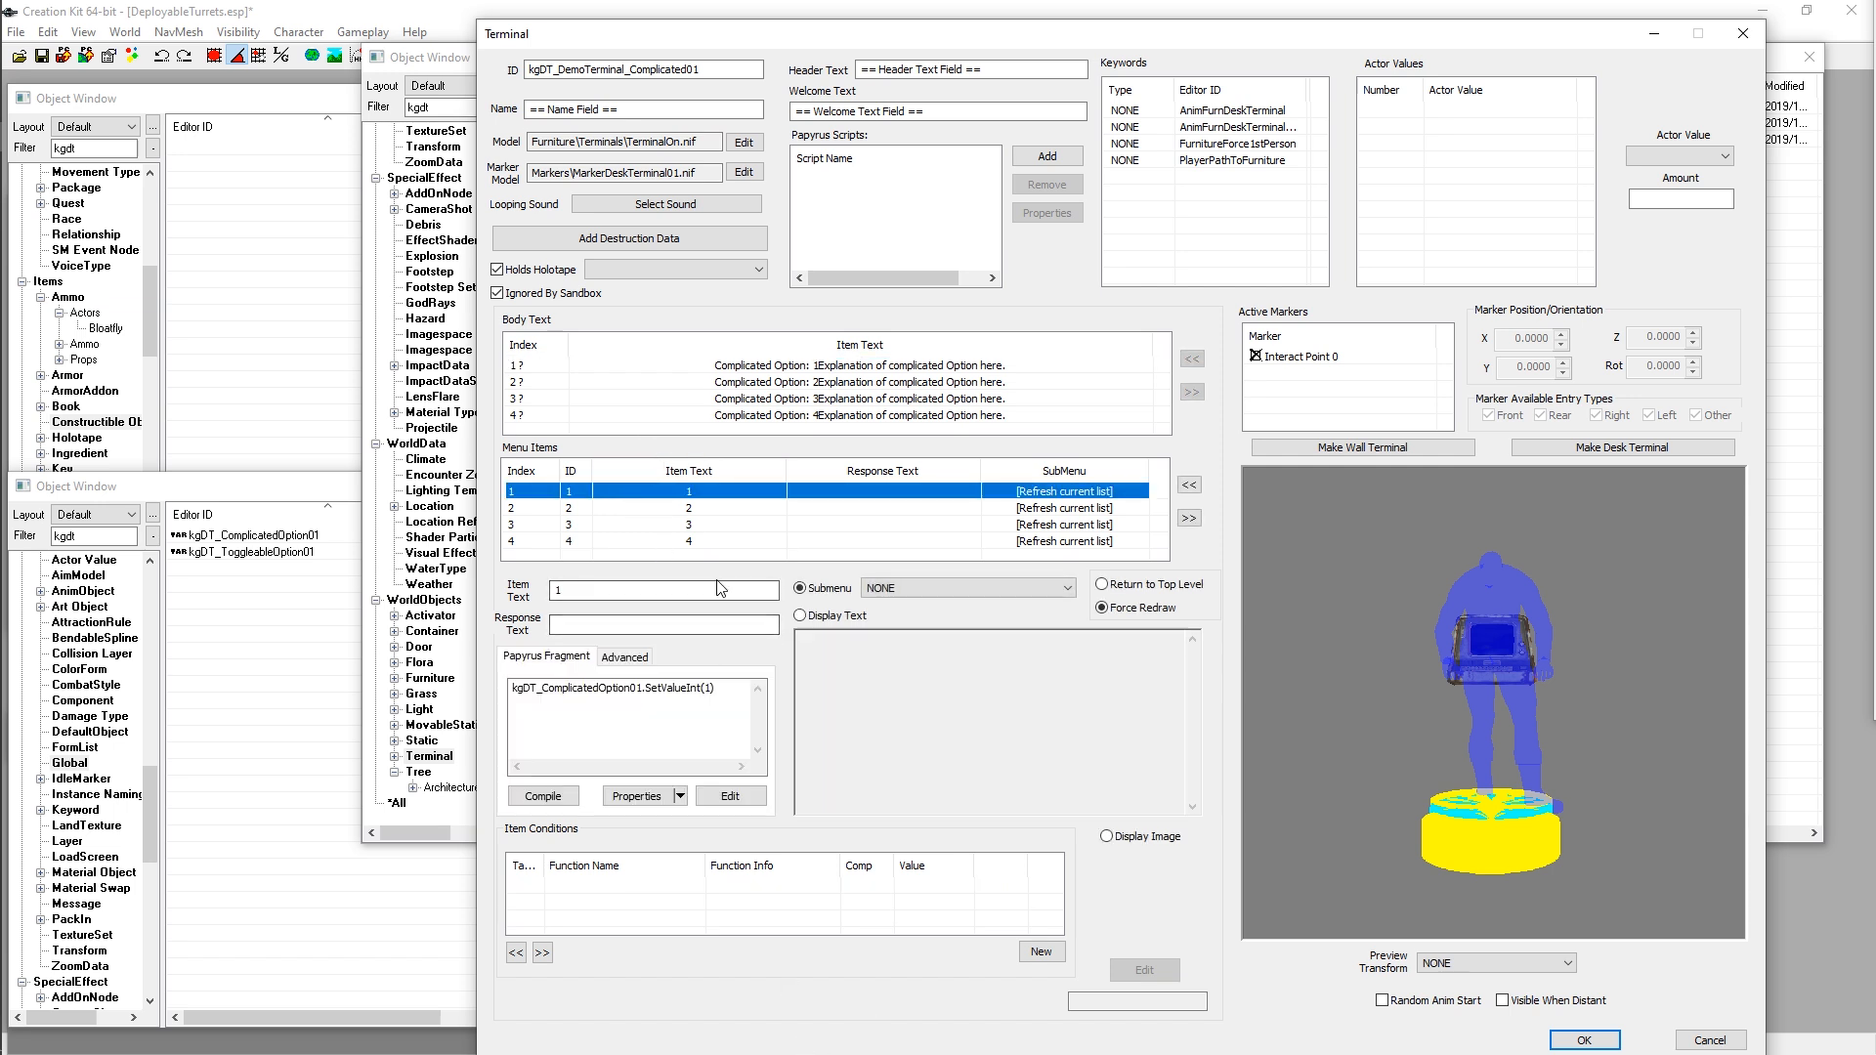
left_click(688, 512)
left_click(694, 525)
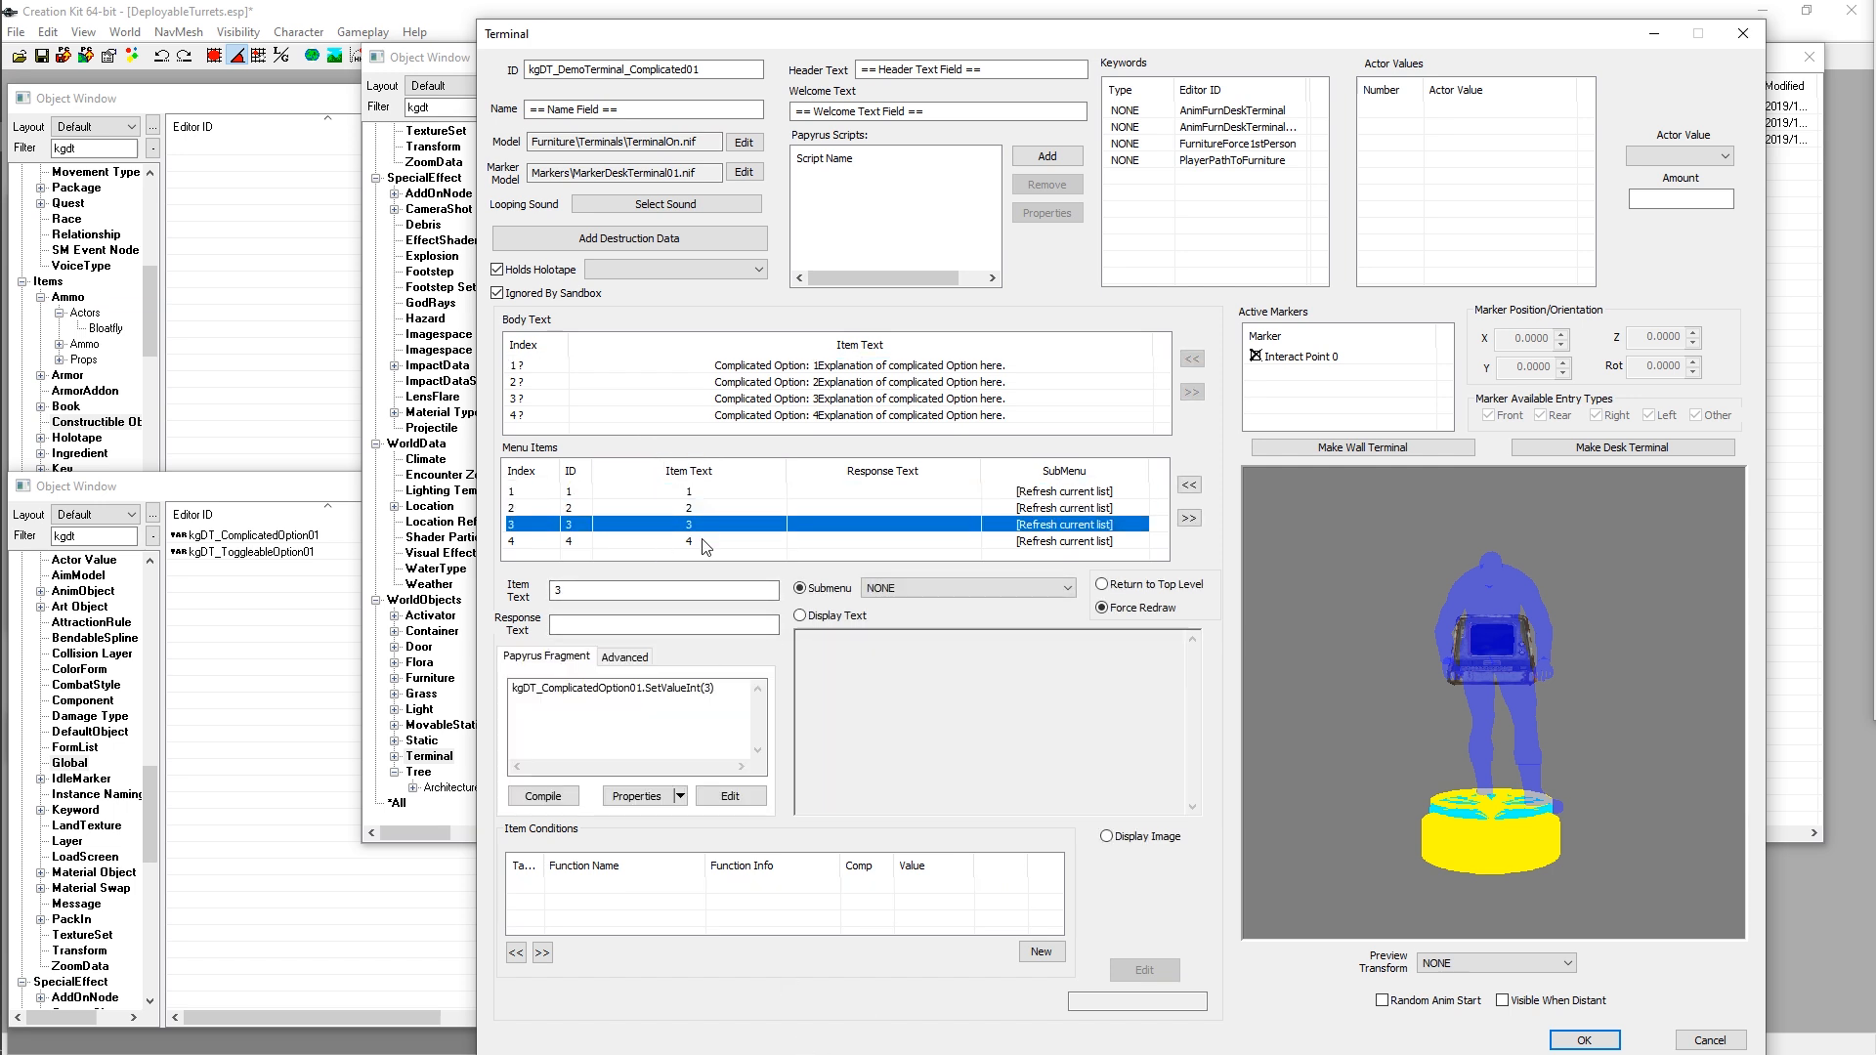
left_click(698, 543)
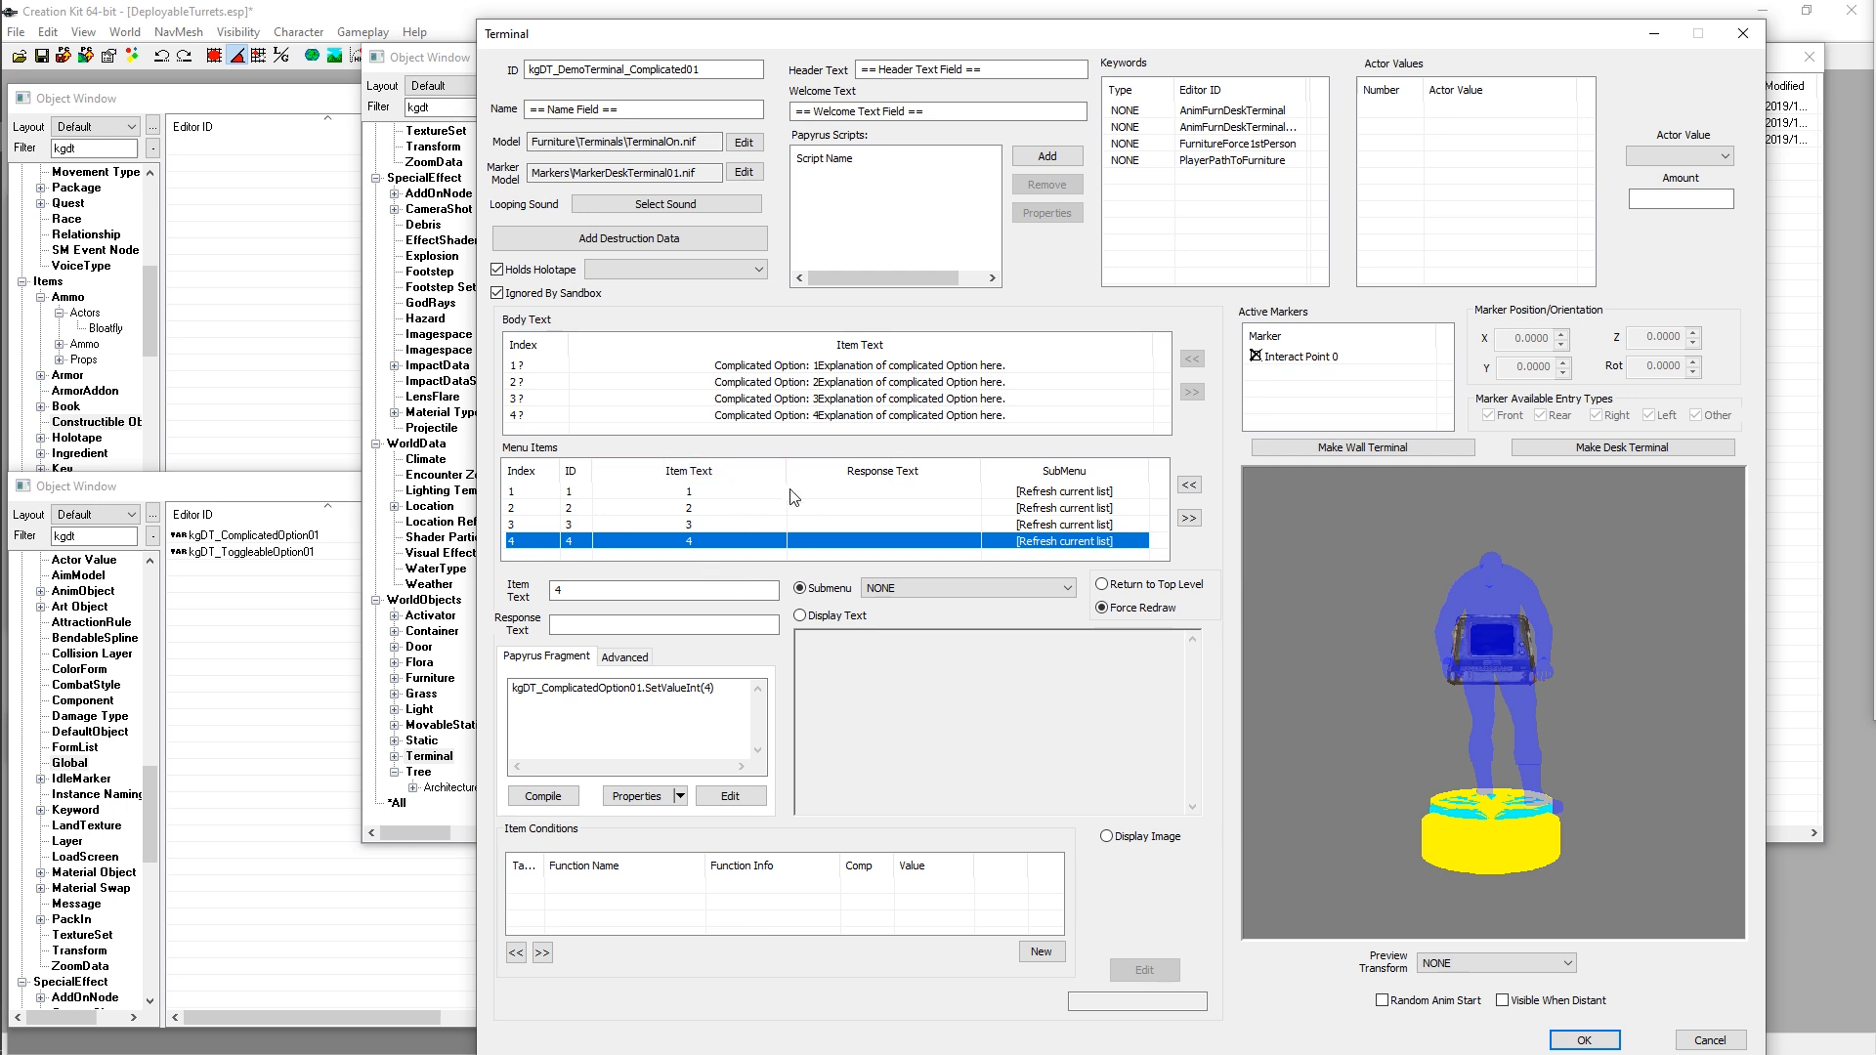
left_click(731, 493)
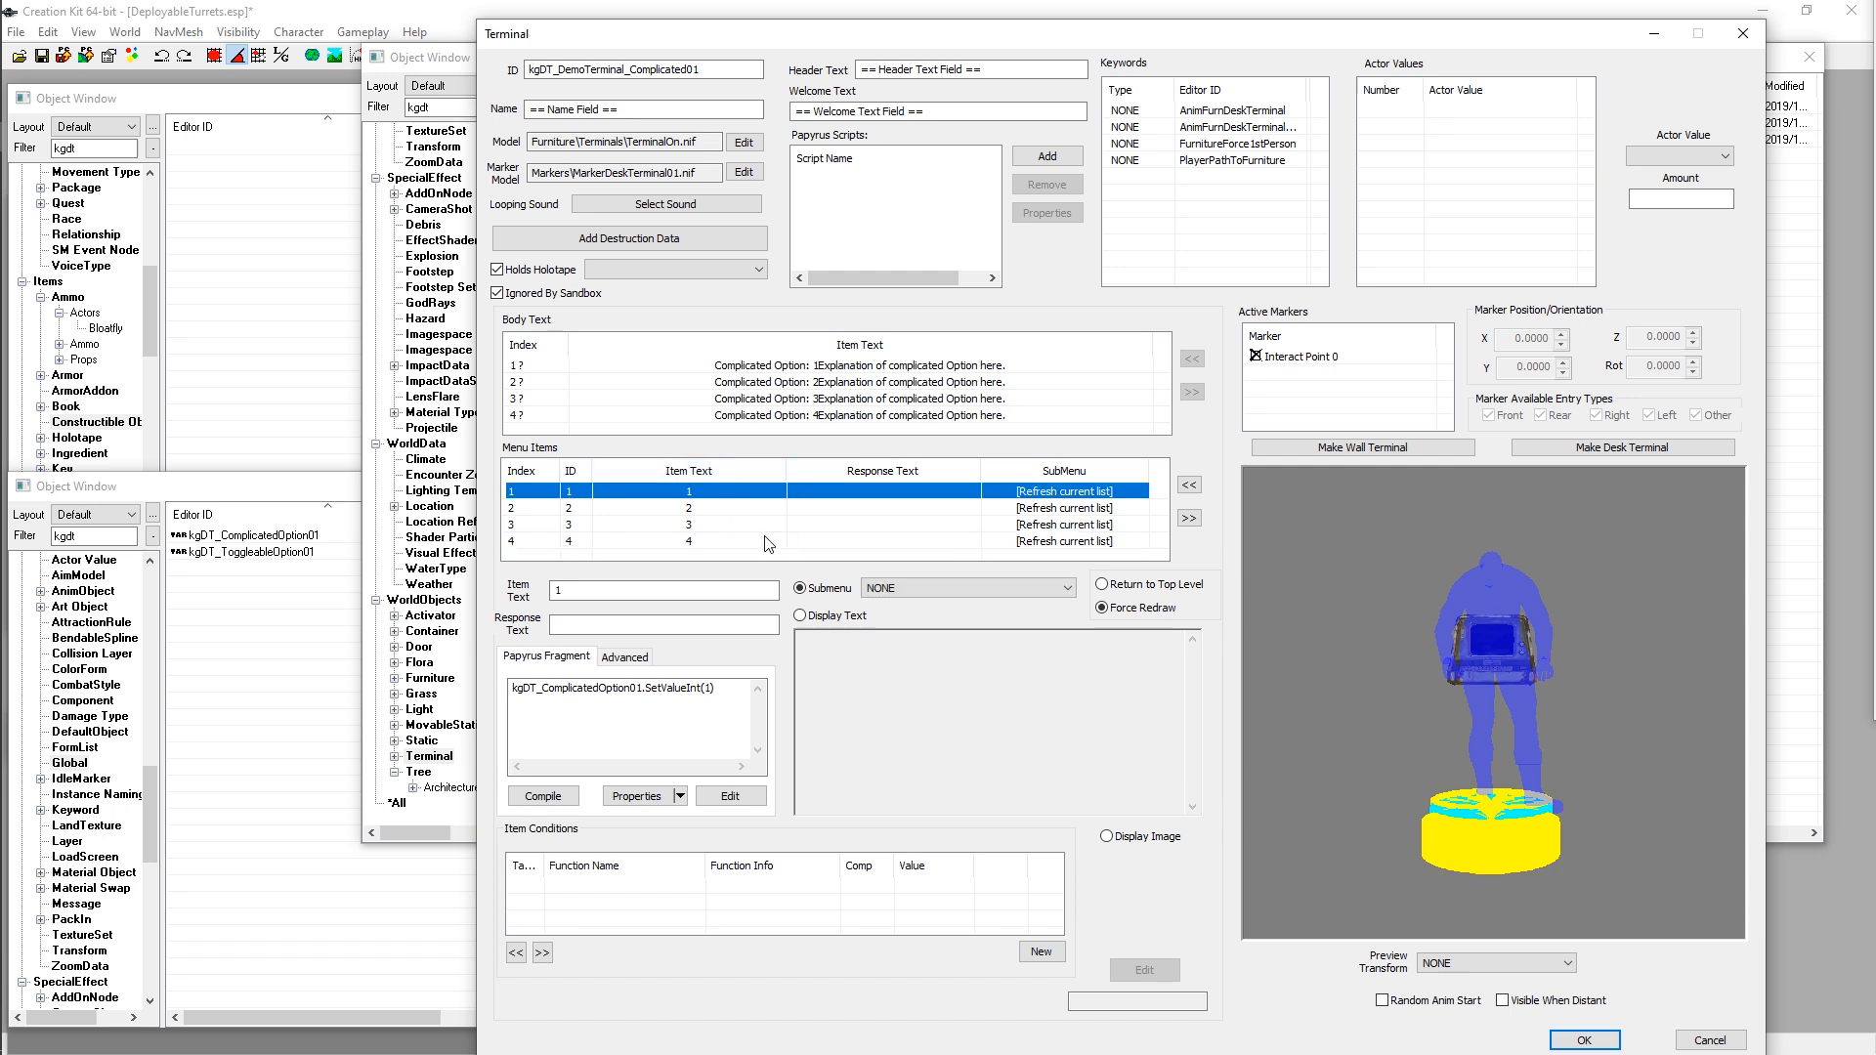
left_click(697, 509)
left_click(689, 525)
left_click(698, 543)
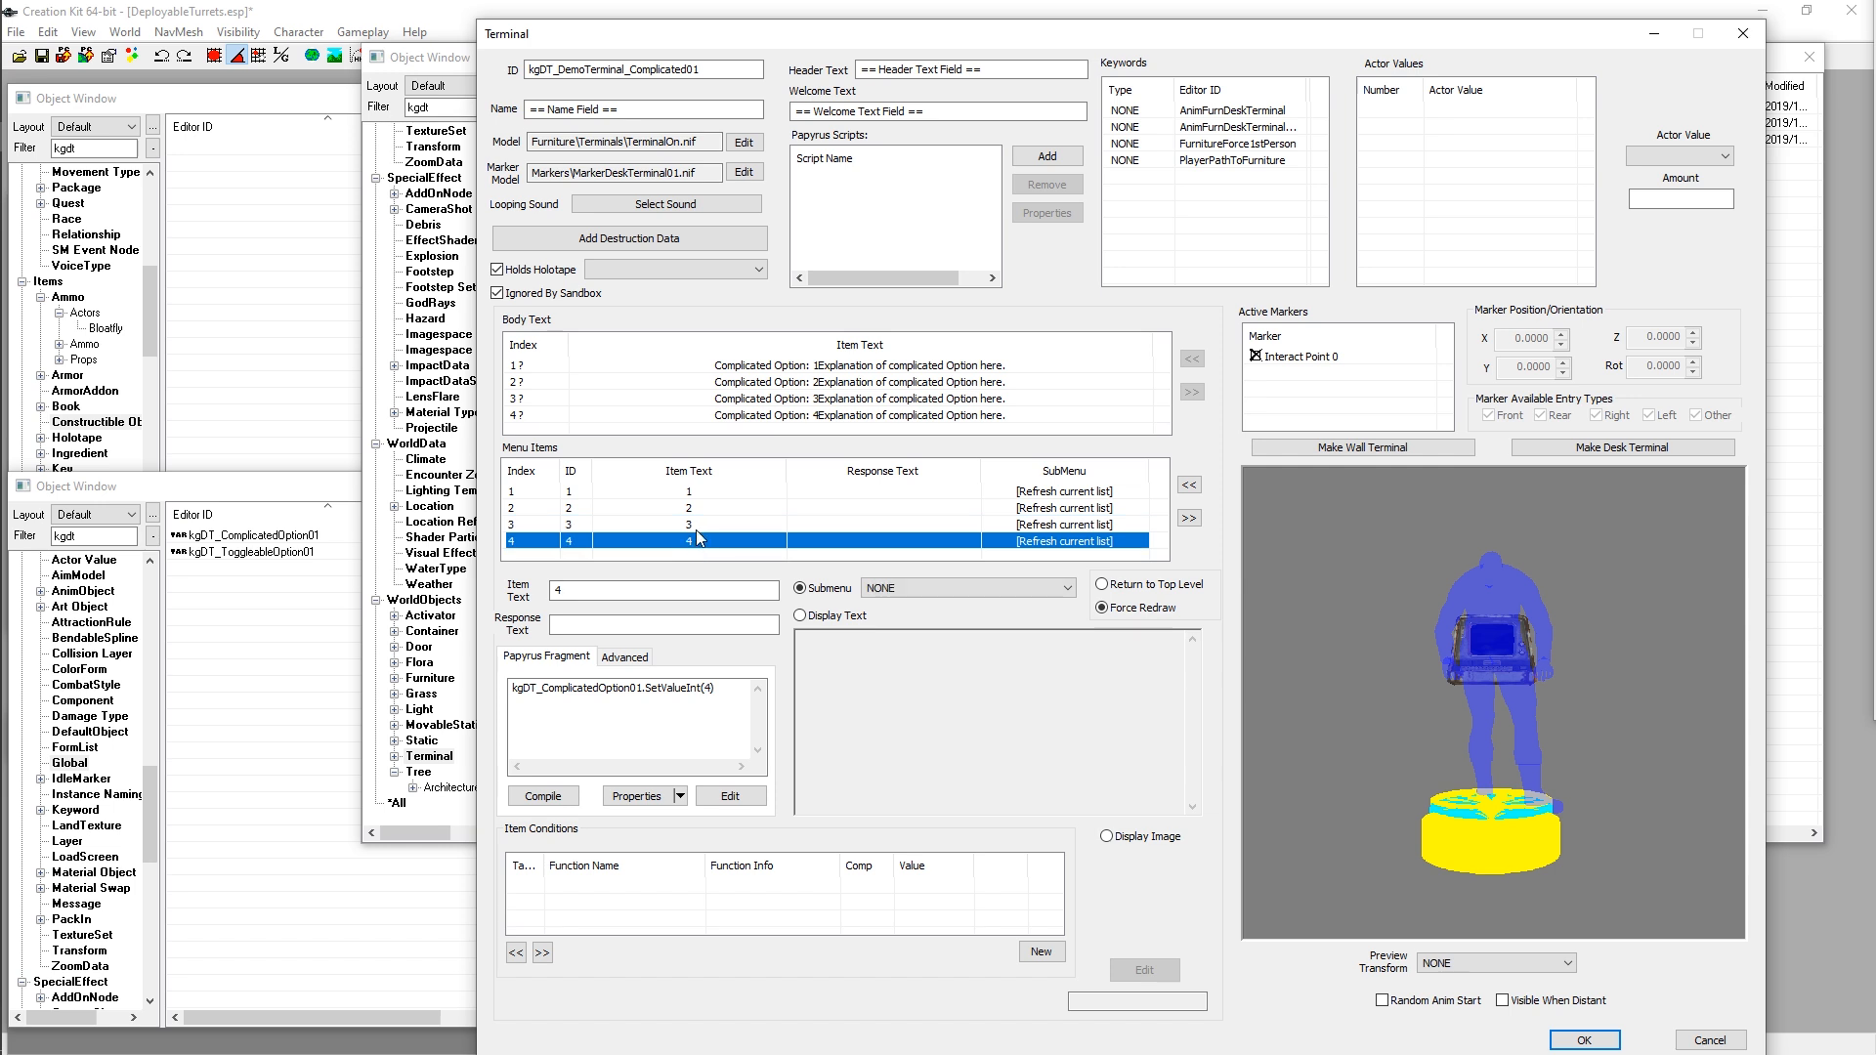
left_click(697, 493)
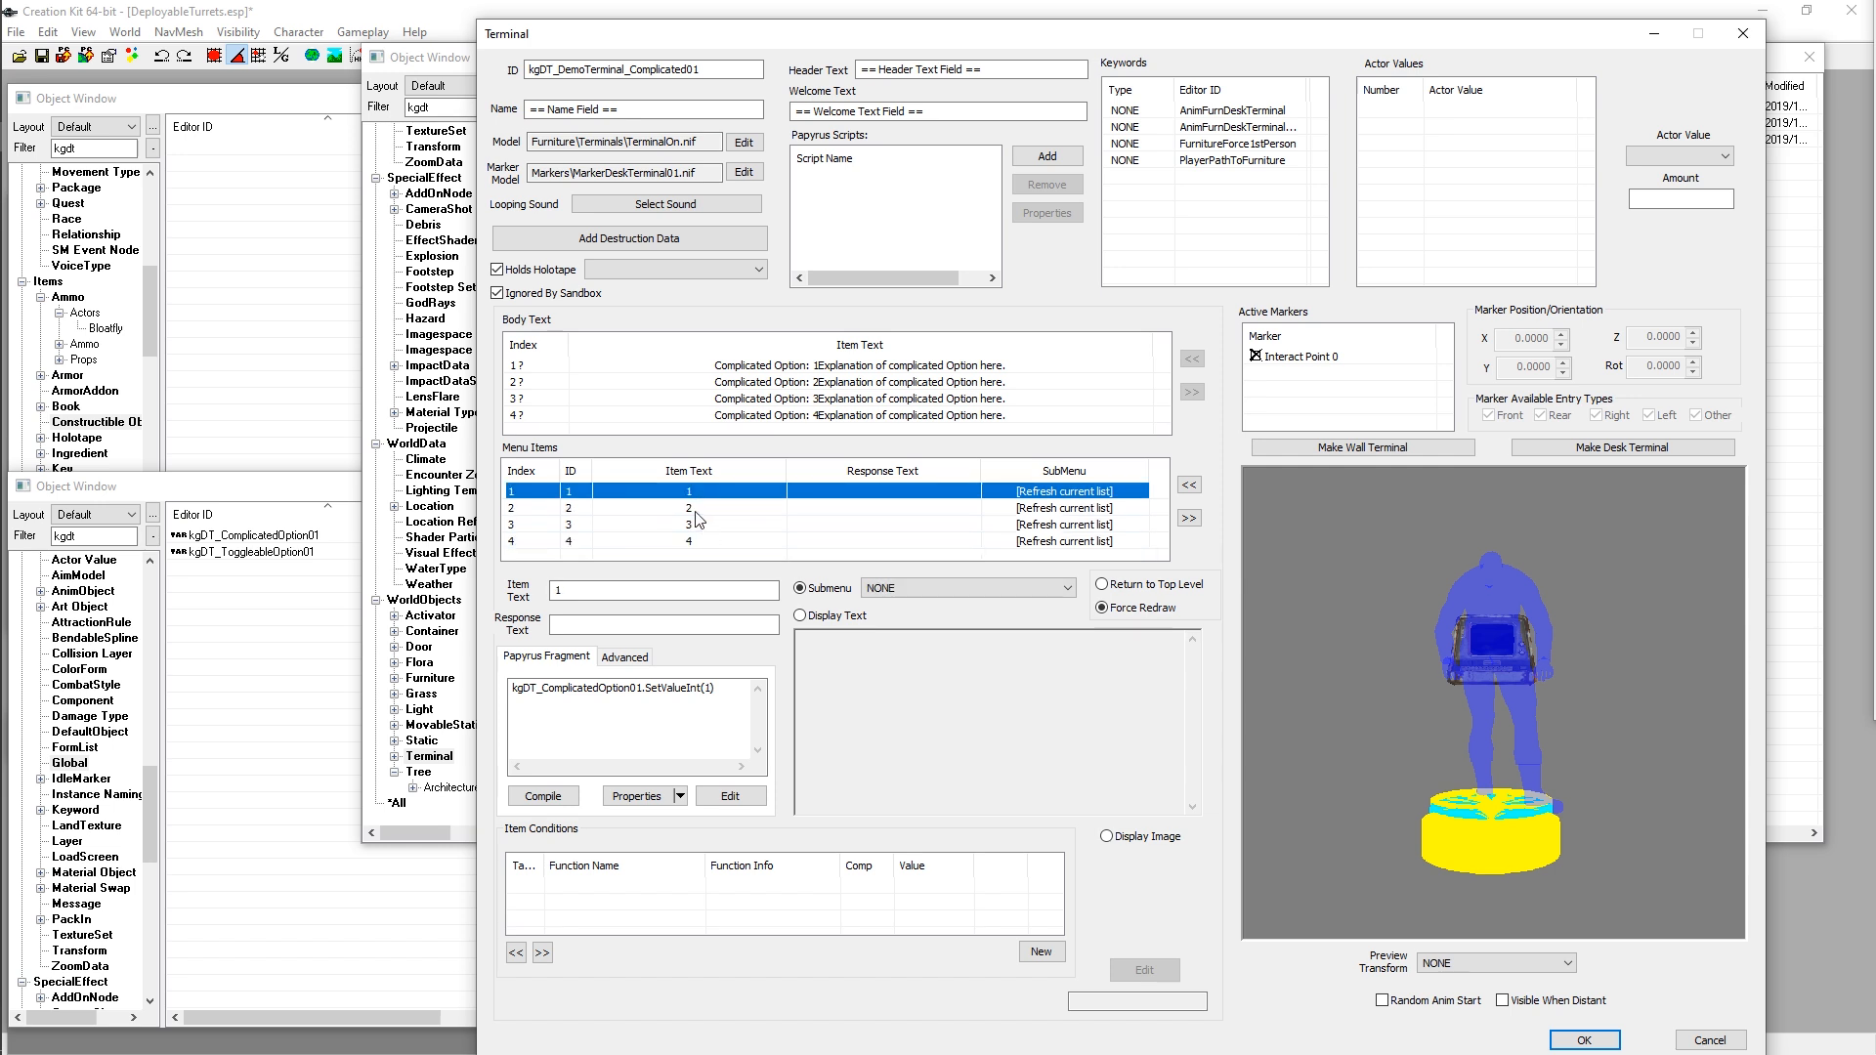
left_click(696, 509)
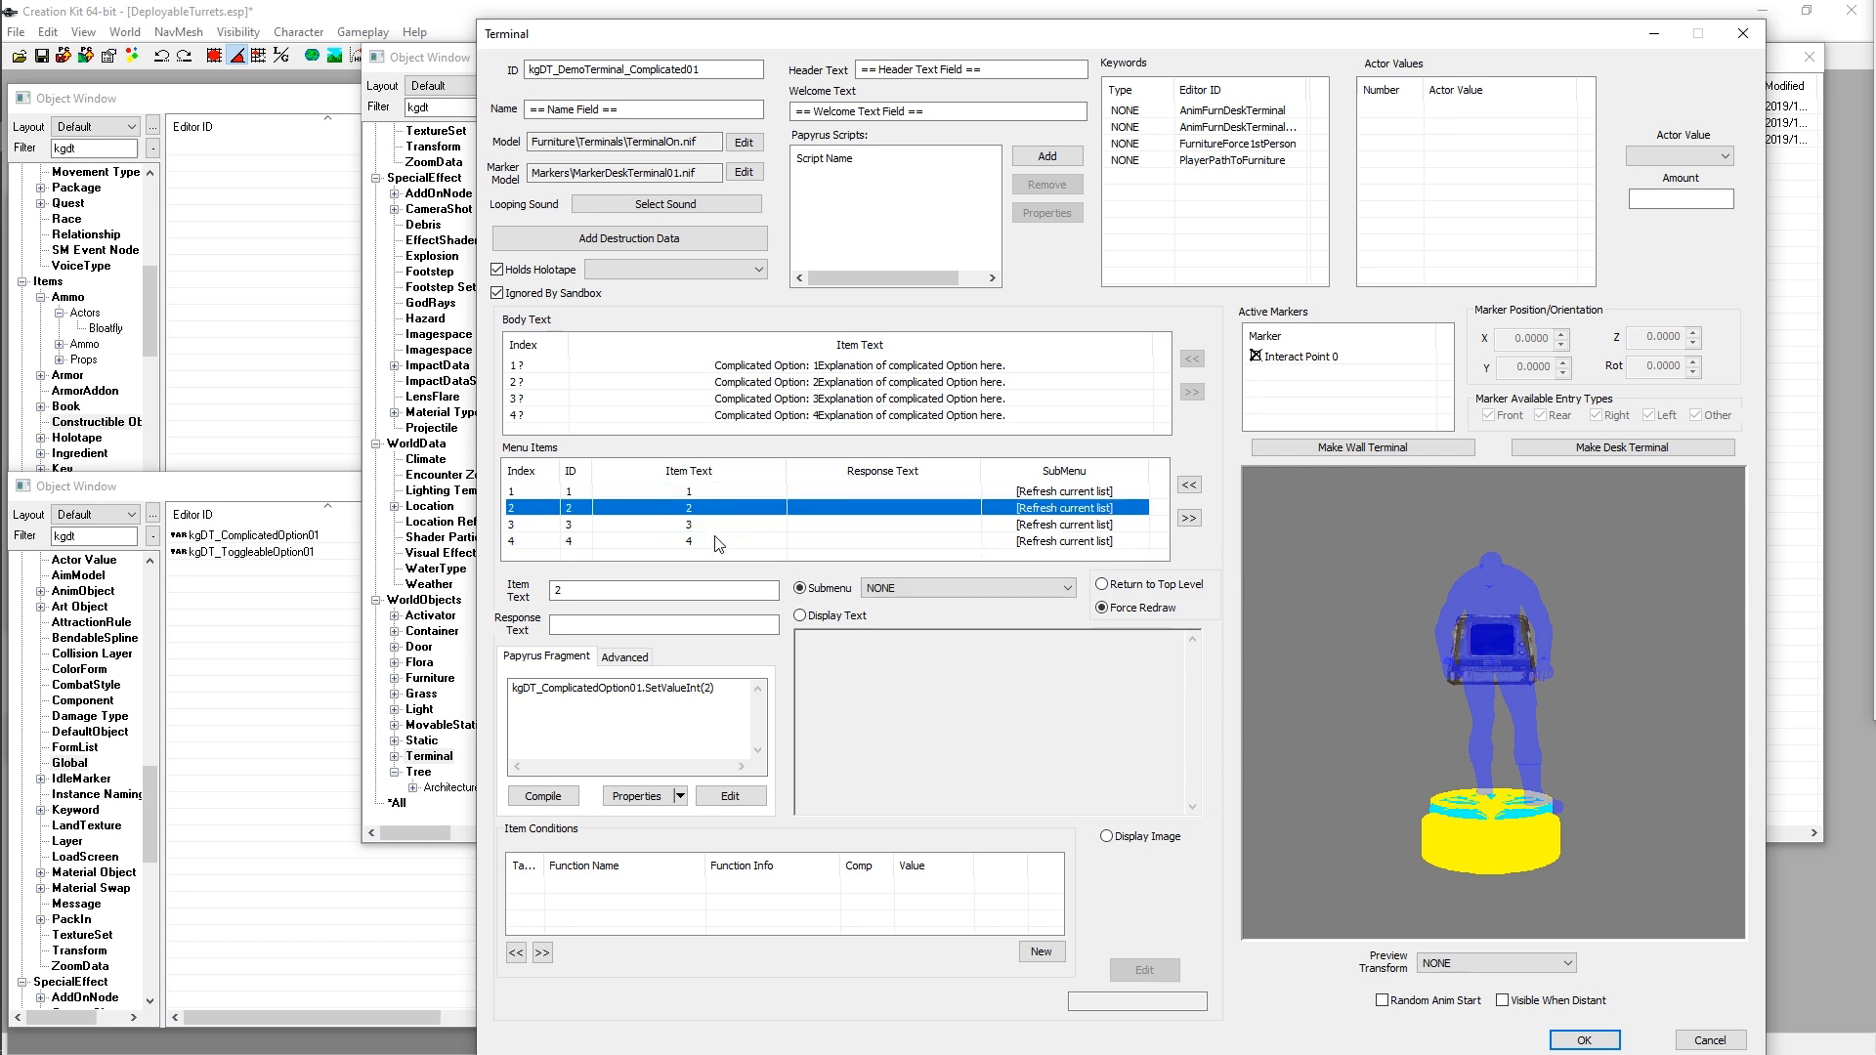
left_click(703, 526)
left_click(707, 542)
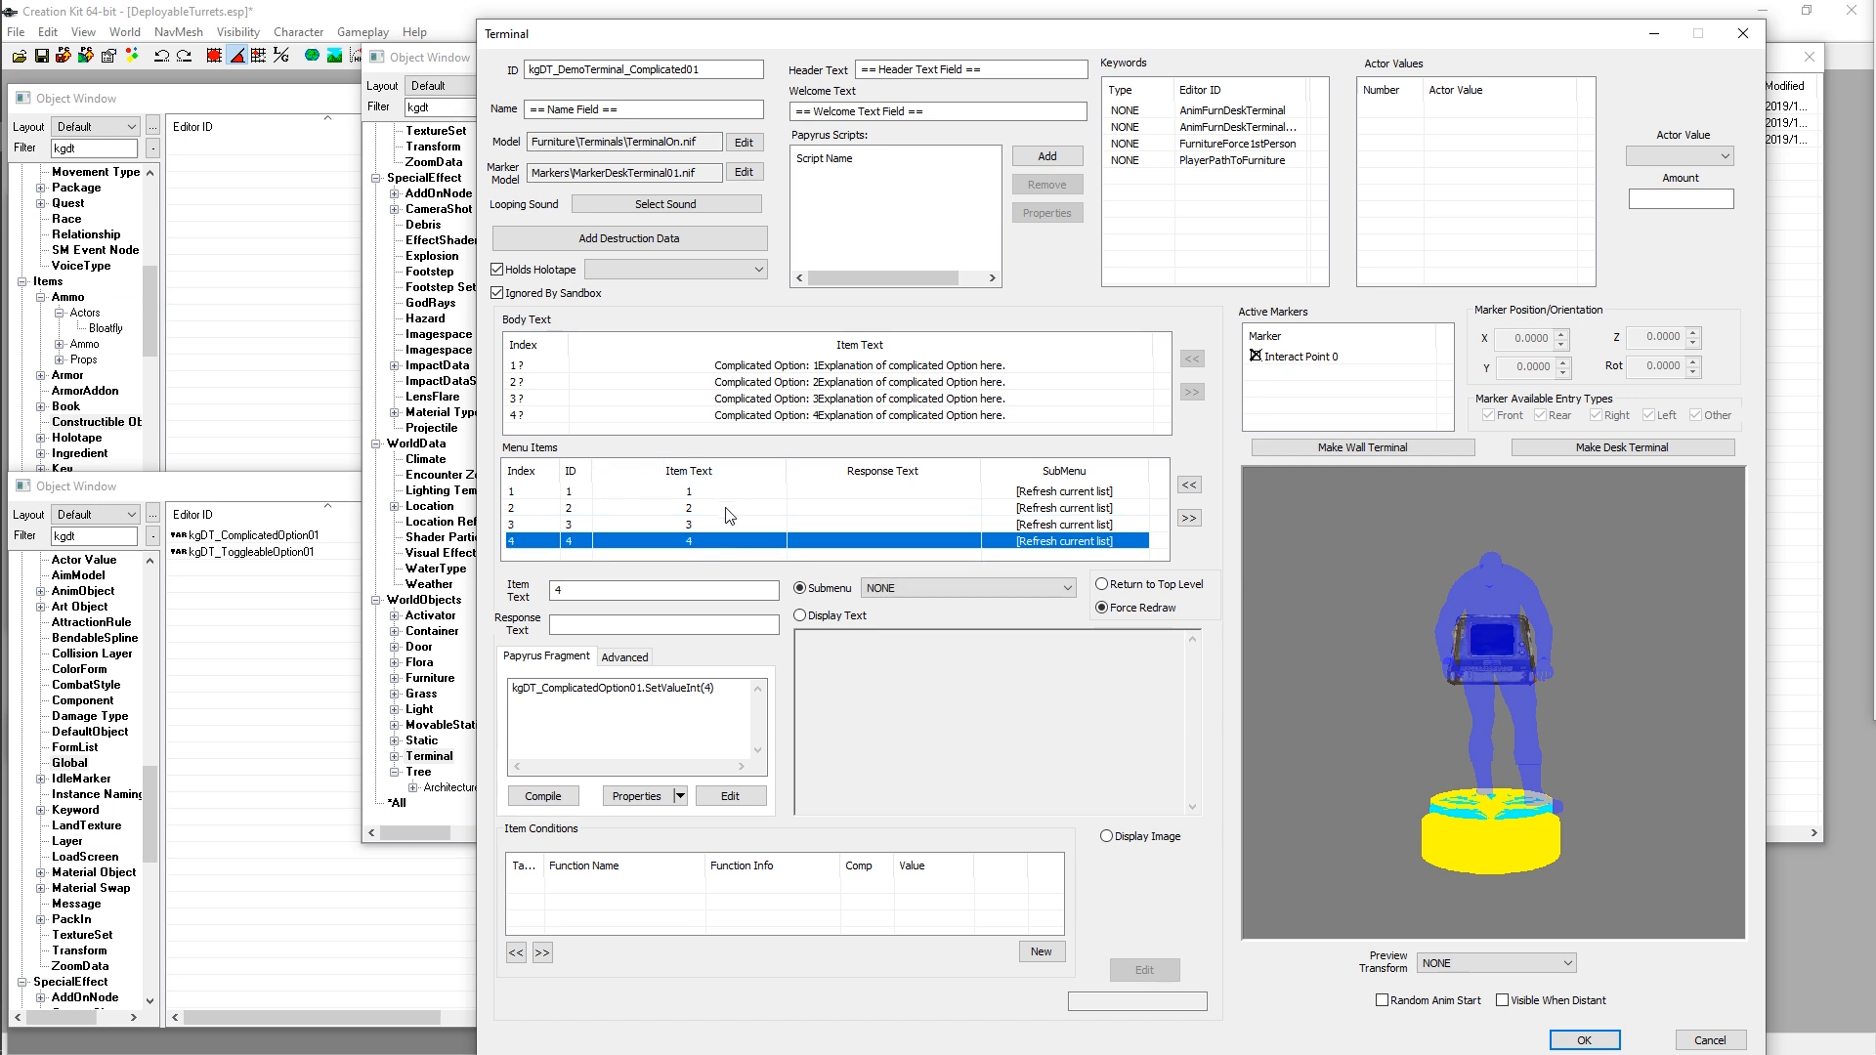
left_click(699, 508)
left_click(699, 494)
left_click(707, 509)
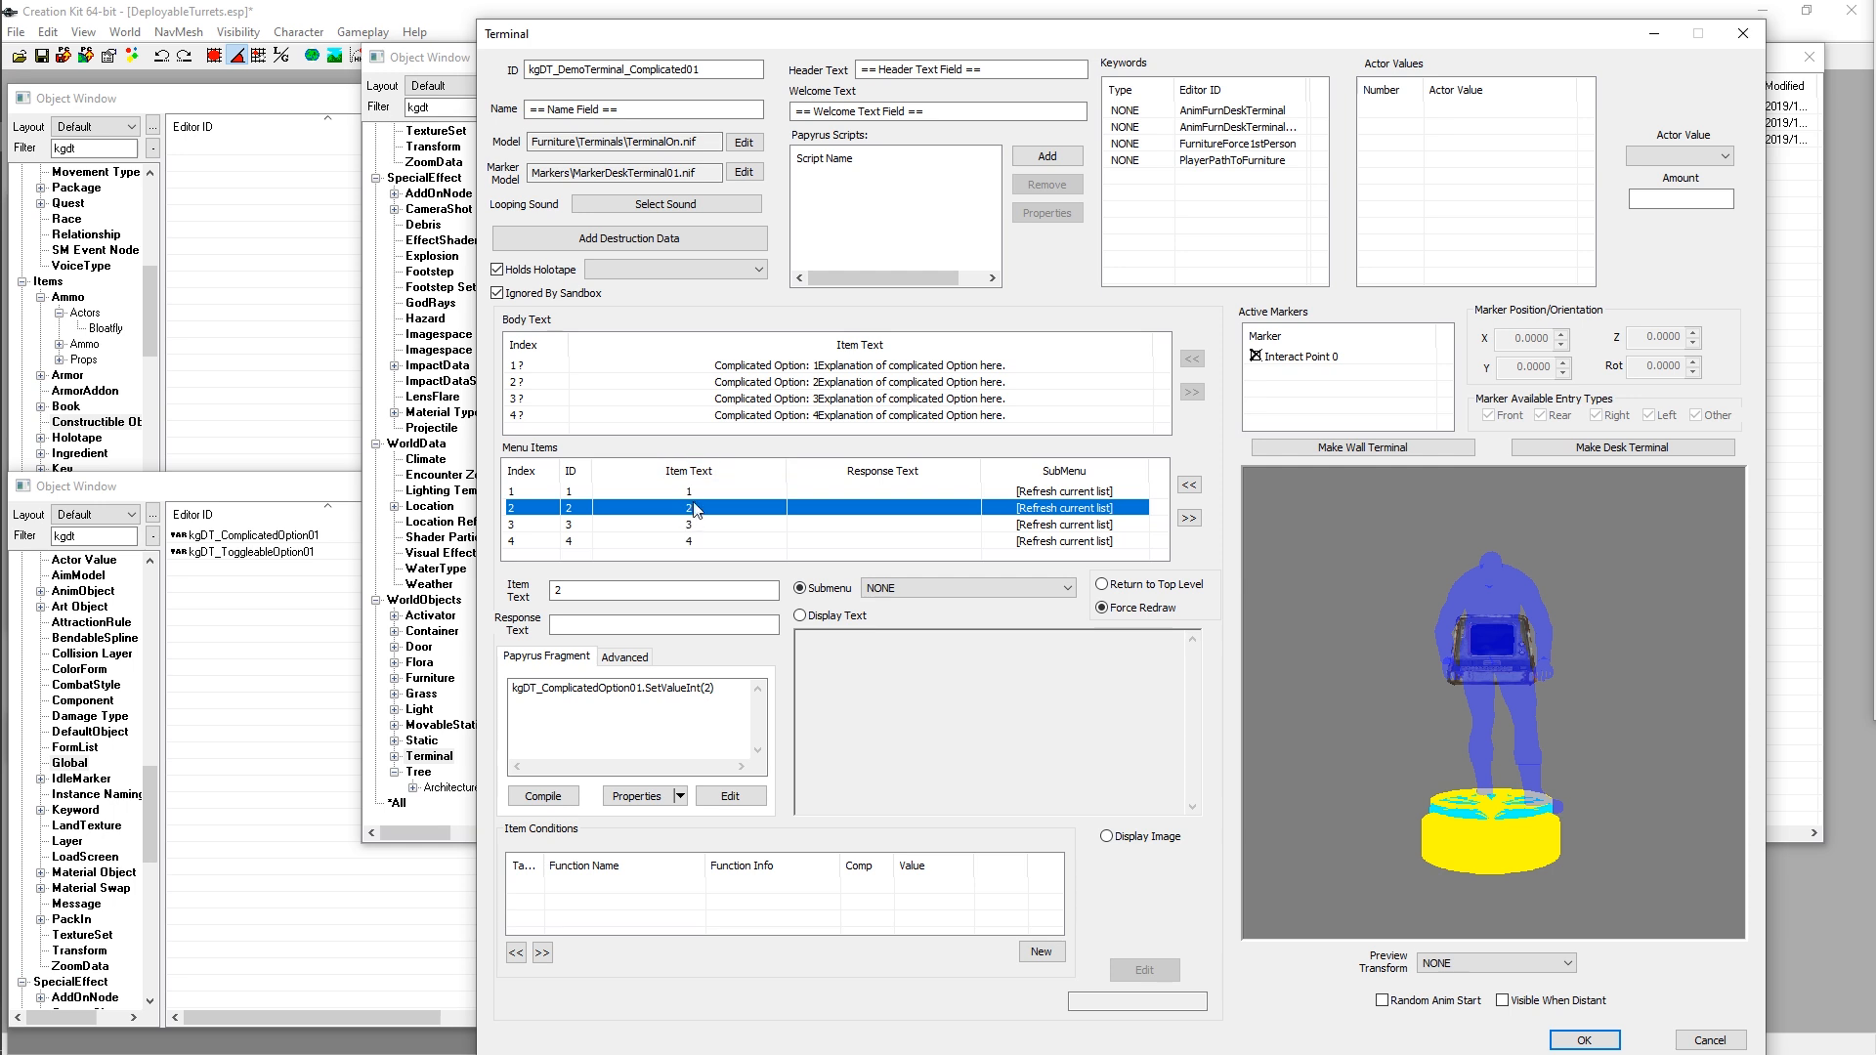
left_click(707, 492)
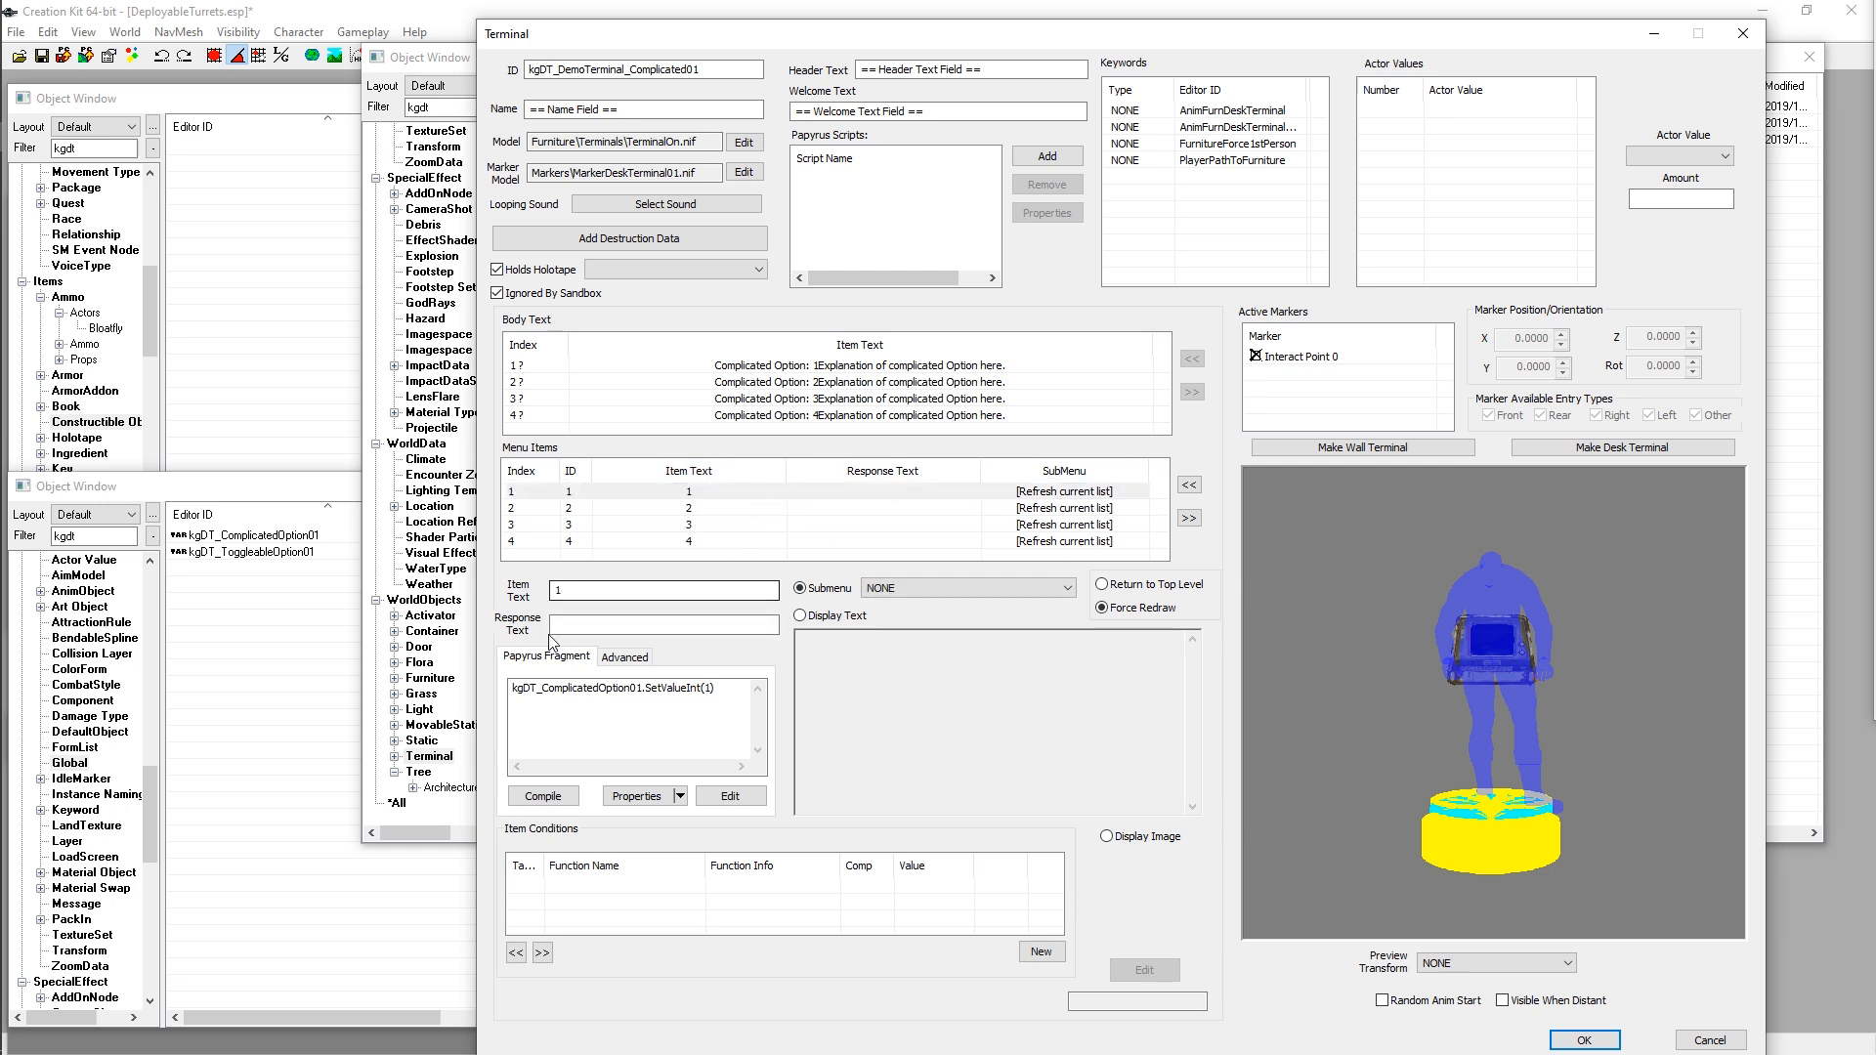
left_click(707, 491)
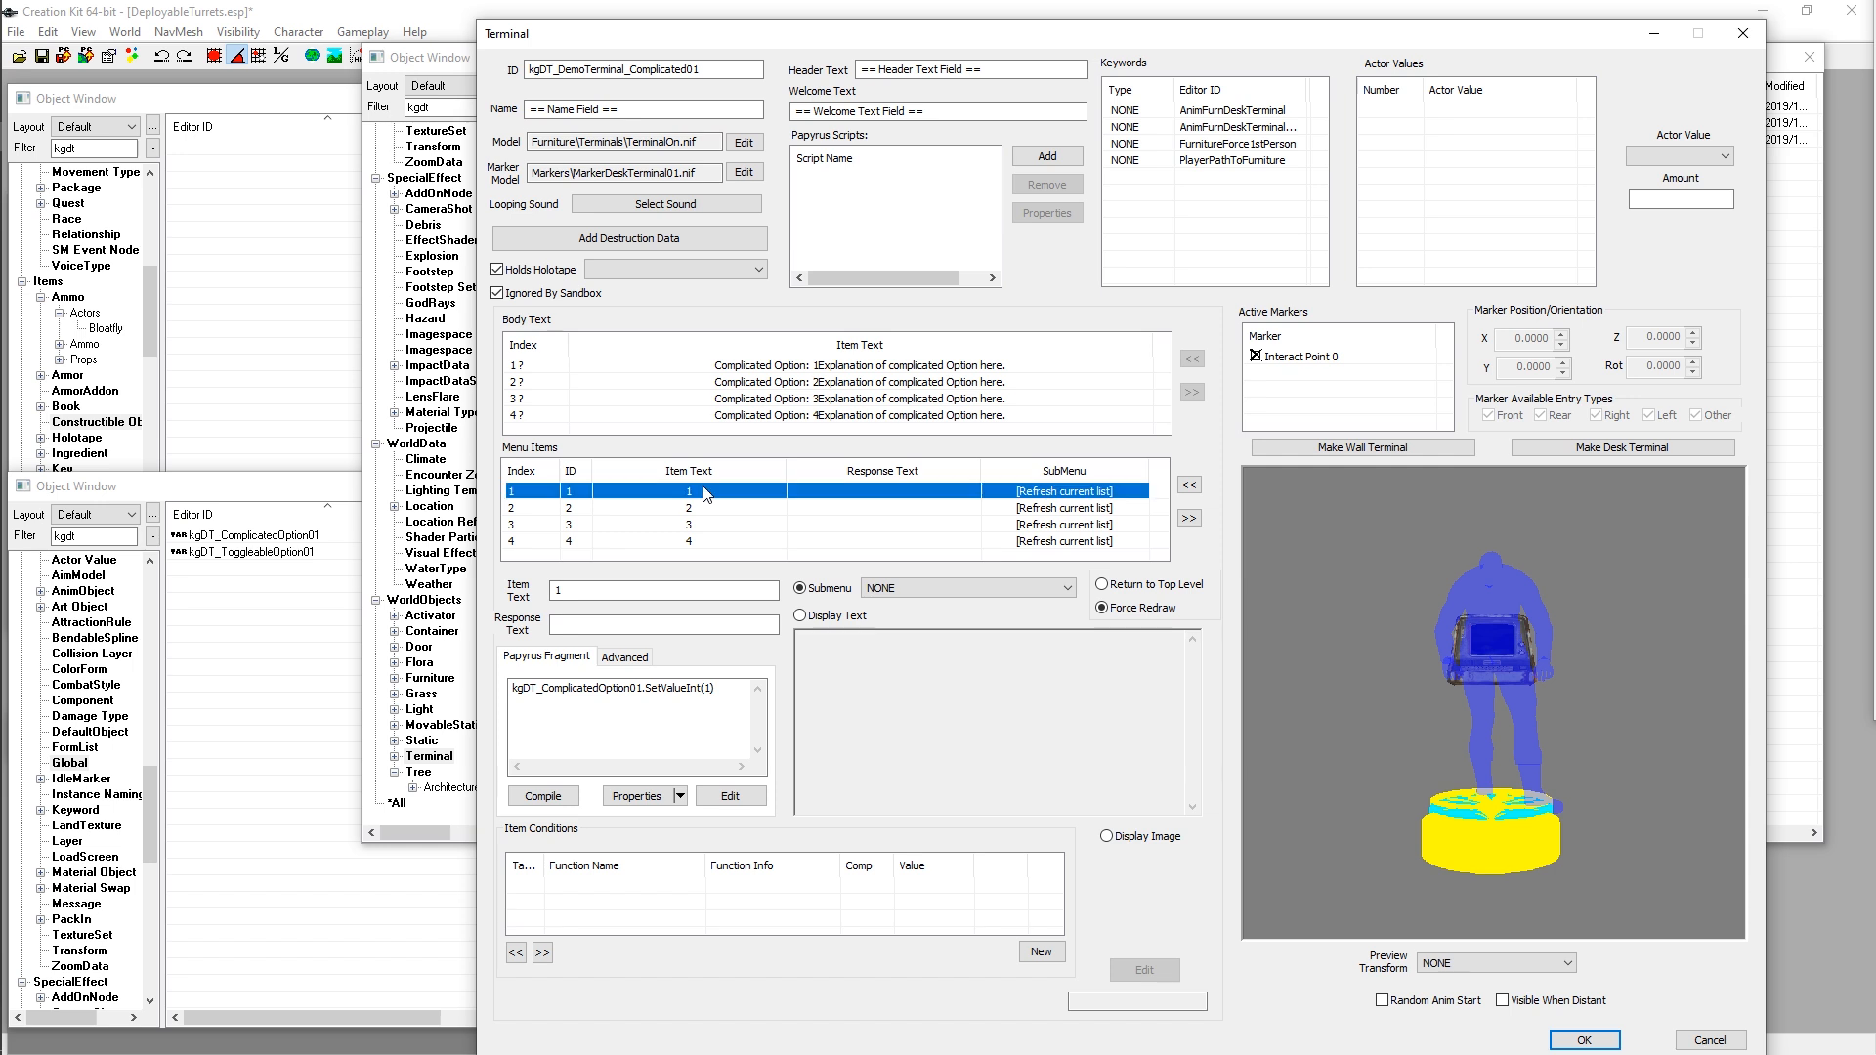
Step: Examine the SetValueInt fragment of menu item 1 and move the terminal window to uncover the object list
left_click(732, 708)
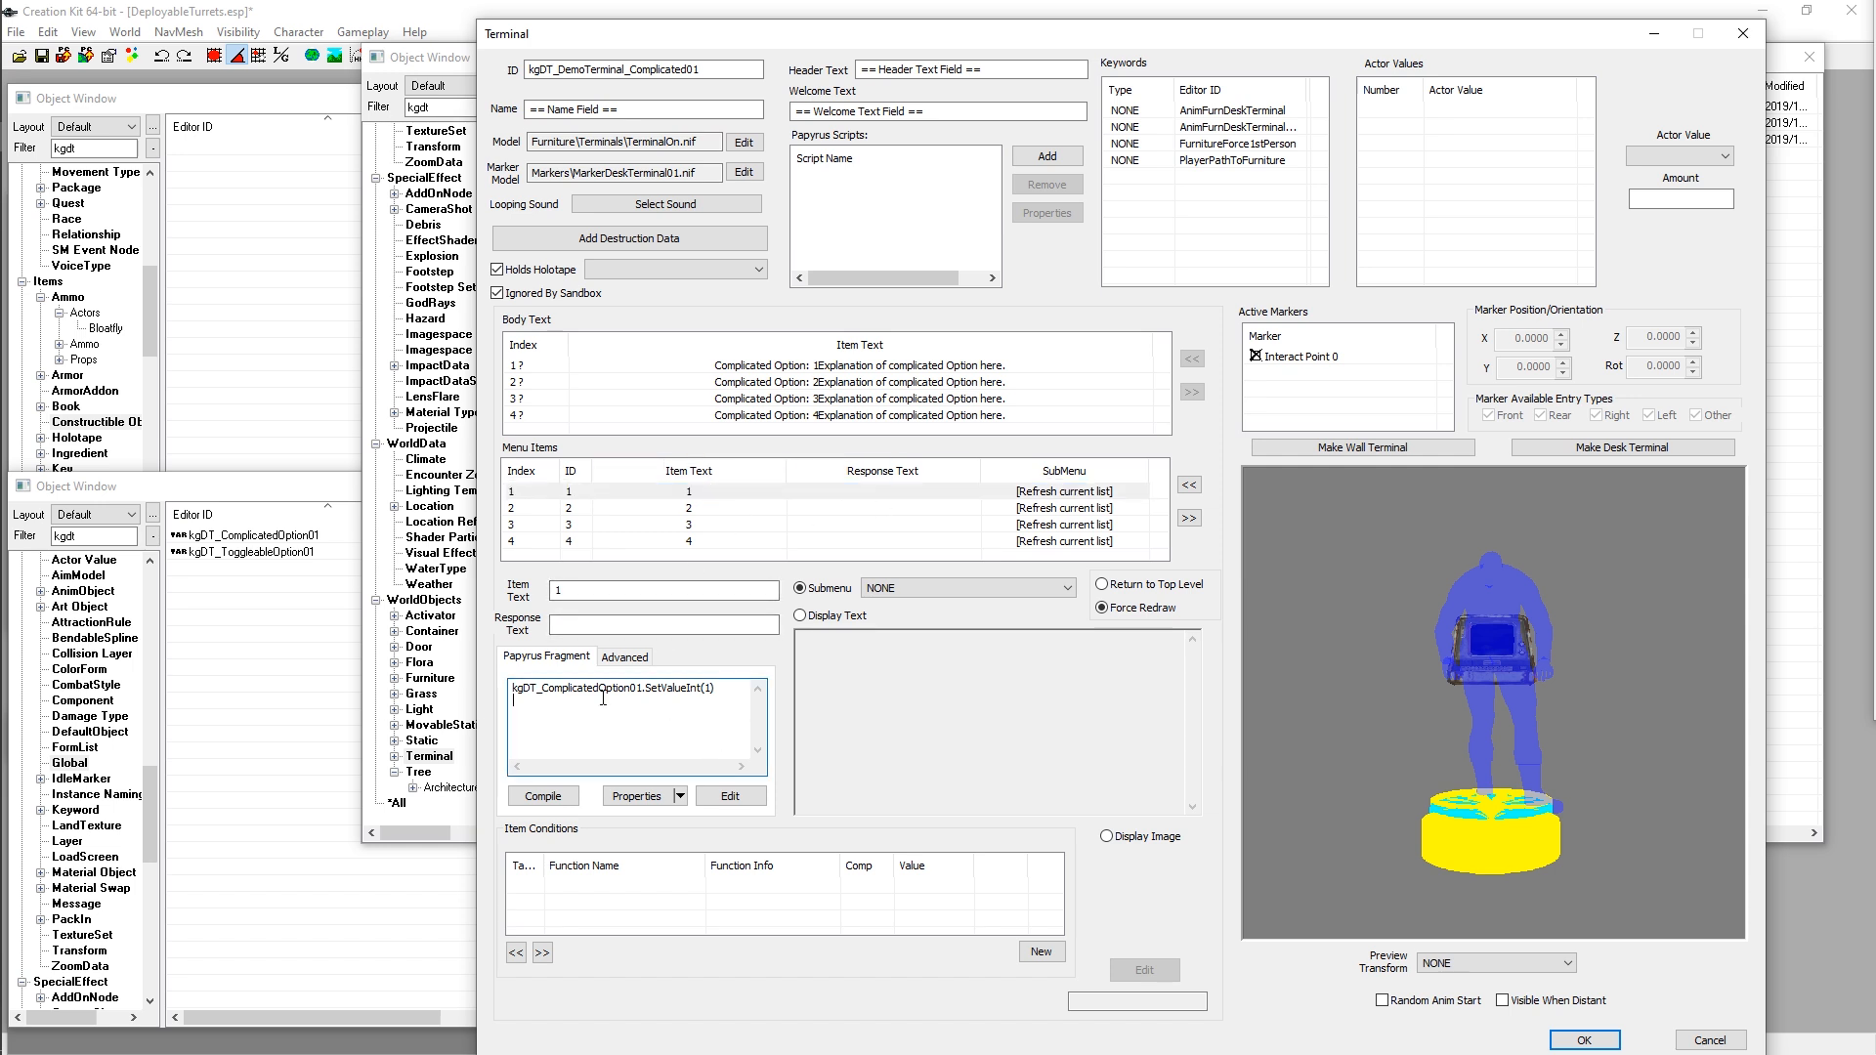
key("ctrl+a")
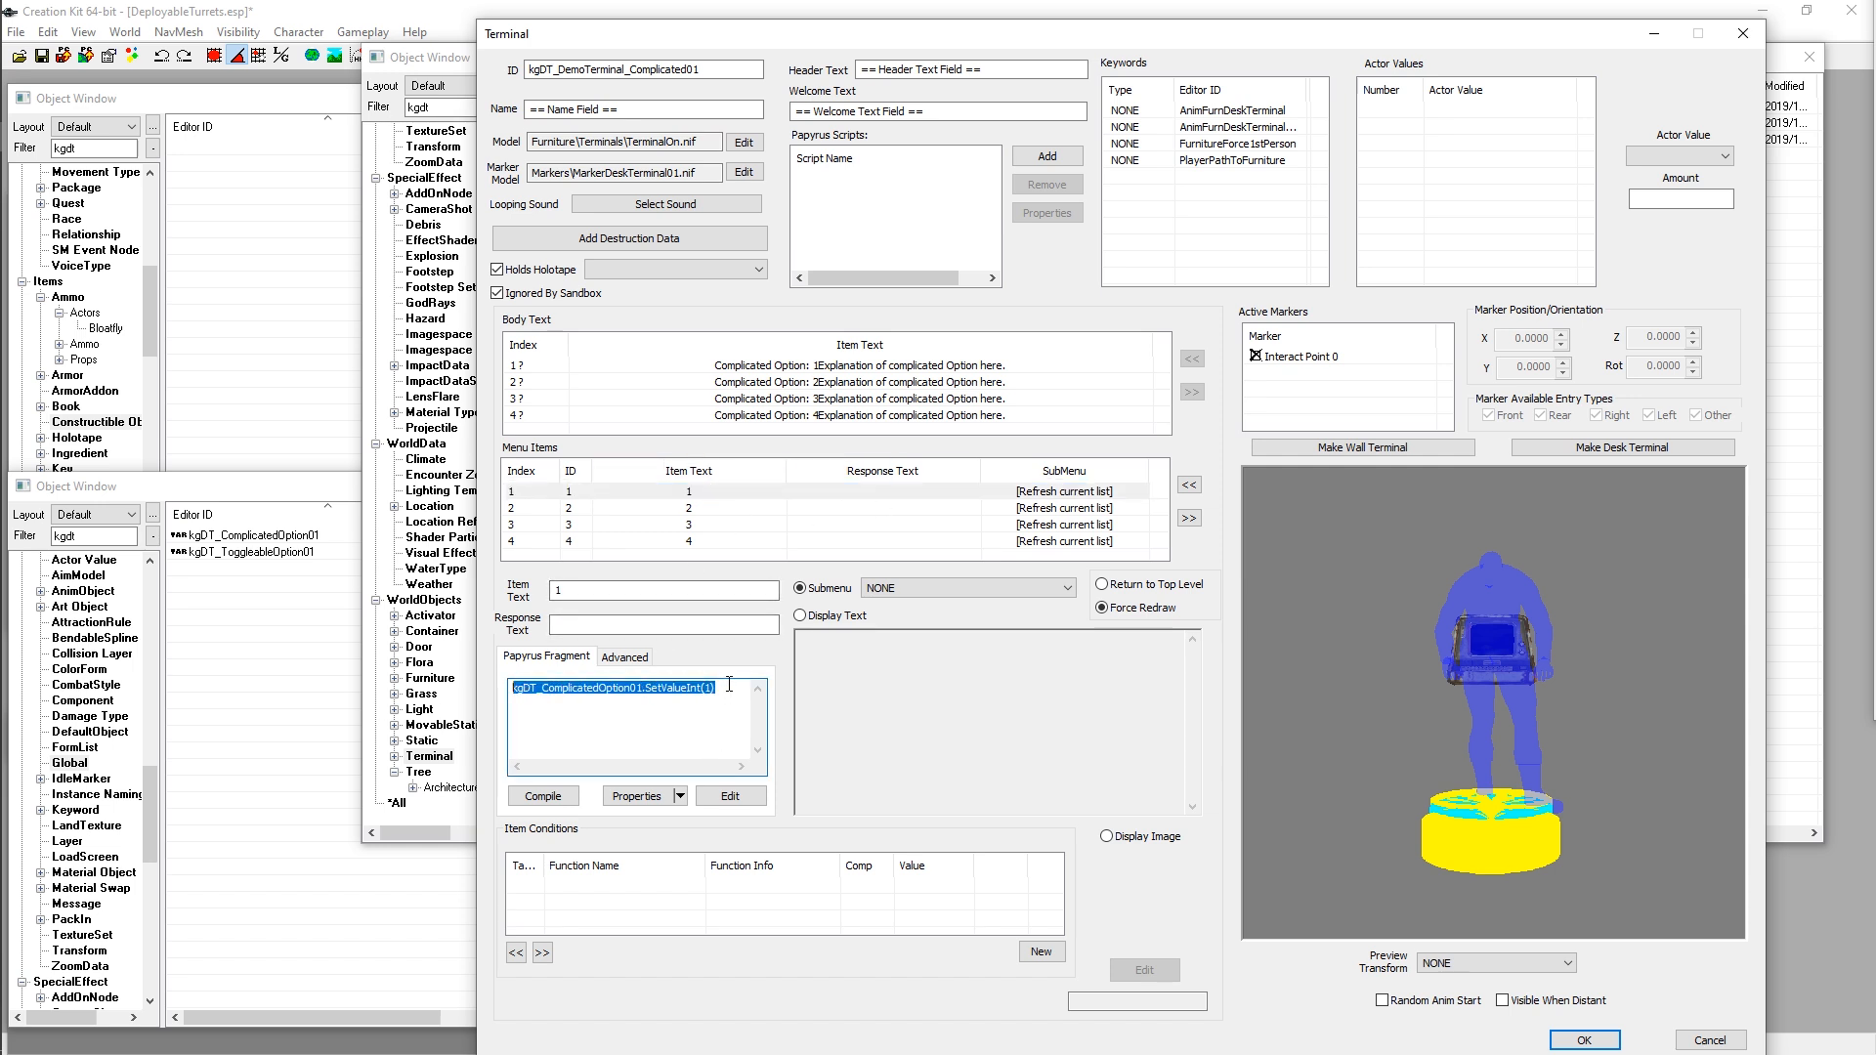
left_click(728, 685)
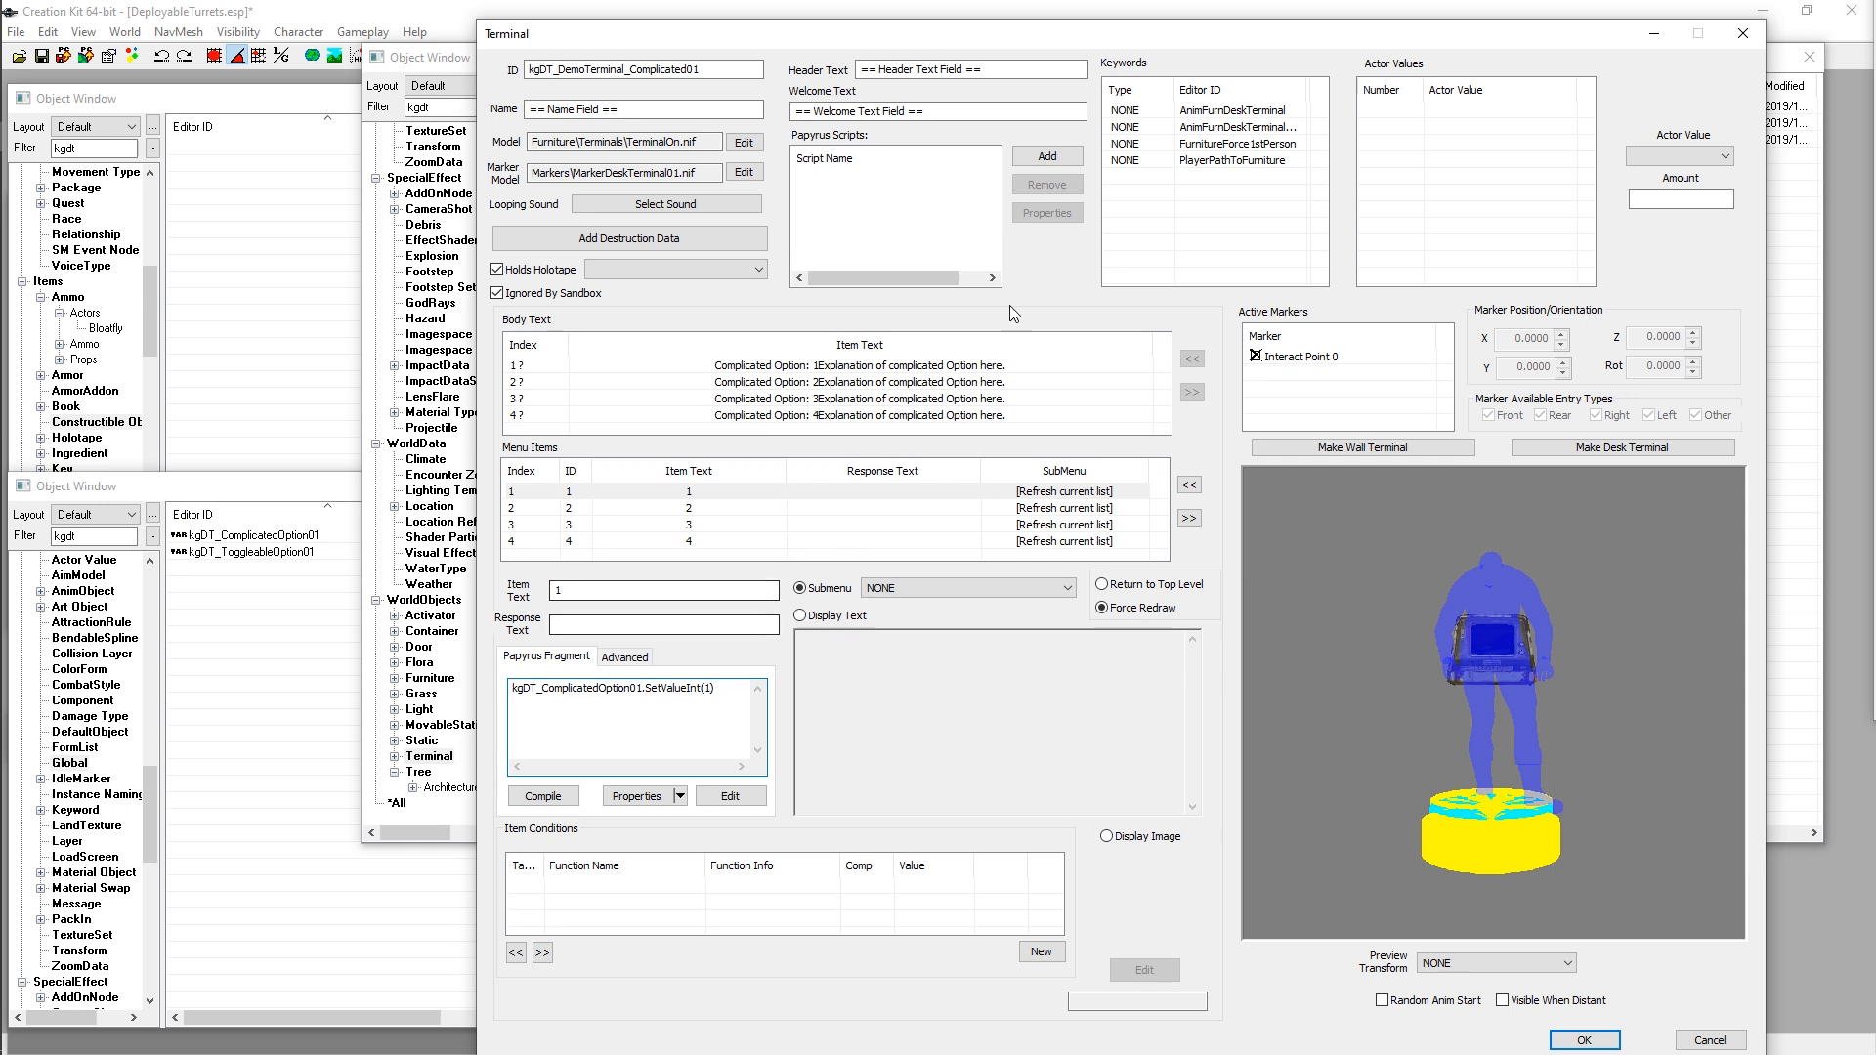
left_click_drag(764, 47, 975, 20)
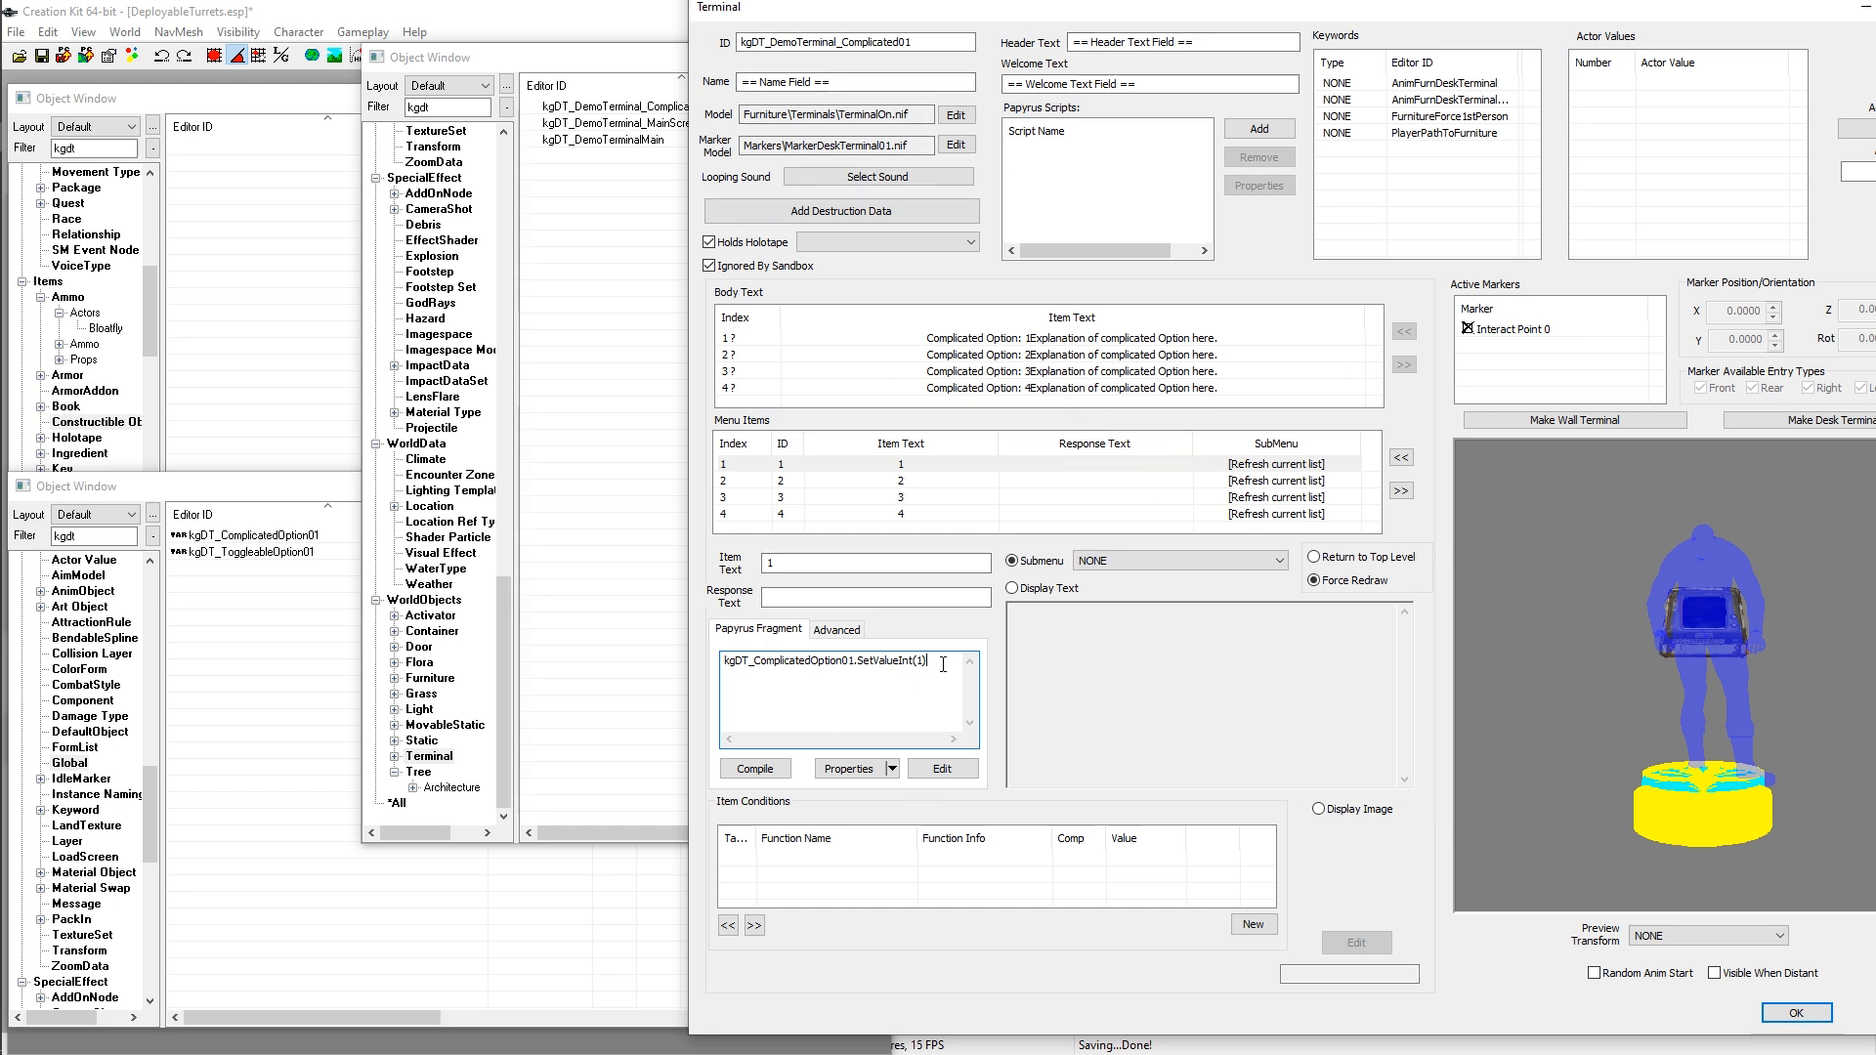
left_click(934, 465)
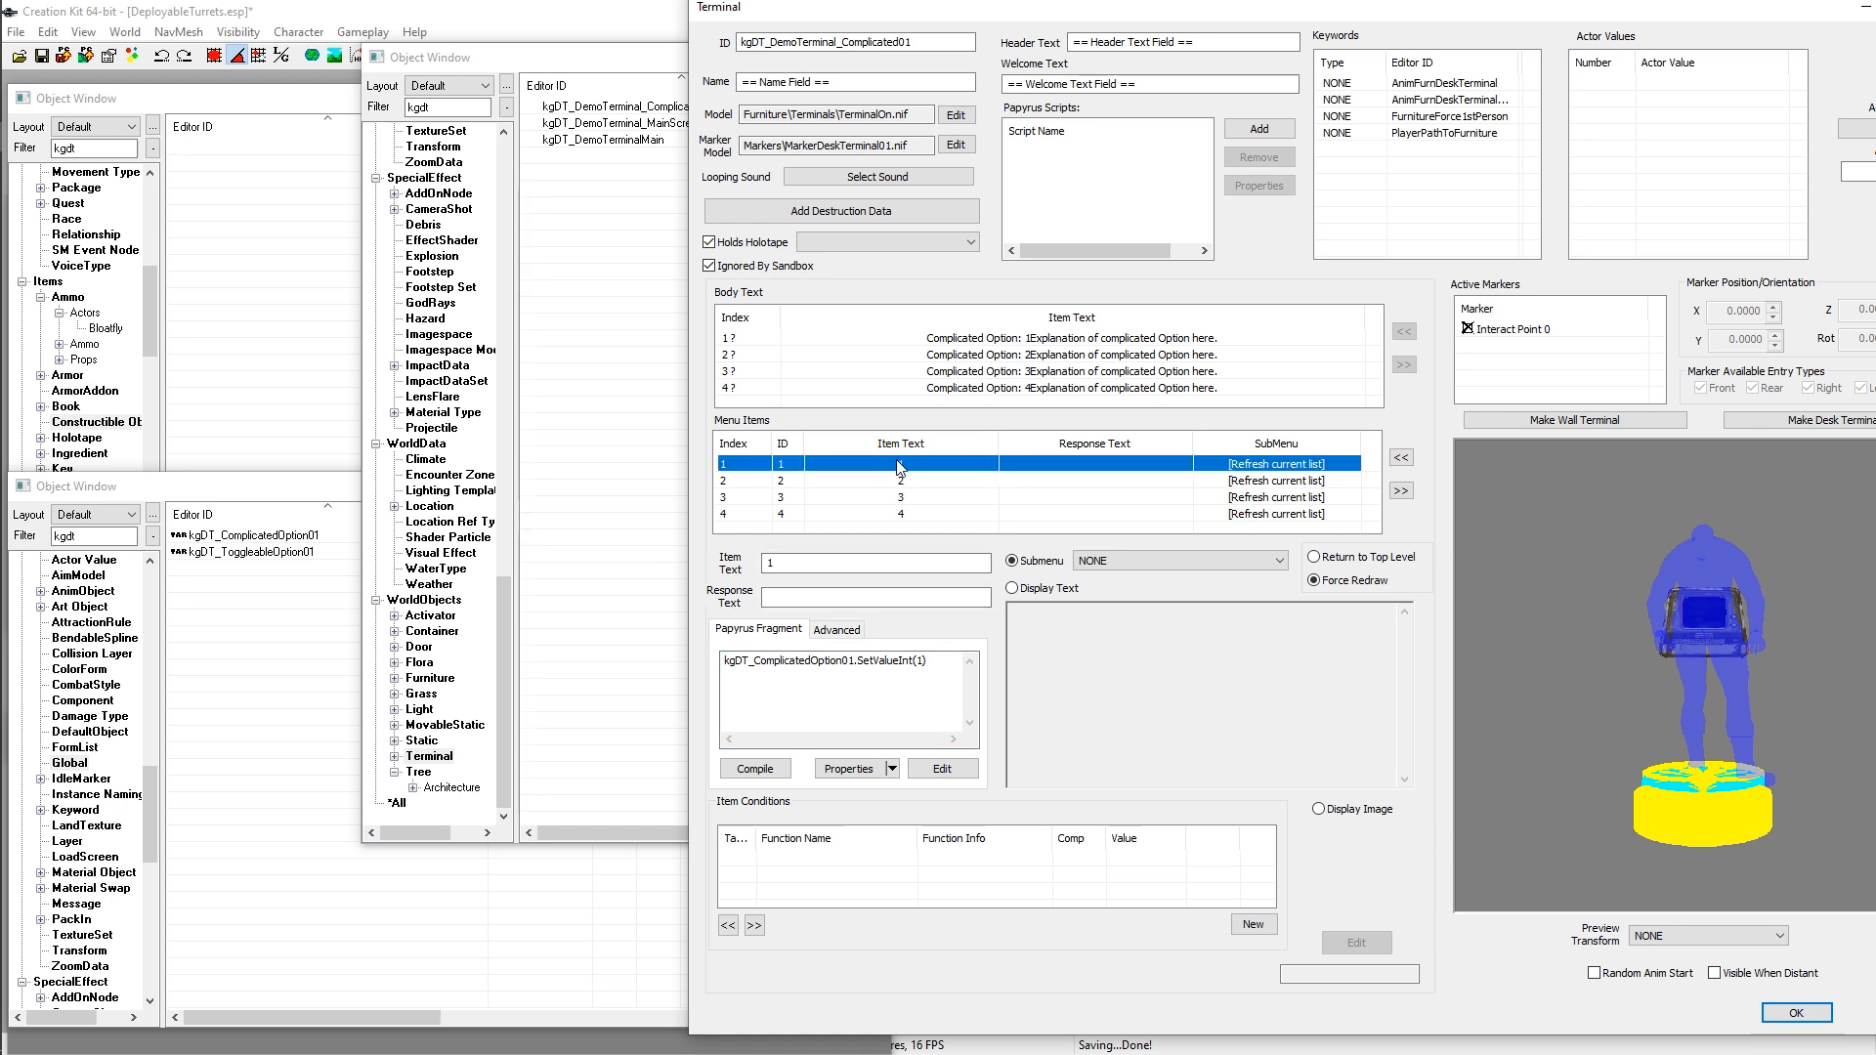
Step: Open the kgDT_DemoTerminal_MainScreen terminal and compare the SetValueInt fragments of the Toggleable Option ON and OFF menu items
left_click_drag(928, 661, 707, 650)
left_click(619, 122)
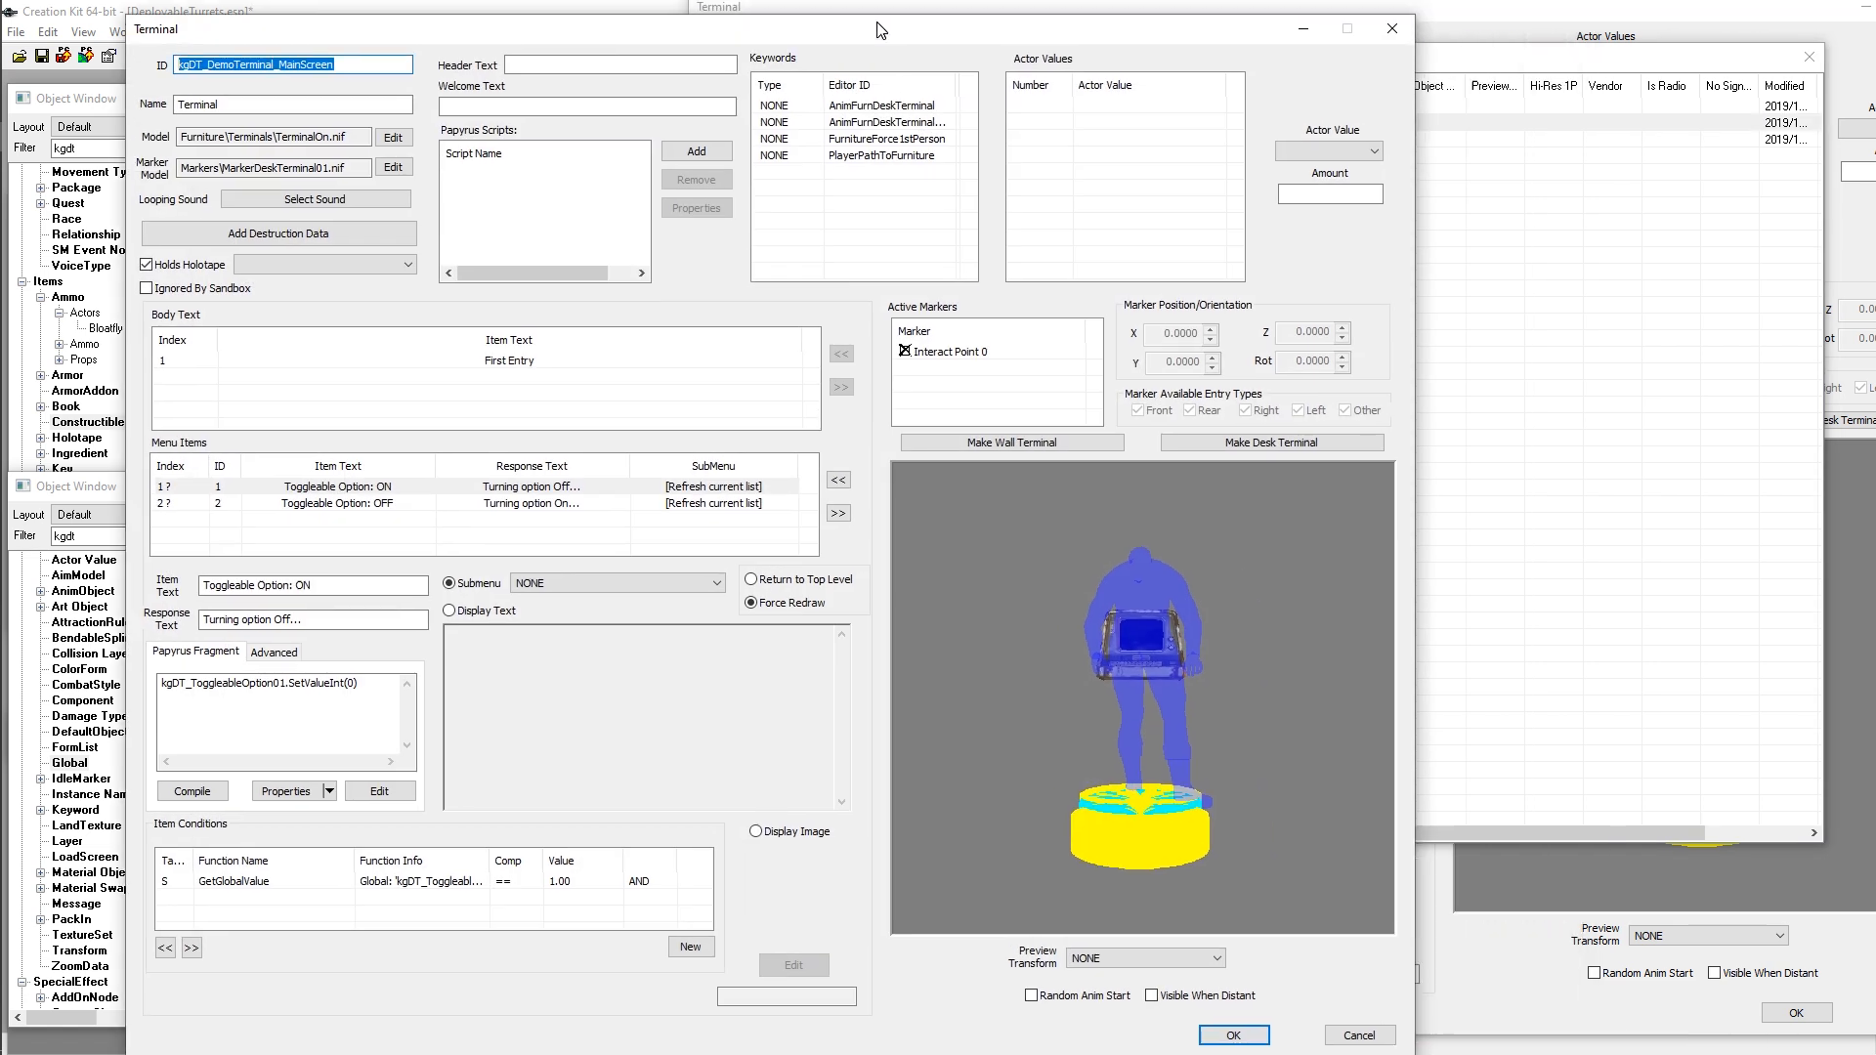
left_click(400, 483)
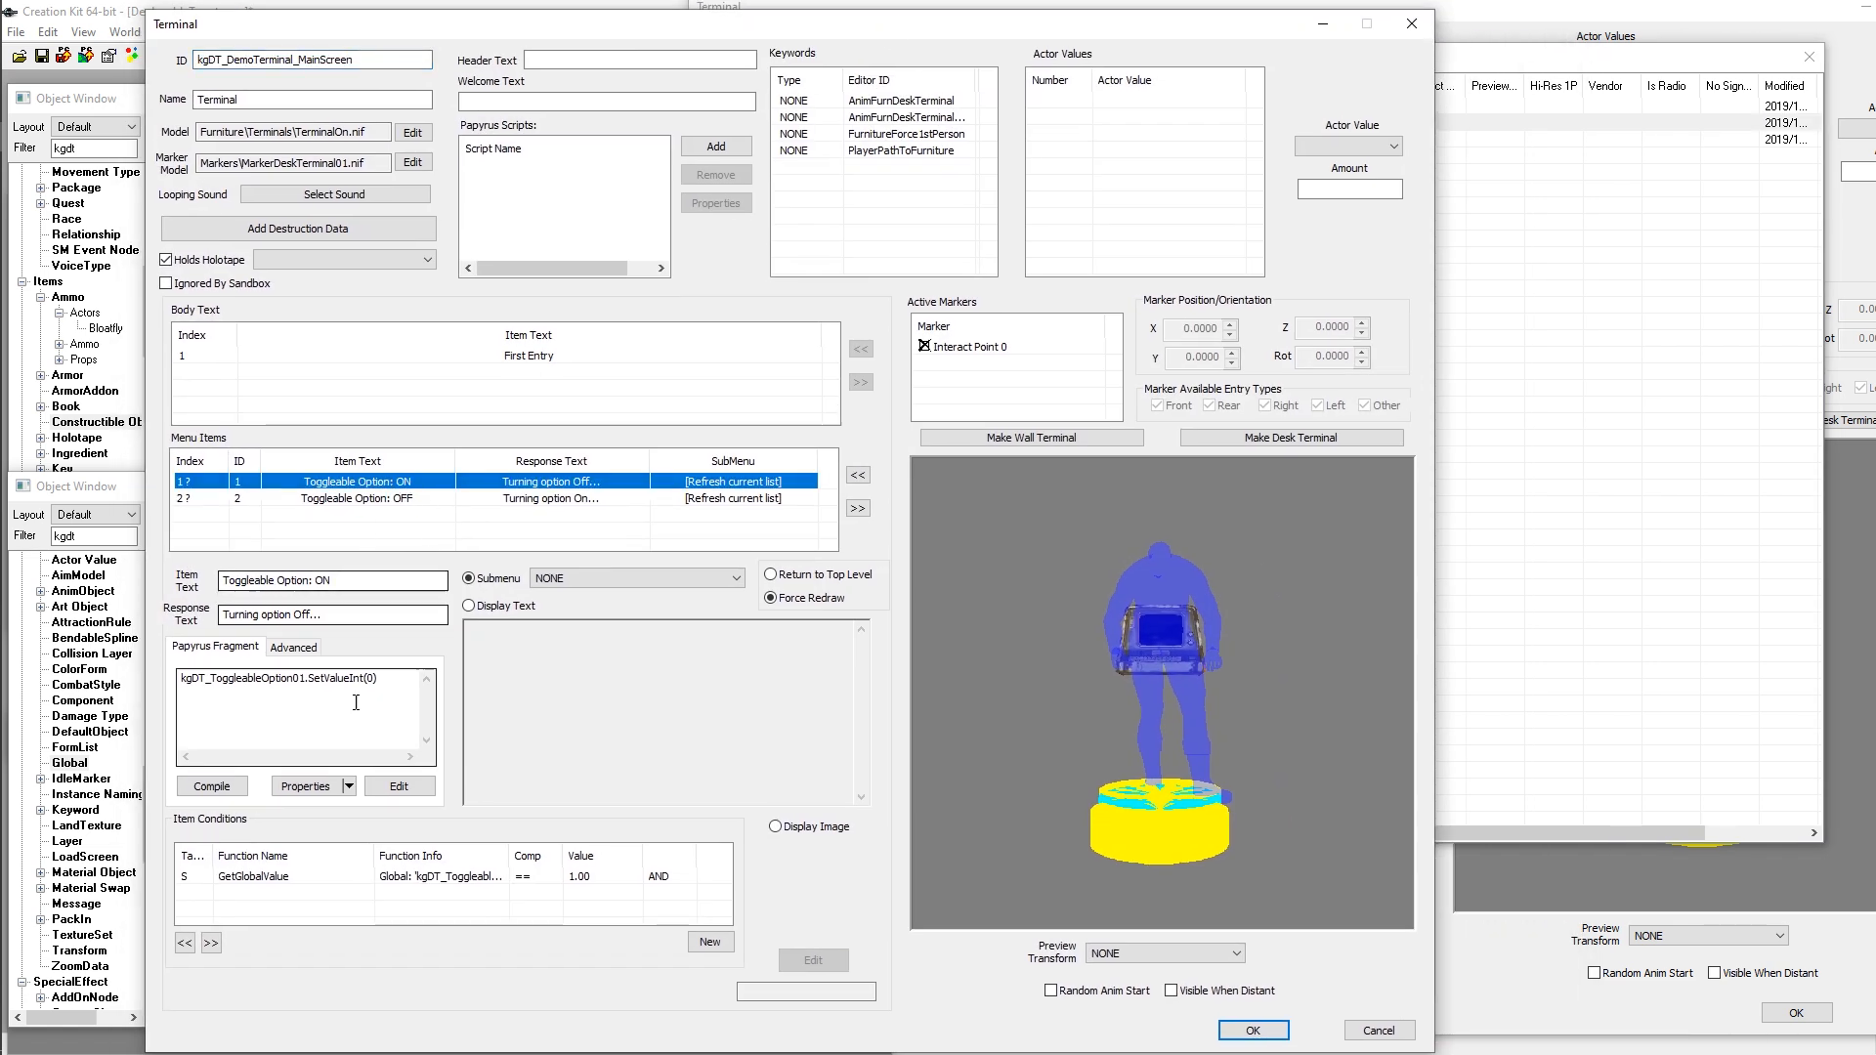
double_click(368, 677)
left_click(400, 498)
double_click(369, 677)
type("1")
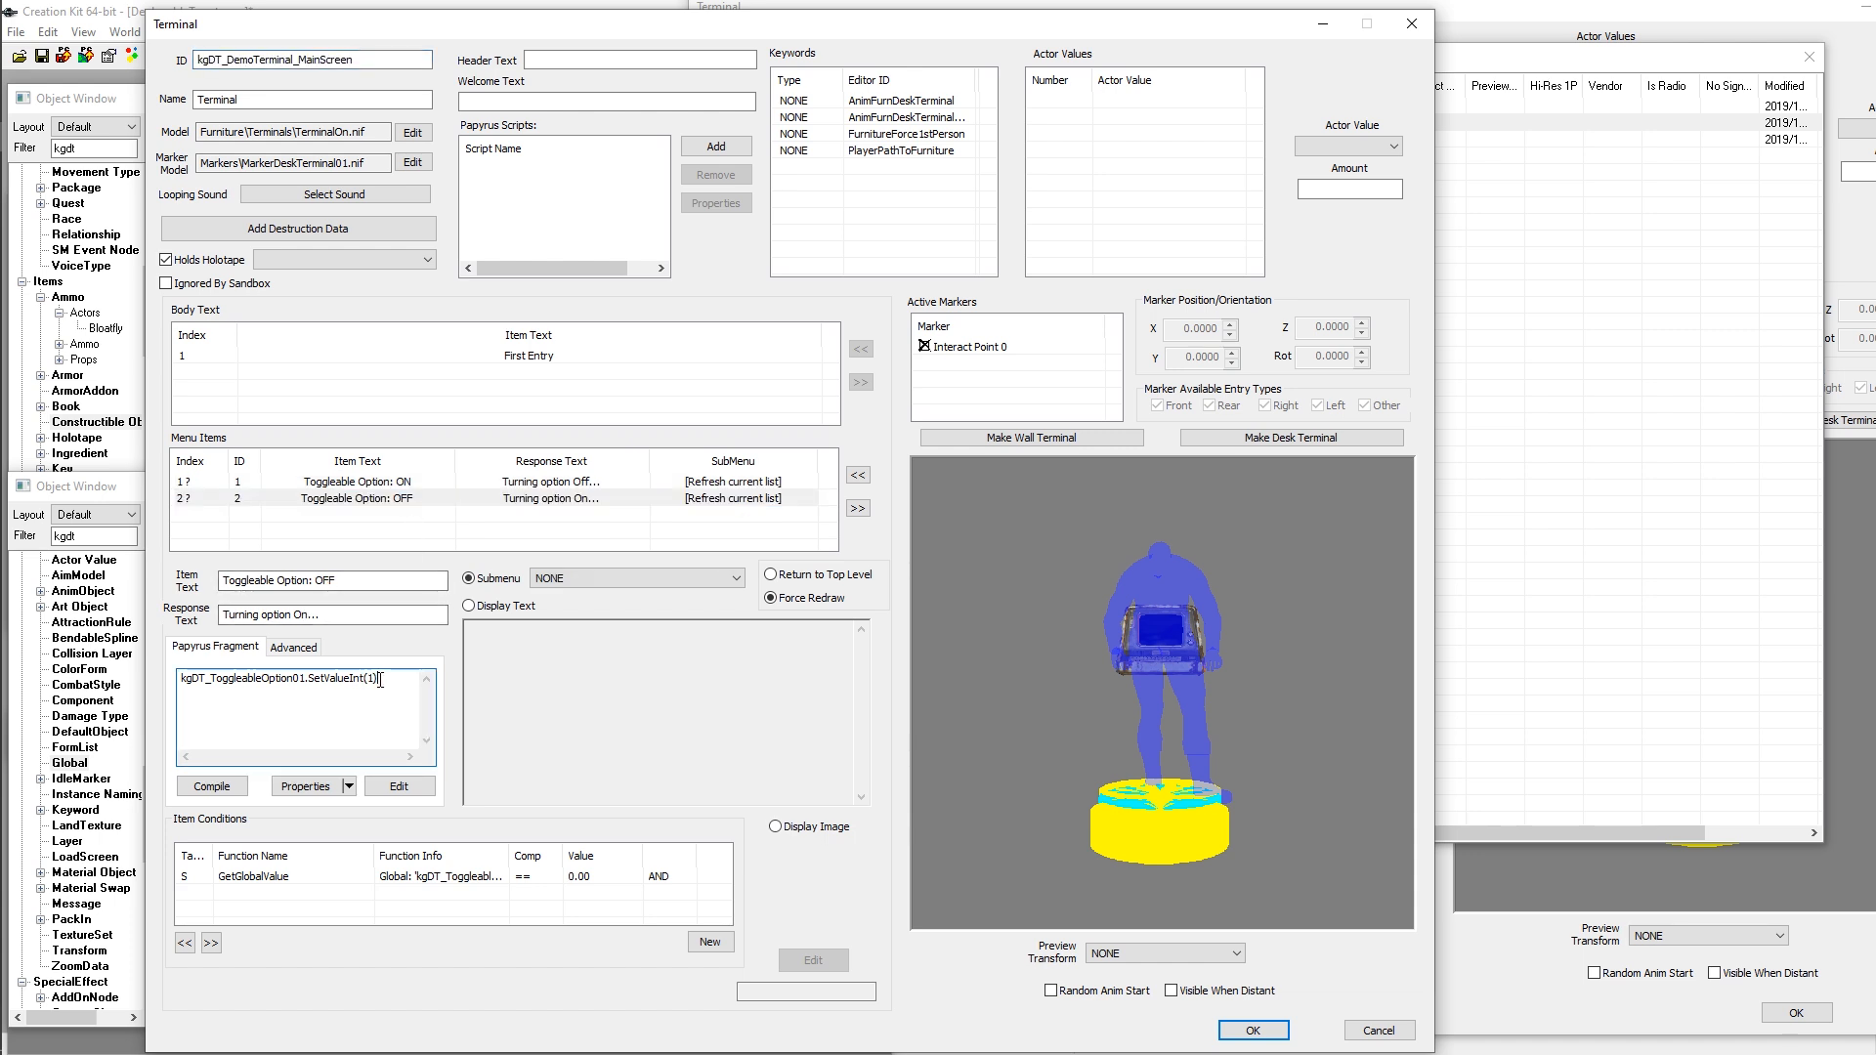
Step: Compare the conditions of the two toggleable menu items on the main screen terminal with the menu items on the Complicated01 terminal
left_click(1530, 11)
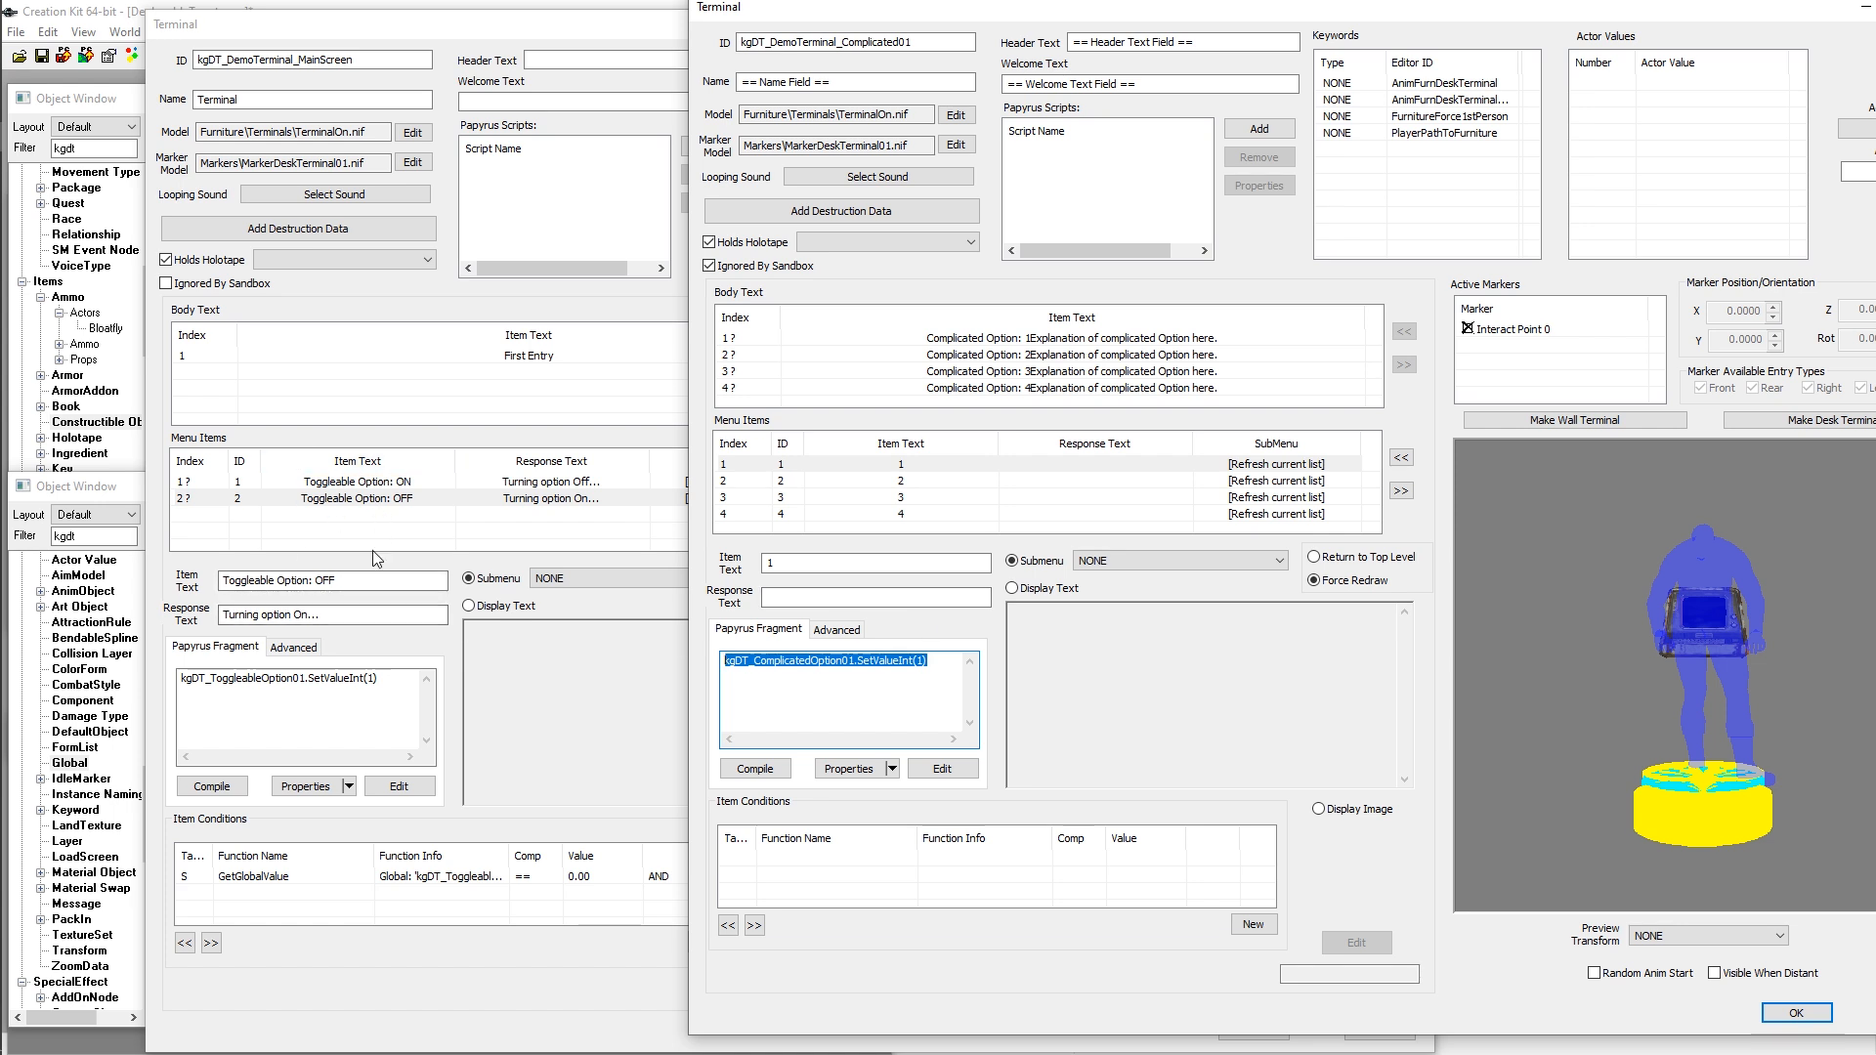
left_click(289, 560)
left_click(420, 499)
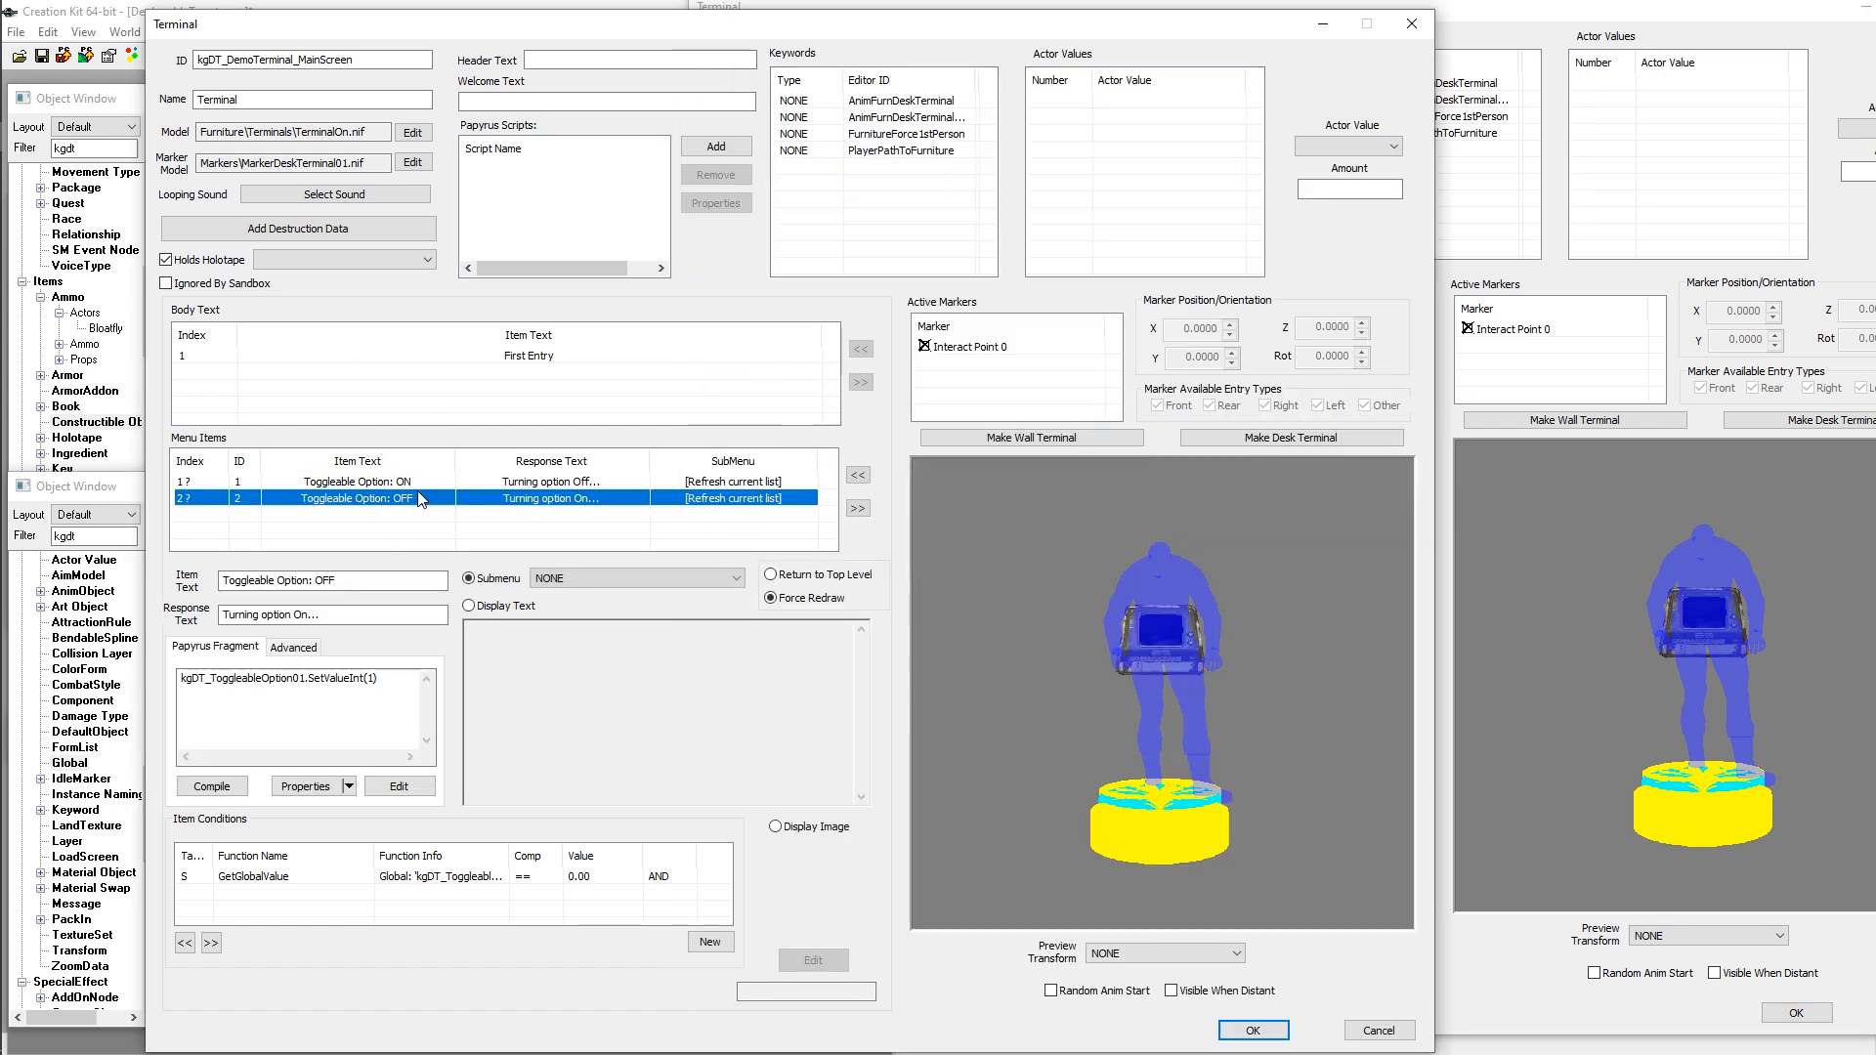
left_click(418, 485)
left_click(418, 498)
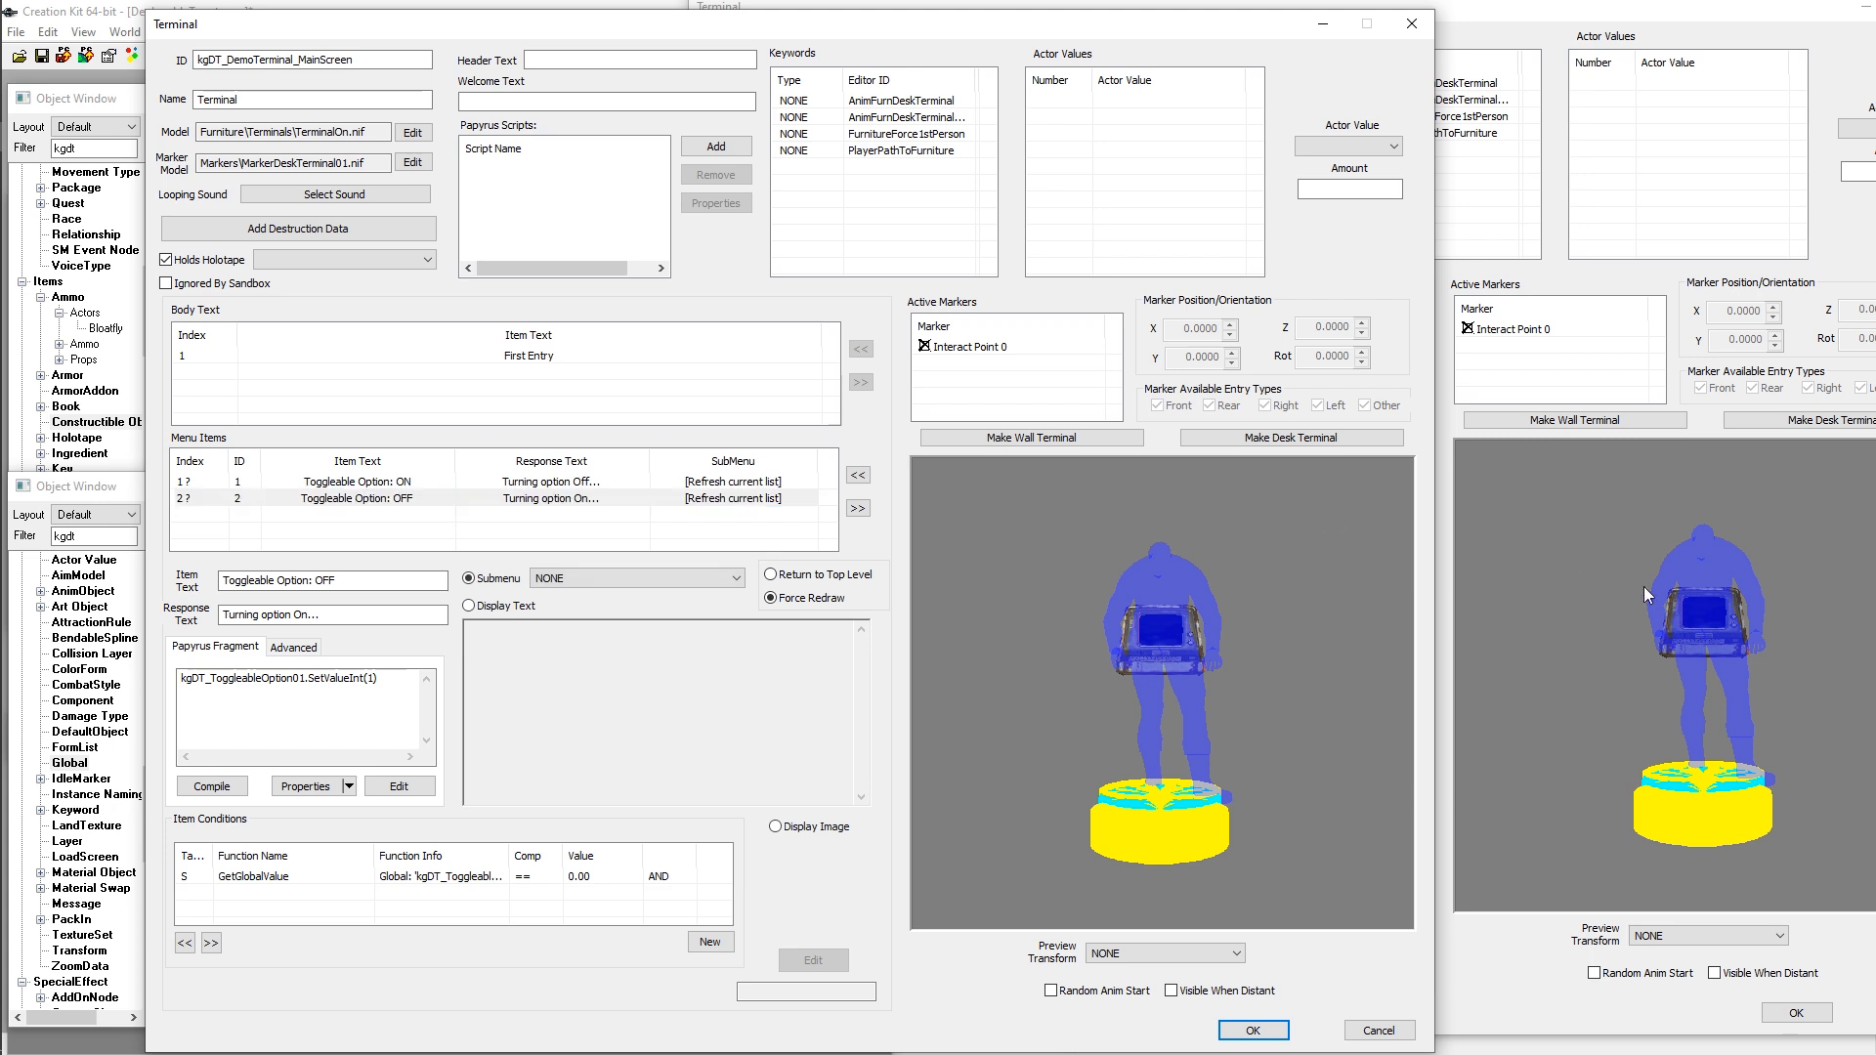
left_click(1657, 595)
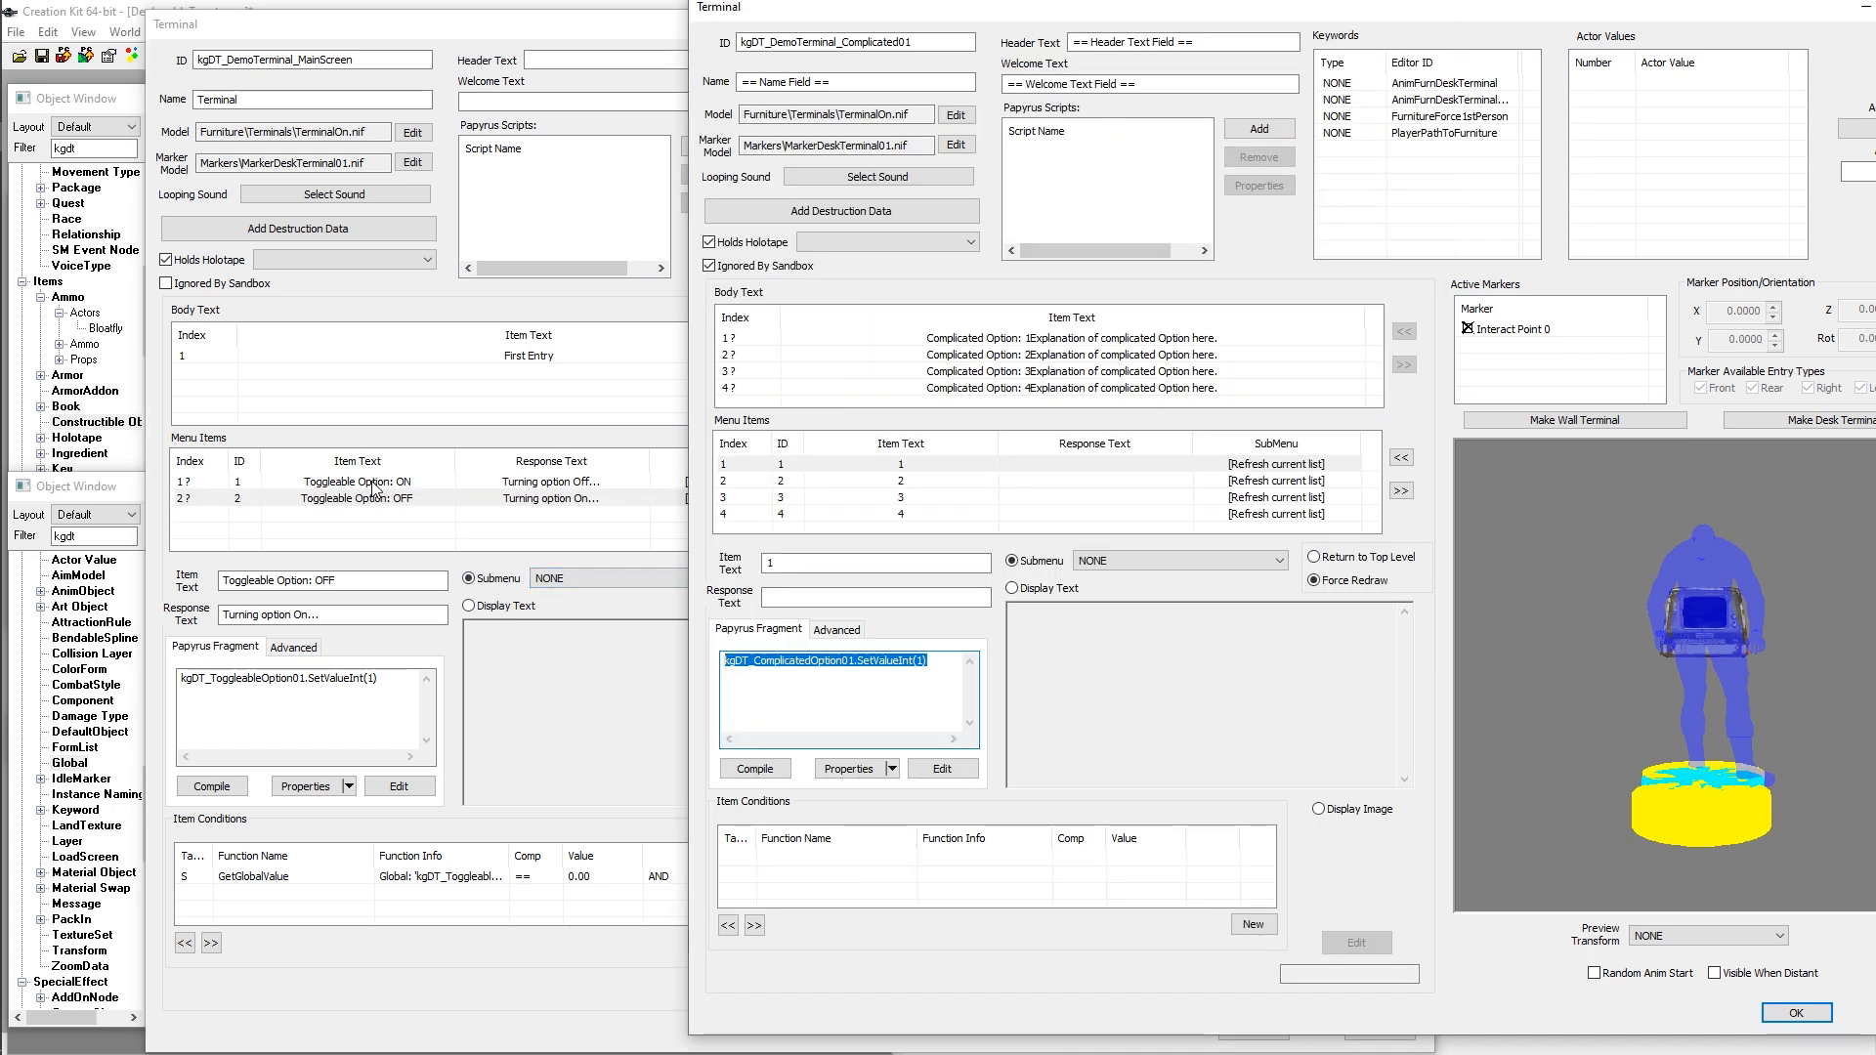
left_click(376, 482)
left_click(1562, 524)
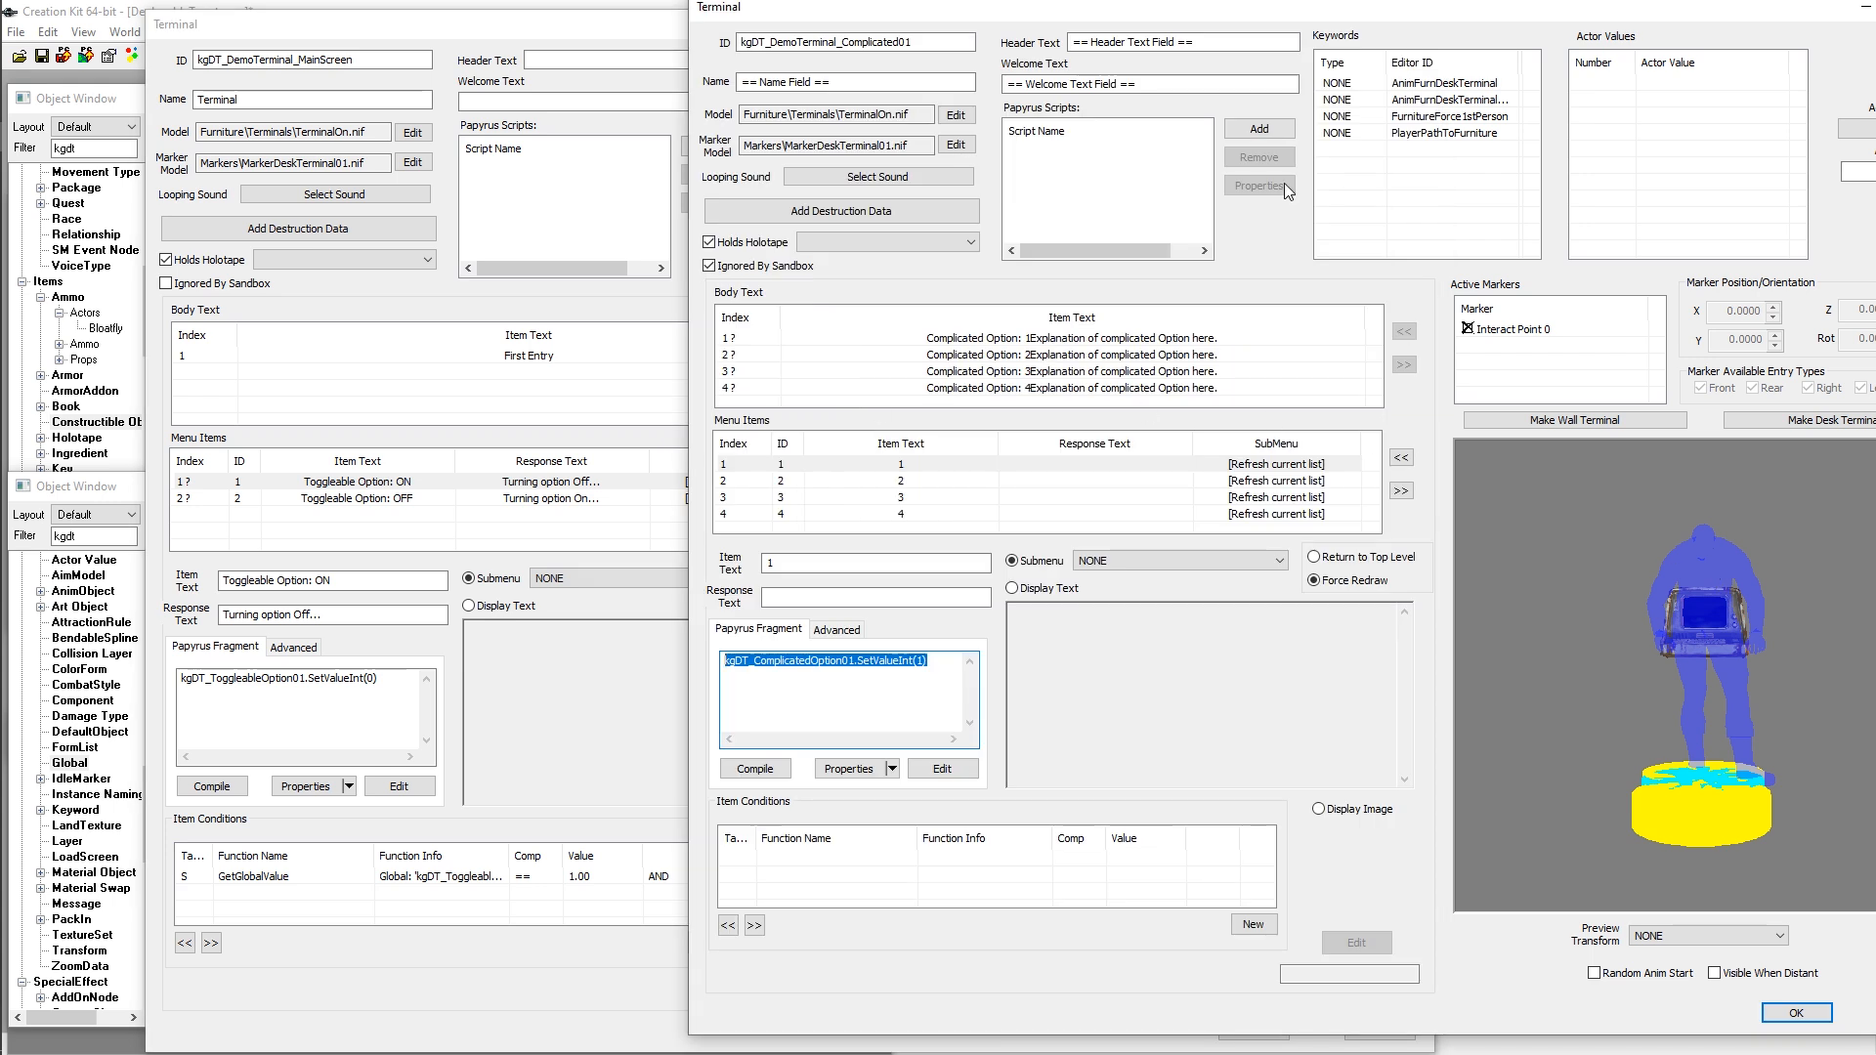
Step: Compare the SetValueInt fragments of menu items 1 to 4 on the Complicated01 terminal
left_click(926, 481)
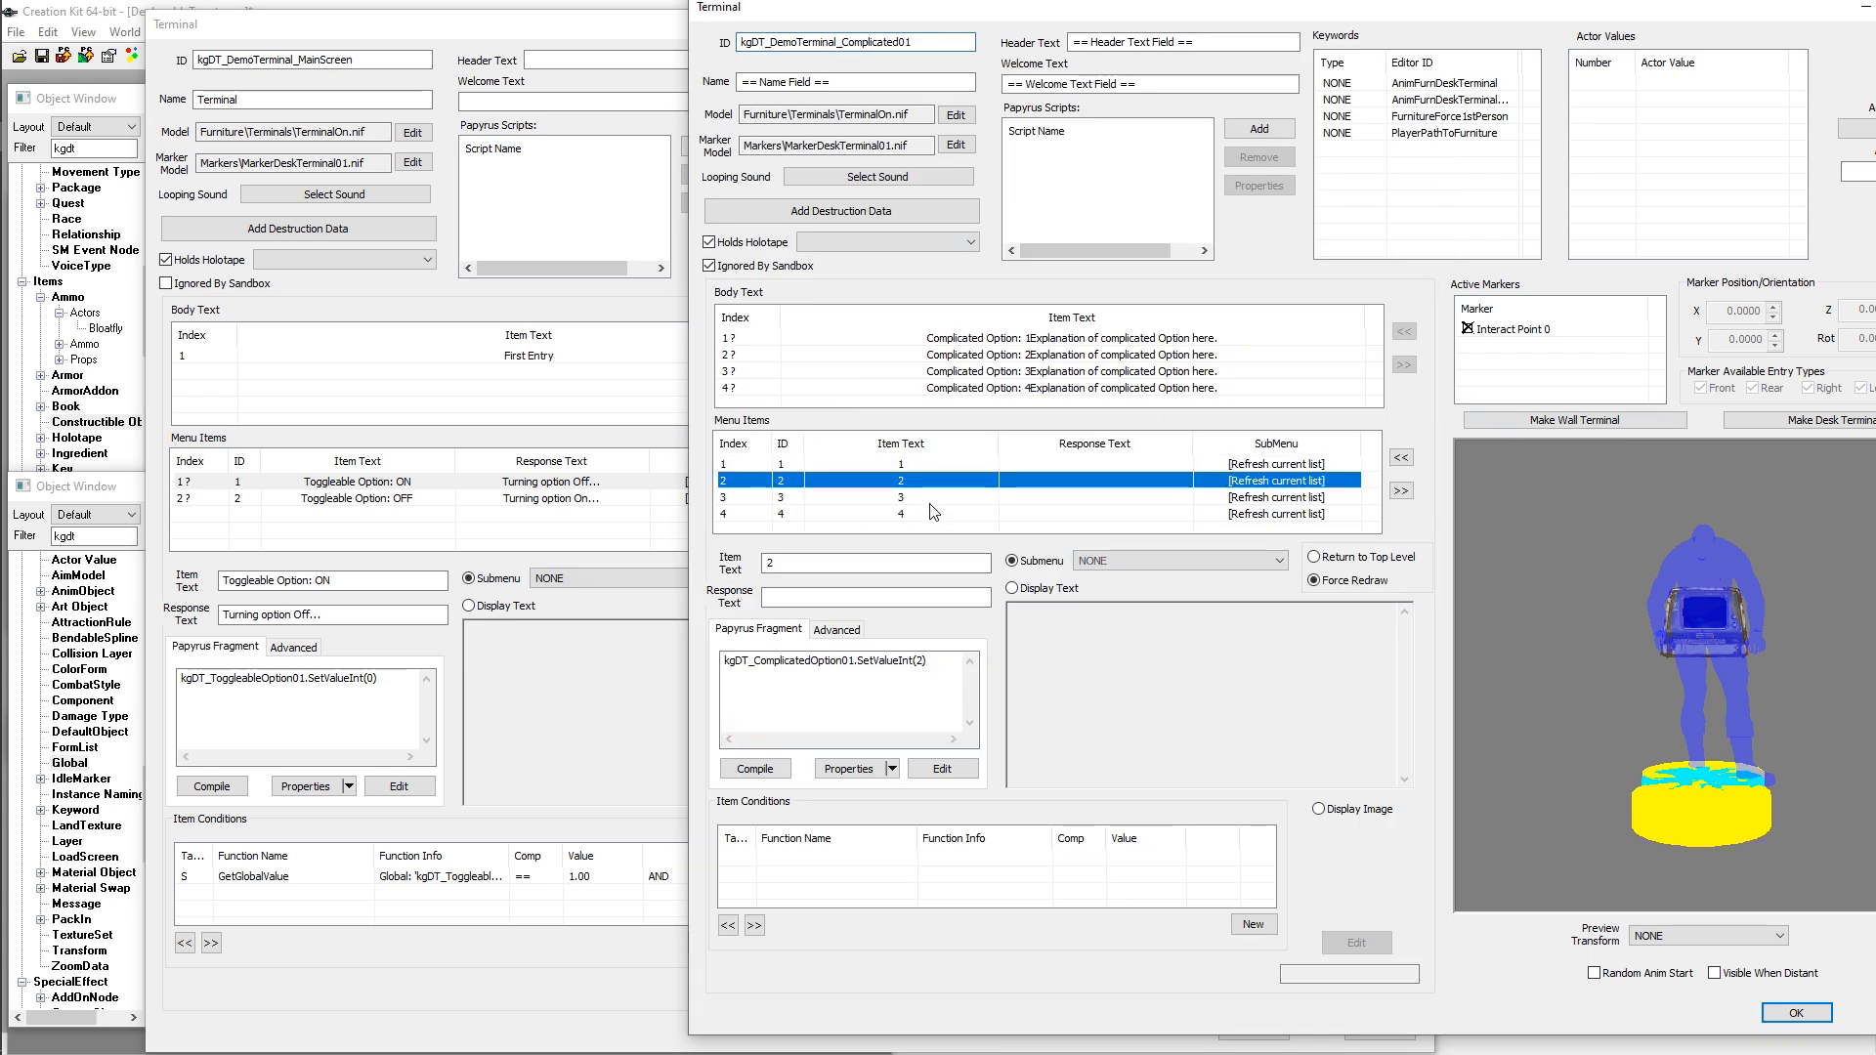
left_click(922, 467)
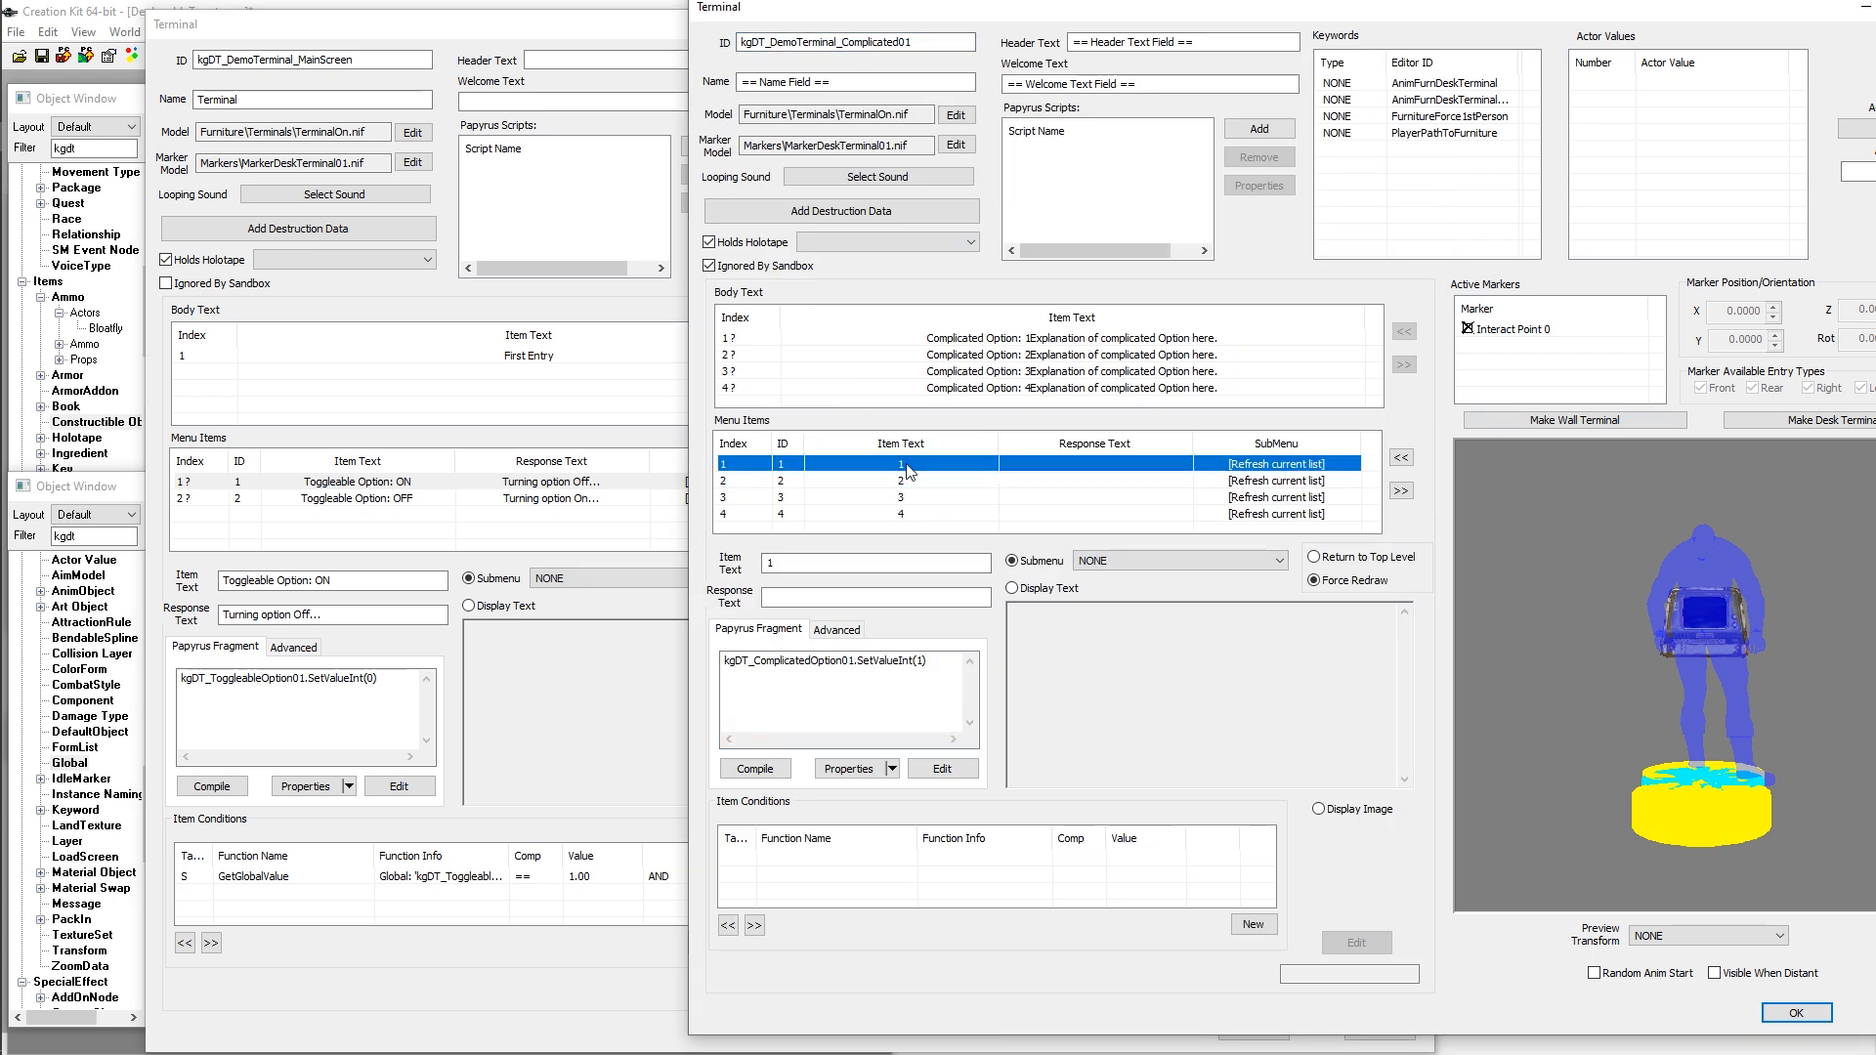
left_click(924, 483)
left_click(924, 499)
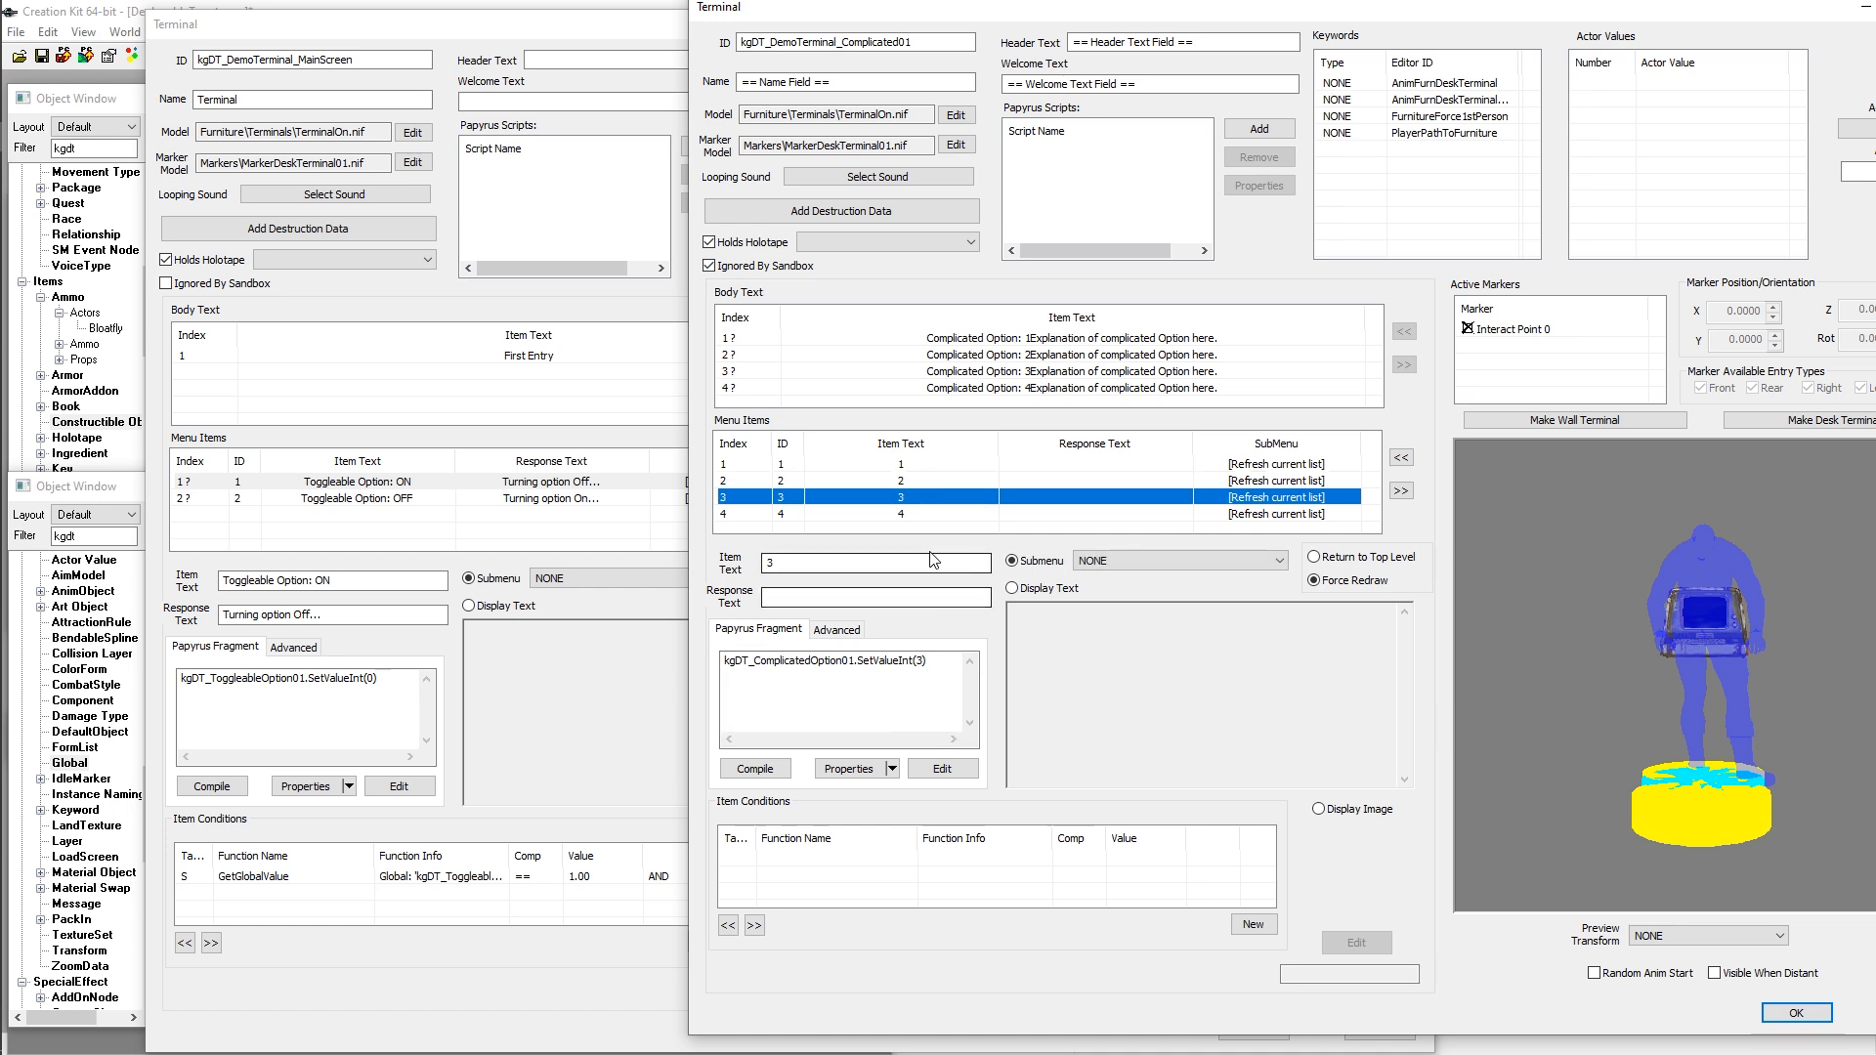
left_click(910, 514)
left_click(926, 465)
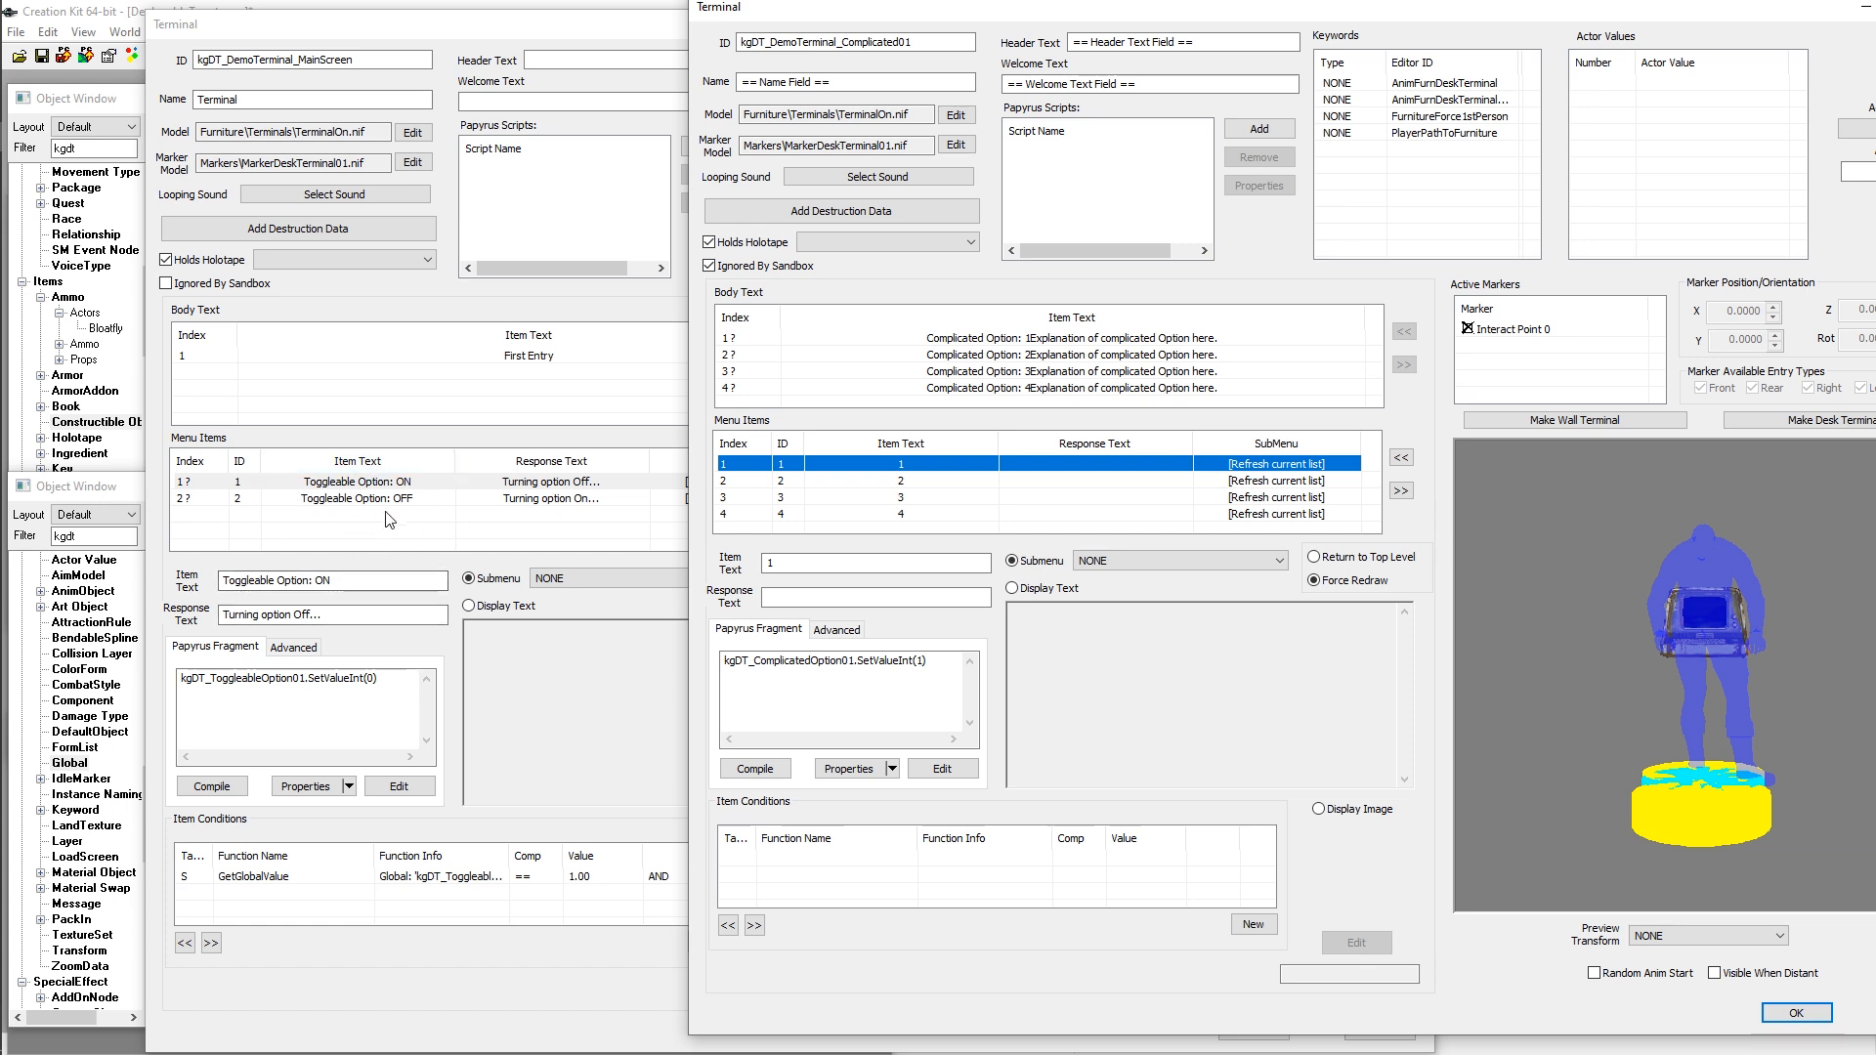
Step: Examine menu item 2's Papyrus fragment on the Complicated01 terminal, including its script and function names
left_click(364, 398)
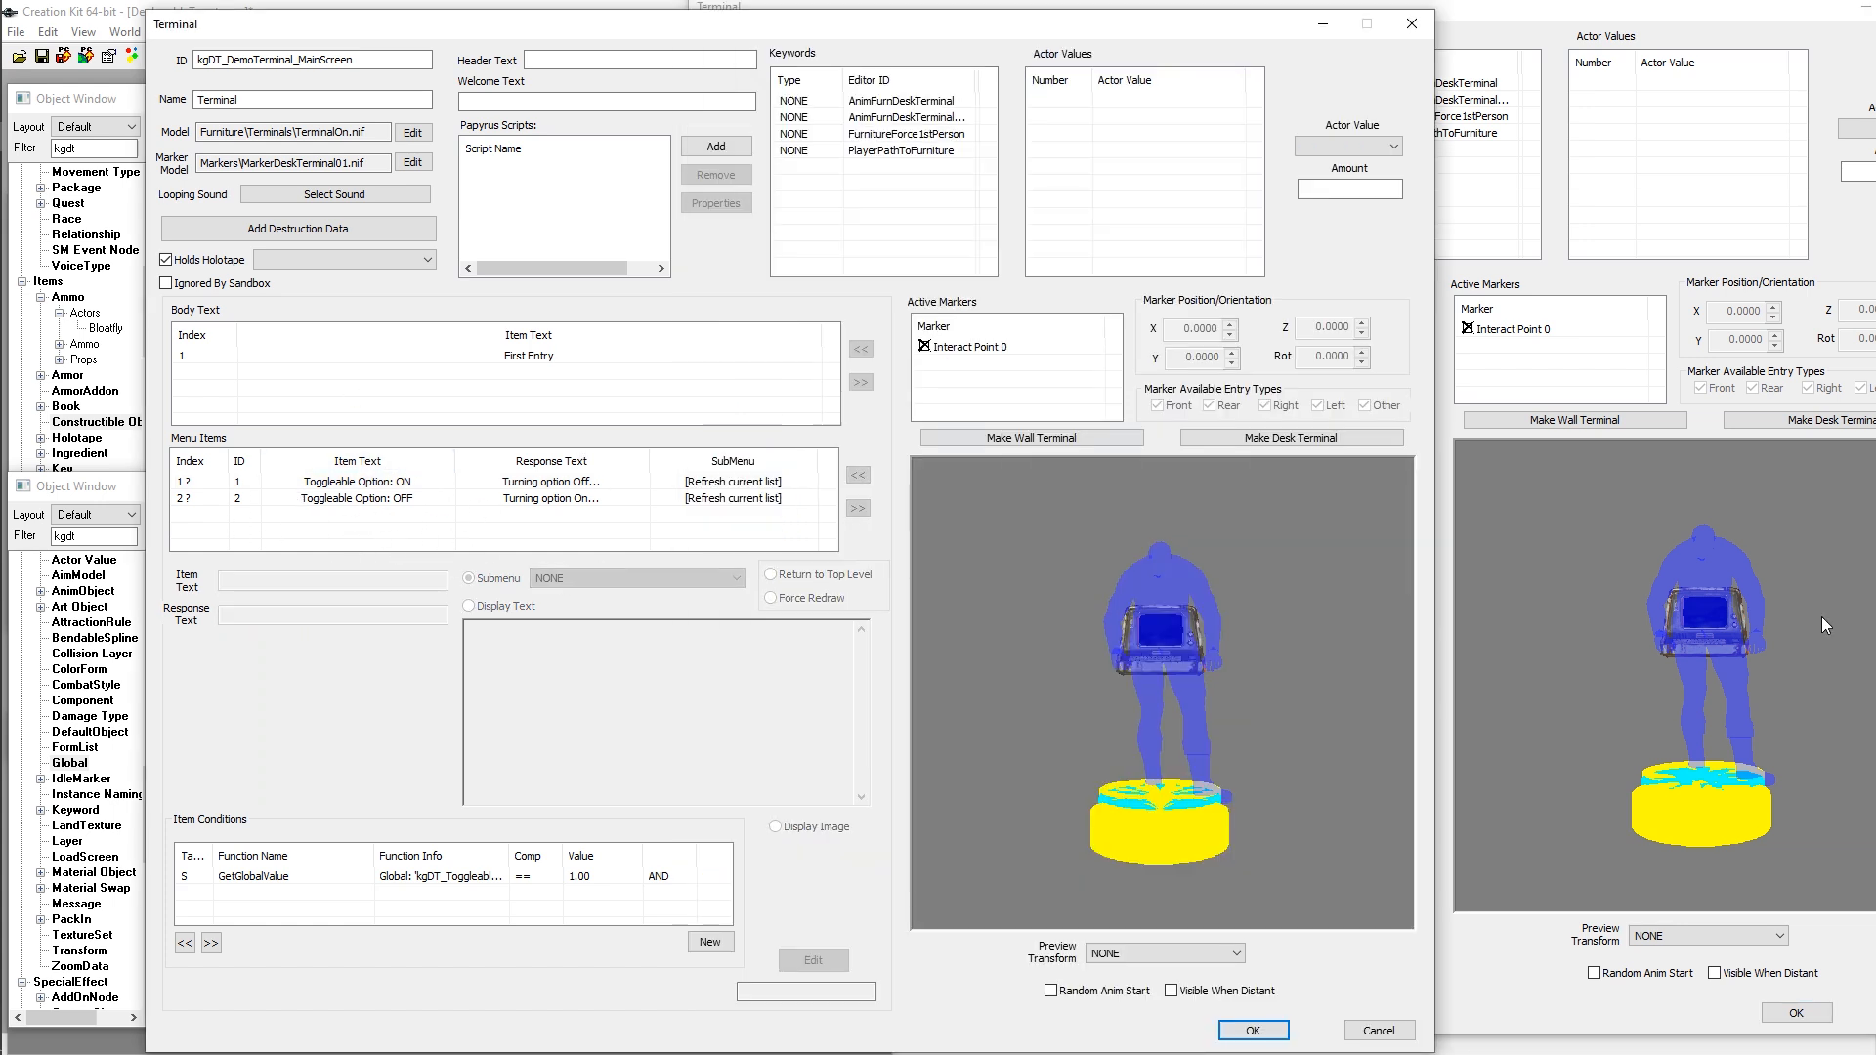
left_click(1492, 570)
left_click(912, 481)
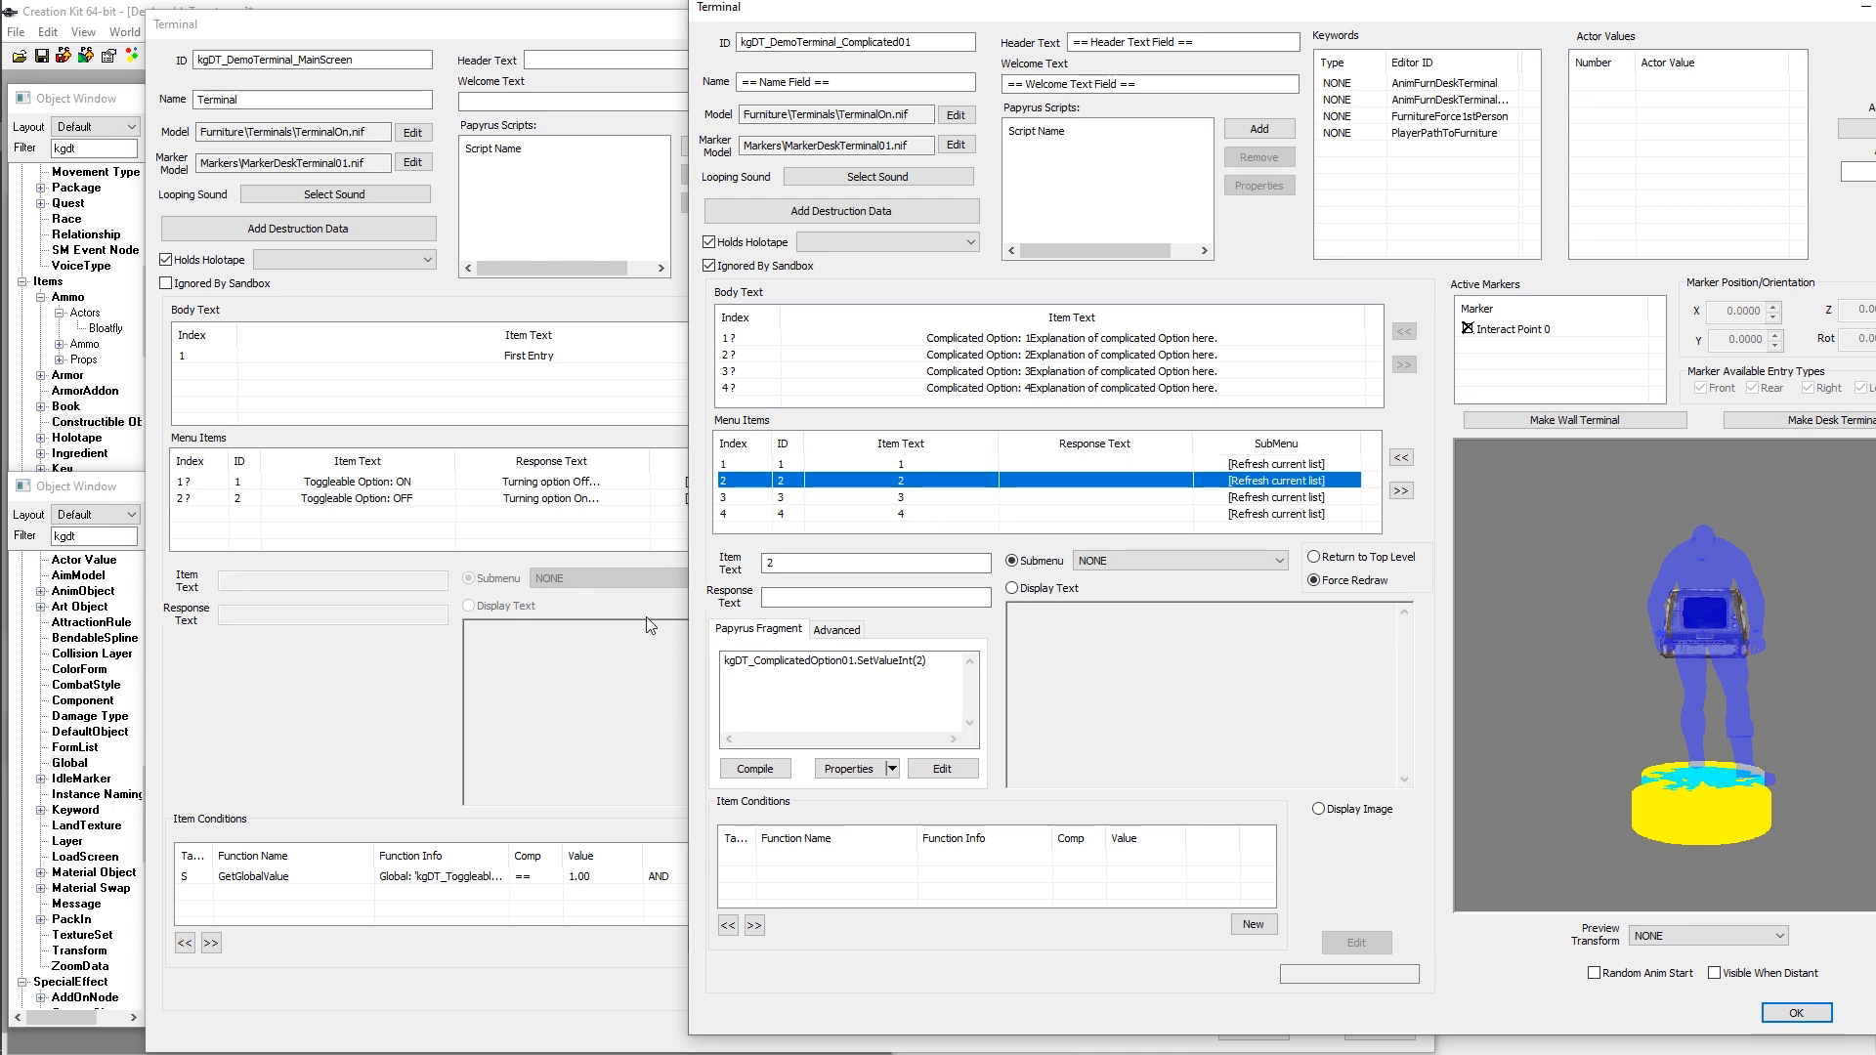
left_click_drag(728, 664, 939, 670)
left_click(941, 670)
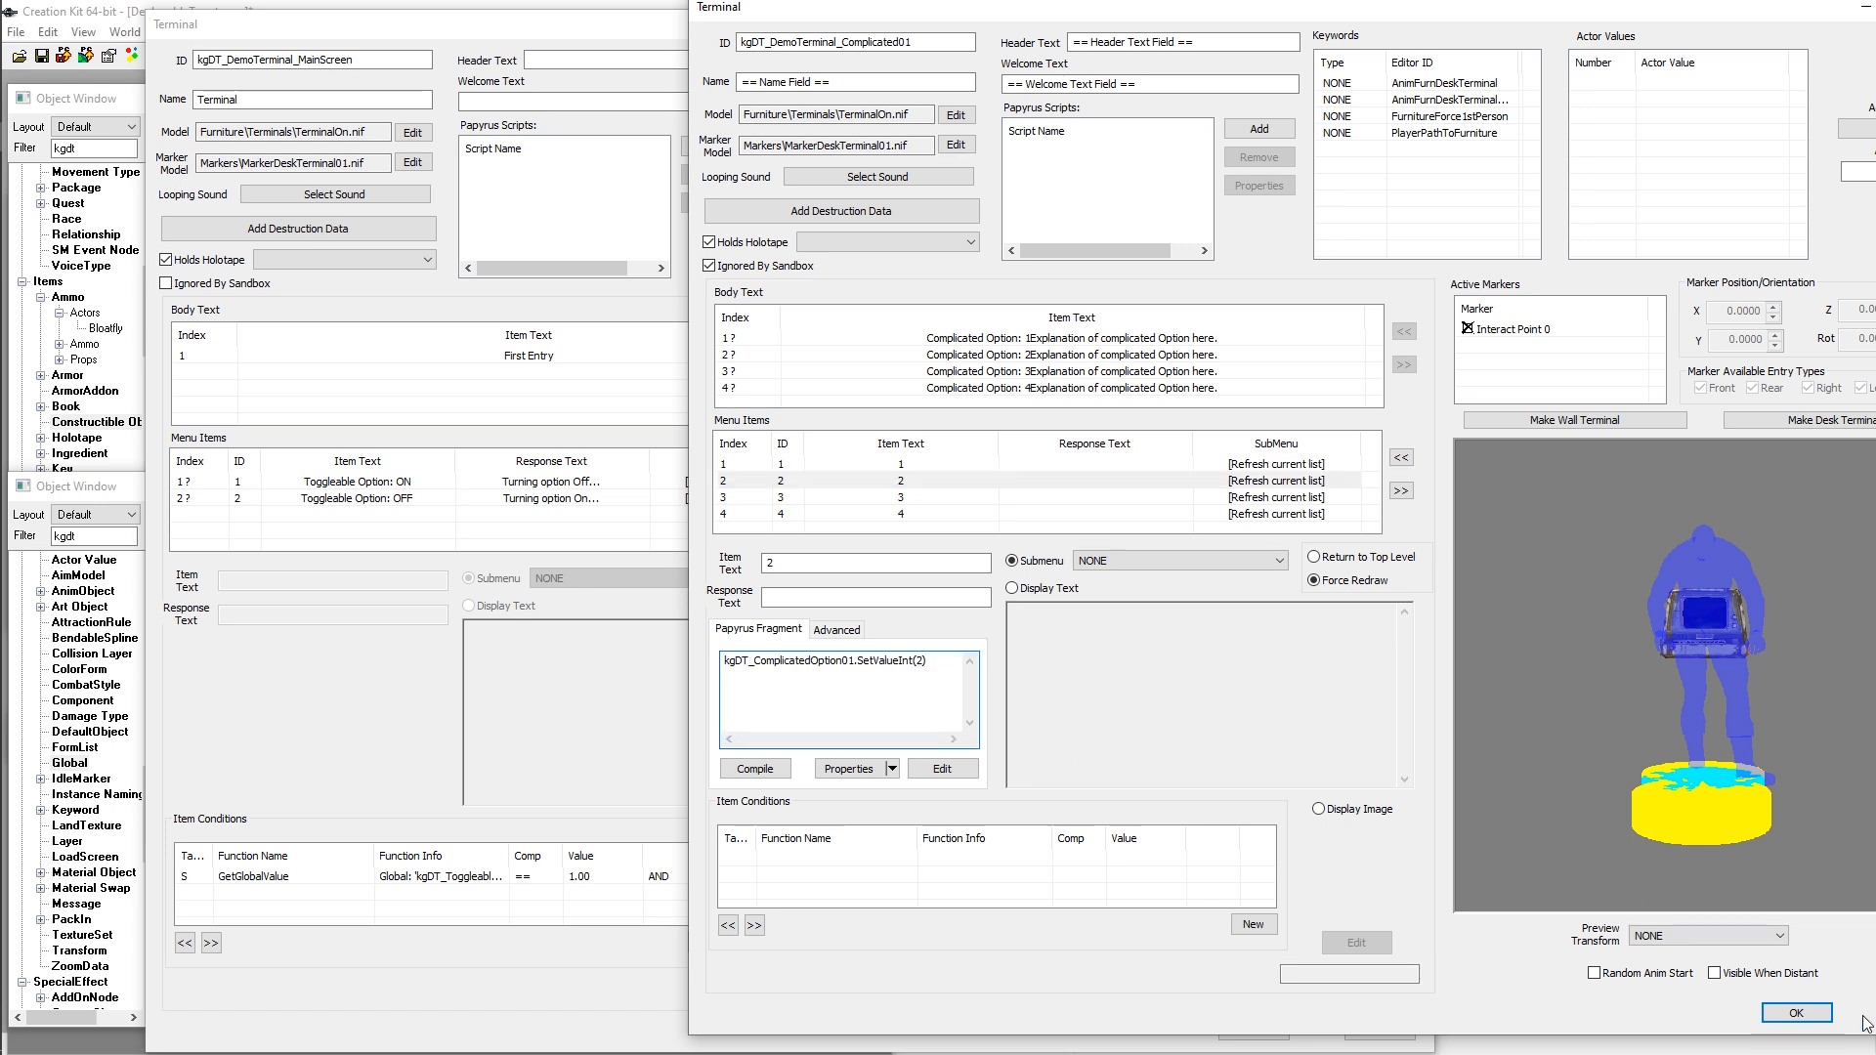
left_click(837, 630)
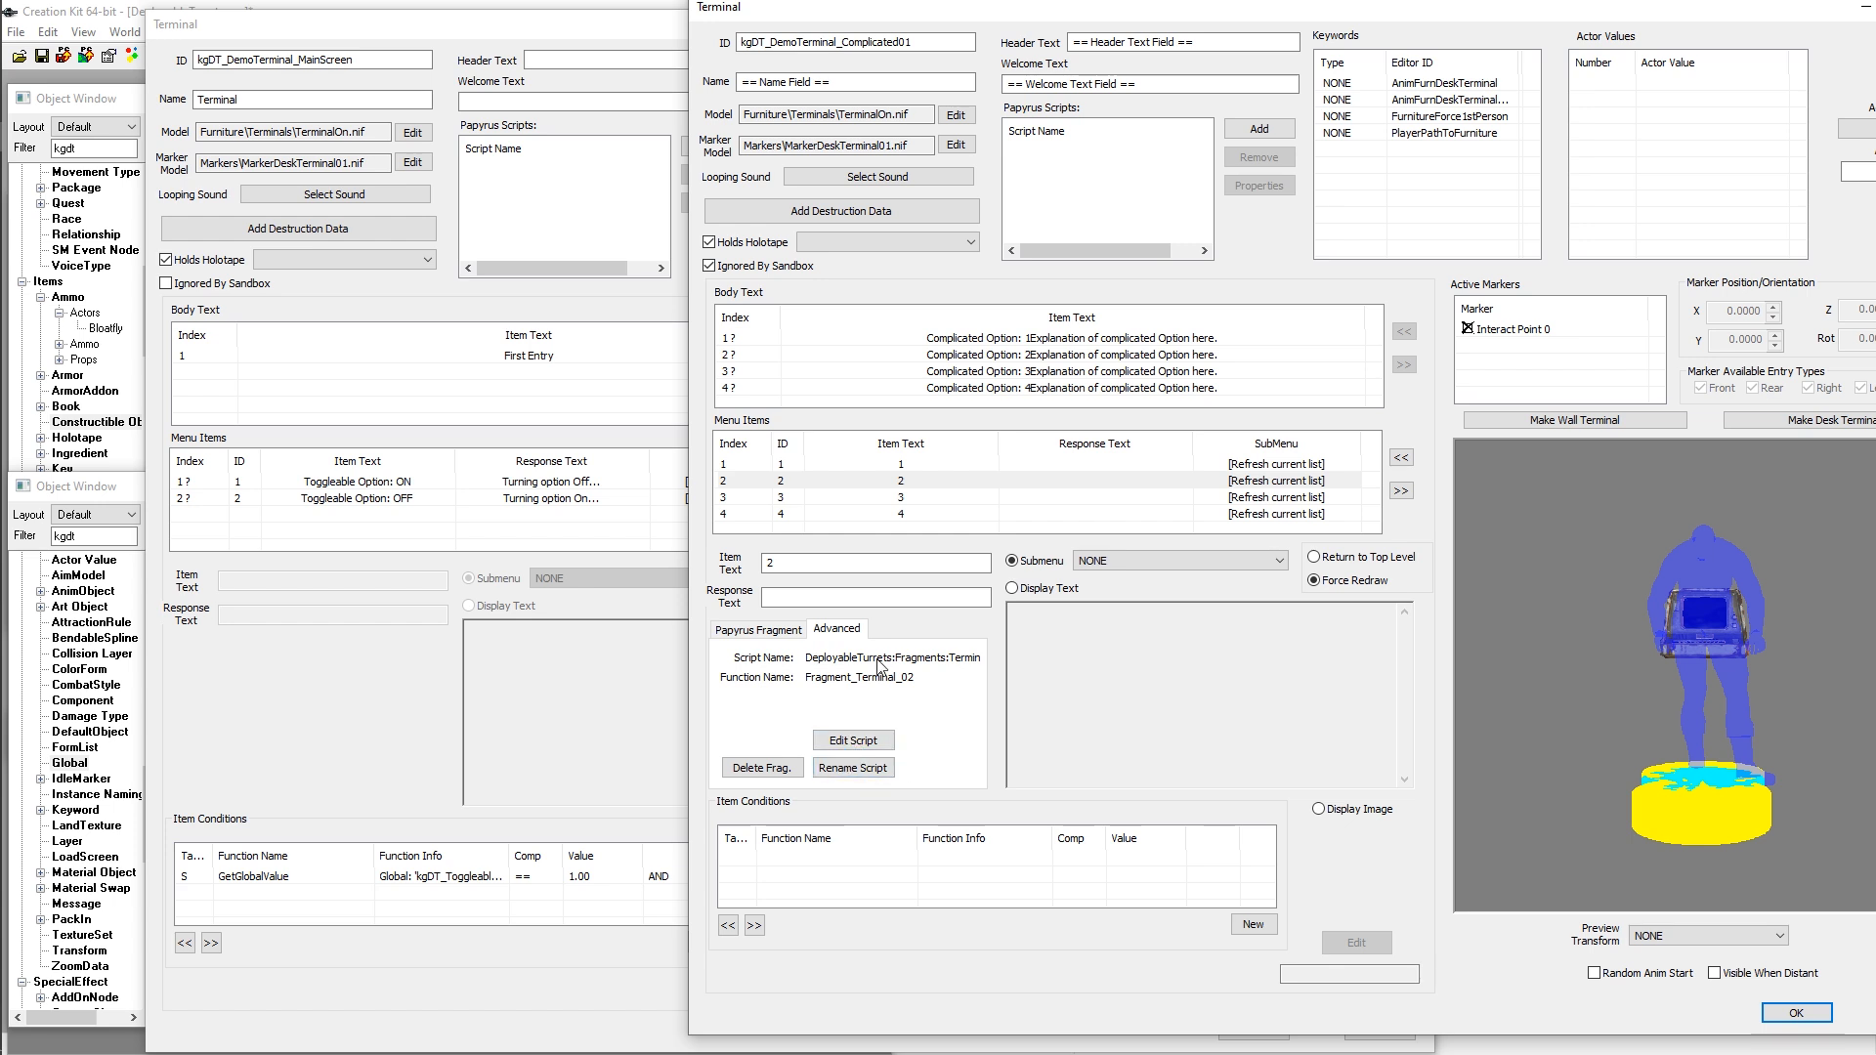
left_click(739, 632)
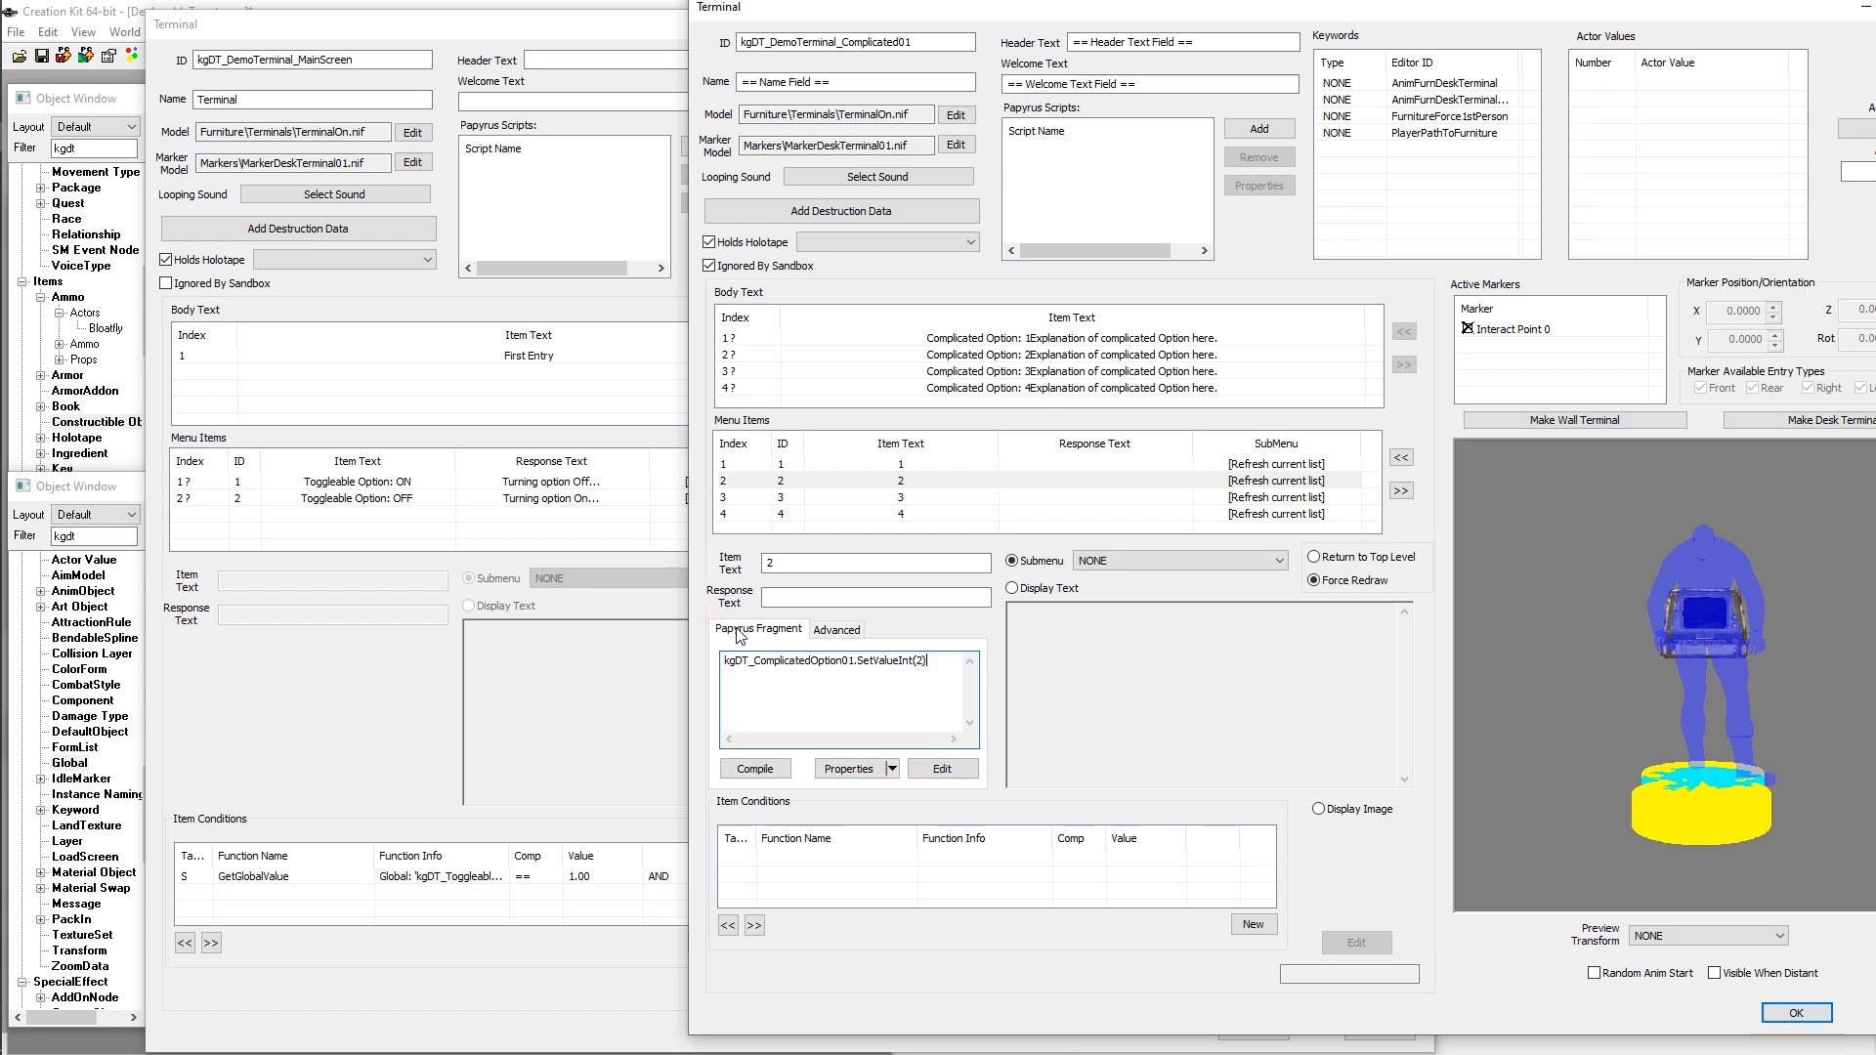
Step: Review how each Complicated01 menu item's fragment sets the kgDT_ComplicatedOption01 global to its own number
left_click(933, 497)
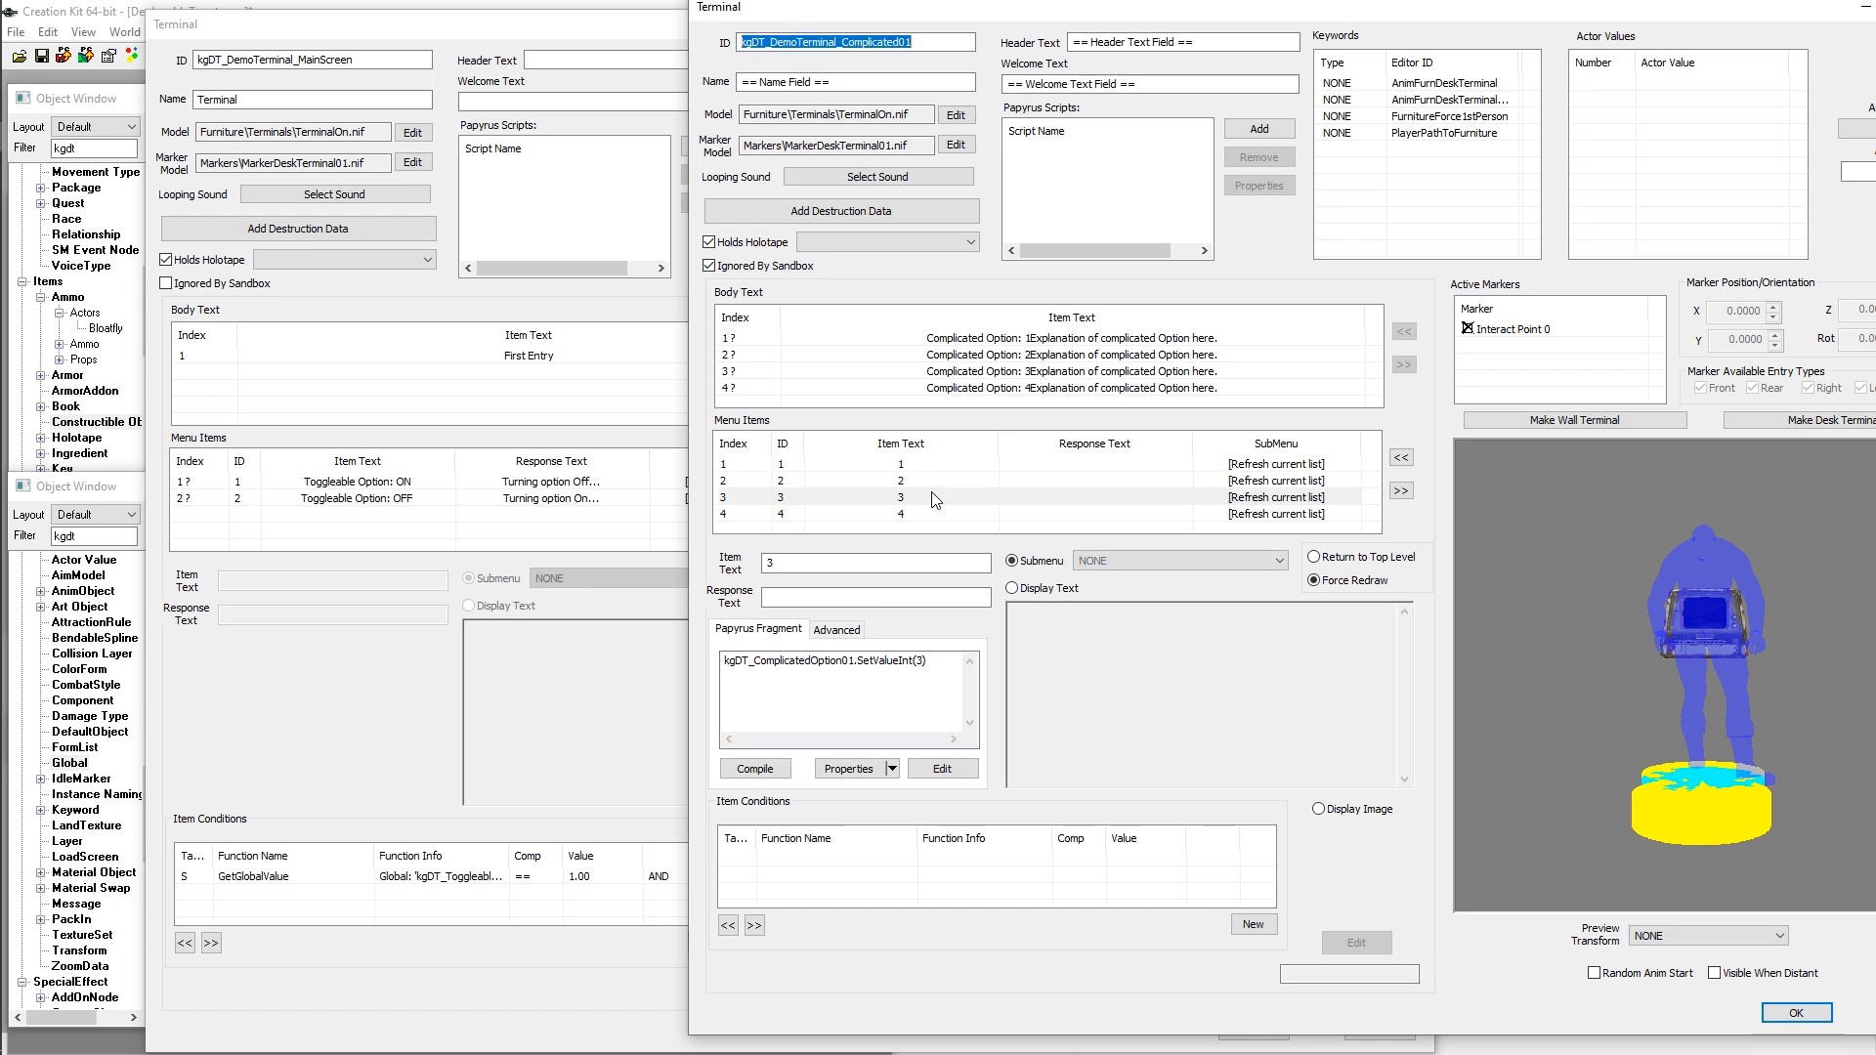
left_click(918, 465)
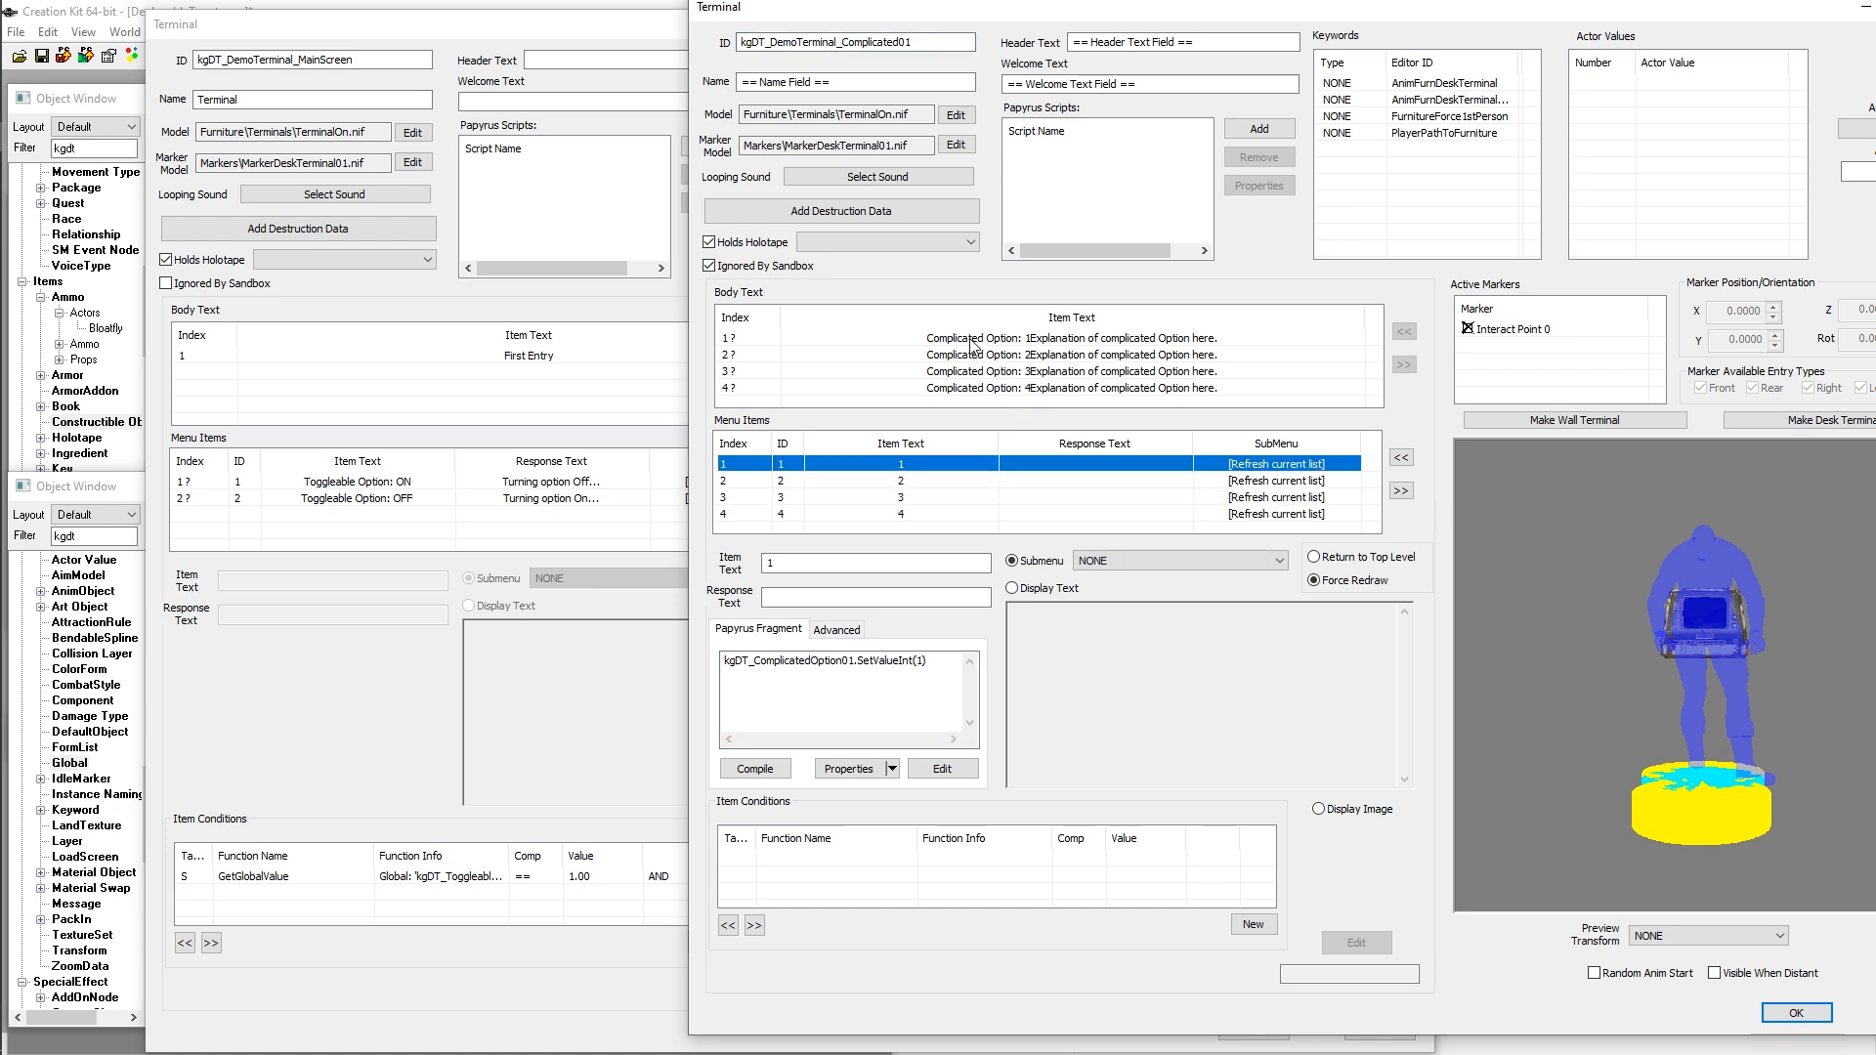
left_click_drag(929, 661, 683, 652)
left_click(909, 482)
left_click(915, 498)
left_click(923, 515)
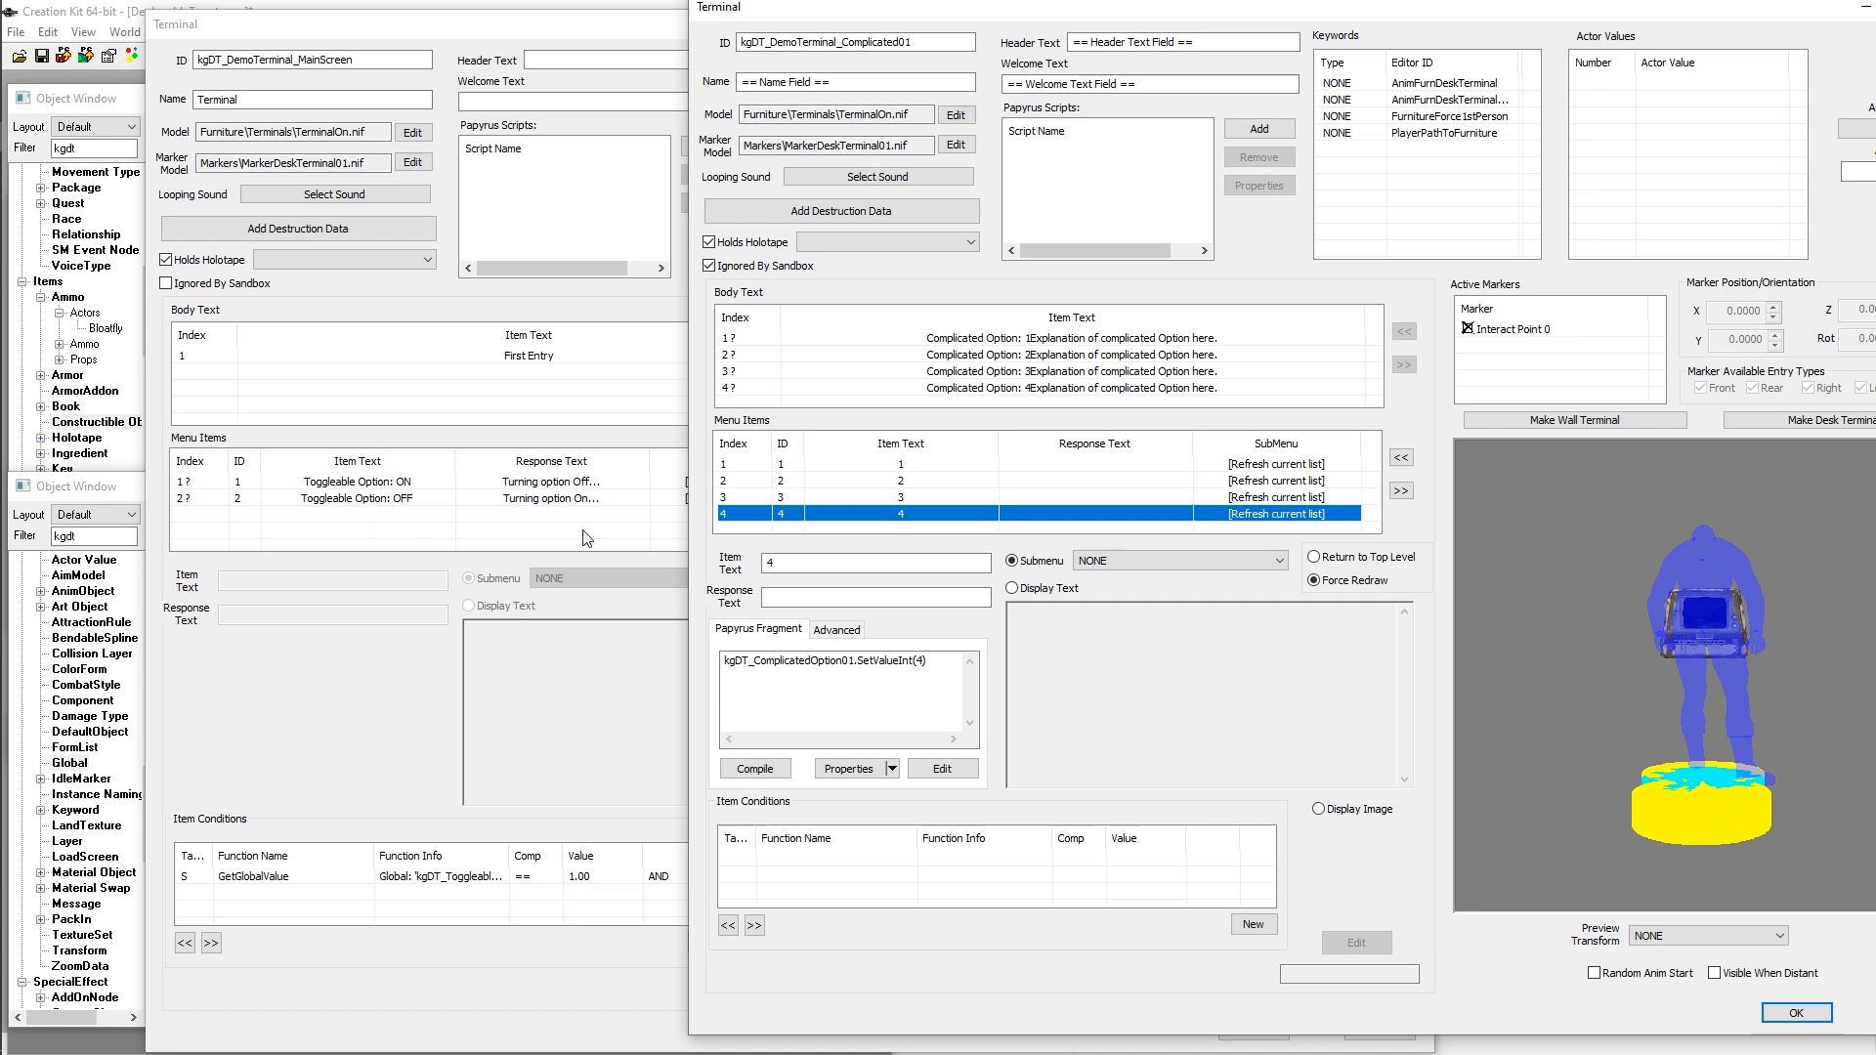
Step: Compare the GetGlobalValue conditions of the Complicated Option body text entries with the condition on the Toggleable Option: ON menu item
left_click(989, 339)
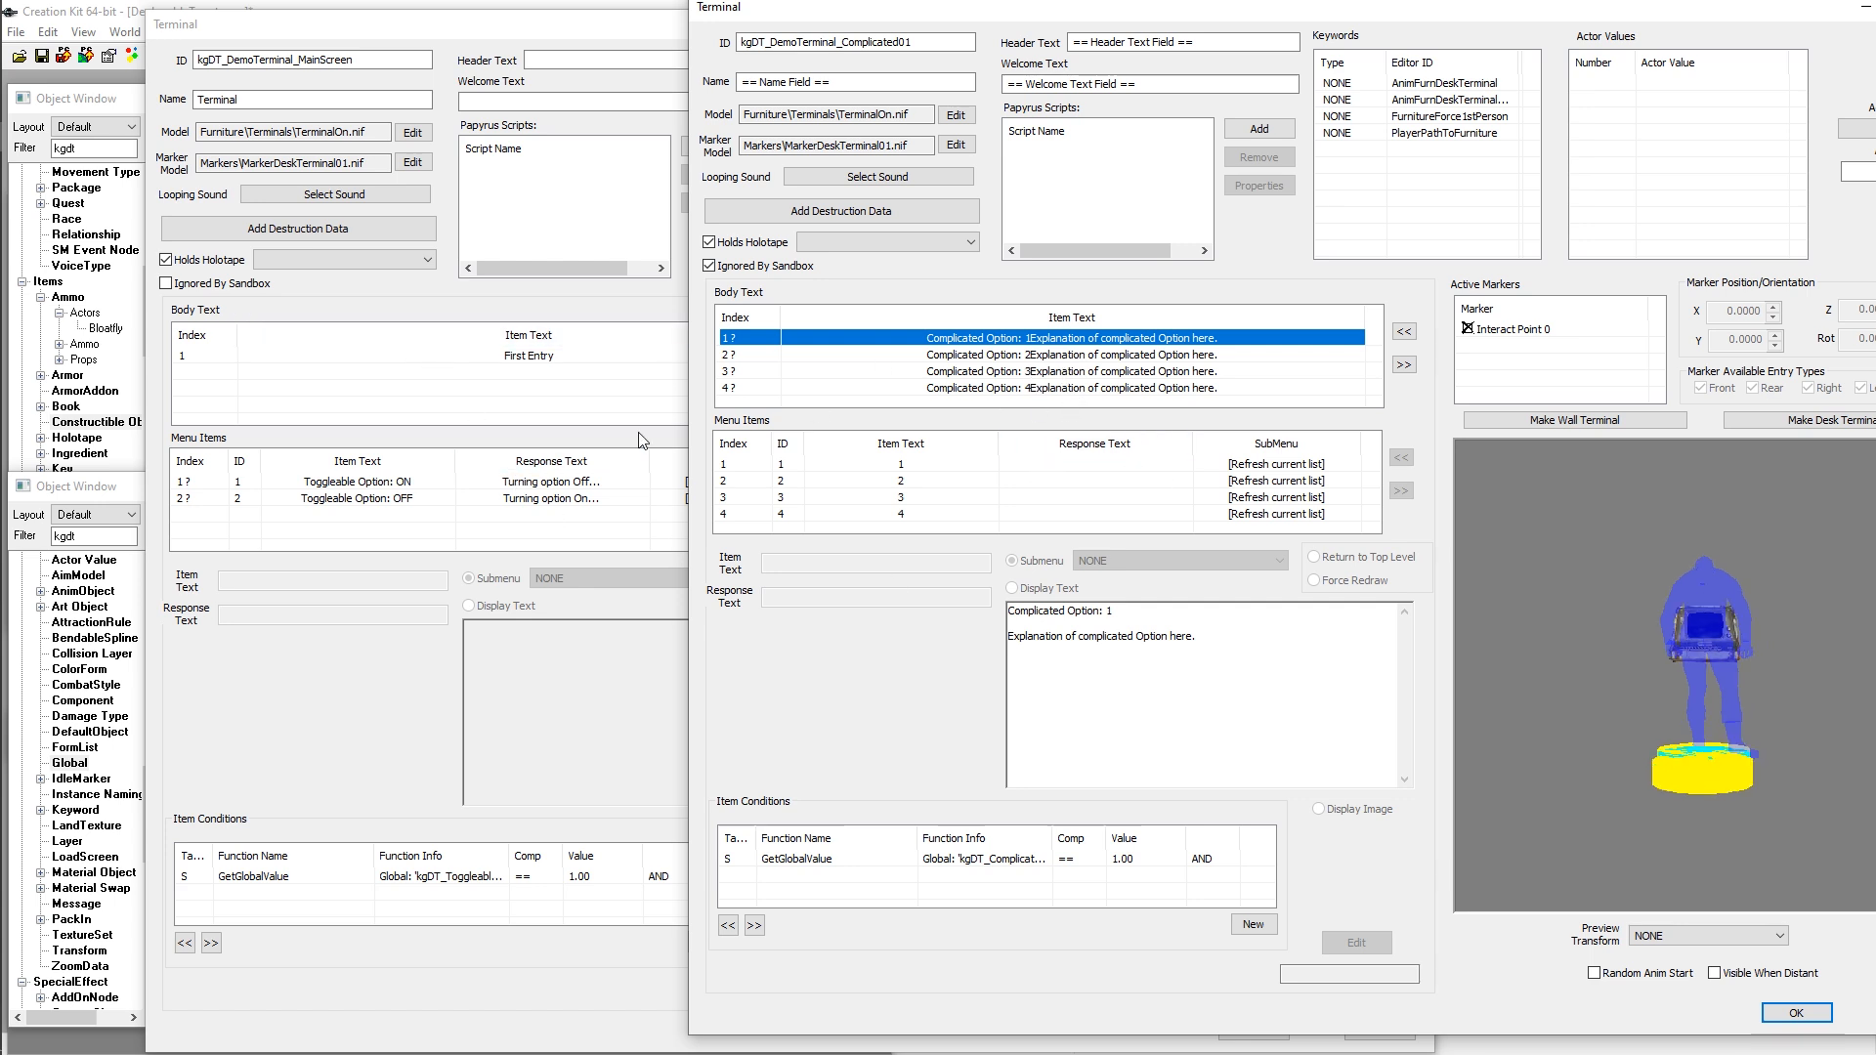
left_click(497, 482)
left_click(1577, 374)
left_click(1132, 357)
left_click(1080, 389)
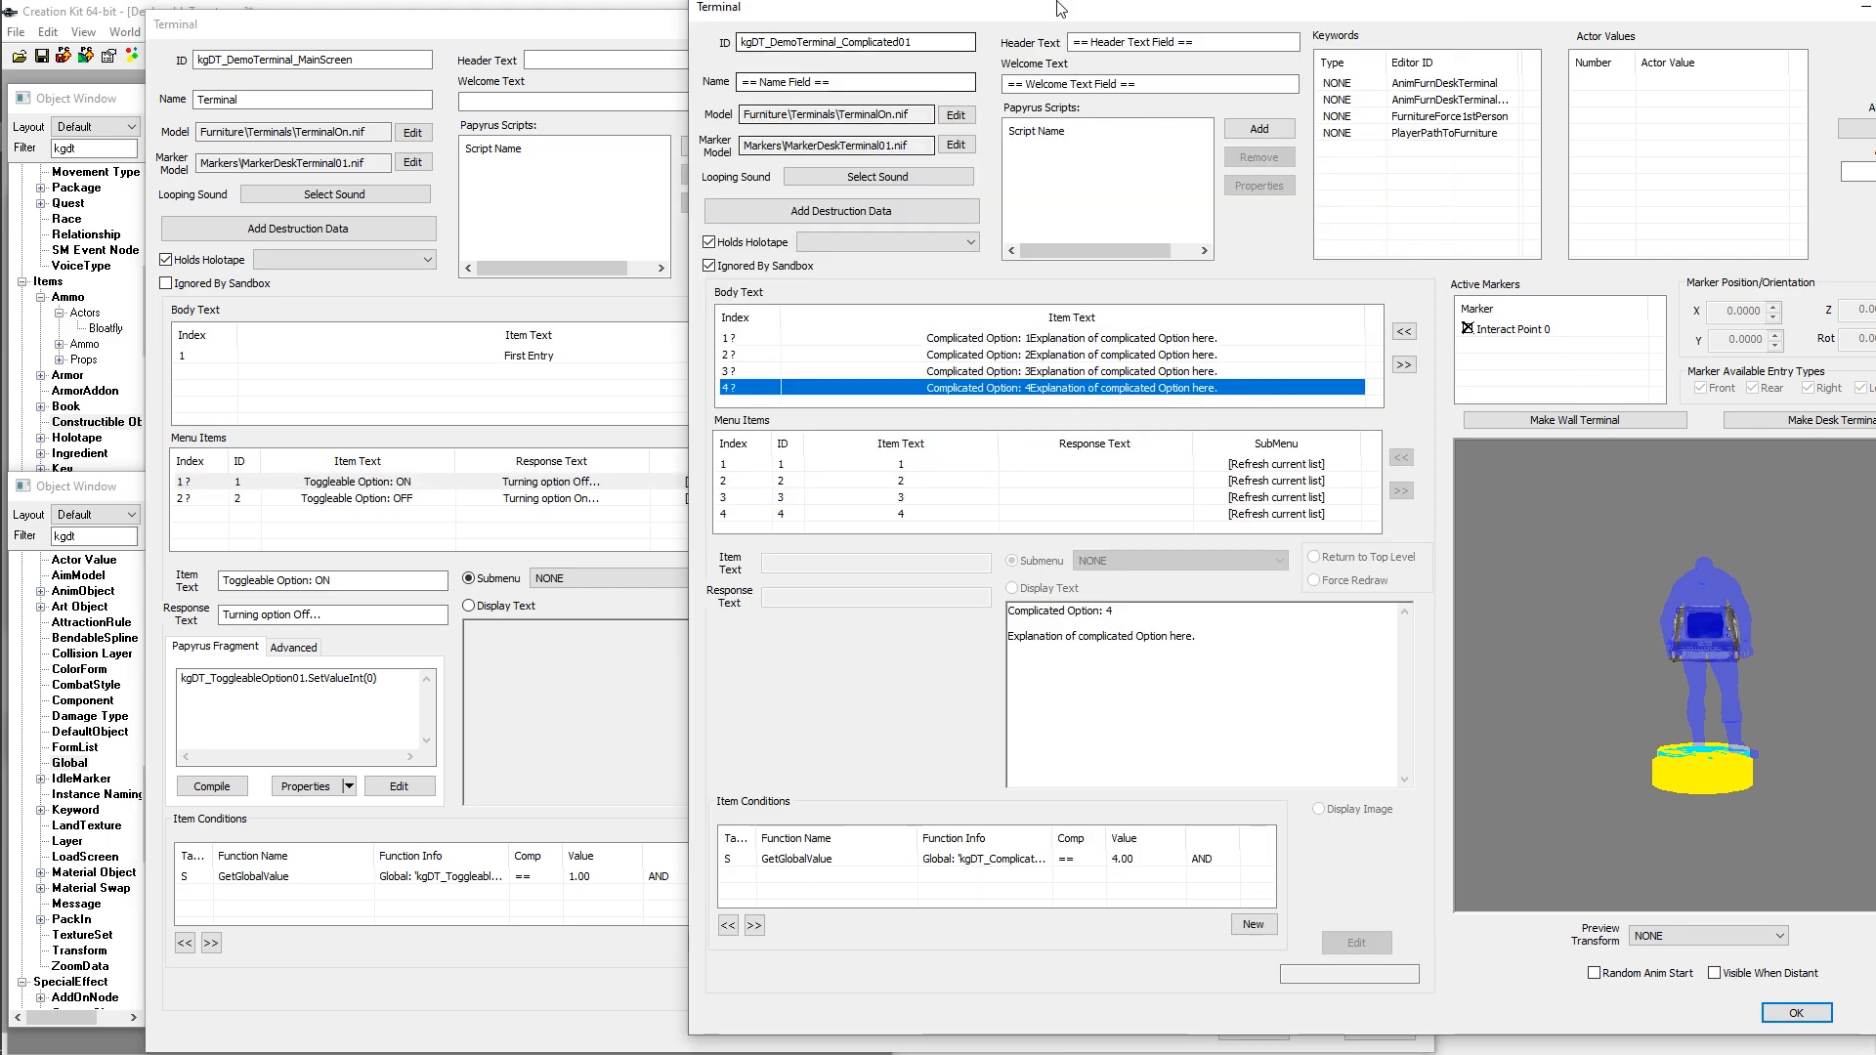
Step: Accept the Complicated01 terminal and add a third menu item with the text "Complicated Option" to the main screen terminal
left_click(1802, 1015)
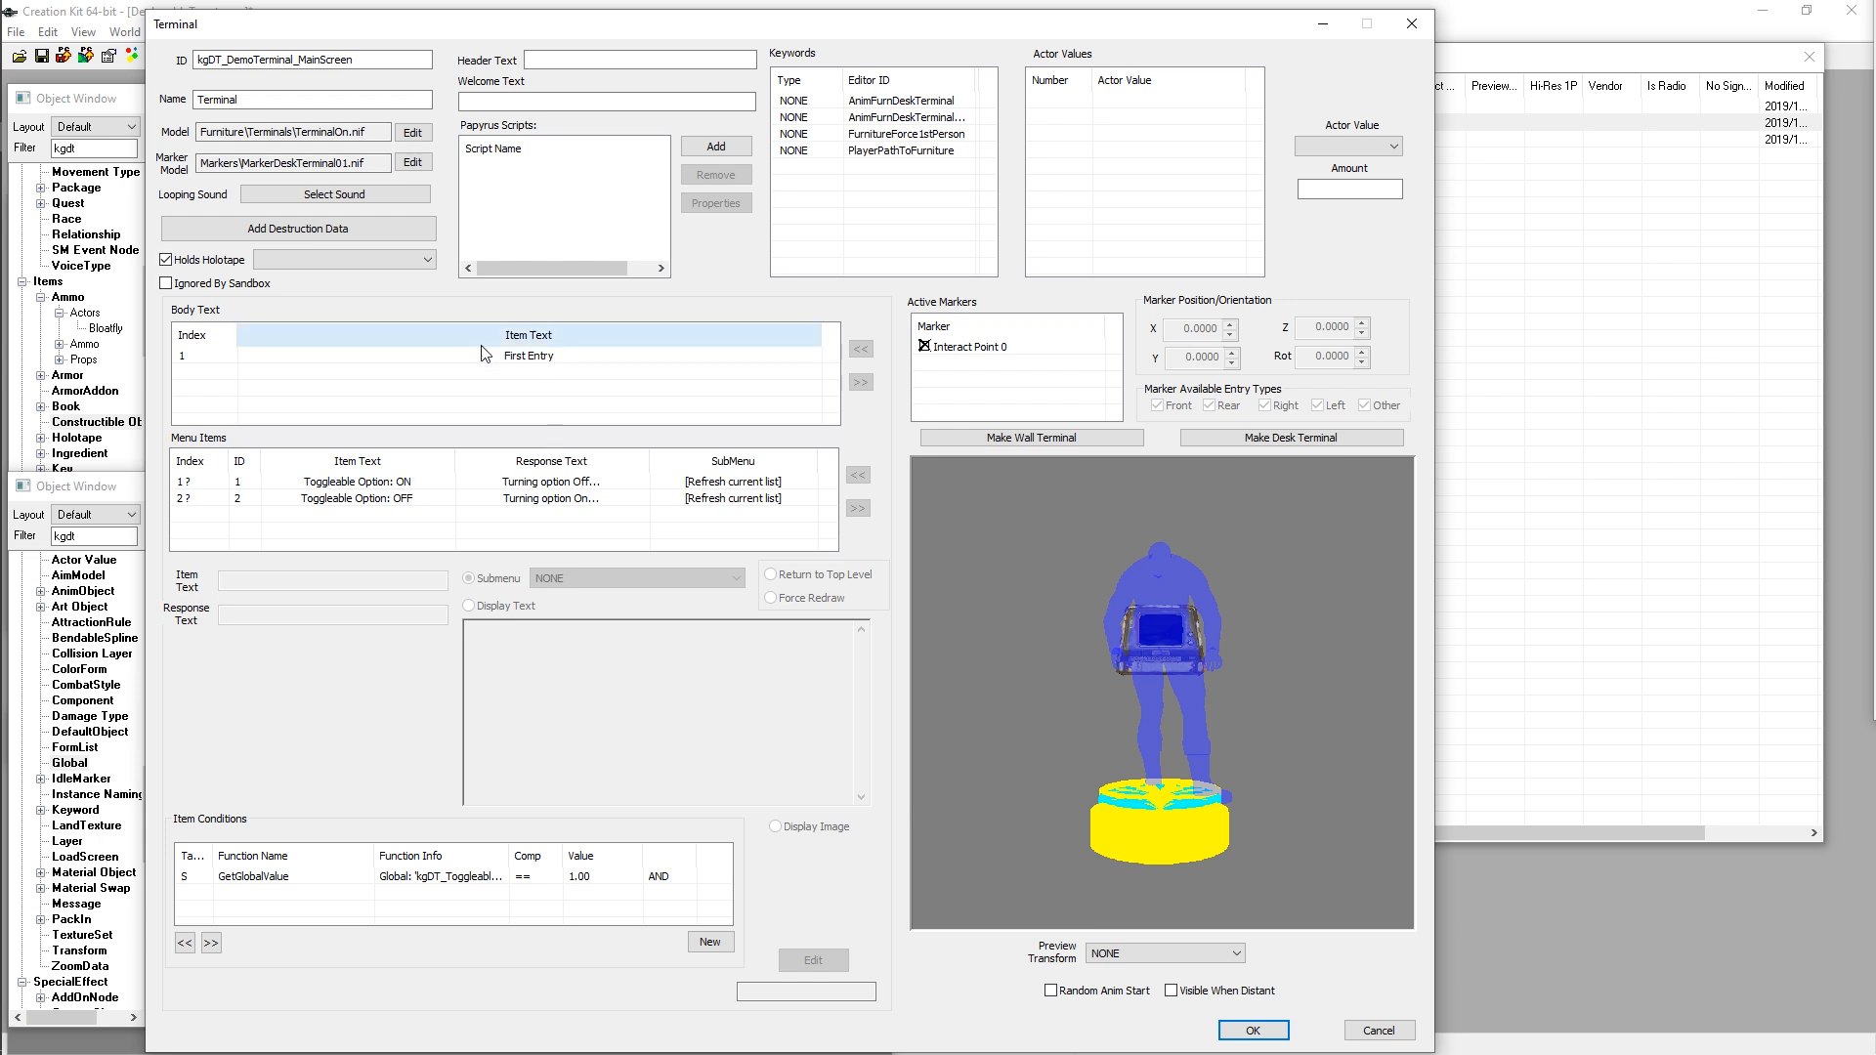
right_click(344, 543)
left_click(364, 553)
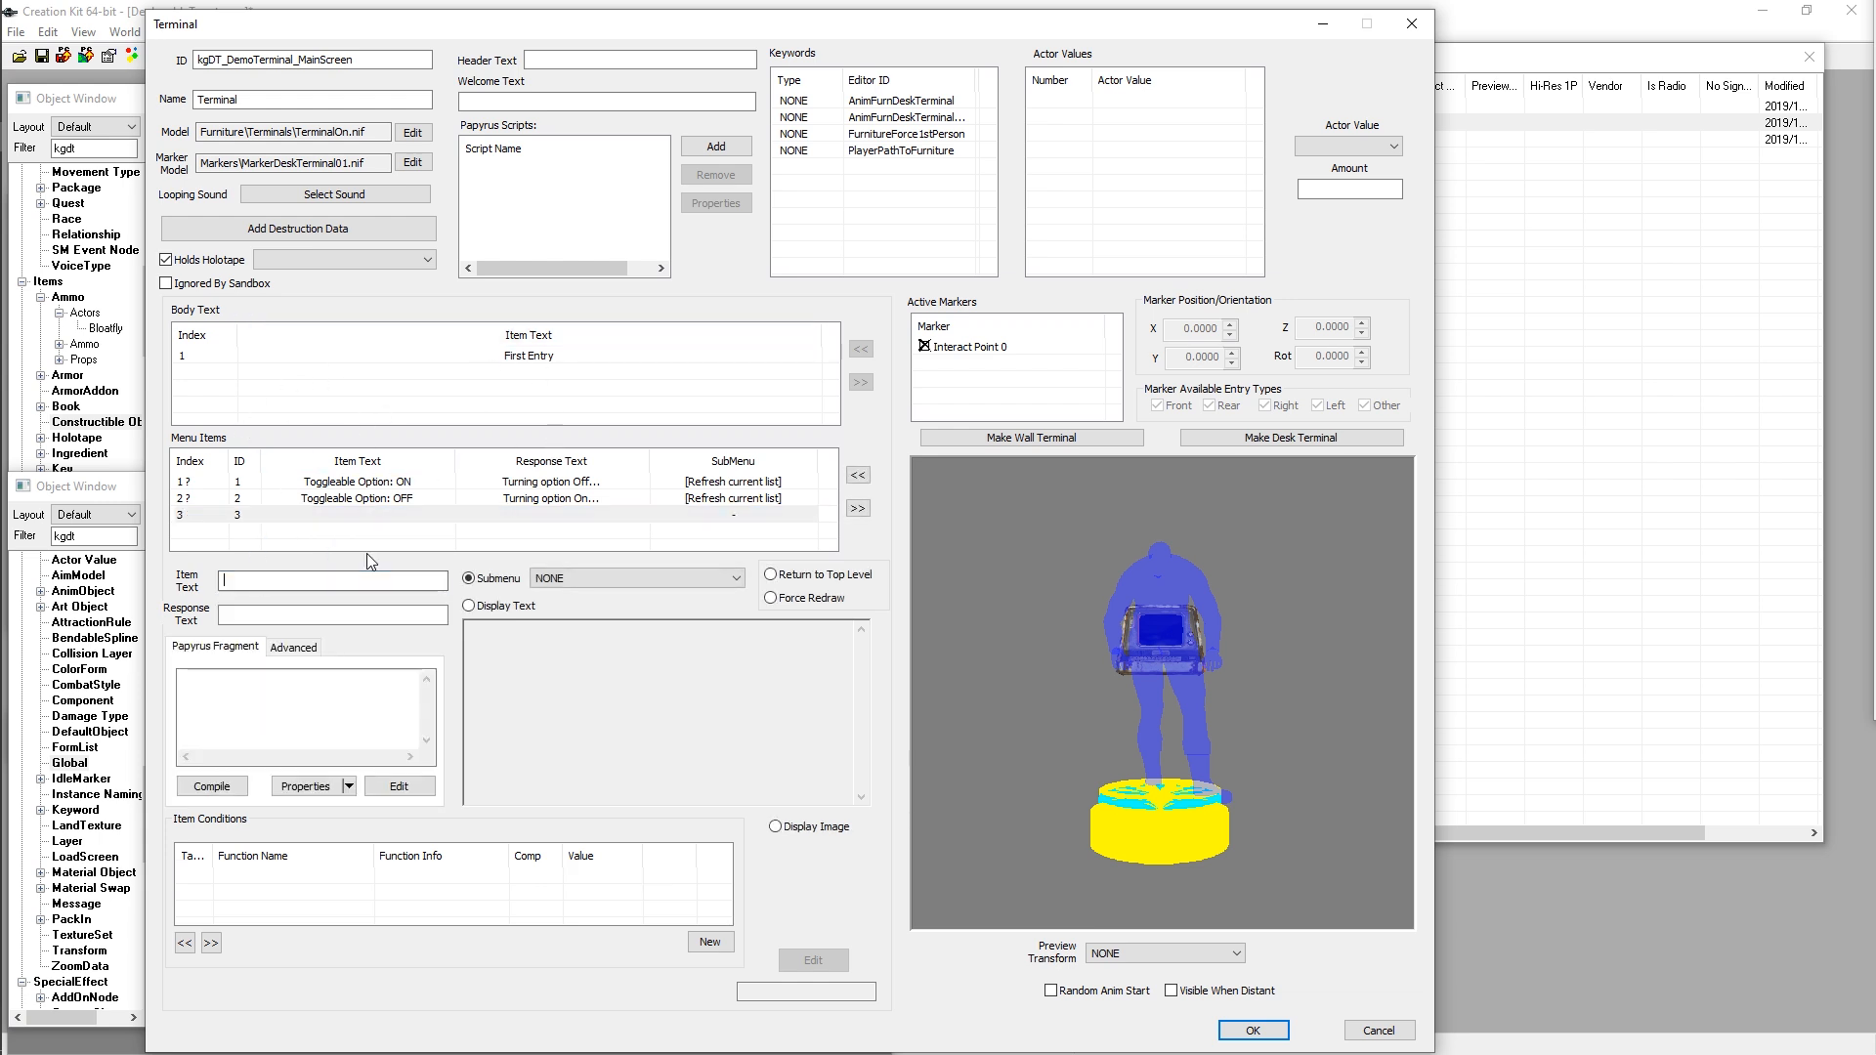
left_click_drag(511, 21, 812, 50)
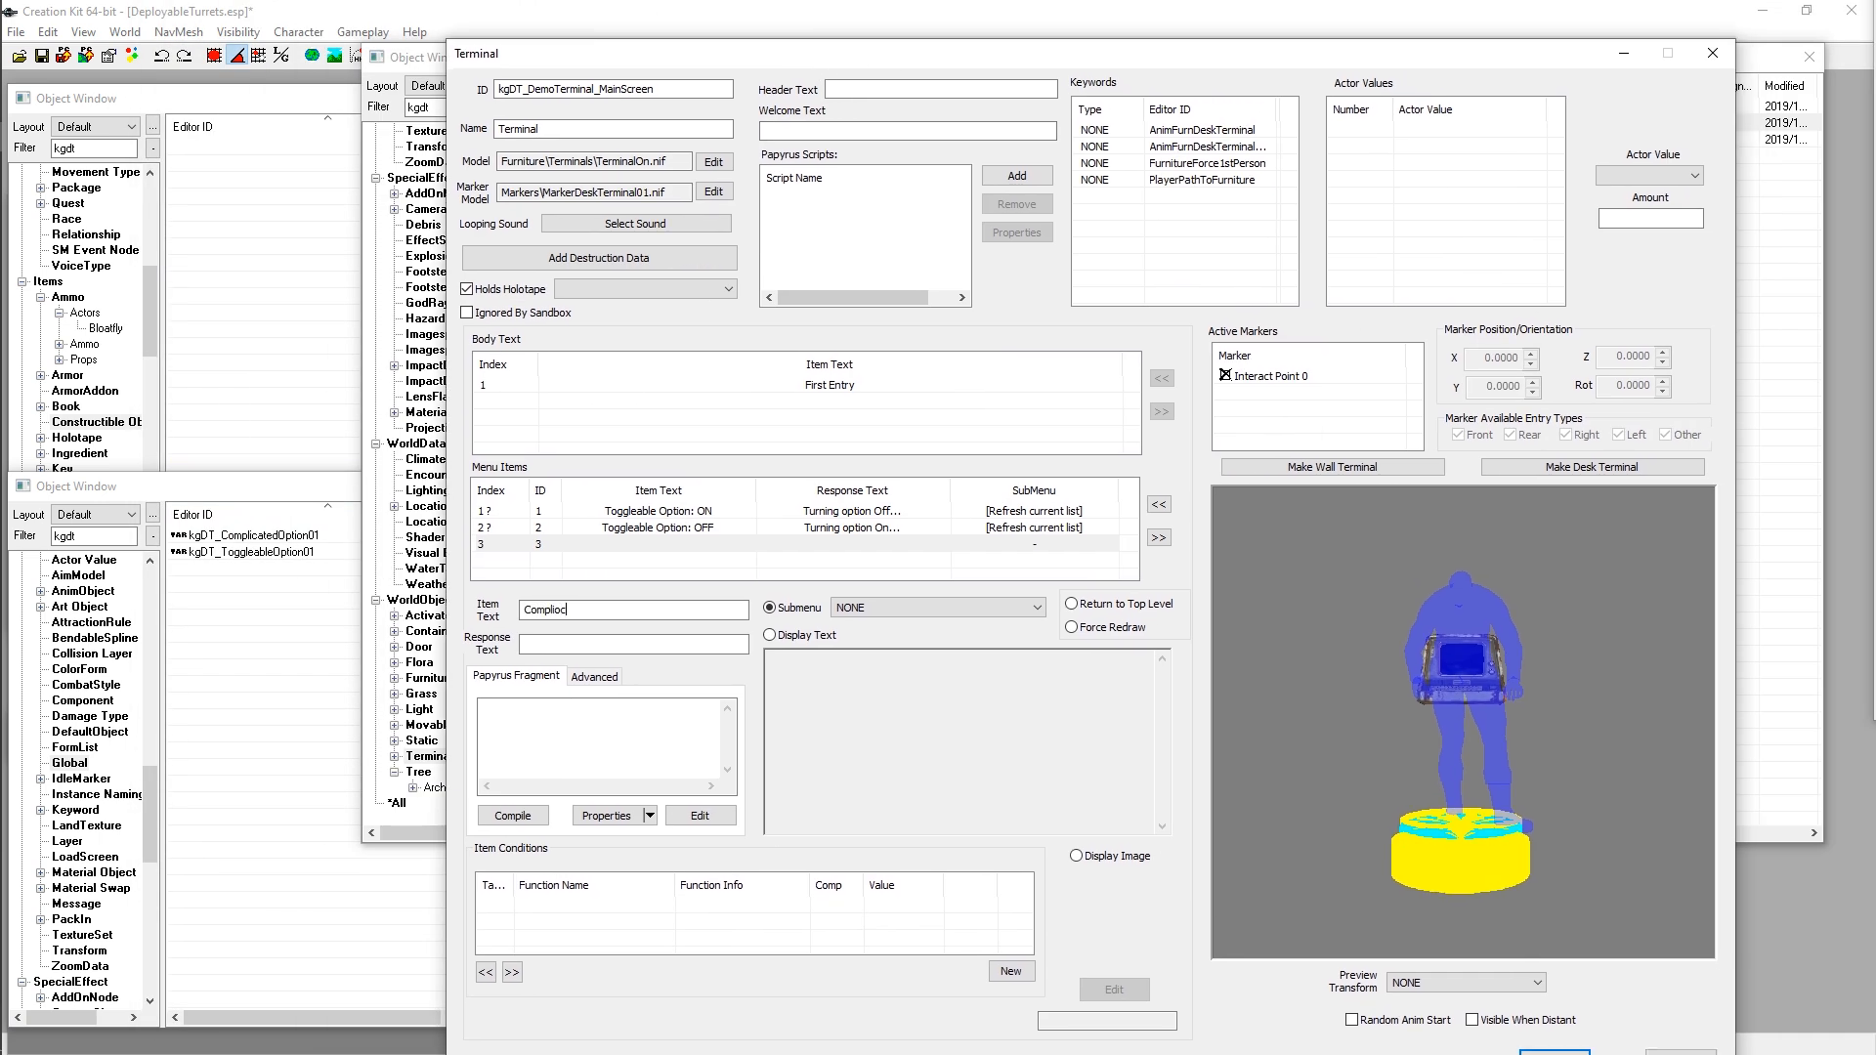
type("Complicated Option")
Step: Set the Complicated Option menu item's submenu to kgDT_DemoTerminal_Complicated01
left_click(899, 611)
key("k")
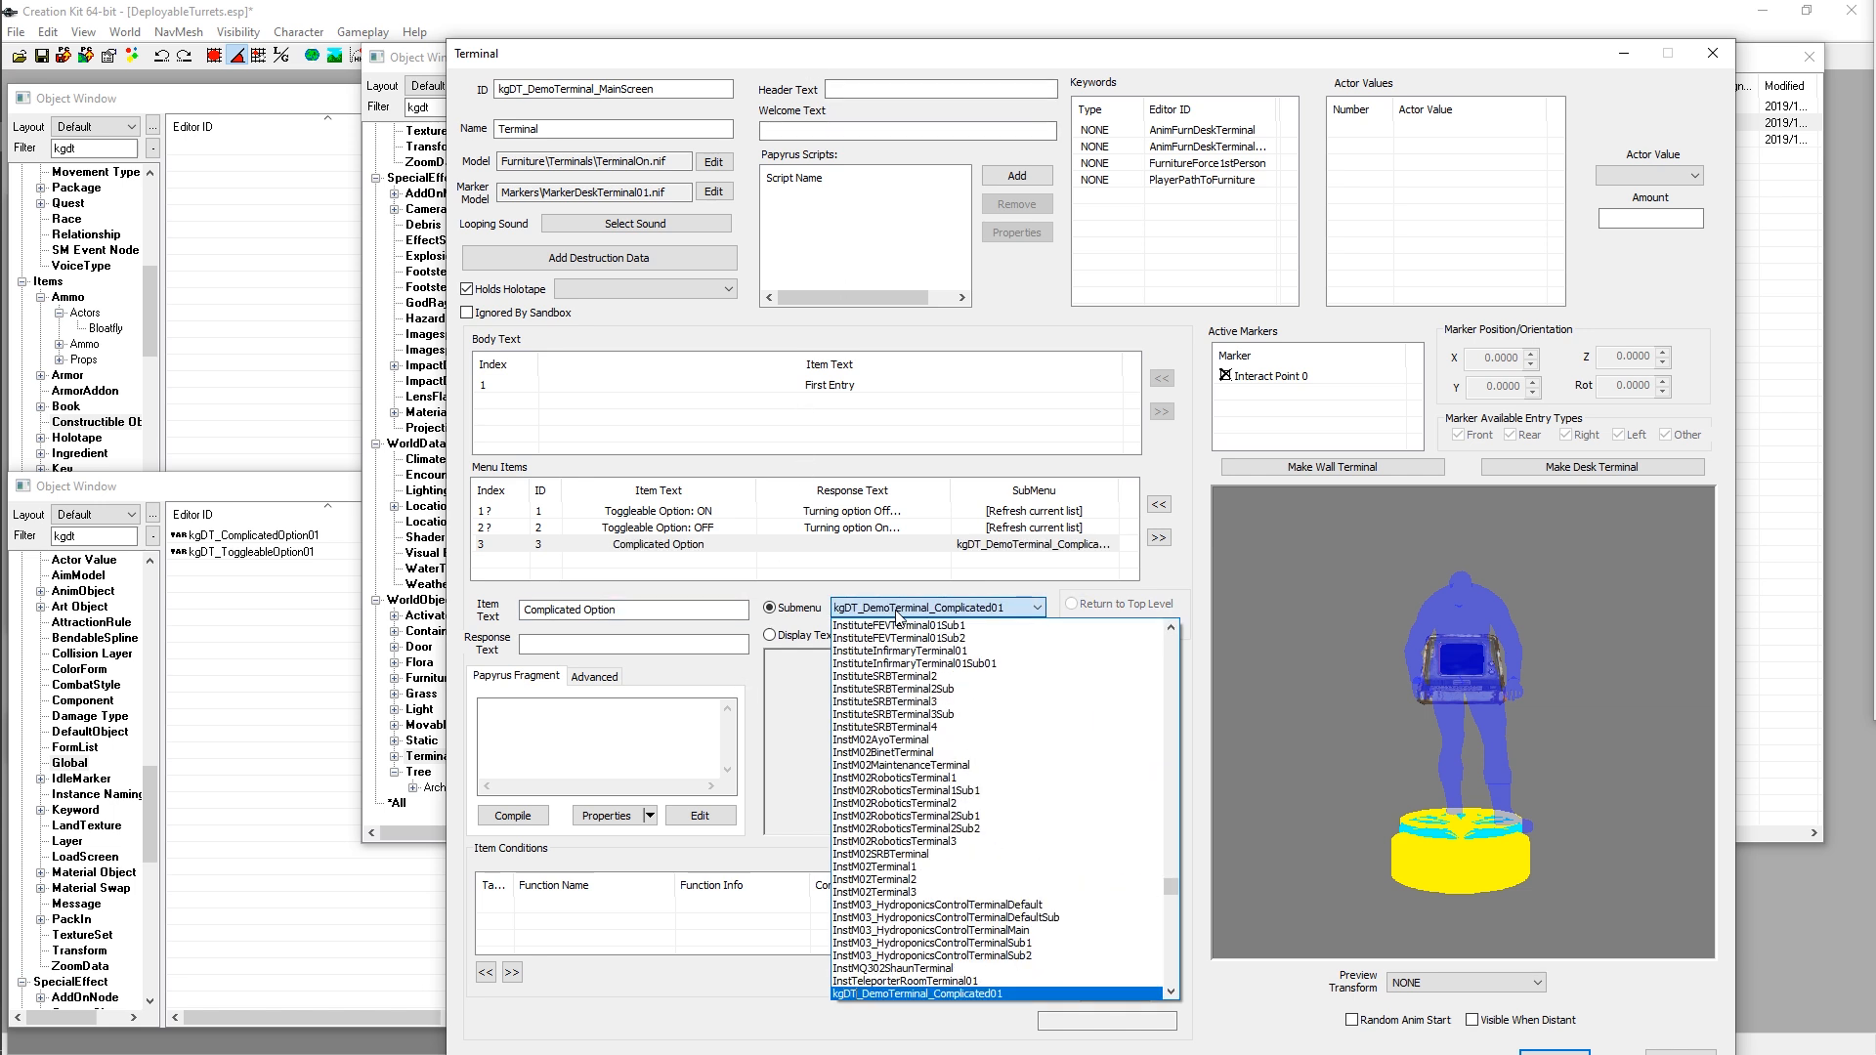
left_click(896, 611)
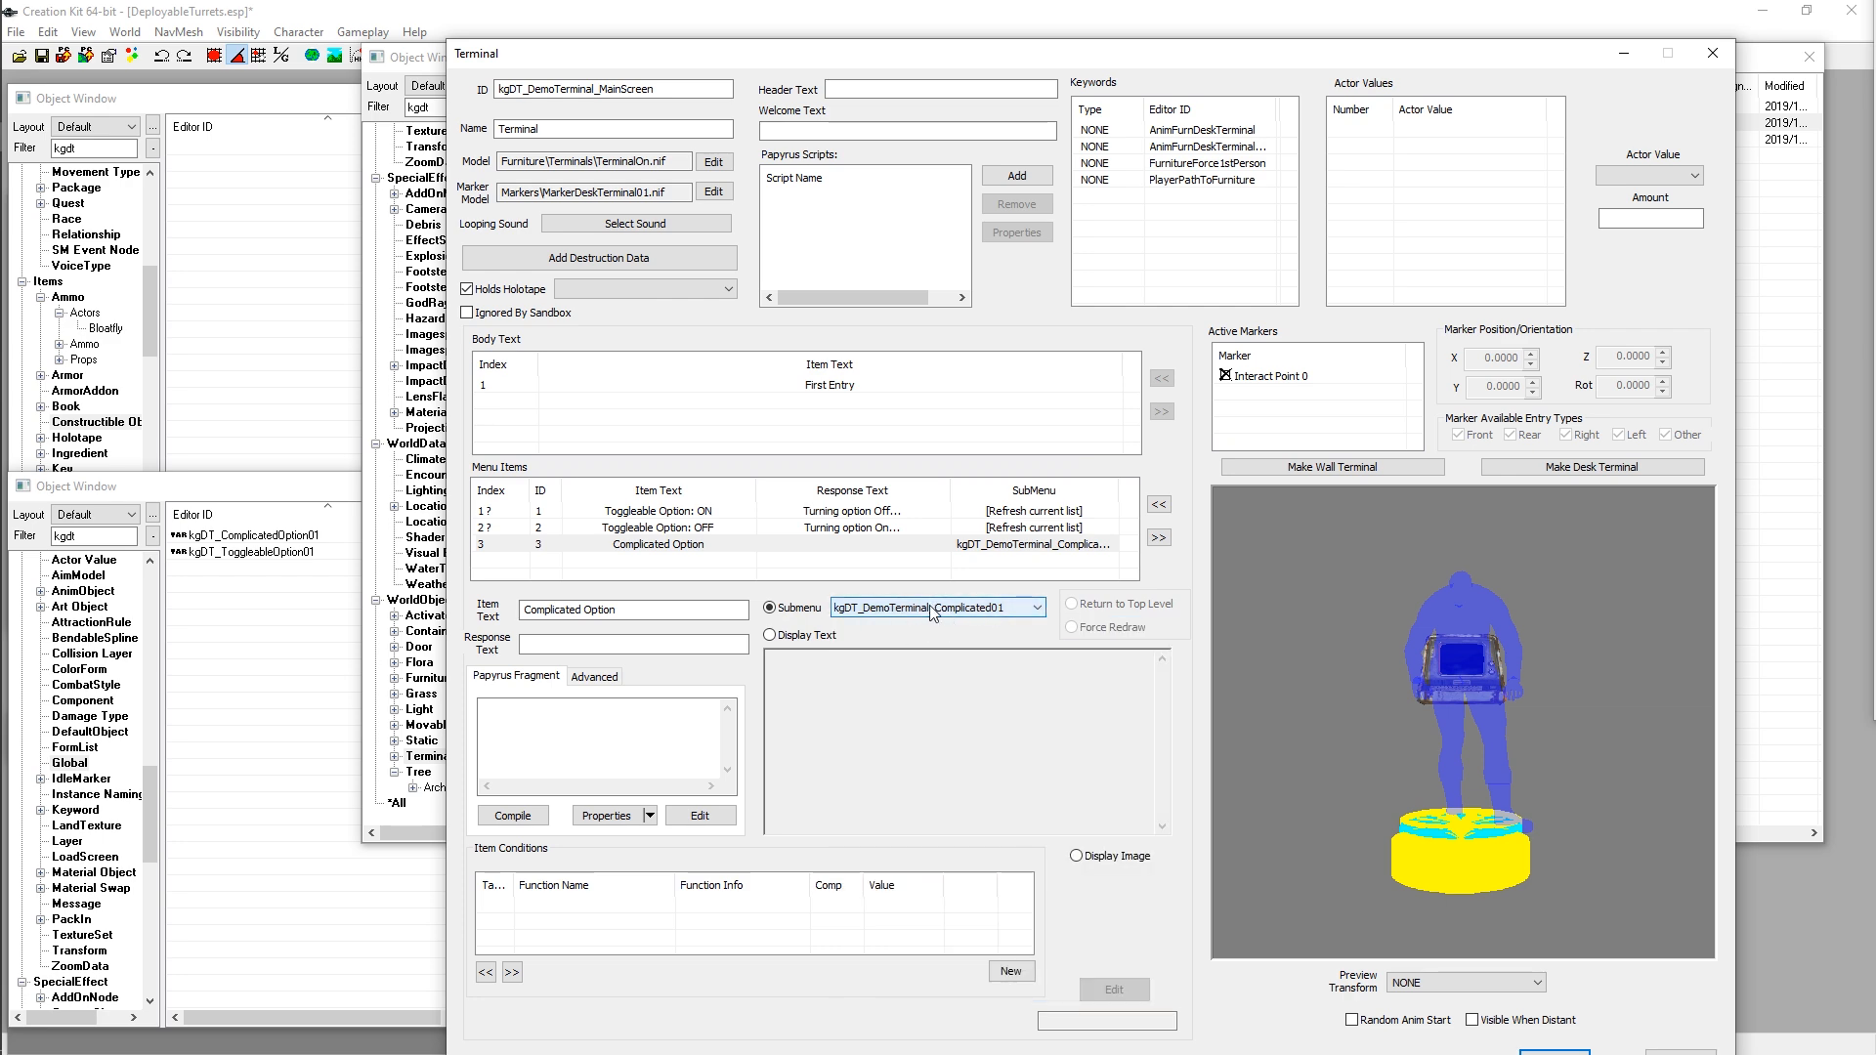
Step: Open the linked kgDT_DemoTerminal_Complicated01 terminal for a look, cancel it and return to the main screen terminal
left_click_drag(1062, 55, 905, 187)
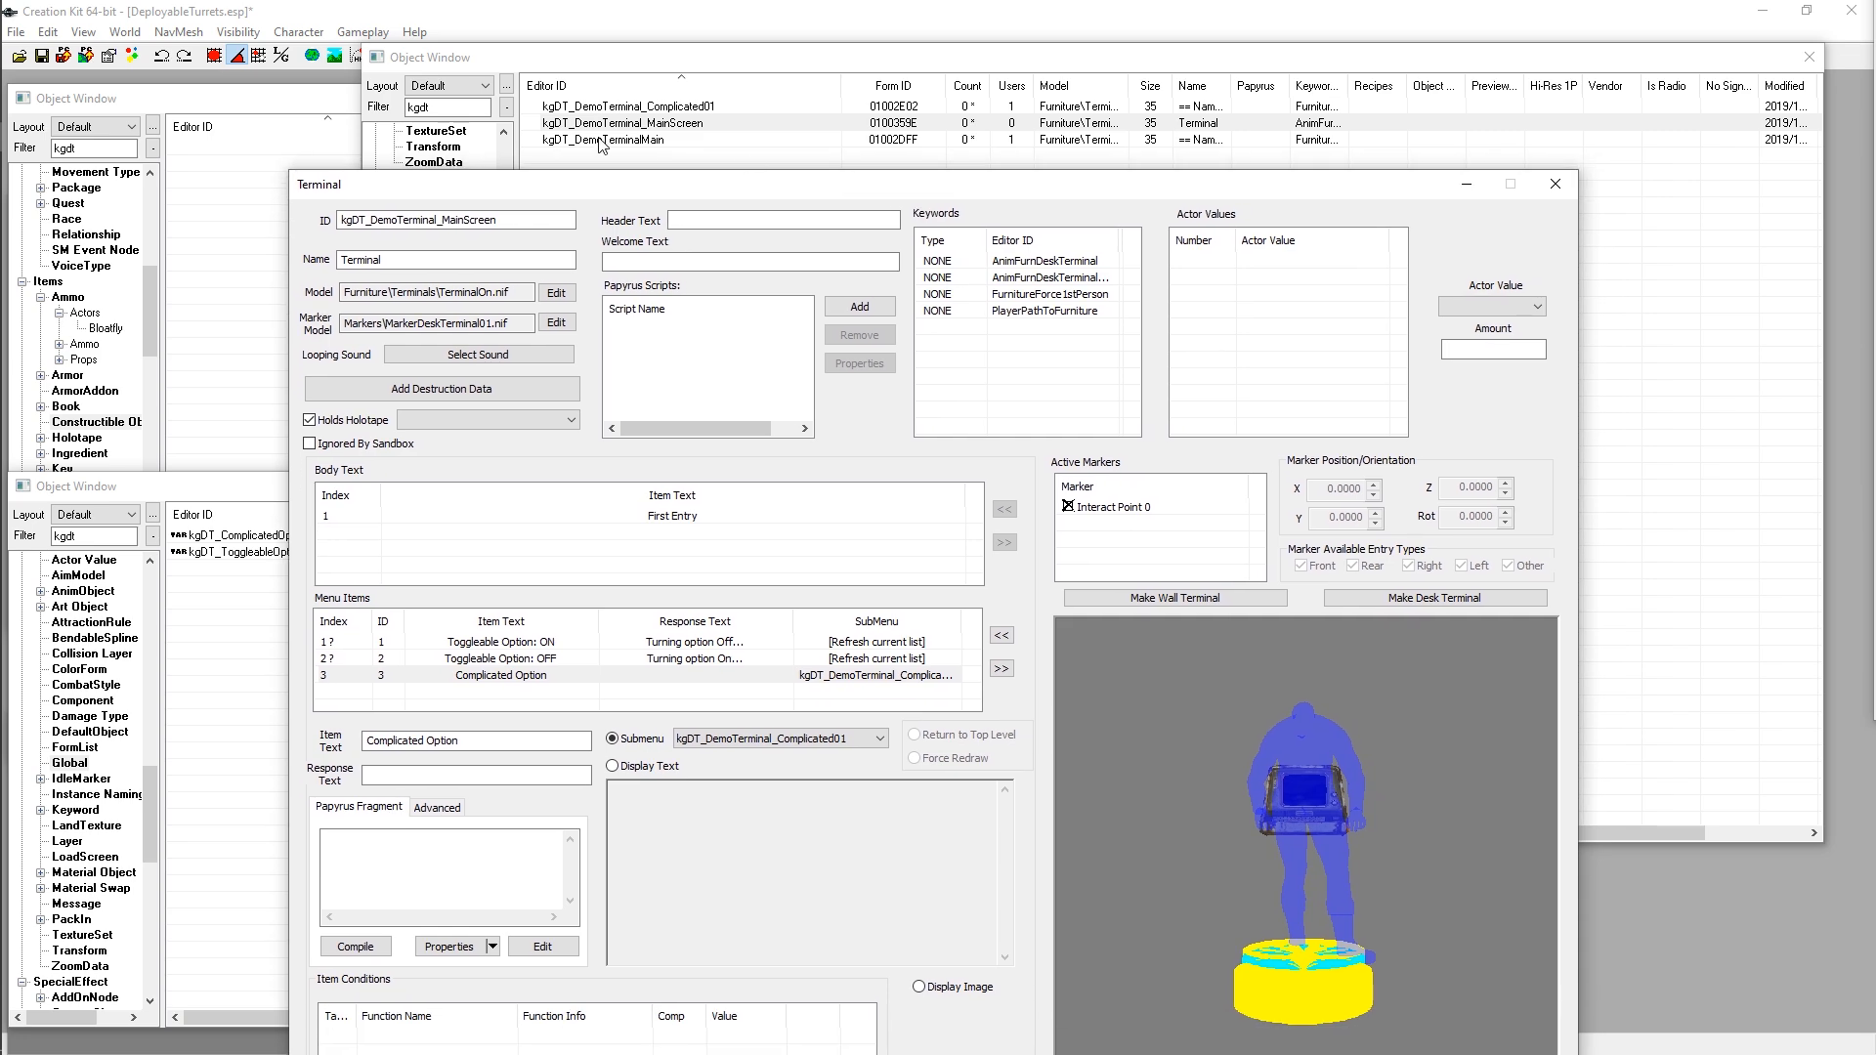
double_click(651, 110)
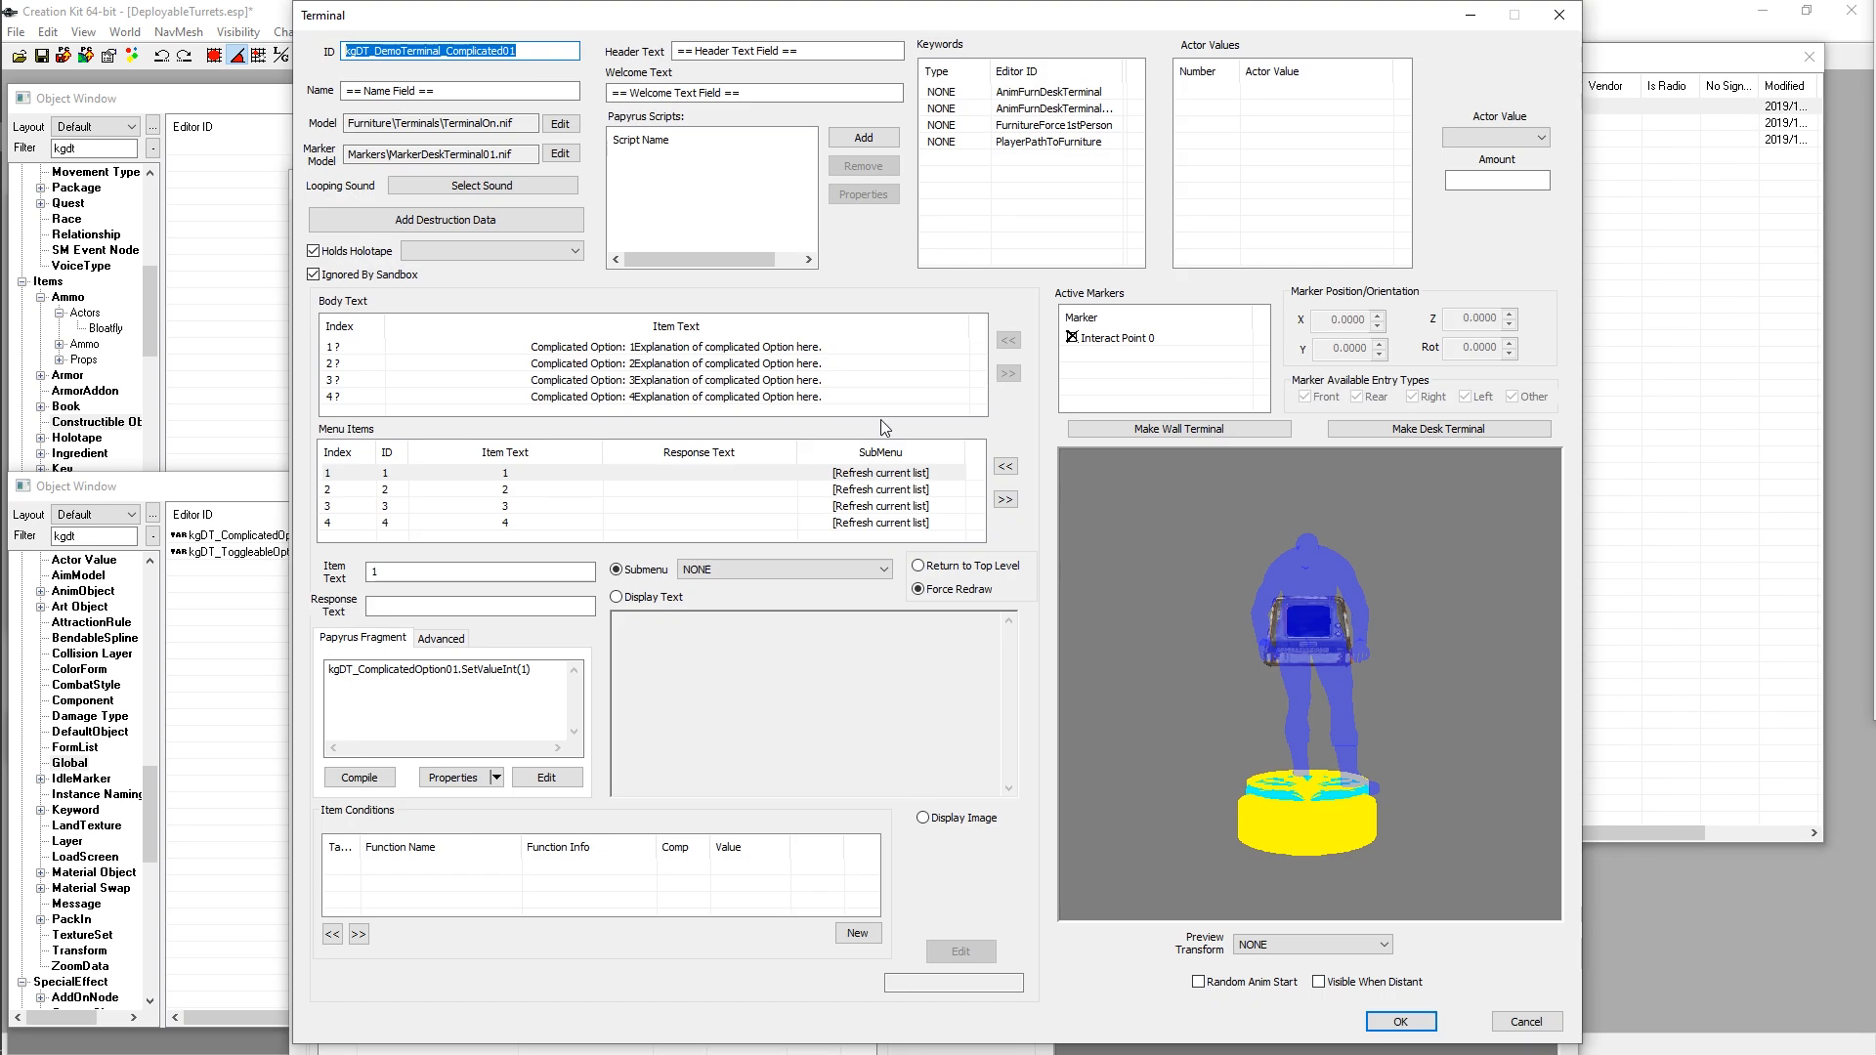
left_click(1533, 1026)
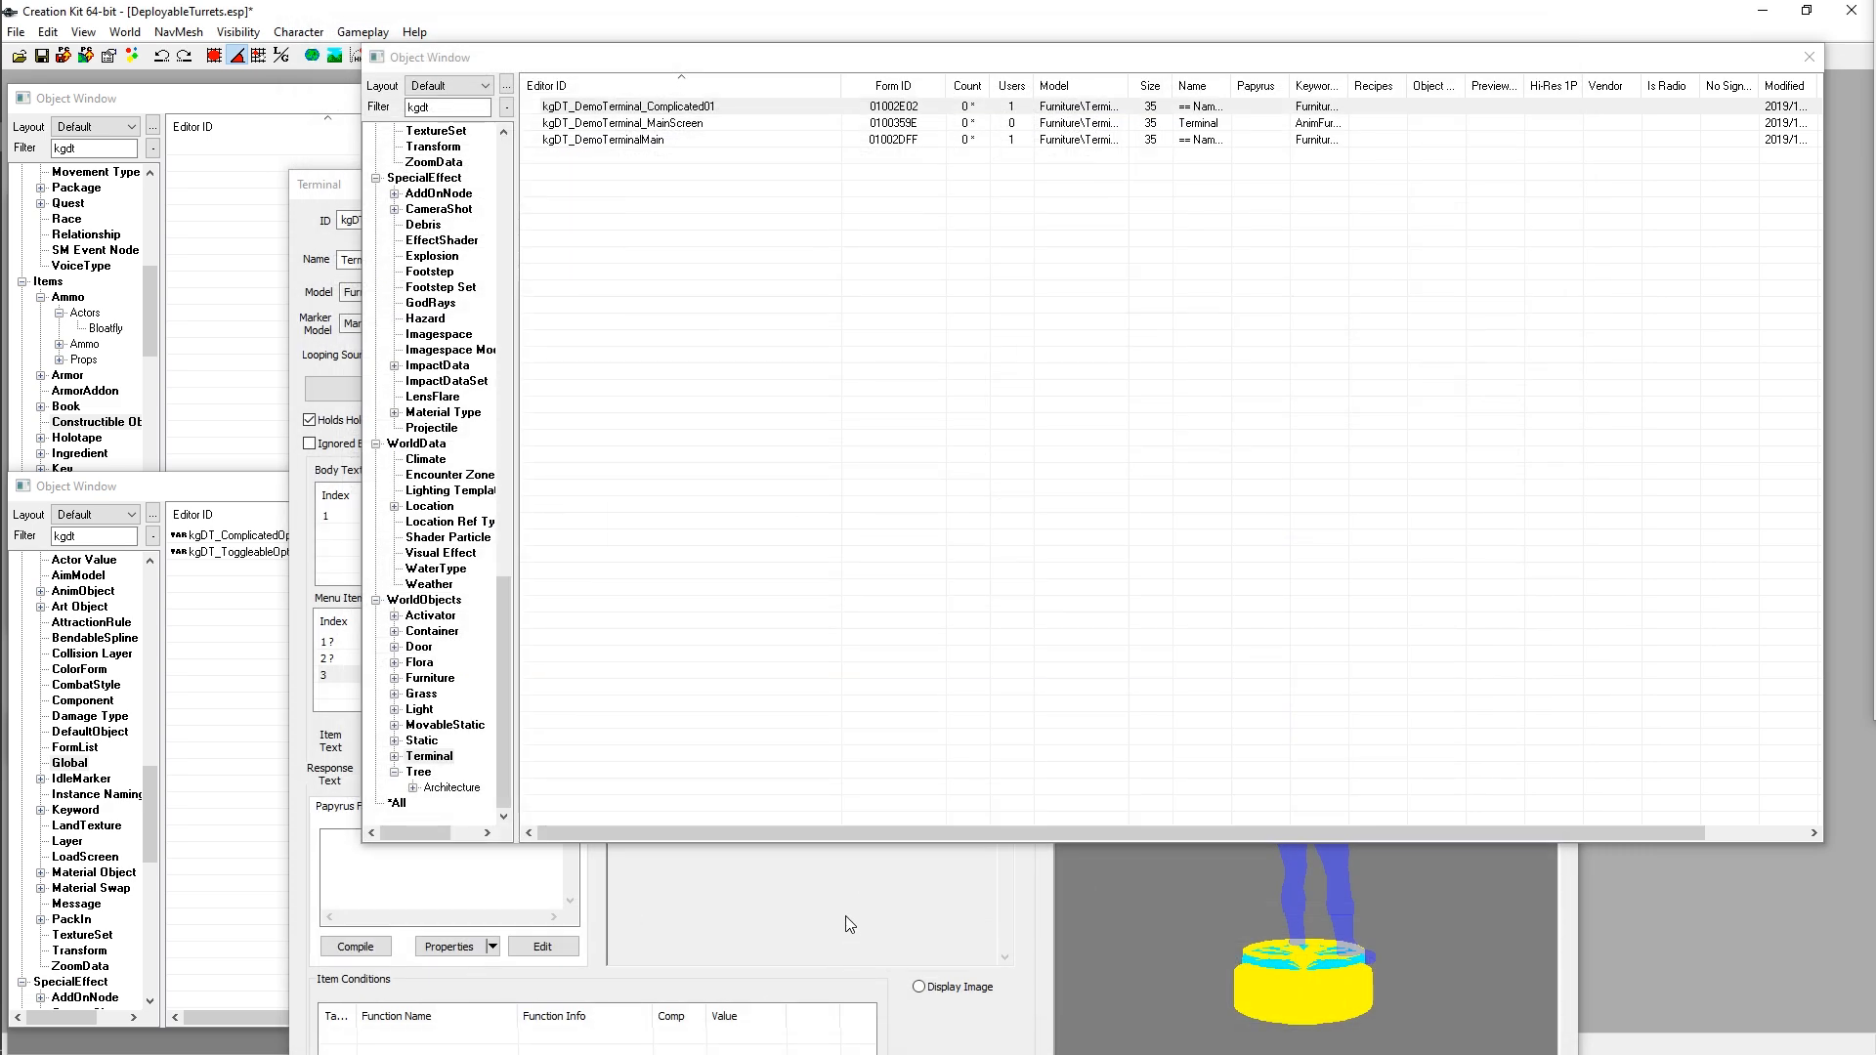
left_click(823, 946)
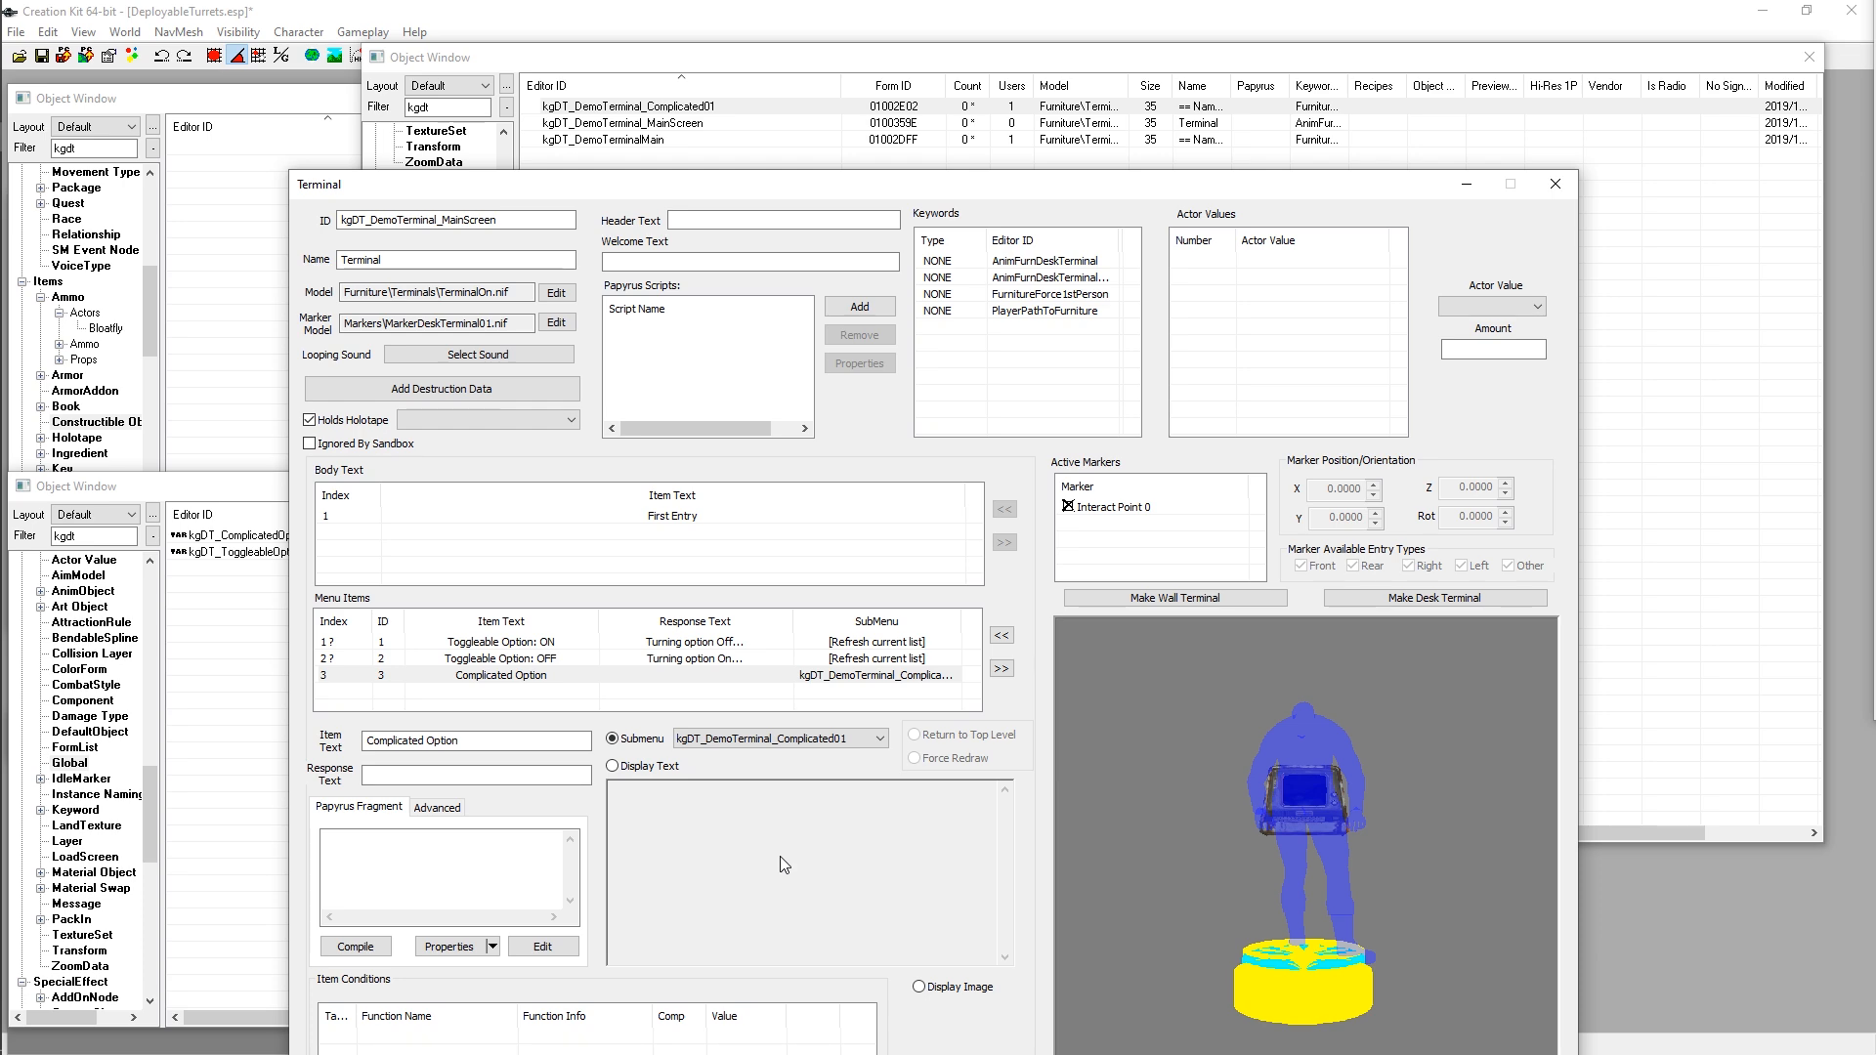
Step: Reopen the kgDT_DemoTerminal_Complicated01 terminal and check the fragments and Force Redraw setting of menu items 1 and 2
left_click(661, 111)
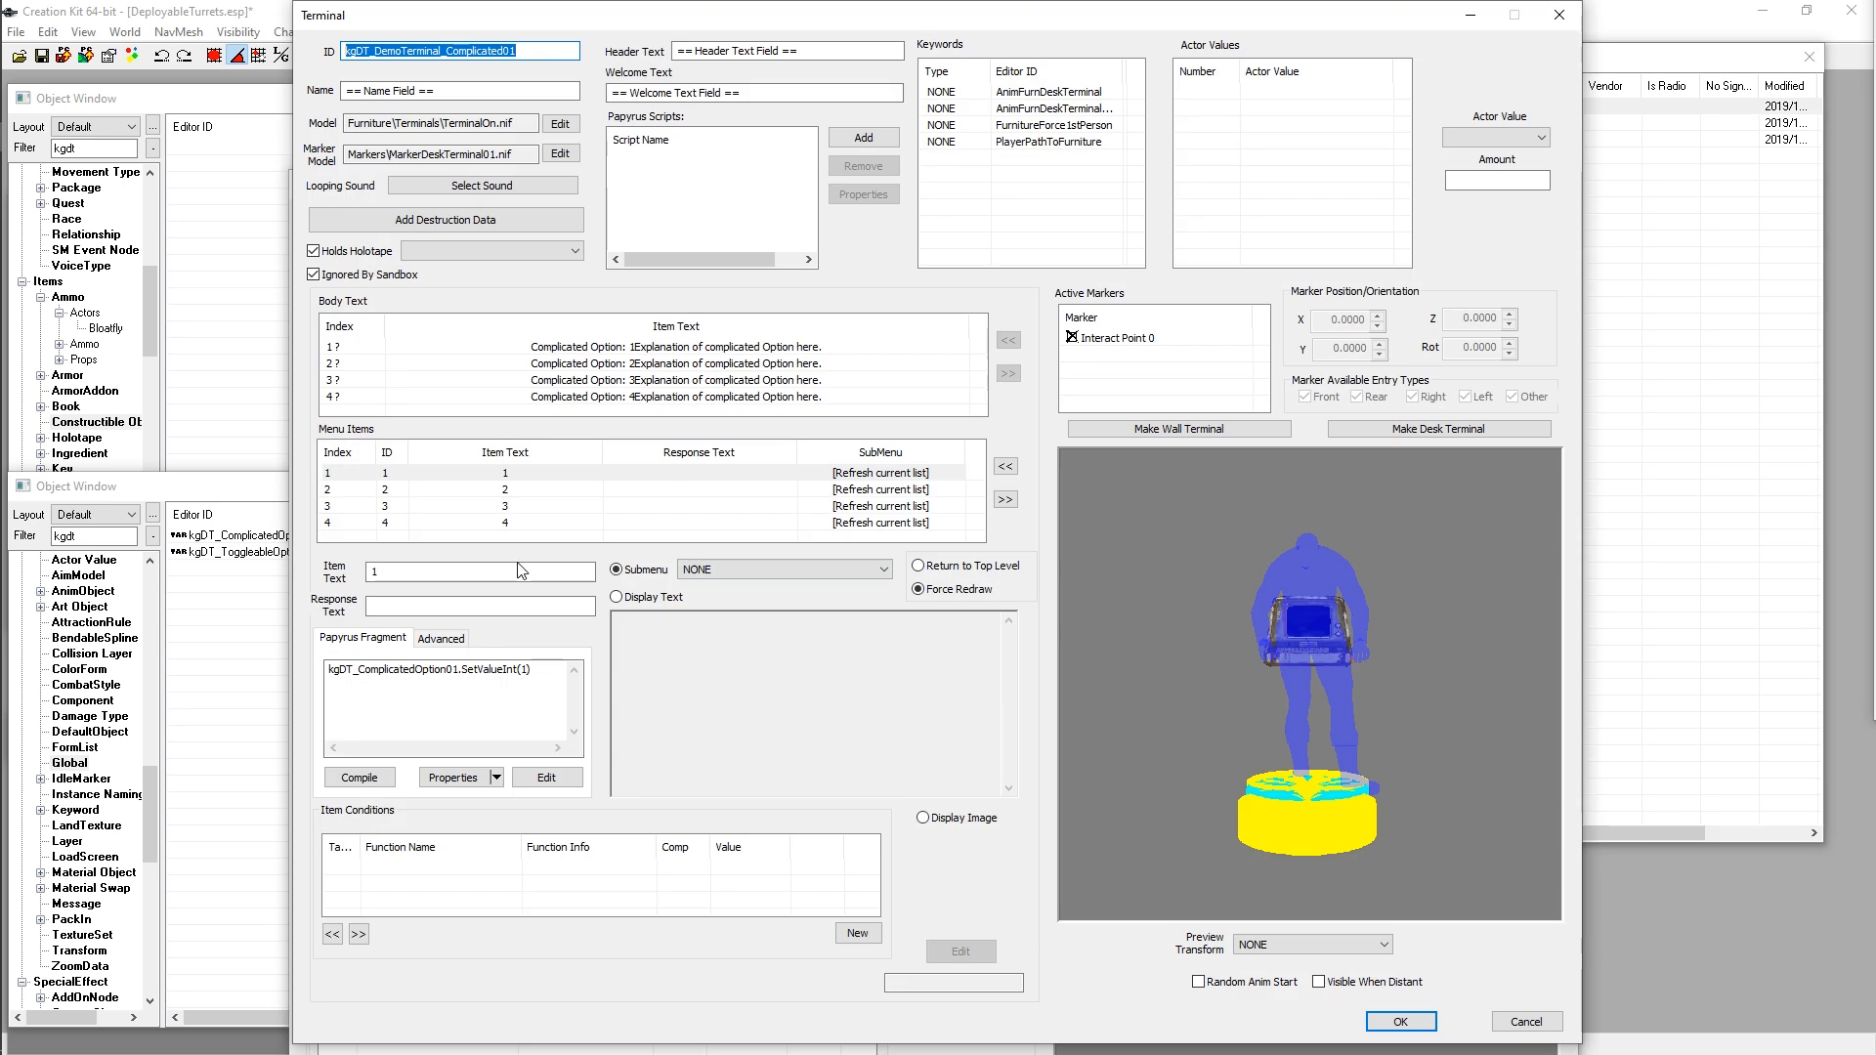
left_click(514, 488)
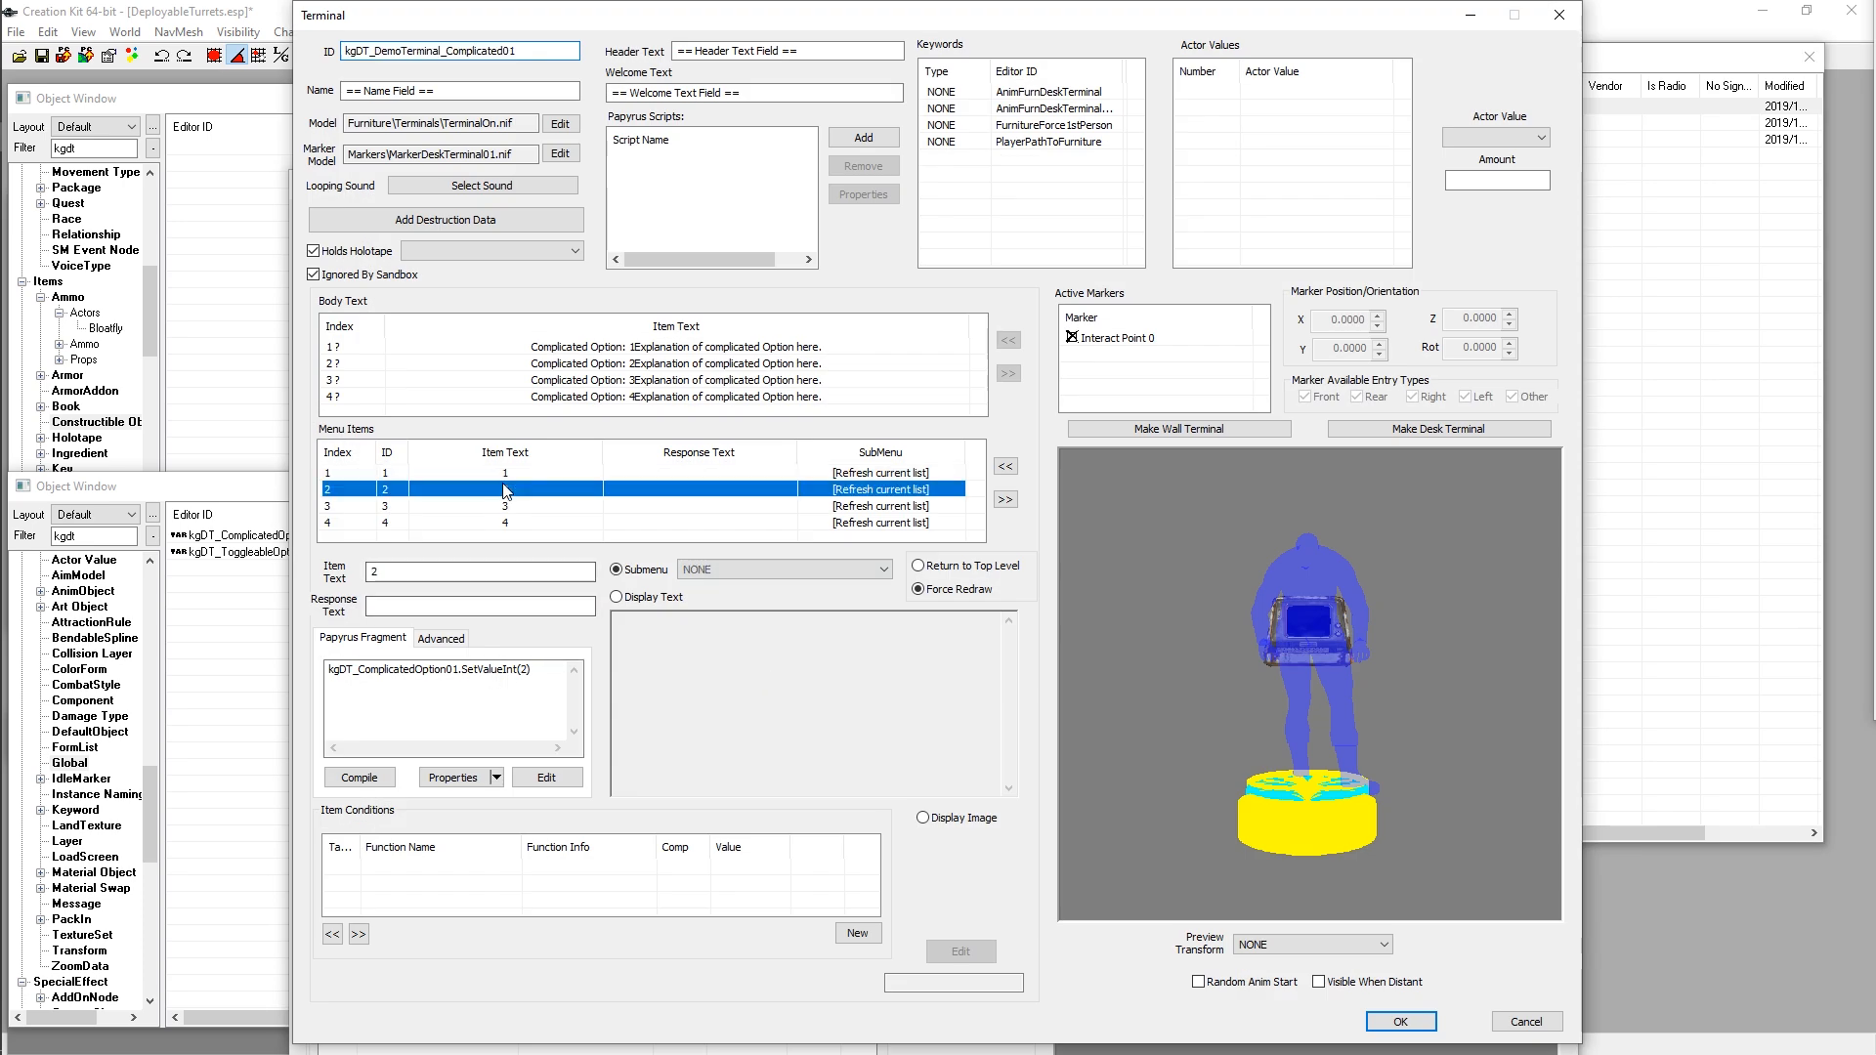
left_click(508, 473)
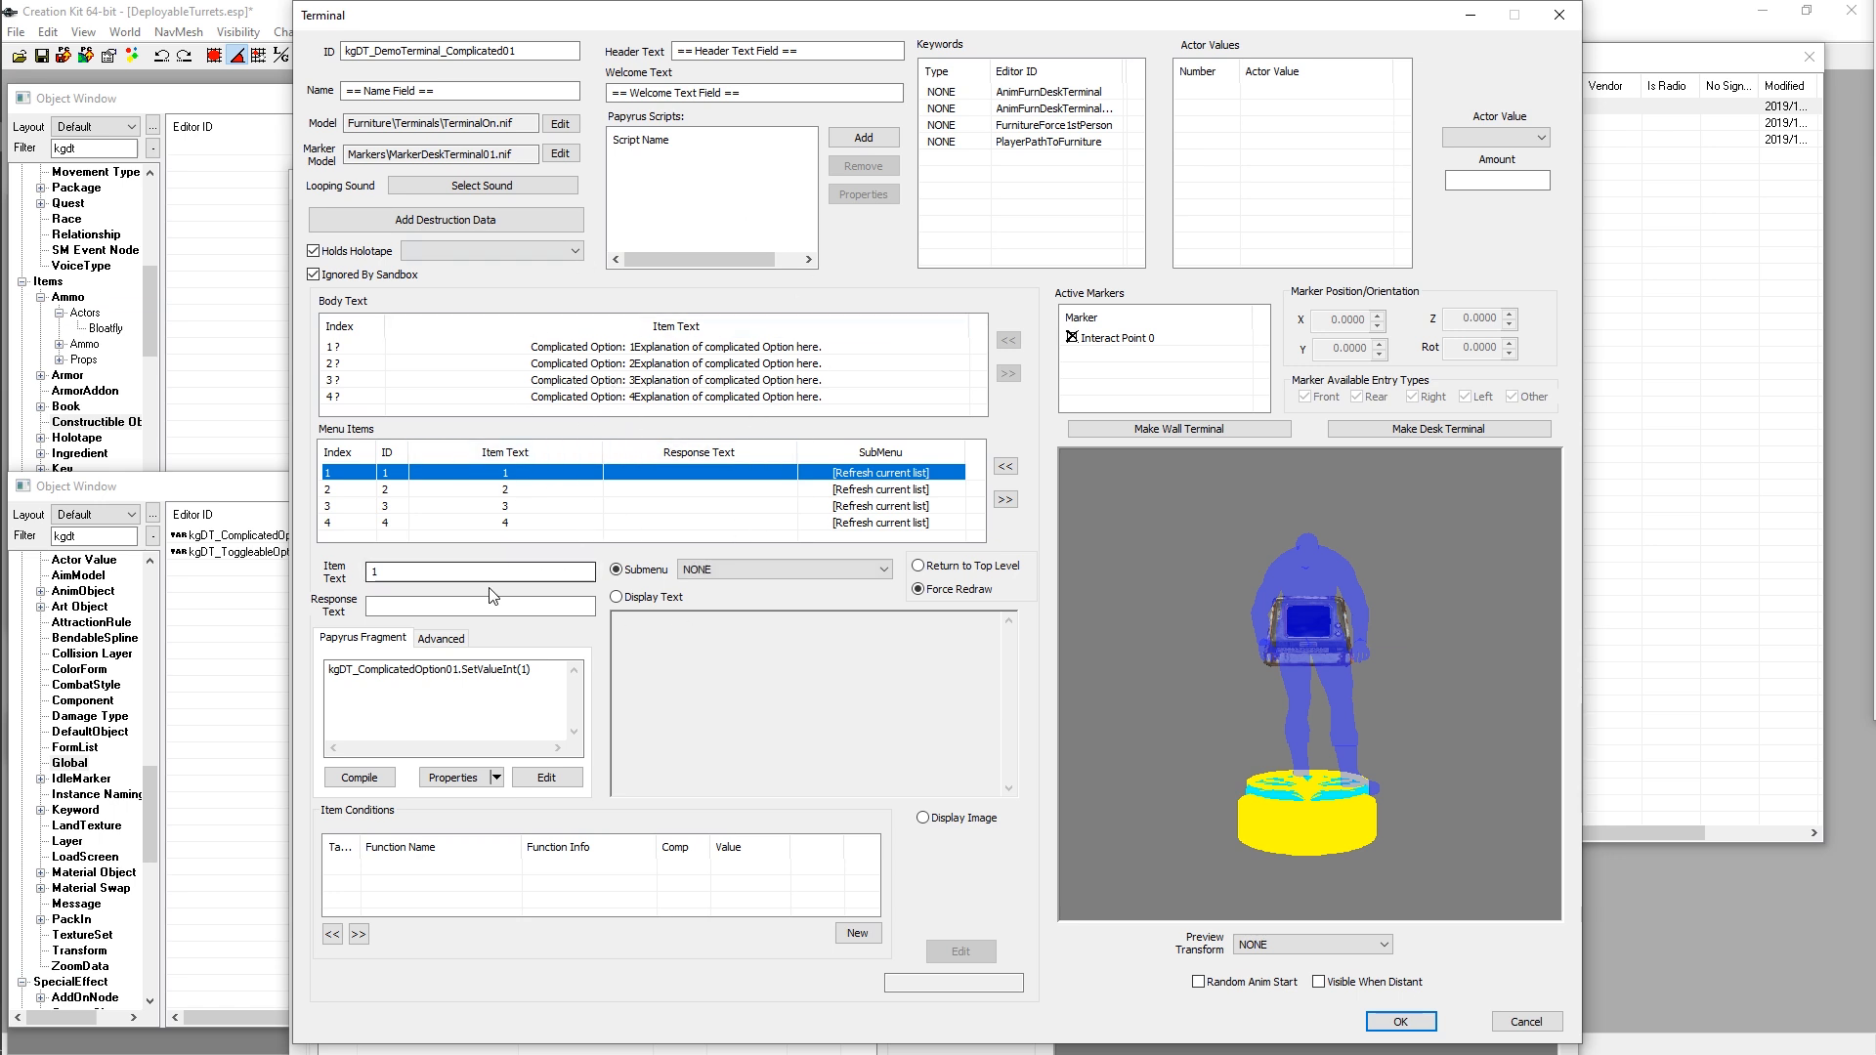
left_click(958, 592)
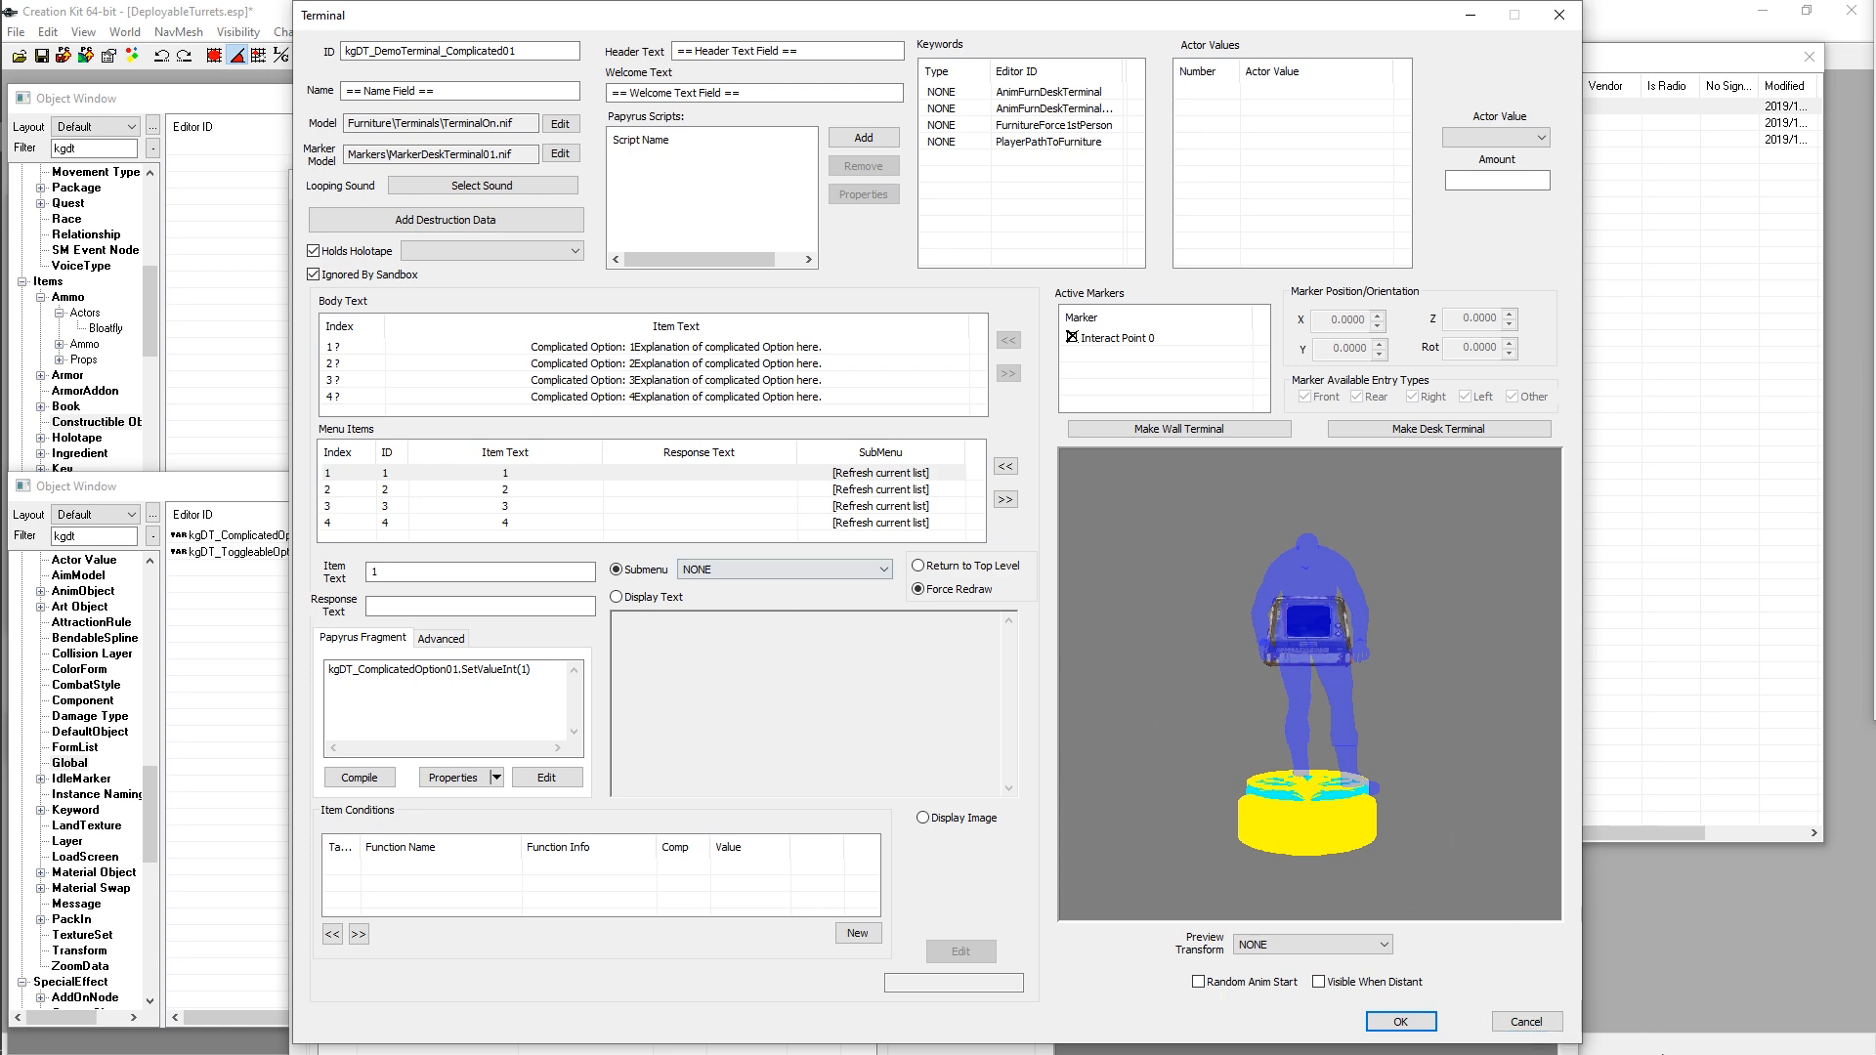
Step: Cancel the kgDT_DemoTerminal_Complicated01 terminal and return to the kgDT_DemoTerminal_MainScreen terminal
left_click(1525, 1022)
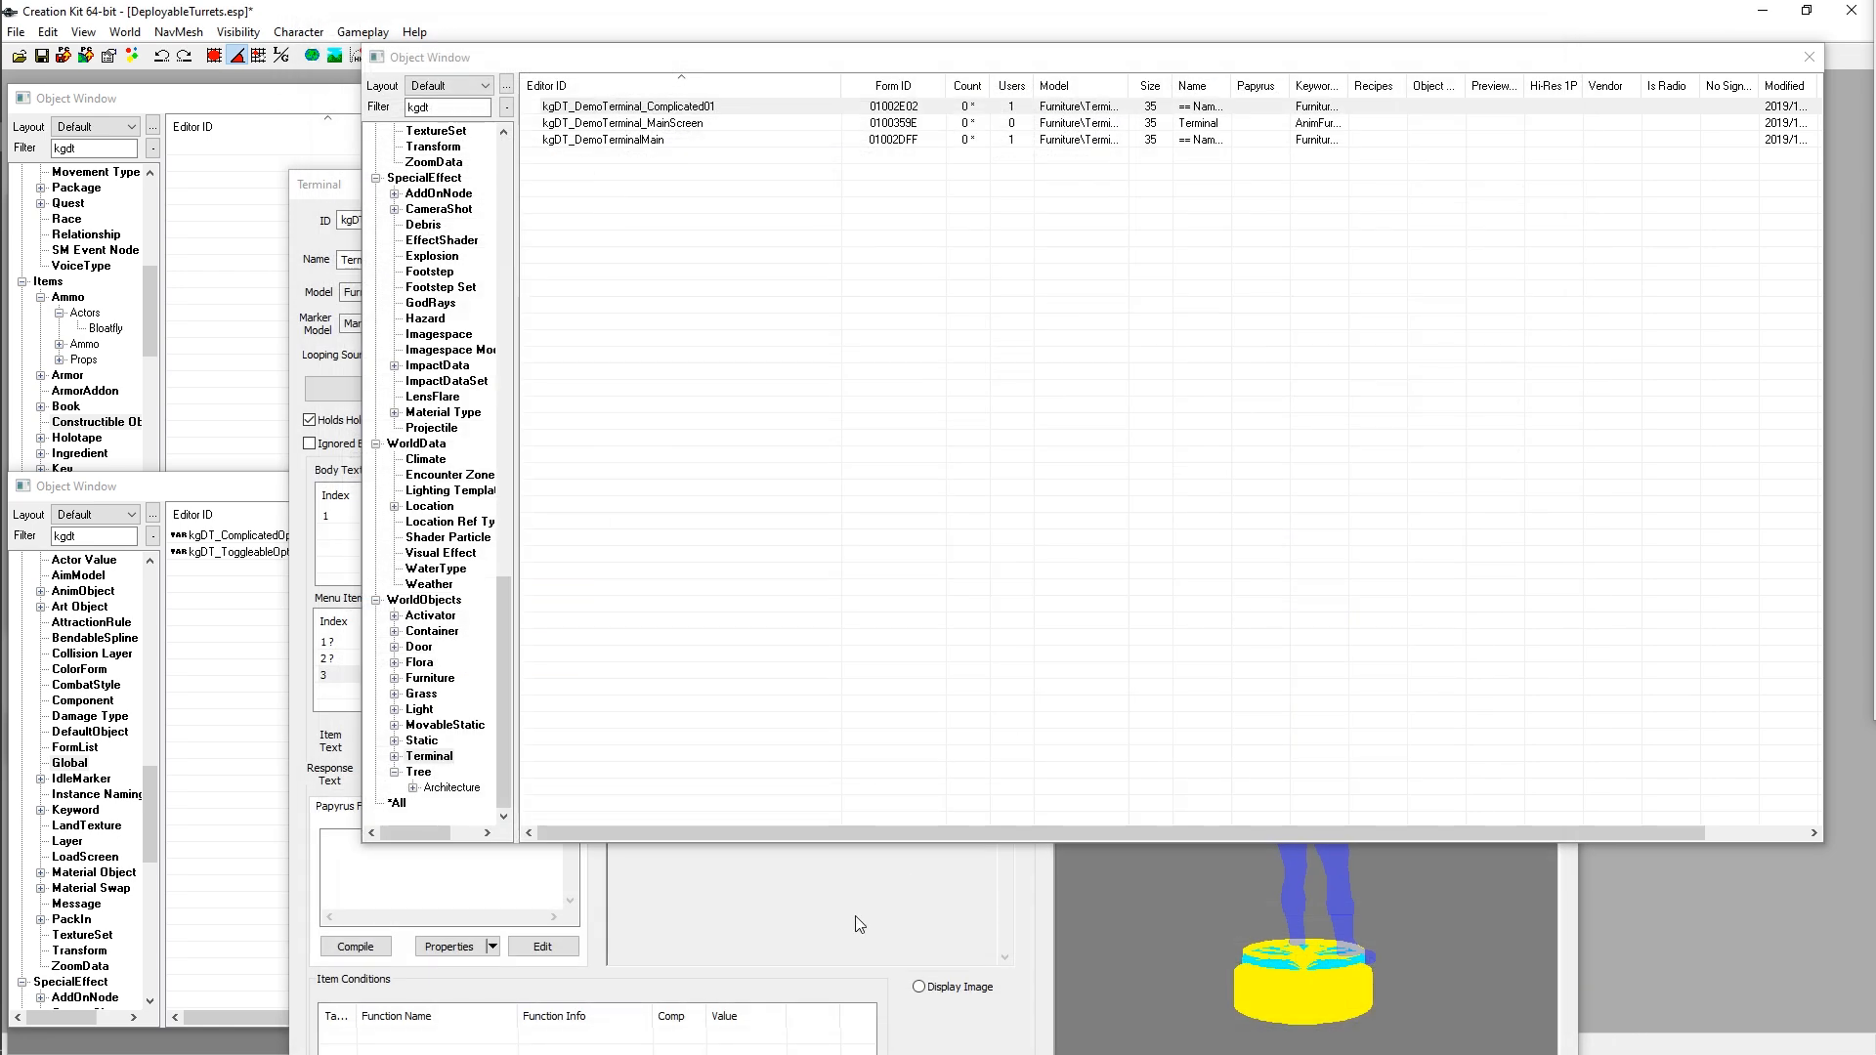
left_click(856, 924)
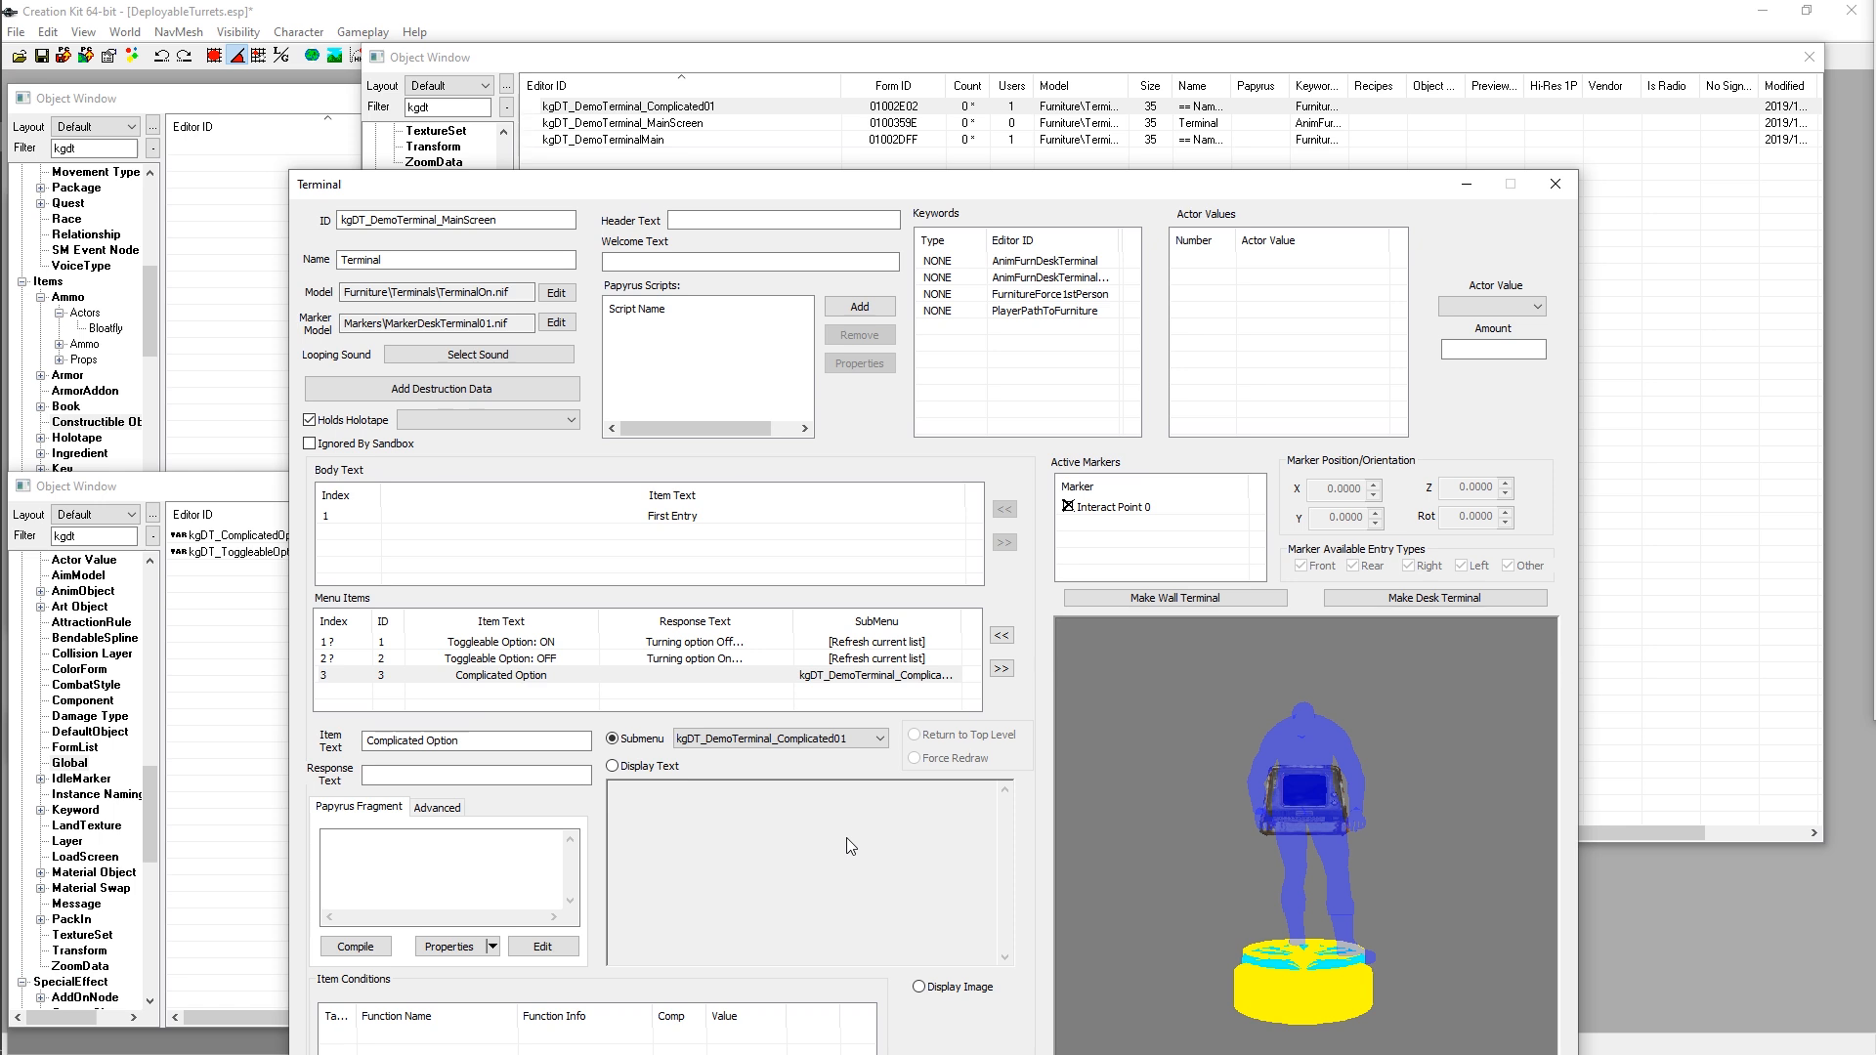
left_click_drag(831, 182, 818, 50)
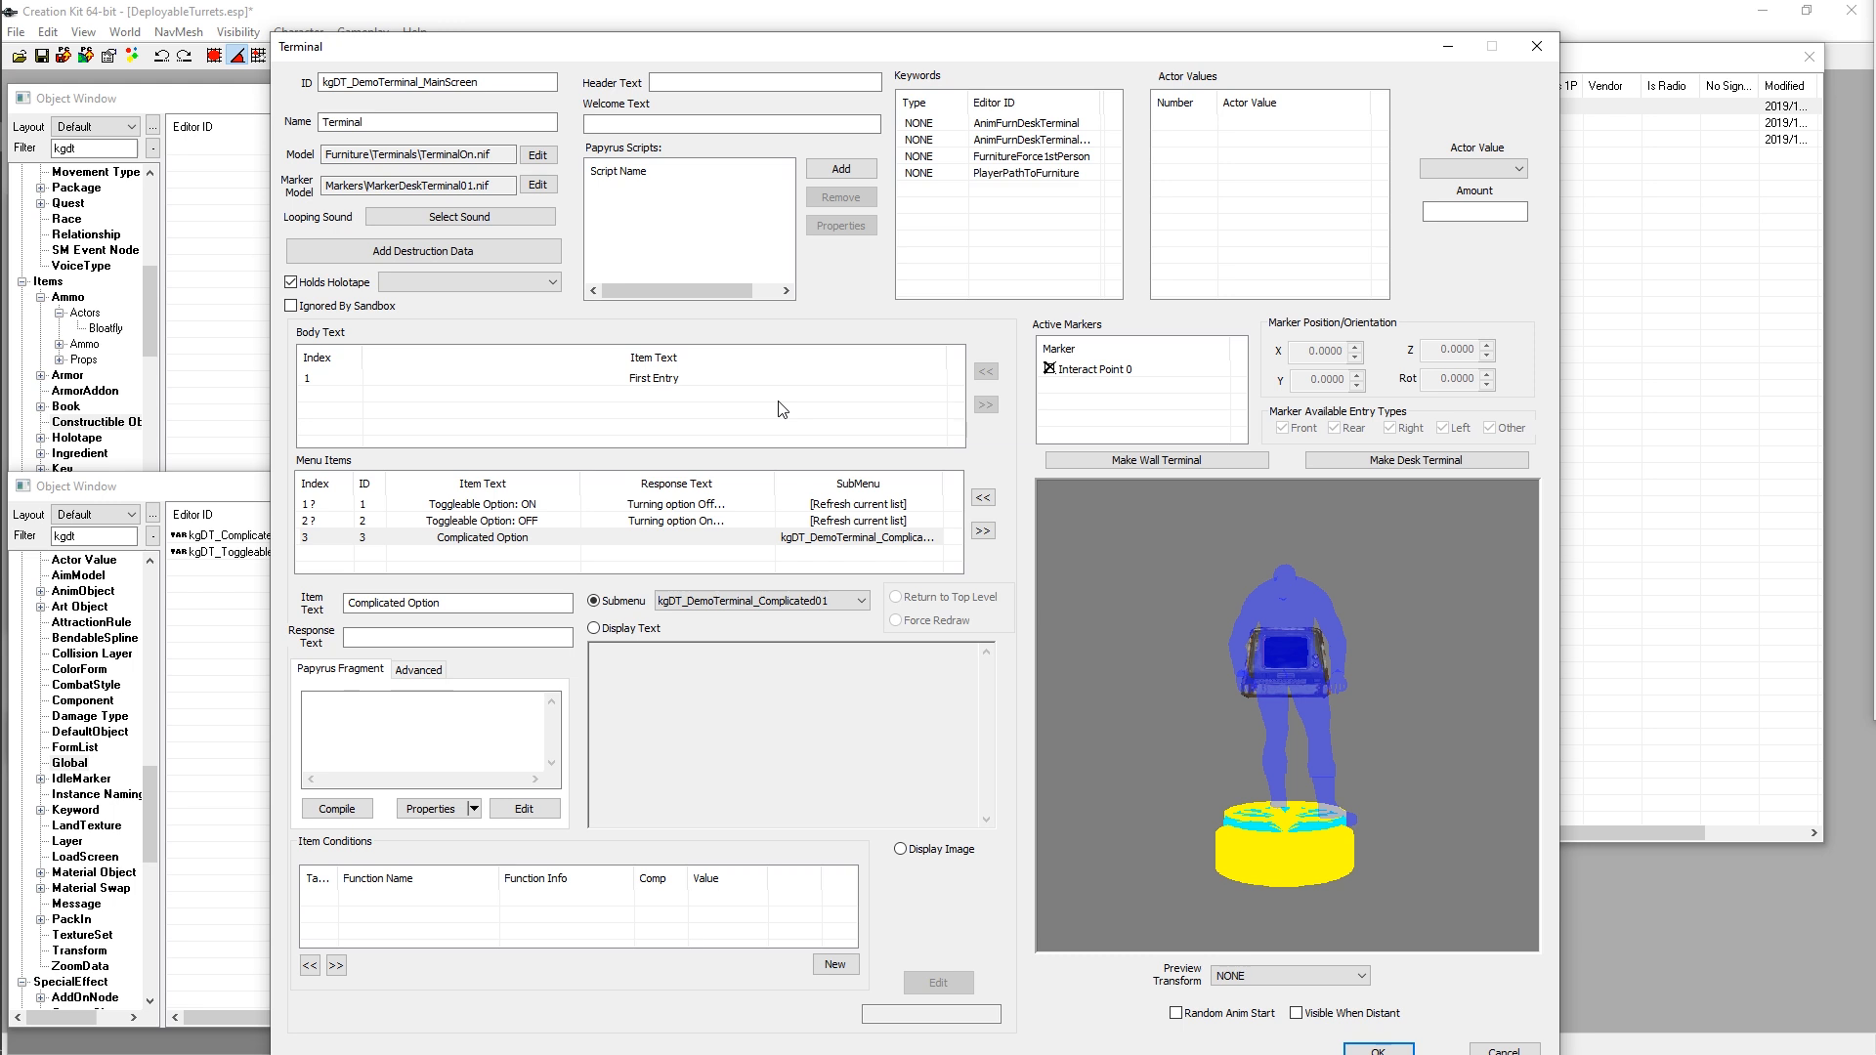
Step: Check the Papyrus fragment of the "Toggleable Option: ON" menu item and accept the main screen terminal
left_click(515, 506)
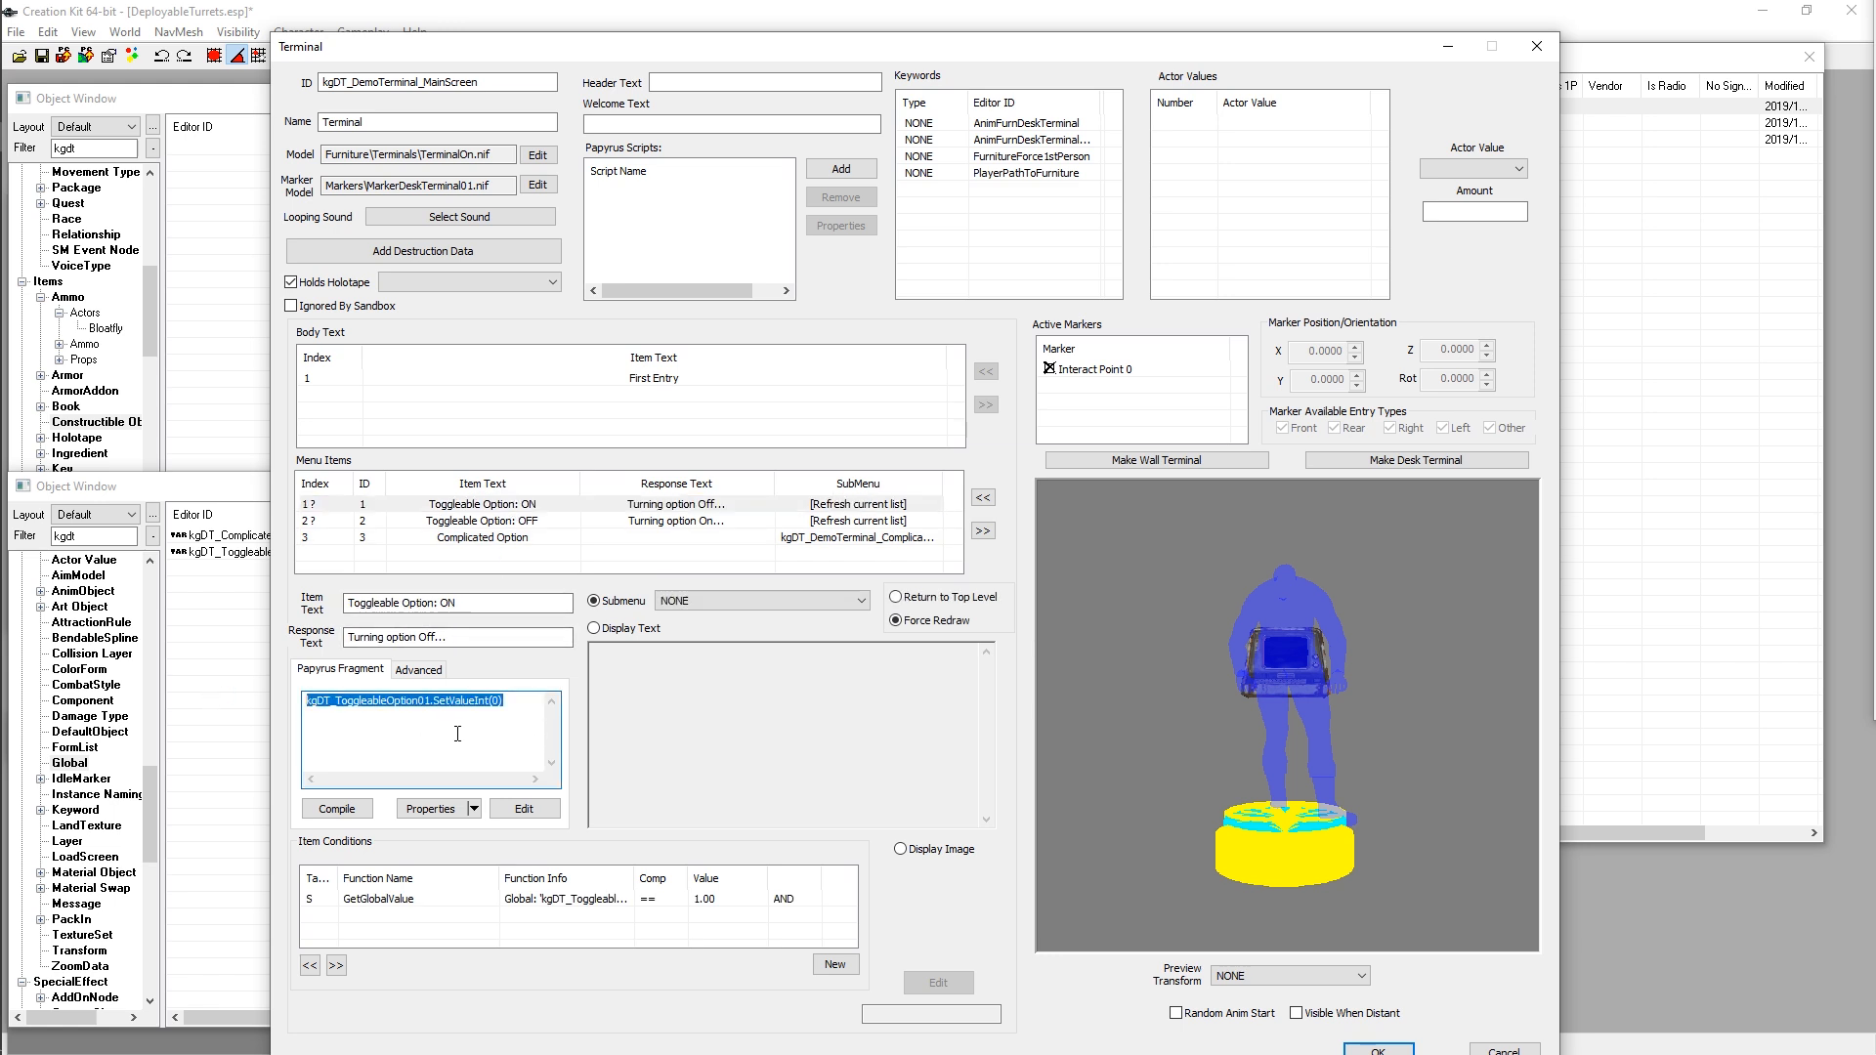
left_click_drag(536, 721, 183, 687)
left_click(524, 707)
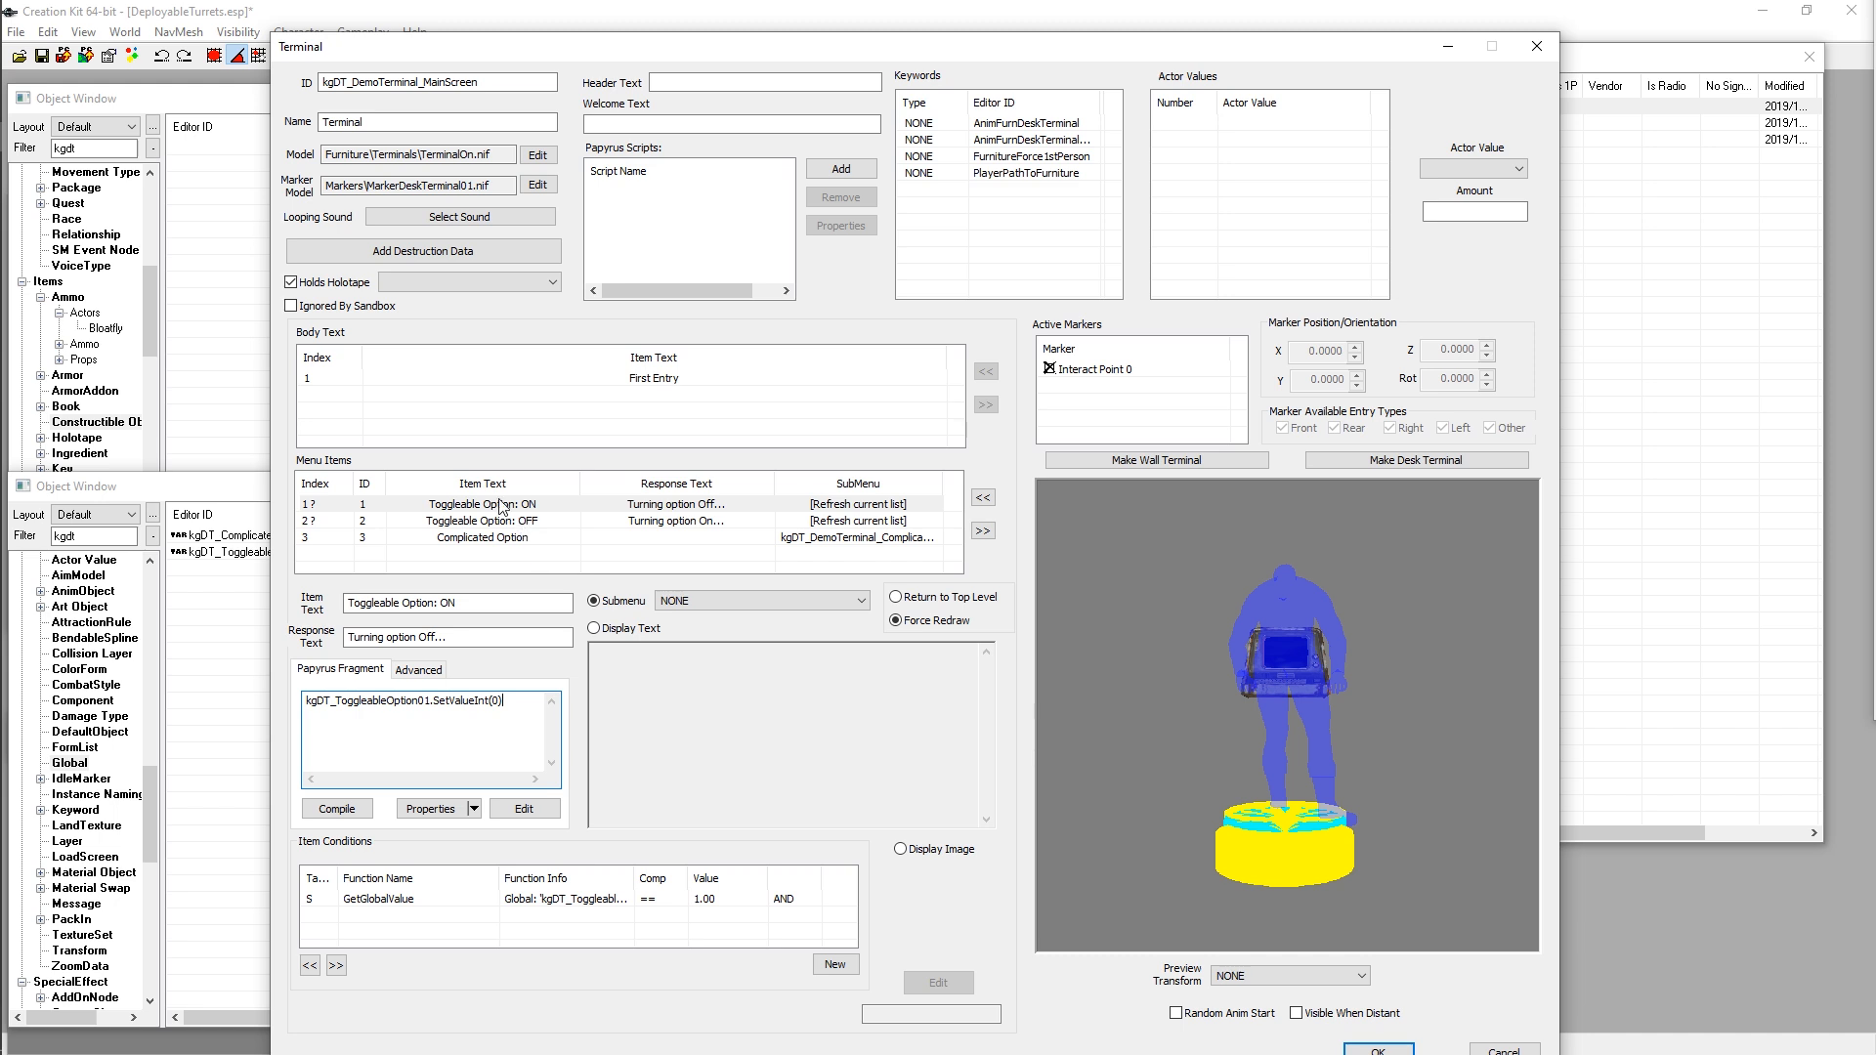
left_click(1398, 1052)
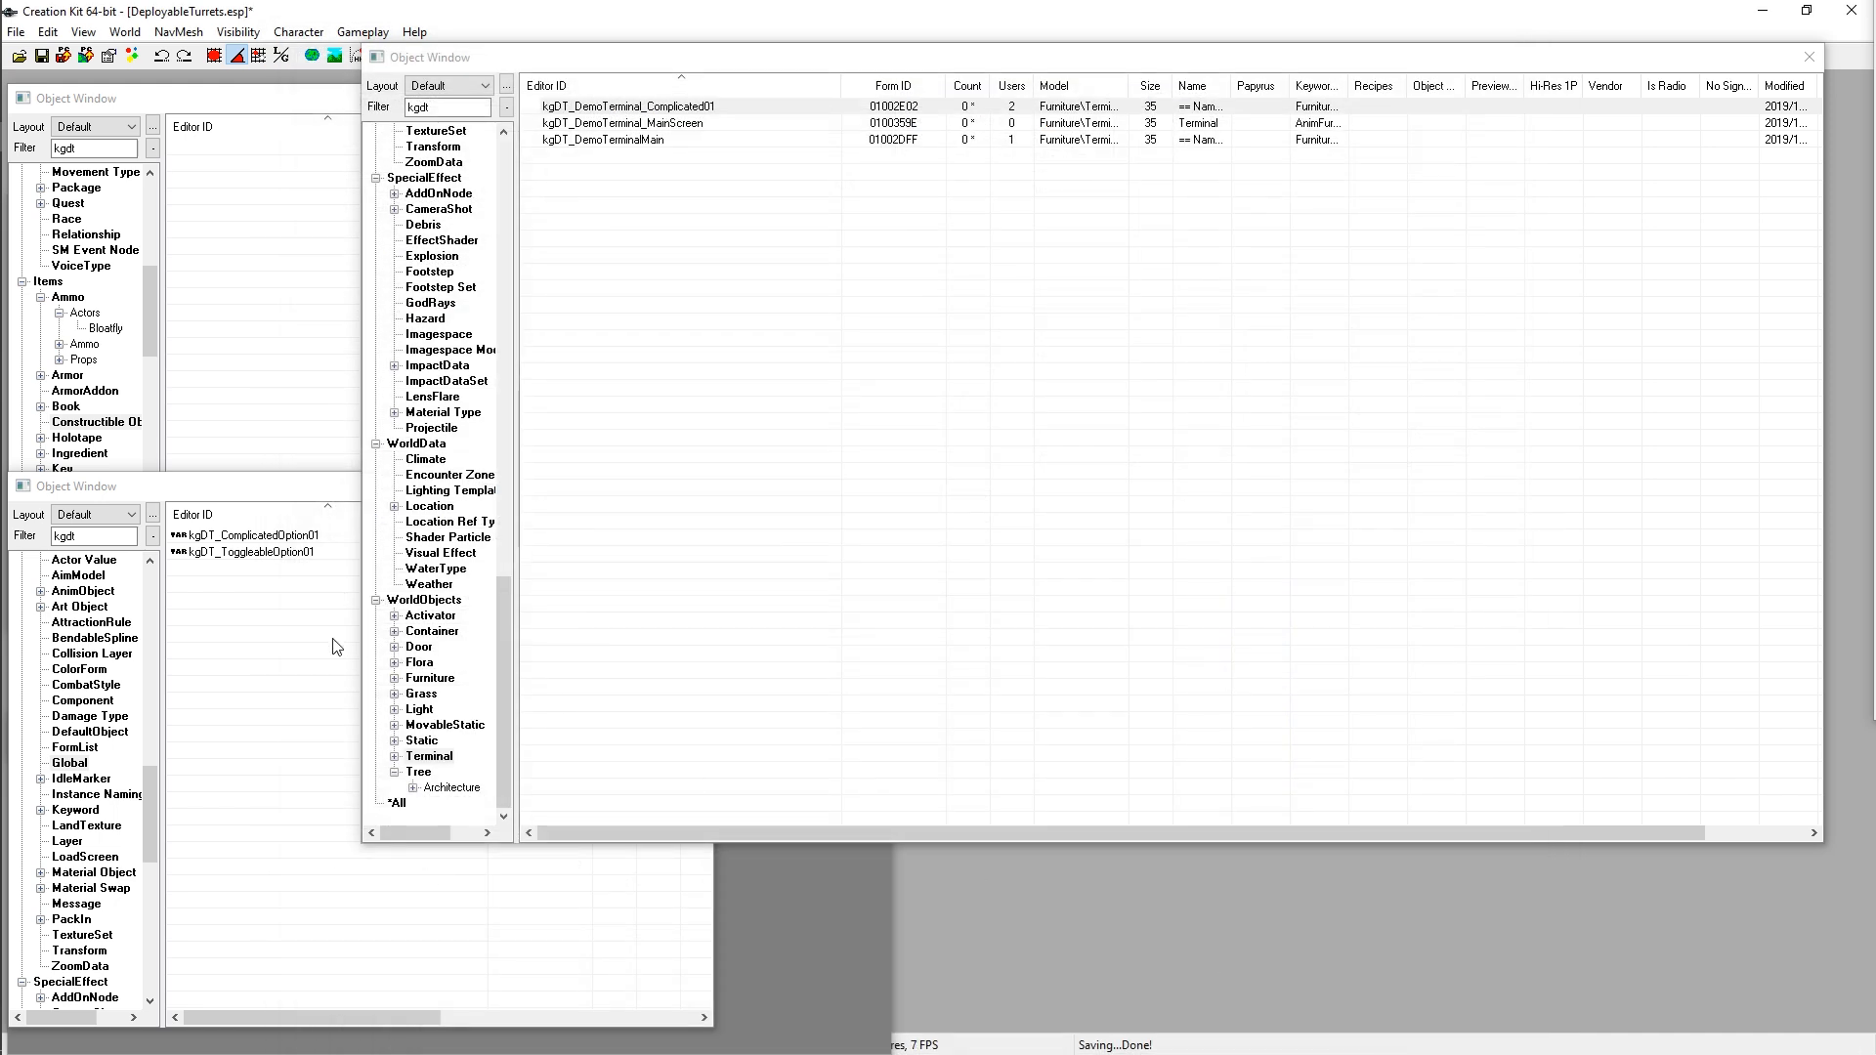
Step: List the kgdt holotapes in the second object window and open kgDT_DemoHolotape
left_click(302, 613)
scroll(116, 882, "up", 2)
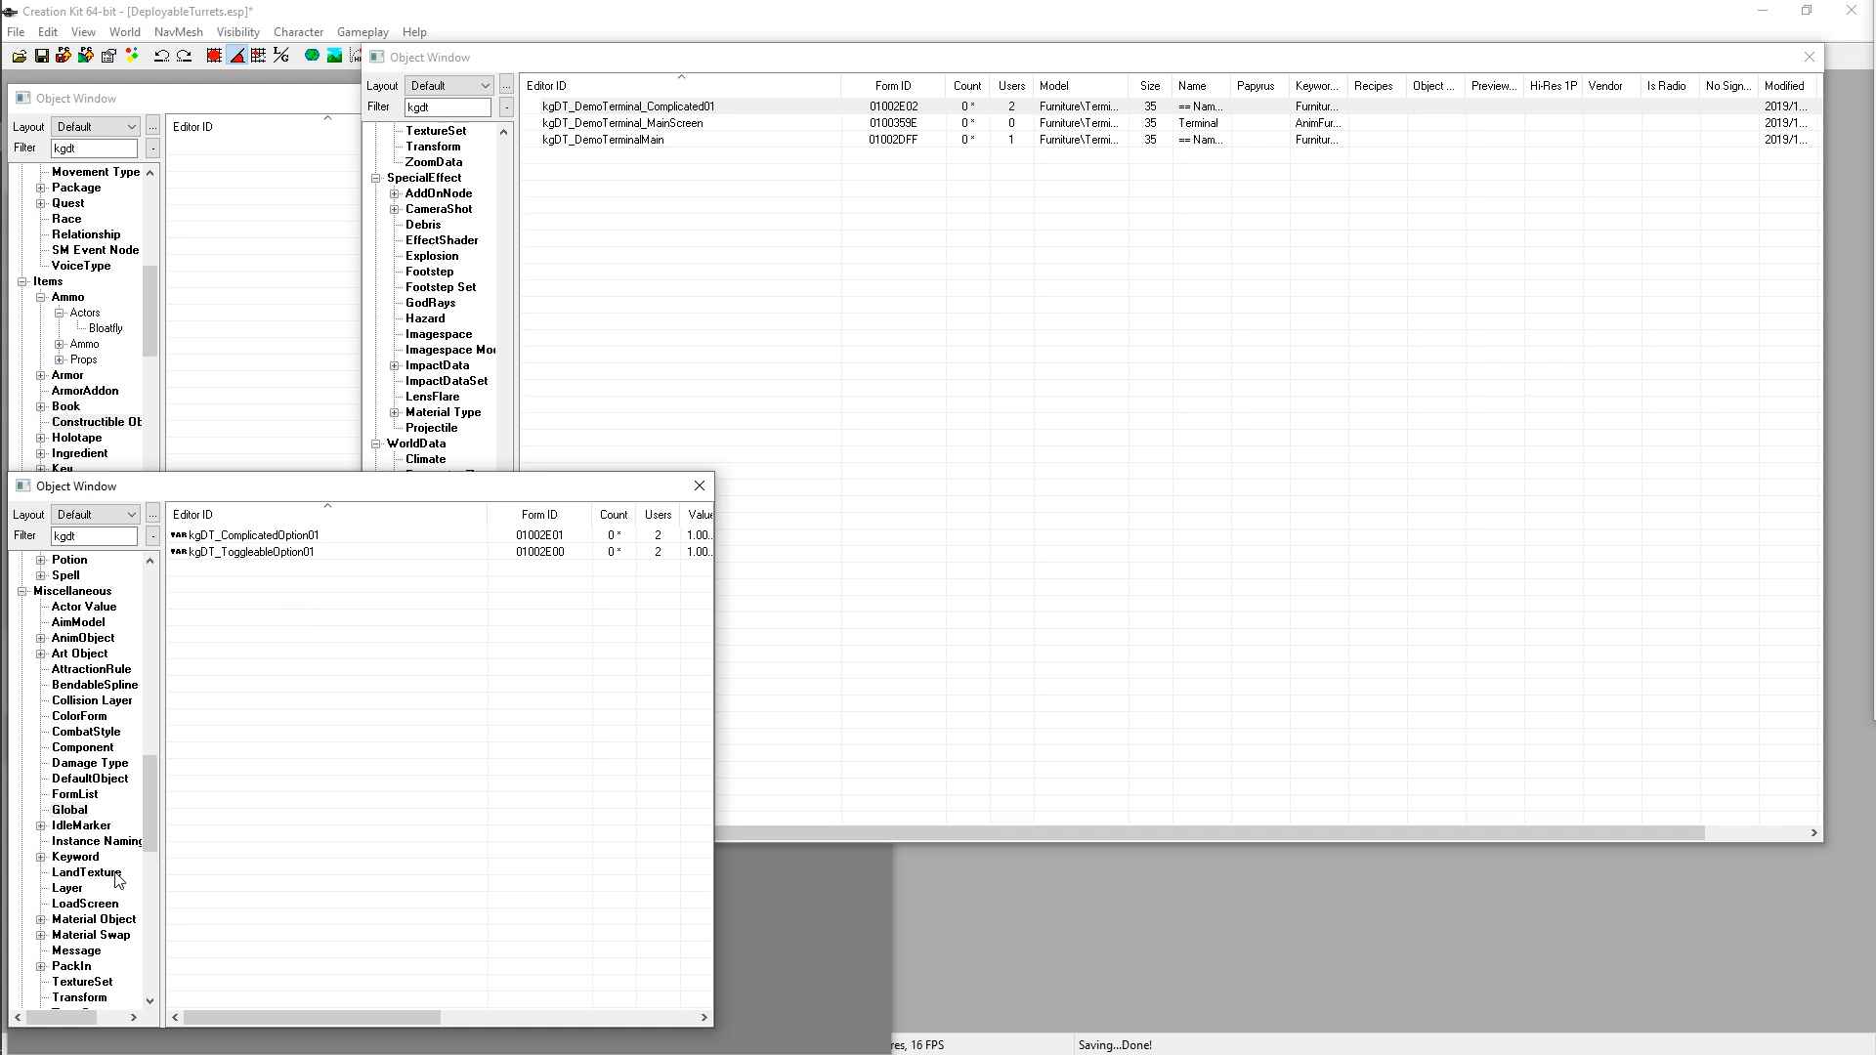
scroll(113, 867, "down", 1)
scroll(109, 859, "up", 8)
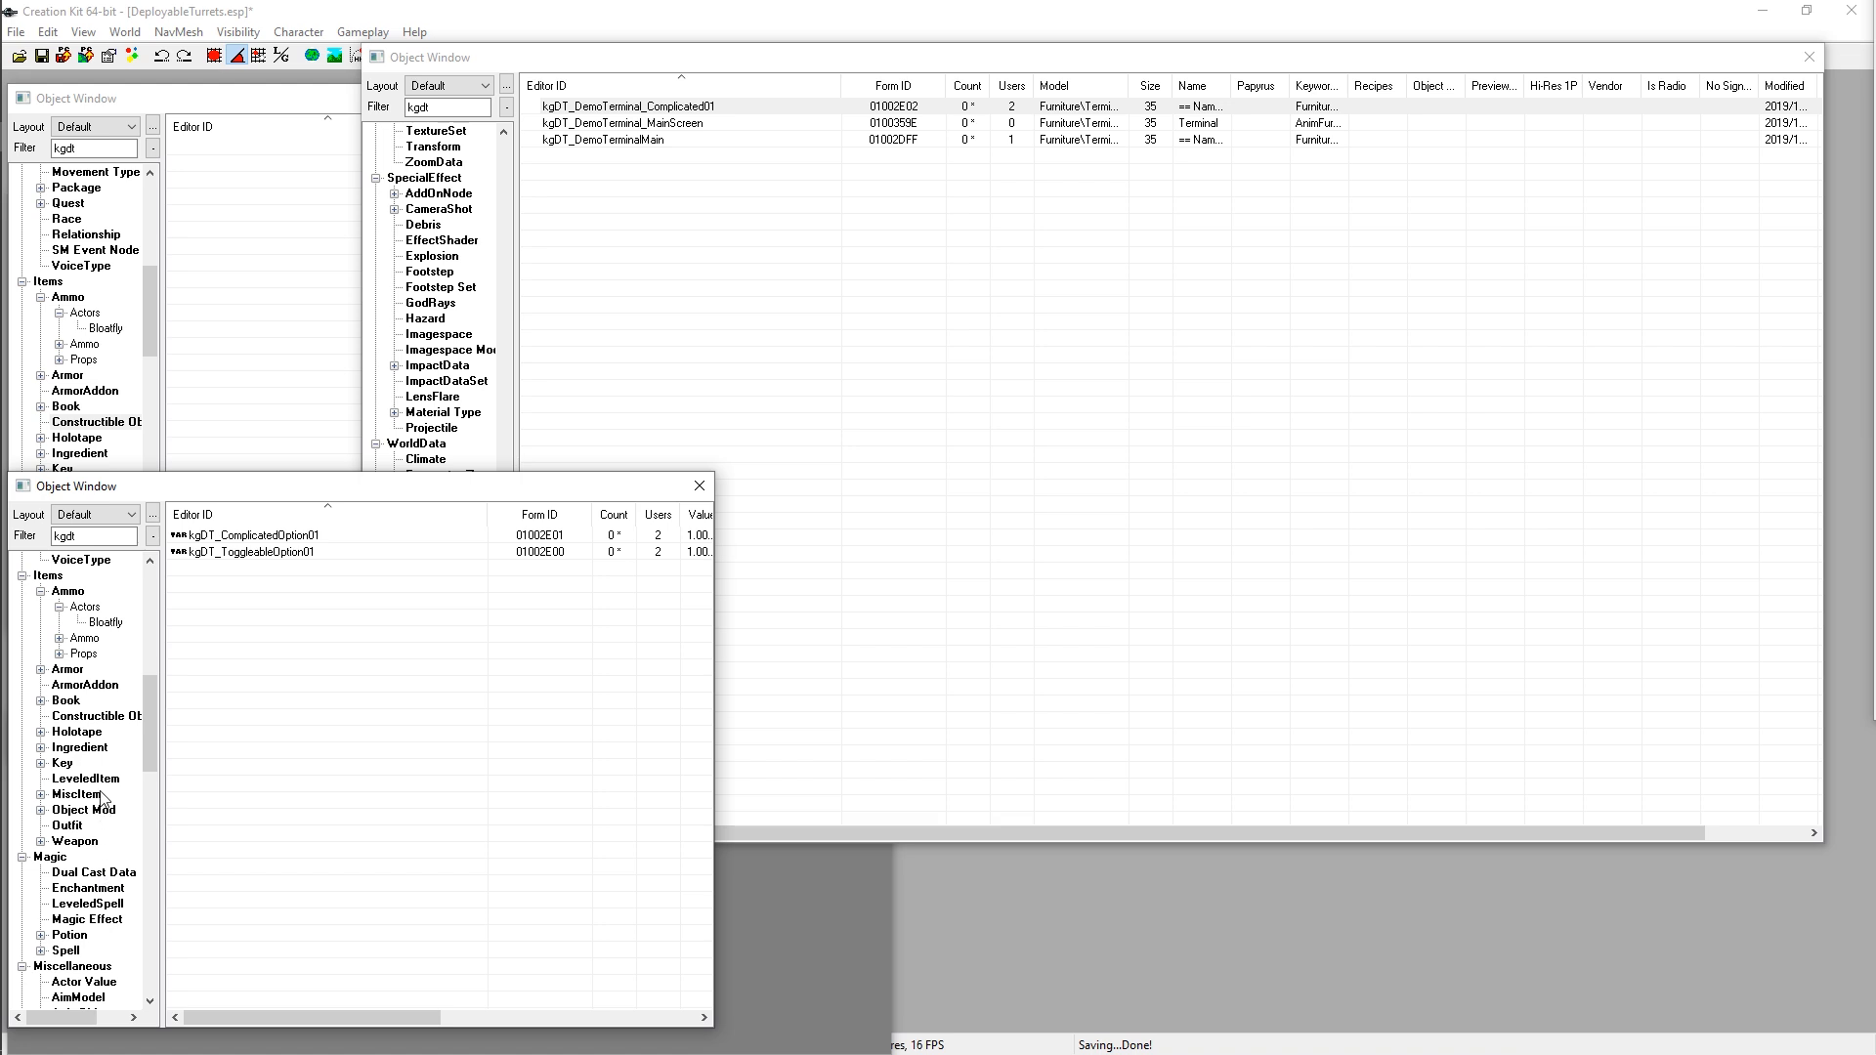
left_click(82, 721)
left_click(83, 732)
left_click(237, 538)
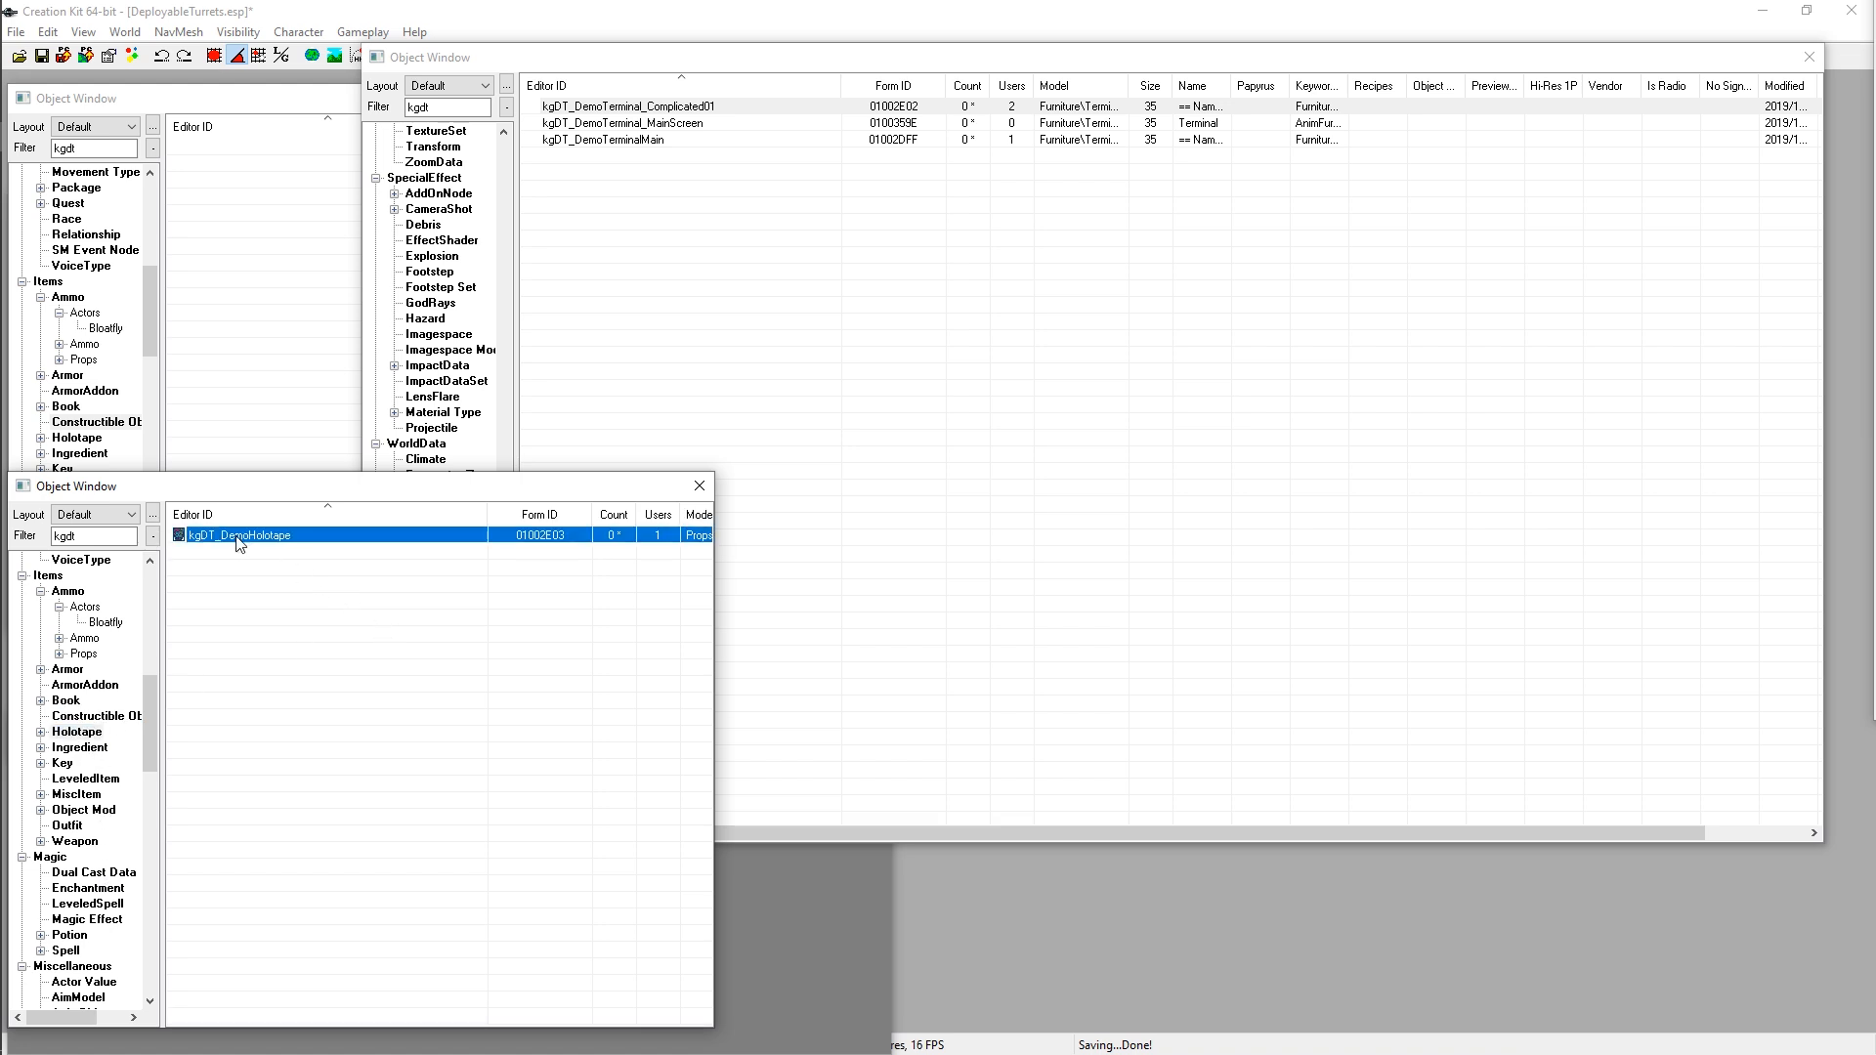
left_click_drag(730, 345, 928, 242)
Step: Filter the holotapes by "comm", examine the model path of CommonHolotape and cancel it
left_click_drag(89, 536, 4, 525)
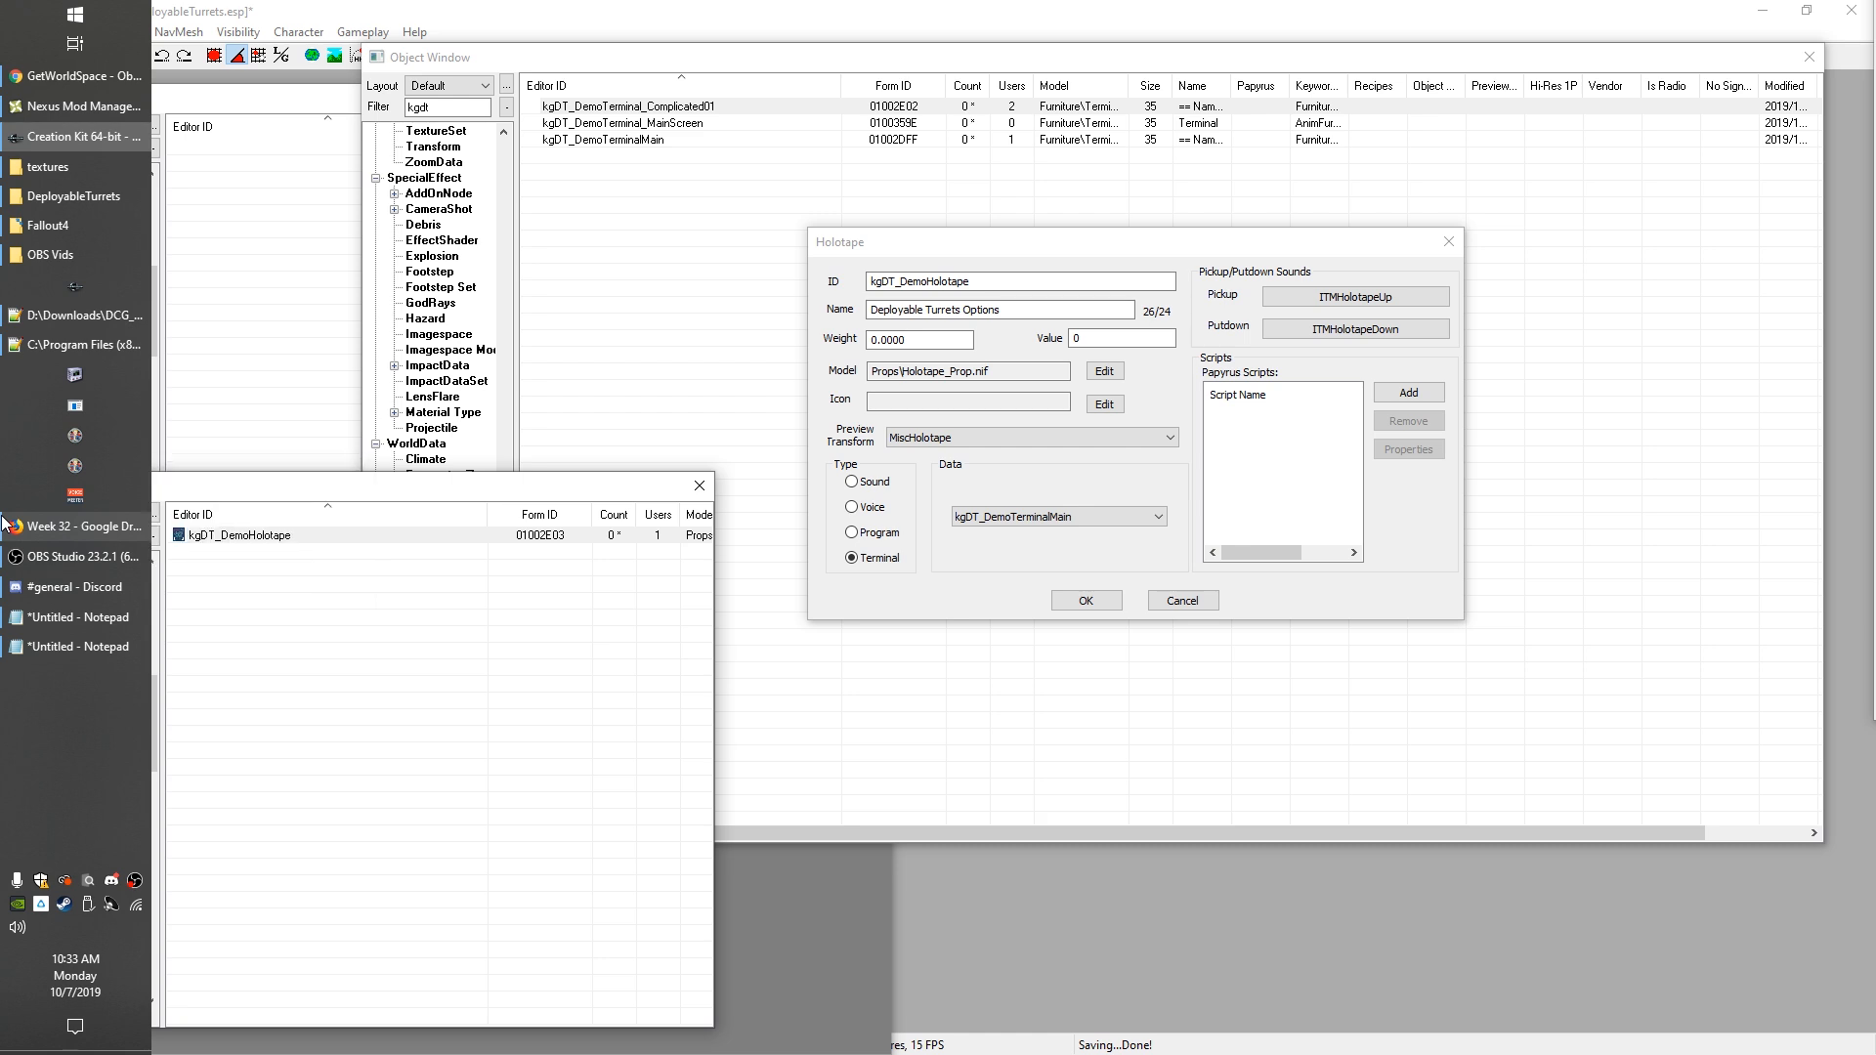
type("comm")
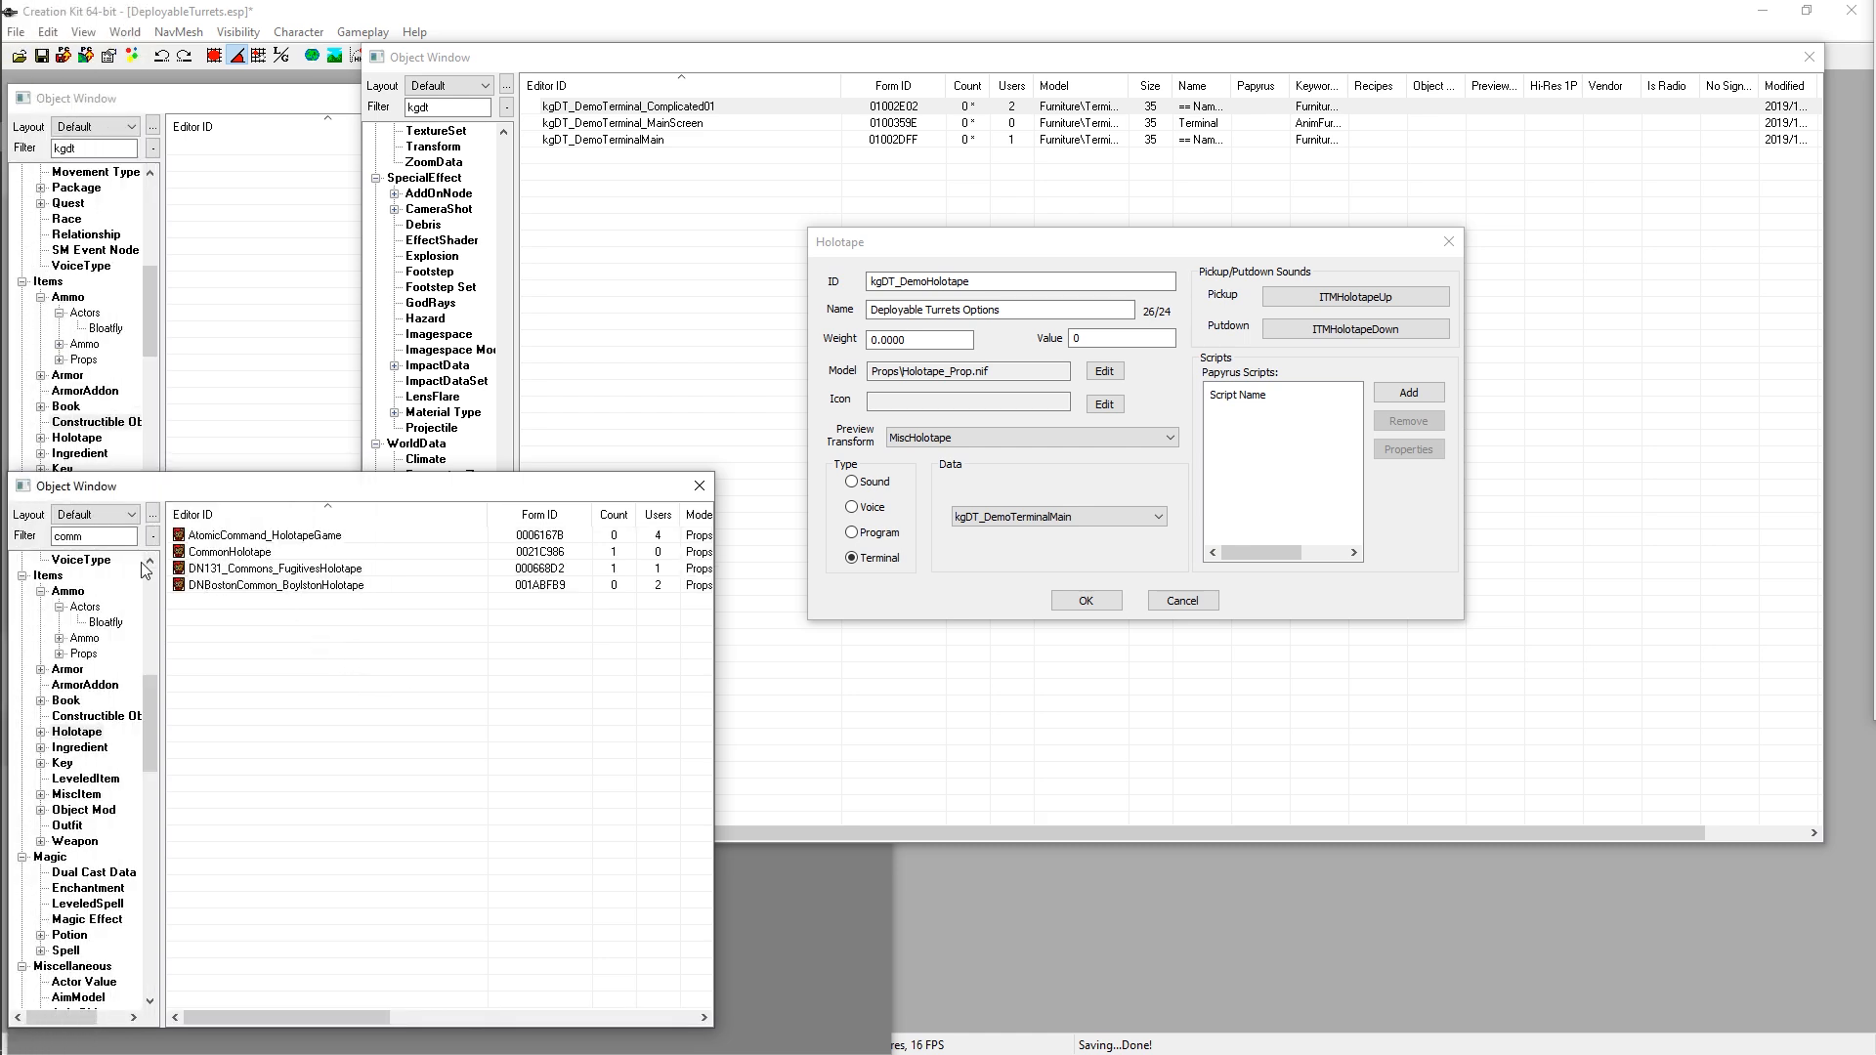
double_click(252, 552)
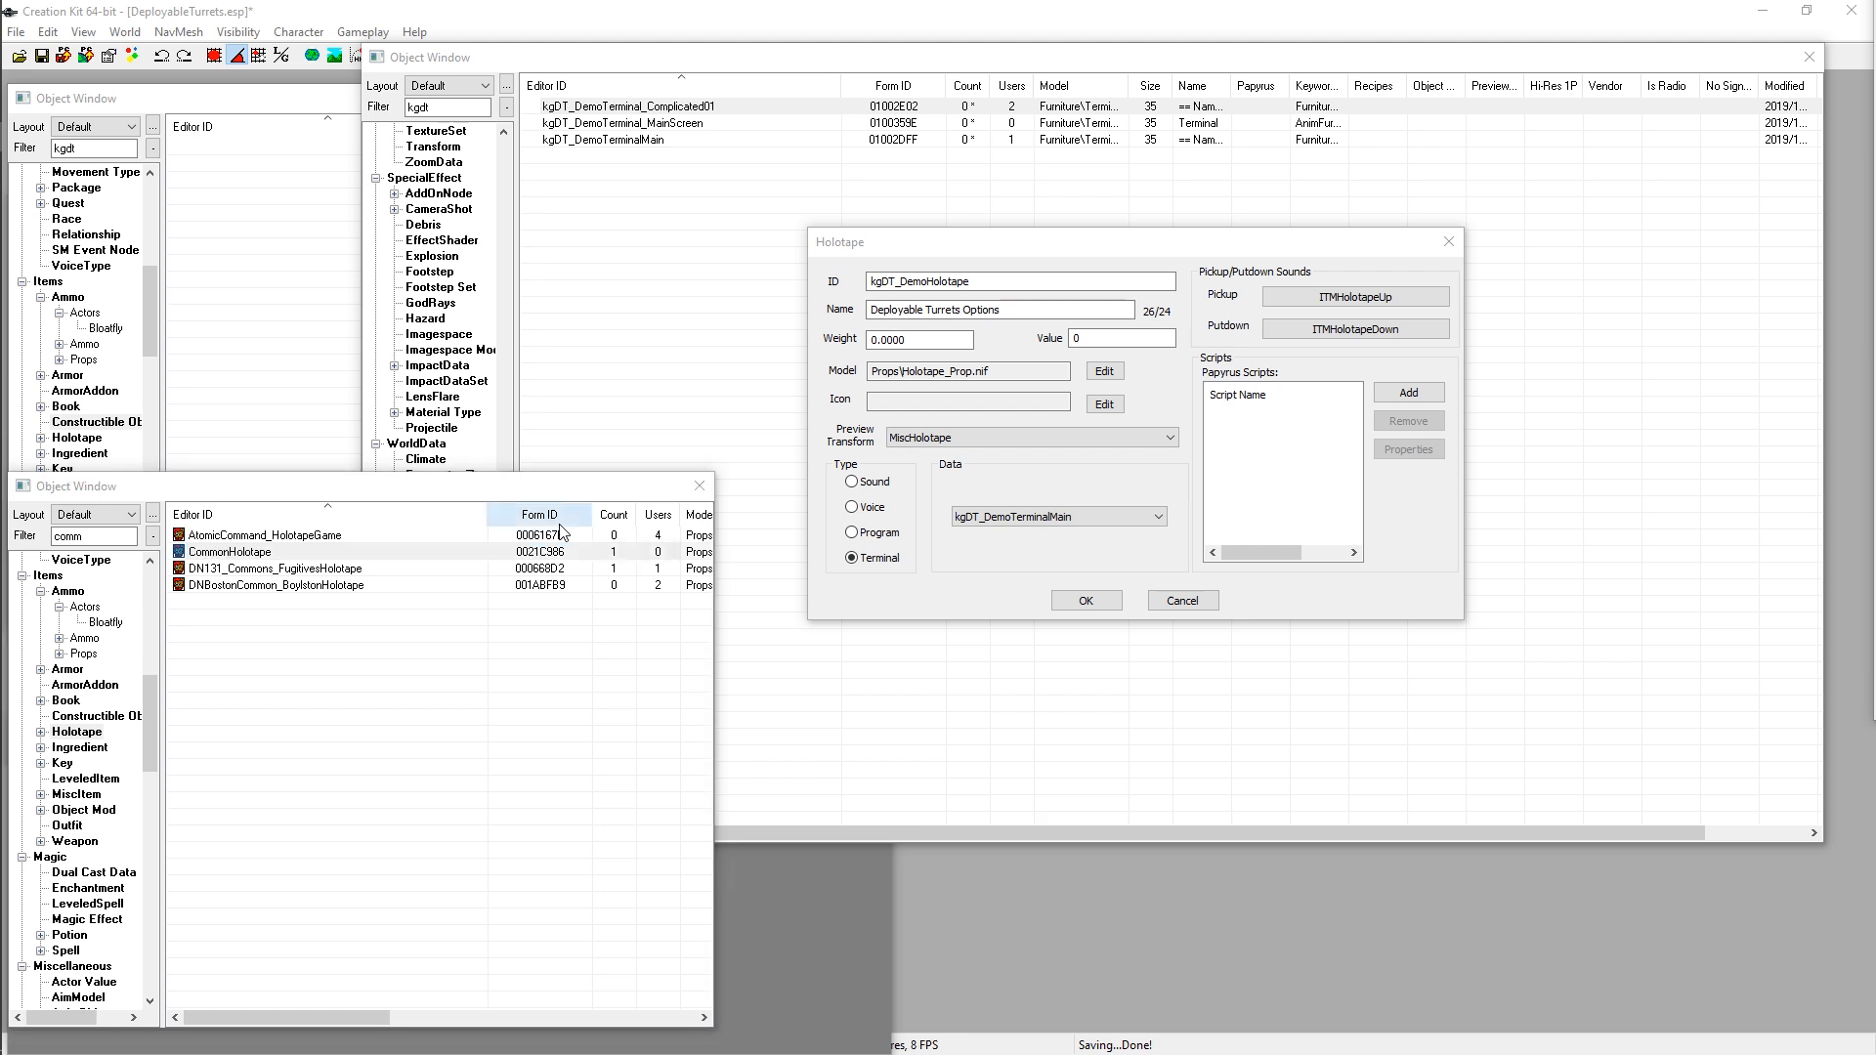
left_click_drag(752, 342, 308, 208)
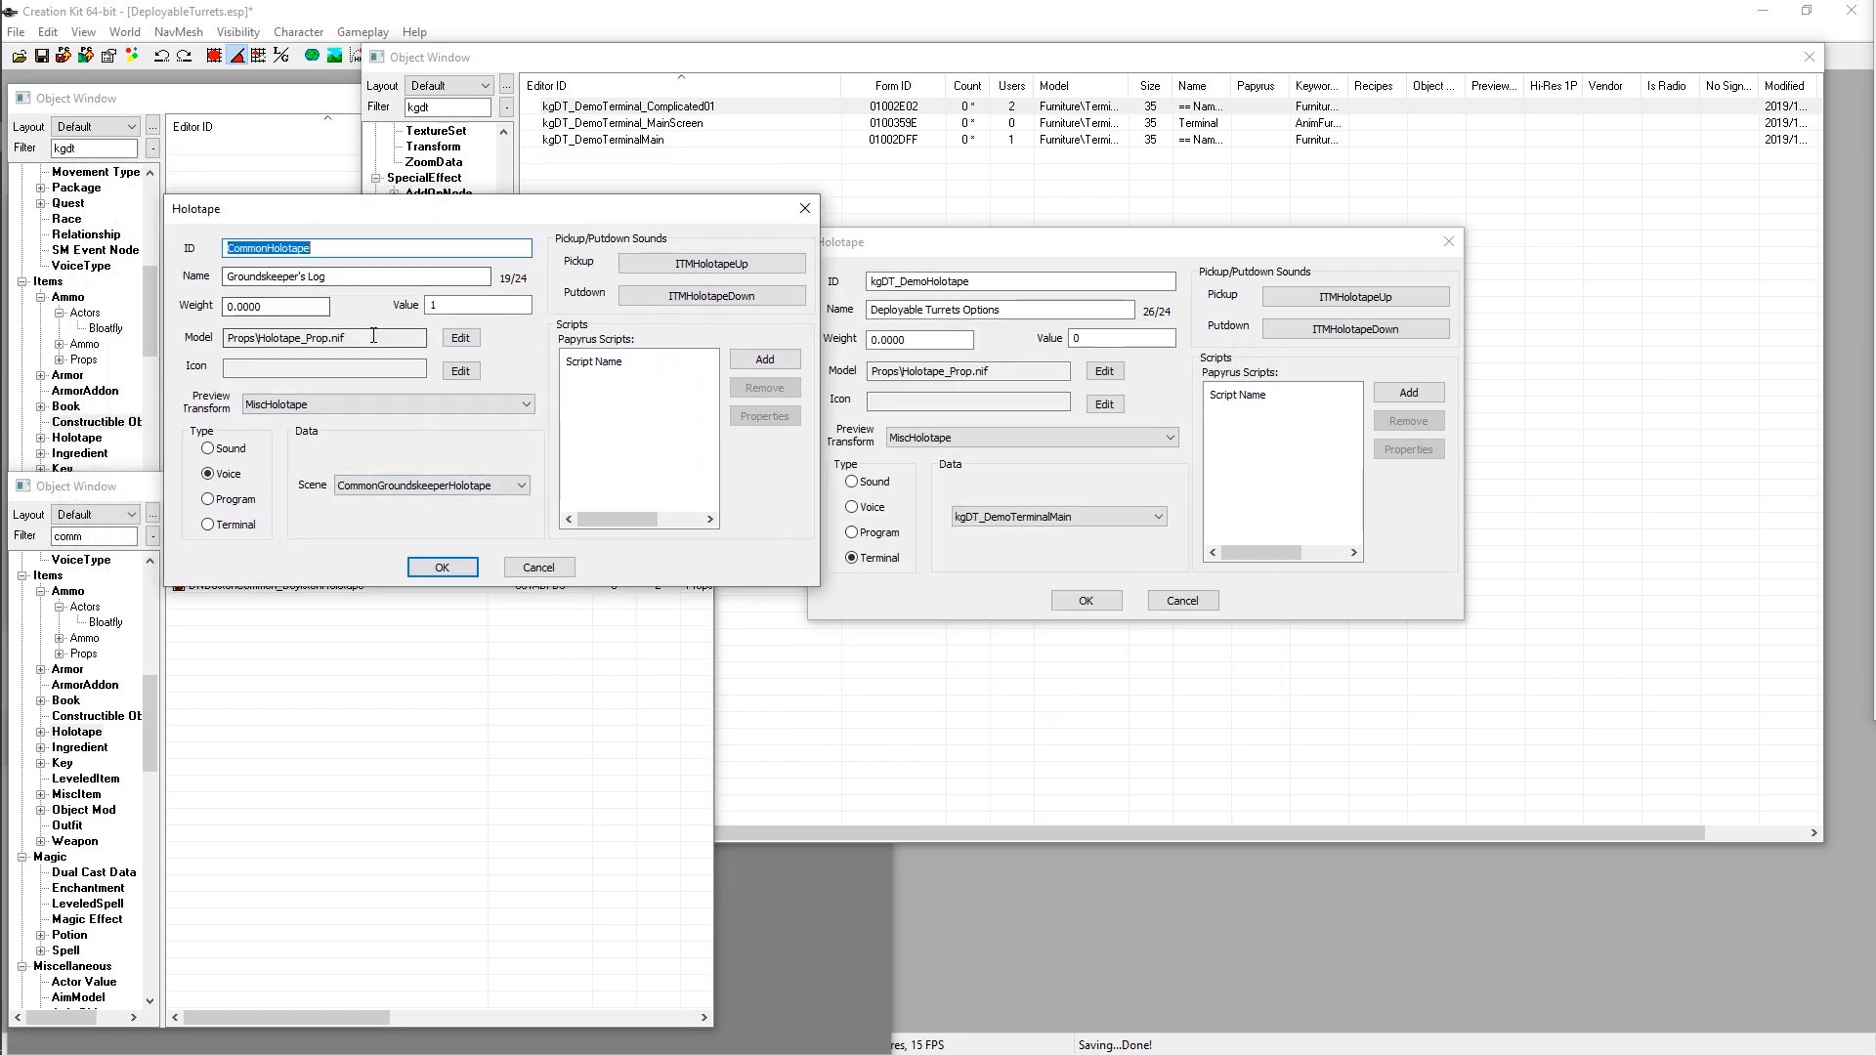
left_click_drag(387, 339, 220, 354)
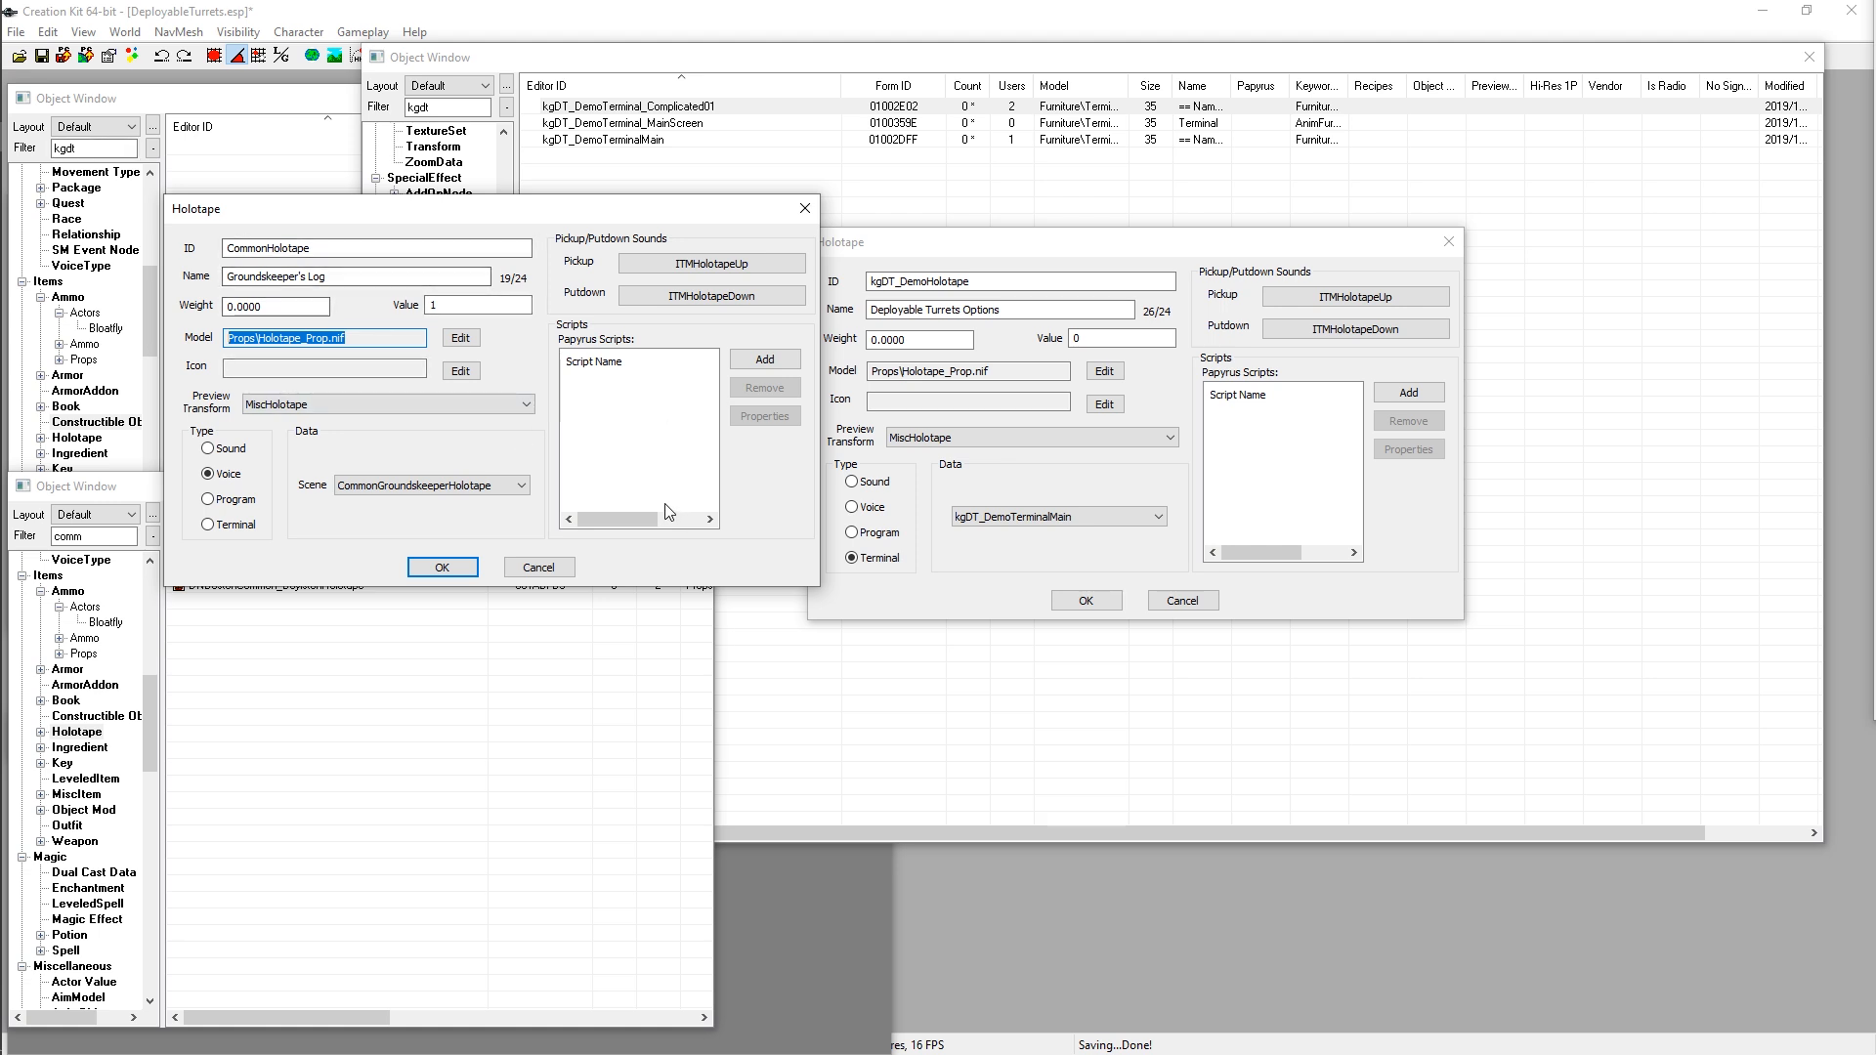
left_click_drag(475, 211, 483, 134)
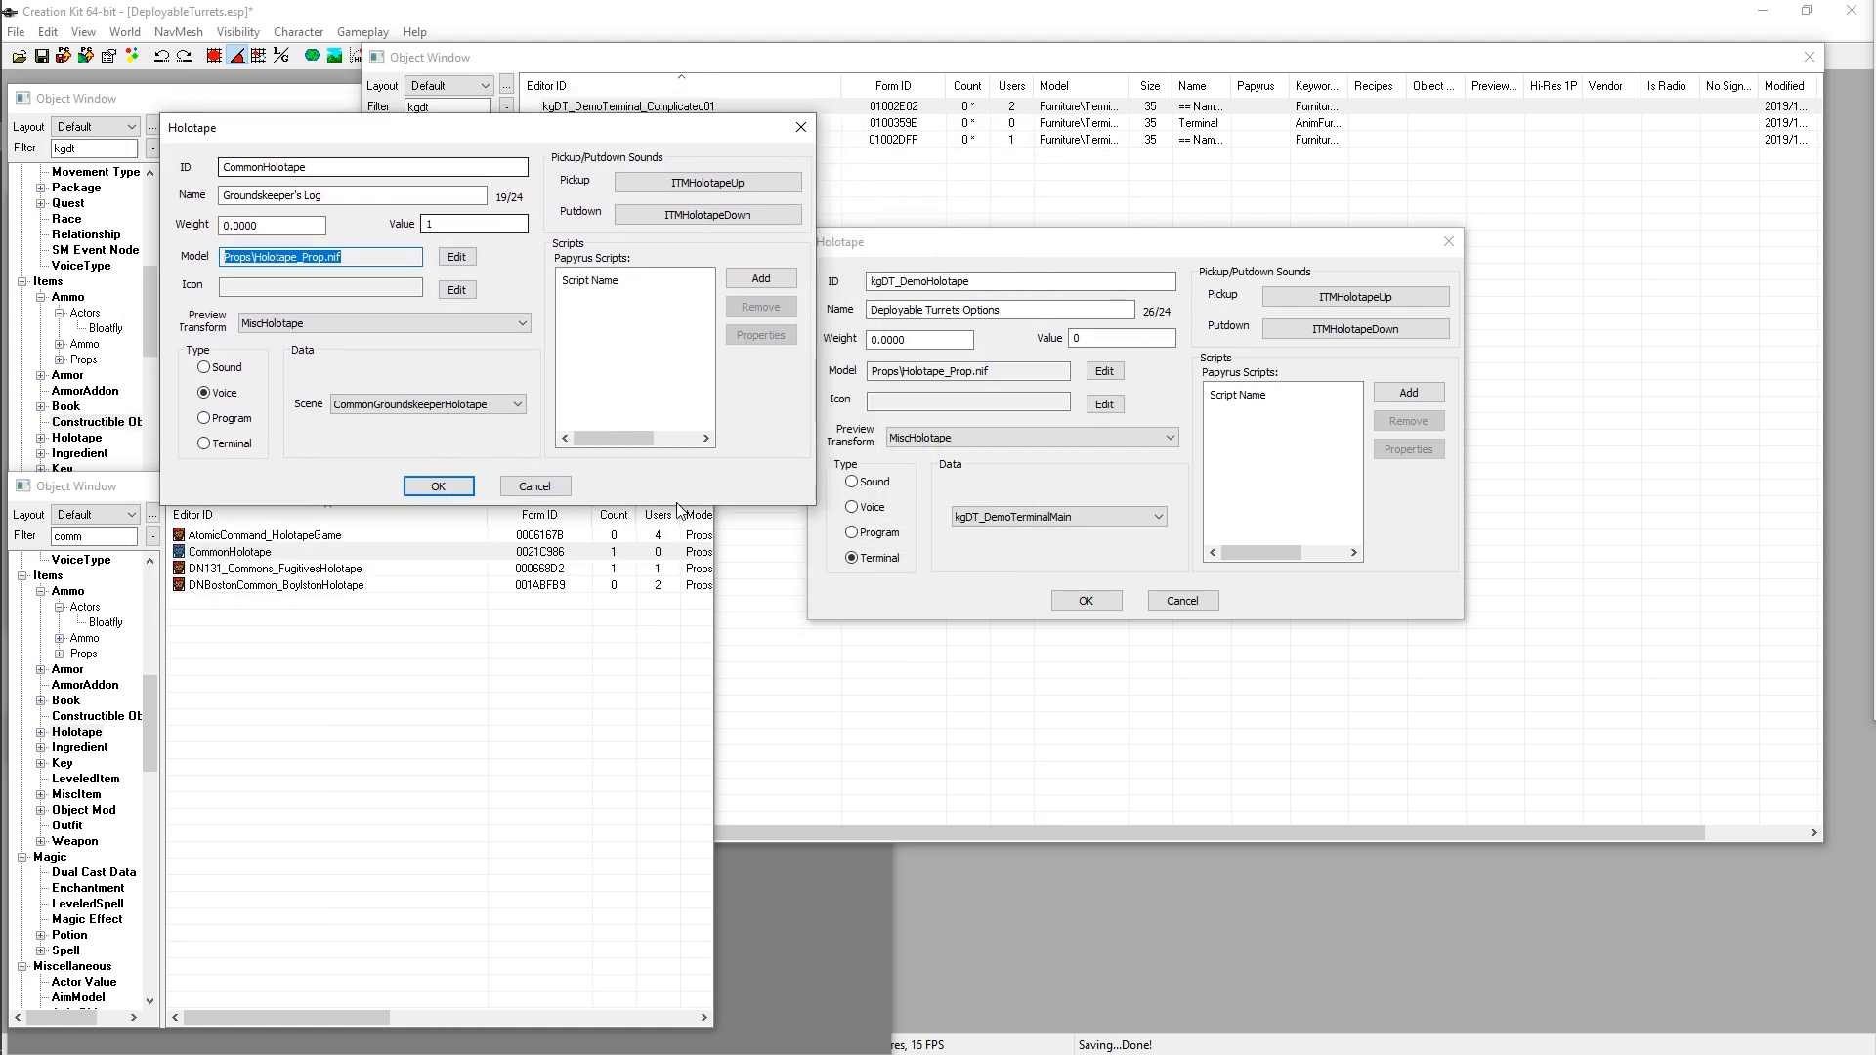
left_click(540, 489)
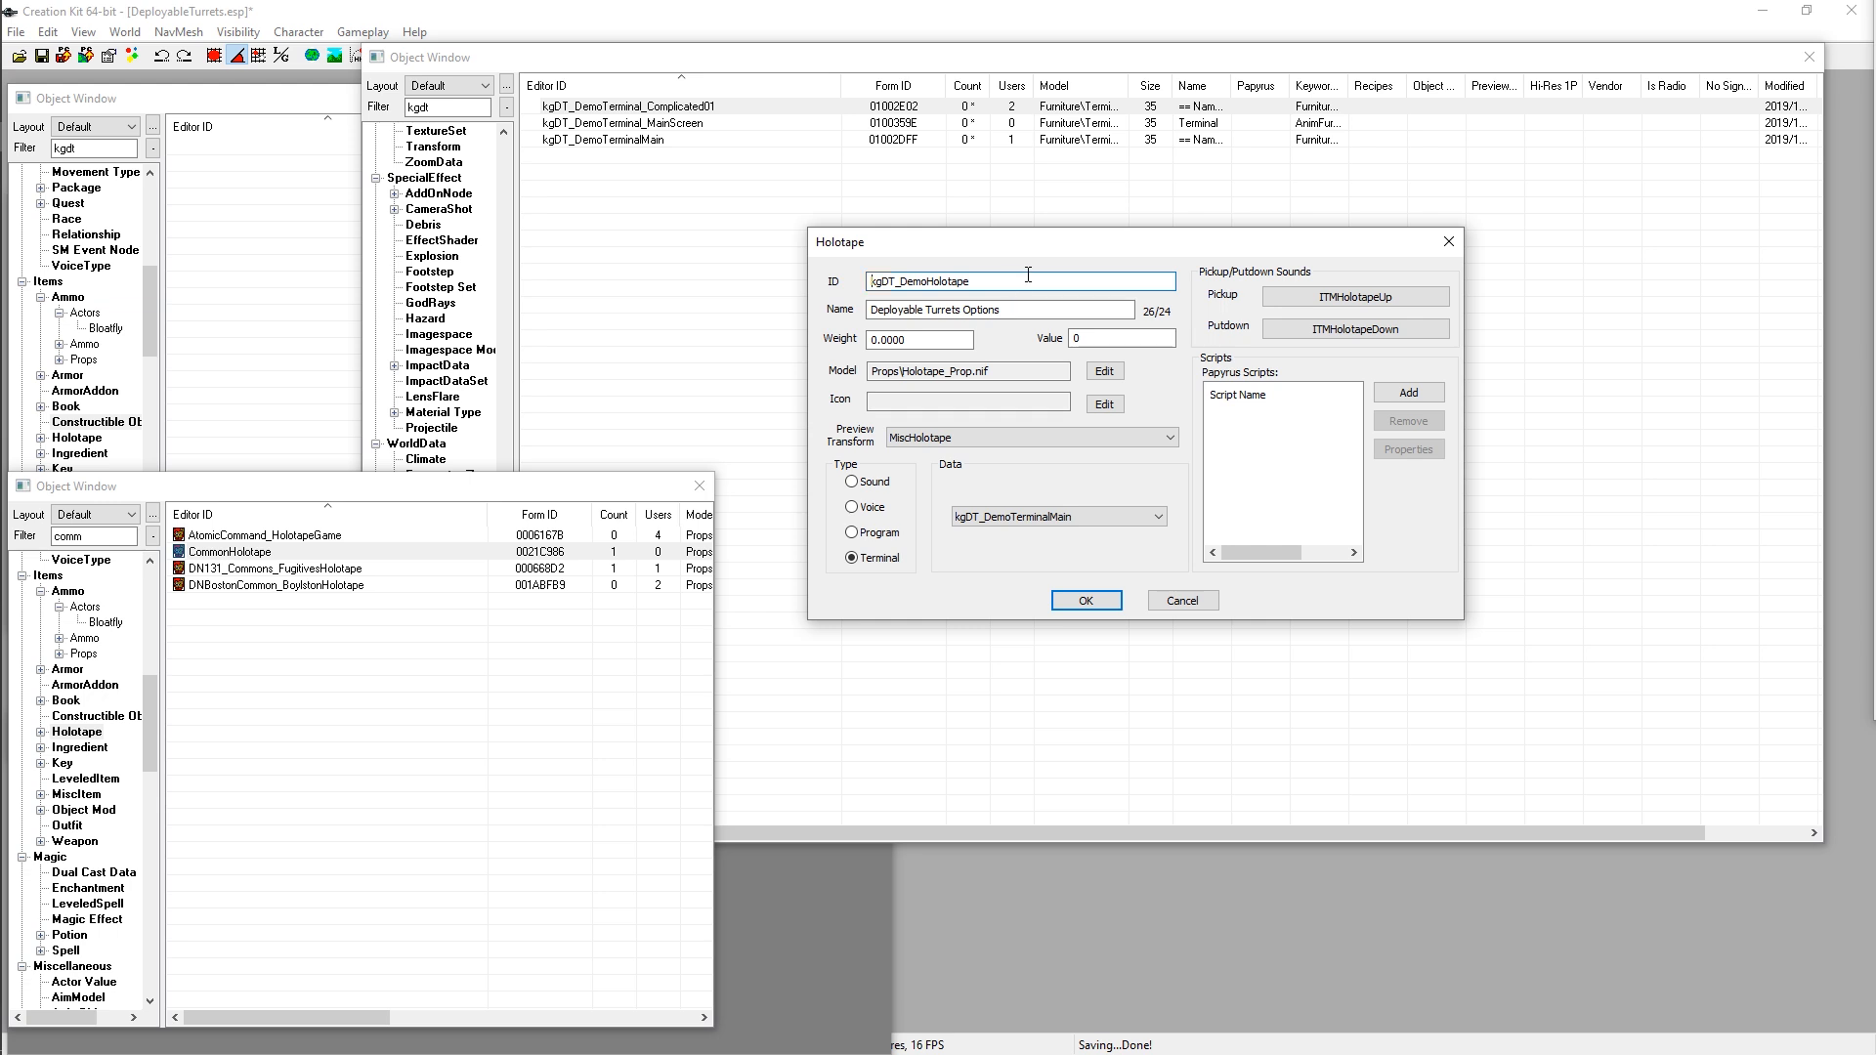
Step: Review the ID, name, weight and value of kgDT_DemoHolotape
left_click_drag(1034, 283, 857, 280)
left_click(898, 281)
left_click_drag(1007, 309, 771, 313)
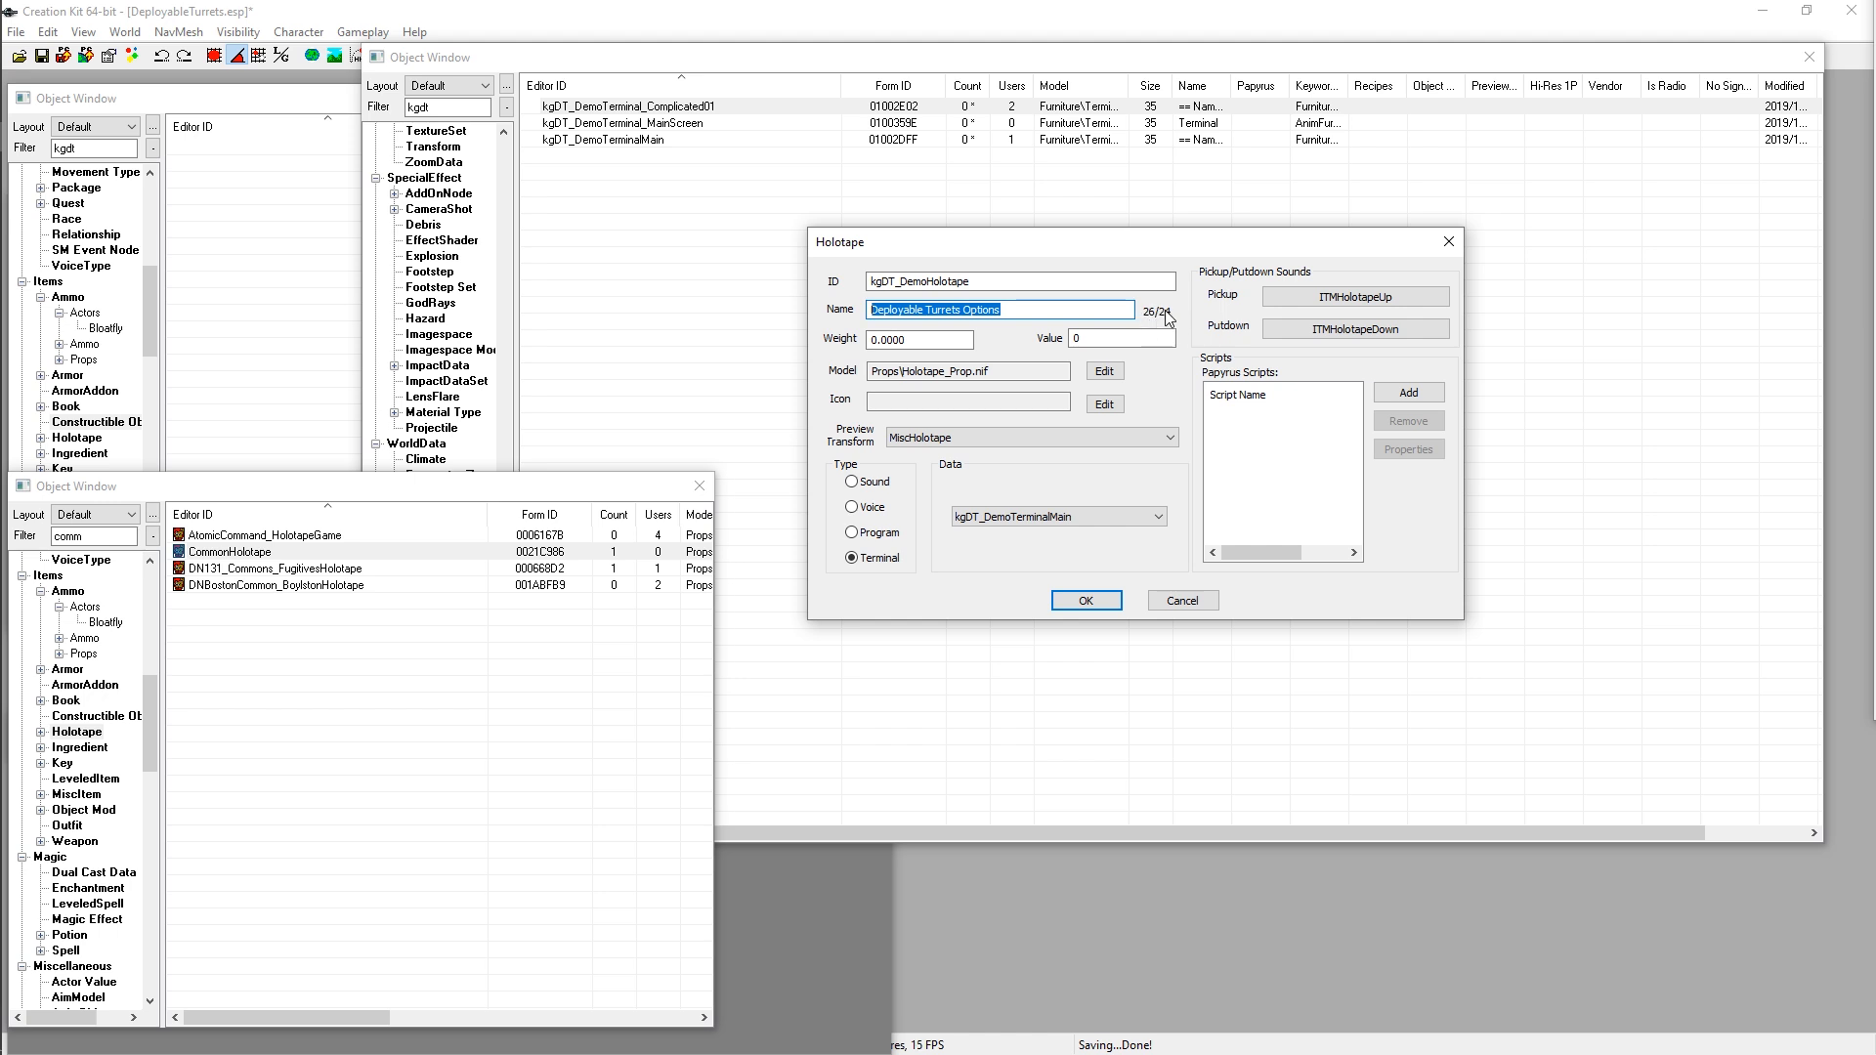
left_click(1114, 307)
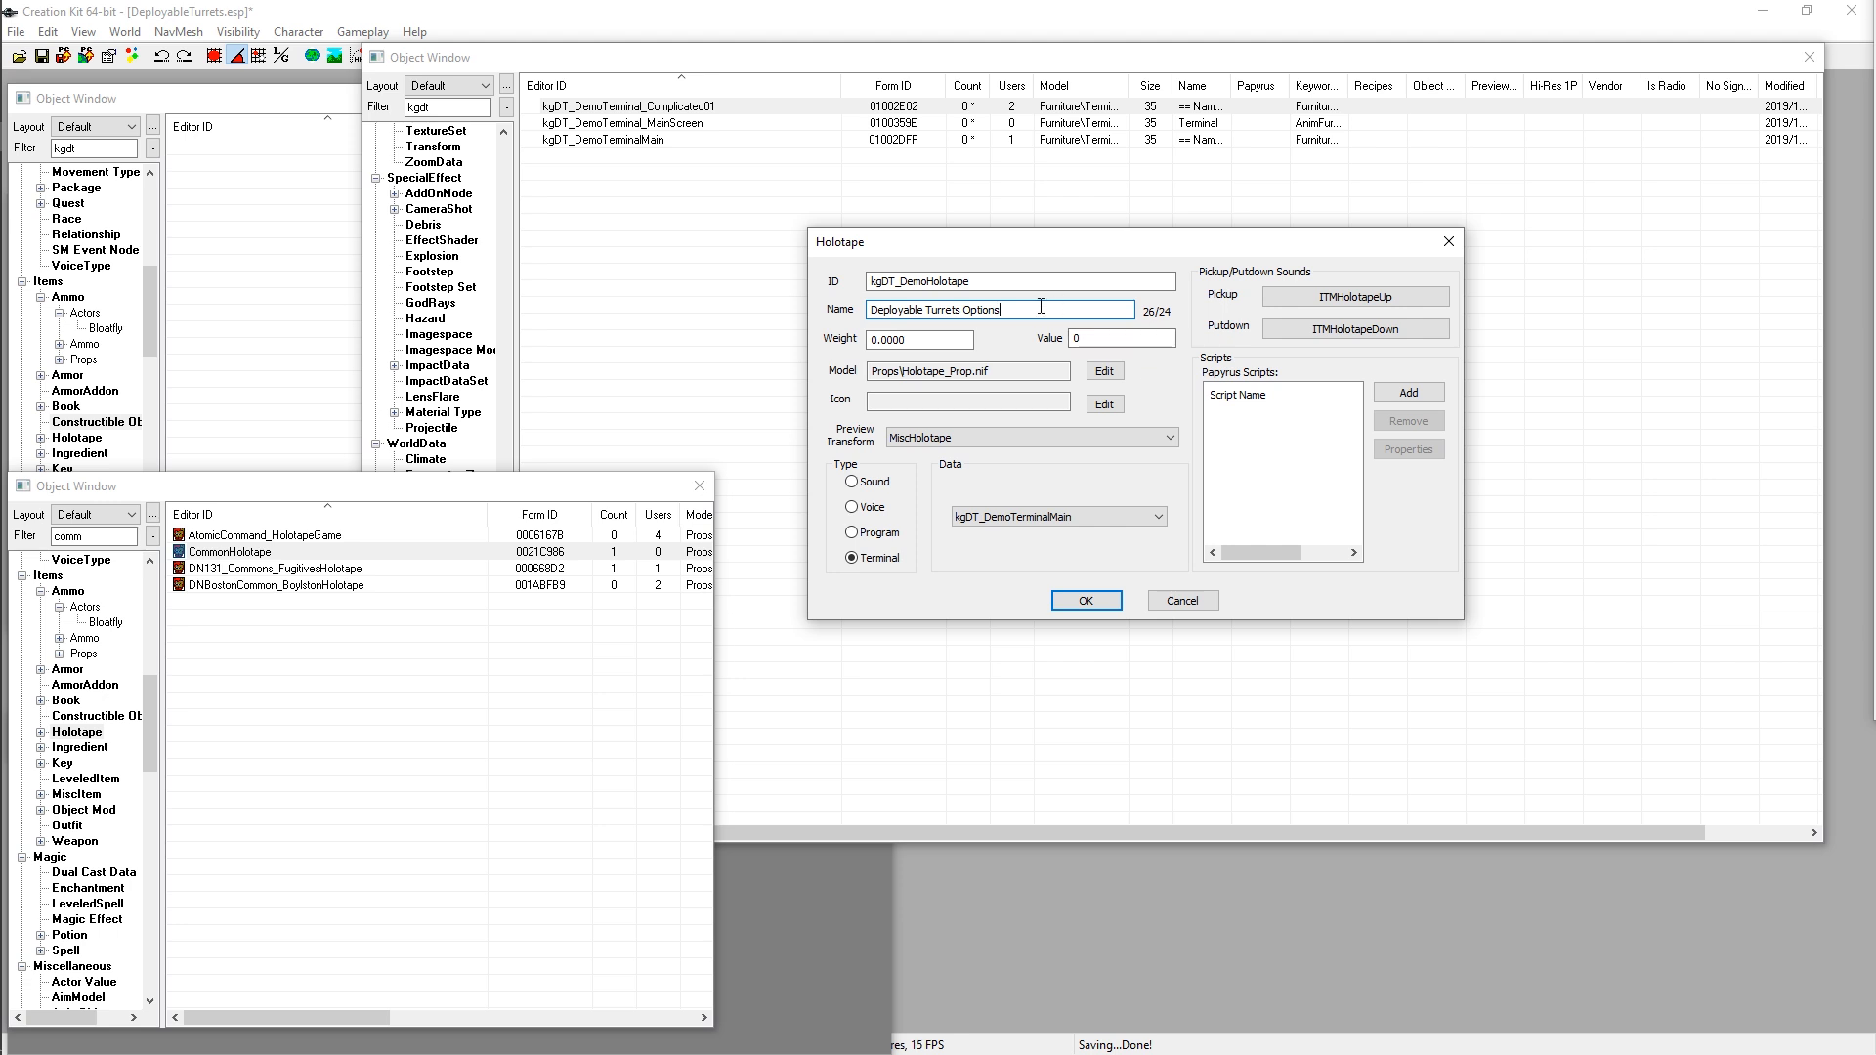
key("Tab")
key("Tab")
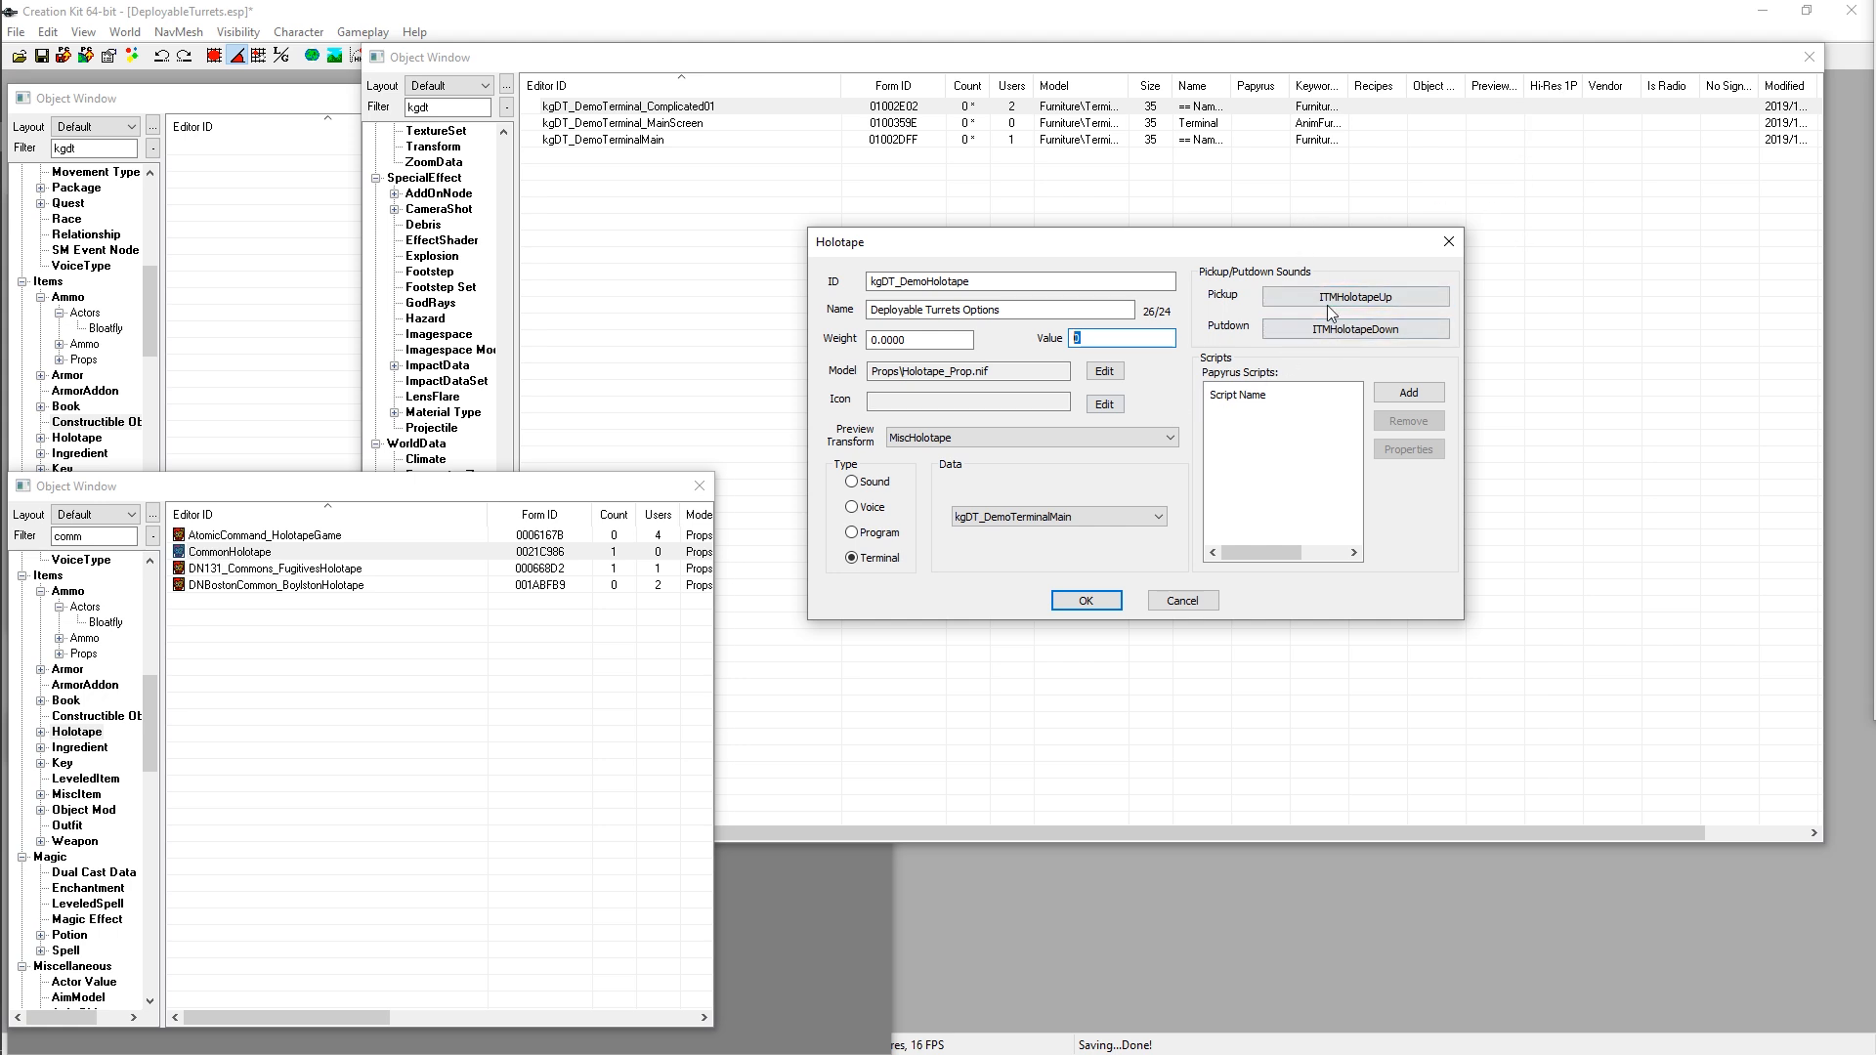
Step: Compare the demo holotape's model path with that of AtomicCommand_HolotapeGame and cancel the game holotape
double_click(977, 372)
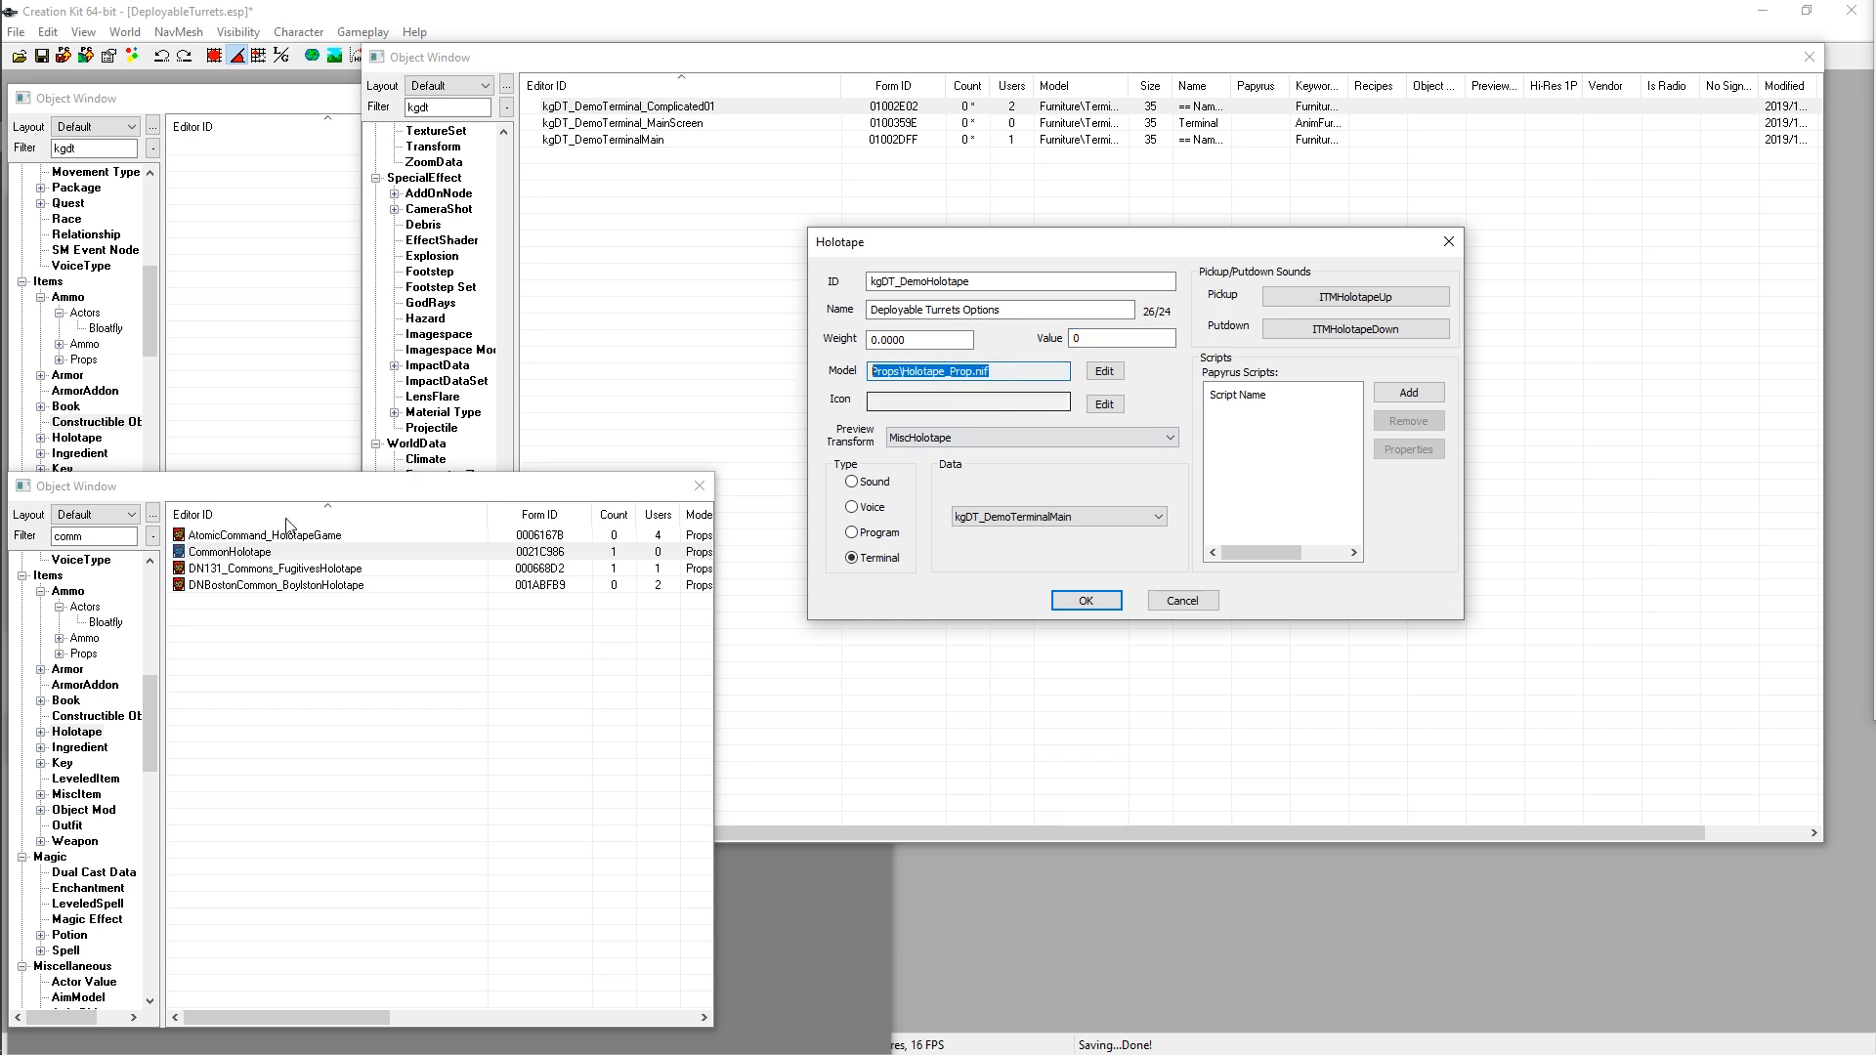
left_click(321, 536)
double_click(321, 536)
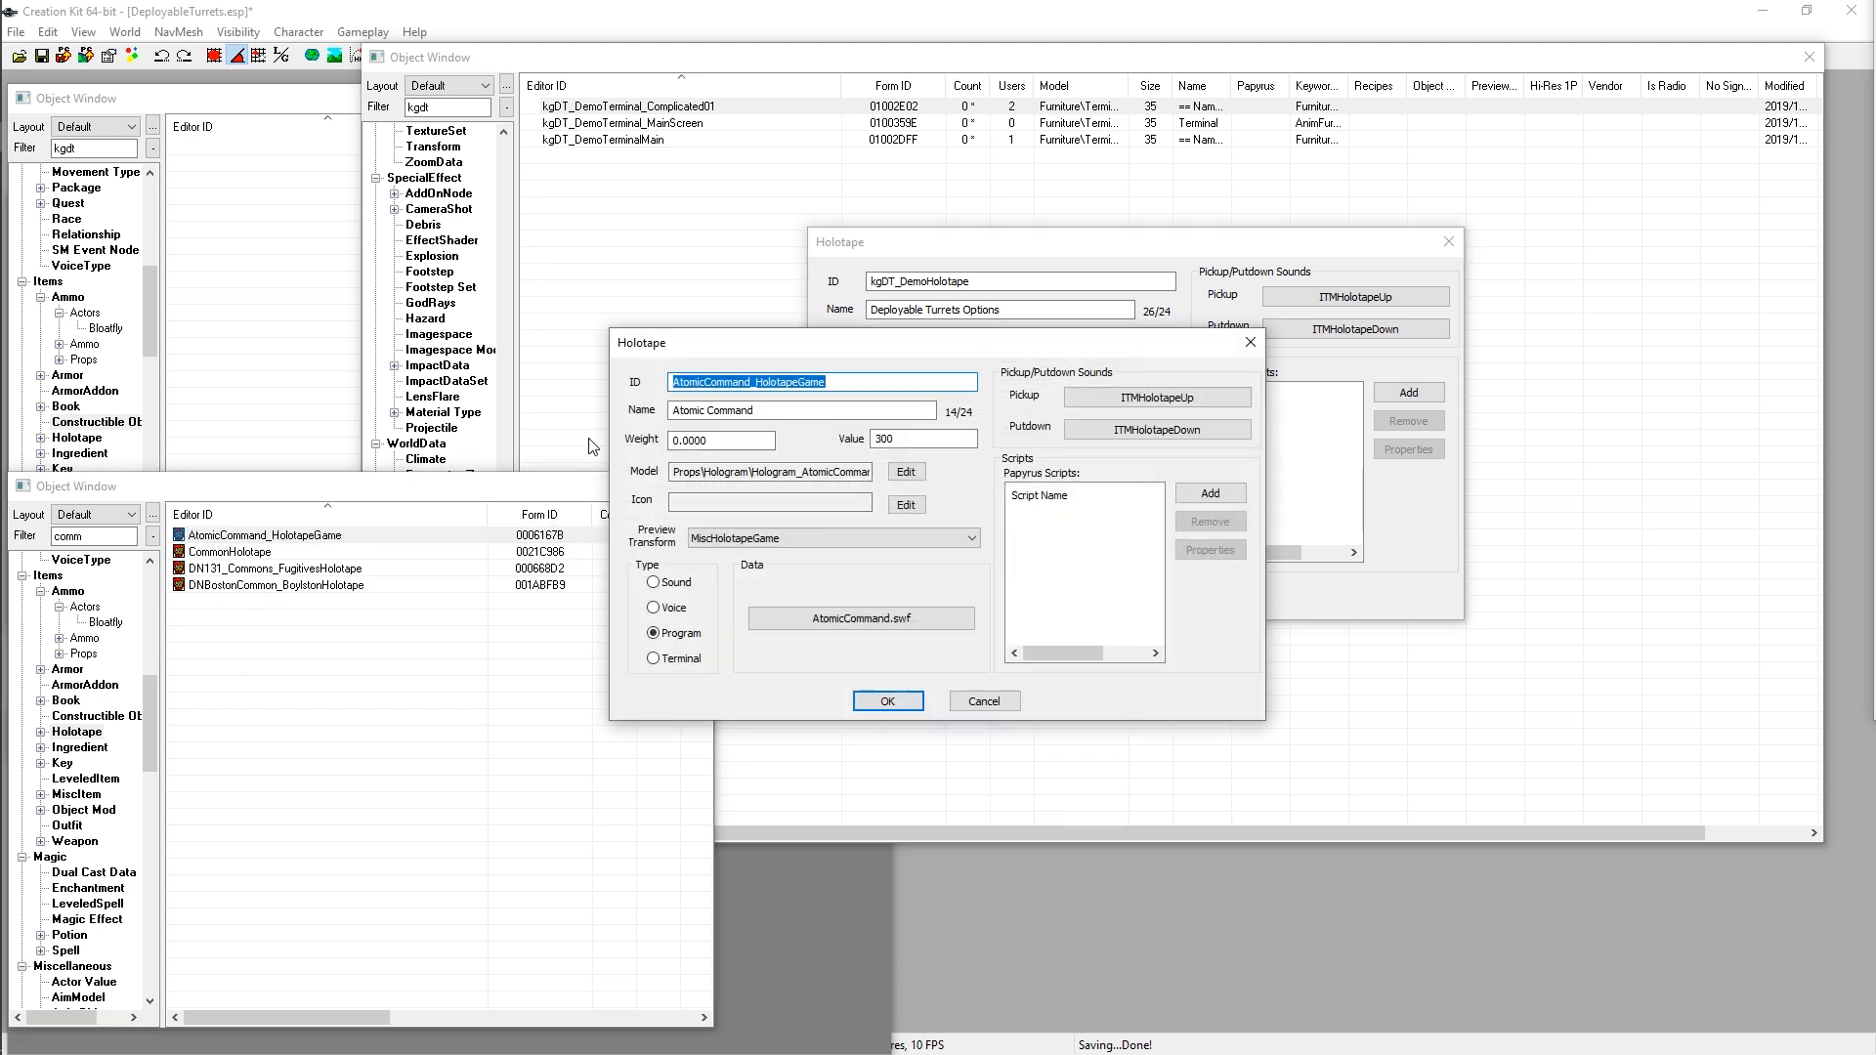
left_click_drag(769, 472, 897, 494)
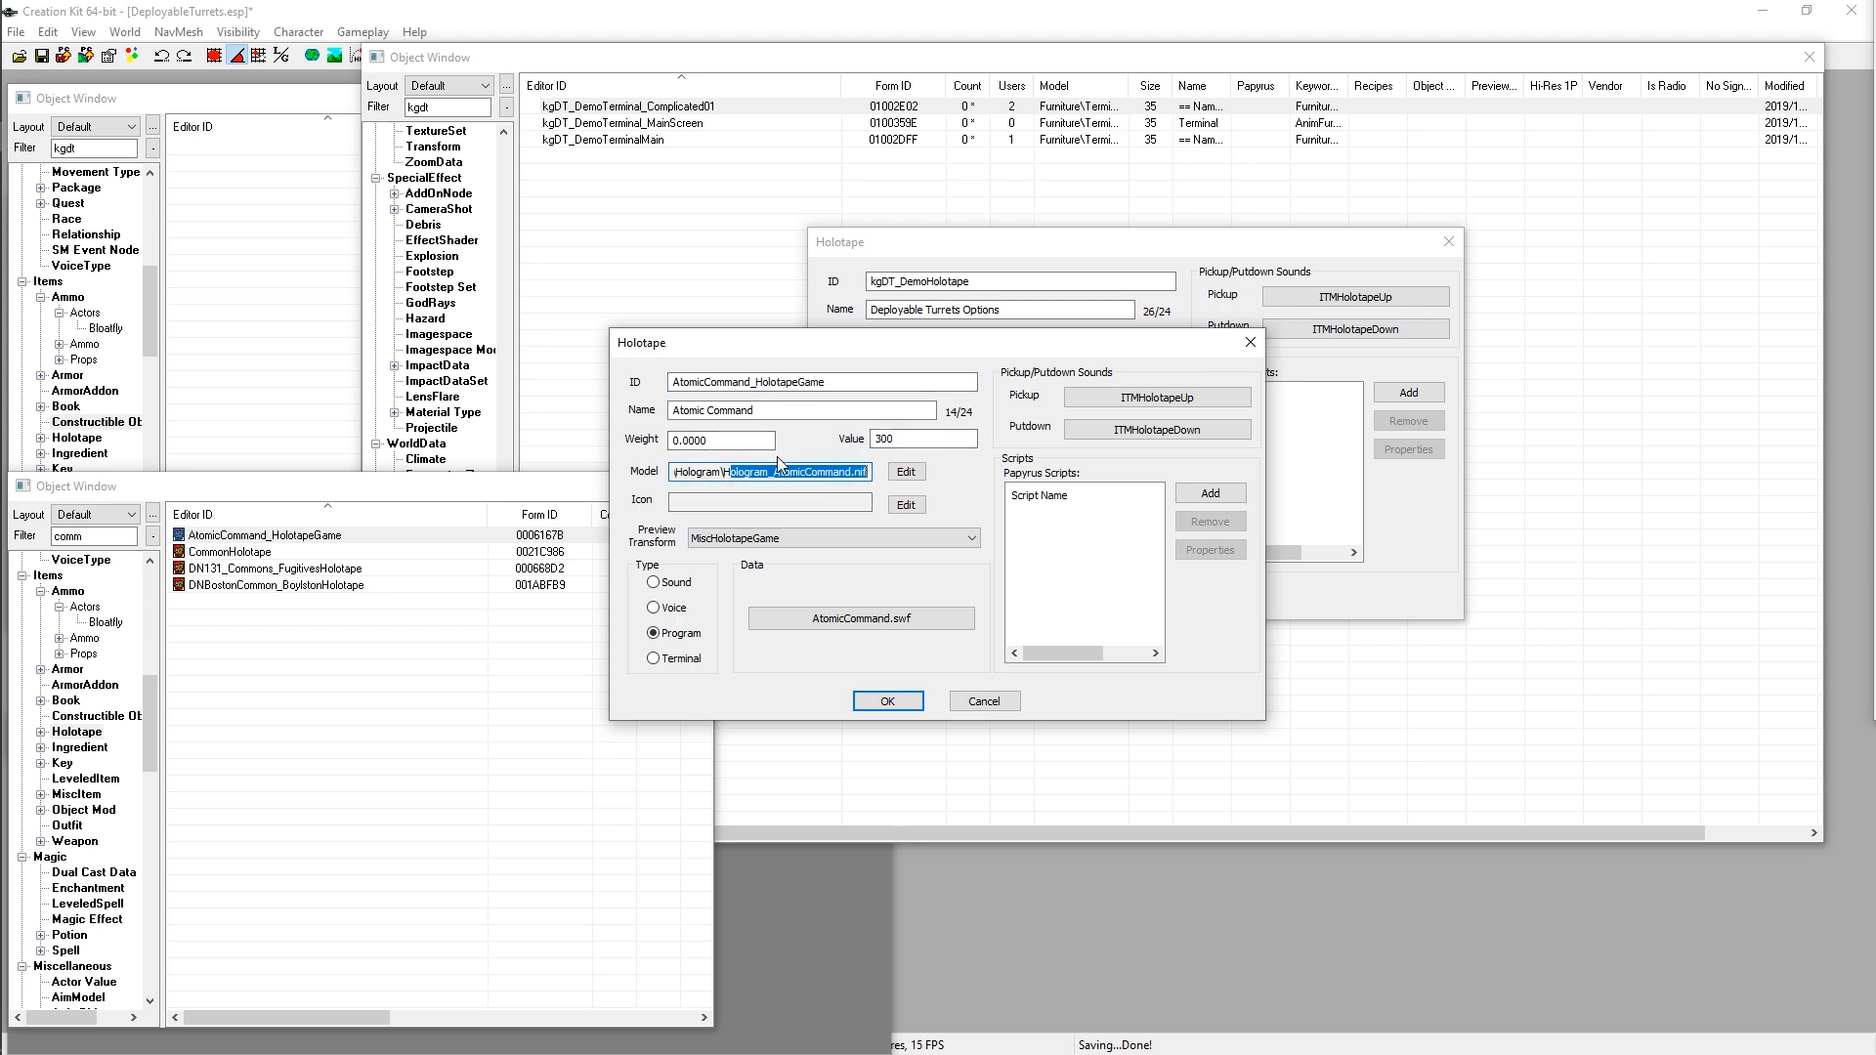
left_click(995, 702)
left_click(1020, 369)
left_click(1013, 386)
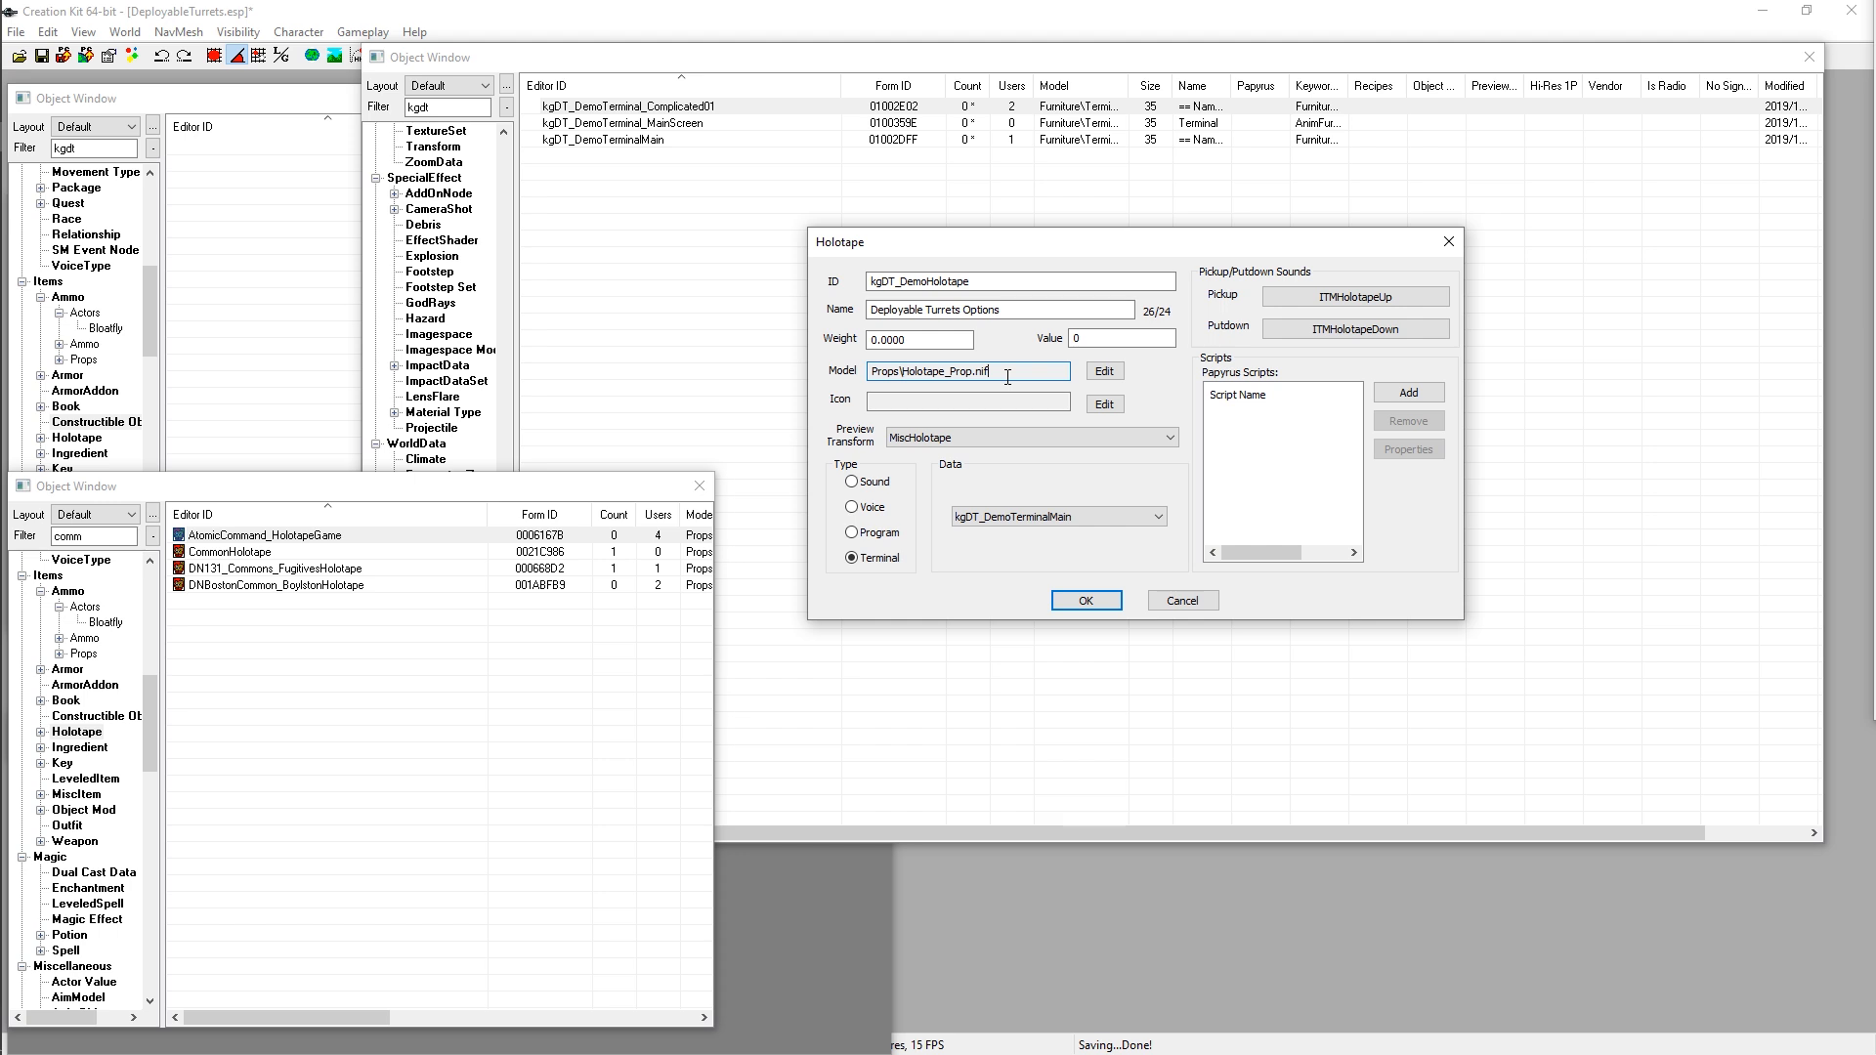
Step: Set the Terminal-type demo holotape's terminal to kgDT_DemoTerminal_MainScreen and accept the holotape
left_click(884, 400)
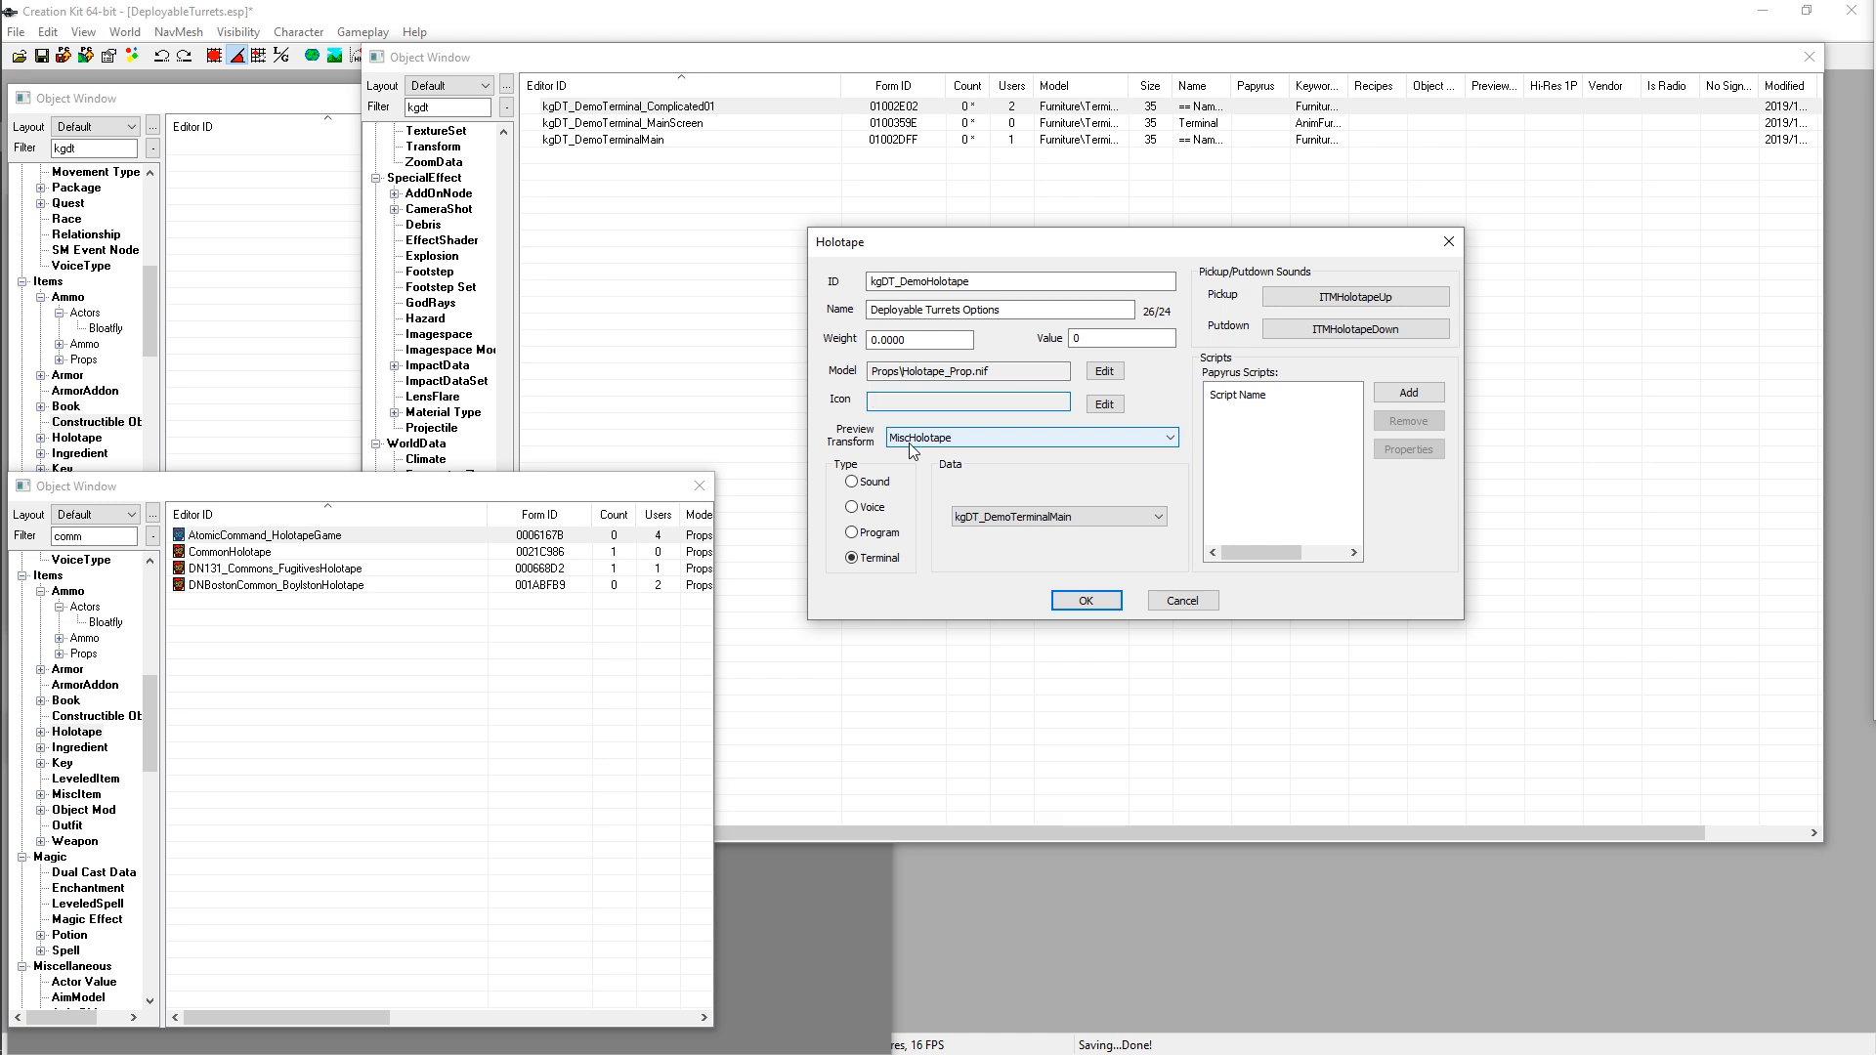
left_click(876, 560)
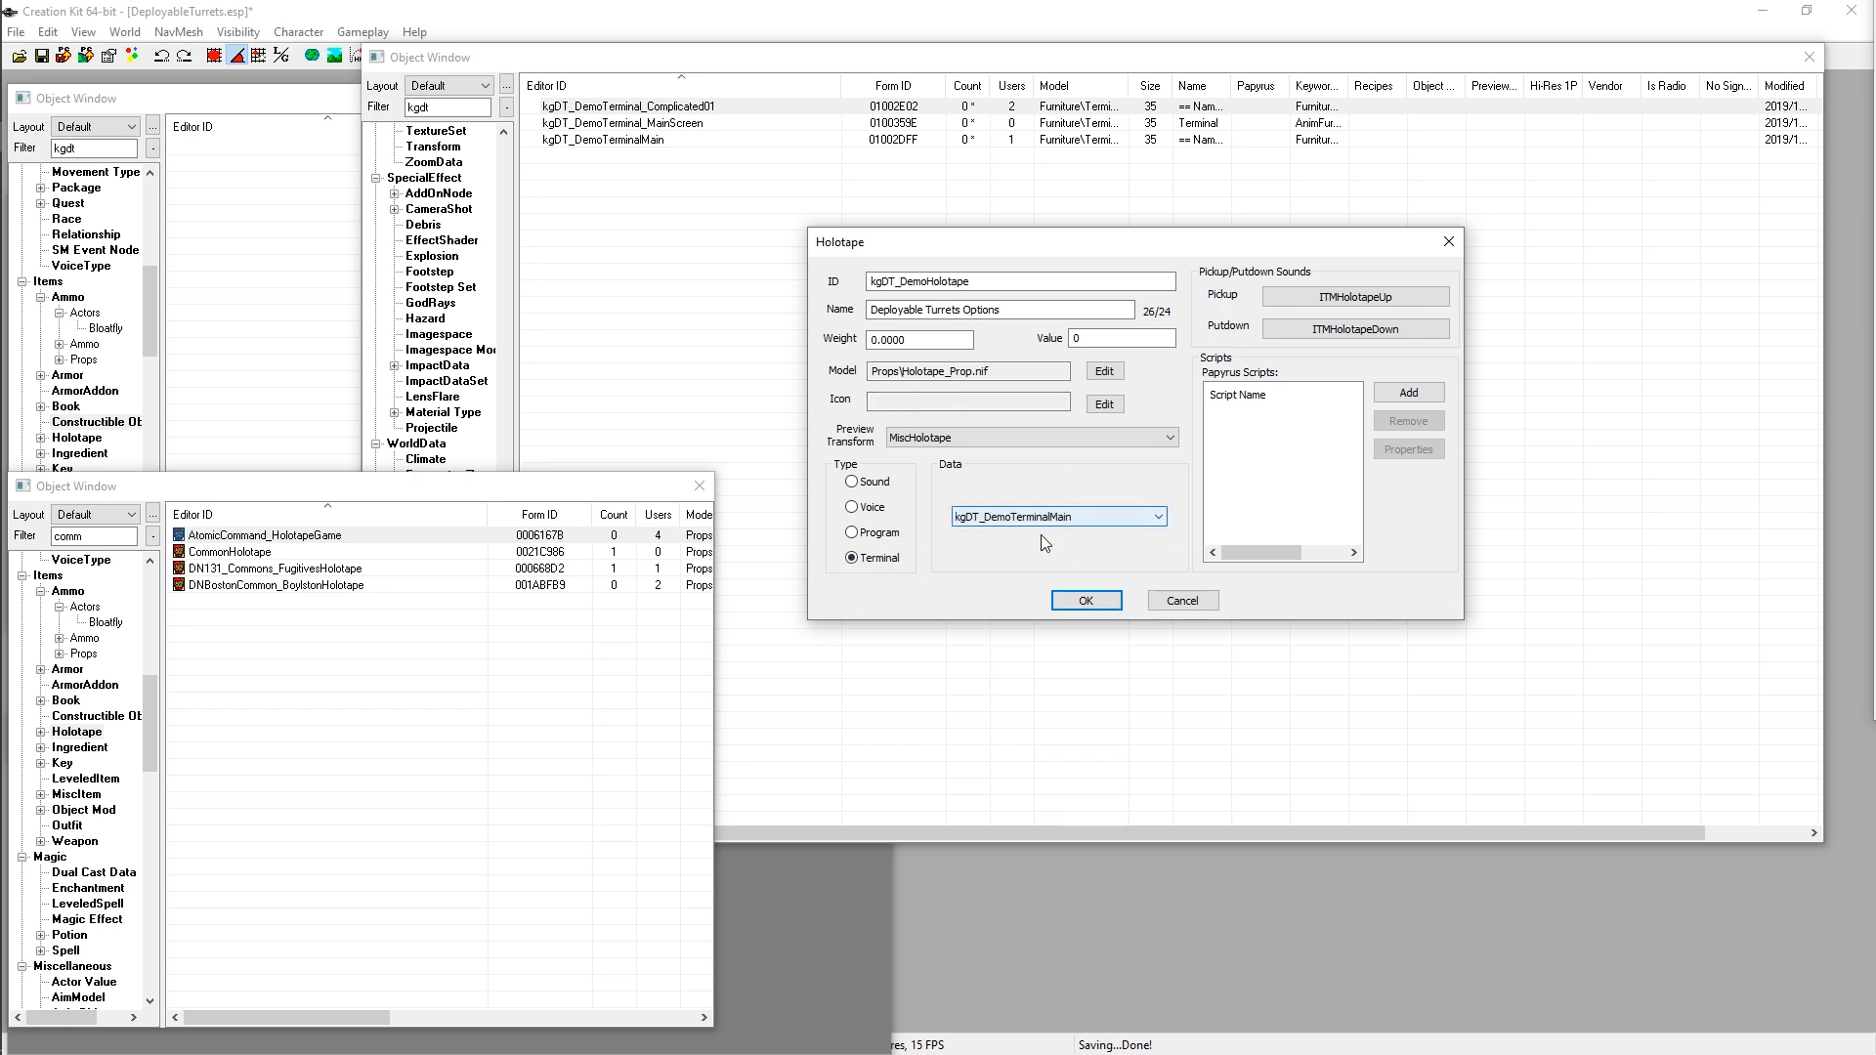
left_click(1075, 513)
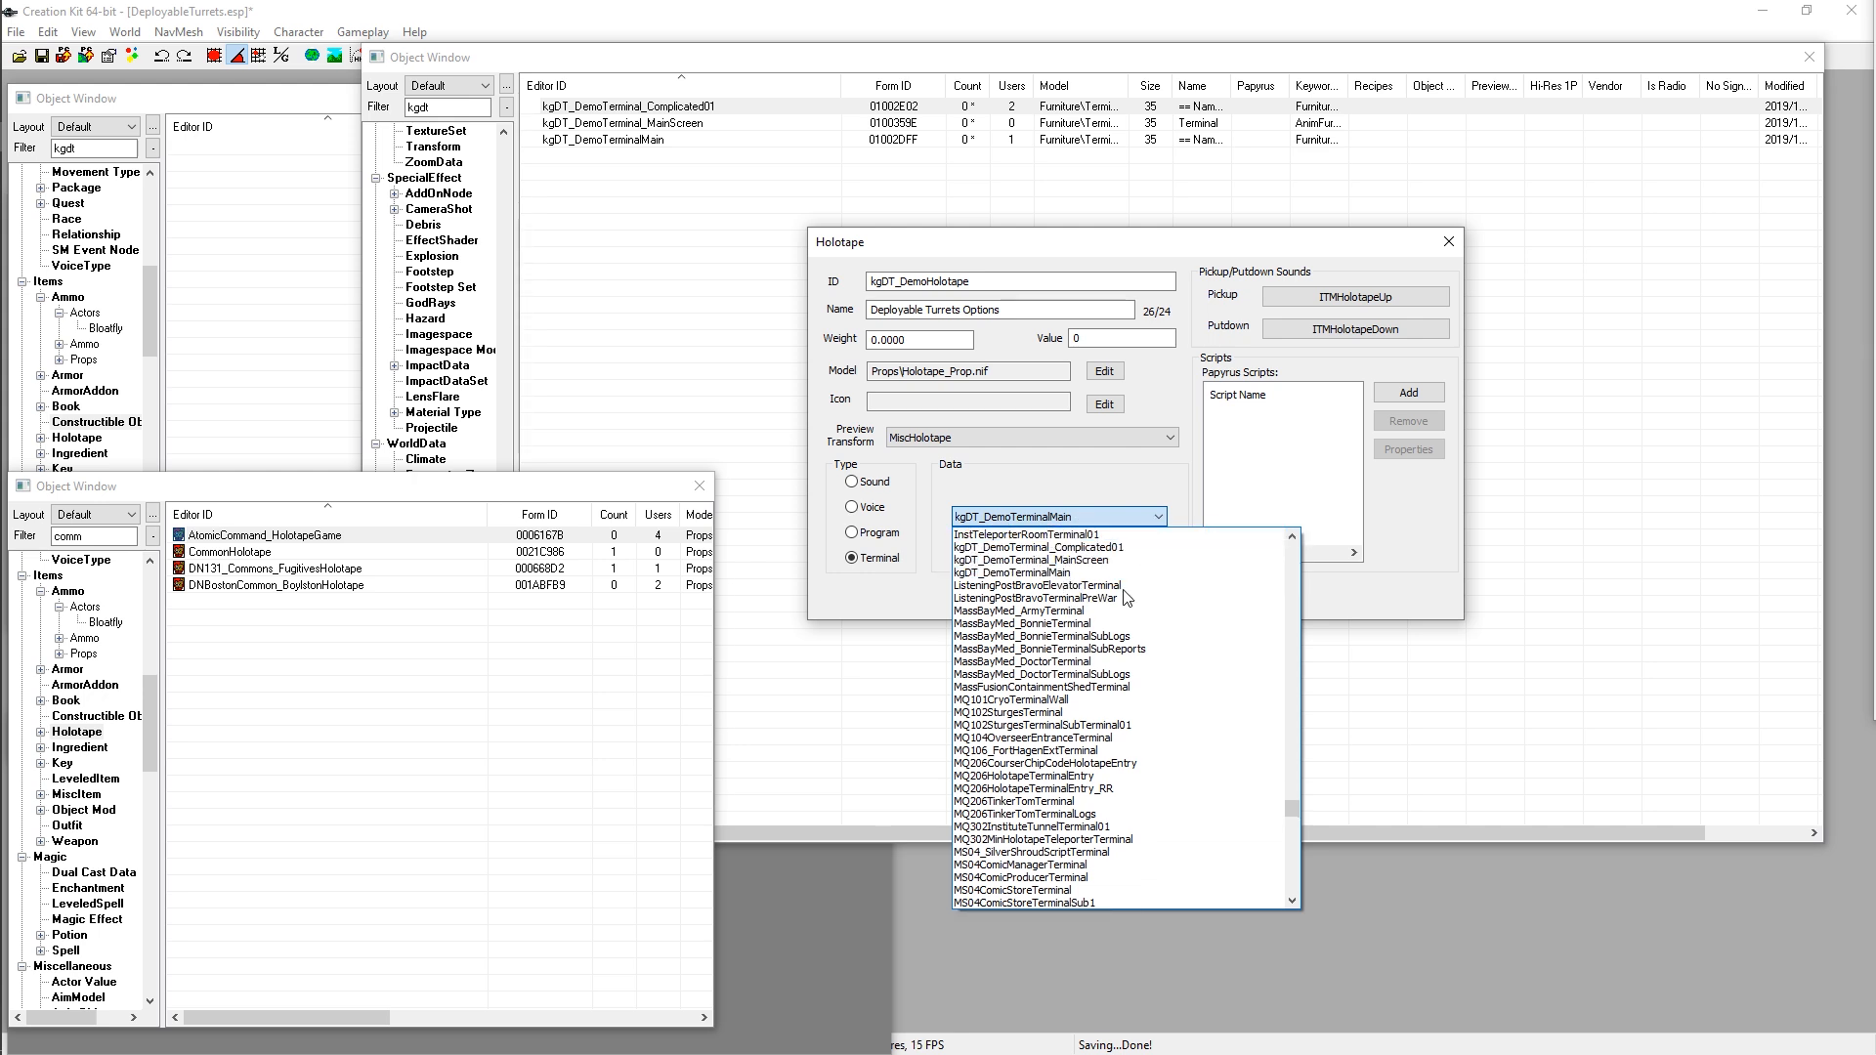
left_click(1075, 560)
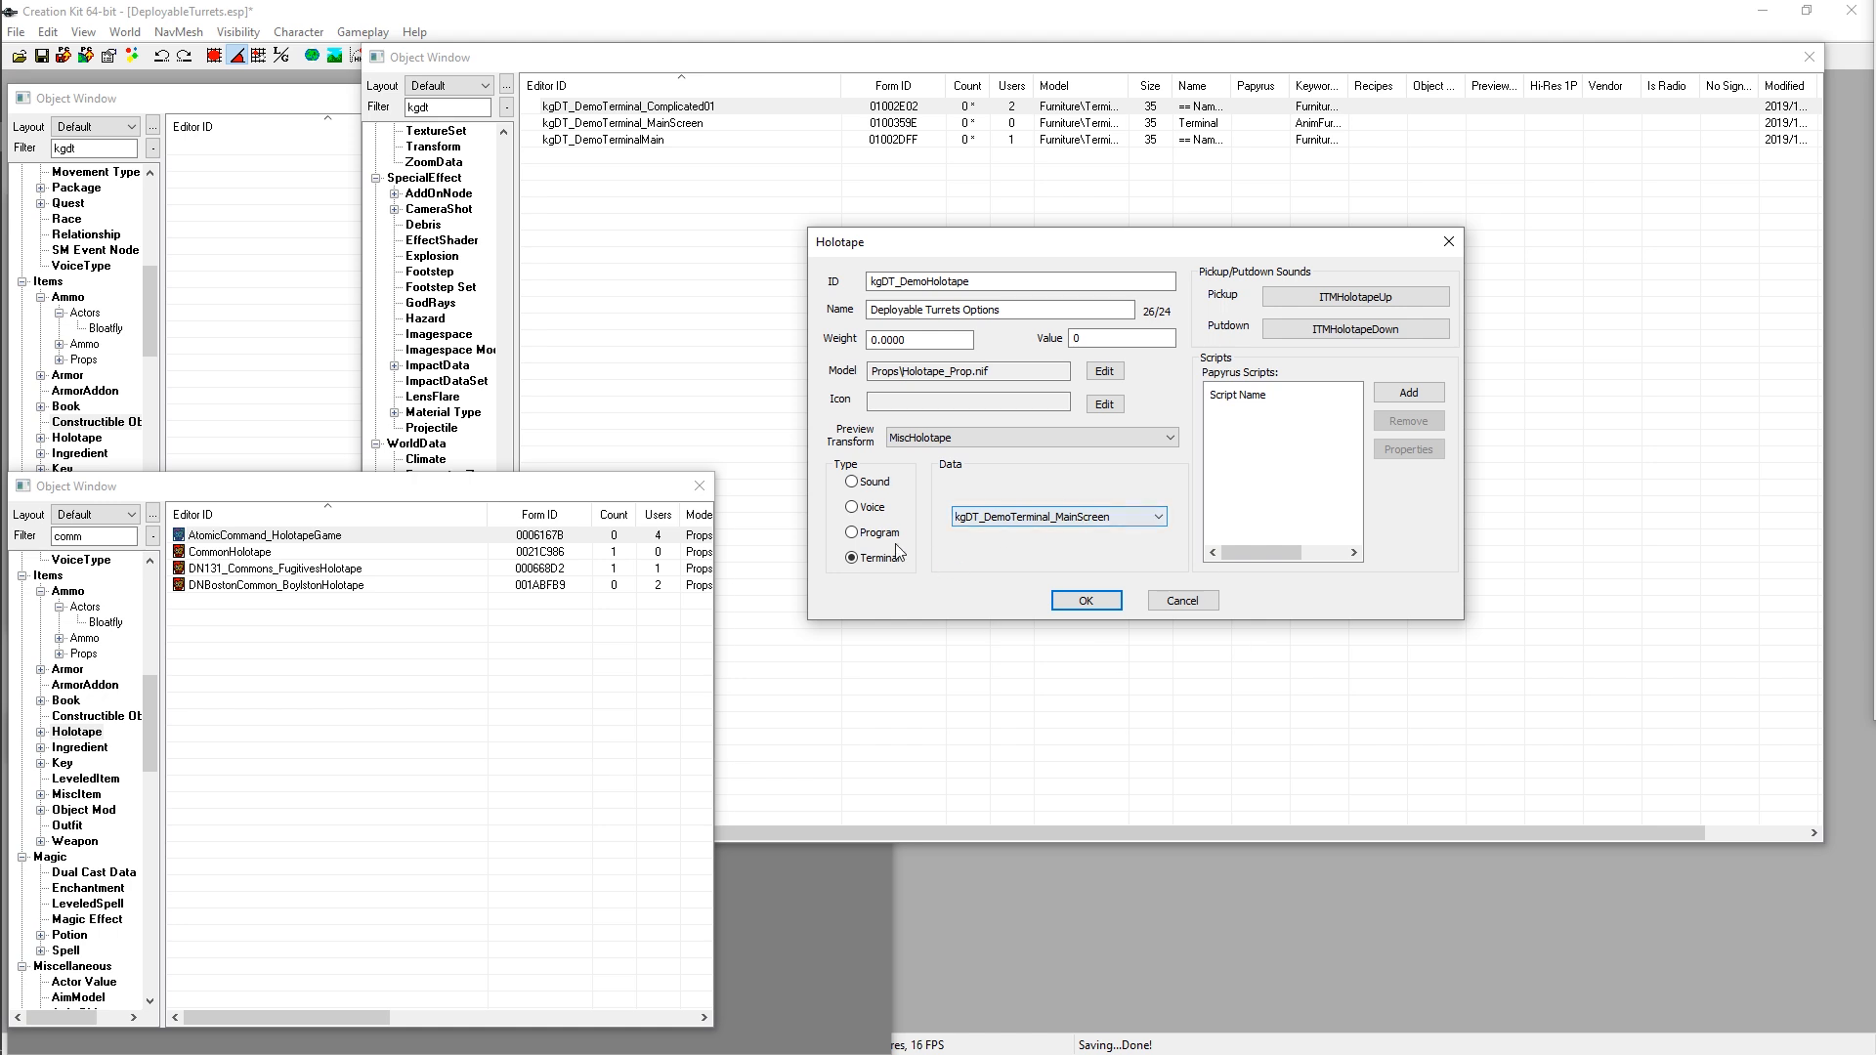
left_click(1094, 517)
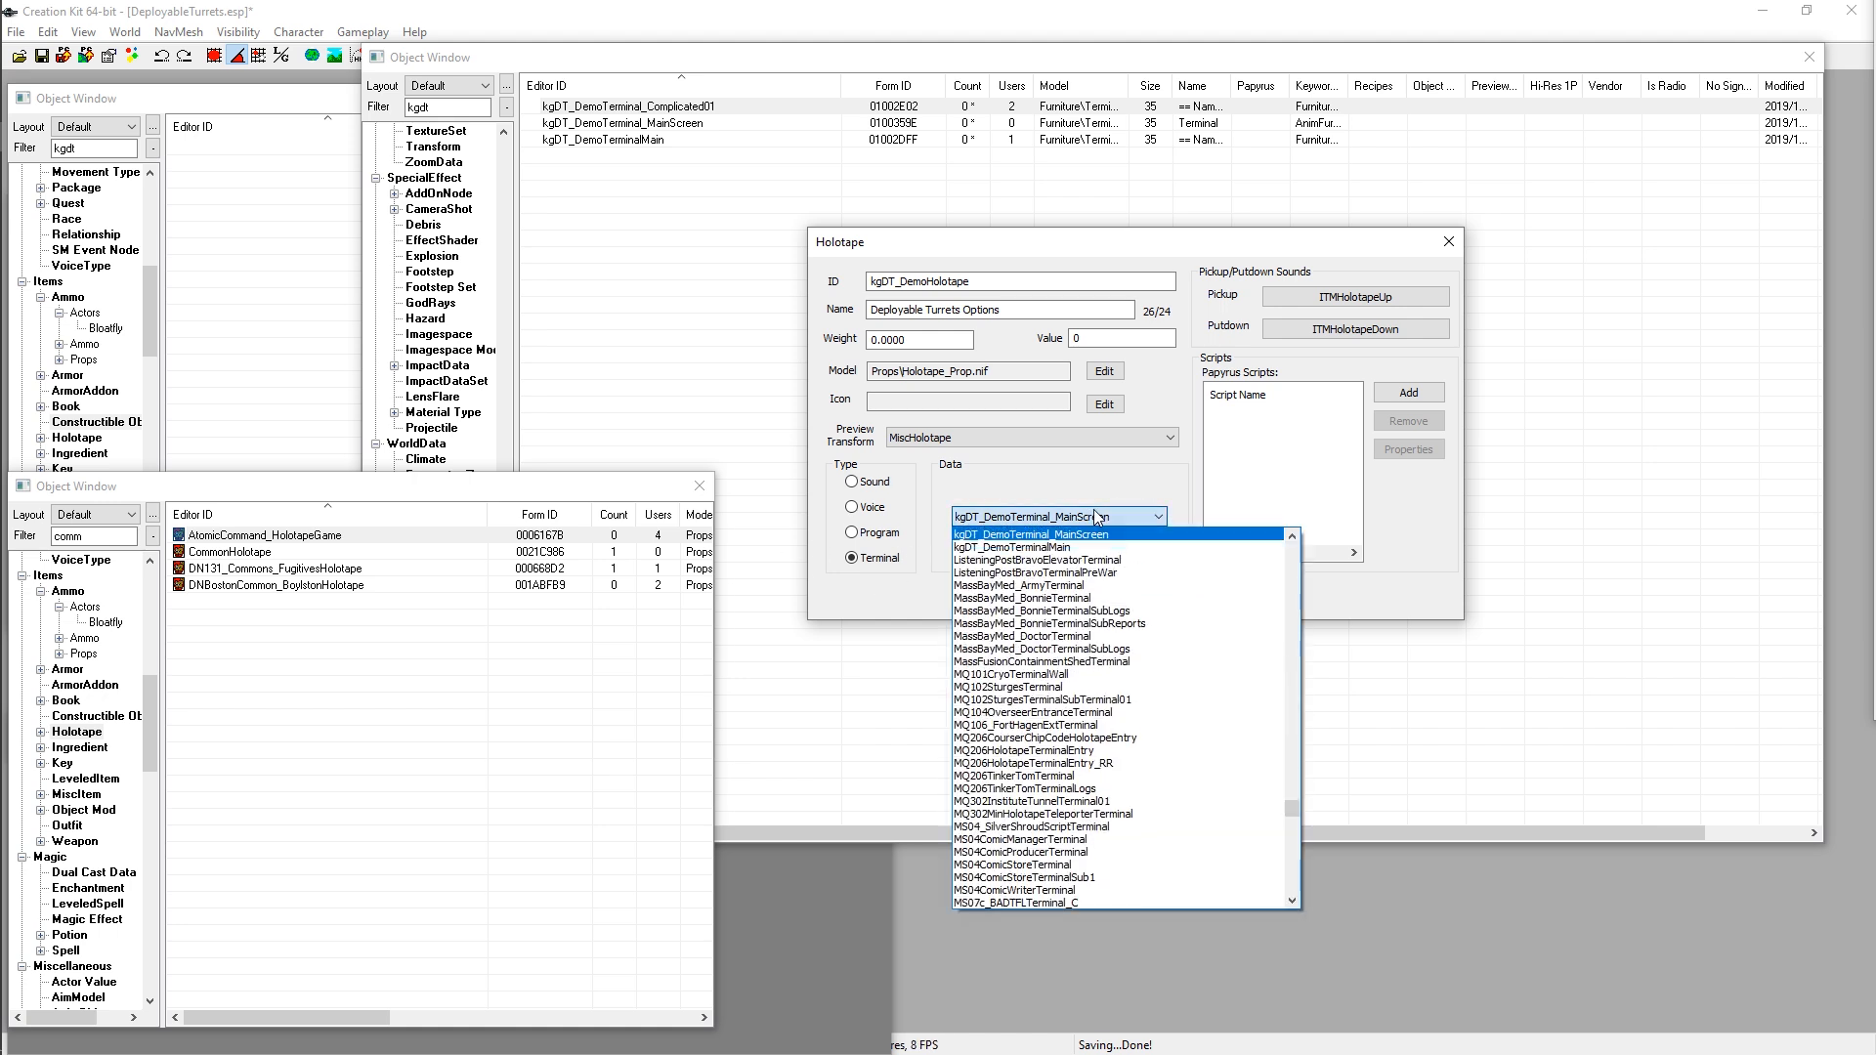
left_click(1092, 587)
left_click(1082, 599)
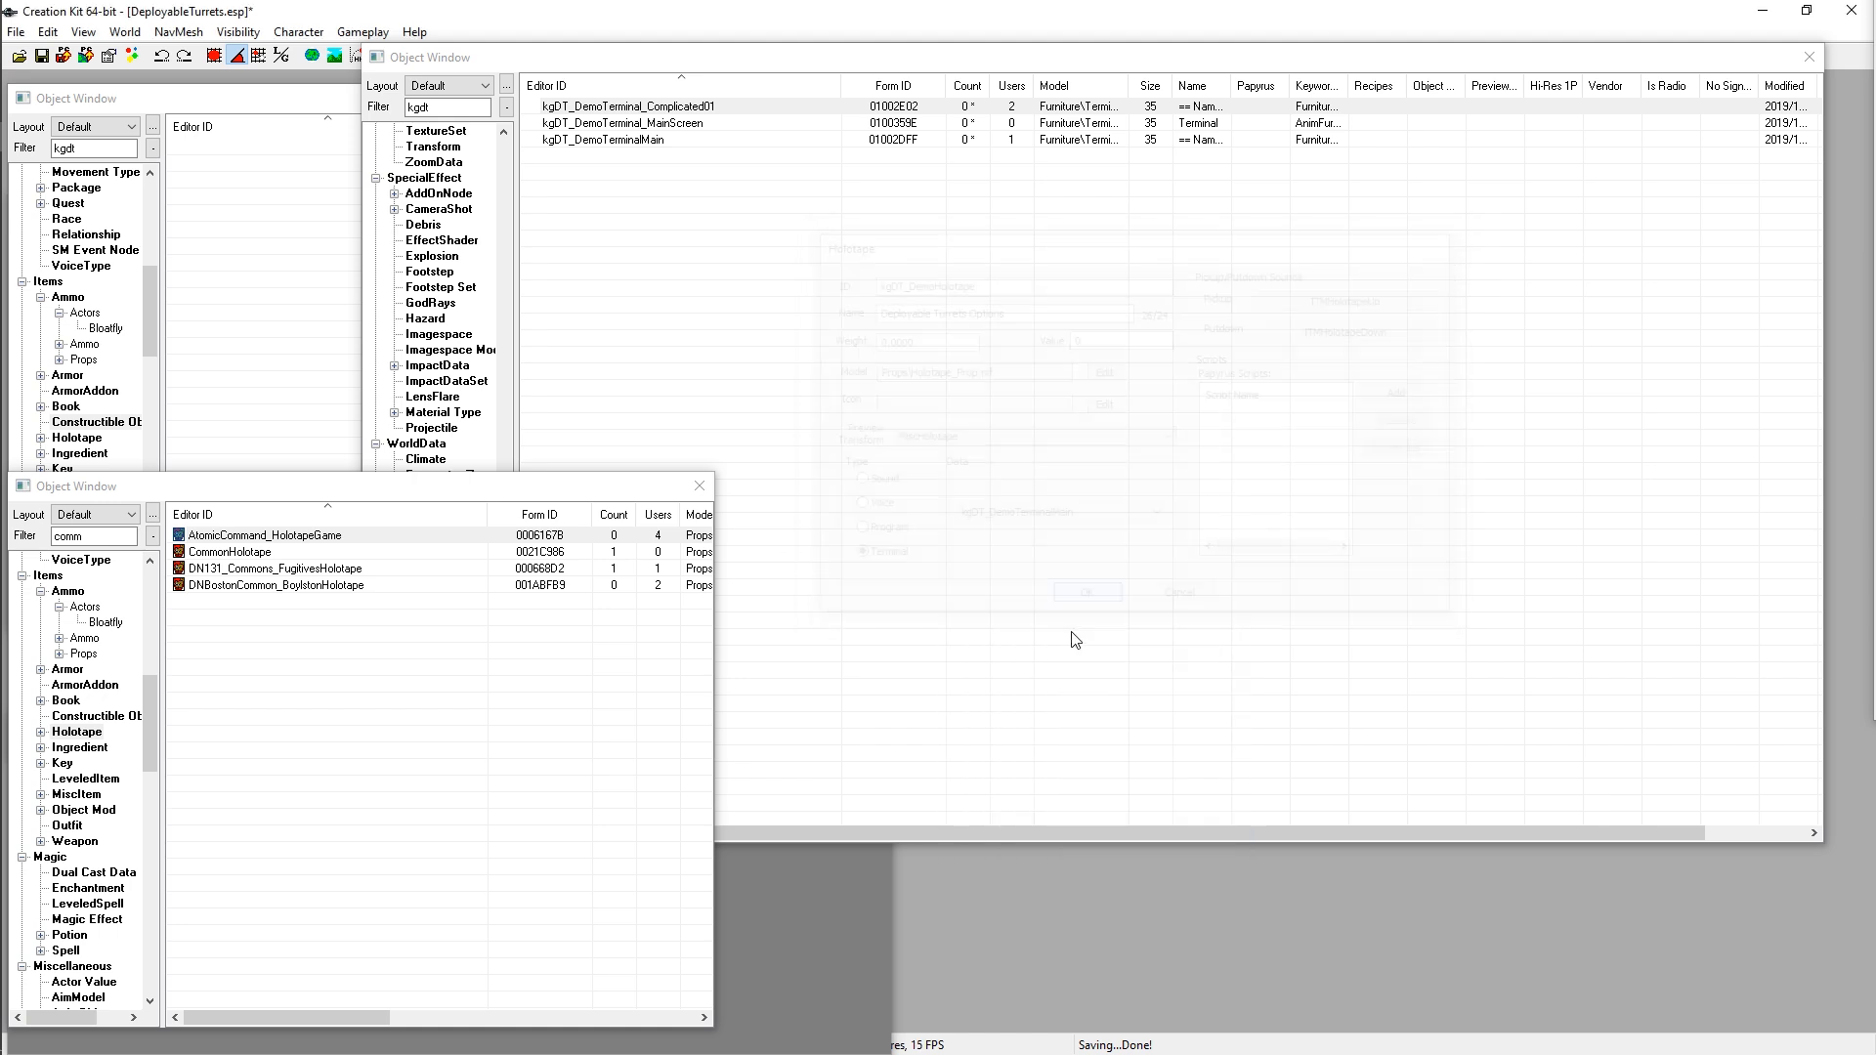
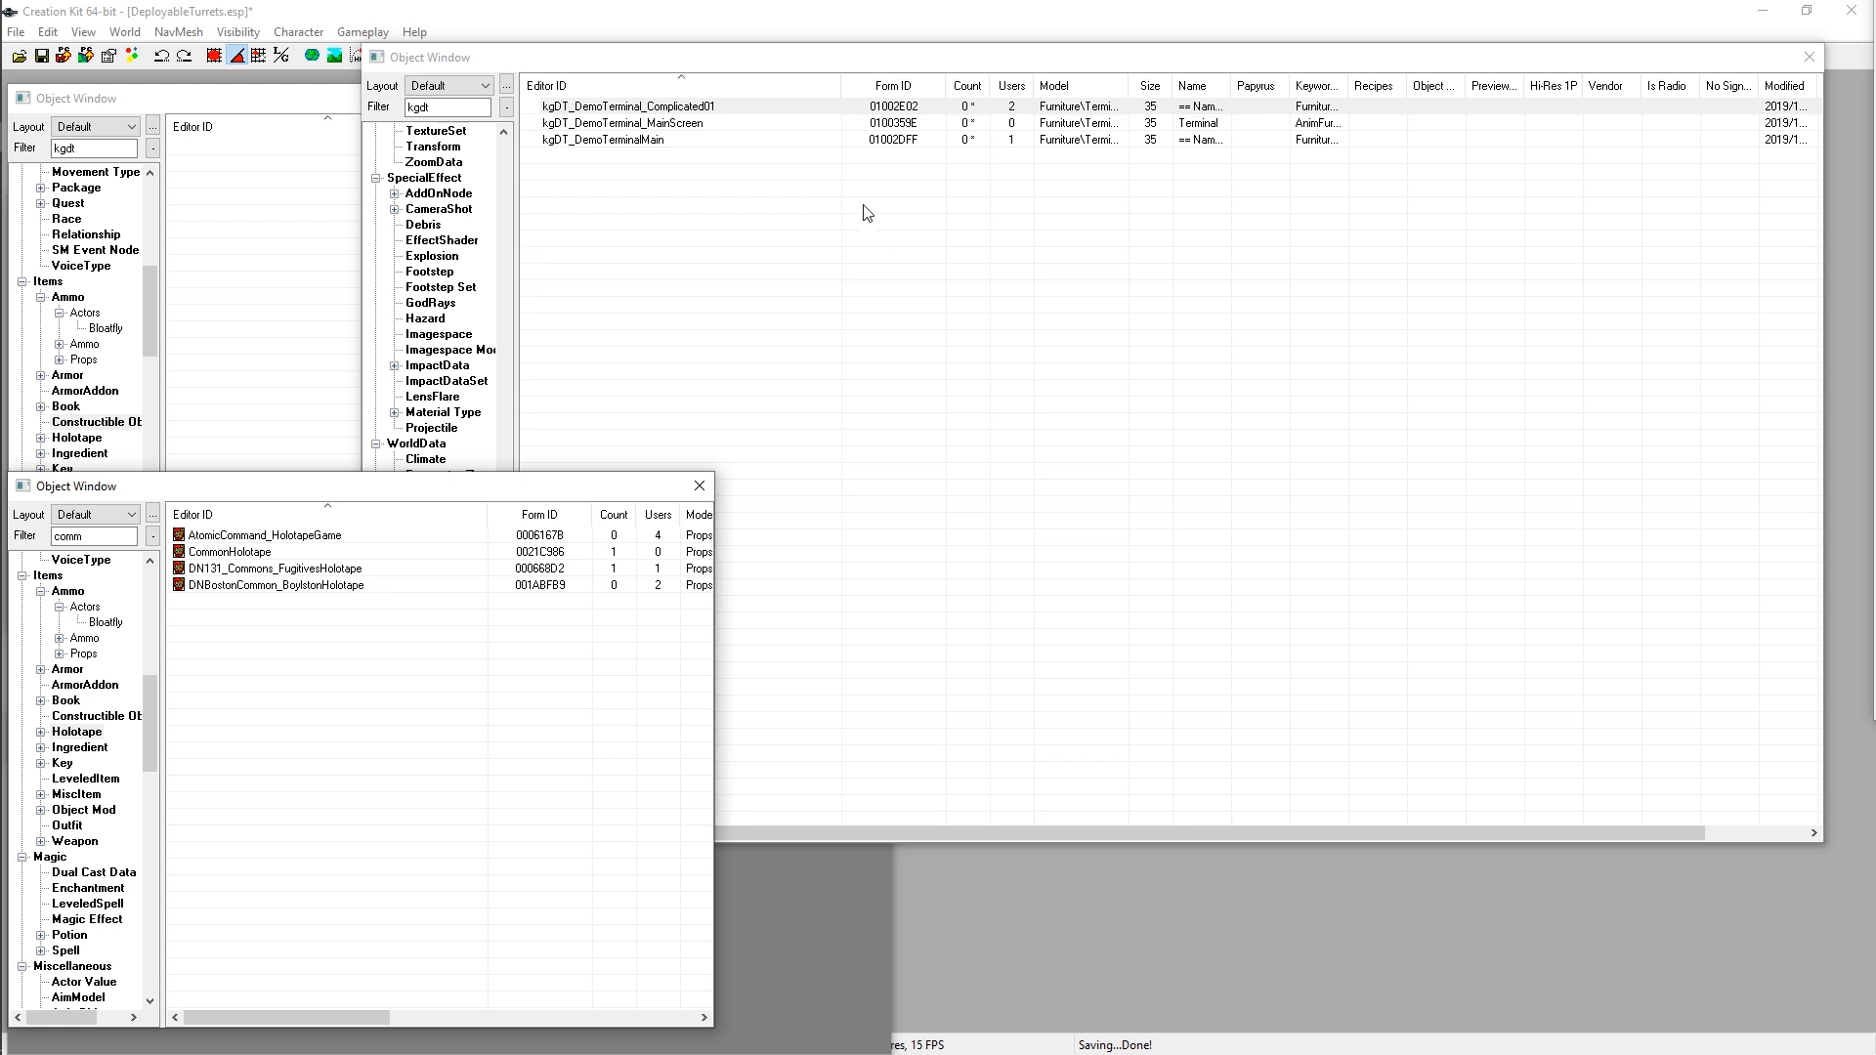
Step: Create a new constructible object with the ID kgDT_CraftableSettingsHolotape
left_click(892, 265)
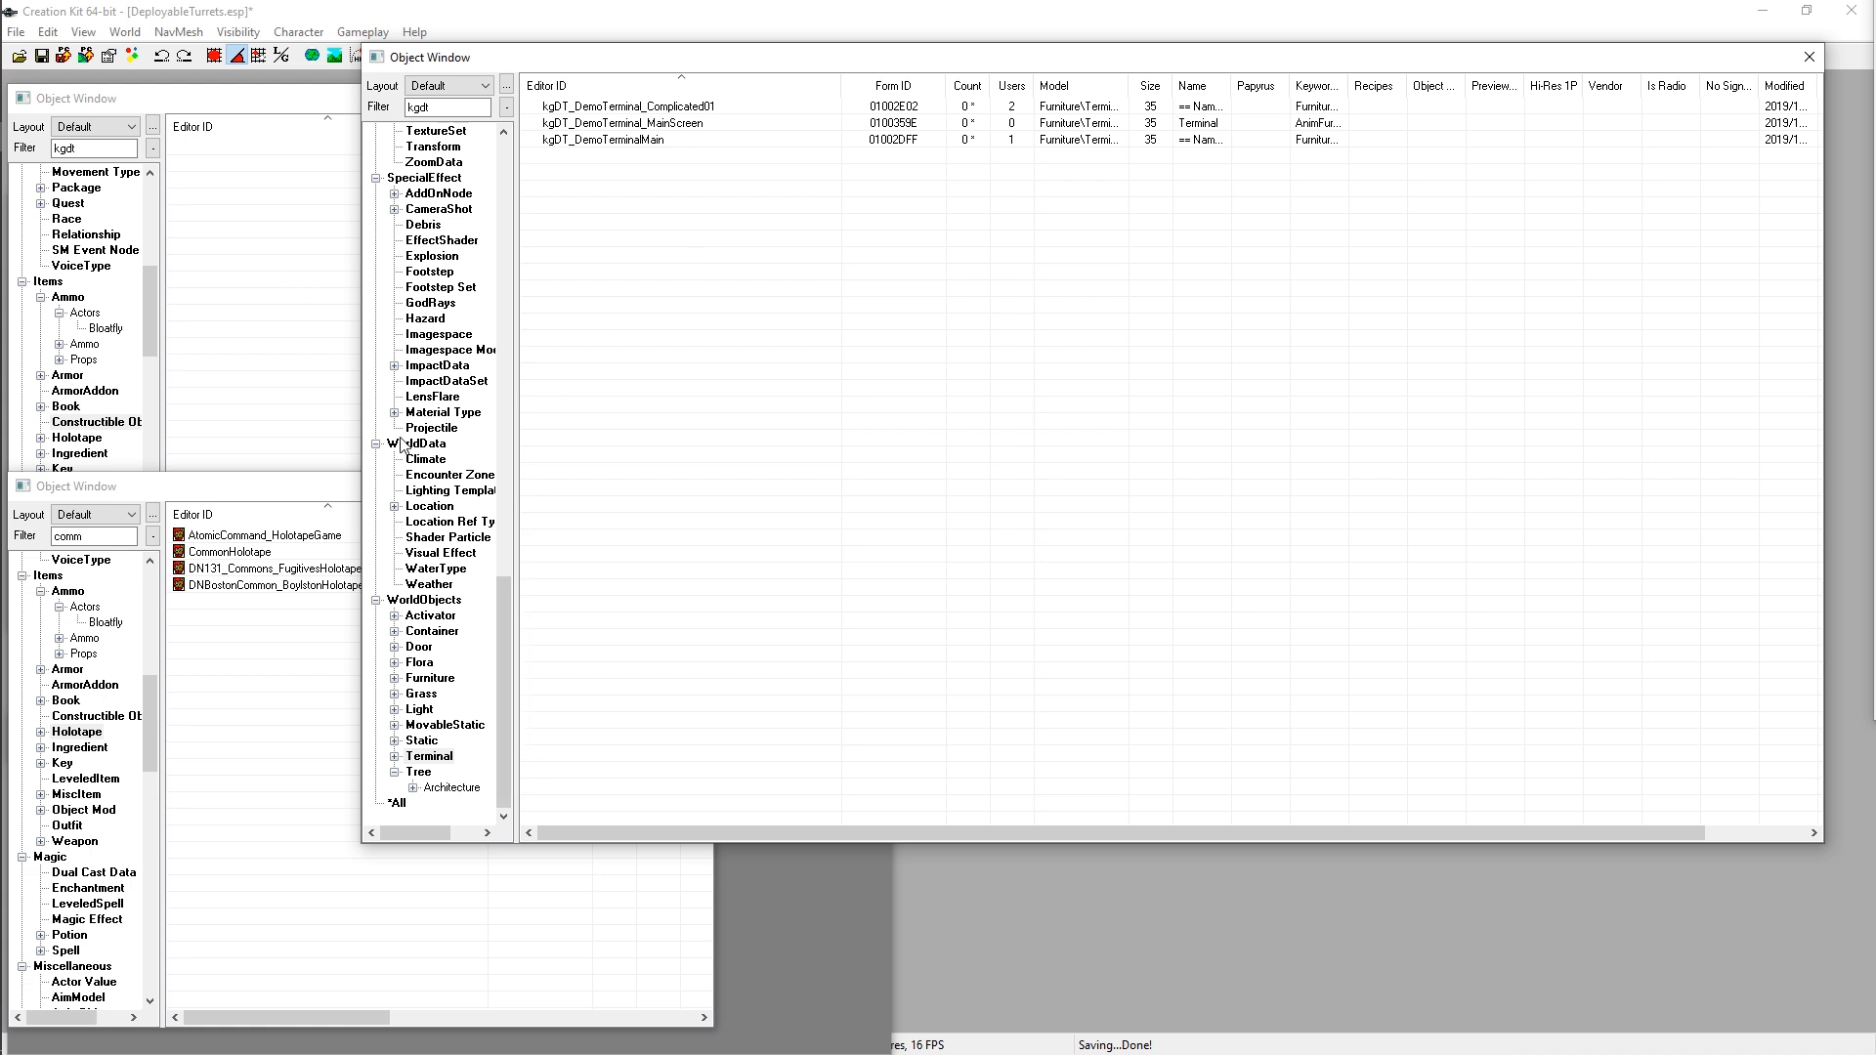
left_click(238, 288)
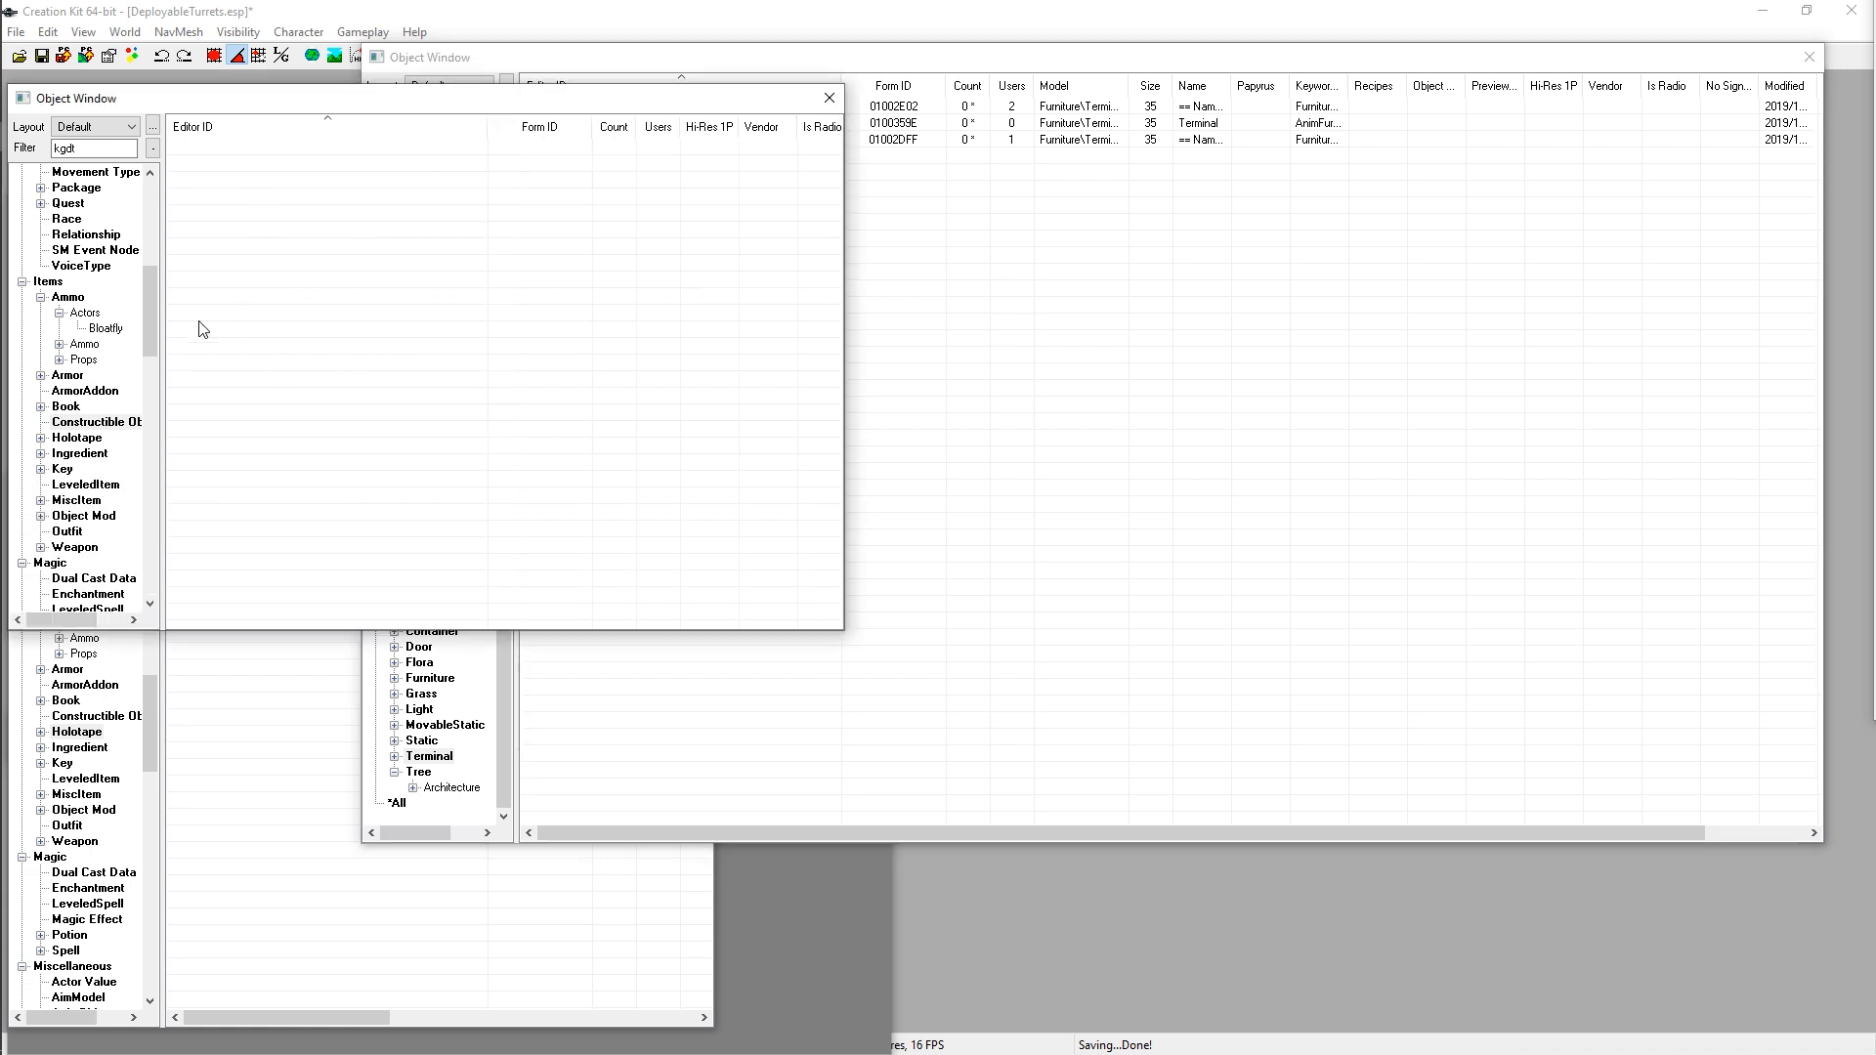
scroll(127, 340, "down", 7)
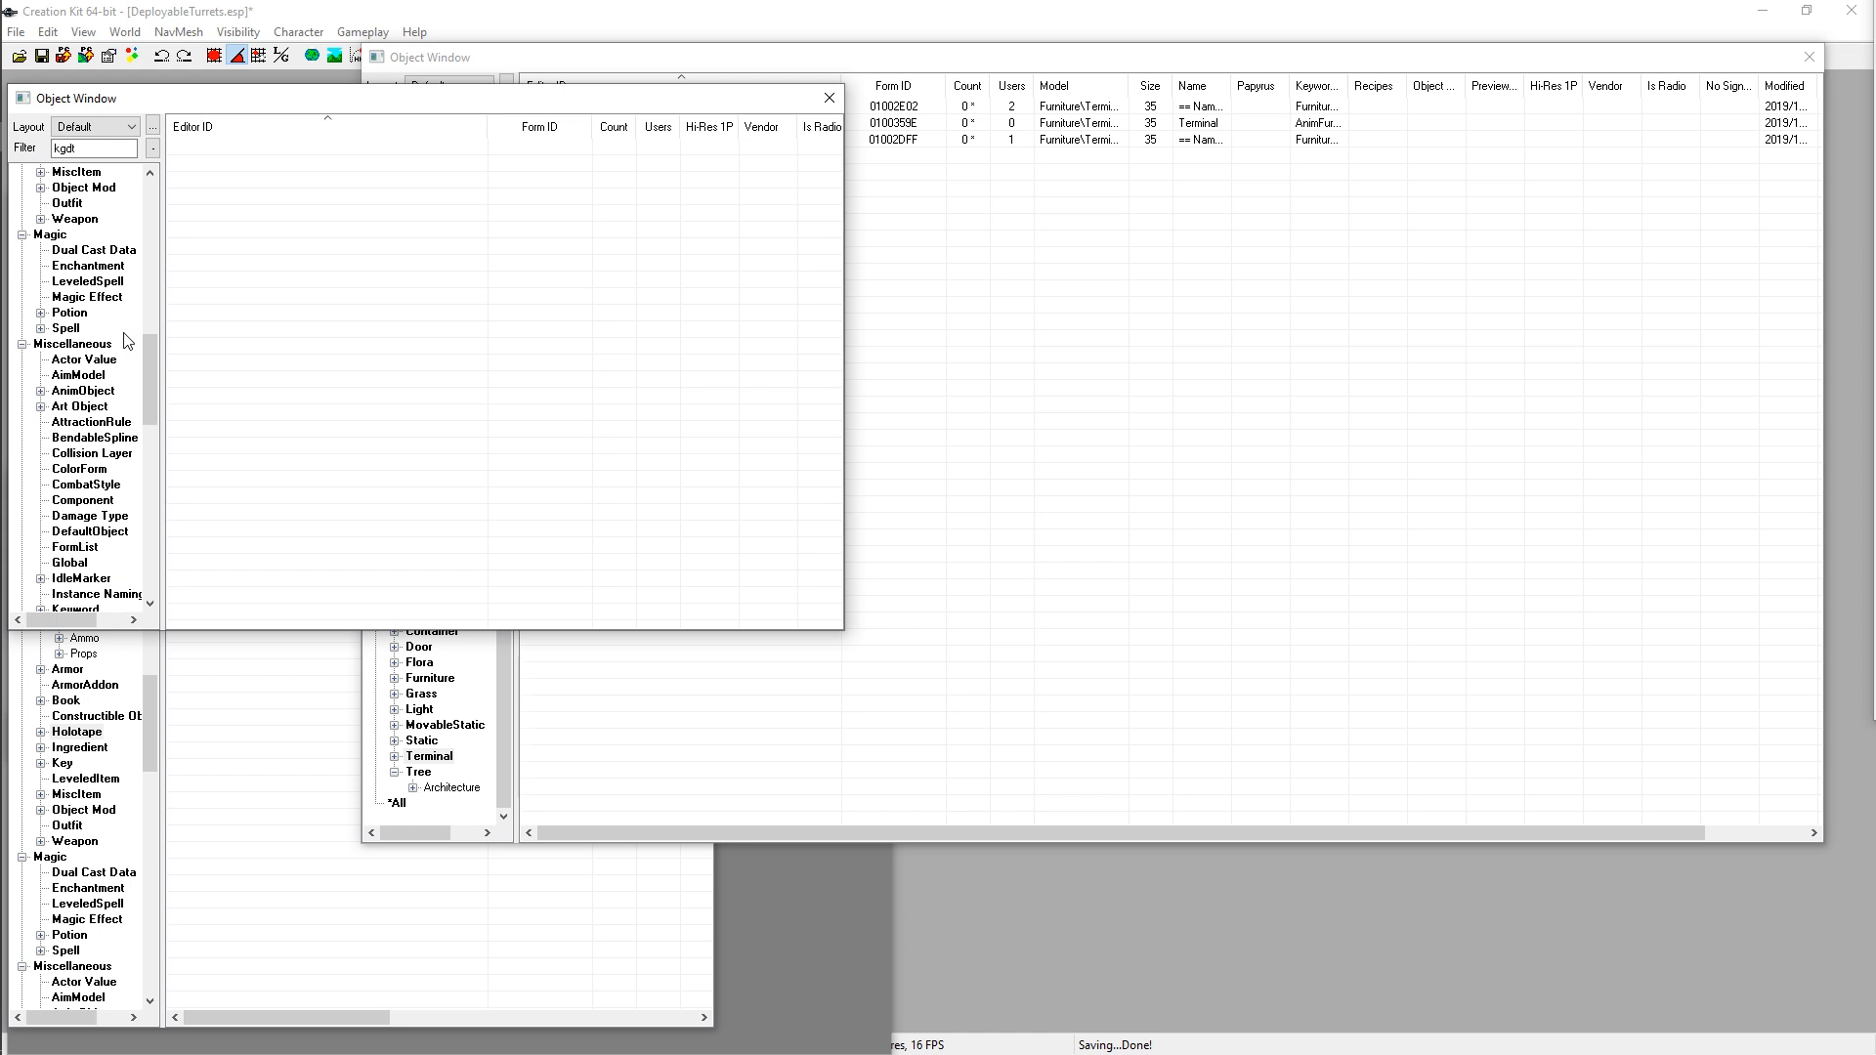
scroll(117, 459, "down", 6)
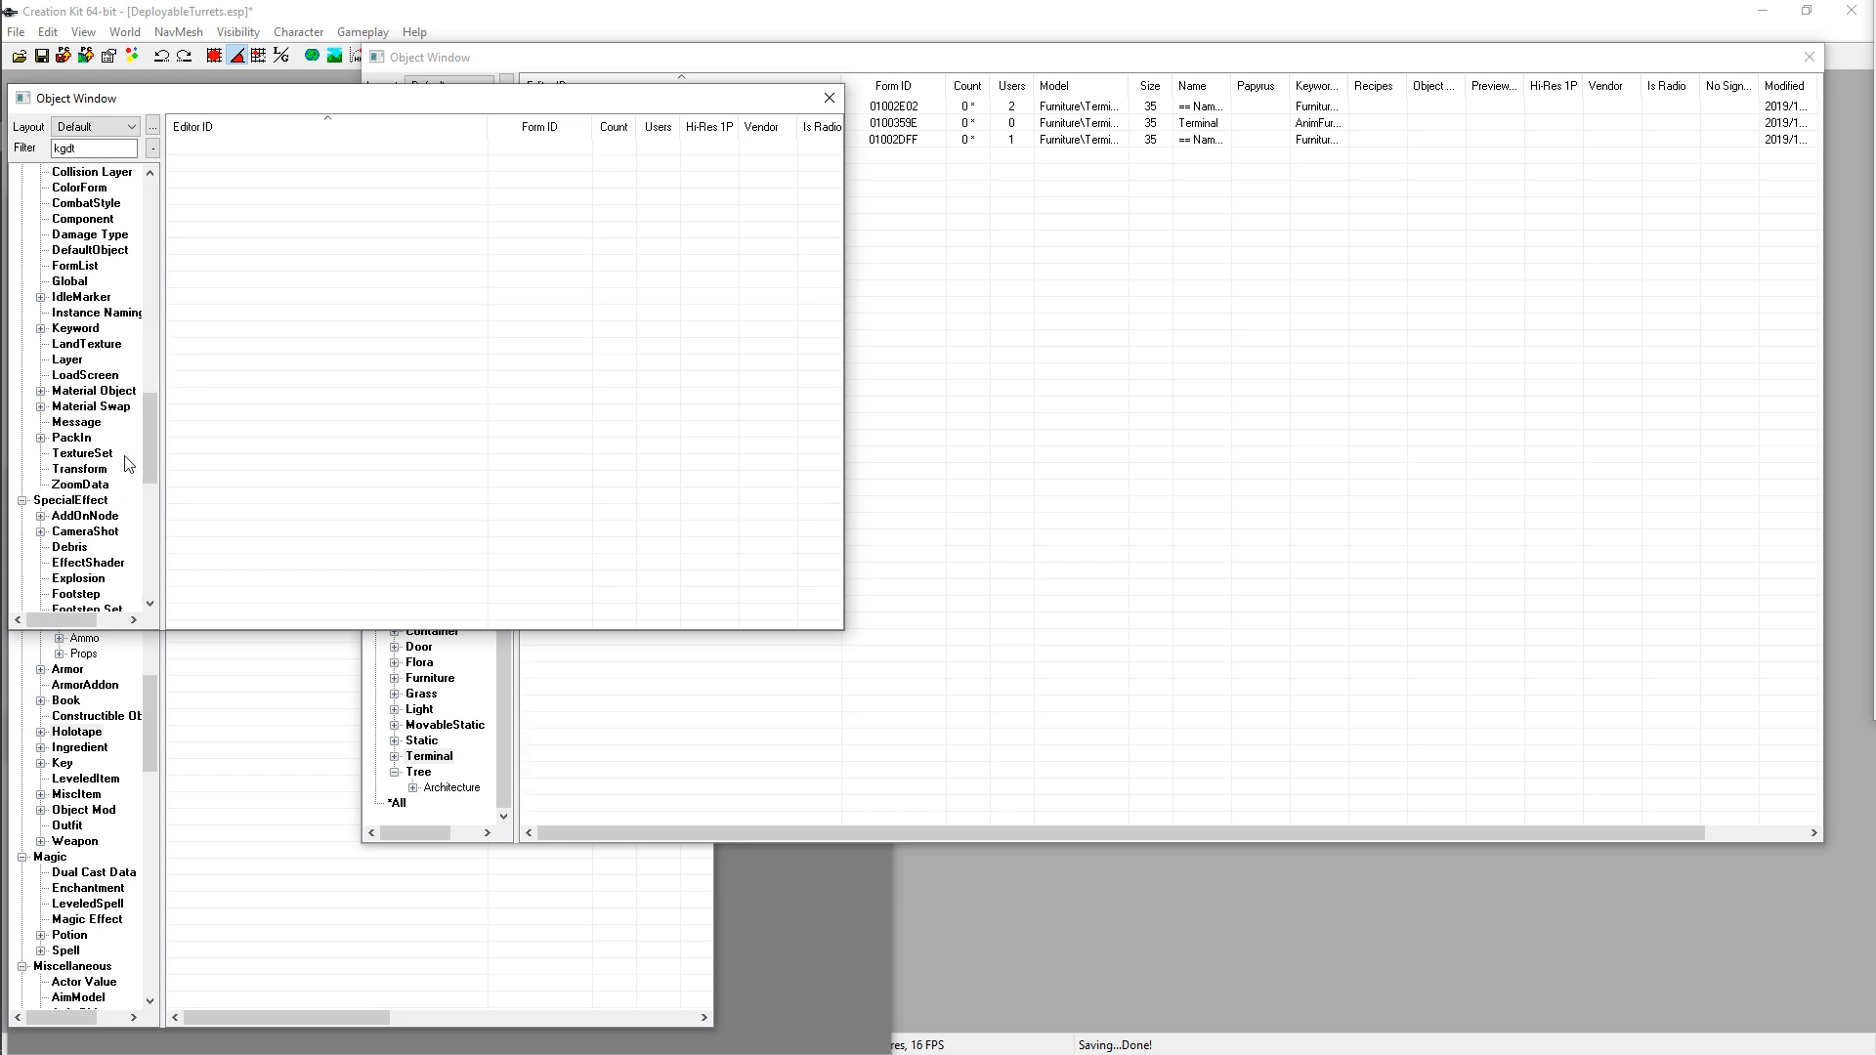
scroll(125, 459, "up", 10)
scroll(132, 489, "up", 3)
right_click(277, 168)
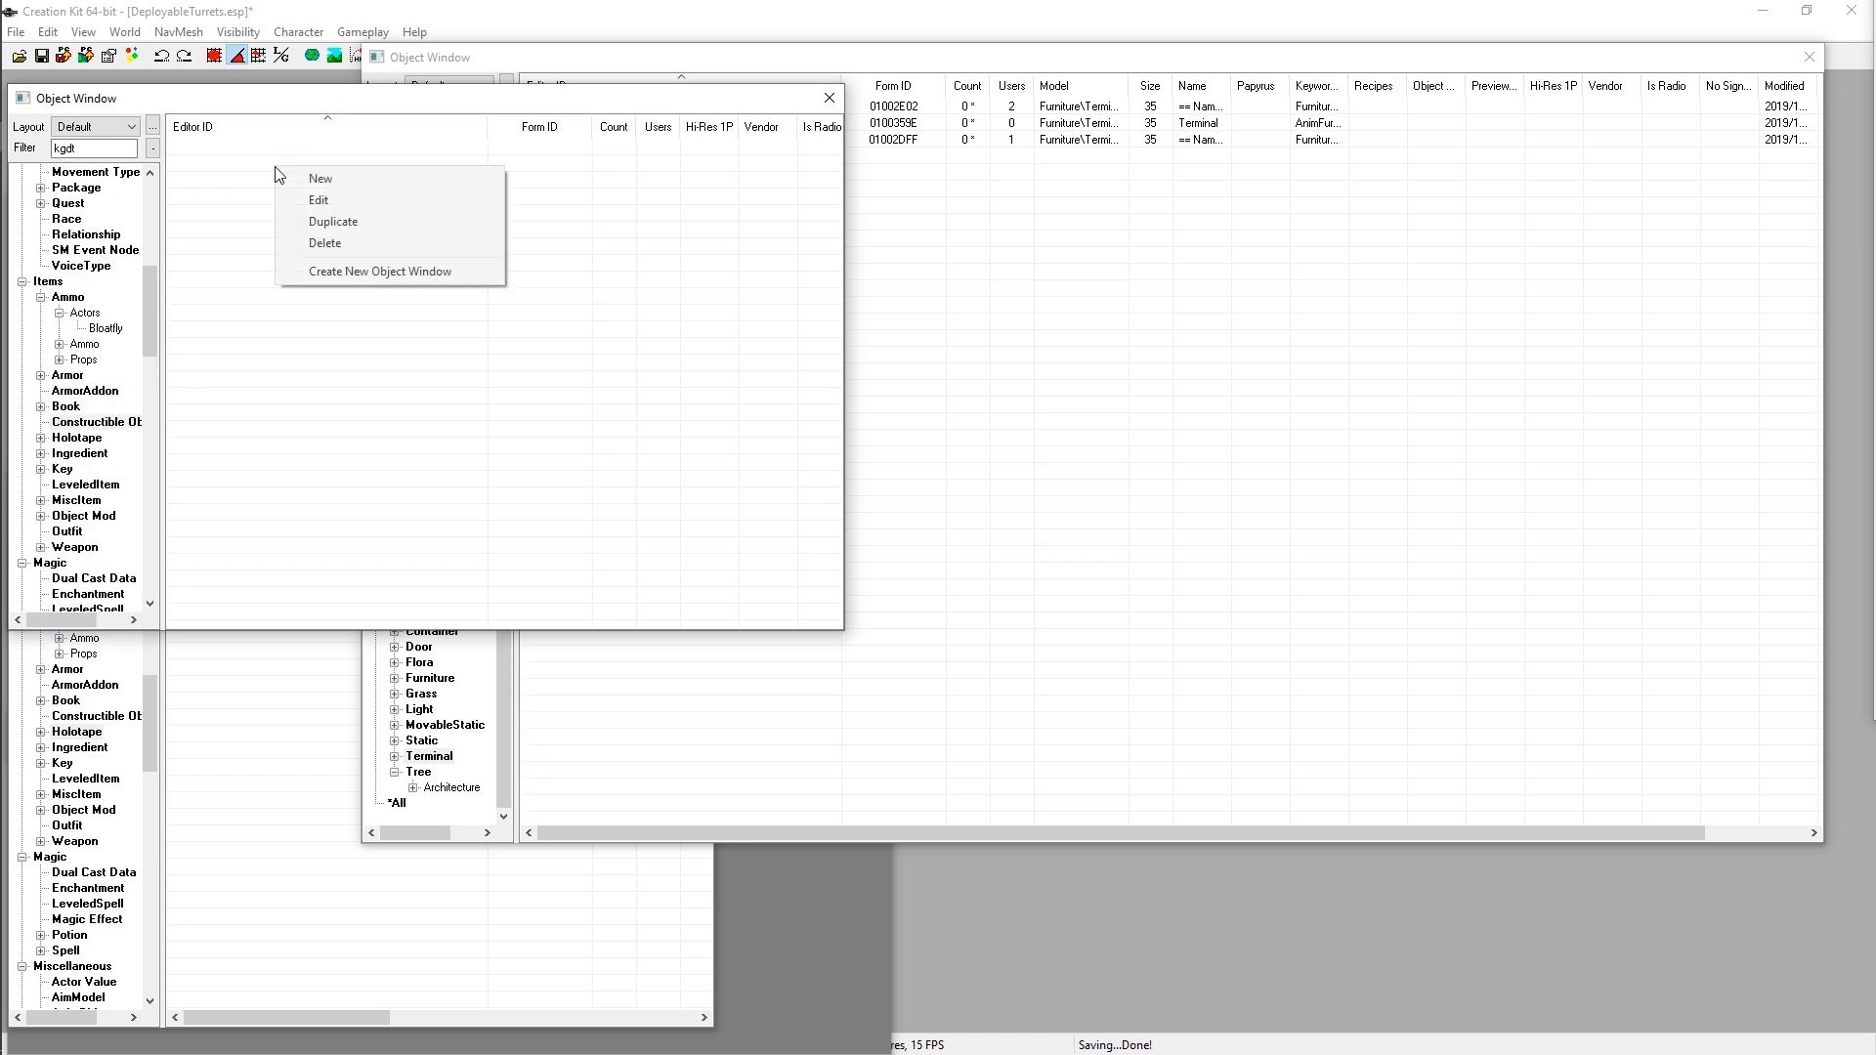
left_click(330, 186)
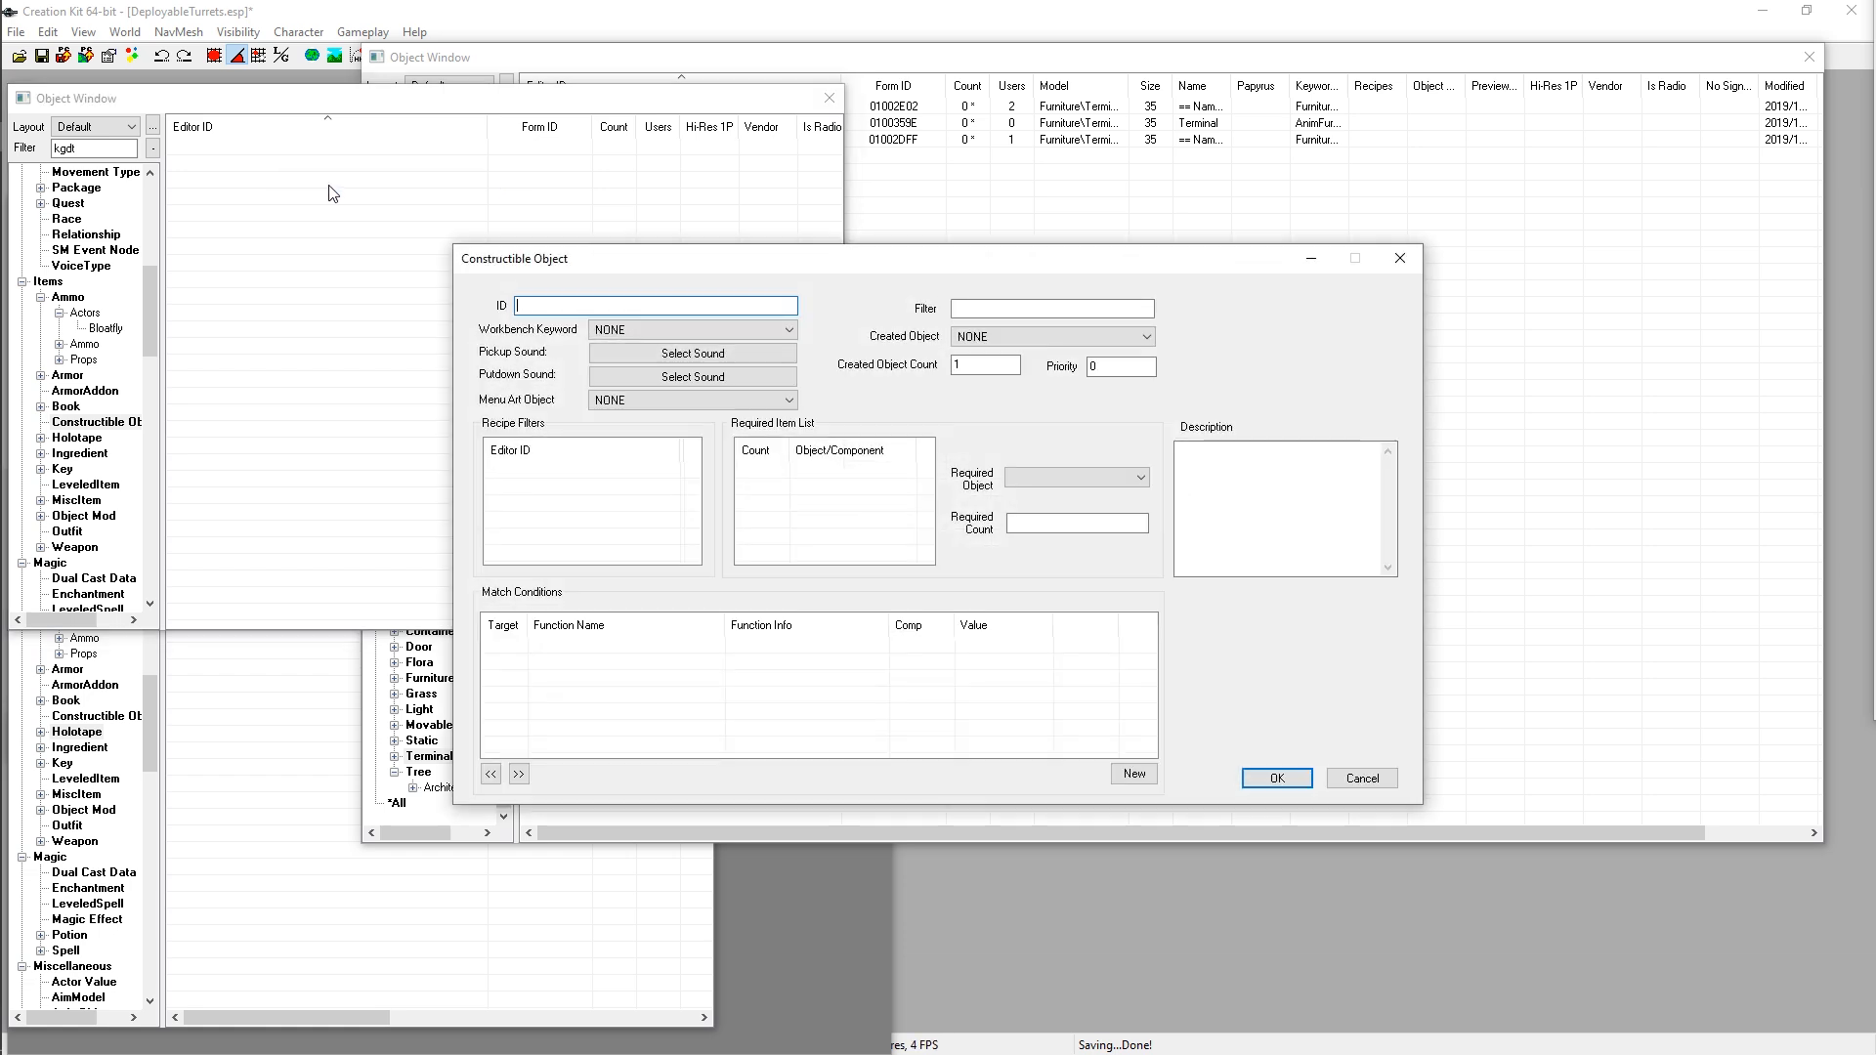
type("kgDT_CraftableSettingsHolotape")
Step: Set the constructible object's workbench keyword to WorkbenchChemlab
left_click(645, 332)
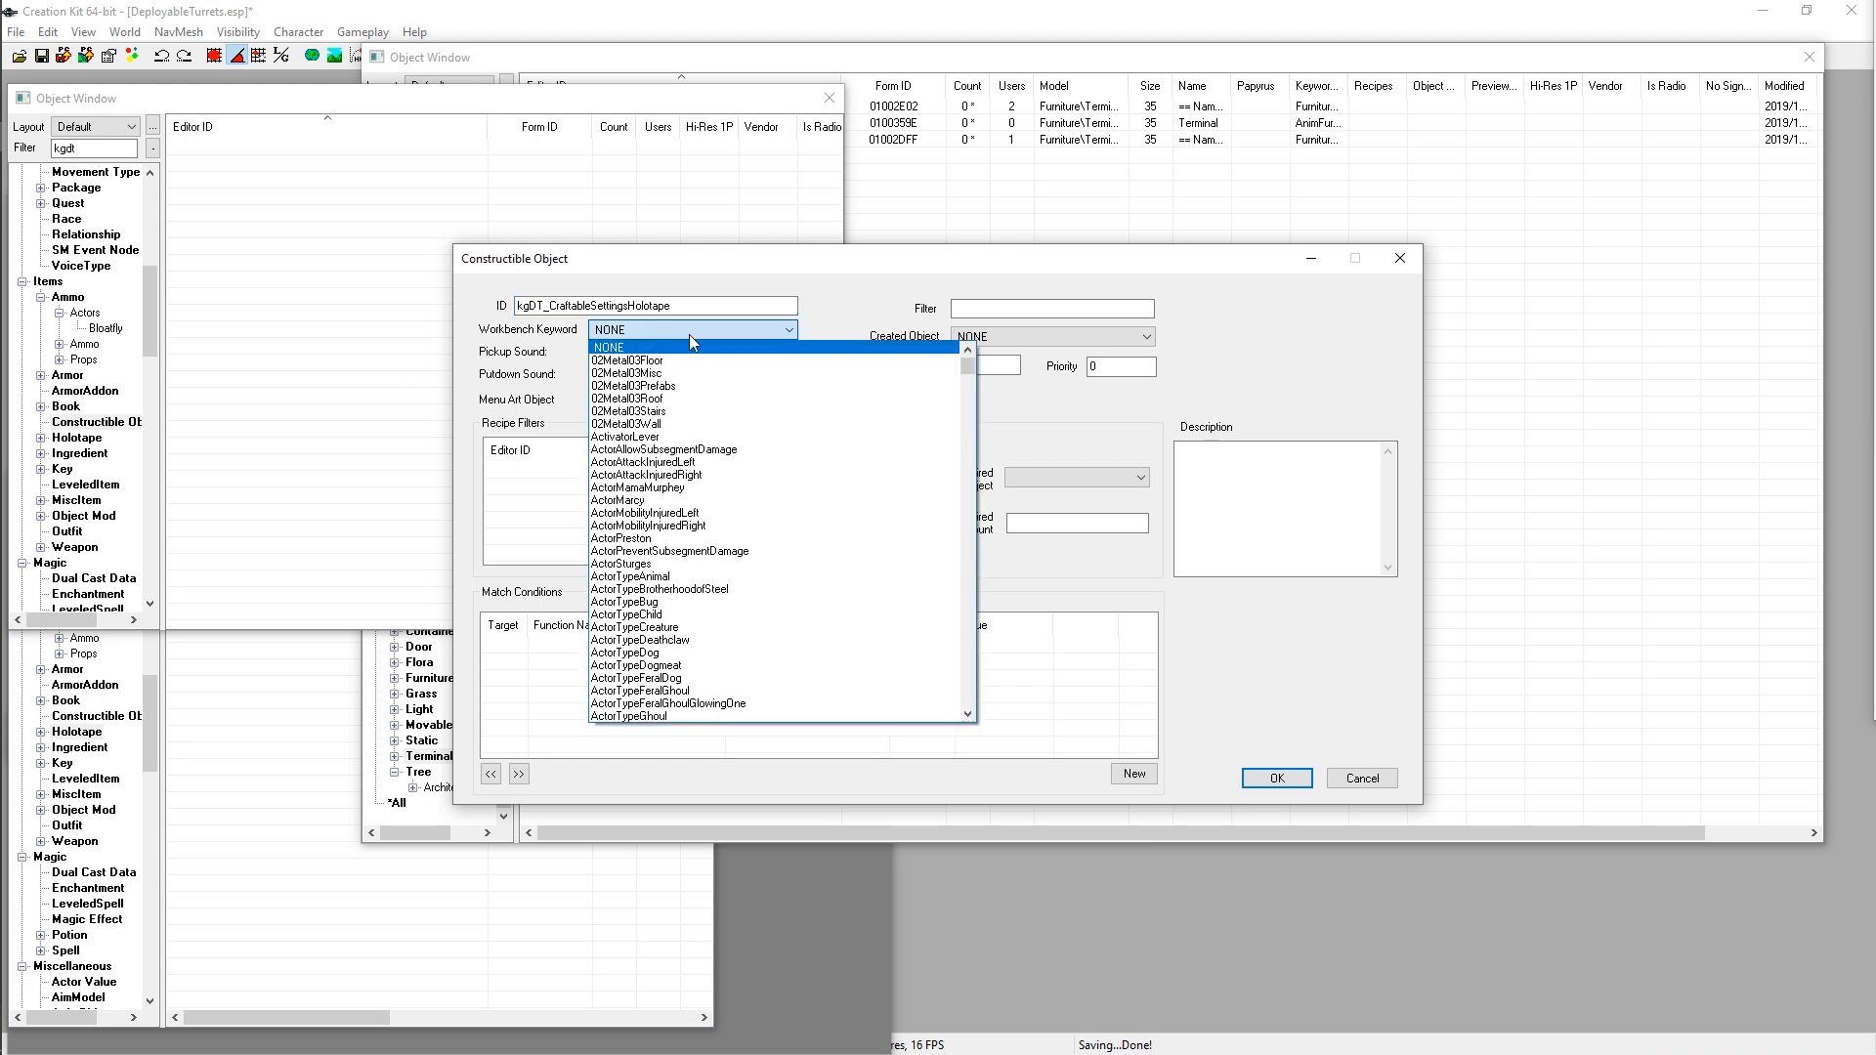
type("wo")
key("Down")
key("Down")
key("Down")
key("Down")
key("Up")
key("Up")
key("Return")
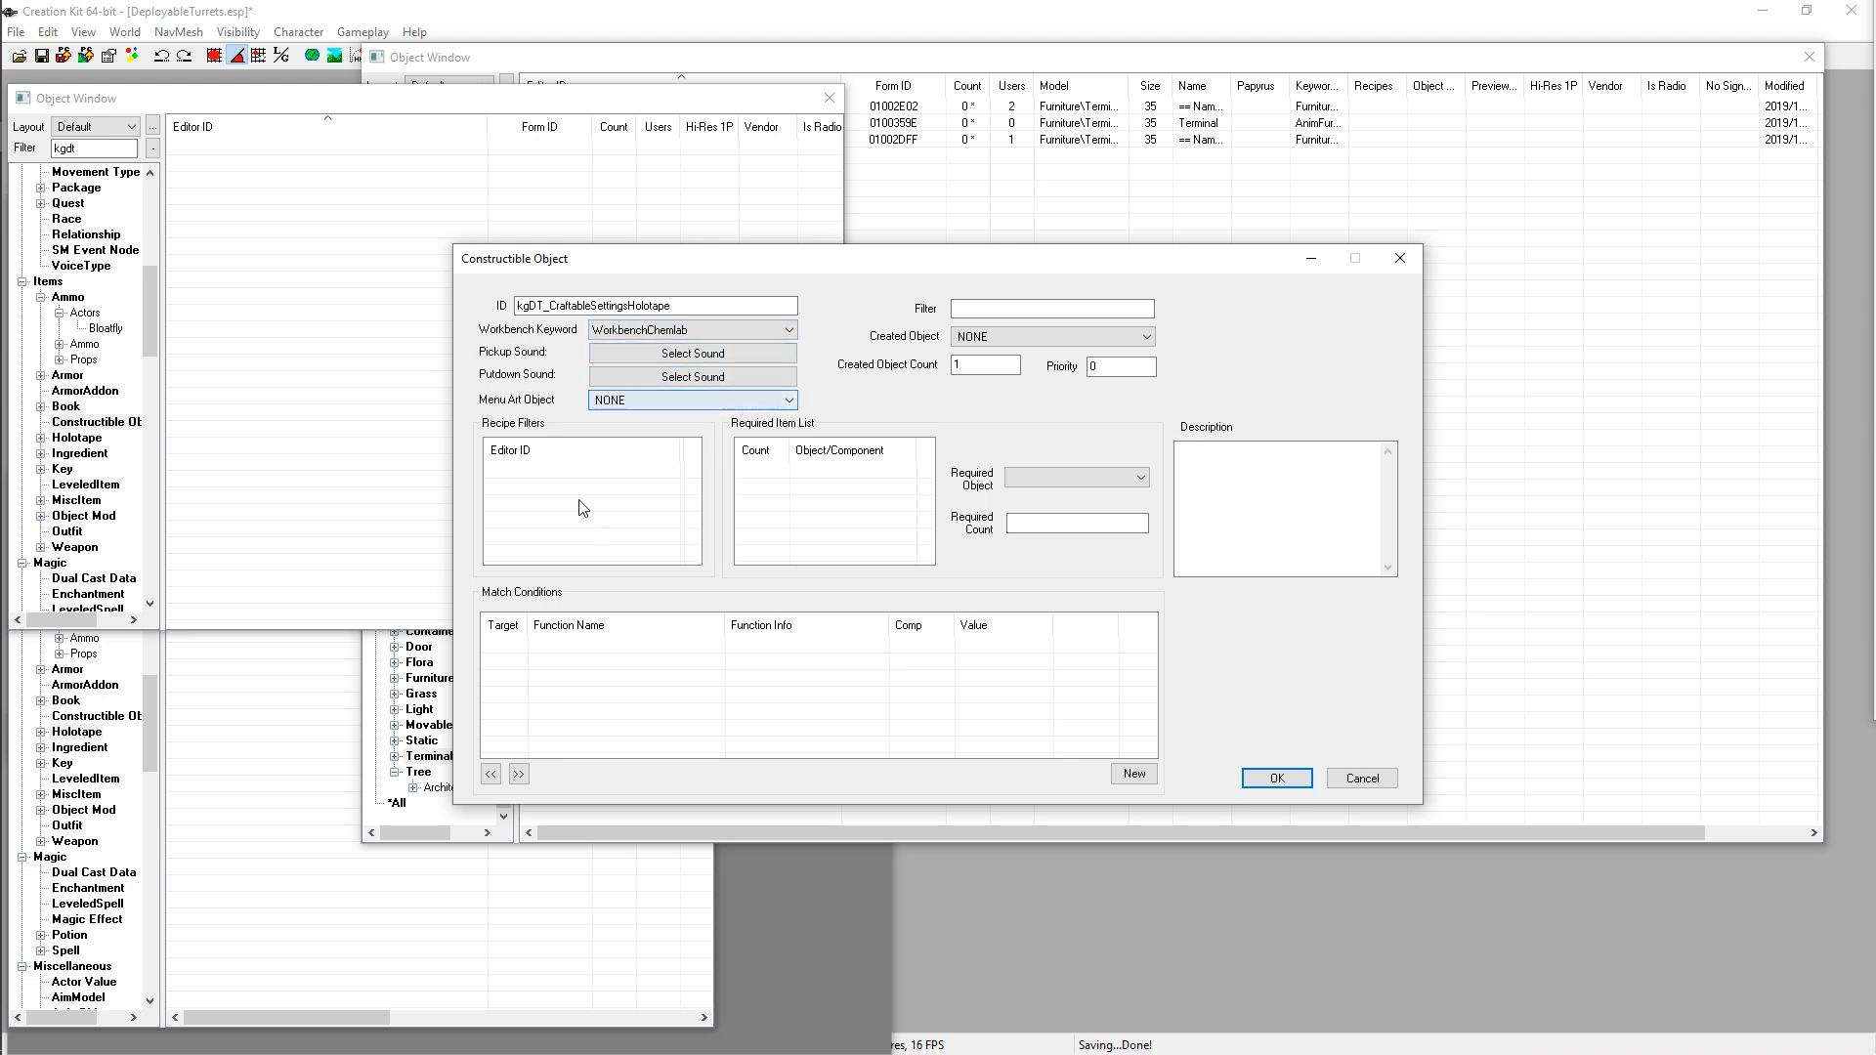
Step: Add RecipeUtility to the recipe filters of the constructible object, filtering the forms by "utility"
right_click(541, 472)
left_click(632, 506)
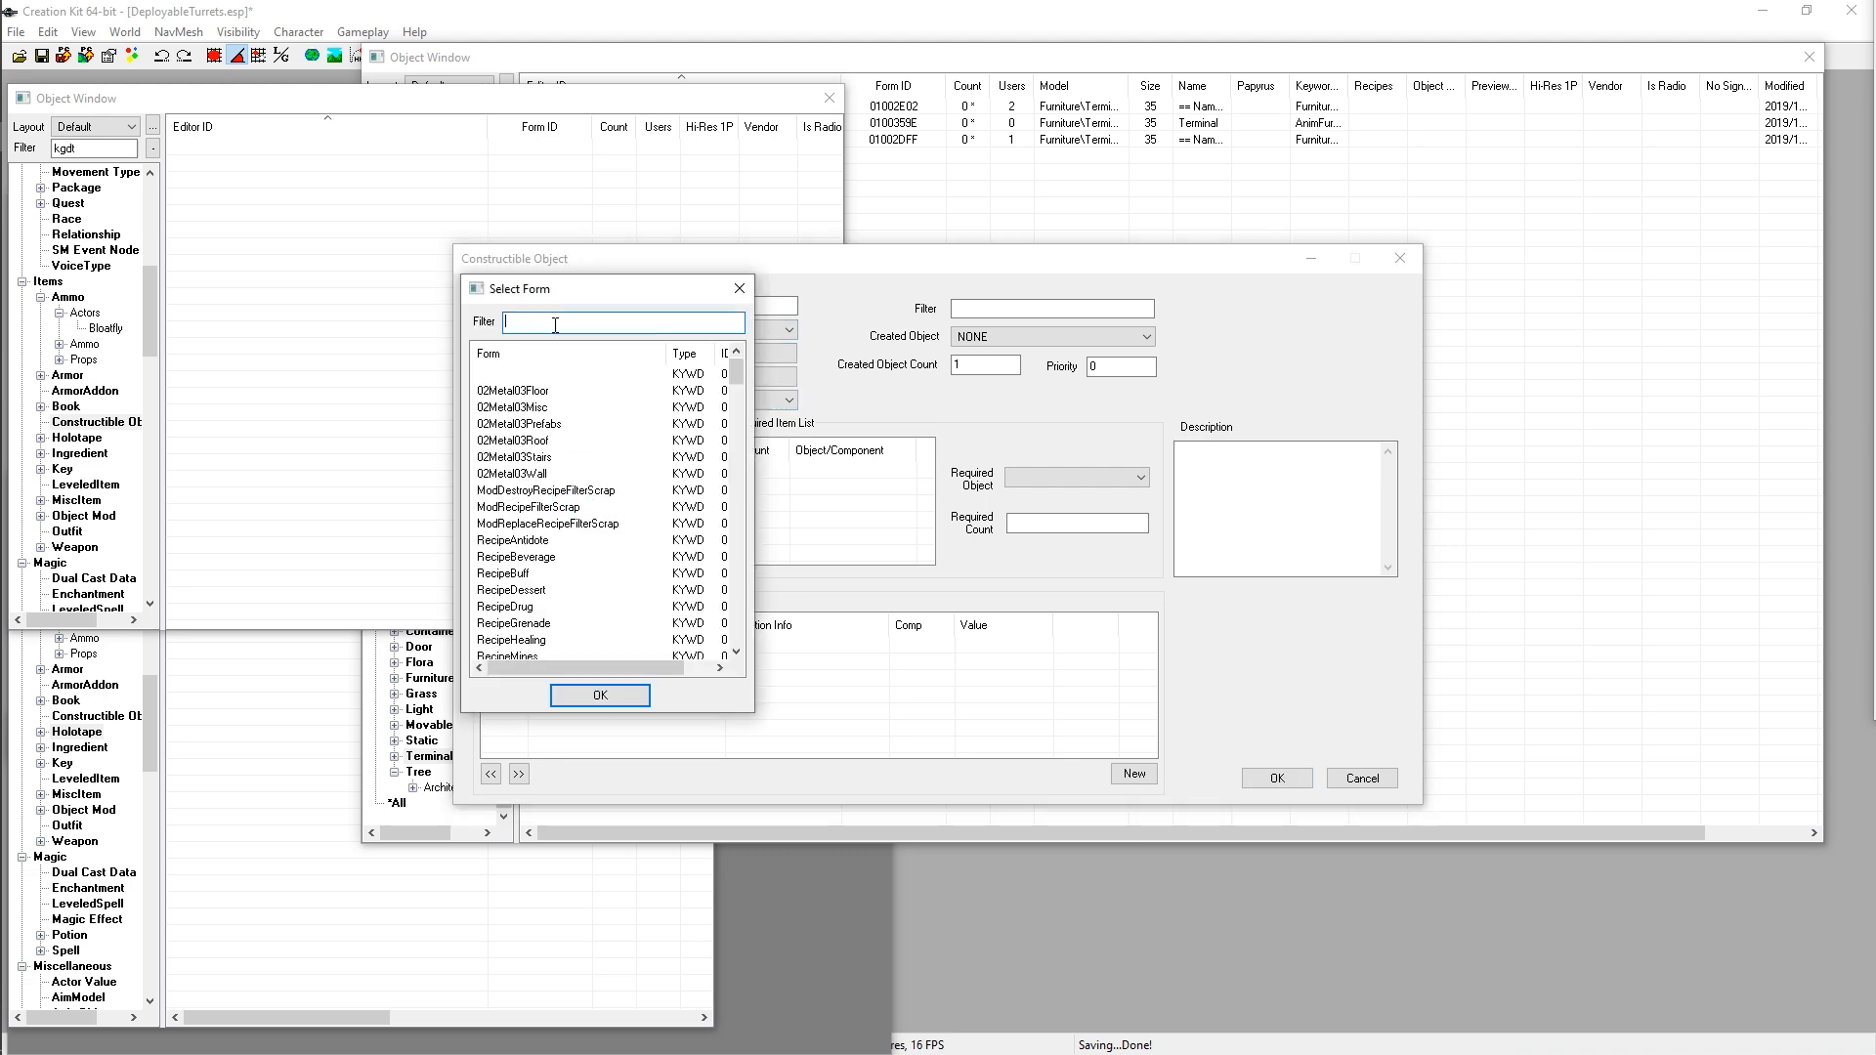
type("utility")
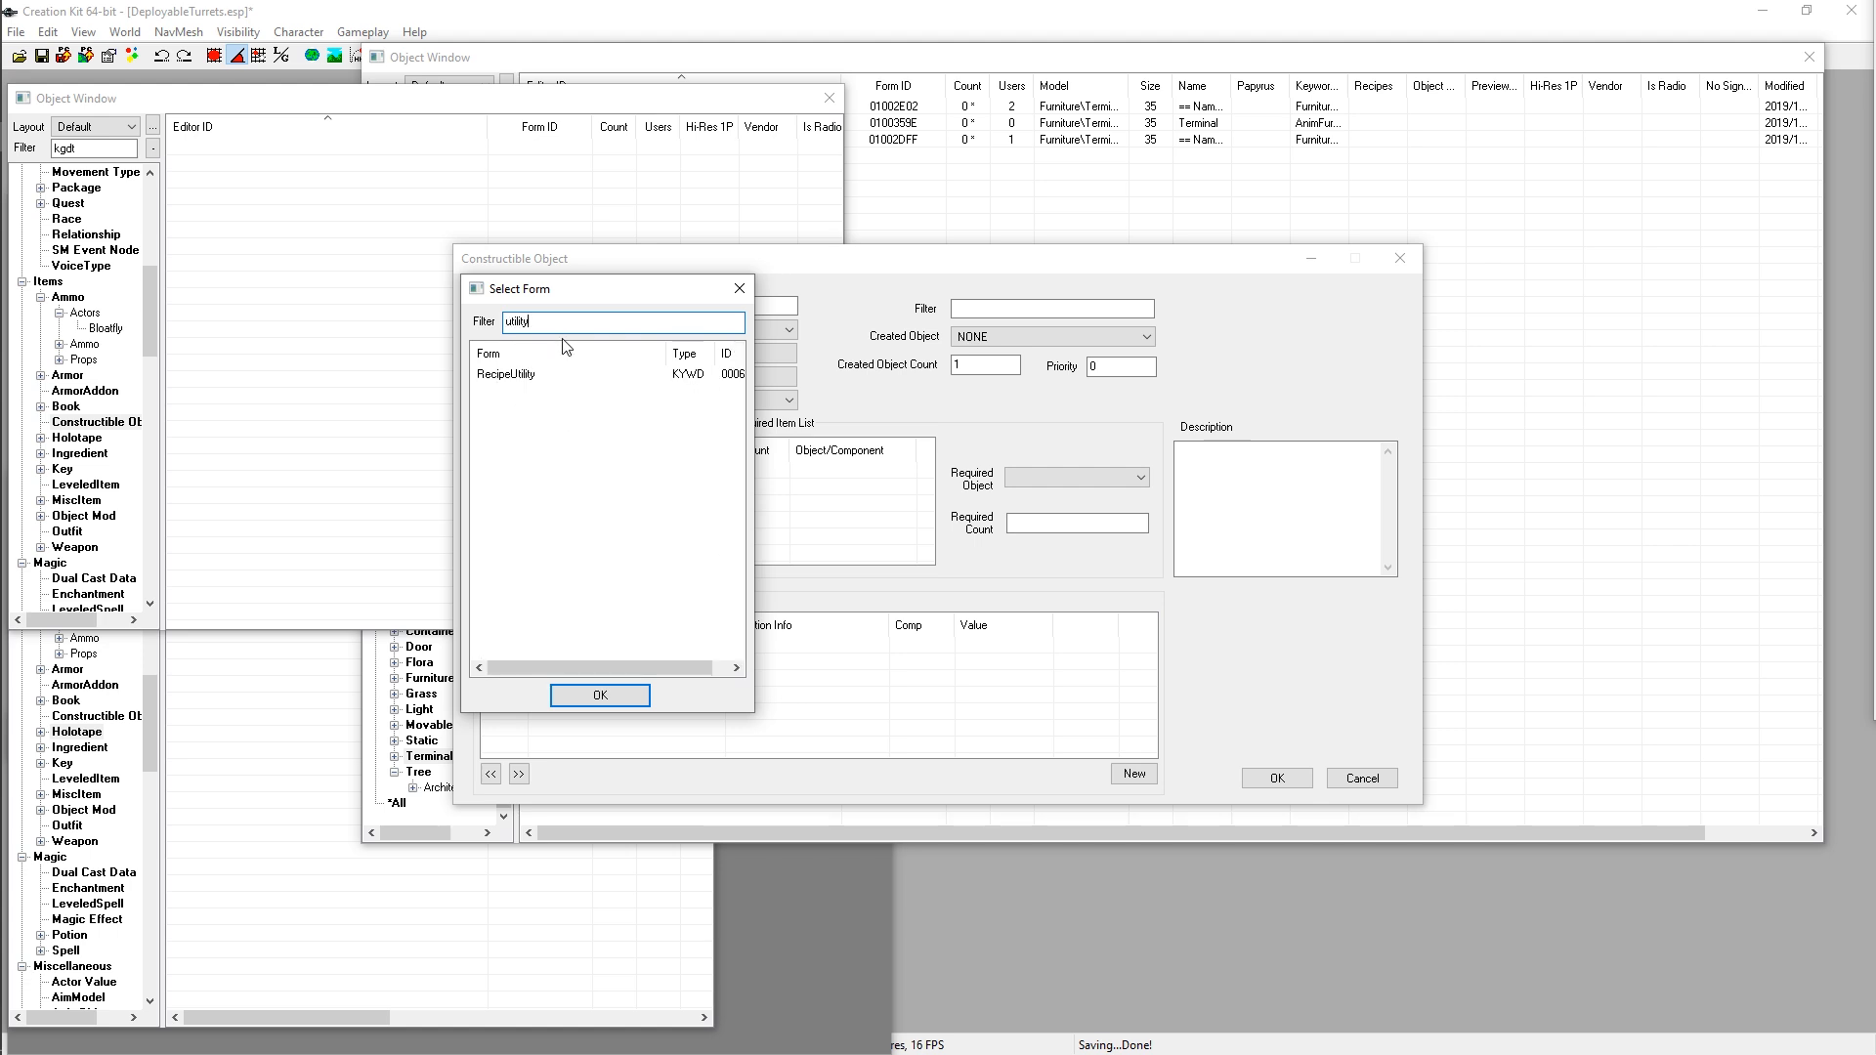
left_click(533, 377)
double_click(533, 376)
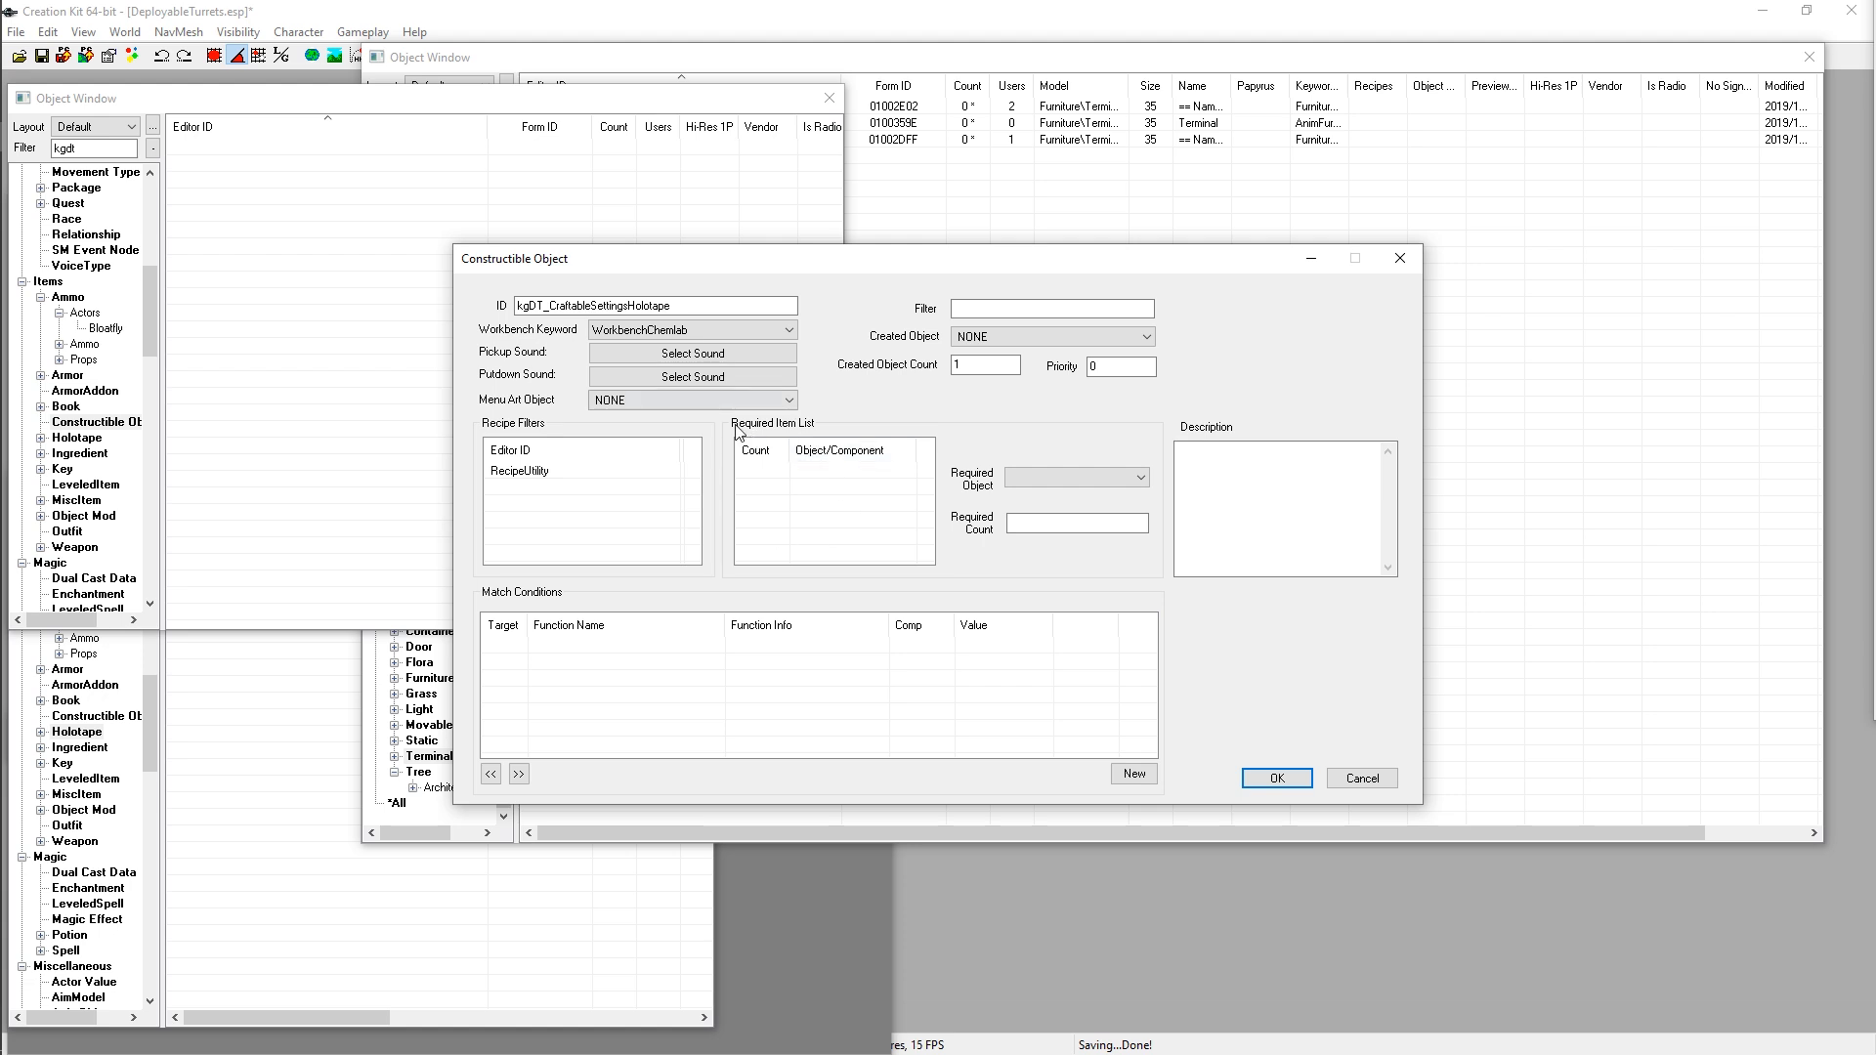
Step: Add c_Plastic_scrap with a count of 1 to the required item list, filtering the forms by "plastic"
right_click(787, 476)
left_click(793, 481)
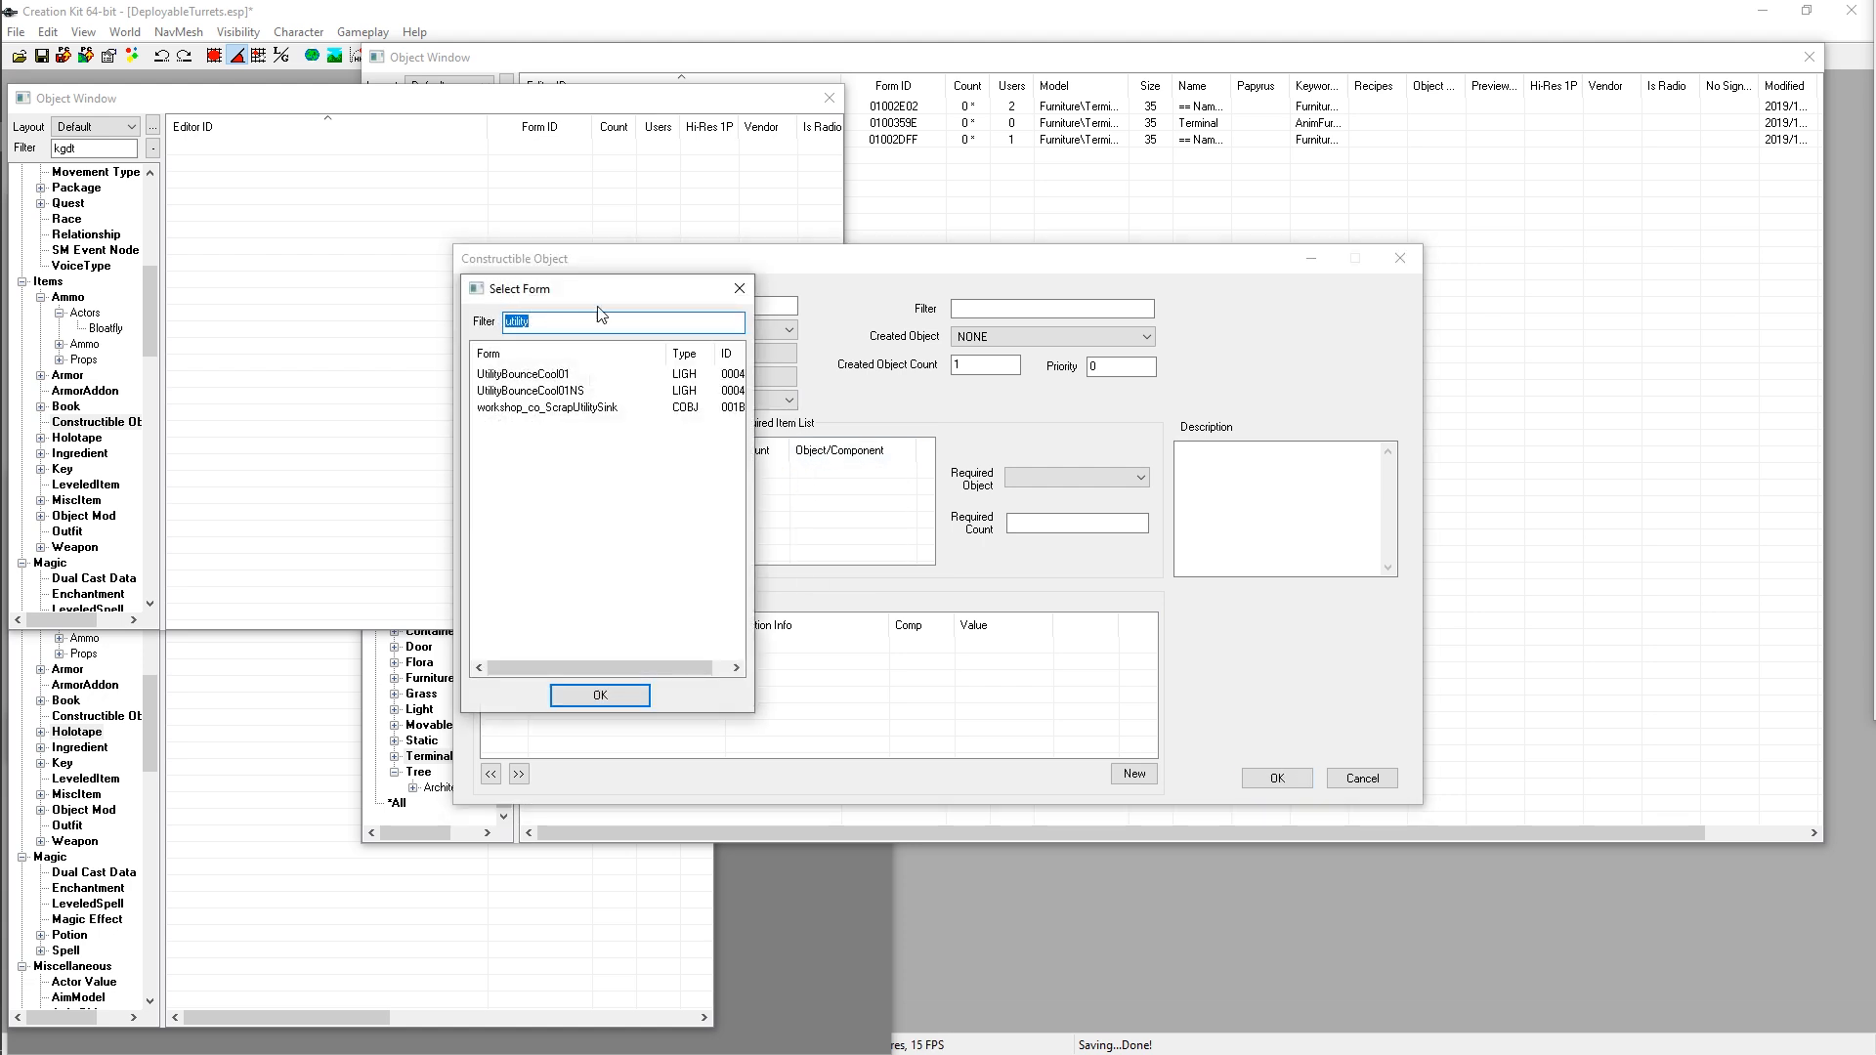
type("plastic")
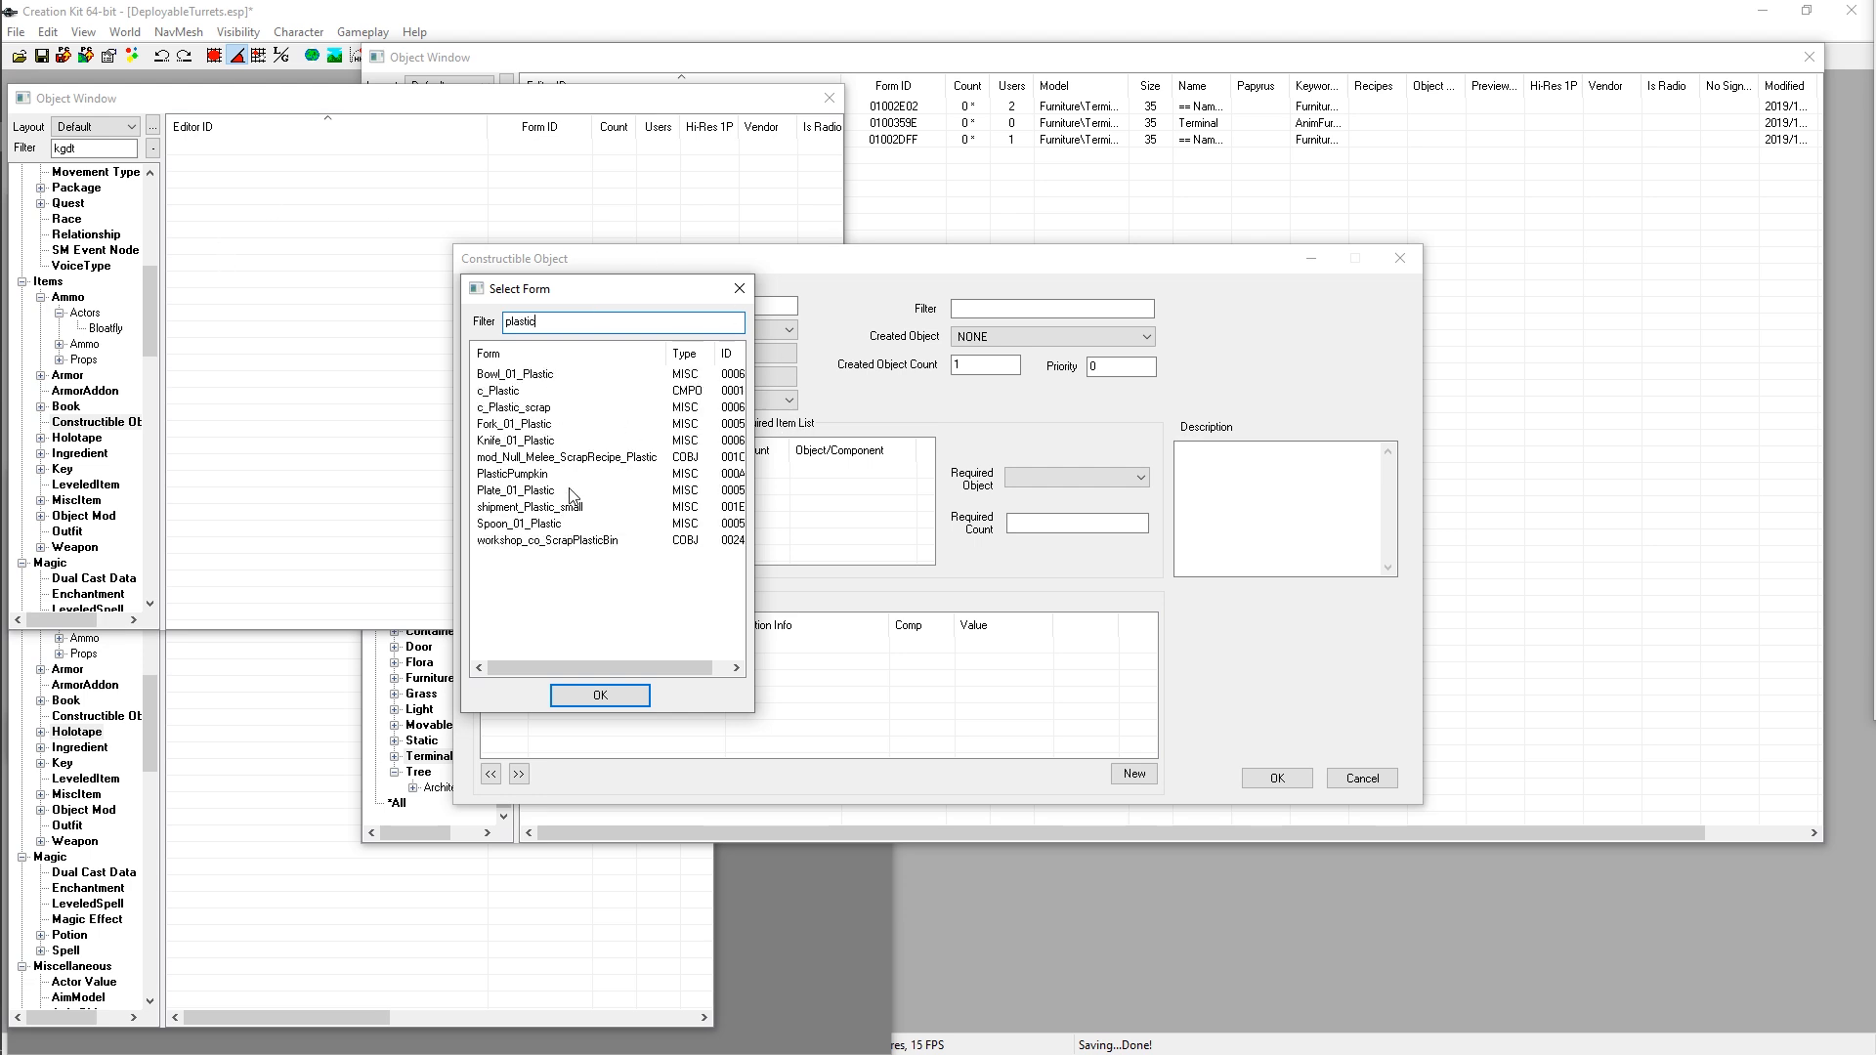
left_click(535, 410)
double_click(535, 410)
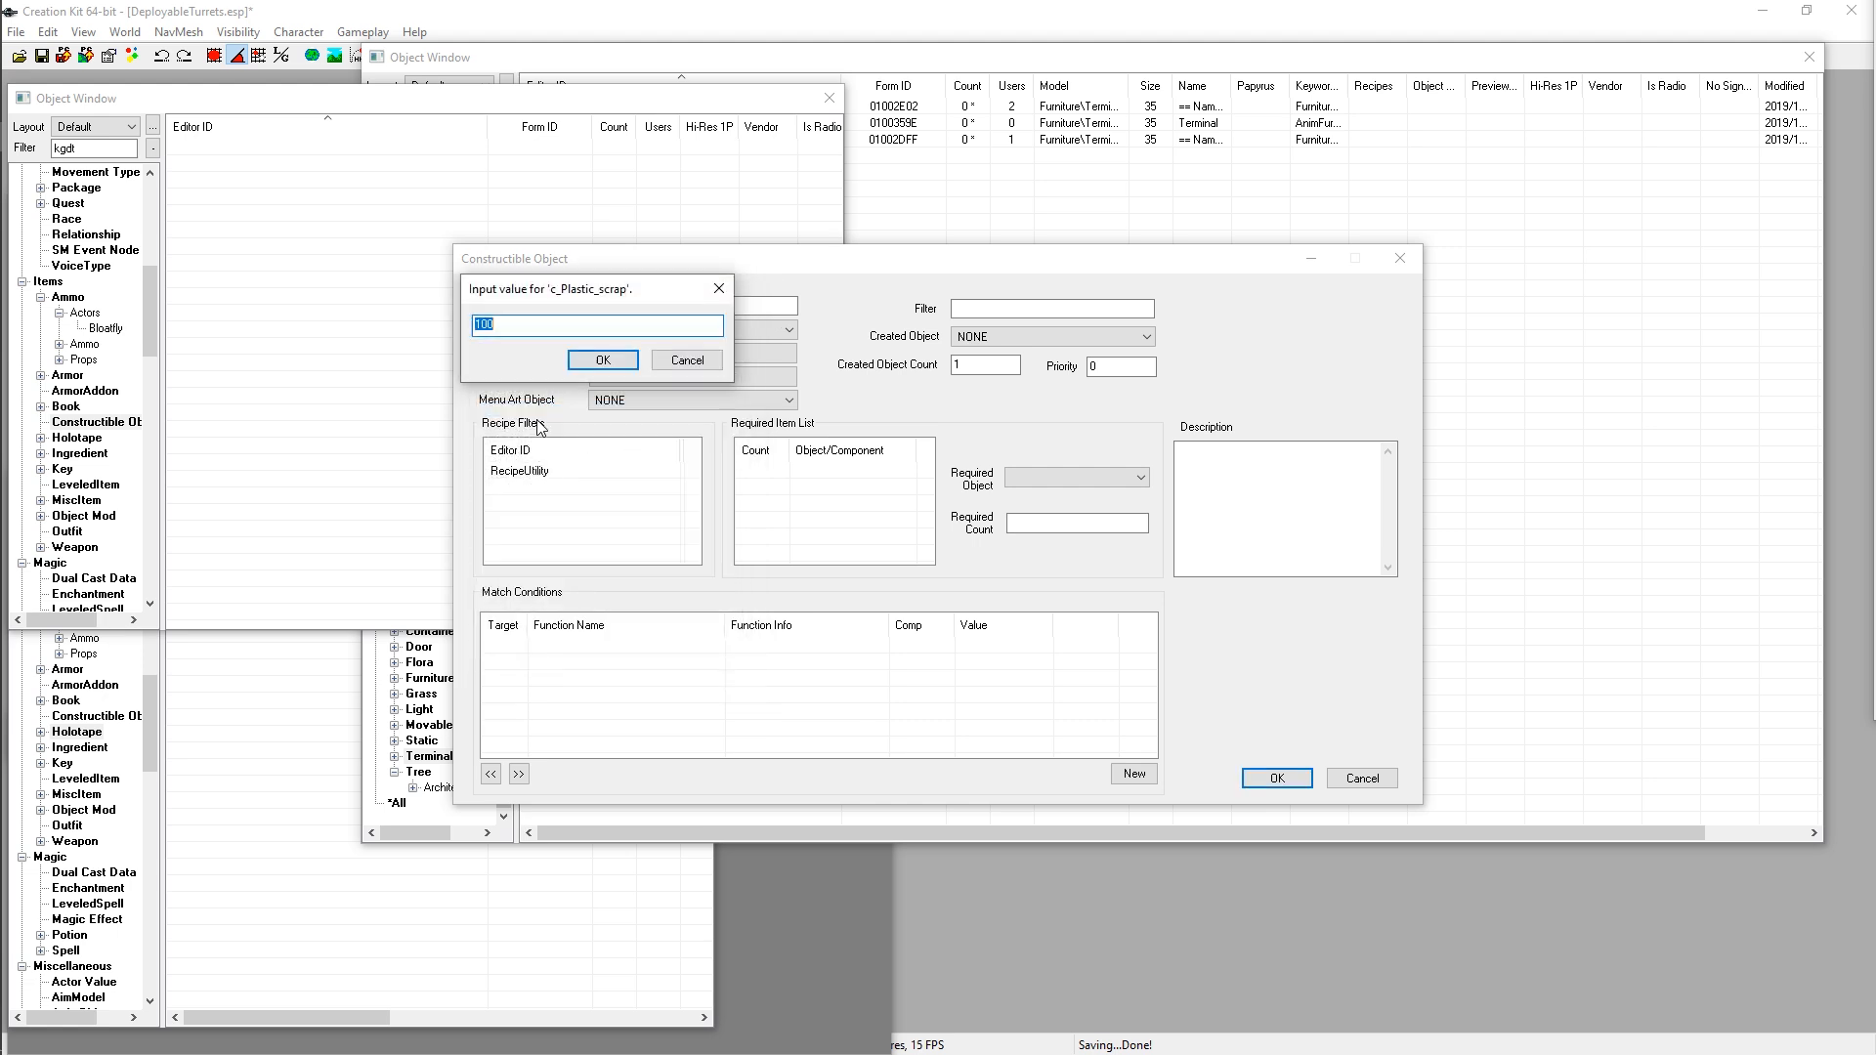
type("1")
left_click(596, 361)
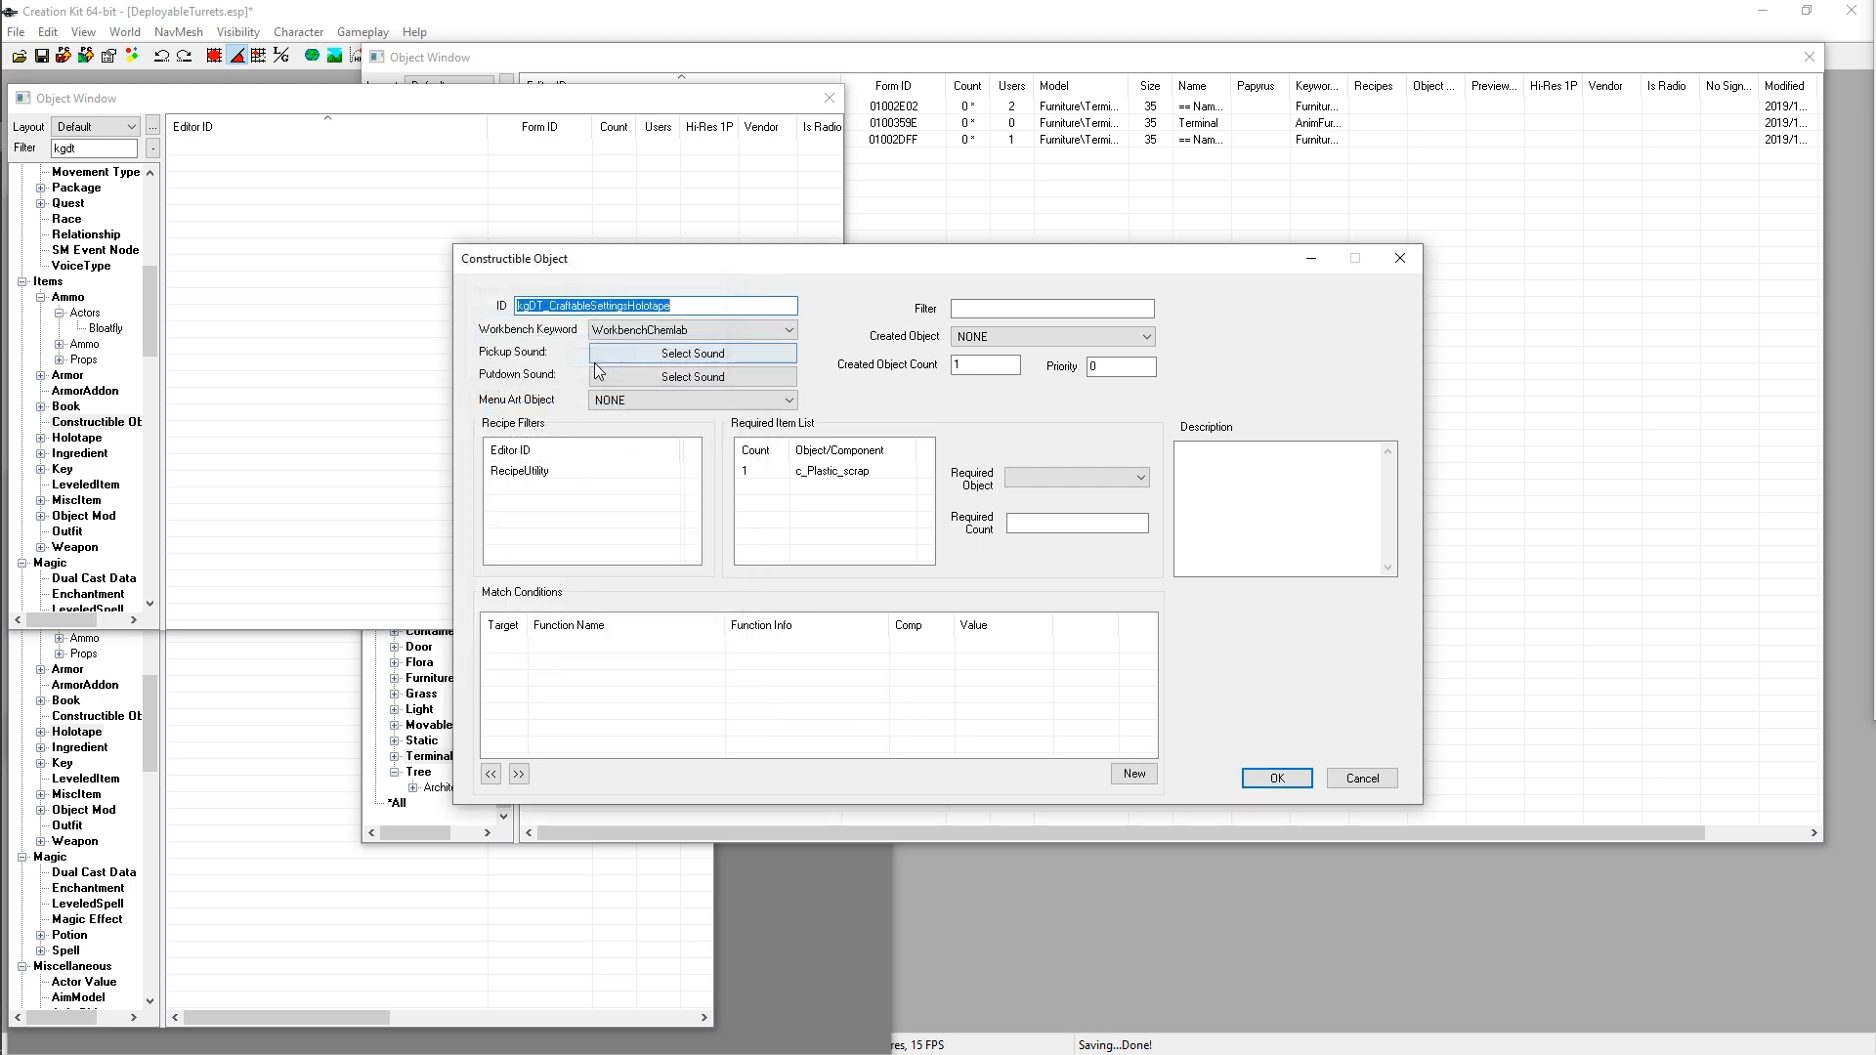
Step: Filter the created objects by "kgdt" and choose kgDT_DemoHolotape as the created object, keeping the created count at 1
left_click(1063, 315)
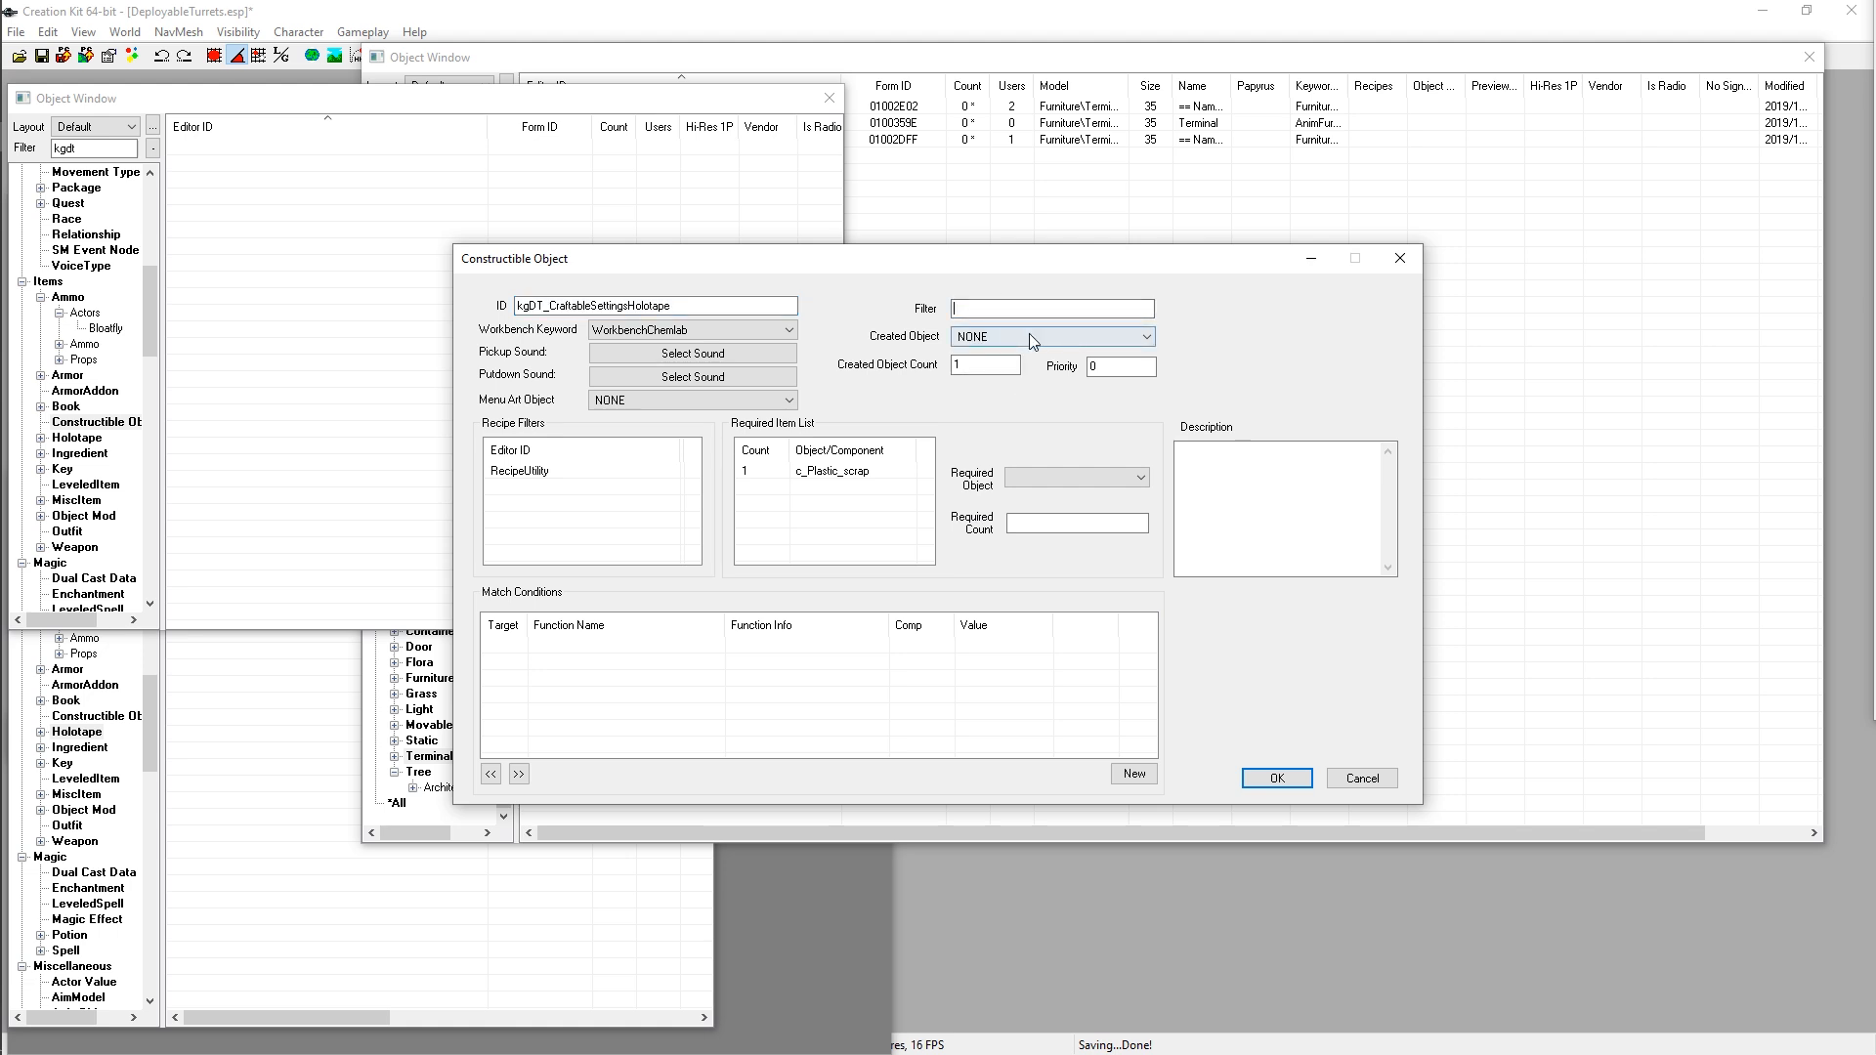
left_click(1029, 333)
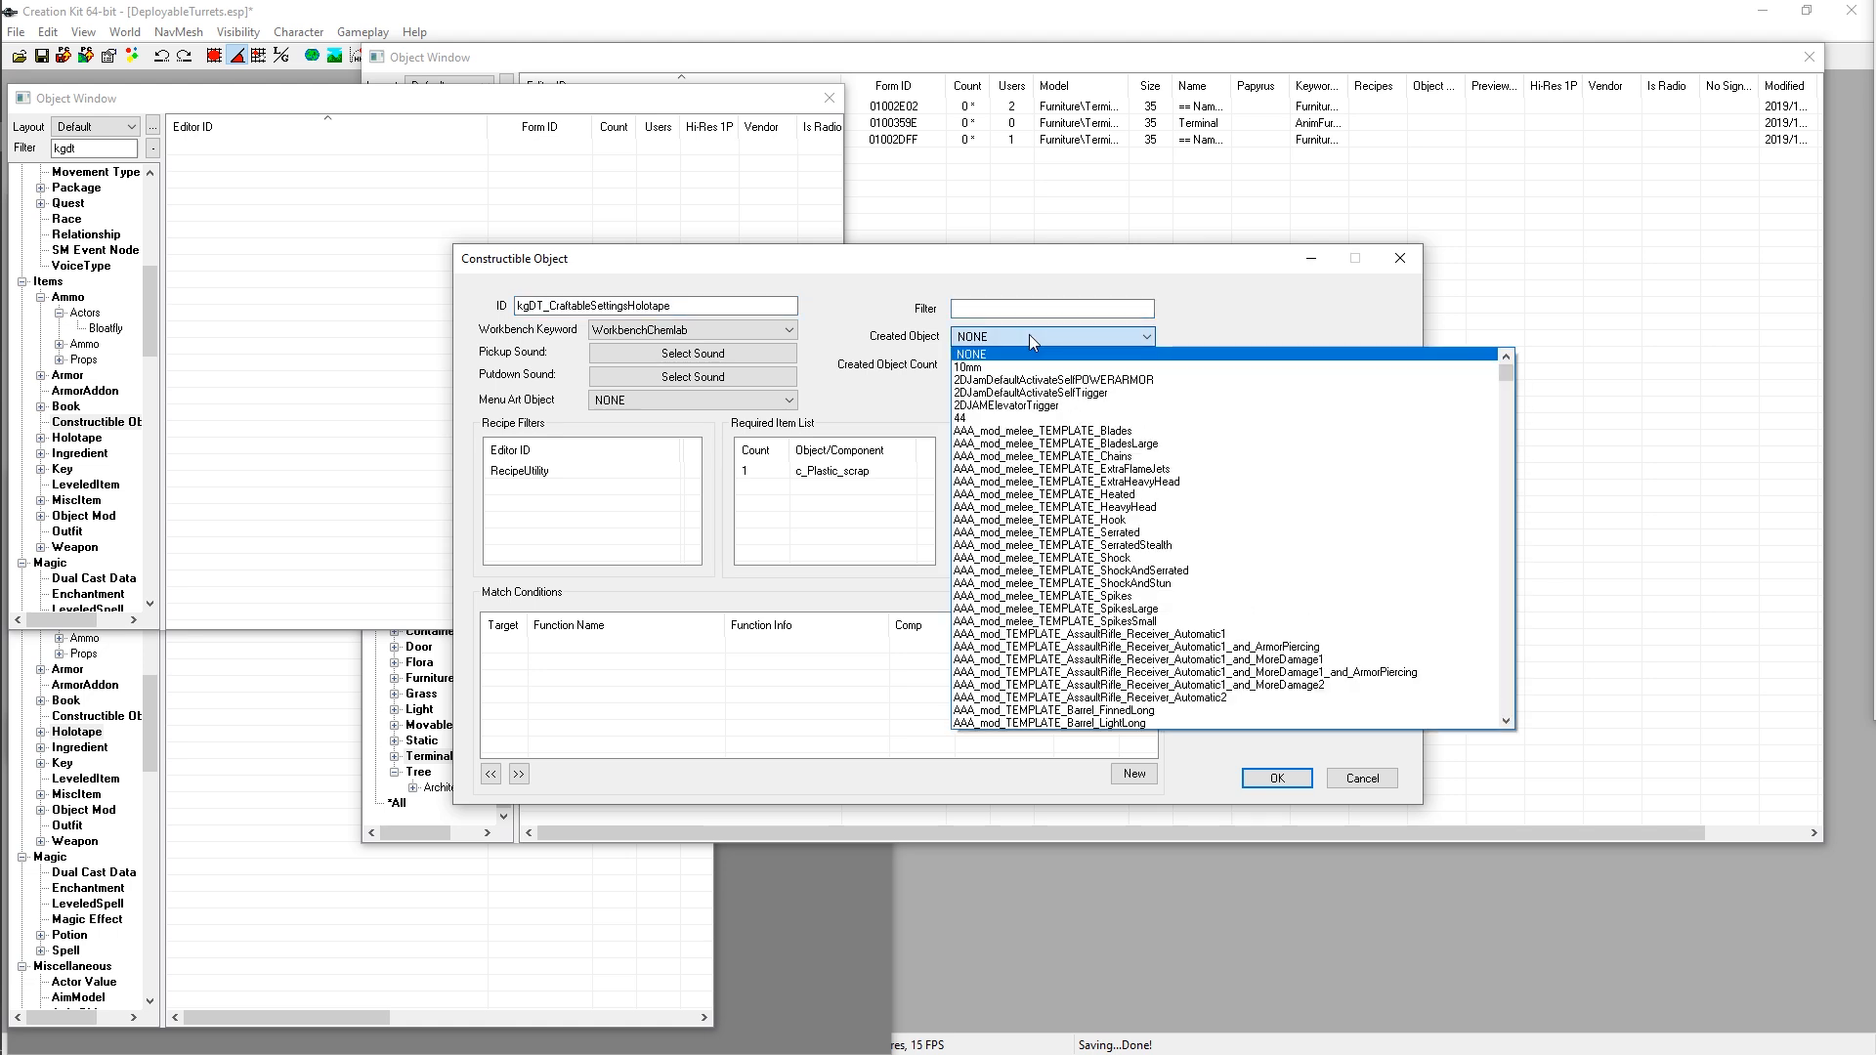
left_click(991, 308)
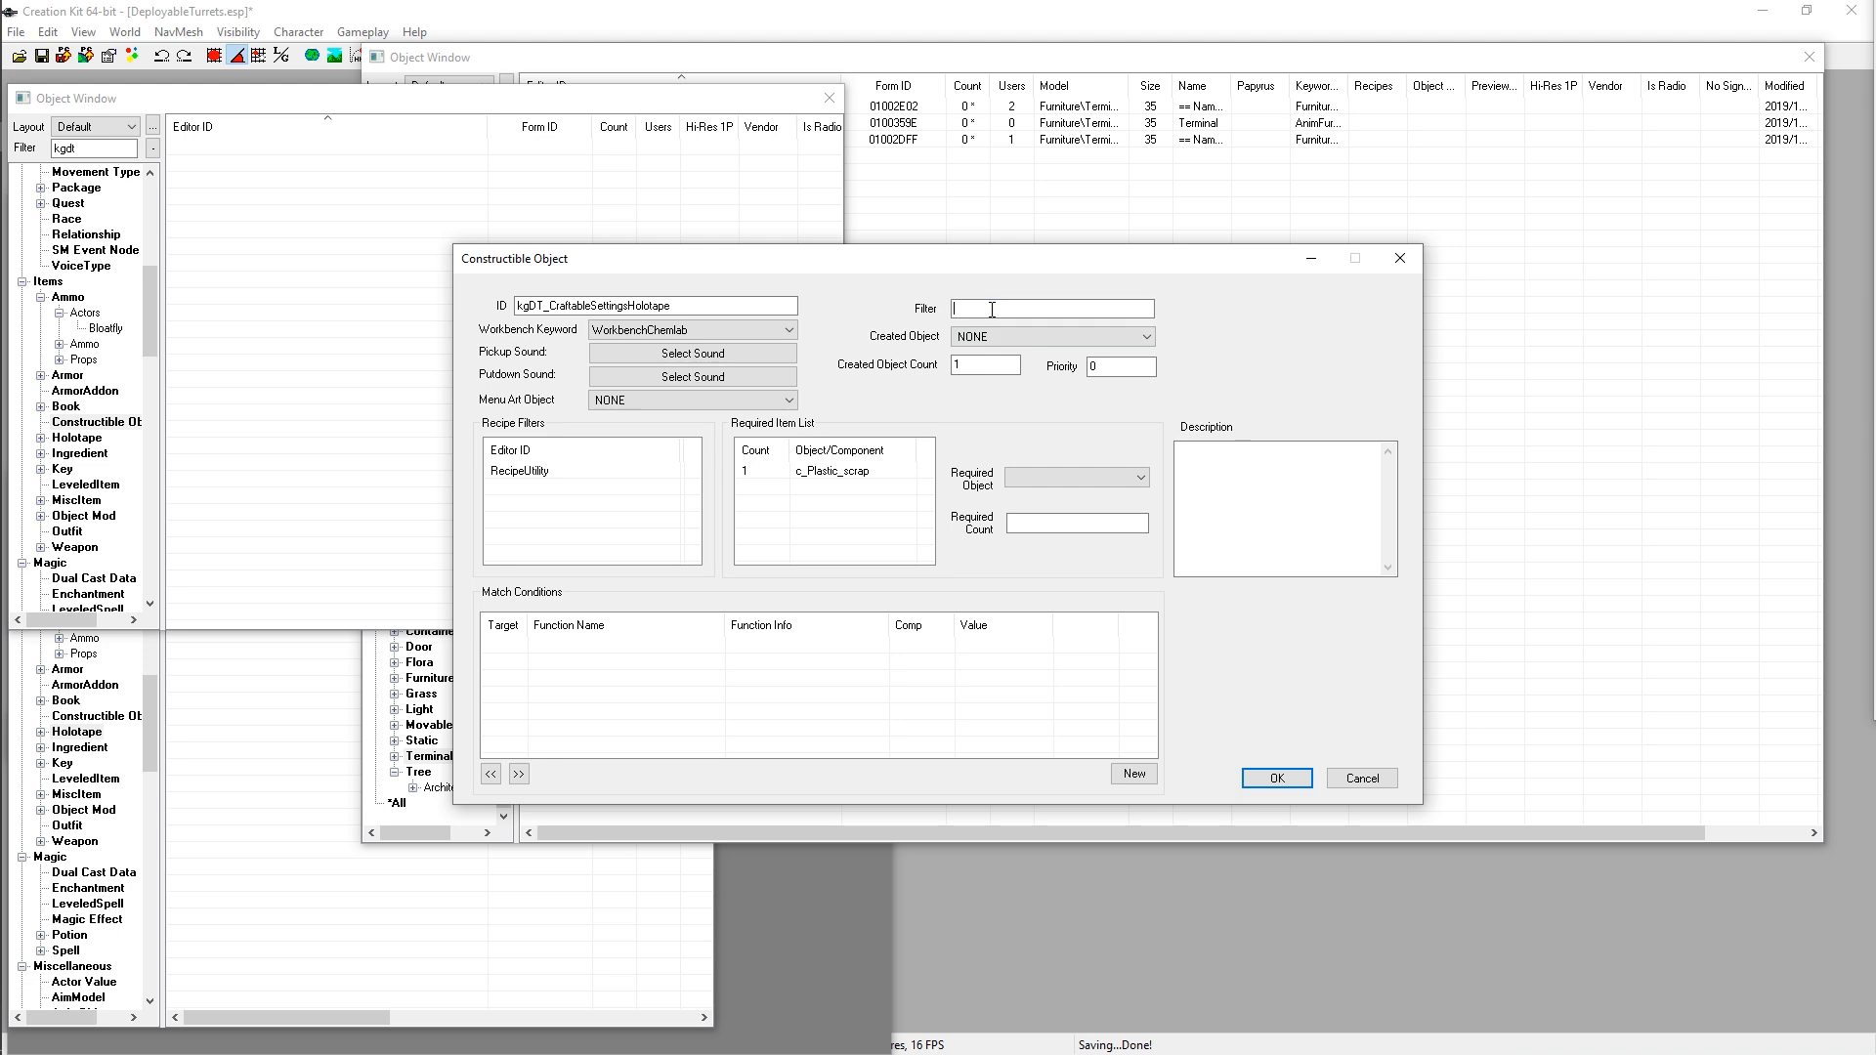
type("kgdt")
left_click(1012, 336)
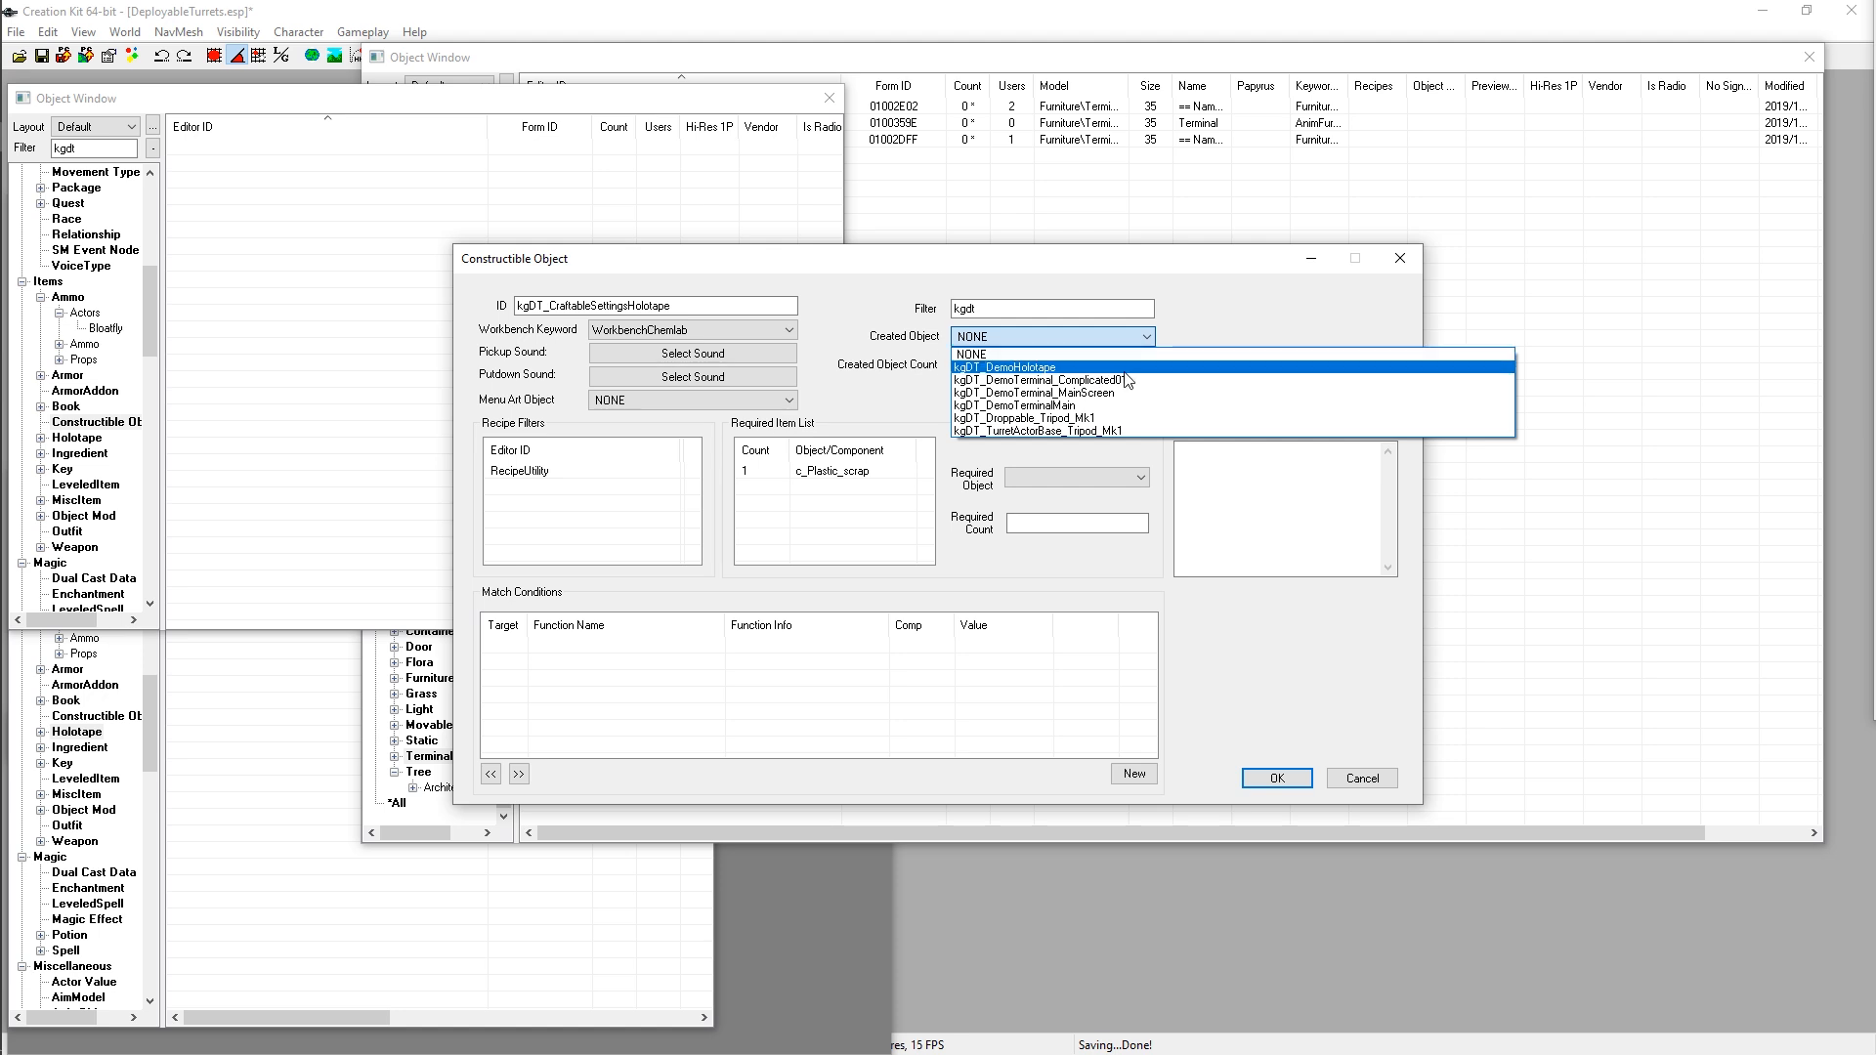
left_click(1123, 368)
left_click(1000, 364)
left_click_drag(980, 367, 940, 367)
left_click(985, 367)
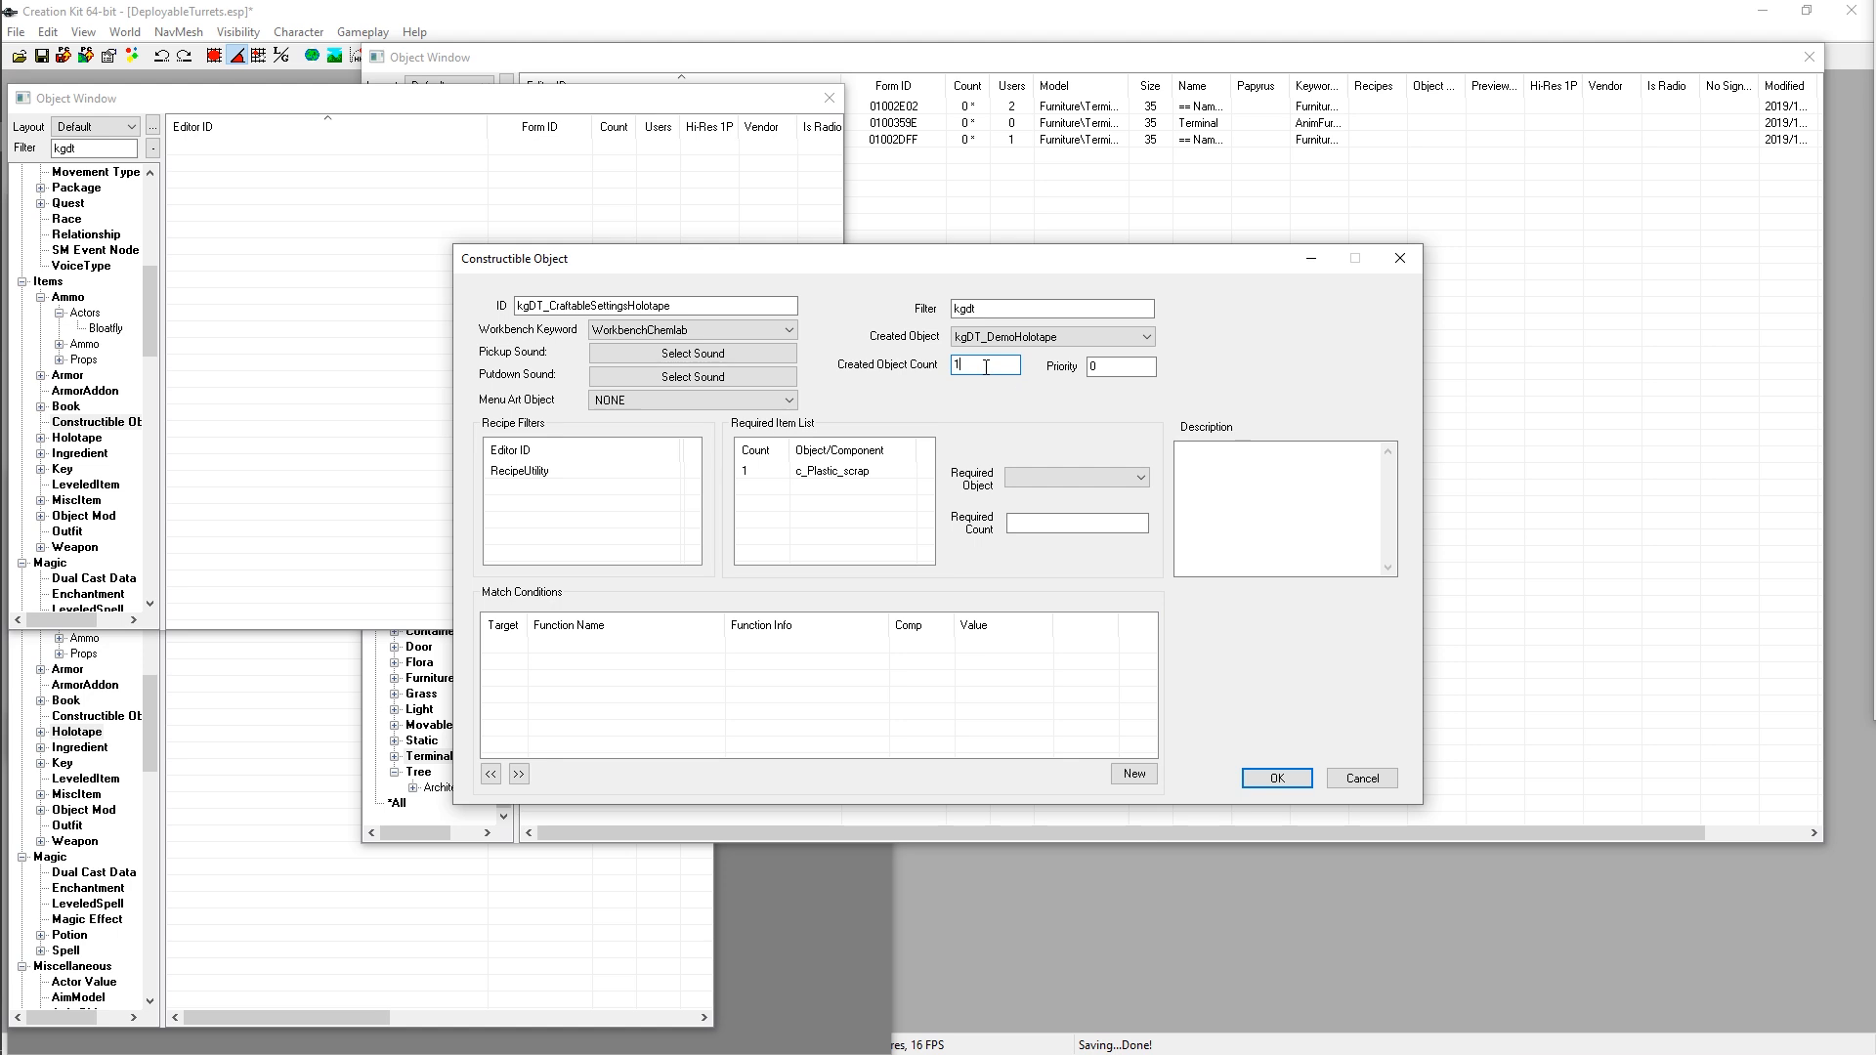
Step: Enter the description "Deployable Turrets Settings Holotape" and accept the constructible object
left_click(1295, 537)
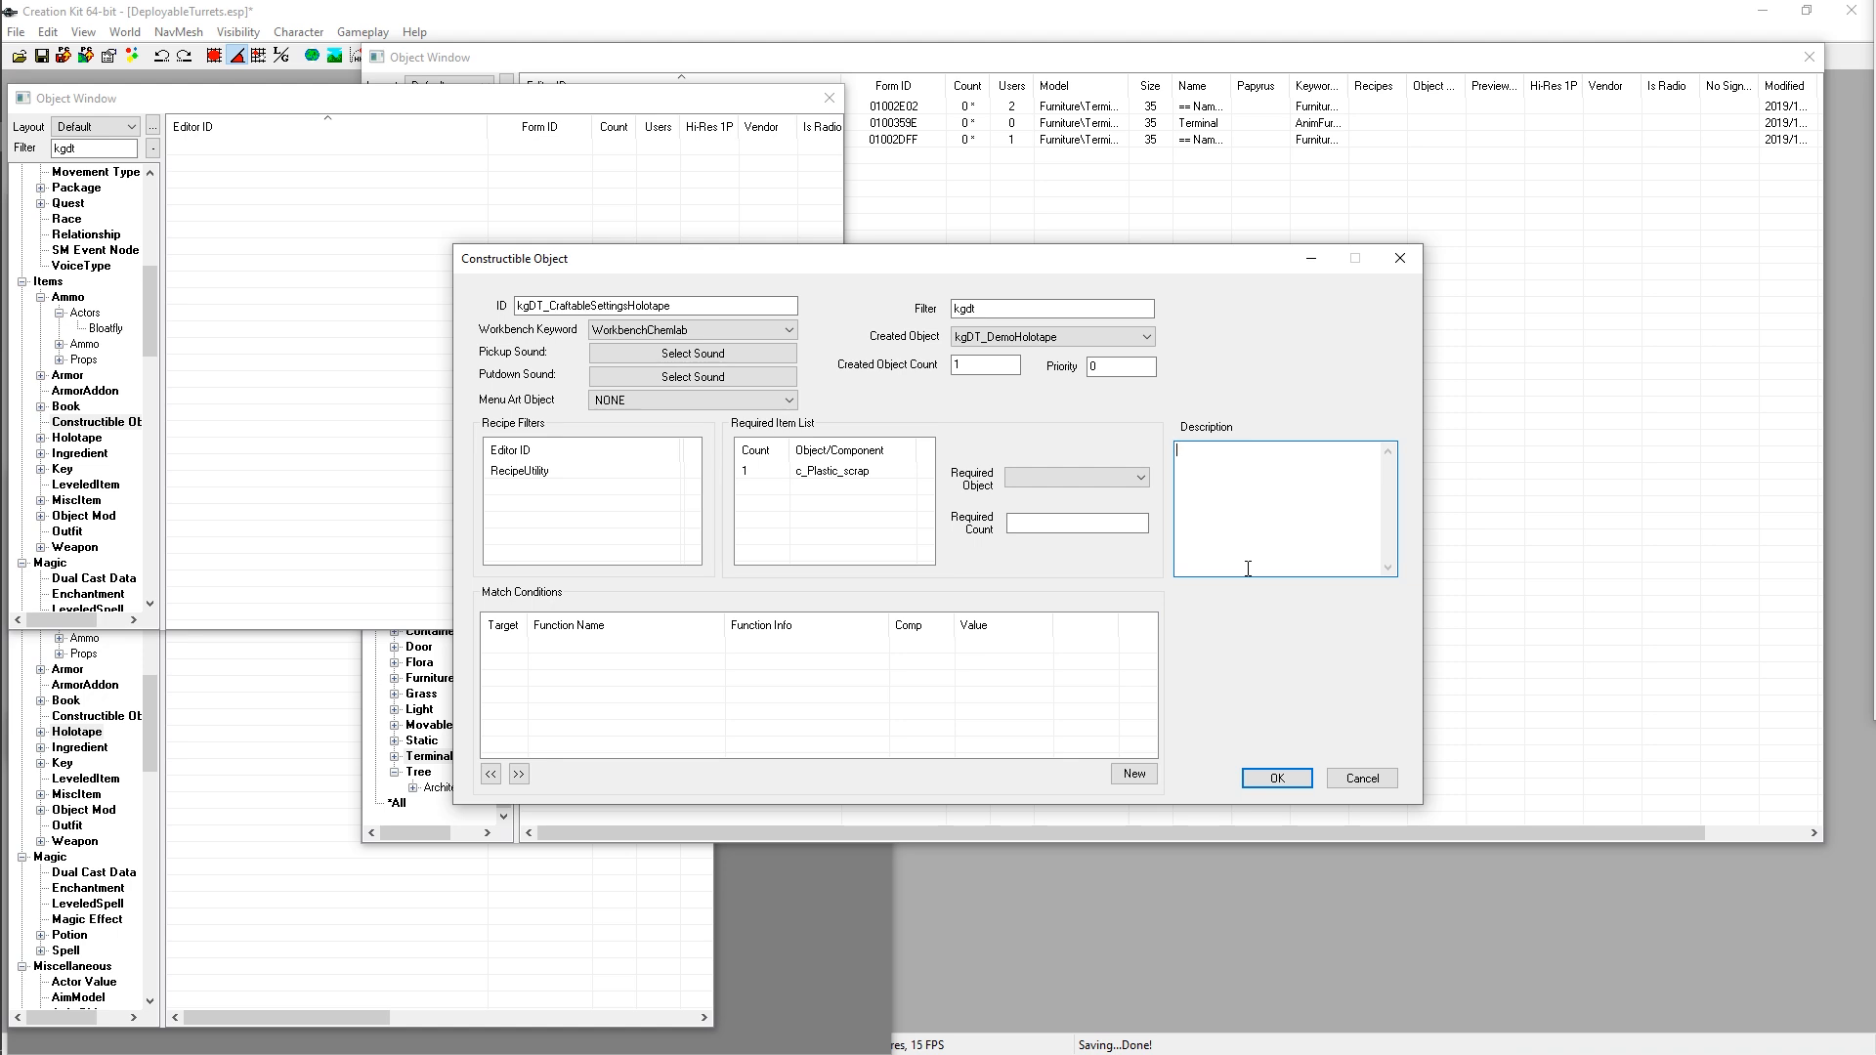
type("Deployable Turrets Settings Holotape")
left_click(1282, 779)
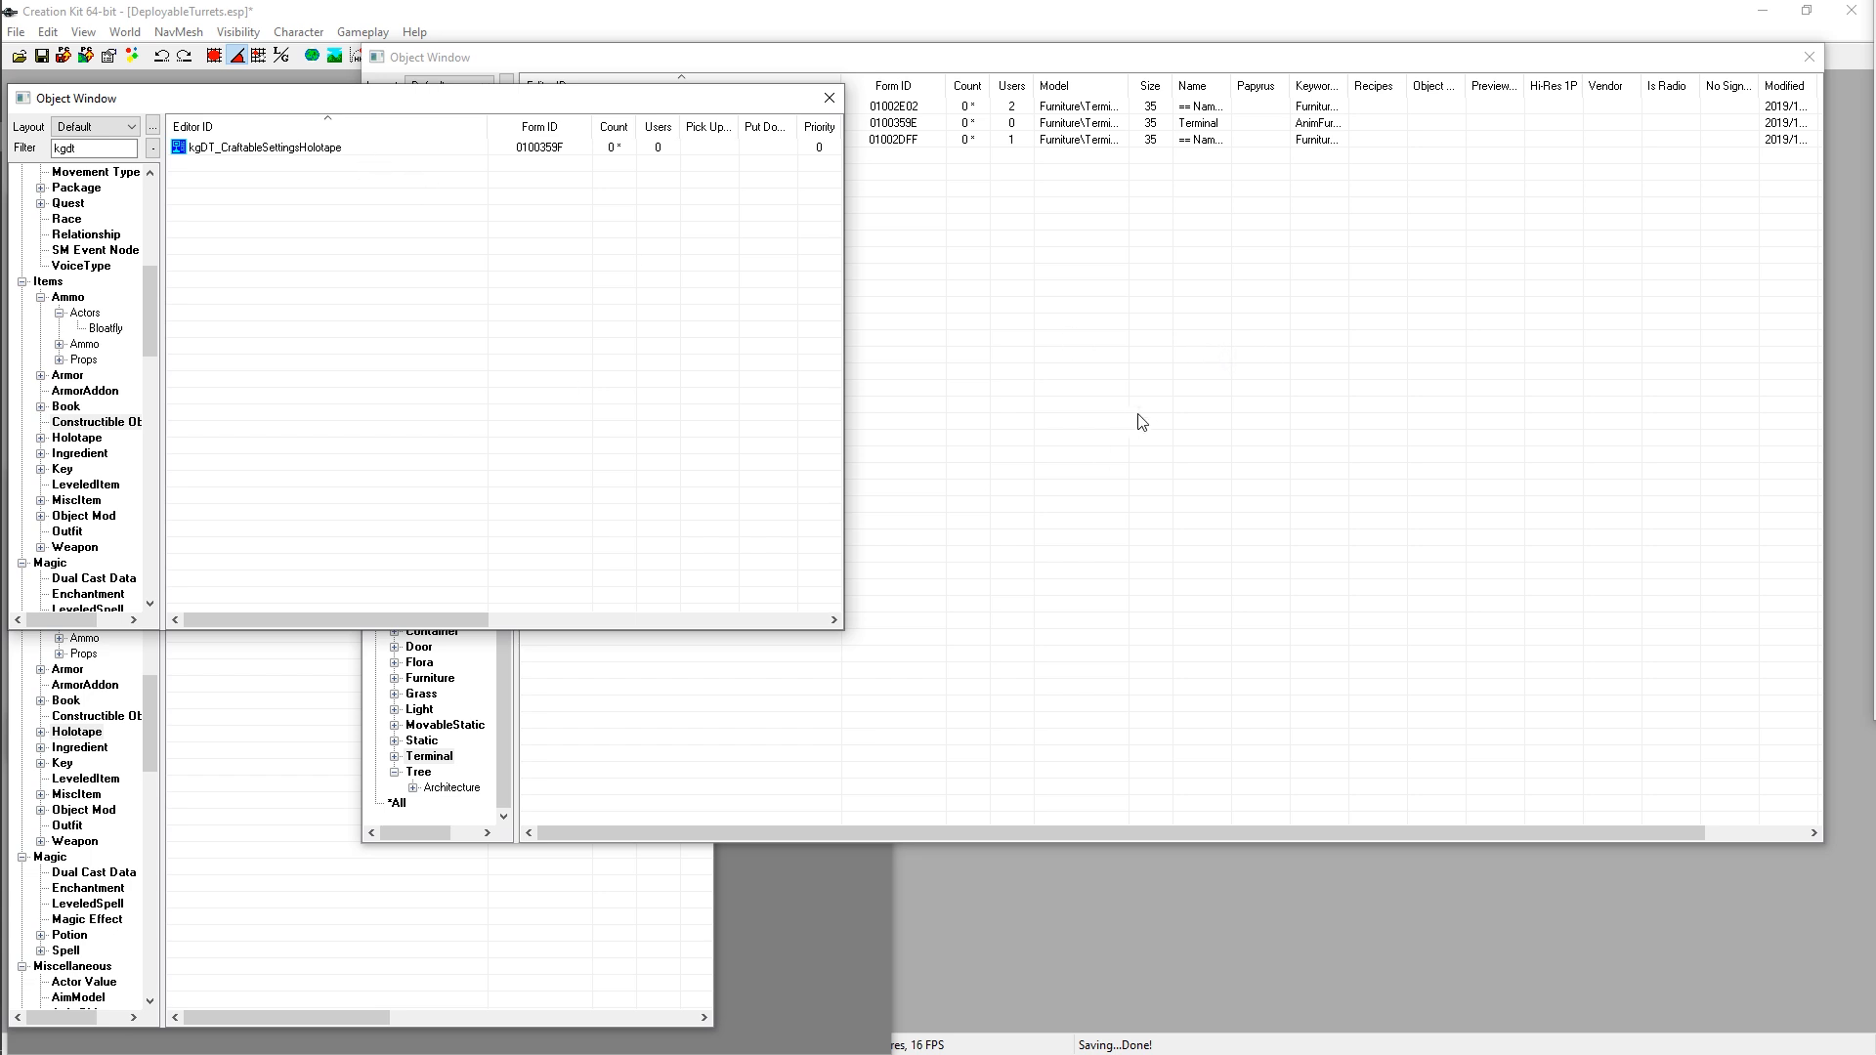
left_click(1098, 422)
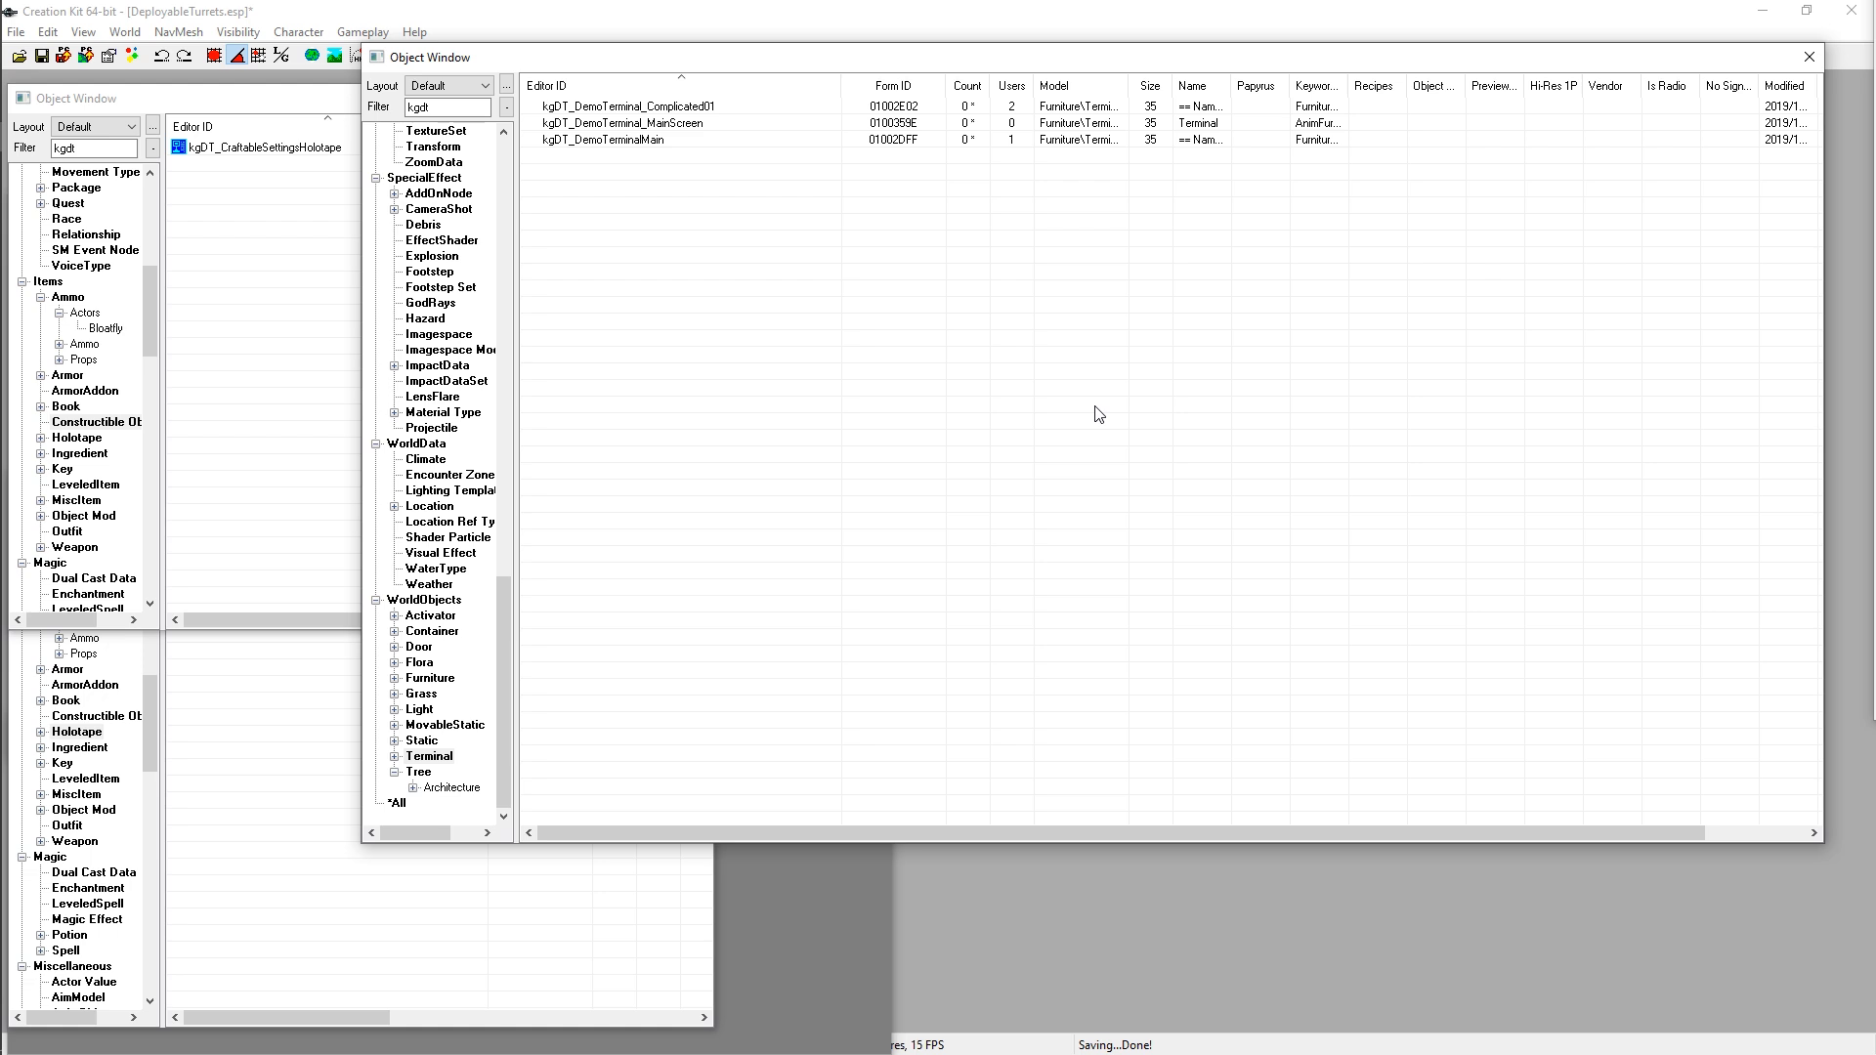
left_click(303, 210)
left_click(1060, 378)
left_click(294, 465)
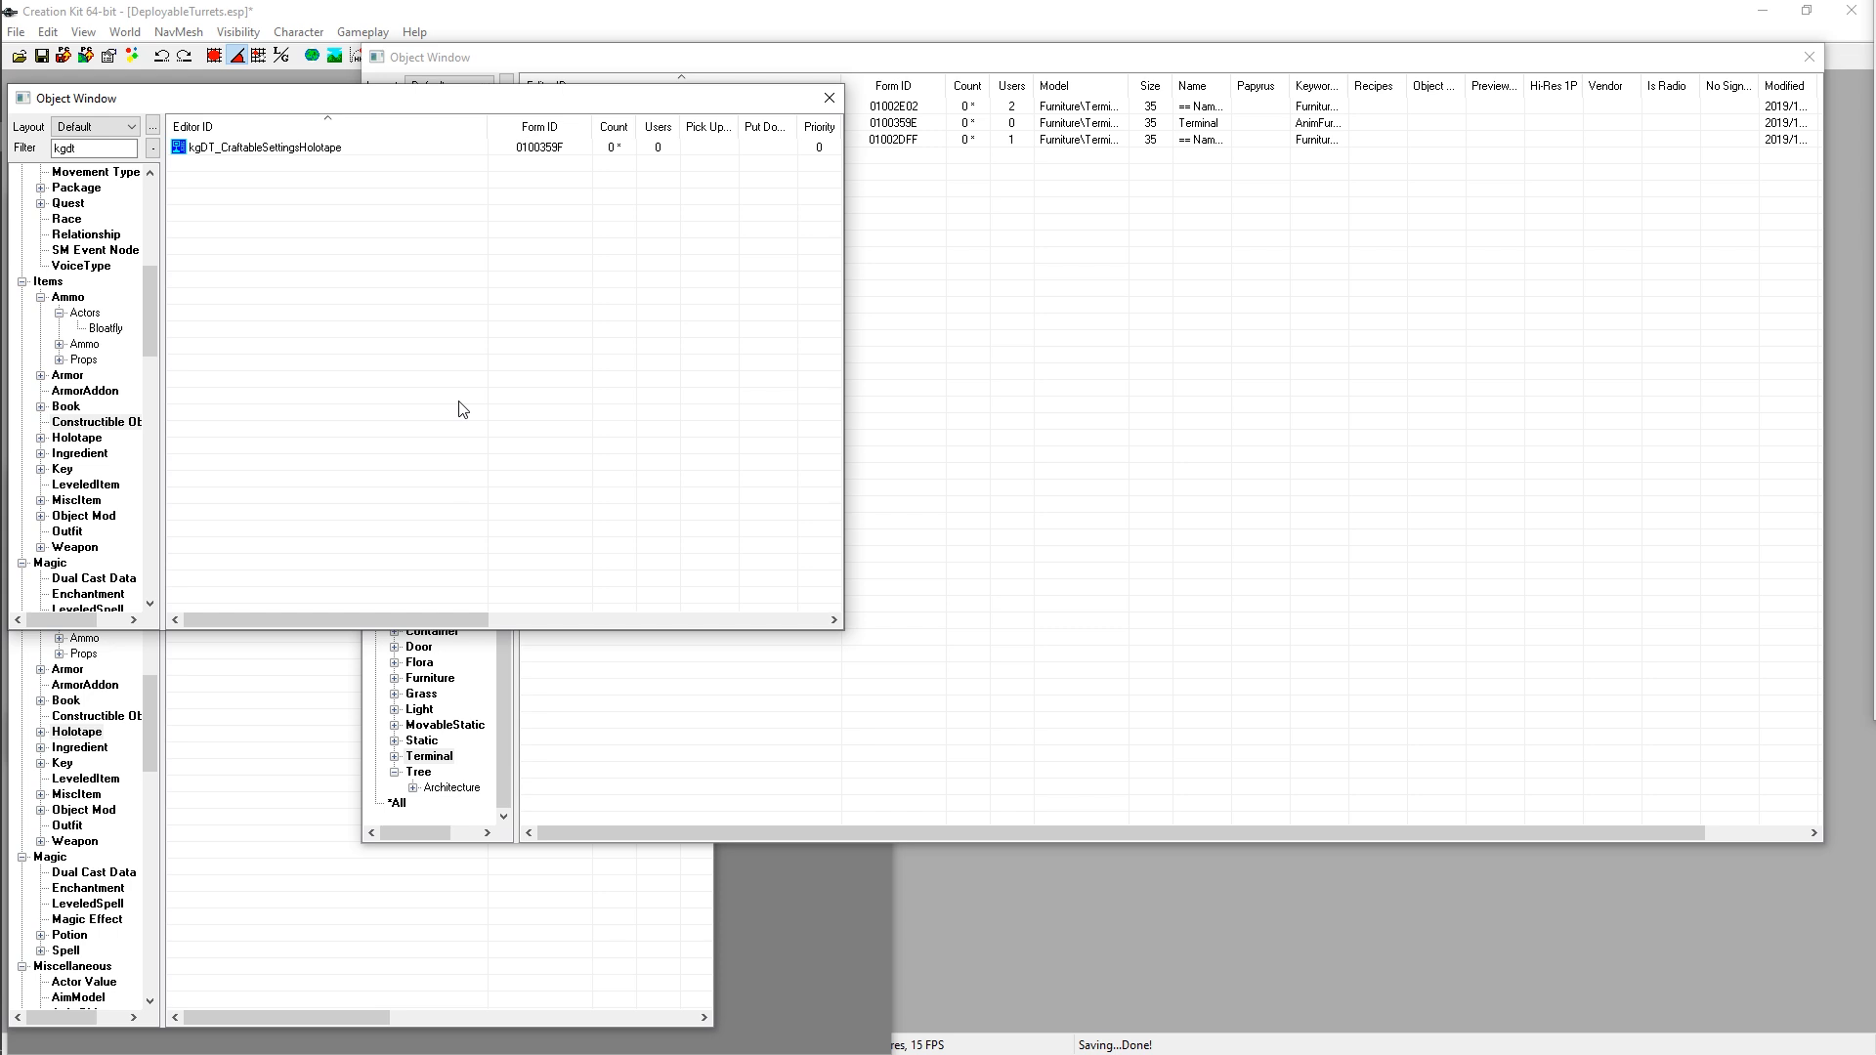
left_click(1133, 375)
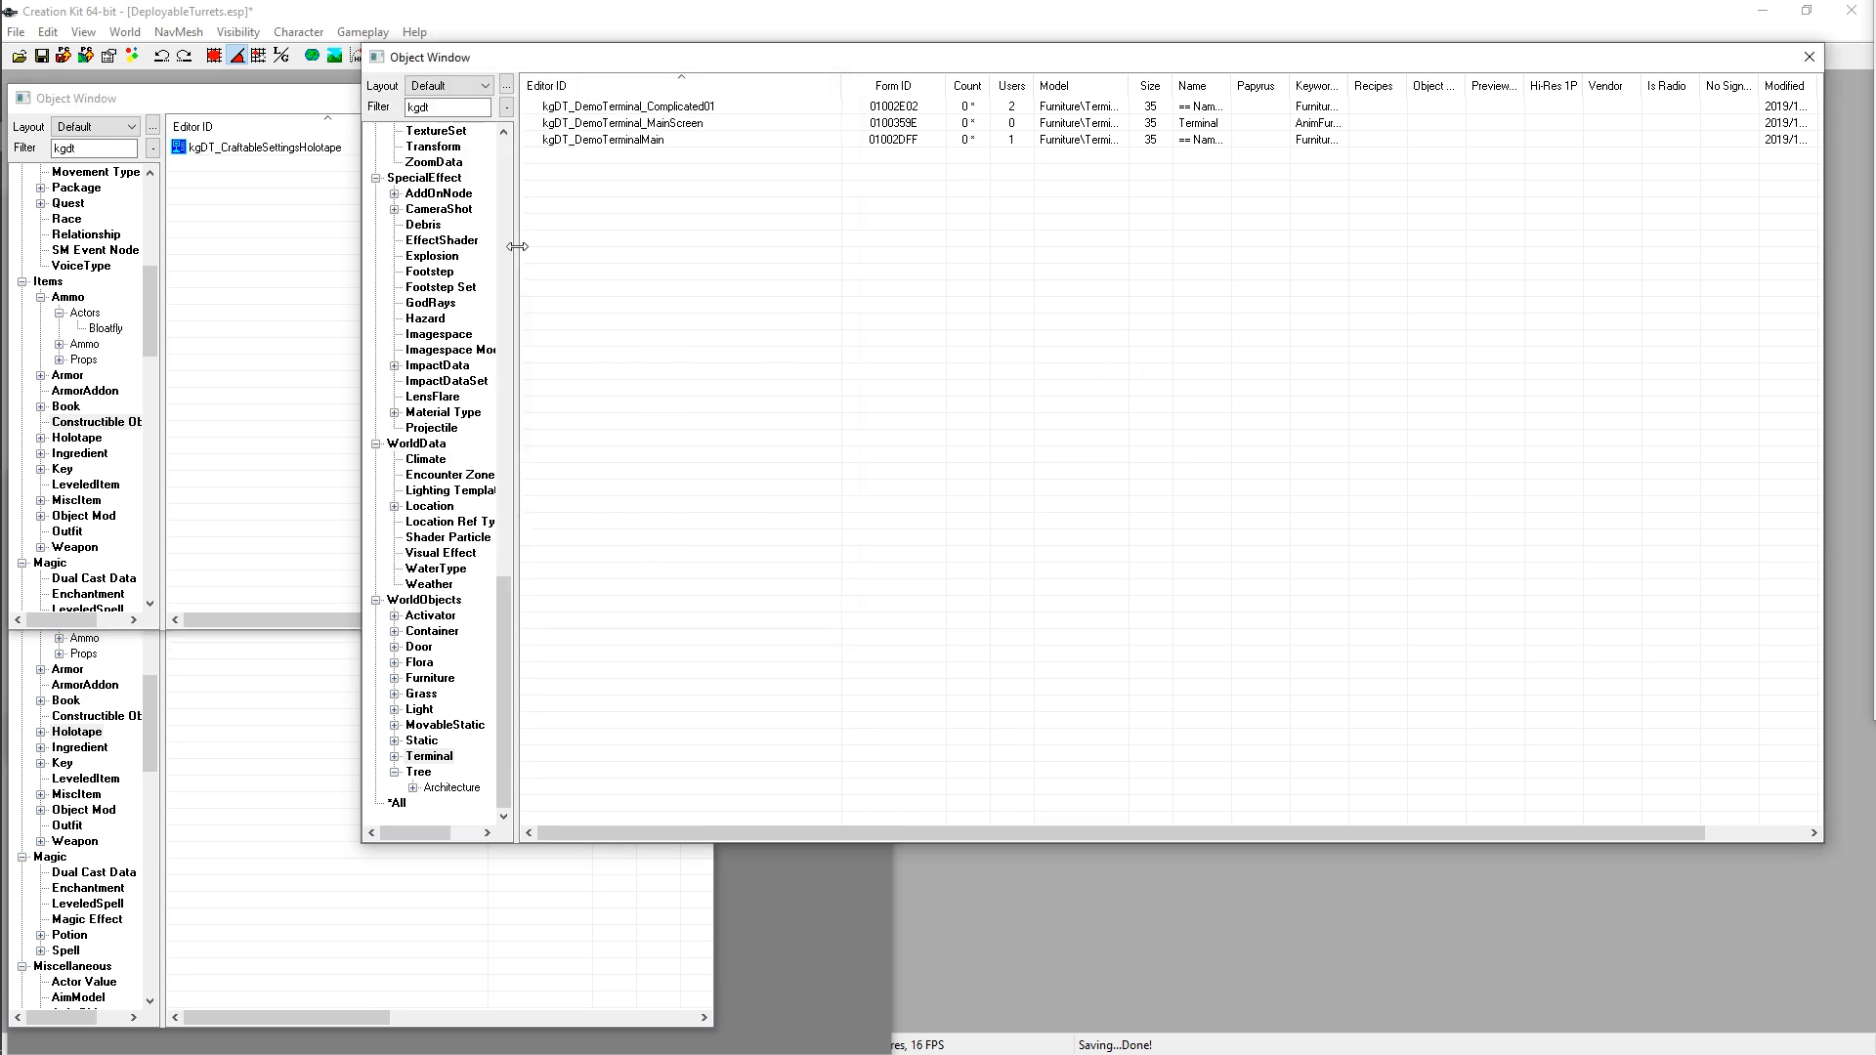
left_click(311, 258)
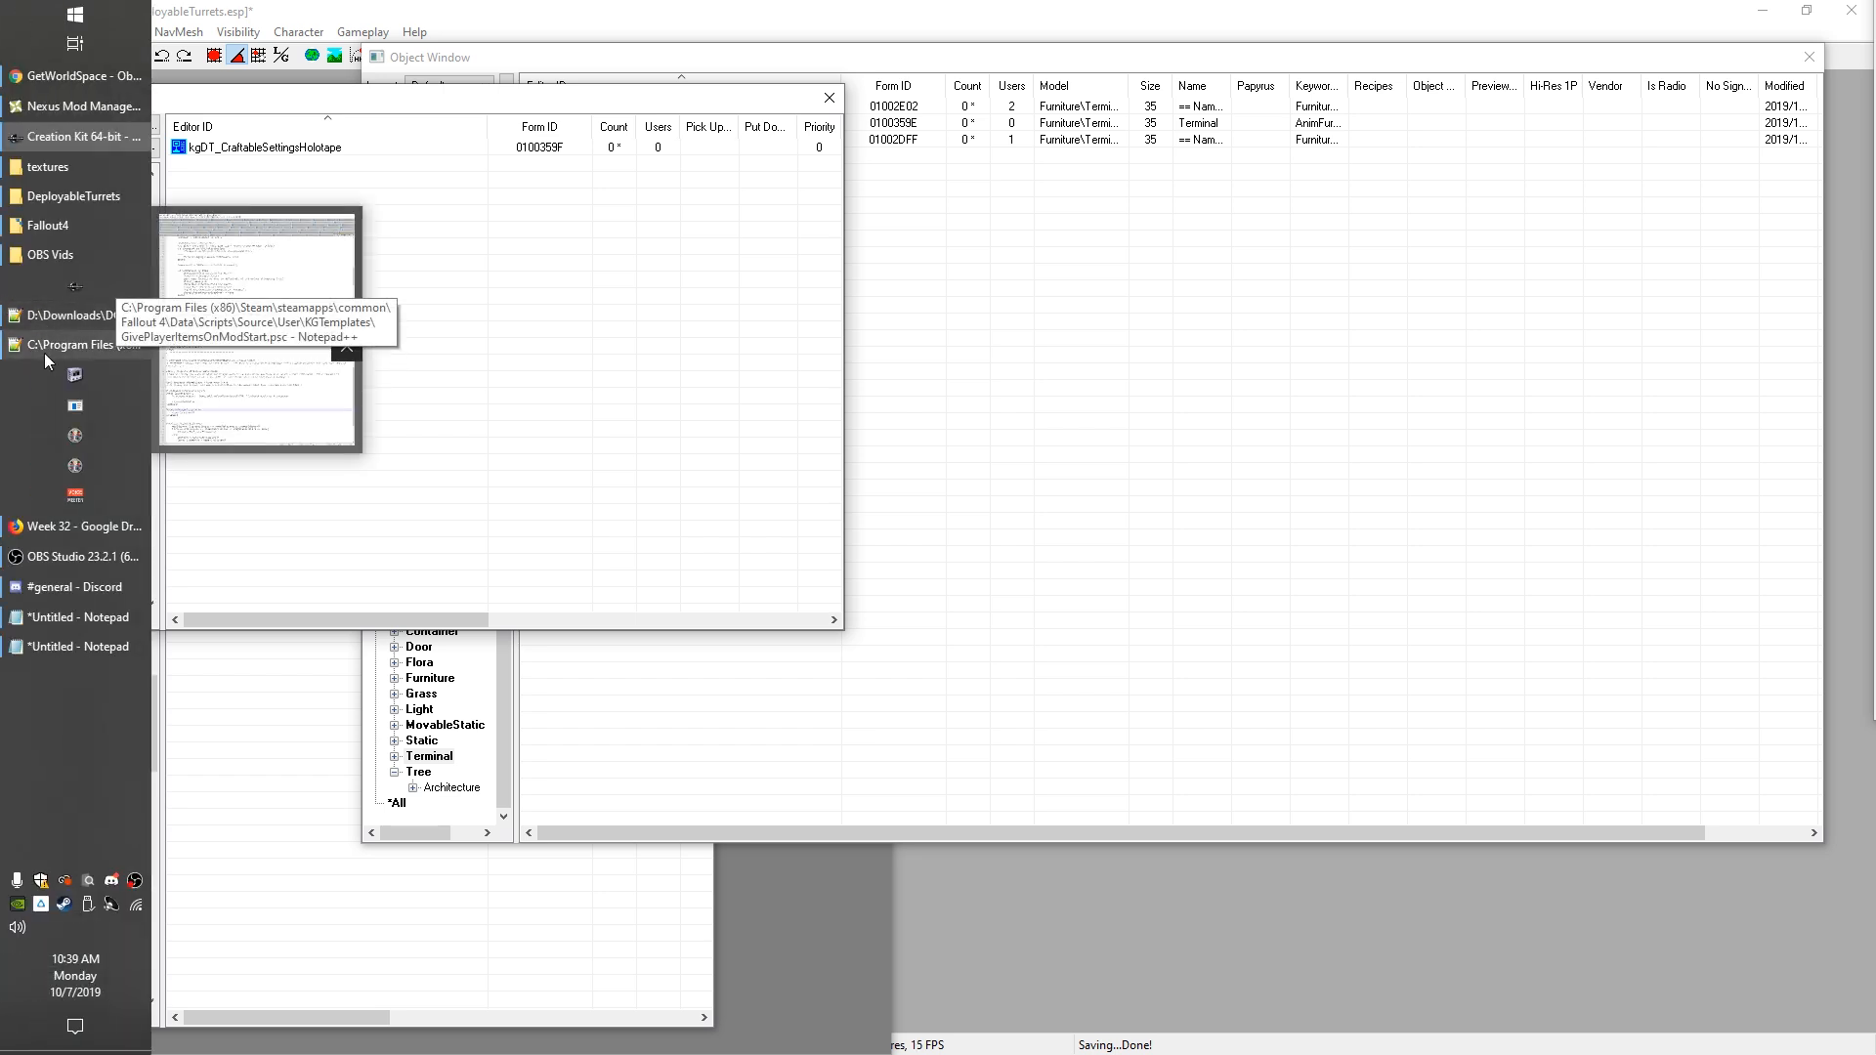
Step: Switch to Notepad++ and examine the properties, events and TryToGiveItems function of GivePlayerItemsOnModStart.psc
left_click(44, 354)
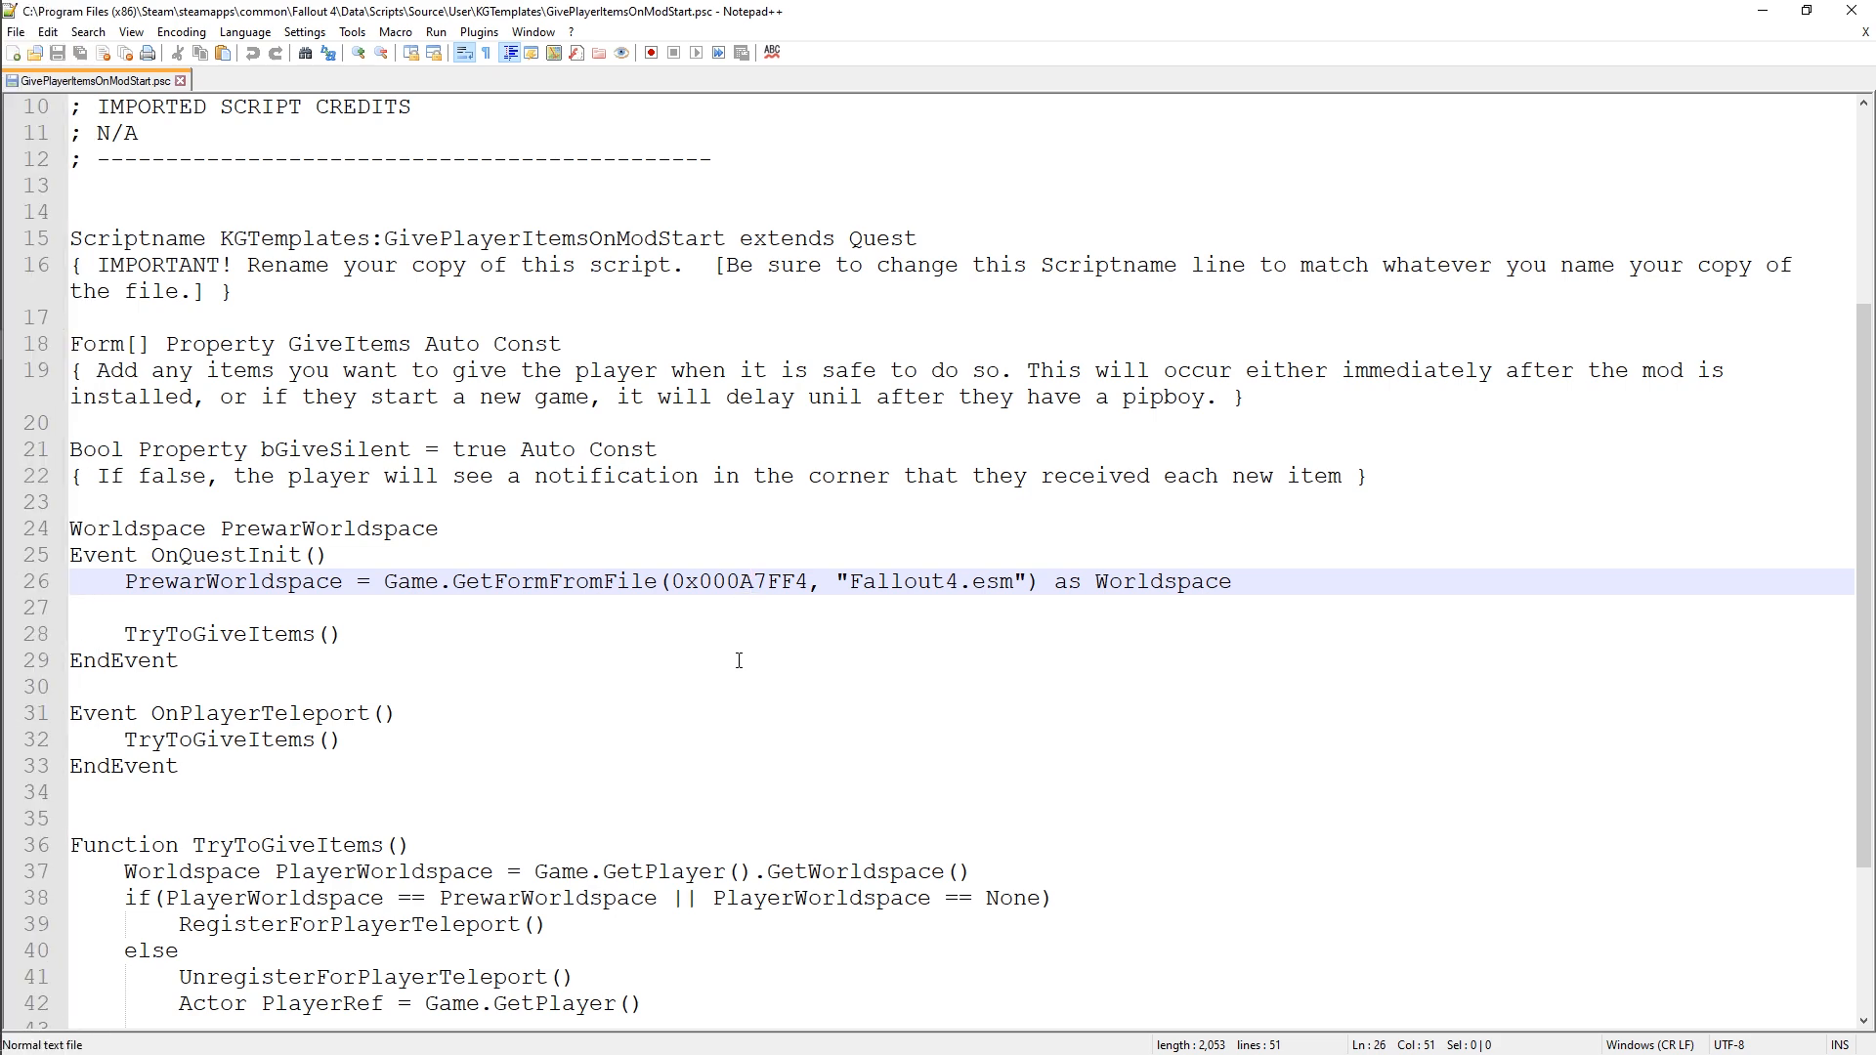
scroll(739, 660, "down", 2)
scroll(753, 678, "up", 5)
scroll(828, 818, "down", 6)
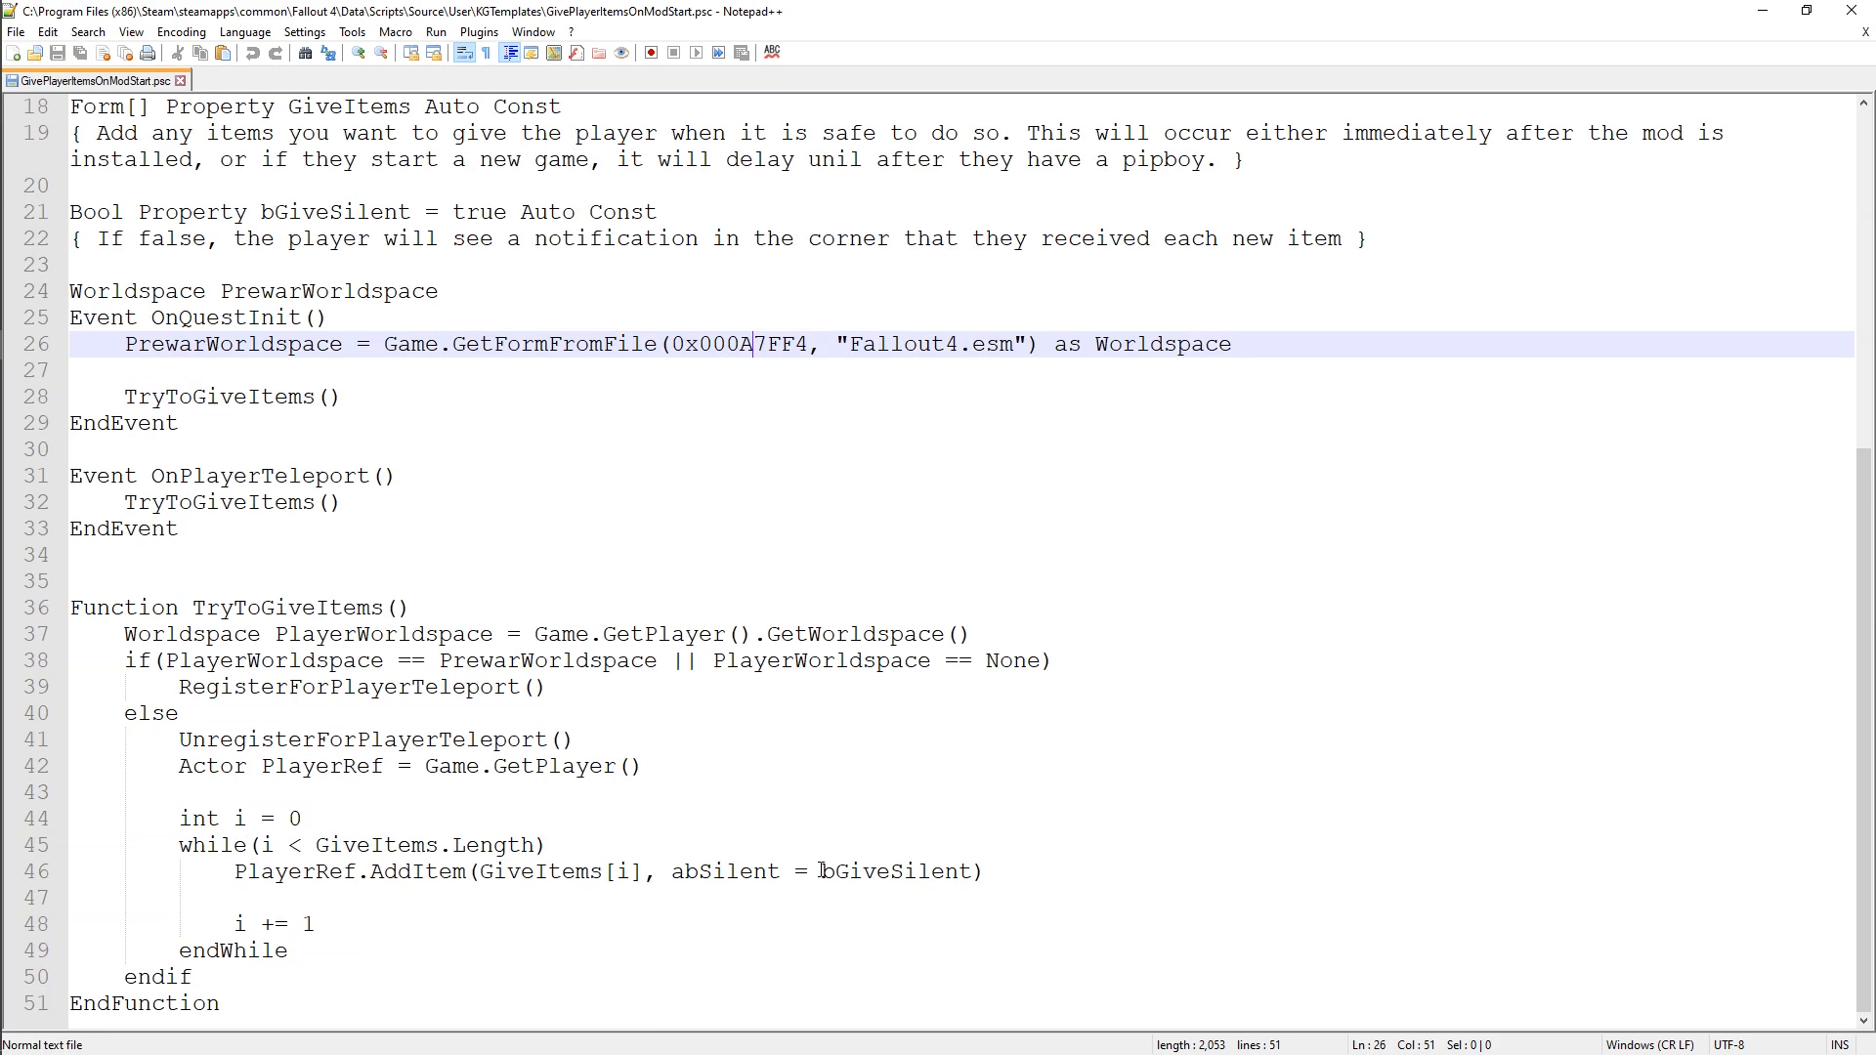
scroll(764, 819, "up", 6)
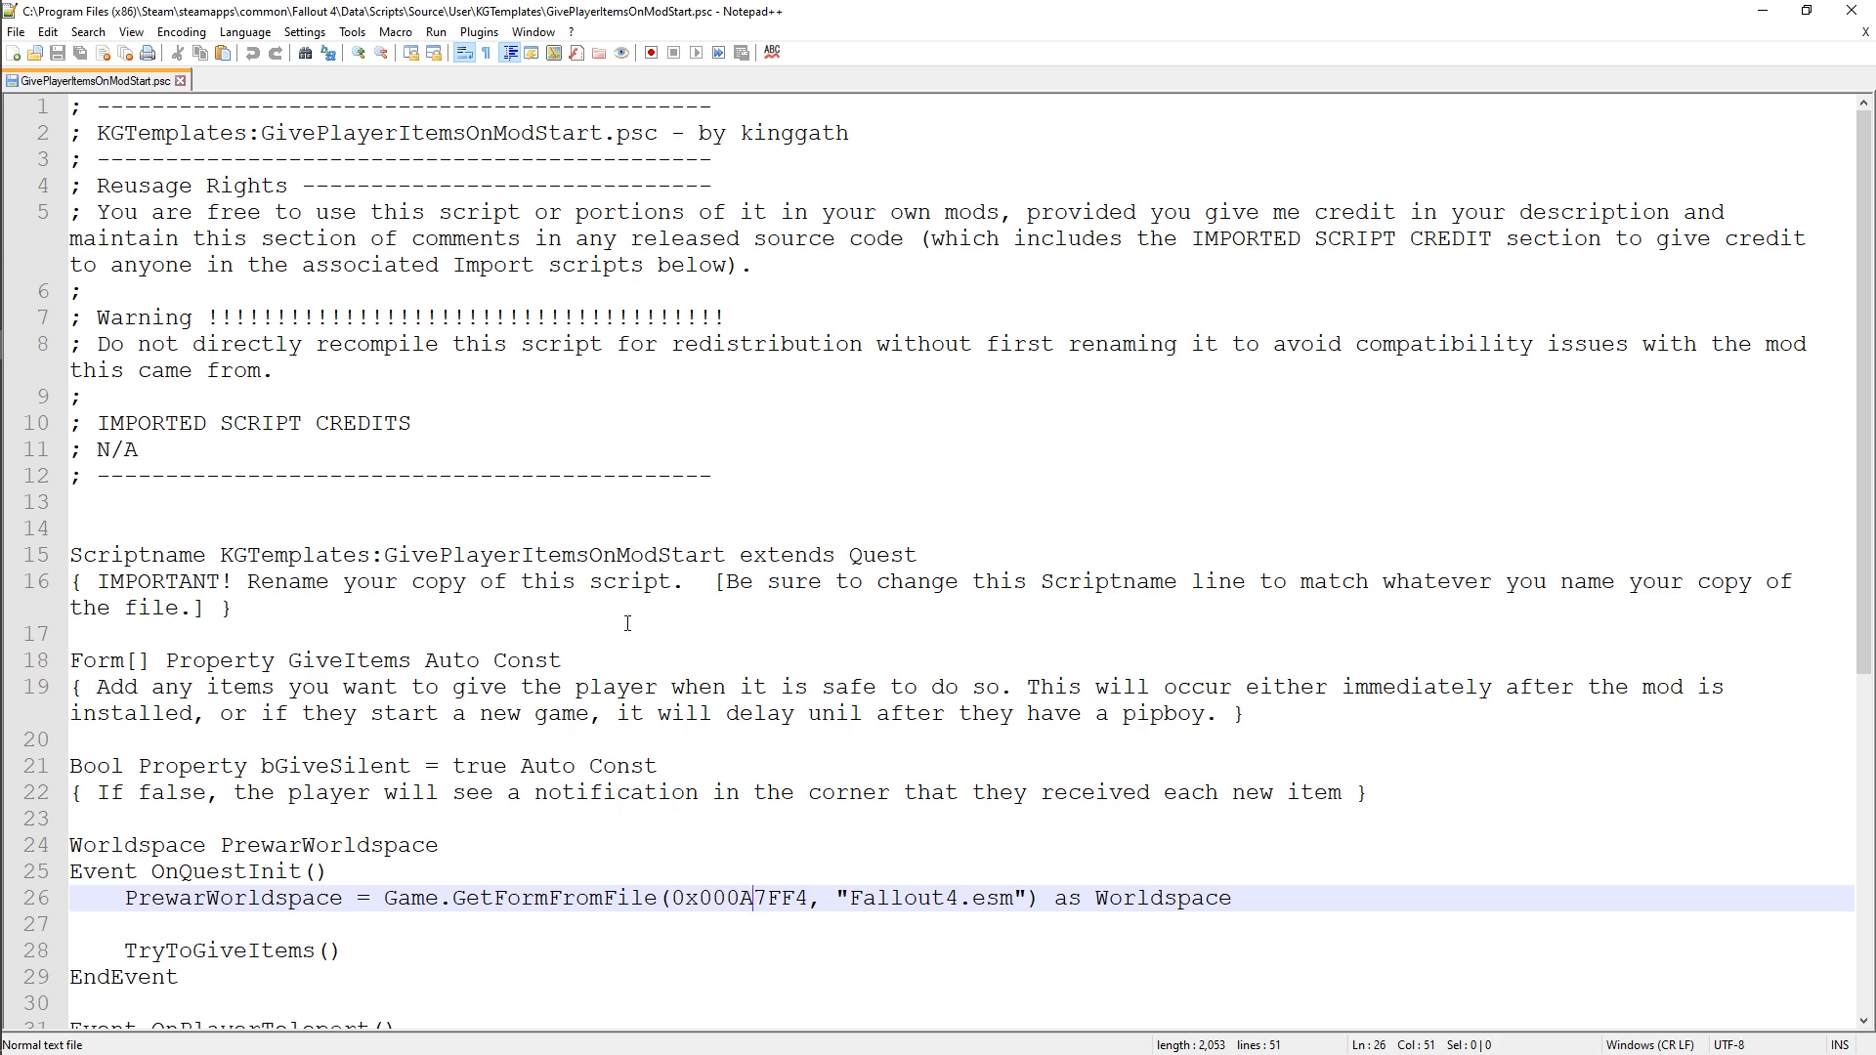
scroll(577, 625, "down", 2)
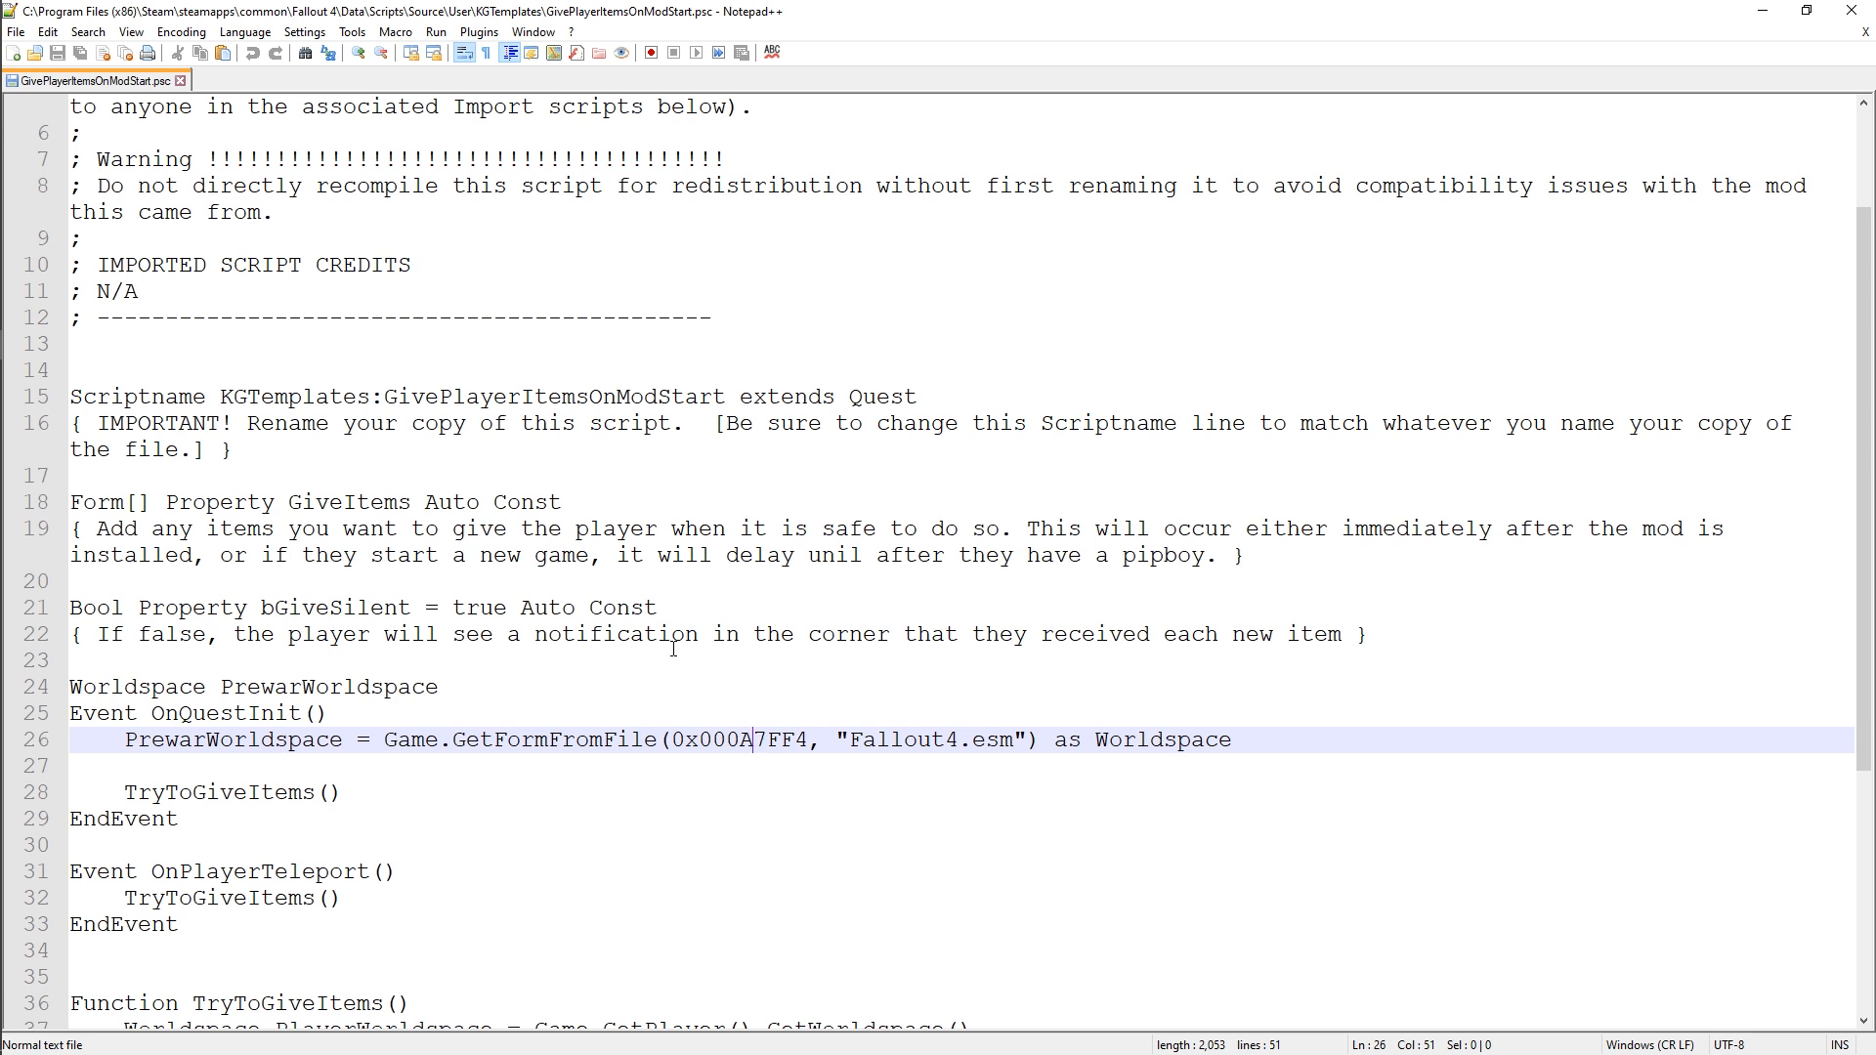
left_click(546, 476)
key("Up")
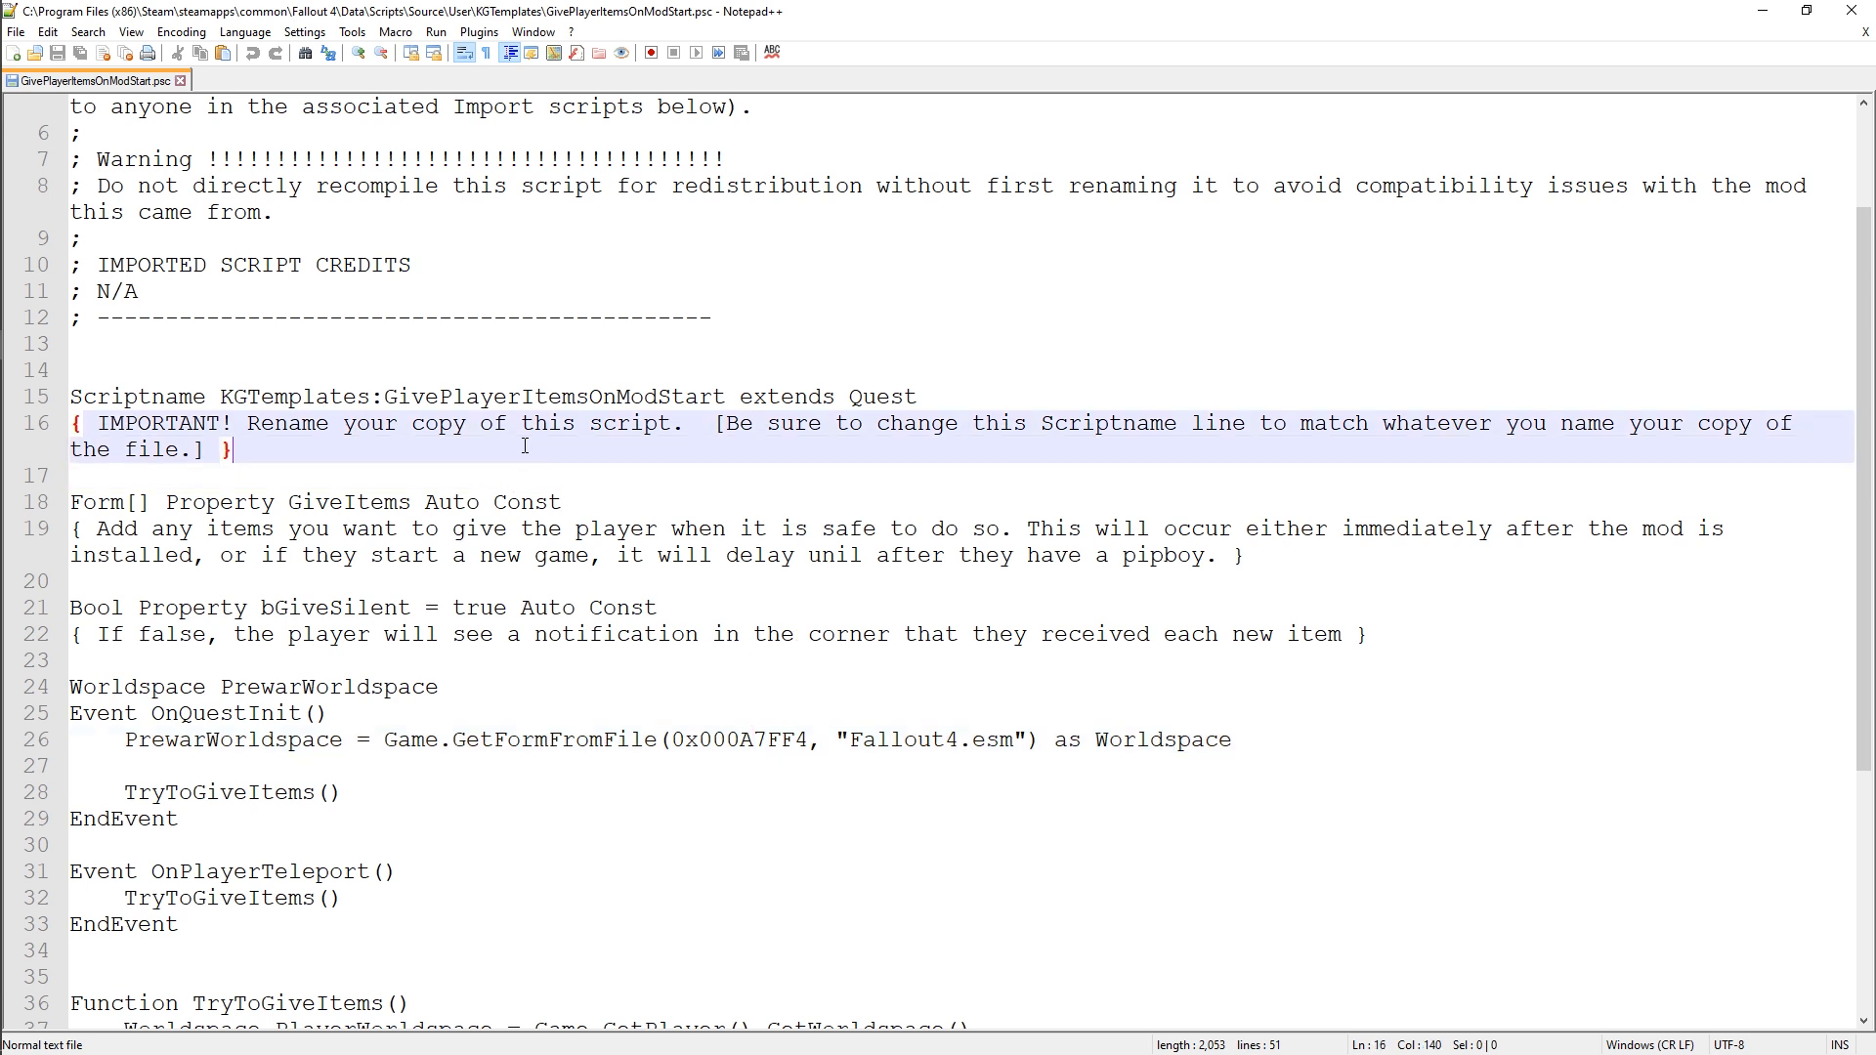
Step: Review the reusage rights, renaming warning and script credits in the header comments of GivePlayerItemsOnModStart.psc
scroll(546, 524, "up", 2)
left_click(921, 476)
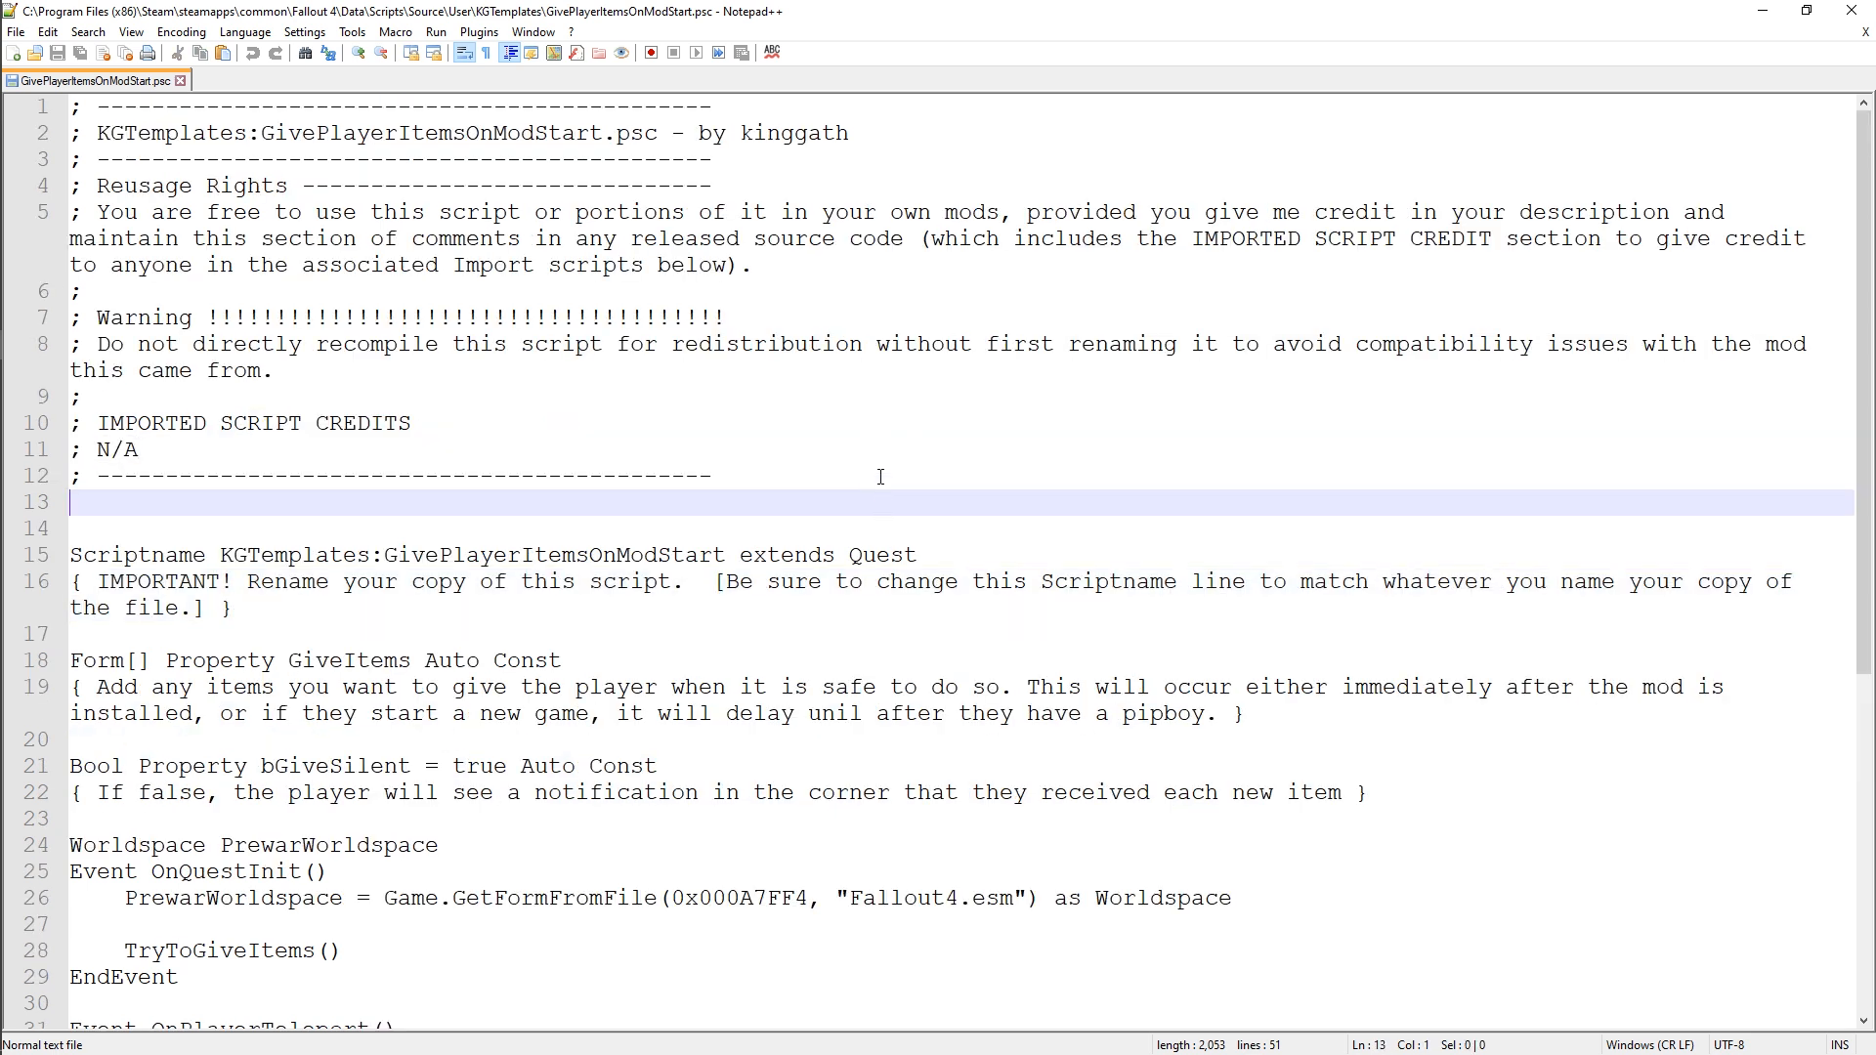
left_click_drag(921, 476, 29, 107)
left_click(801, 482)
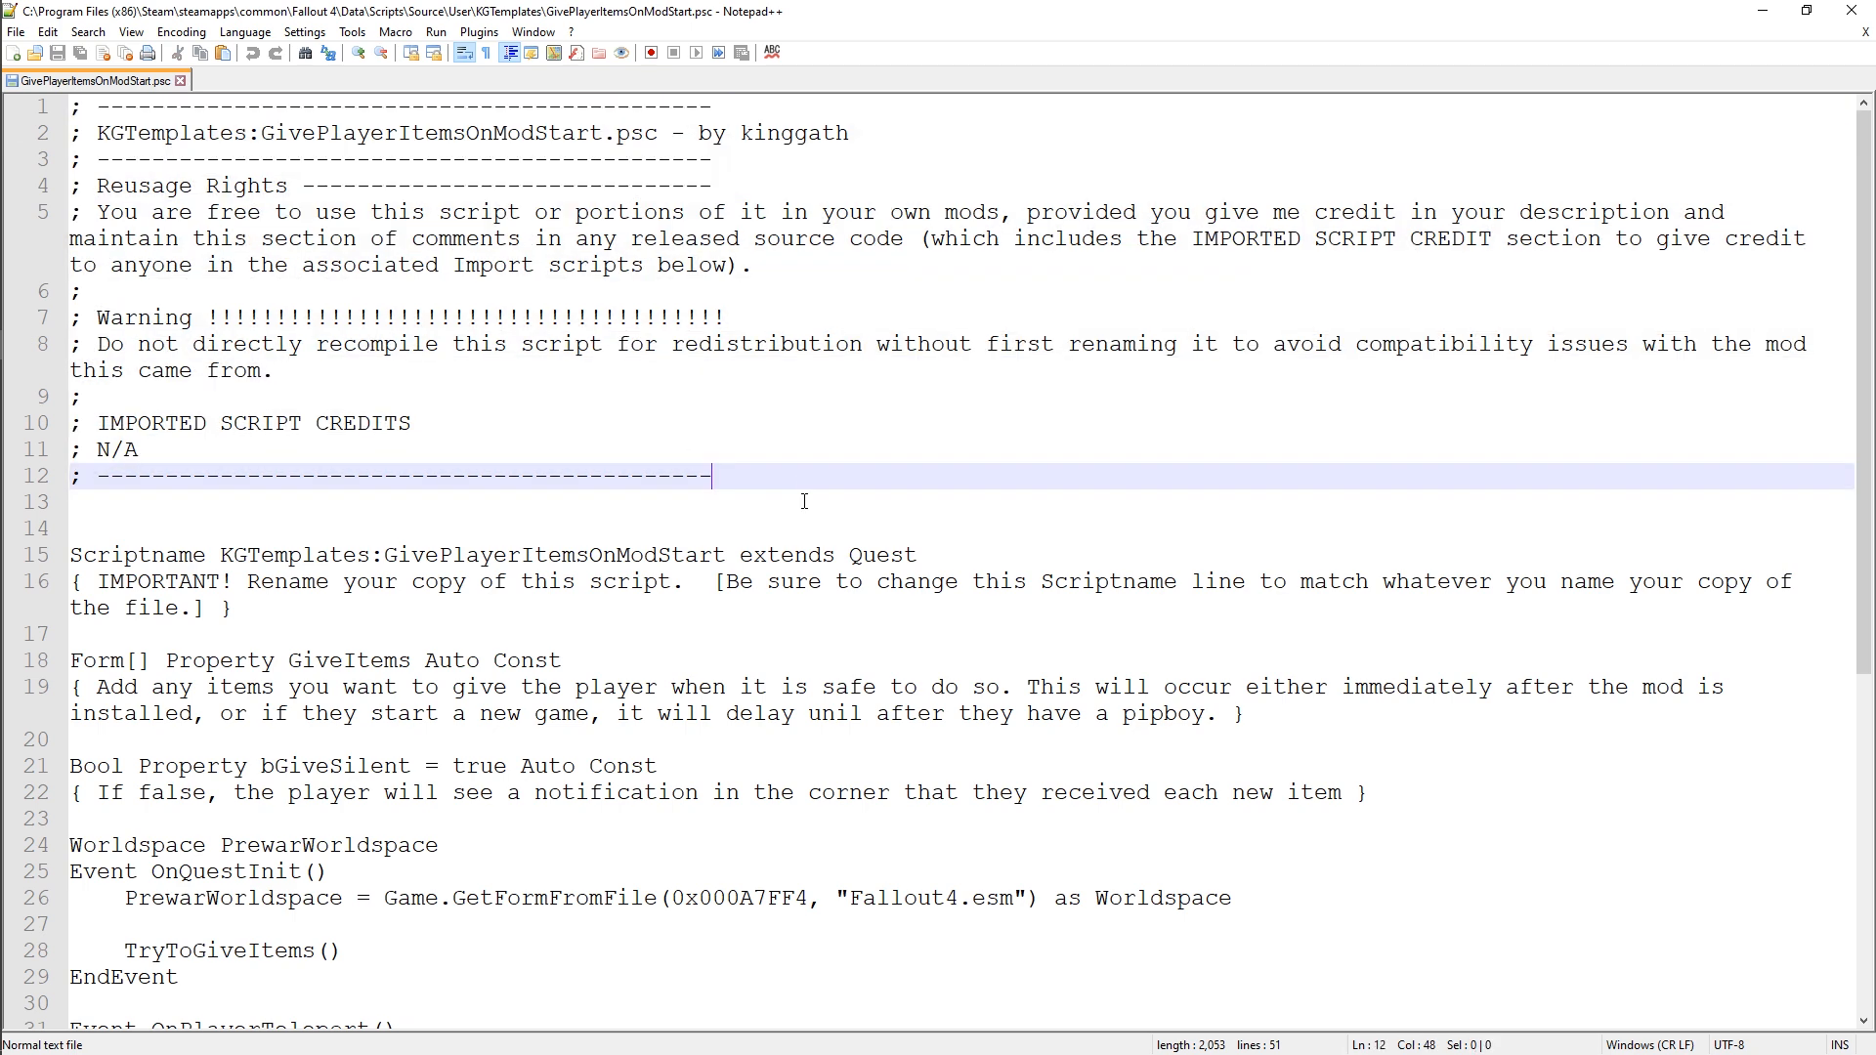
left_click_drag(801, 498, 42, 68)
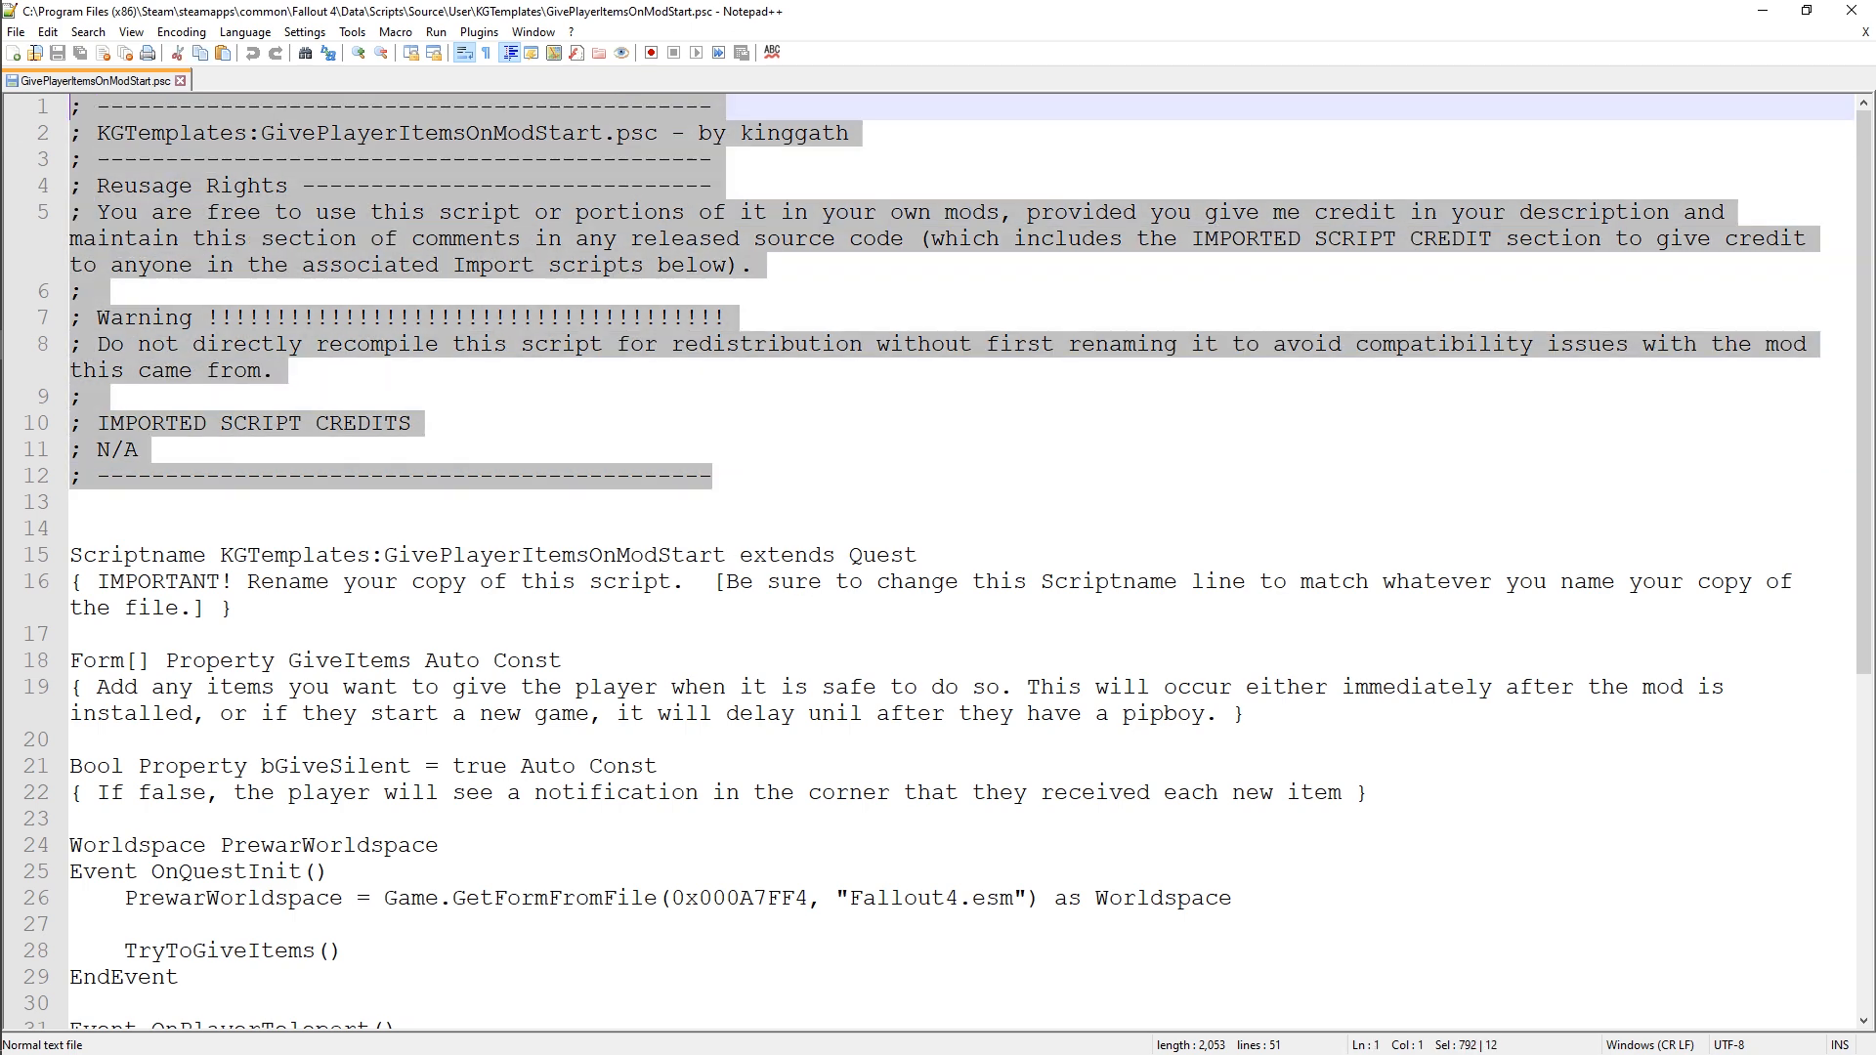
left_click(778, 507)
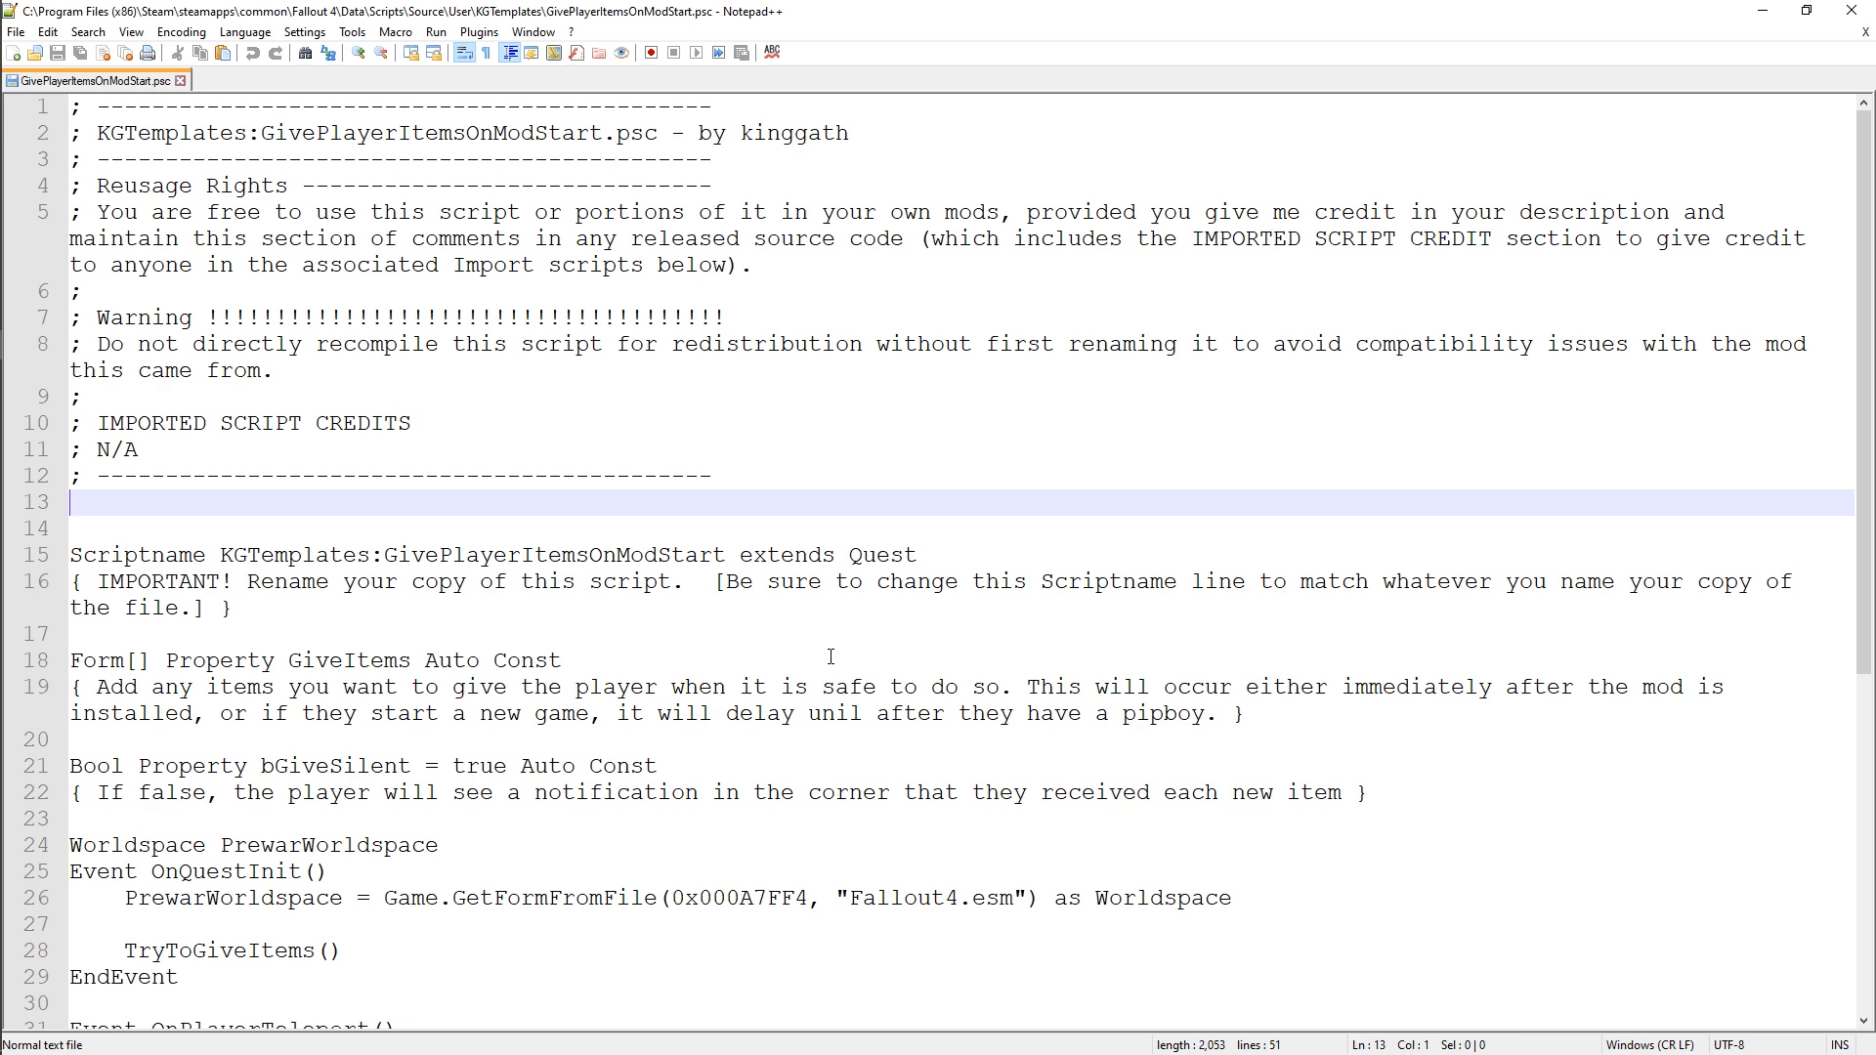
Step: Review the imported script credits section in the header comments of GivePlayerItemsOnModStart.psc
scroll(828, 648, "down", 2)
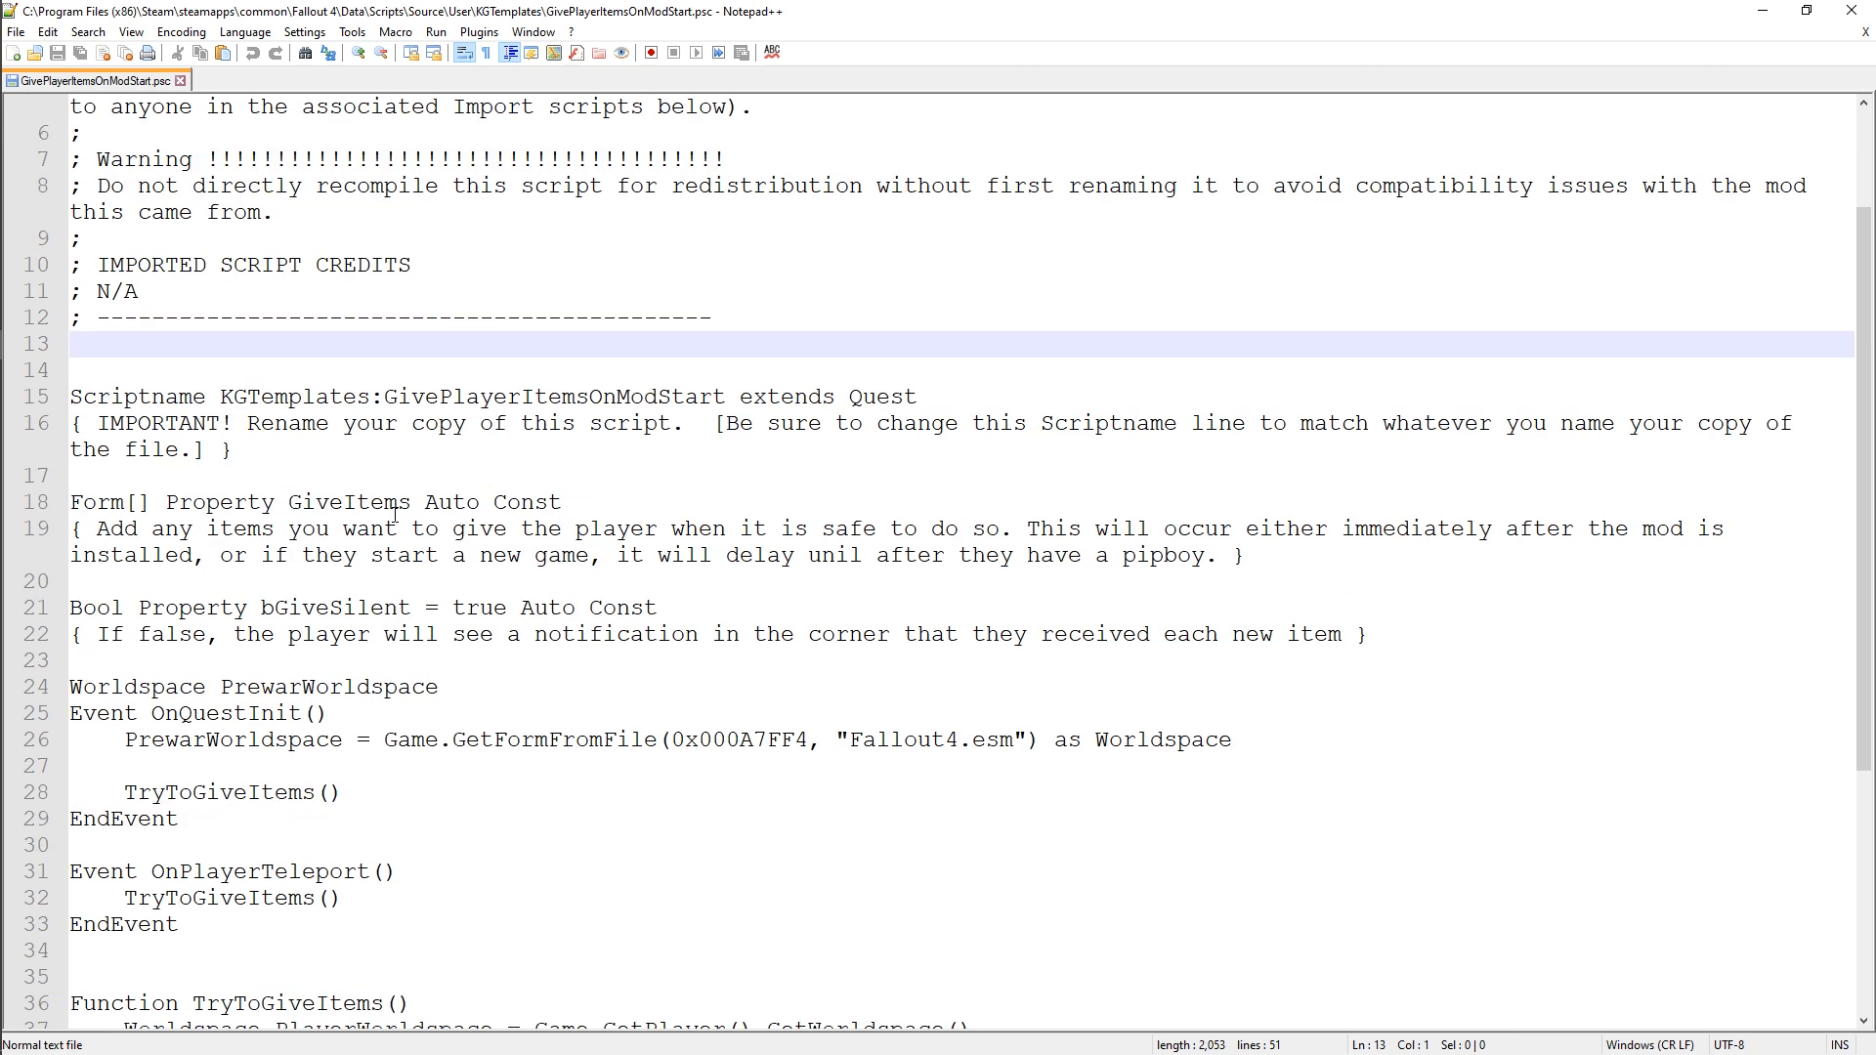
left_click_drag(97, 291, 176, 292)
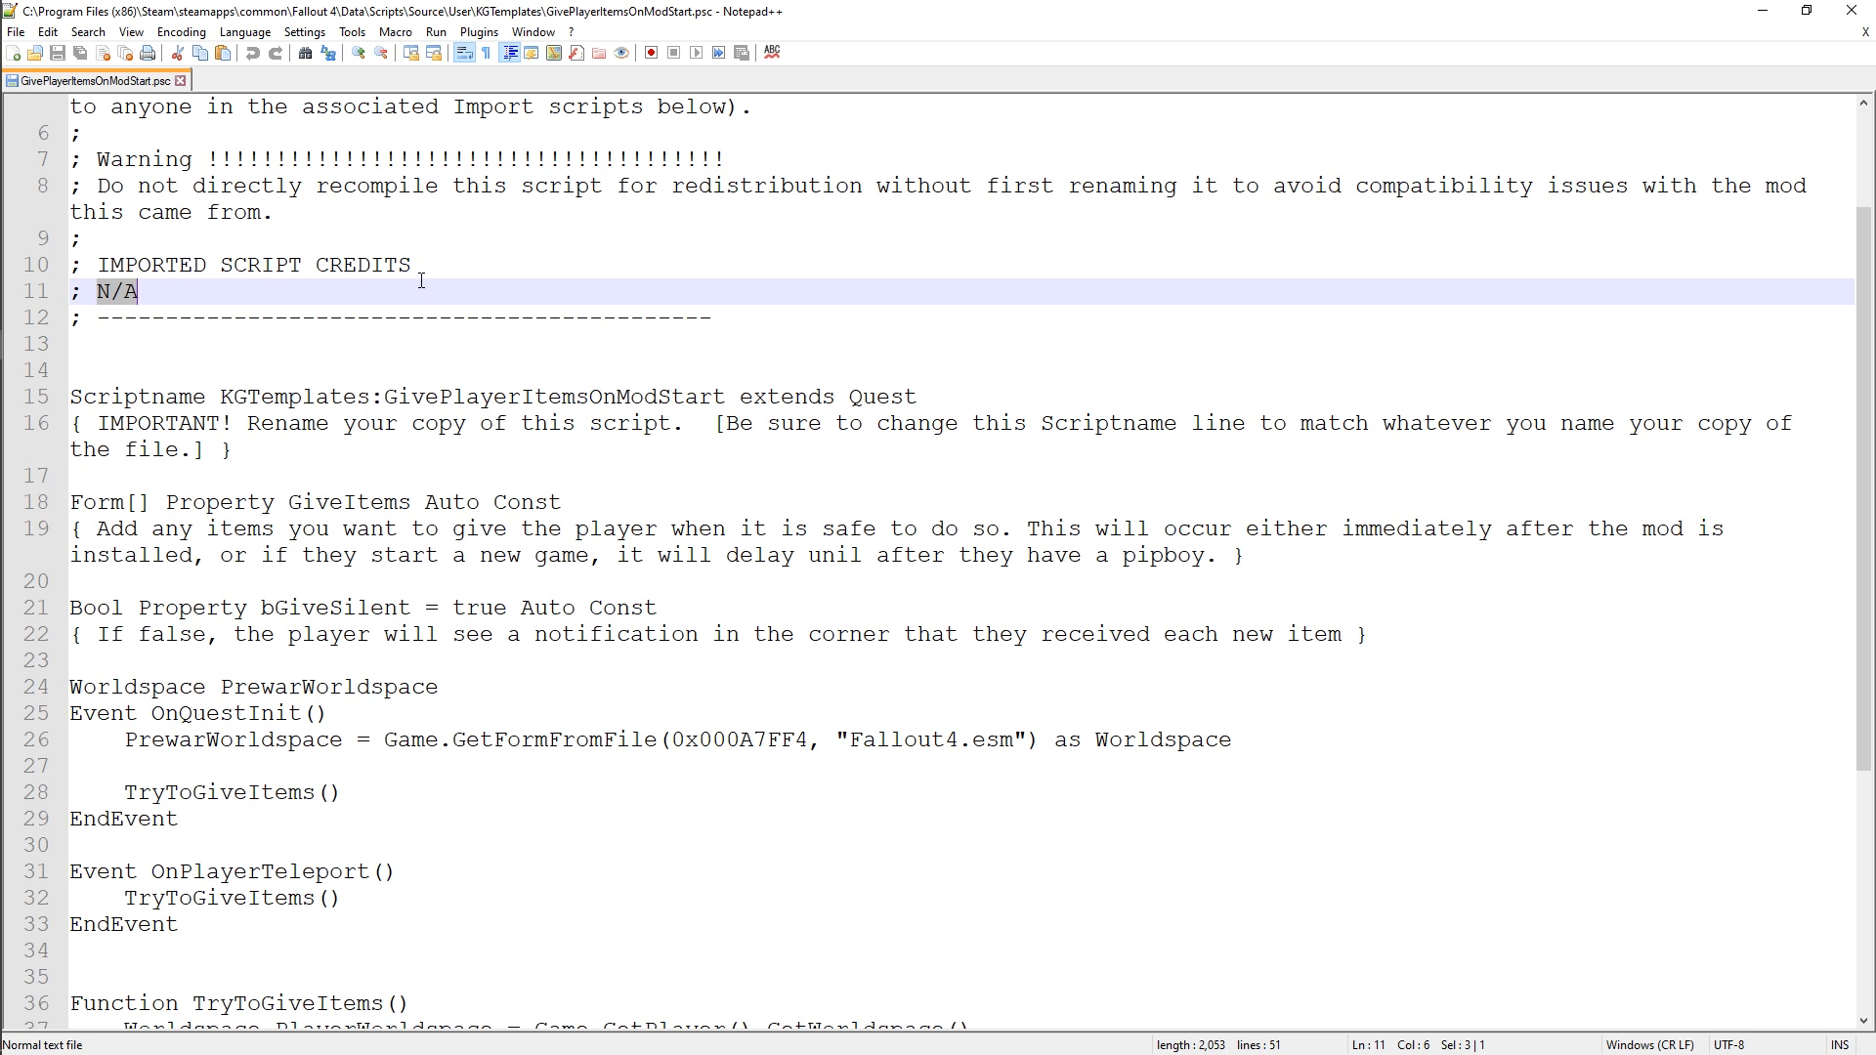
mouse_move(97, 291)
left_mouse_down()
mouse_move(229, 302)
mouse_move(97, 291)
left_mouse_up()
left_click(147, 371)
left_click_drag(852, 342, 47, 60)
left_click(877, 433)
scroll(337, 467, "down", 2)
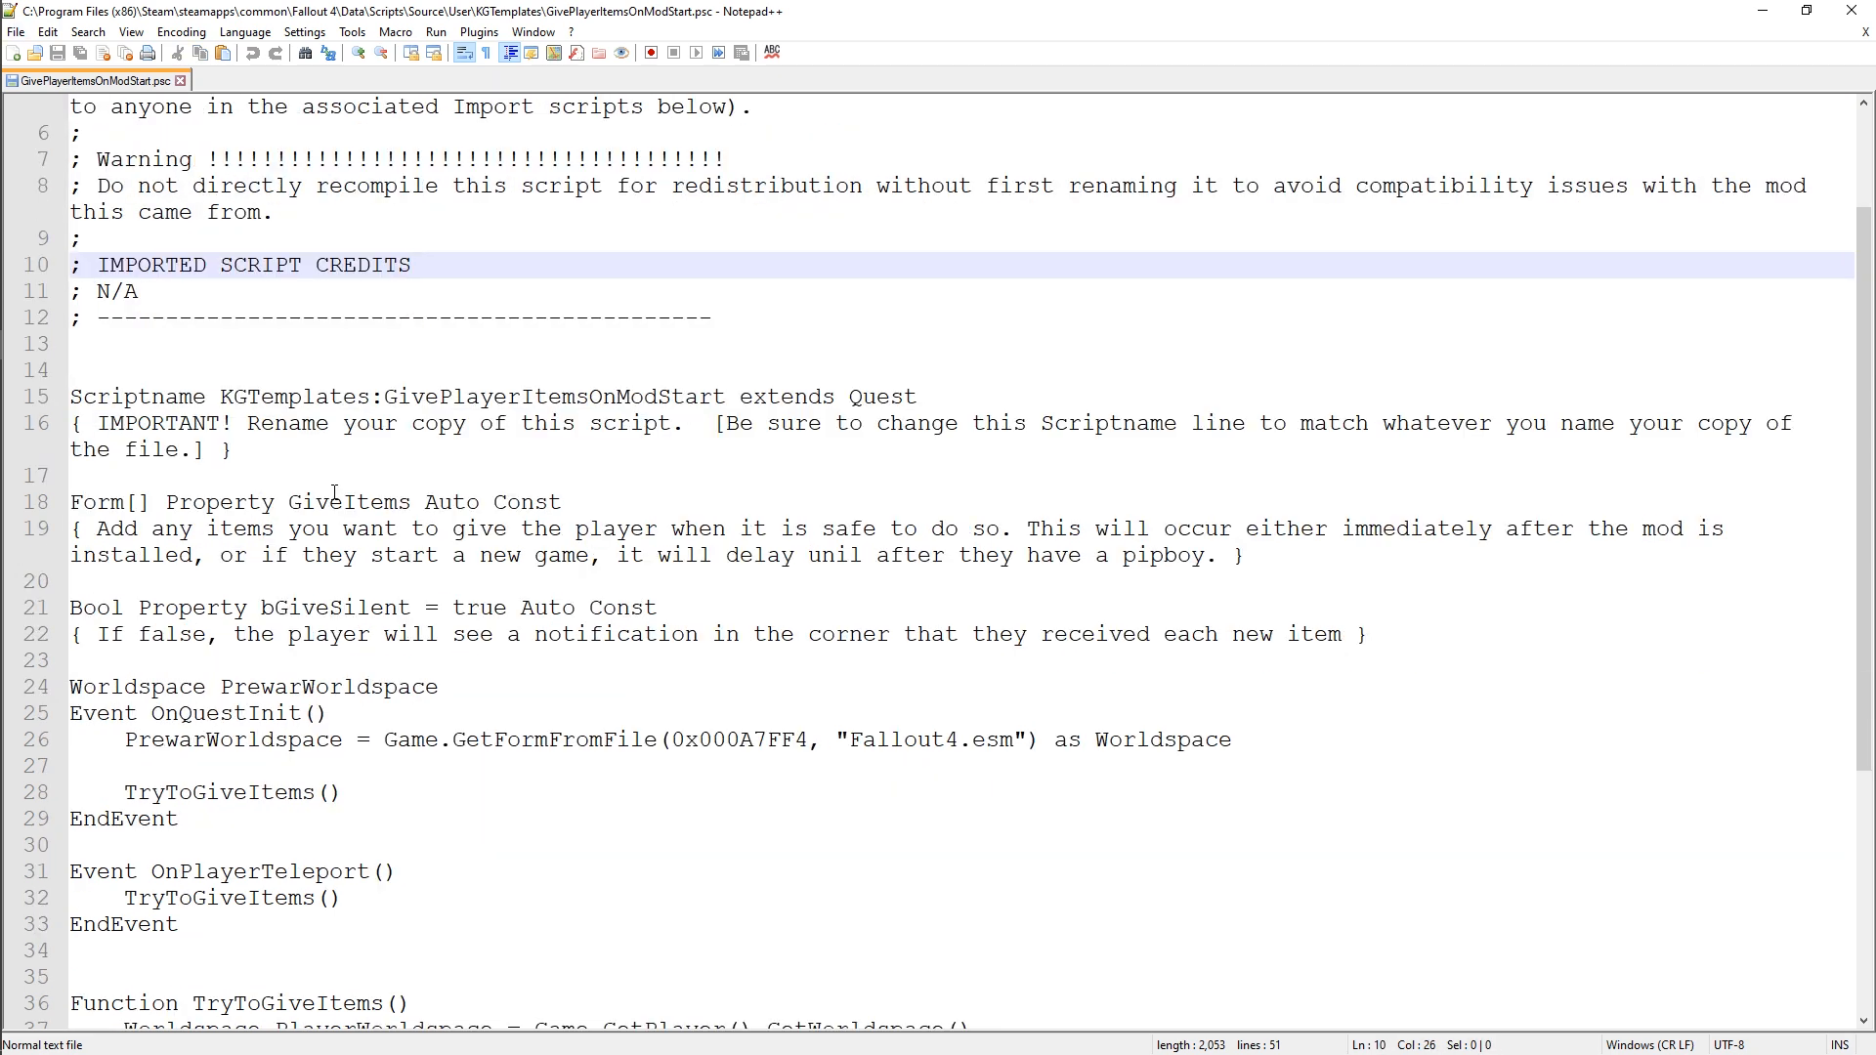
Step: Examine the Scriptname line, its KGTemplates prefix and script name, and the rename instruction in the braces below it
left_click_drag(72, 398, 976, 396)
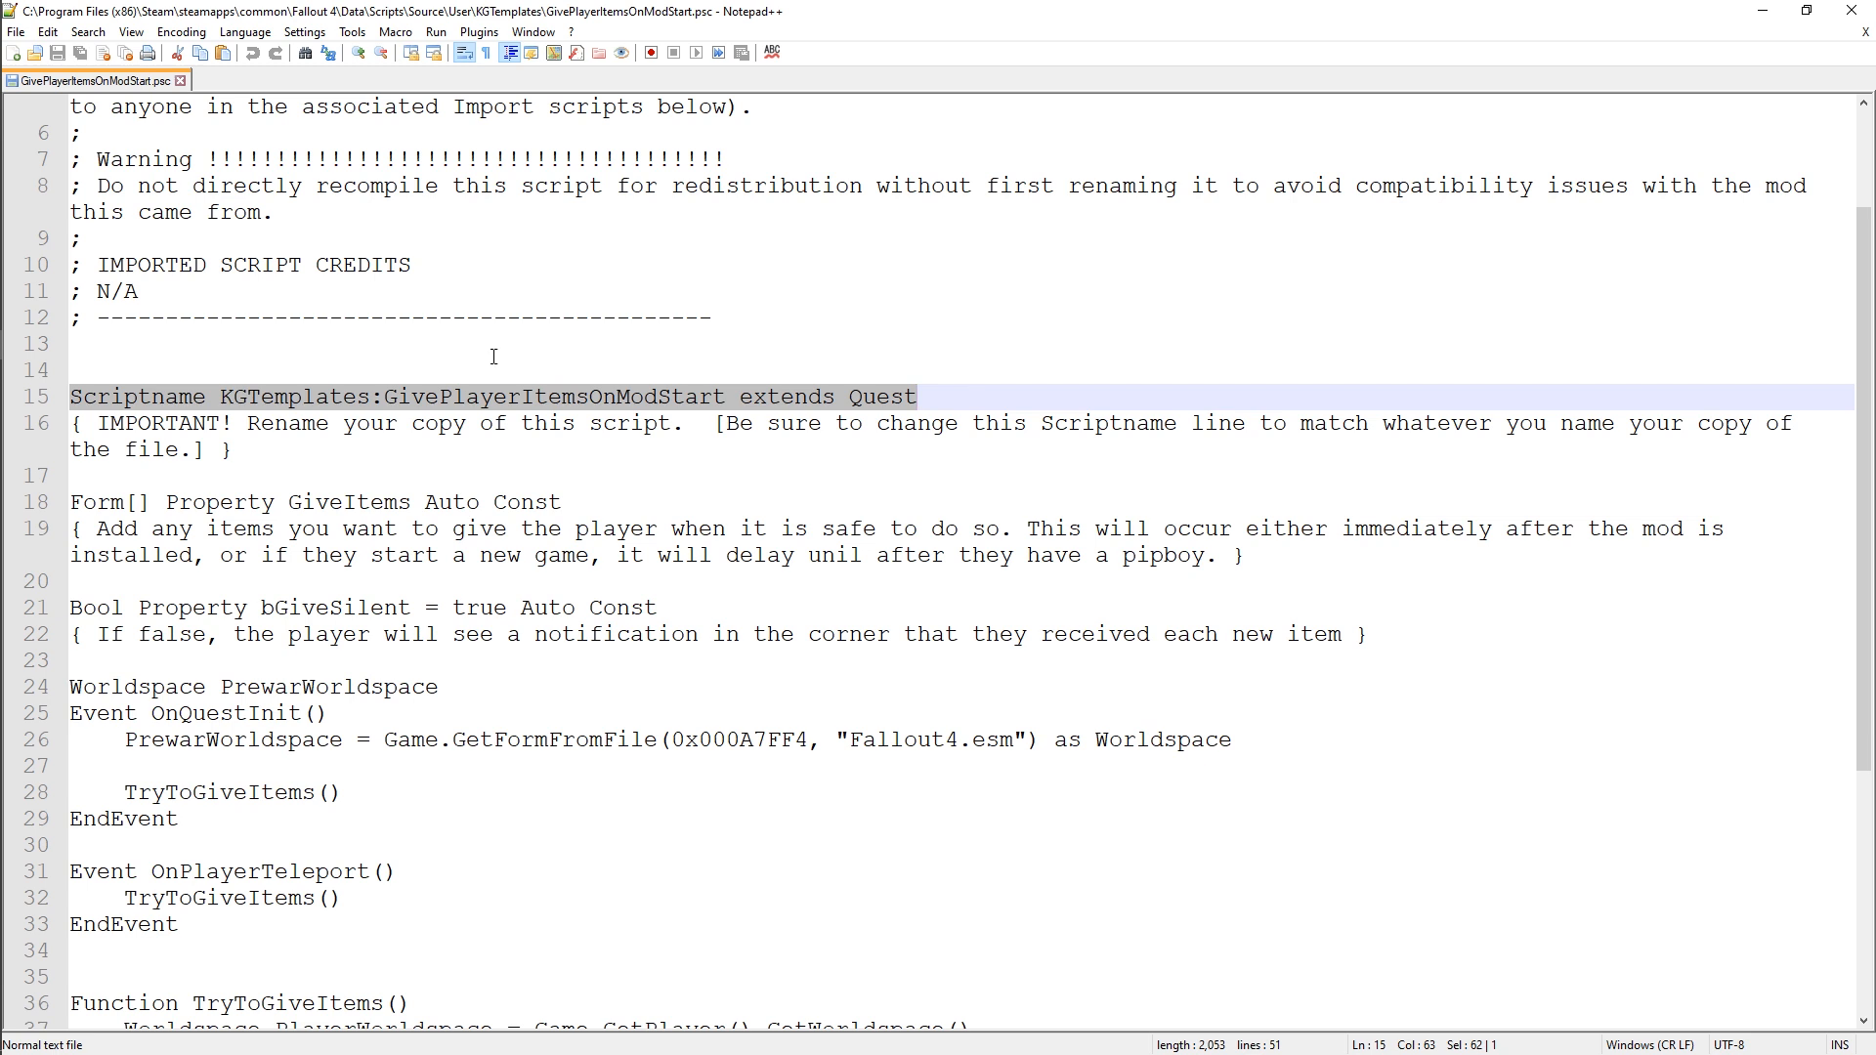
double_click(254, 401)
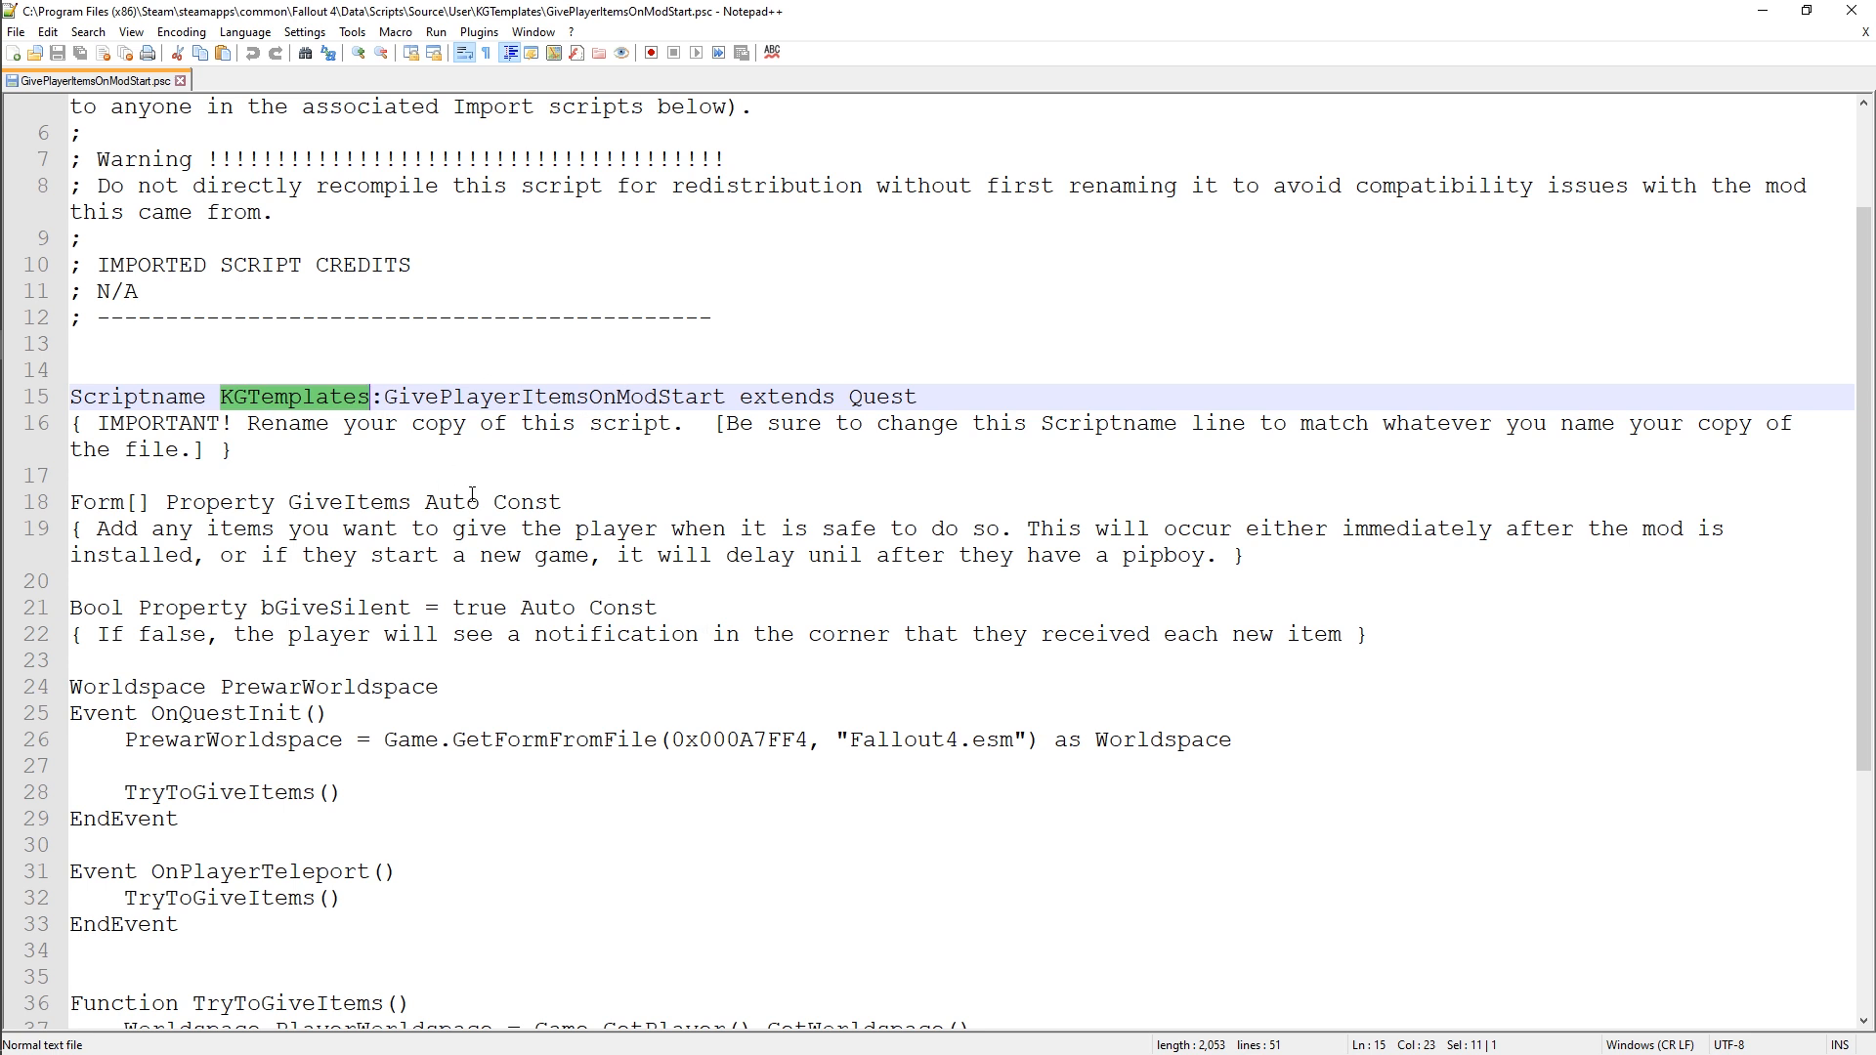
left_click_drag(423, 453, 73, 401)
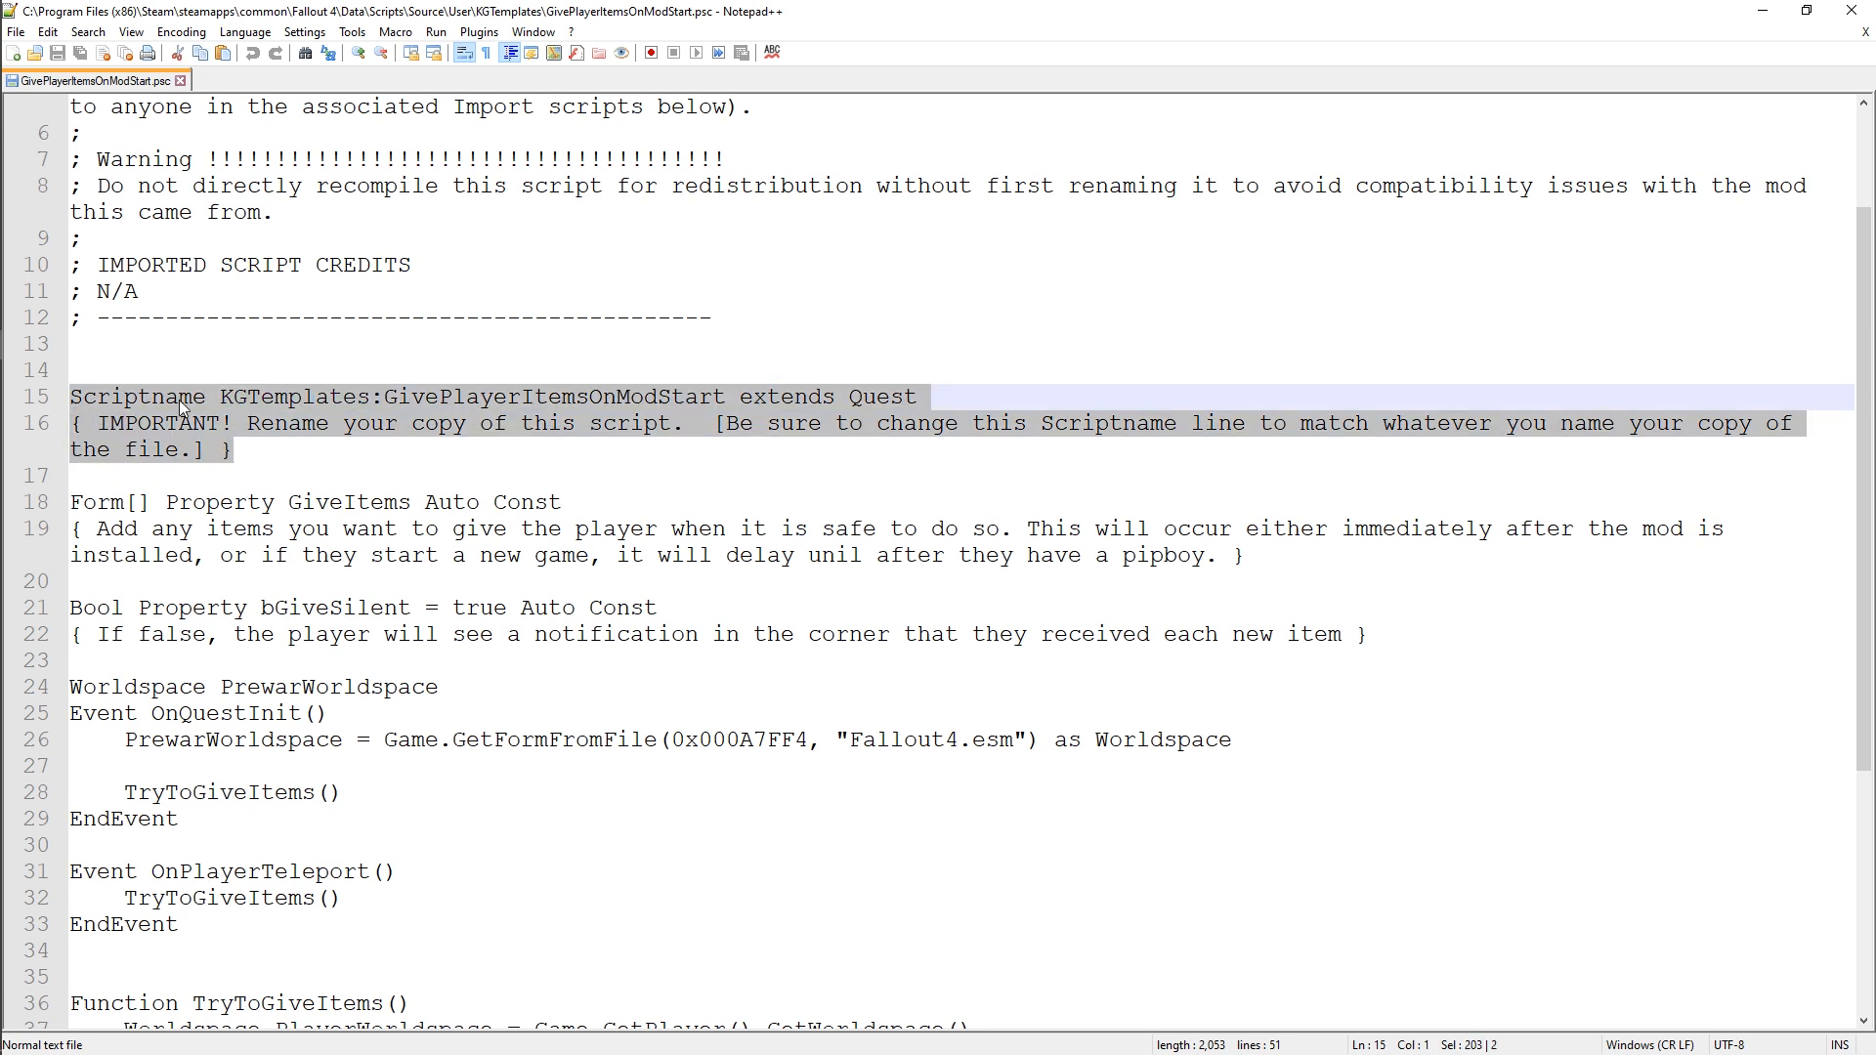
left_click(387, 452)
key("shift+Home")
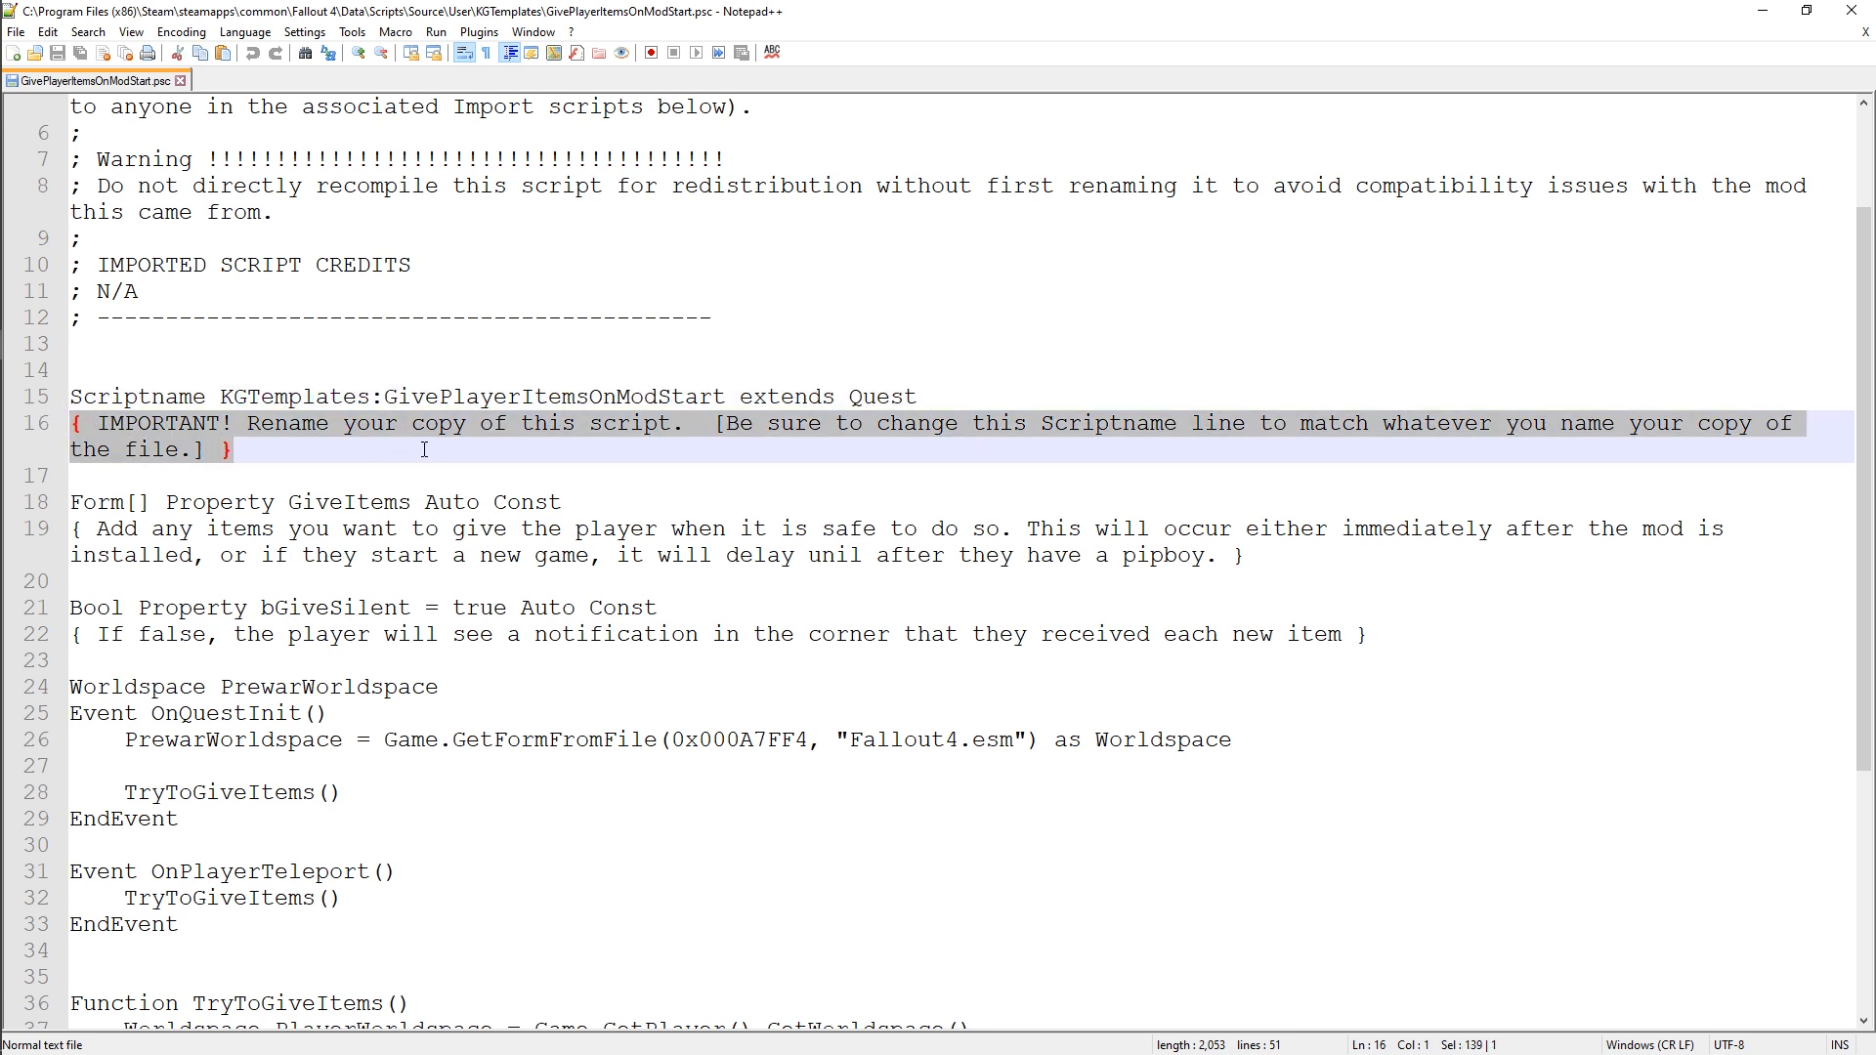
double_click(293, 400)
double_click(625, 398)
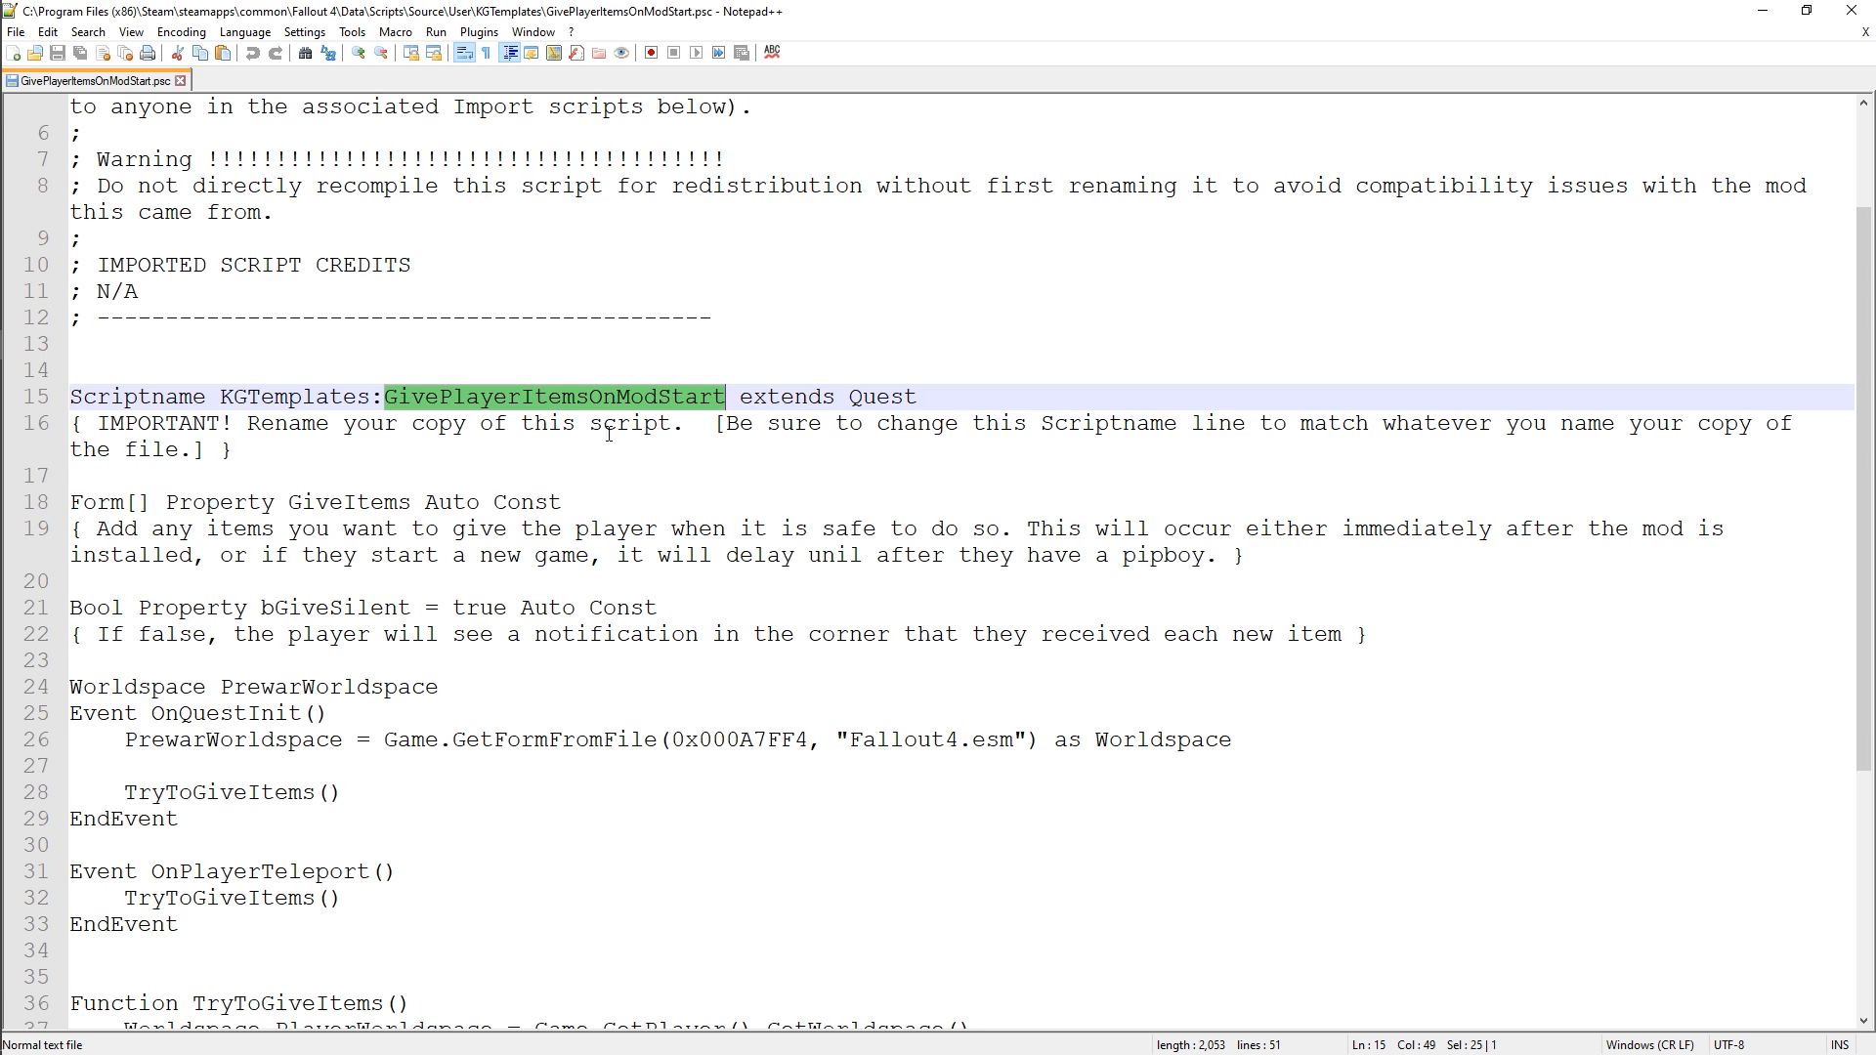
left_click(581, 457)
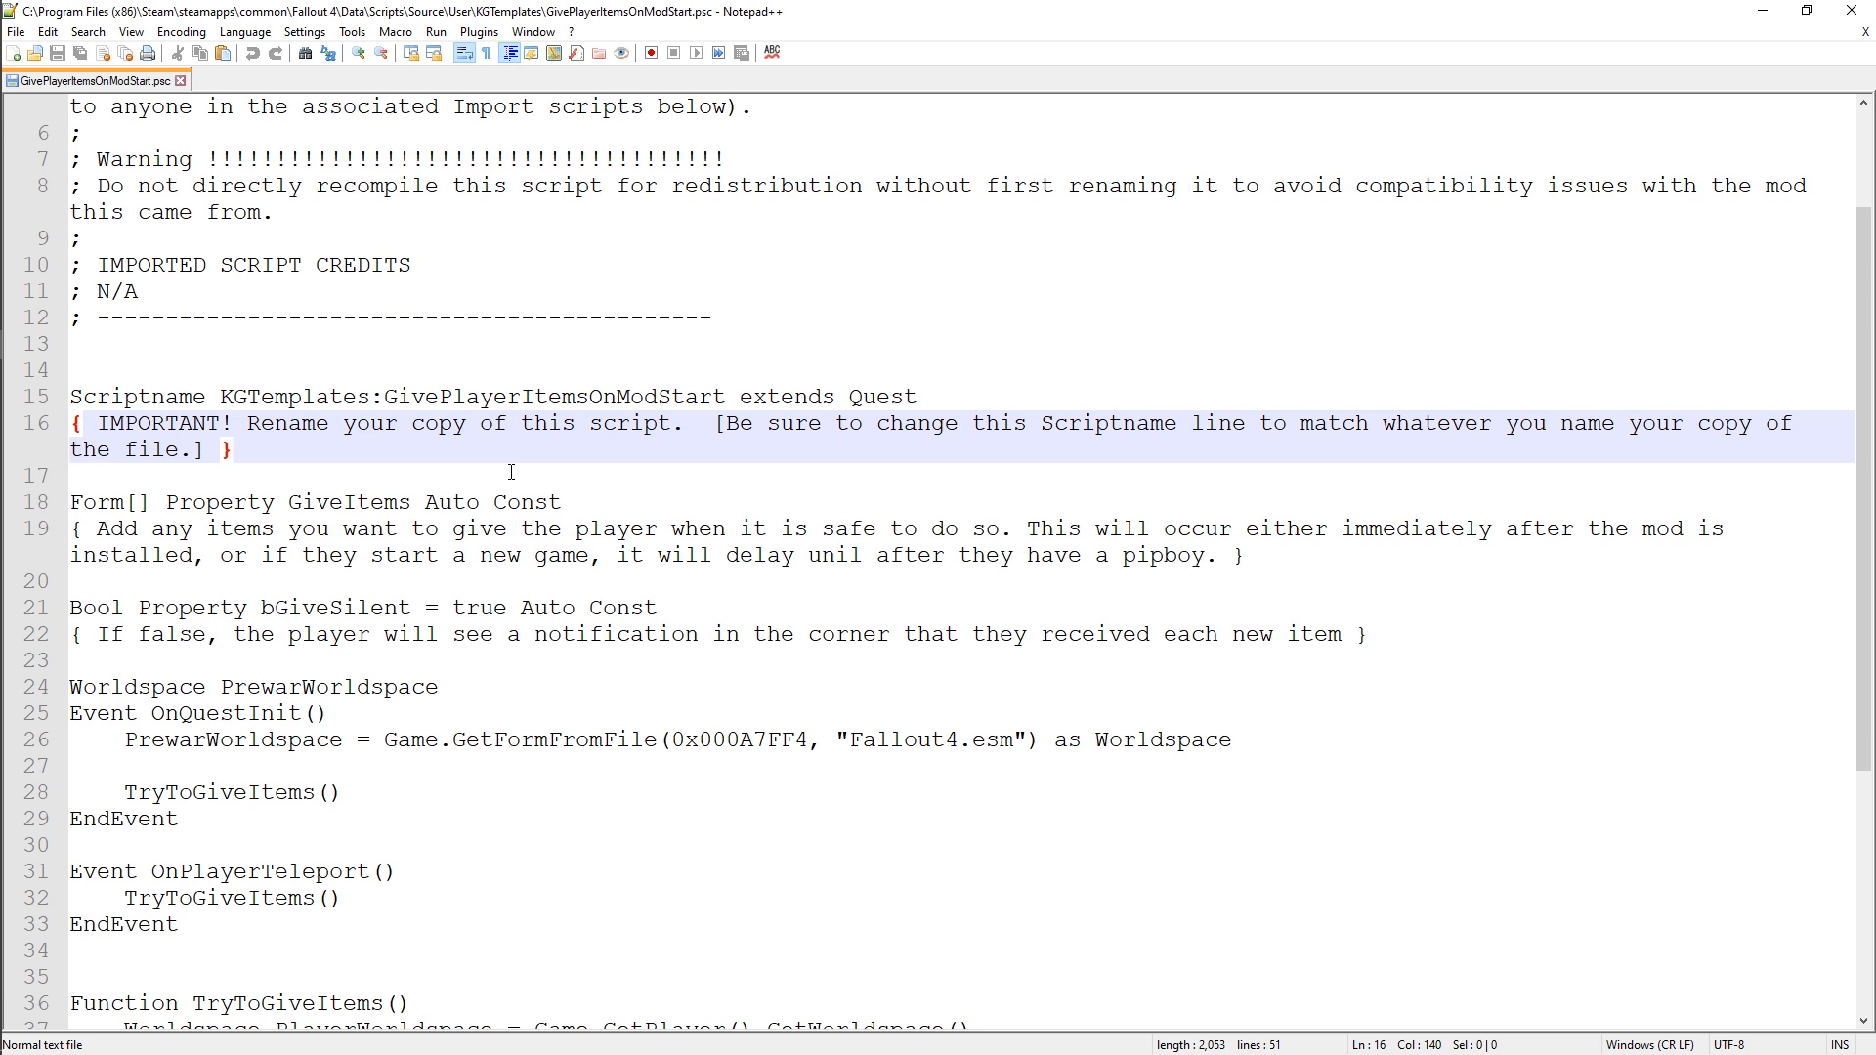
double_click(262, 396)
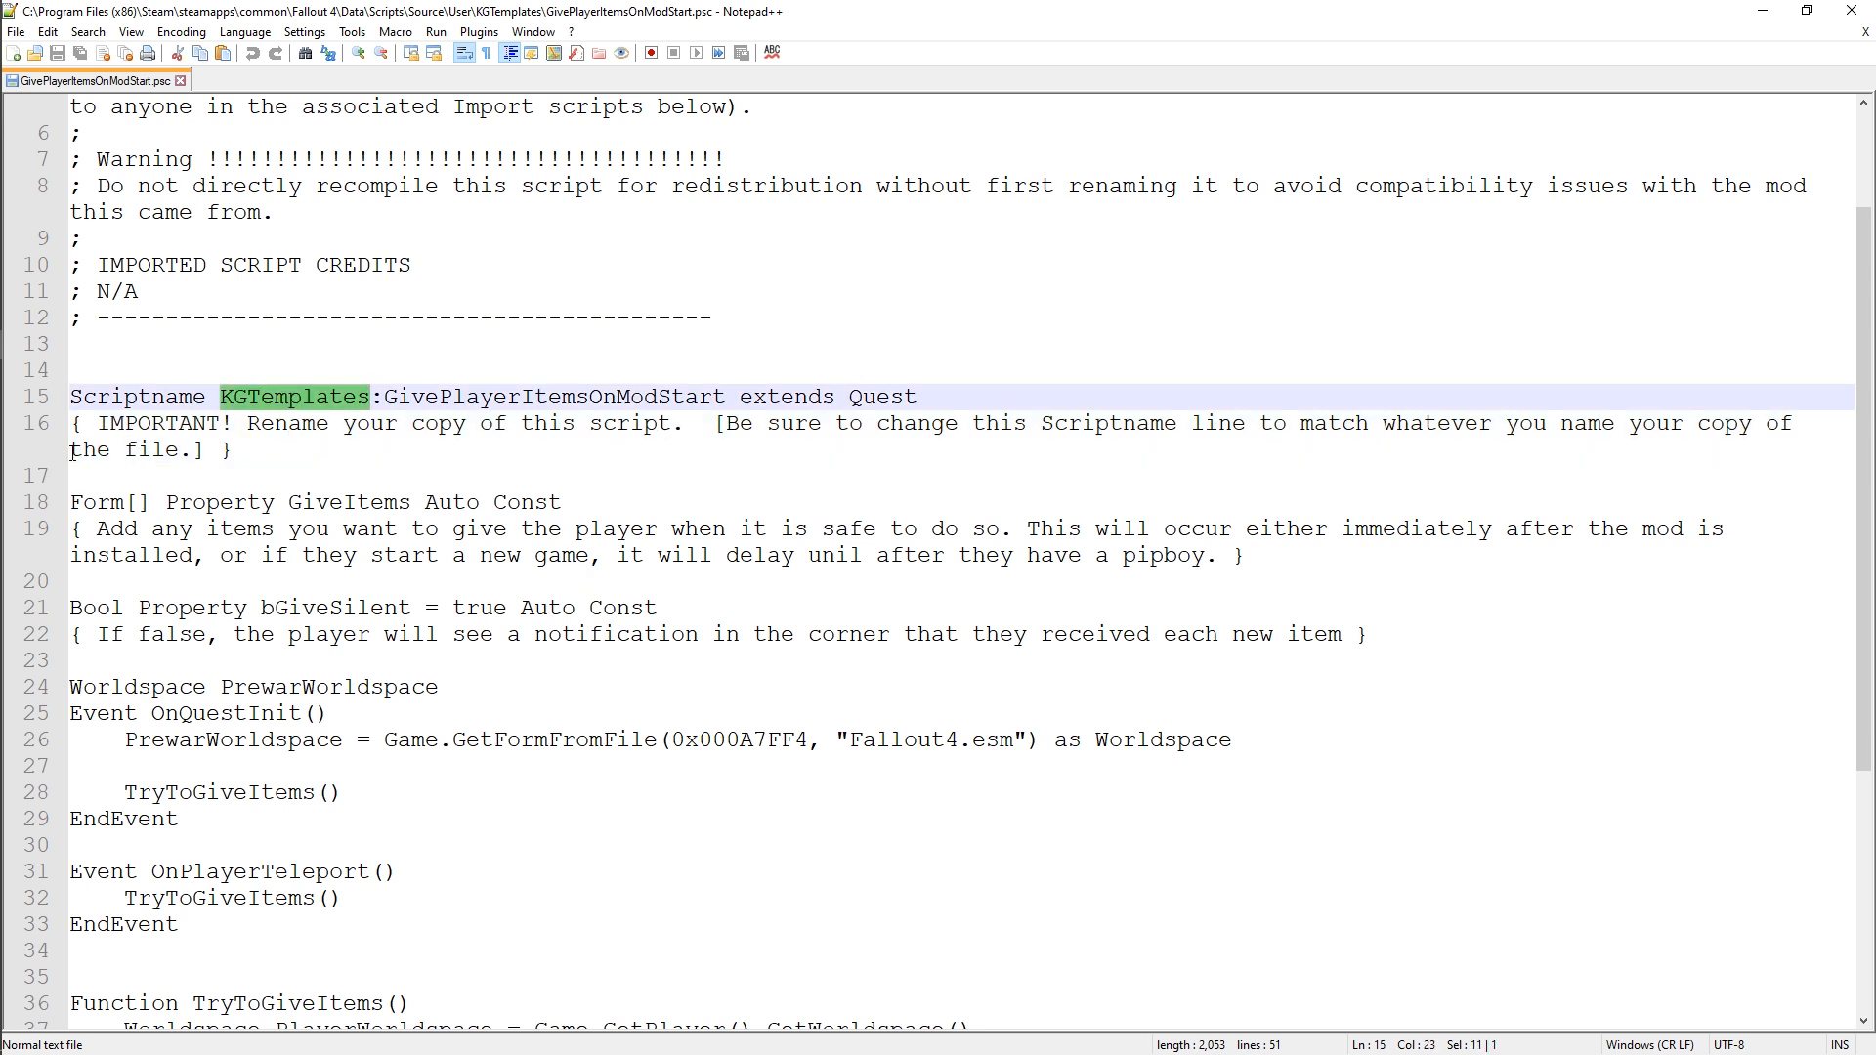
left_click_drag(98, 423, 686, 423)
left_click(692, 431)
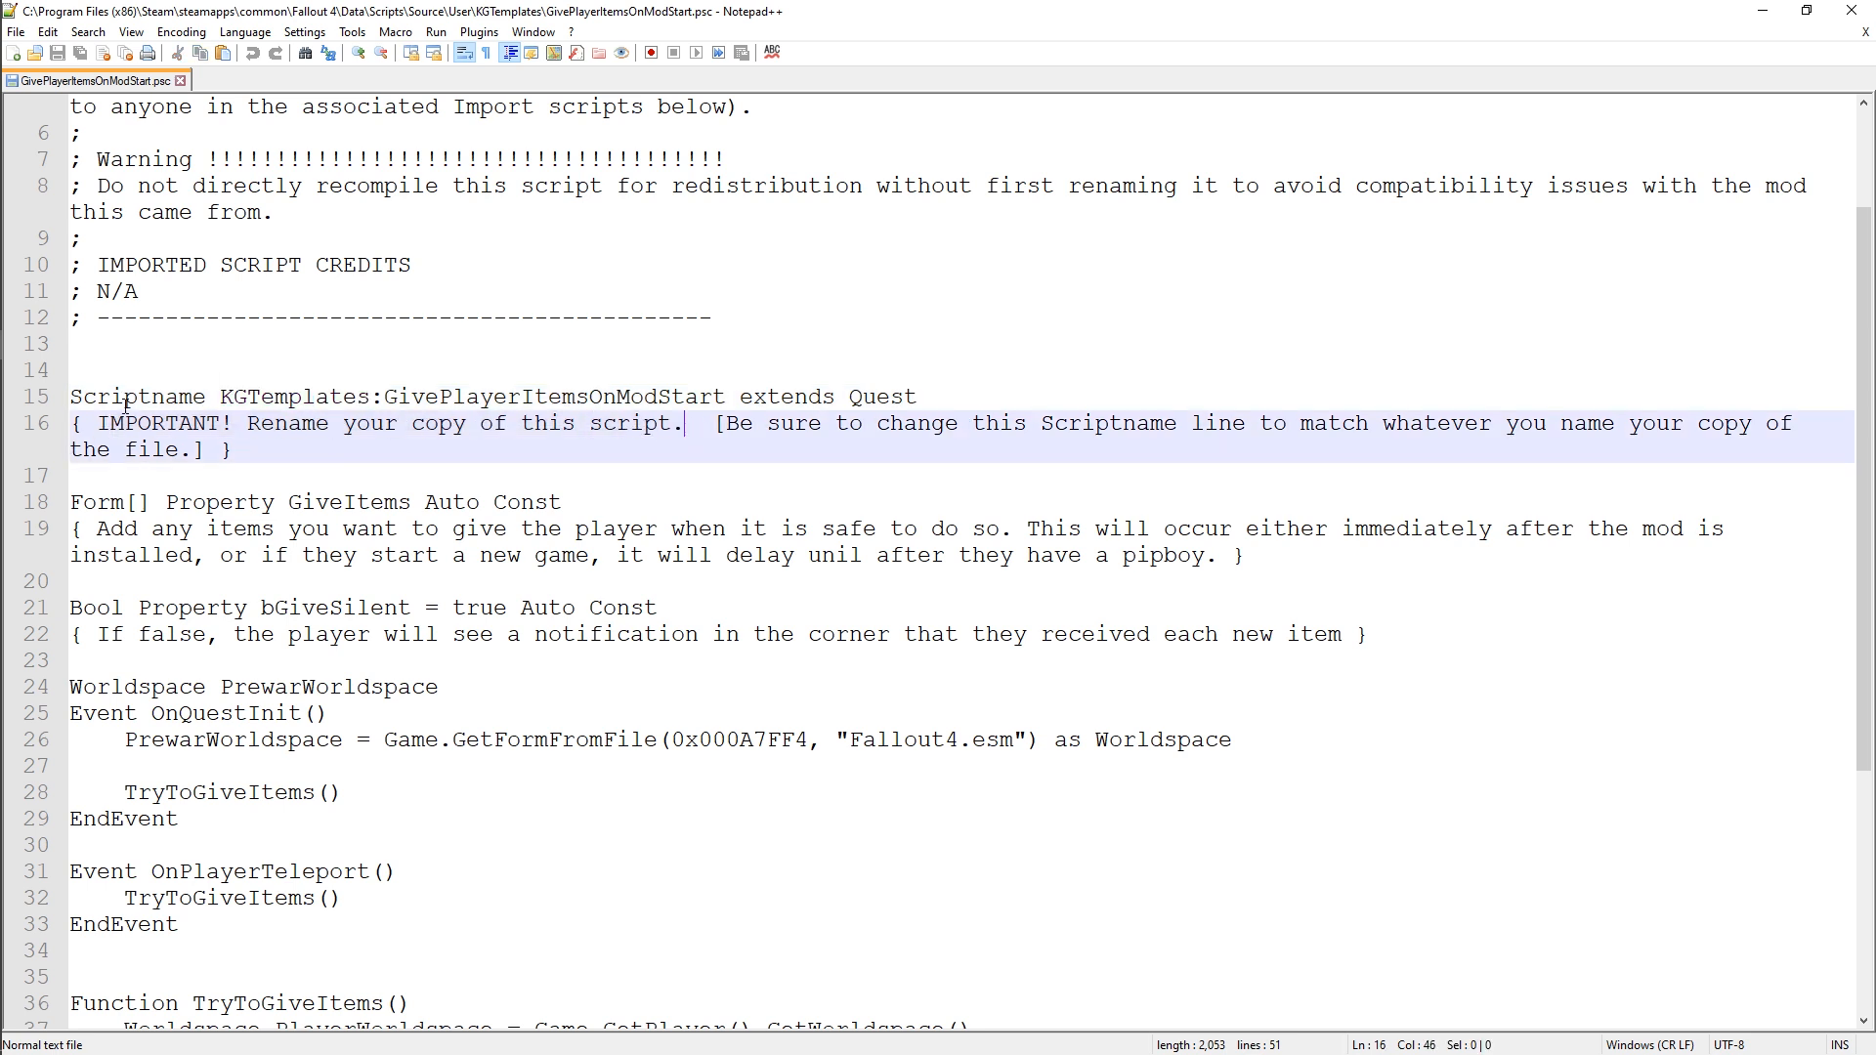
left_click_drag(74, 424, 232, 449)
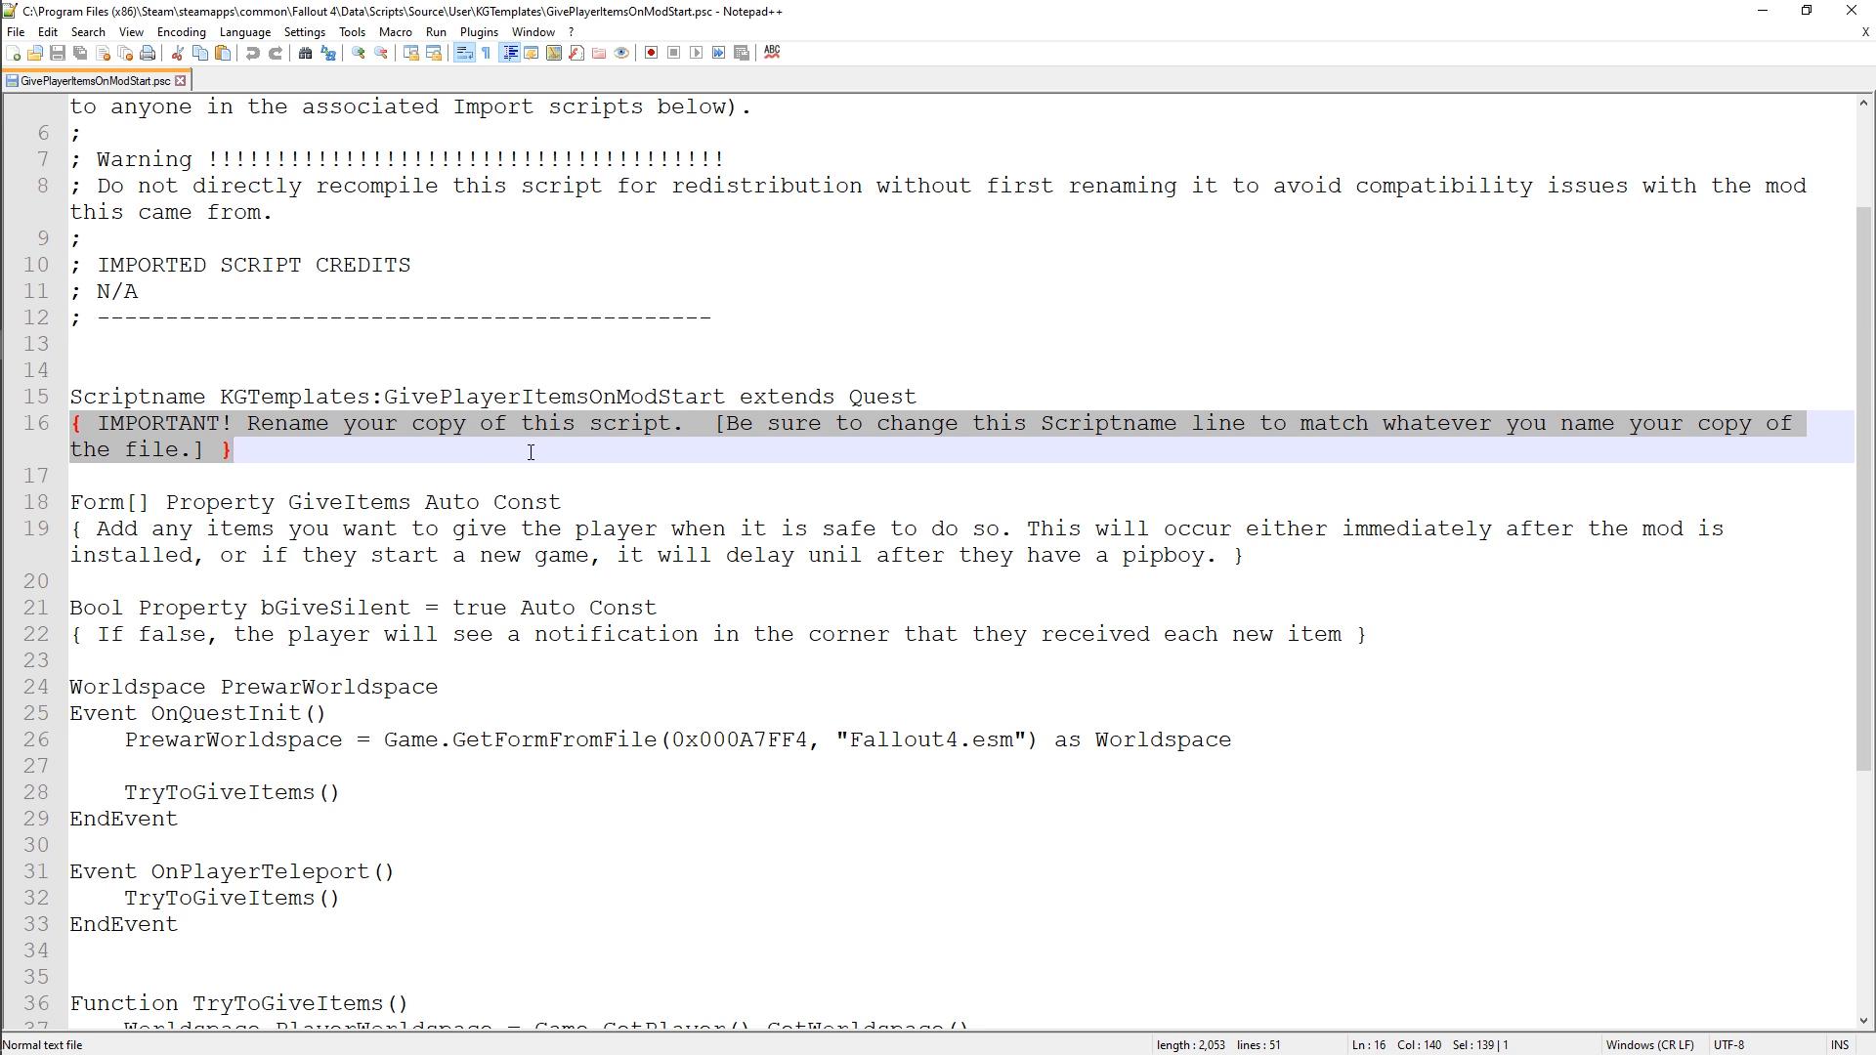
Step: Switch to the Creation Kit, filter the quests by "kgdt" and open the kgDT_GiveItemsOnStart quest to view its attached script
mouse_move(3, 494)
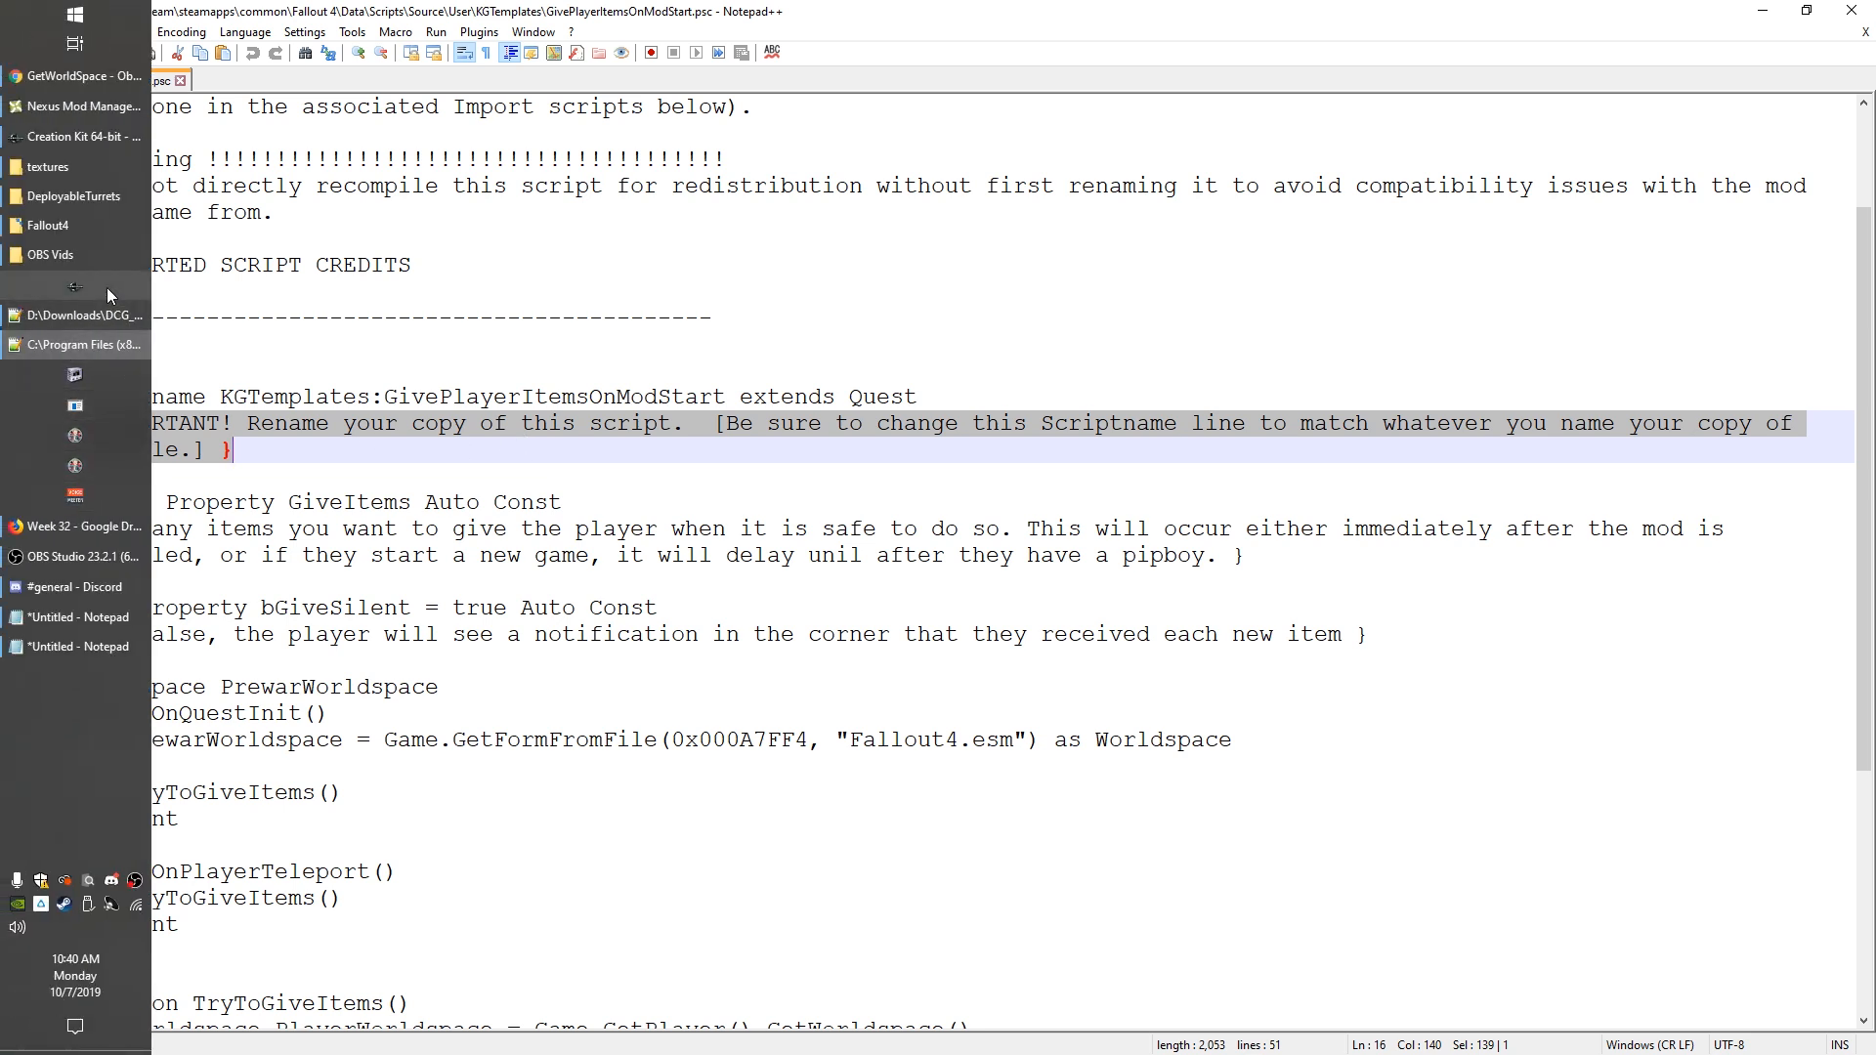
left_click(78, 137)
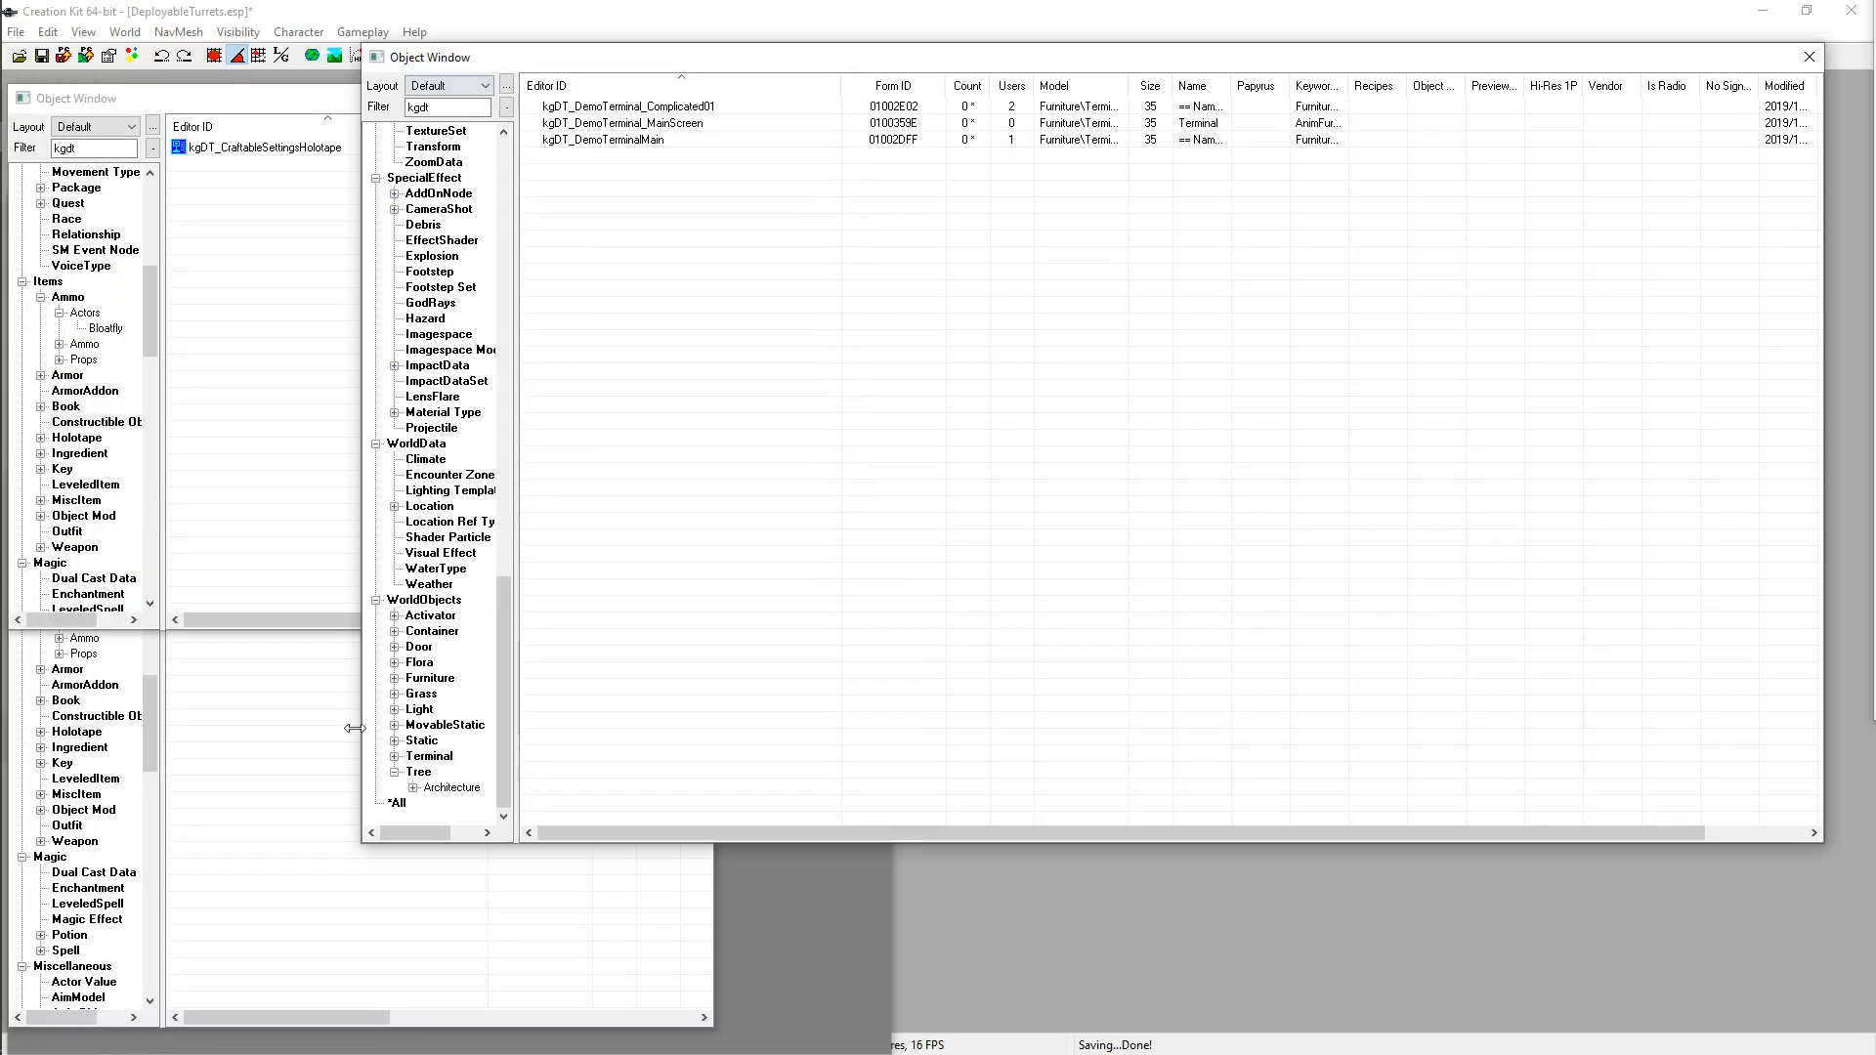
double_click(70, 535)
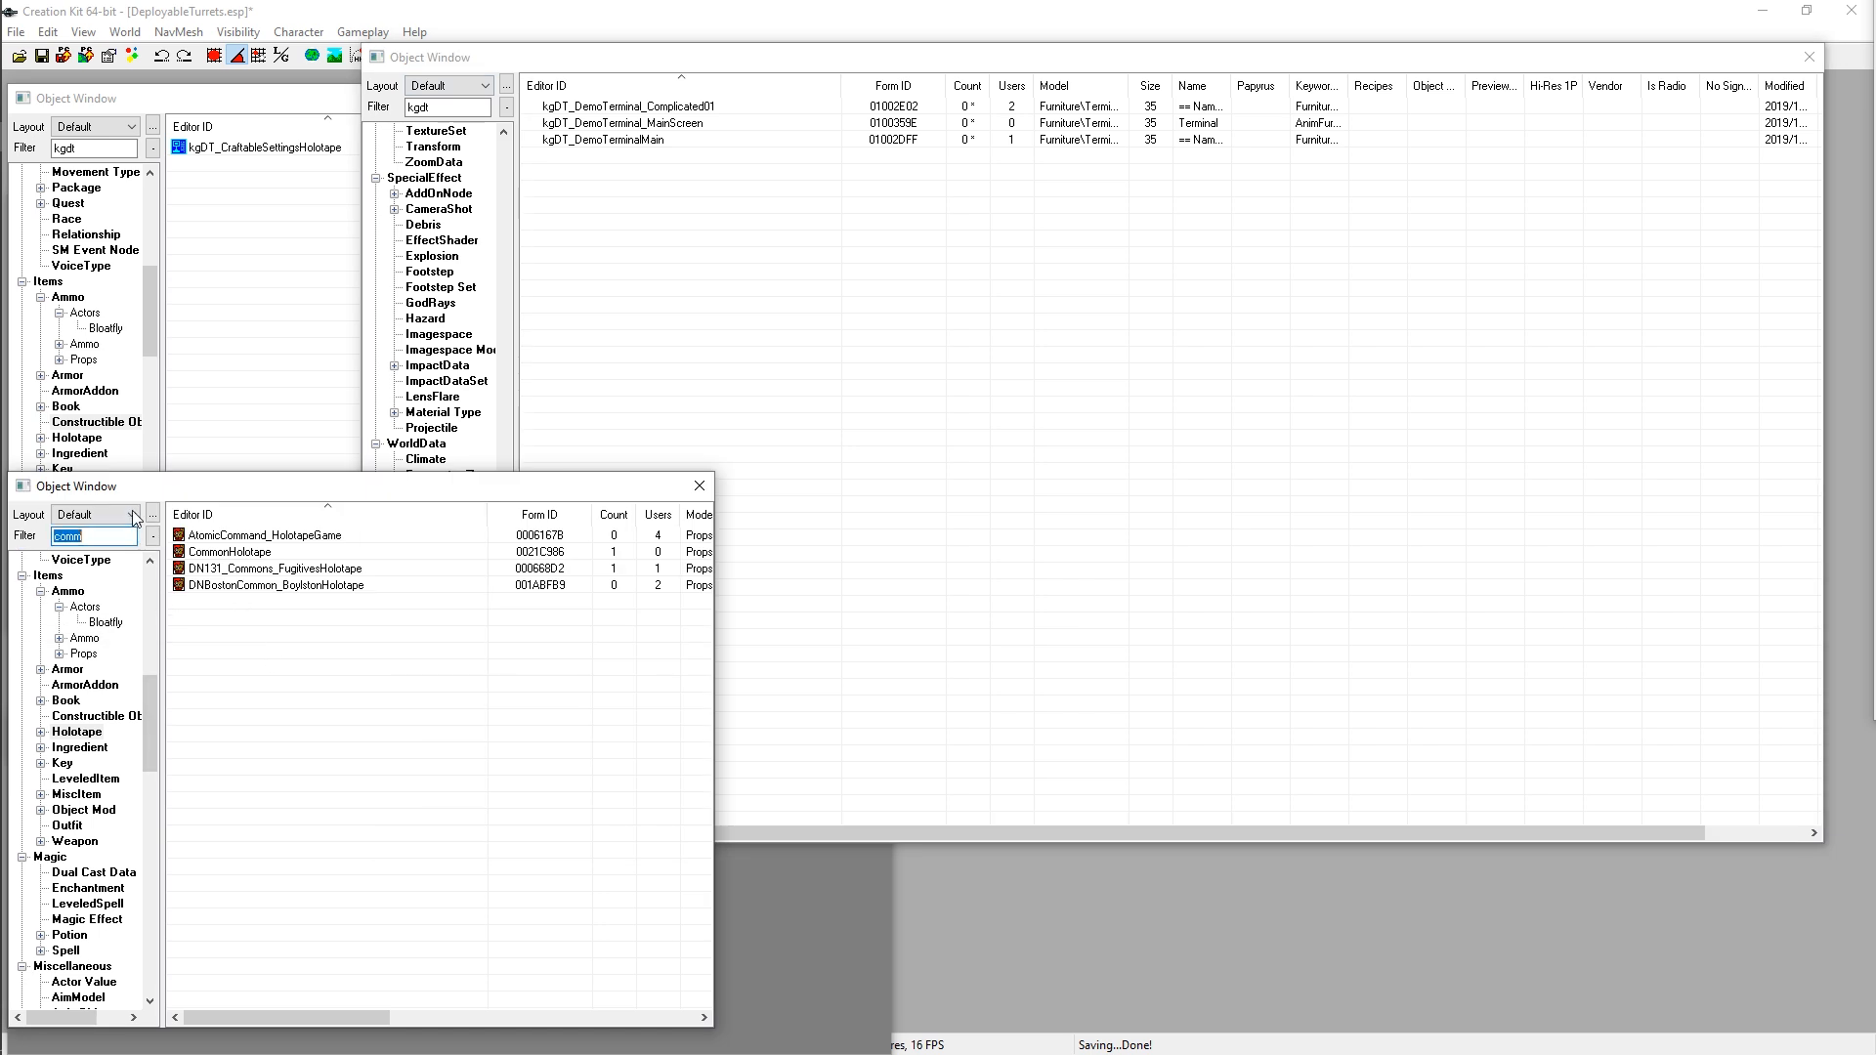
type("kgdt")
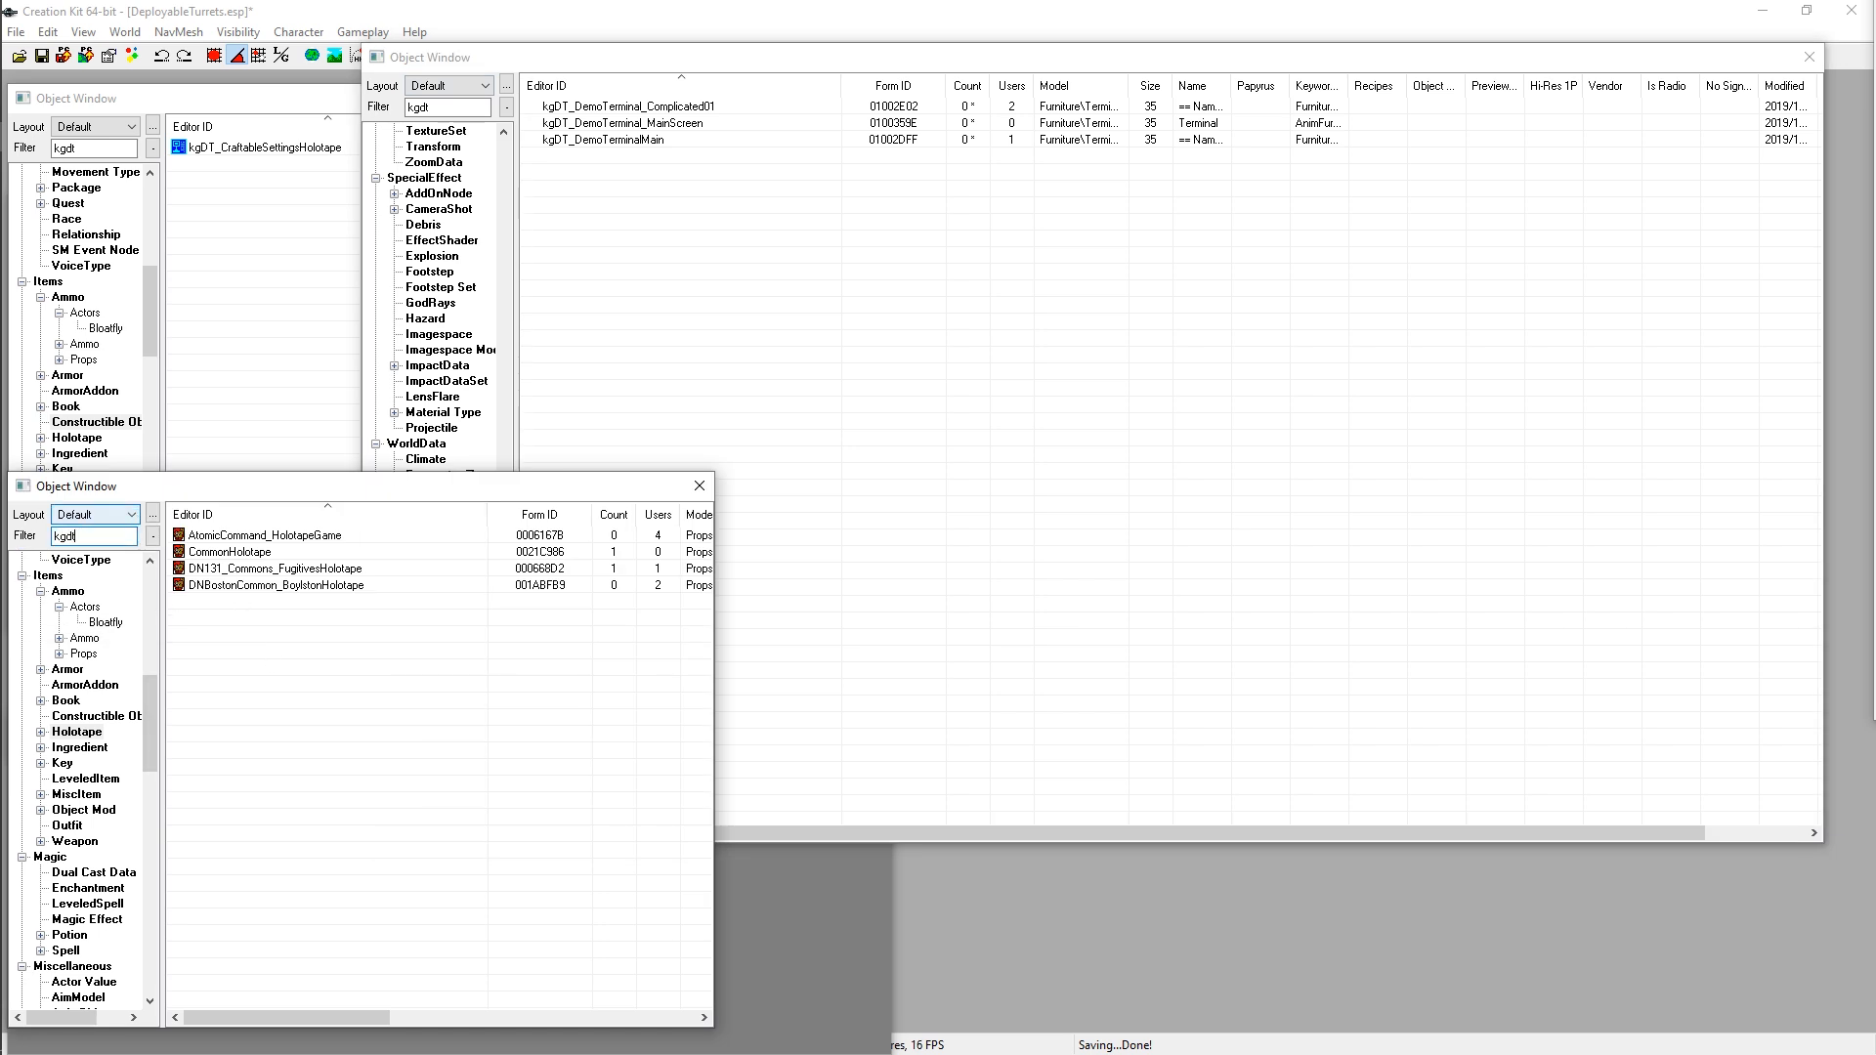
scroll(131, 721, "up", 6)
scroll(121, 674, "down", 4)
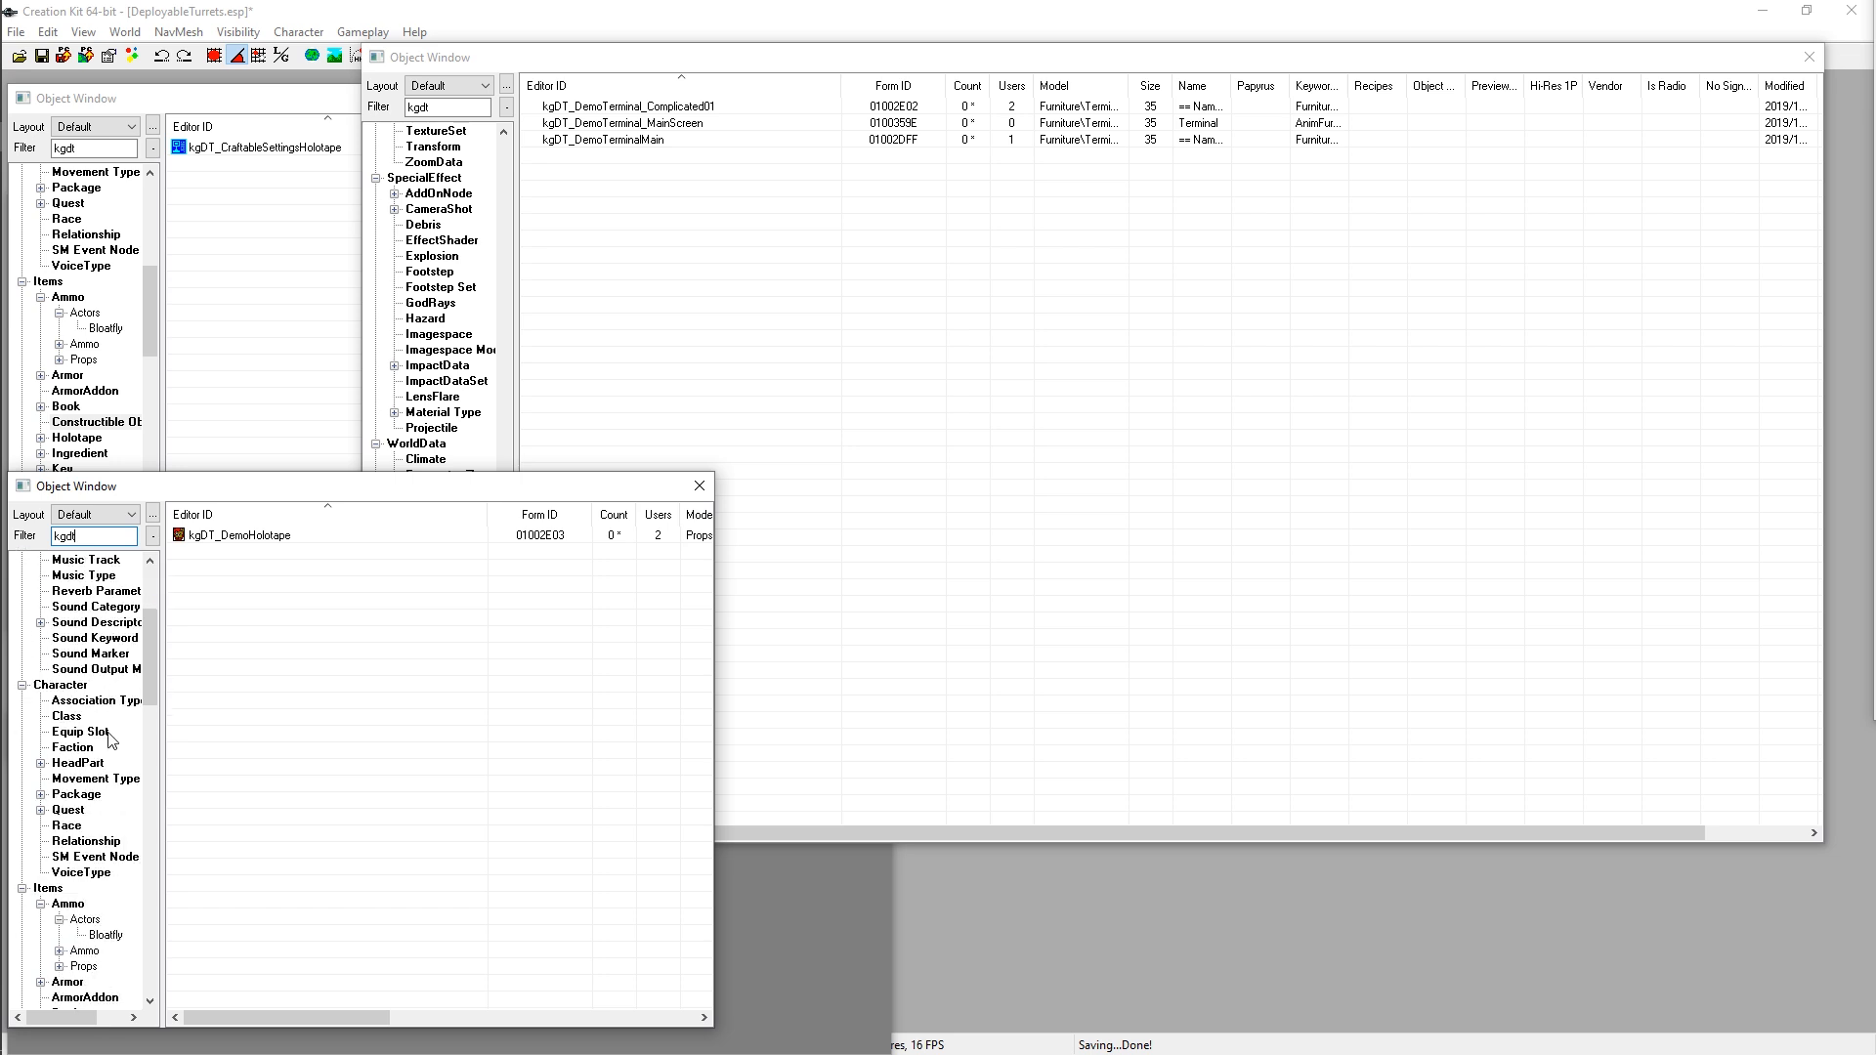
left_click(71, 811)
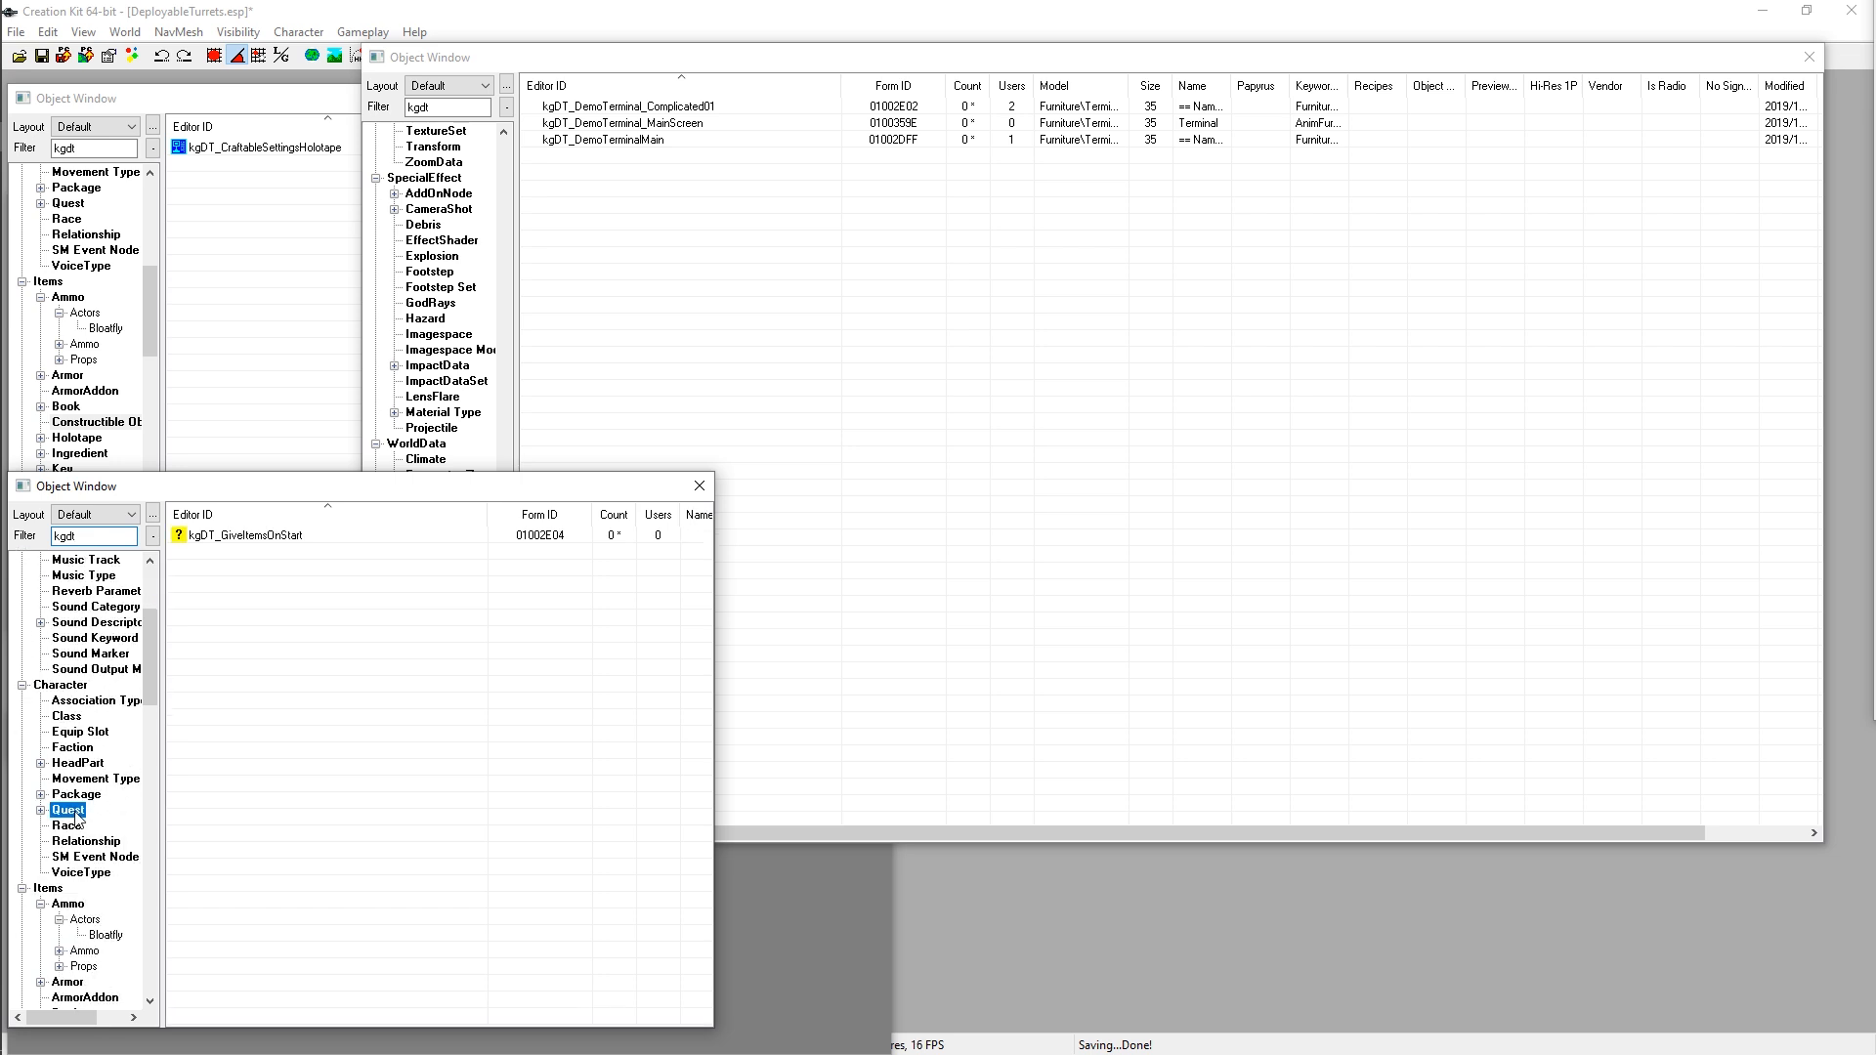
double_click(252, 540)
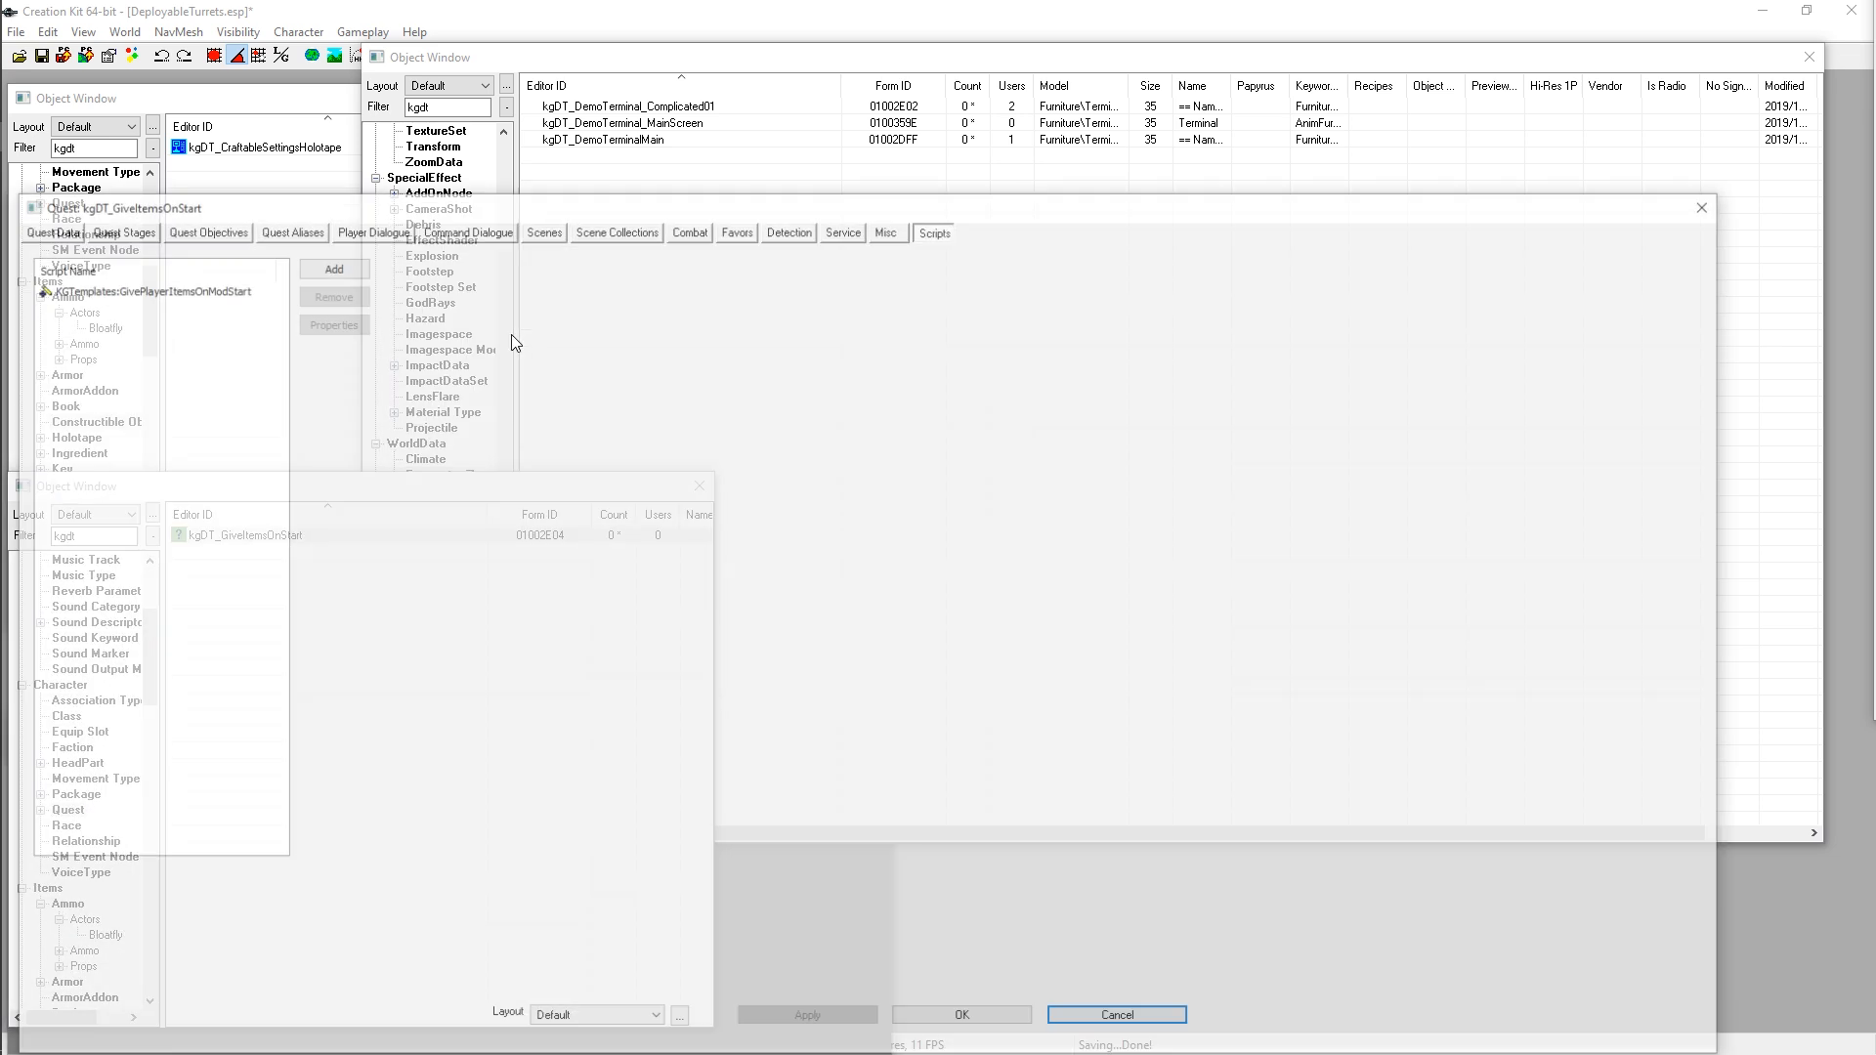
left_click_drag(236, 201, 309, 86)
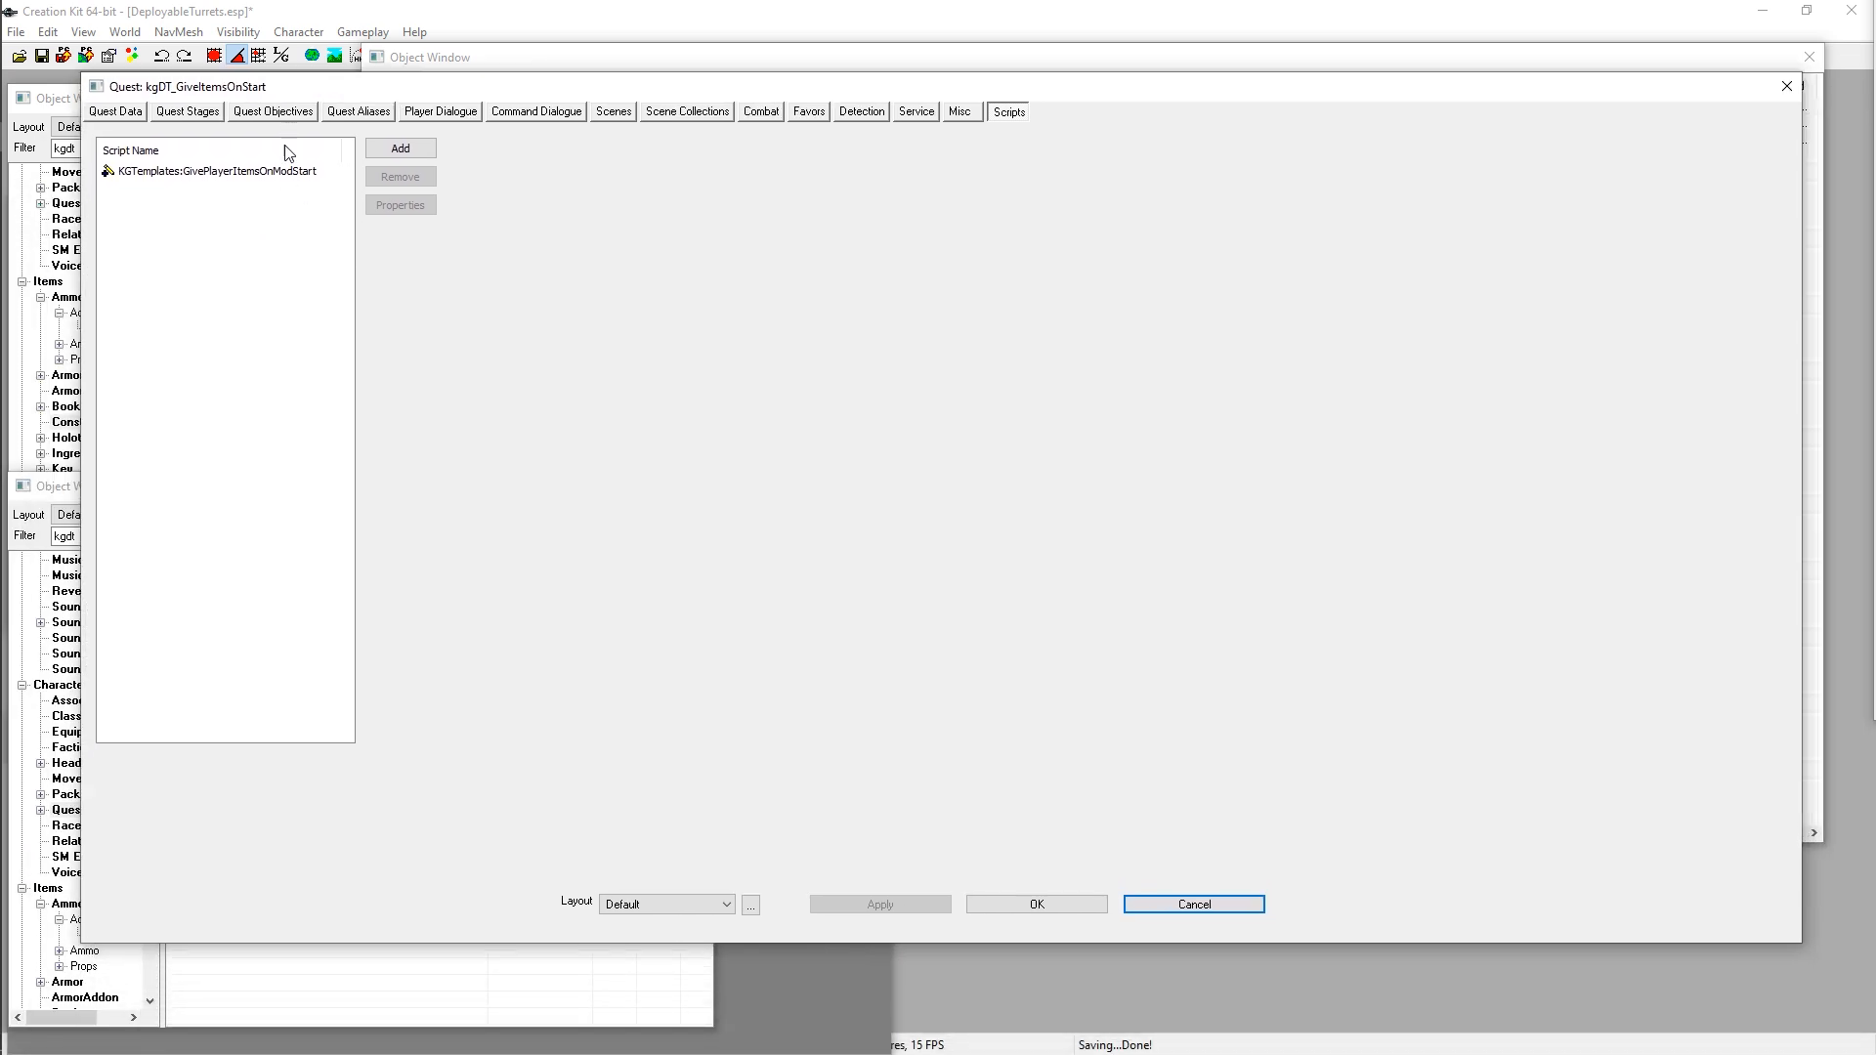
left_click_drag(287, 86, 300, 125)
Step: Open the Papyrus Script Manager and view the description tooltip of KGTemplates:GivePlayerItemsOnModStart
left_click(346, 32)
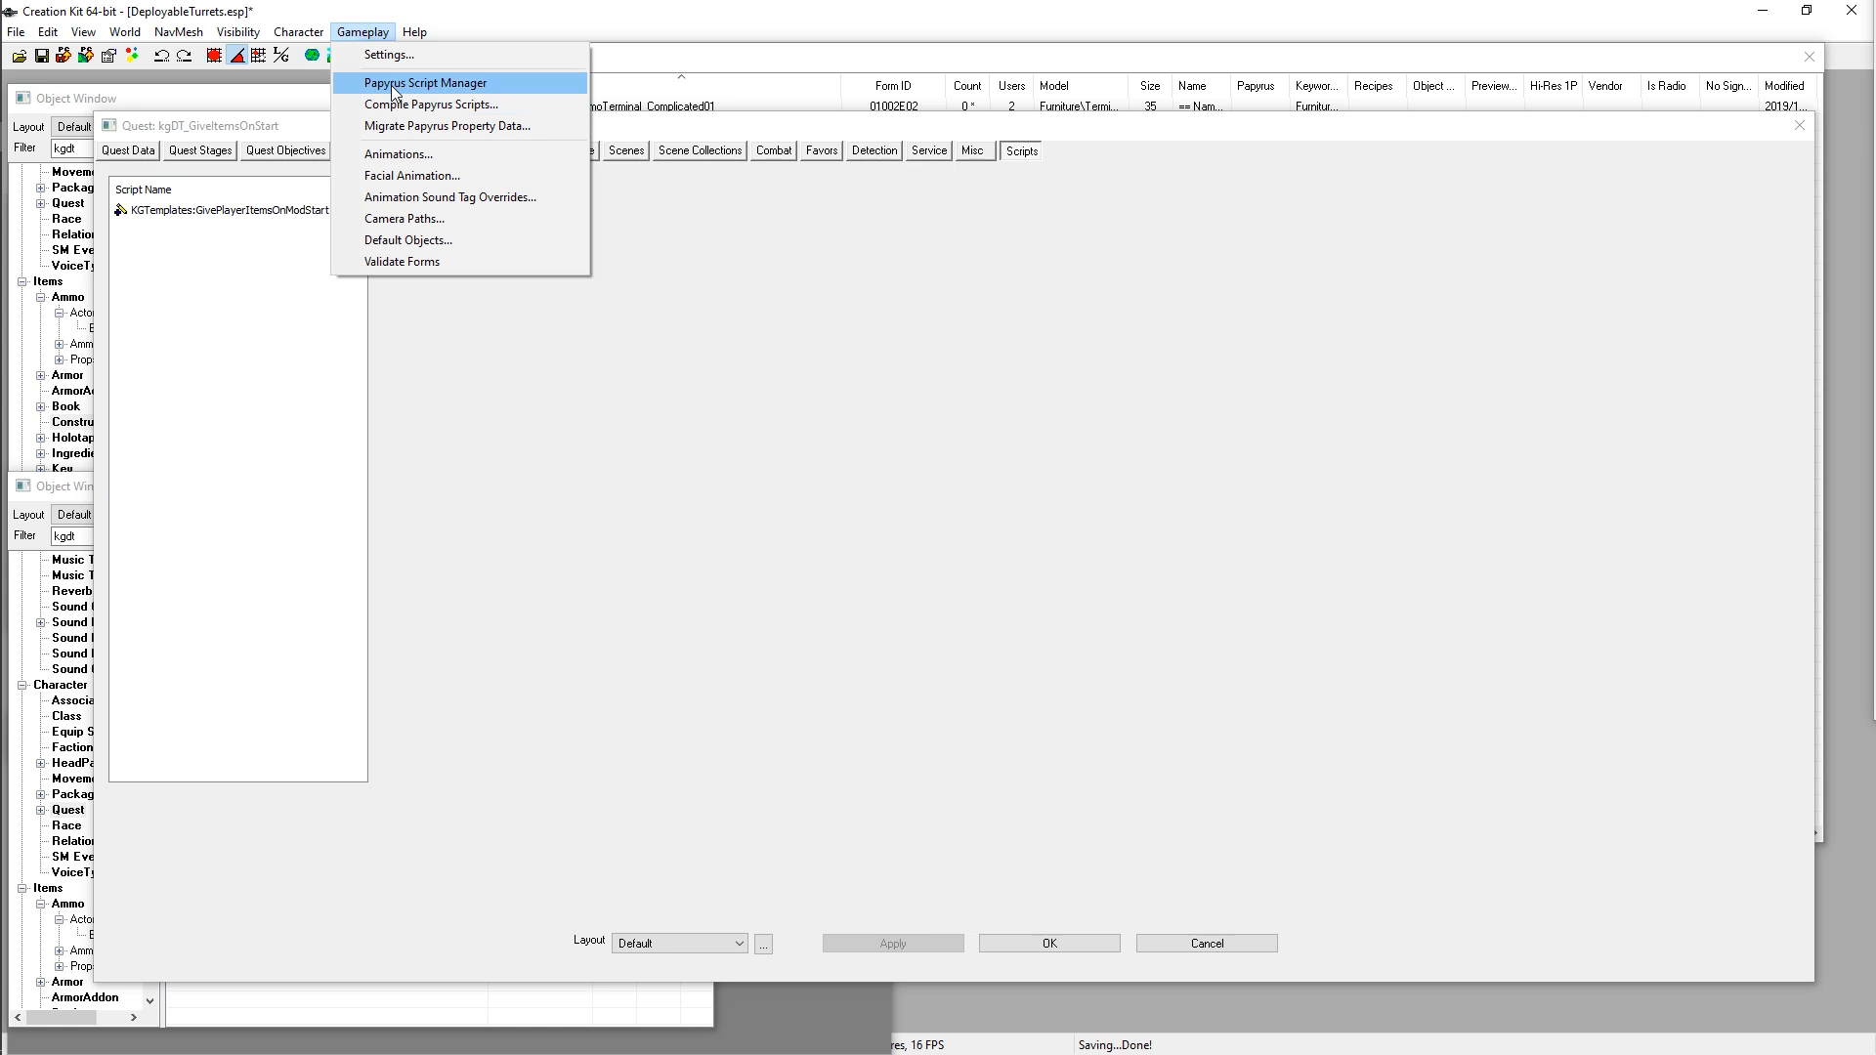
left_click(394, 86)
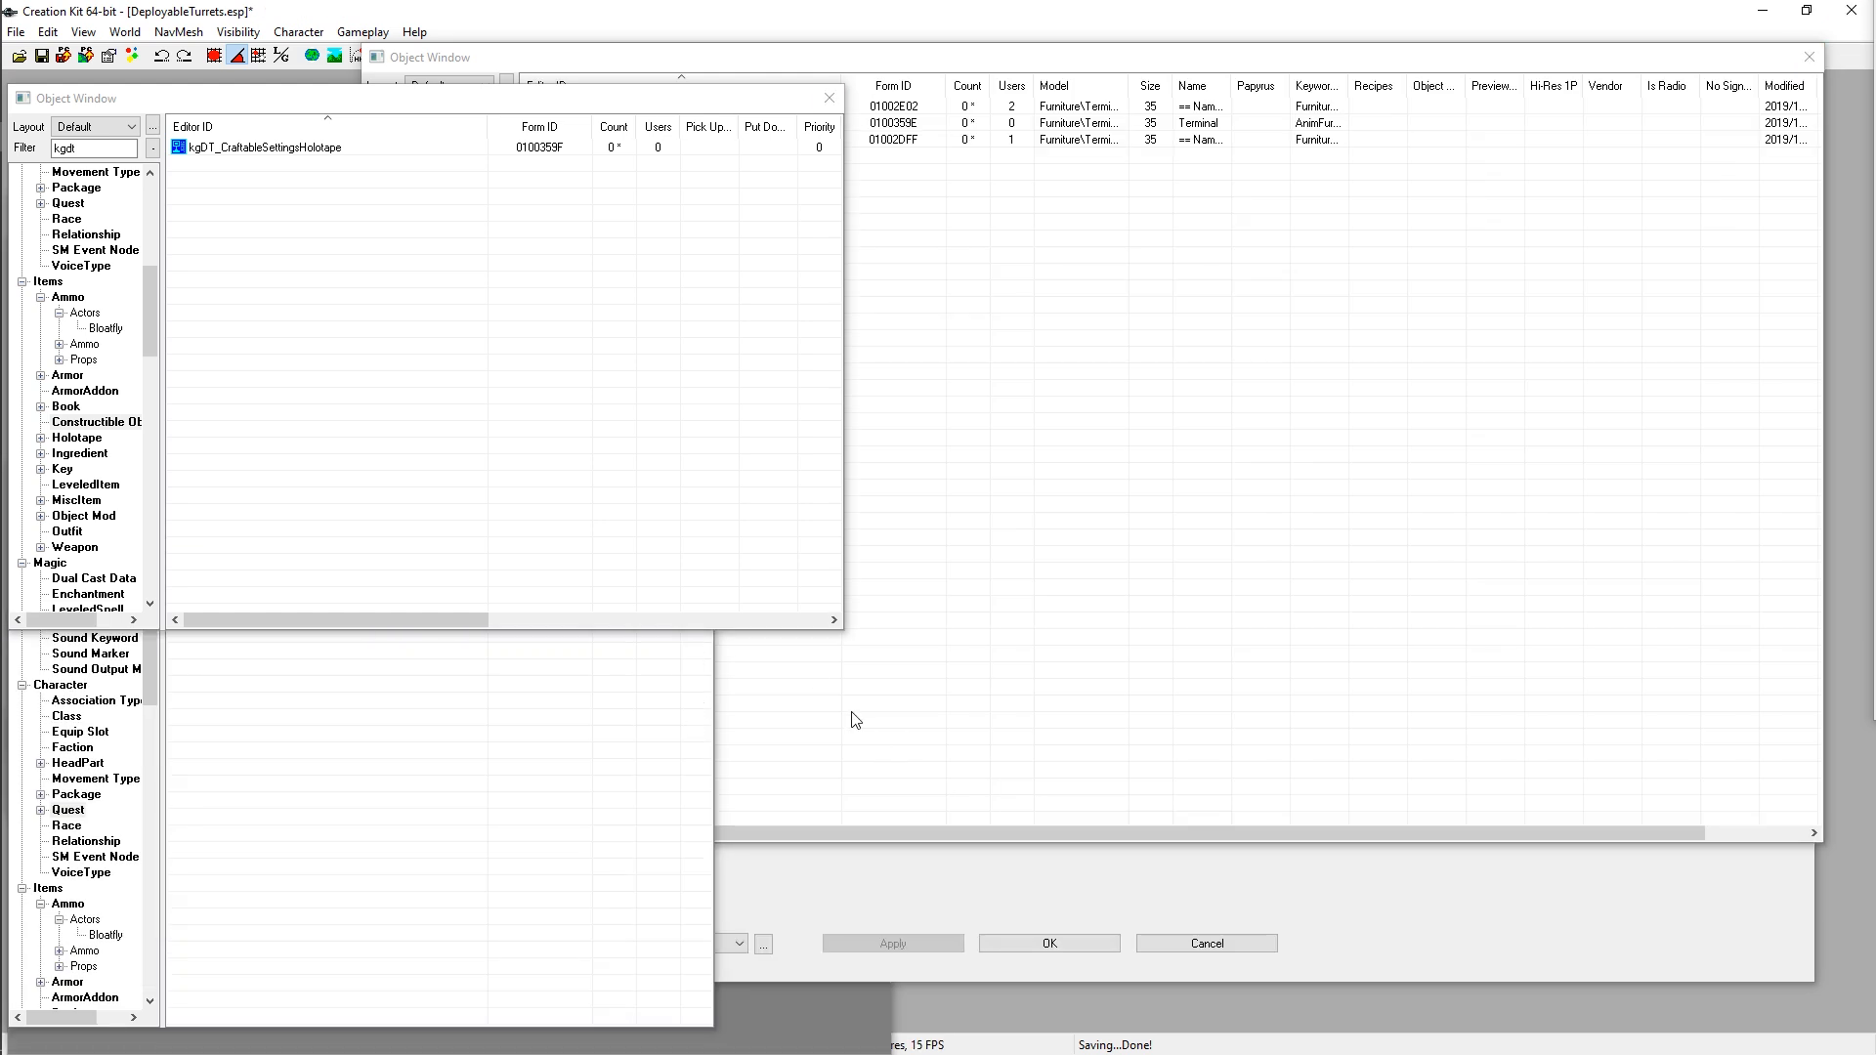
left_click(362, 31)
left_click(386, 82)
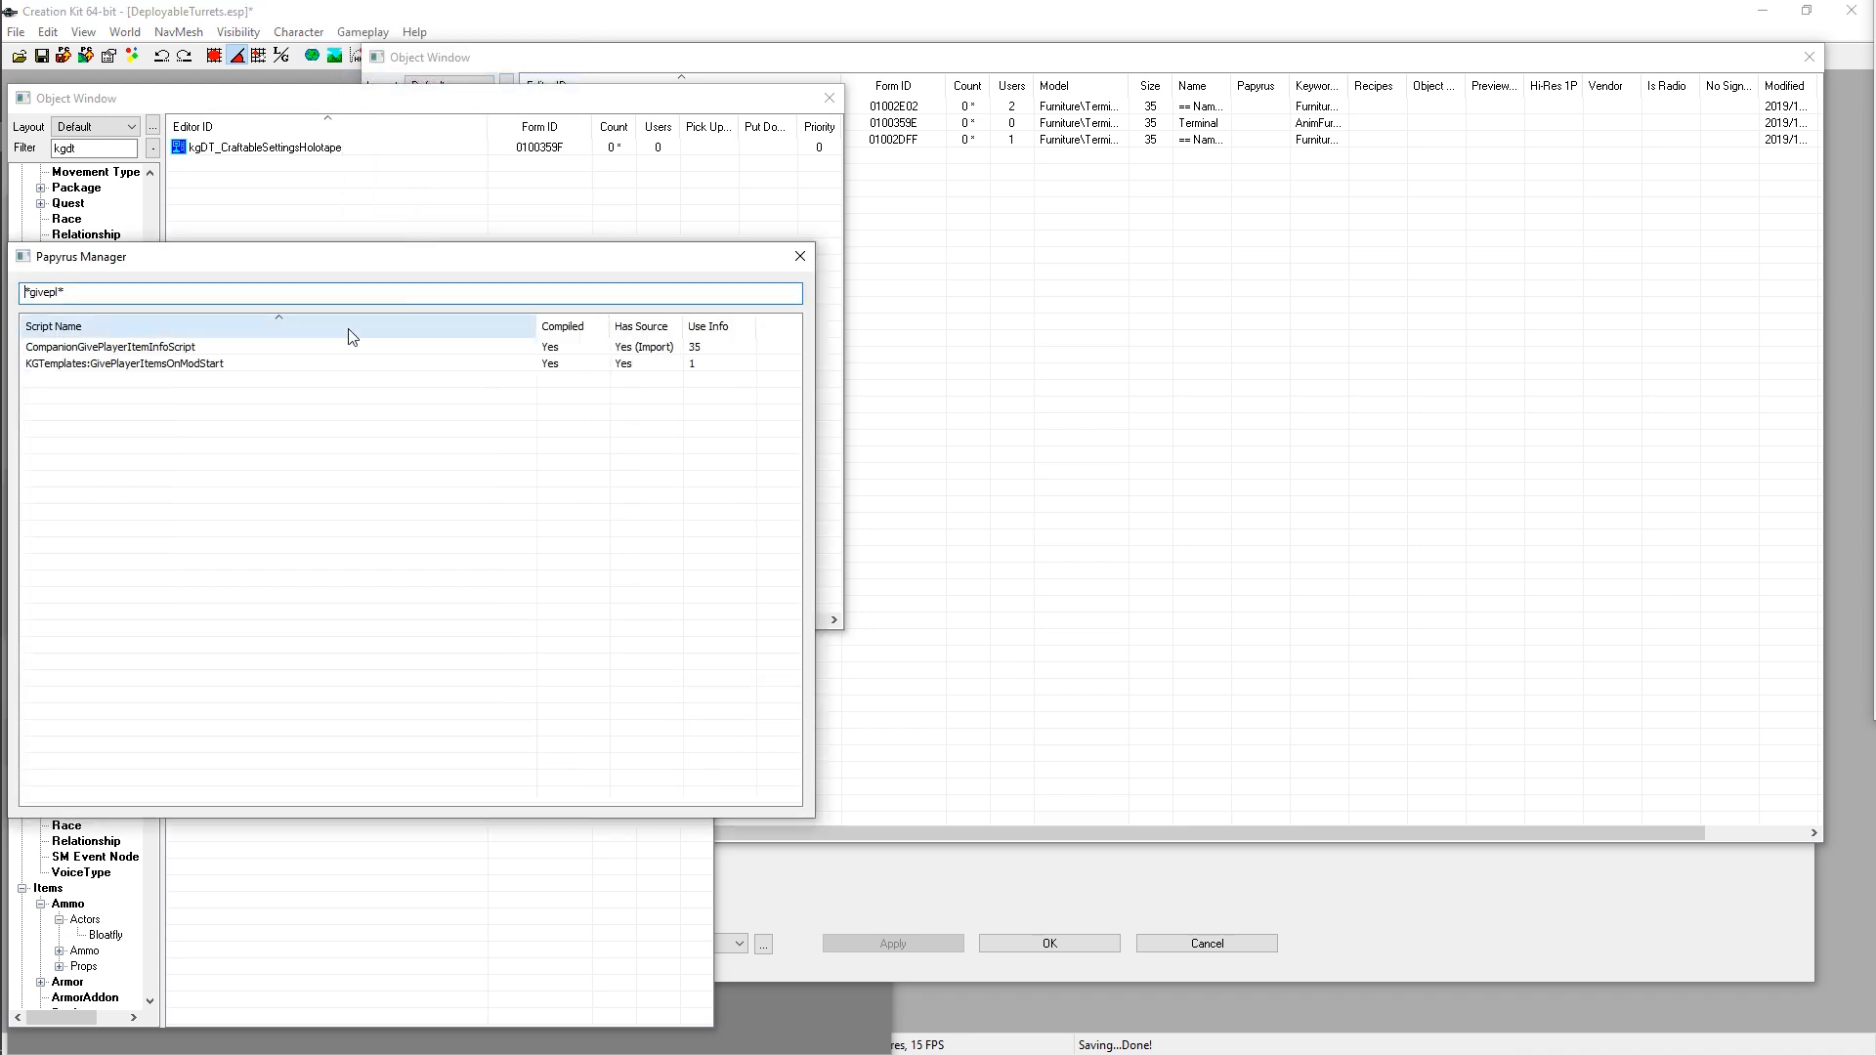
left_click(164, 364)
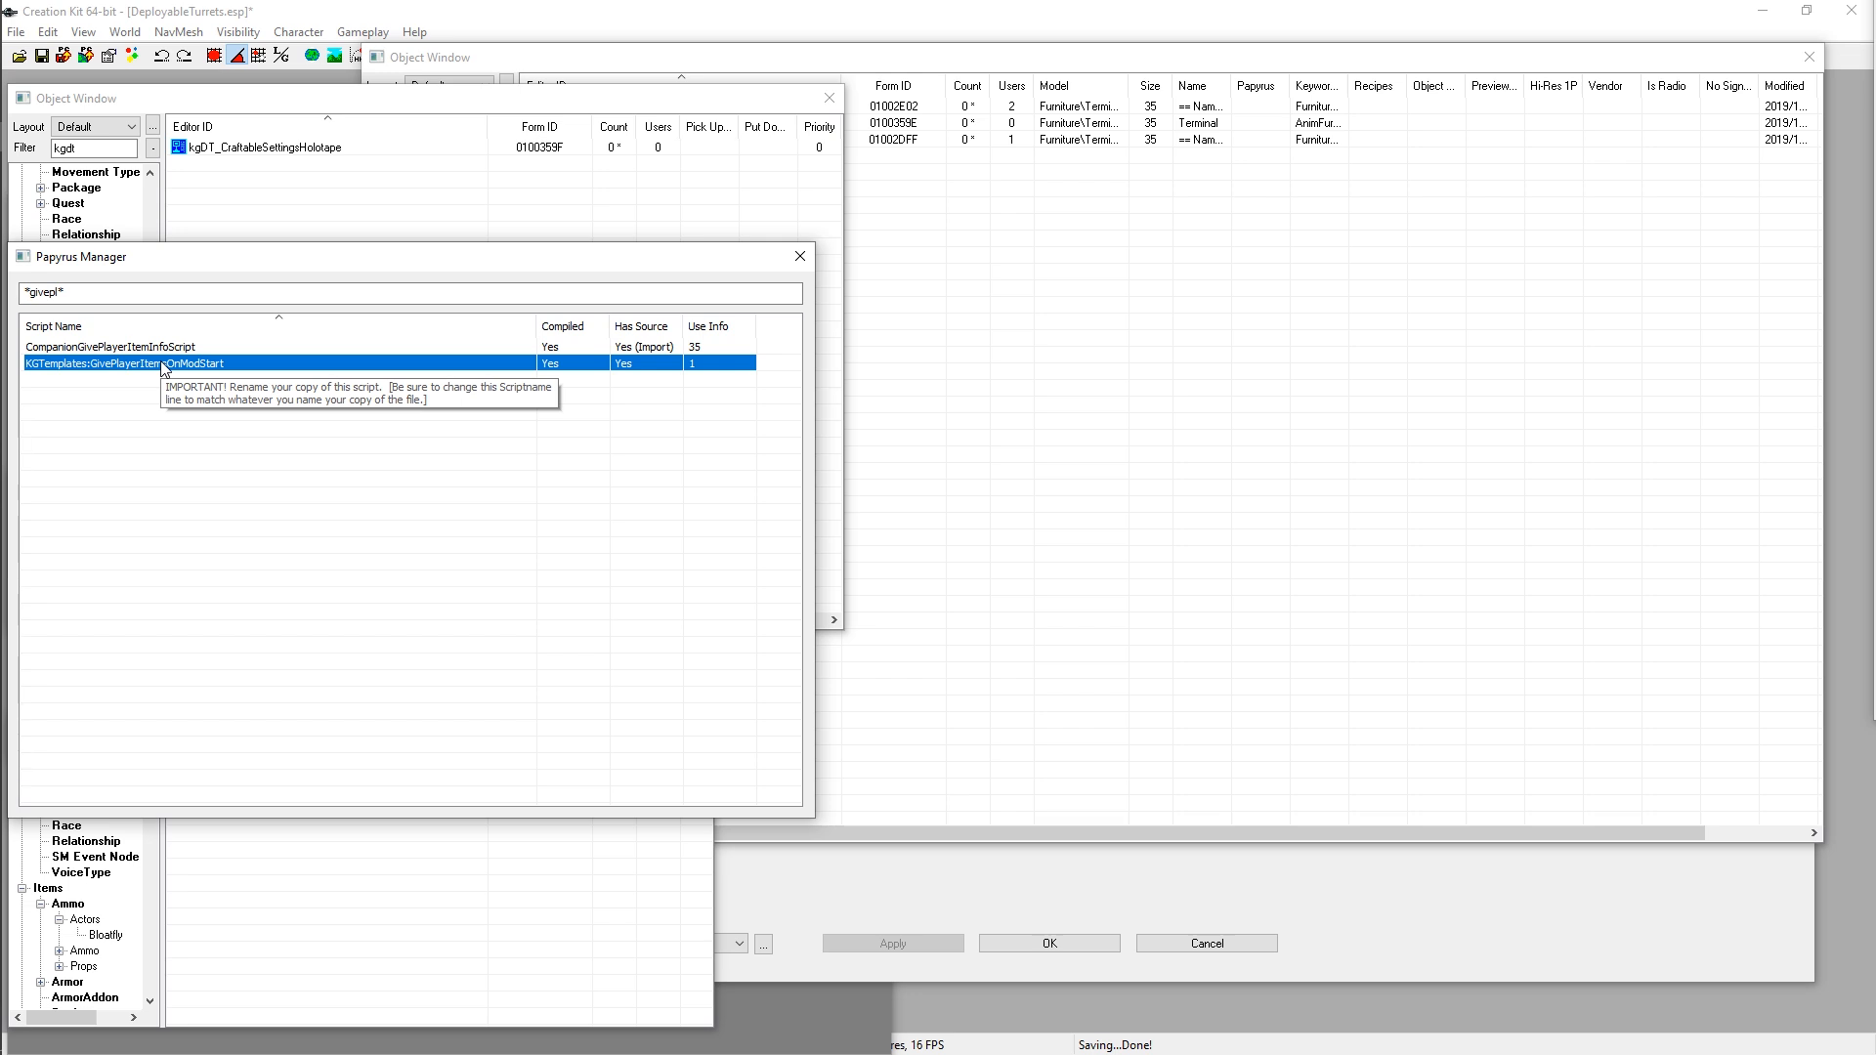
Step: Switch back to Notepad++ and compare the braced documentation comment under the Scriptname line with the tooltip
key("alt+Tab")
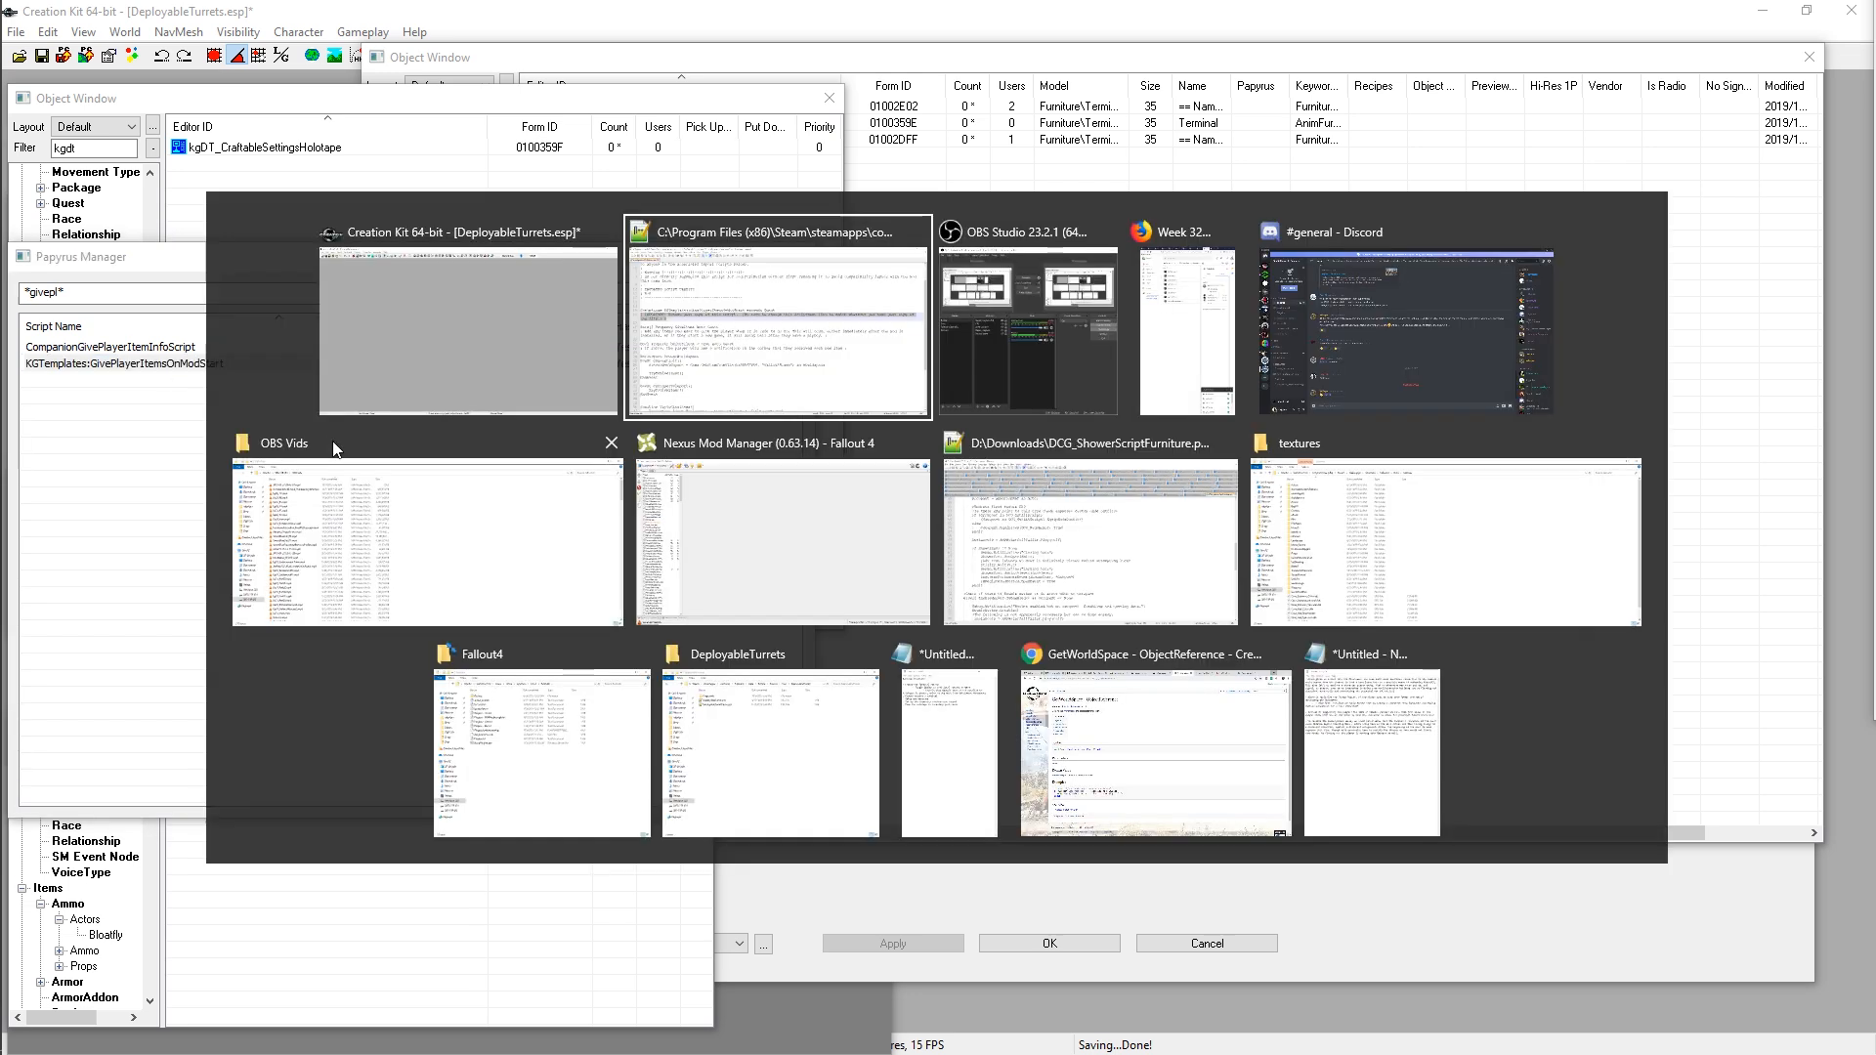
left_click_drag(70, 423, 76, 423)
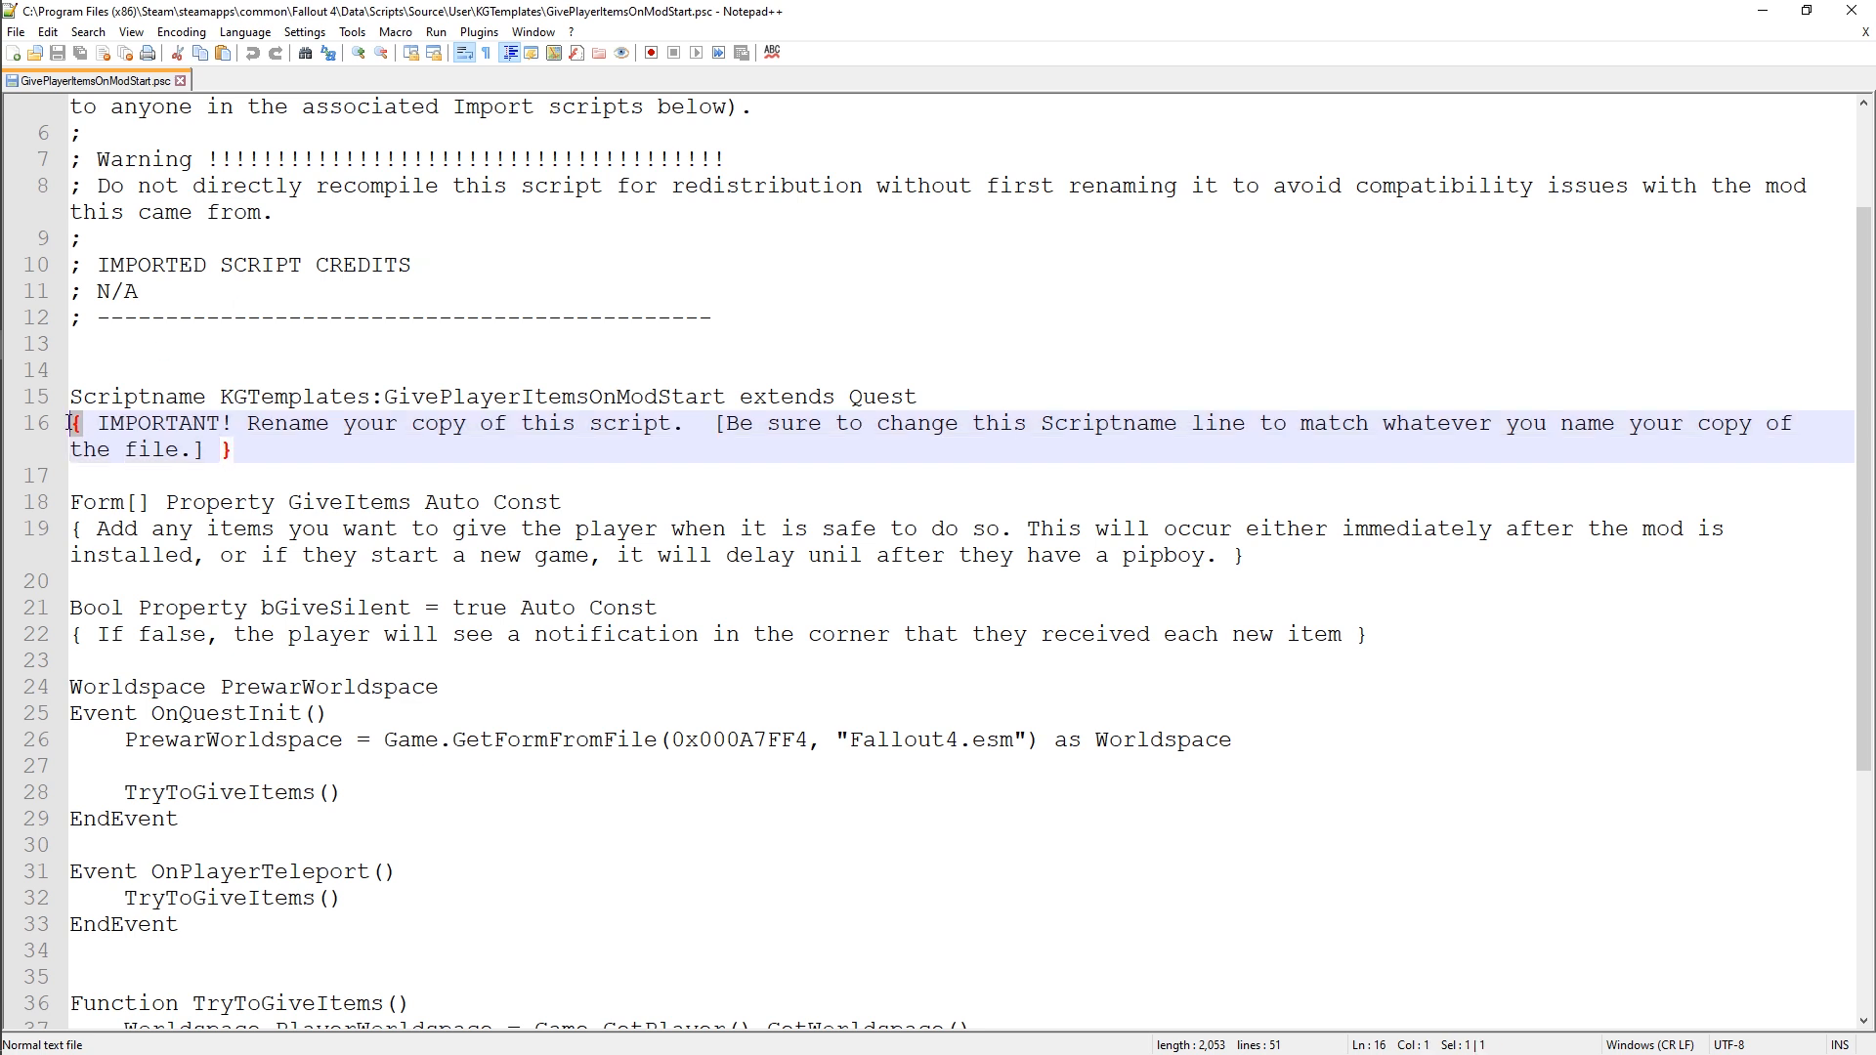
left_click(266, 458)
left_click_drag(220, 449, 96, 422)
left_click(222, 451)
scroll(392, 696, "down", 3)
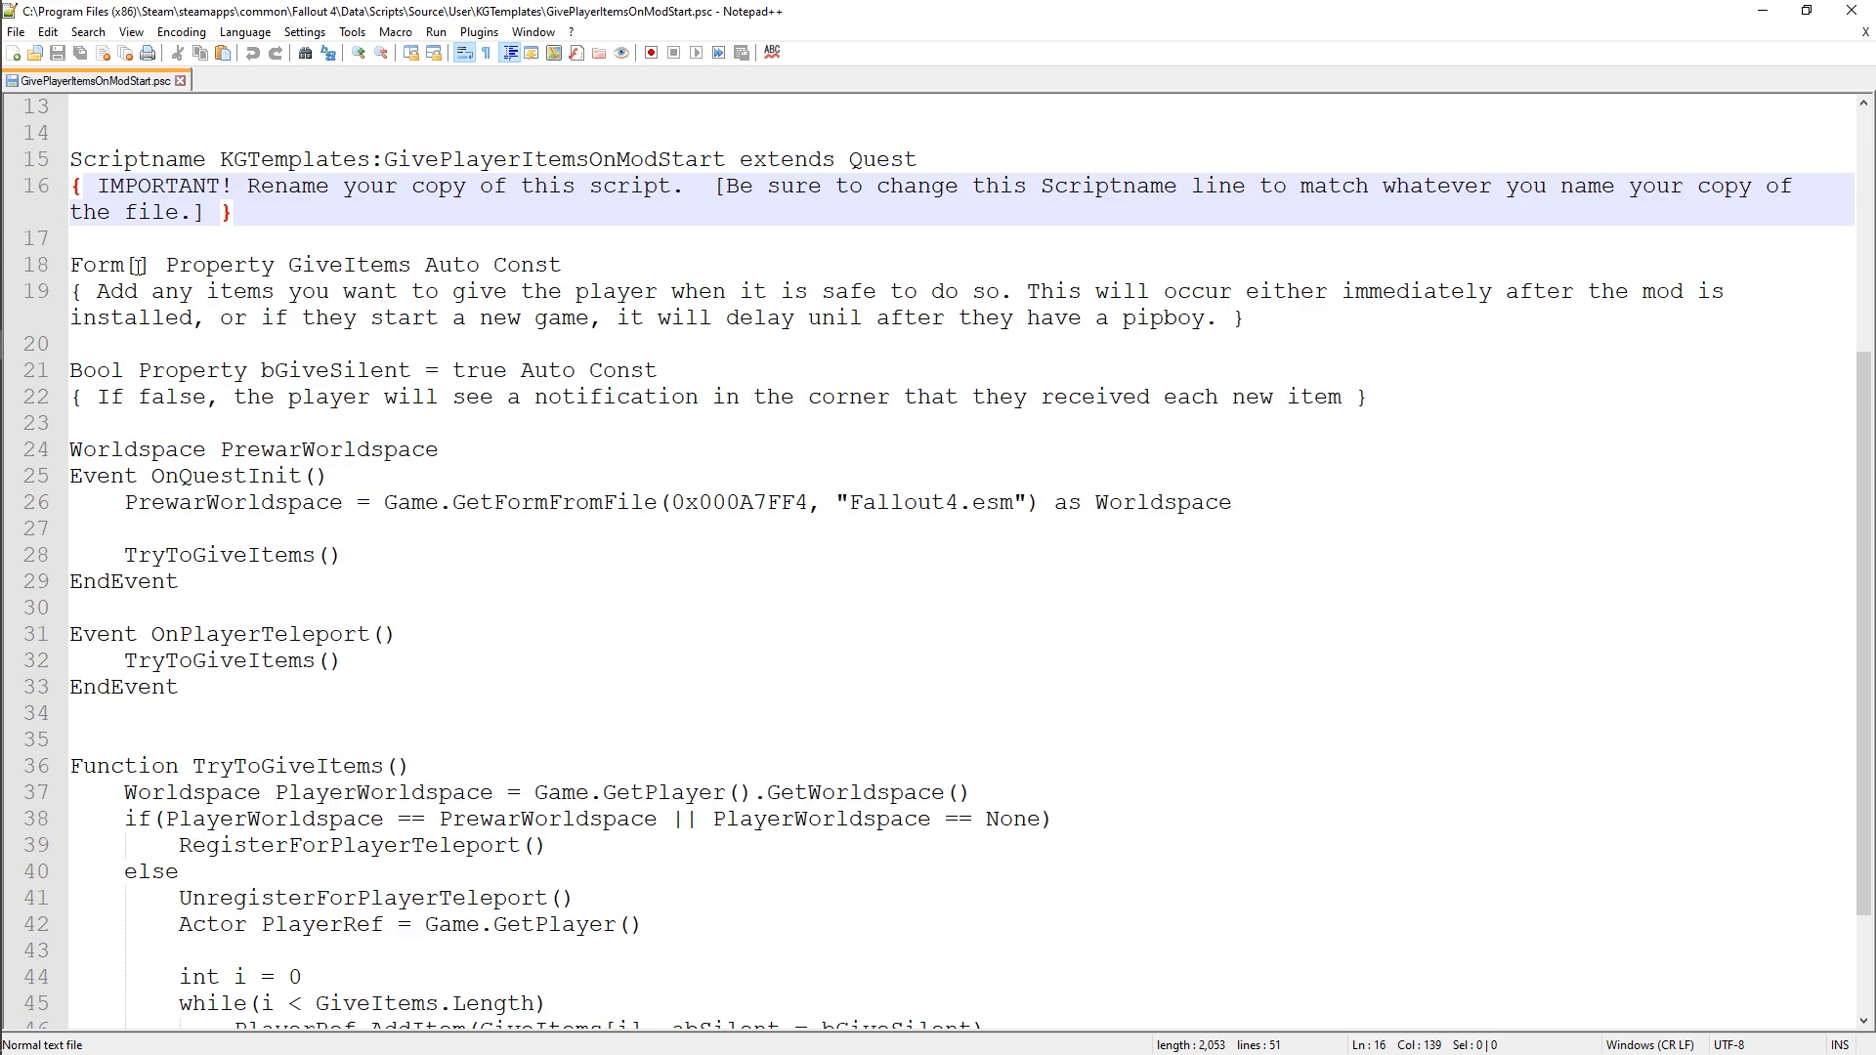
Step: Examine the GiveItems property with its Form[] array type, and the bGiveSilent Boolean property
left_click_drag(71, 264, 650, 265)
left_click(573, 273)
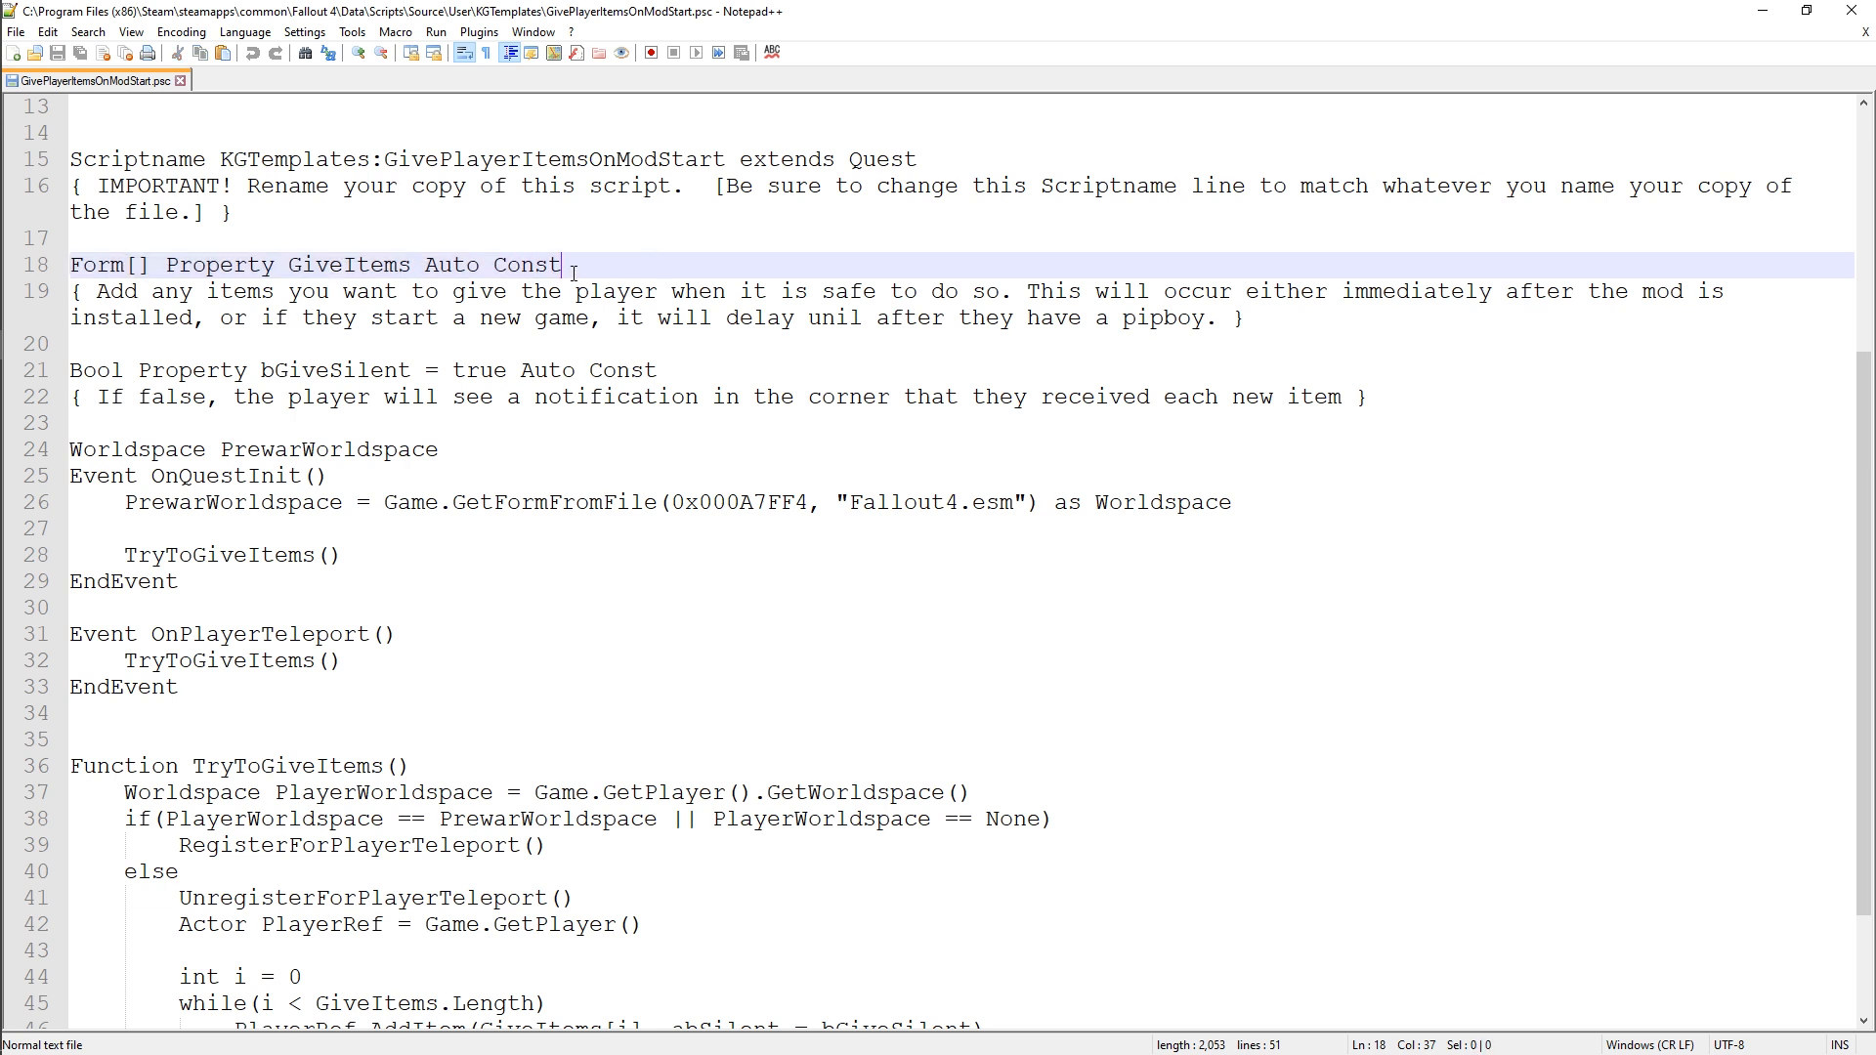
left_click(148, 263)
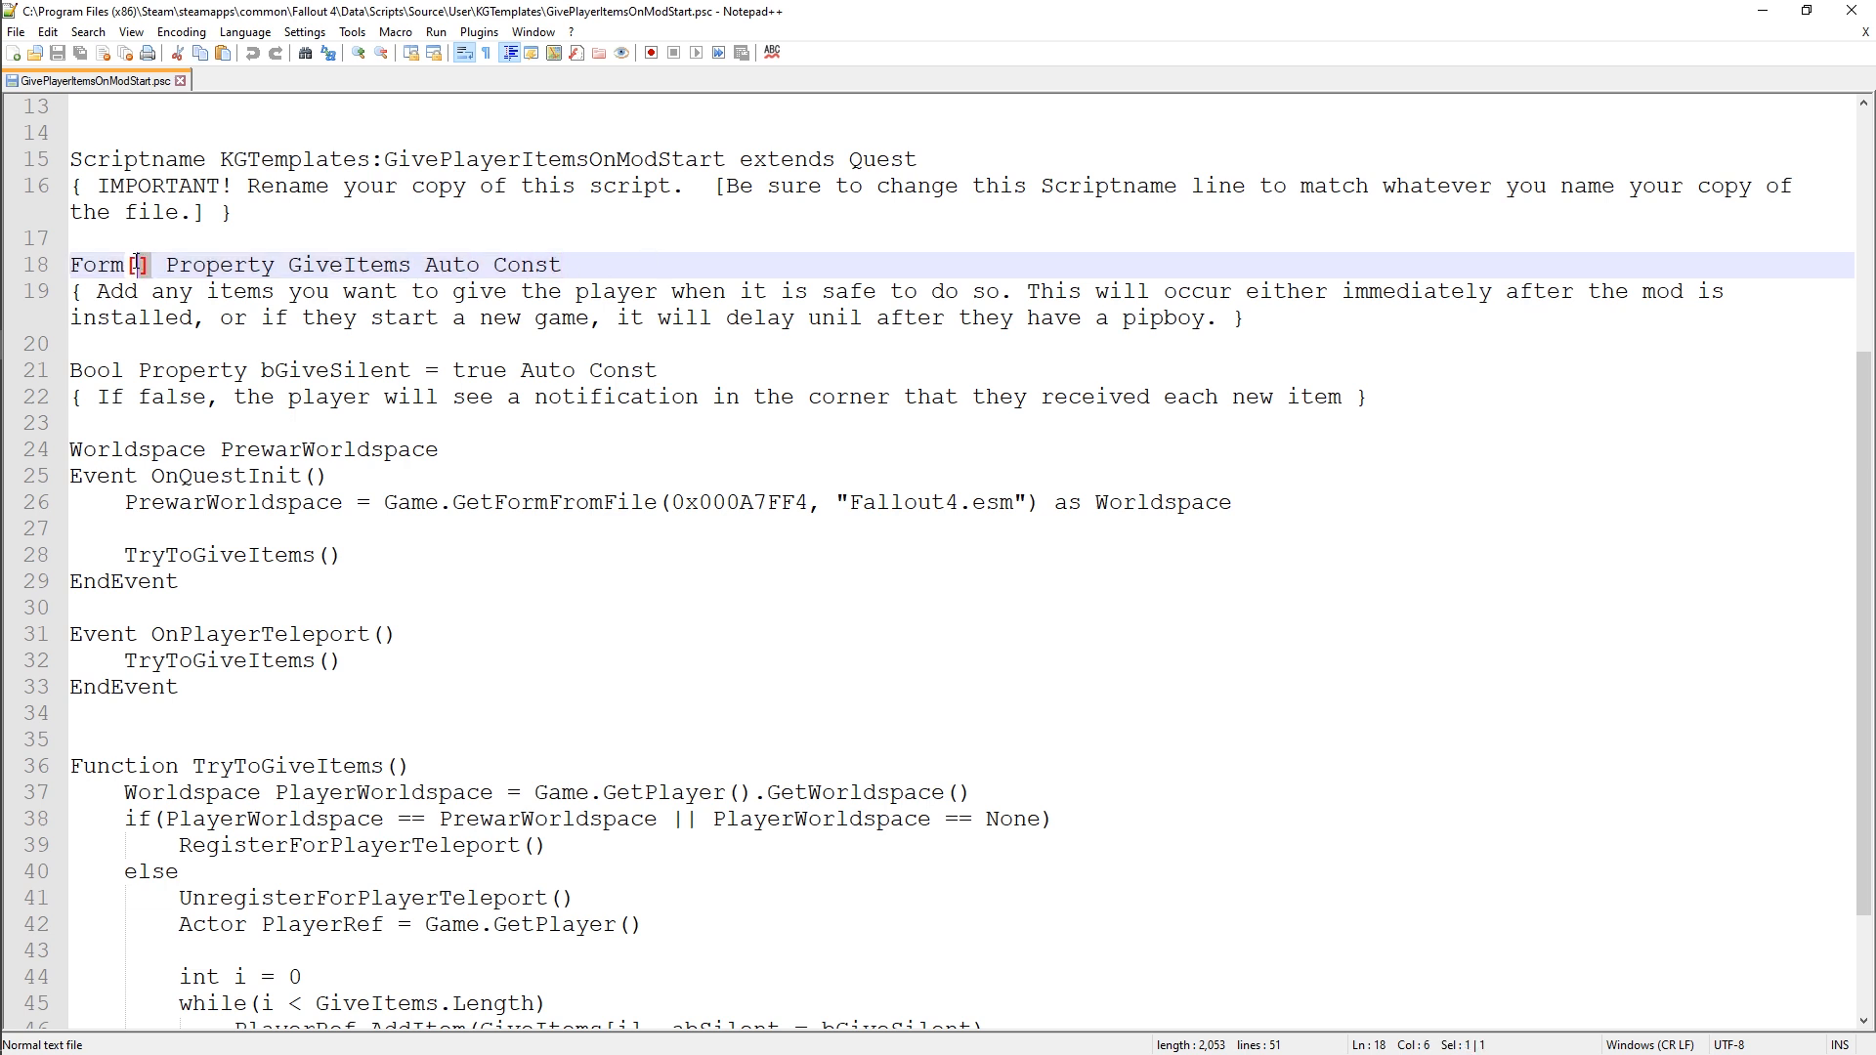
double_click(79, 258)
left_click_drag(126, 264, 149, 264)
left_click(98, 263)
left_click_drag(127, 264, 151, 264)
left_click(375, 260)
double_click(373, 261)
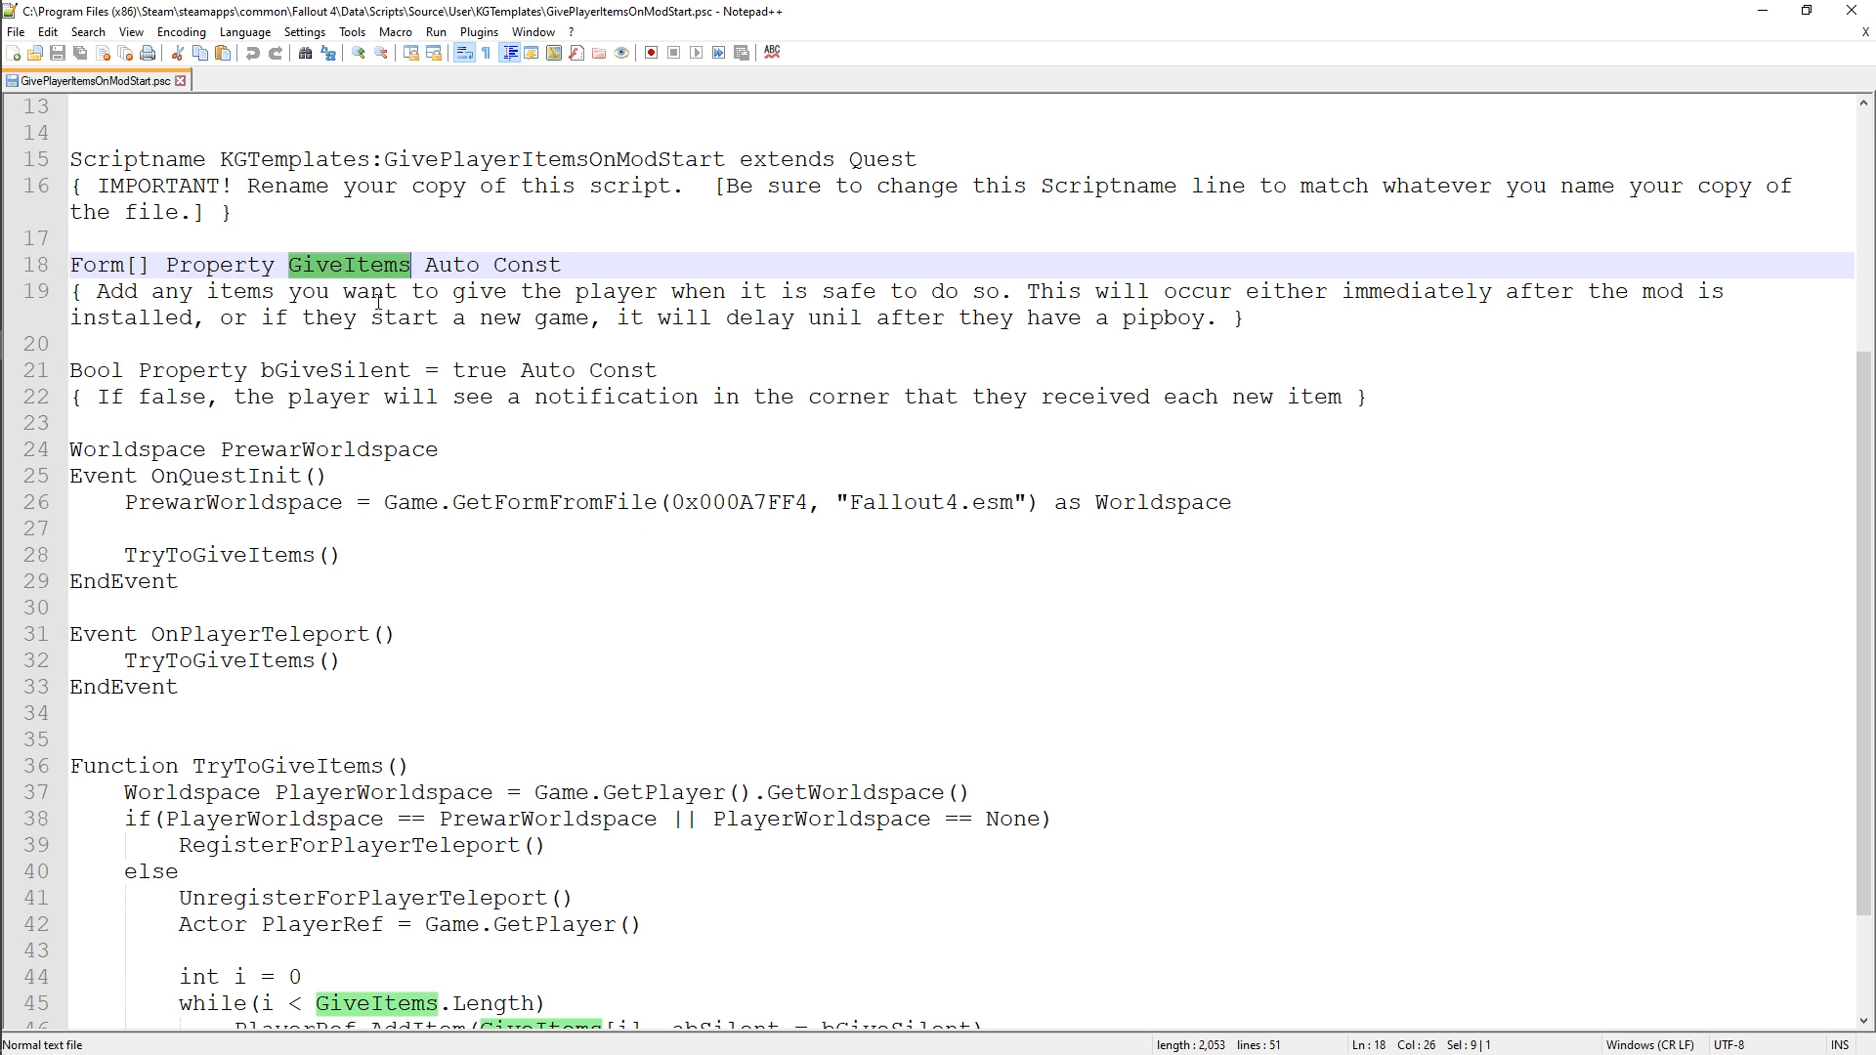
double_click(323, 370)
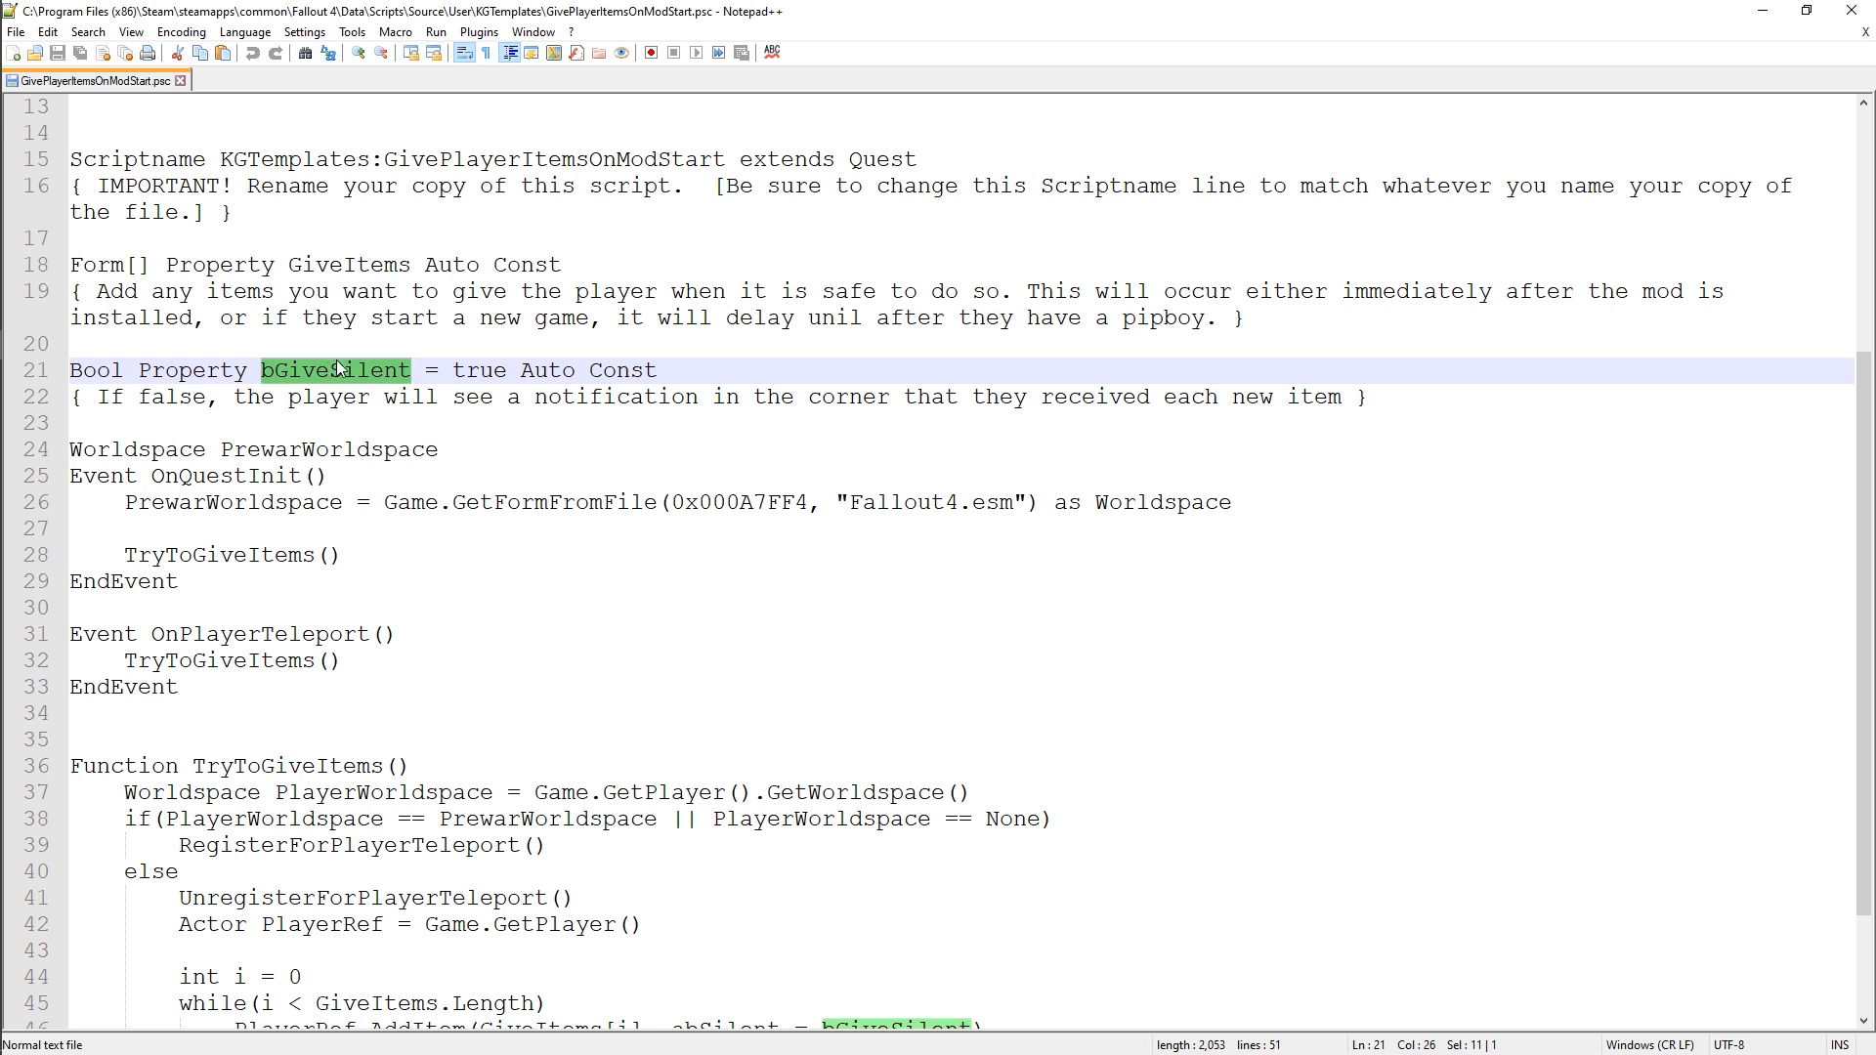
scroll(424, 528, "down", 1)
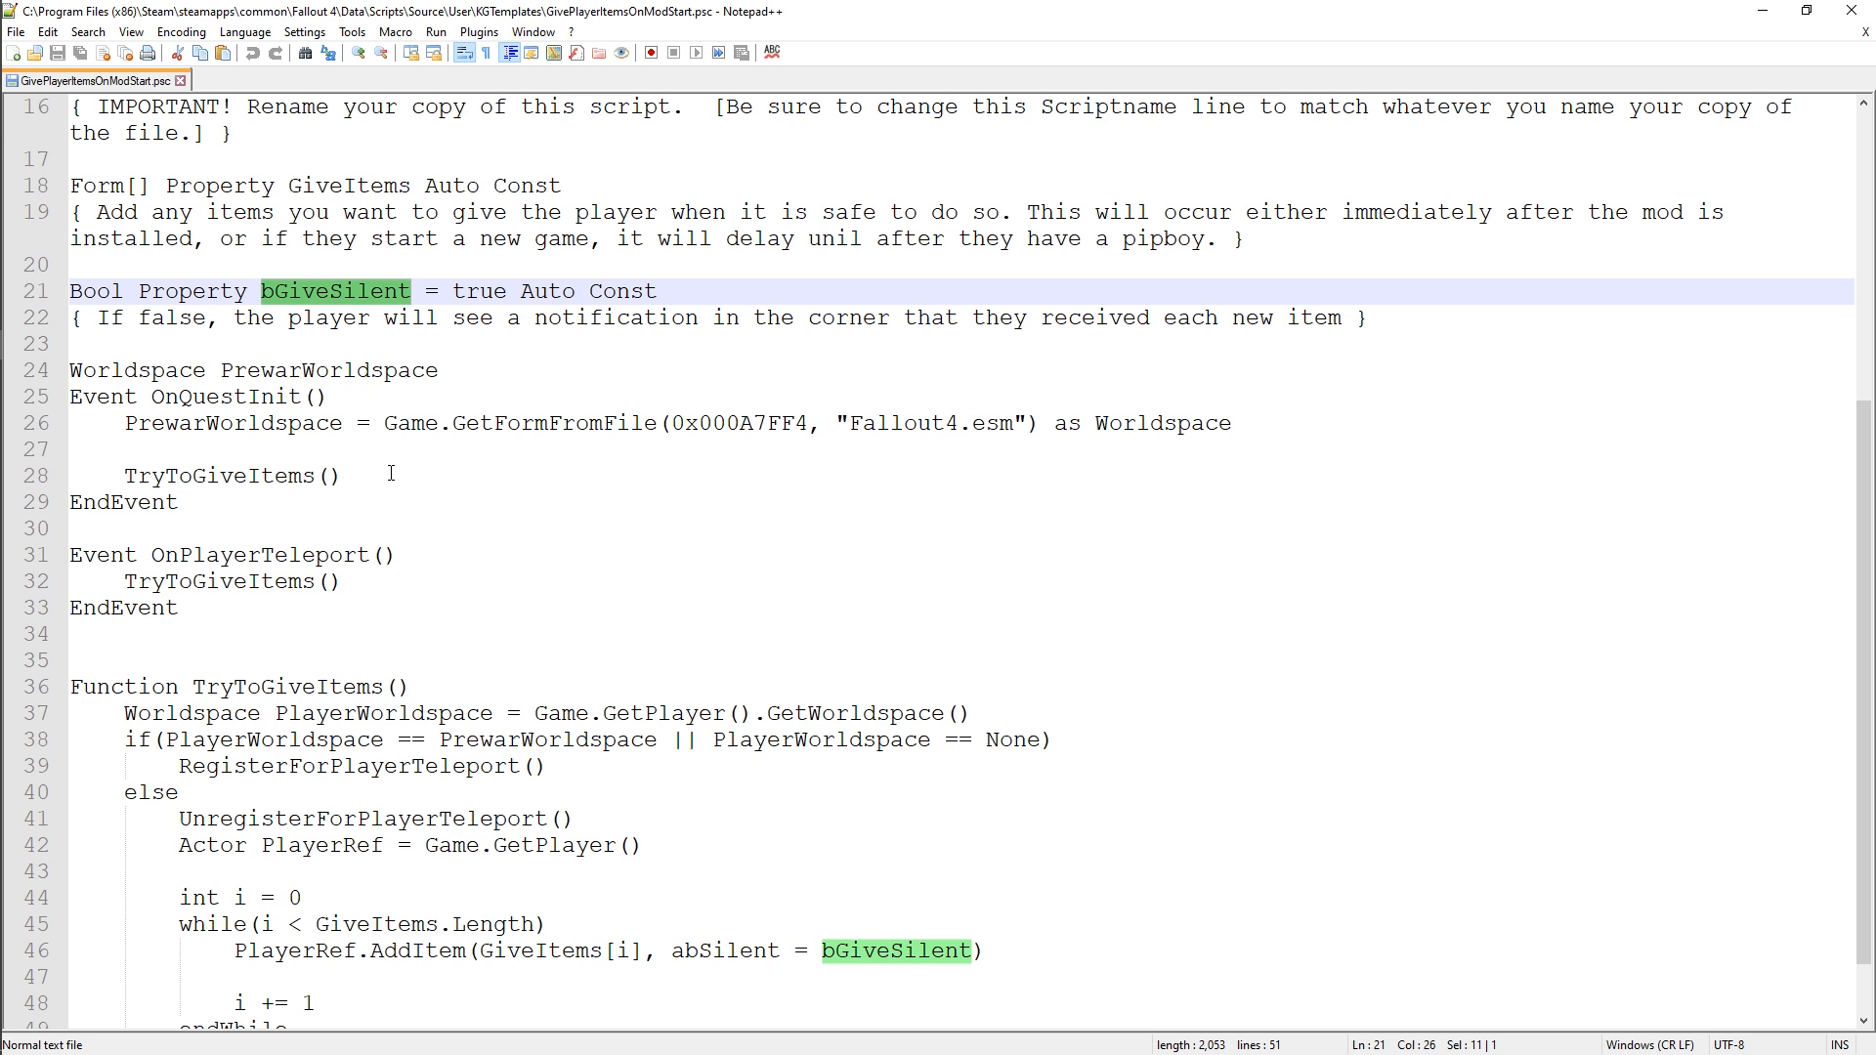
Step: Examine the Worldspace variable declaration PrewarWorldspace and where the script uses it
double_click(103, 375)
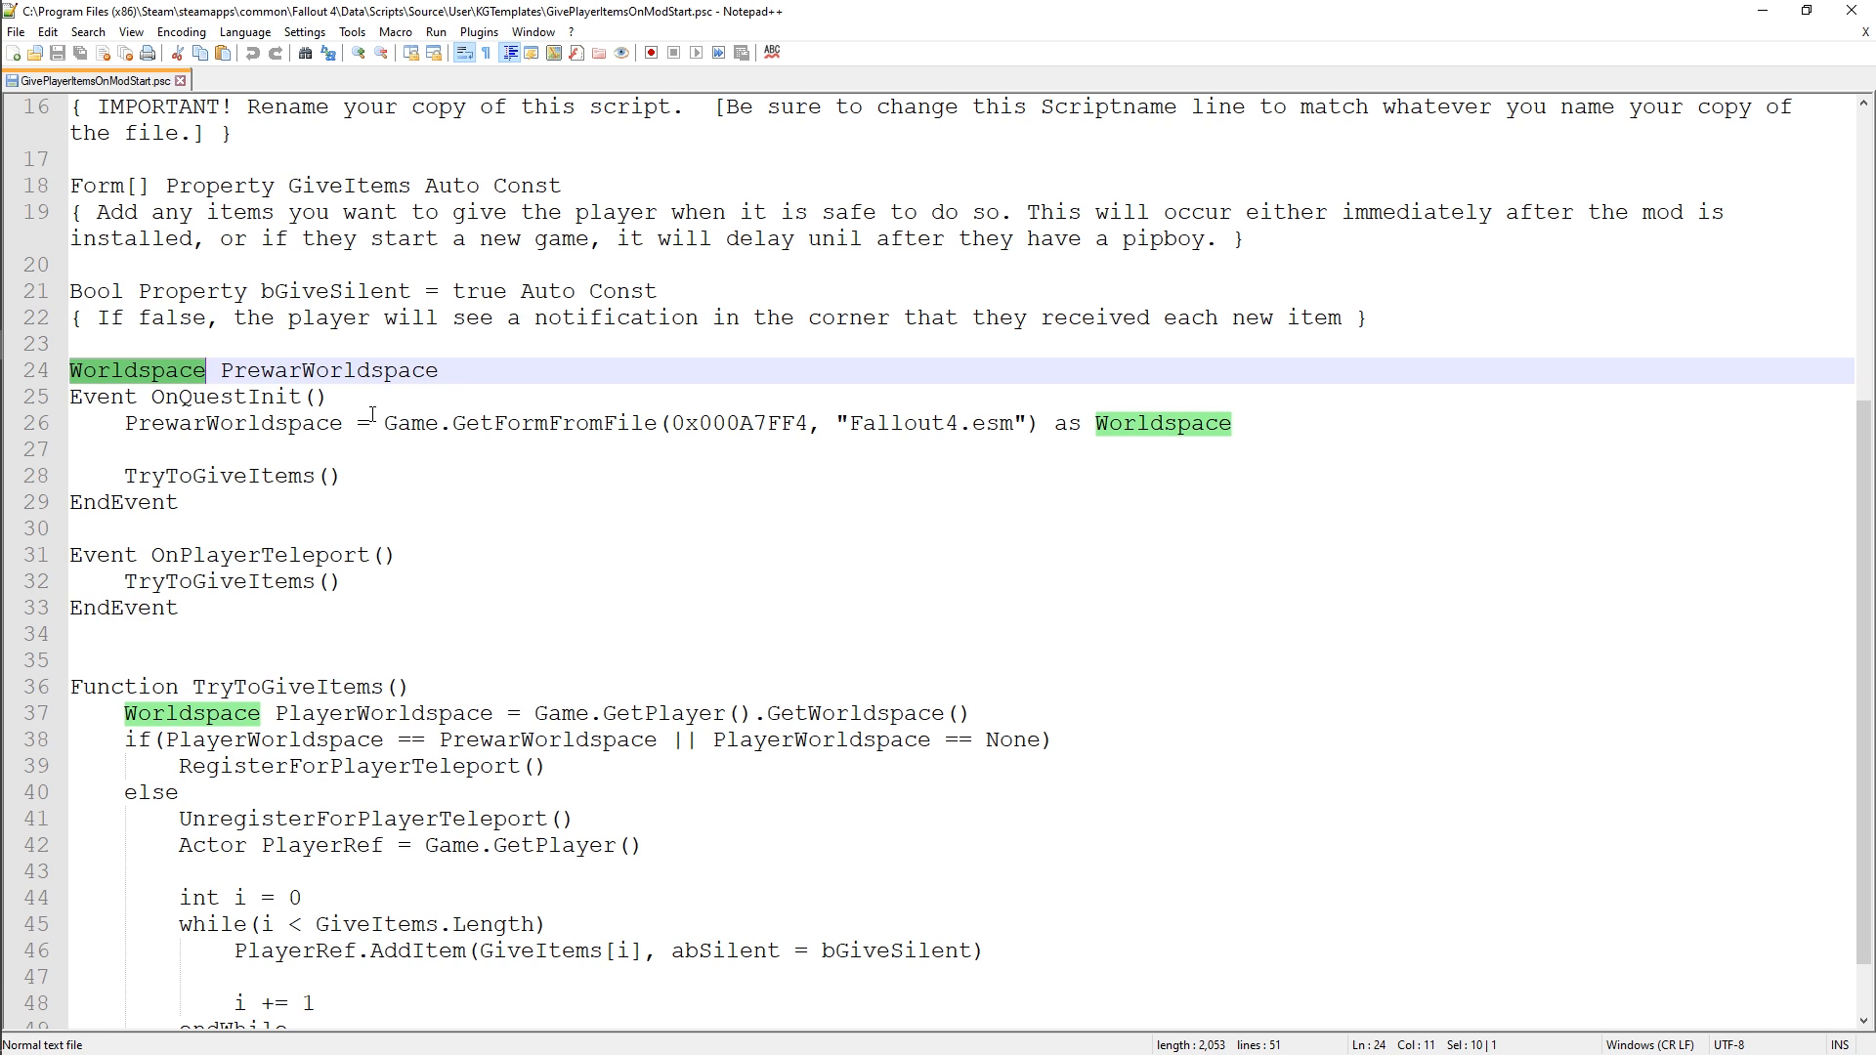
scroll(441, 543, "up", 1)
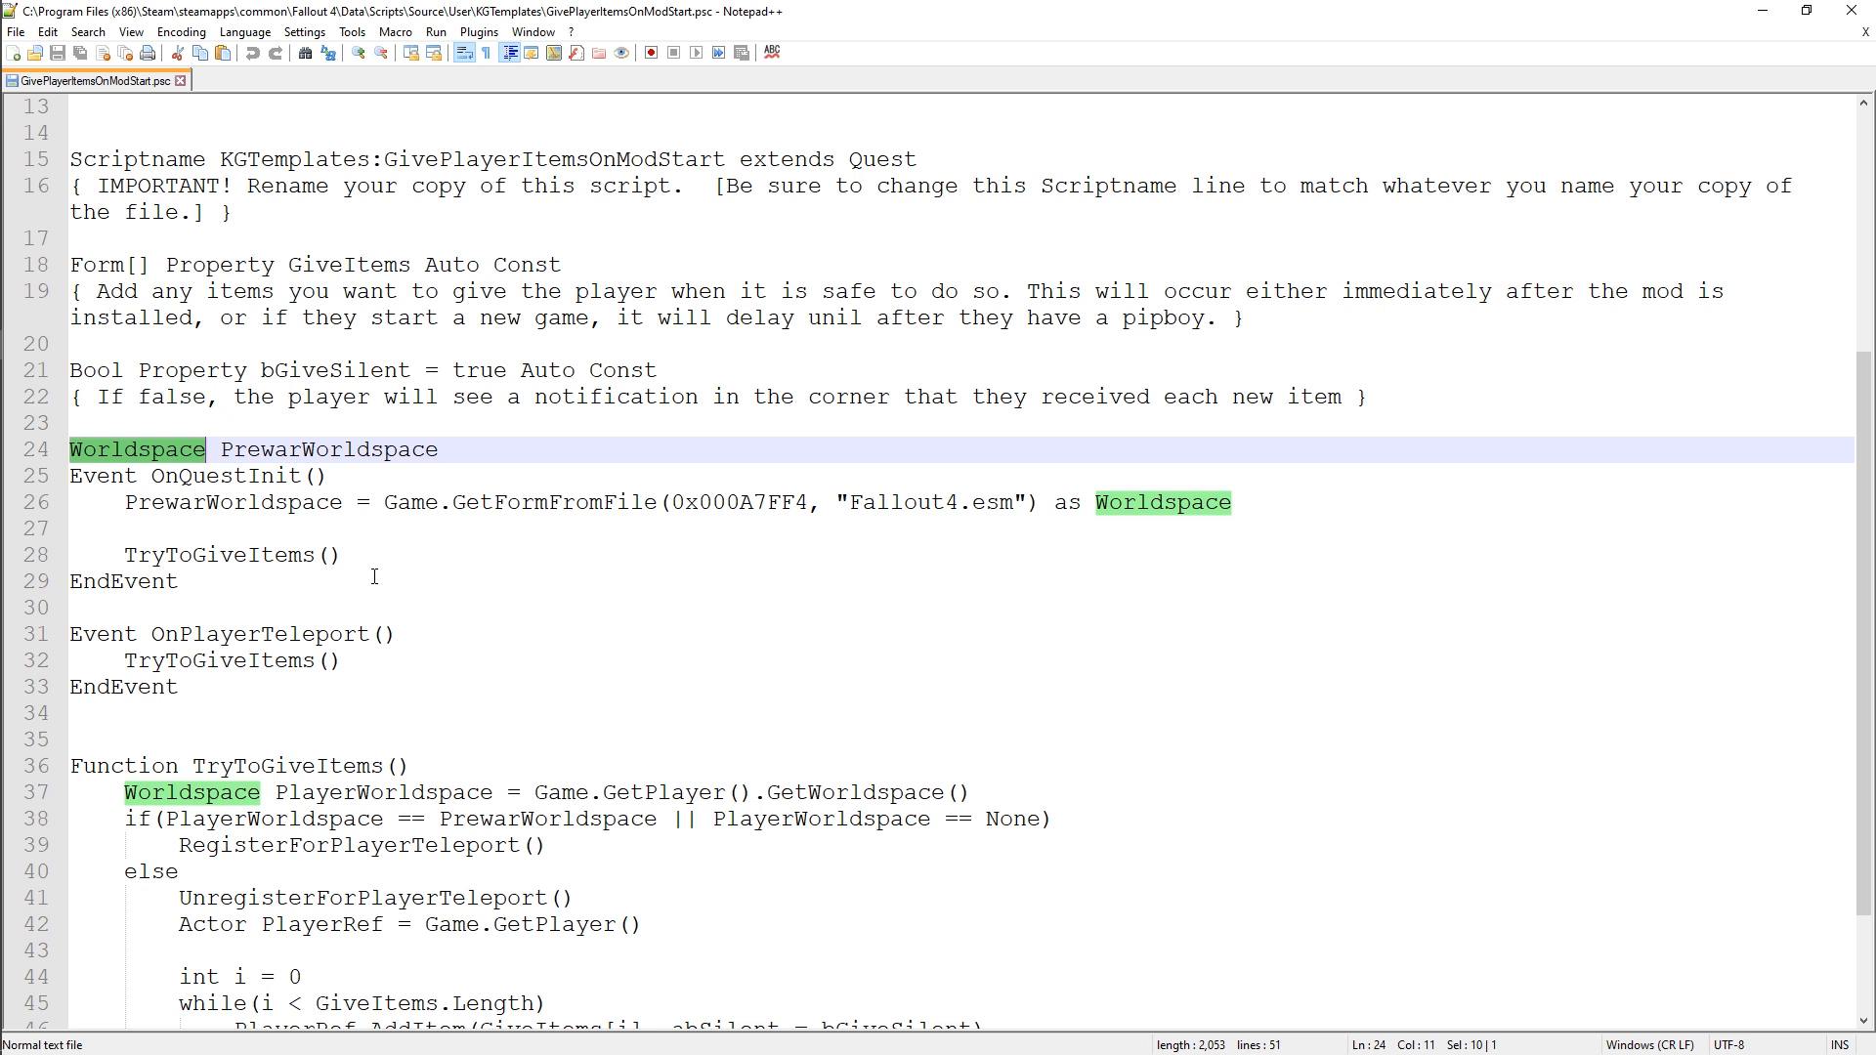
double_click(262, 452)
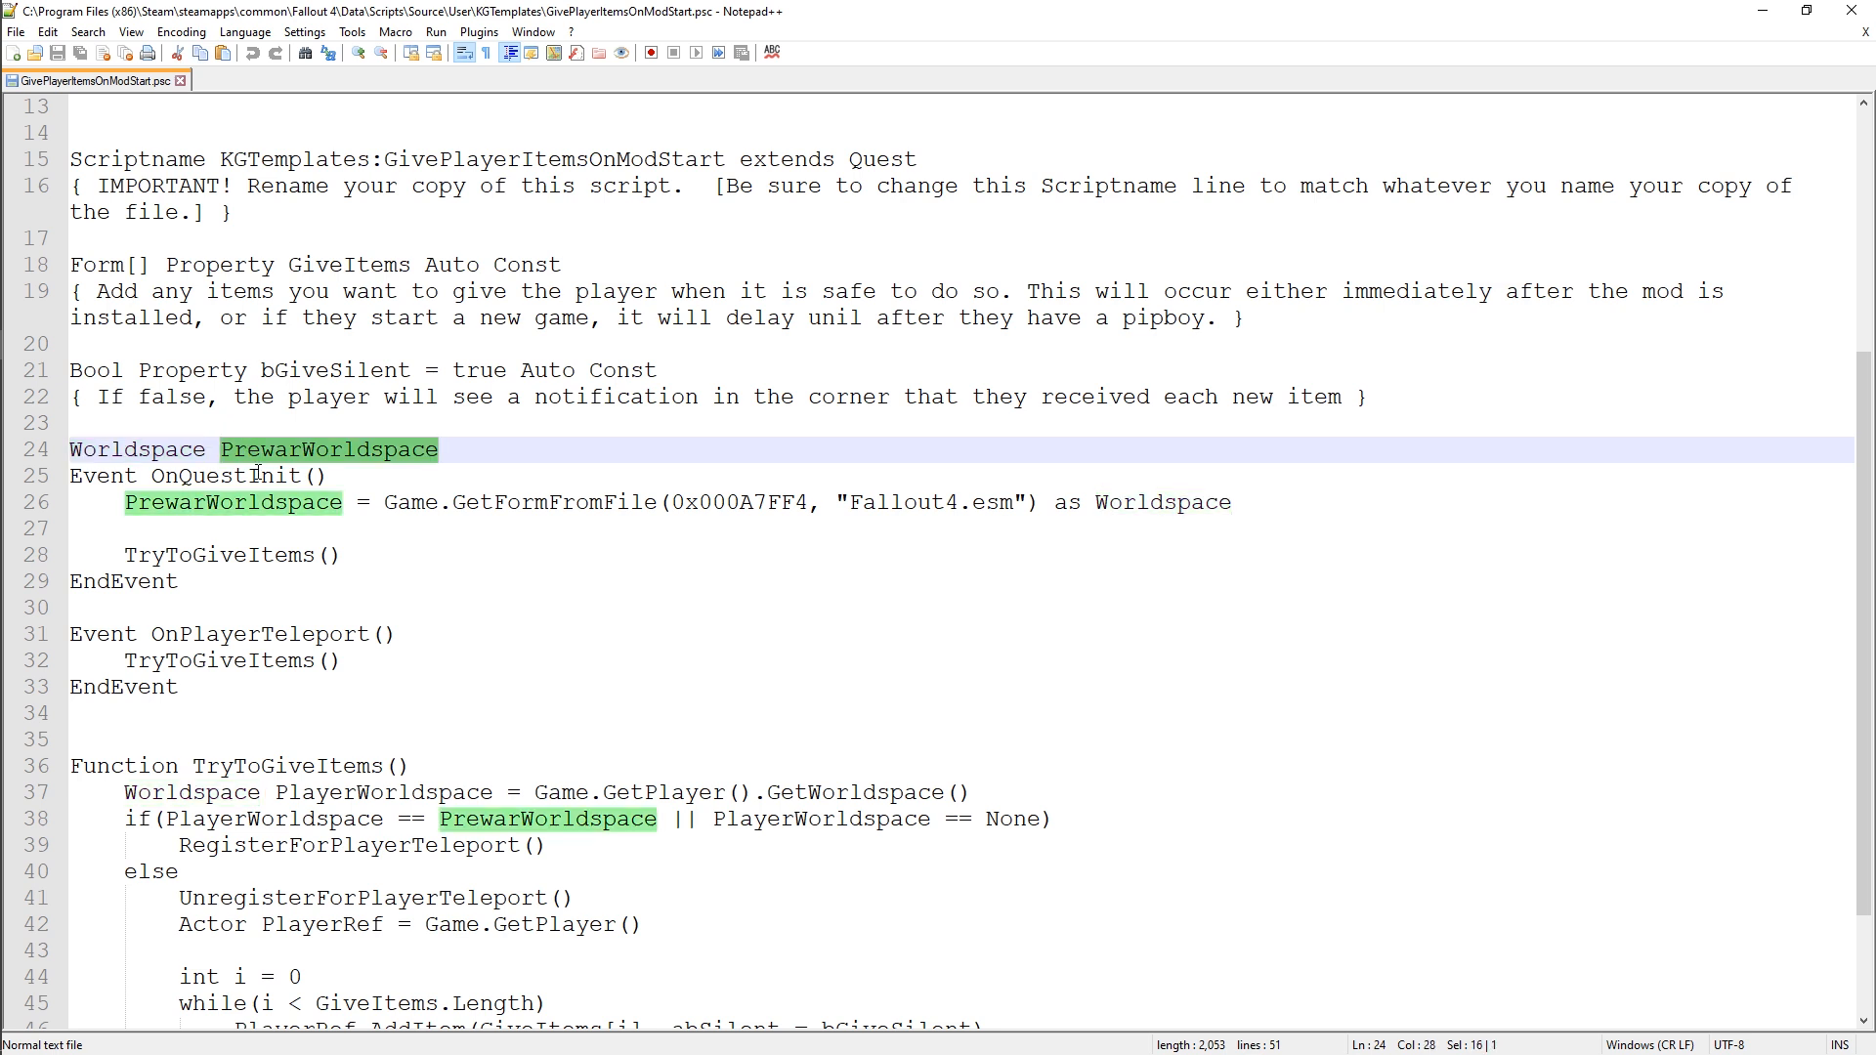
Step: Examine the full Worldspace PrewarWorldspace declaration and the OnQuestInit event header below it
double_click(145, 451)
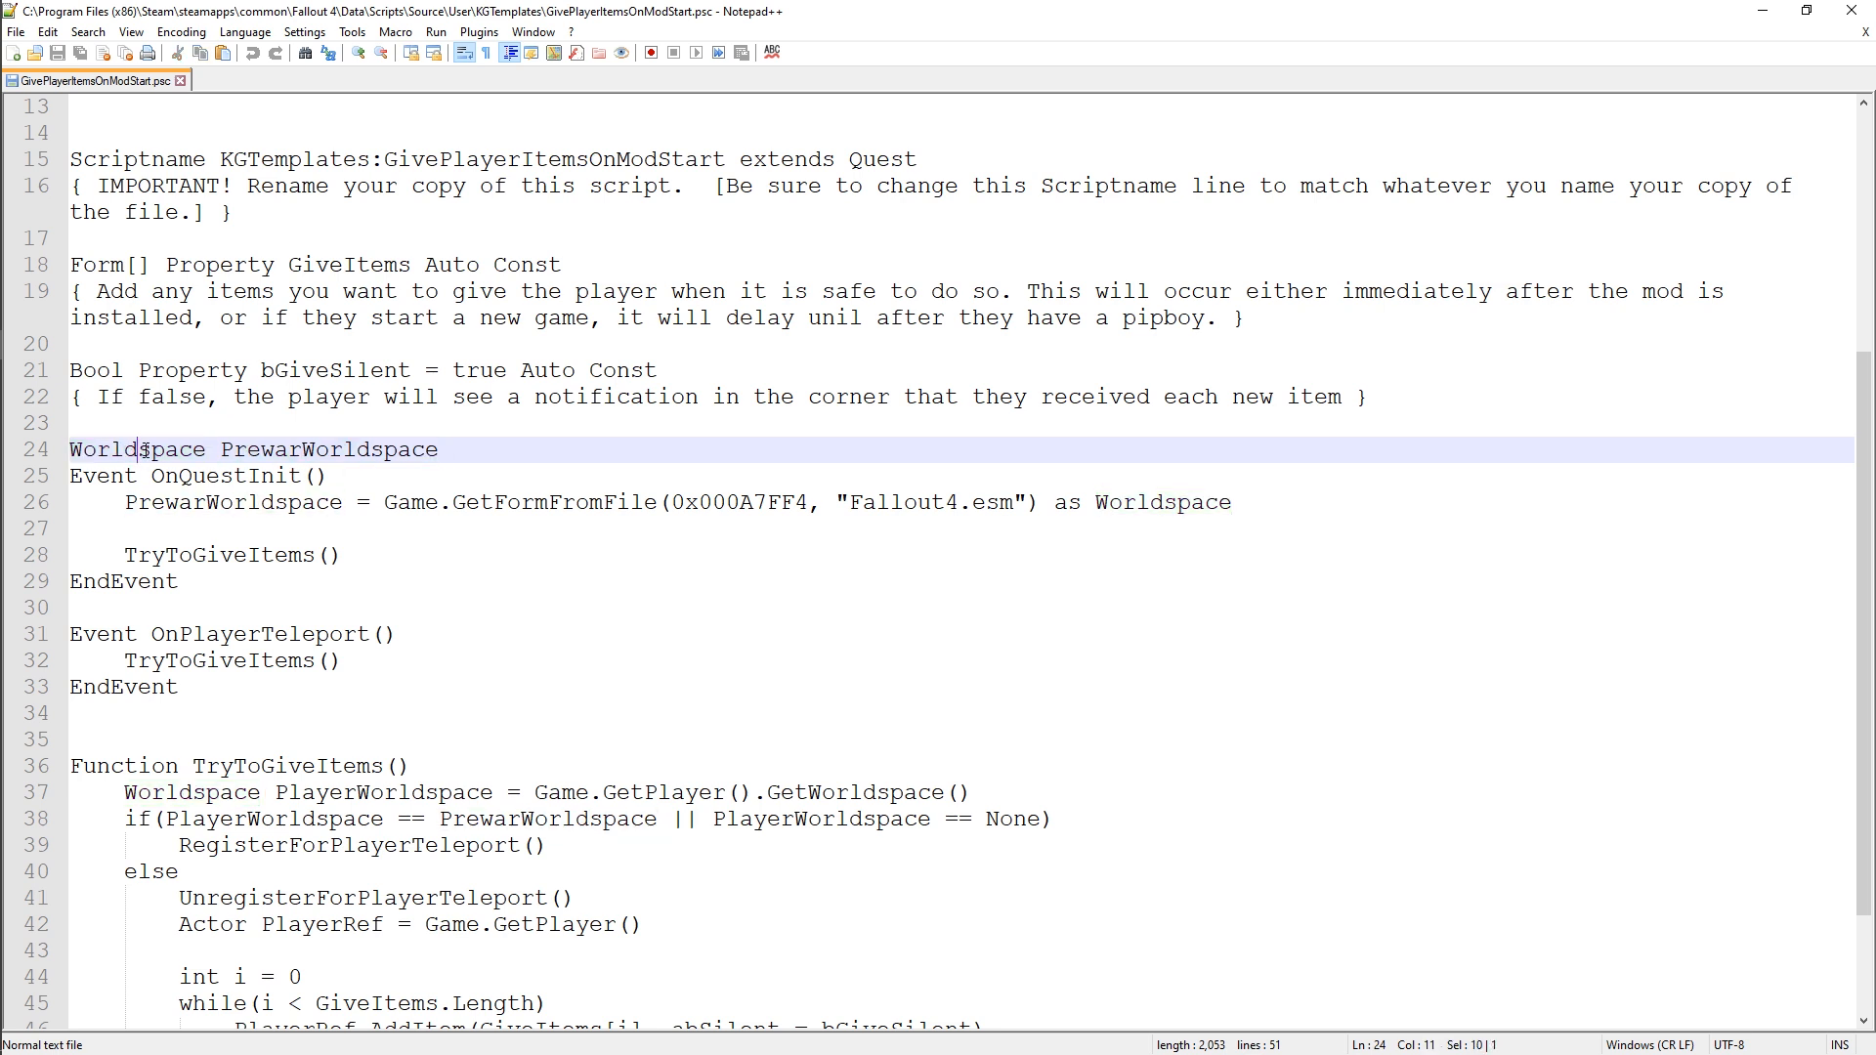
left_click_drag(450, 452, 69, 452)
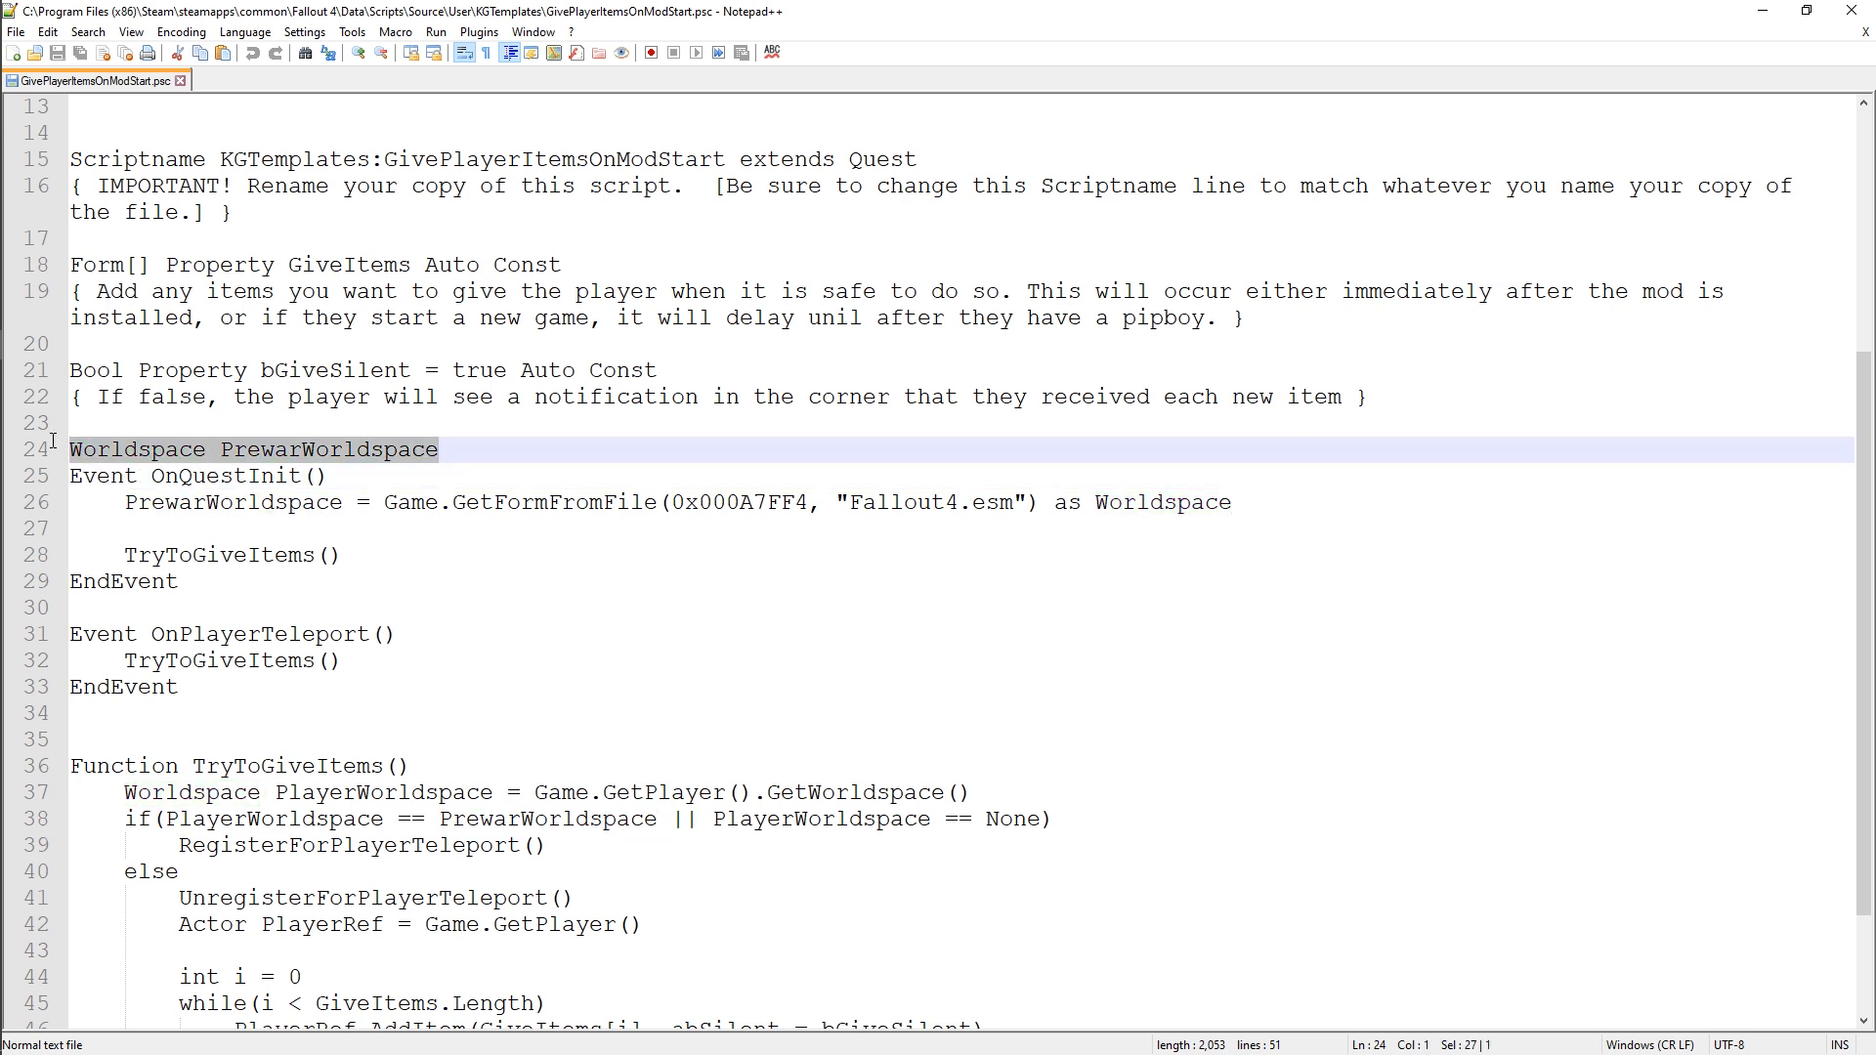
scroll(222, 535, "up", 2)
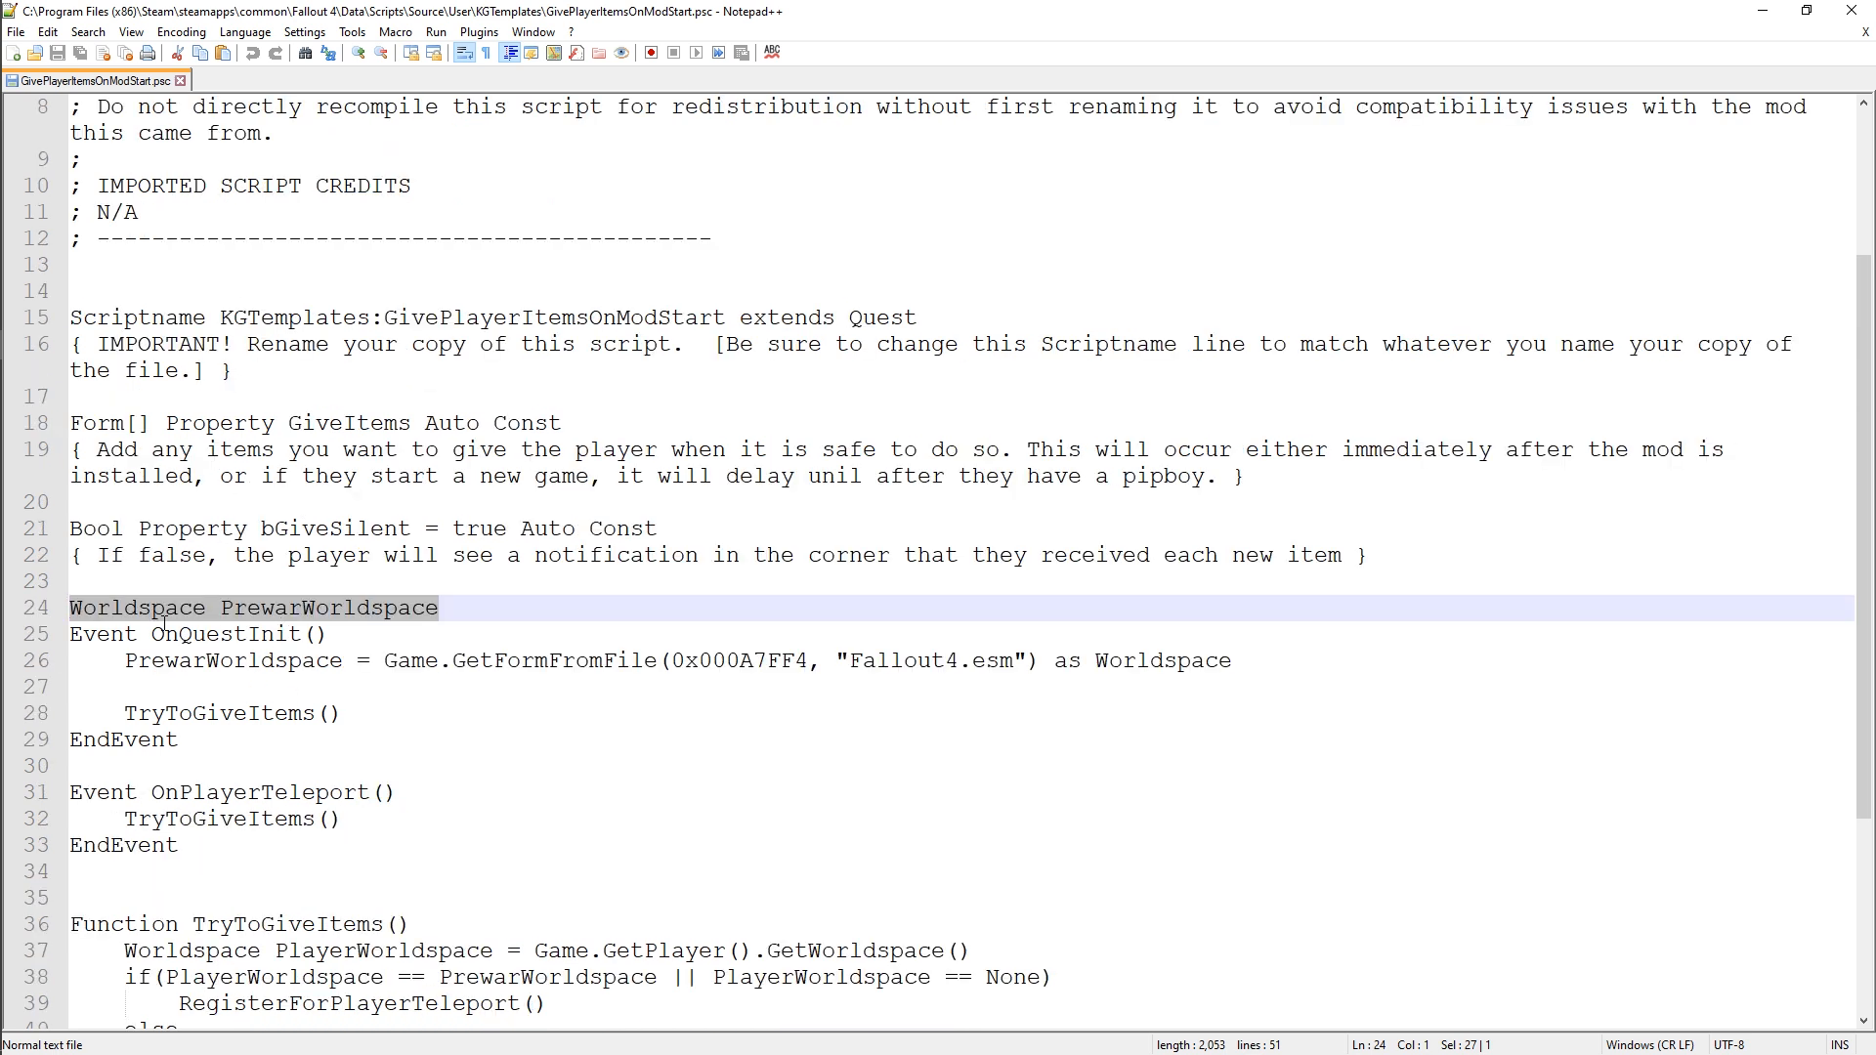
double_click(227, 635)
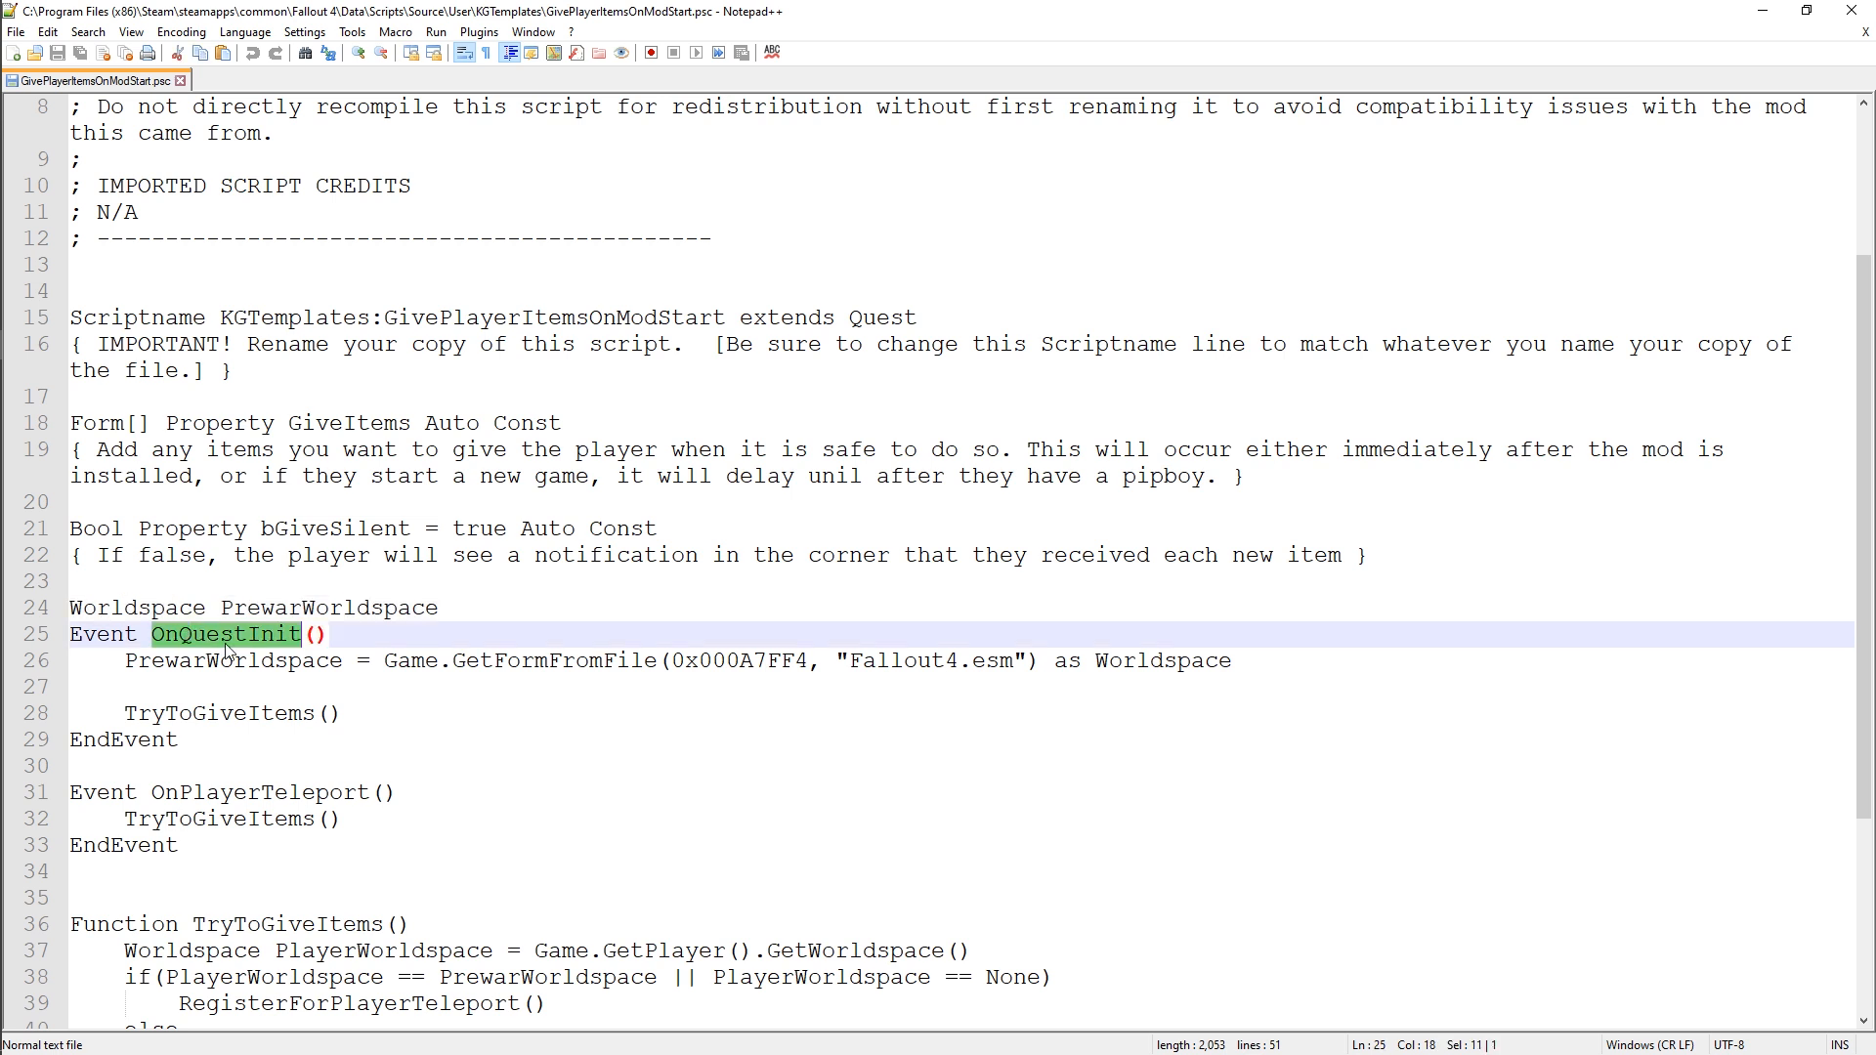
left_click_drag(329, 635, 69, 635)
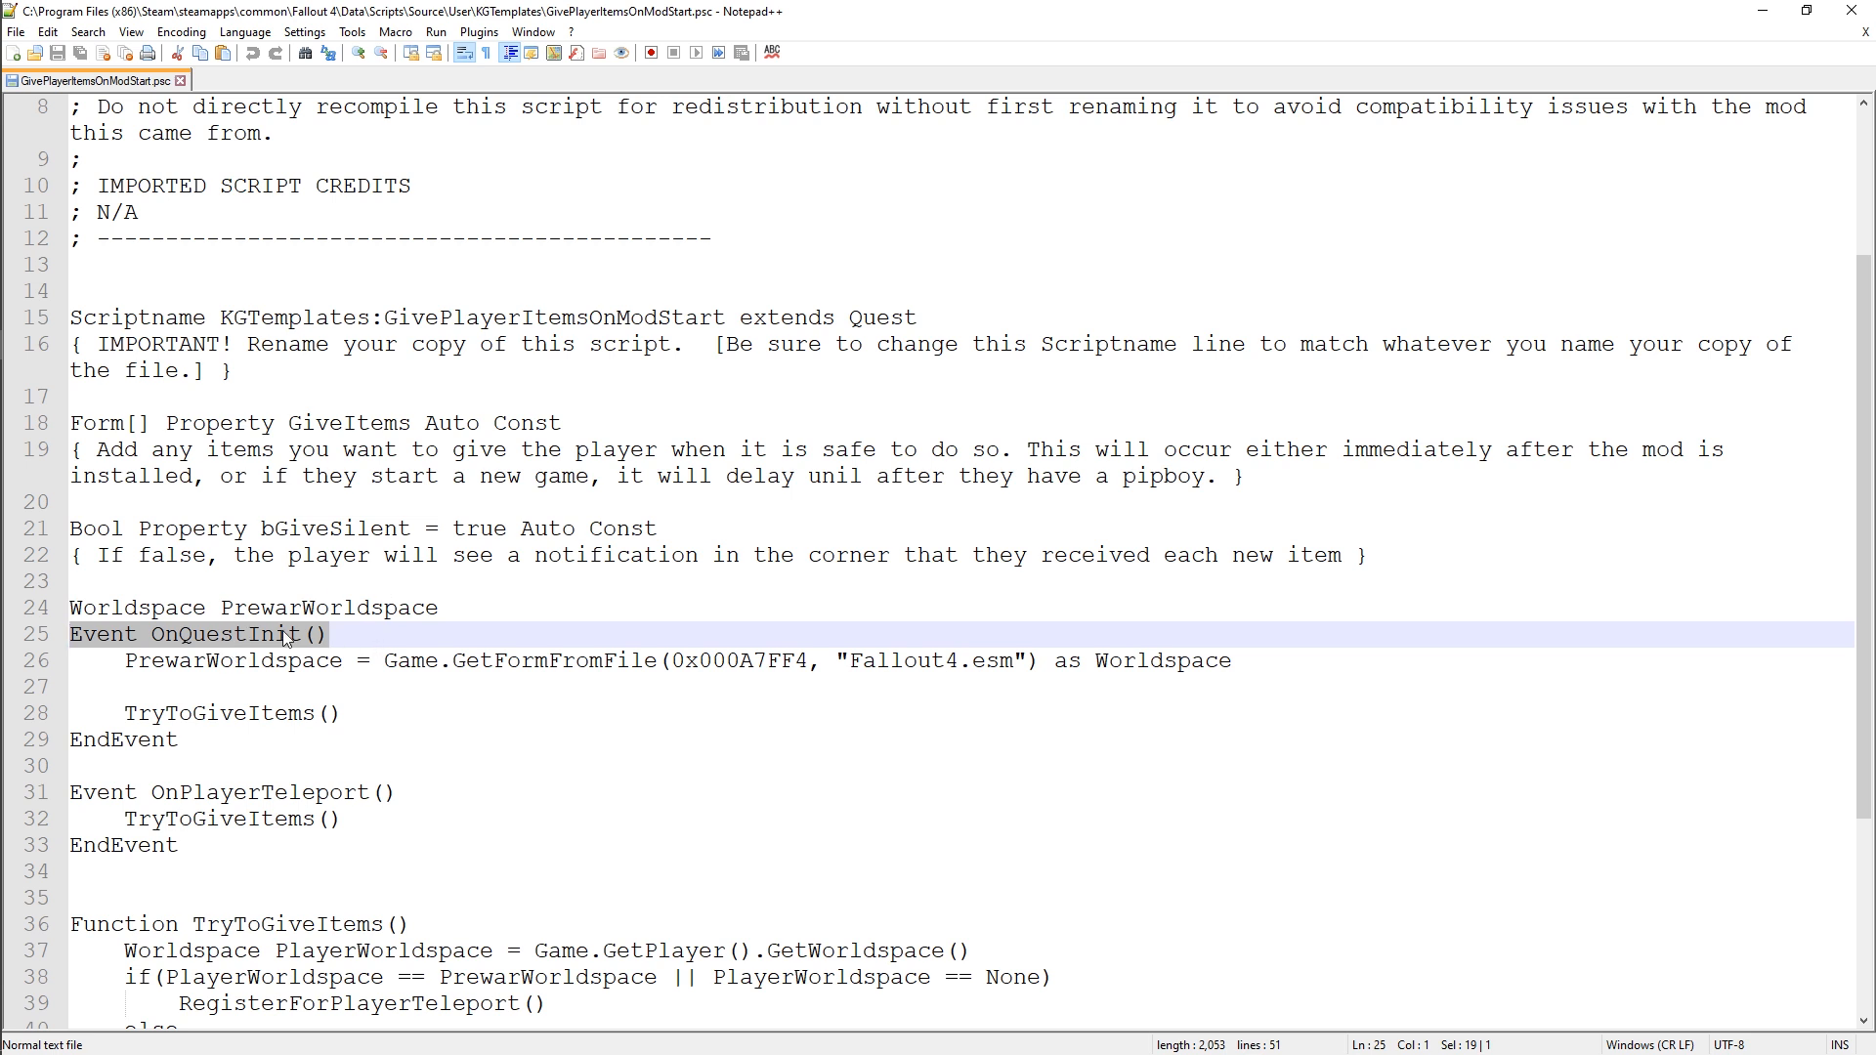
Step: Examine the Game.GetFormFromFile call in OnQuestInit, and switch to Creation Kit to view the Form ID column of the terminal records
double_click(515, 671)
left_click_drag(385, 670, 661, 665)
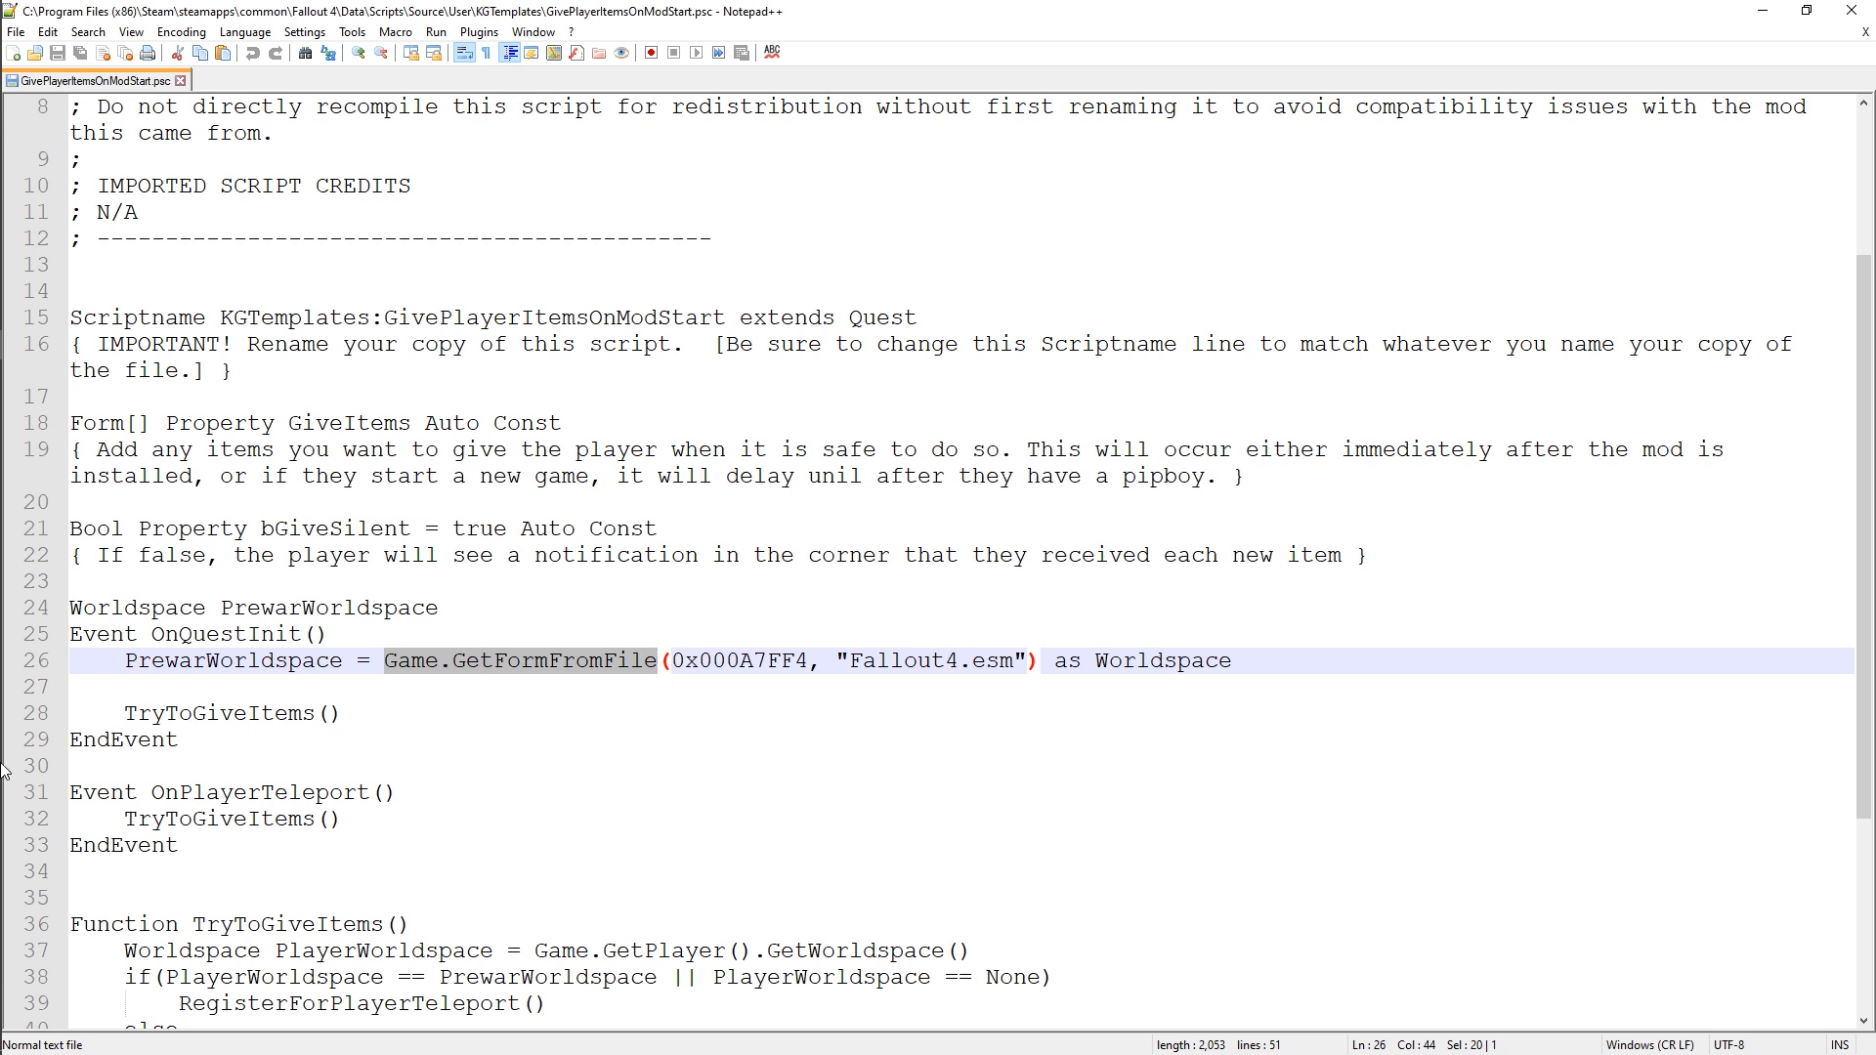
mouse_move(44, 669)
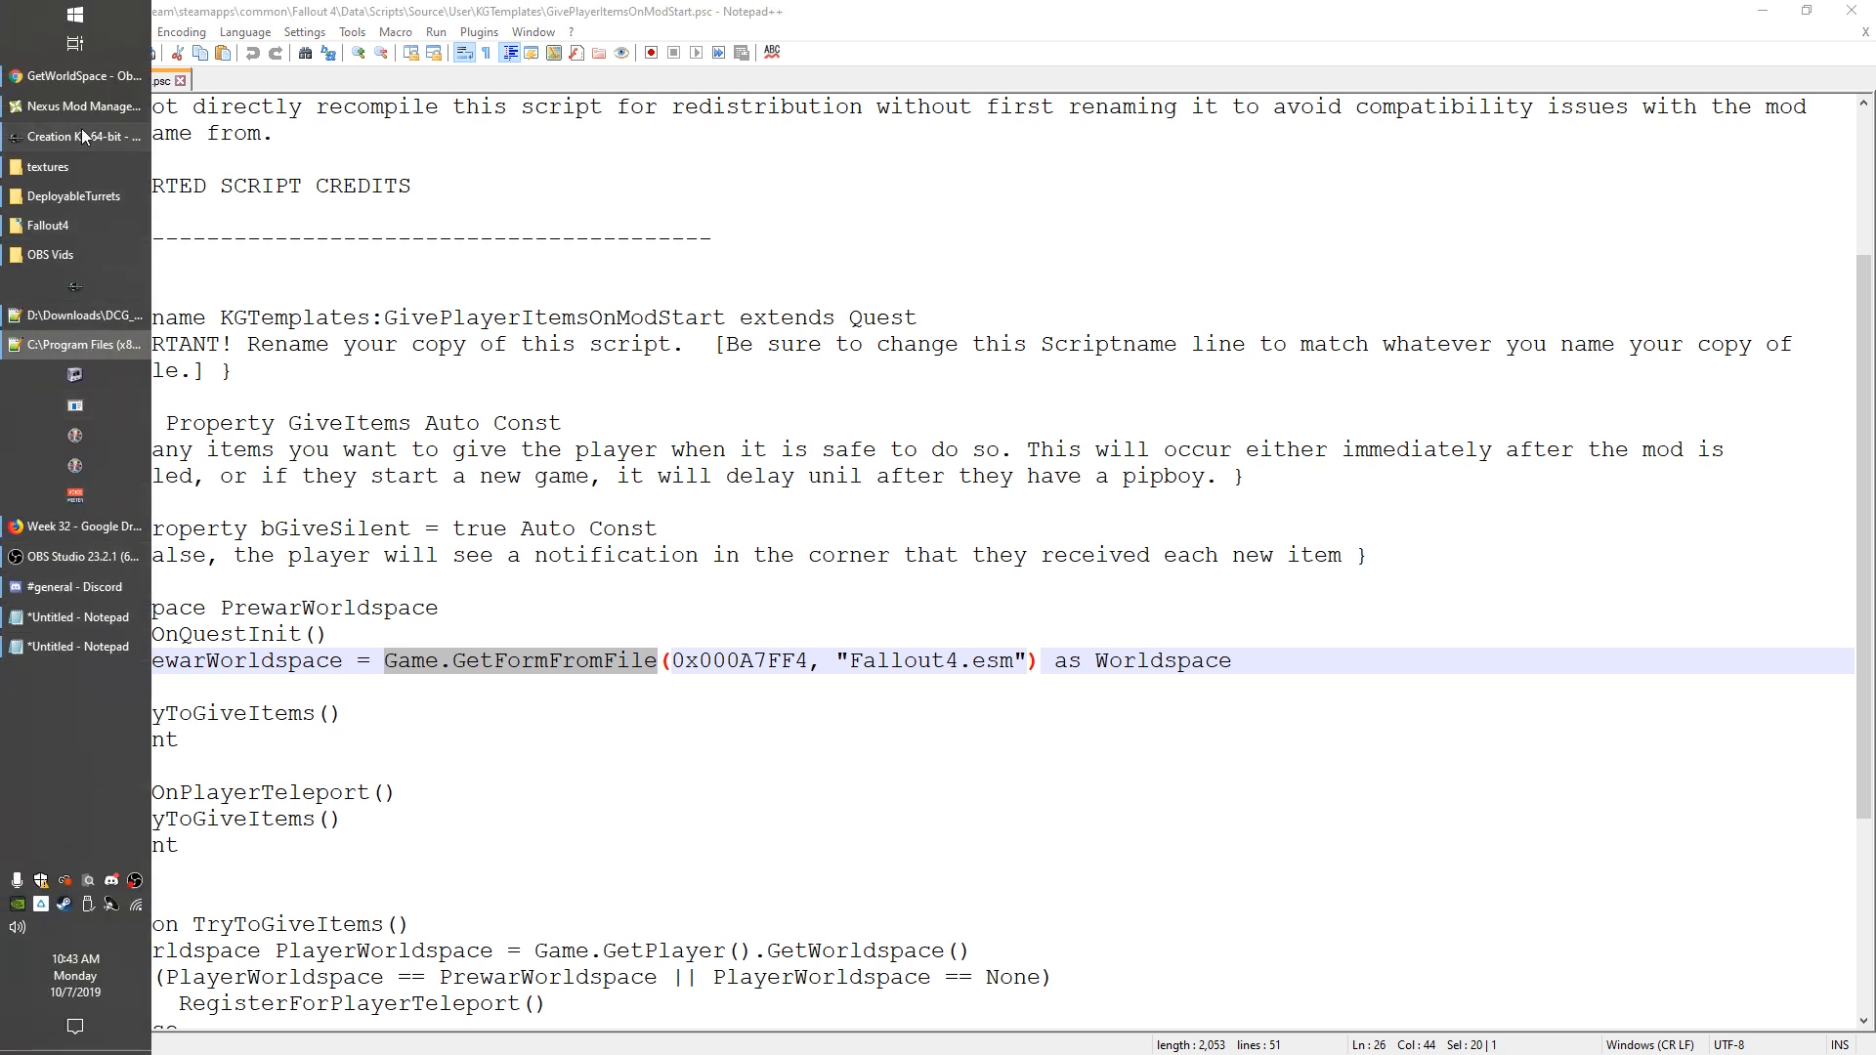
left_click(80, 133)
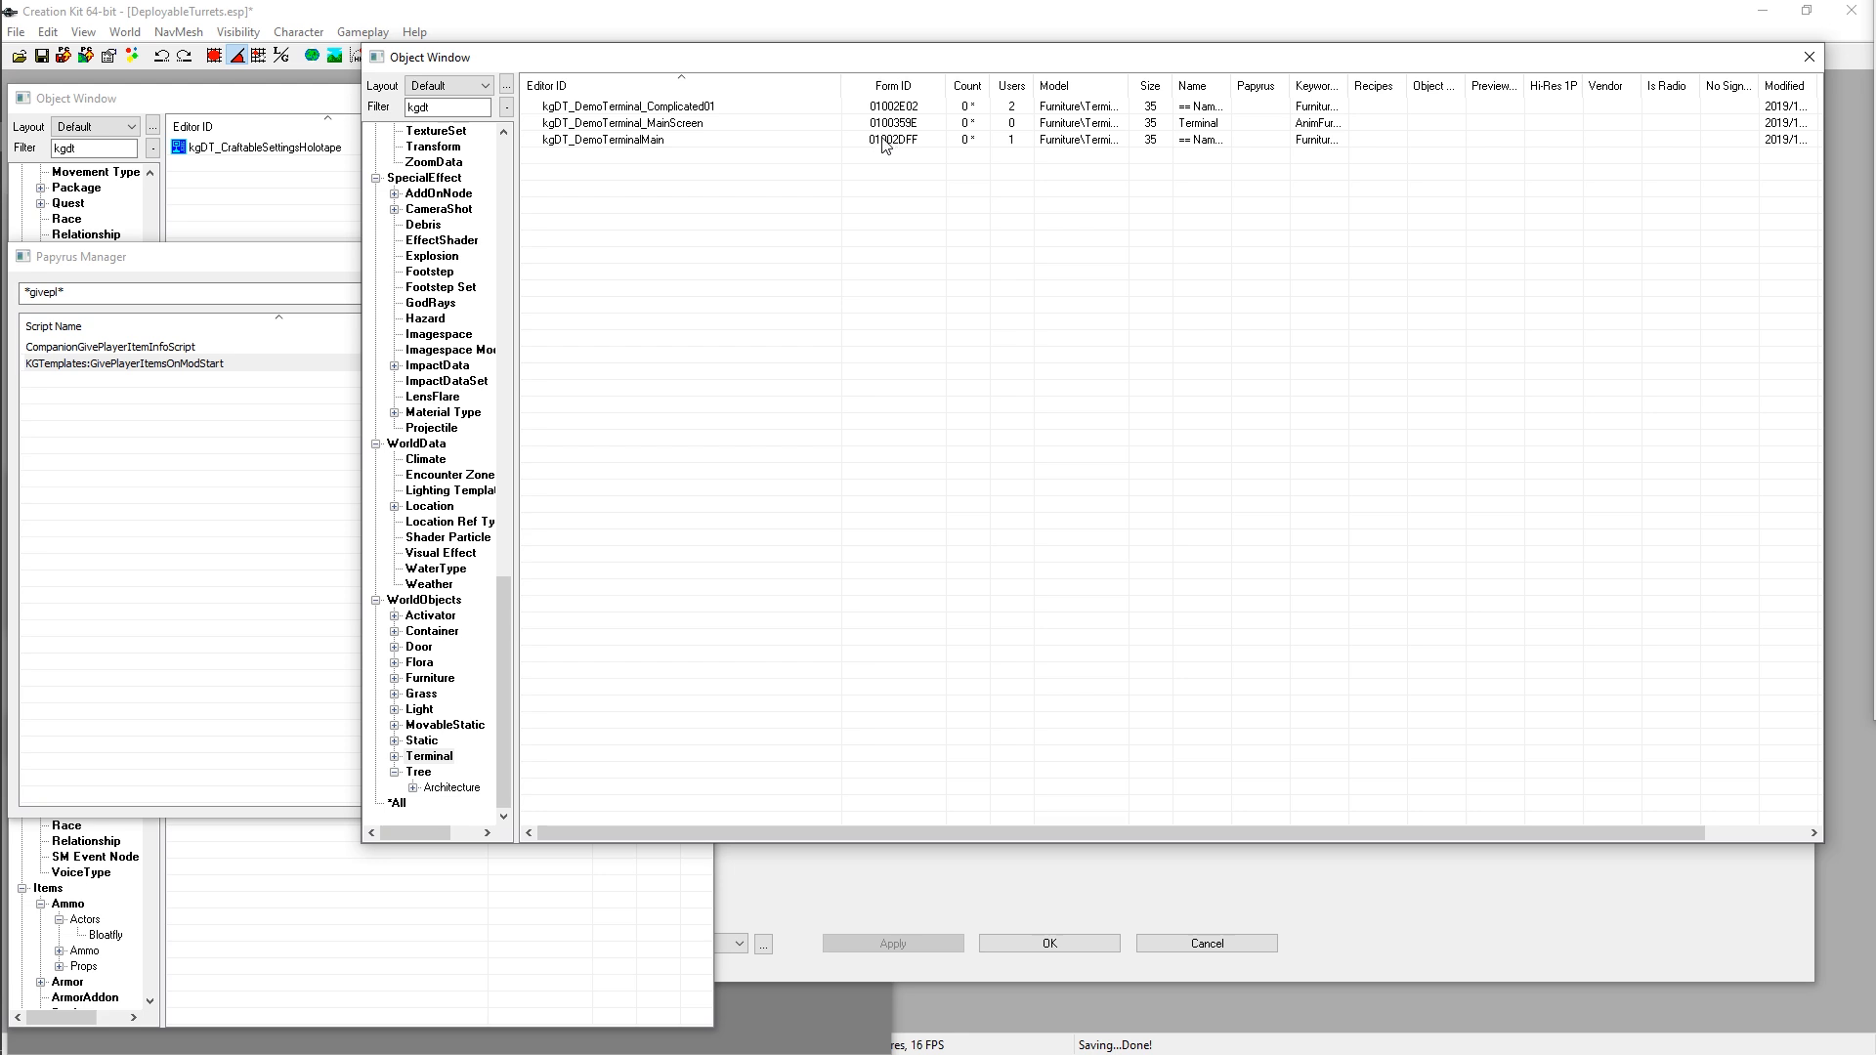
Step: Switch back to Notepad++ and examine the form ID argument 0x000A7FF4 of the GetFormFromFile call, including its leading digits
mouse_move(8, 606)
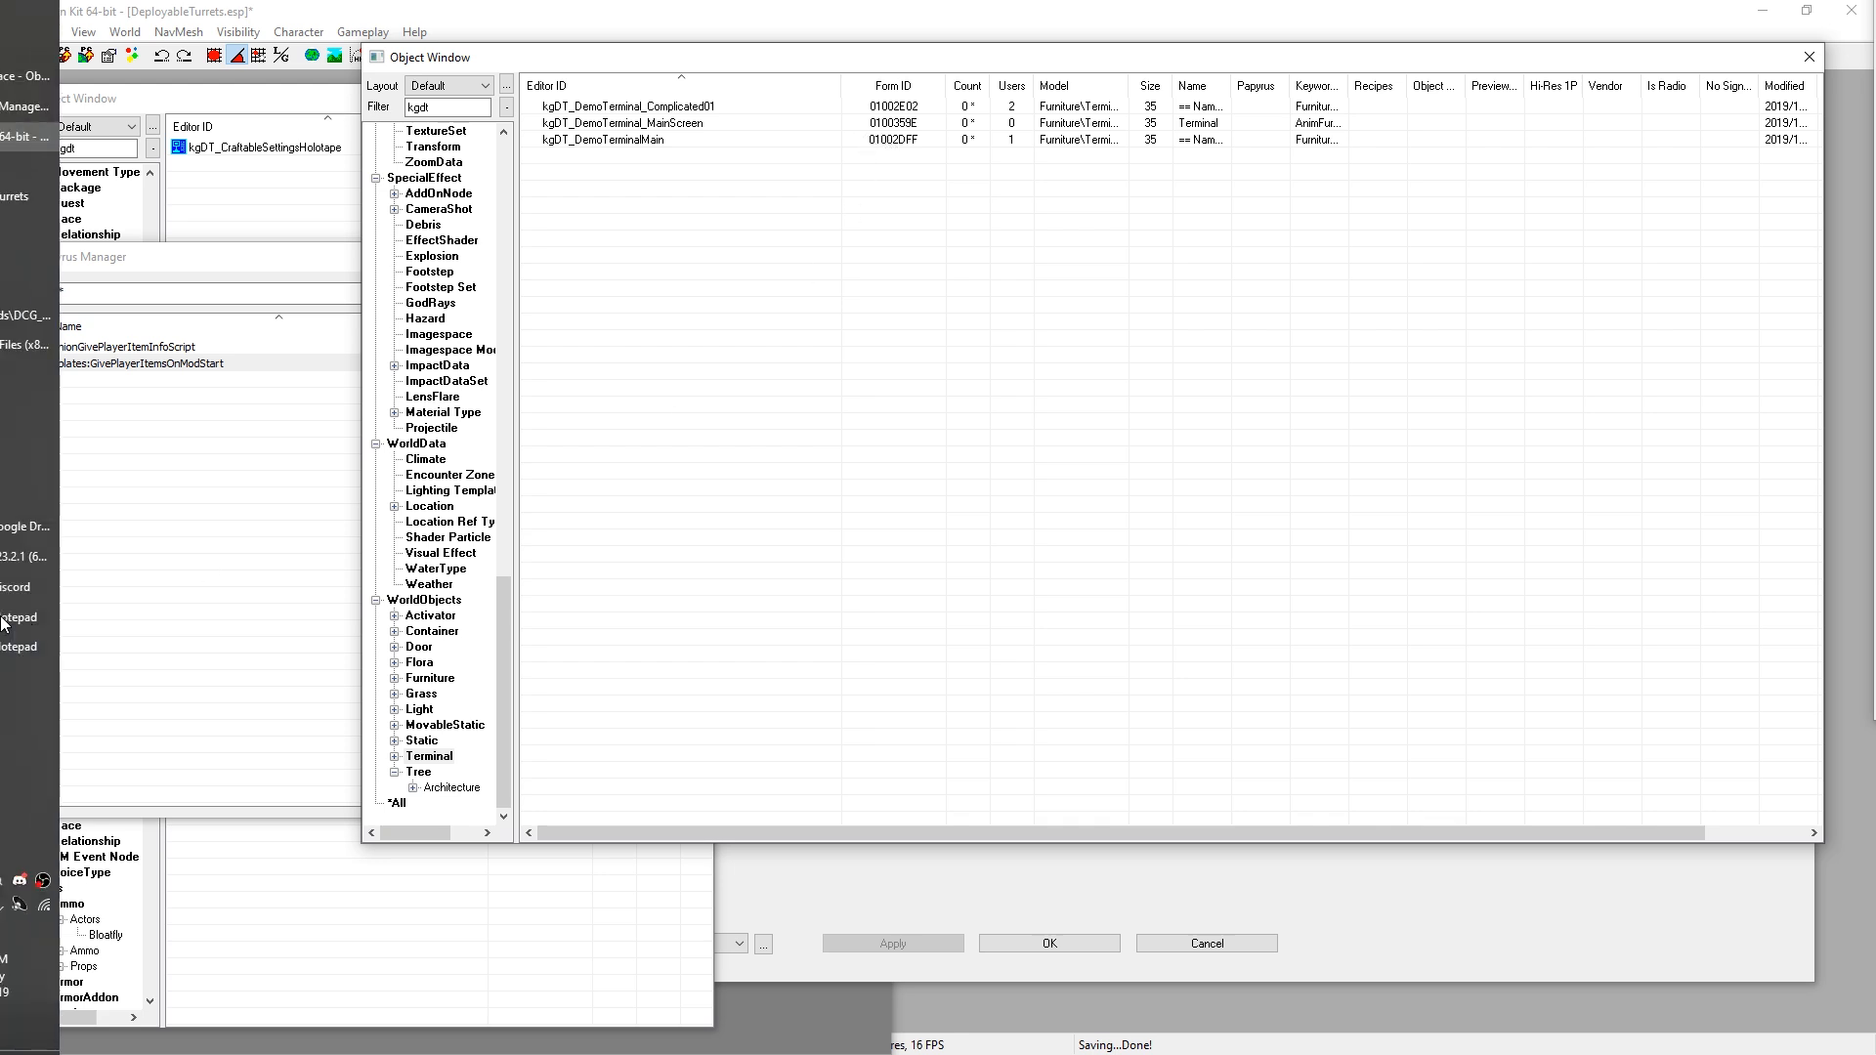
left_click(102, 346)
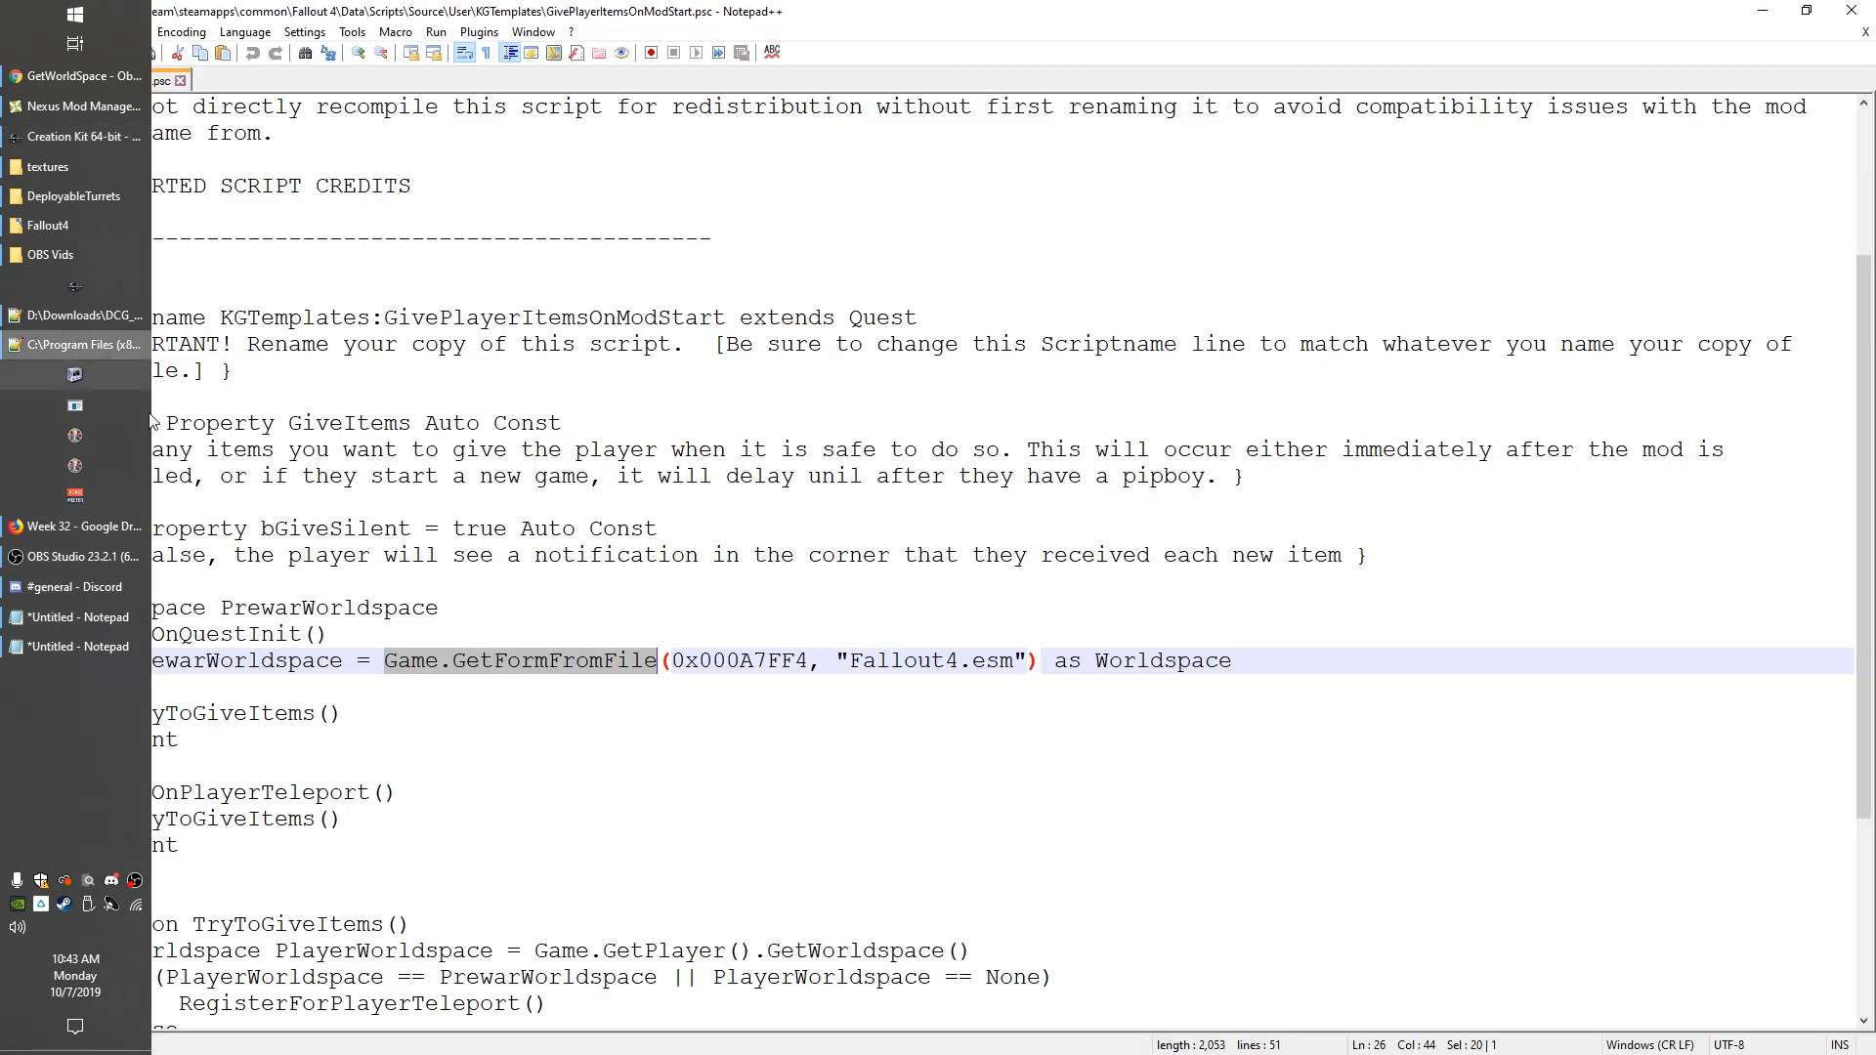
left_click(711, 688)
left_click(754, 663)
left_click(716, 687)
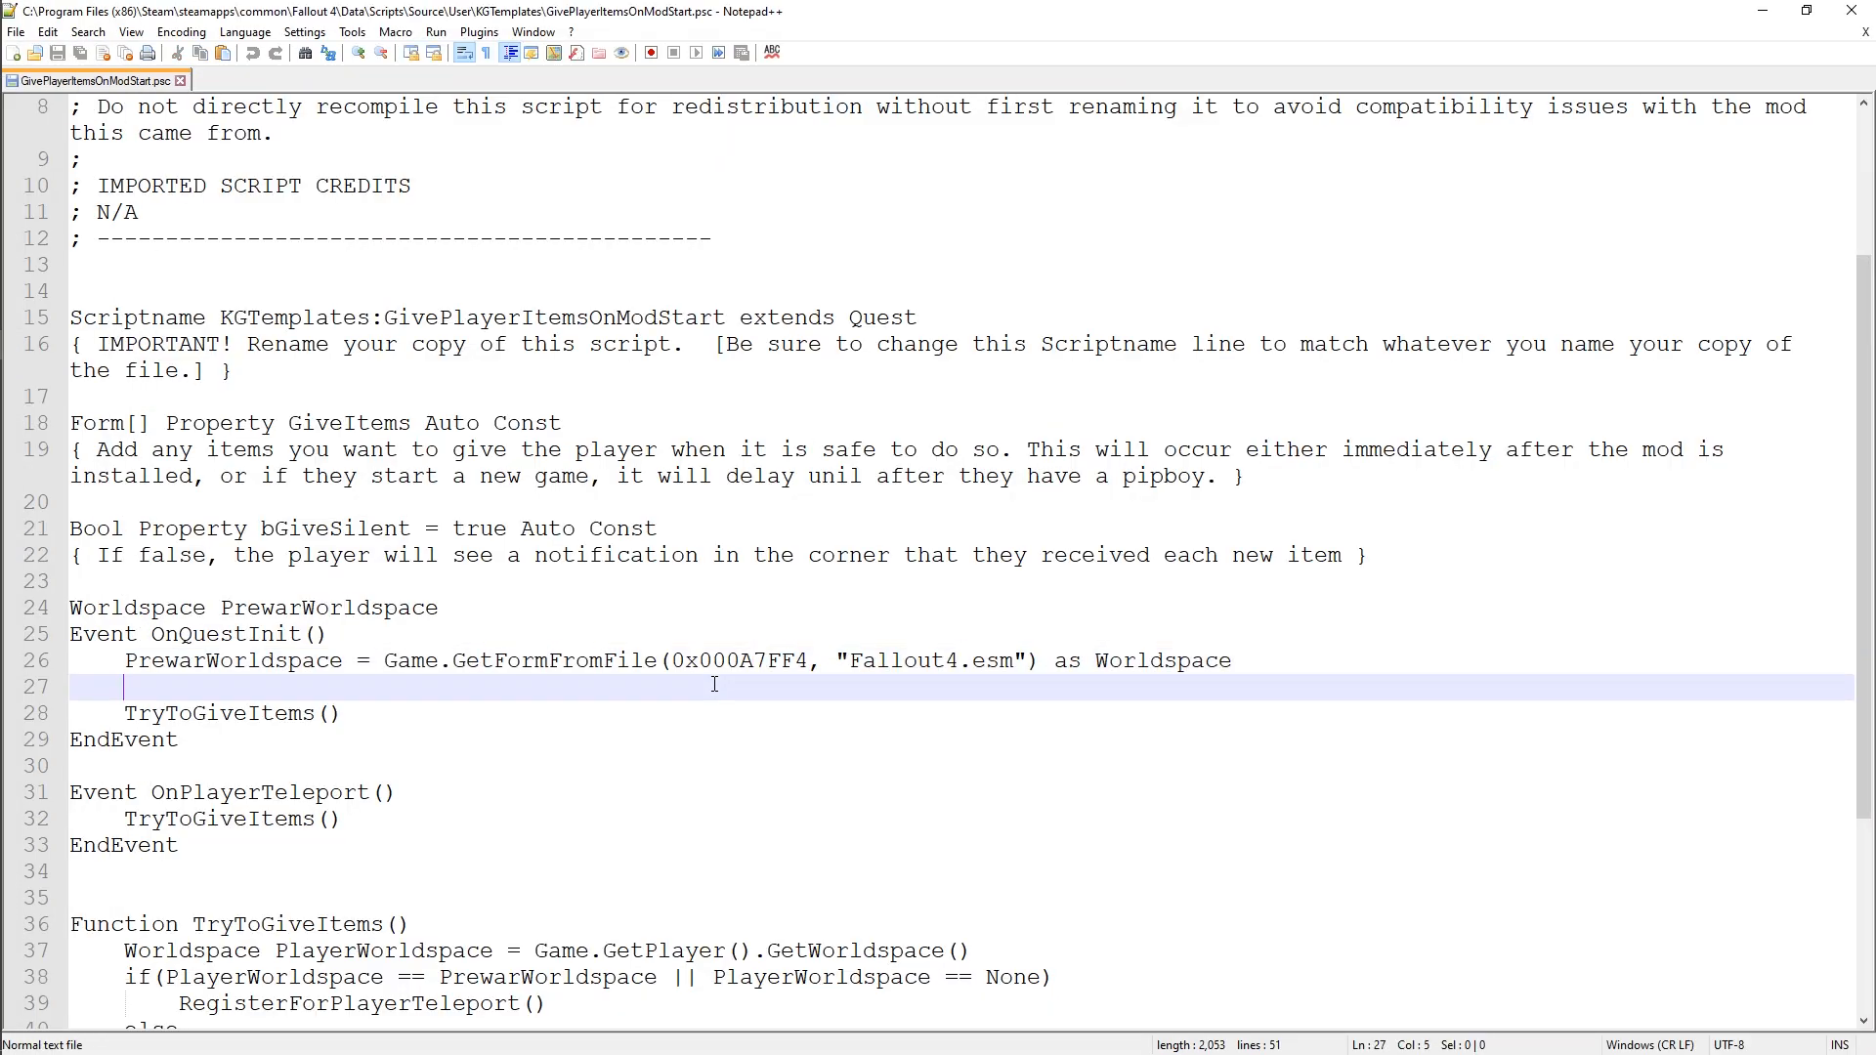
left_click(674, 661)
key("shift+Right")
key("shift+Right")
key("shift+Right")
key("shift+Right")
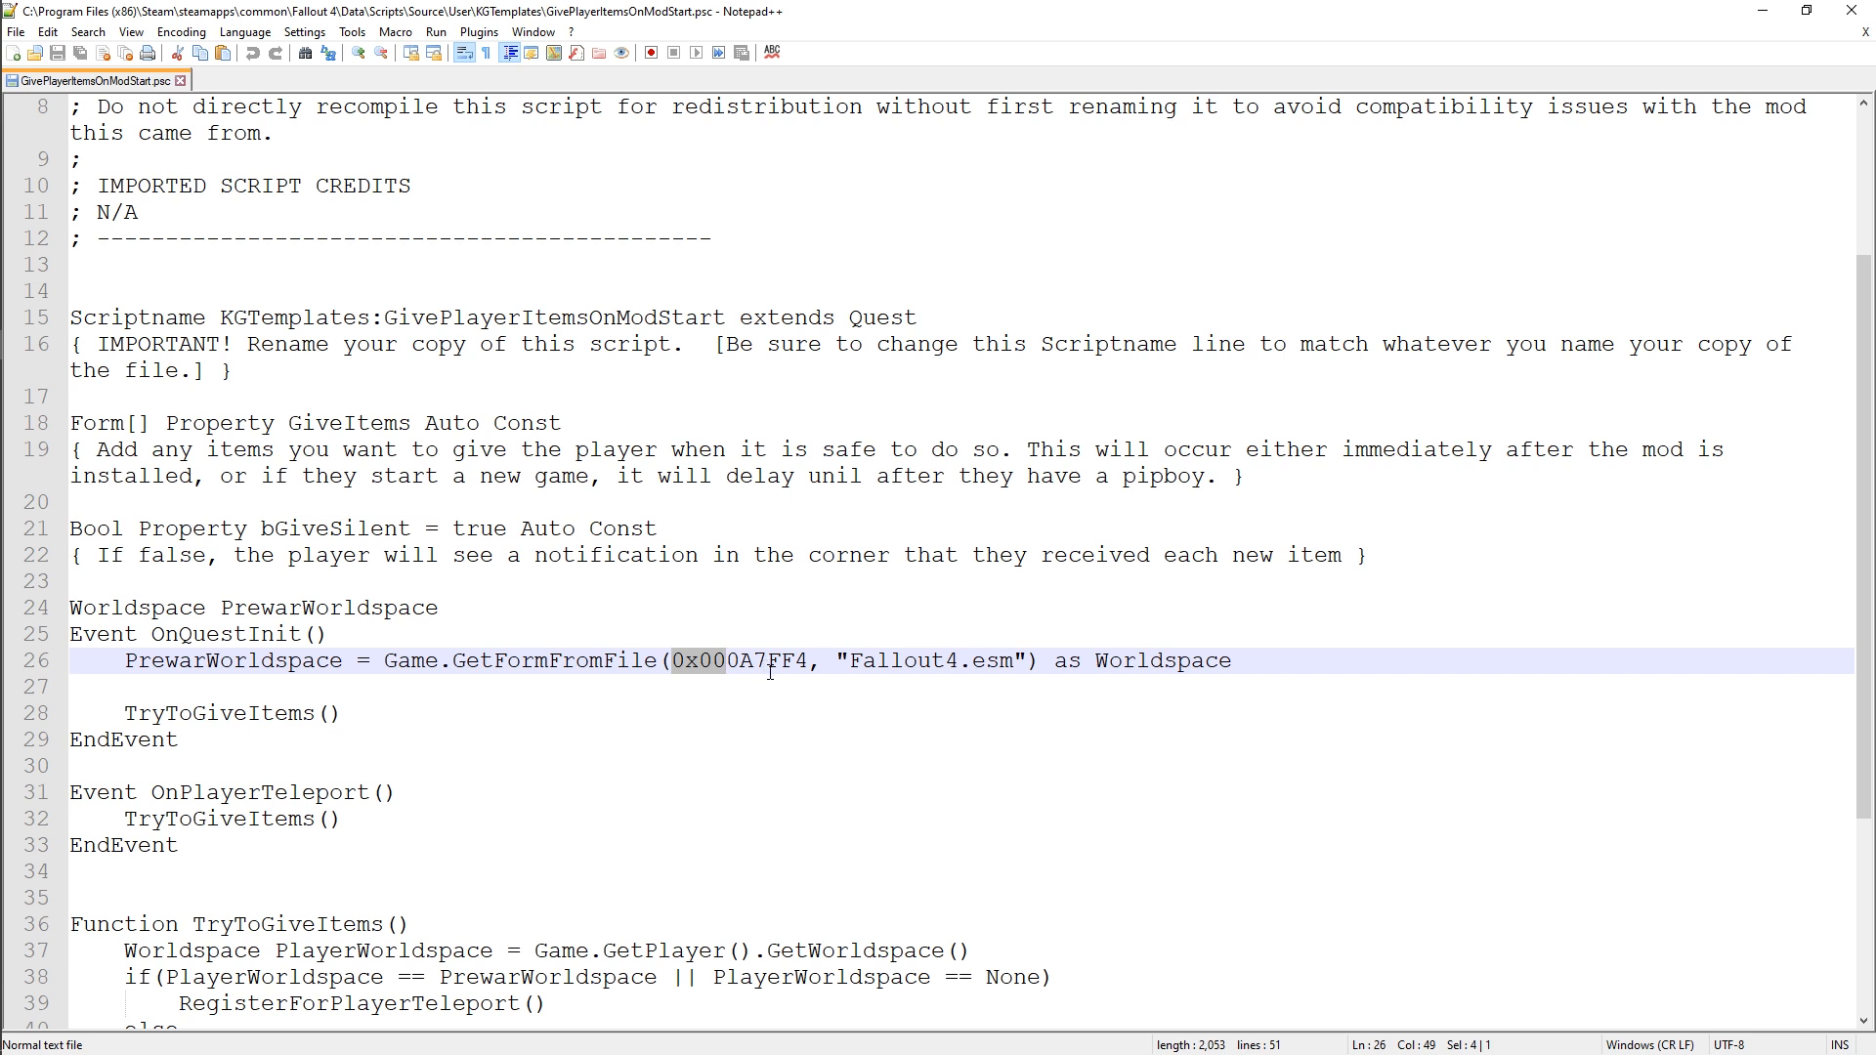
Step: Examine the "Fallout4.esm" argument, the "as Worldspace" cast and the complete PrewarWorldspace assignment
left_click_drag(835, 660, 1026, 660)
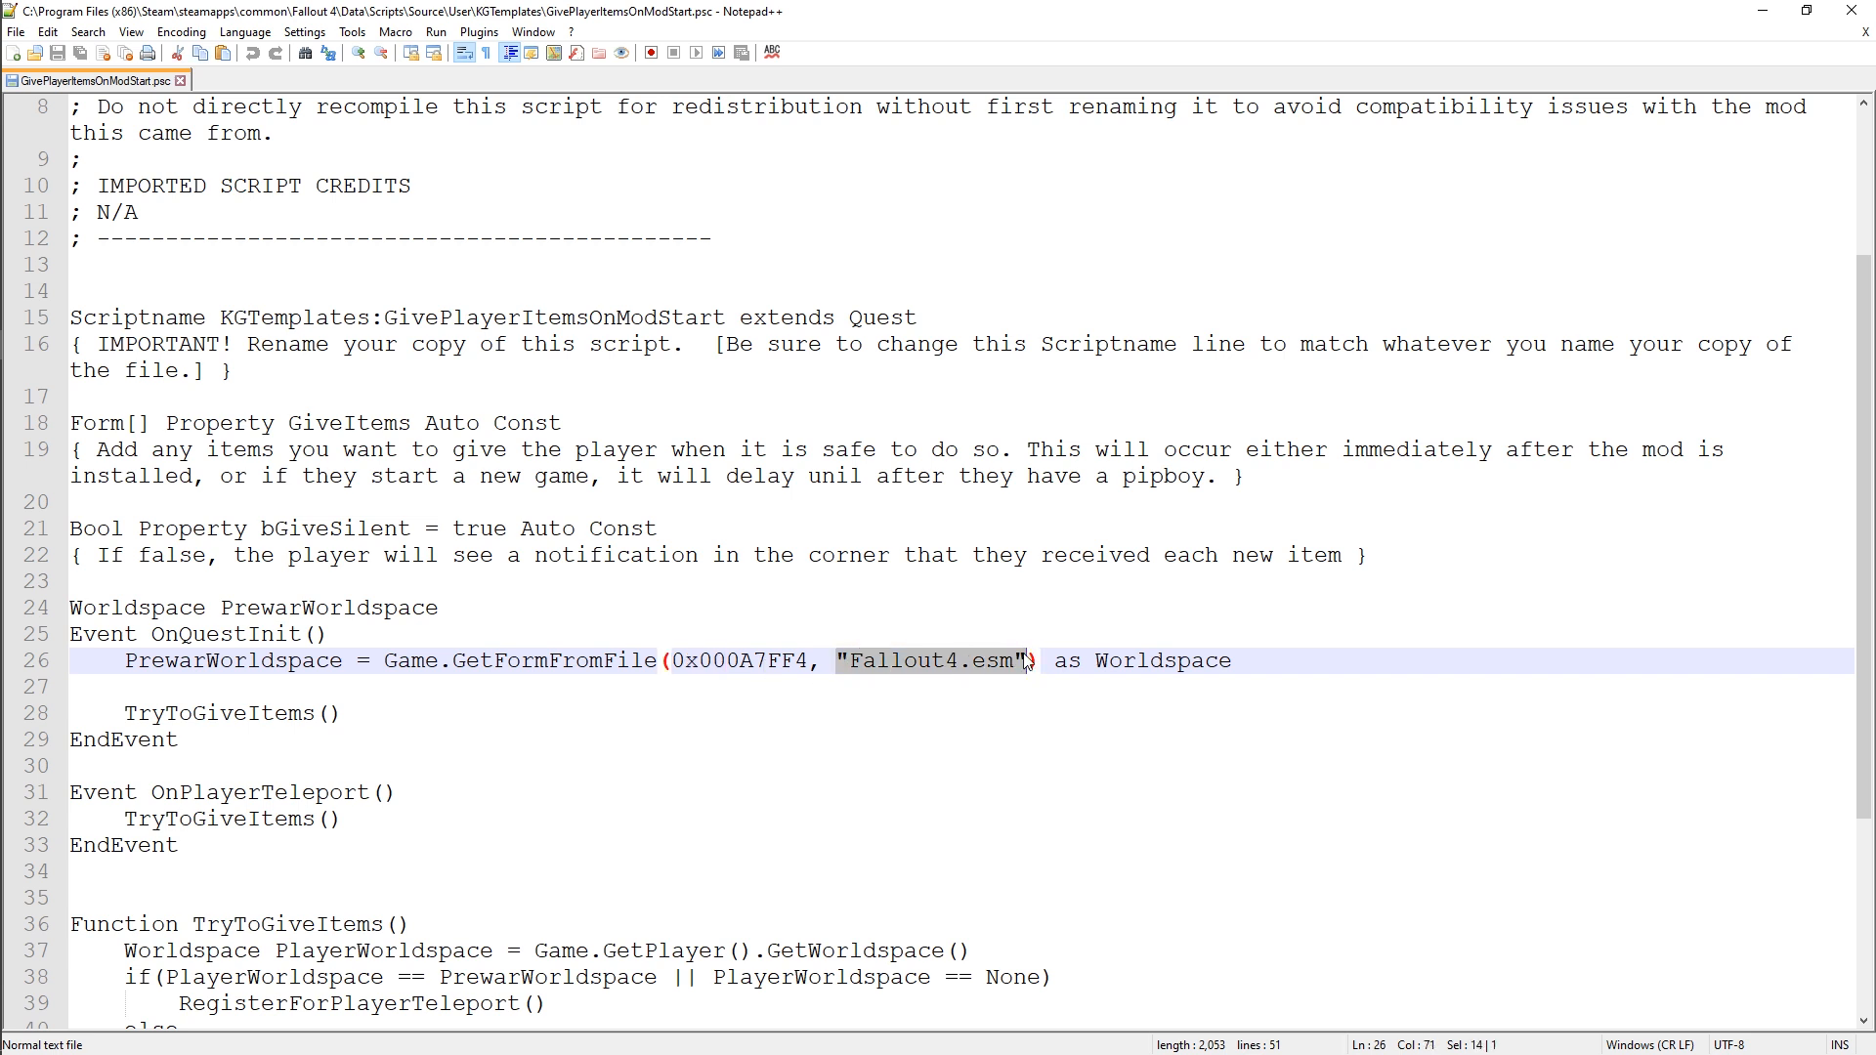
left_click(1036, 665)
mouse_move(1041, 664)
left_mouse_down()
mouse_move(1257, 678)
mouse_move(1039, 664)
left_mouse_up()
left_click(1270, 672)
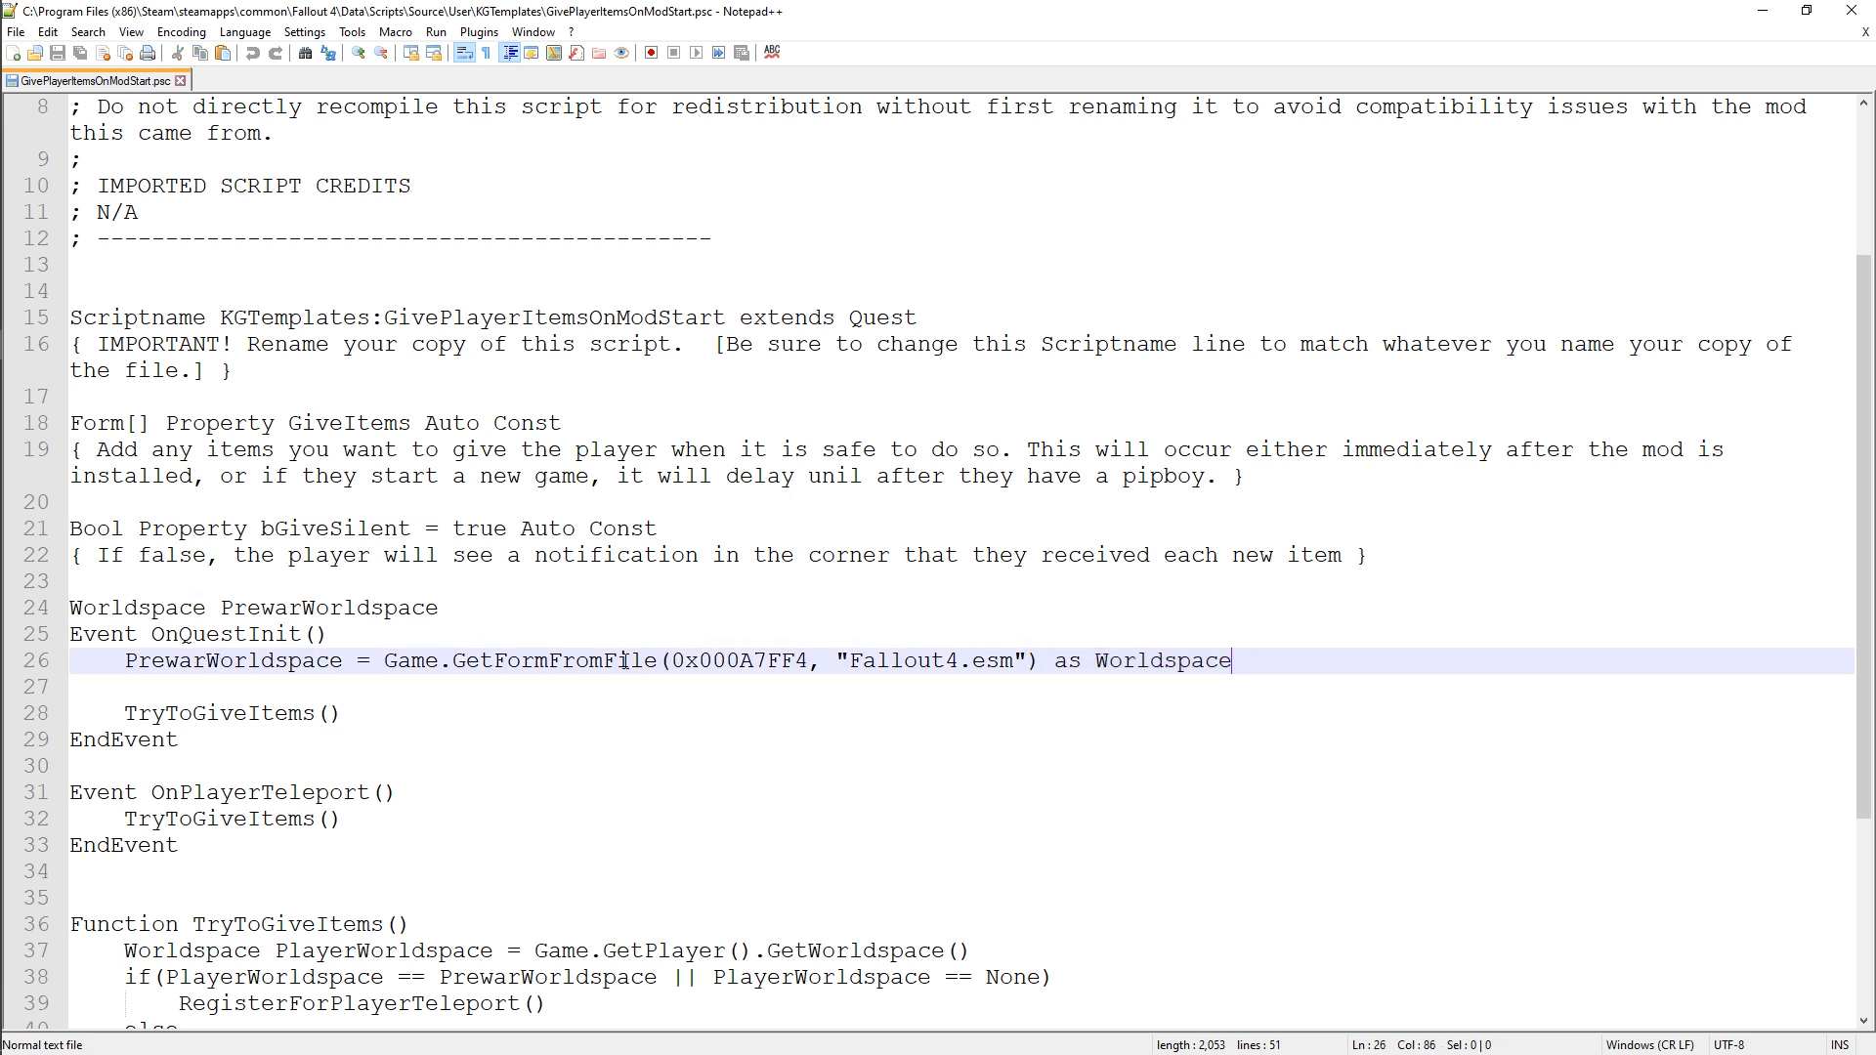
left_click_drag(1043, 662, 1272, 670)
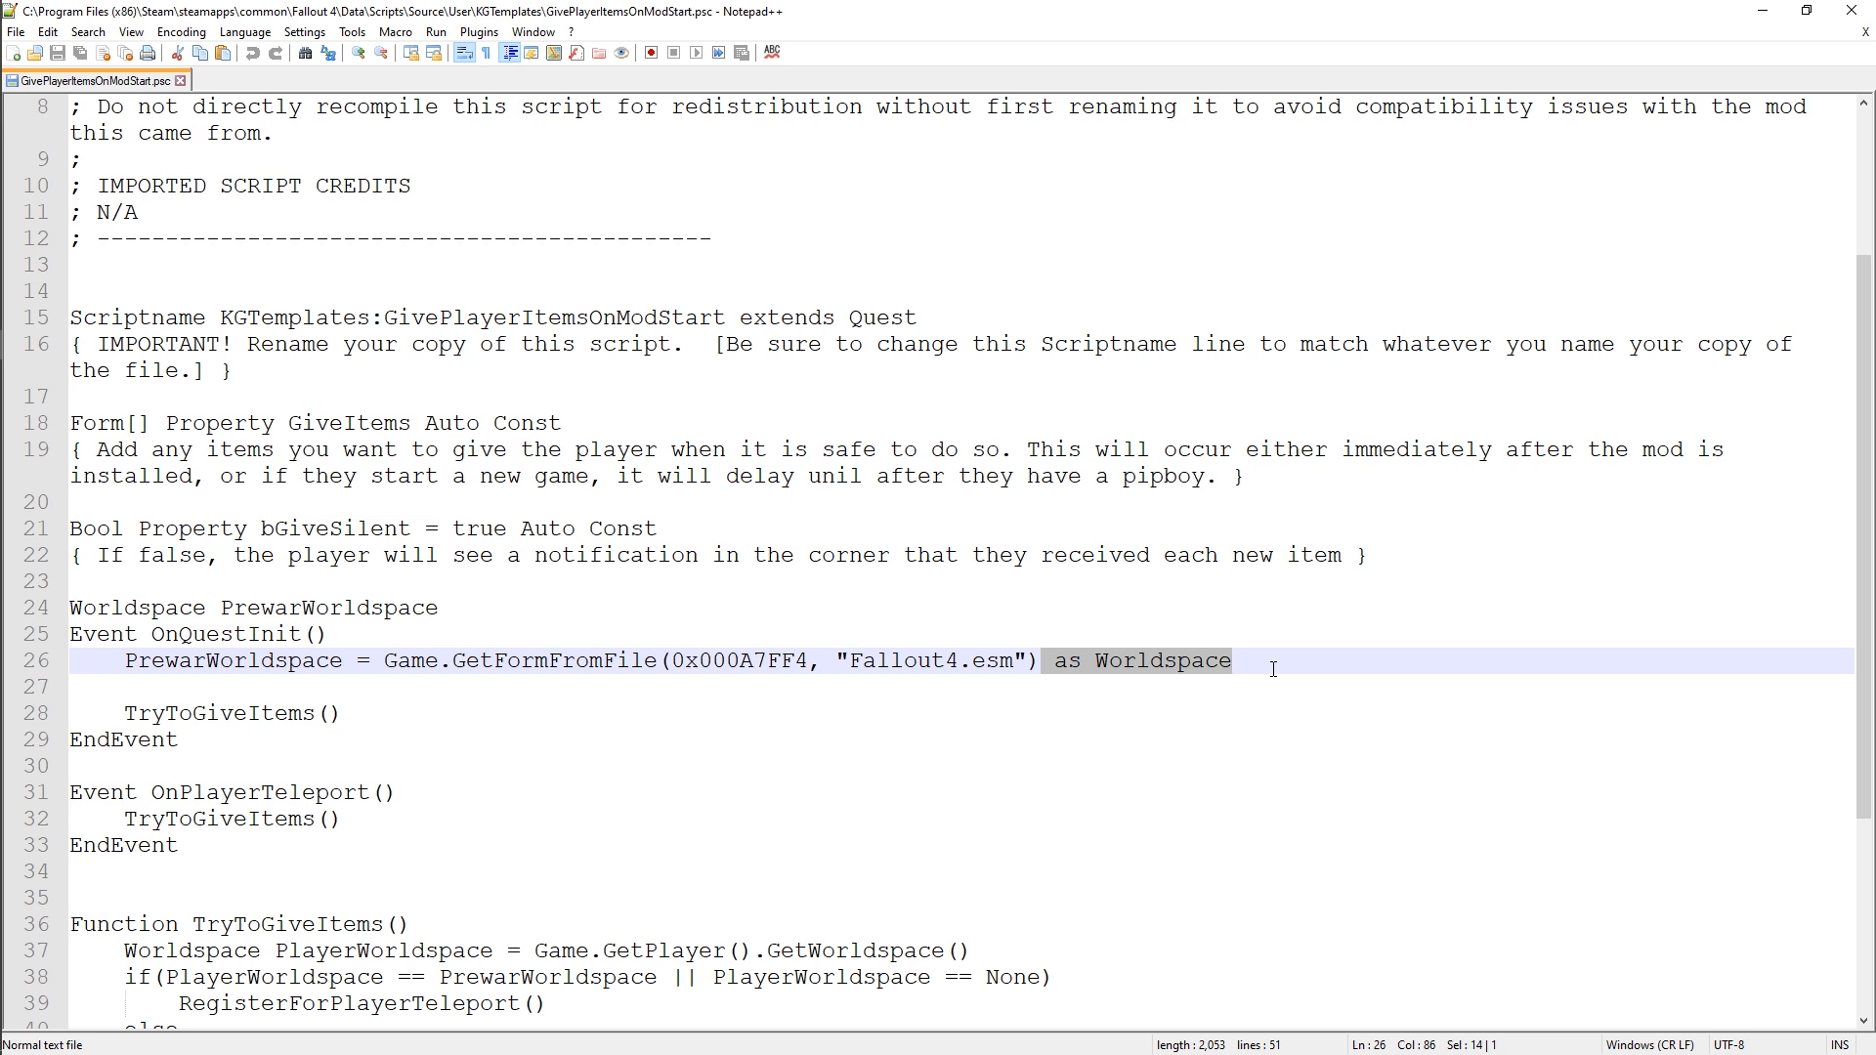
left_click(205, 667)
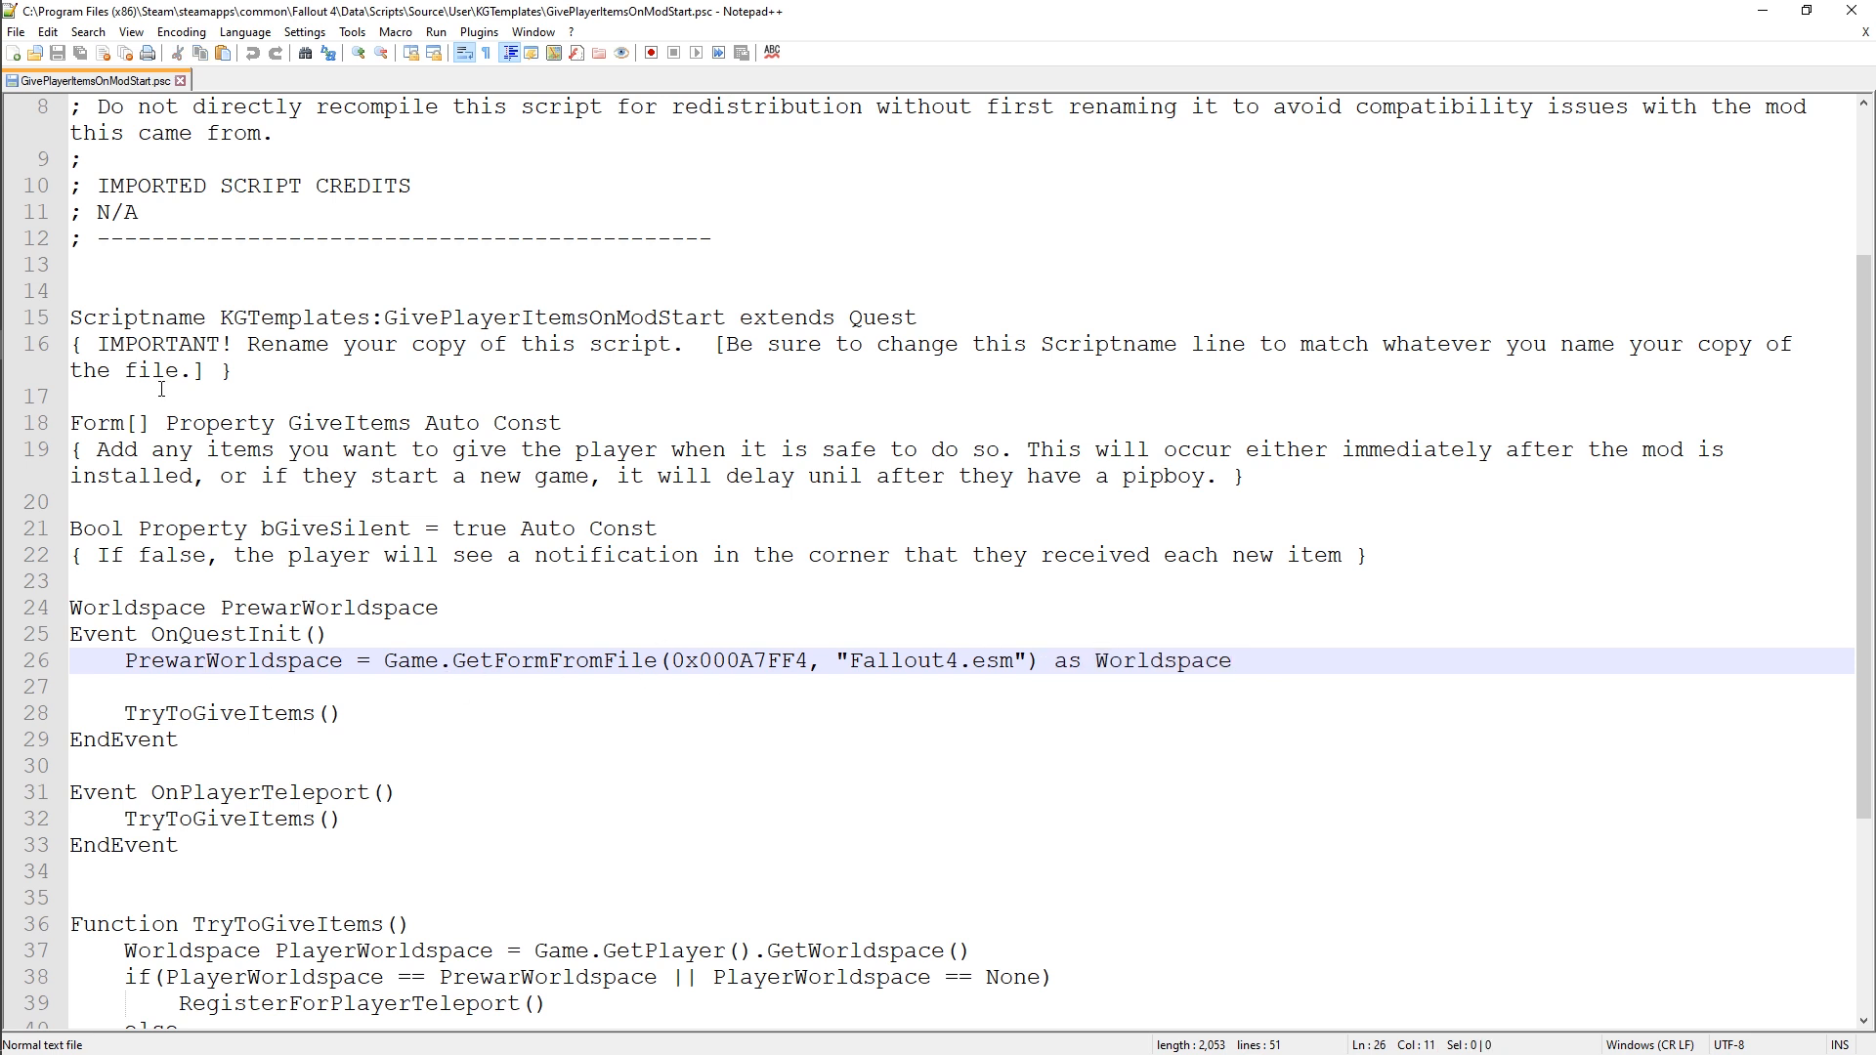
left_click_drag(1260, 664, 116, 657)
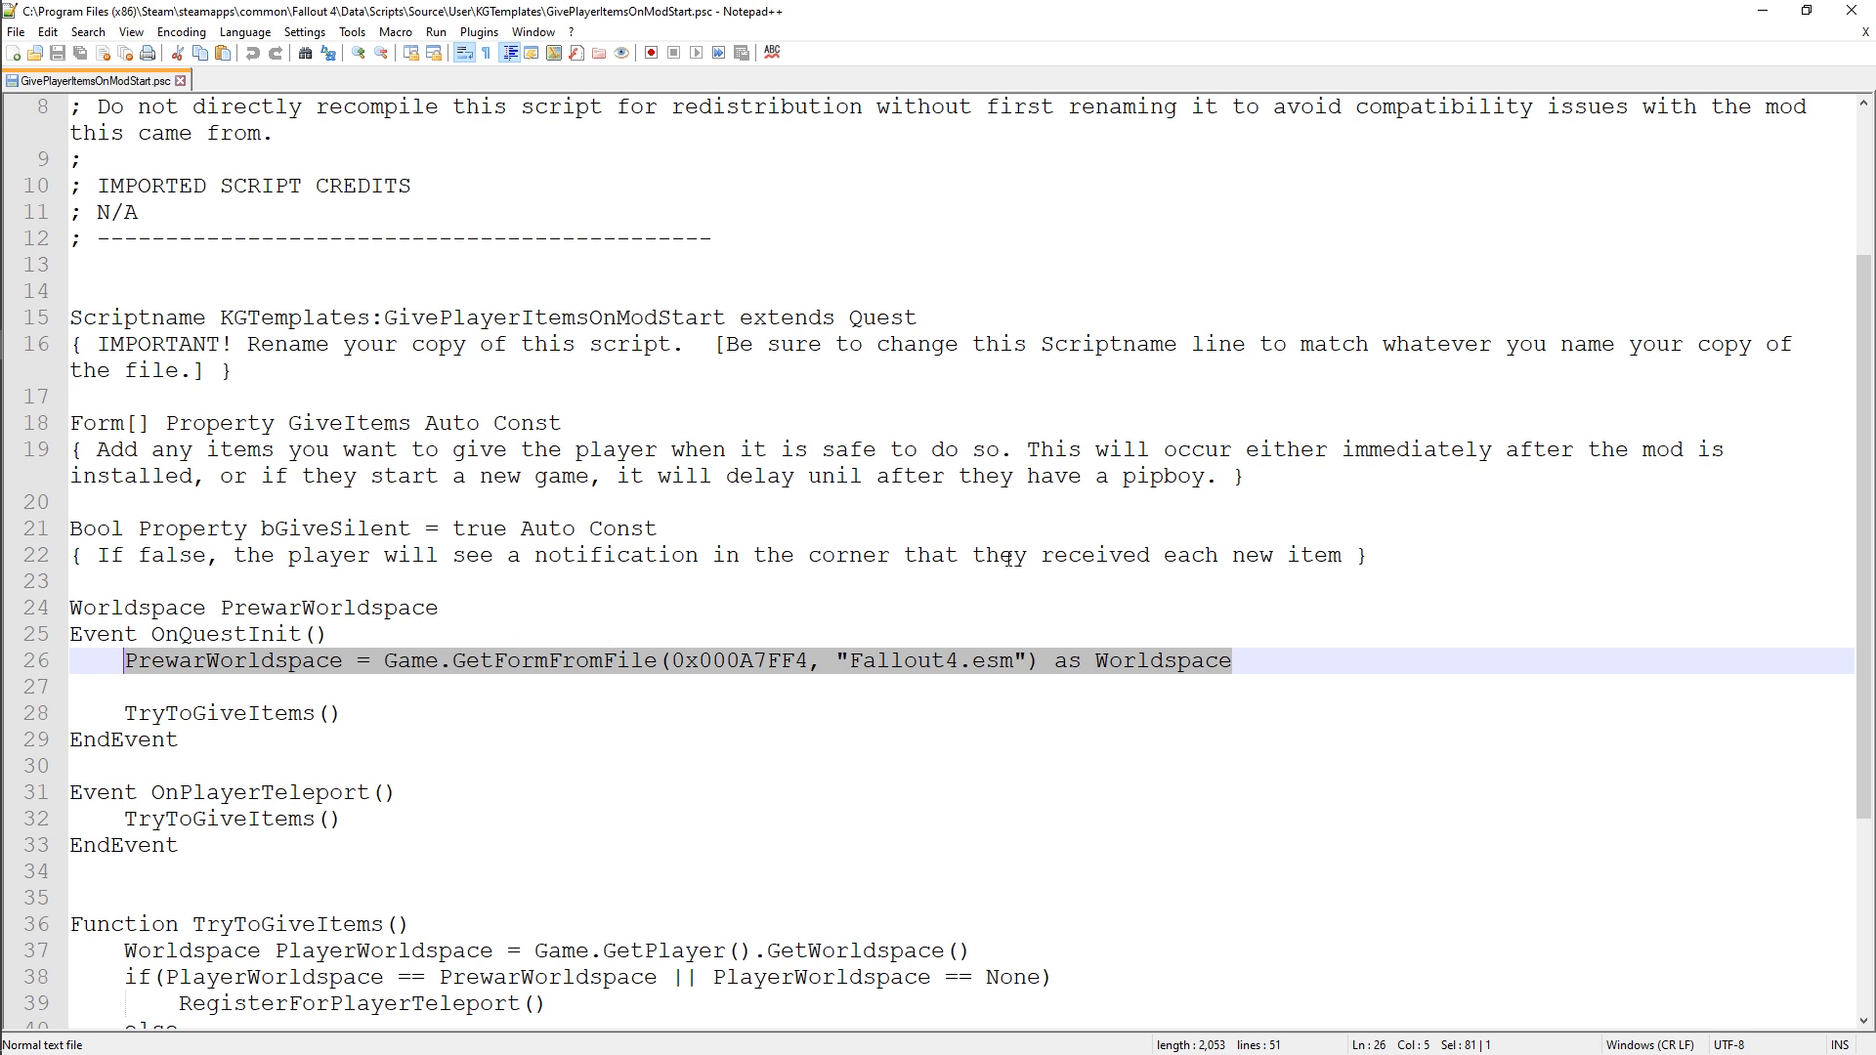
Step: Examine the TryToGiveItems call in OnQuestInit and the OnPlayerTeleport event that follows it
scroll(531, 725, "down", 1)
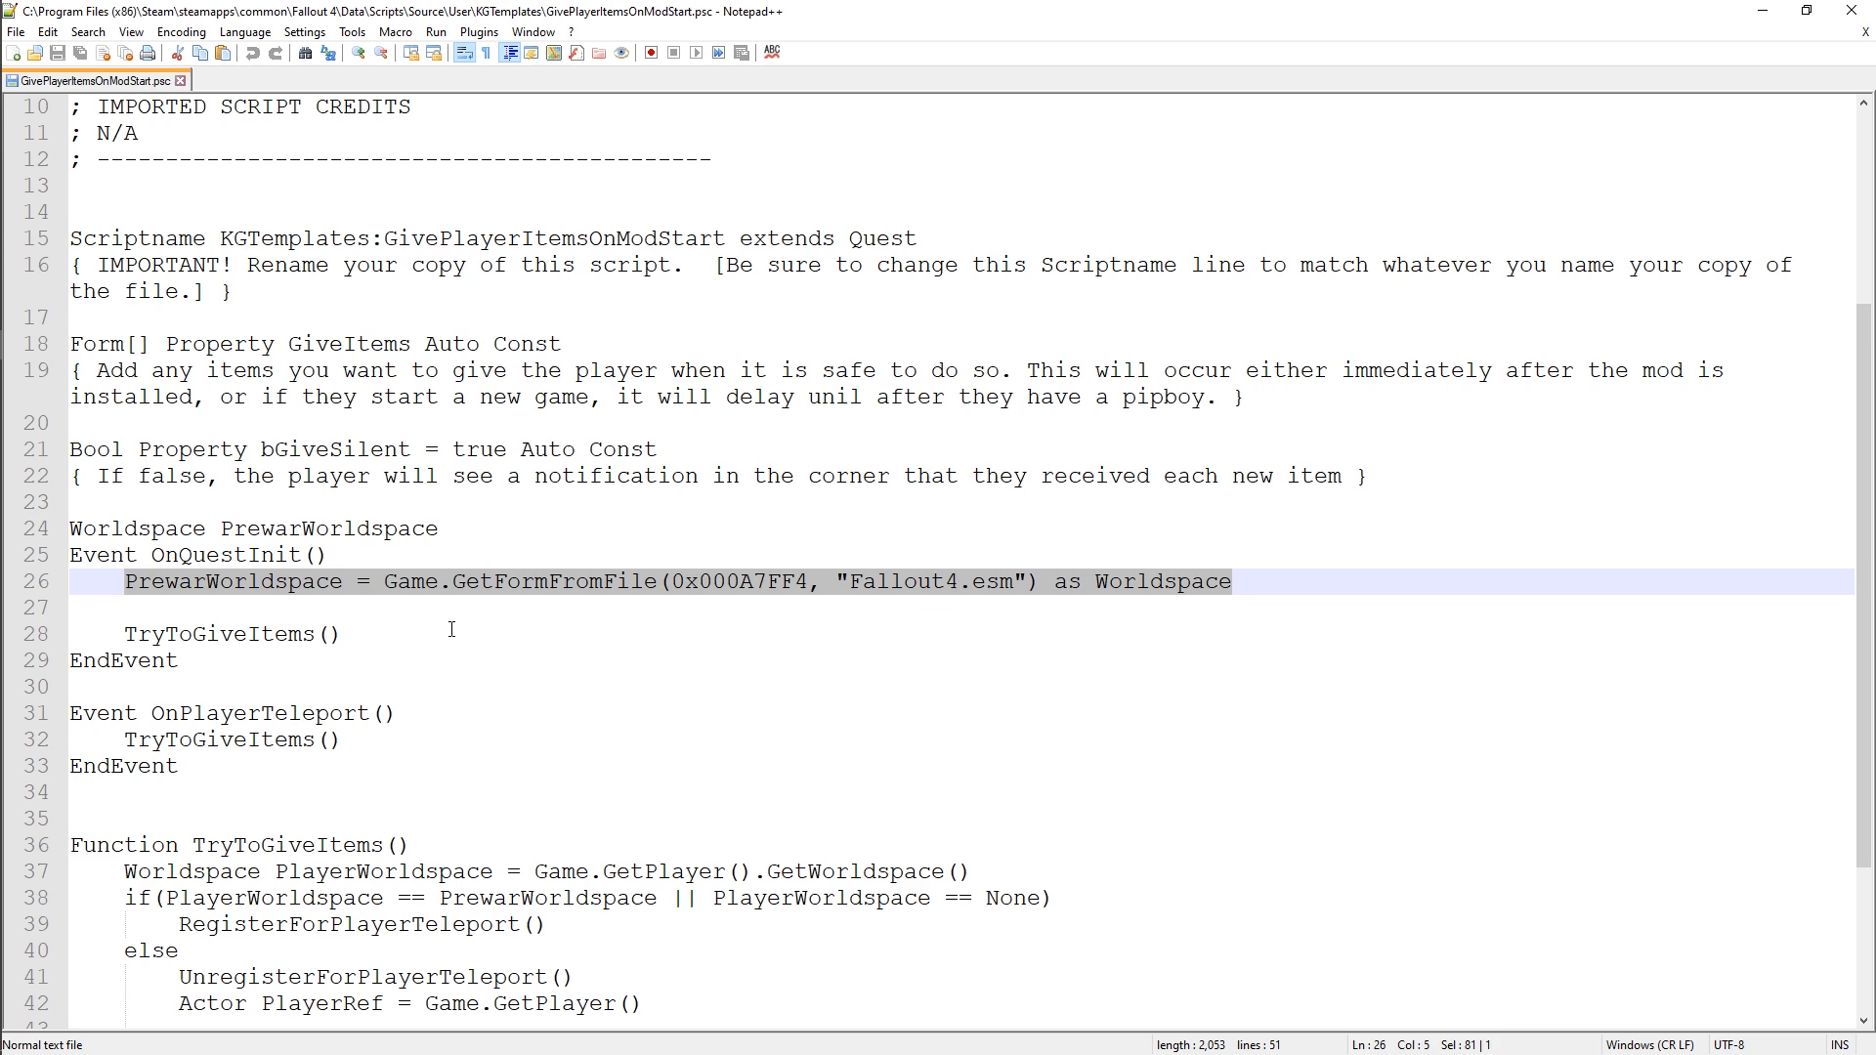
scroll(550, 745, "down", 1)
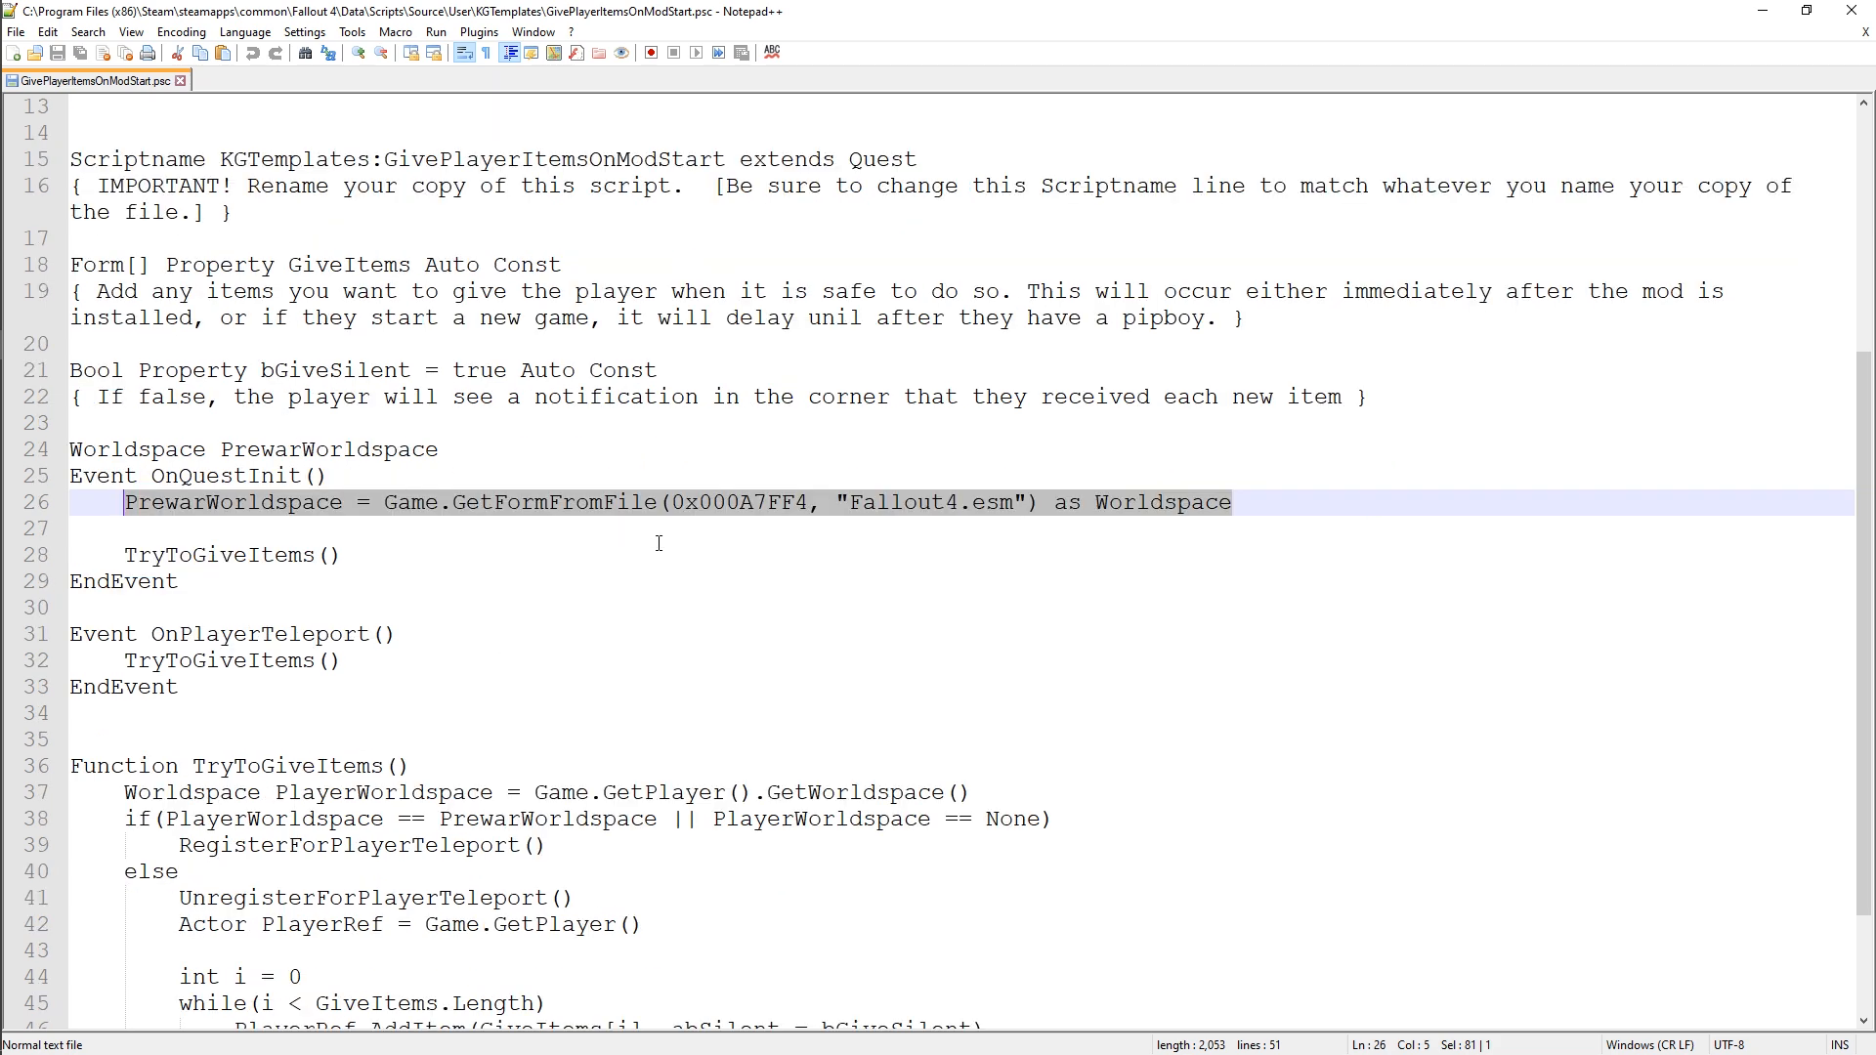
scroll(659, 543, "down", 1)
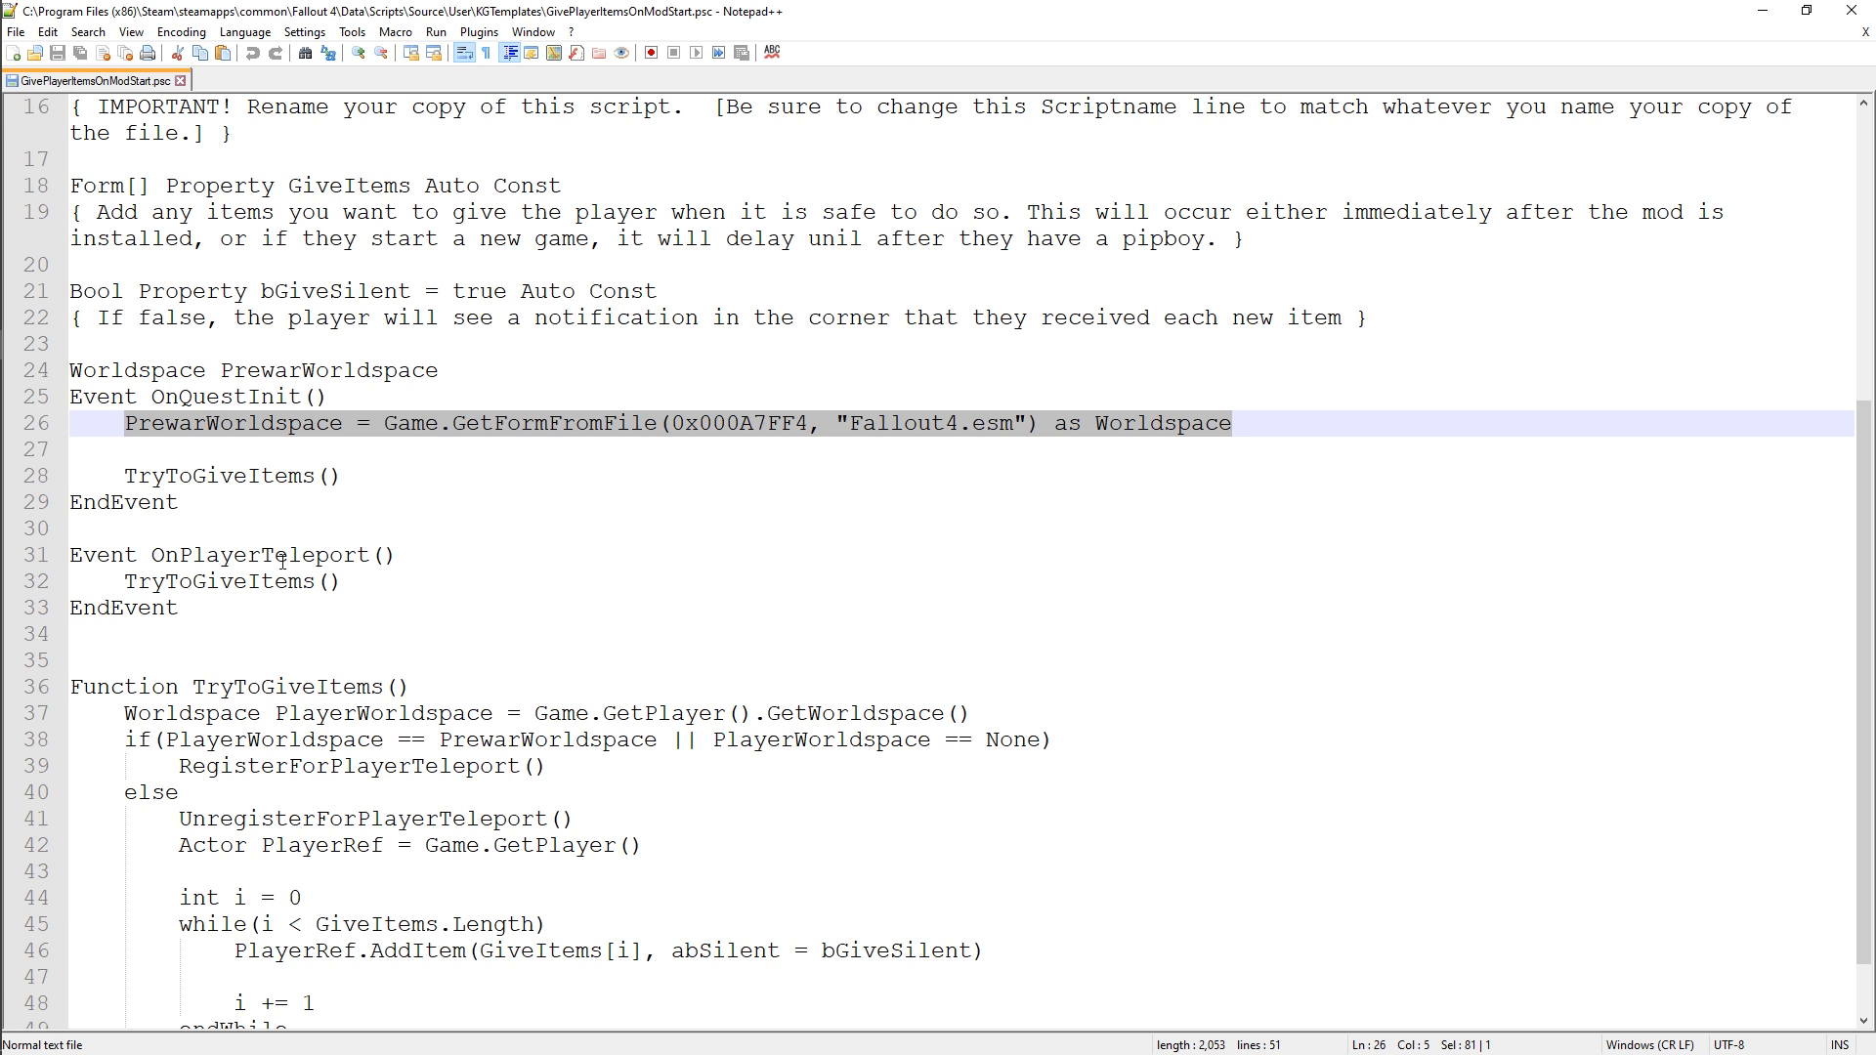
double_click(207, 476)
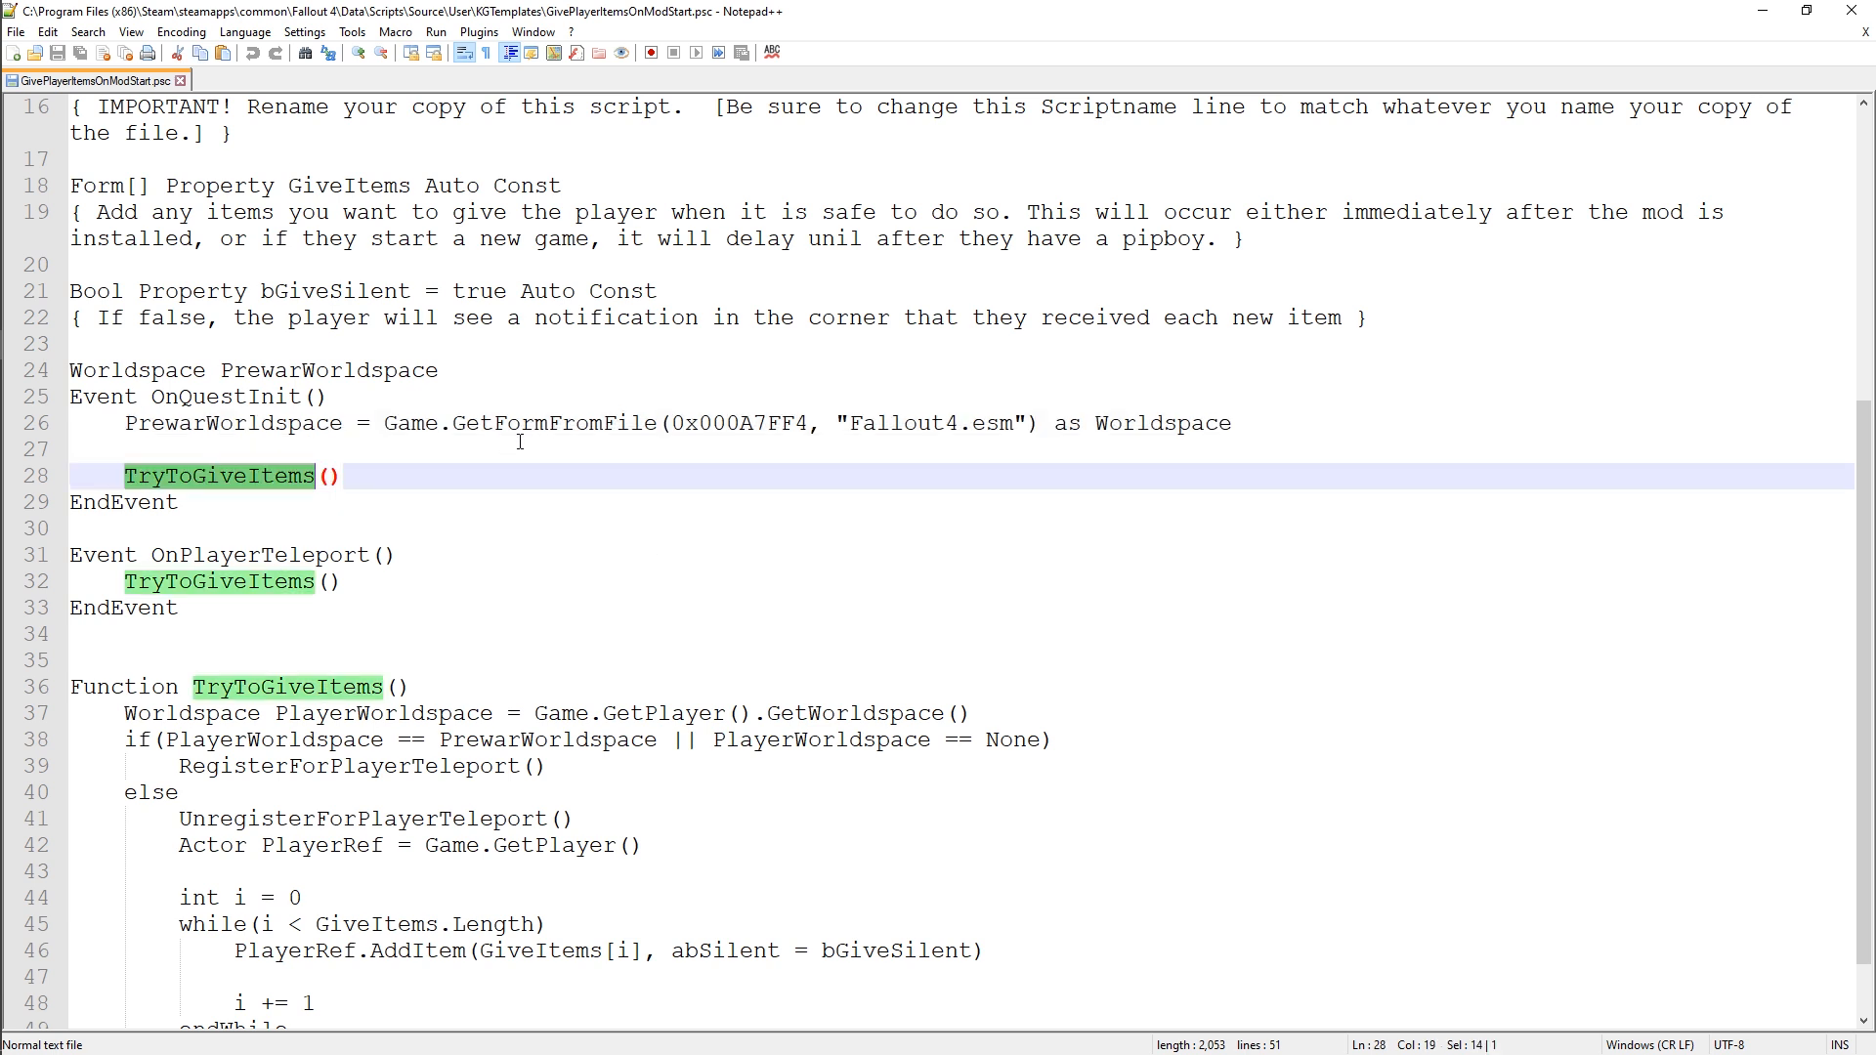
left_click_drag(403, 557, 61, 557)
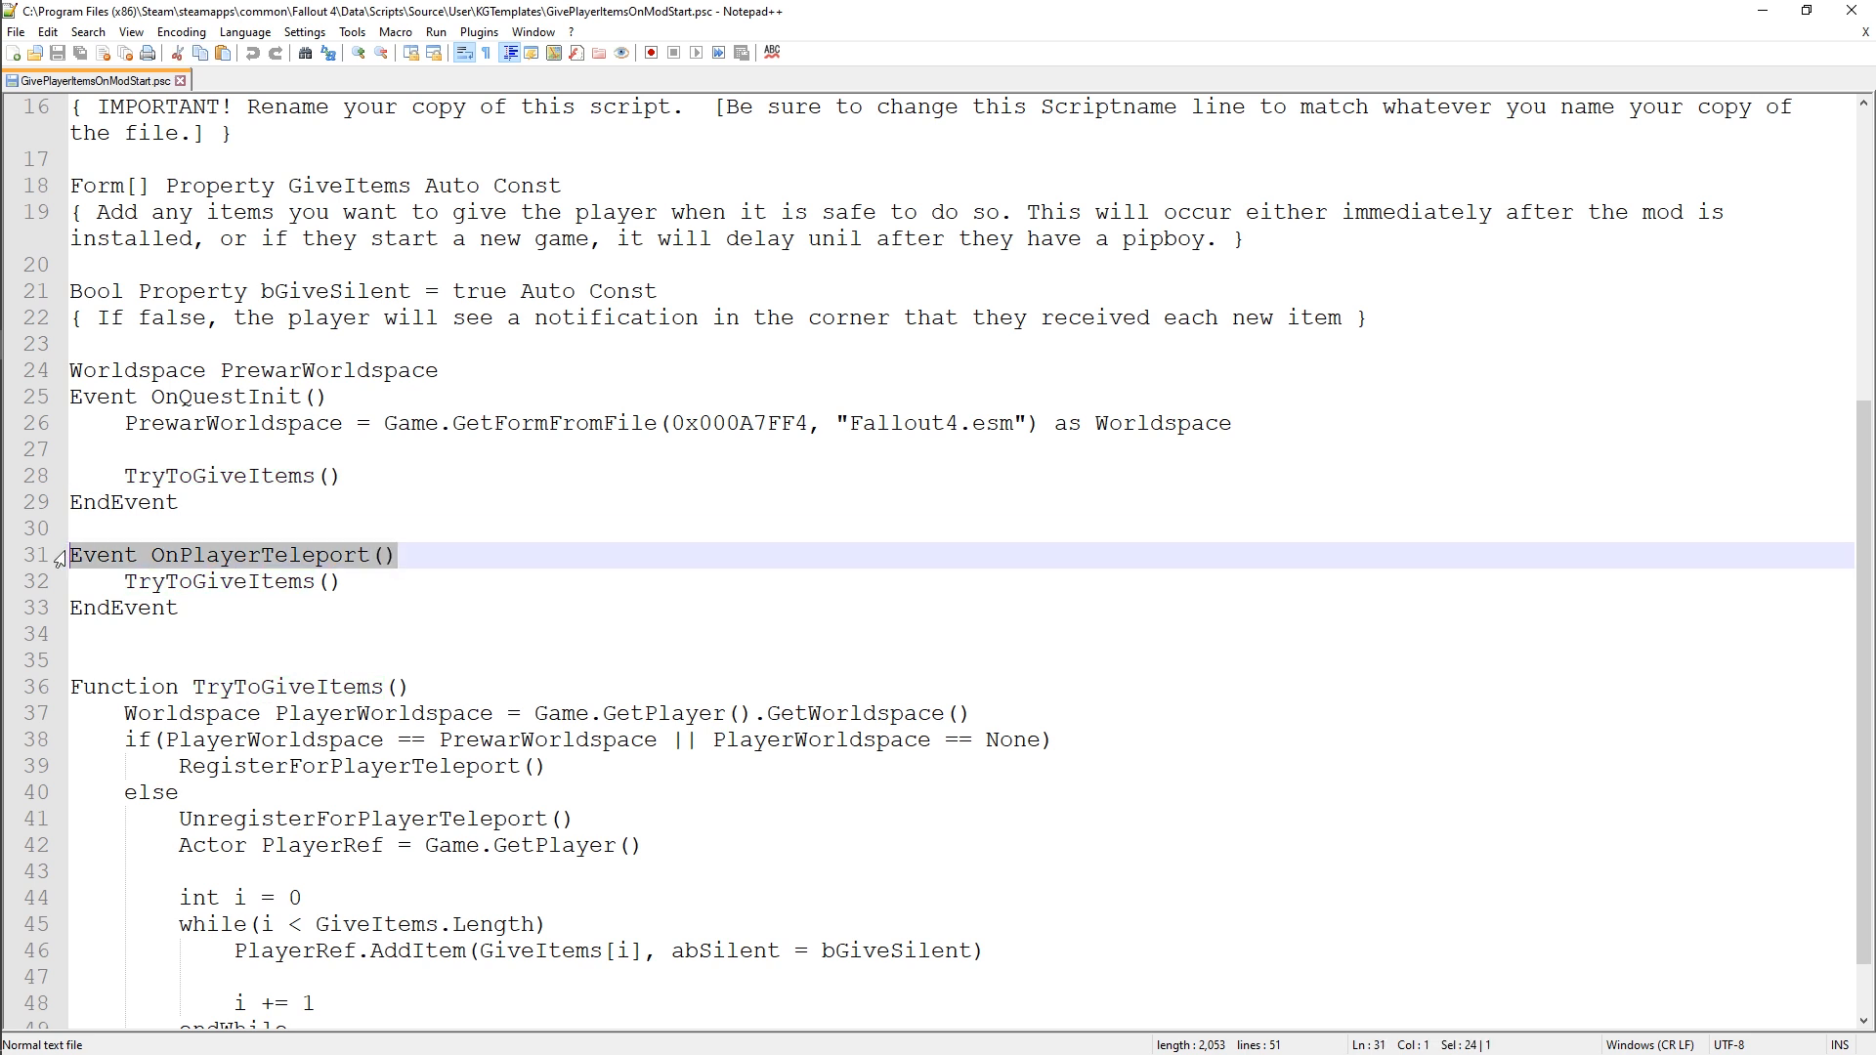
left_click(464, 566)
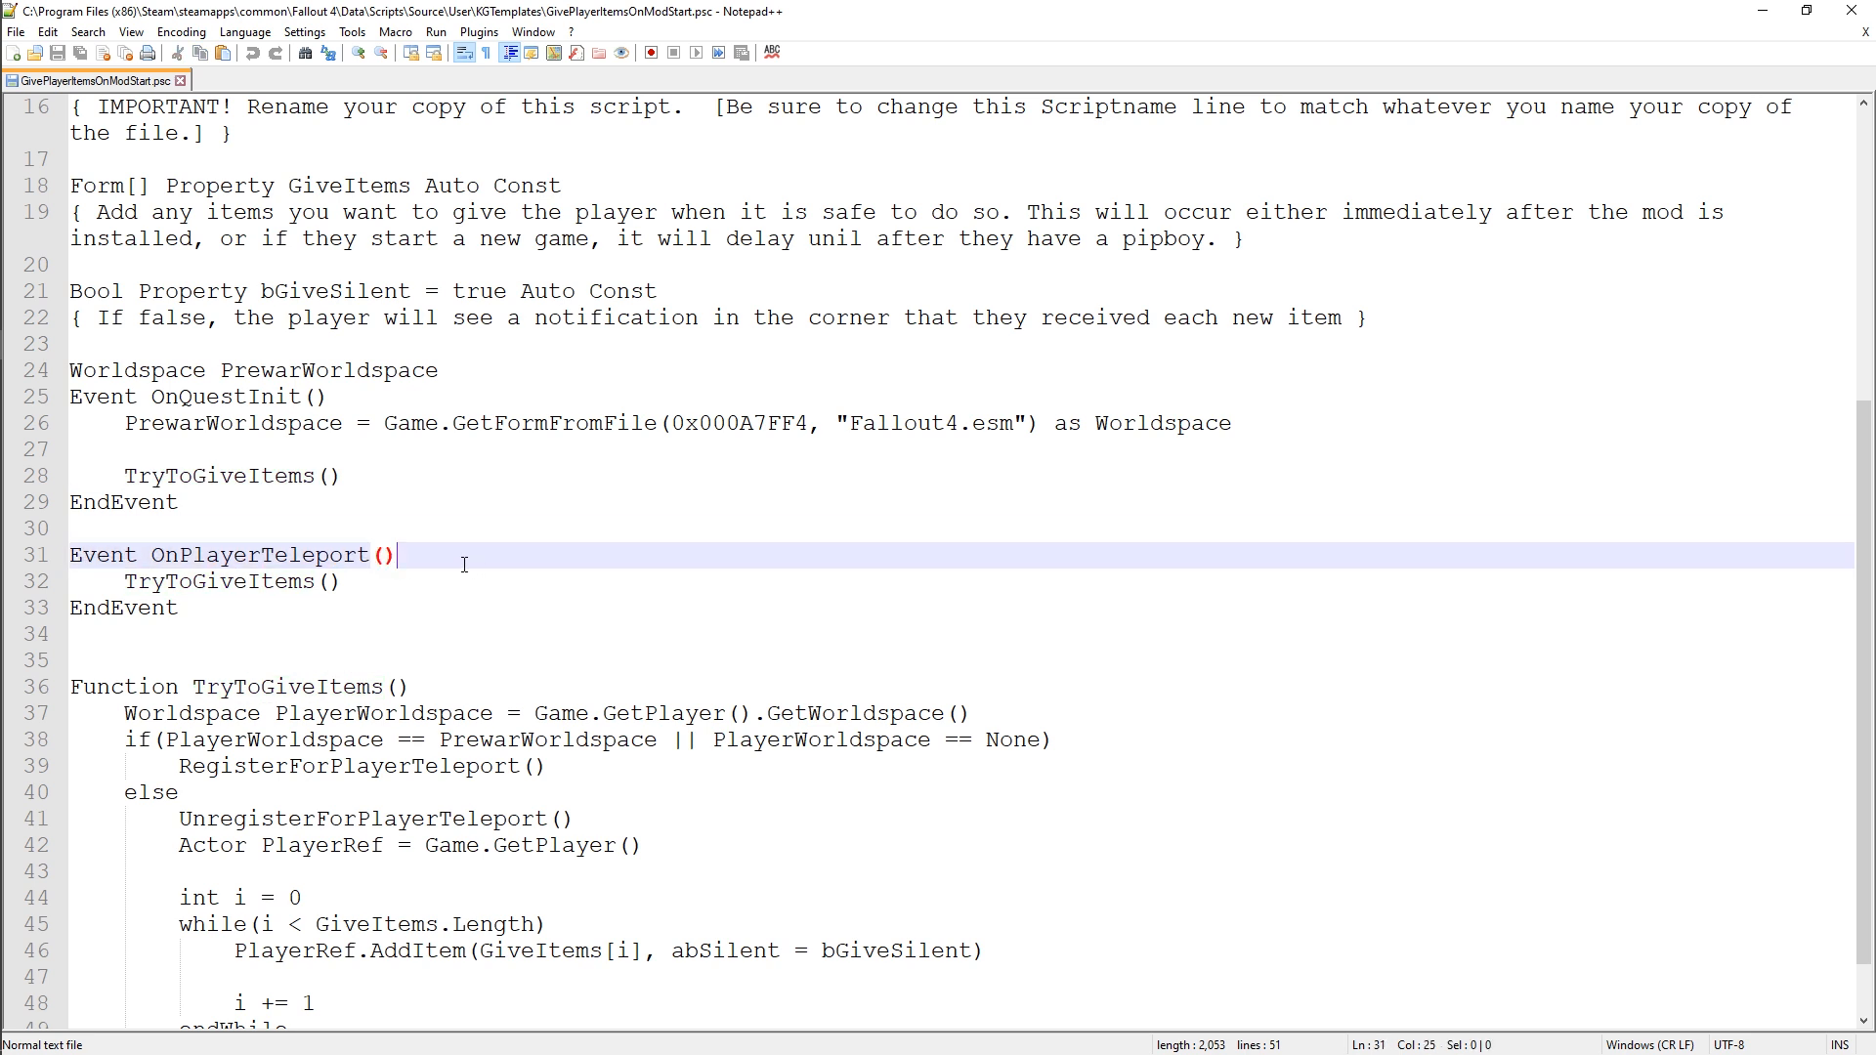
triple_click(203, 559)
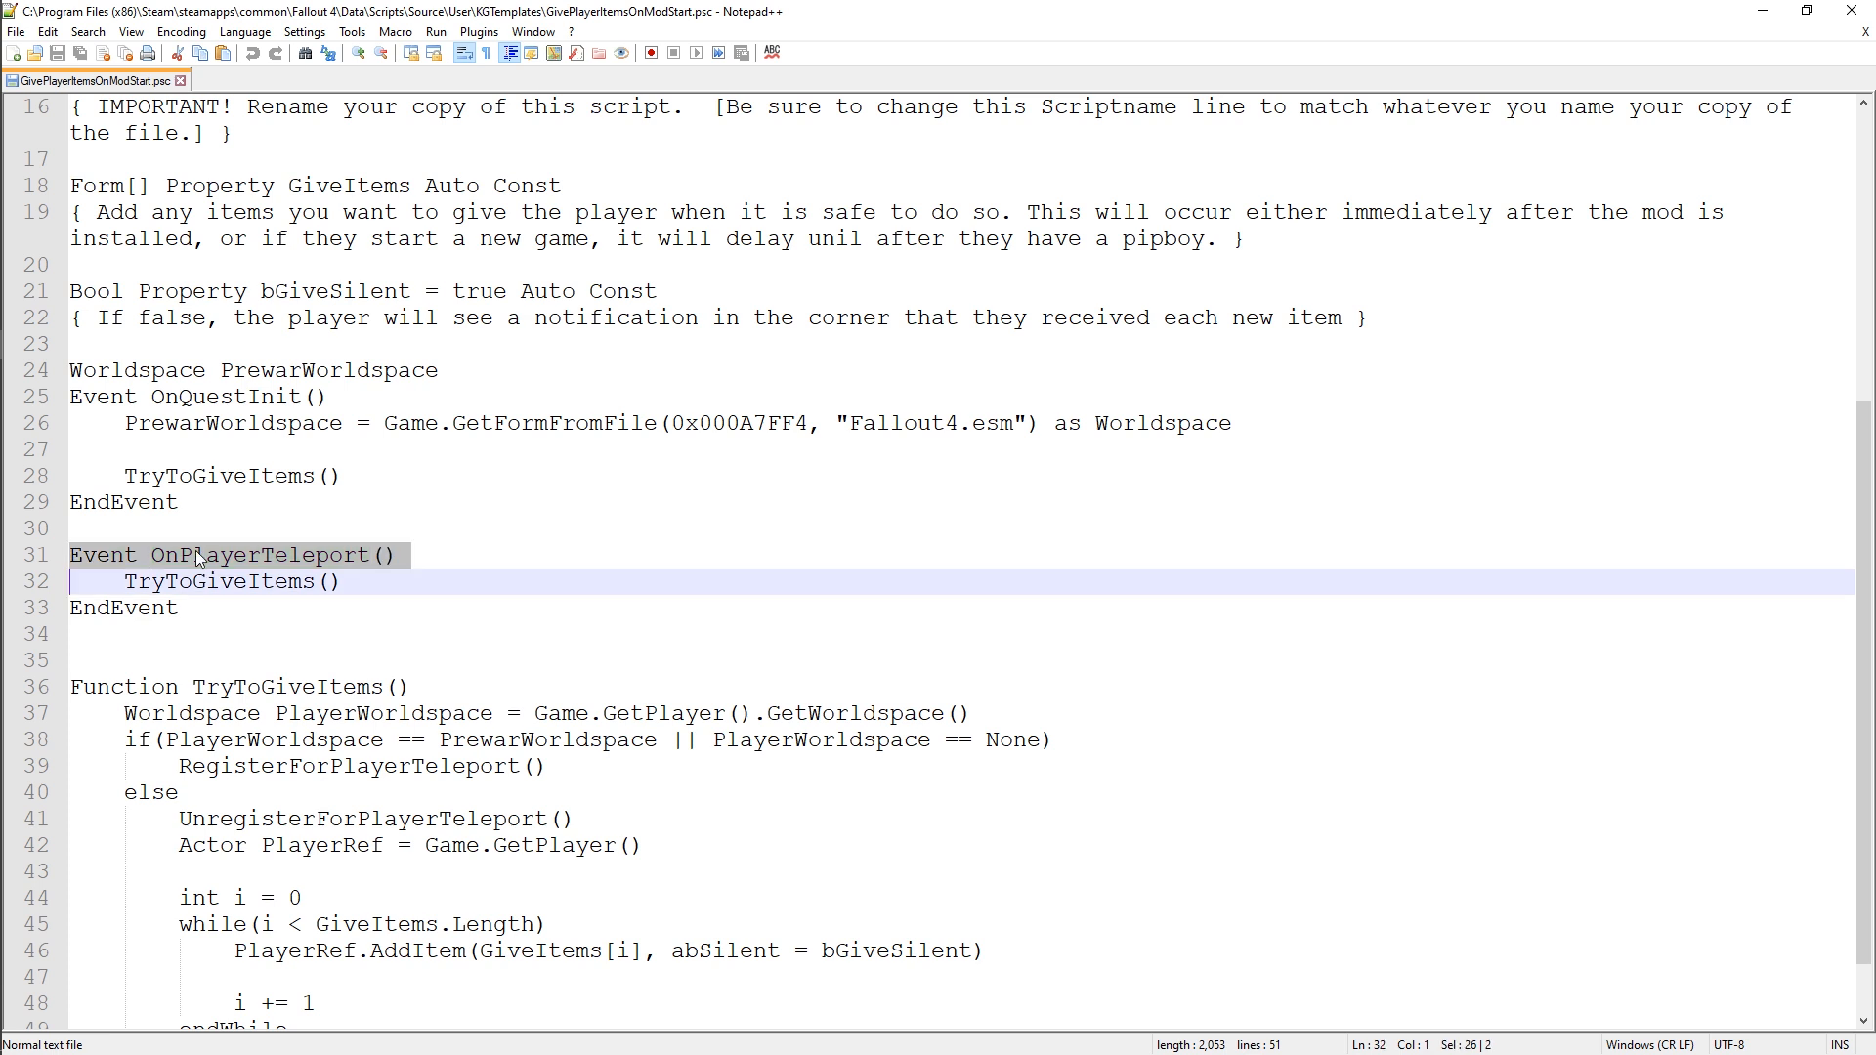
double_click(200, 558)
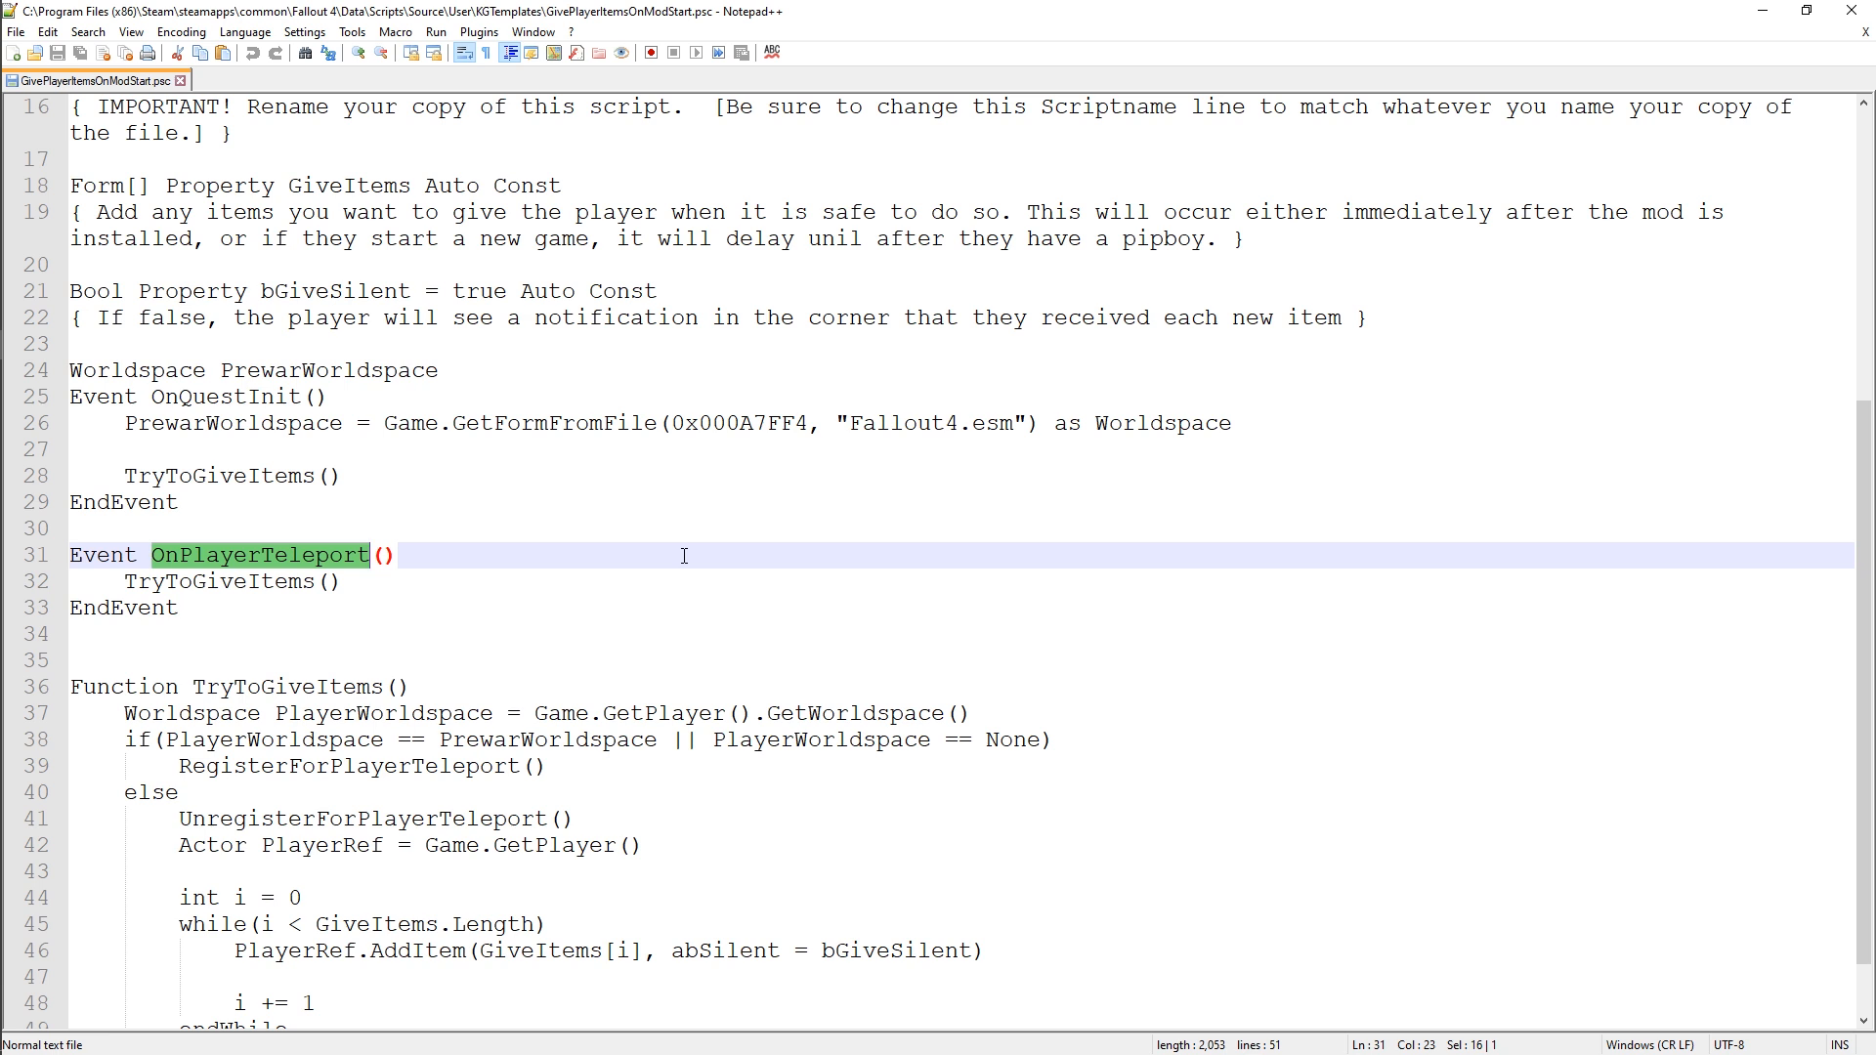
Step: Compare the TryToGiveItems calls in the two events with the TryToGiveItems function definition
scroll(340, 529, "down", 1)
left_click(354, 503)
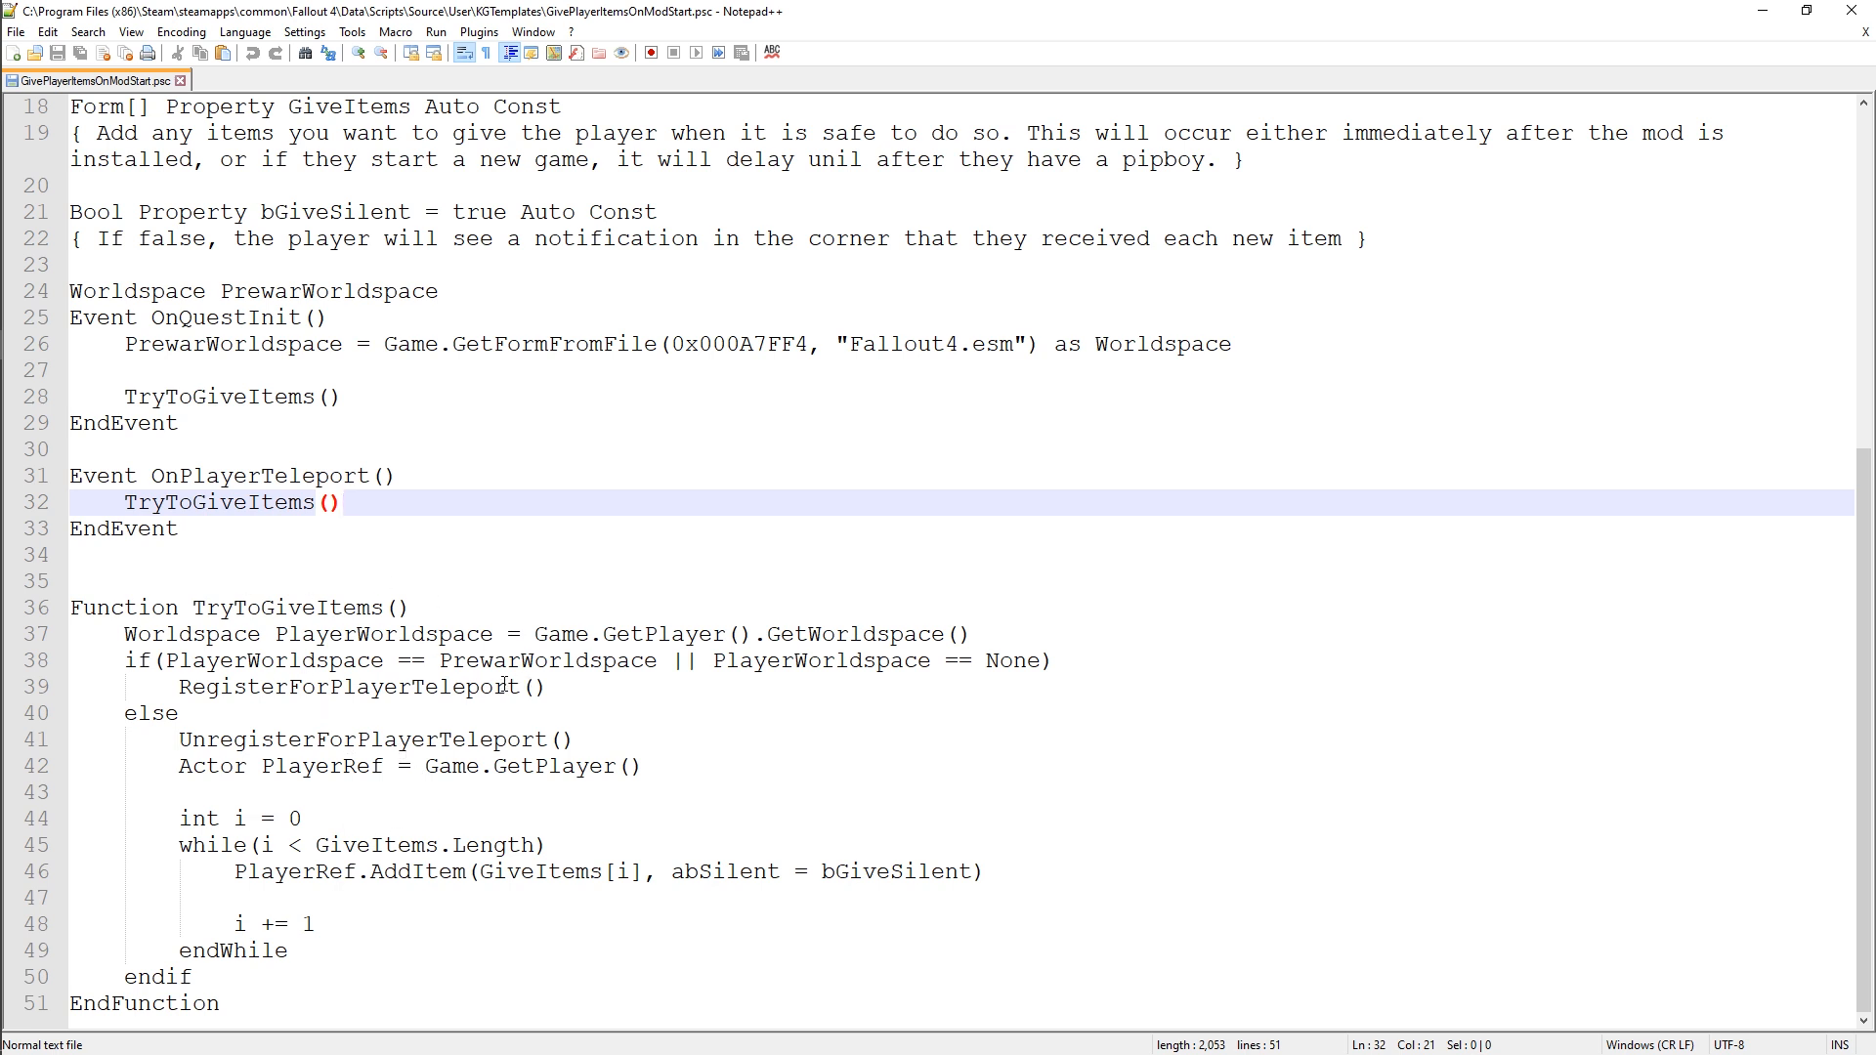
left_click_drag(125, 396, 419, 412)
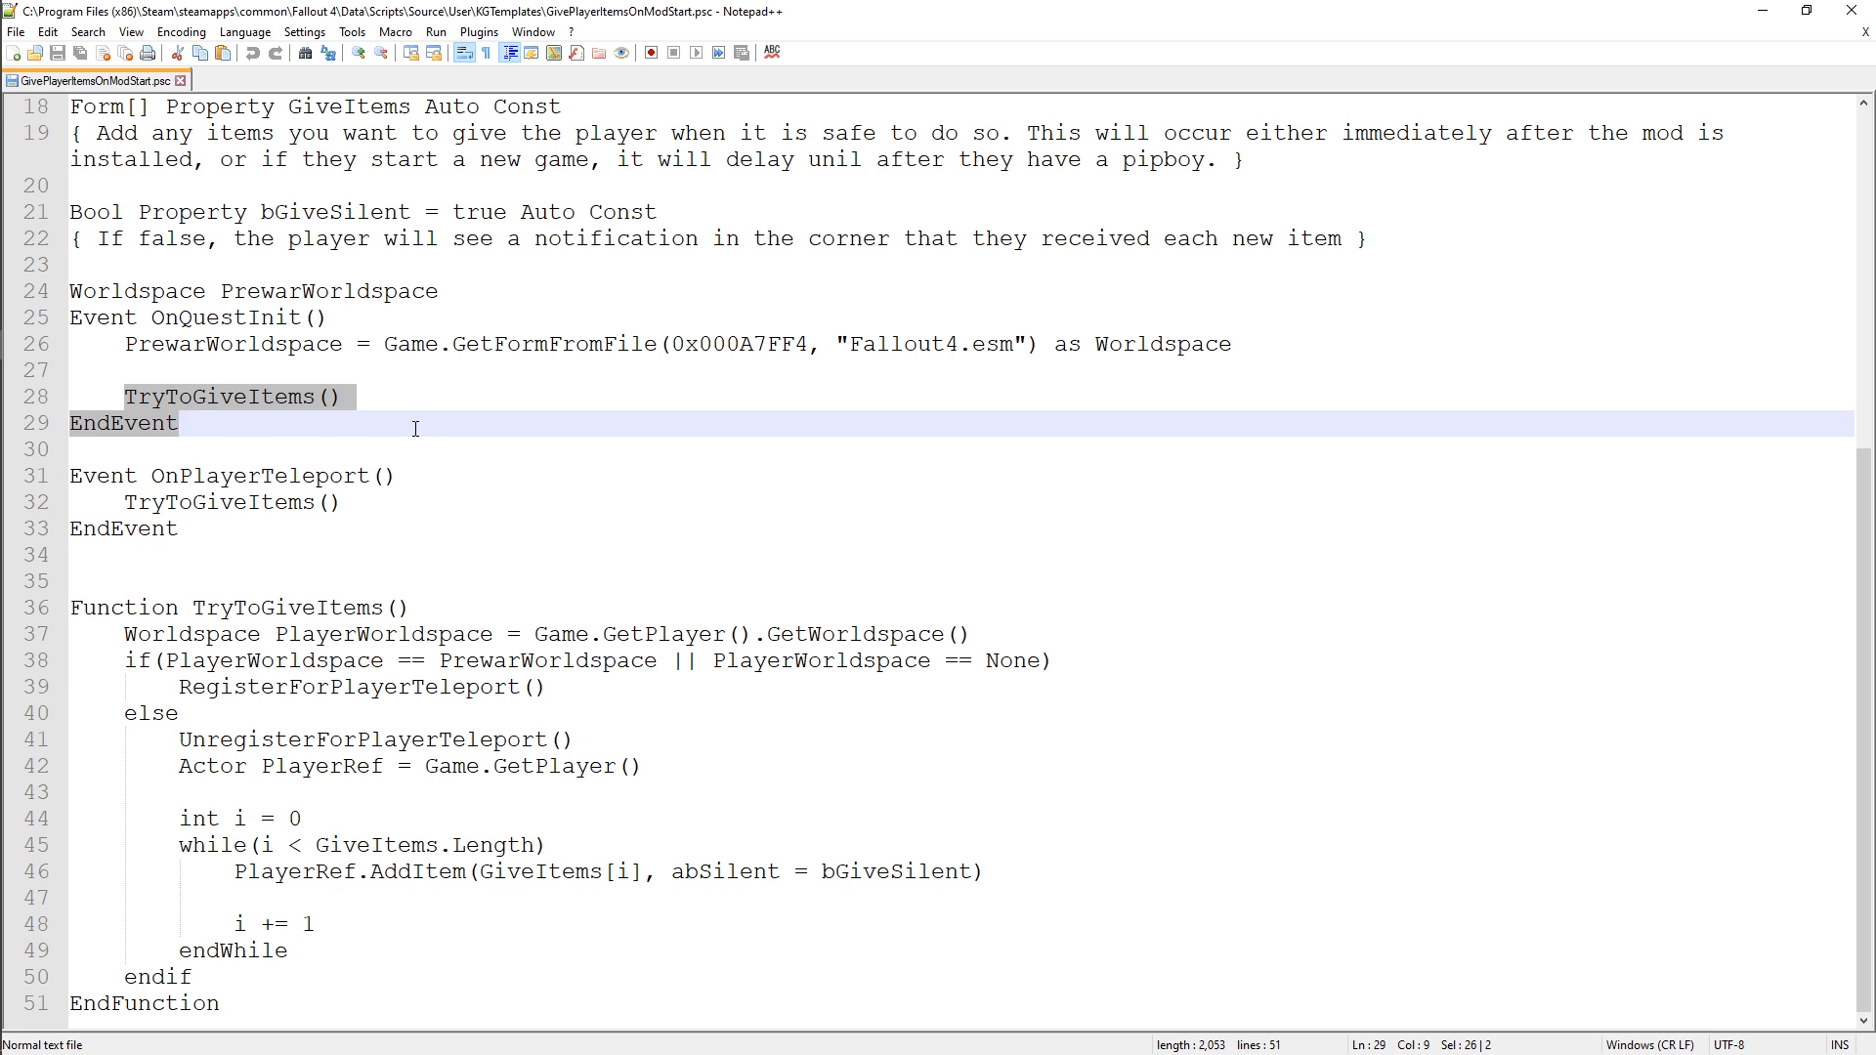
left_click_drag(193, 608, 534, 610)
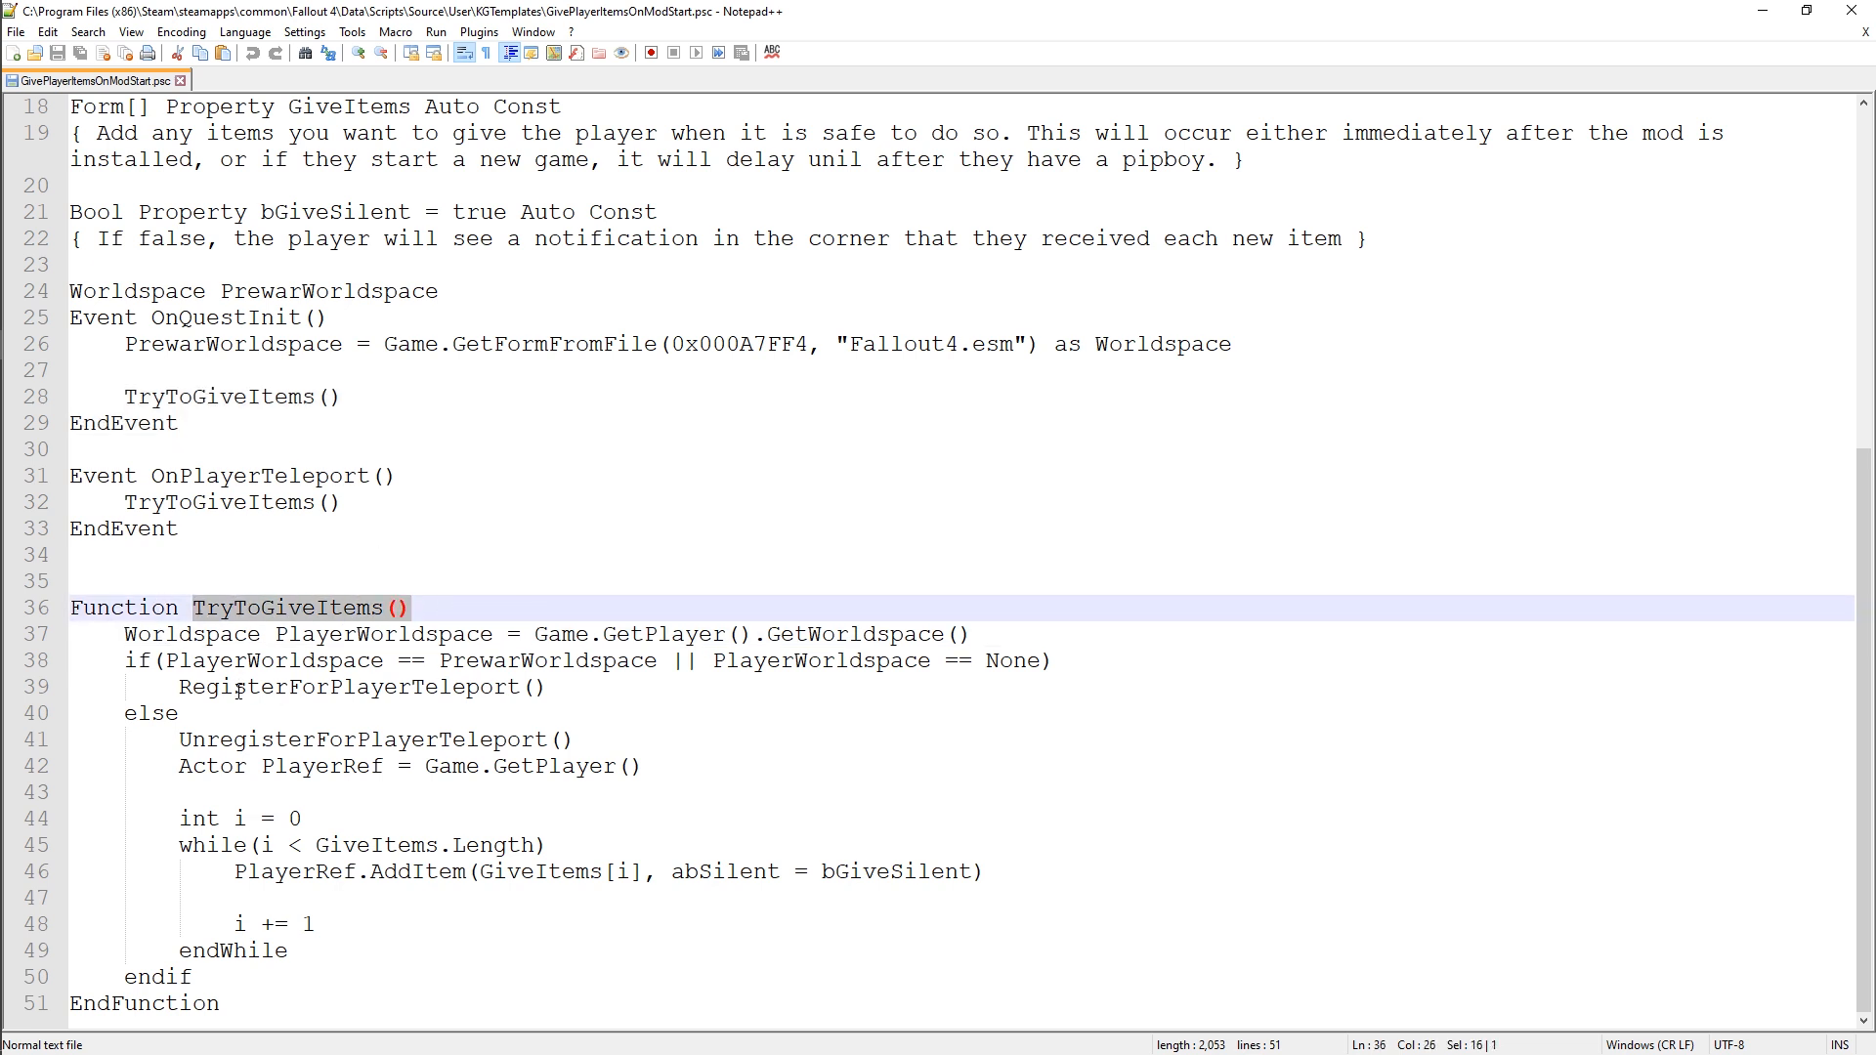
Step: Examine how the function assigns PlayerWorldspace from Game.GetPlayer().GetWorldspace()
left_click(126, 635)
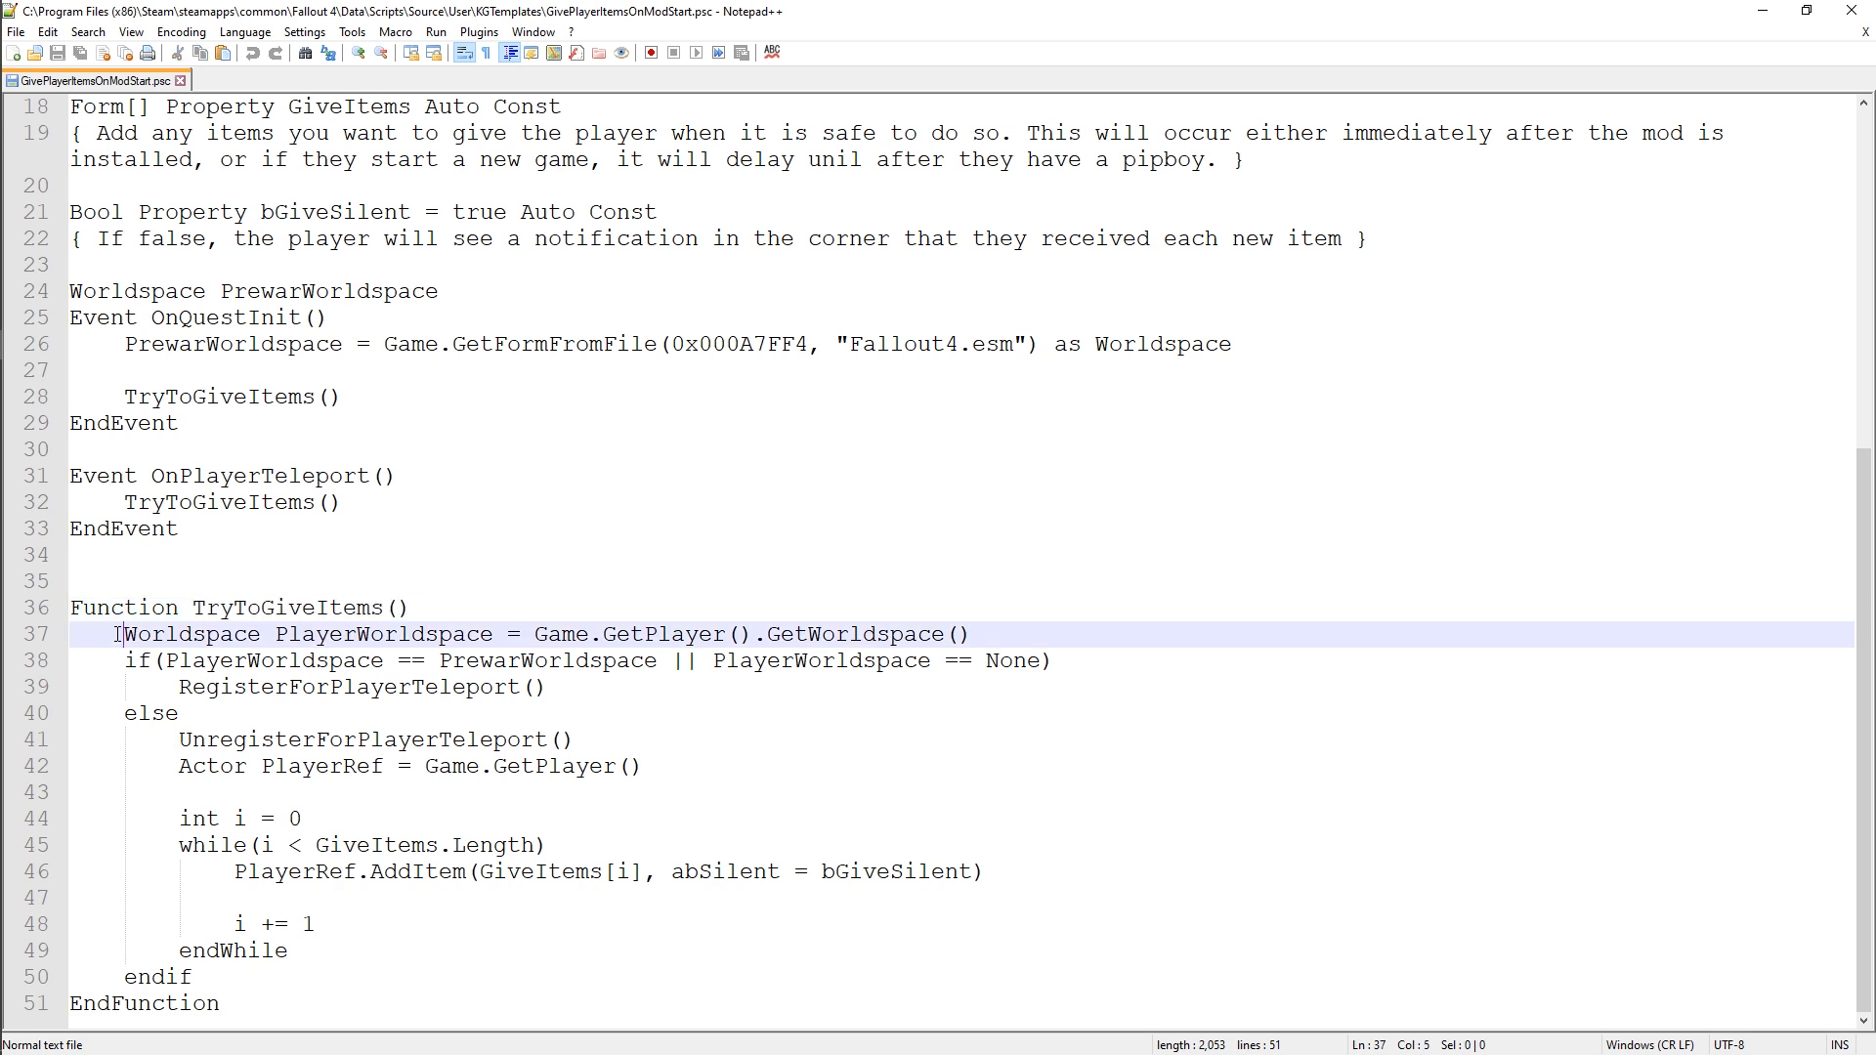
double_click(430, 634)
double_click(826, 634)
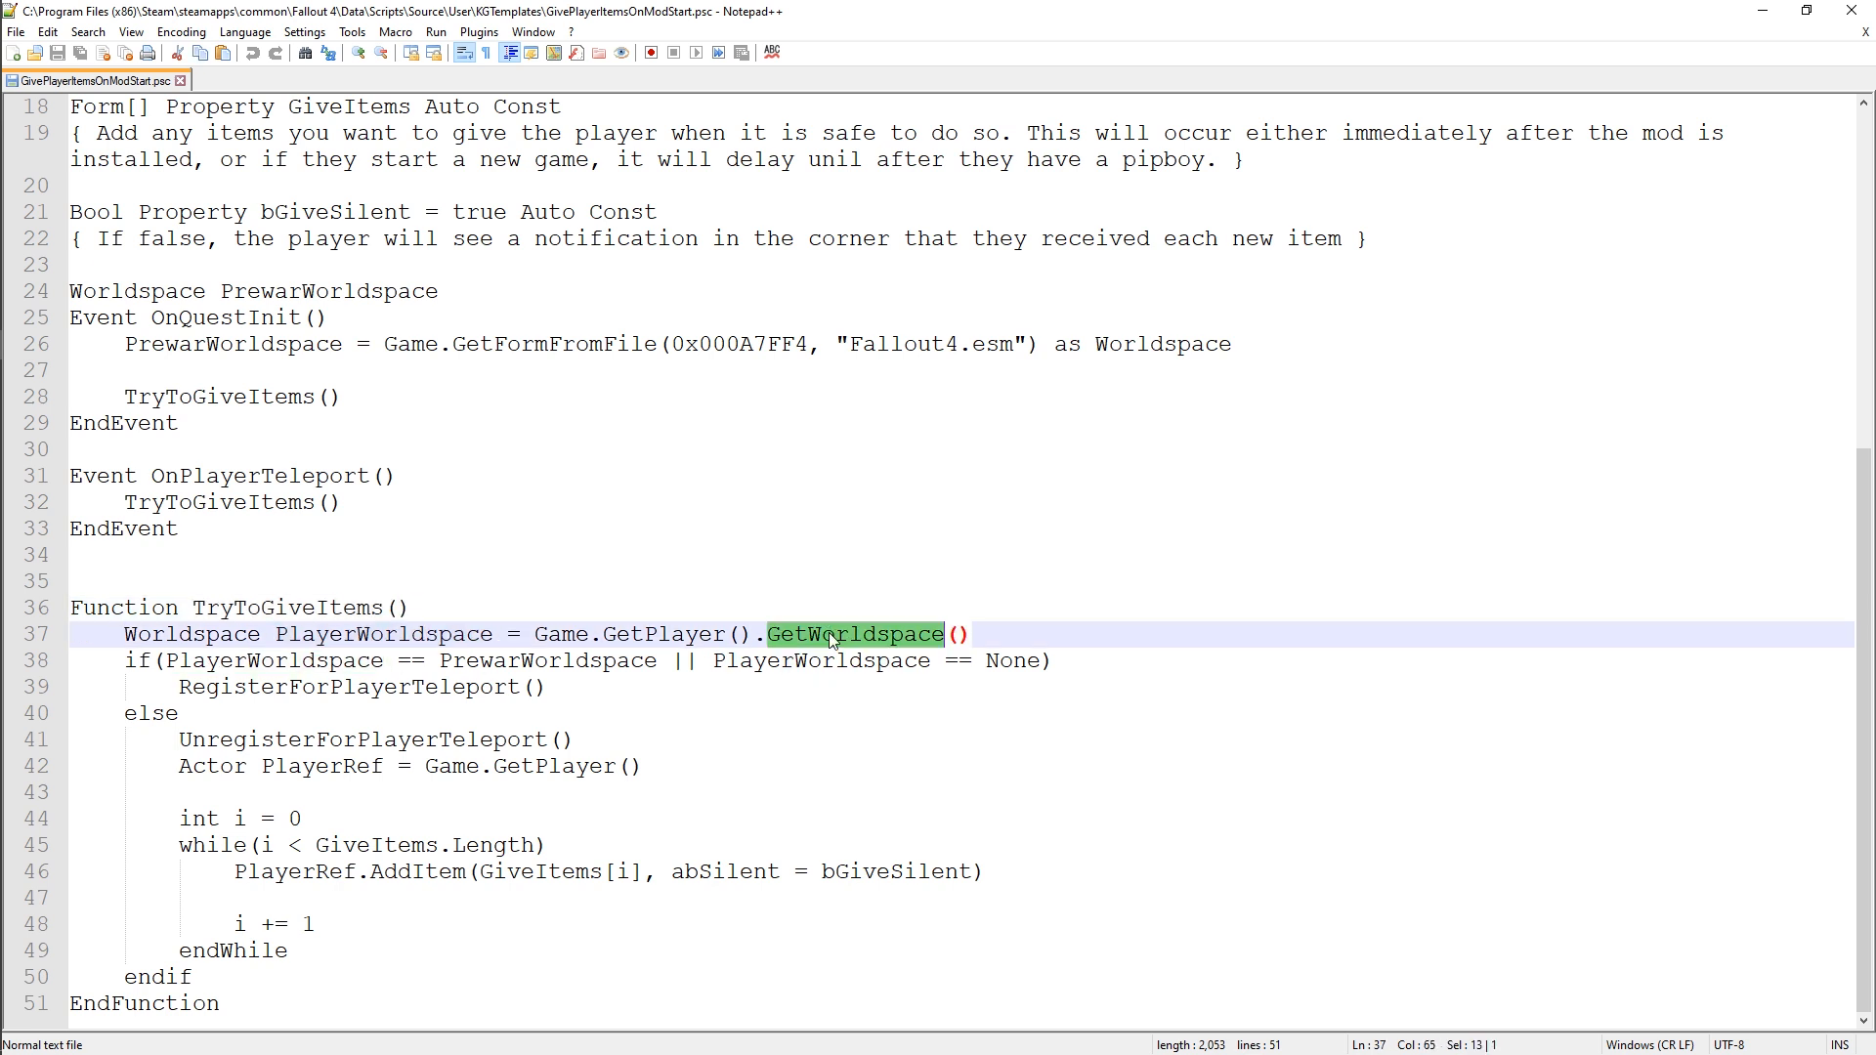
Step: Examine the if condition comparing PlayerWorldspace with PrewarWorldspace or None, and its RegisterForPlayerTeleport call
double_click(521, 662)
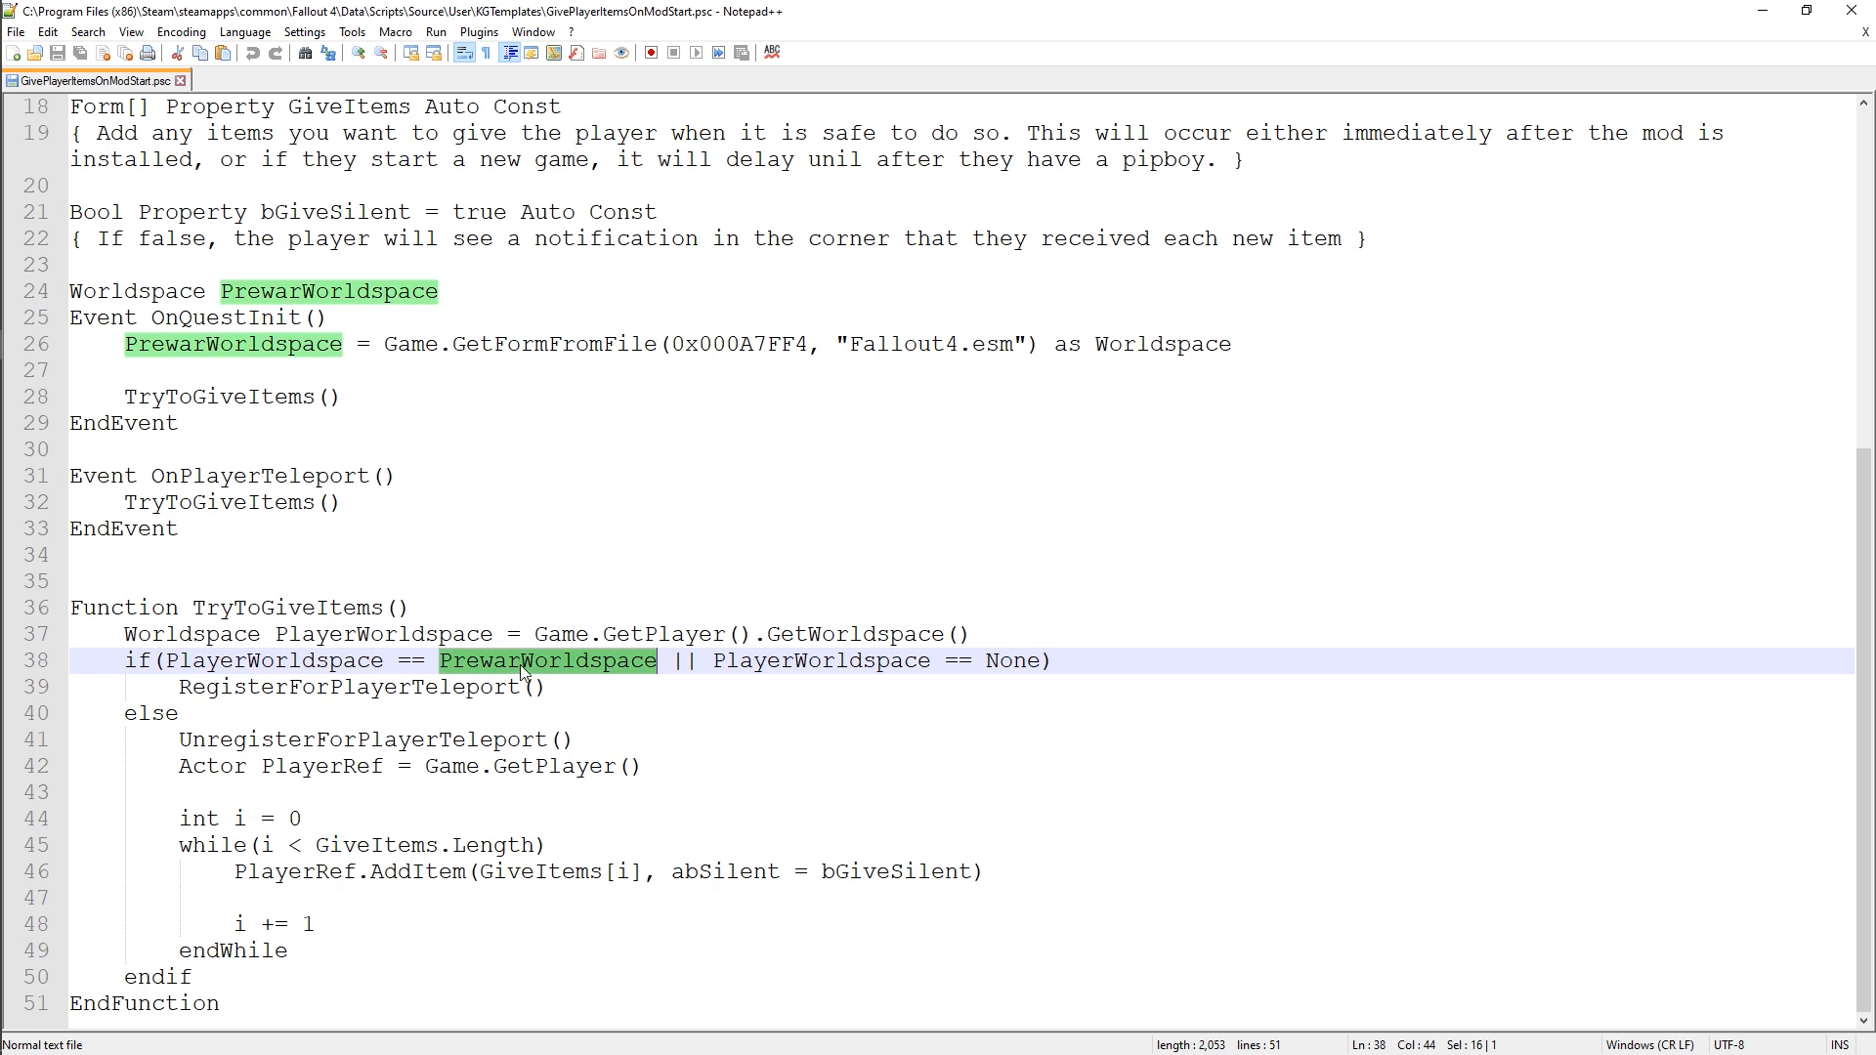
double_click(877, 660)
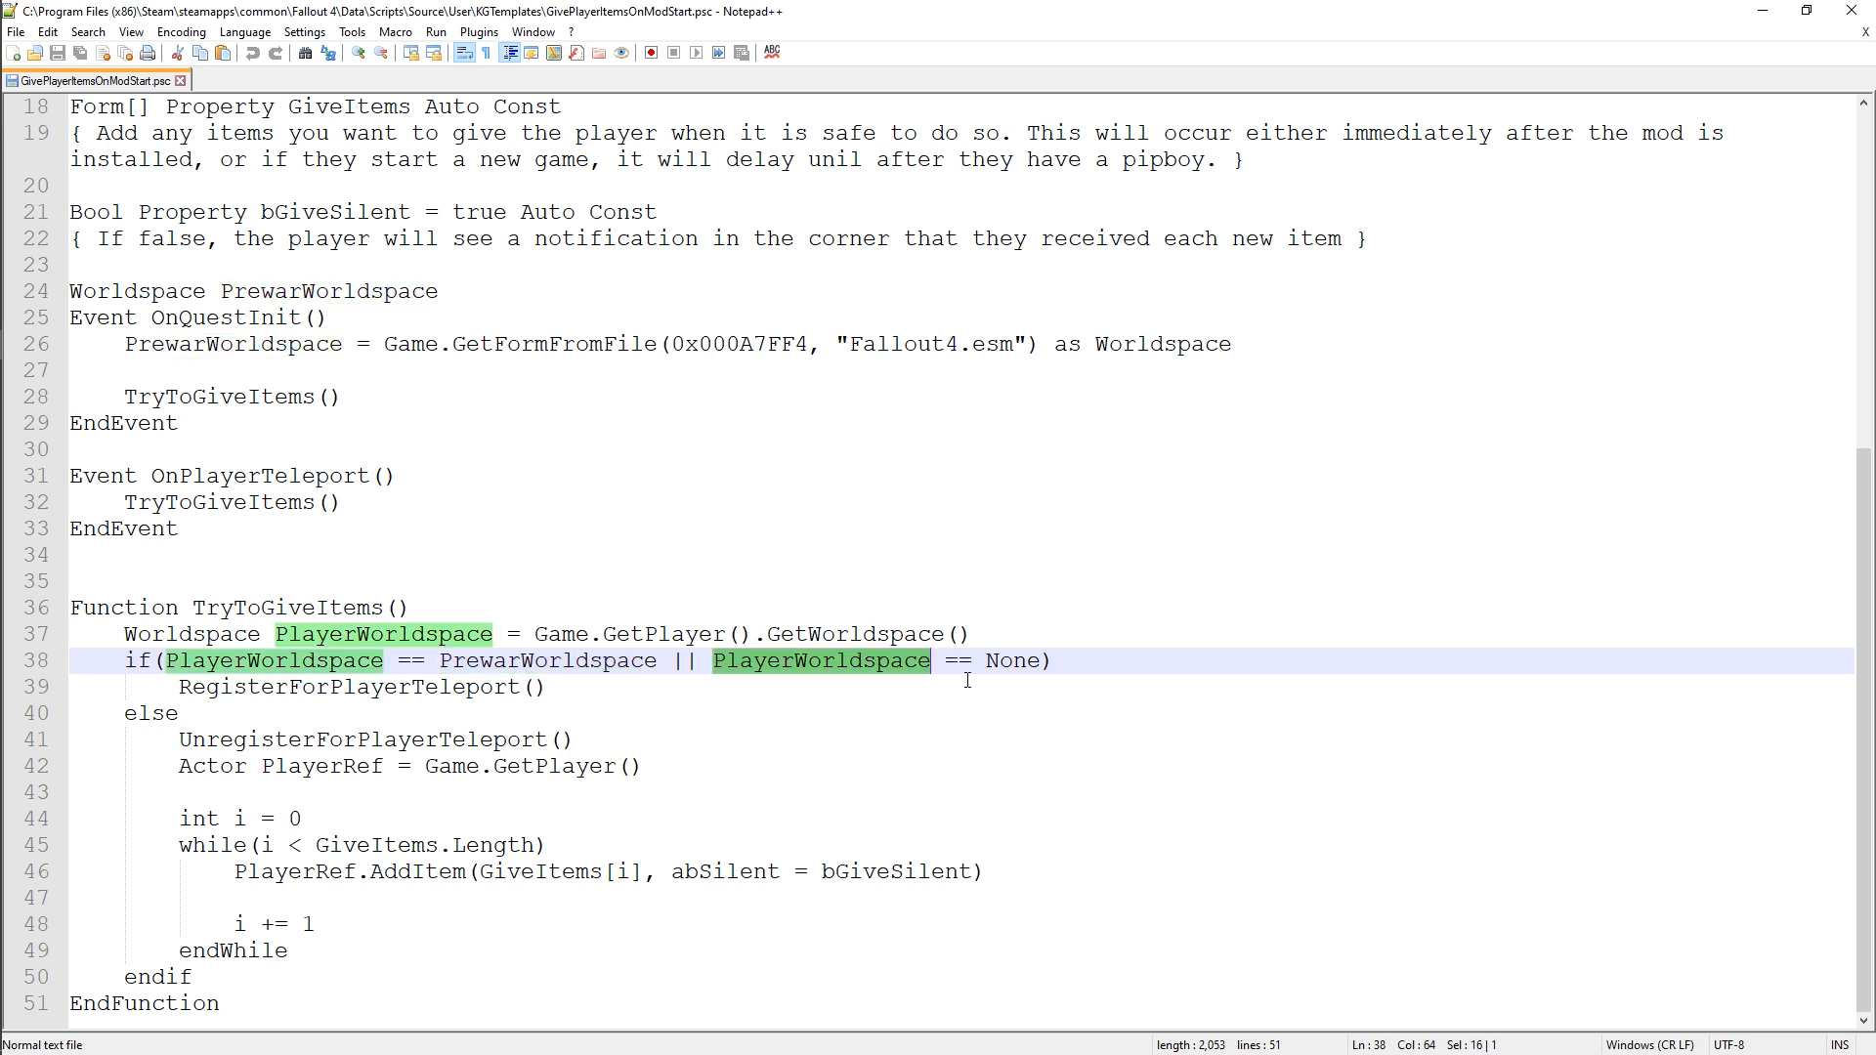
double_click(396, 633)
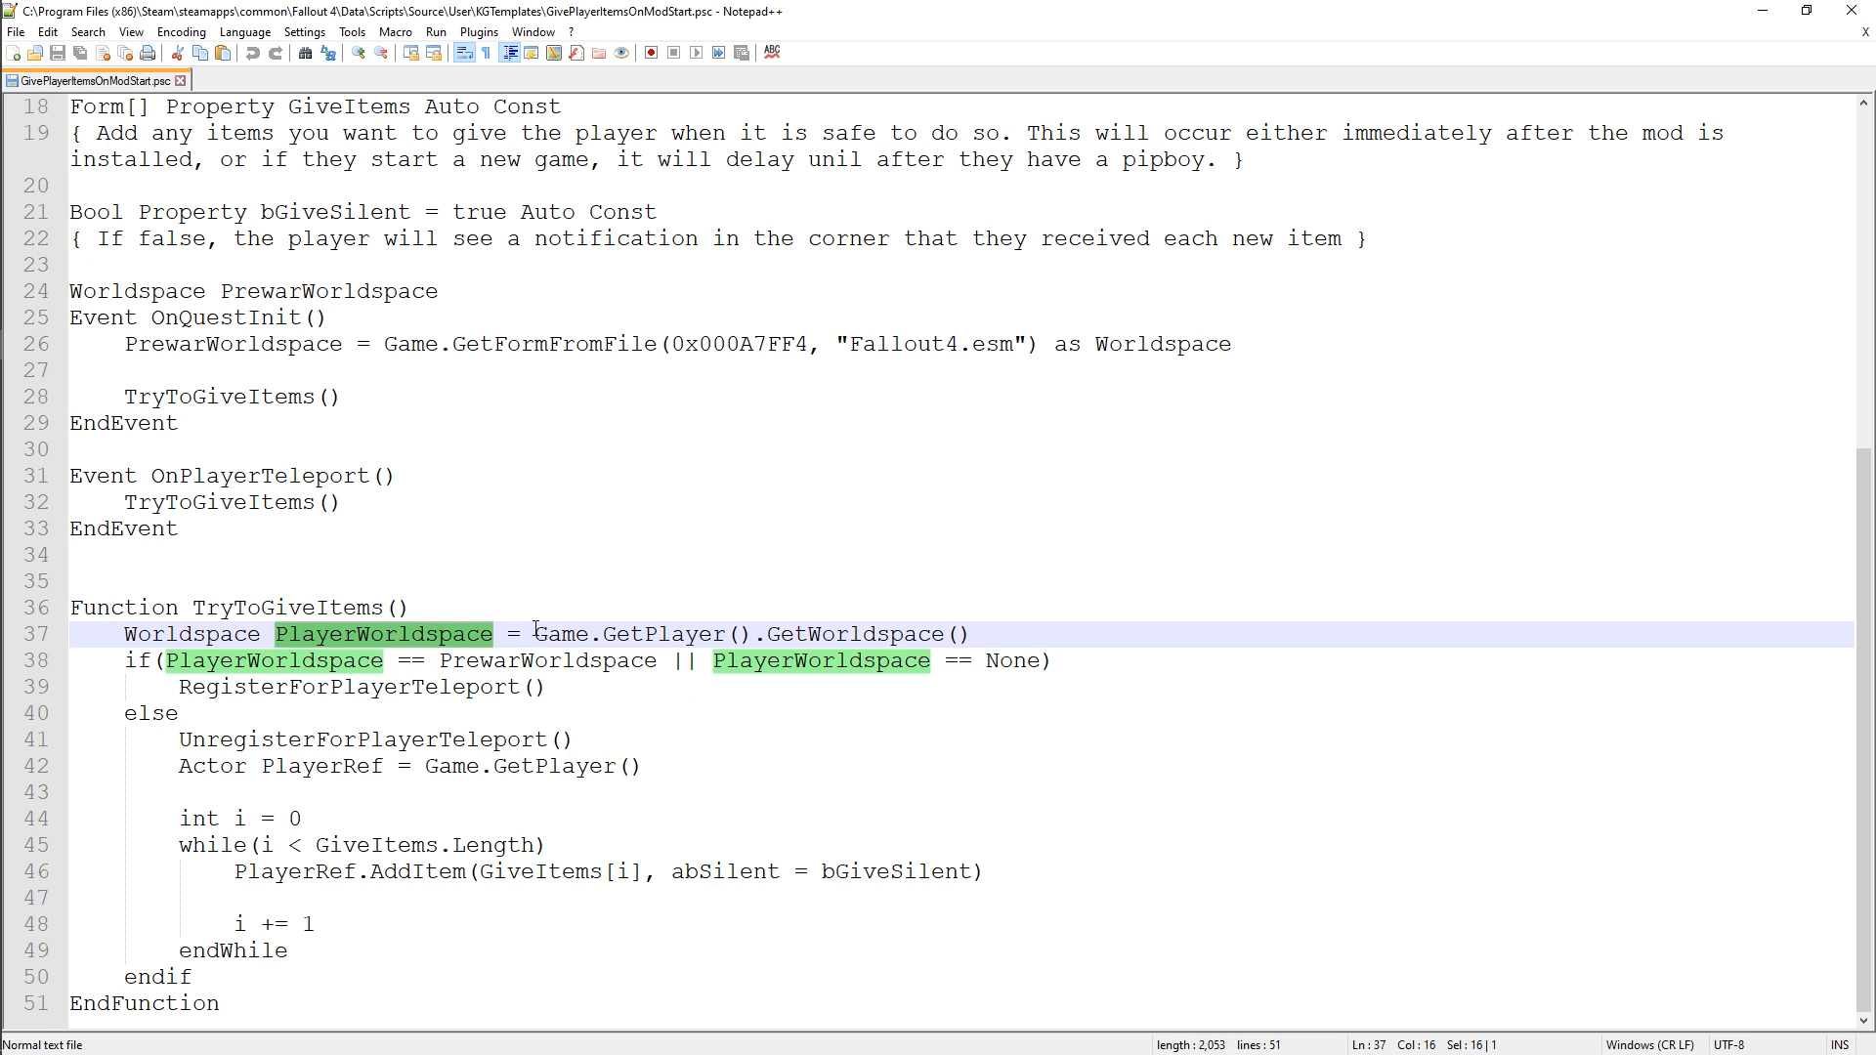
left_click(905, 660)
double_click(905, 661)
left_click(181, 664)
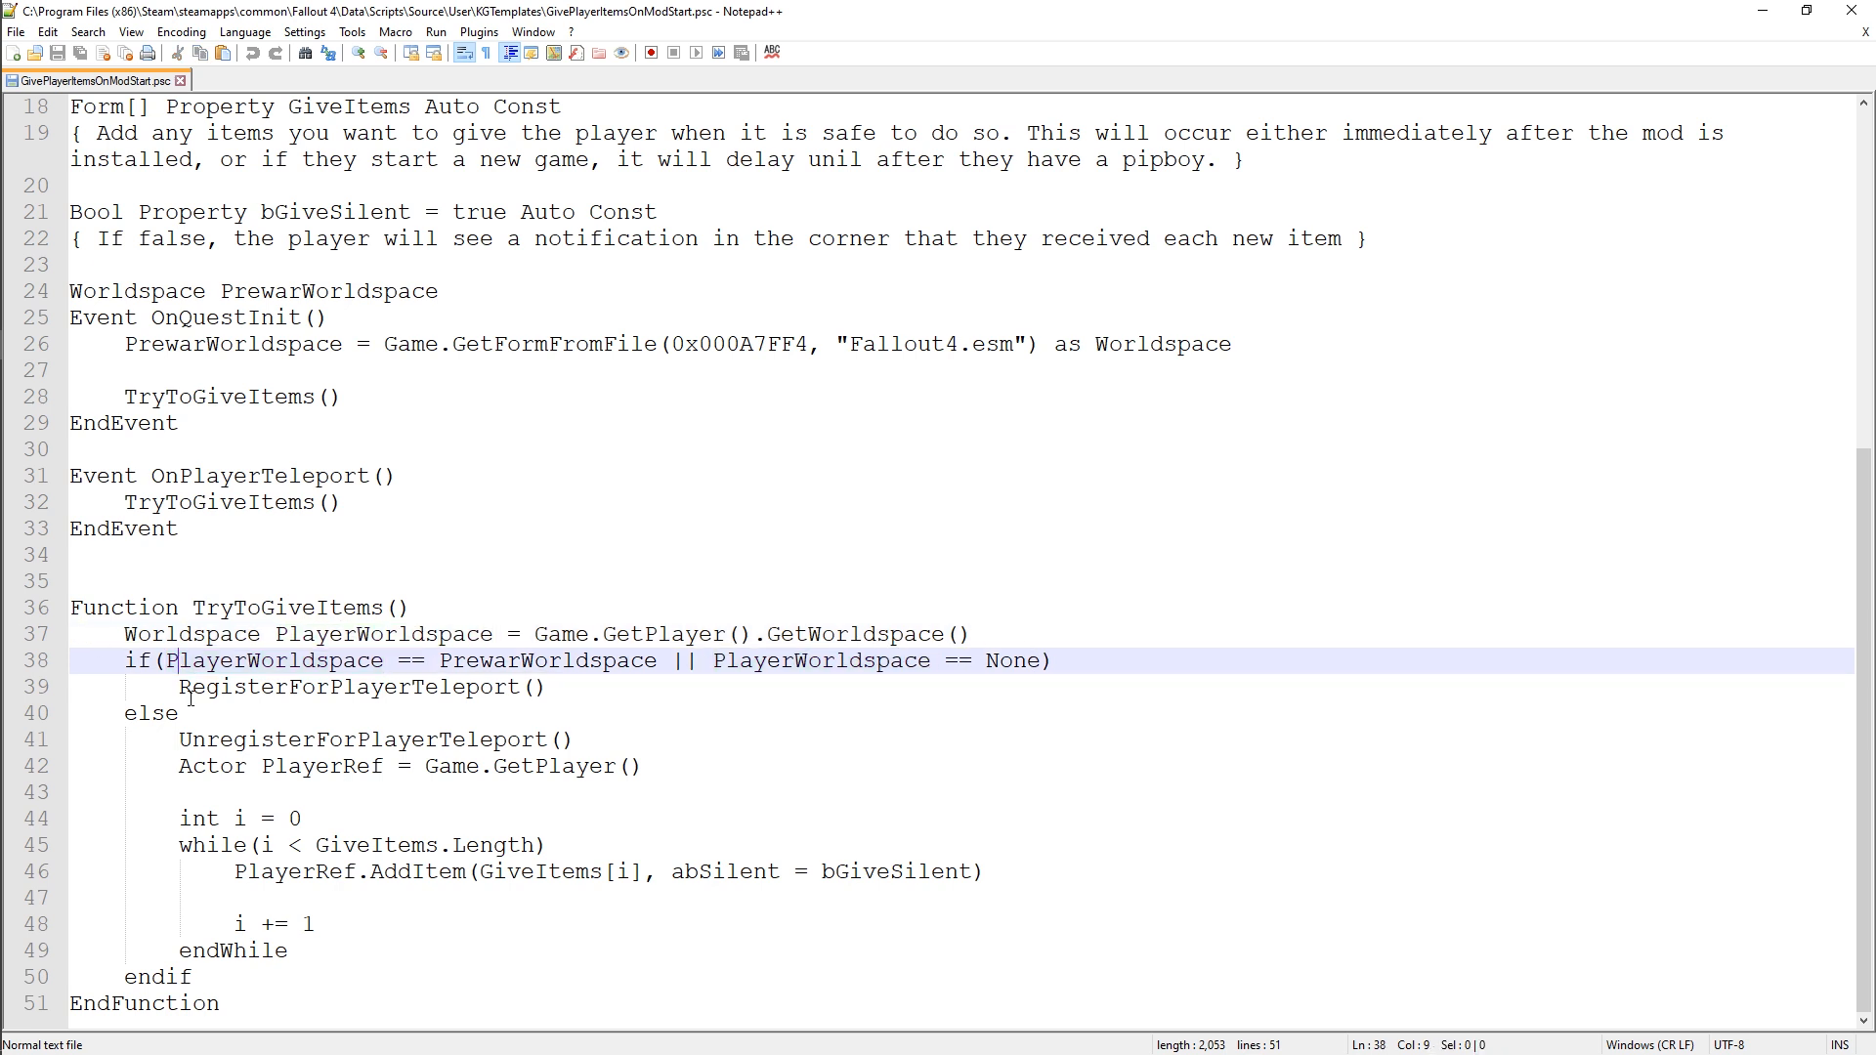
left_click_drag(178, 689, 564, 690)
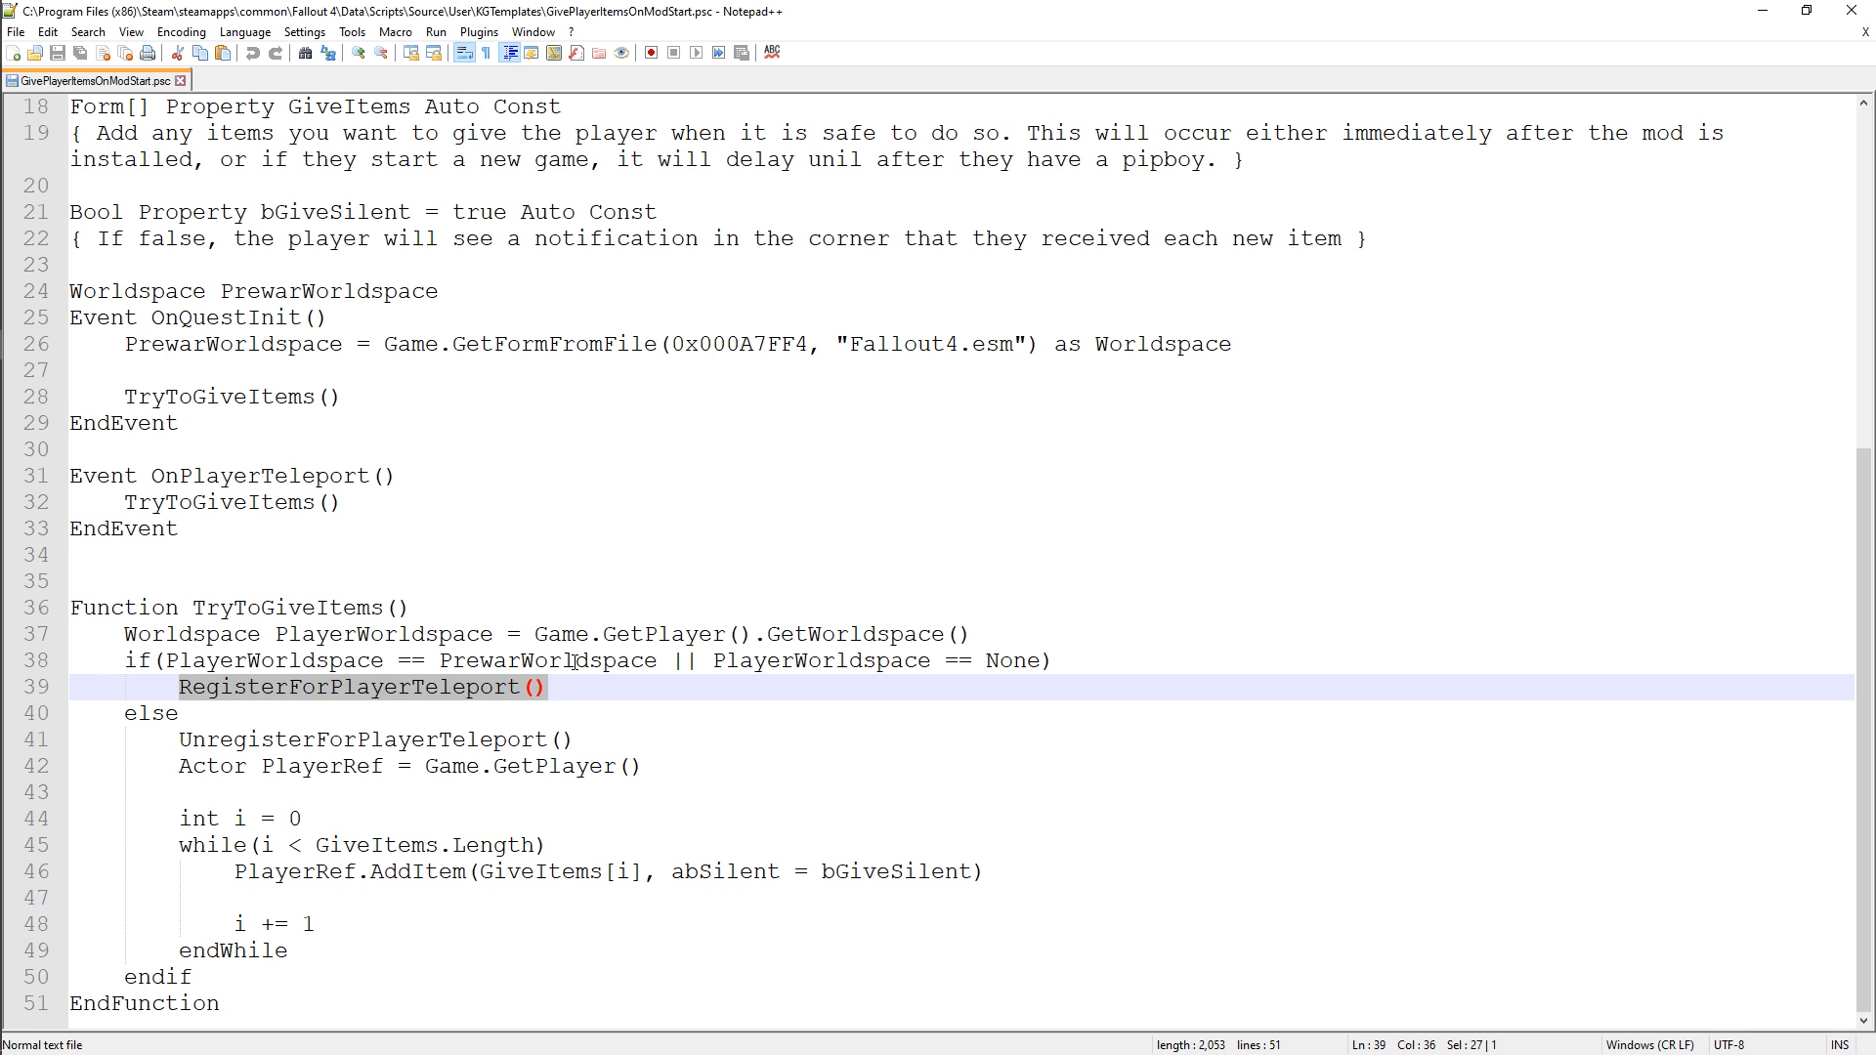
Step: Trace how RegisterForPlayerTeleport leads to the OnPlayerTeleport event, which calls TryToGiveItems and repeats the worldspace check
left_click(567, 688)
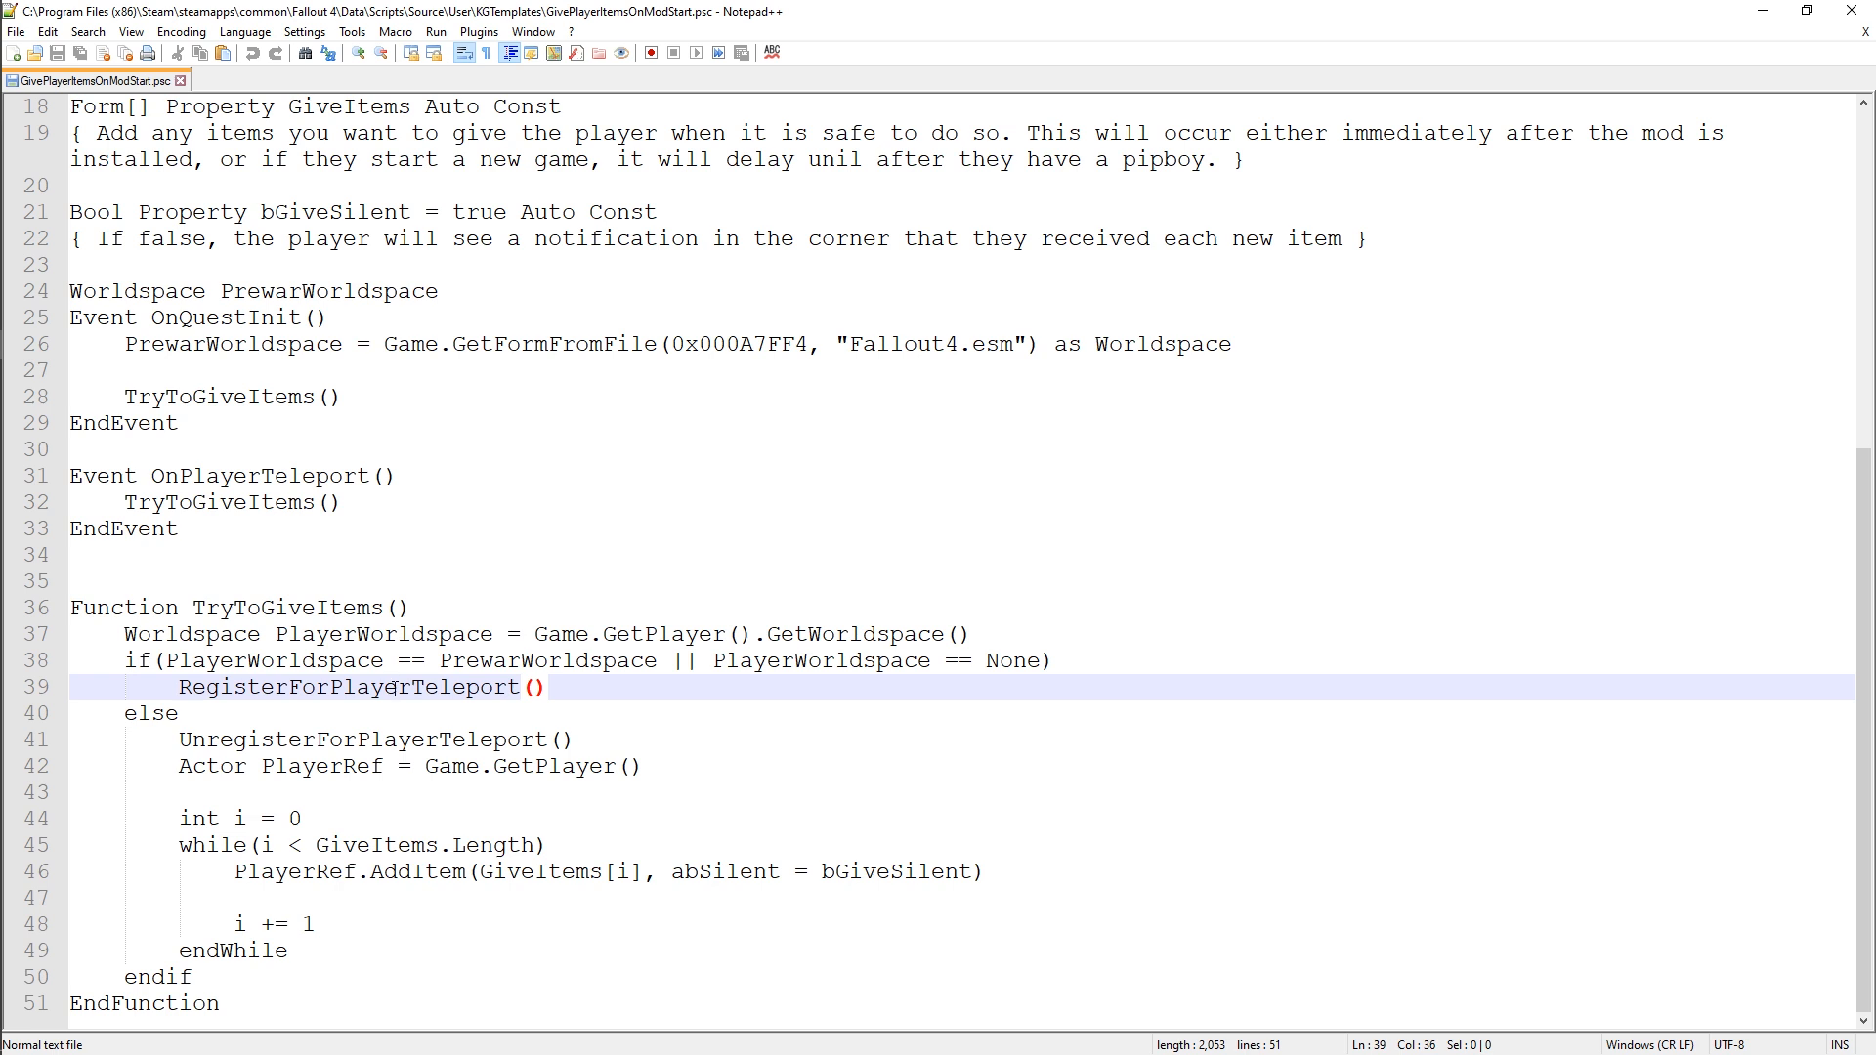
double_click(391, 689)
left_click(561, 688)
double_click(312, 477)
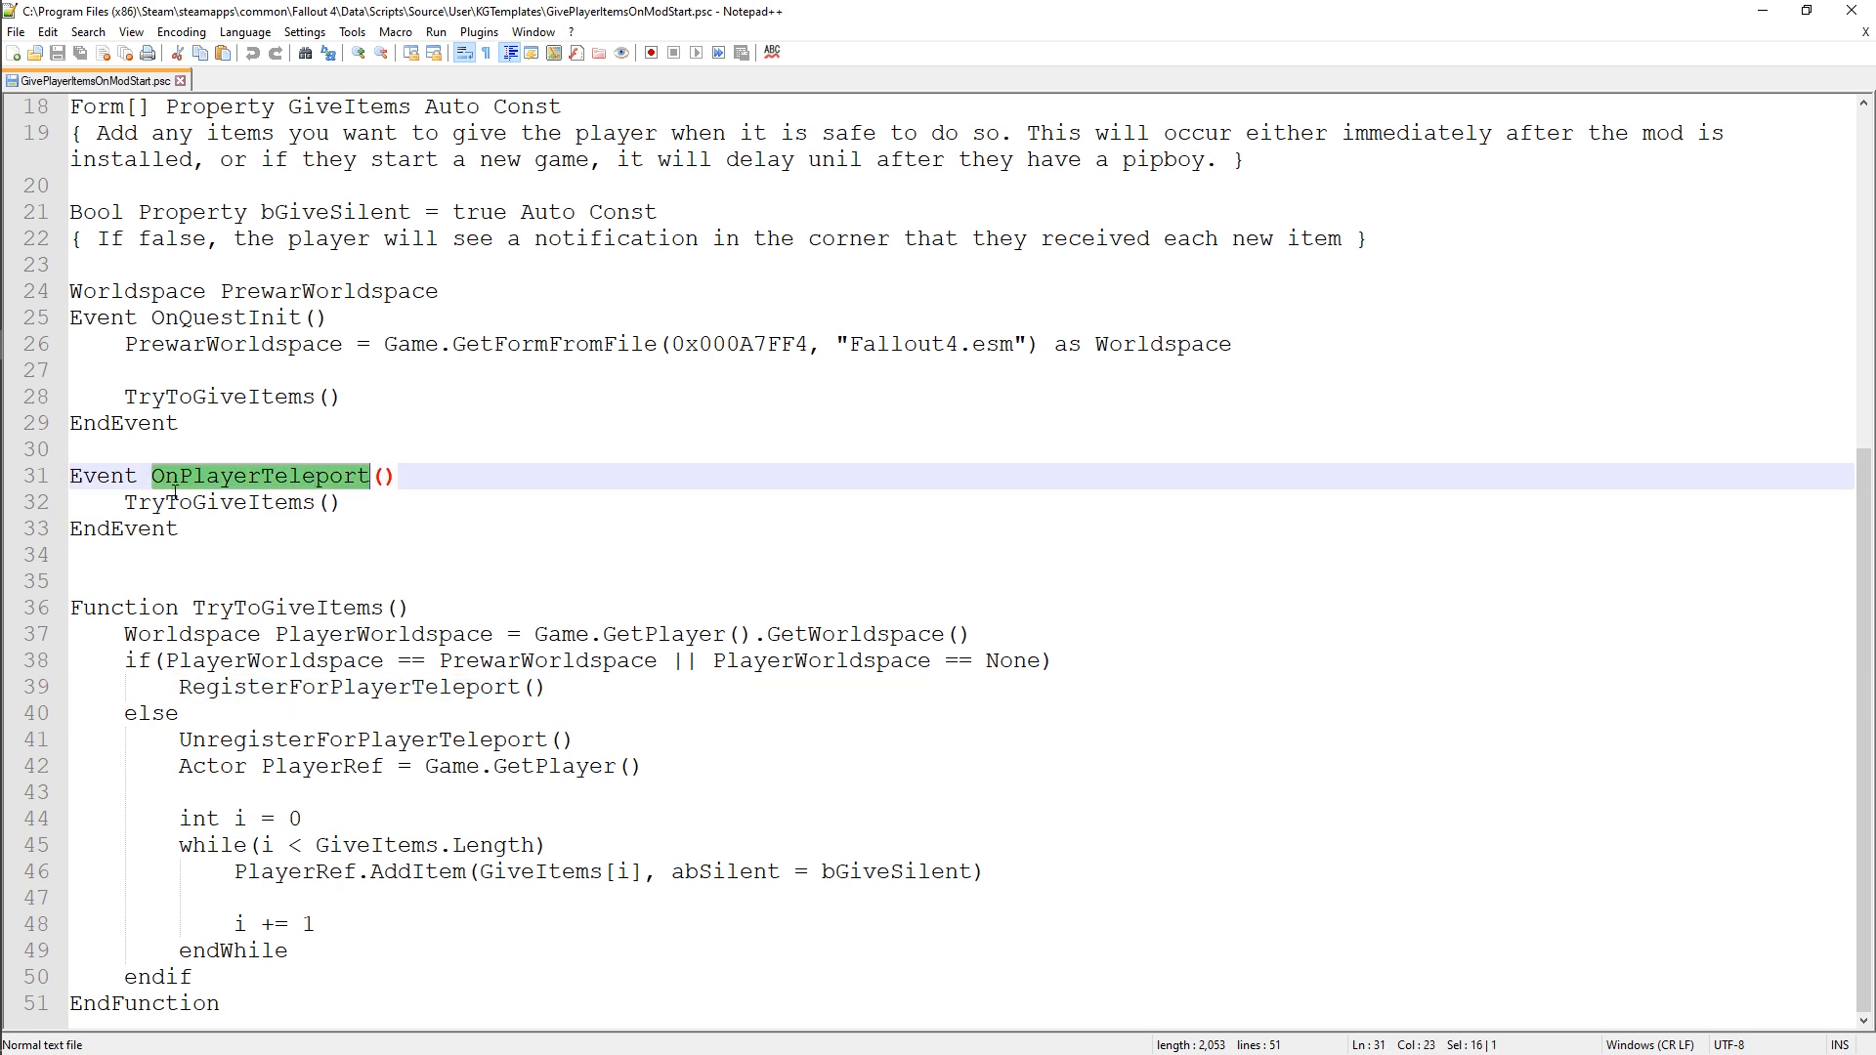
left_click_drag(343, 503, 124, 503)
left_click(400, 505)
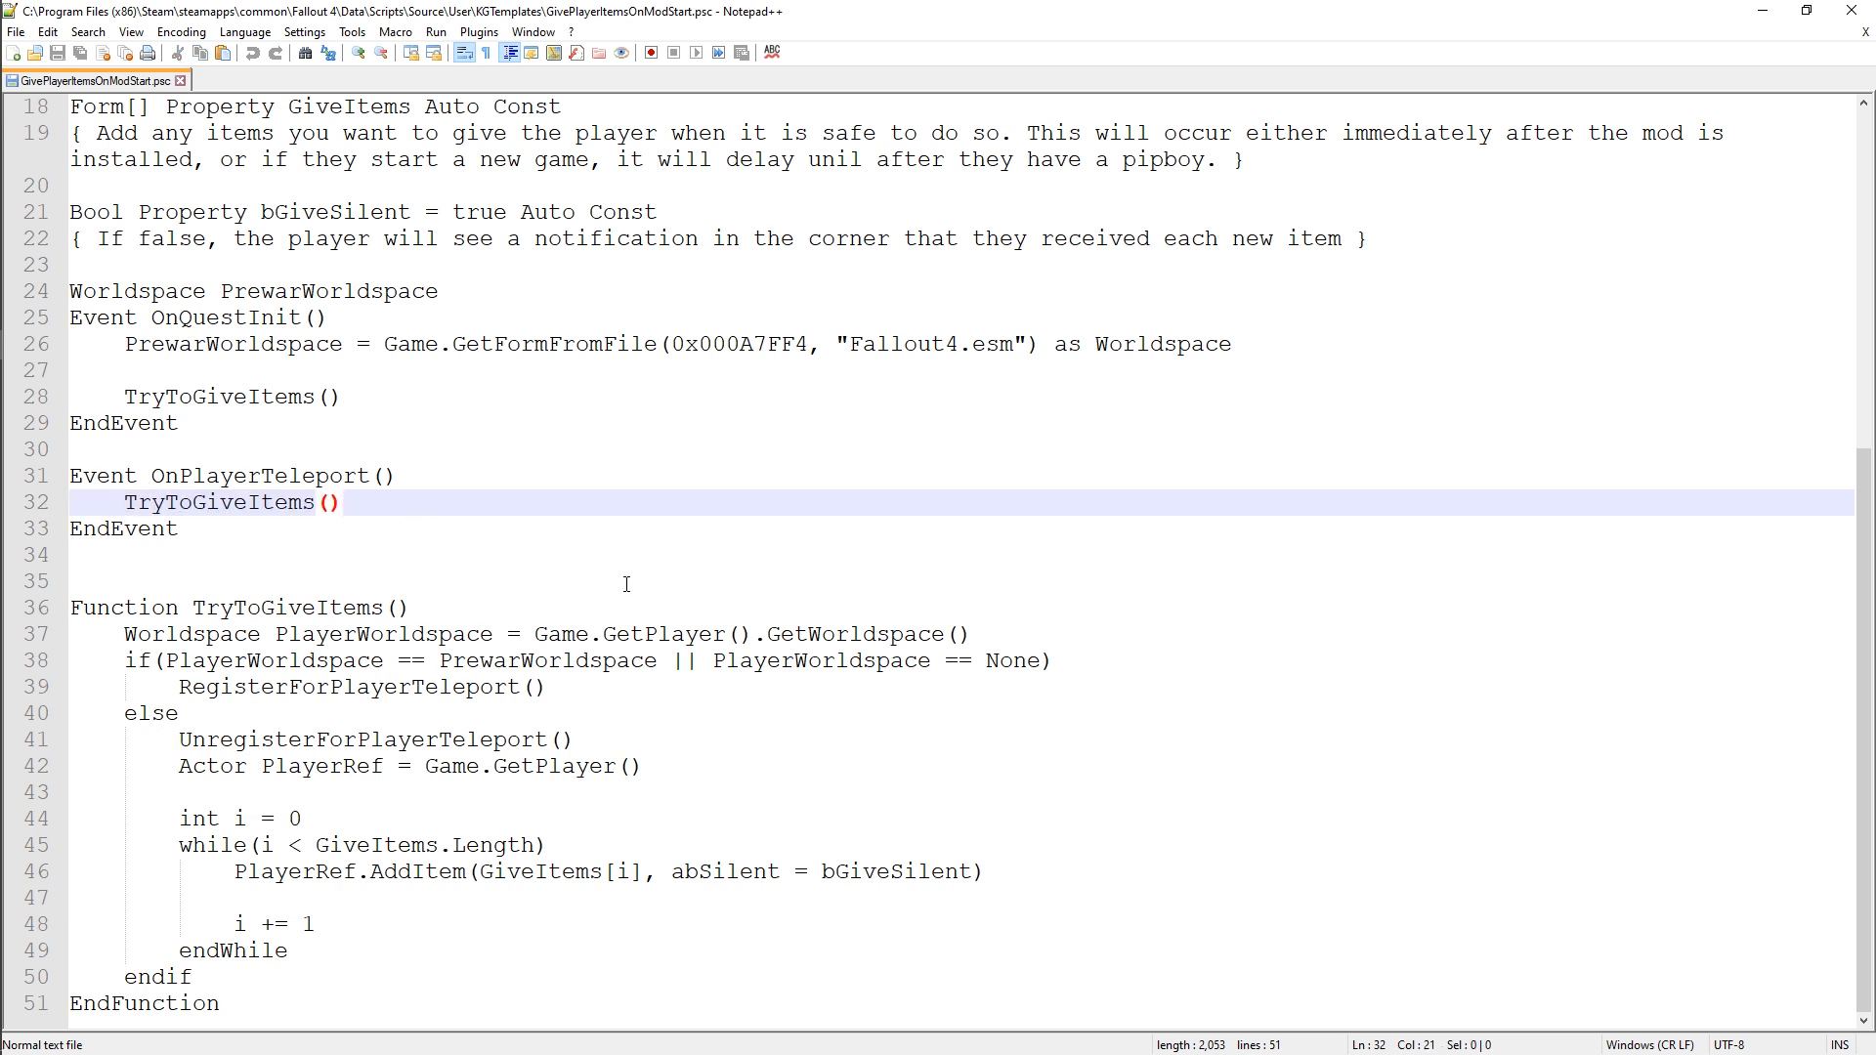
double_click(203, 502)
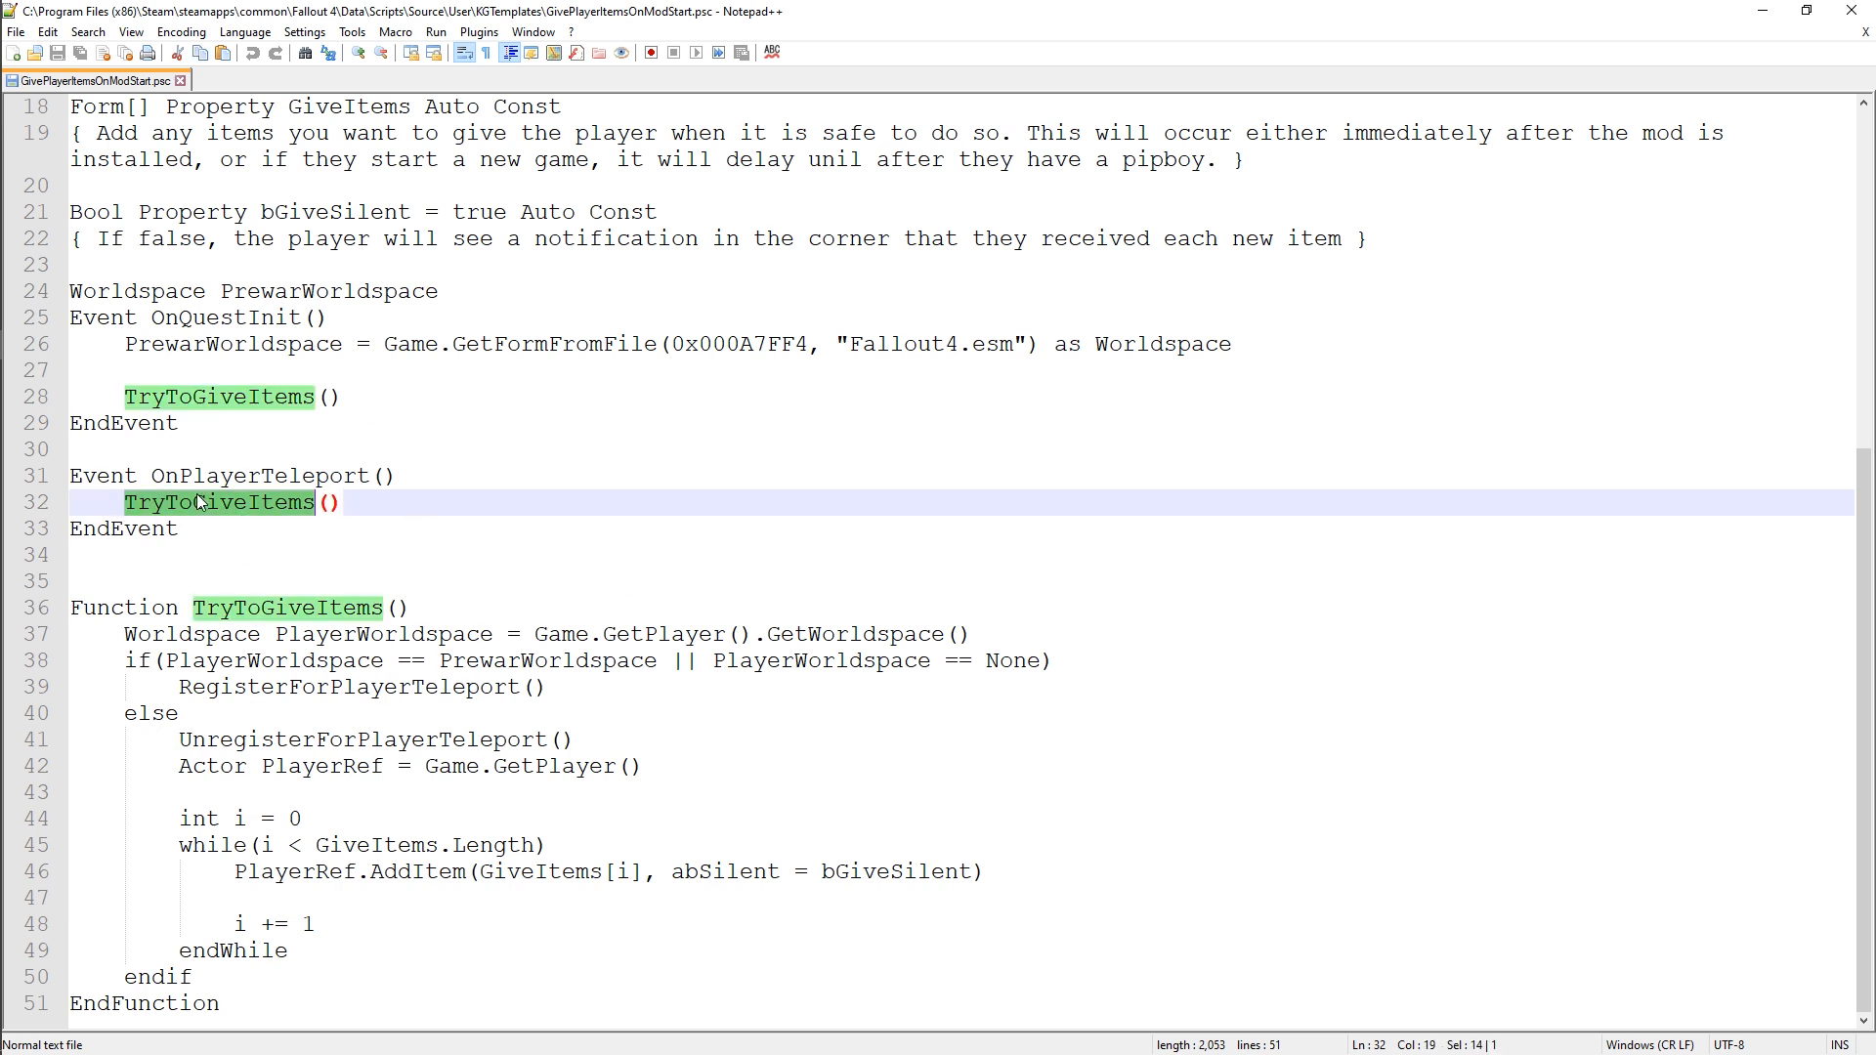
left_click_drag(167, 662, 670, 663)
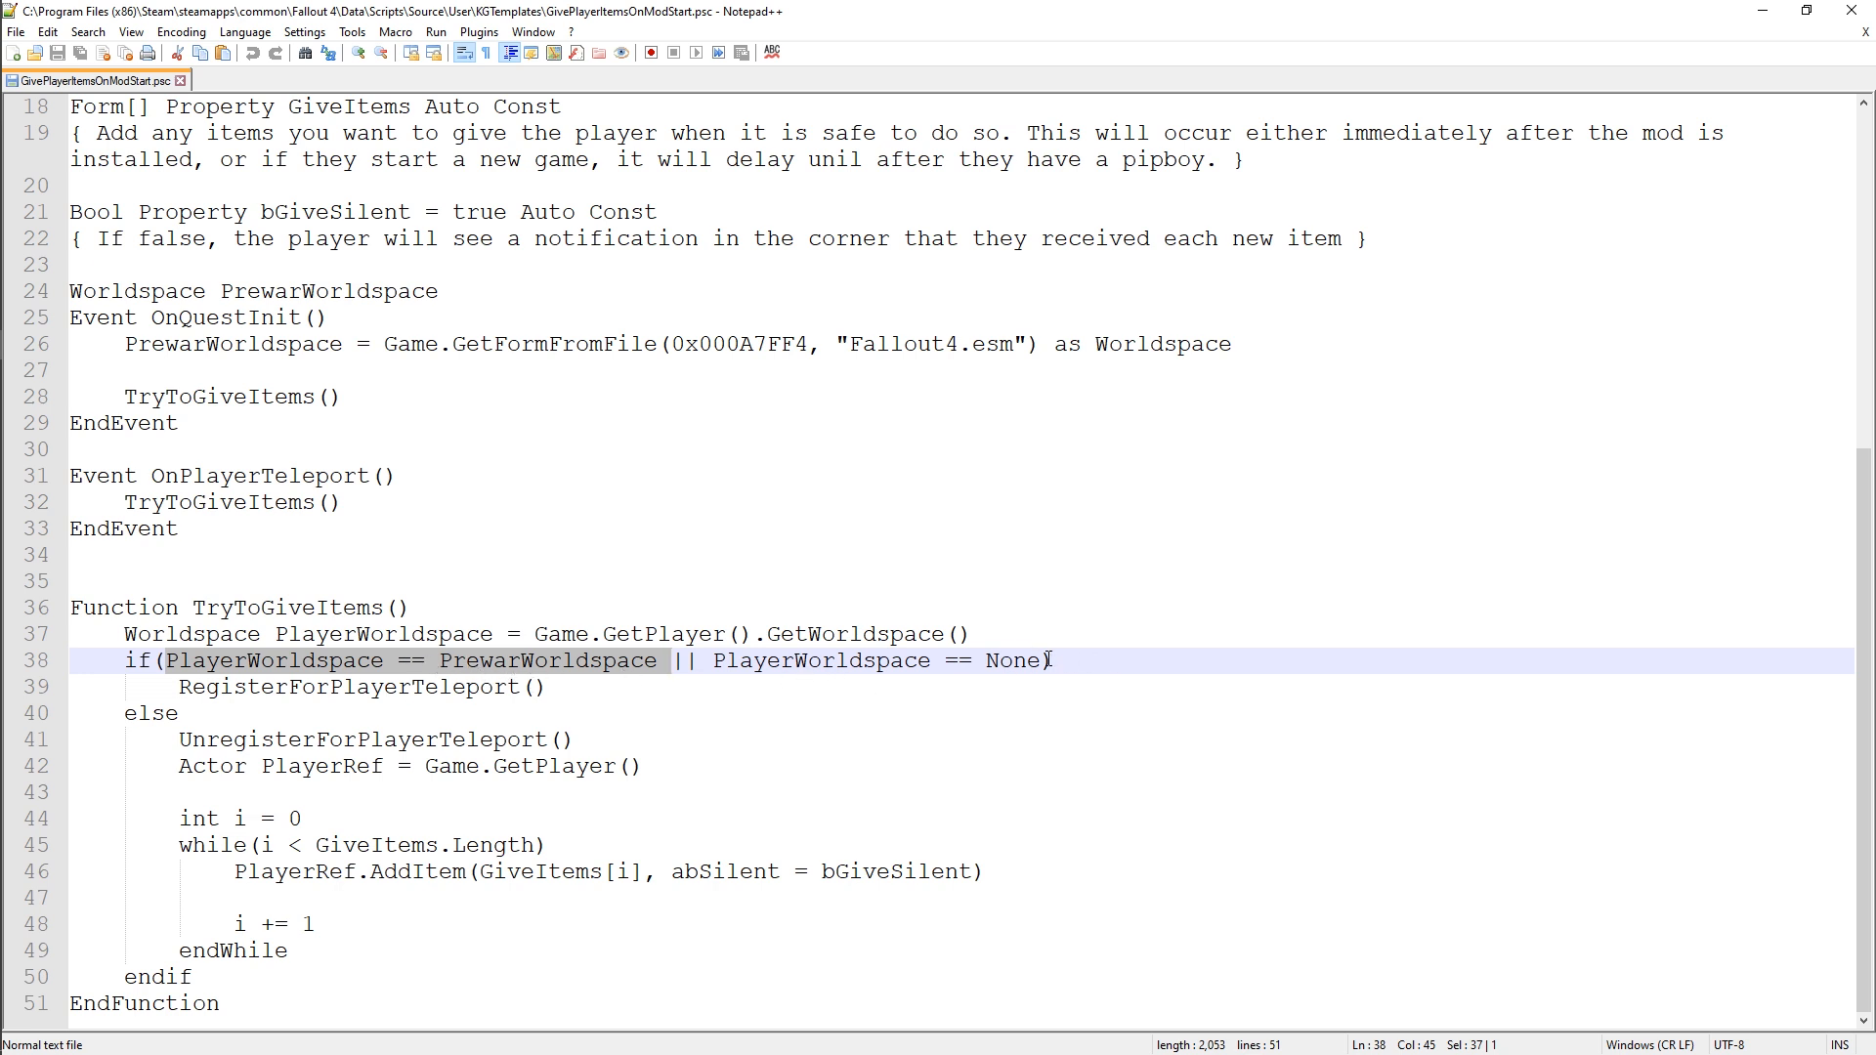
Step: Examine the else branch's UnregisterForPlayerTeleport call against the OnPlayerTeleport event, and its PlayerRef assignment
left_click(189, 717)
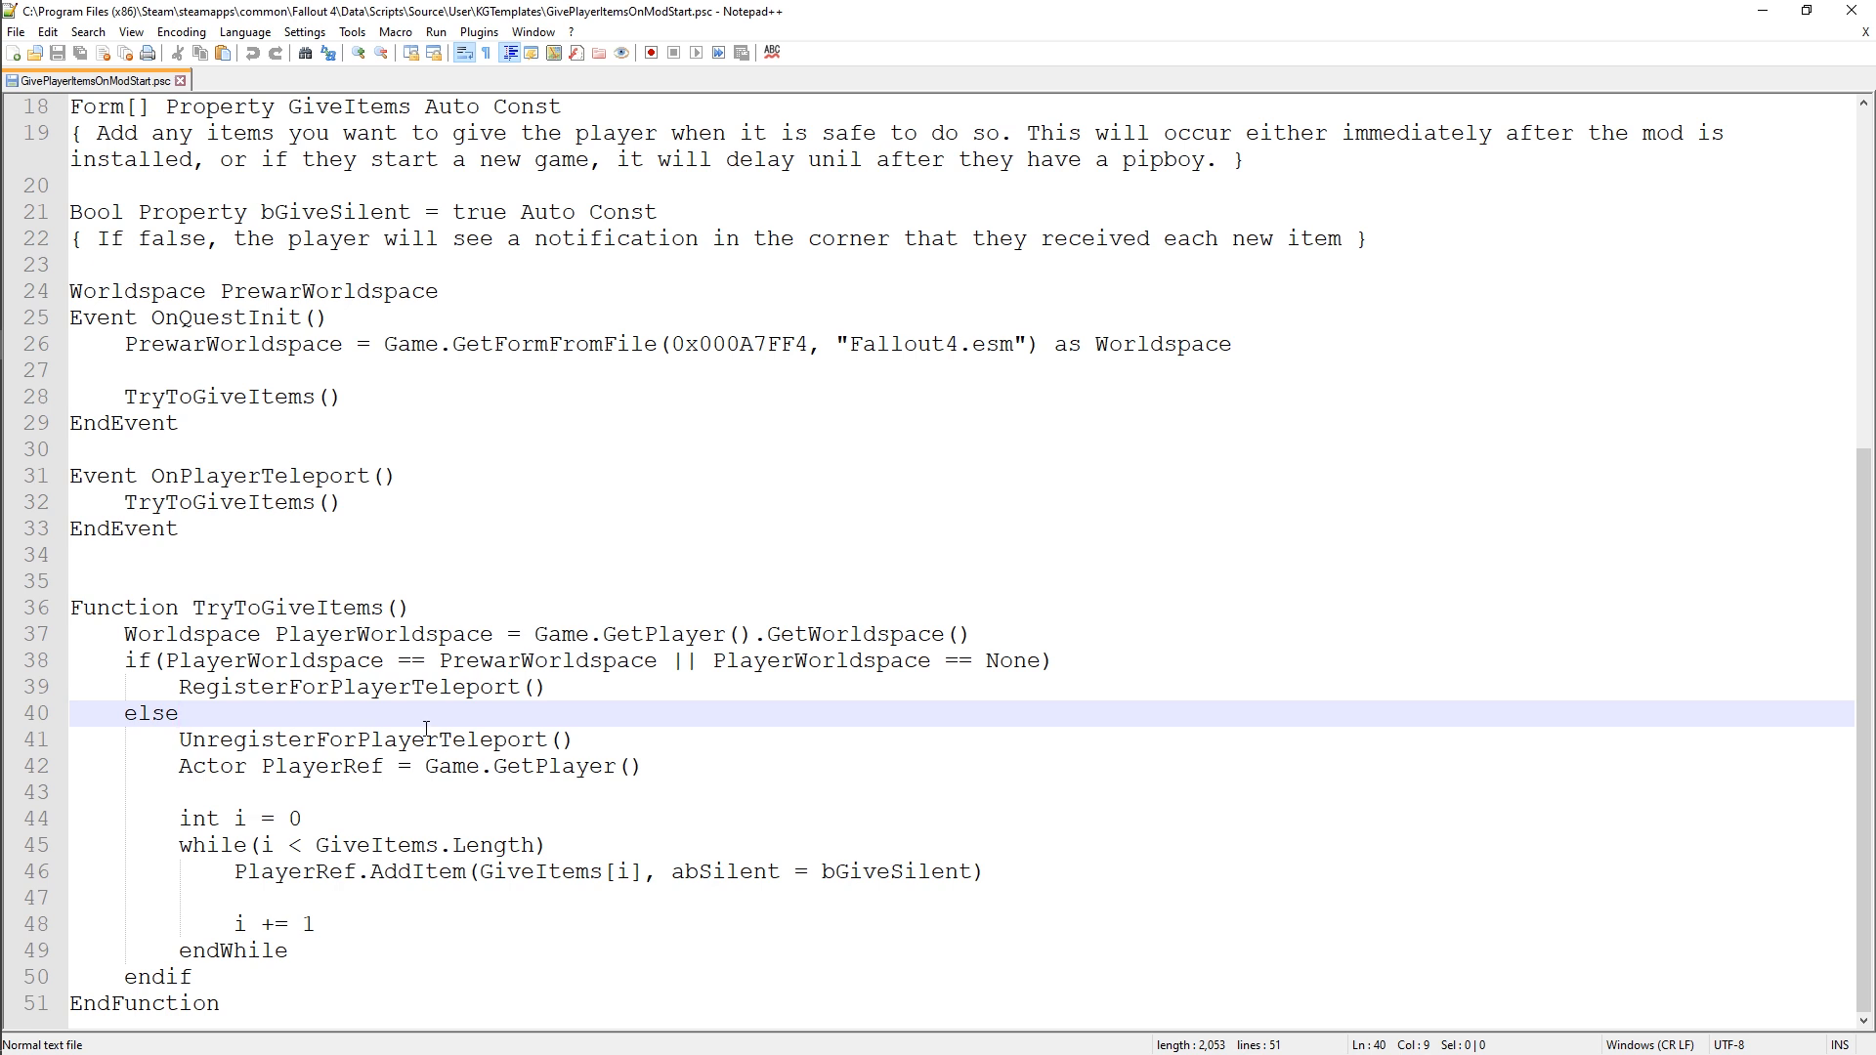
left_click_drag(182, 740, 626, 745)
left_click_drag(398, 478, 71, 475)
left_click(234, 788)
left_click_drag(179, 766, 698, 766)
Step: Examine the while loop condition that compares i with GiveItems.Length
left_click(349, 845)
double_click(348, 845)
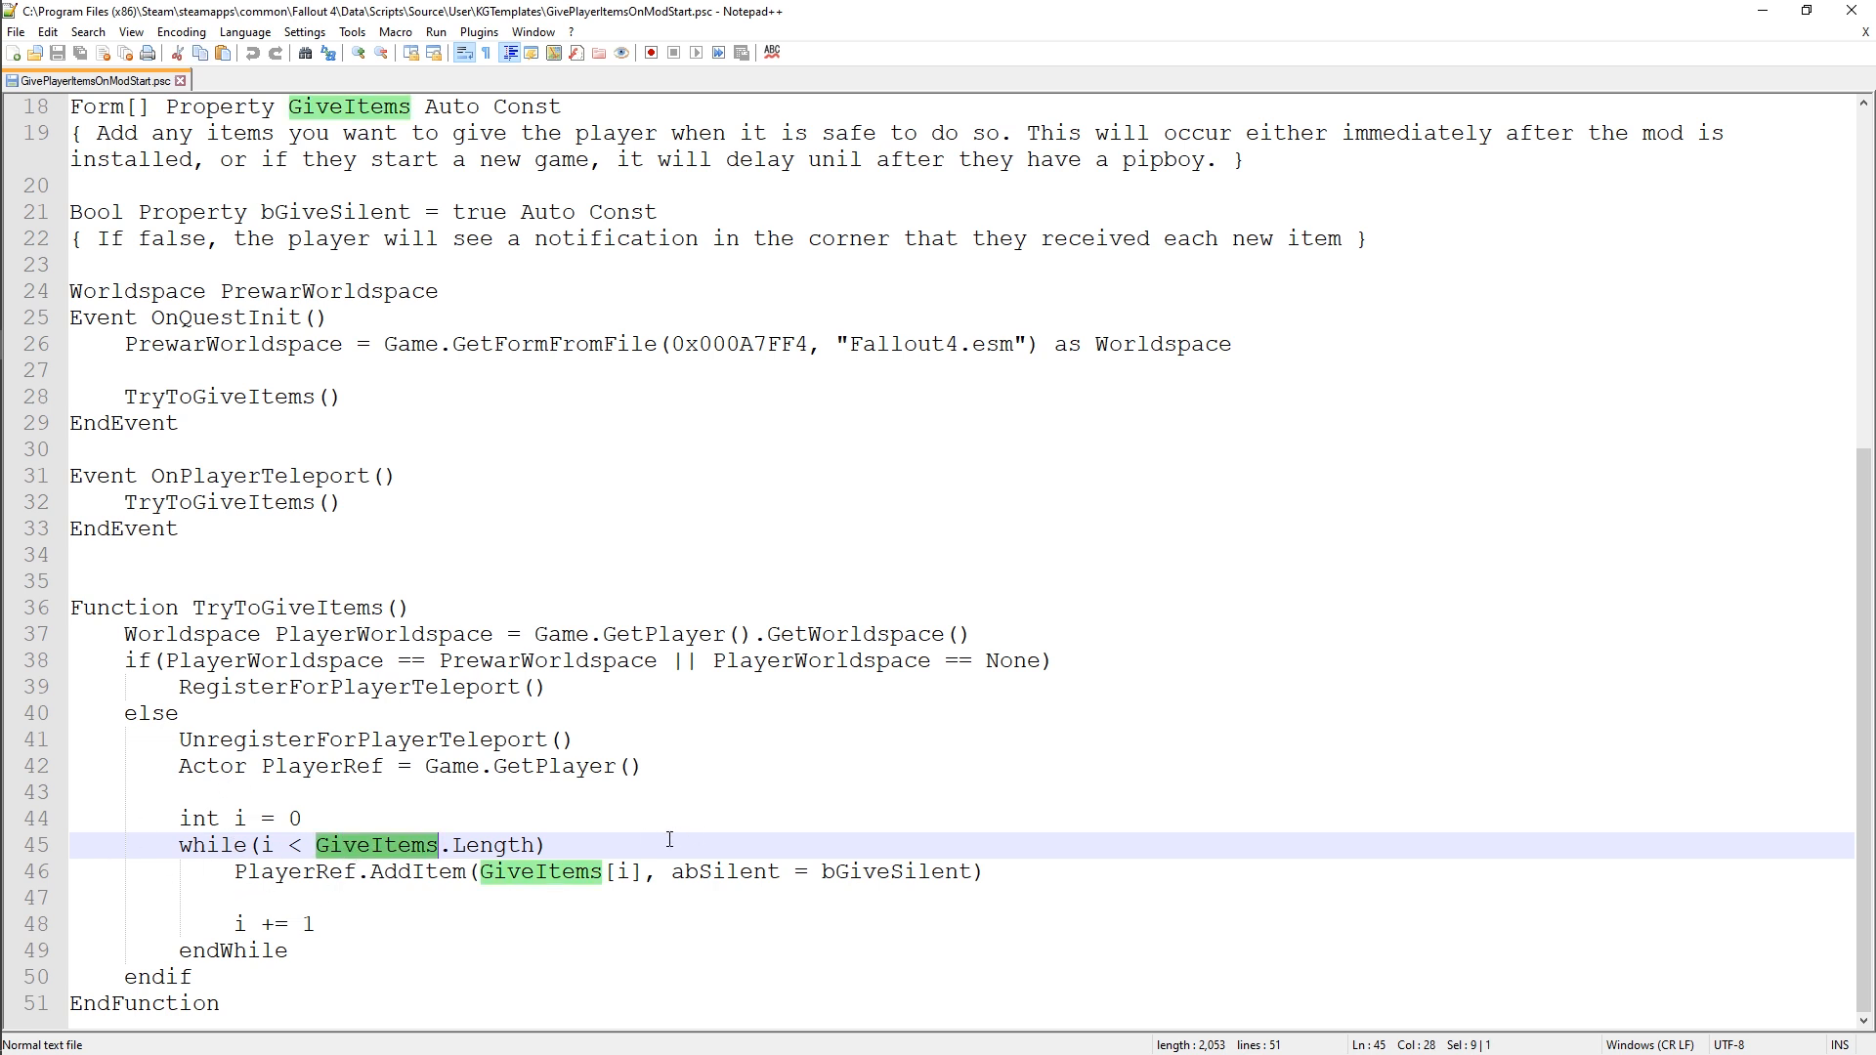
left_click(635, 827)
left_click(631, 845)
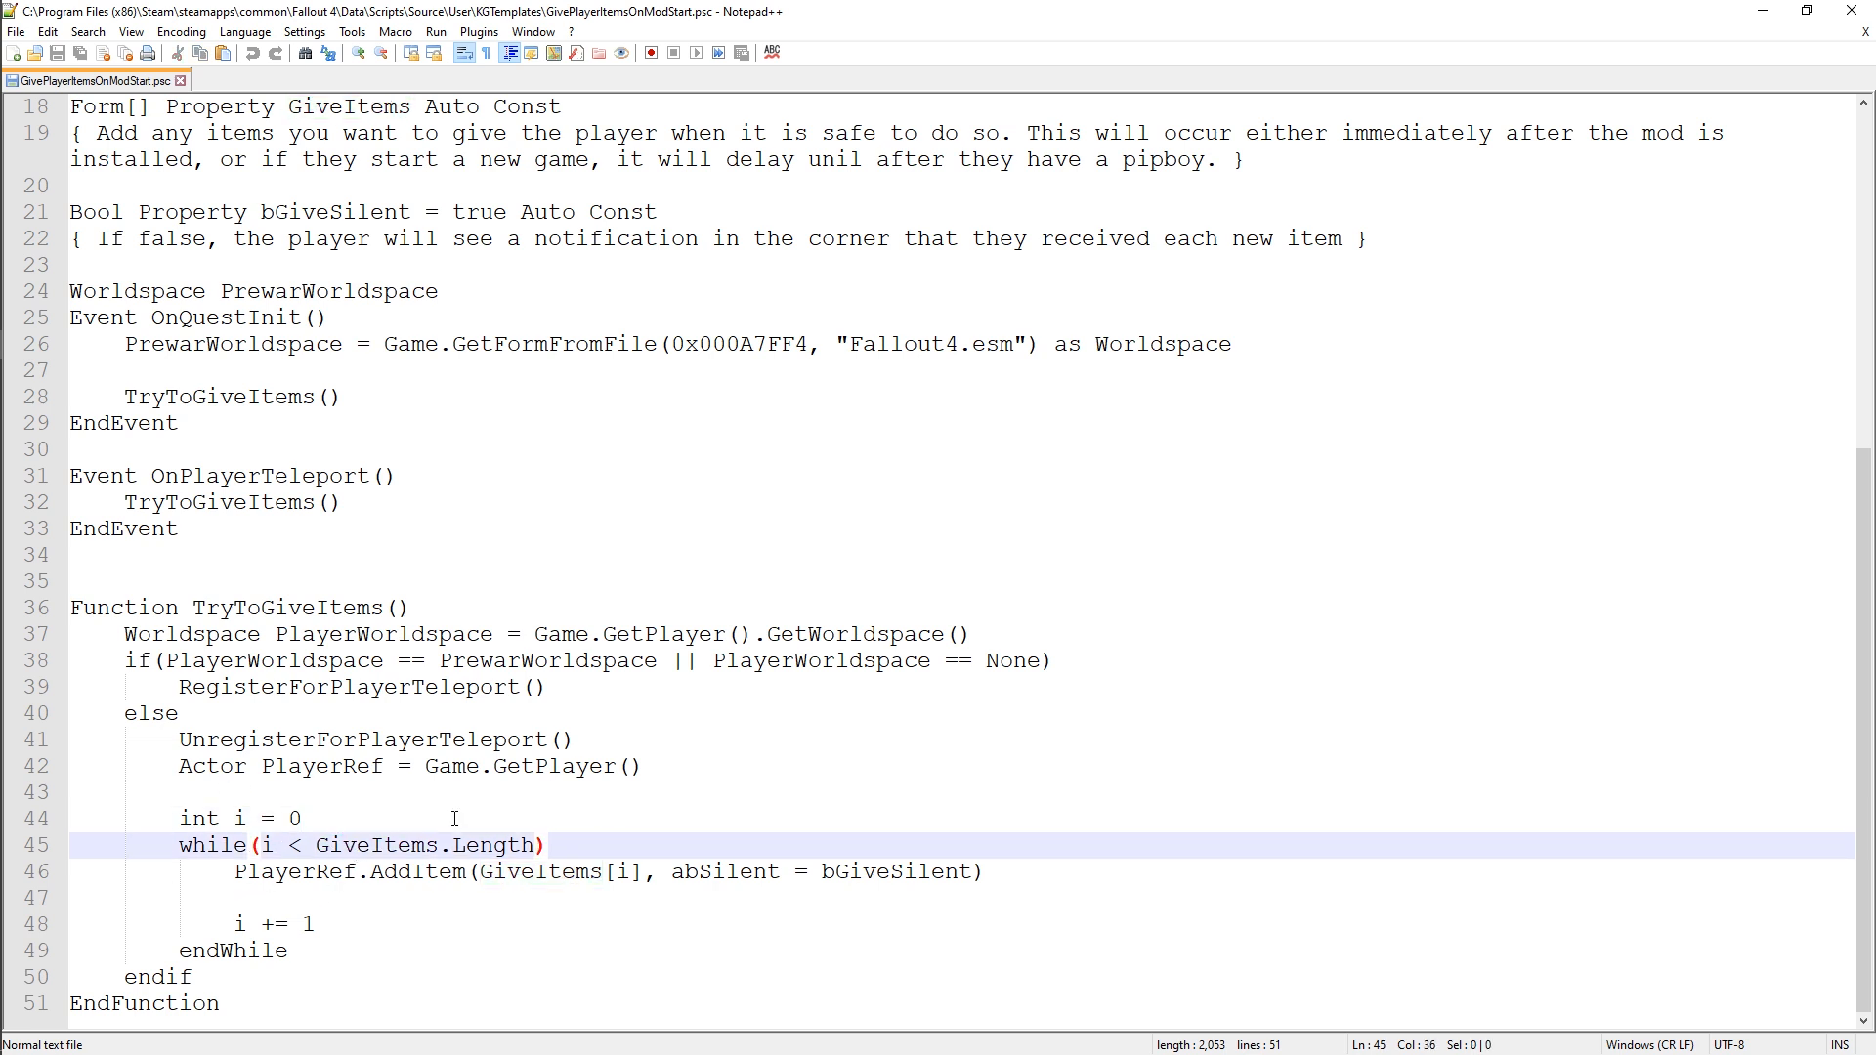
double_click(375, 846)
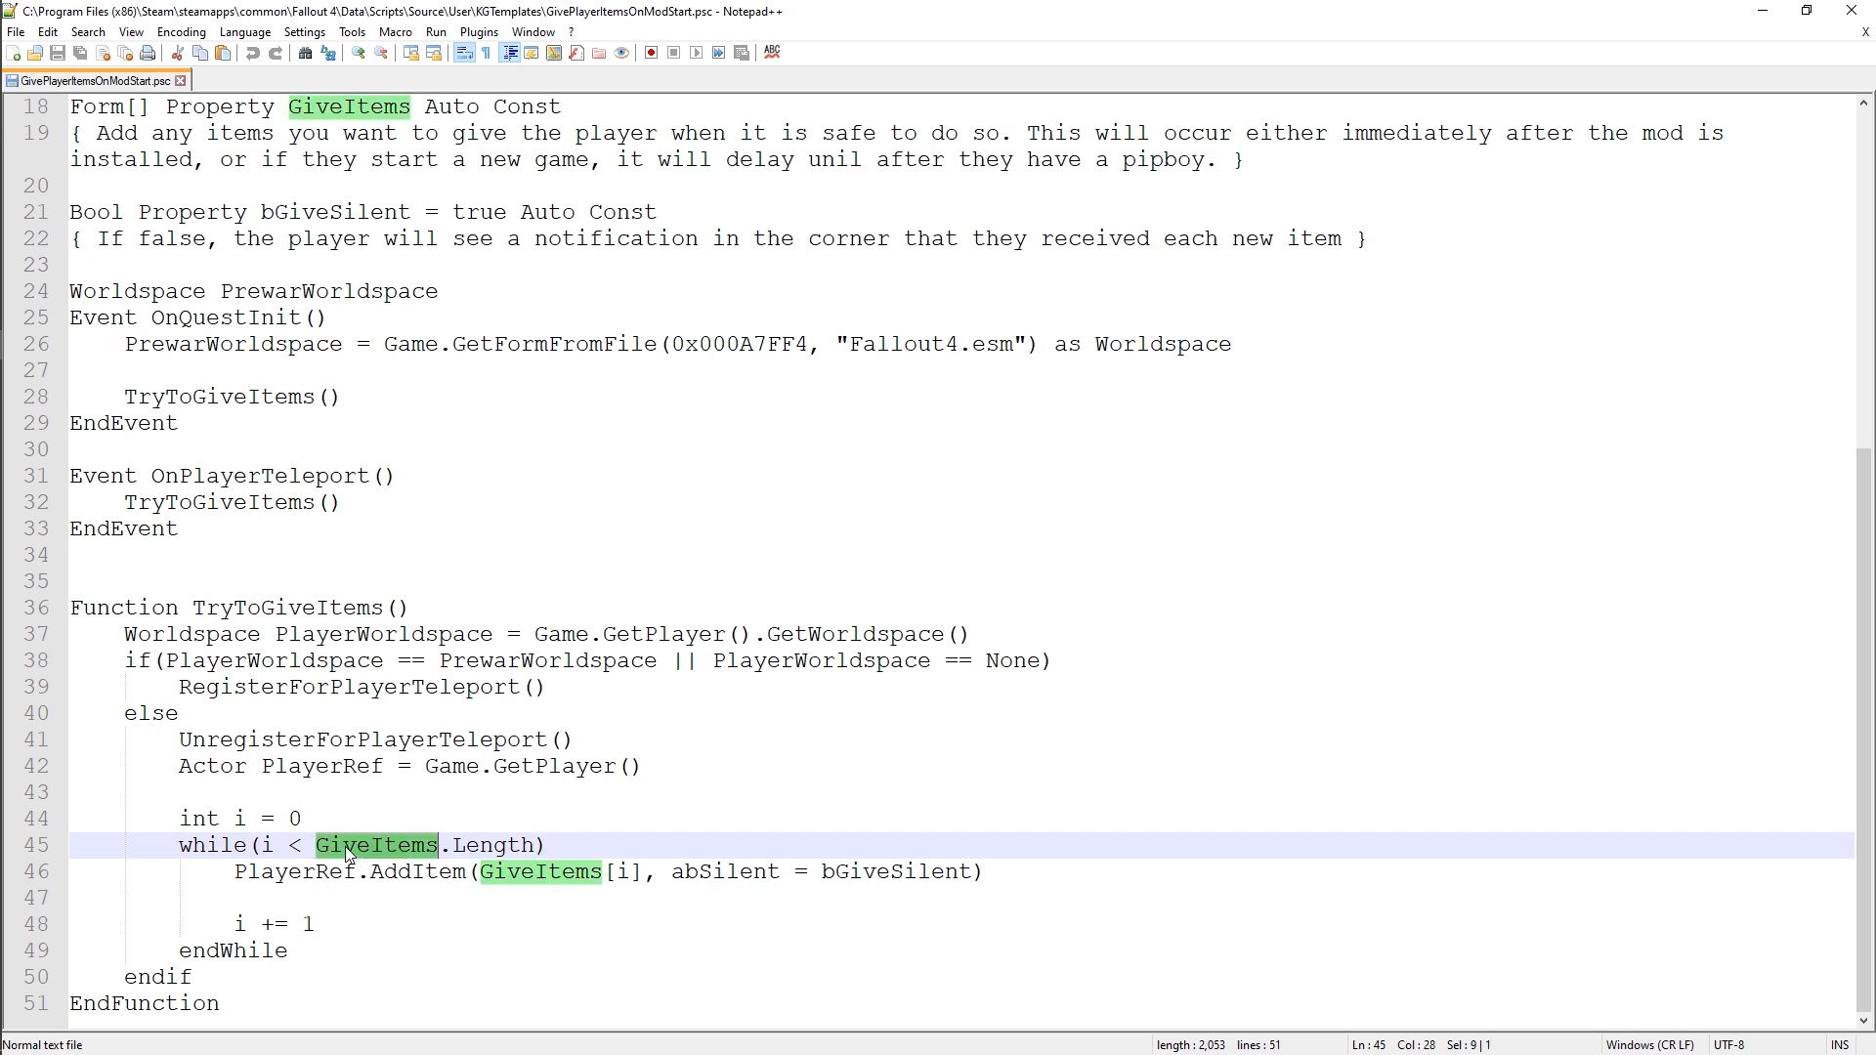
scroll(347, 359, "up", 1)
scroll(539, 637, "down", 1)
Step: Examine the PlayerRef.AddItem call inside the while loop
left_click(280, 872)
key("Home")
key("shift+Right")
key("shift+Right")
key("shift+Right")
key("shift+Right")
key("shift+Right")
key("shift+Right")
key("shift+Right")
key("shift+Right")
key("shift+Right")
key("shift+Right")
key("shift+Right")
key("shift+Right")
key("shift+Right")
key("shift+Right")
key("shift+Right")
key("shift+Right")
key("shift+Right")
key("shift+Right")
key("shift+Right")
key("shift+Right")
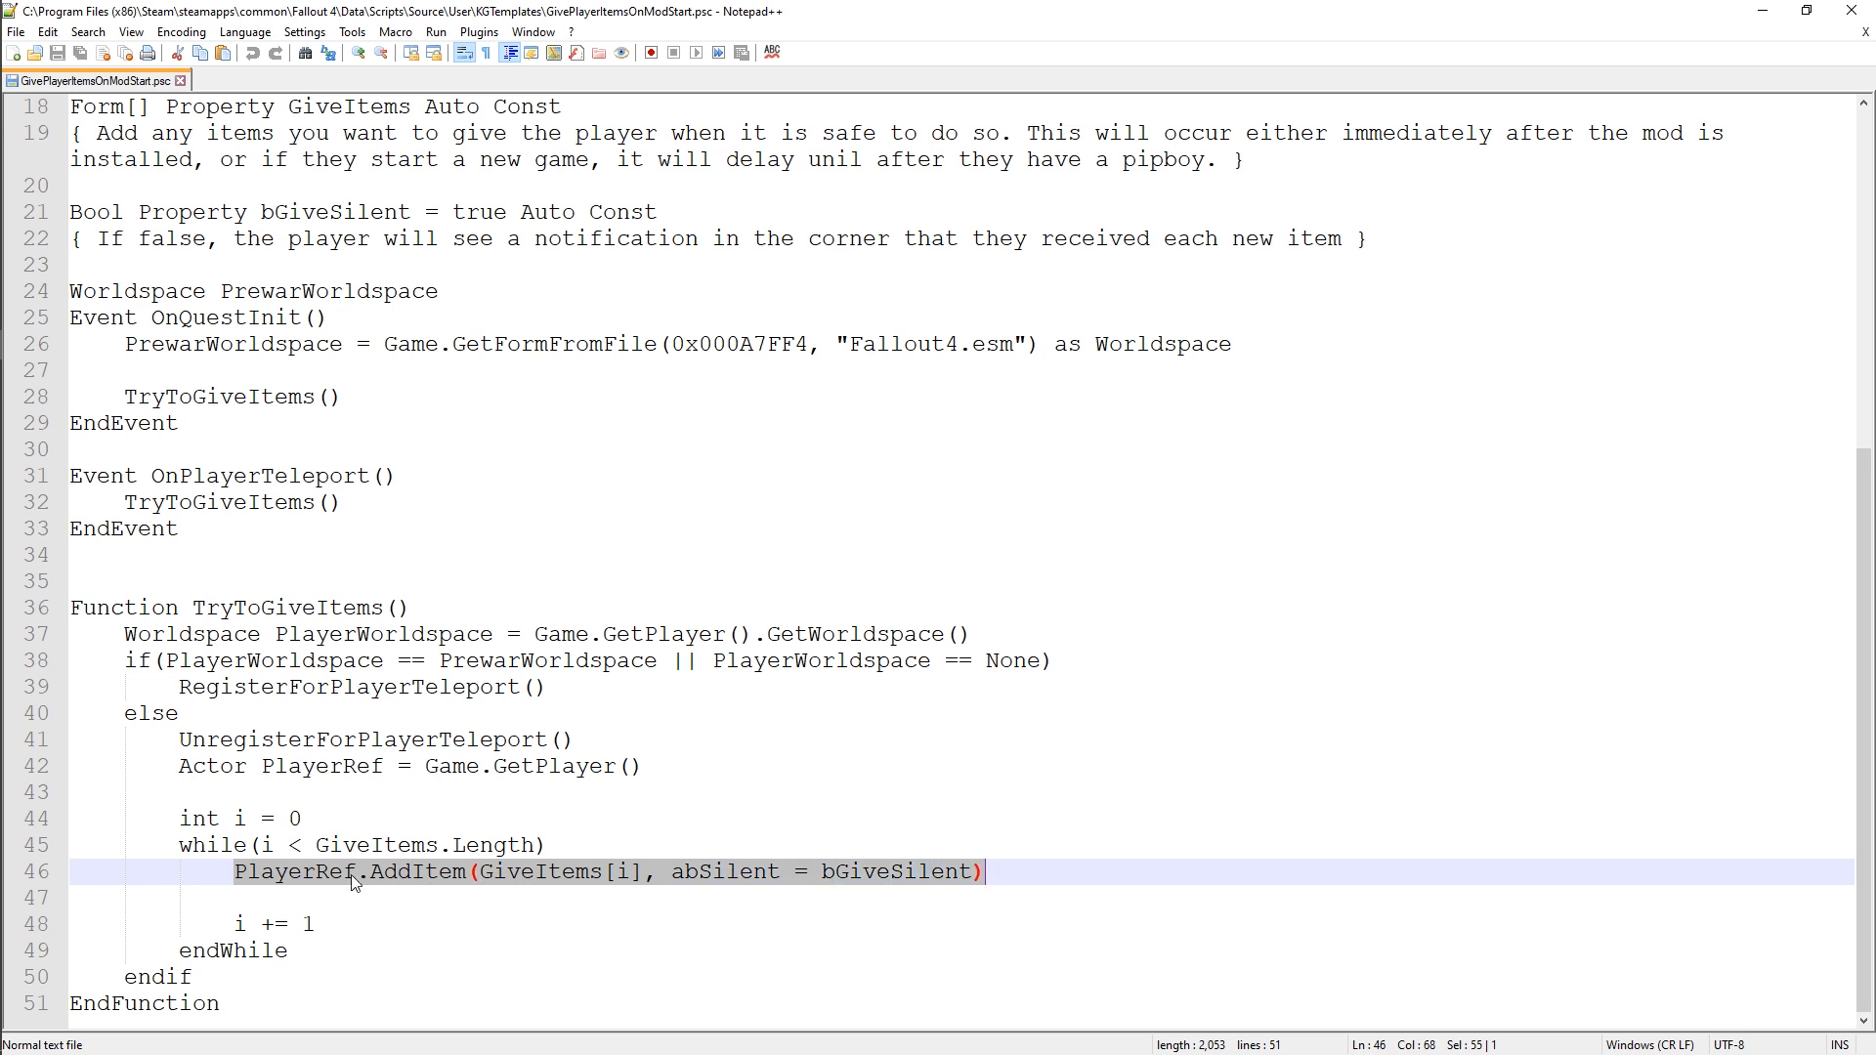
double_click(418, 871)
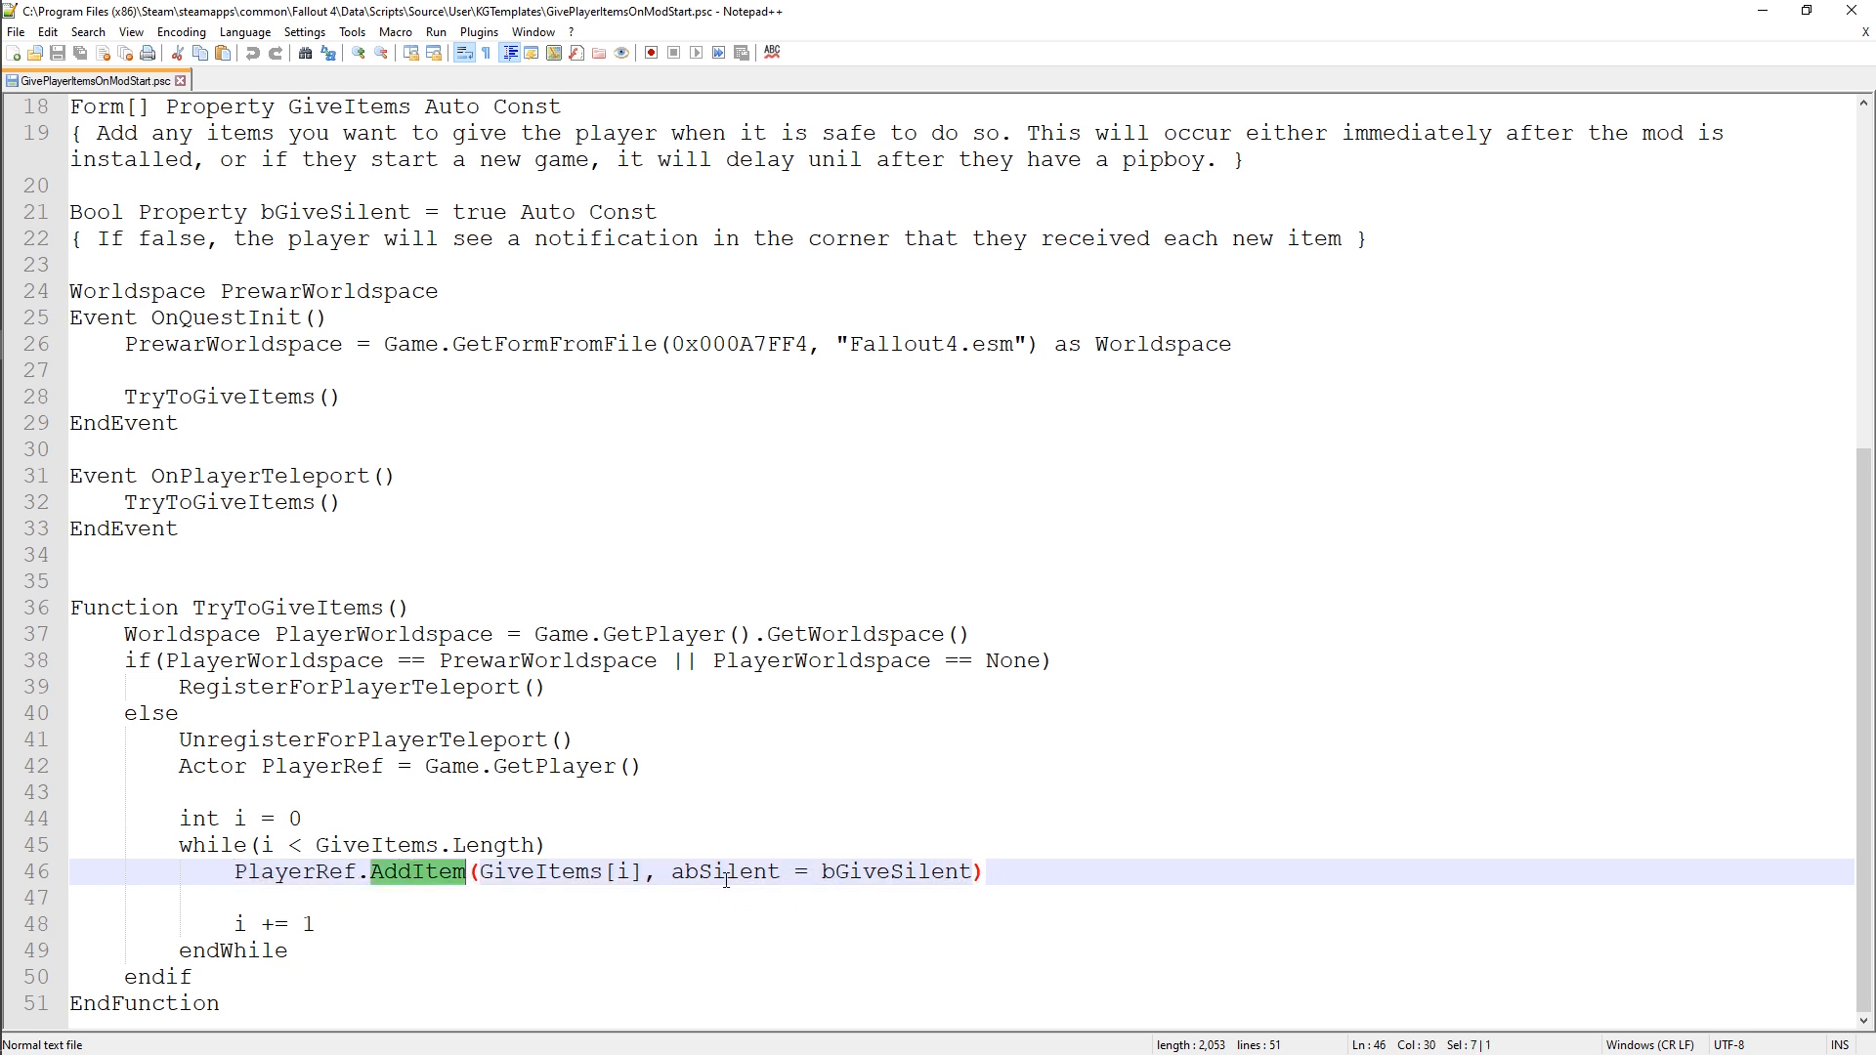
Step: Compare the abSilent = bGiveSilent argument of the AddItem call with the bGiveSilent property declaration
left_click_drag(672, 872, 819, 876)
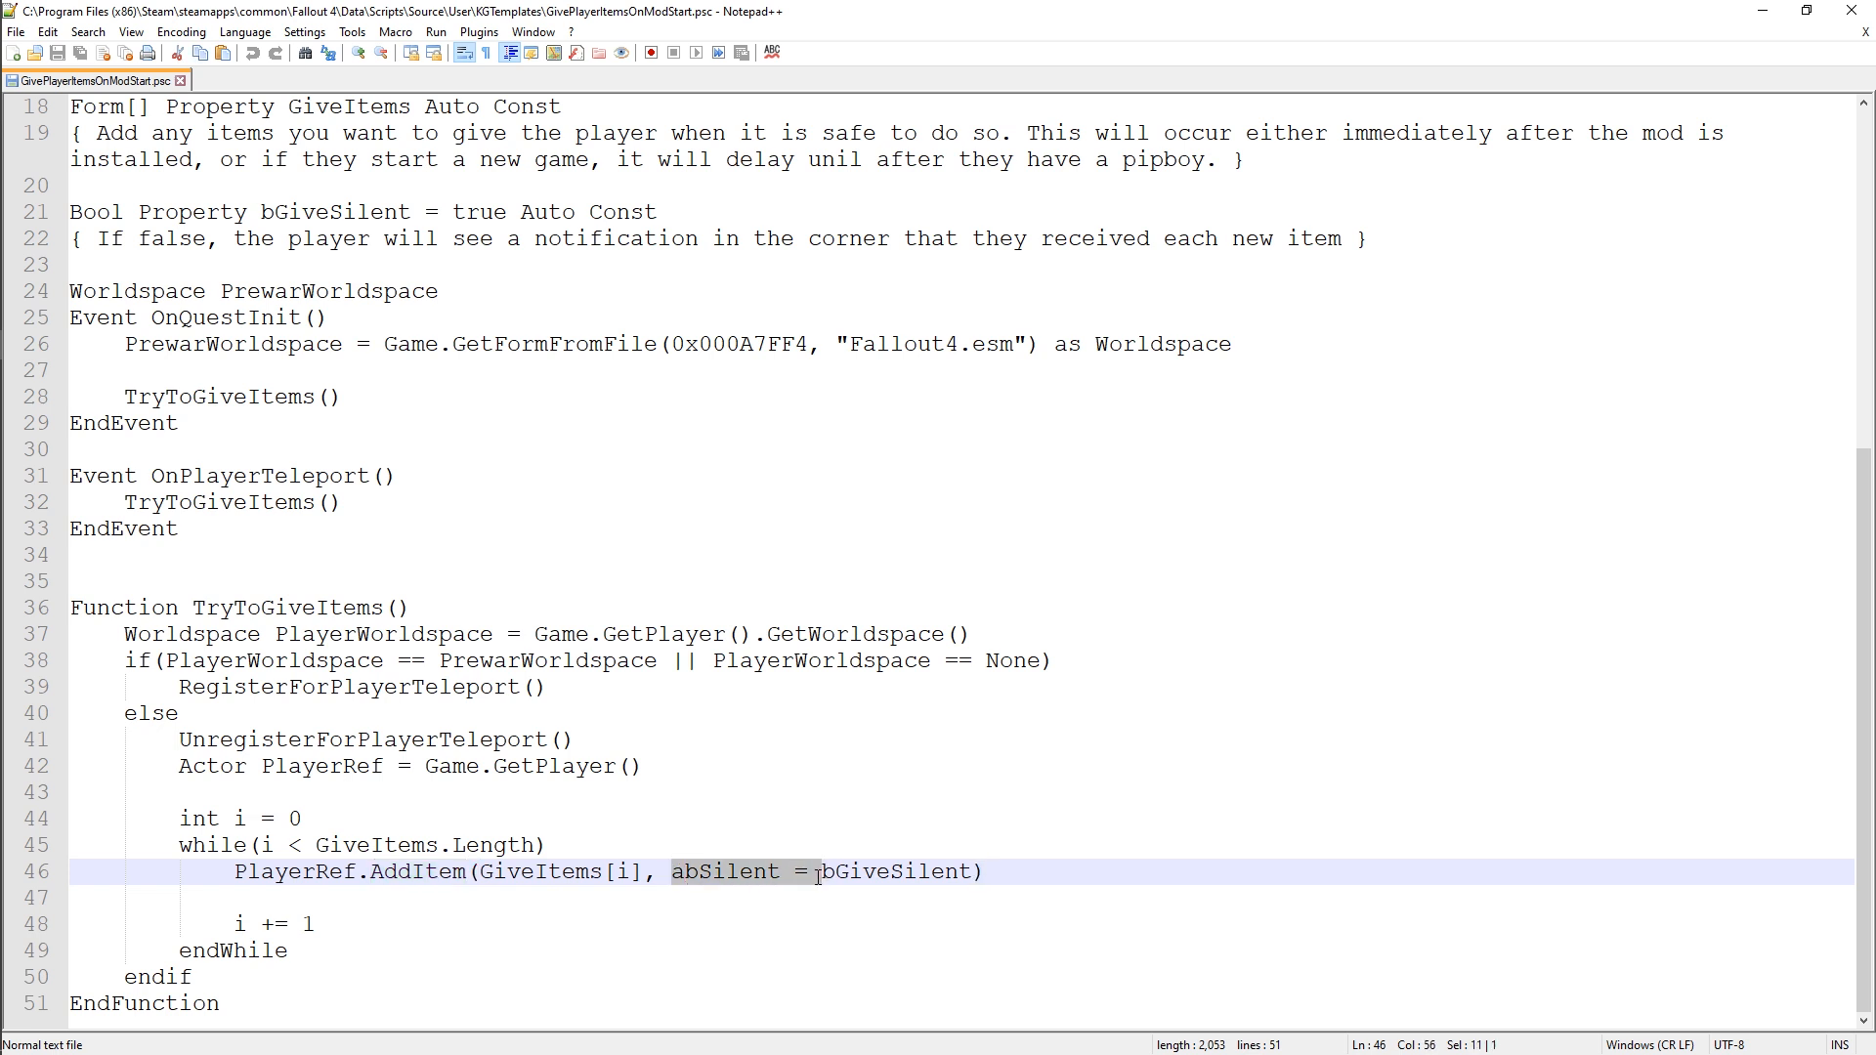
double_click(826, 872)
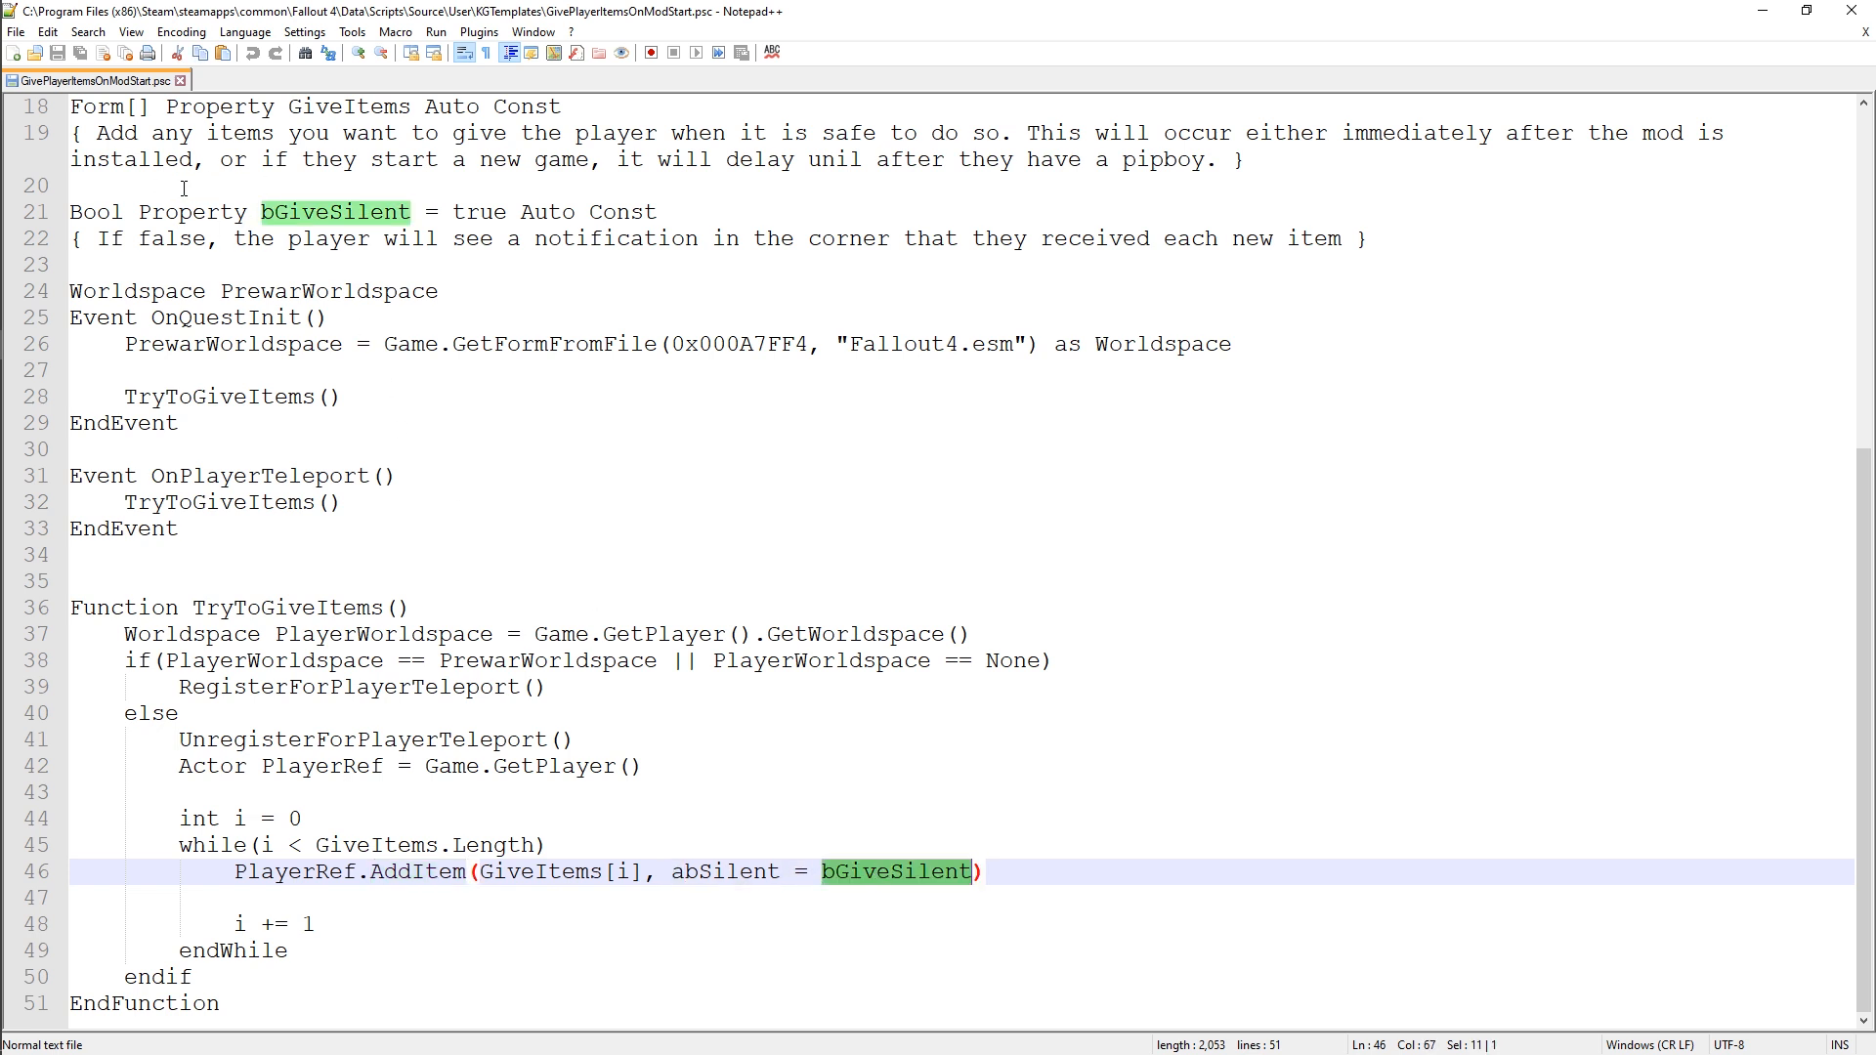
double_click(298, 213)
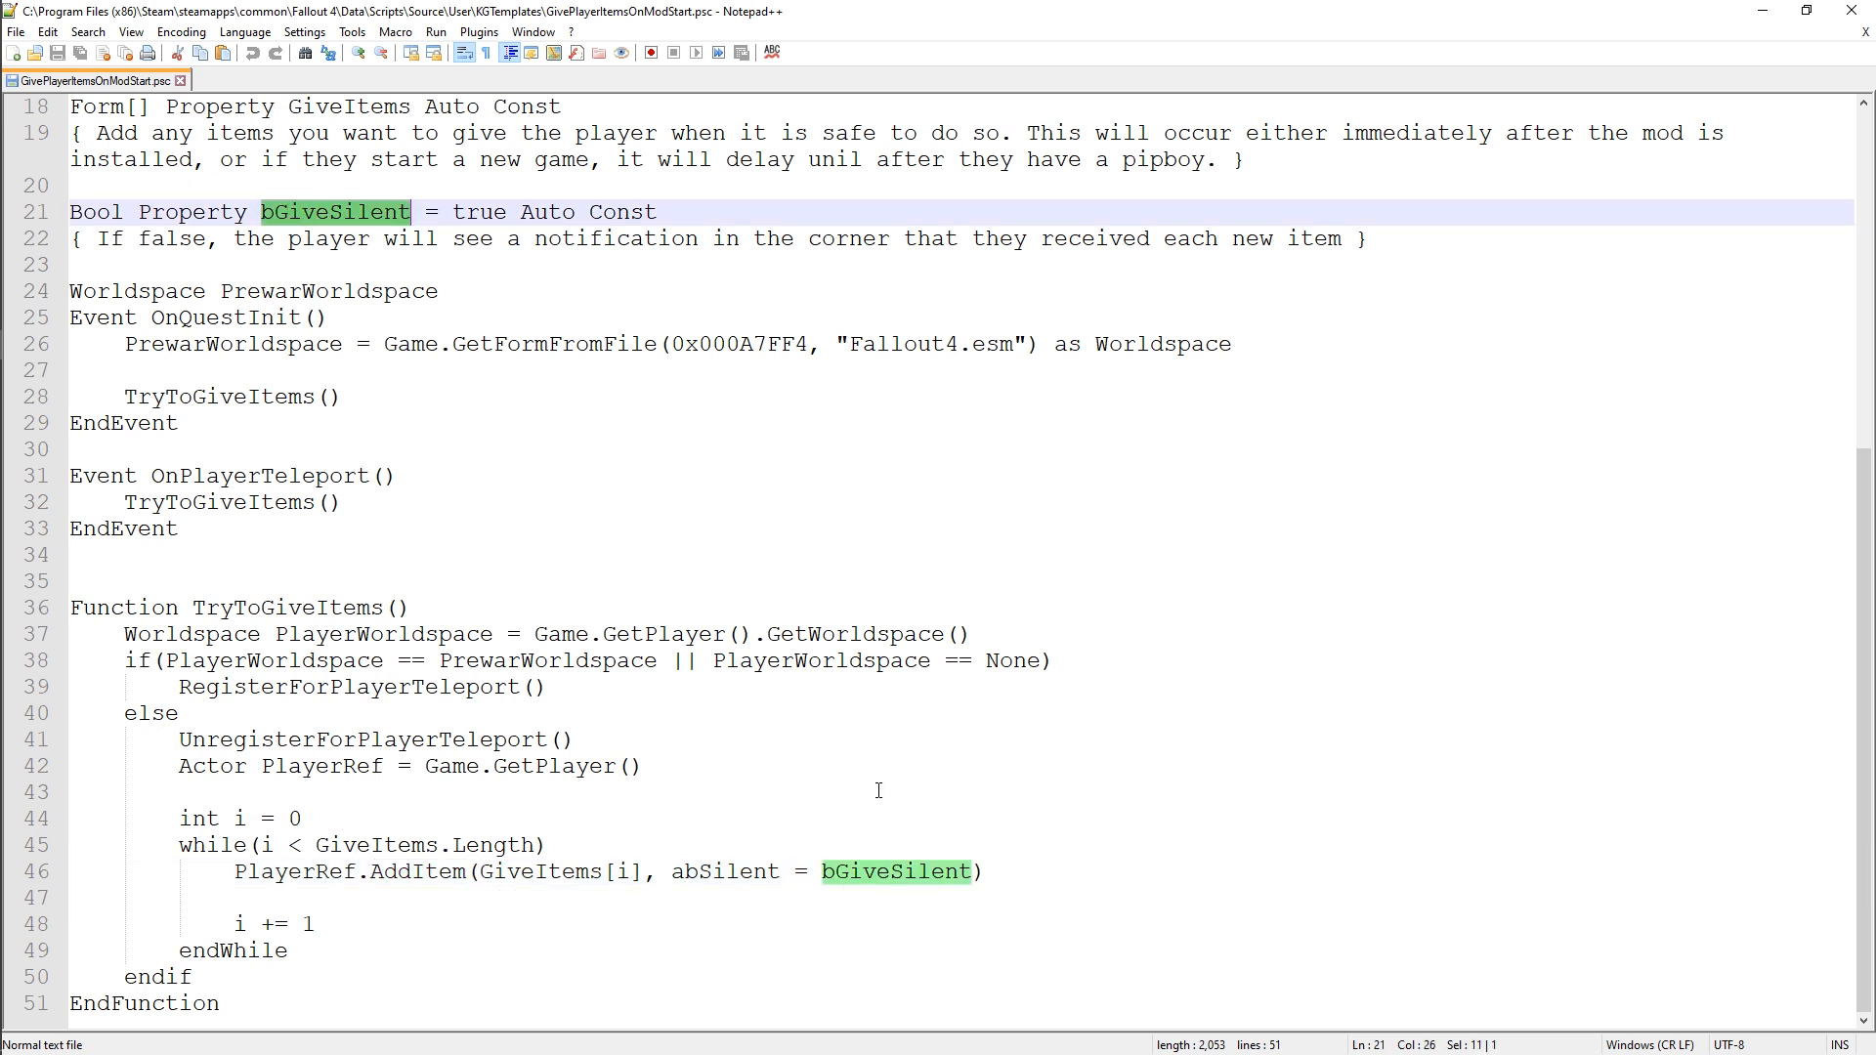
double_click(729, 873)
double_click(852, 875)
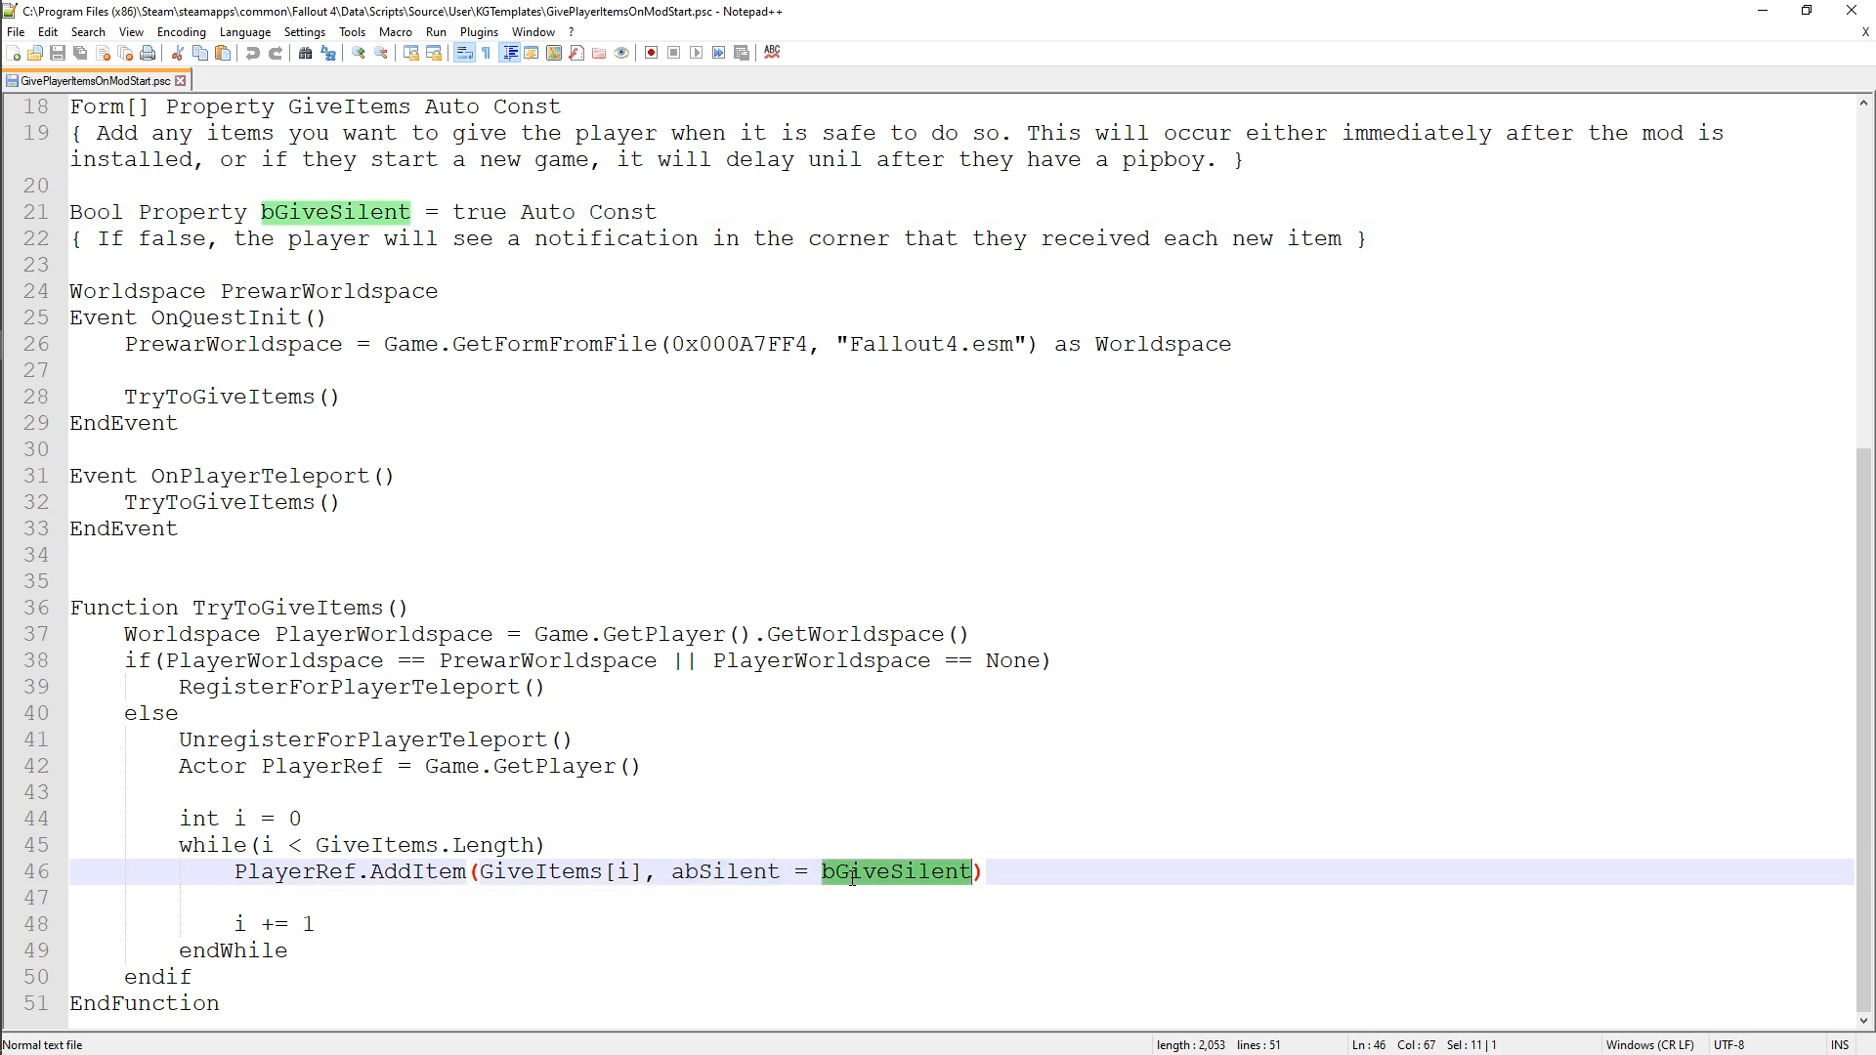
left_click(660, 874)
left_click_drag(672, 872, 821, 871)
left_click(667, 870)
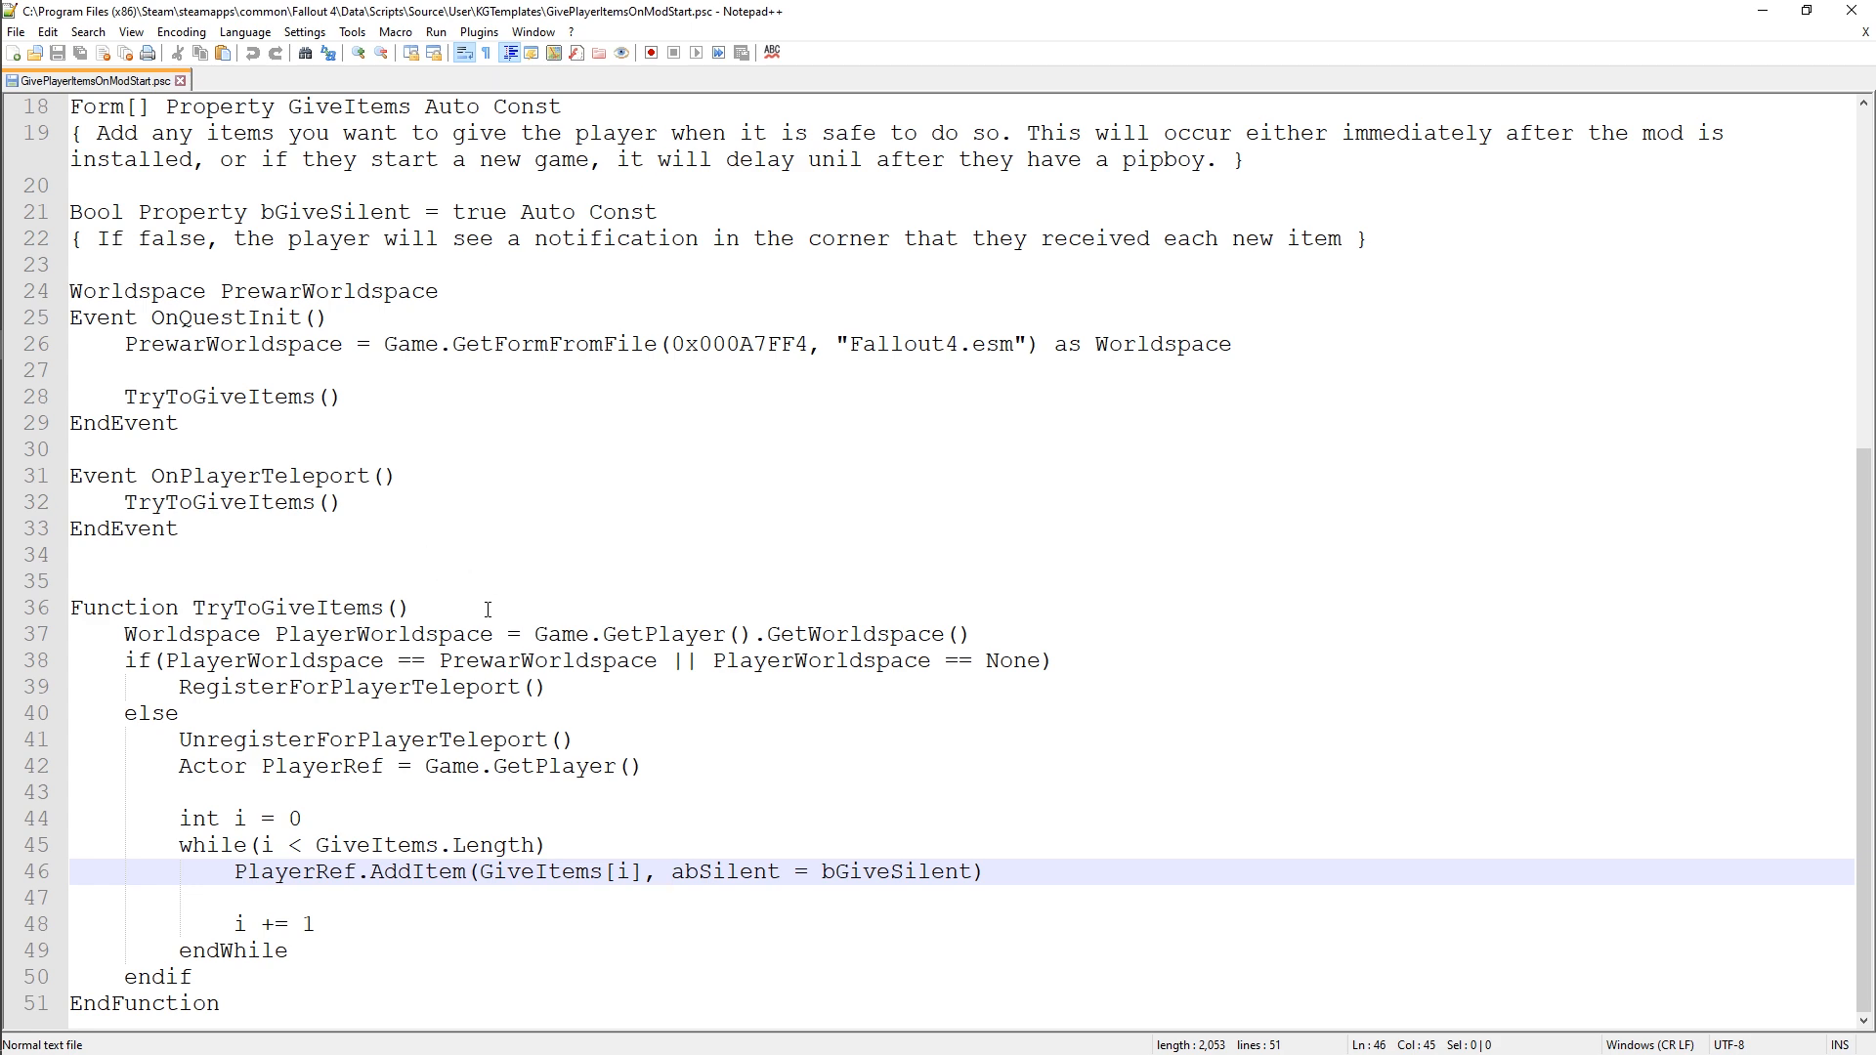
Step: Switch to Creation Kit and review the ID and priority in the kgDT_GiveItemsOnStart quest's data
scroll(484, 607, "up", 6)
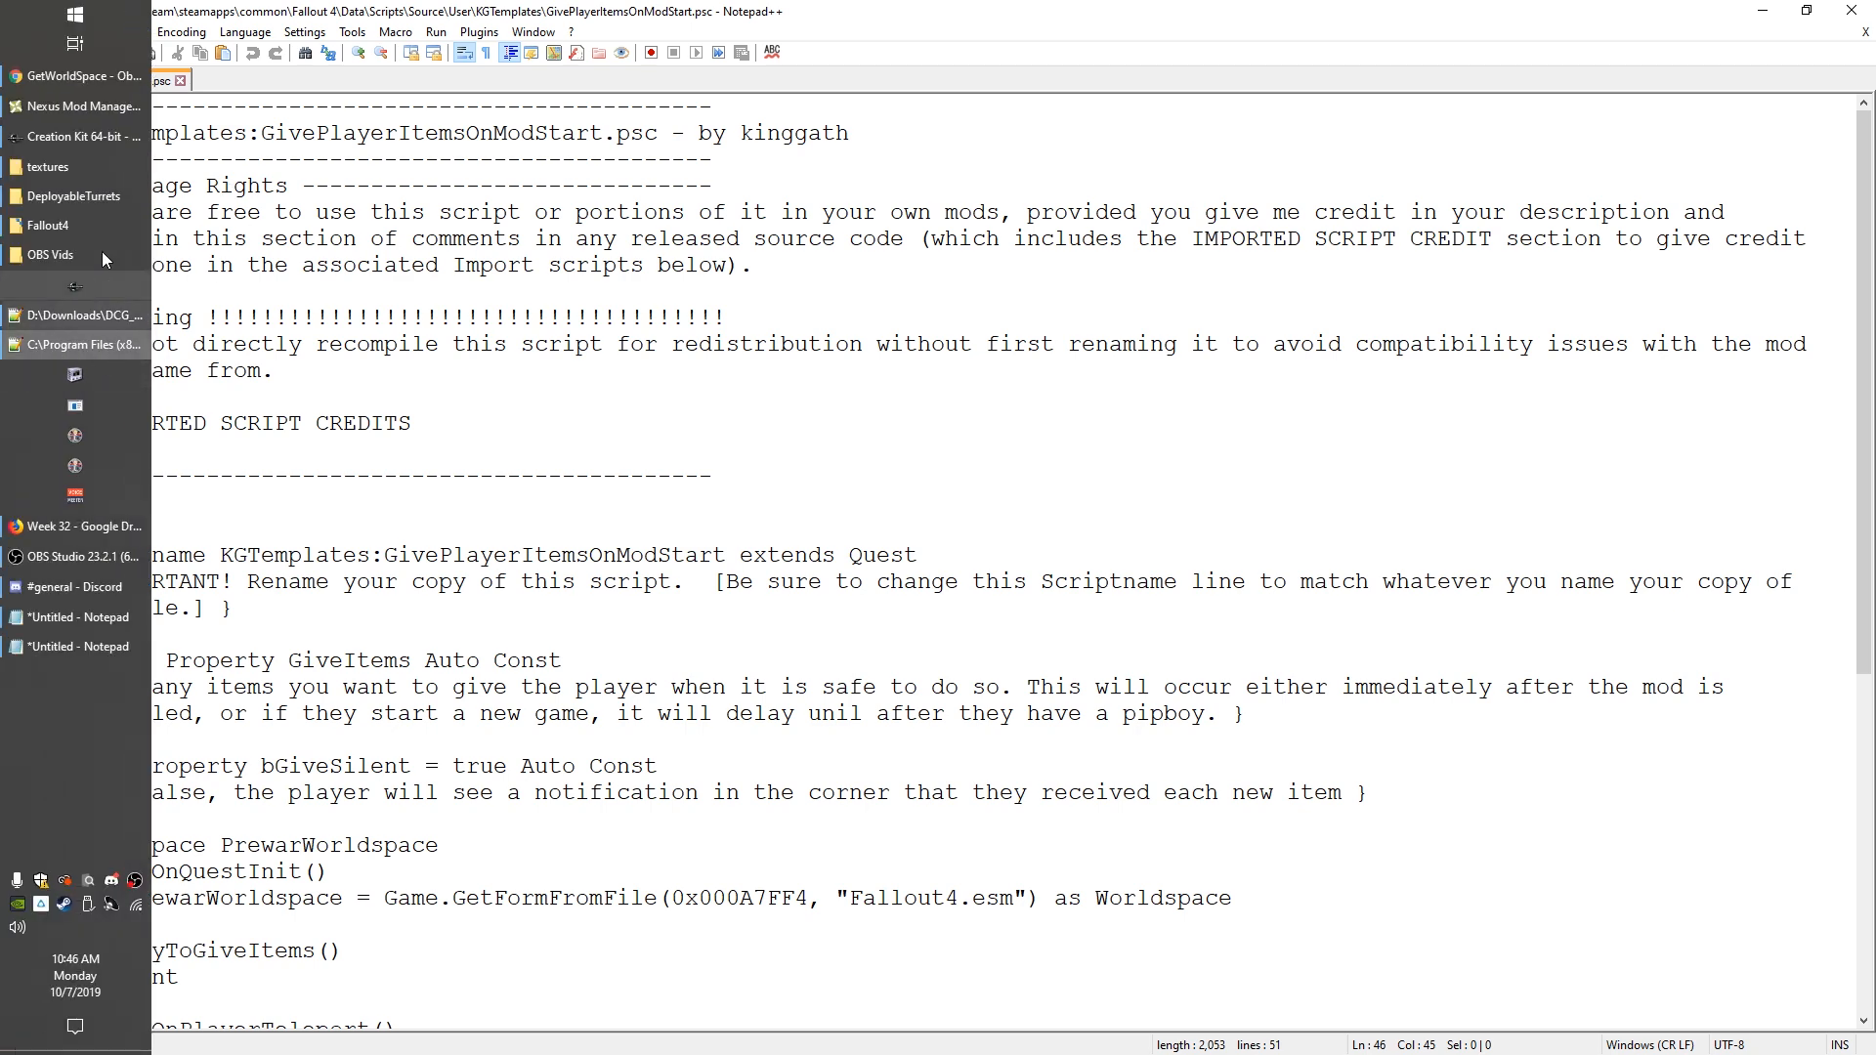
left_click(84, 144)
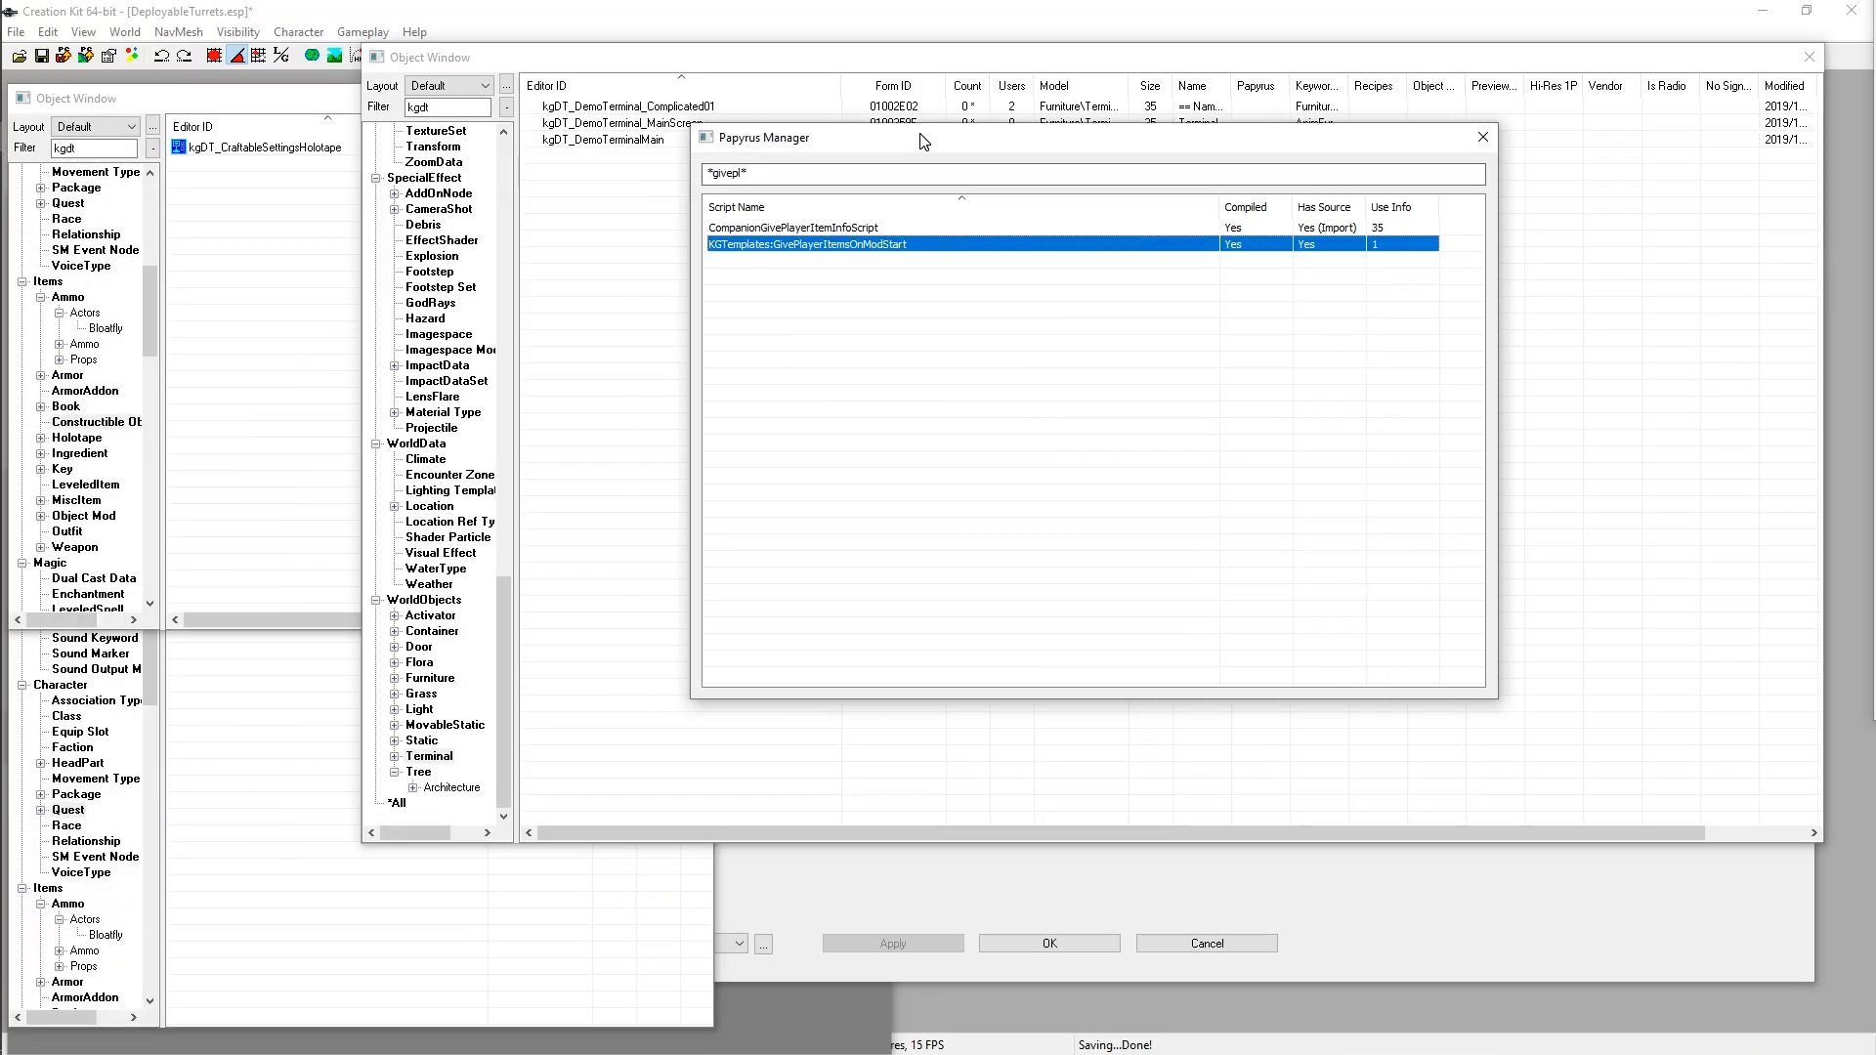
double_click(228, 535)
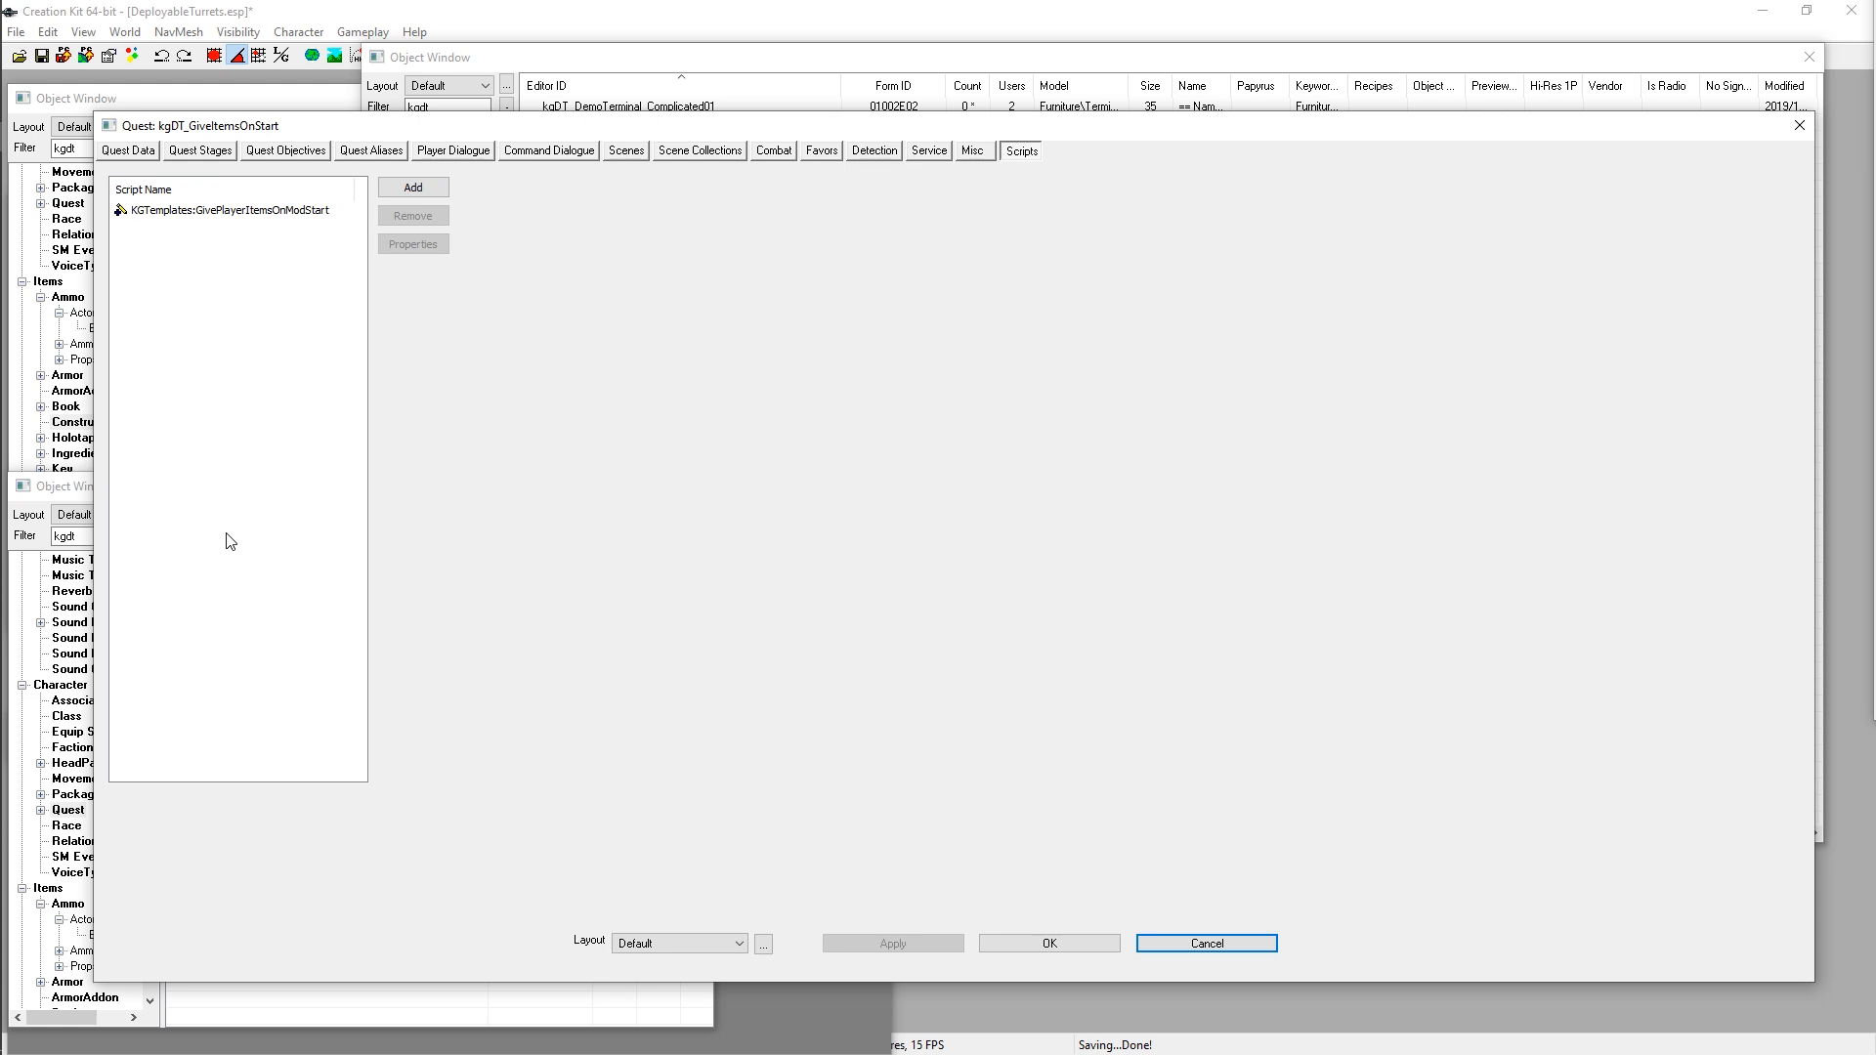
left_click(123, 154)
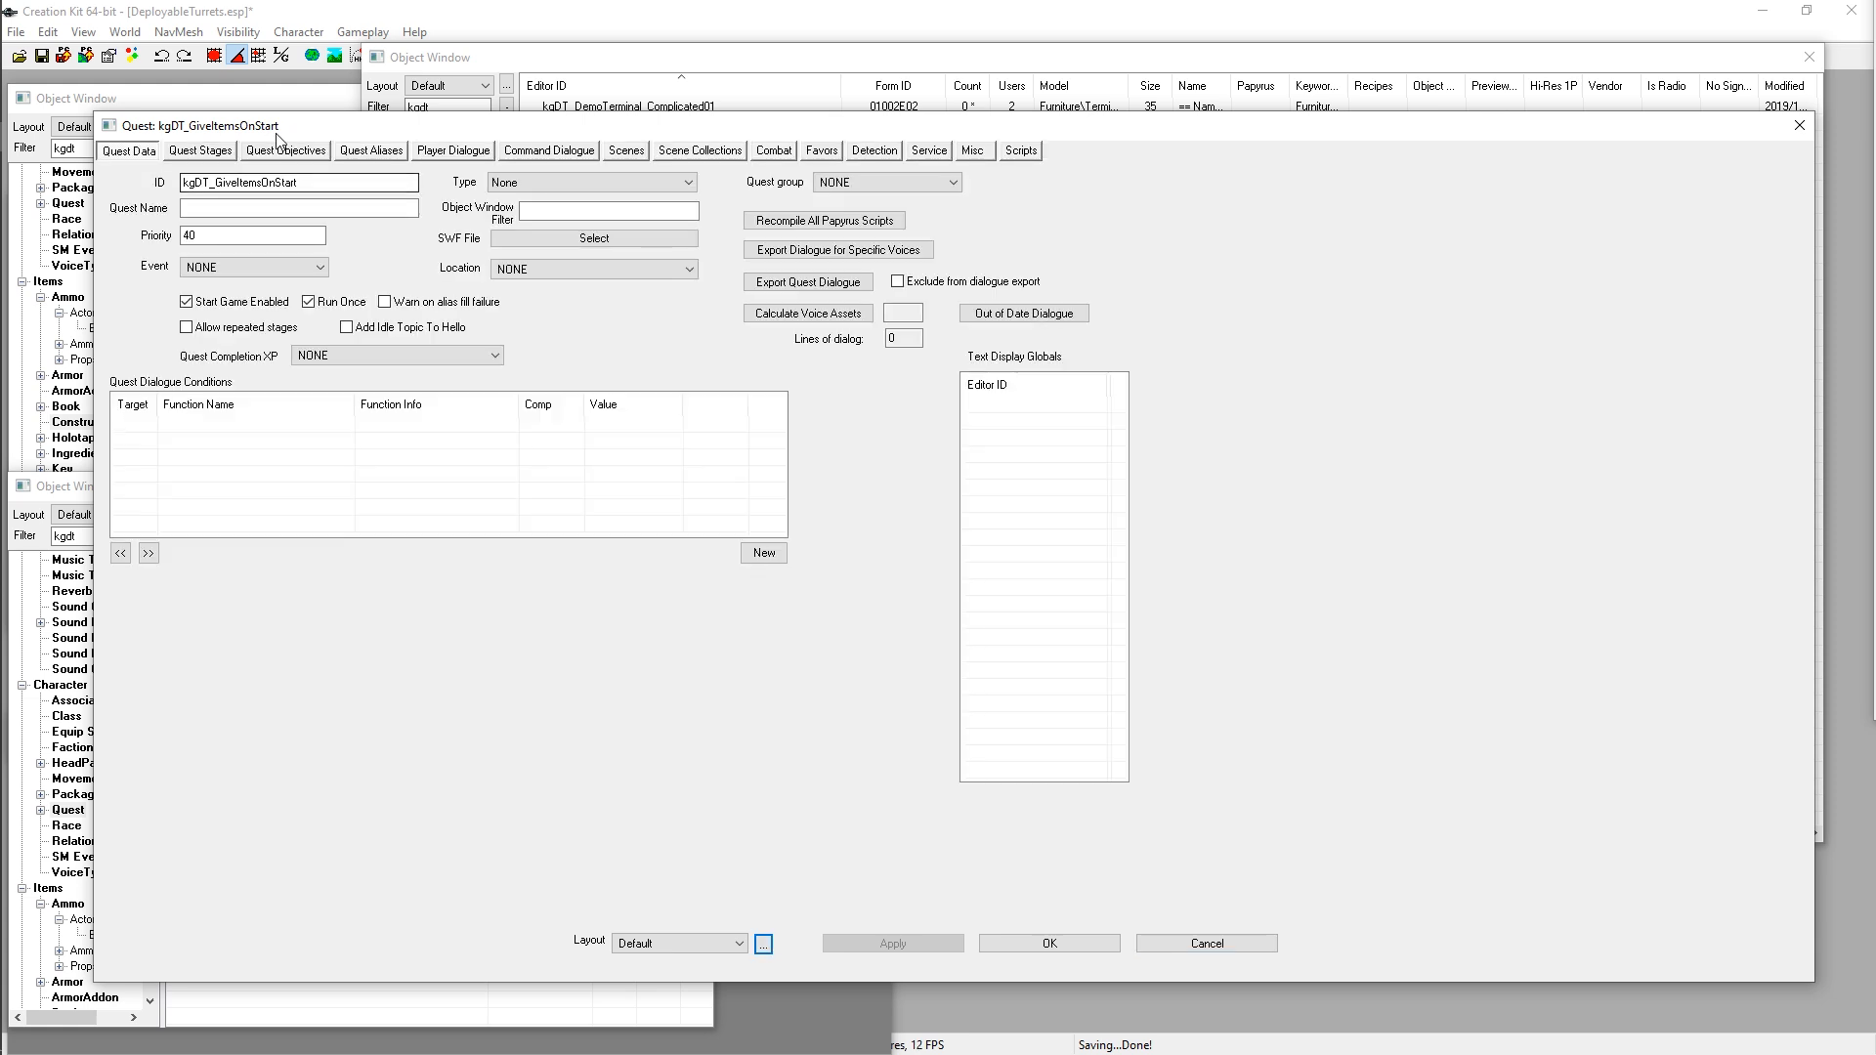
left_click_drag(348, 164, 127, 167)
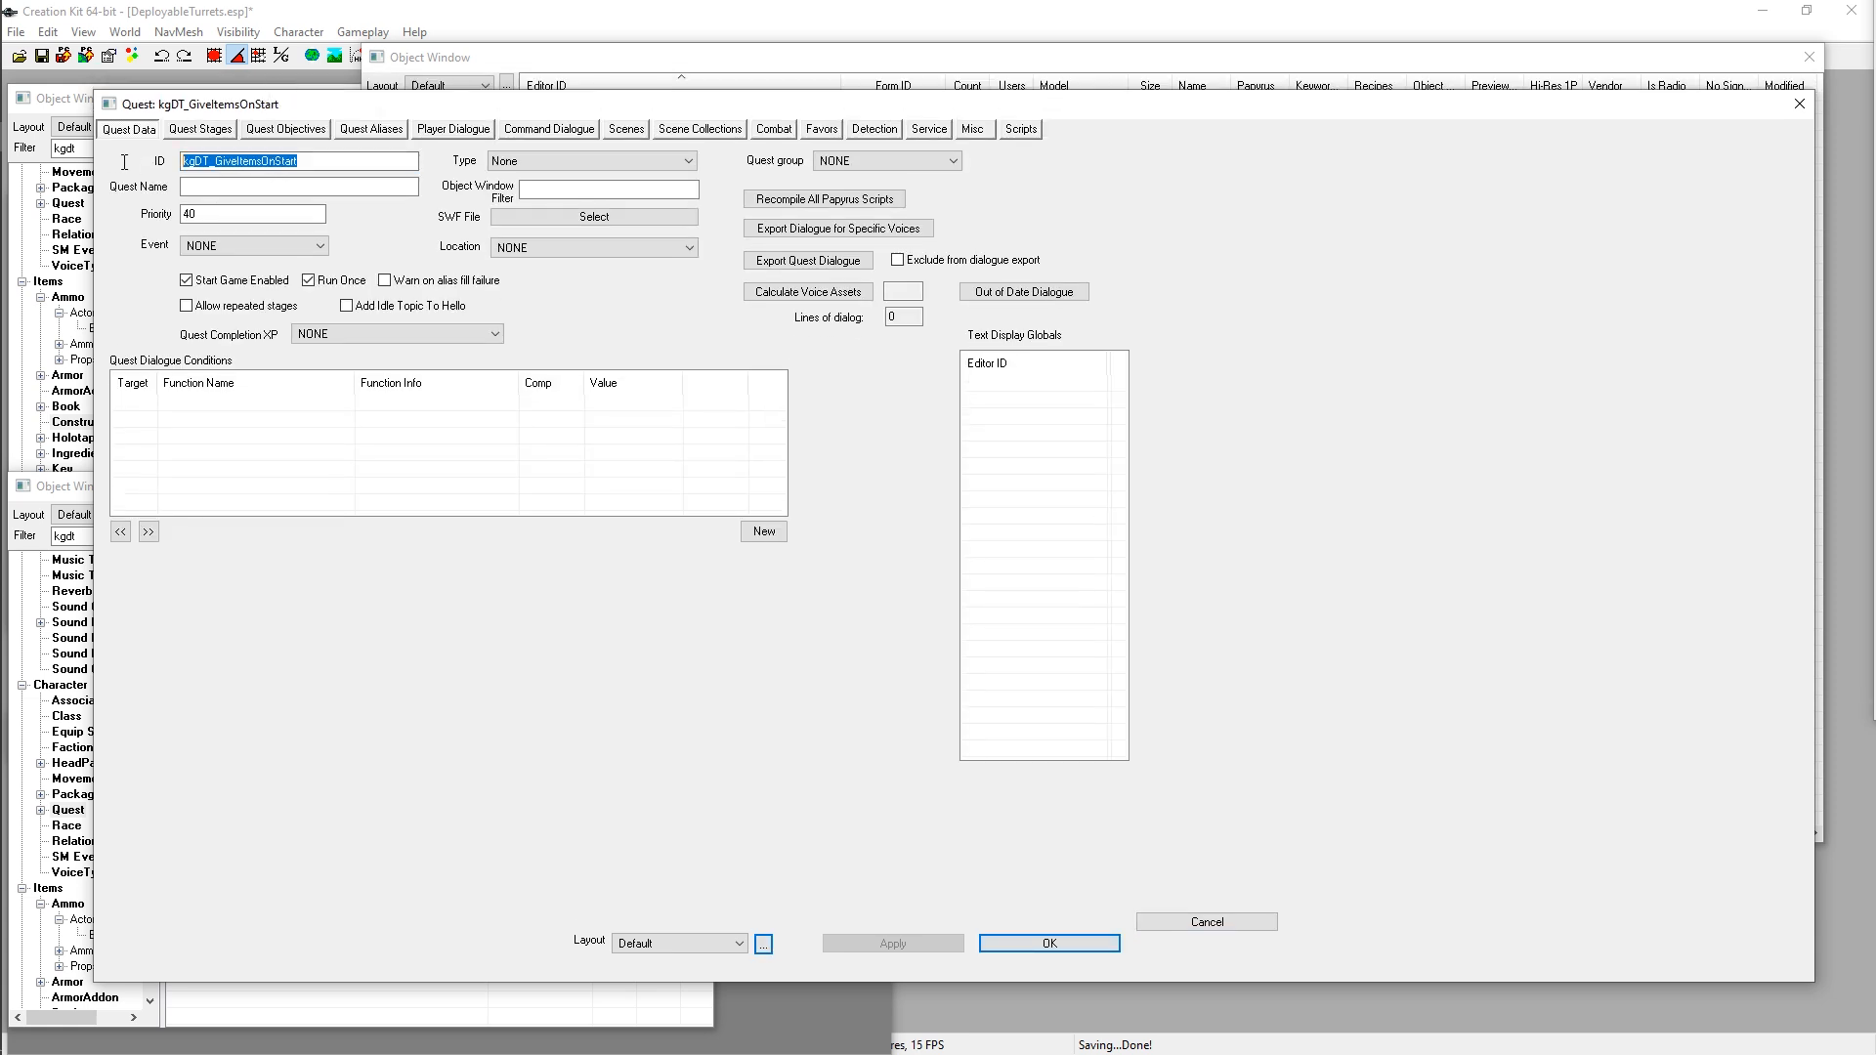
double_click(244, 213)
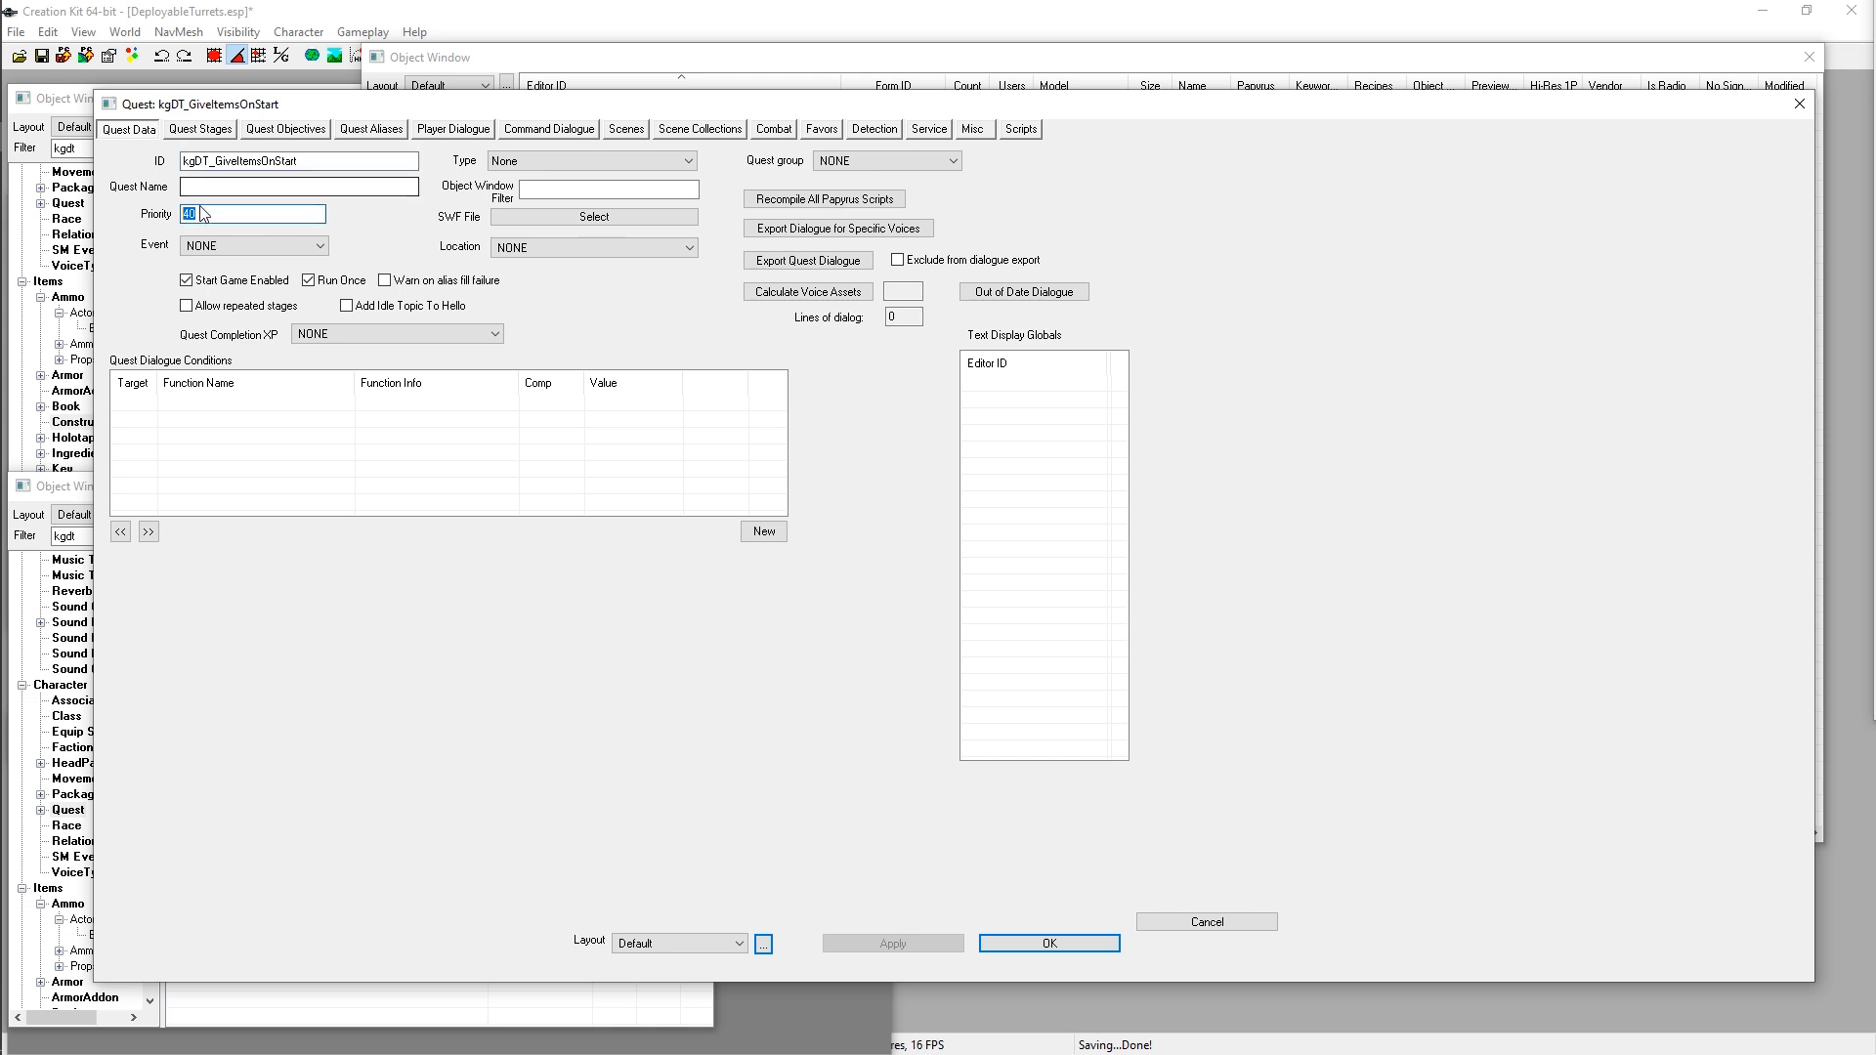
left_click(221, 218)
left_click_drag(223, 221, 131, 225)
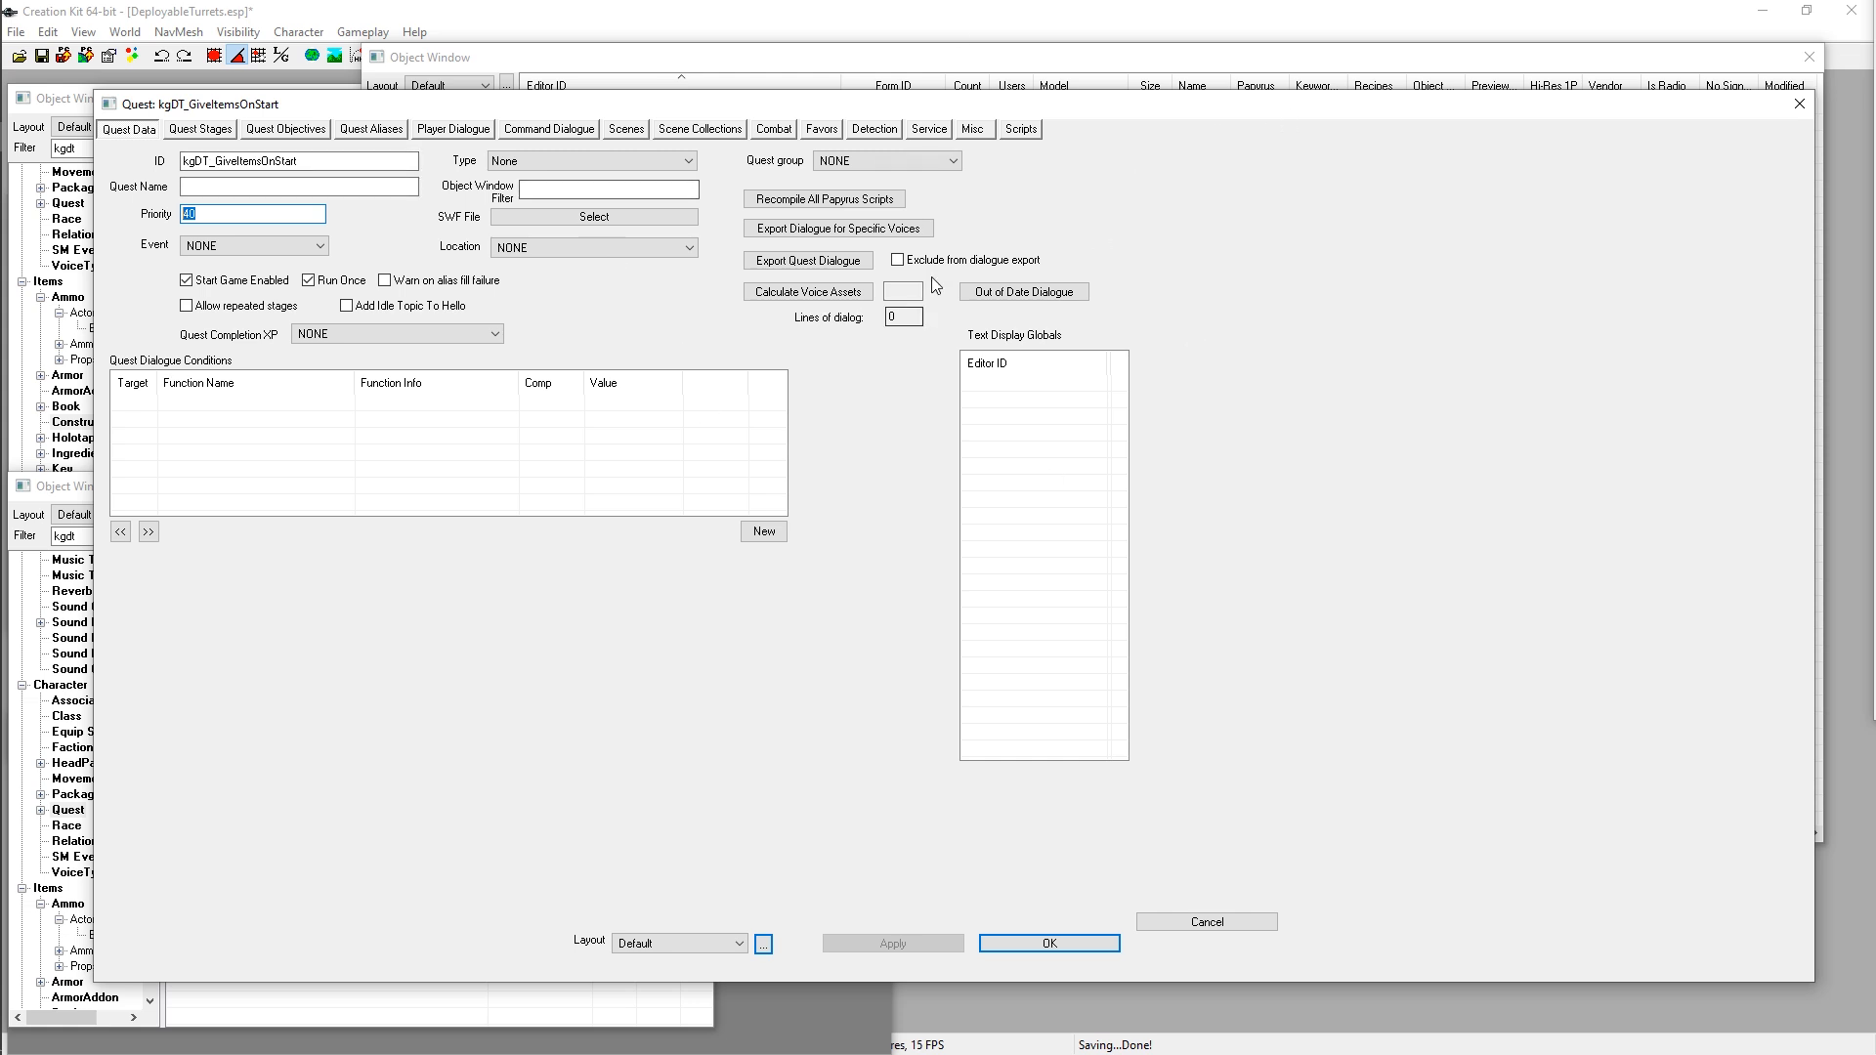
left_click_drag(233, 215, 186, 214)
left_click(268, 218)
mouse_move(382, 110)
left_mouse_down()
mouse_move(426, 154)
mouse_move(376, 109)
left_mouse_up()
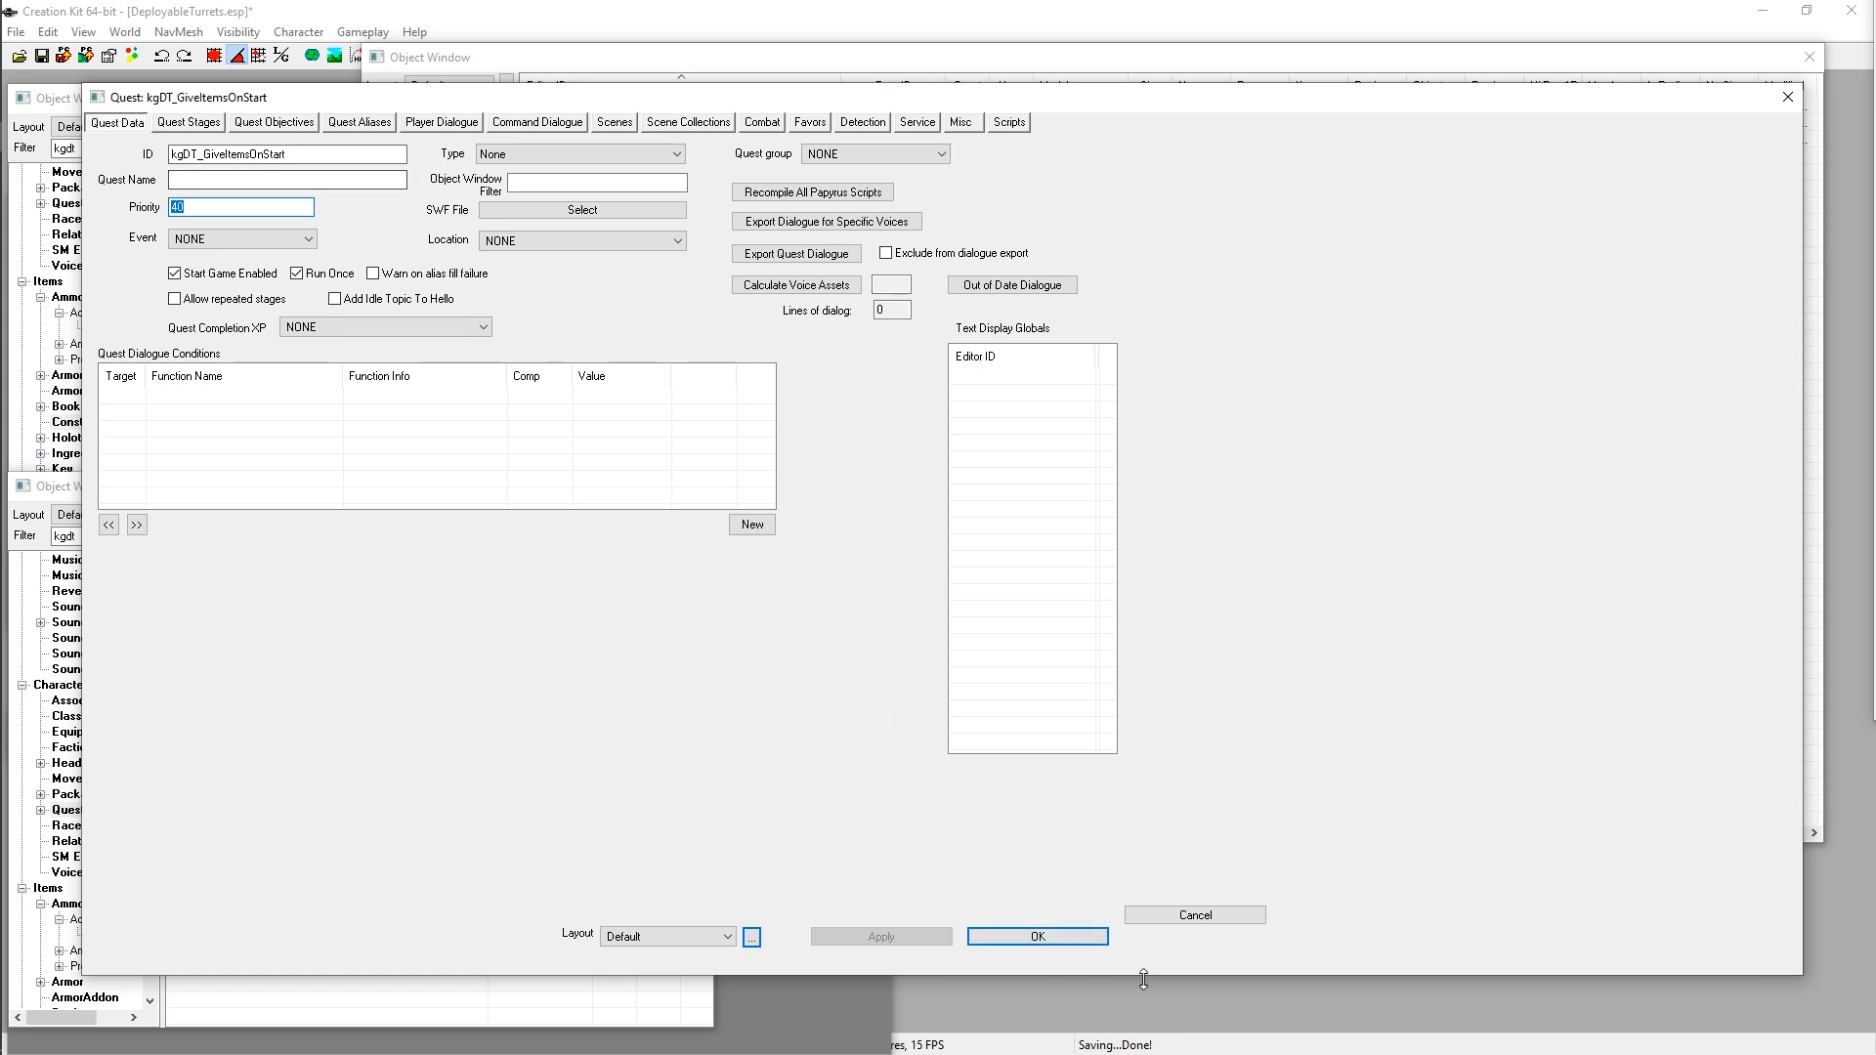
left_click(1038, 935)
Step: Reopen the kgDT_GiveItemsOnStart quest to view its attached script, and check the Papyrus Script Manager's script list
left_click(266, 536)
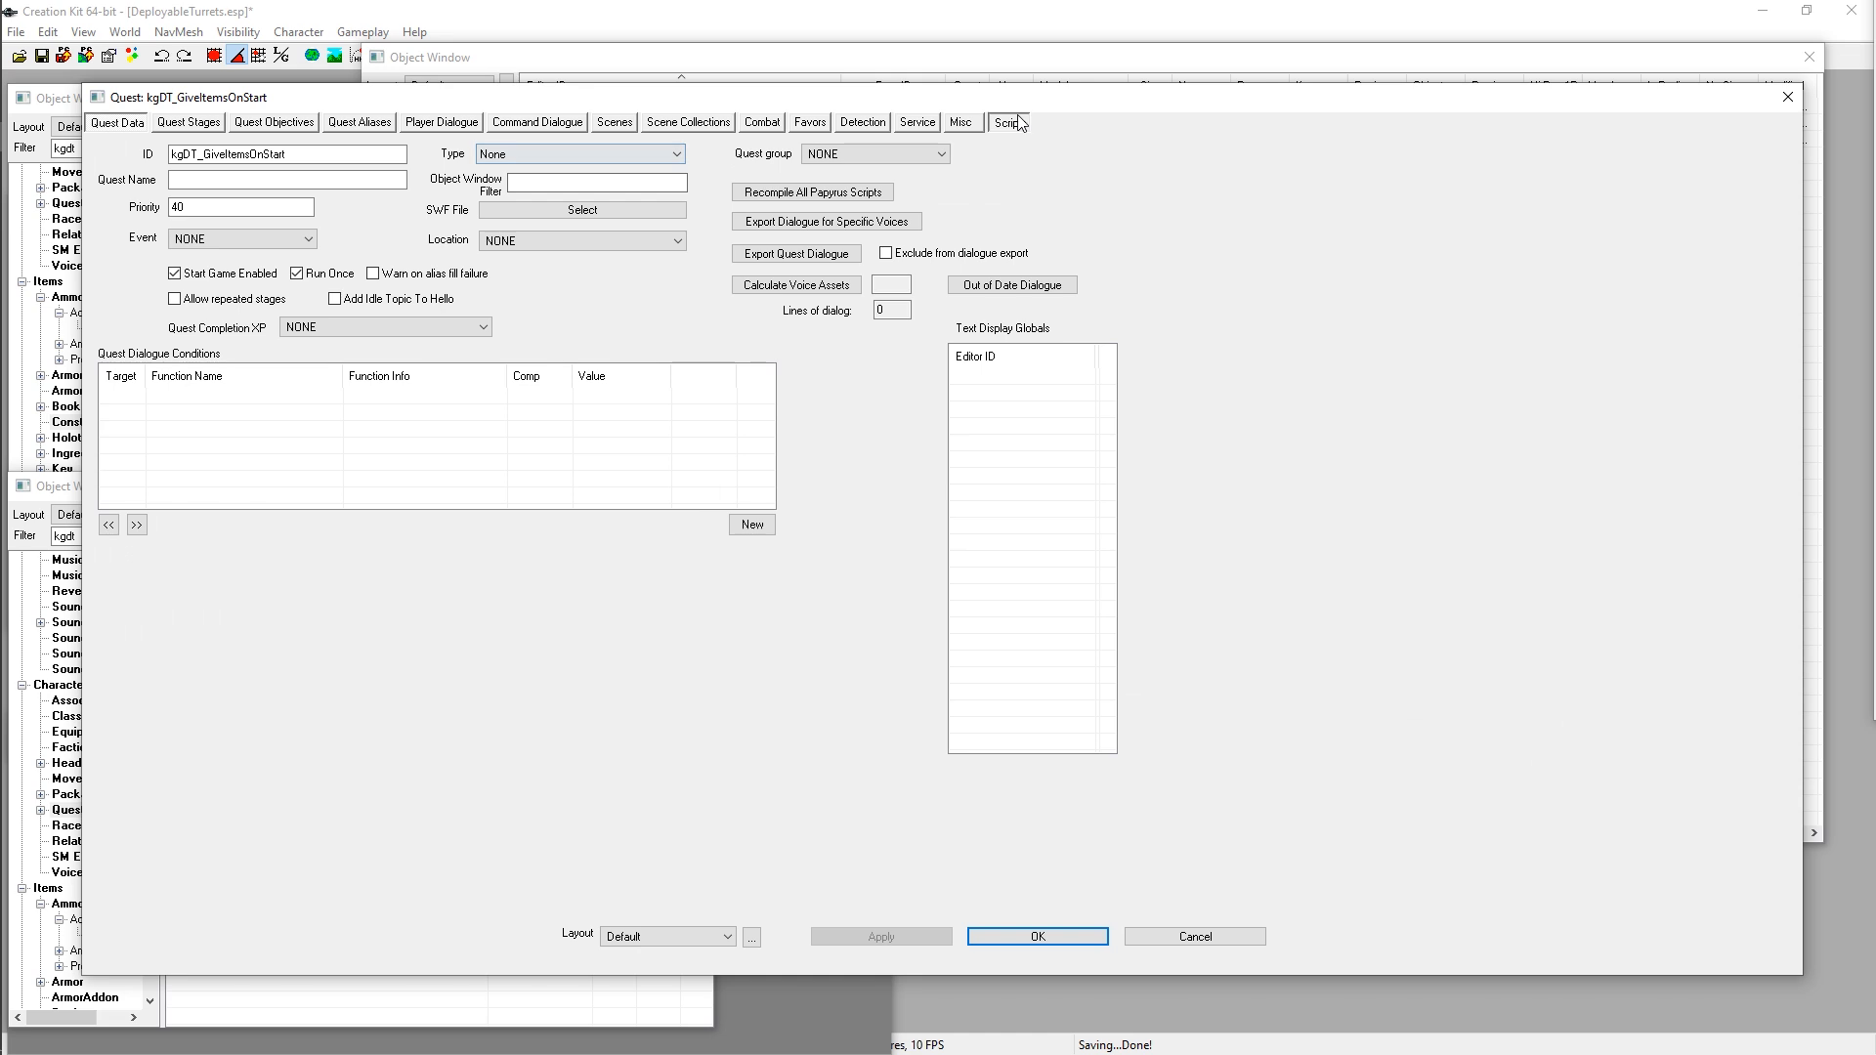
left_click(1014, 117)
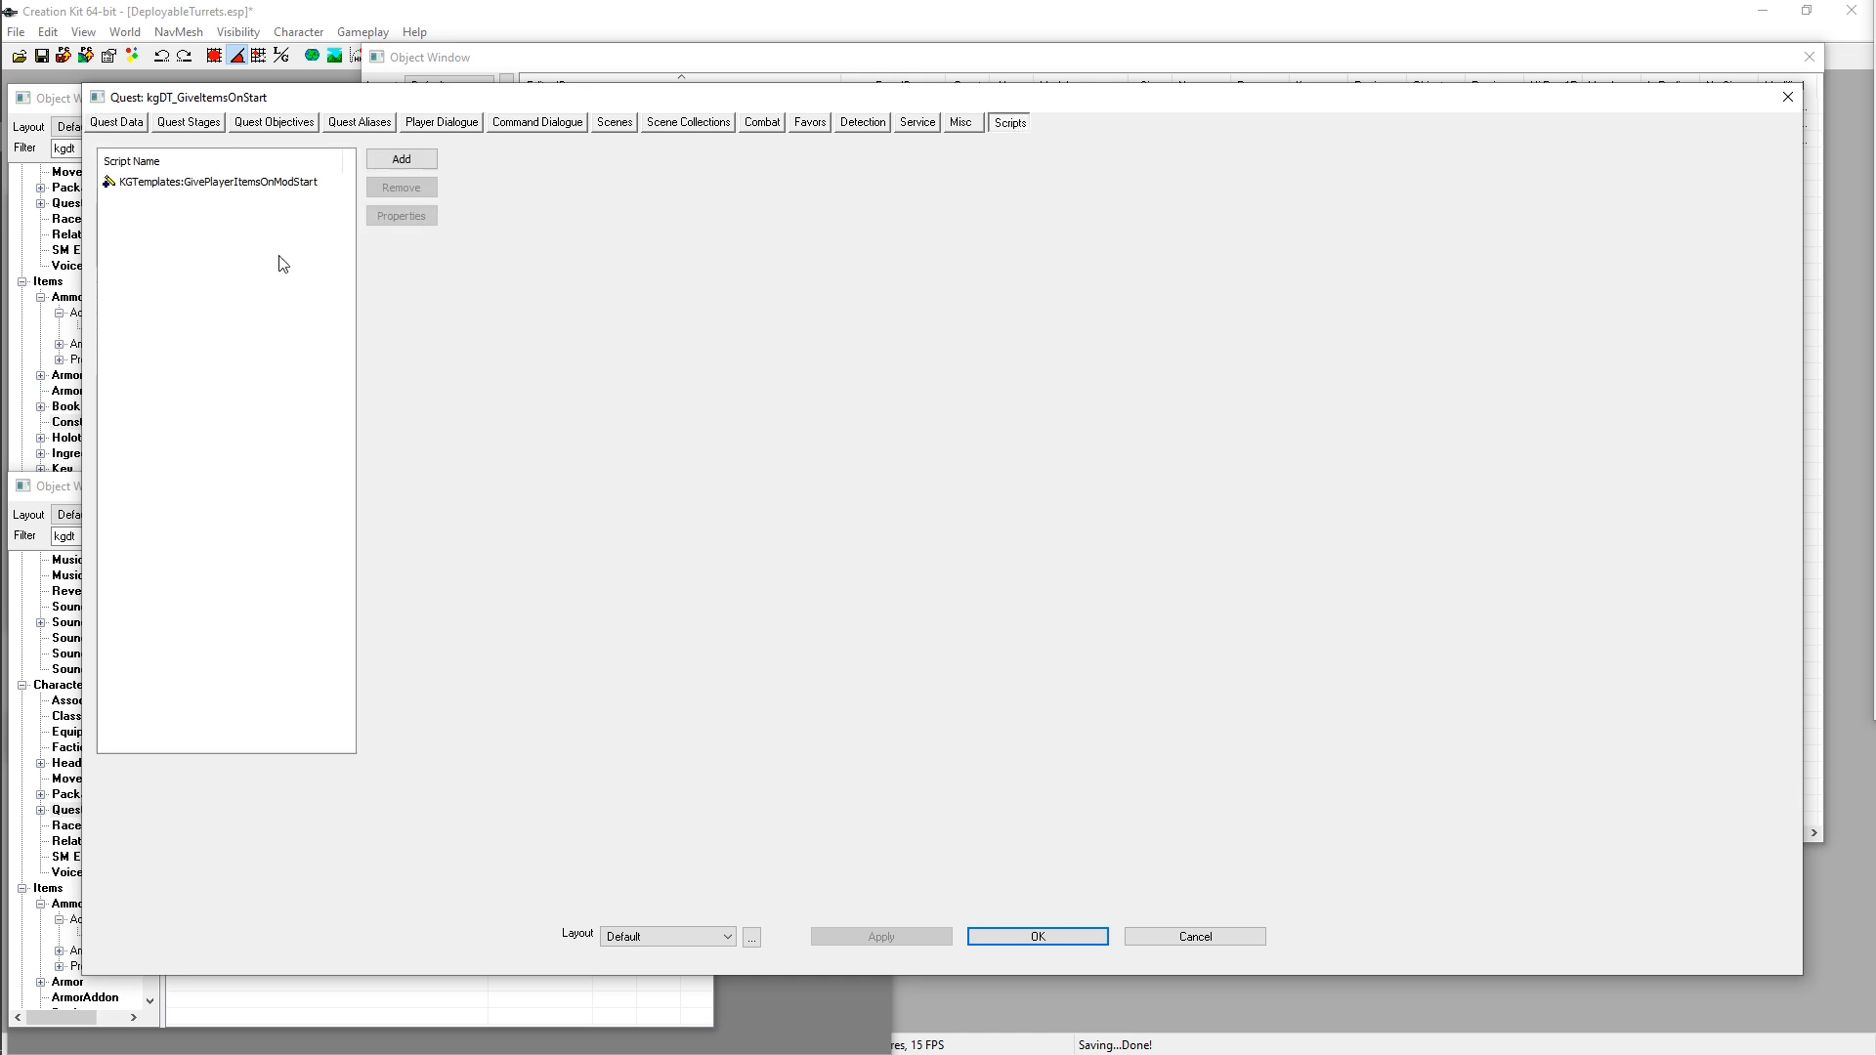
left_click(235, 186)
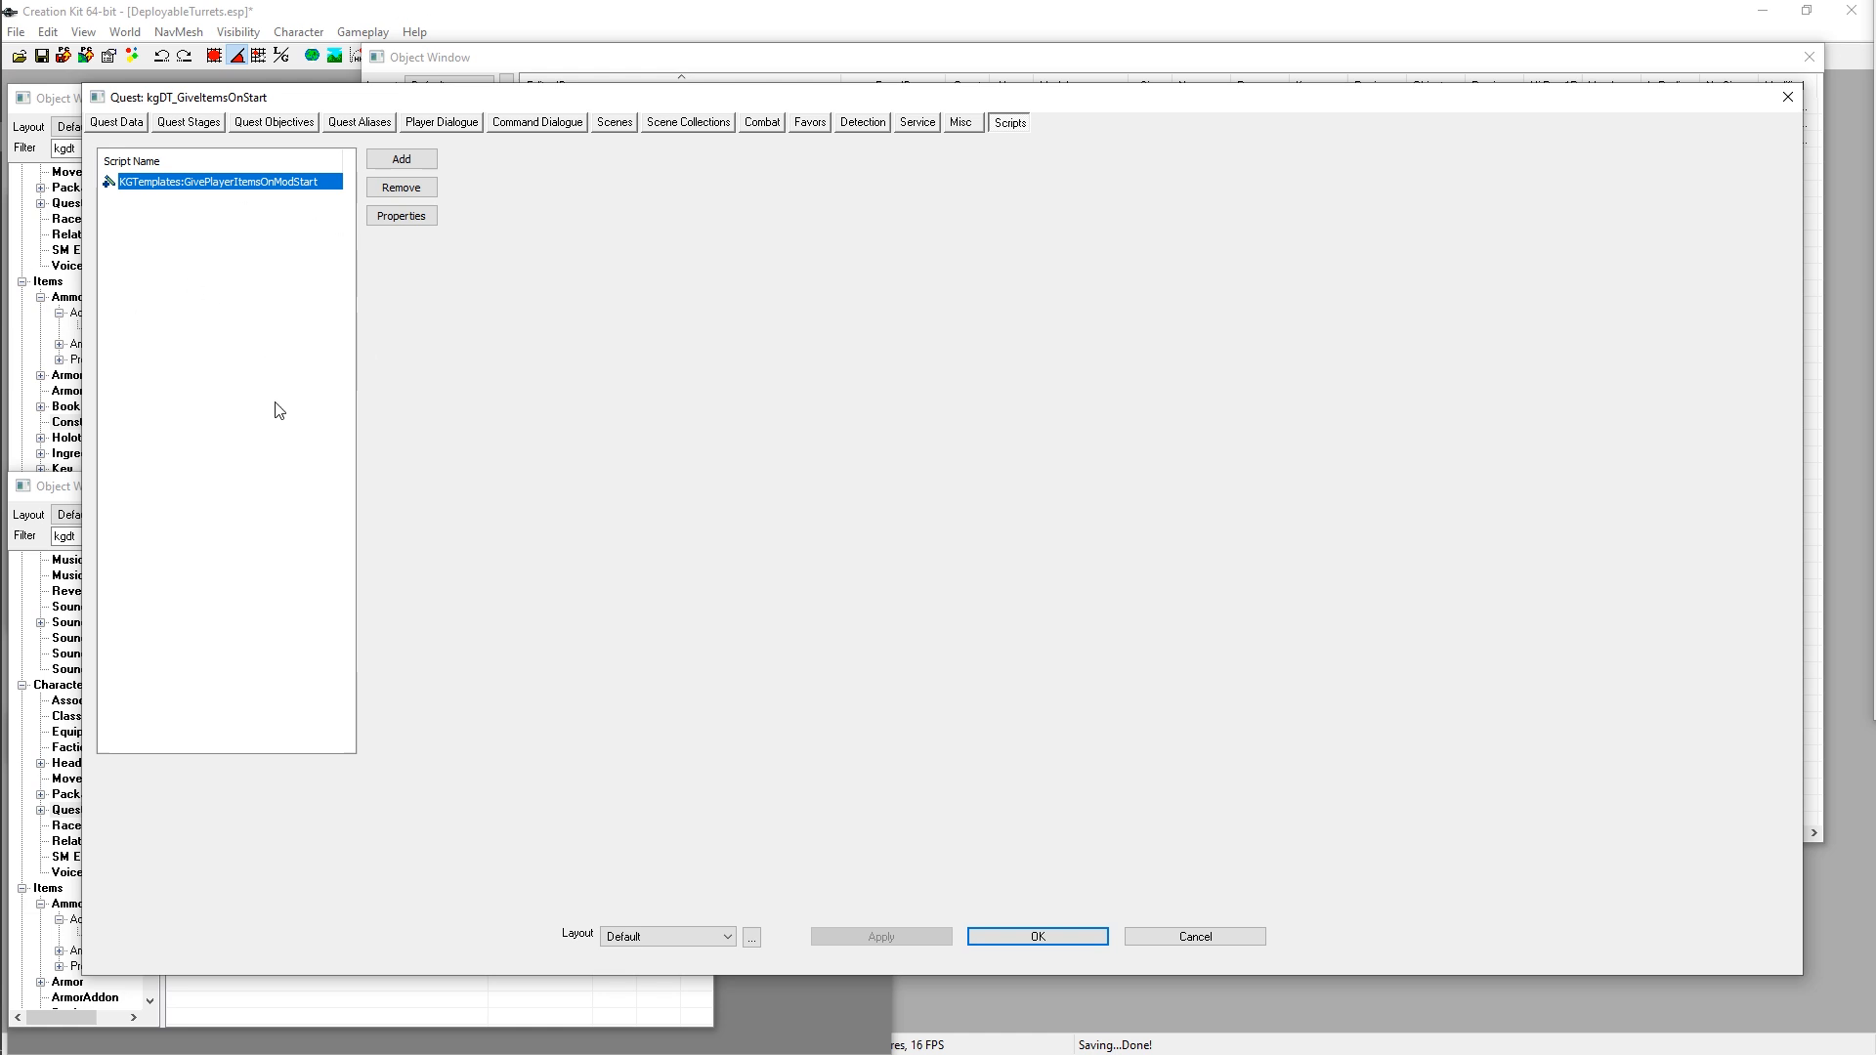
left_click(363, 31)
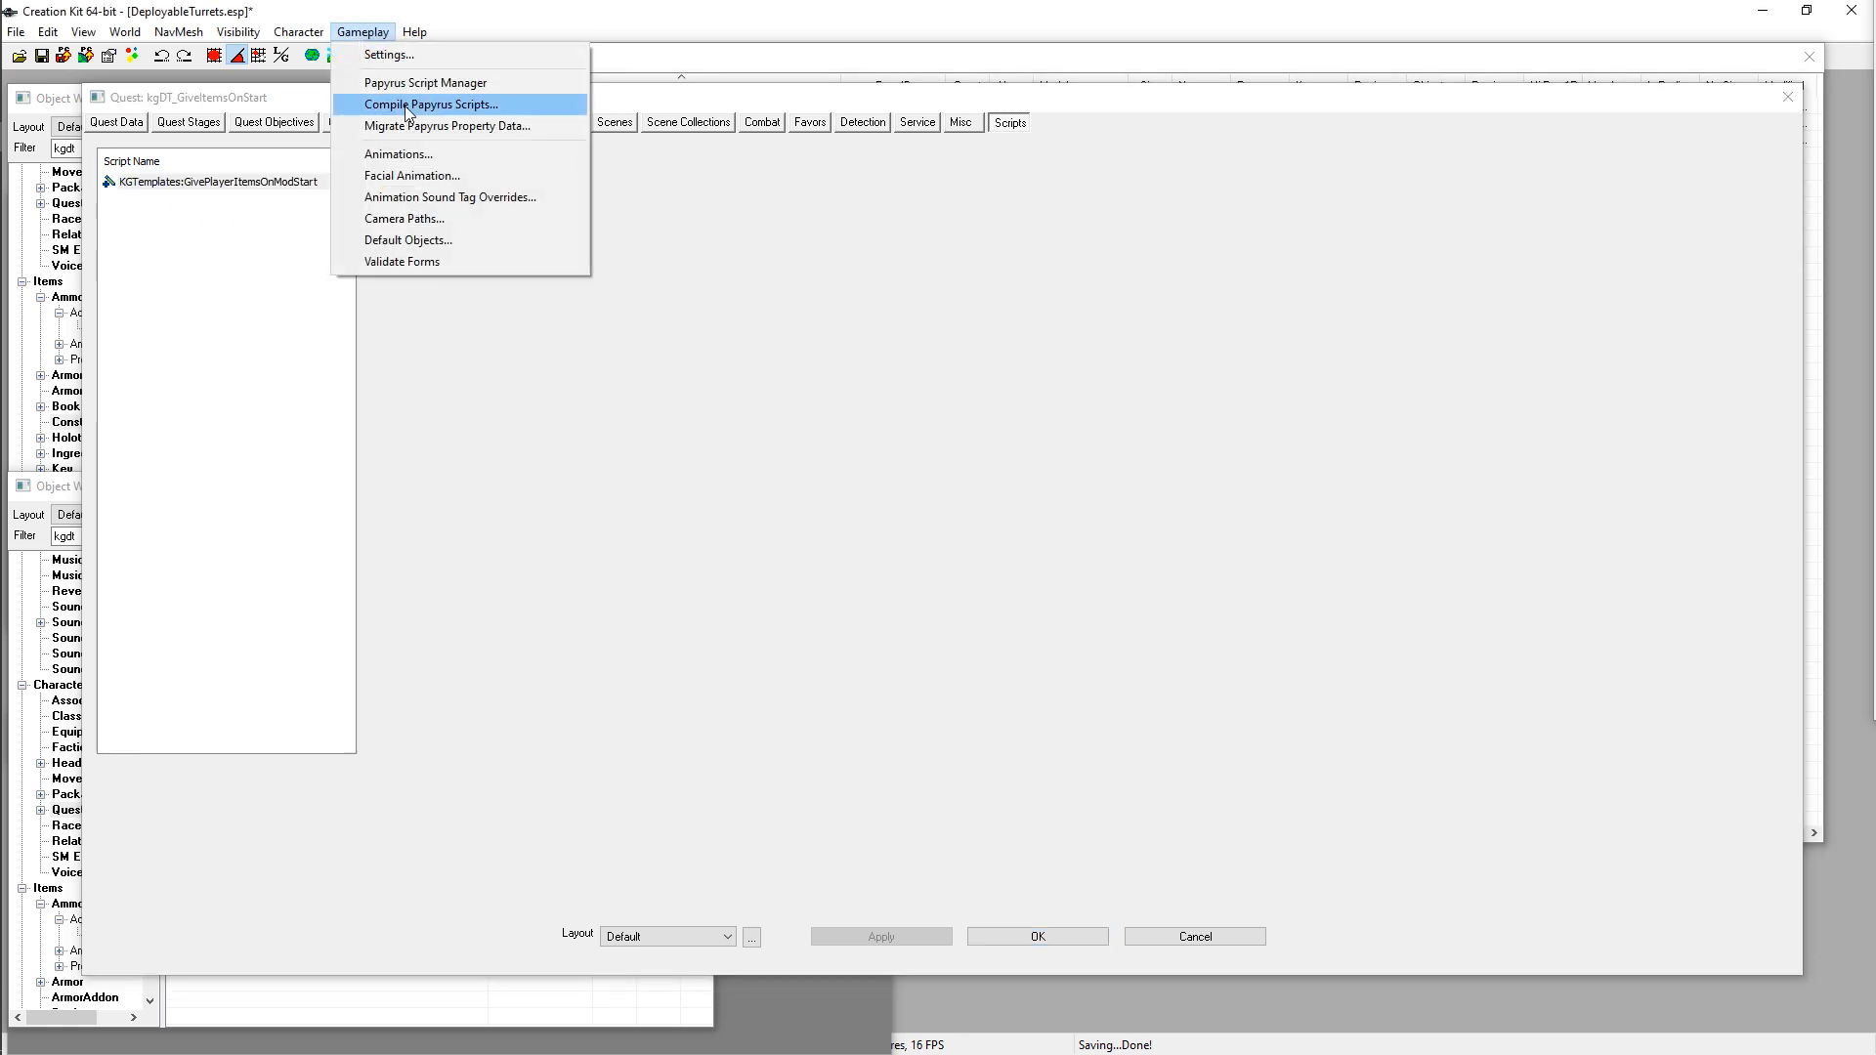
left_click(407, 84)
left_click(940, 340)
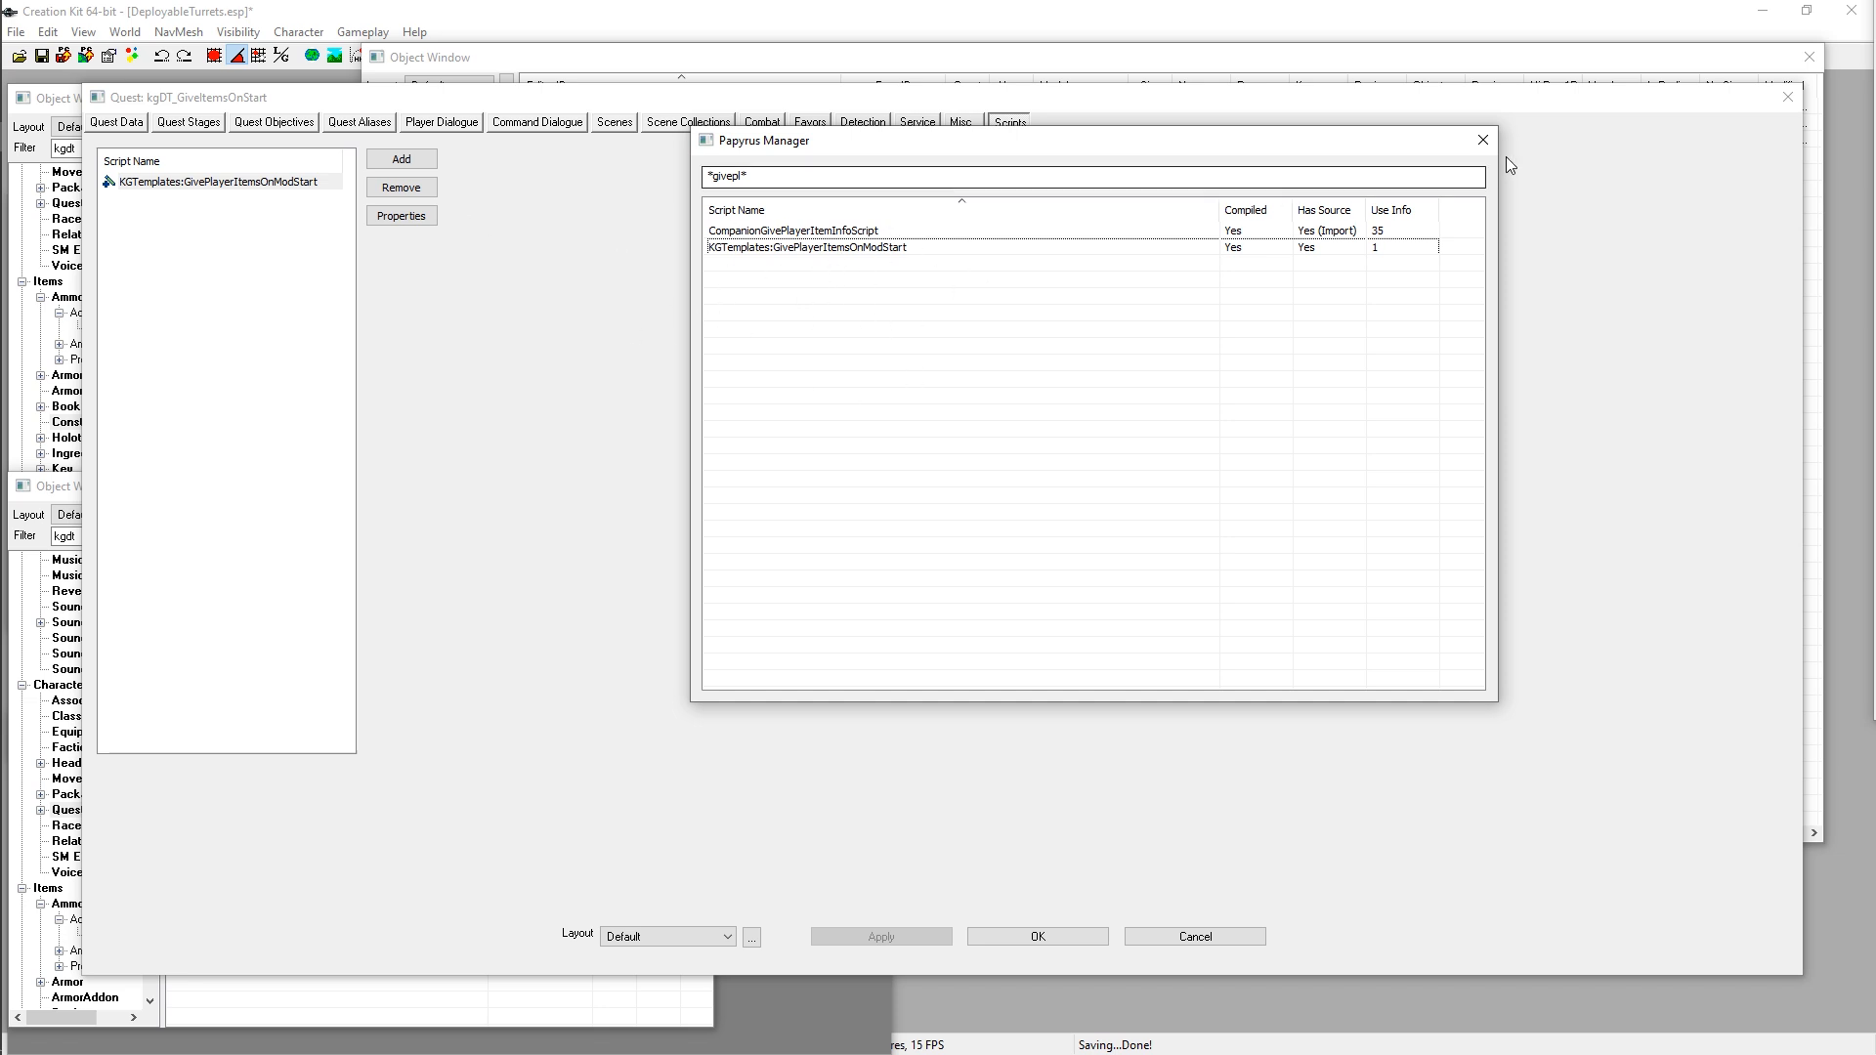
left_click(1482, 140)
Step: Try adding an empty entry to the attached script's GiveItems property, view bGiveSilent, and close the quest without keeping changes
double_click(151, 191)
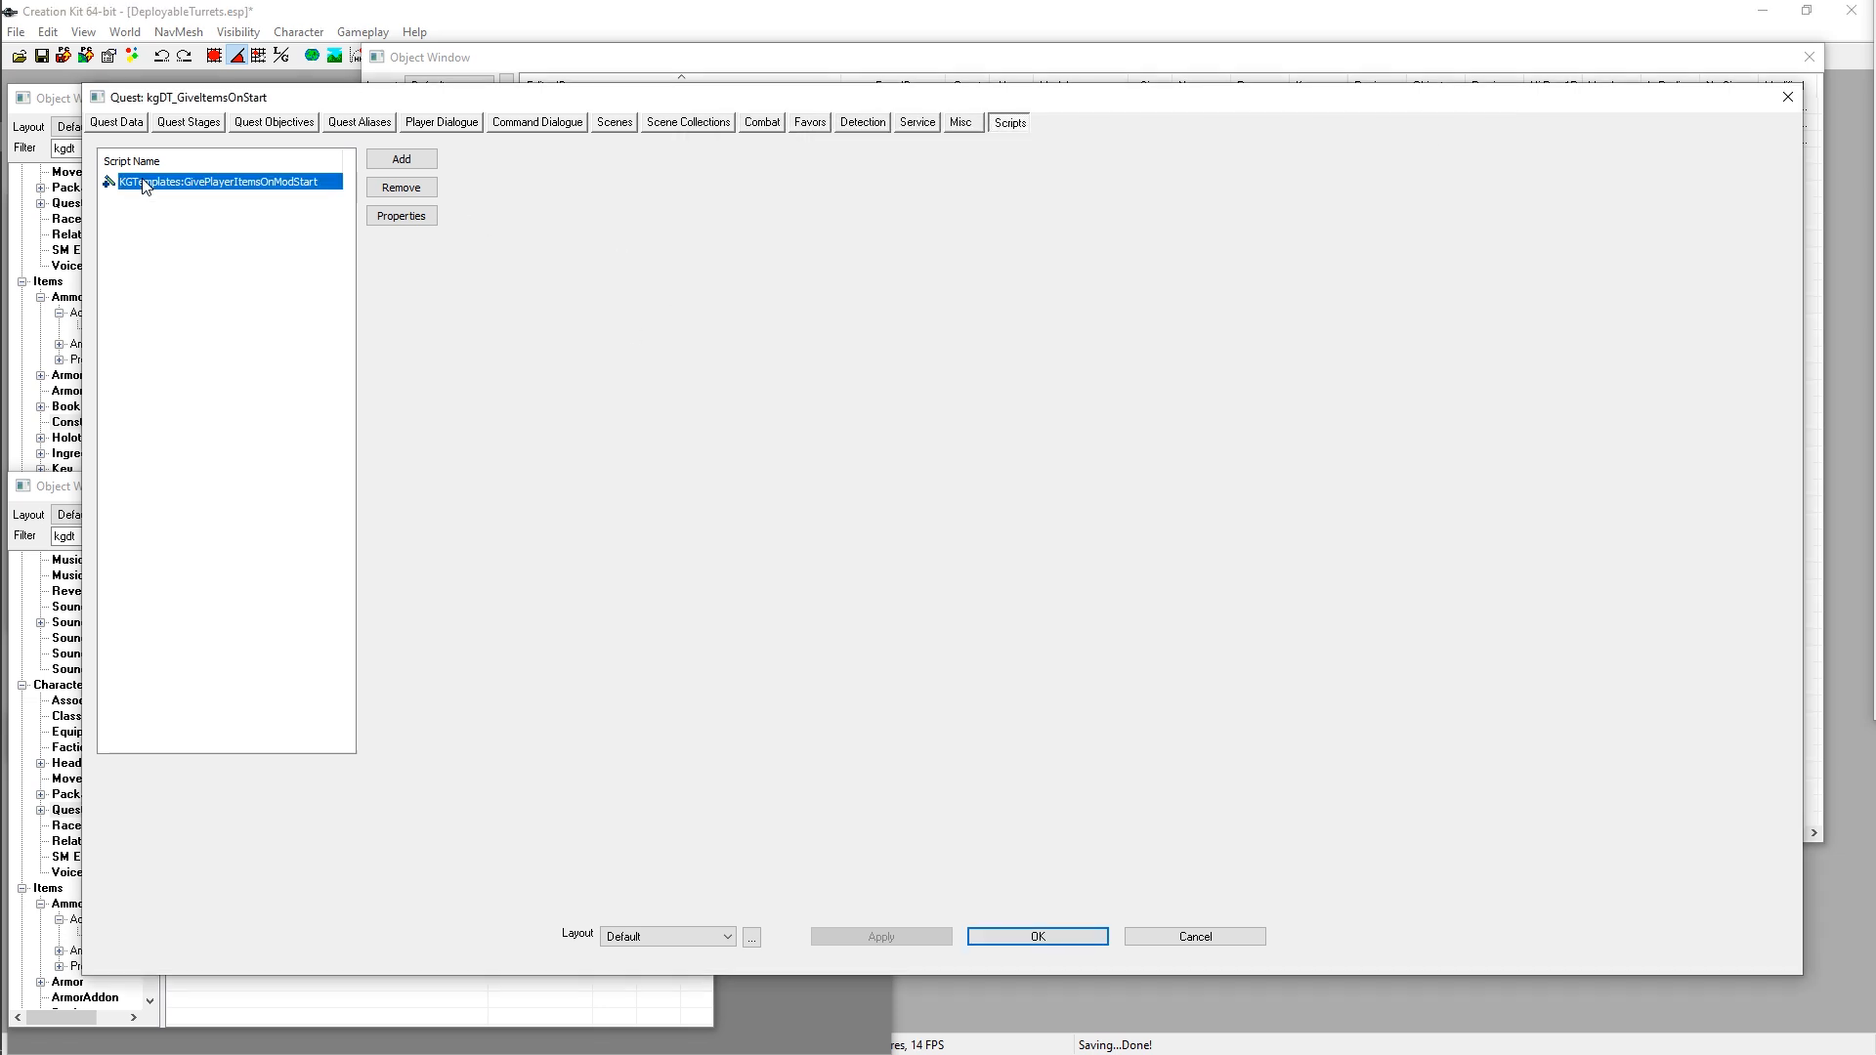
left_click(379, 123)
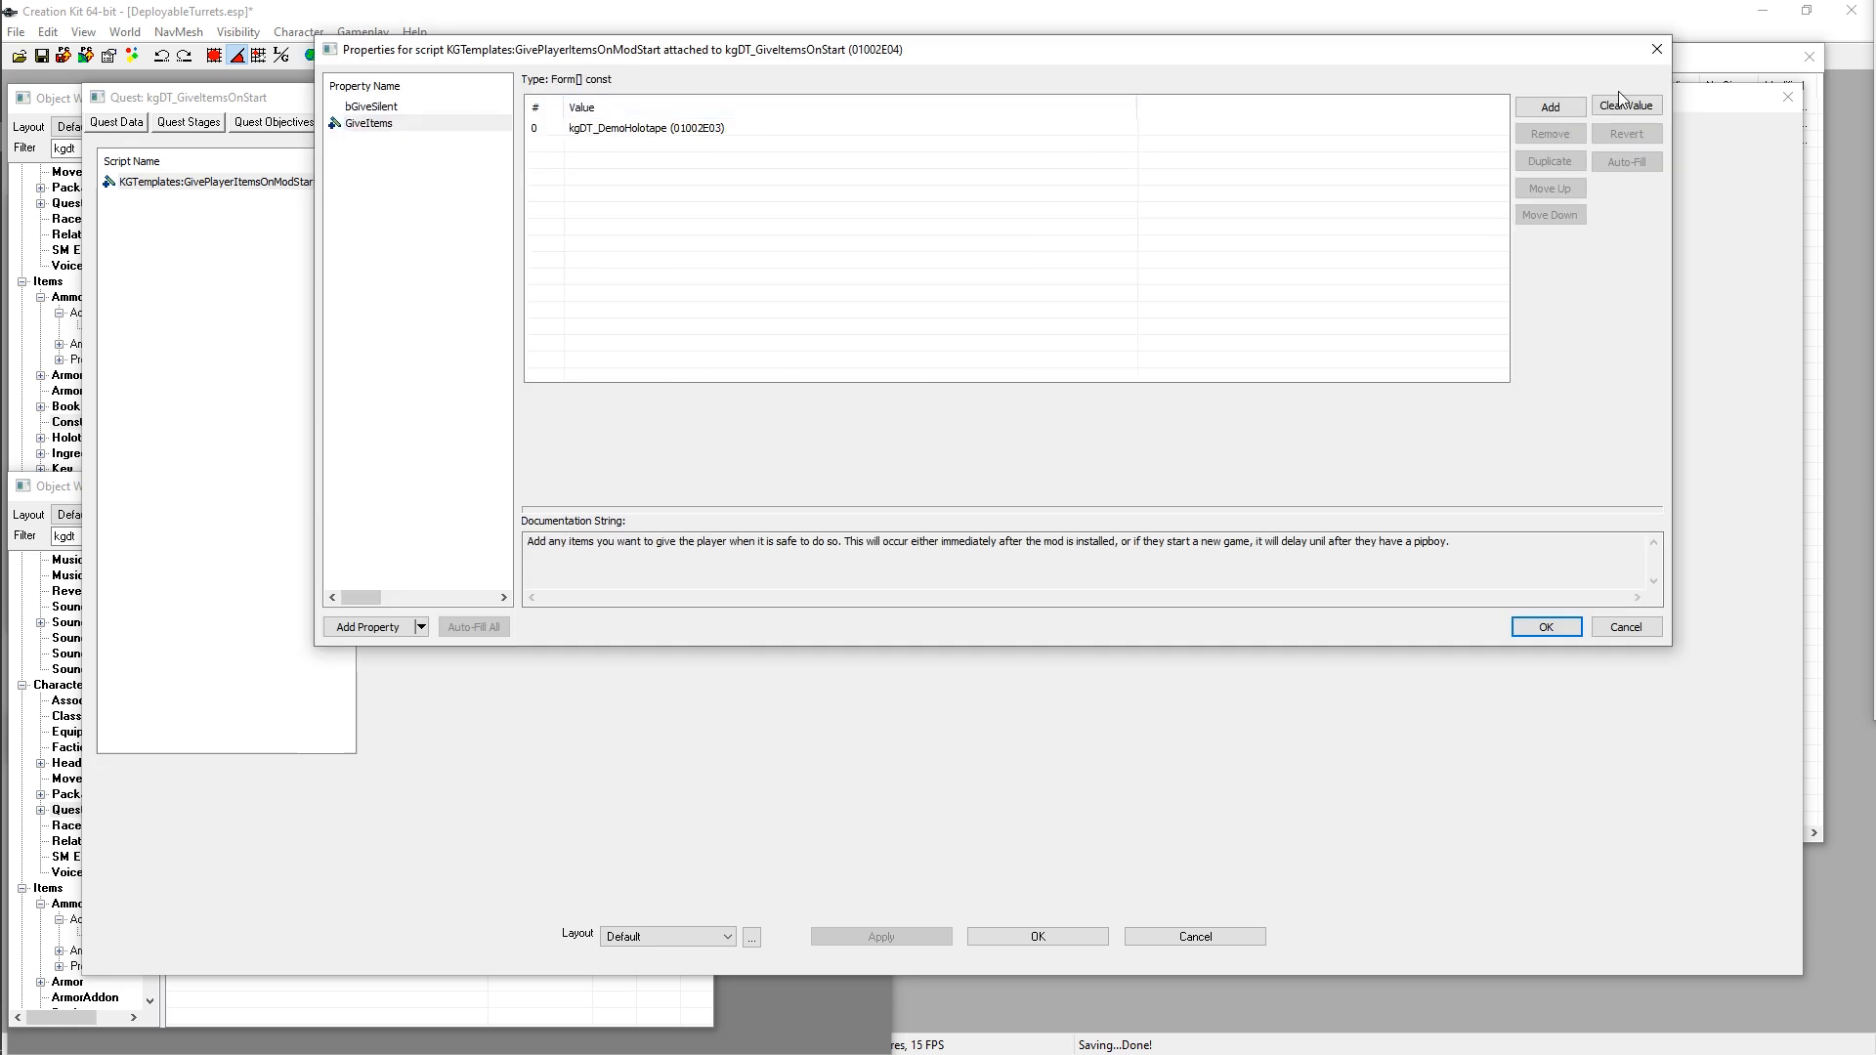
left_click(1548, 108)
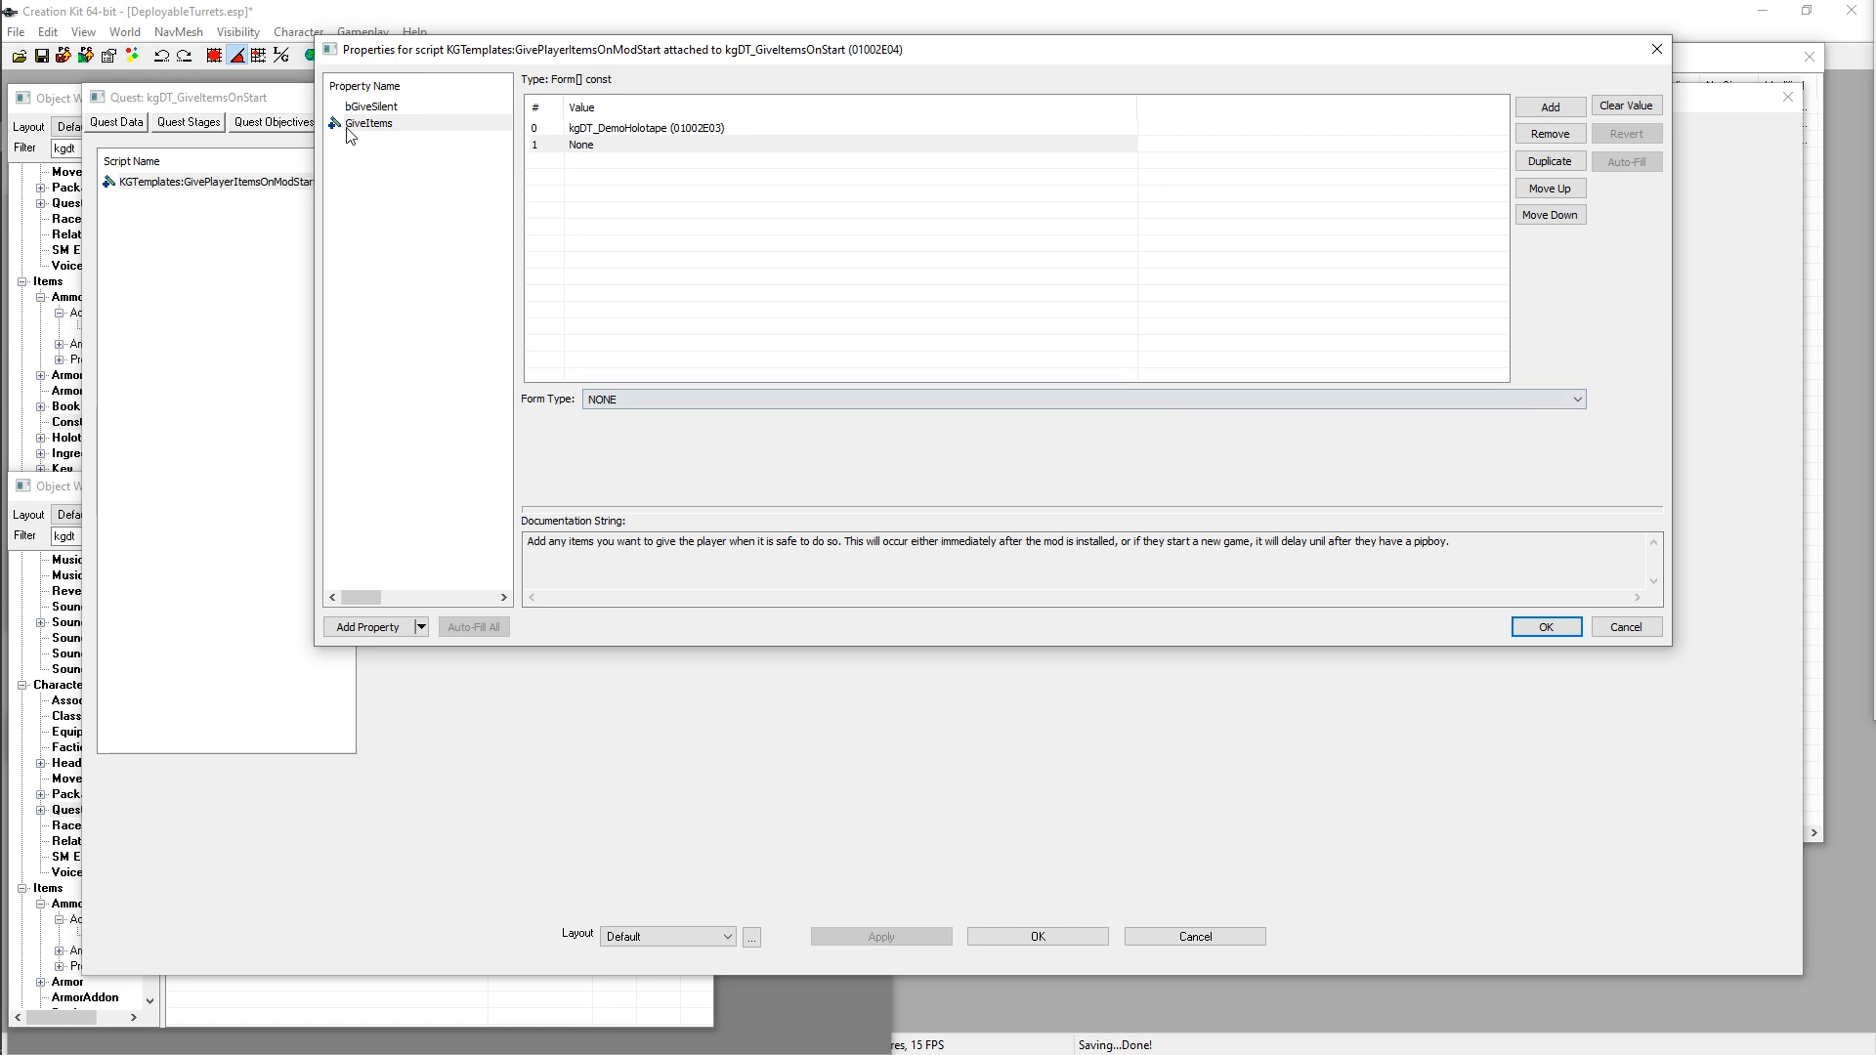
left_click(399, 109)
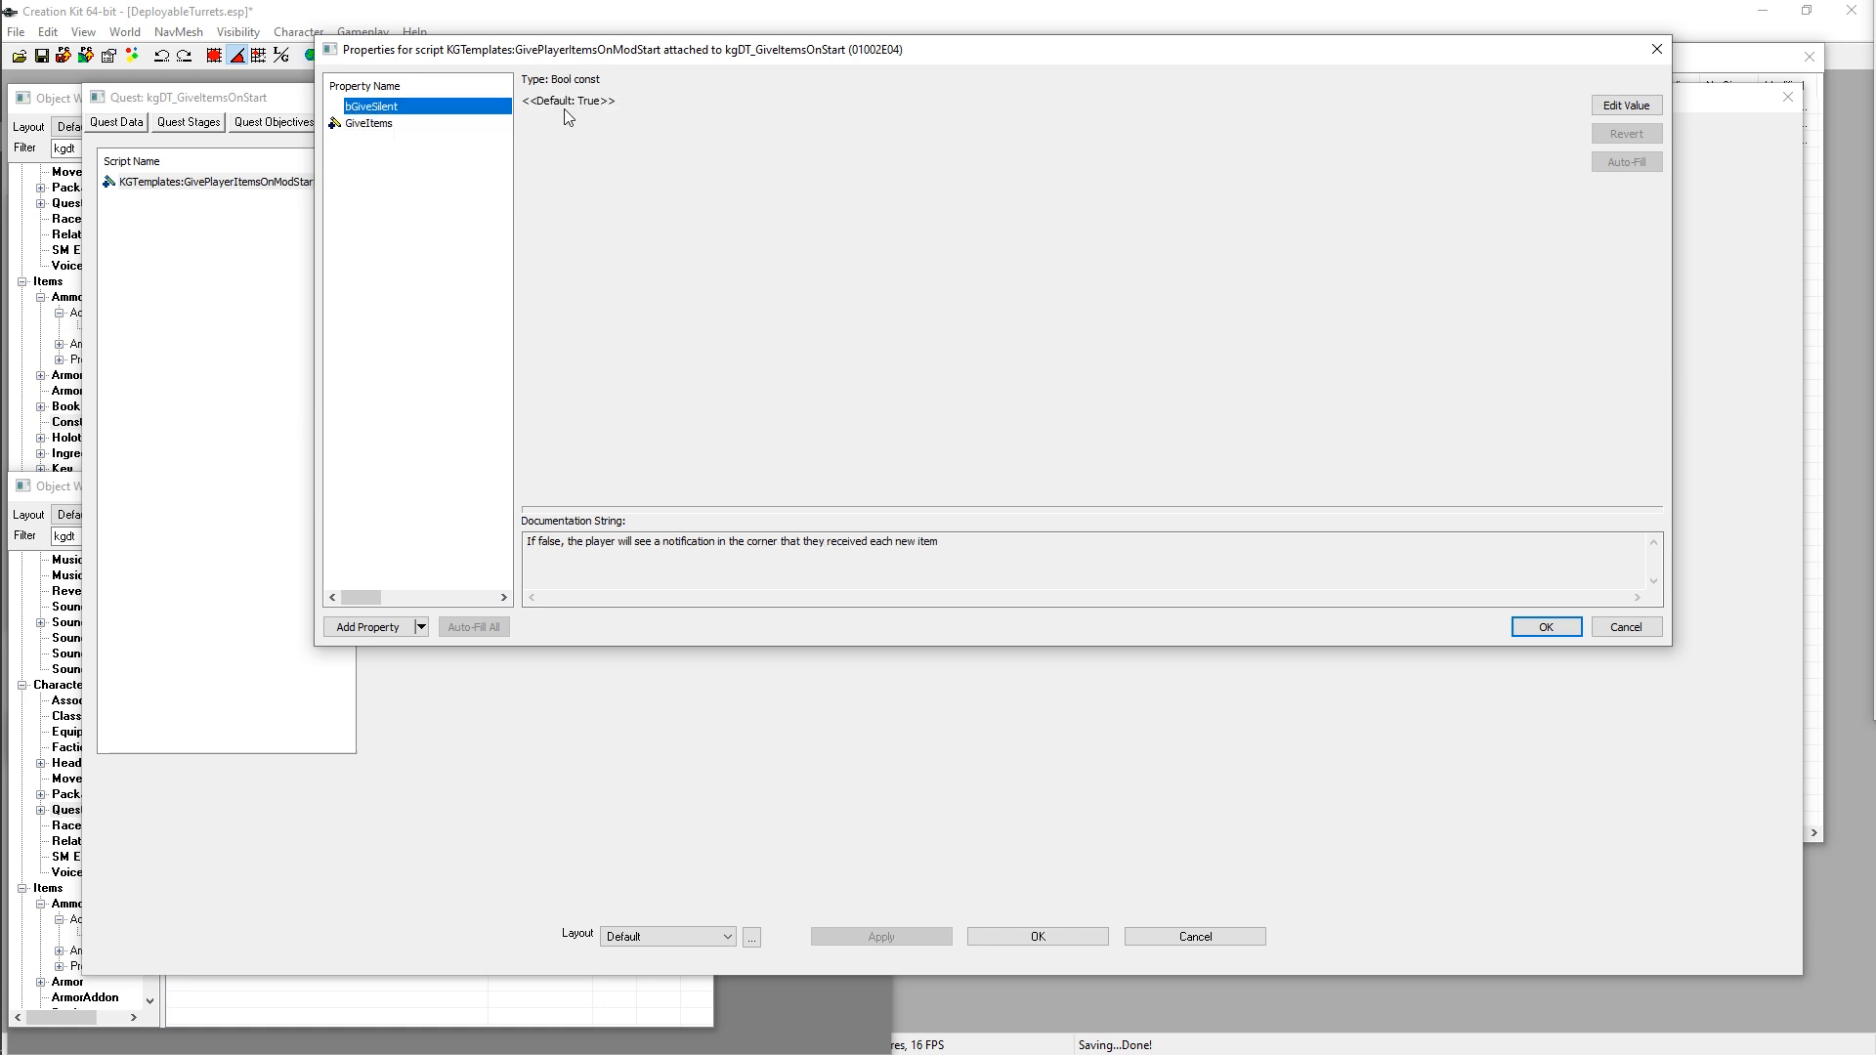
left_click(369, 123)
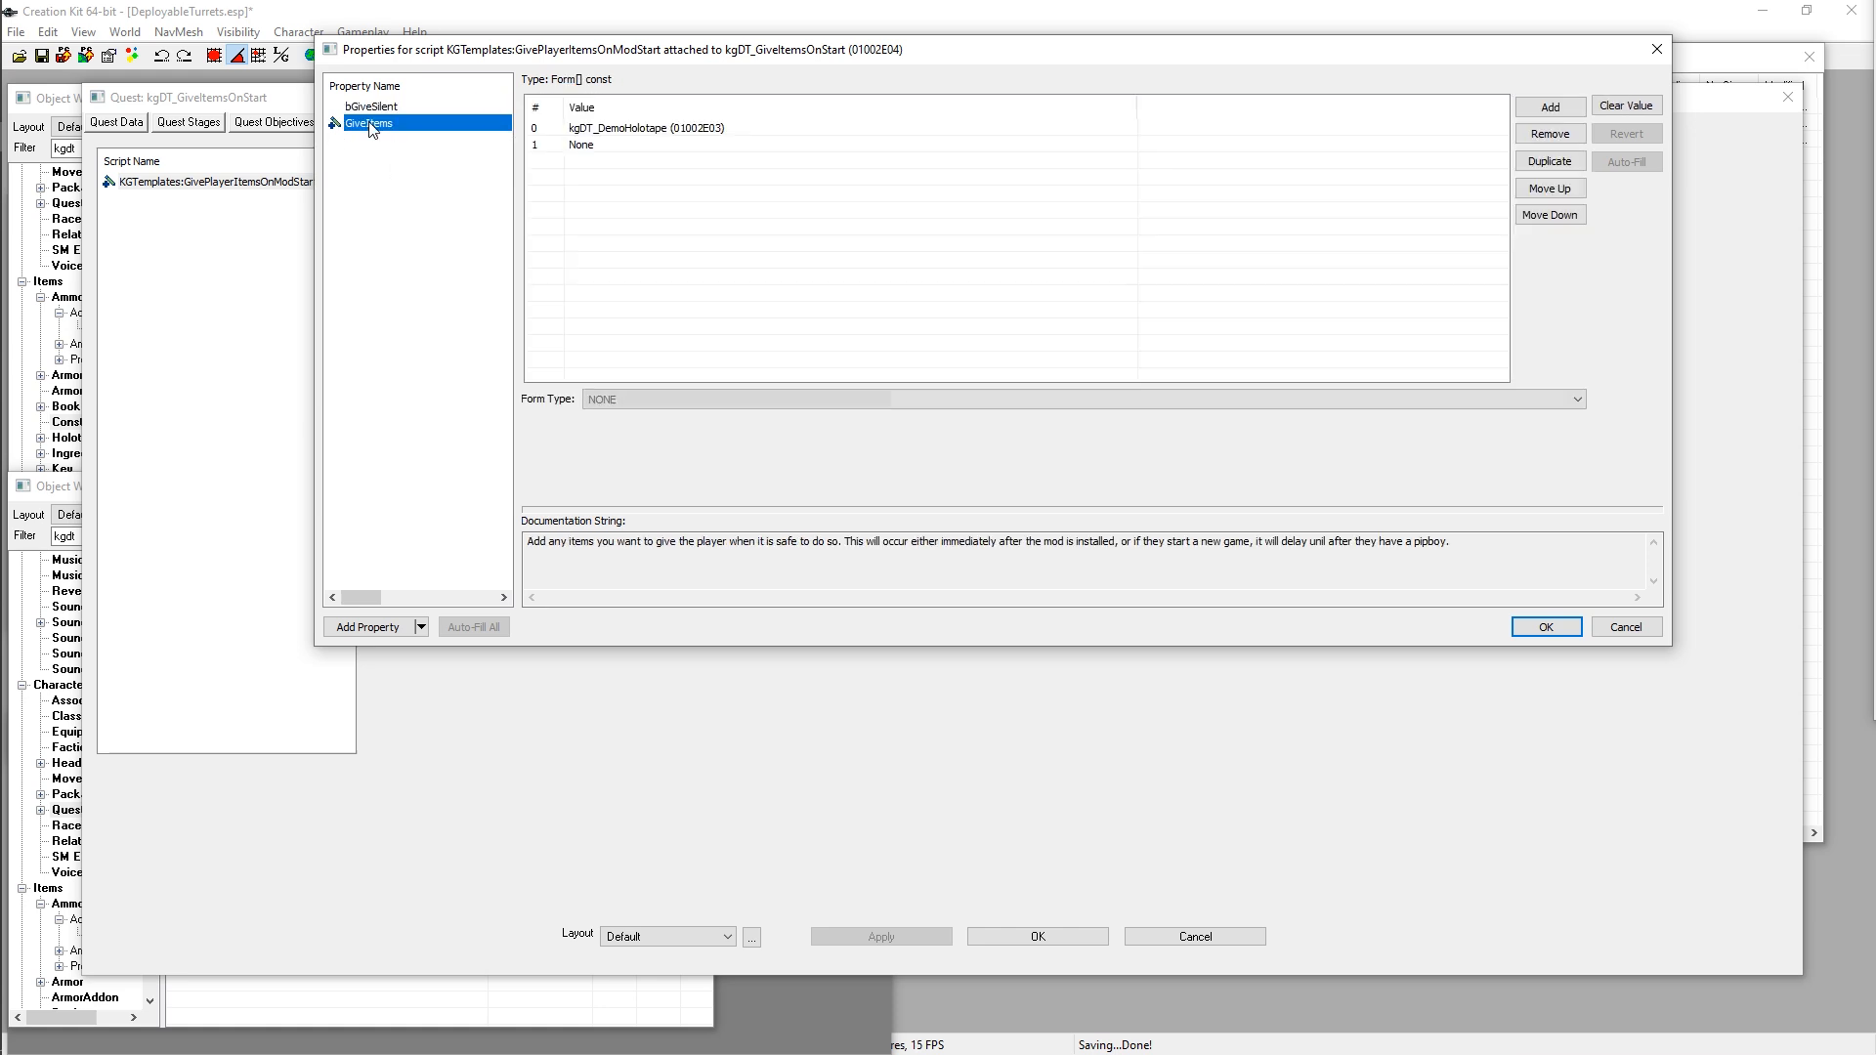
left_click(616, 145)
left_click(1551, 134)
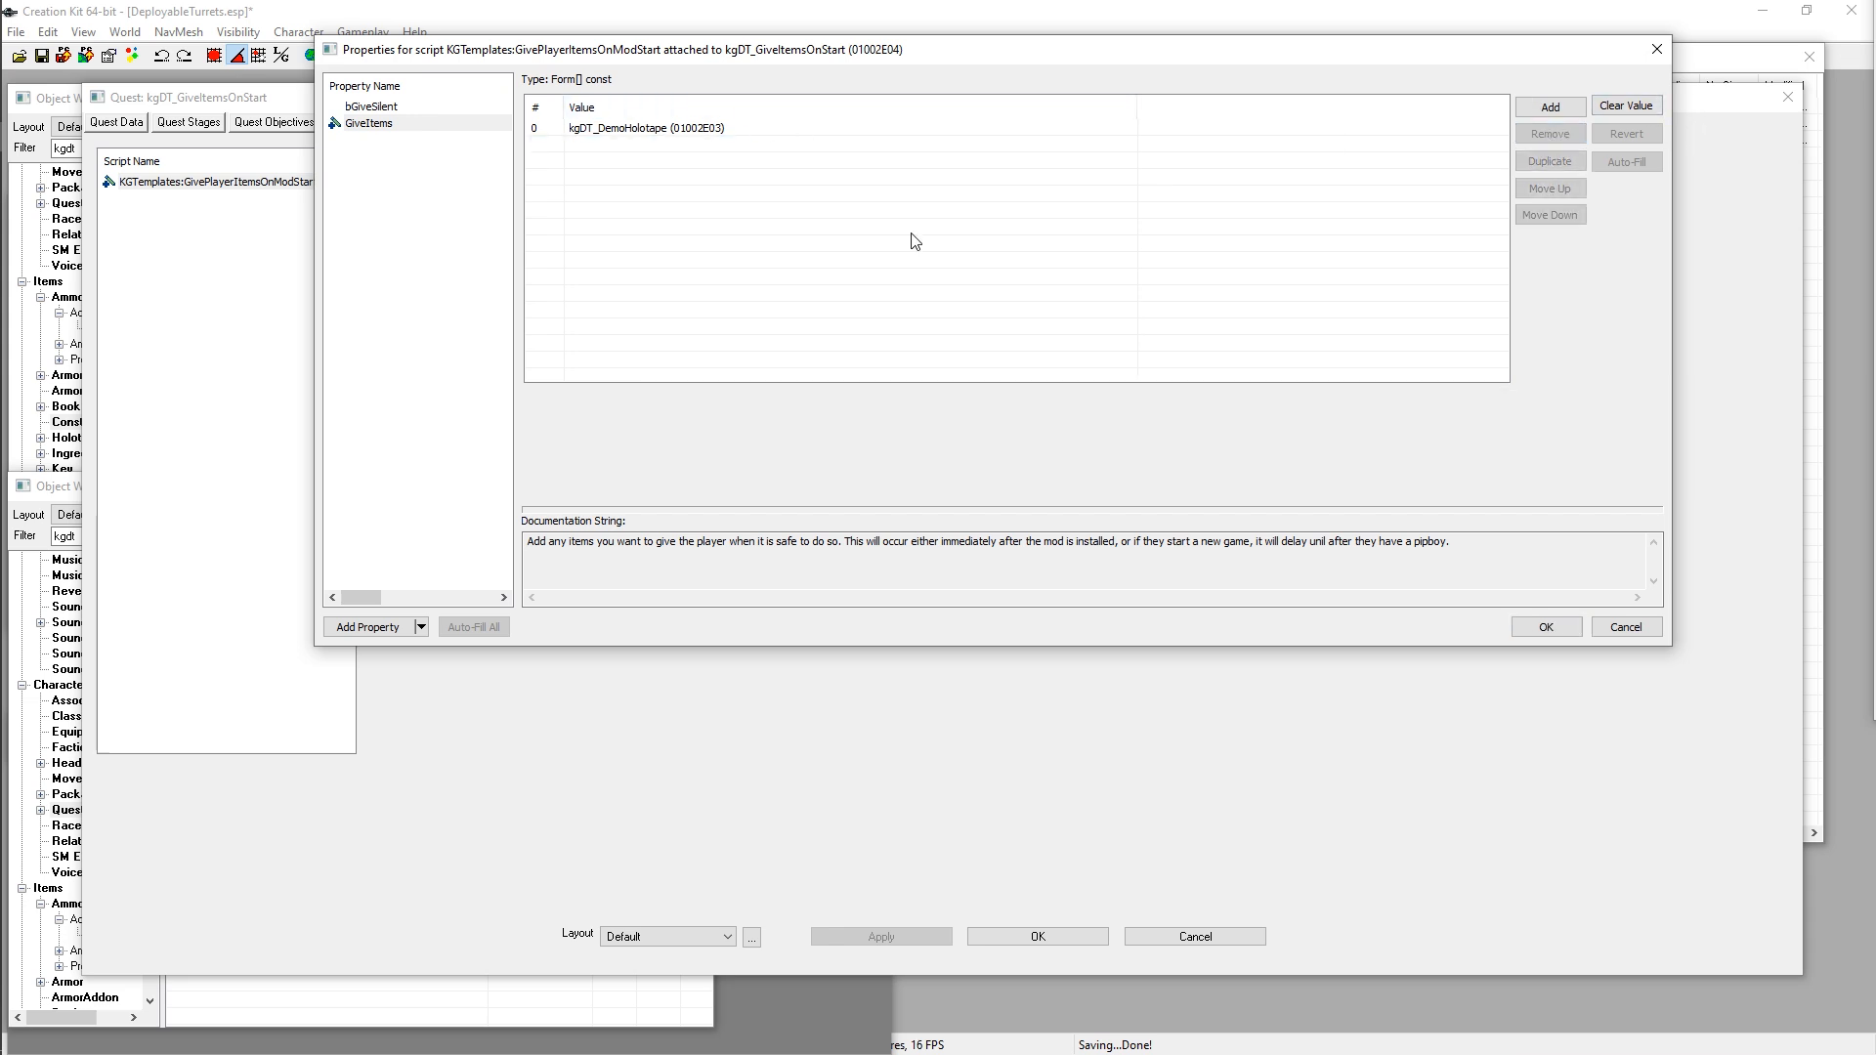
left_click(1624, 626)
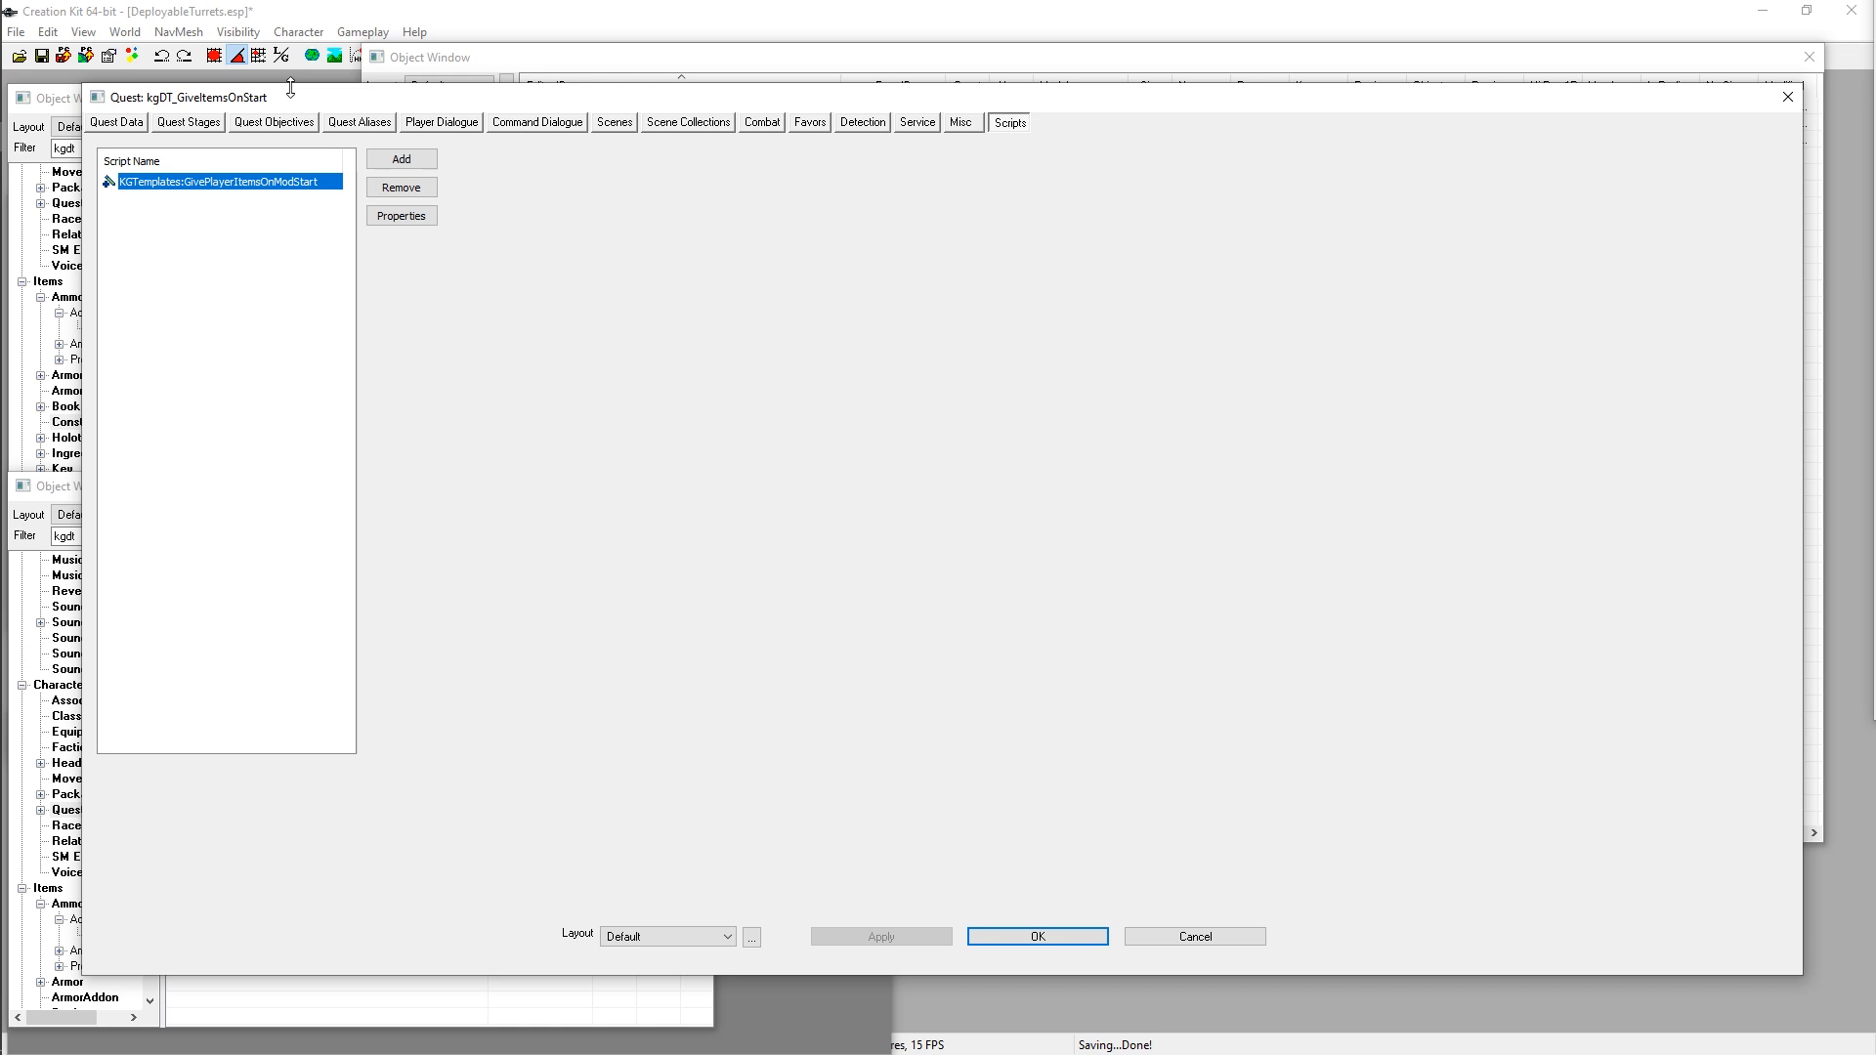
mouse_move(285, 101)
left_mouse_down()
mouse_move(252, 145)
mouse_move(254, 113)
left_mouse_up()
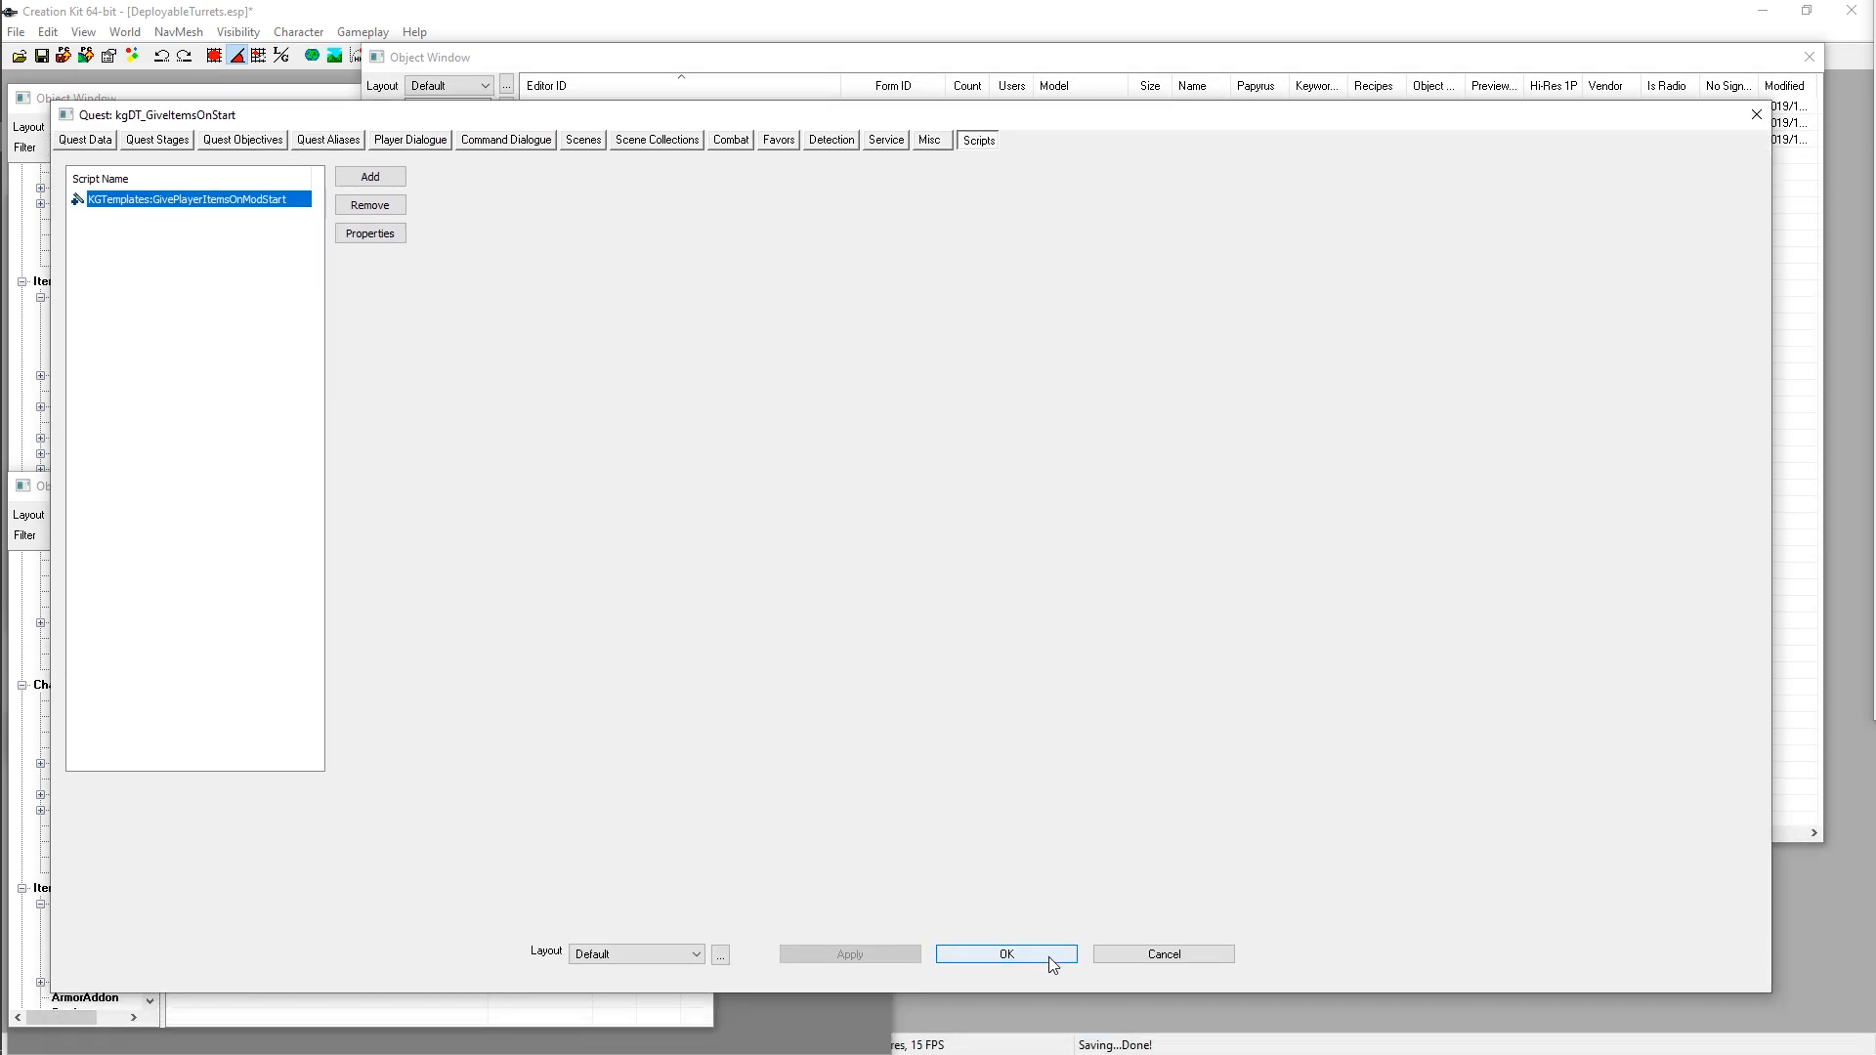
left_click(1170, 953)
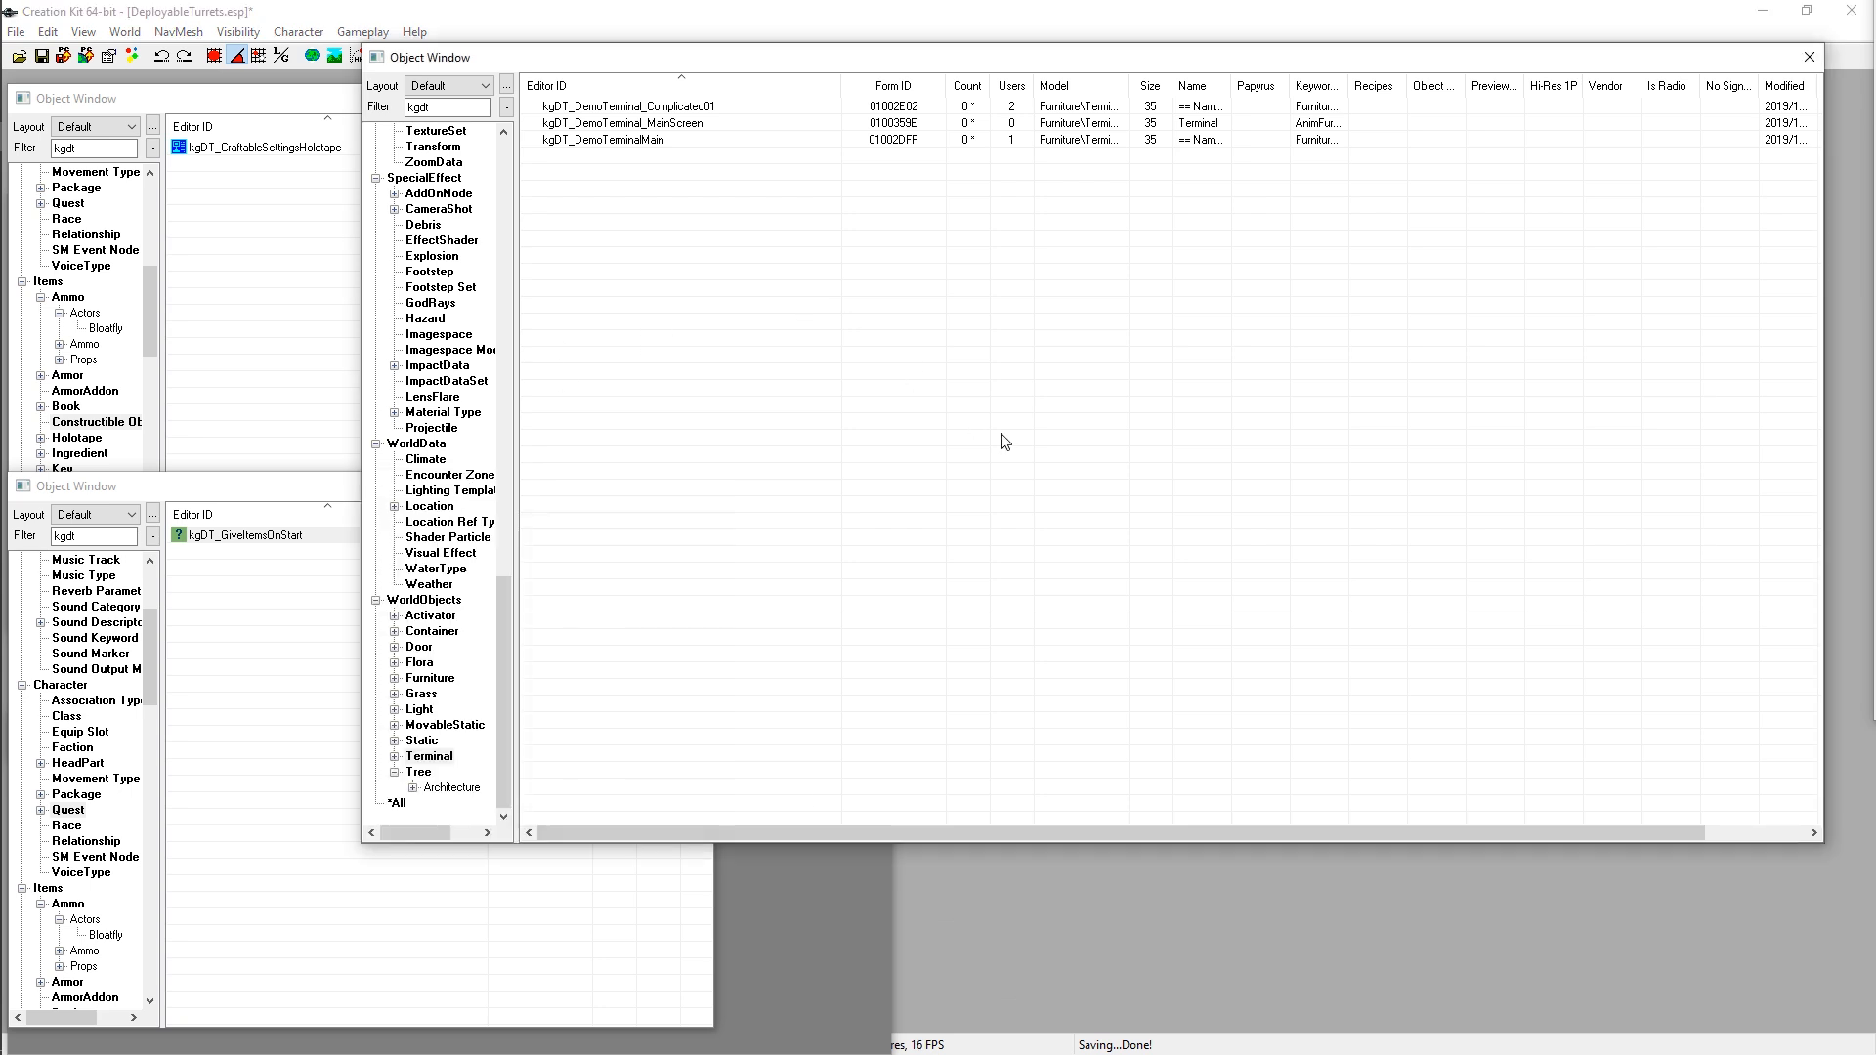